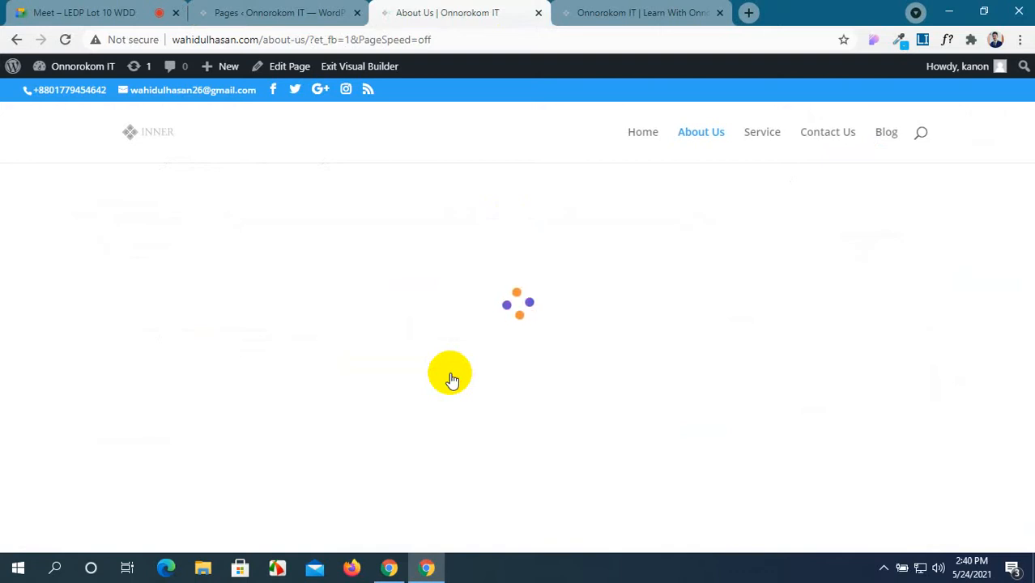
{"action": "left_click", "coordinate": [263, 10]}
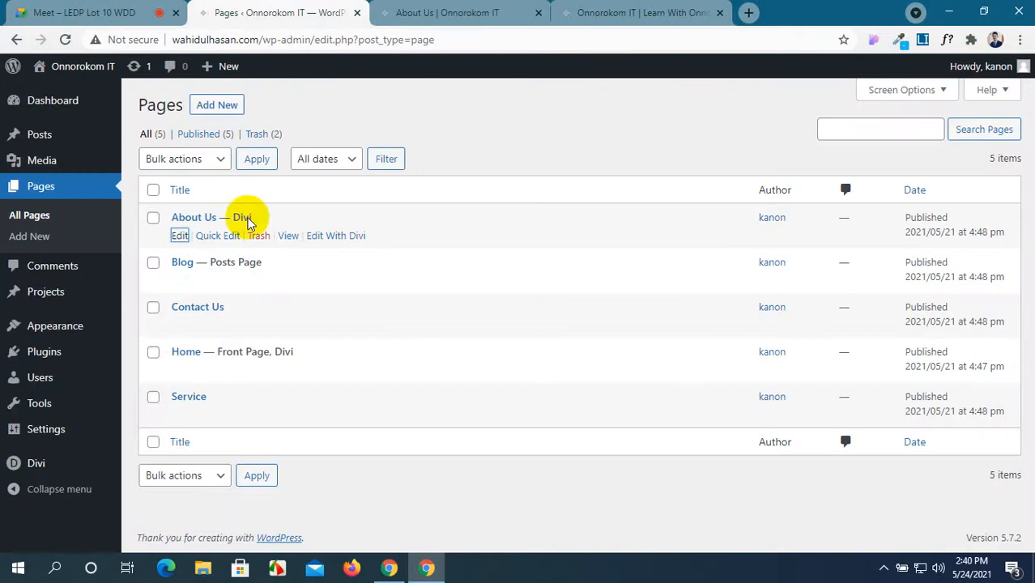
{"action": "left_click", "coordinate": [406, 14]}
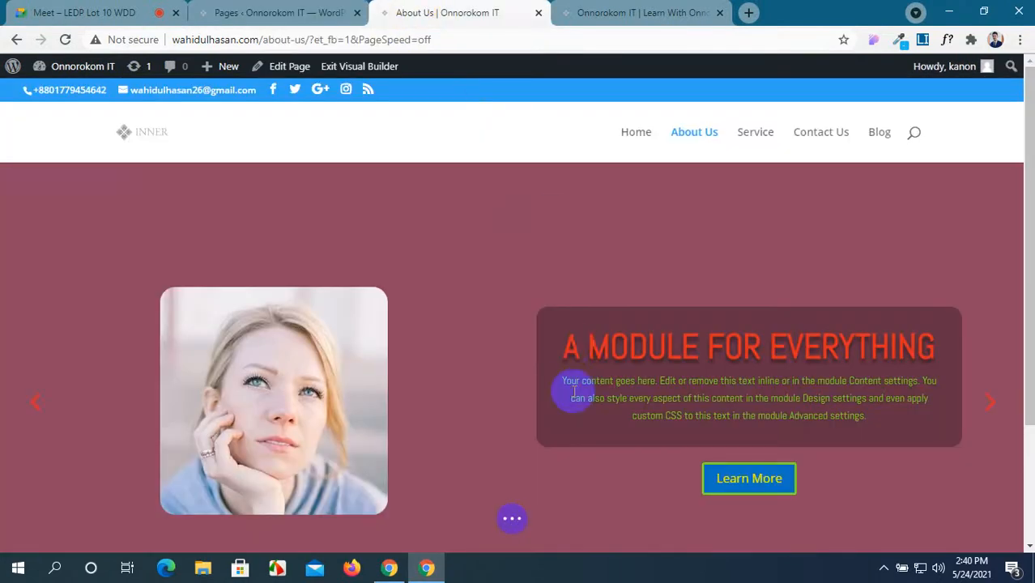
{"action": "scroll", "coordinate": [573, 392], "scroll_direction": "down", "scroll_amount": 2}
{"action": "scroll", "coordinate": [573, 392], "scroll_direction": "up", "scroll_amount": 2}
{"action": "scroll", "coordinate": [573, 392], "scroll_direction": "down", "scroll_amount": 2}
{"action": "scroll", "coordinate": [572, 393], "scroll_direction": "up", "scroll_amount": 2}
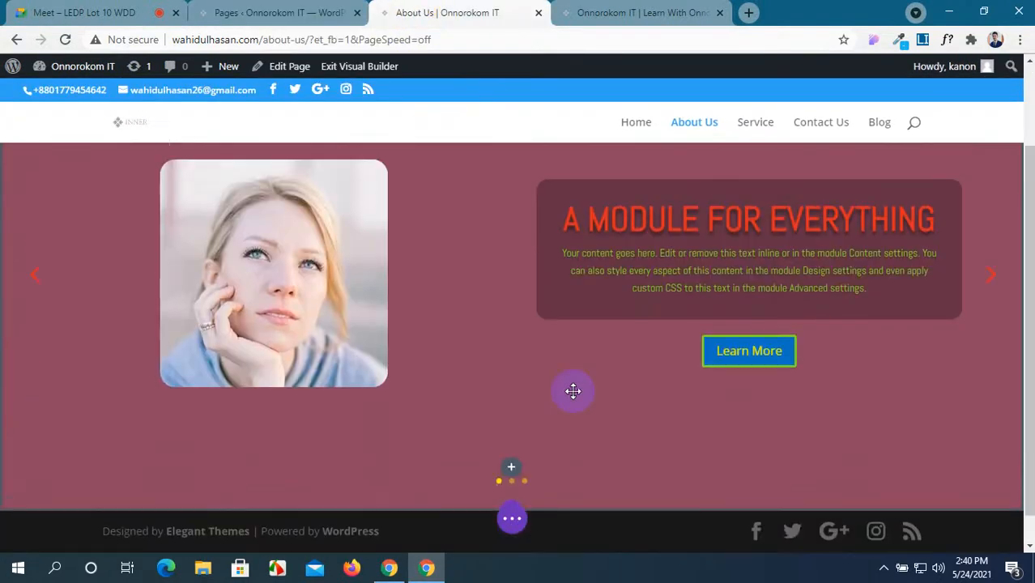
Step: Add a regular section with a row of two equal columns below the slider on the About Us page
{"action": "scroll", "coordinate": [534, 388], "scroll_direction": "down", "scroll_amount": 2}
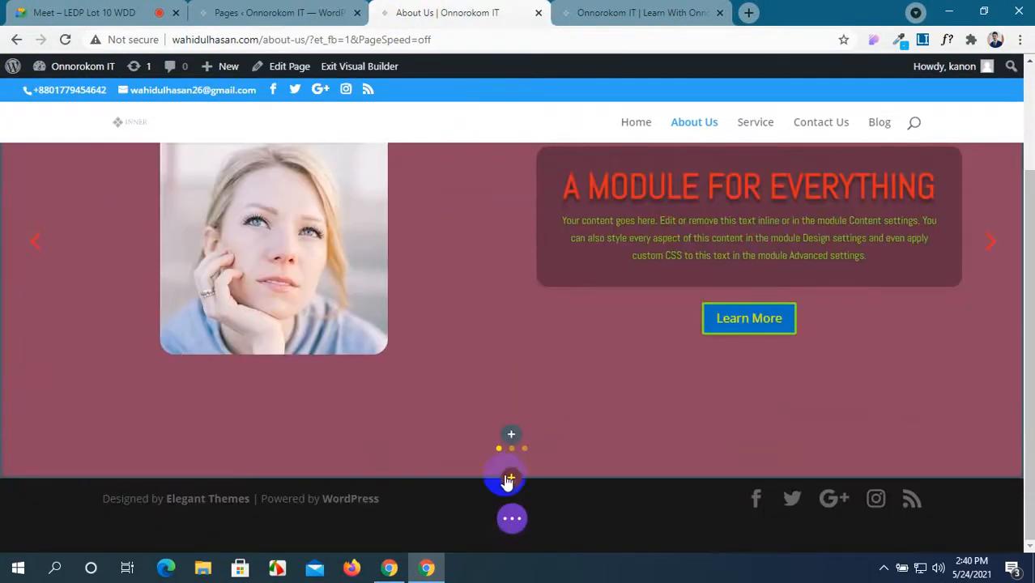
{"action": "mouse_move", "coordinate": [512, 448]}
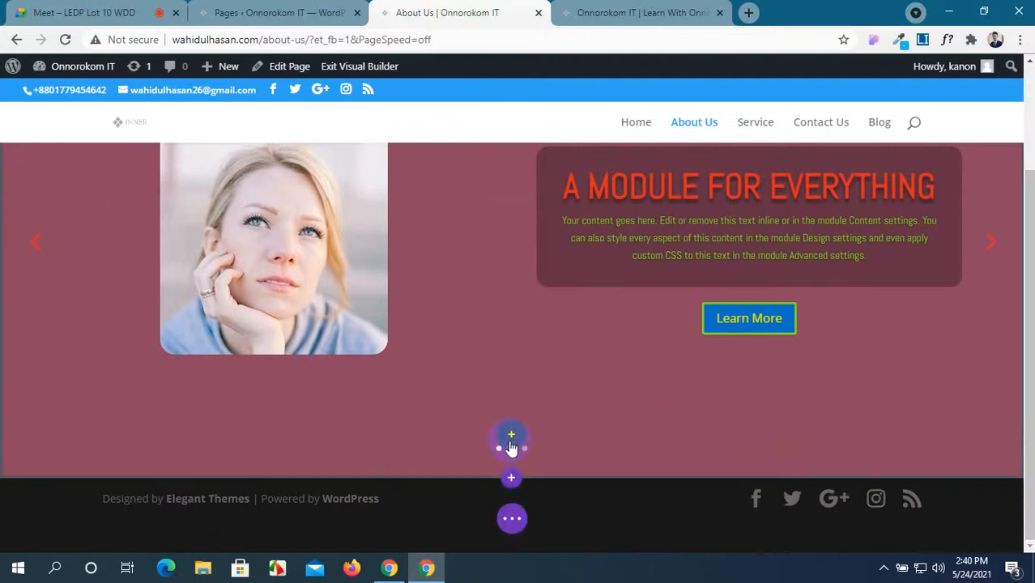
{"action": "left_click", "coordinate": [512, 482]}
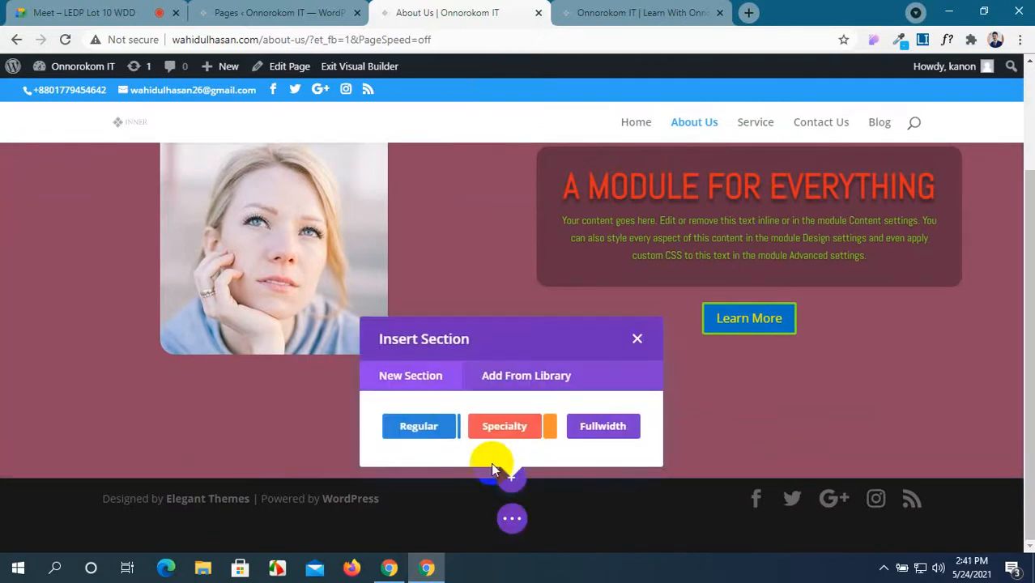
{"action": "left_click", "coordinate": [430, 424]}
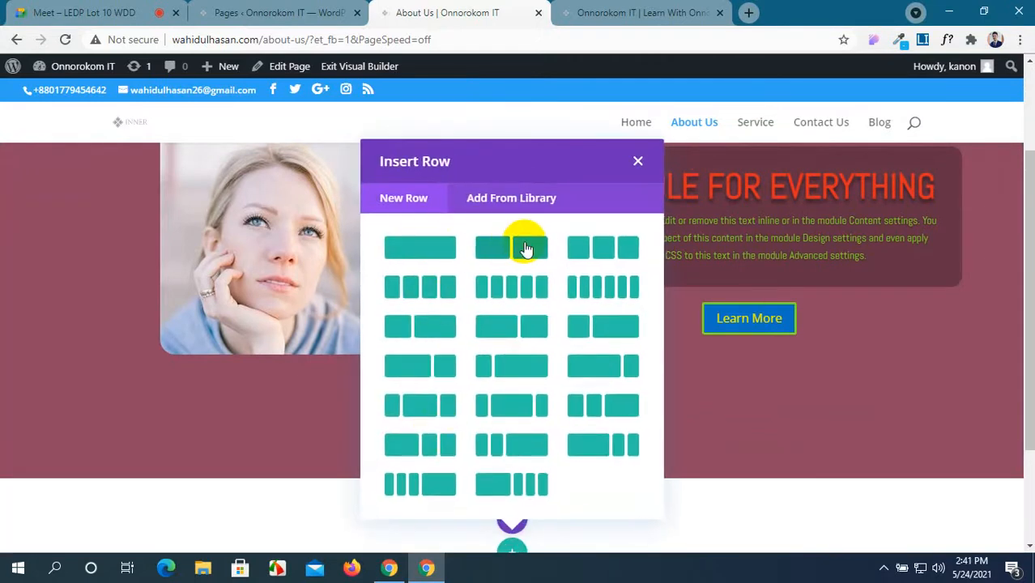
{"action": "left_click", "coordinate": [510, 249]}
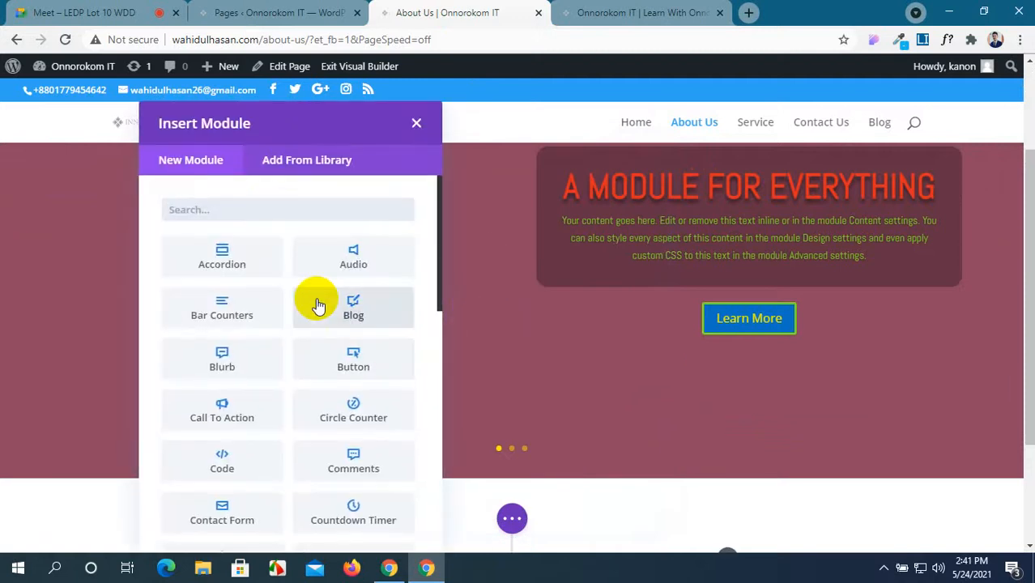
Step: Insert a Countdown Timer module into the new row's first column and move its settings dialog clear of the timer
{"action": "scroll", "coordinate": [337, 377], "scroll_direction": "down", "scroll_amount": 2}
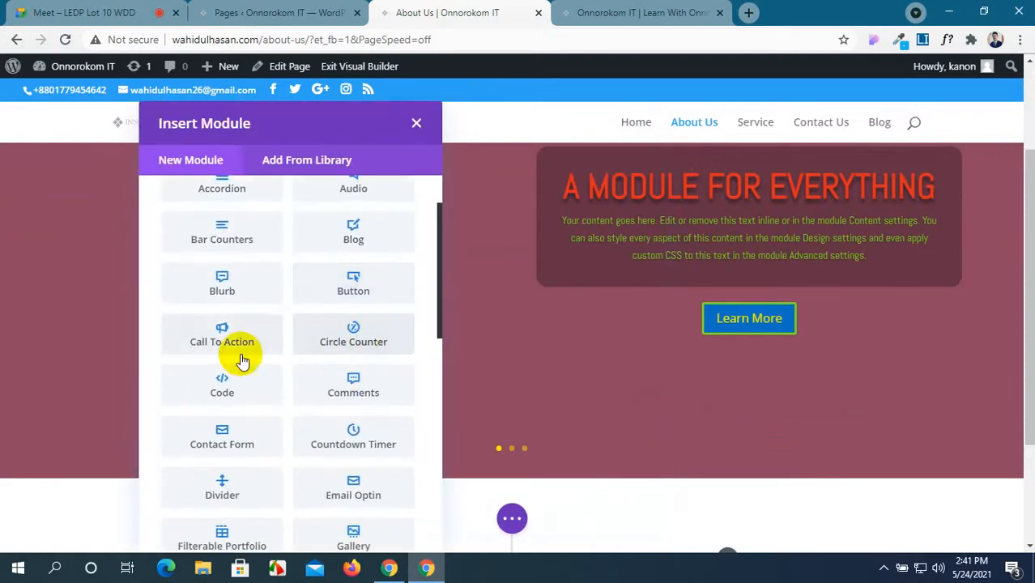
{"action": "scroll", "coordinate": [262, 444], "scroll_direction": "down", "scroll_amount": 1}
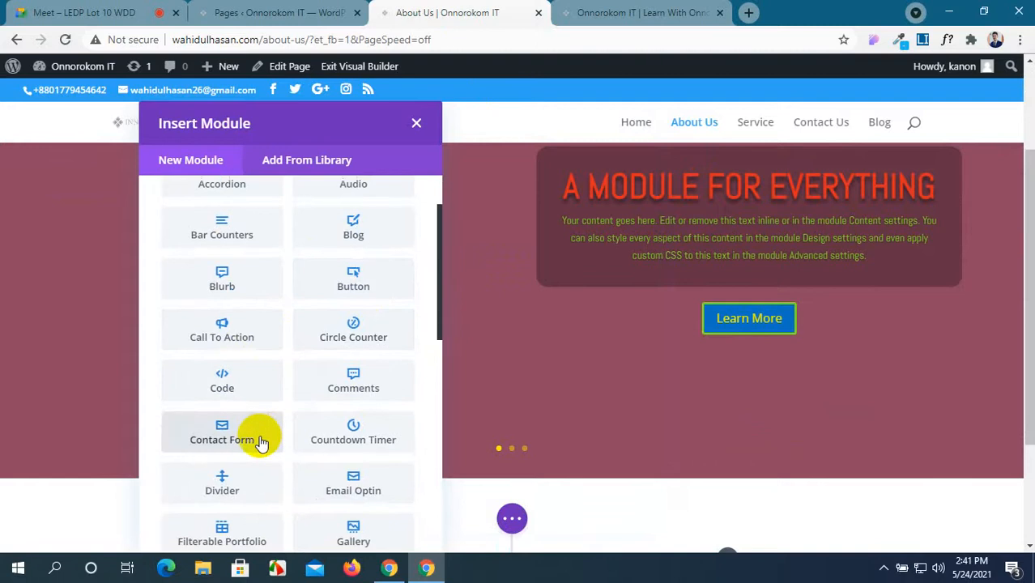
{"action": "scroll", "coordinate": [262, 442], "scroll_direction": "down", "scroll_amount": 1}
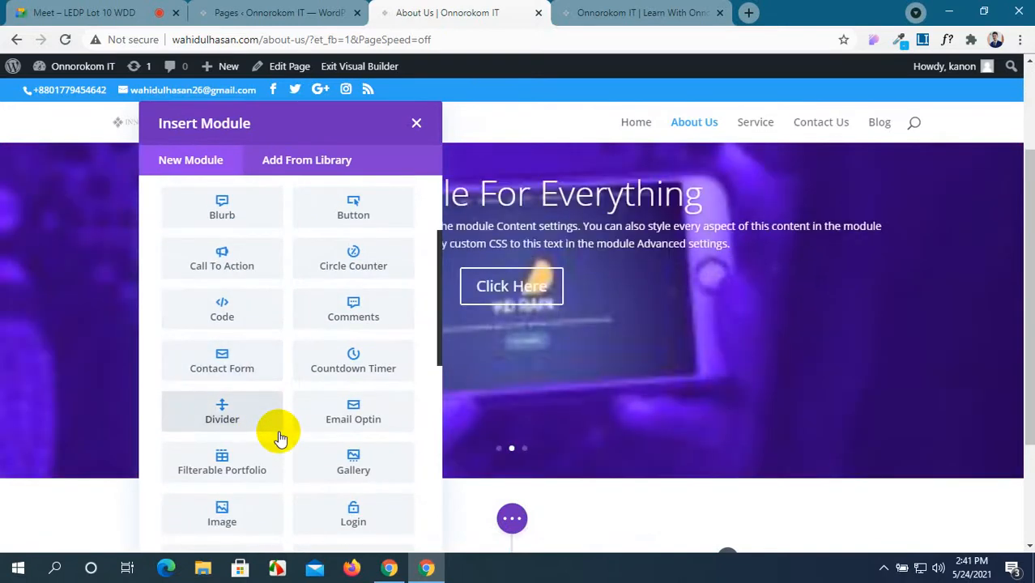
{"action": "left_click", "coordinate": [342, 371]}
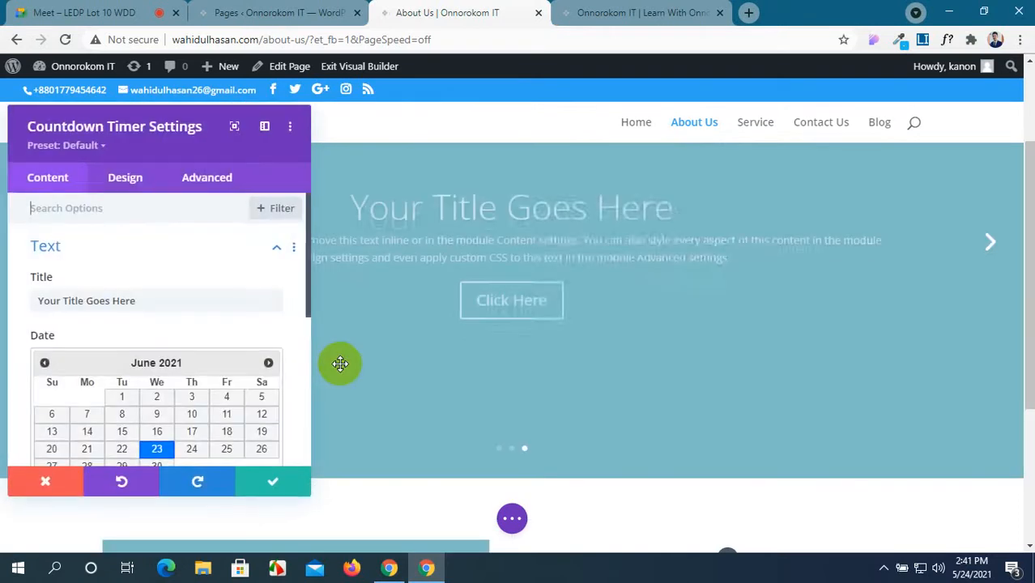
{"action": "left_click_drag", "start_coordinate": [192, 127], "coordinate": [745, 110]}
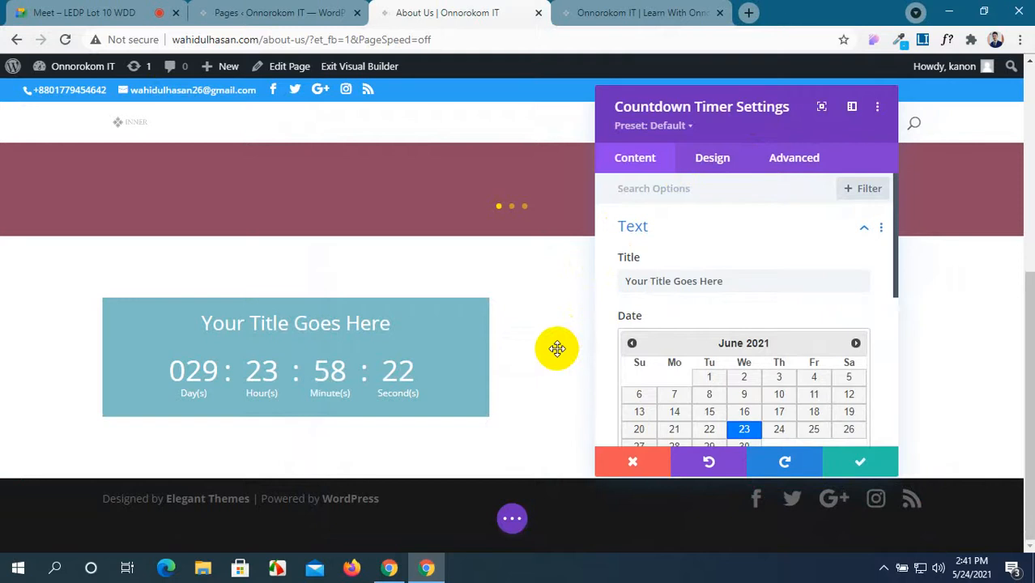
{"action": "left_click_drag", "start_coordinate": [728, 282], "coordinate": [584, 289]}
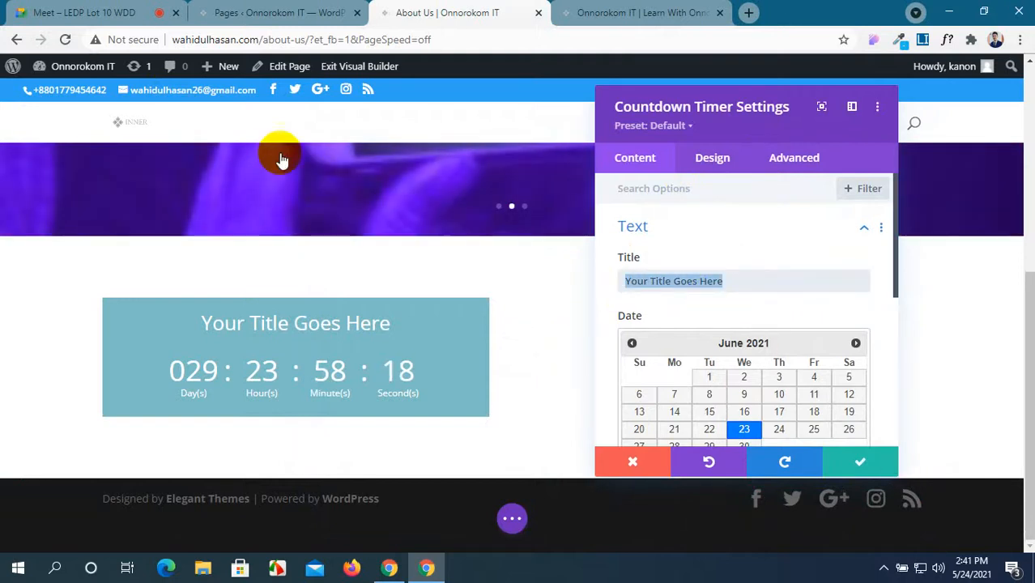
{"action": "left_click", "coordinate": [76, 9]}
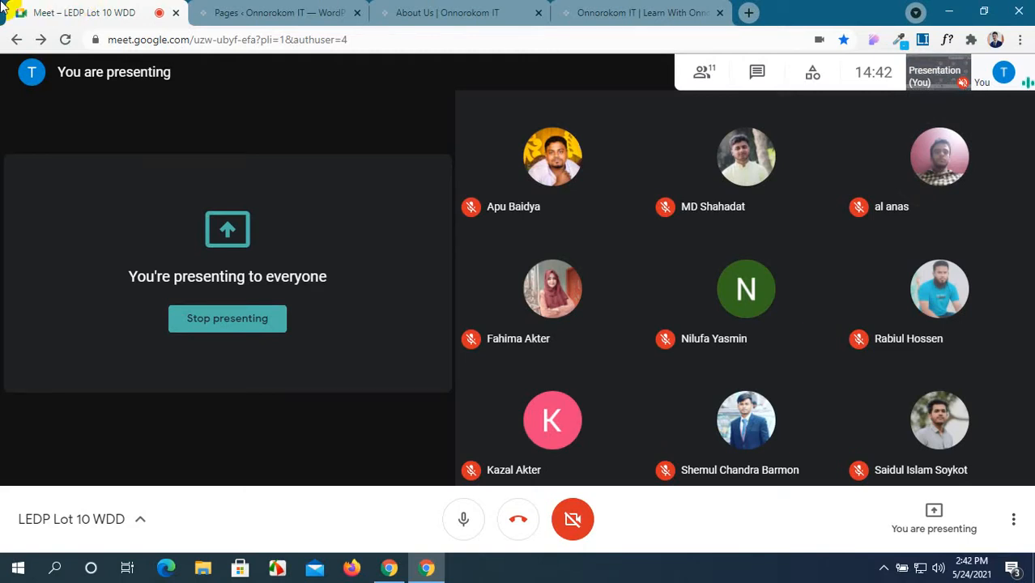
{"action": "left_click", "coordinate": [464, 9]}
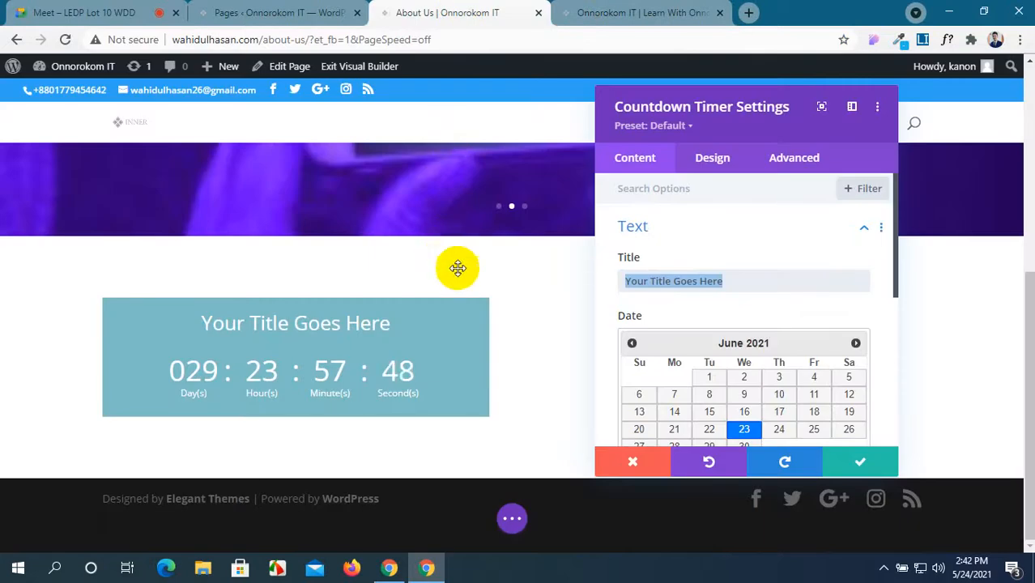
{"action": "left_click", "coordinate": [68, 9]}
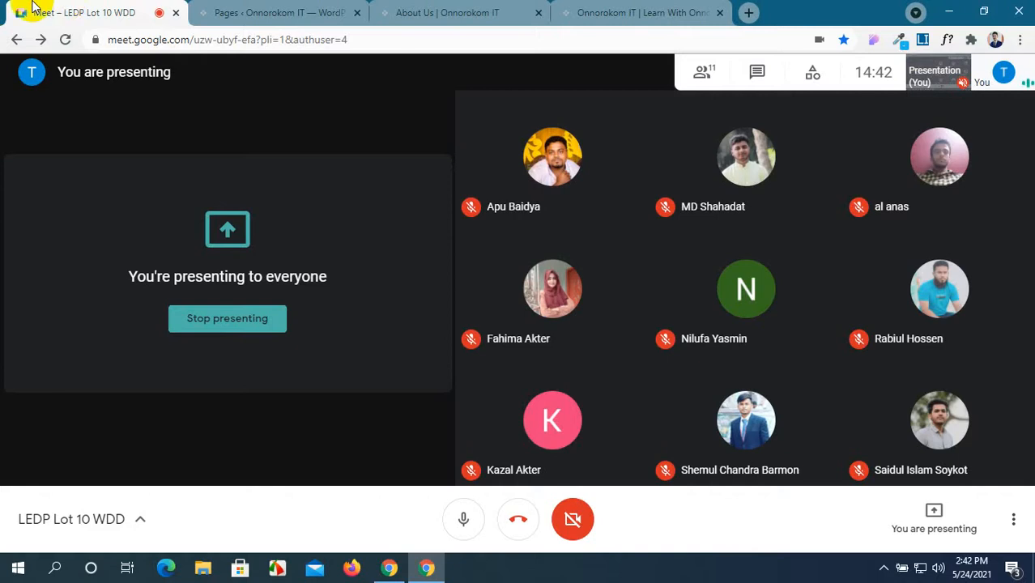
{"action": "left_click", "coordinate": [486, 10]}
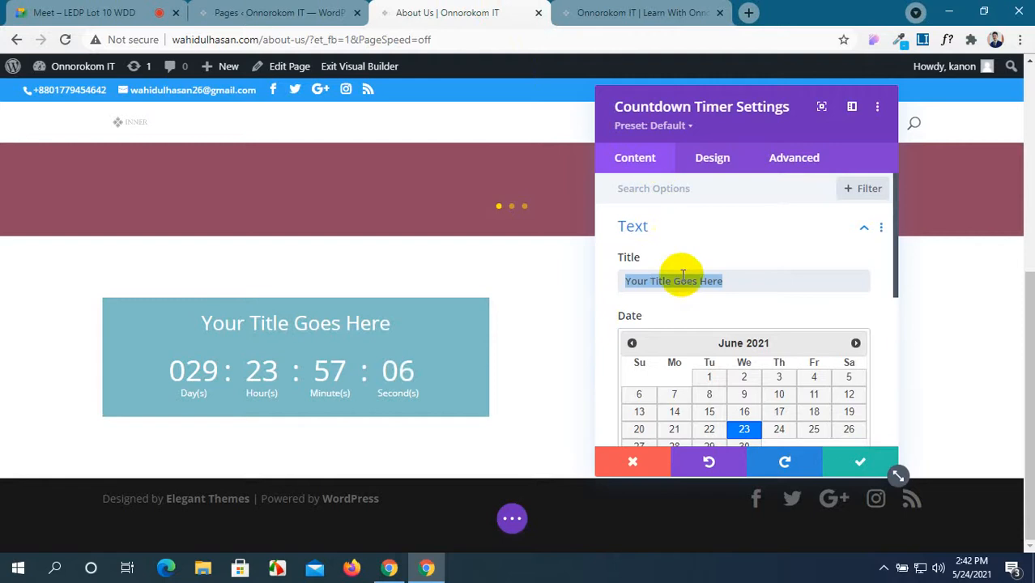
Step: Replace the countdown timer's placeholder title with "Our last date"
{"action": "left_click", "coordinate": [725, 280]}
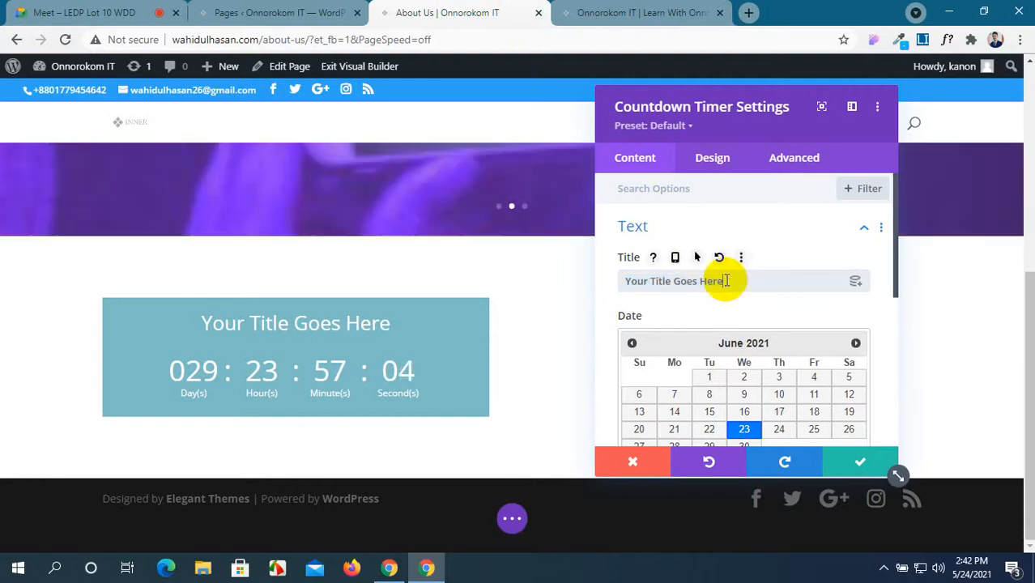
{"action": "key", "text": "BackSpace"}
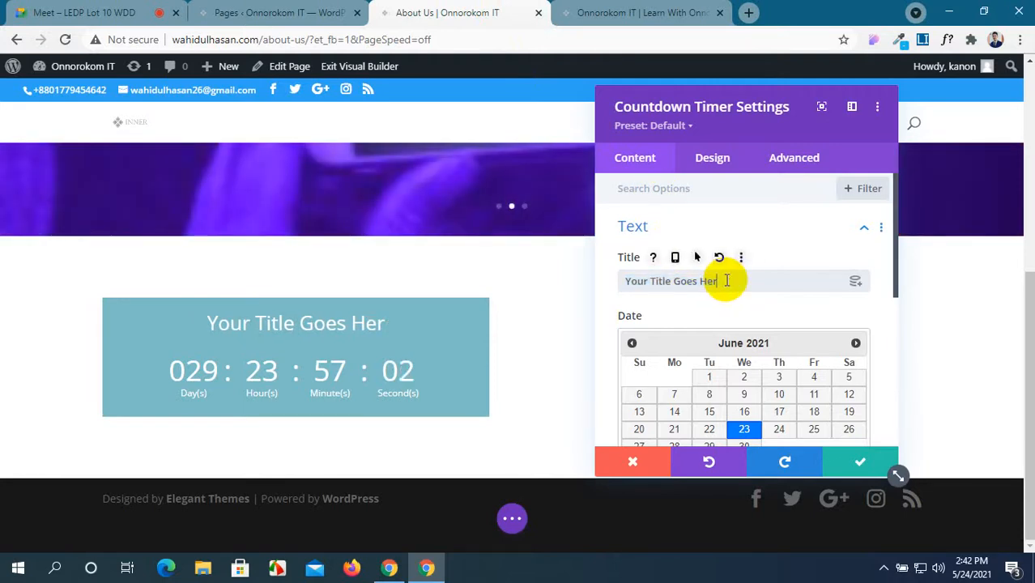
{"action": "key", "text": "BackSpace"}
{"action": "key", "text": "BackSpace"}
{"action": "key", "text": "BackSpace"}
{"action": "key", "text": "BackSpace"}
{"action": "key", "text": "BackSpace"}
{"action": "key", "text": "BackSpace"}
{"action": "key", "text": "BackSpace"}
{"action": "key", "text": "BackSpace"}
{"action": "key", "text": "BackSpace"}
{"action": "key", "text": "BackSpace"}
{"action": "key", "text": "BackSpace"}
{"action": "key", "text": "BackSpace"}
{"action": "key", "text": "BackSpace"}
{"action": "key", "text": "BackSpace"}
{"action": "key", "text": "BackSpace"}
{"action": "key", "text": "BackSpace"}
{"action": "key", "text": "BackSpace"}
{"action": "key", "text": "BackSpace"}
{"action": "key", "text": "BackSpace"}
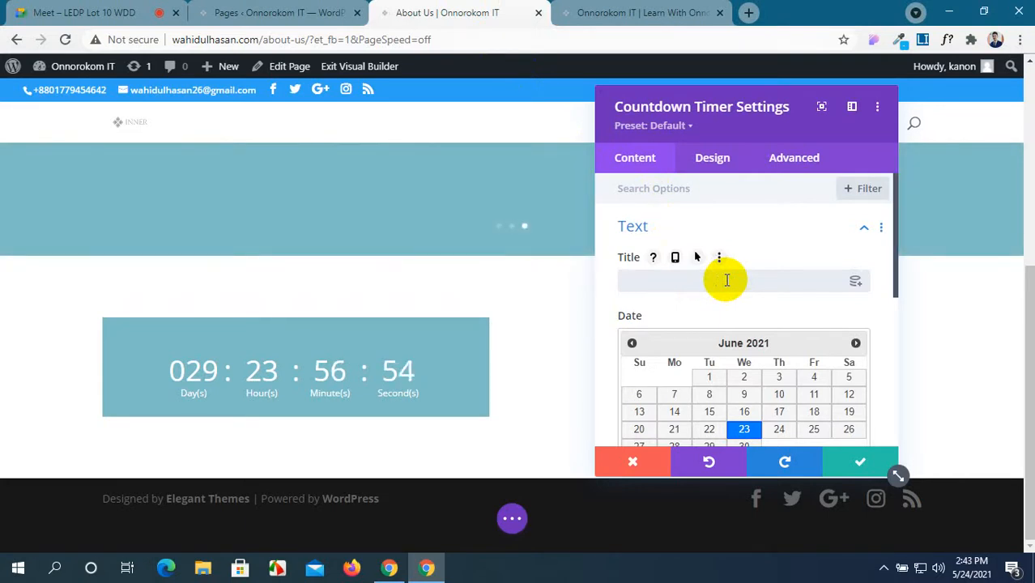
{"action": "type", "text": "O"}
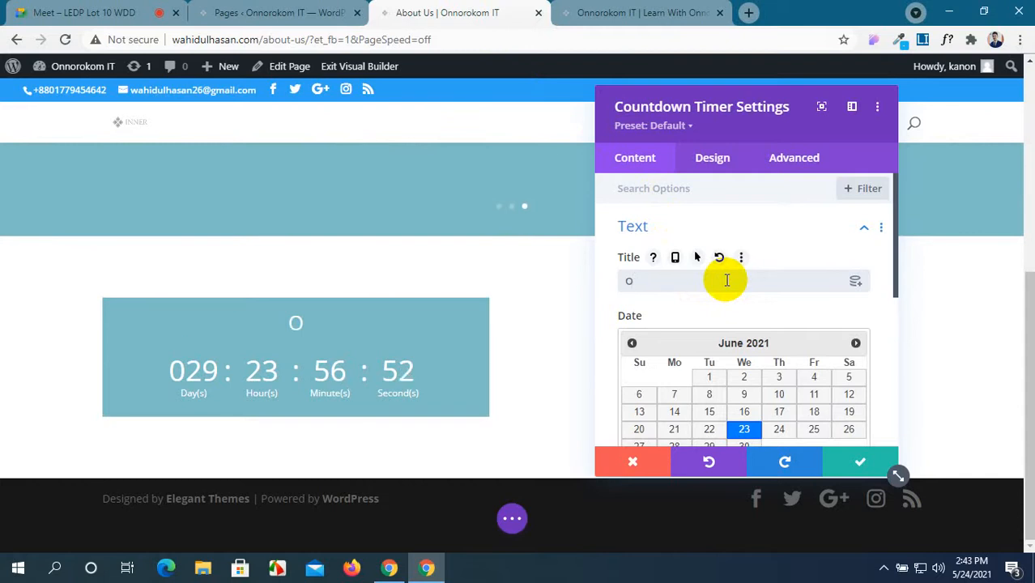
{"action": "type", "text": "ur last"}
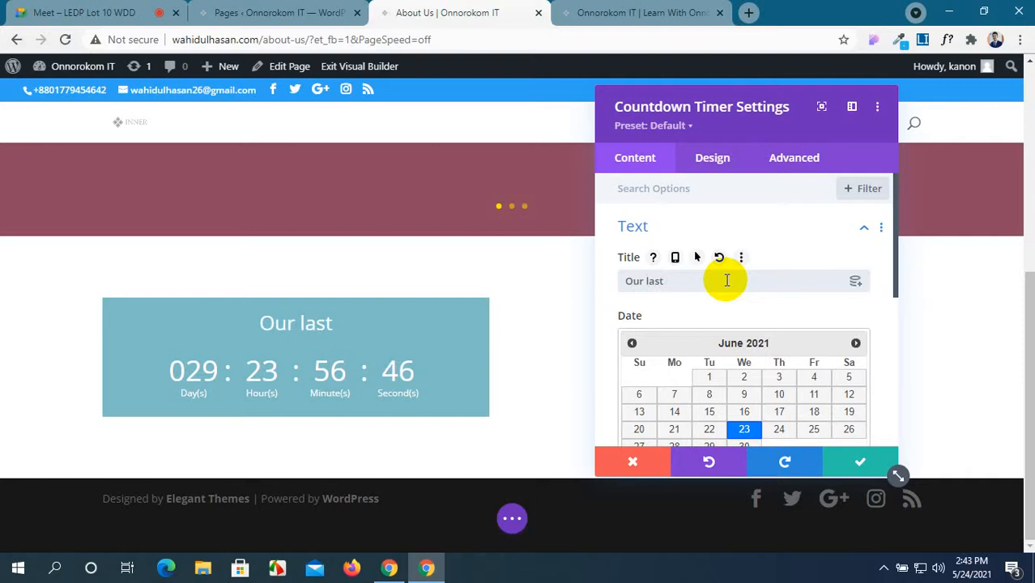
{"action": "type", "text": " date"}
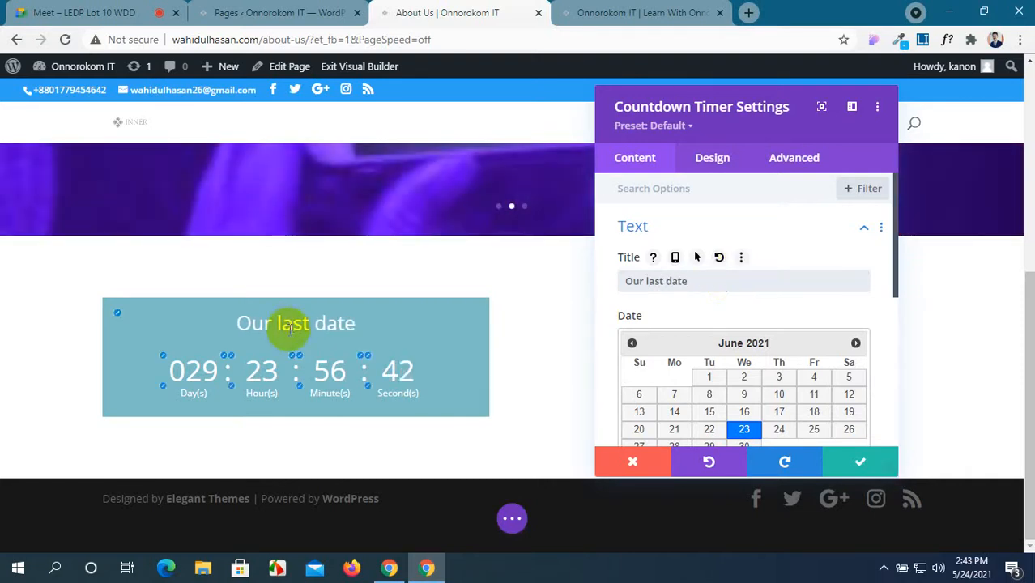
Step: Try several June 2021 end dates for the countdown timer: the 24th through the 28th, and the 1st
{"action": "scroll", "coordinate": [660, 318], "scroll_direction": "down", "scroll_amount": 1}
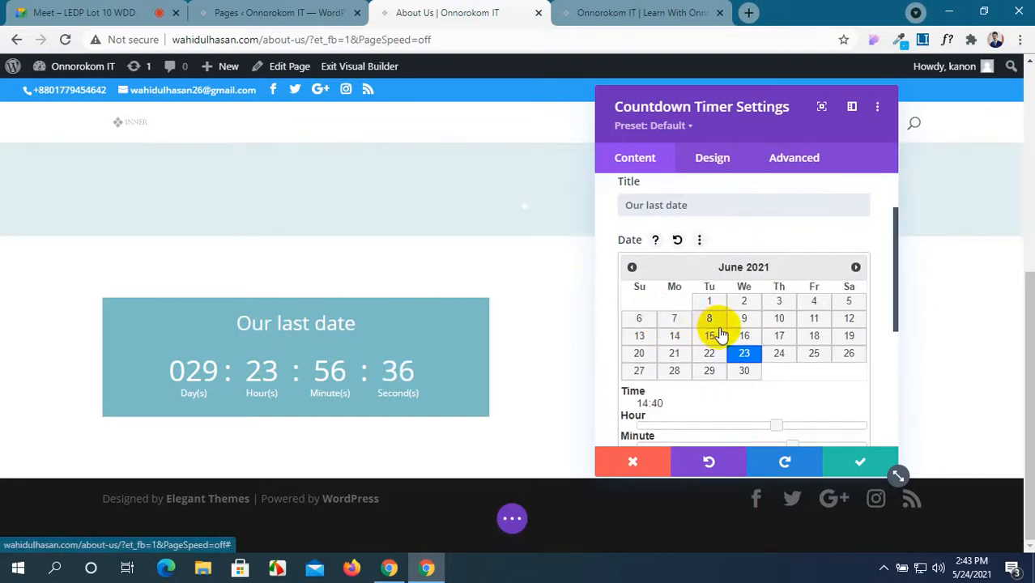
{"action": "left_click", "coordinate": [780, 352]}
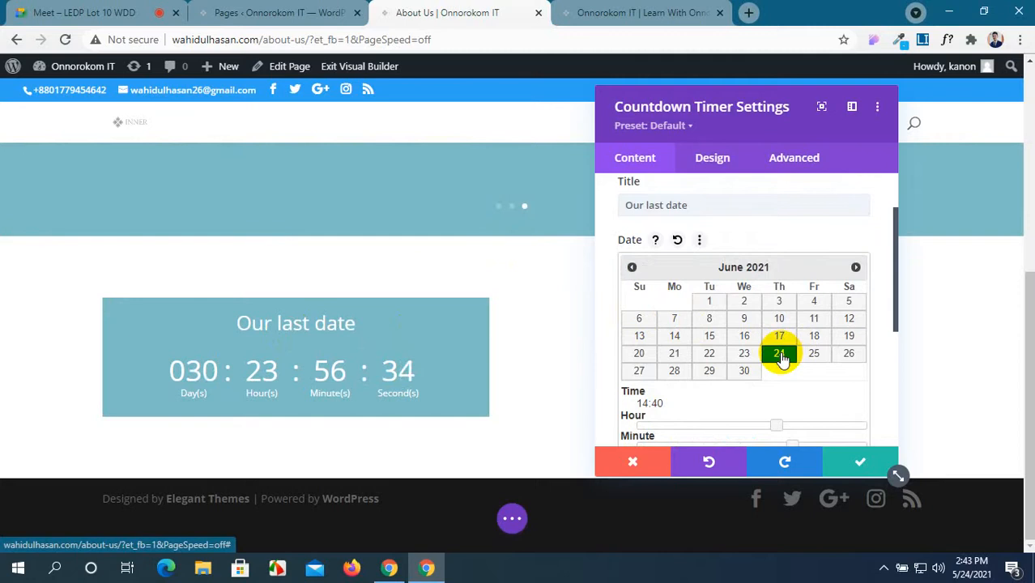
{"action": "left_click", "coordinate": [808, 356]}
{"action": "left_click", "coordinate": [846, 356]}
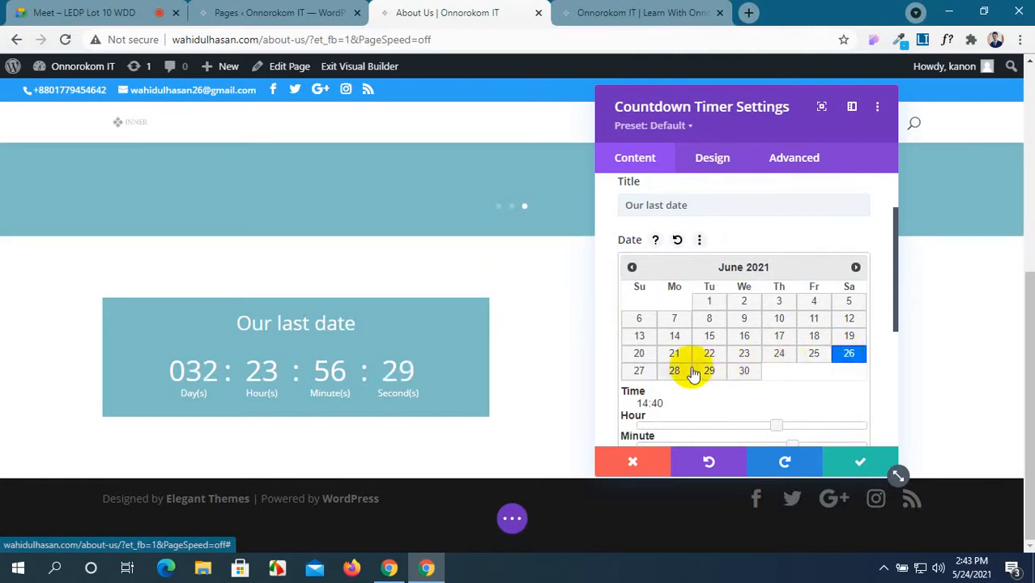
{"action": "left_click", "coordinate": [640, 370]}
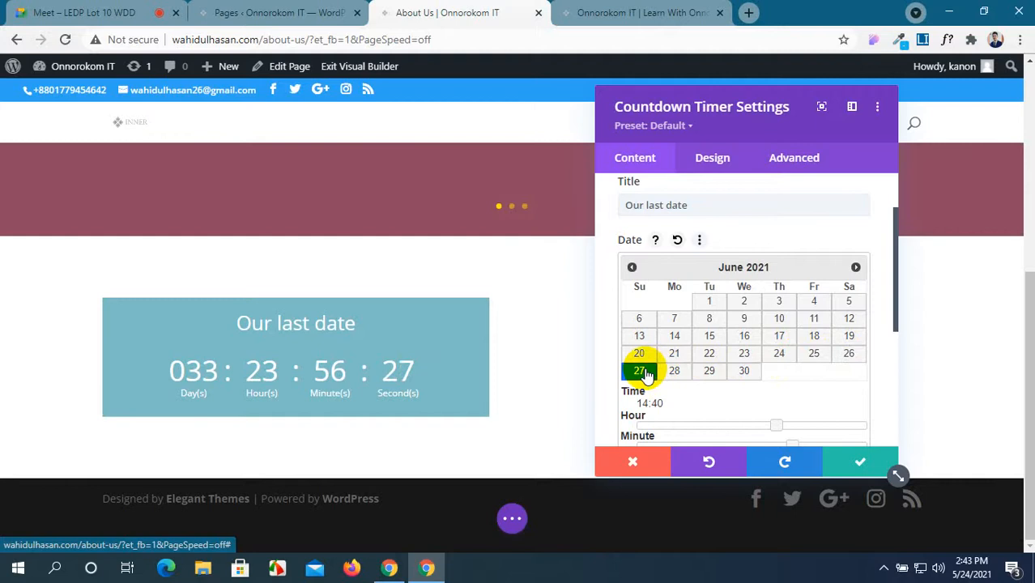
{"action": "left_click", "coordinate": [676, 375]}
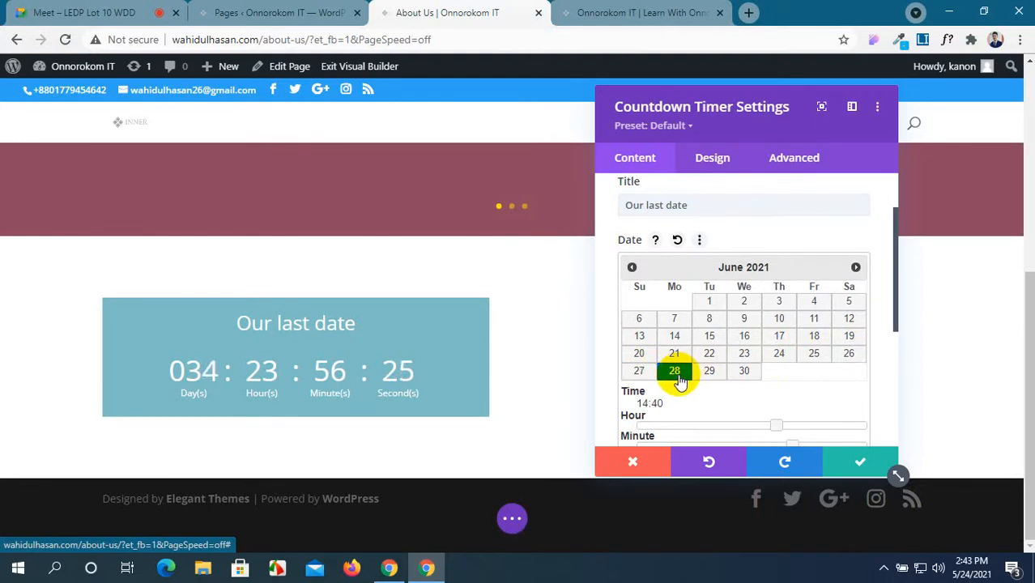
{"action": "left_click", "coordinate": [714, 305]}
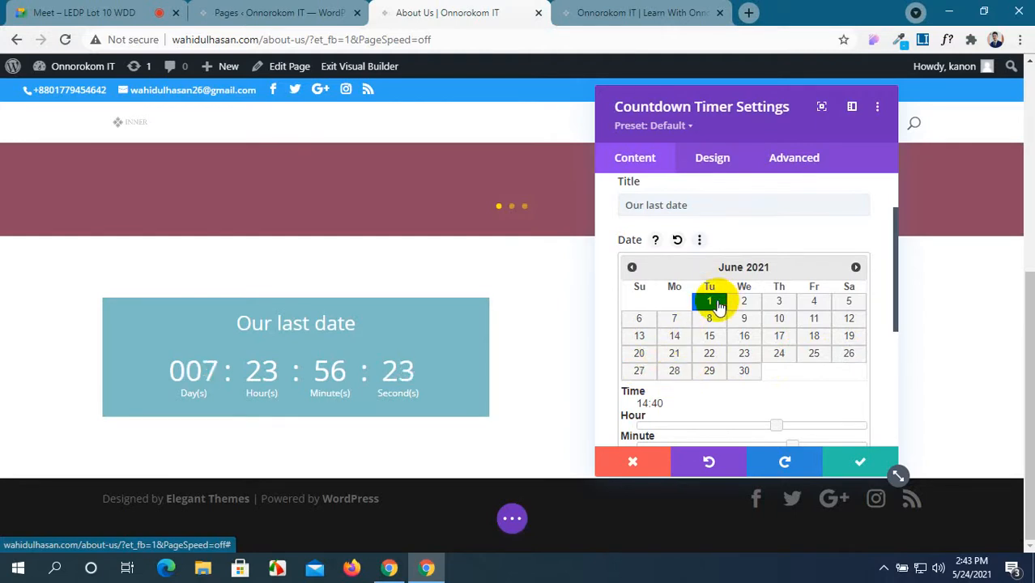
Step: Set the countdown timer's end date to May 25, 2021
{"action": "scroll", "coordinate": [719, 307], "scroll_direction": "up", "scroll_amount": 1}
{"action": "scroll", "coordinate": [702, 322], "scroll_direction": "down", "scroll_amount": 1}
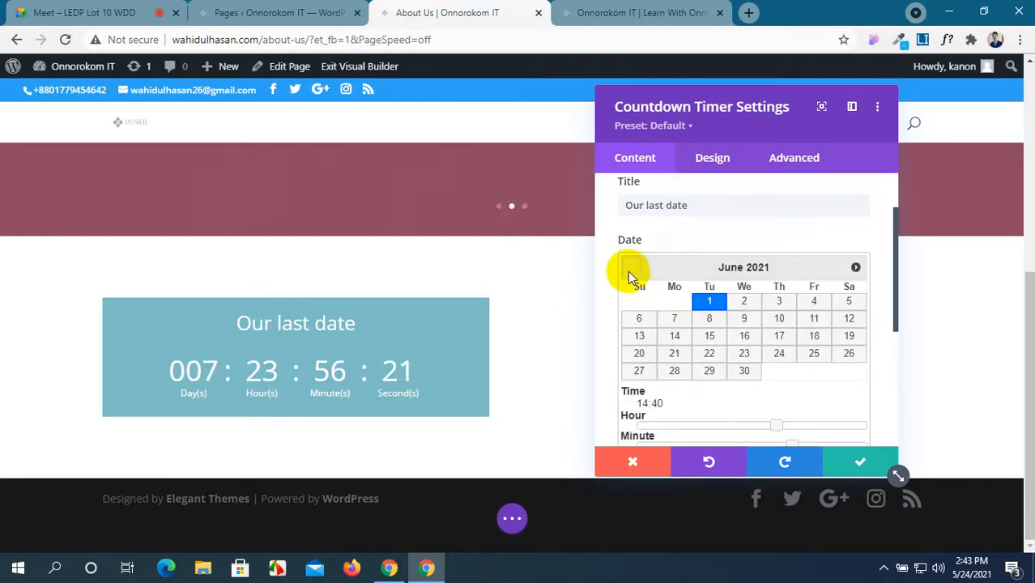
{"action": "left_click", "coordinate": [630, 268]}
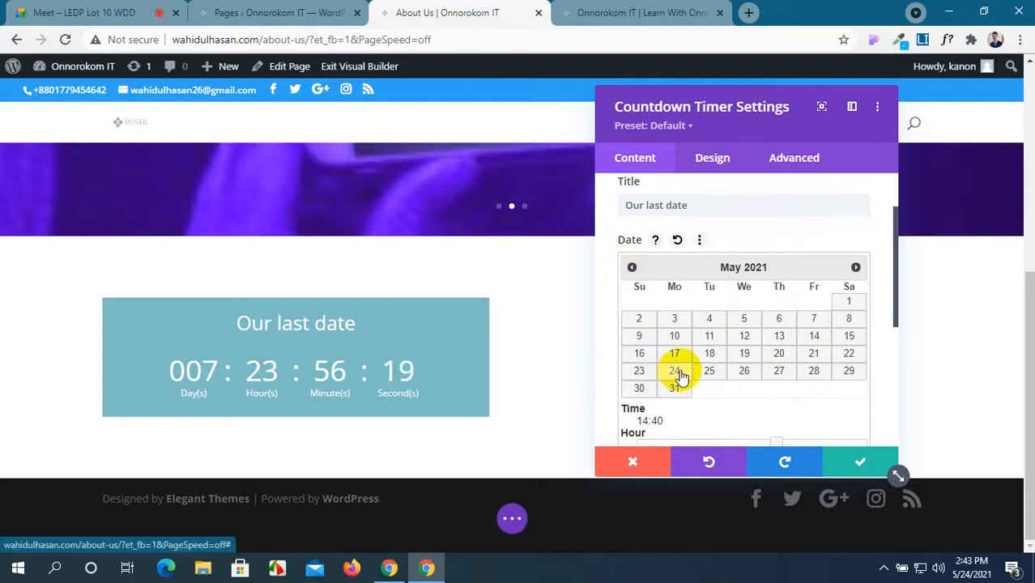
{"action": "left_click", "coordinate": [676, 371]}
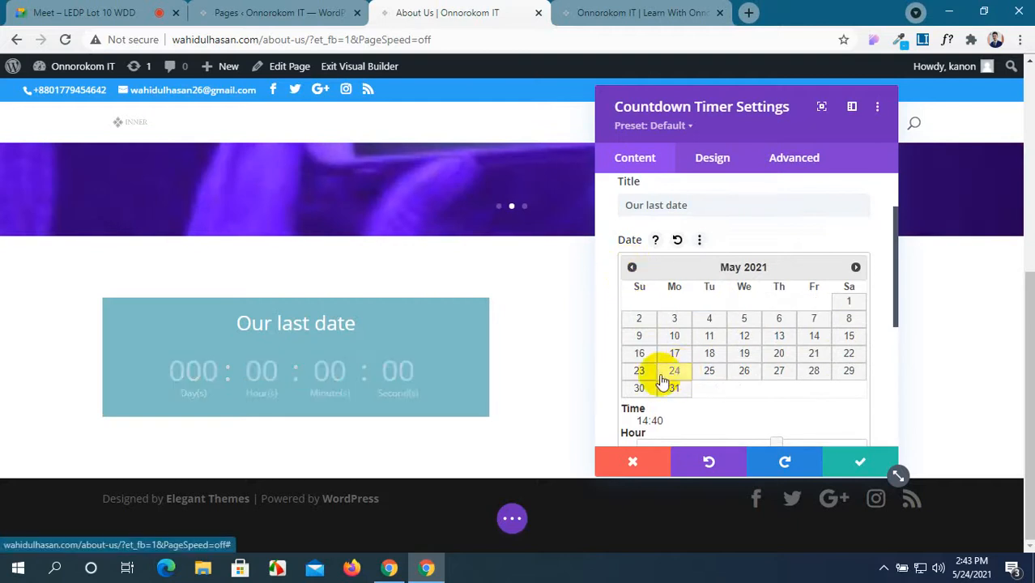
{"action": "left_click", "coordinate": [707, 379]}
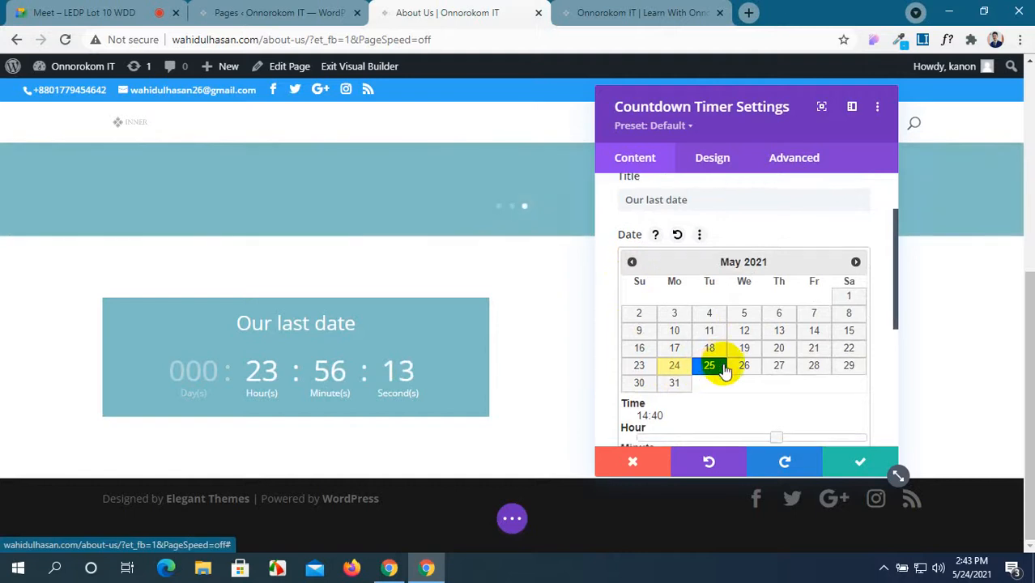
{"action": "scroll", "coordinate": [707, 366], "scroll_direction": "down", "scroll_amount": 2}
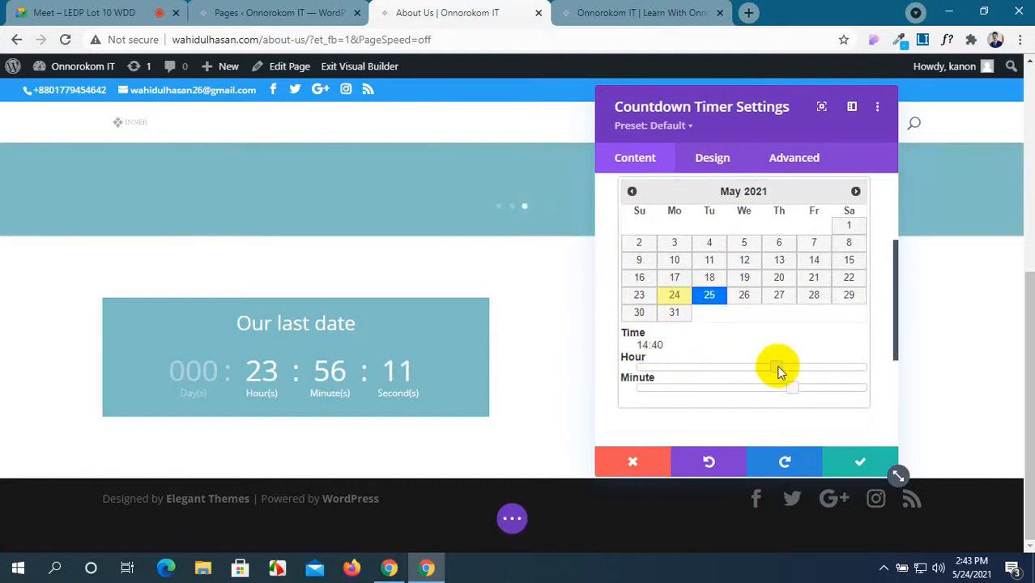
Step: Set the countdown timer's end time to 01:21 by adjusting its hour and minute
{"action": "left_click_drag", "start_coordinate": [776, 366], "coordinate": [649, 372]}
{"action": "left_click", "coordinate": [733, 366]}
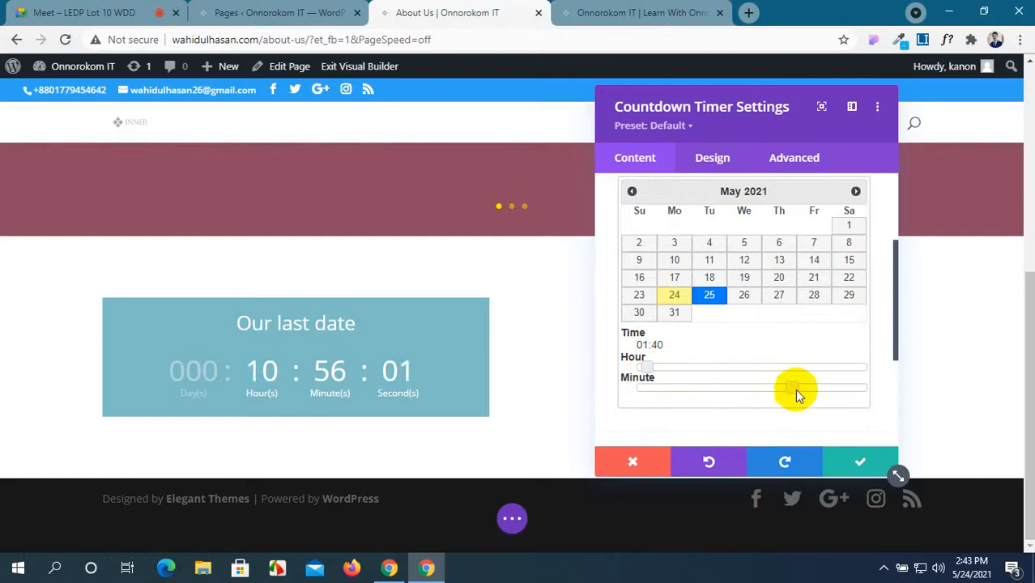
{"action": "left_click_drag", "start_coordinate": [792, 389], "coordinate": [718, 392]}
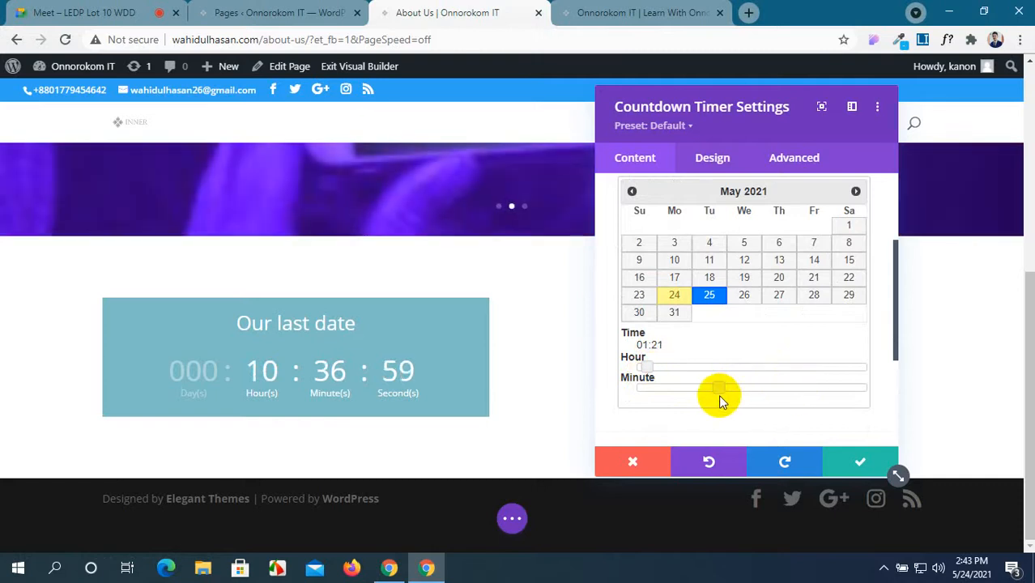
Step: Change the countdown timer's end date to May 26, 2021
{"action": "scroll", "coordinate": [721, 400], "scroll_direction": "down", "scroll_amount": 2}
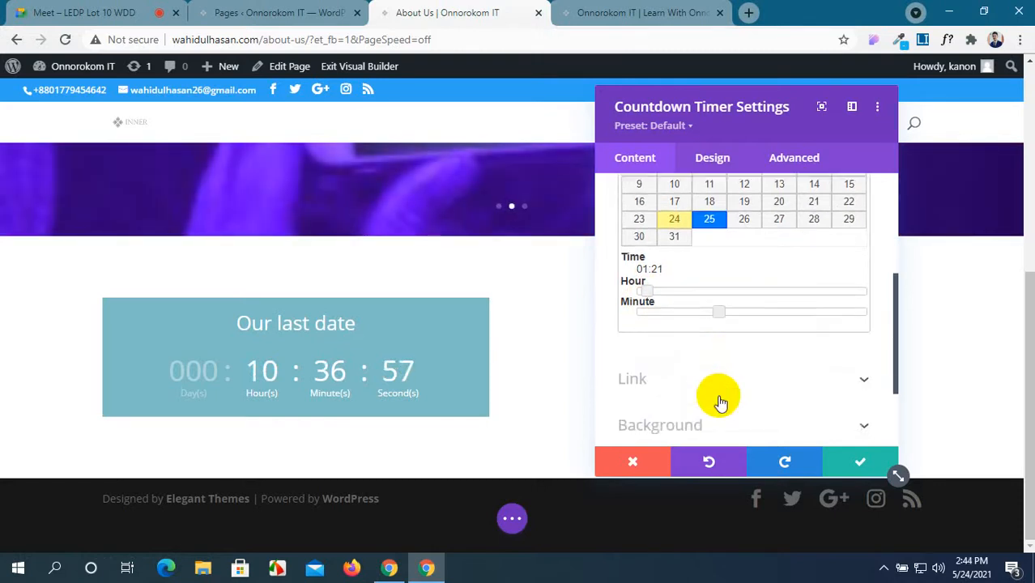
{"action": "scroll", "coordinate": [702, 360], "scroll_direction": "up", "scroll_amount": 2}
{"action": "scroll", "coordinate": [707, 346], "scroll_direction": "up", "scroll_amount": 1}
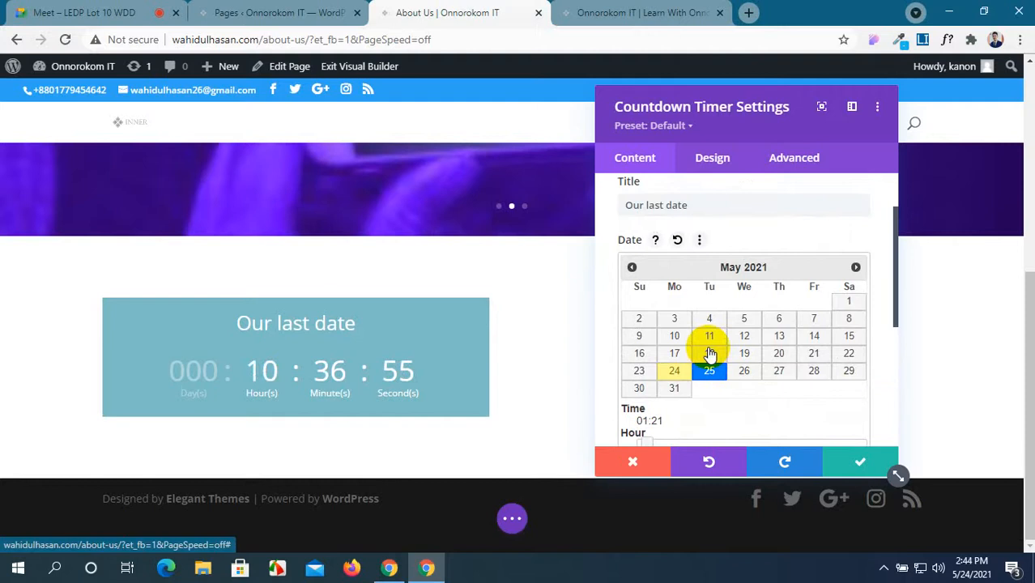
{"action": "scroll", "coordinate": [709, 354], "scroll_direction": "down", "scroll_amount": 1}
{"action": "scroll", "coordinate": [707, 346], "scroll_direction": "down", "scroll_amount": 1}
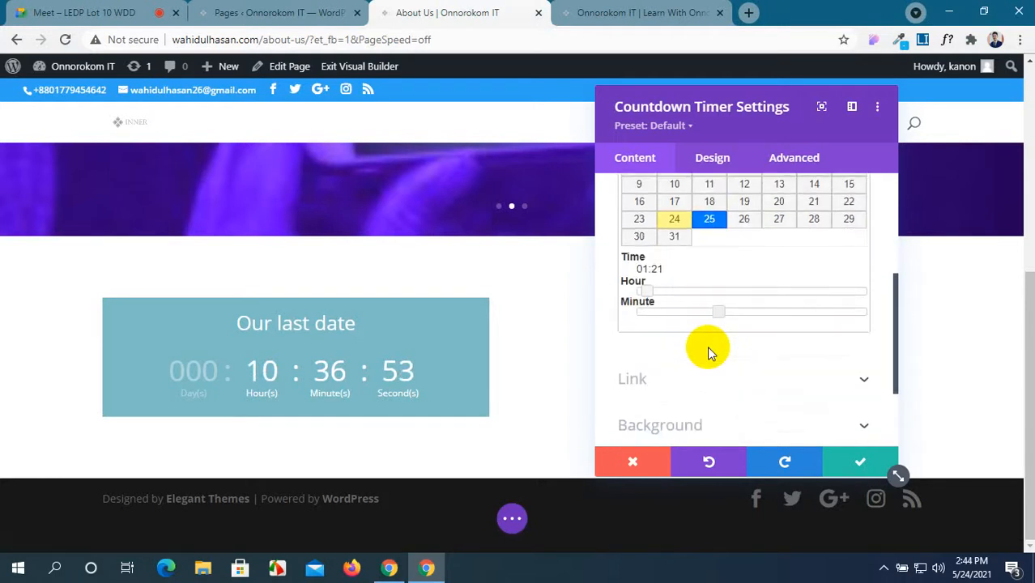
{"action": "scroll", "coordinate": [707, 345], "scroll_direction": "up", "scroll_amount": 1}
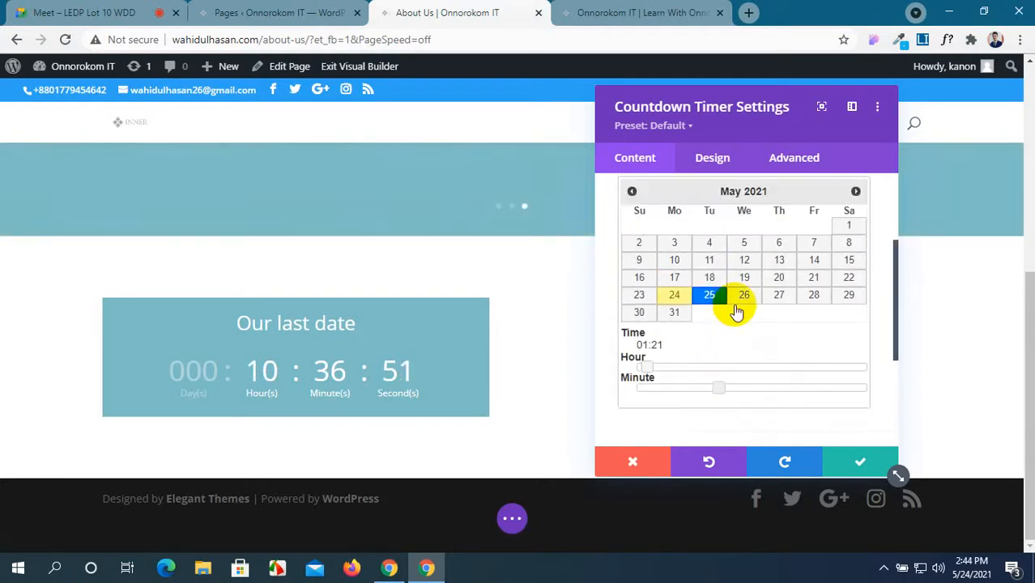
{"action": "left_click", "coordinate": [741, 297]}
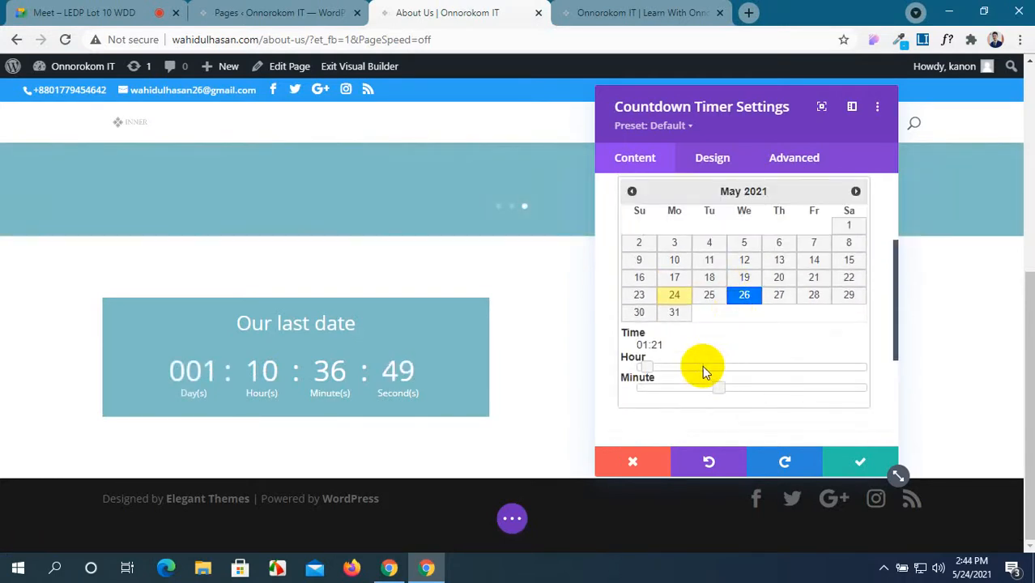
Step: Remove the countdown timer's background color
{"action": "scroll", "coordinate": [656, 383], "scroll_direction": "down", "scroll_amount": 2}
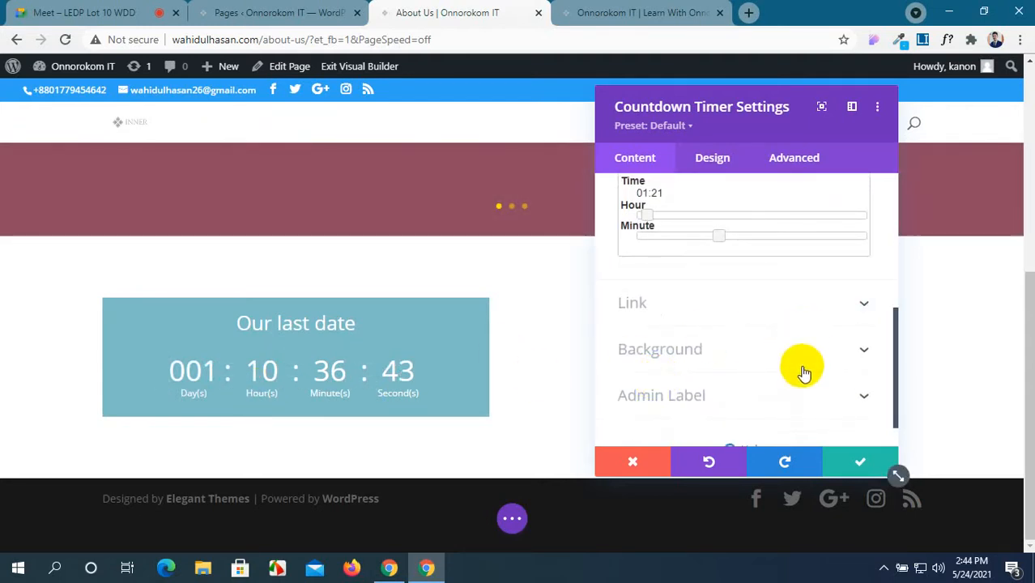
{"action": "left_click", "coordinate": [864, 362]}
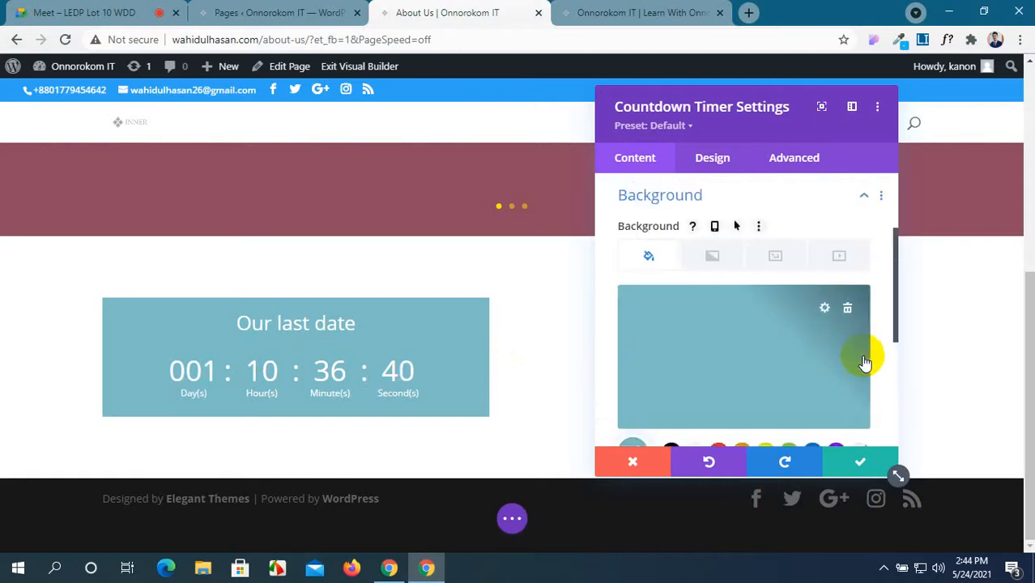
{"action": "left_click", "coordinate": [849, 309]}
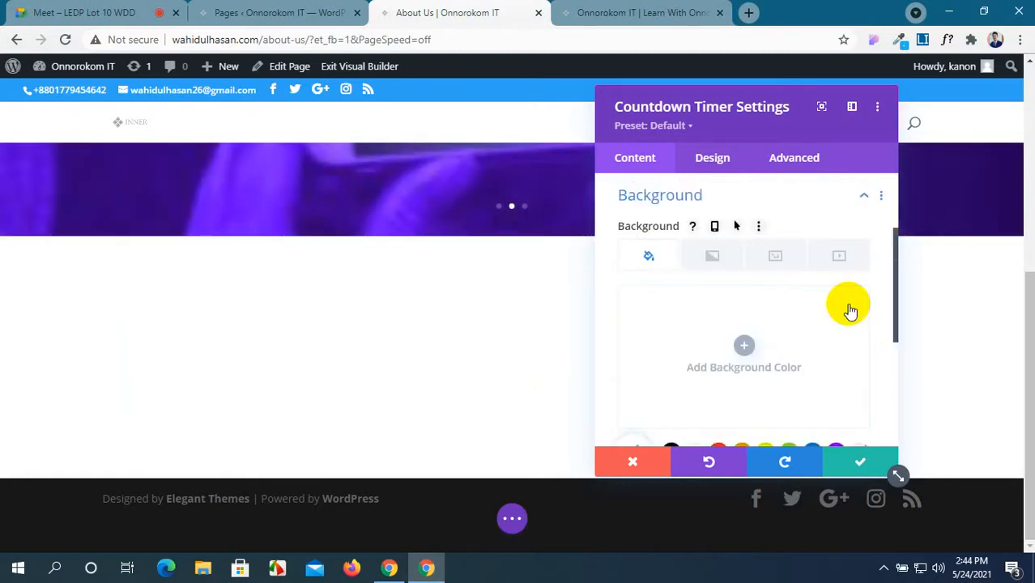
Step: Set the existing media library image asset-11.jpeg as the countdown timer's background image
{"action": "left_click", "coordinate": [768, 264]}
{"action": "left_click", "coordinate": [743, 346]}
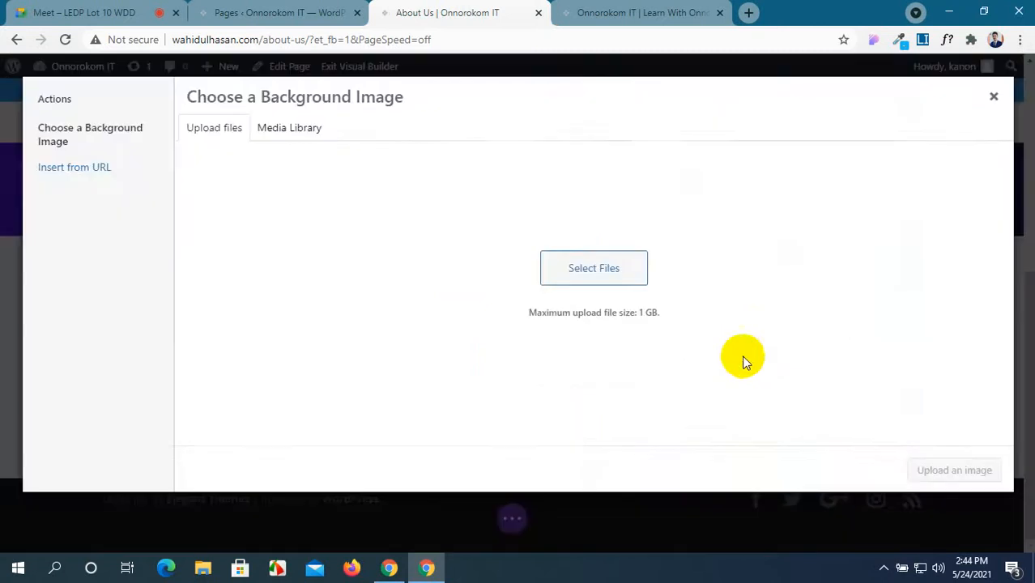
{"action": "left_click", "coordinate": [285, 130]}
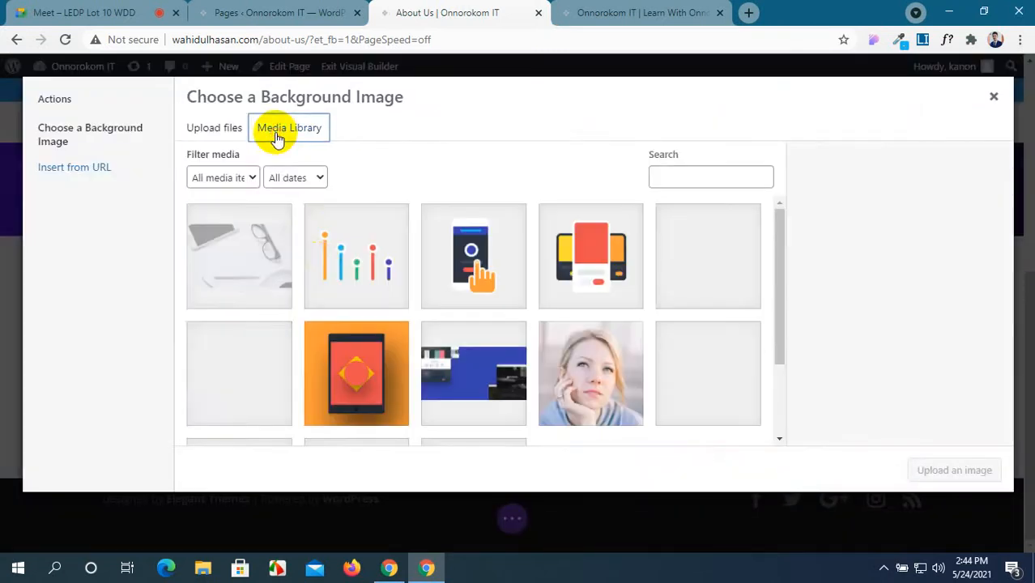
{"action": "left_click", "coordinate": [247, 268]}
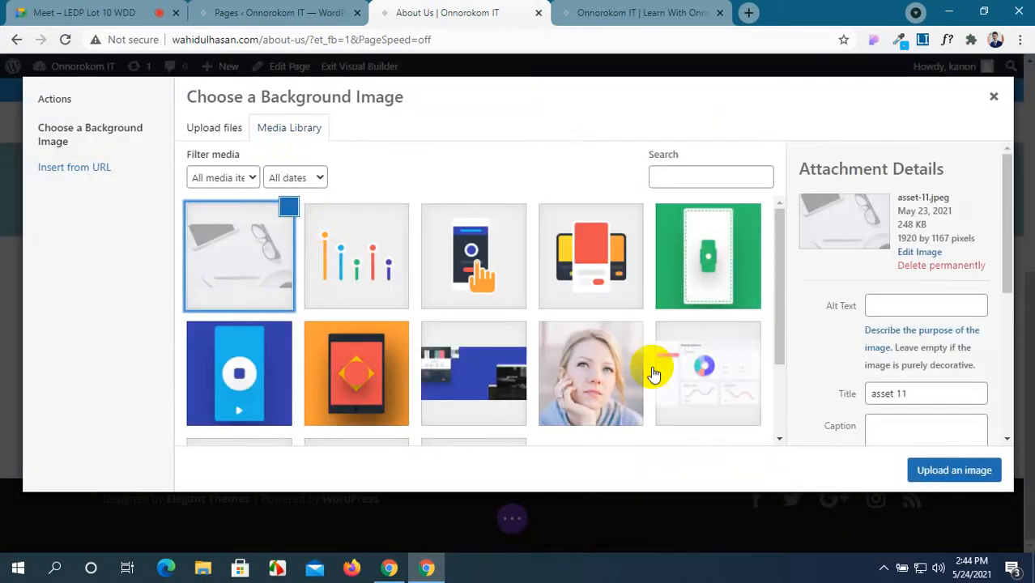
{"action": "left_click", "coordinate": [932, 478]}
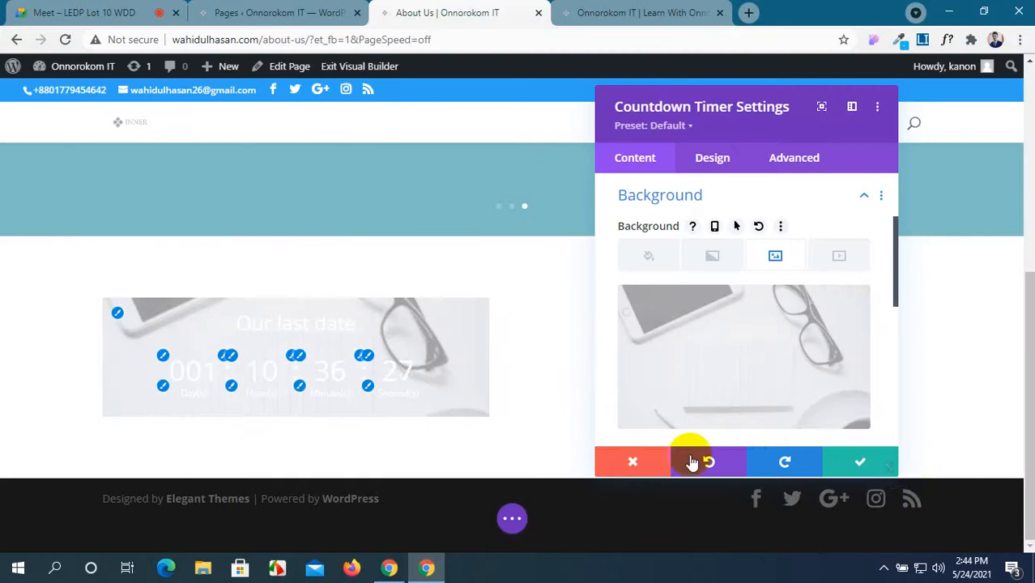
Step: Review the background image options for parallax effect, size, position, repeat and blend
{"action": "scroll", "coordinate": [705, 421], "scroll_direction": "down", "scroll_amount": 2}
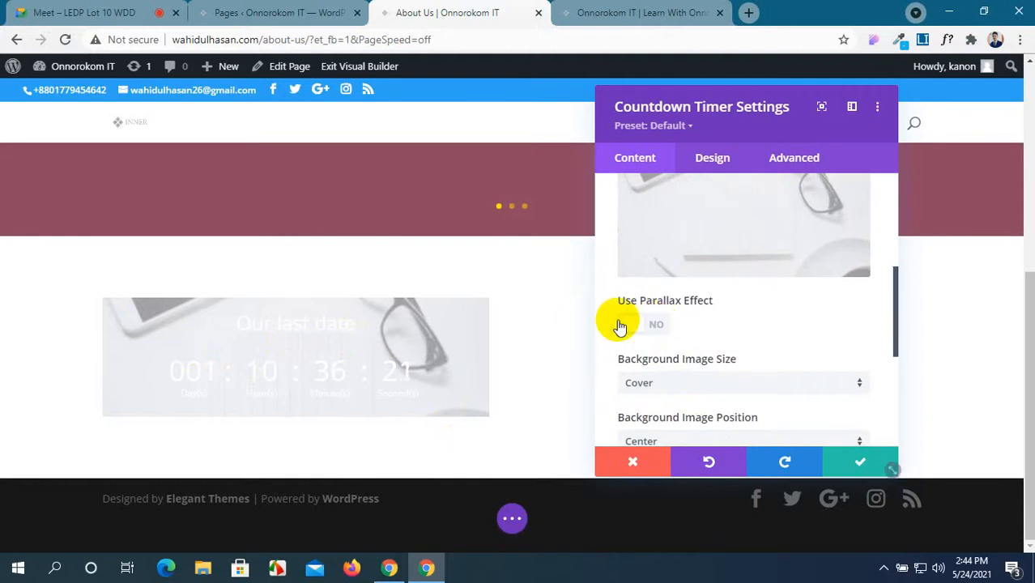
{"action": "scroll", "coordinate": [734, 308], "scroll_direction": "down", "scroll_amount": 3}
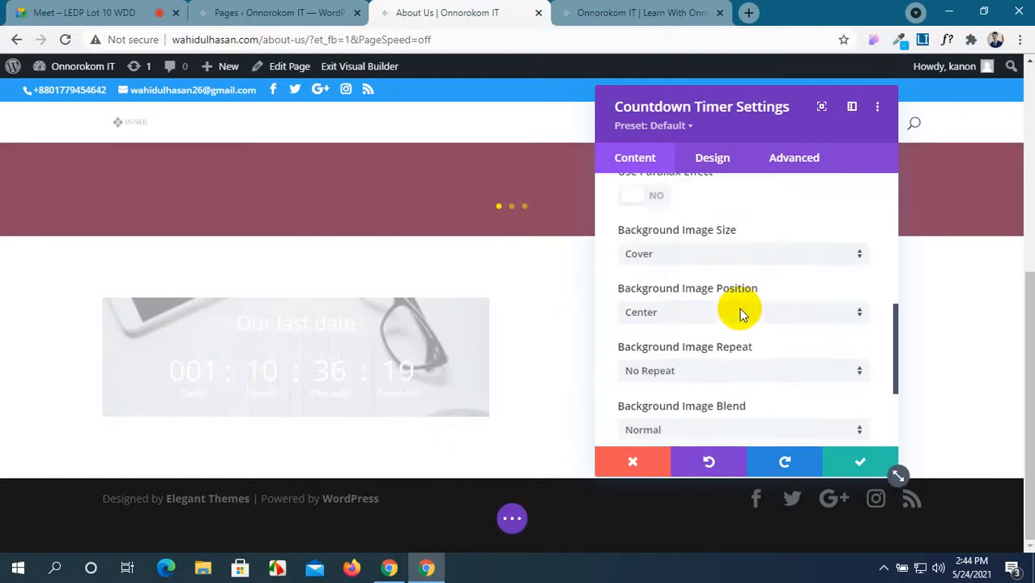
{"action": "scroll", "coordinate": [740, 308], "scroll_direction": "up", "scroll_amount": 7}
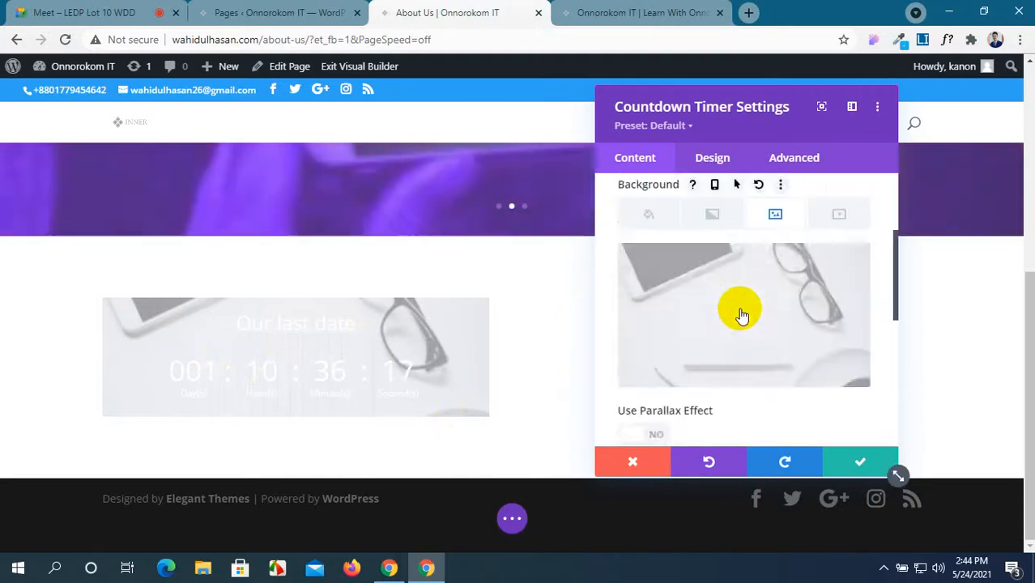
{"action": "scroll", "coordinate": [721, 274], "scroll_direction": "down", "scroll_amount": 7}
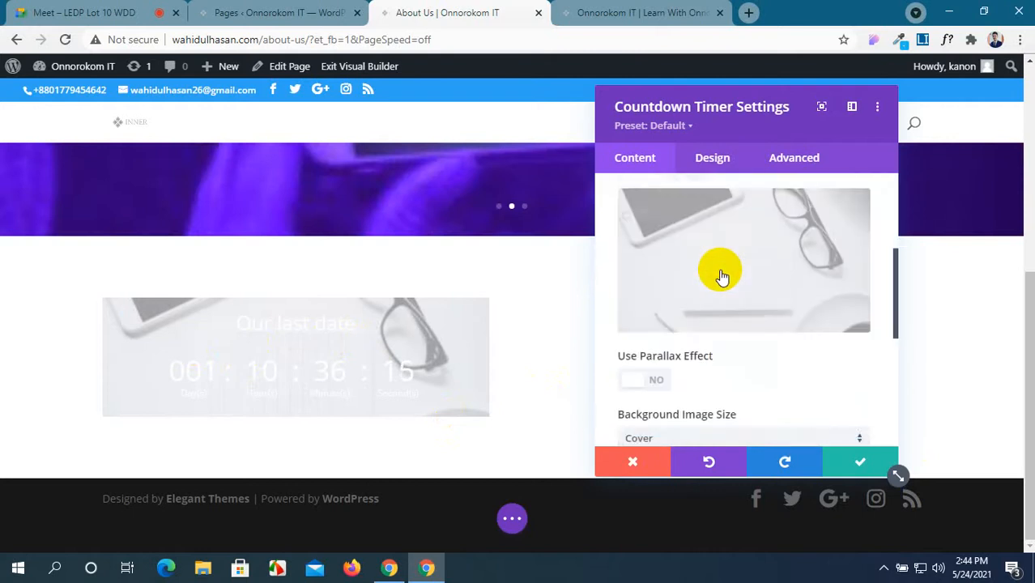
{"action": "scroll", "coordinate": [720, 276], "scroll_direction": "up", "scroll_amount": 6}
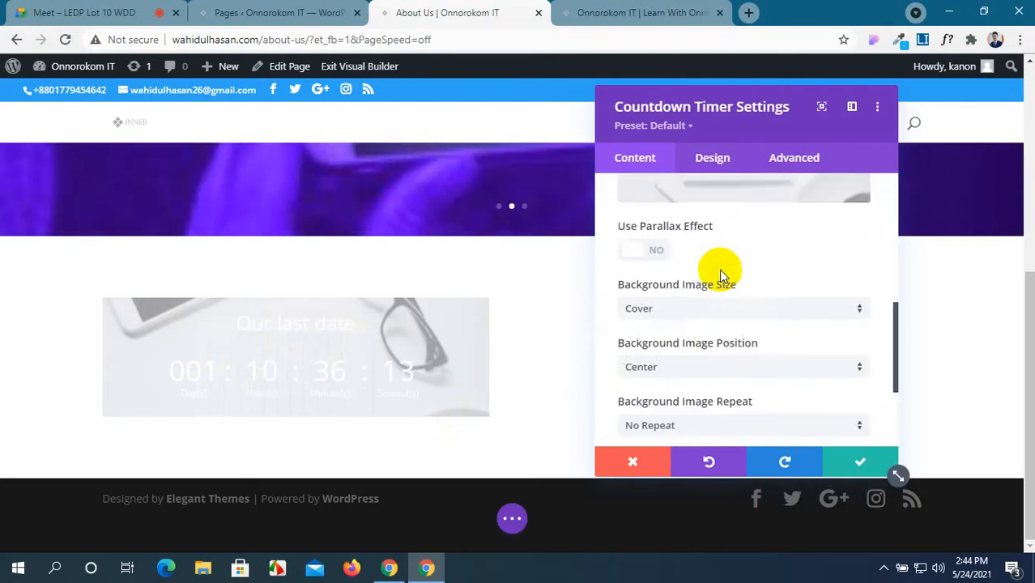
{"action": "scroll", "coordinate": [720, 276], "scroll_direction": "down", "scroll_amount": 6}
{"action": "scroll", "coordinate": [722, 277], "scroll_direction": "up", "scroll_amount": 7}
{"action": "scroll", "coordinate": [722, 276], "scroll_direction": "down", "scroll_amount": 4}
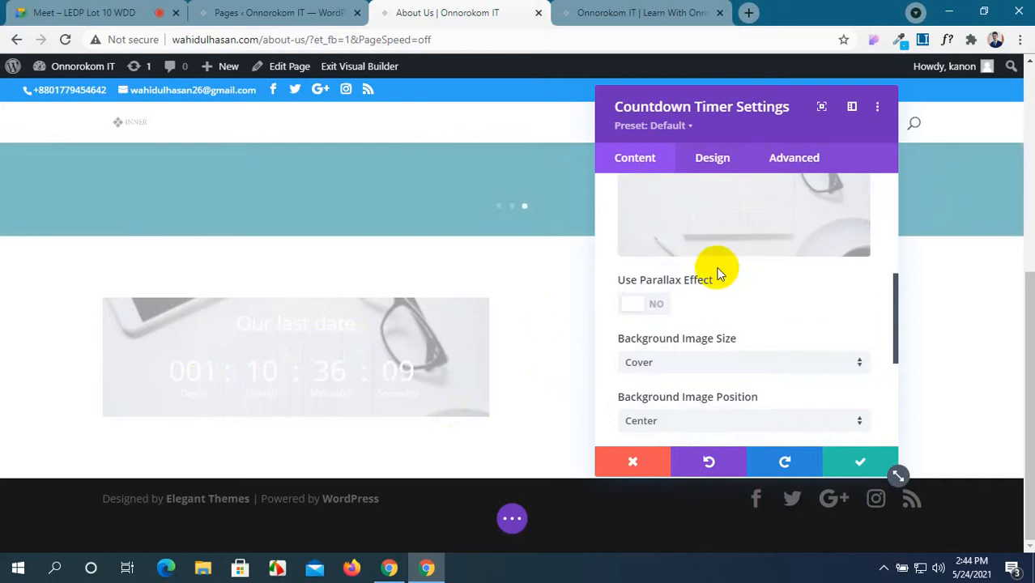
Step: Try left alignment for the countdown timer's text, return it to centered, and set the text color to Dark
{"action": "left_click", "coordinate": [710, 158]}
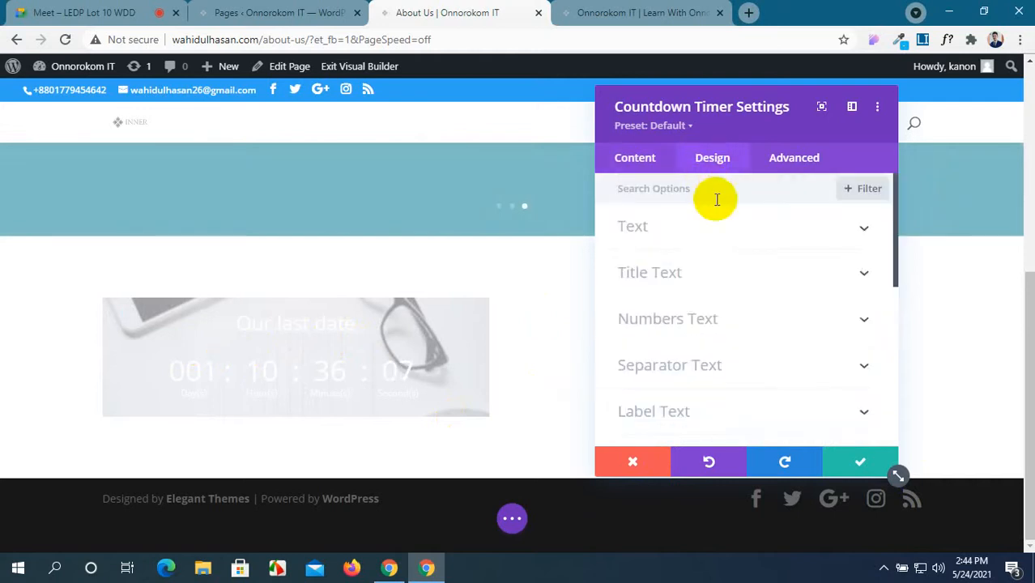
{"action": "left_click", "coordinate": [837, 225]}
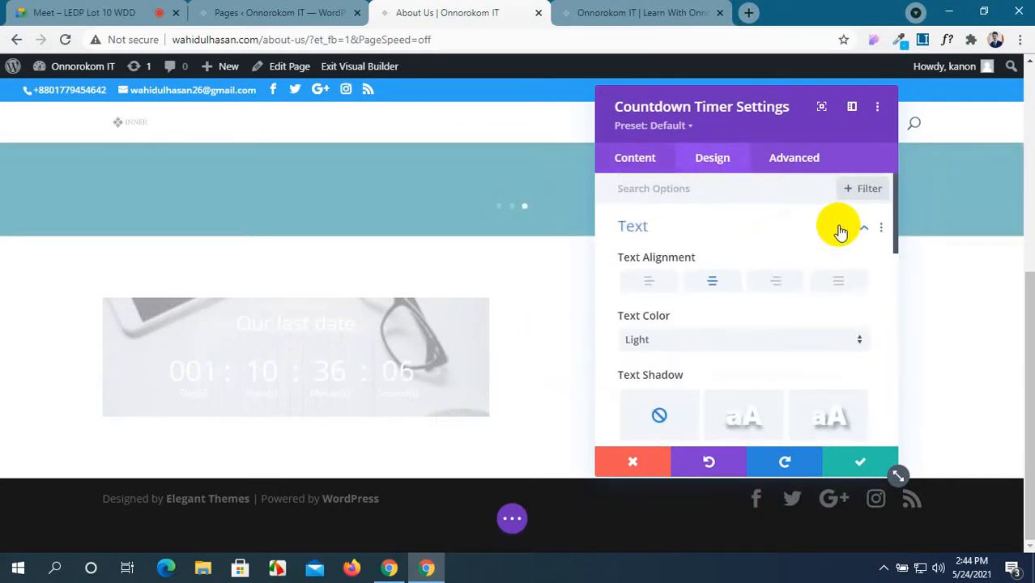
{"action": "left_click", "coordinate": [649, 285]}
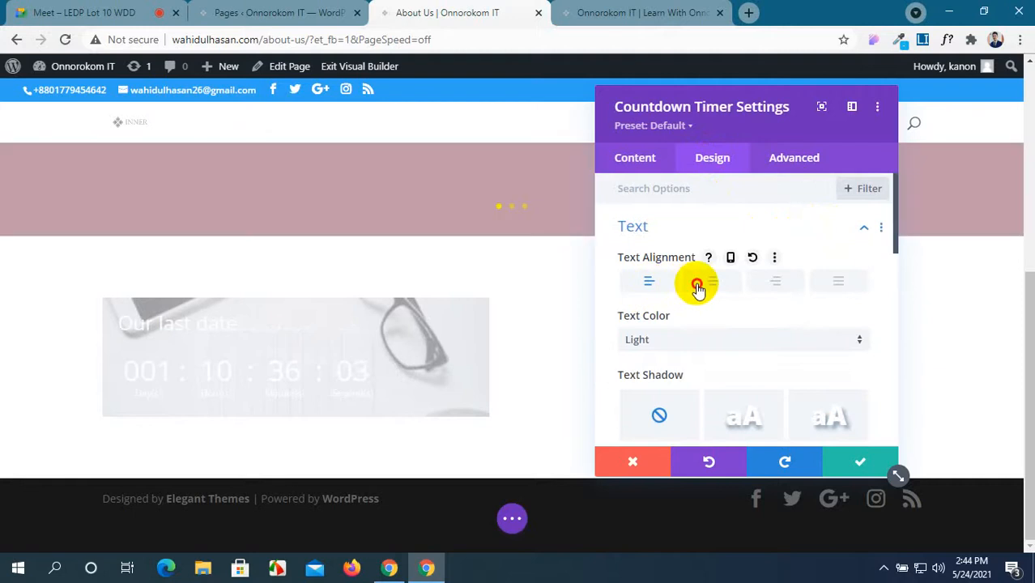
{"action": "left_click", "coordinate": [697, 285]}
{"action": "scroll", "coordinate": [696, 316], "scroll_direction": "down", "scroll_amount": 2}
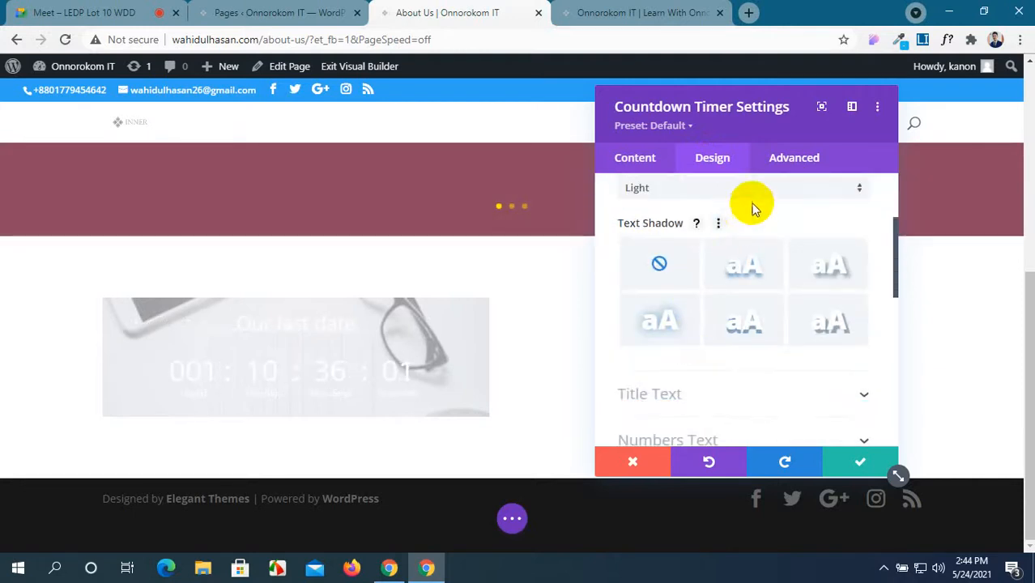
{"action": "left_click", "coordinate": [761, 191]}
{"action": "left_click", "coordinate": [739, 224]}
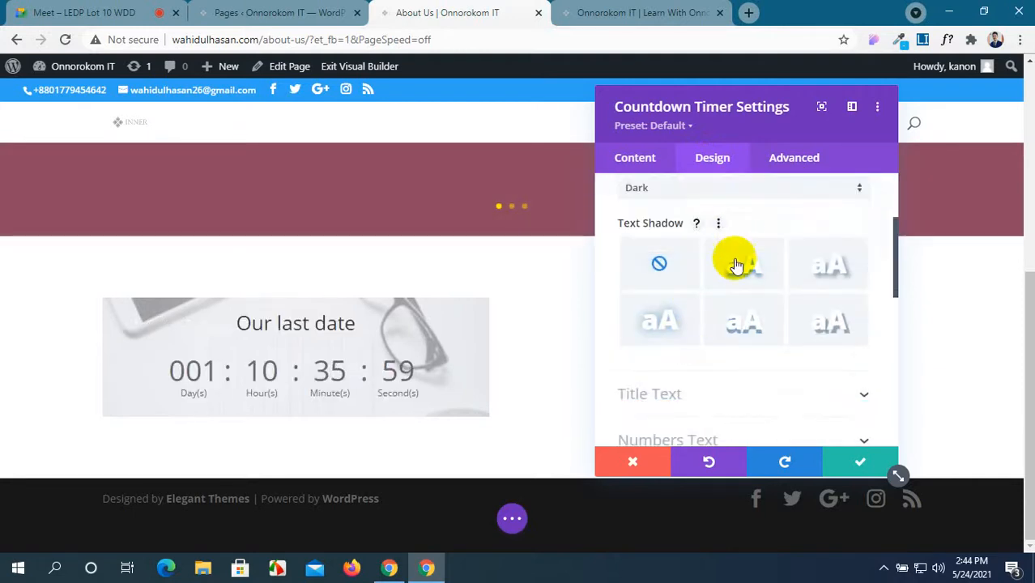
Step: Try right and justified alignment for the countdown timer's text and return it to centered
{"action": "scroll", "coordinate": [733, 264], "scroll_direction": "up", "scroll_amount": 2}
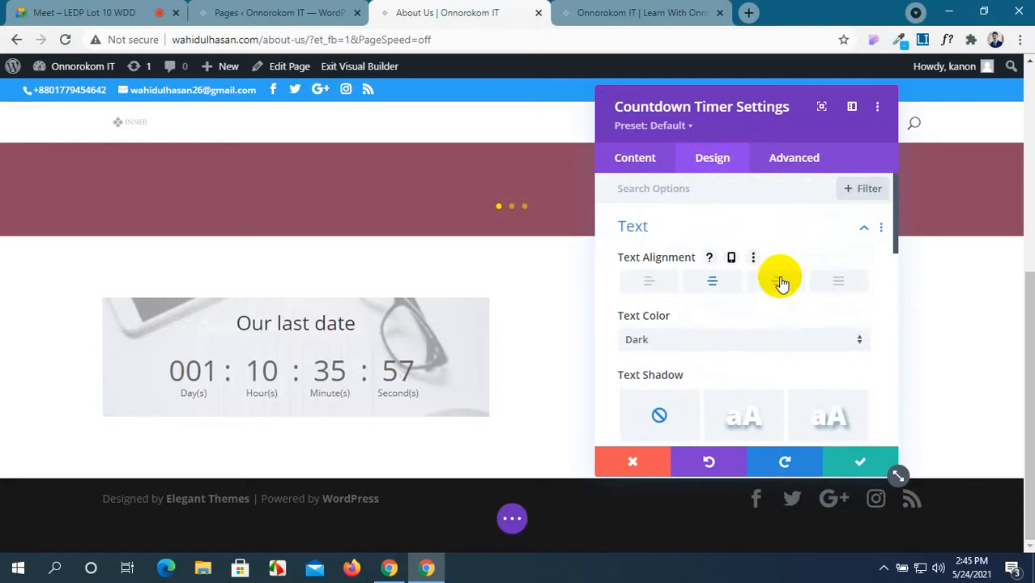
{"action": "left_click", "coordinate": [779, 284]}
{"action": "left_click", "coordinate": [826, 281]}
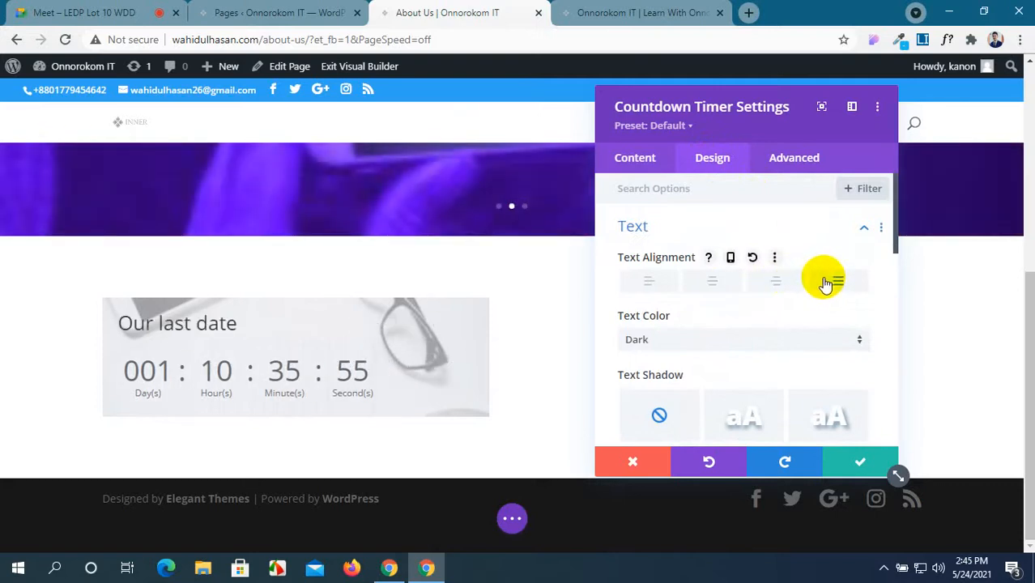
{"action": "left_click", "coordinate": [722, 280]}
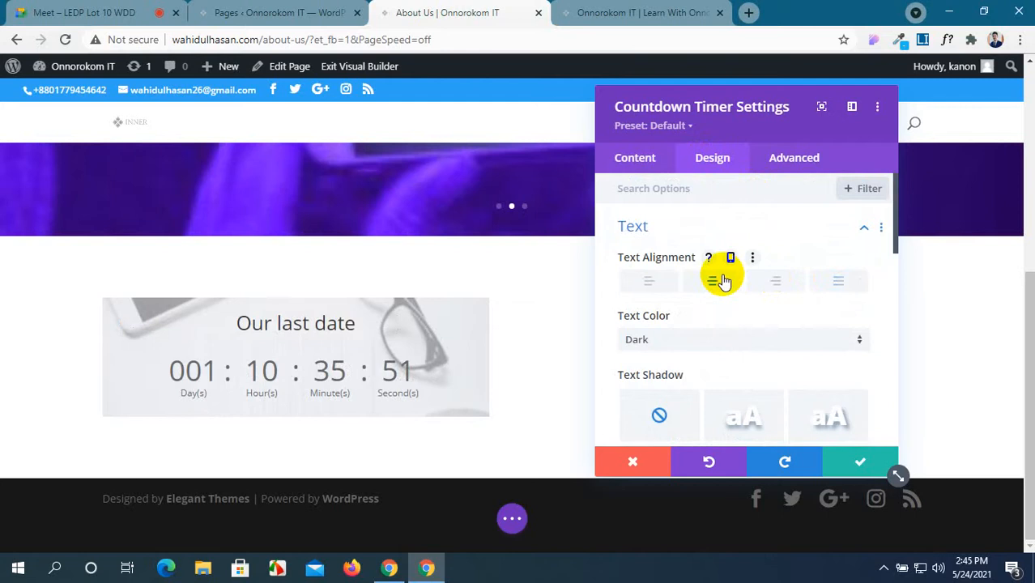
Step: Set the countdown timer's title font to Montserrat
{"action": "scroll", "coordinate": [734, 338], "scroll_direction": "down", "scroll_amount": 4}
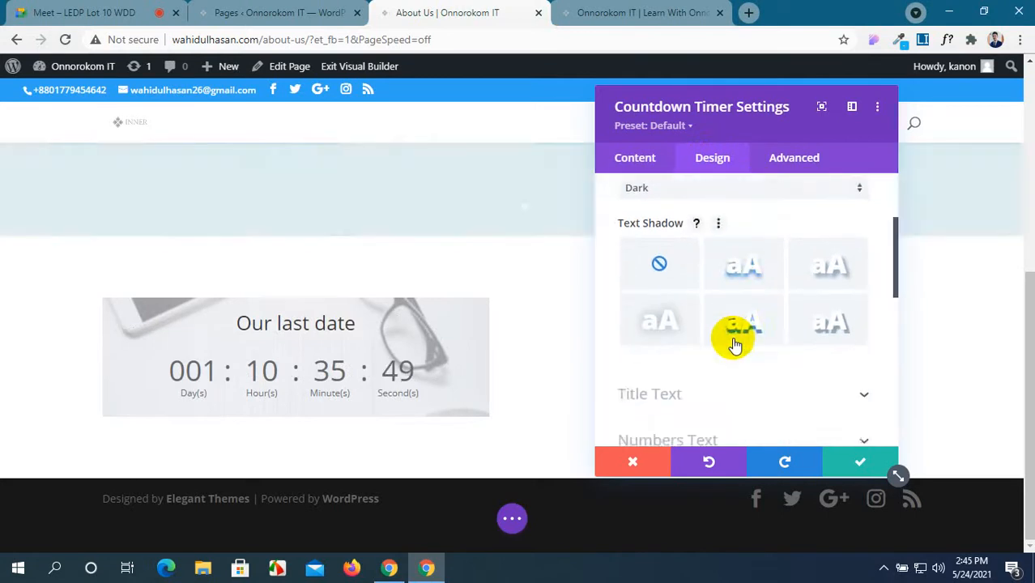
{"action": "scroll", "coordinate": [749, 337], "scroll_direction": "down", "scroll_amount": 2}
{"action": "left_click", "coordinate": [762, 334]}
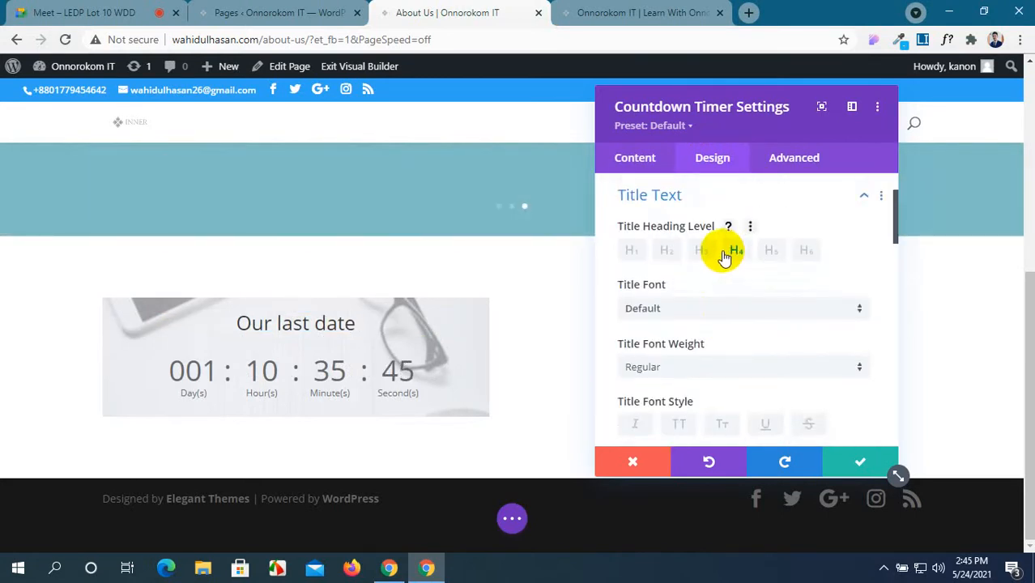
{"action": "left_click", "coordinate": [706, 311]}
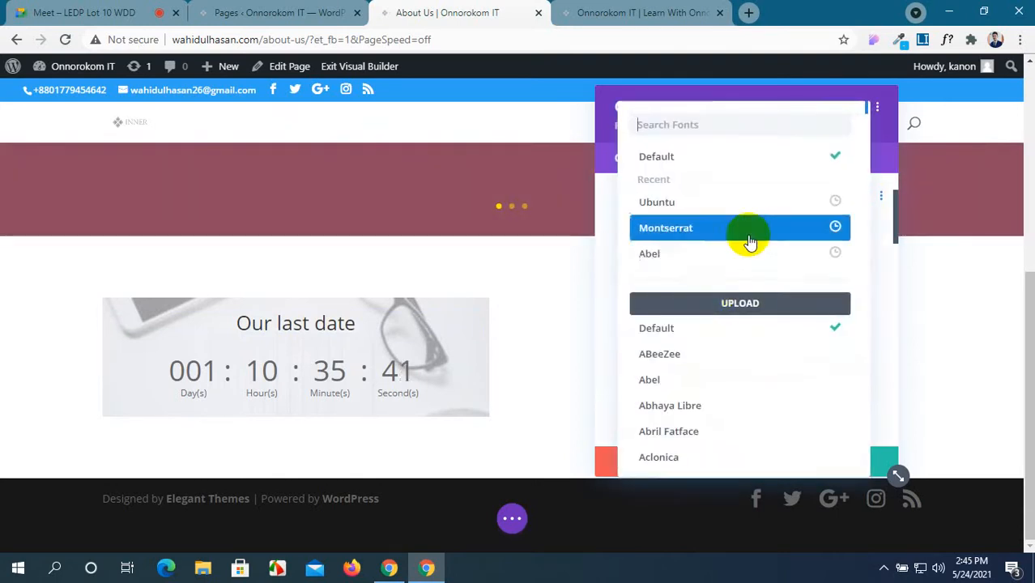
{"action": "left_click", "coordinate": [750, 243]}
Step: Set the title's own text alignment to centered after trying left, and color the title text yellow
{"action": "scroll", "coordinate": [731, 344], "scroll_direction": "down", "scroll_amount": 4}
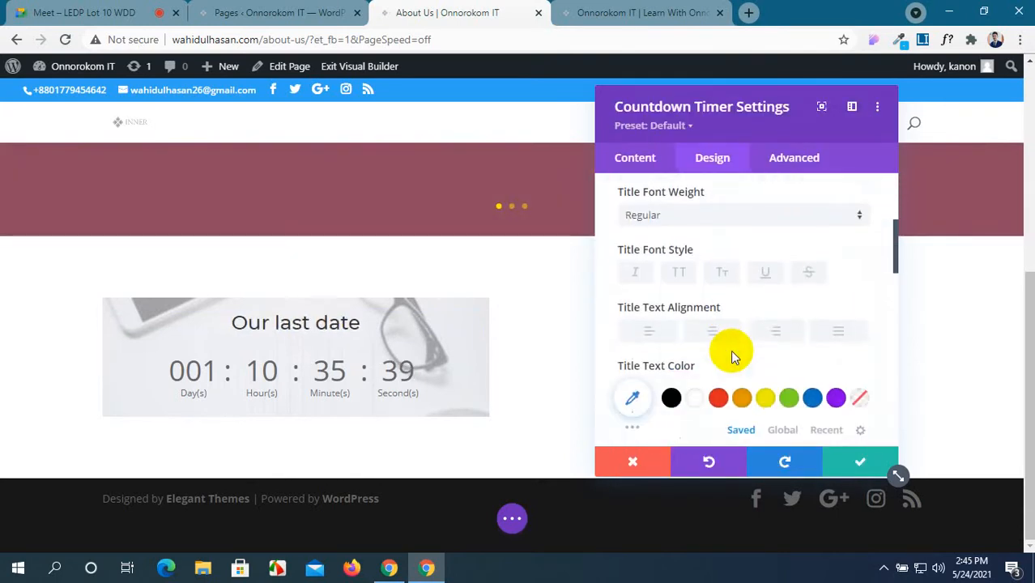
{"action": "left_click", "coordinate": [651, 338]}
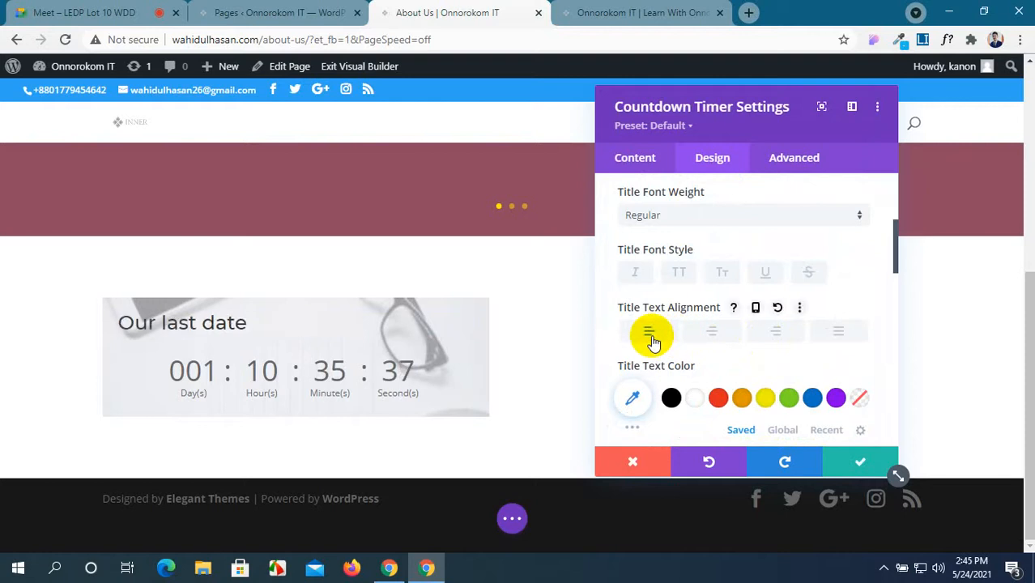
{"action": "left_click", "coordinate": [712, 333]}
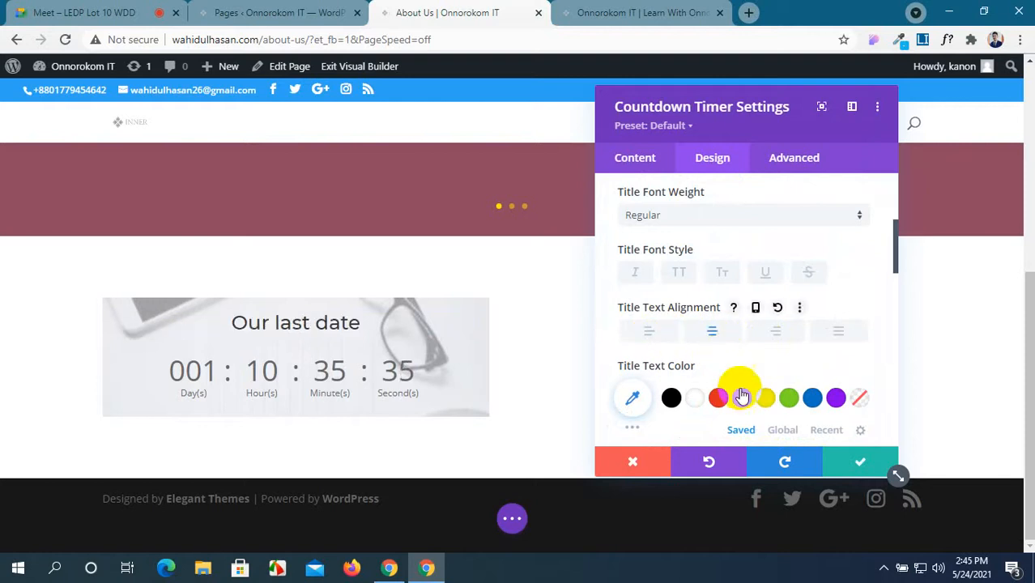
{"action": "left_click", "coordinate": [769, 398]}
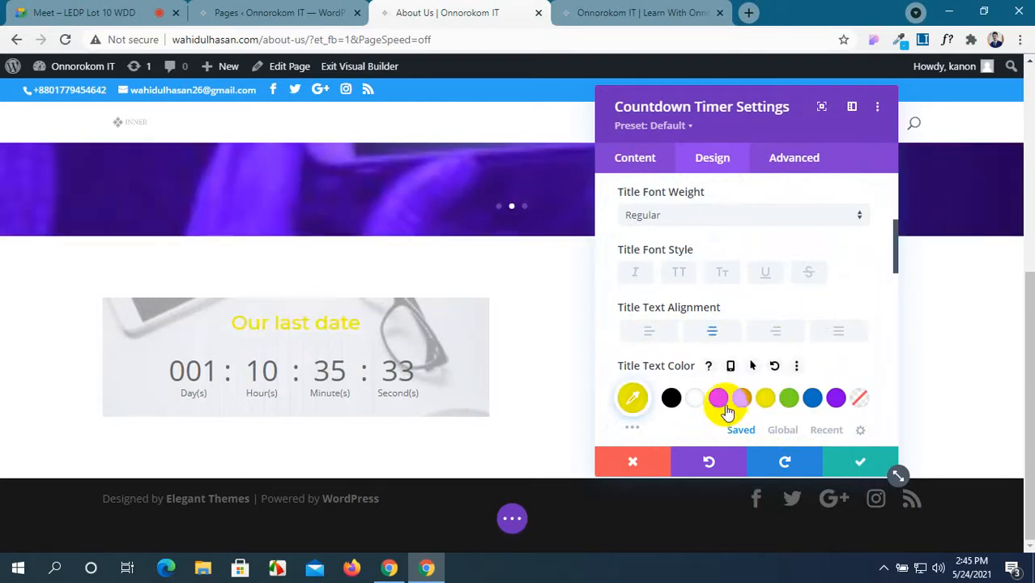
Step: Color the countdown timer's title blue (#0c71c3) after trying red and black, and set the title text size to 30px
{"action": "left_click", "coordinate": [719, 398]}
{"action": "left_click", "coordinate": [671, 399]}
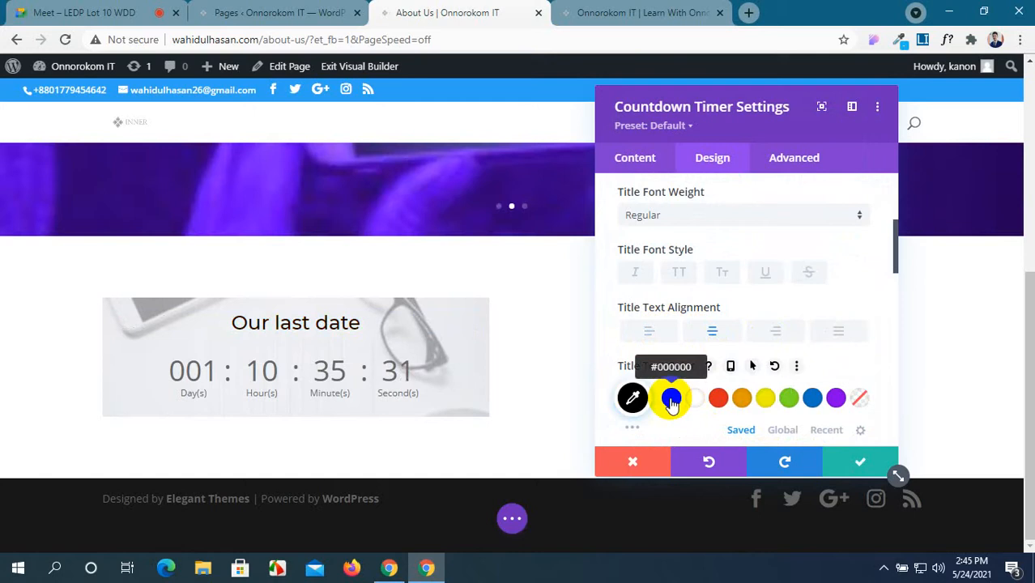
{"action": "left_click", "coordinate": [812, 399]}
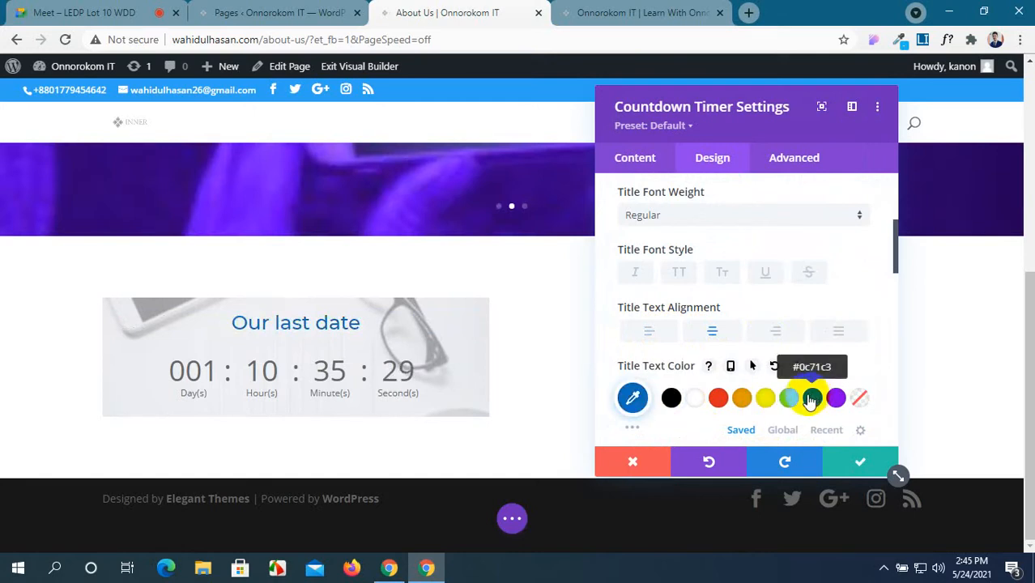
{"action": "scroll", "coordinate": [810, 401], "scroll_direction": "down", "scroll_amount": 1}
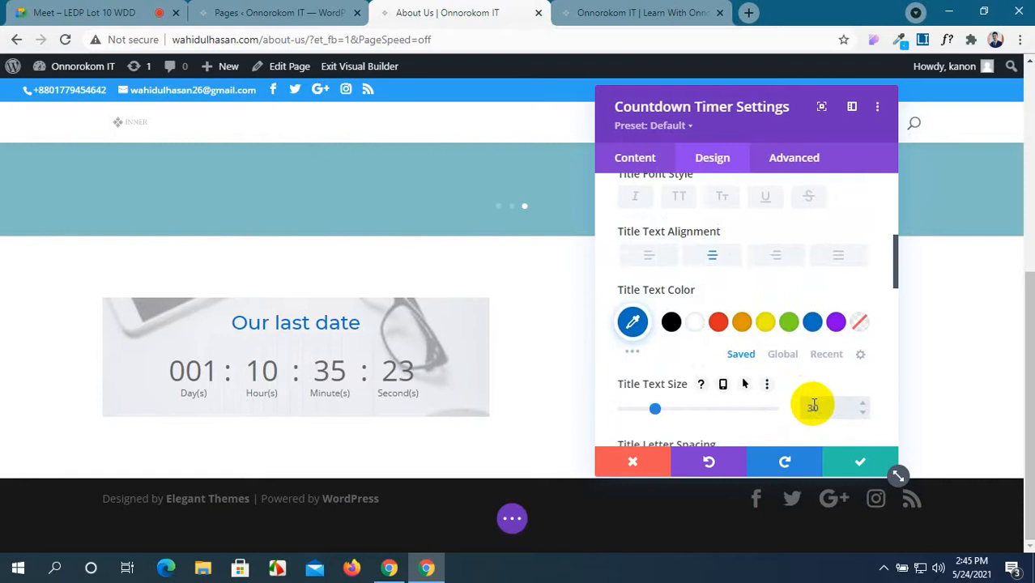
{"action": "scroll", "coordinate": [814, 406], "scroll_direction": "down", "scroll_amount": 2}
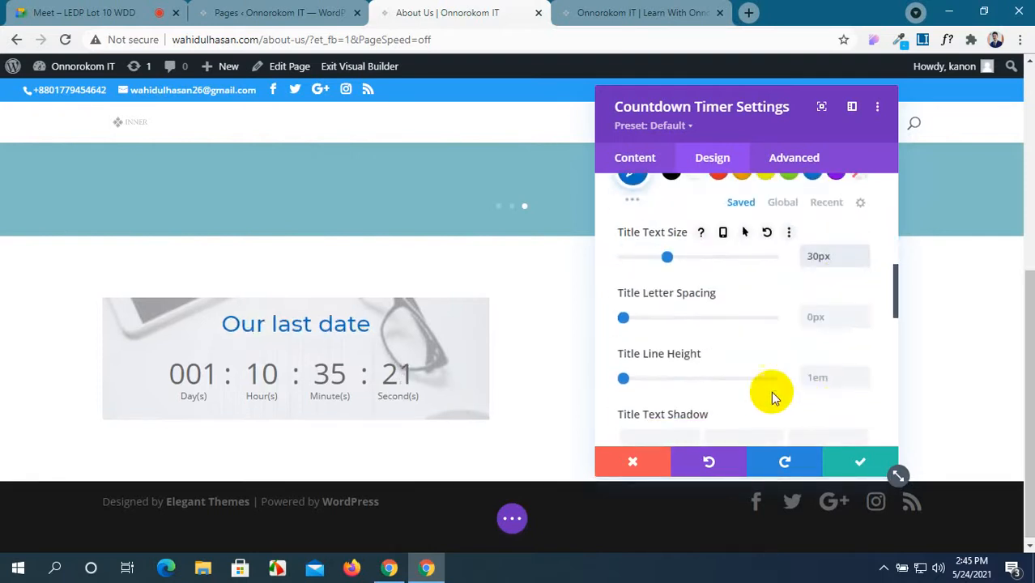
Step: Set the font of the countdown timer's numbers to Ubuntu
{"action": "scroll", "coordinate": [775, 356], "scroll_direction": "down", "scroll_amount": 1}
{"action": "scroll", "coordinate": [776, 356], "scroll_direction": "down", "scroll_amount": 2}
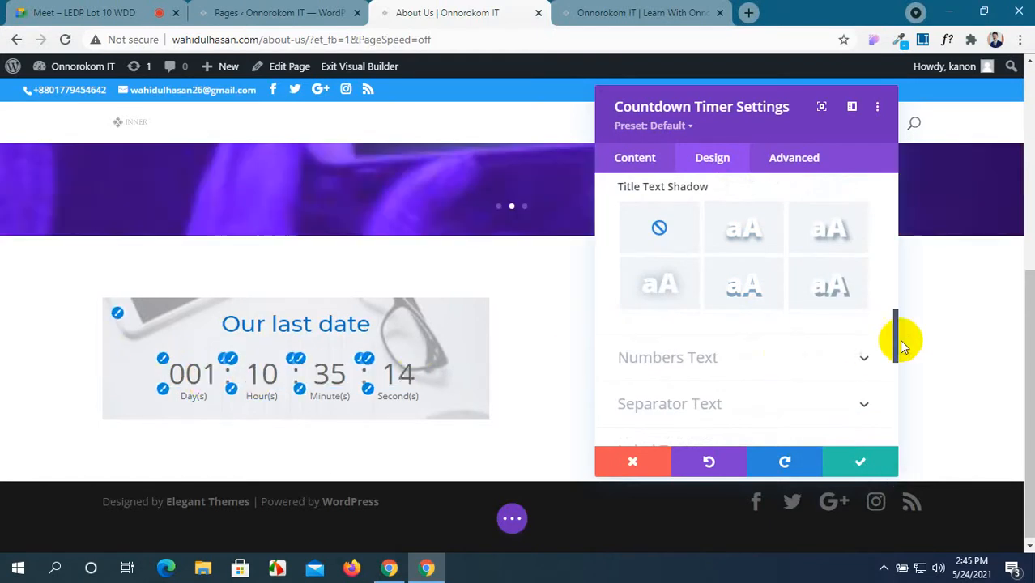
{"action": "left_click", "coordinate": [826, 360]}
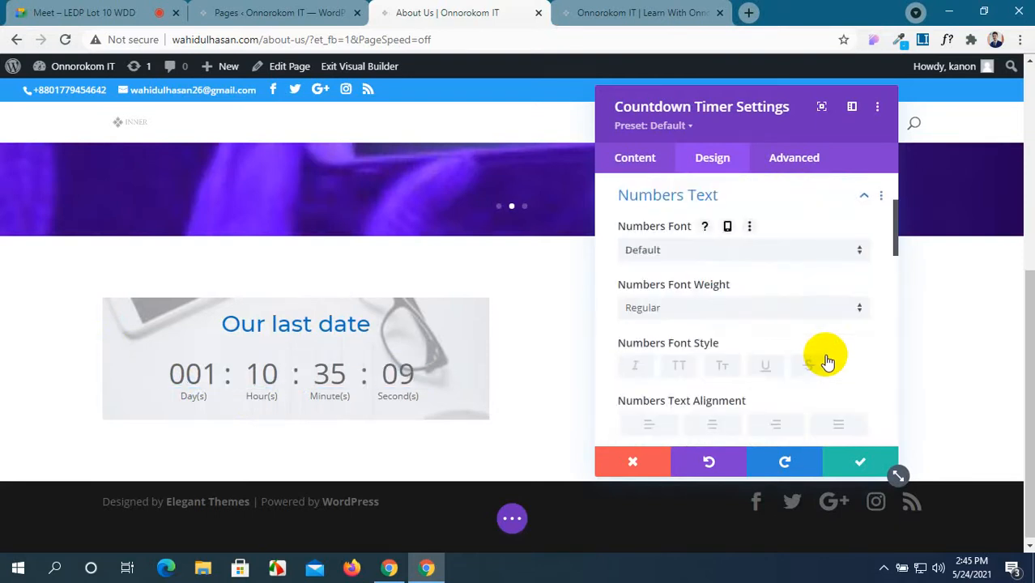
{"action": "left_click", "coordinate": [757, 251]}
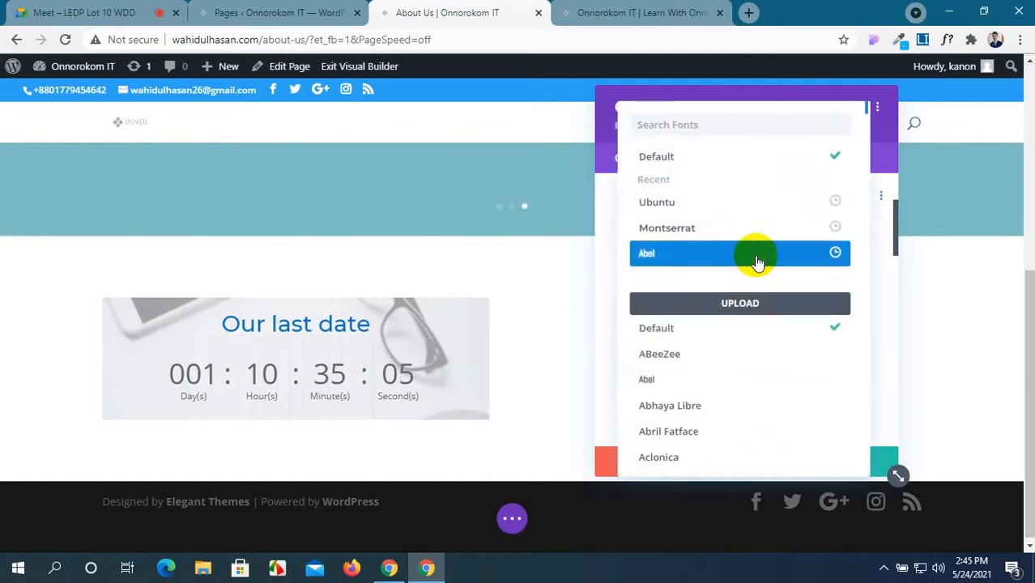
{"action": "left_click", "coordinate": [732, 202]}
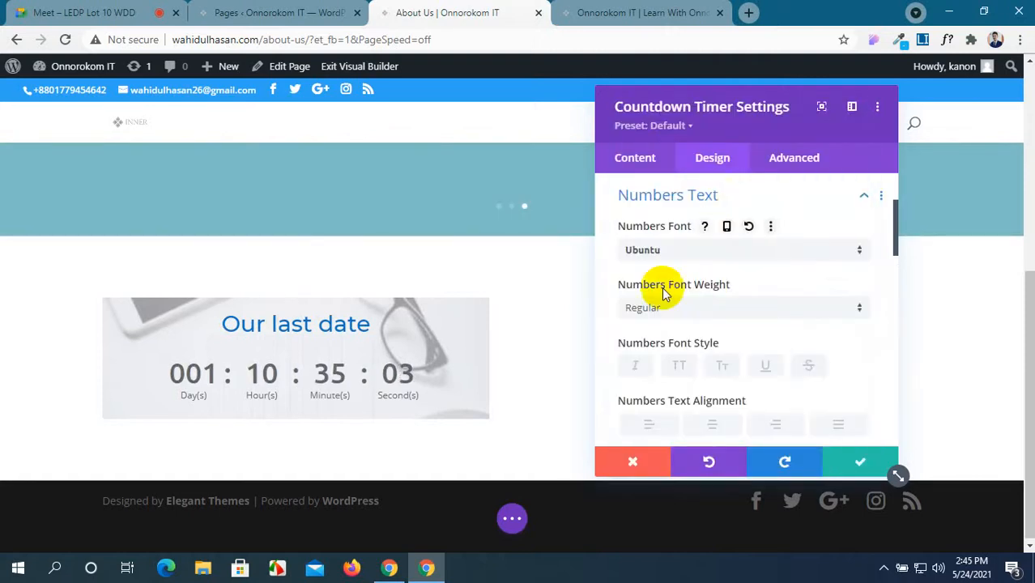
Step: Apply the uppercase font style to the countdown numbers, and try italic before turning it off again
{"action": "scroll", "coordinate": [750, 310], "scroll_direction": "down", "scroll_amount": 1}
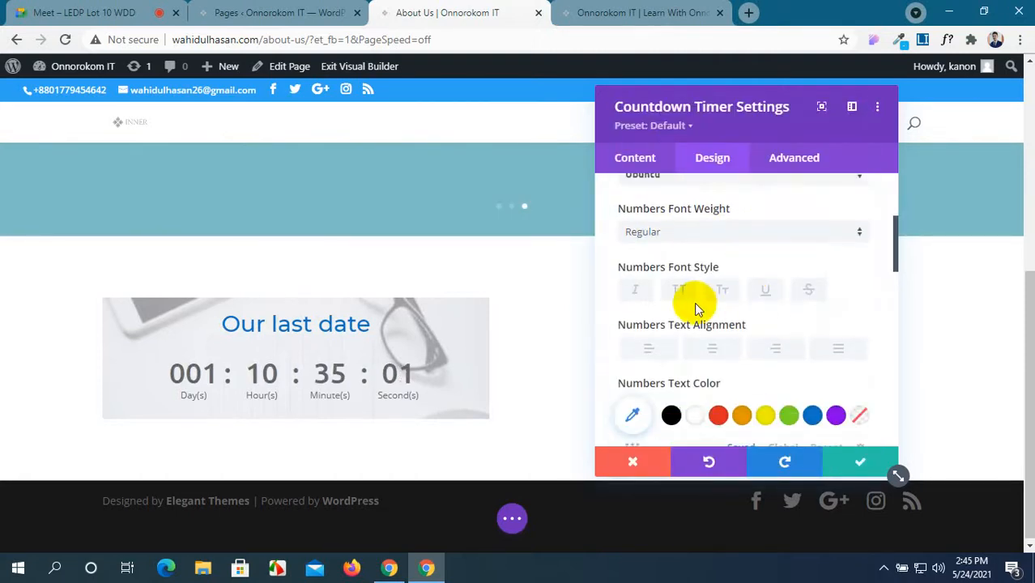
{"action": "left_click", "coordinate": [678, 290]}
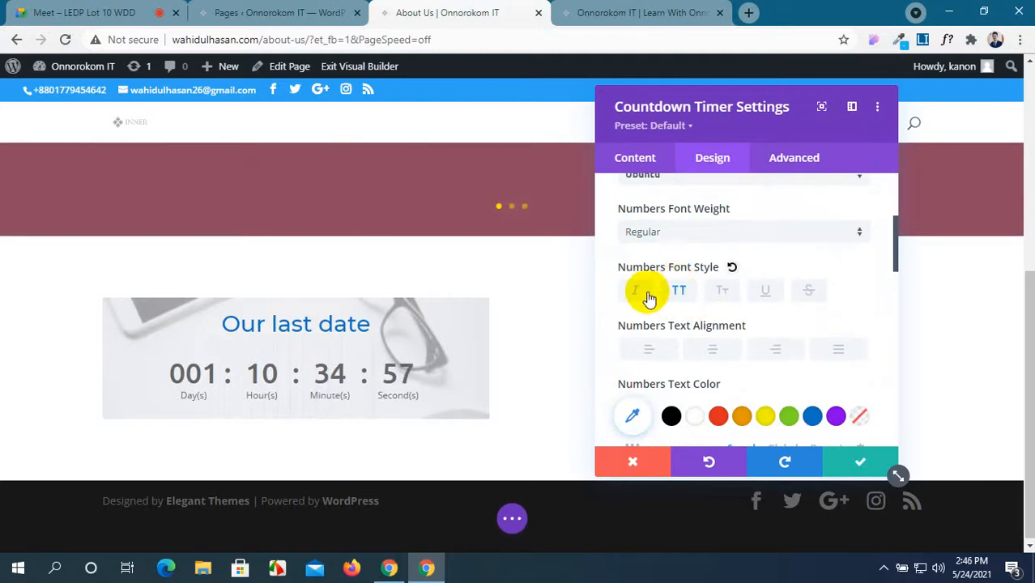
{"action": "left_click", "coordinate": [636, 290]}
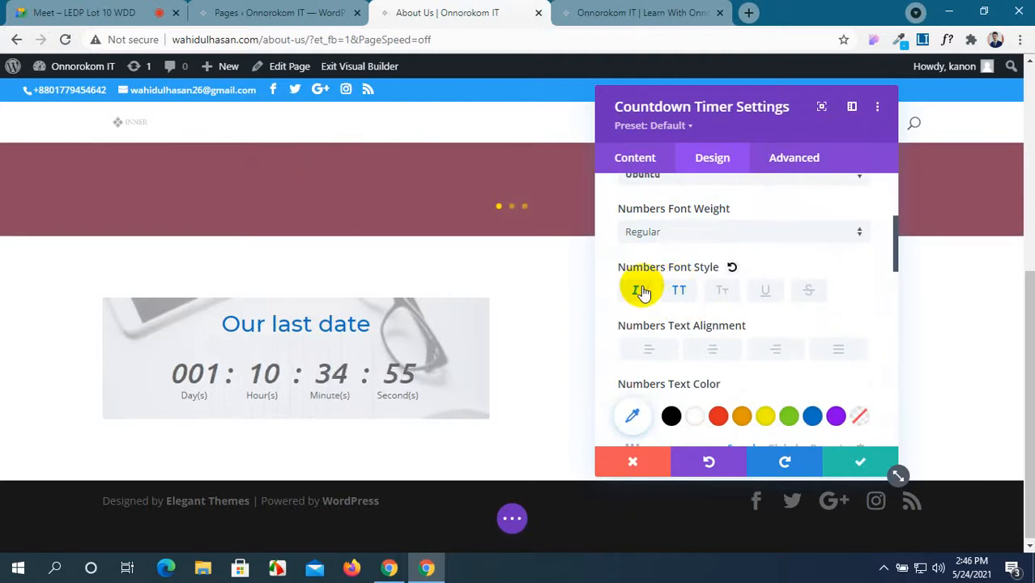
{"action": "left_click", "coordinate": [640, 292]}
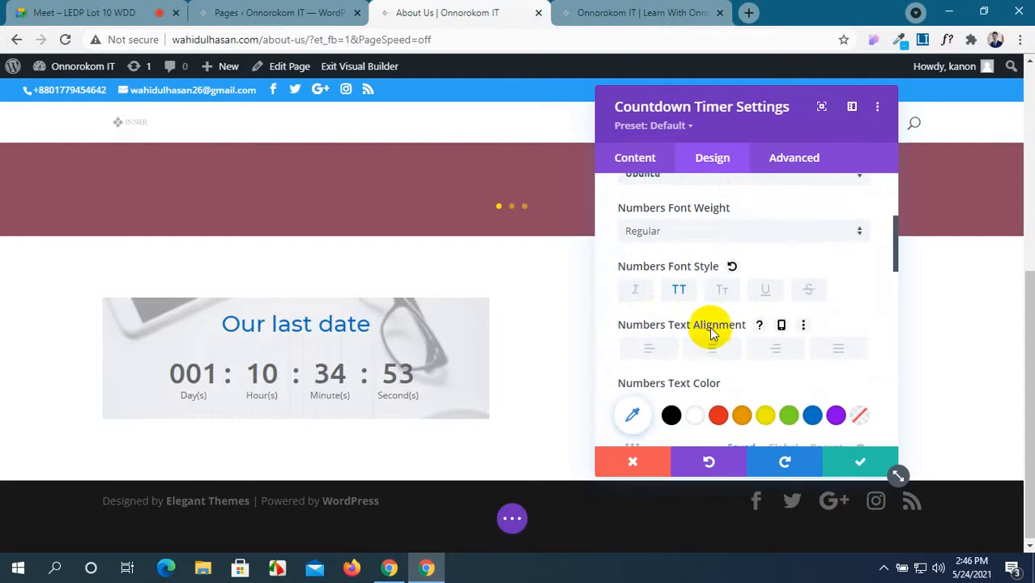
Step: Try the underline and strikethrough font styles on the countdown numbers and turn both off again
{"action": "scroll", "coordinate": [707, 332], "scroll_direction": "down", "scroll_amount": 1}
{"action": "left_click", "coordinate": [761, 215]}
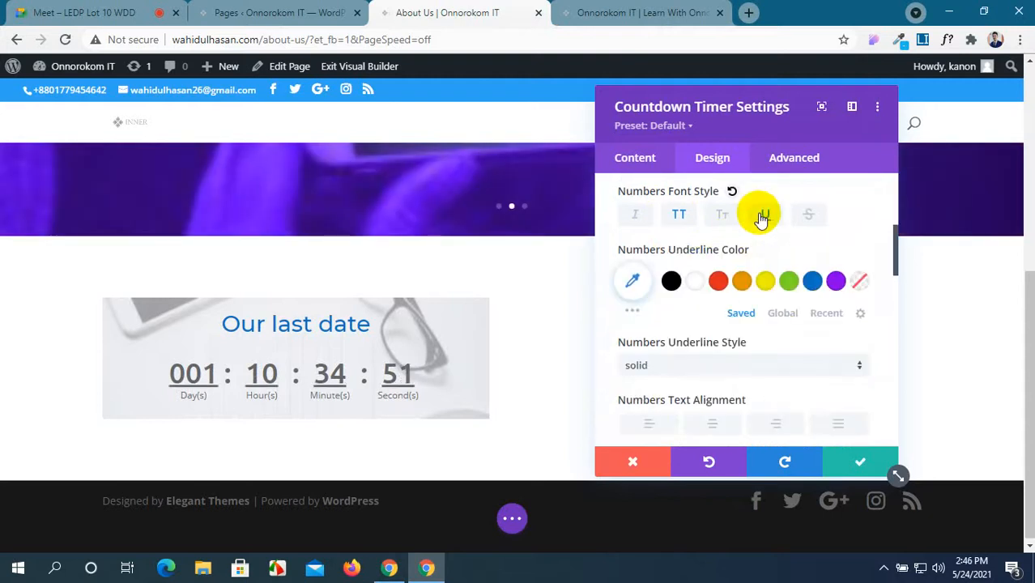
{"action": "left_click", "coordinate": [766, 215]}
{"action": "left_click", "coordinate": [812, 216]}
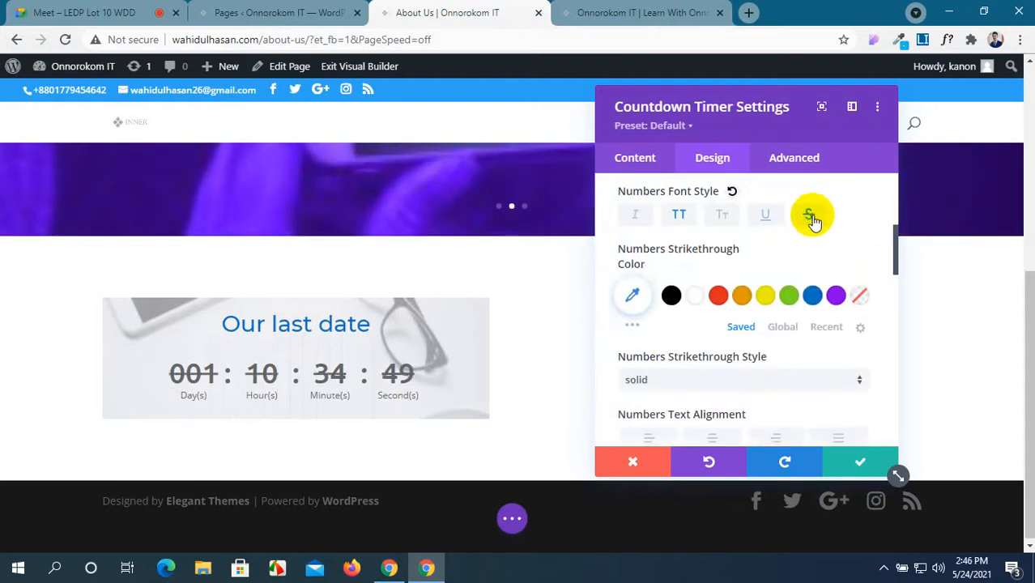
{"action": "left_click", "coordinate": [808, 217]}
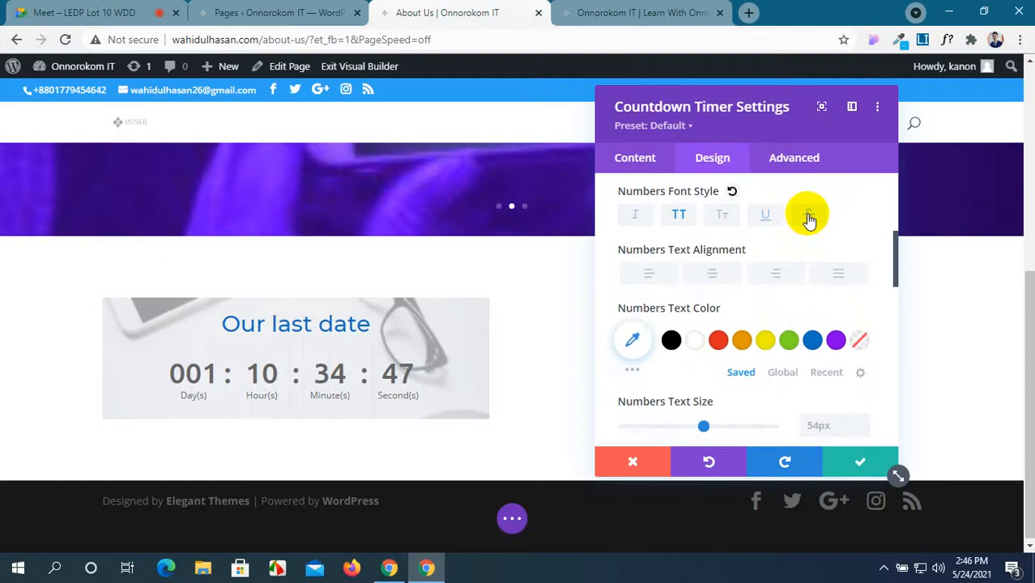
Step: Color the countdown numbers red and set their text size to 38px
{"action": "scroll", "coordinate": [761, 296], "scroll_direction": "down", "scroll_amount": 2}
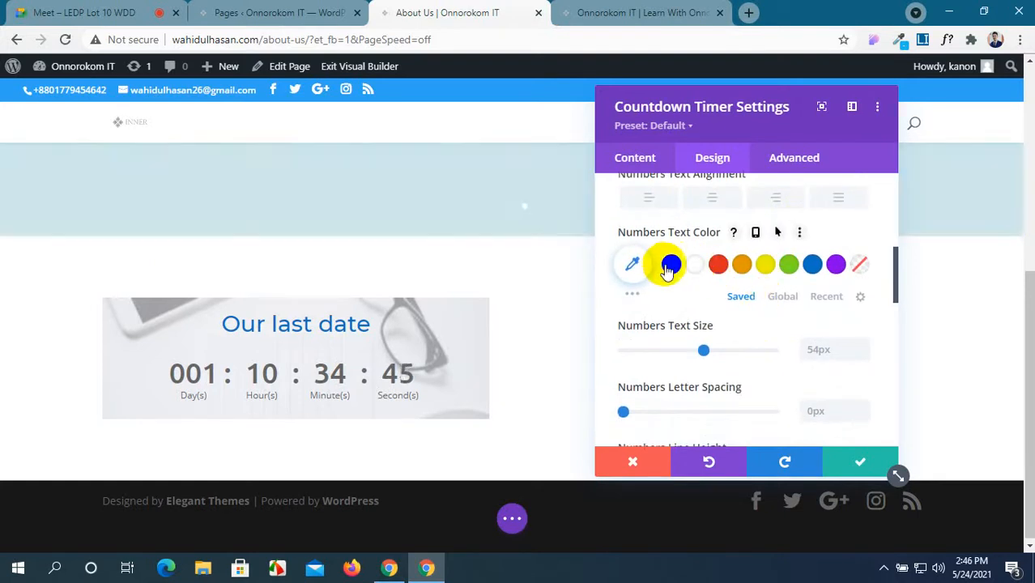
{"action": "left_click", "coordinate": [719, 267]}
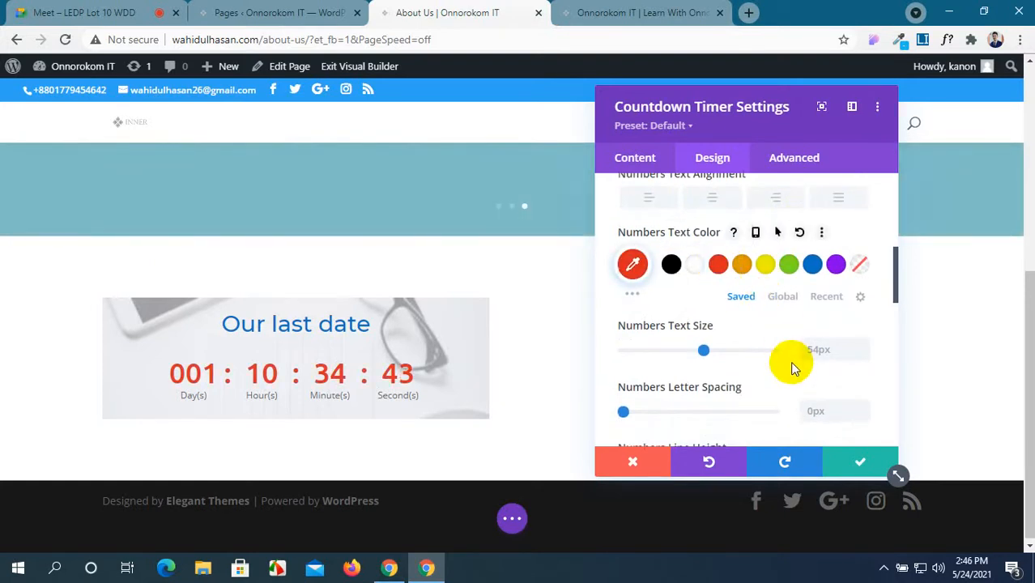
{"action": "left_click_drag", "start_coordinate": [701, 354], "coordinate": [680, 351]}
Step: Set the letter spacing of the countdown numbers to 7px
{"action": "scroll", "coordinate": [658, 377], "scroll_direction": "down", "scroll_amount": 1}
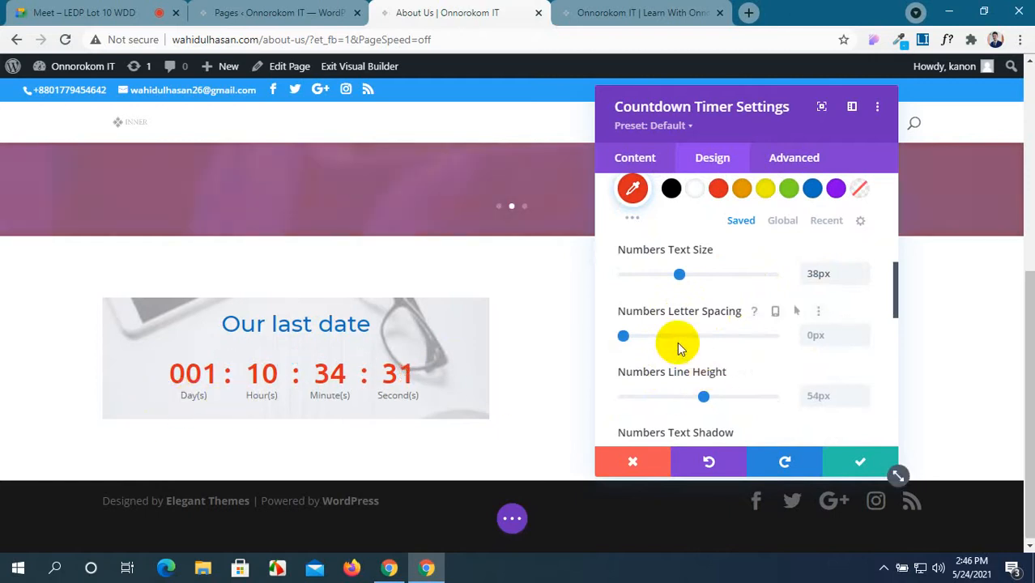
{"action": "scroll", "coordinate": [640, 336], "scroll_direction": "down", "scroll_amount": 1}
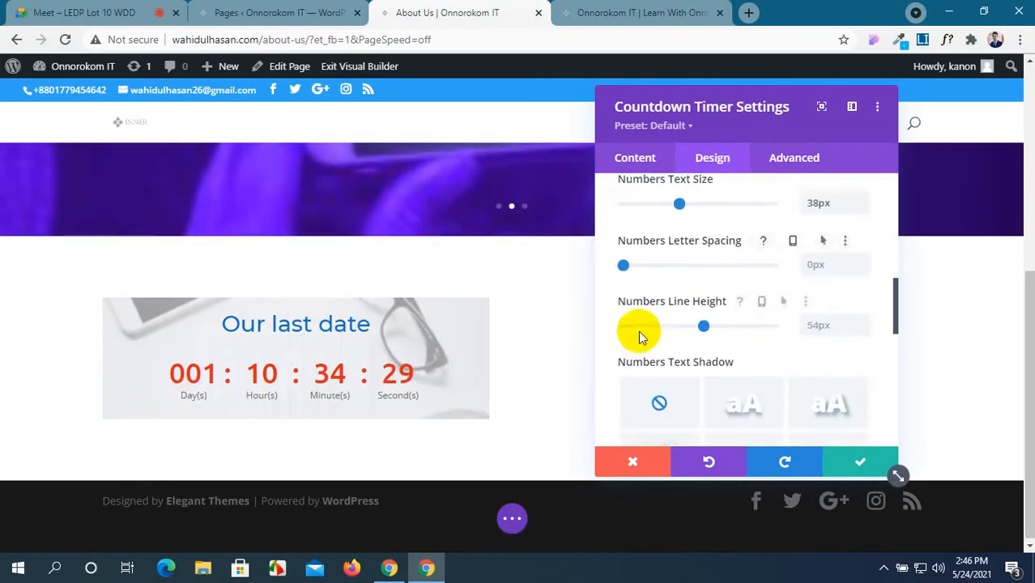
{"action": "scroll", "coordinate": [640, 335], "scroll_direction": "up", "scroll_amount": 2}
{"action": "scroll", "coordinate": [640, 335], "scroll_direction": "down", "scroll_amount": 1}
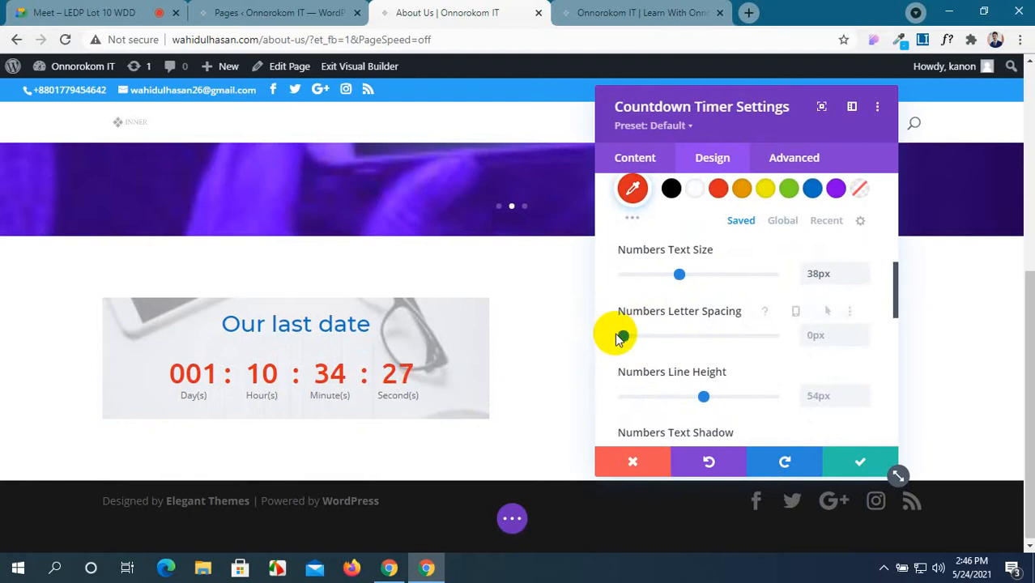
{"action": "left_click_drag", "start_coordinate": [621, 335], "coordinate": [637, 339]}
Step: Color the separators between the countdown numbers purple after trying black and yellow
{"action": "scroll", "coordinate": [777, 328], "scroll_direction": "down", "scroll_amount": 3}
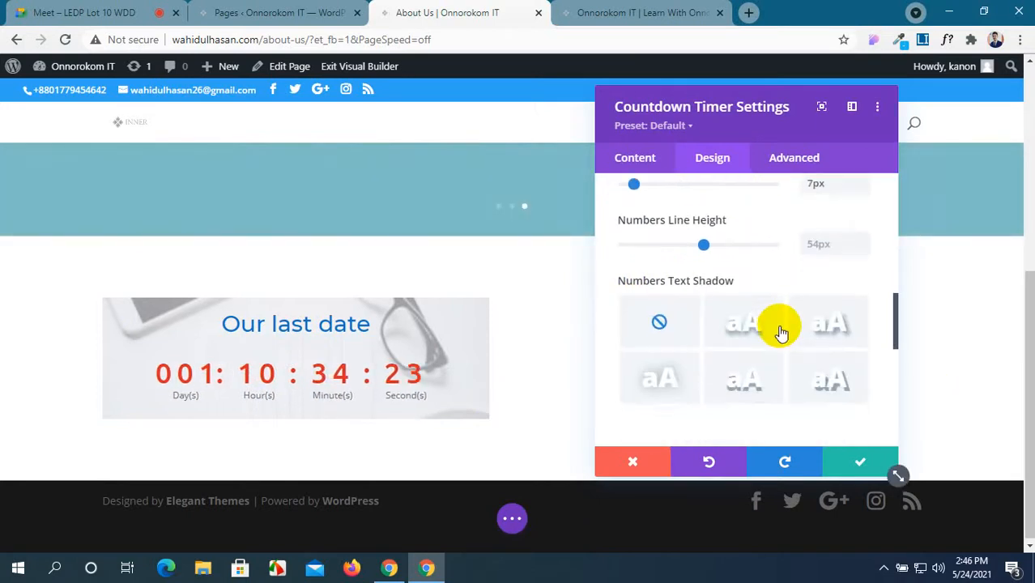
{"action": "scroll", "coordinate": [780, 331], "scroll_direction": "down", "scroll_amount": 2}
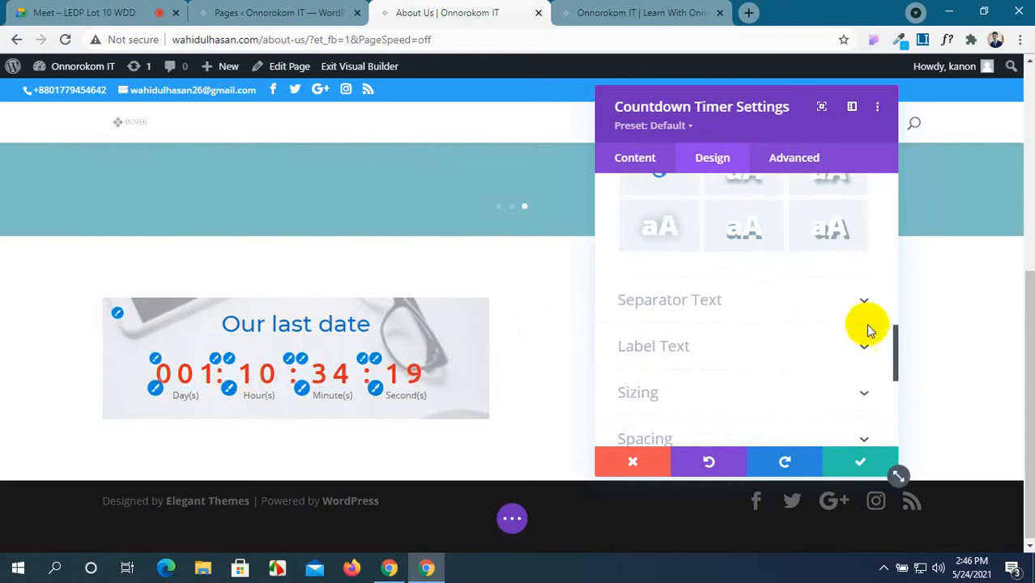
{"action": "left_click", "coordinate": [853, 301]}
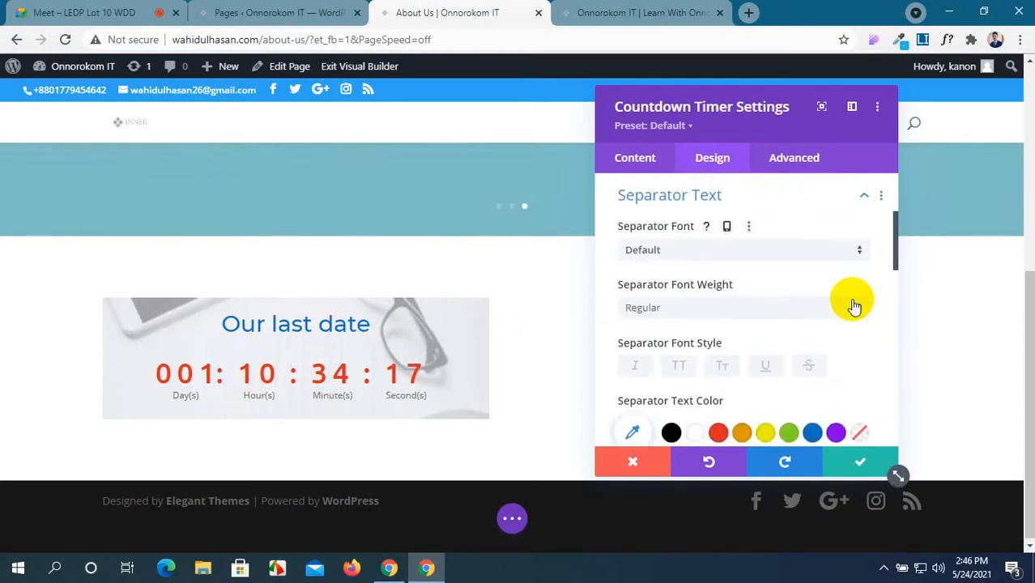
{"action": "scroll", "coordinate": [851, 304], "scroll_direction": "down", "scroll_amount": 2}
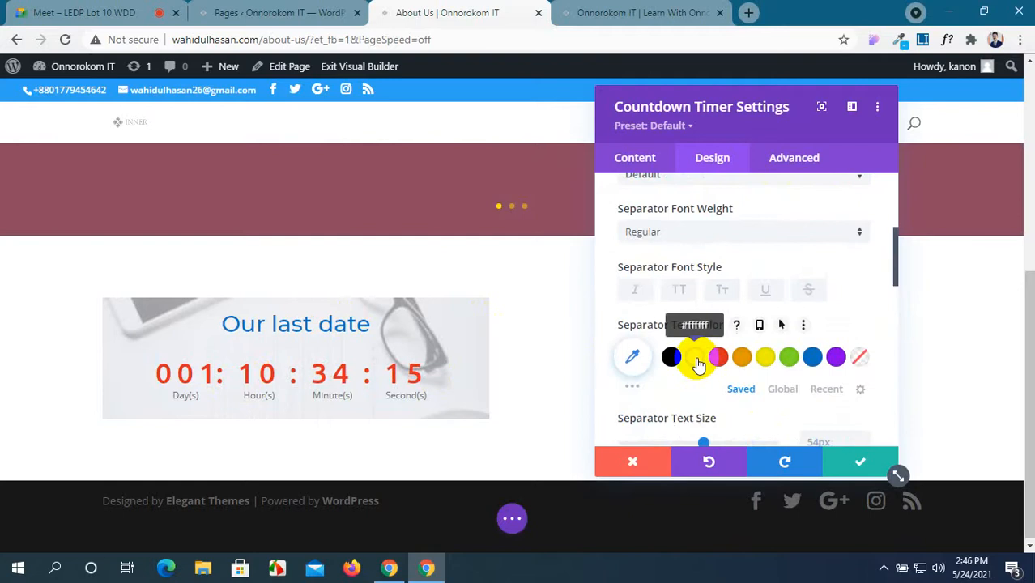
{"action": "left_click", "coordinate": [671, 359]}
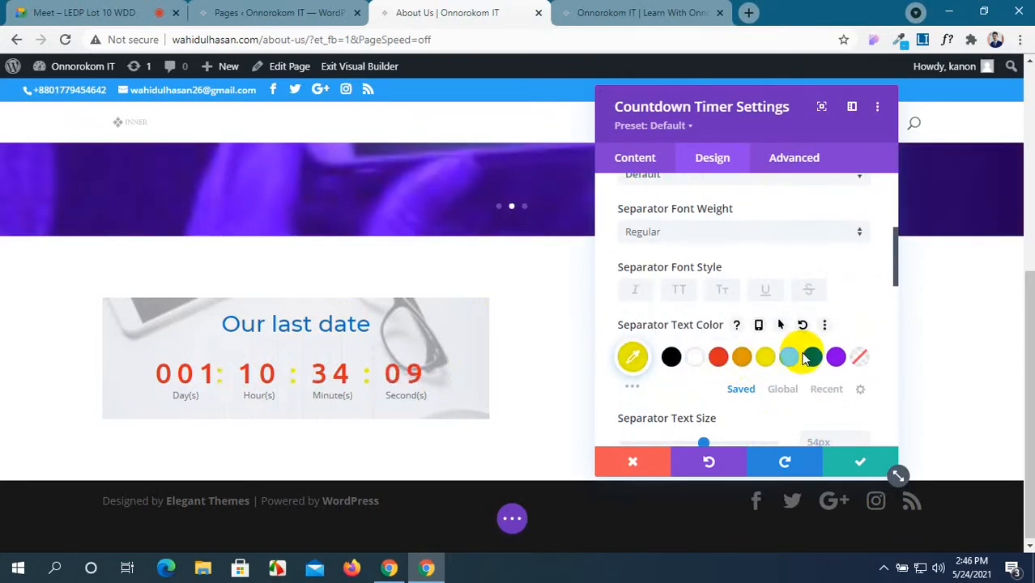
{"action": "left_click", "coordinate": [836, 357]}
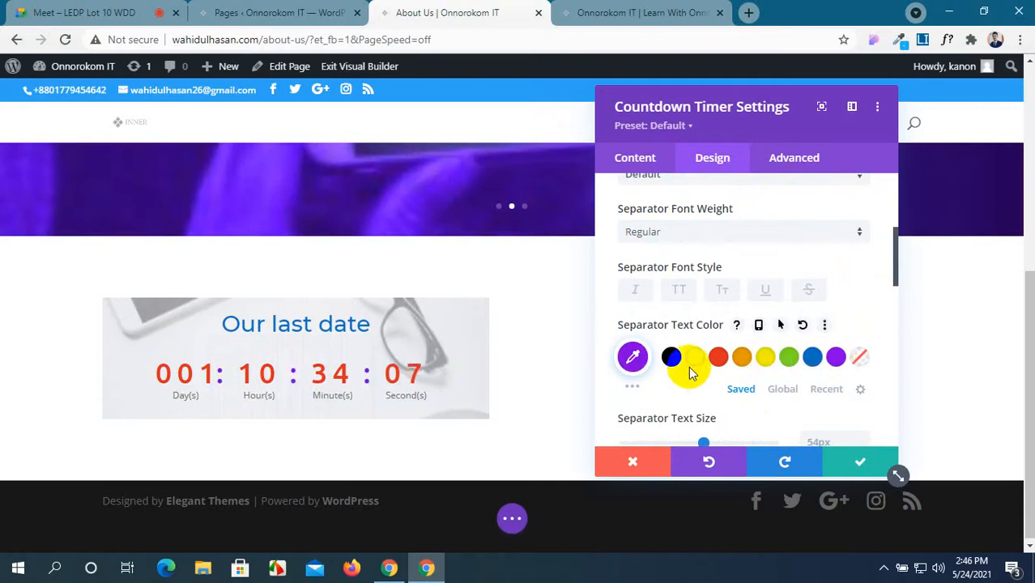
Step: Color the countdown timer's label text orange (#e09900)
{"action": "scroll", "coordinate": [688, 366], "scroll_direction": "down", "scroll_amount": 3}
{"action": "scroll", "coordinate": [690, 373], "scroll_direction": "down", "scroll_amount": 2}
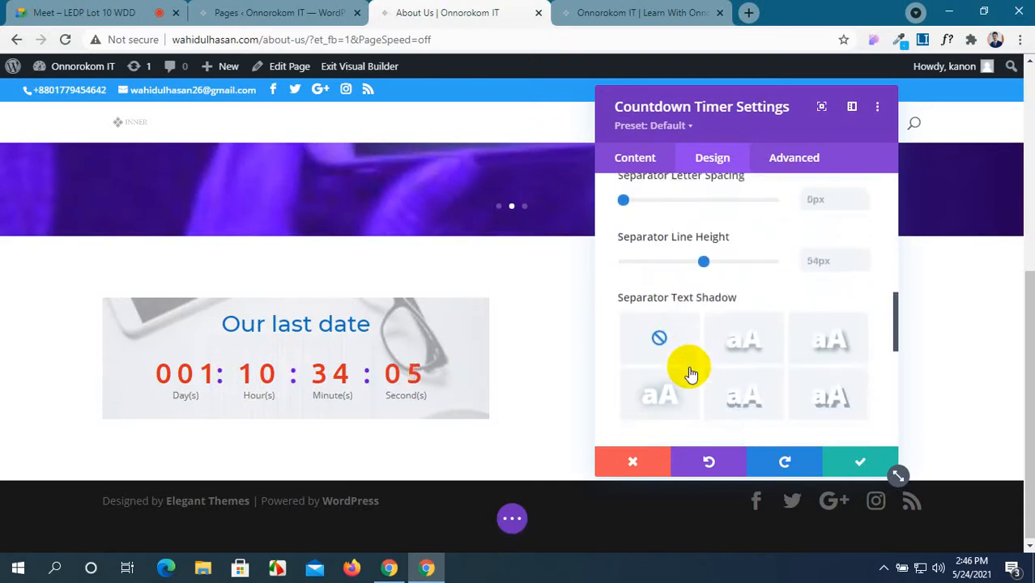
{"action": "scroll", "coordinate": [690, 373], "scroll_direction": "down", "scroll_amount": 5}
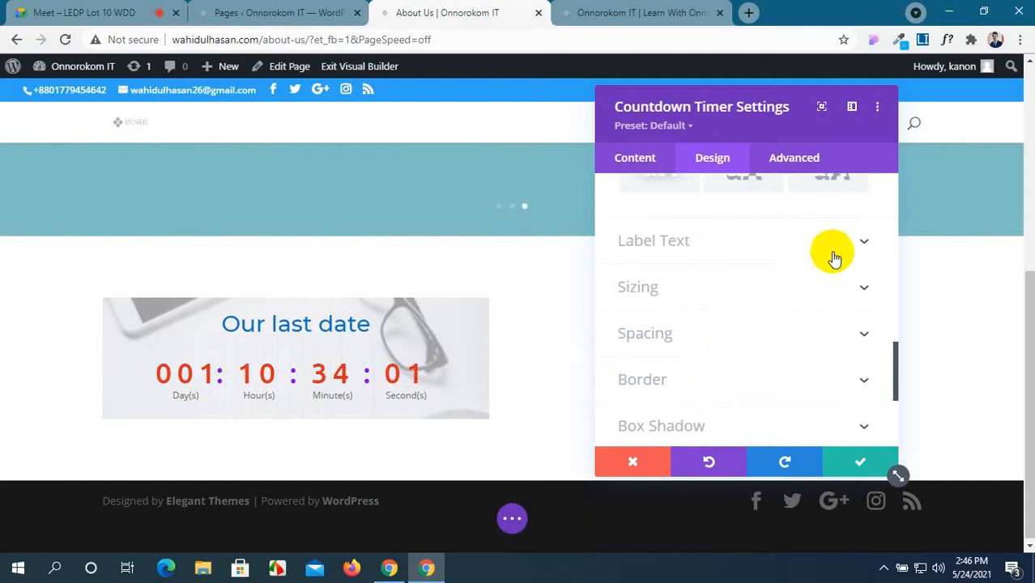
{"action": "left_click", "coordinate": [864, 241]}
{"action": "scroll", "coordinate": [734, 344], "scroll_direction": "down", "scroll_amount": 5}
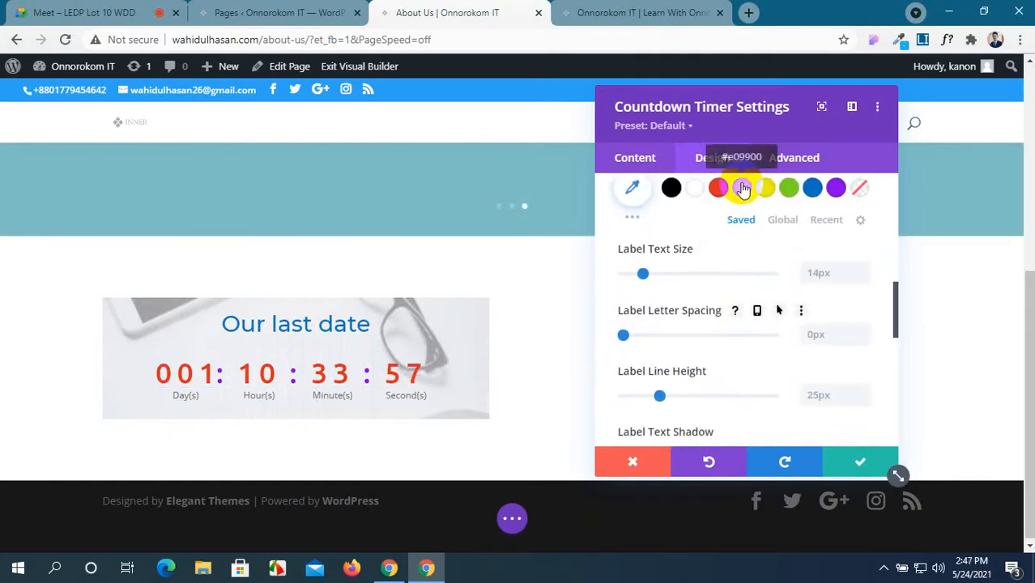
{"action": "left_click", "coordinate": [741, 190]}
Step: Examine the countdown timer's spacing options for its margins and padding
{"action": "scroll", "coordinate": [758, 297], "scroll_direction": "down", "scroll_amount": 10}
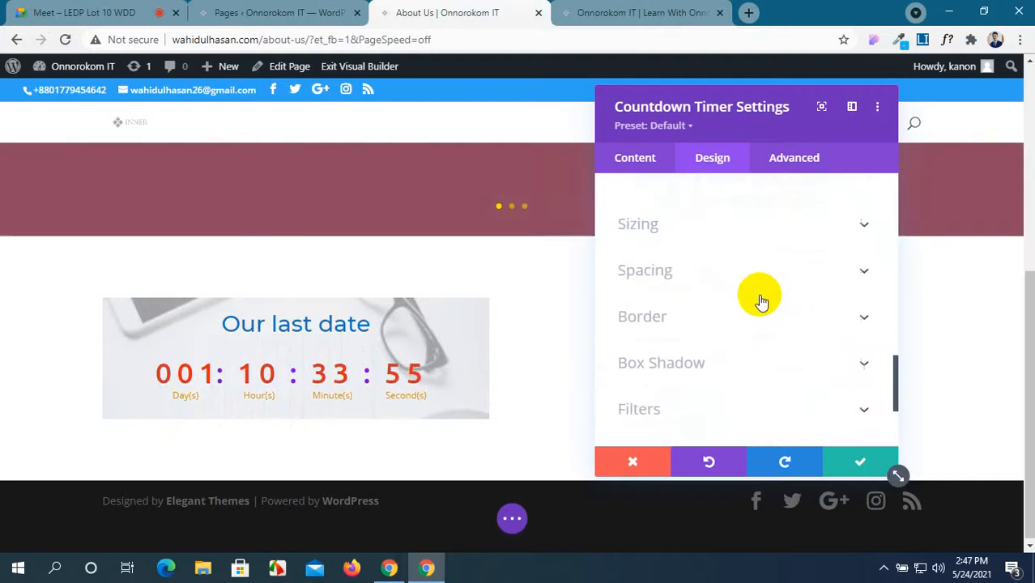
{"action": "scroll", "coordinate": [760, 298], "scroll_direction": "up", "scroll_amount": 1}
{"action": "scroll", "coordinate": [761, 301], "scroll_direction": "up", "scroll_amount": 1}
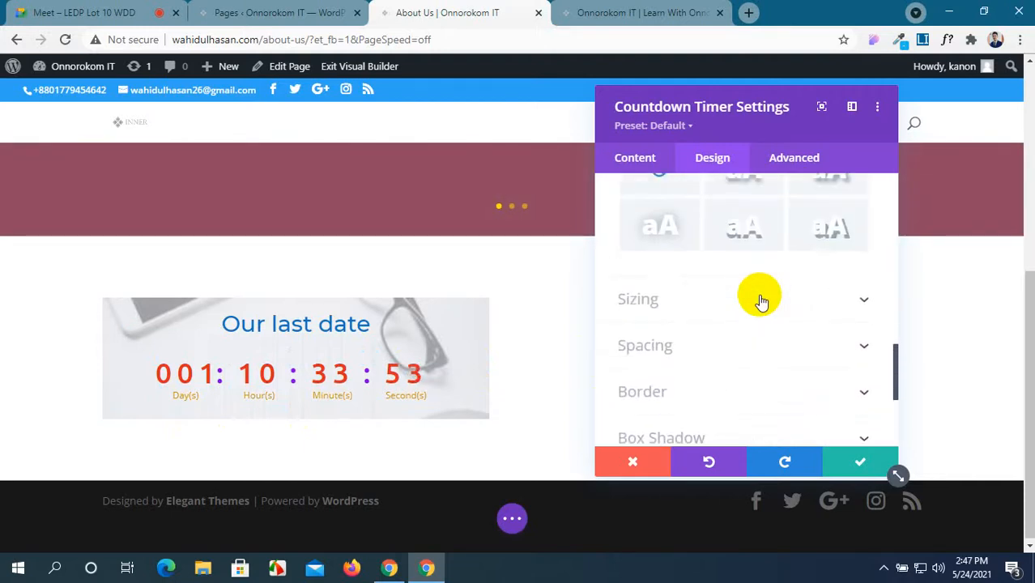
{"action": "left_click", "coordinate": [775, 352]}
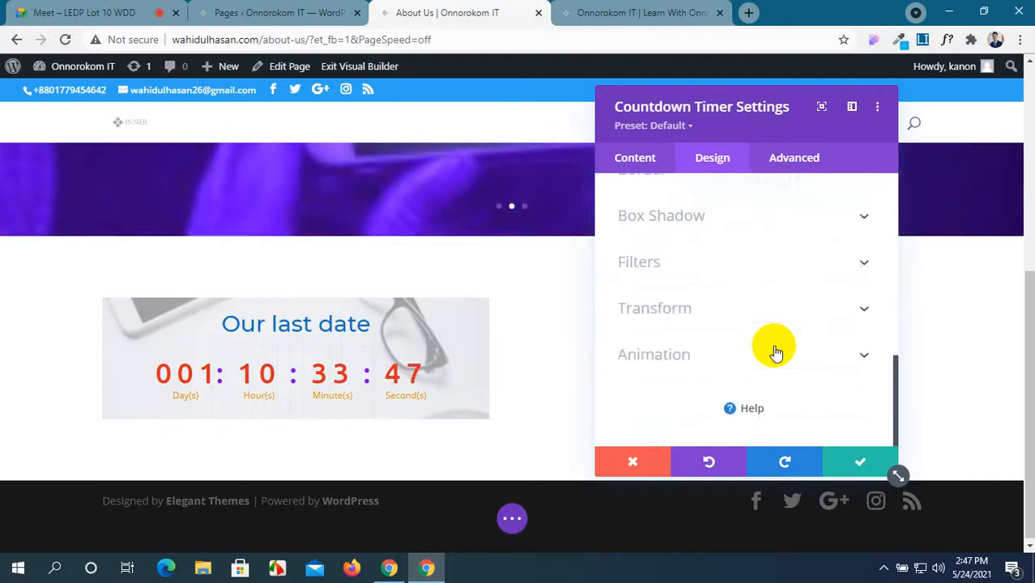
{"action": "scroll", "coordinate": [774, 346], "scroll_direction": "down", "scroll_amount": 2}
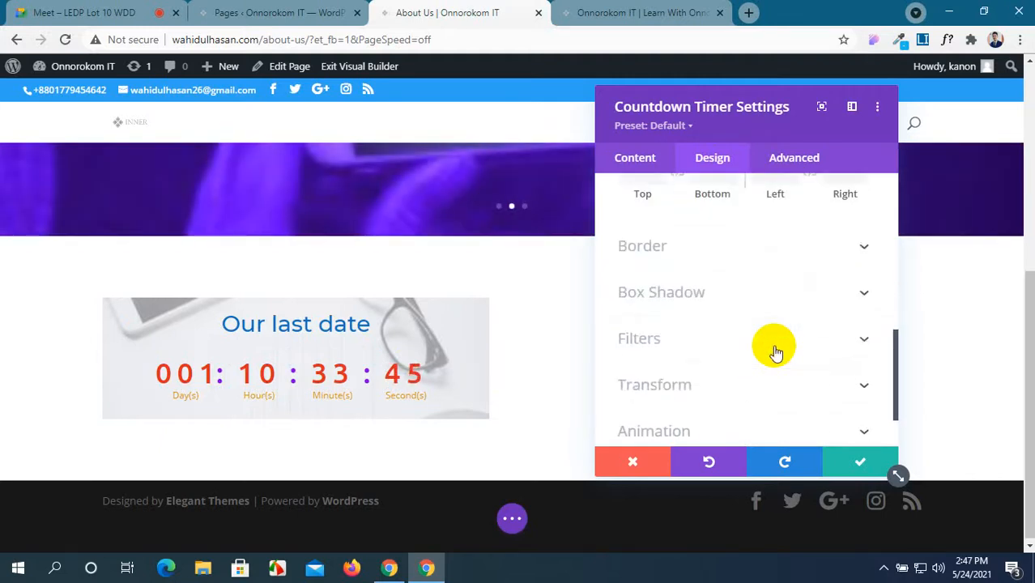
Step: Round all four corners of the countdown timer's border to 10px
{"action": "left_click", "coordinate": [793, 255]}
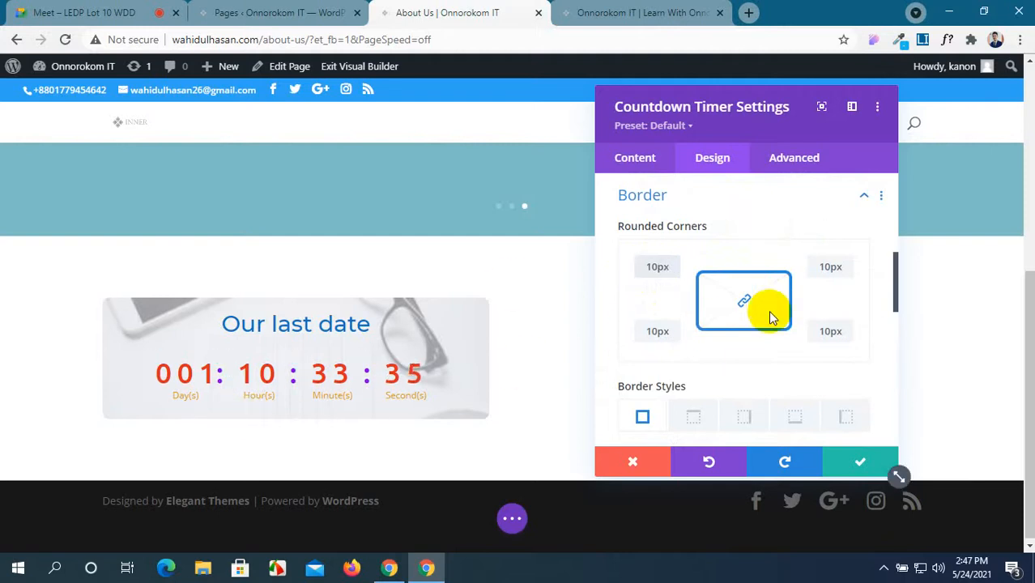
{"action": "scroll", "coordinate": [769, 310], "scroll_direction": "down", "scroll_amount": 2}
{"action": "scroll", "coordinate": [769, 311], "scroll_direction": "up", "scroll_amount": 3}
{"action": "scroll", "coordinate": [771, 314], "scroll_direction": "up", "scroll_amount": 1}
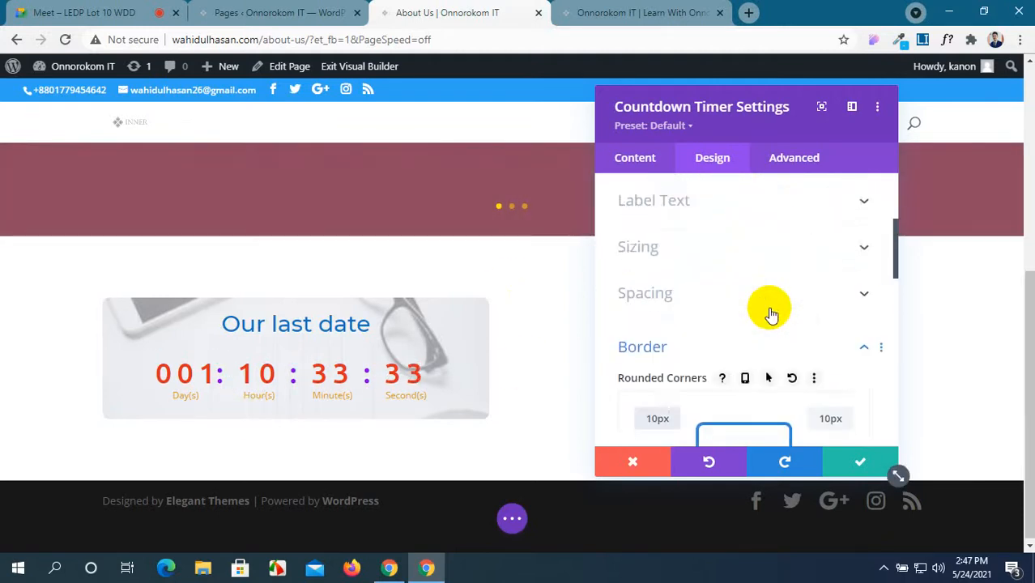
Step: Set the countdown timer's top padding to 50px and link the bottom padding to the same value
{"action": "left_click", "coordinate": [774, 306]}
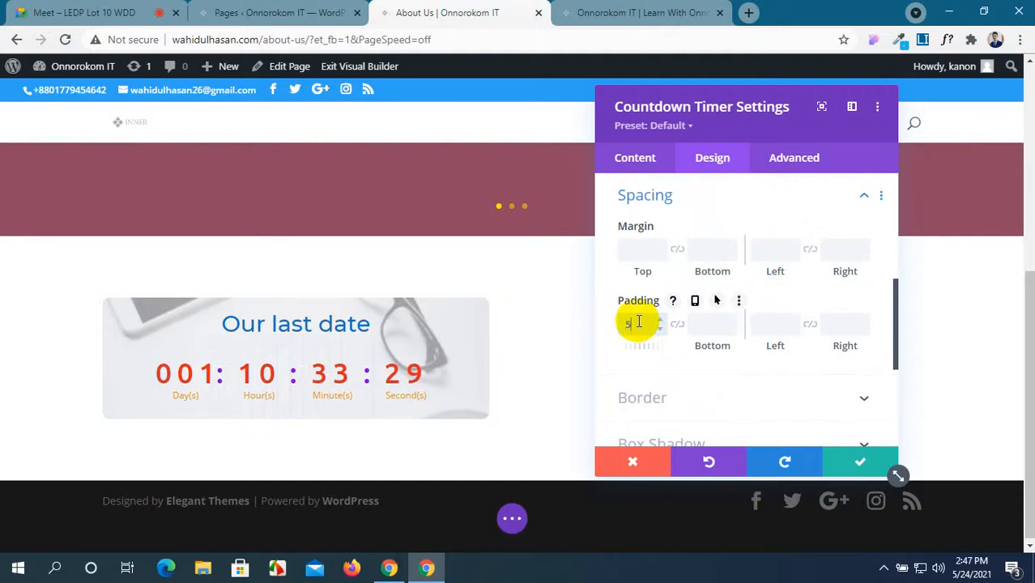
{"action": "type", "text": "px"}
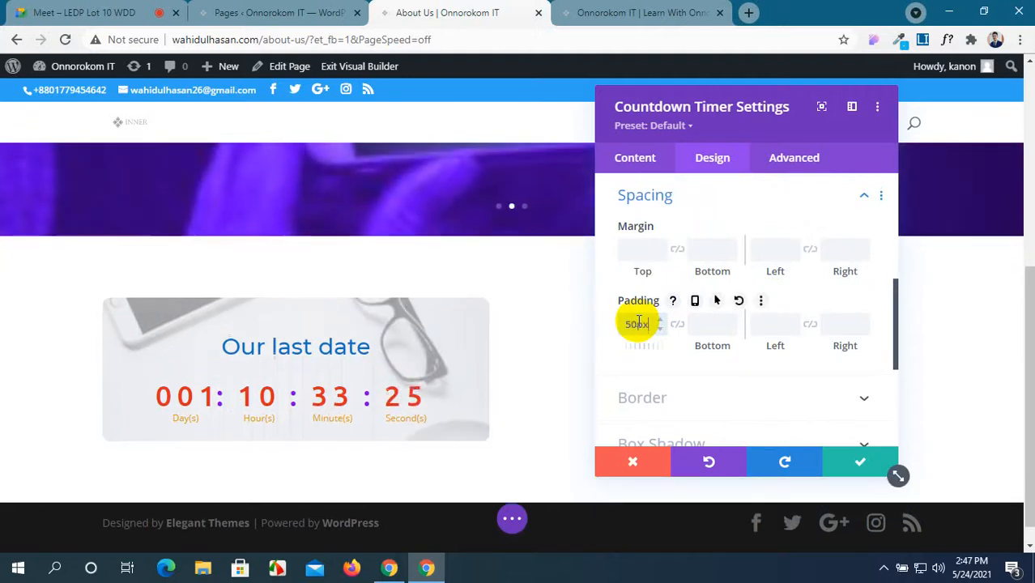
{"action": "type", "text": "px"}
{"action": "left_click", "coordinate": [675, 325]}
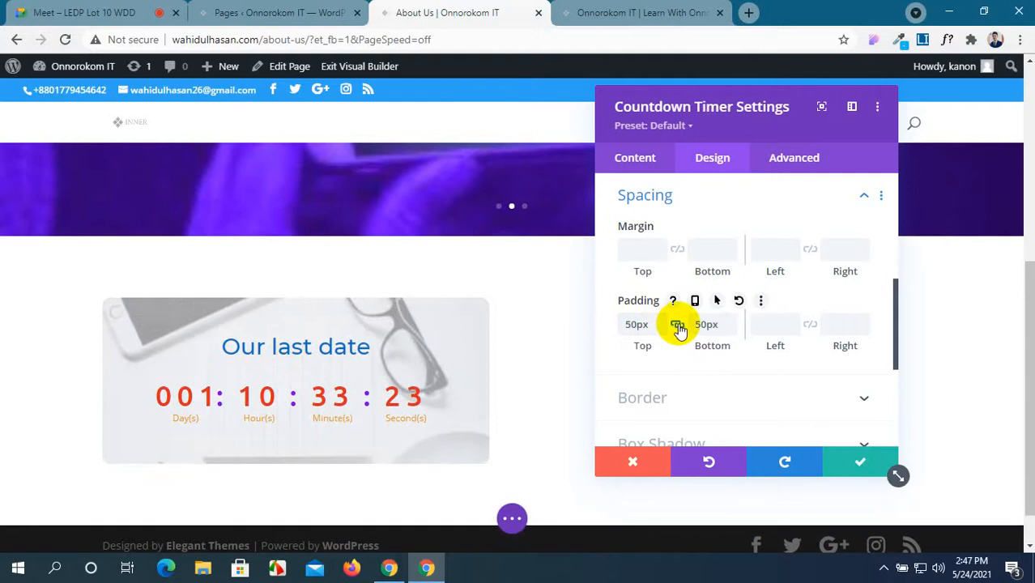
Step: Give the countdown timer a Zoom animation with direction Up and save the module settings
{"action": "scroll", "coordinate": [670, 344], "scroll_direction": "down", "scroll_amount": 5}
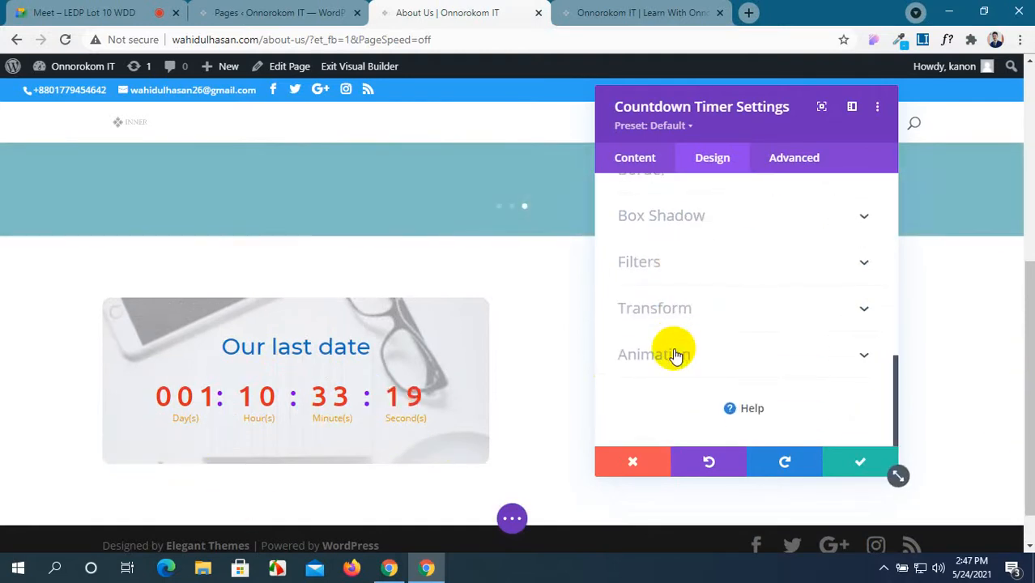
{"action": "left_click", "coordinate": [686, 356]}
{"action": "left_click", "coordinate": [656, 330]}
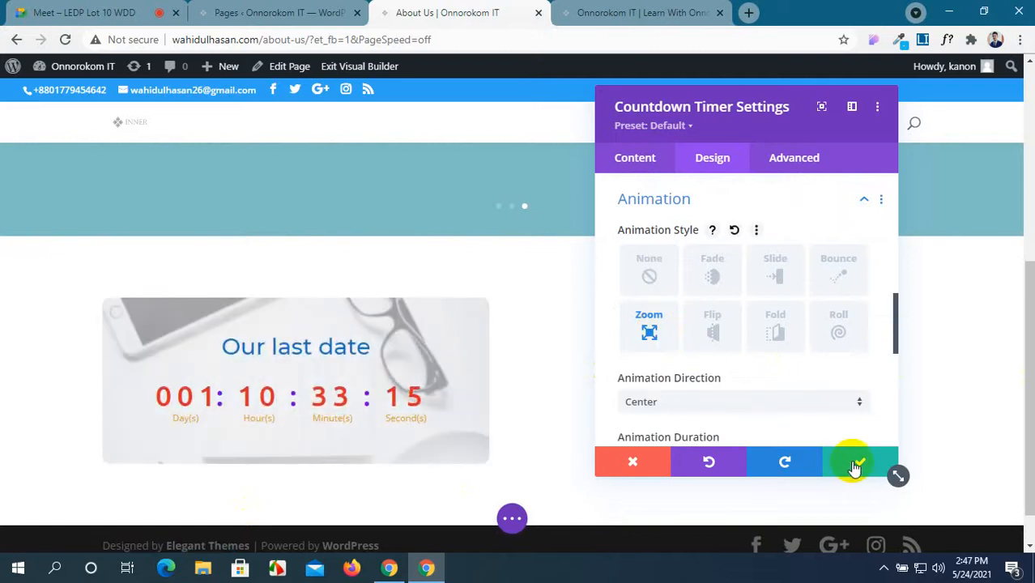
{"action": "left_click", "coordinate": [846, 403]}
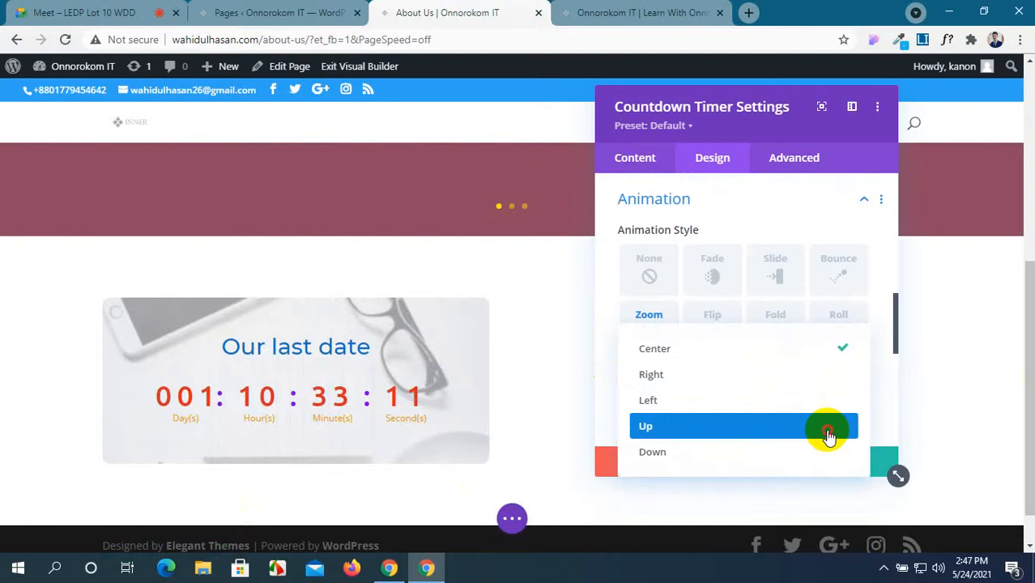
{"action": "left_click", "coordinate": [827, 437]}
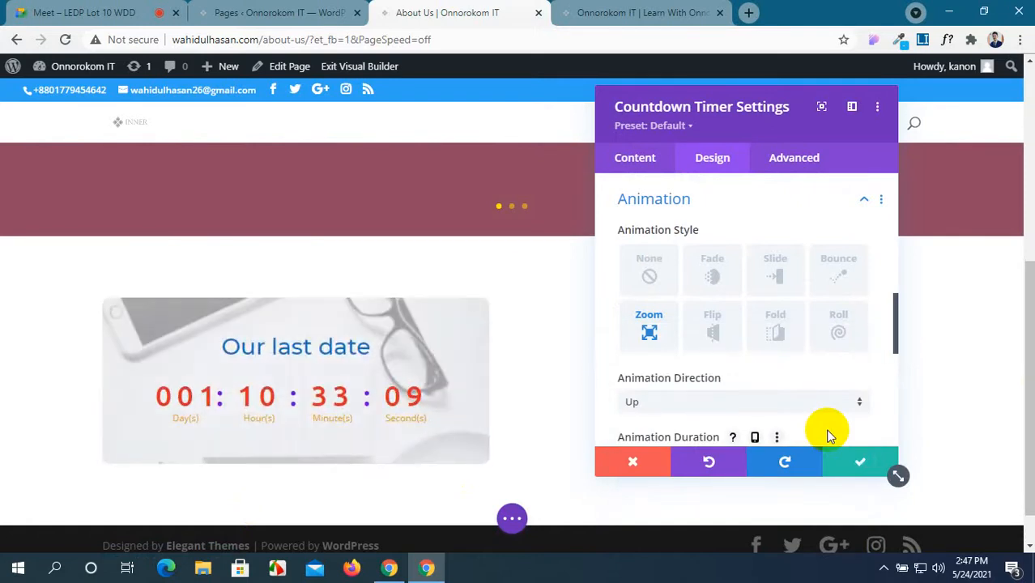
{"action": "left_click", "coordinate": [852, 468]}
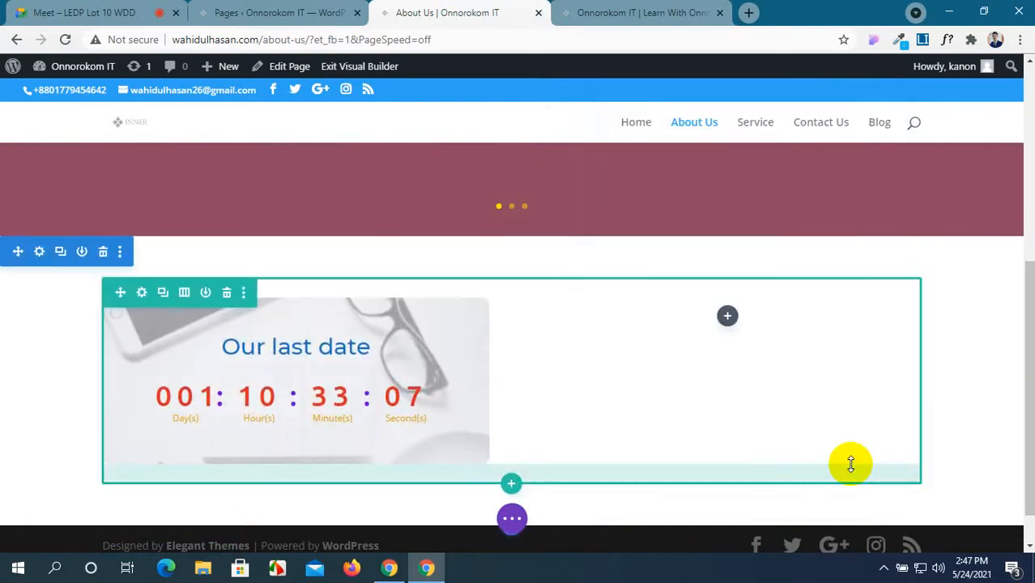
Step: Insert an Email Optin module in the empty column beside the countdown timer
{"action": "scroll", "coordinate": [648, 413], "scroll_direction": "down", "scroll_amount": 1}
{"action": "mouse_move", "coordinate": [314, 313]}
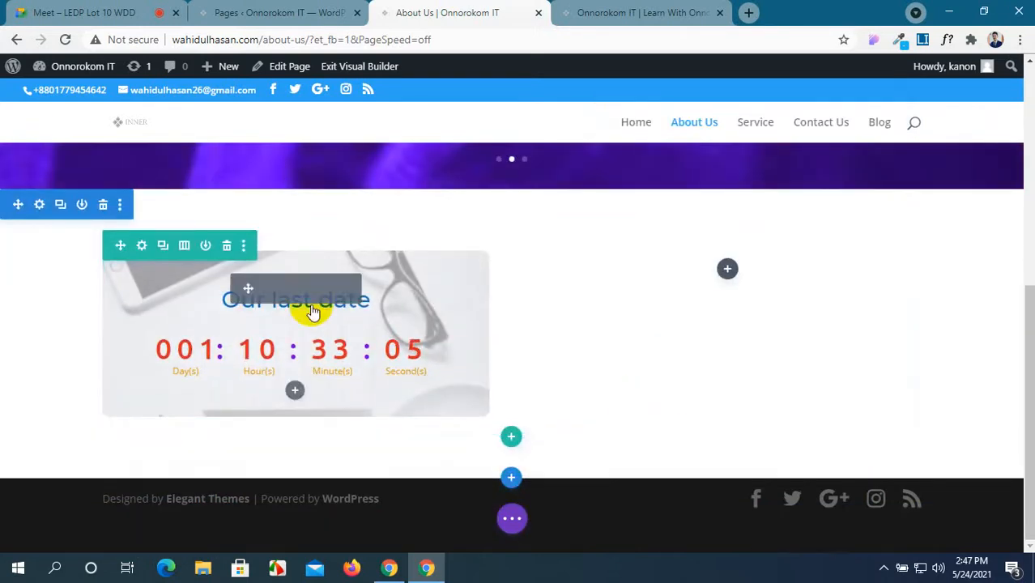
{"action": "left_click_drag", "start_coordinate": [249, 299], "coordinate": [702, 267]}
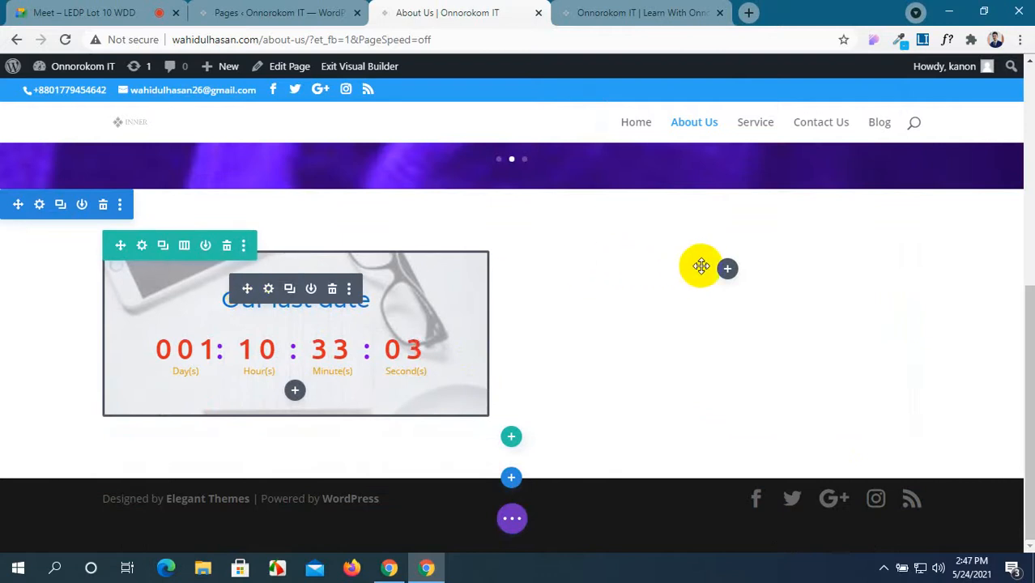
{"action": "left_click", "coordinate": [729, 270]}
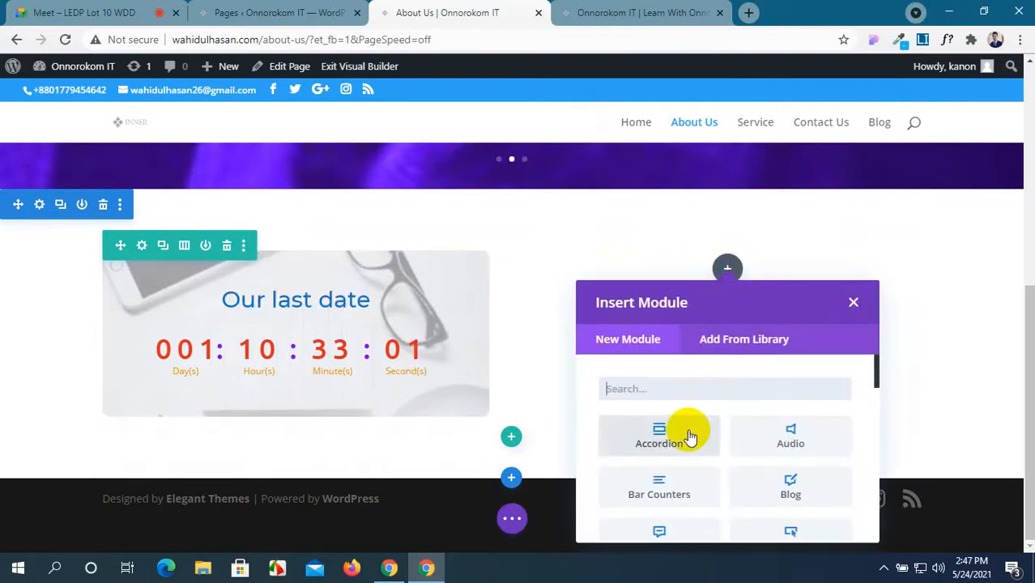
{"action": "scroll", "coordinate": [689, 437], "scroll_direction": "down", "scroll_amount": 5}
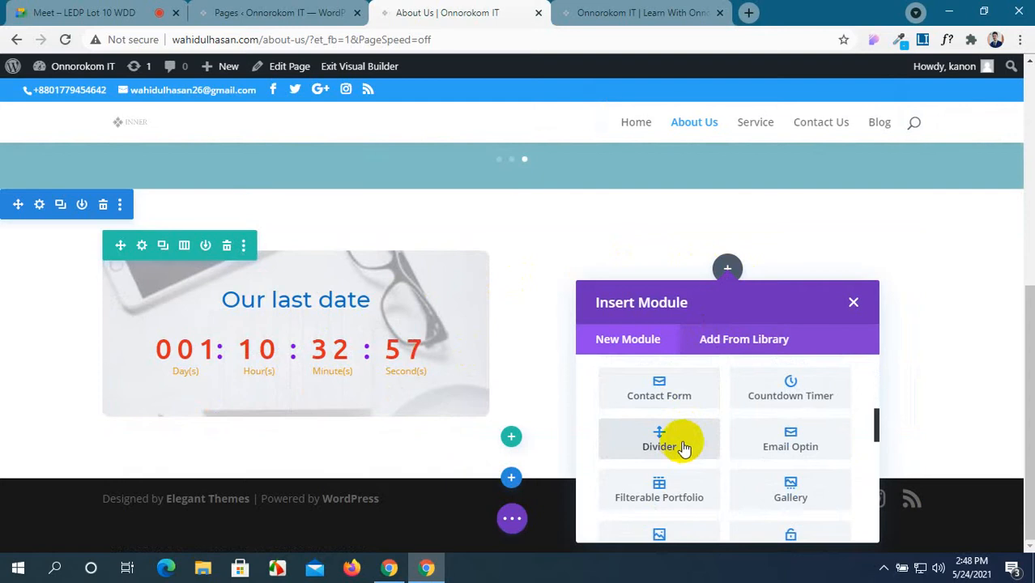
{"action": "left_click", "coordinate": [773, 440]}
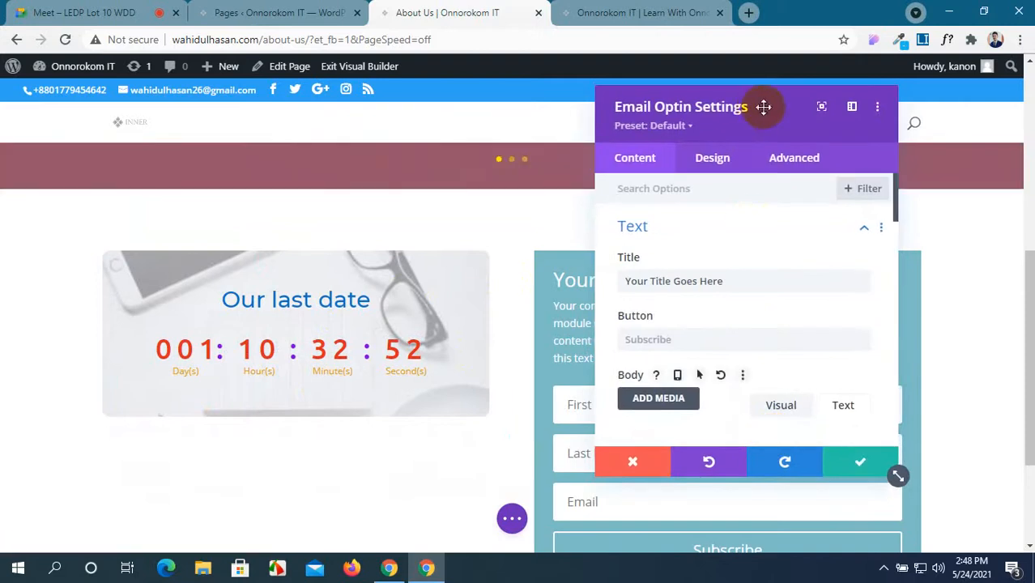
Step: Move the Email Optin settings window off the form and examine the form's default title, text, fields and button
{"action": "left_click_drag", "start_coordinate": [765, 105], "coordinate": [275, 120]}
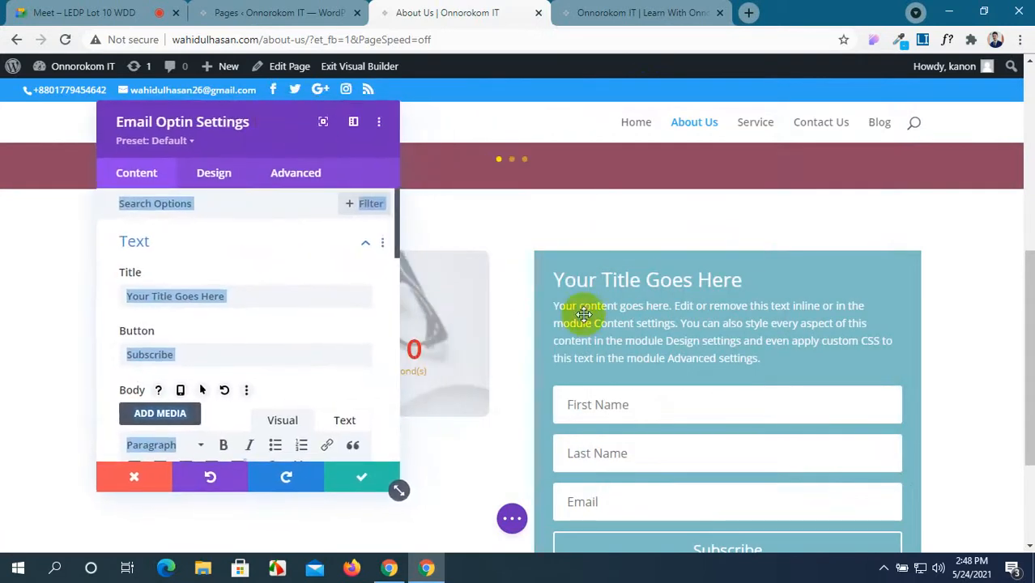
{"action": "scroll", "coordinate": [719, 395], "scroll_direction": "down", "scroll_amount": 2}
{"action": "scroll", "coordinate": [721, 401], "scroll_direction": "up", "scroll_amount": 2}
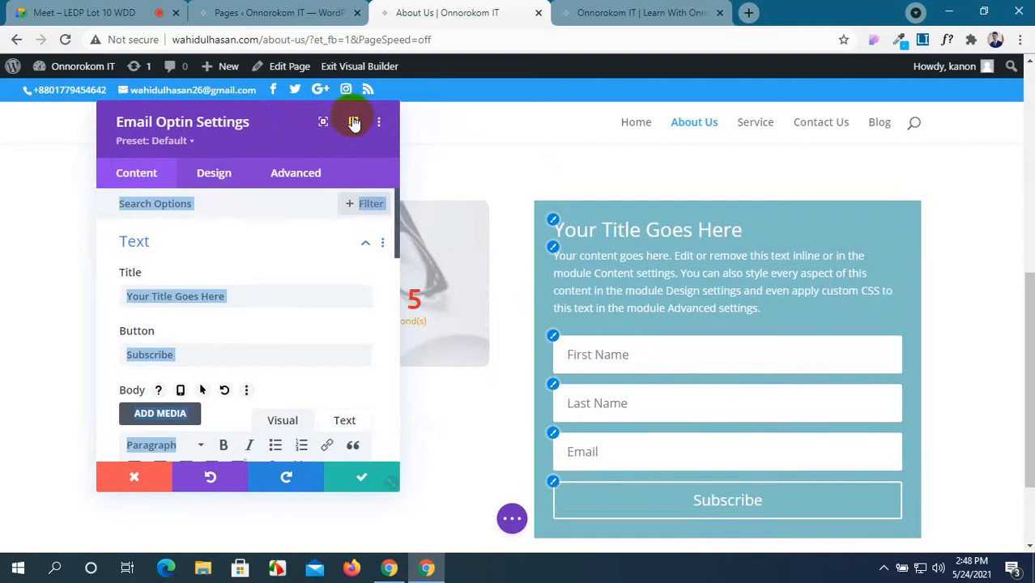
{"action": "left_click", "coordinate": [263, 130]}
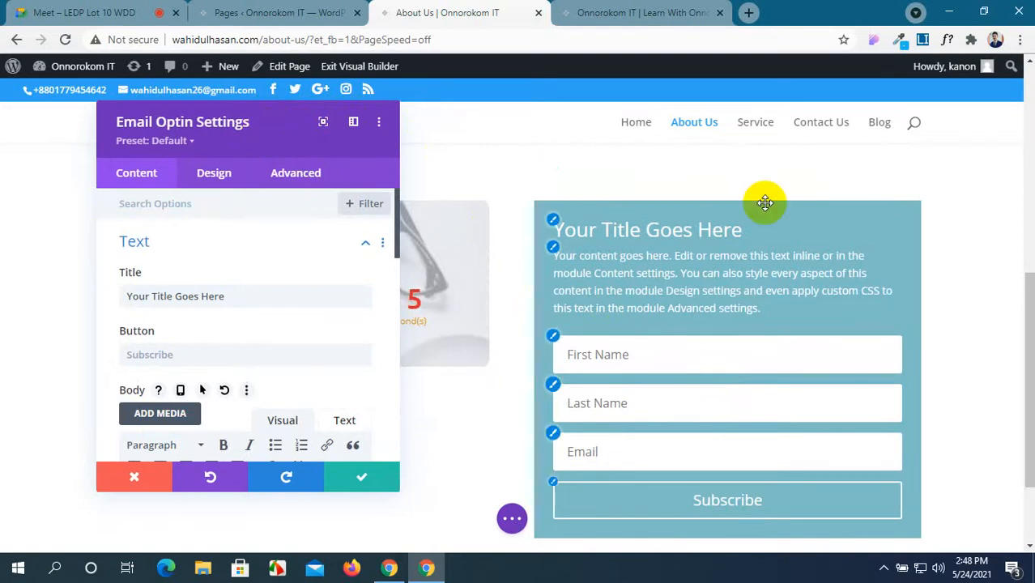
{"action": "scroll", "coordinate": [762, 203], "scroll_direction": "down", "scroll_amount": 2}
{"action": "scroll", "coordinate": [764, 203], "scroll_direction": "up", "scroll_amount": 1}
Step: Switch to Facebook in a new browser tab and open the LEDP (Web Design) group
{"action": "left_click", "coordinate": [307, 14]}
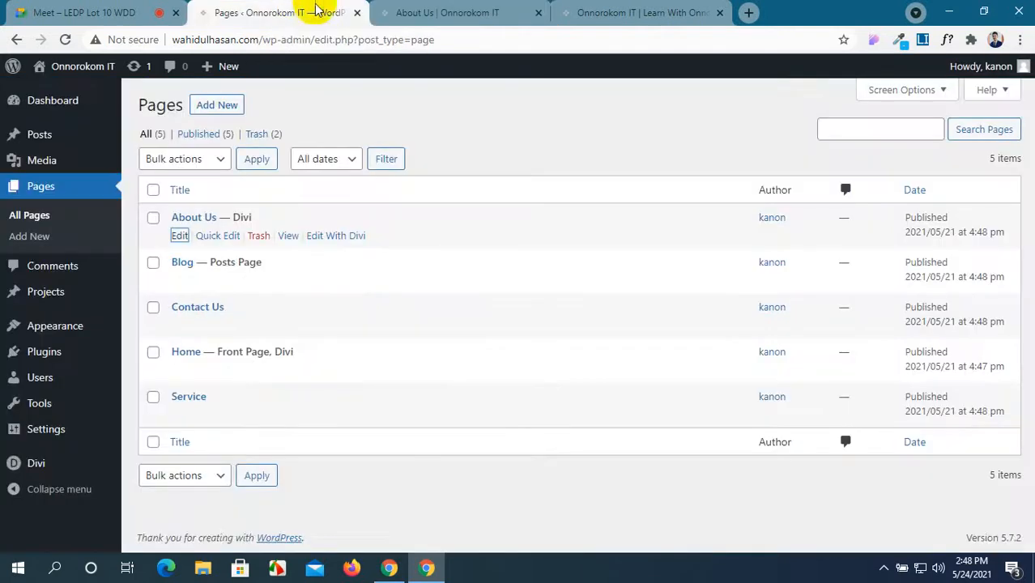
{"action": "left_click", "coordinate": [680, 10]}
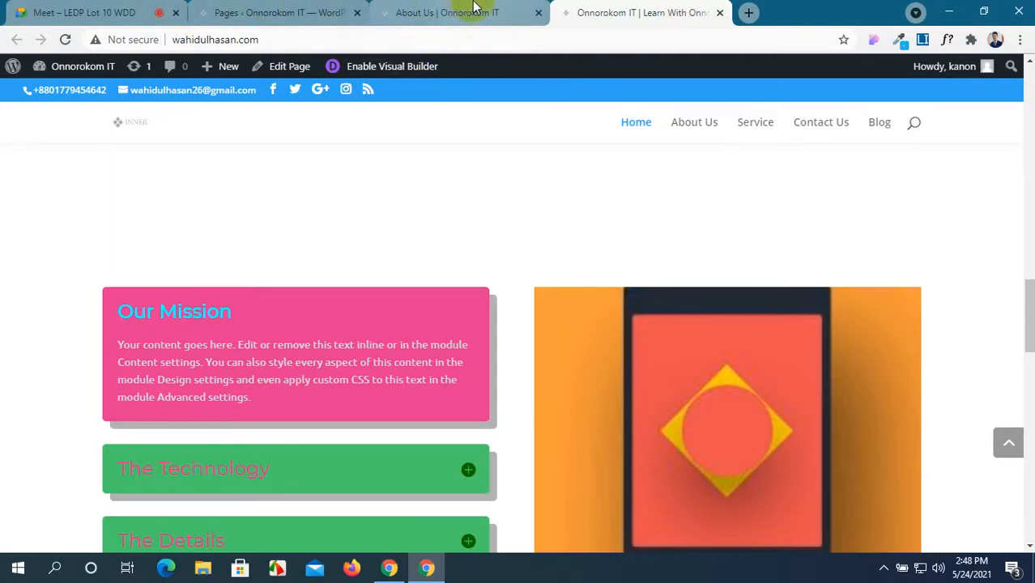
{"action": "left_click", "coordinate": [749, 13]}
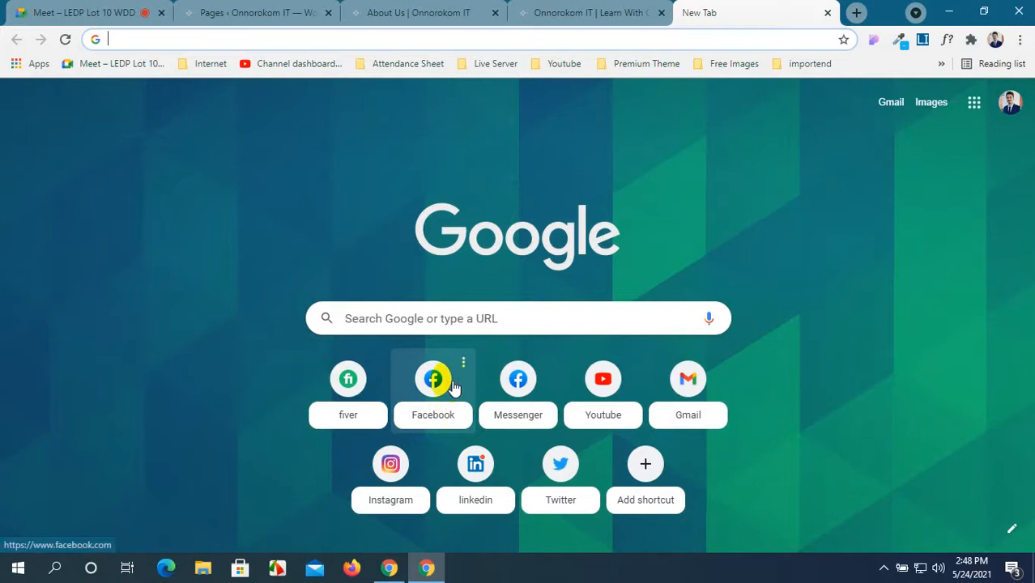
{"action": "left_click", "coordinate": [453, 387]}
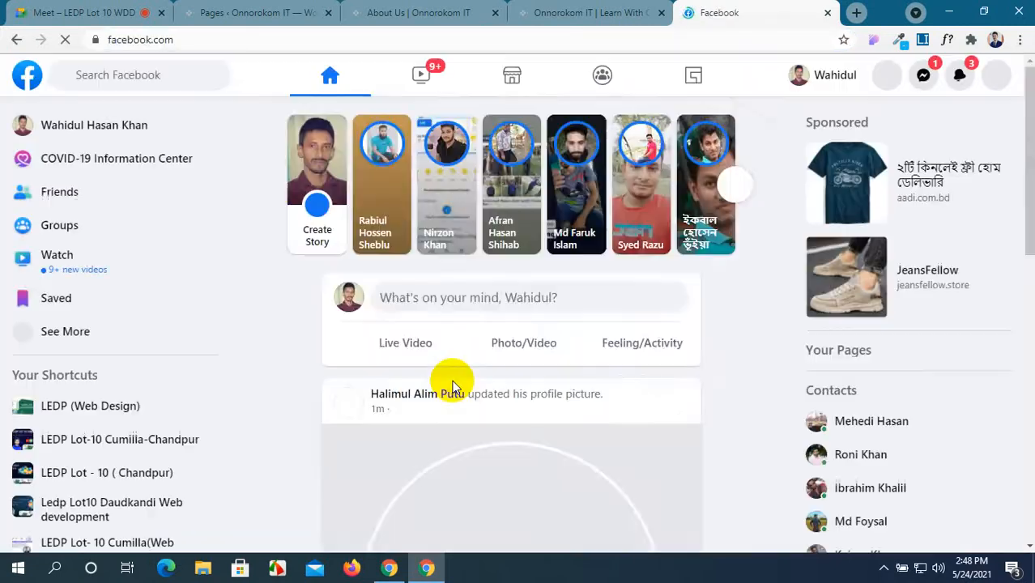
{"action": "scroll", "coordinate": [389, 369], "scroll_direction": "down", "scroll_amount": 4}
{"action": "left_click", "coordinate": [140, 411]}
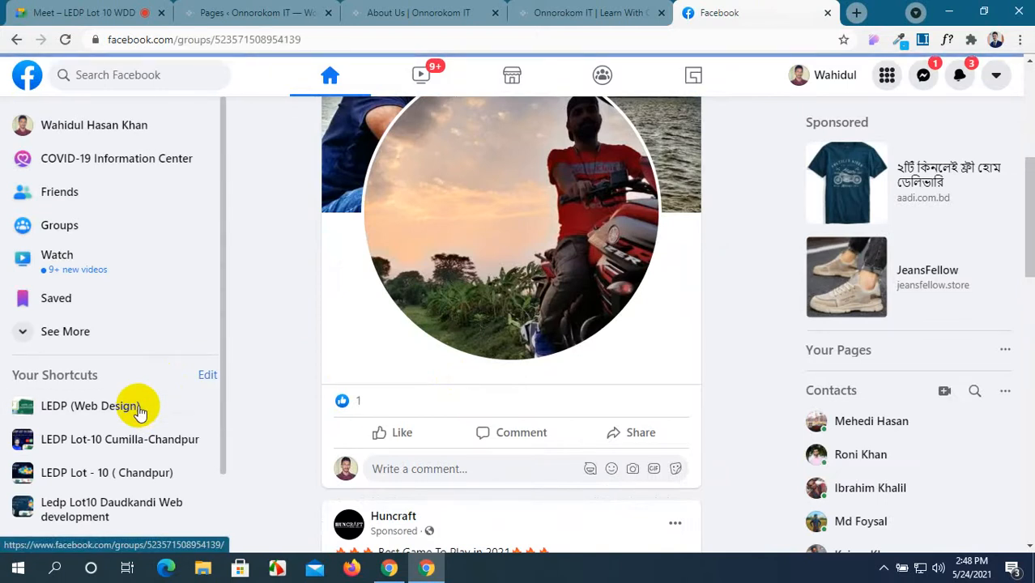
{"action": "scroll", "coordinate": [455, 380], "scroll_direction": "down", "scroll_amount": 6}
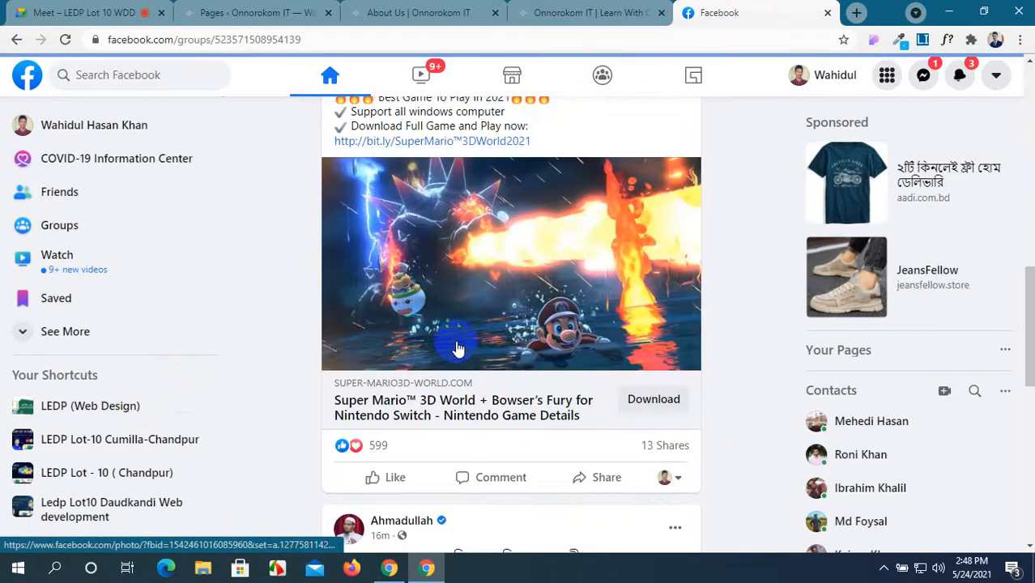
Step: Examine the group's assignment post and a submitted page screenshot in its comments, and close the Facebook tab
{"action": "left_click", "coordinate": [26, 6]}
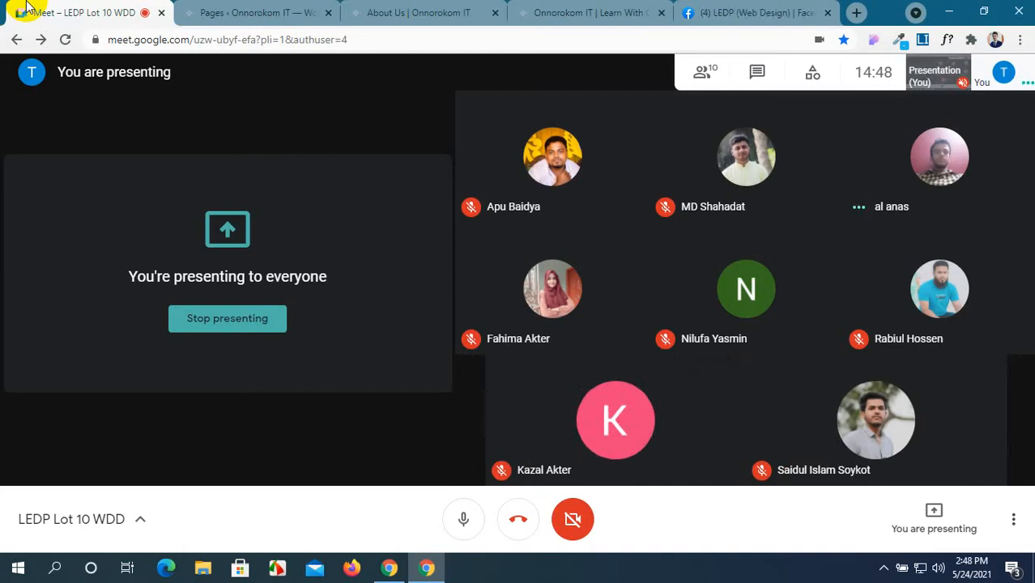
{"action": "left_click", "coordinate": [729, 11]}
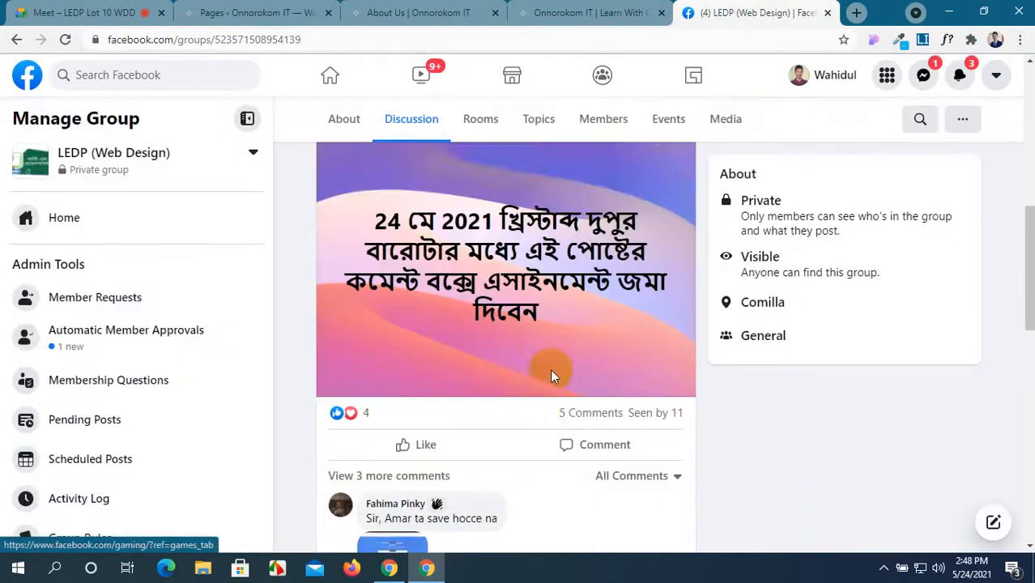
{"action": "scroll", "coordinate": [550, 375], "scroll_direction": "down", "scroll_amount": 5}
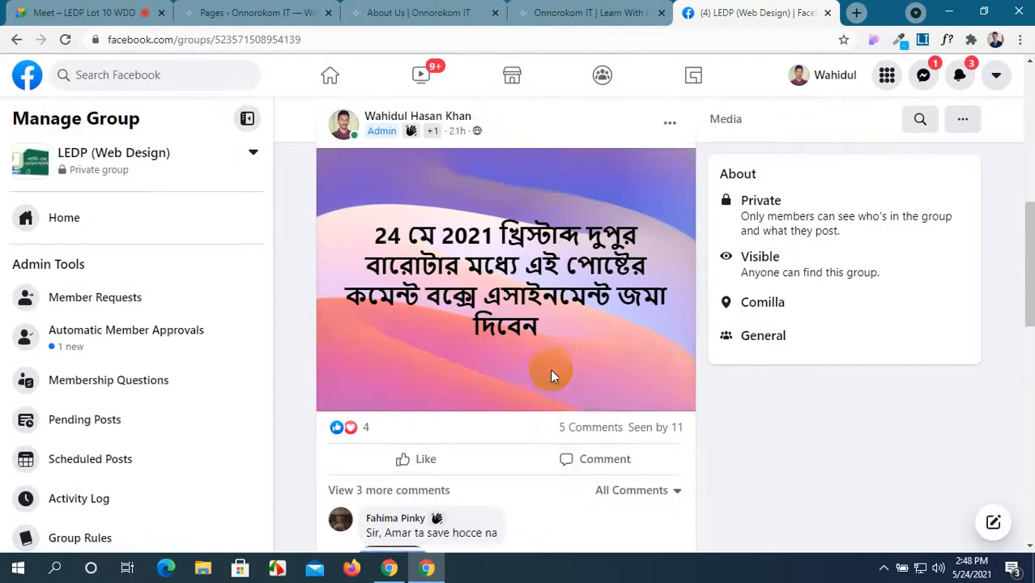
{"action": "scroll", "coordinate": [398, 478], "scroll_direction": "down", "scroll_amount": 3}
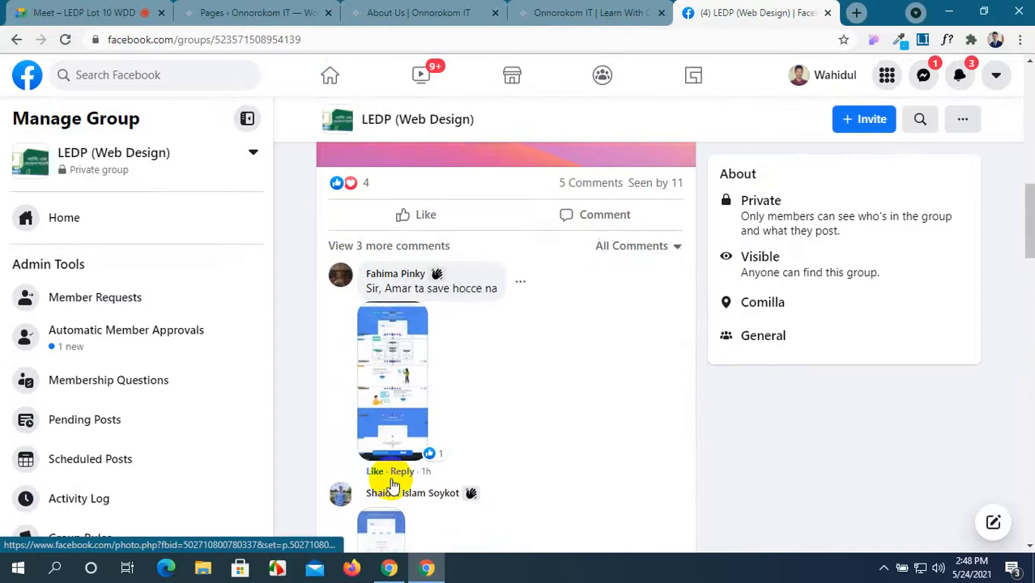
{"action": "left_click", "coordinate": [376, 378]}
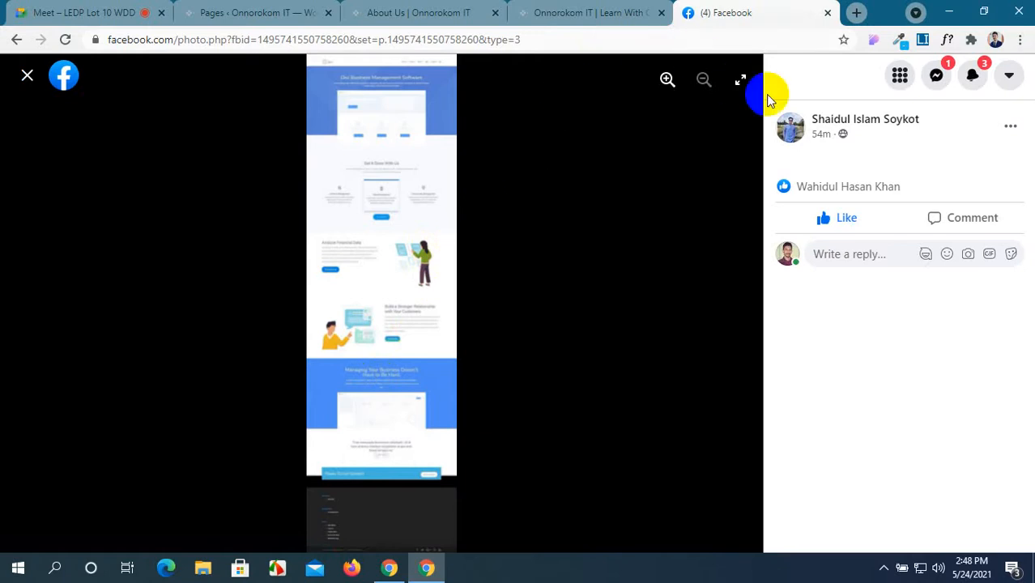
{"action": "left_click", "coordinate": [740, 82]}
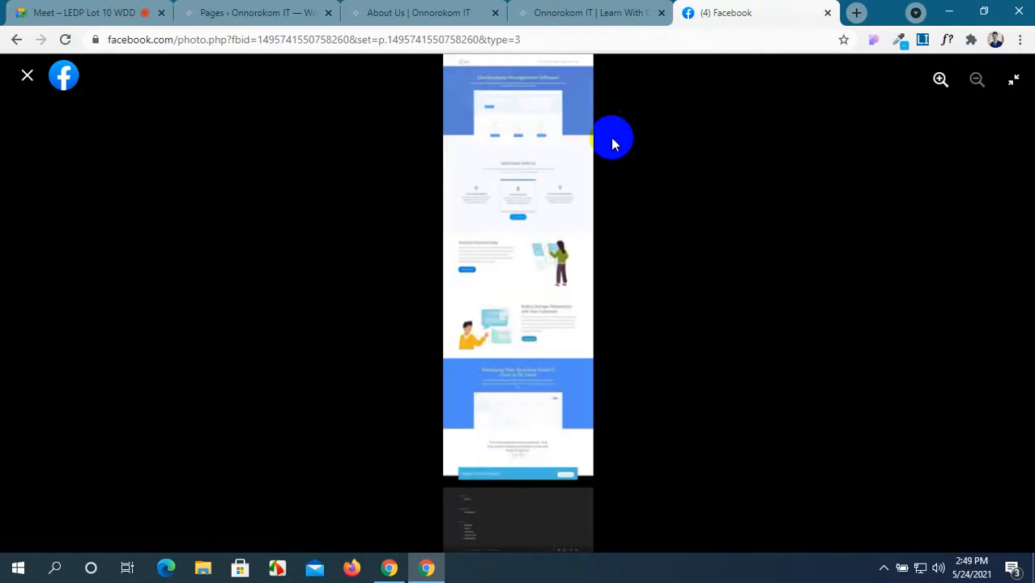
{"action": "left_click", "coordinate": [28, 79]}
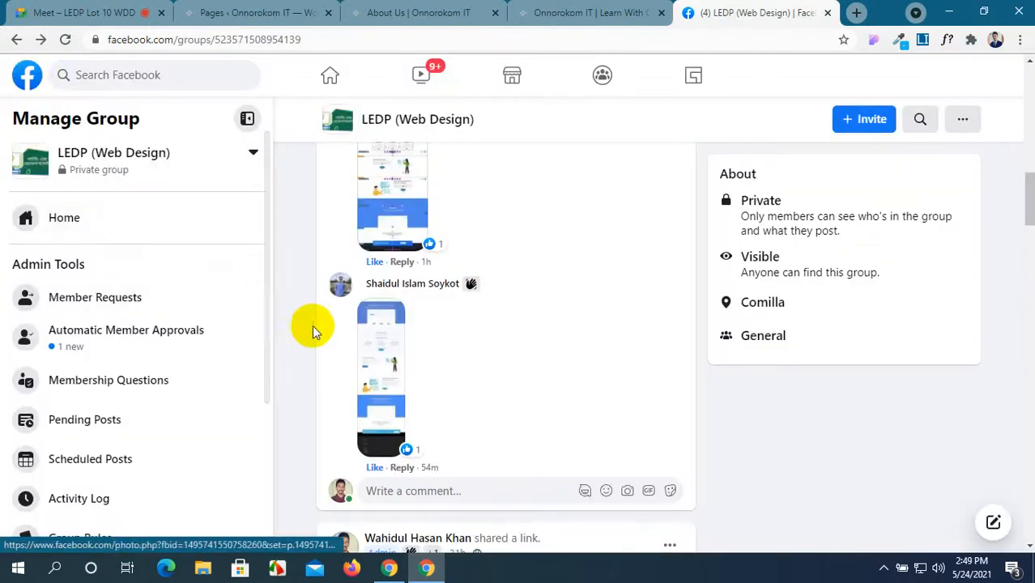
{"action": "scroll", "coordinate": [434, 333], "scroll_direction": "down", "scroll_amount": 3}
{"action": "scroll", "coordinate": [431, 334], "scroll_direction": "up", "scroll_amount": 12}
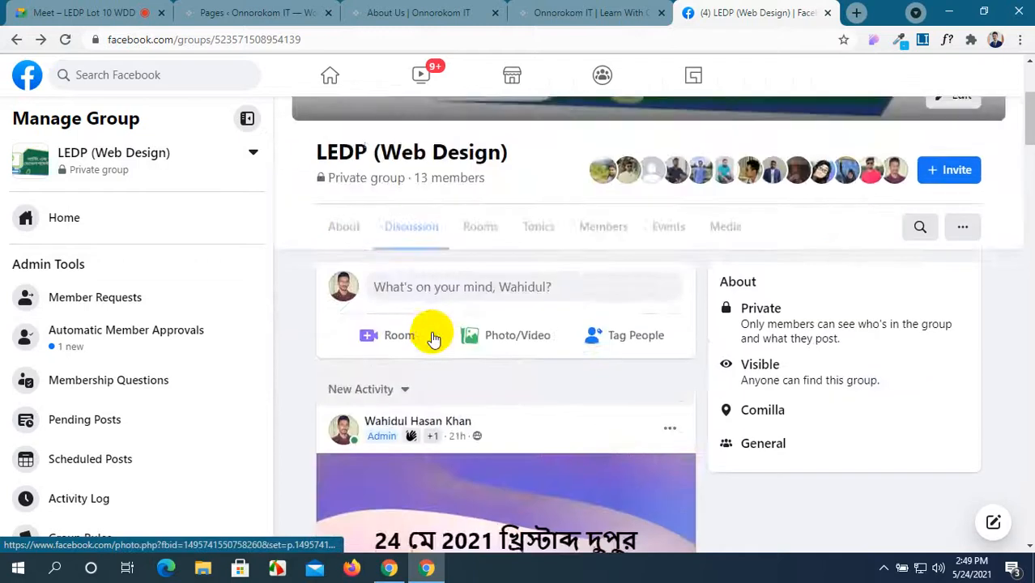
{"action": "left_click", "coordinate": [84, 10]}
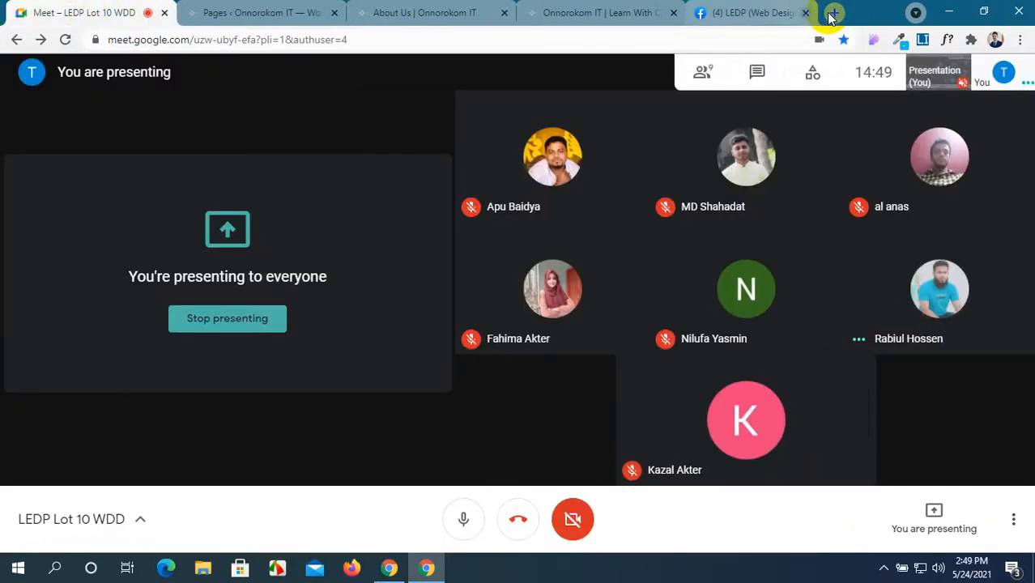
{"action": "left_click", "coordinate": [829, 14]}
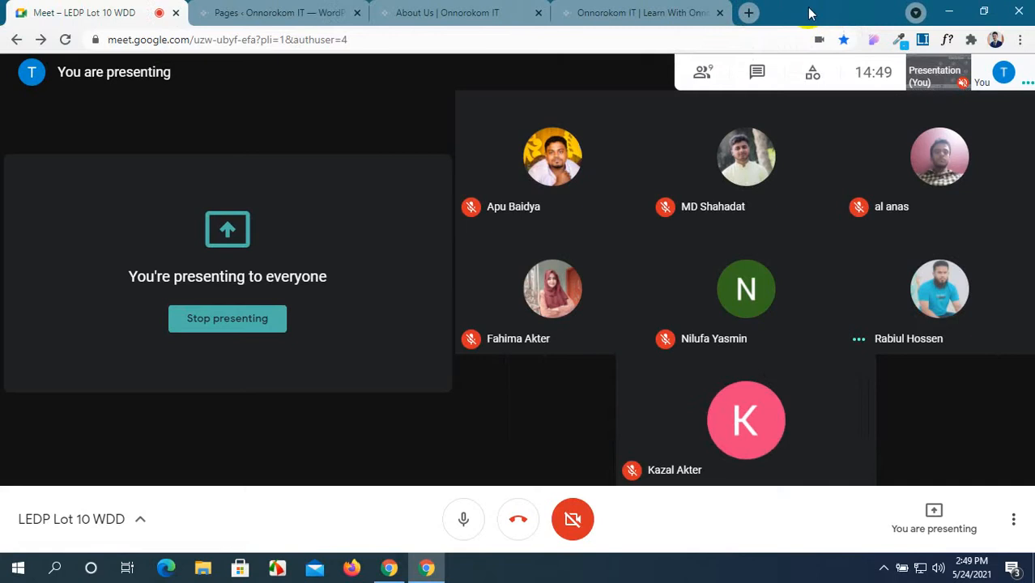
Step: Search Google for "divi theme" in a new browser tab and open the Divi page on the Elegant Themes site
{"action": "left_click", "coordinate": [651, 10]}
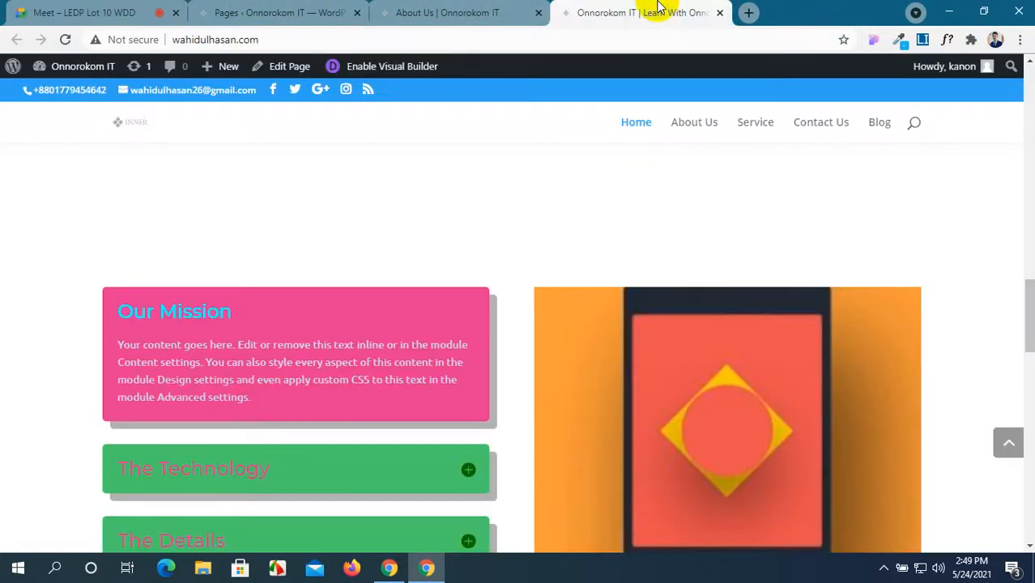
{"action": "left_click", "coordinate": [749, 14]}
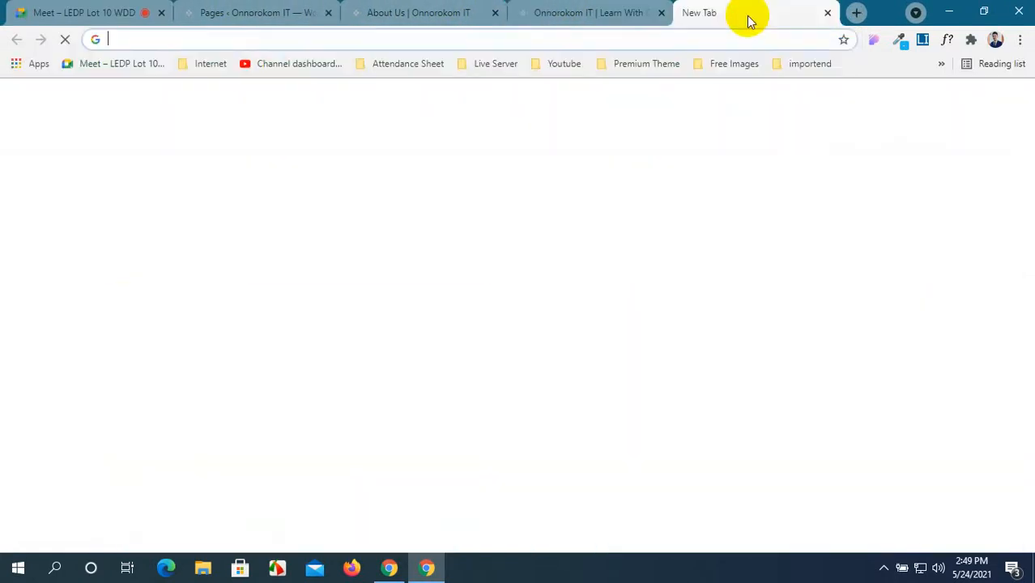
{"action": "type", "text": "d"}
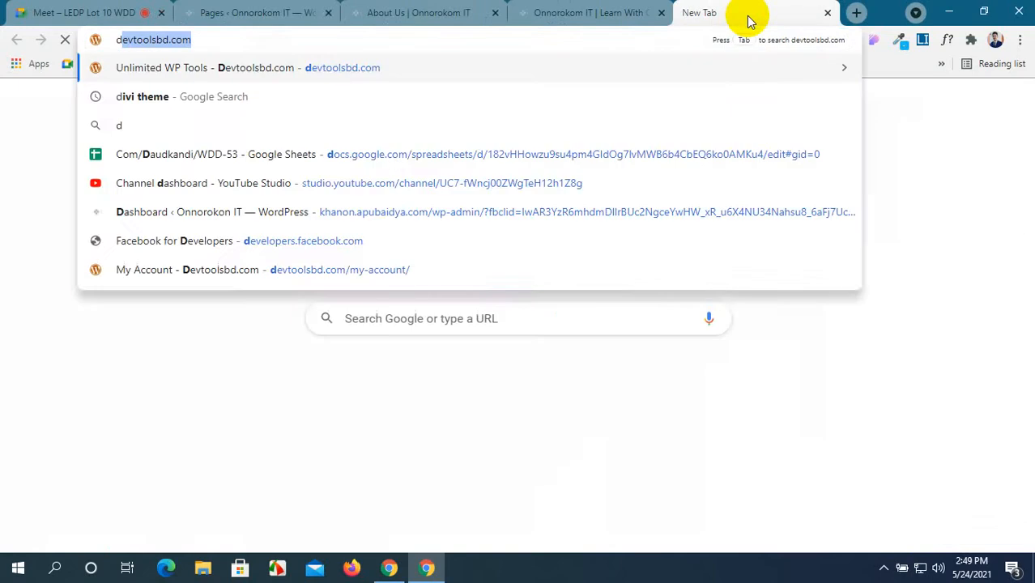
{"action": "left_click", "coordinate": [296, 96]}
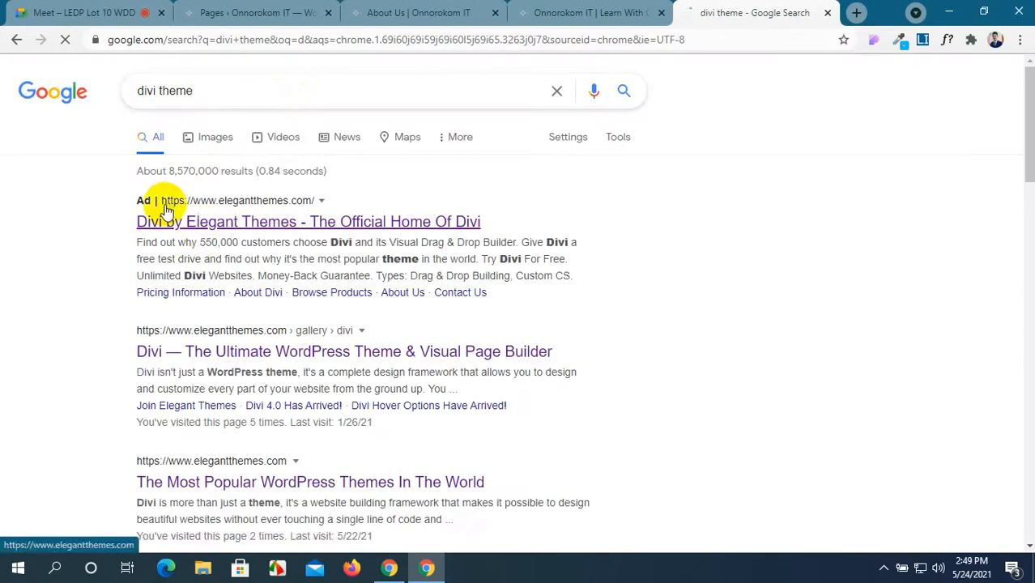
{"action": "left_click", "coordinate": [221, 232]}
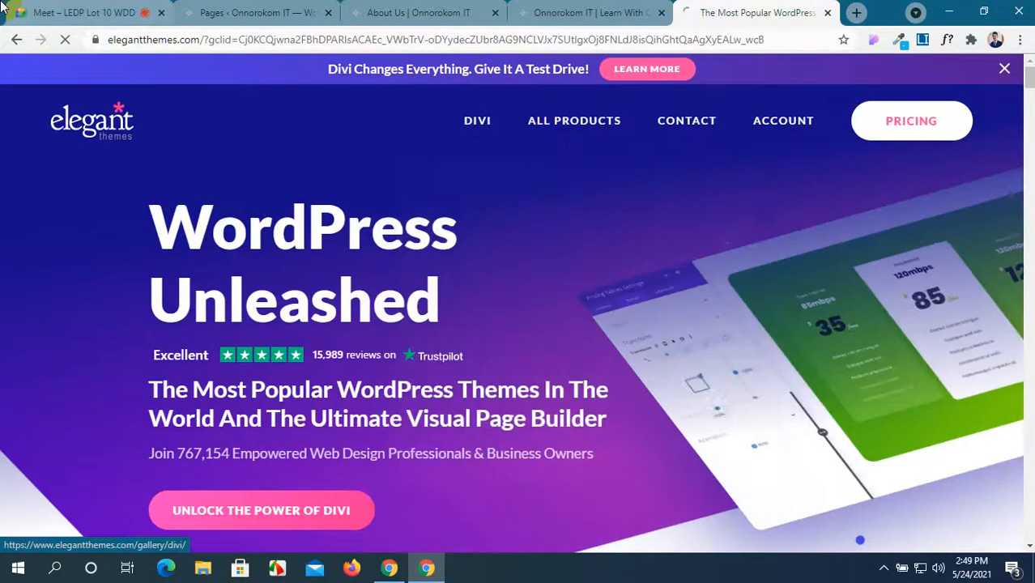
Step: Switch to Google Meet and open the SaaS company landing page live-demo link shared in the chat
{"action": "left_click", "coordinate": [7, 12]}
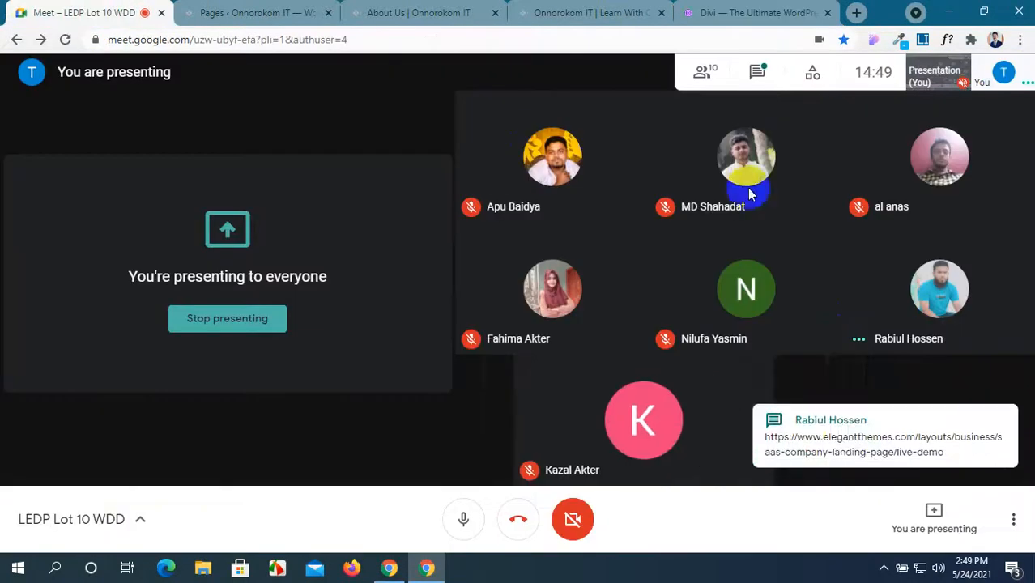
{"action": "left_click", "coordinate": [849, 452]}
{"action": "left_click", "coordinate": [858, 393]}
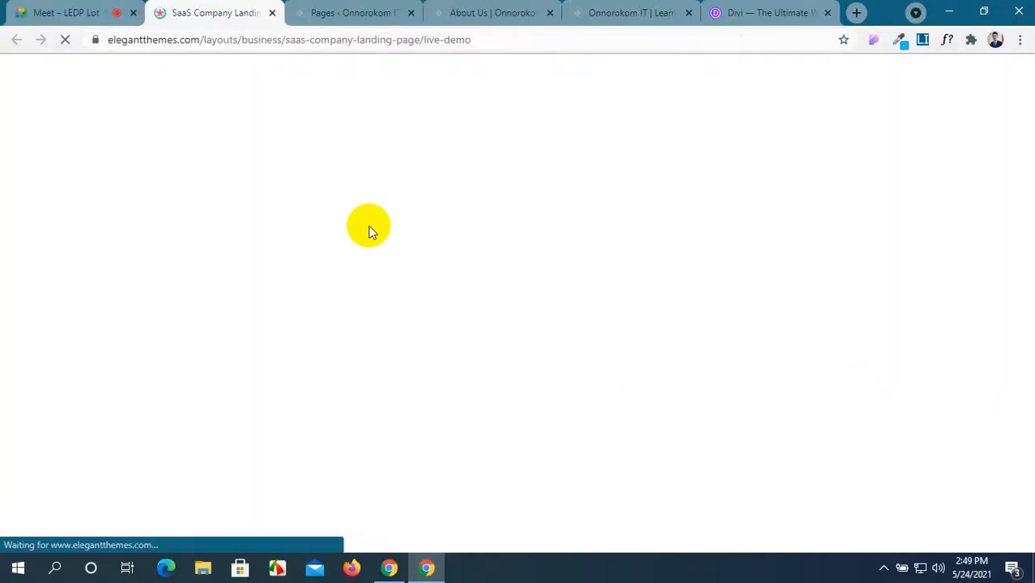
Step: Examine the SaaS landing page demo down to its footer and try the Sign Up Today link
{"action": "scroll", "coordinate": [599, 357], "scroll_direction": "down", "scroll_amount": 15}
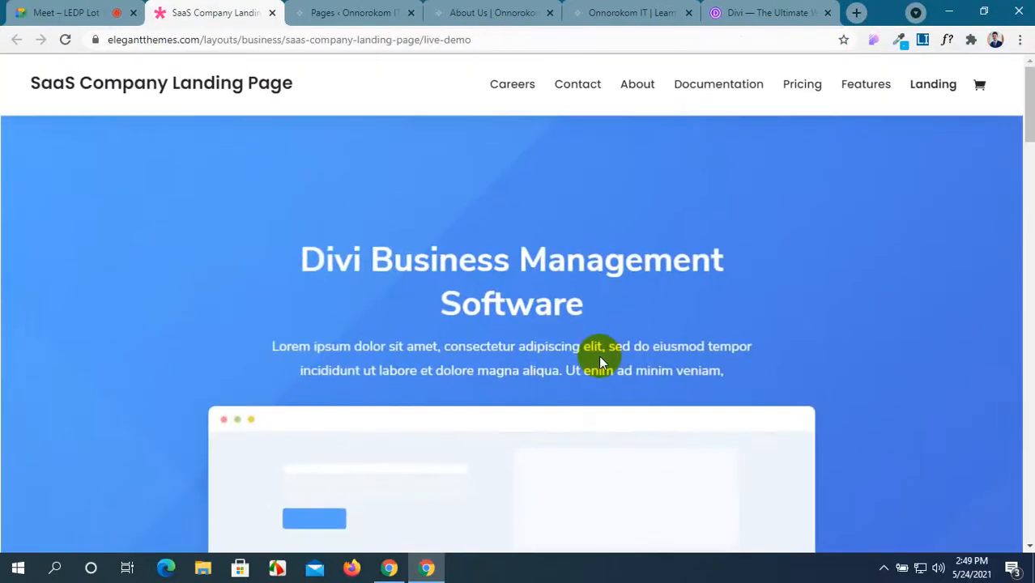
{"action": "scroll", "coordinate": [598, 362], "scroll_direction": "down", "scroll_amount": 15}
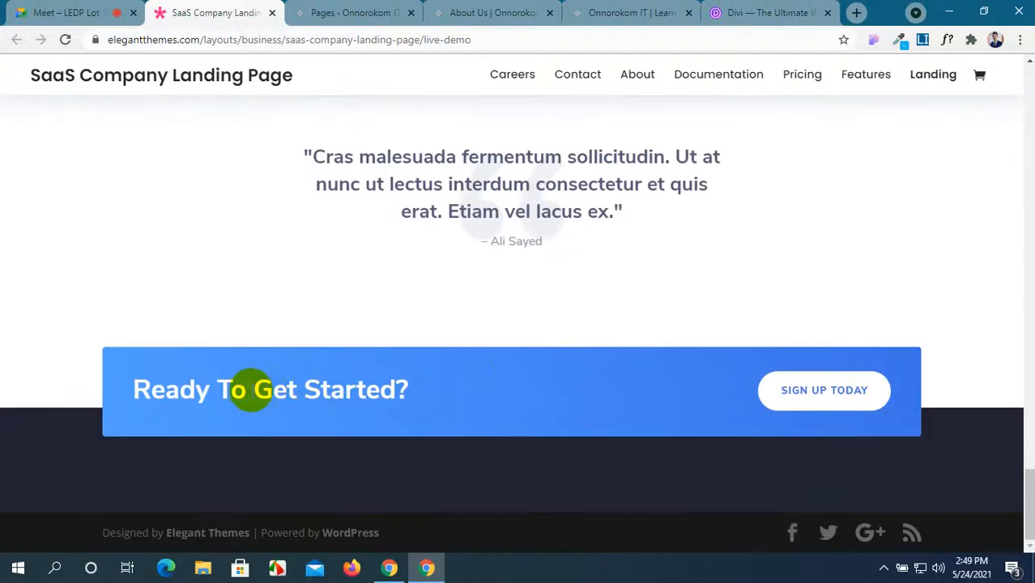
{"action": "left_click", "coordinate": [820, 404]}
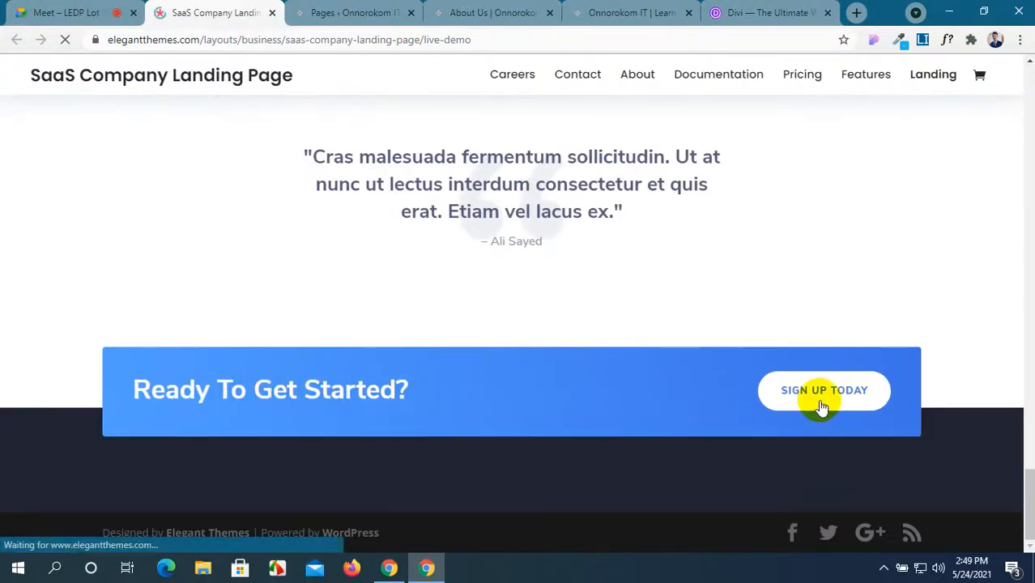
{"action": "scroll", "coordinate": [664, 385], "scroll_direction": "down", "scroll_amount": 20}
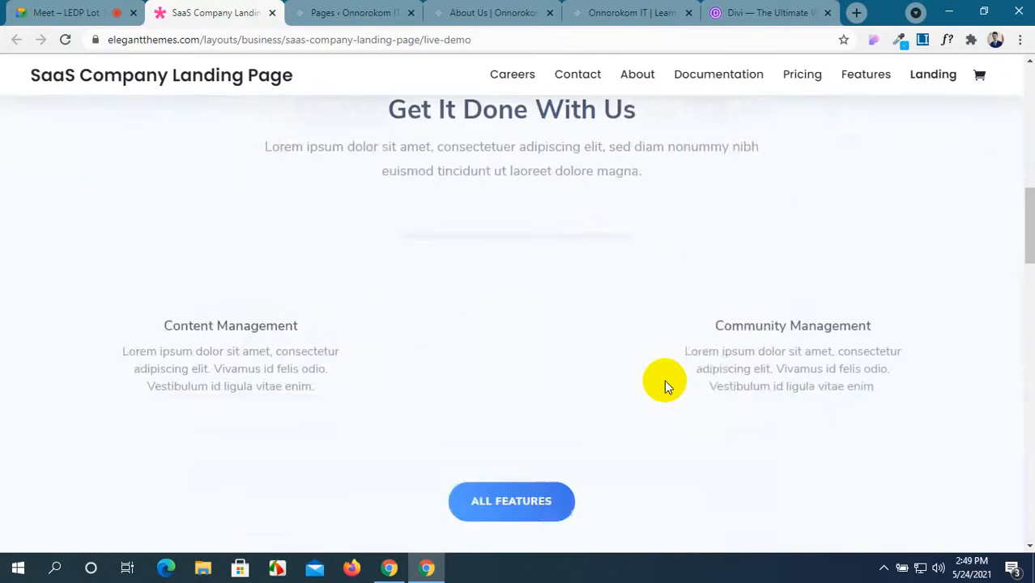
{"action": "scroll", "coordinate": [663, 384], "scroll_direction": "down", "scroll_amount": 8}
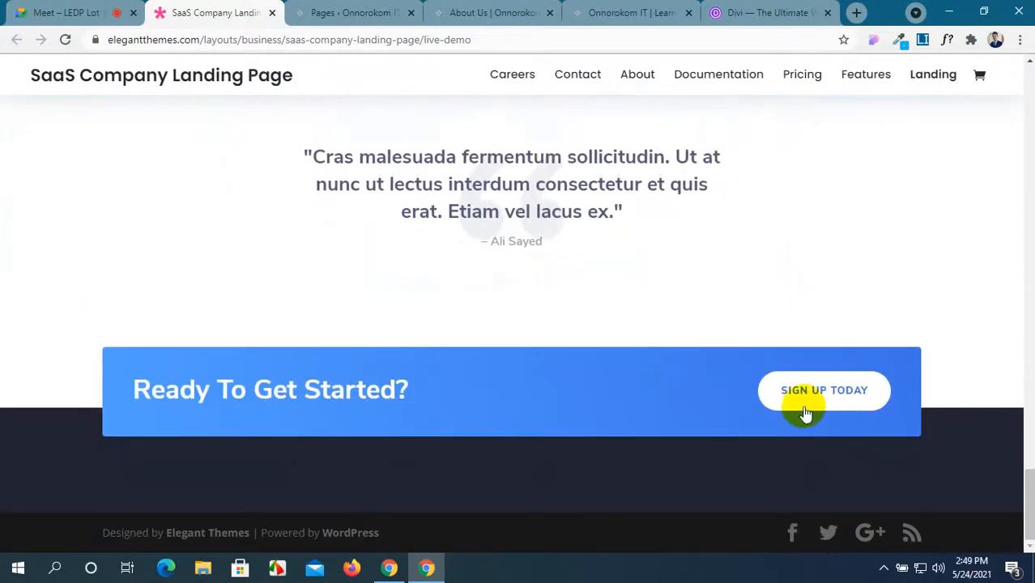
{"action": "scroll", "coordinate": [753, 364], "scroll_direction": "up", "scroll_amount": 5}
{"action": "scroll", "coordinate": [743, 350], "scroll_direction": "up", "scroll_amount": 10}
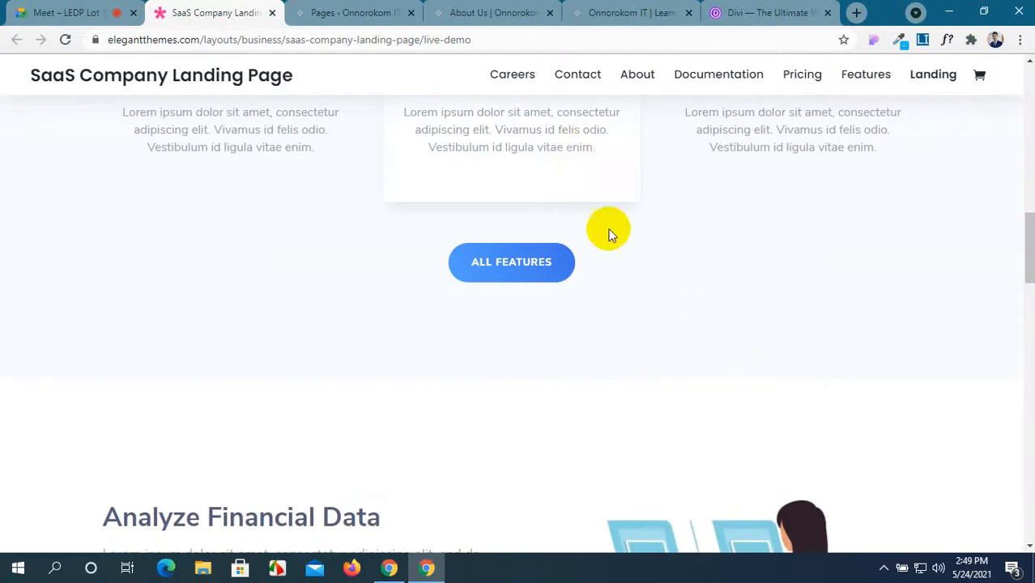
Step: Open the demo's Contact page and examine its contact cards and Email Us form
{"action": "left_click", "coordinate": [578, 86]}
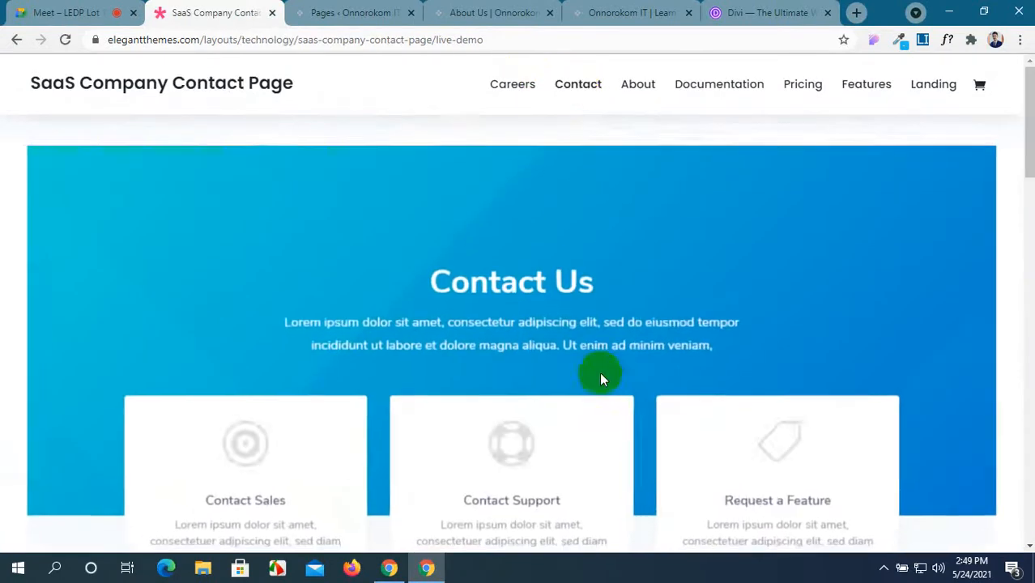
{"action": "scroll", "coordinate": [599, 377], "scroll_direction": "down", "scroll_amount": 5}
{"action": "scroll", "coordinate": [600, 376], "scroll_direction": "down", "scroll_amount": 5}
{"action": "scroll", "coordinate": [600, 374], "scroll_direction": "up", "scroll_amount": 4}
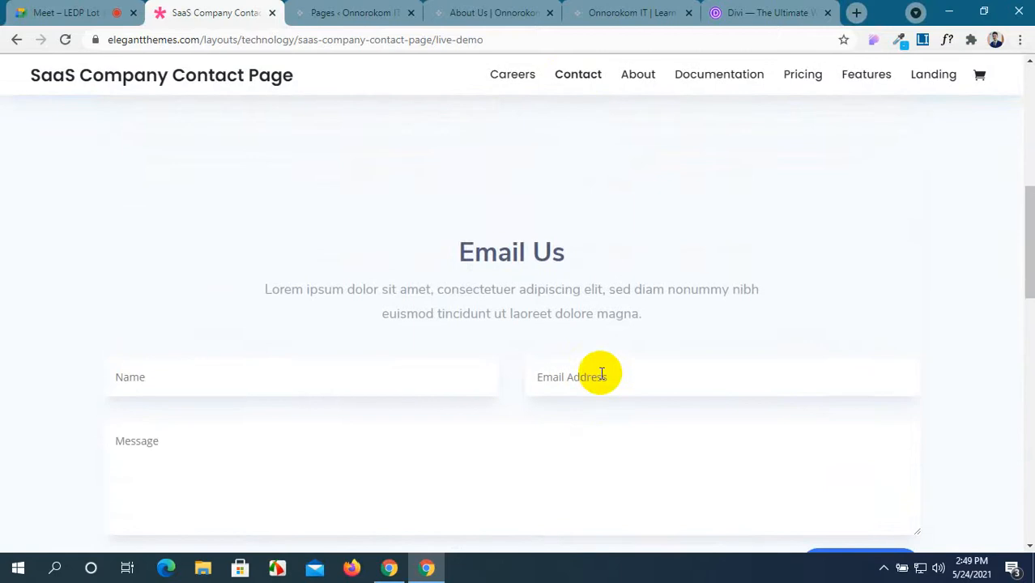
{"action": "scroll", "coordinate": [601, 374], "scroll_direction": "down", "scroll_amount": 1}
{"action": "scroll", "coordinate": [600, 373], "scroll_direction": "down", "scroll_amount": 1}
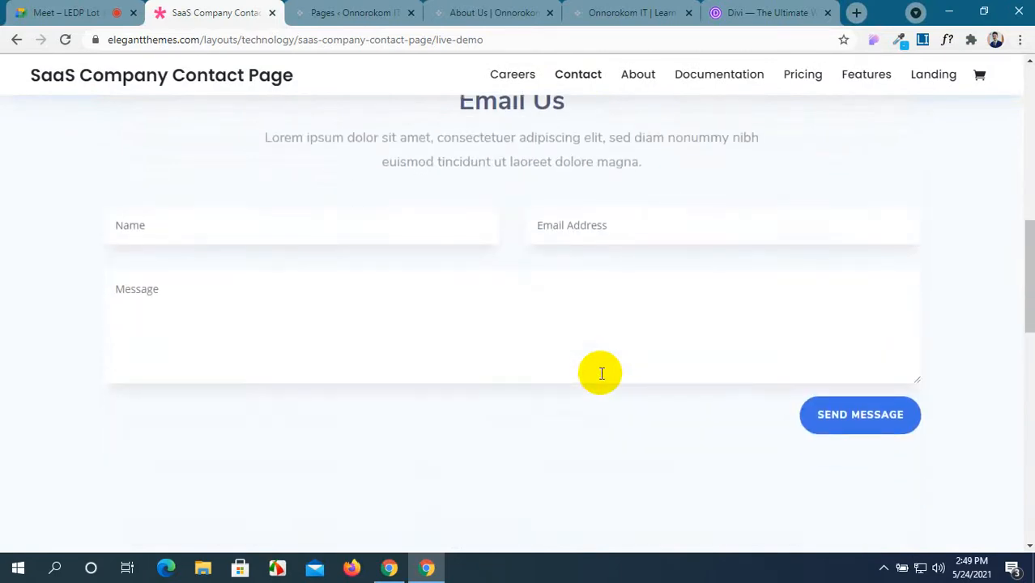
{"action": "scroll", "coordinate": [599, 373], "scroll_direction": "up", "scroll_amount": 3}
{"action": "left_click", "coordinate": [580, 77]}
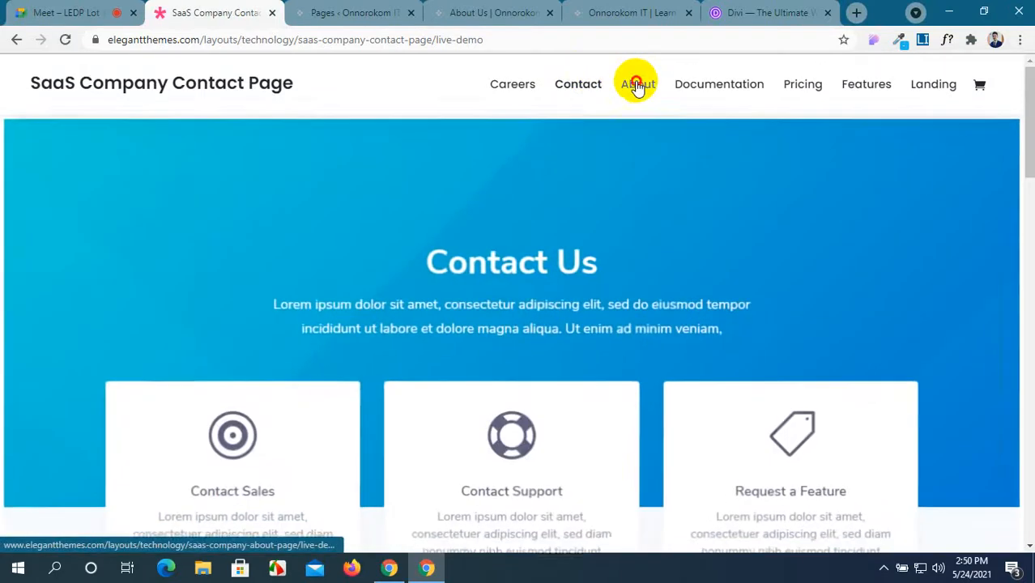
Step: Open the demo's About page and examine its feature sections, client logos and closing call to action
{"action": "left_click", "coordinate": [637, 84]}
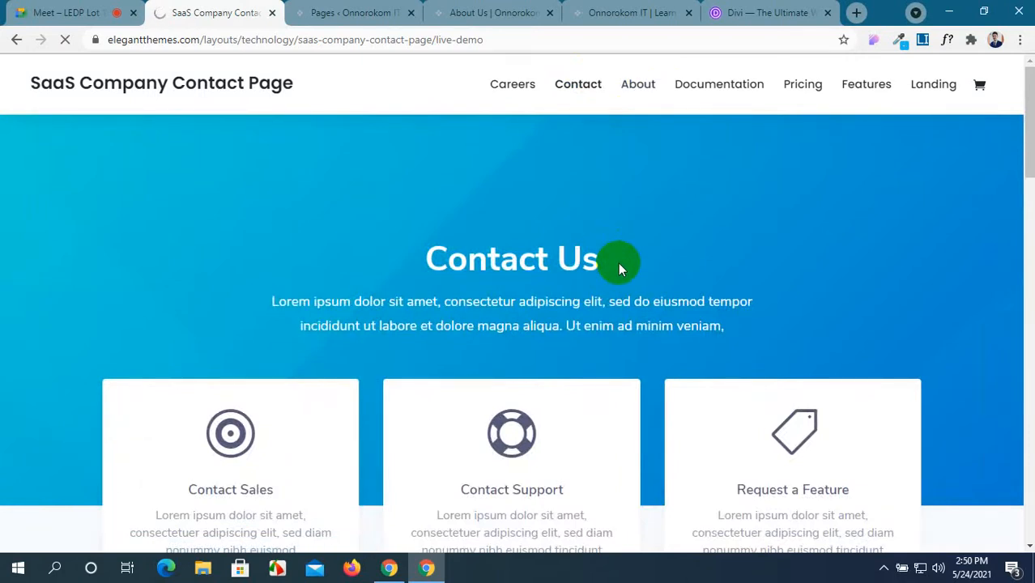
{"action": "scroll", "coordinate": [618, 262], "scroll_direction": "down", "scroll_amount": 5}
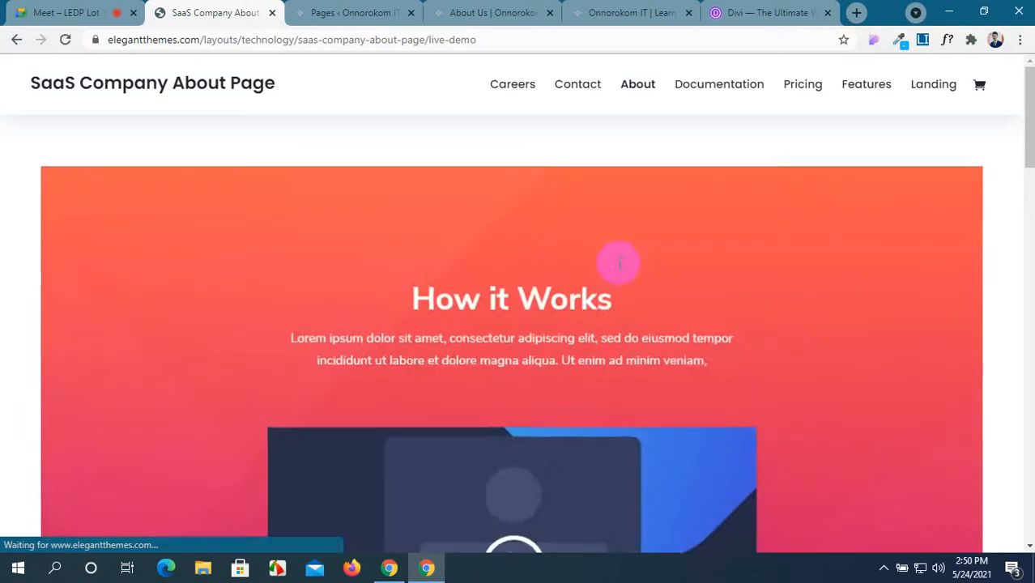
{"action": "scroll", "coordinate": [619, 263], "scroll_direction": "down", "scroll_amount": 10}
{"action": "scroll", "coordinate": [619, 264], "scroll_direction": "down", "scroll_amount": 10}
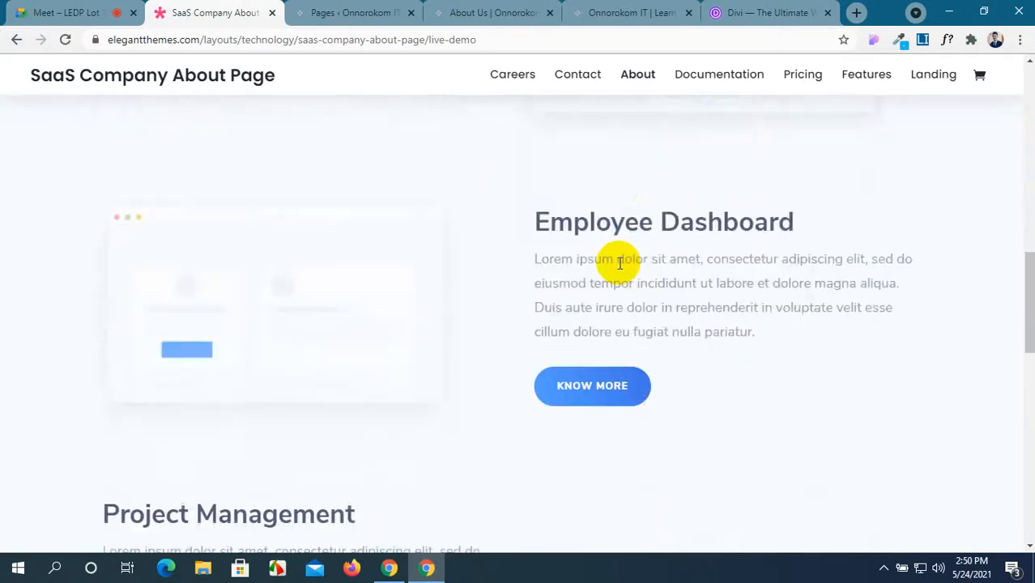
{"action": "scroll", "coordinate": [618, 262], "scroll_direction": "down", "scroll_amount": 2}
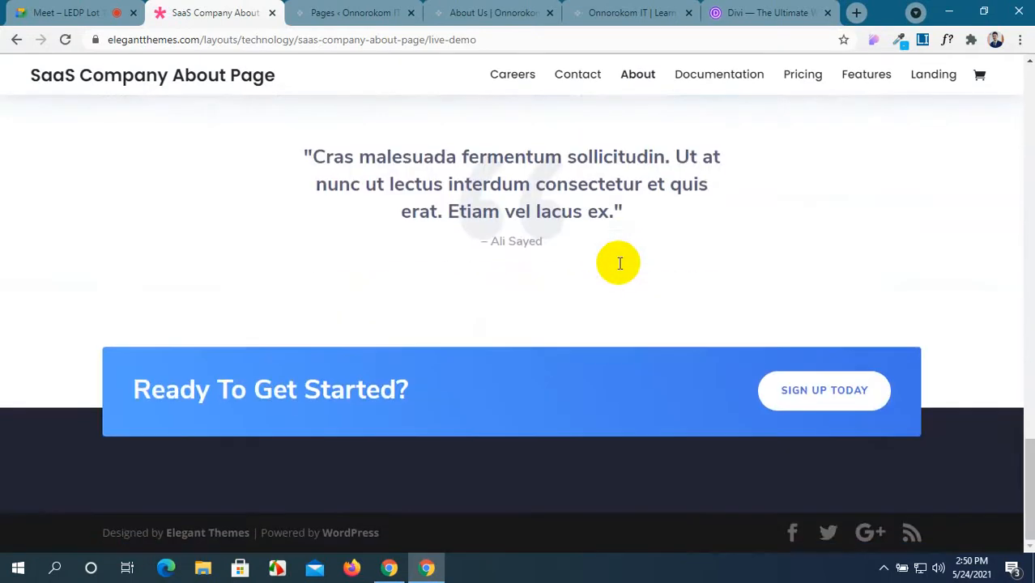
{"action": "scroll", "coordinate": [648, 202], "scroll_direction": "up", "scroll_amount": 5}
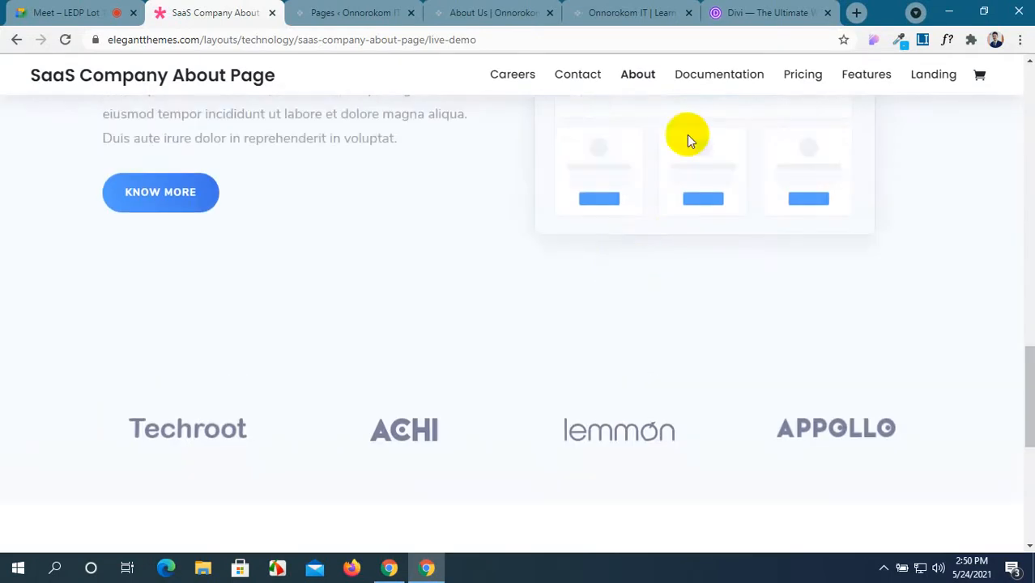
Step: Open the demo's Careers page and try the Prototyper, Front-End Developer and Back-End Developer job toggles
{"action": "left_click", "coordinate": [523, 81]}
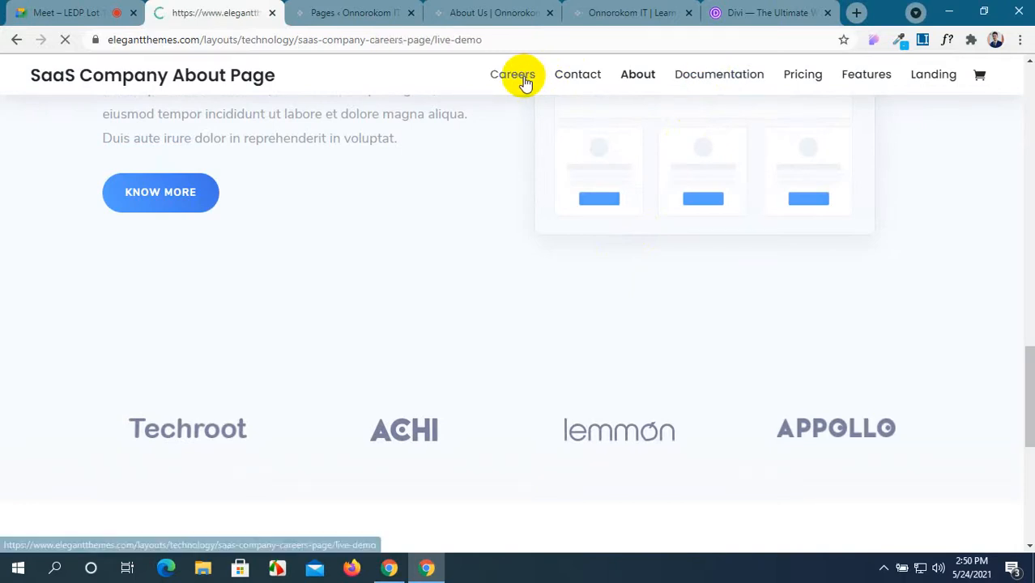
{"action": "scroll", "coordinate": [533, 392], "scroll_direction": "down", "scroll_amount": 10}
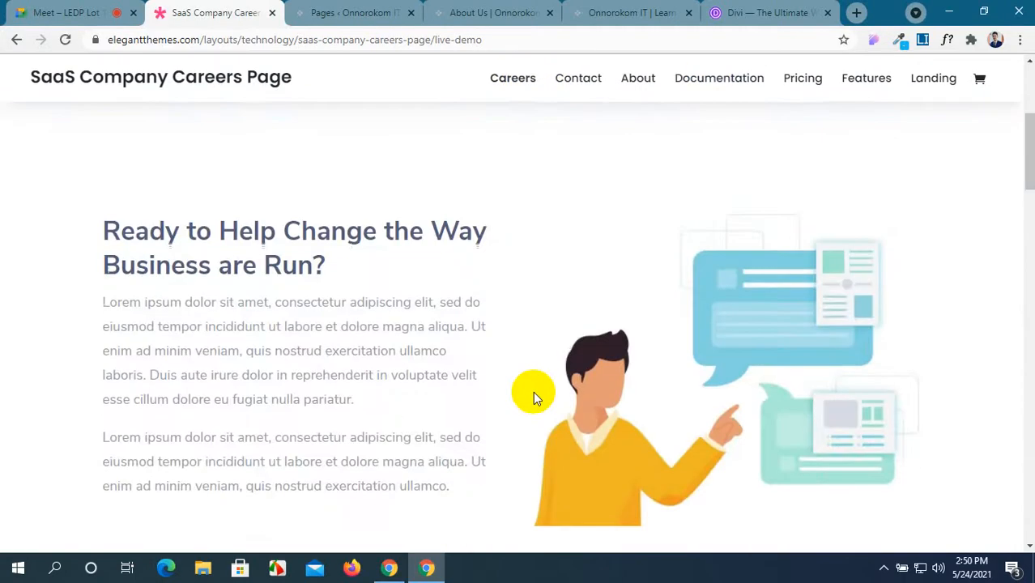
{"action": "scroll", "coordinate": [533, 391], "scroll_direction": "down", "scroll_amount": 4}
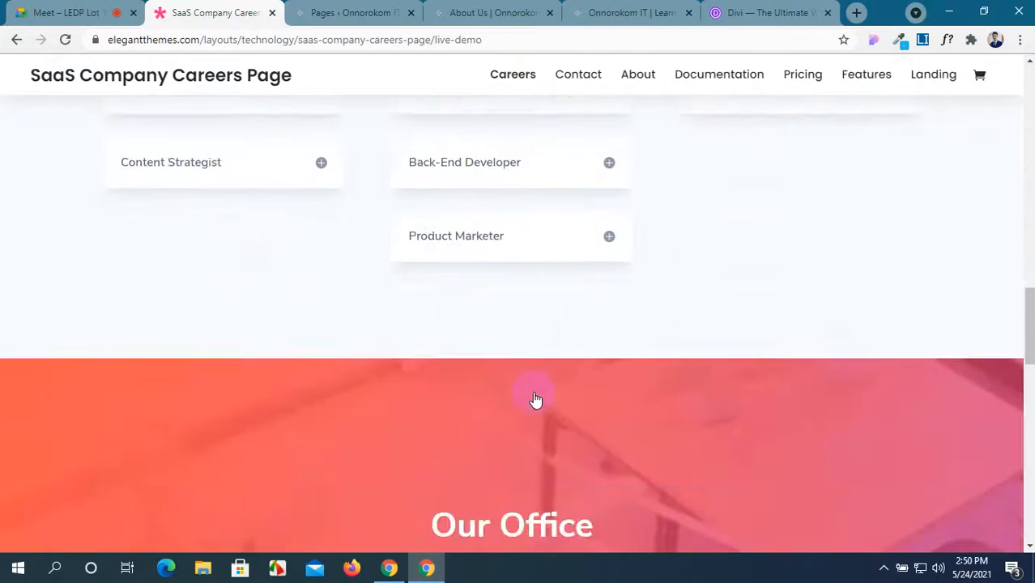
{"action": "scroll", "coordinate": [533, 395], "scroll_direction": "up", "scroll_amount": 3}
{"action": "left_click", "coordinate": [523, 250]}
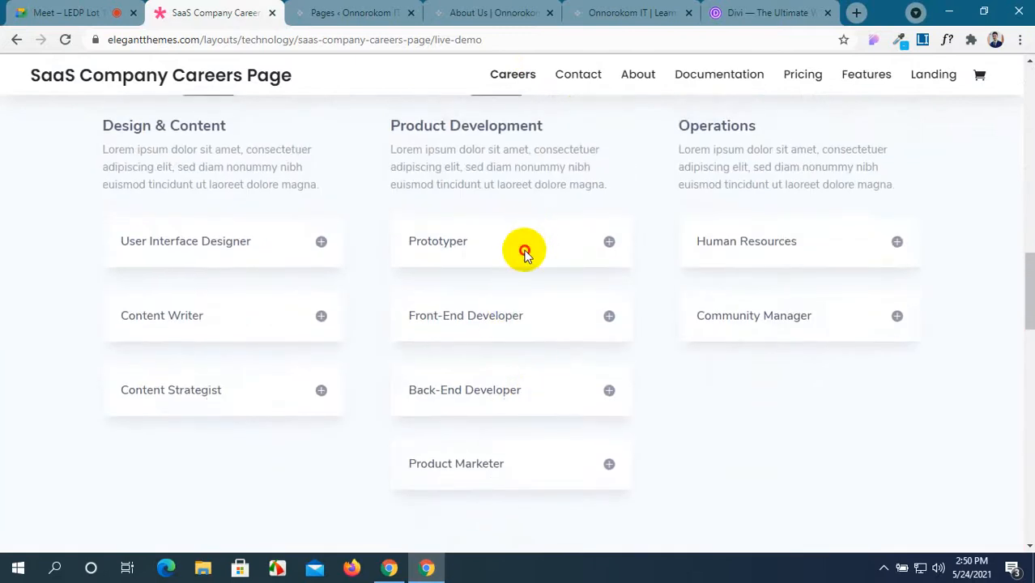
{"action": "scroll", "coordinate": [532, 364], "scroll_direction": "down", "scroll_amount": 2}
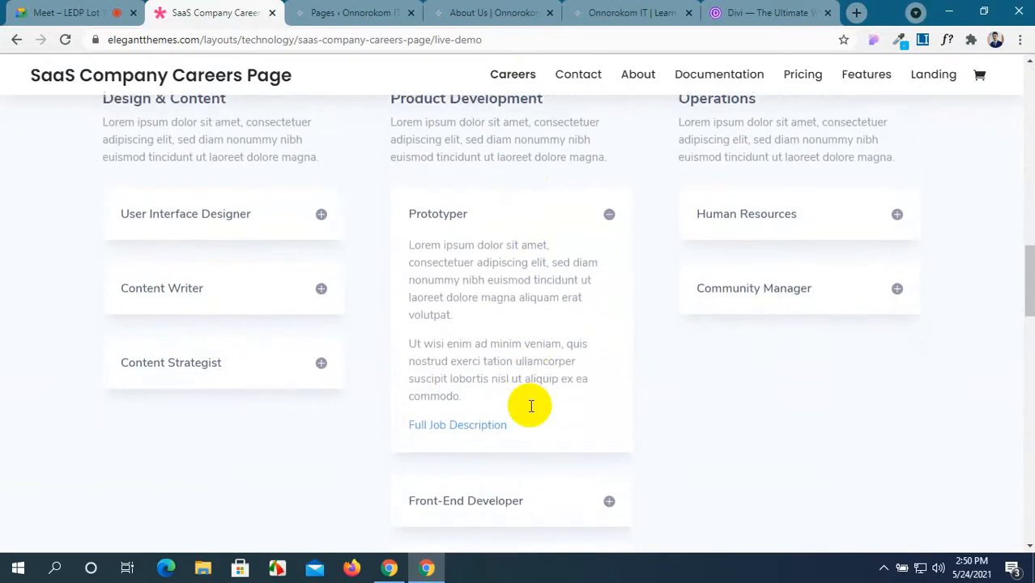
{"action": "left_click", "coordinate": [550, 381]}
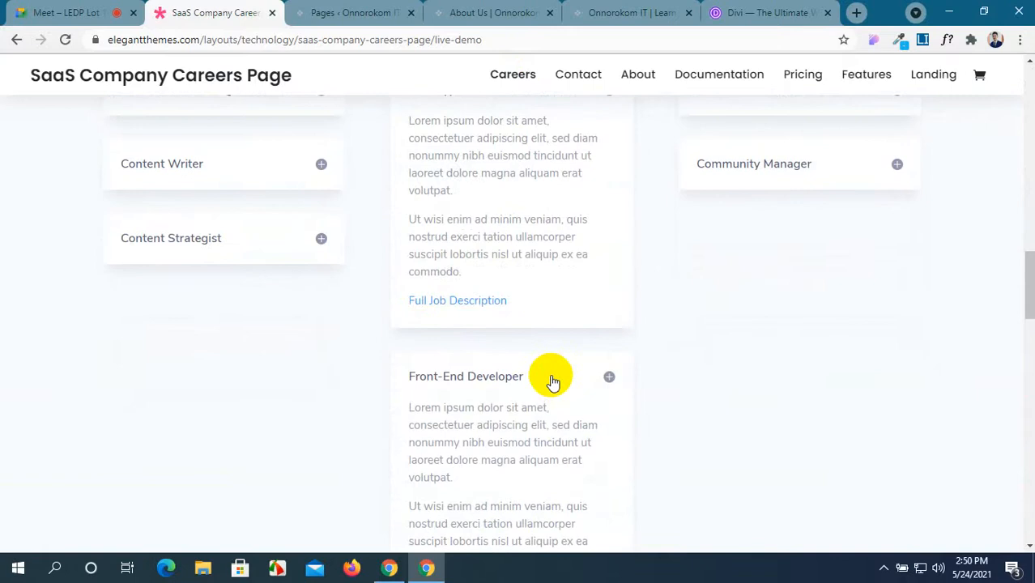
{"action": "scroll", "coordinate": [550, 381], "scroll_direction": "down", "scroll_amount": 2}
{"action": "left_click", "coordinate": [547, 293]}
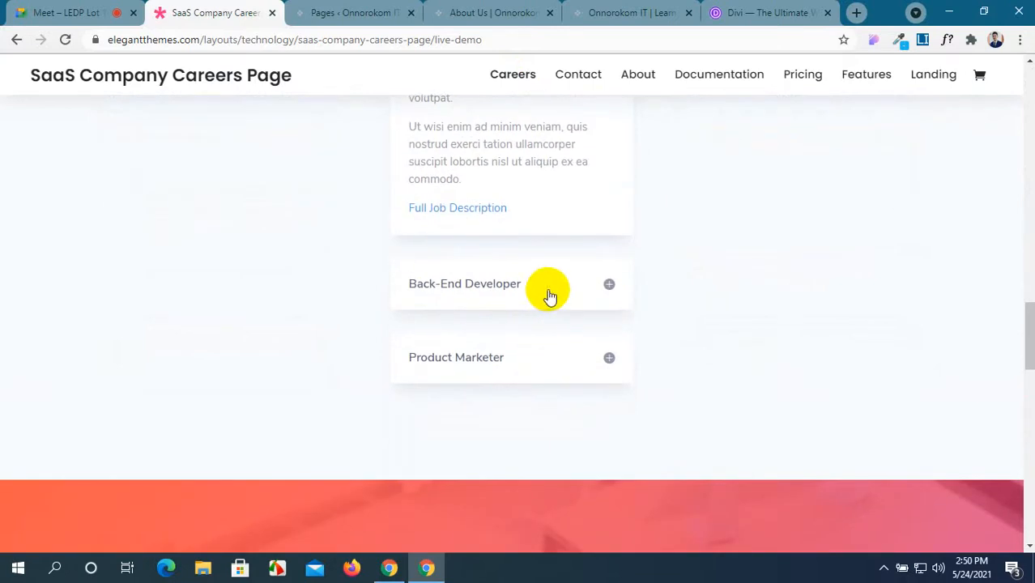
Step: Examine the Careers page's Our Office and Perks & Benefits sections and its header banner
{"action": "scroll", "coordinate": [549, 290], "scroll_direction": "down", "scroll_amount": 11}
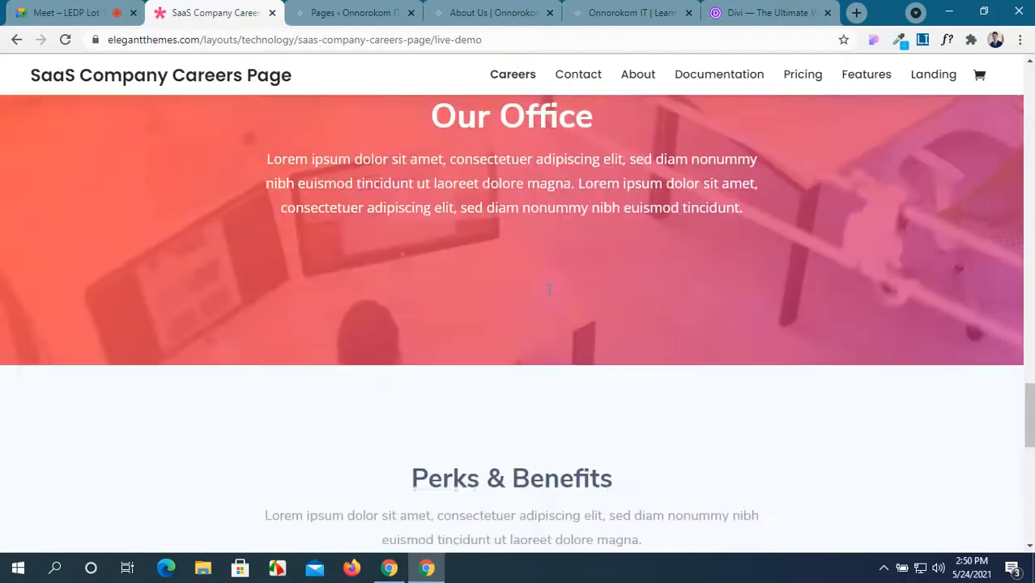
{"action": "scroll", "coordinate": [548, 291], "scroll_direction": "down", "scroll_amount": 3}
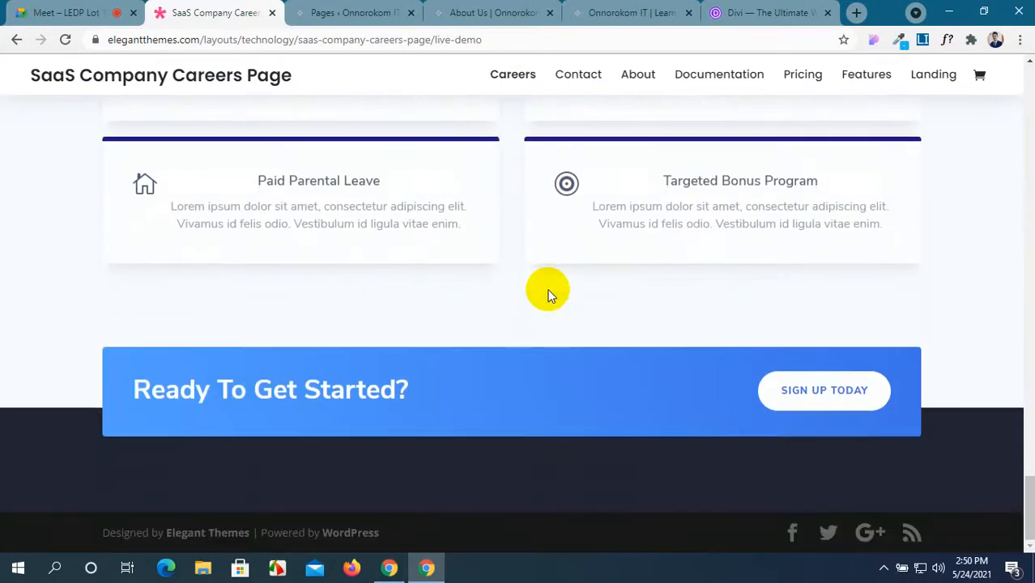
{"action": "scroll", "coordinate": [547, 293], "scroll_direction": "up", "scroll_amount": 20}
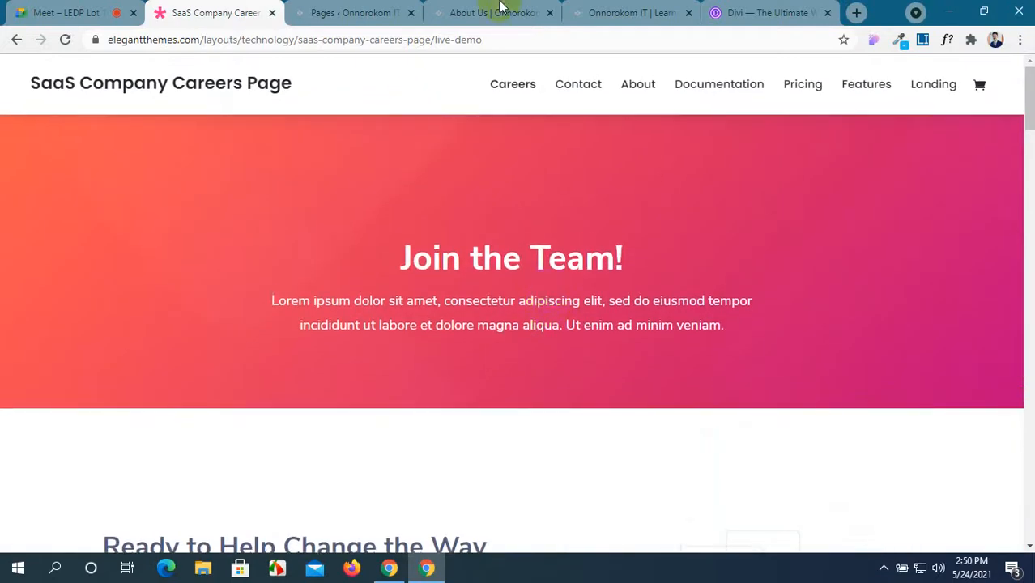
Step: Return to the Elegant Themes Divi page and skim its feature sections
{"action": "left_click", "coordinate": [738, 9]}
{"action": "scroll", "coordinate": [566, 283], "scroll_direction": "down", "scroll_amount": 15}
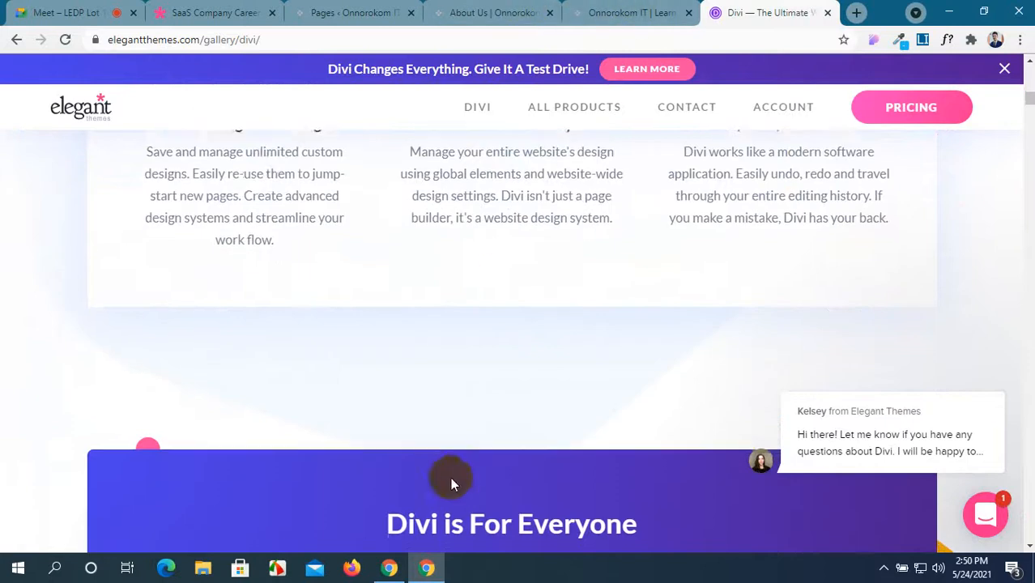
{"action": "scroll", "coordinate": [450, 478], "scroll_direction": "down", "scroll_amount": 5}
Step: Close the SaaS demo tab and return to the About Us page in the Visual Builder
{"action": "left_click", "coordinate": [356, 12]}
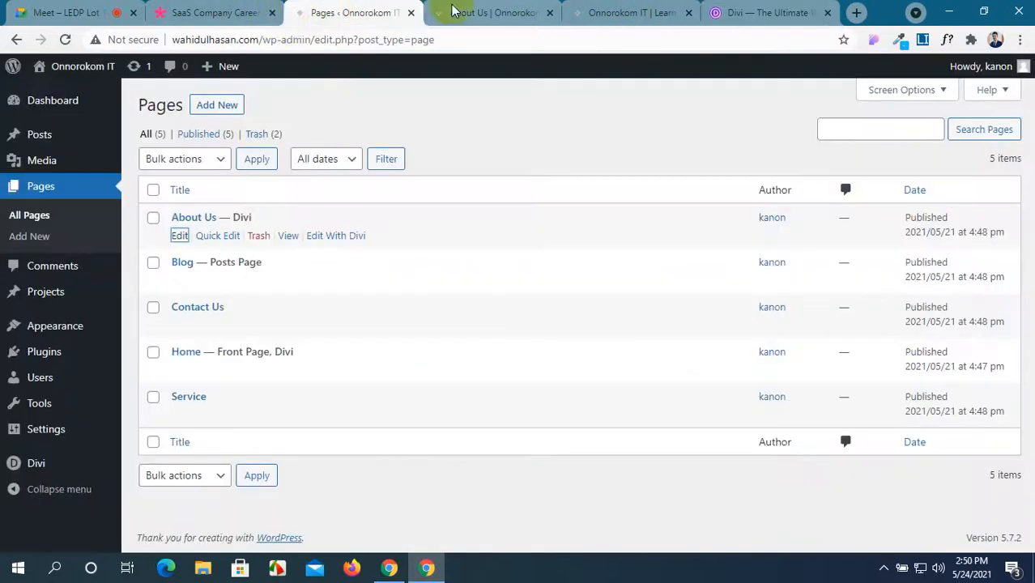
{"action": "left_click", "coordinate": [365, 18]}
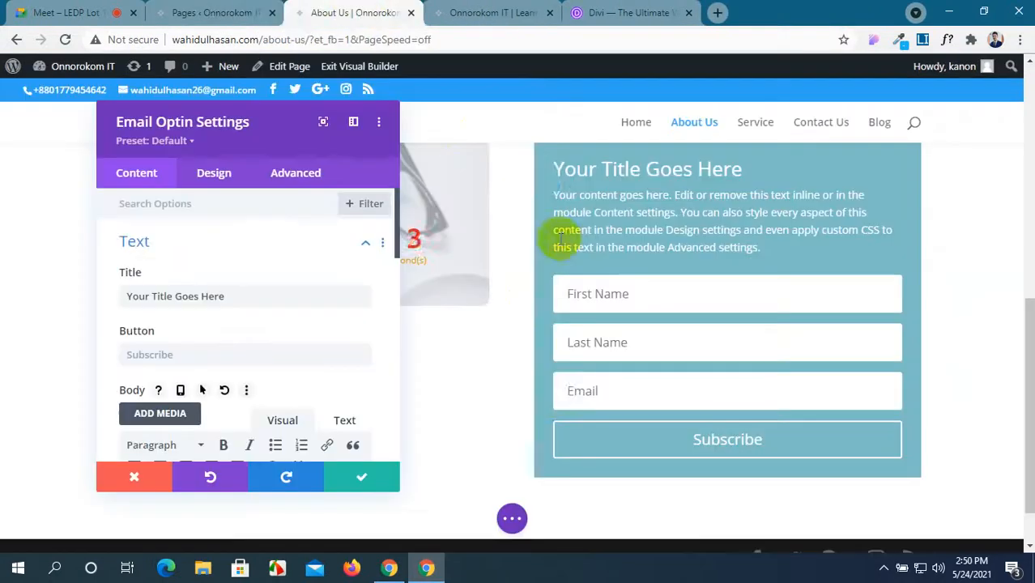
Step: Set the Email Optin module's button text to "Subscribe"
{"action": "left_click", "coordinate": [233, 296]}
{"action": "left_click", "coordinate": [228, 353]}
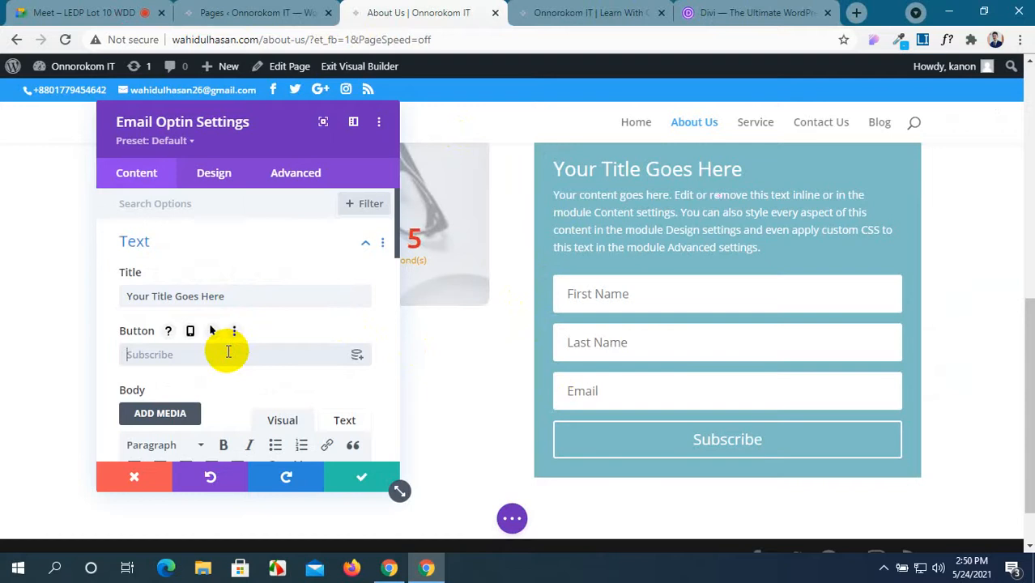
{"action": "type", "text": "S"}
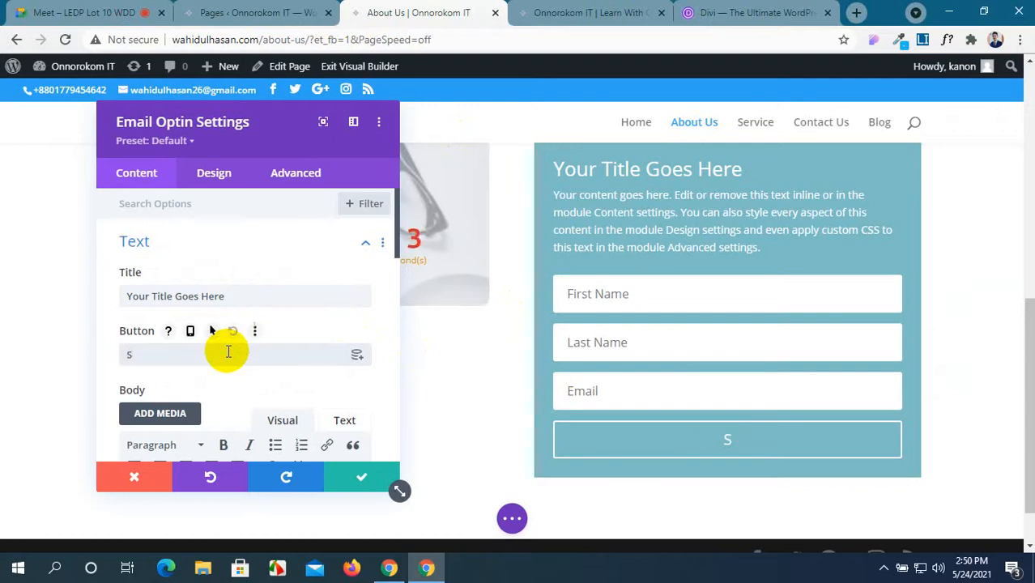
{"action": "type", "text": "ubs"}
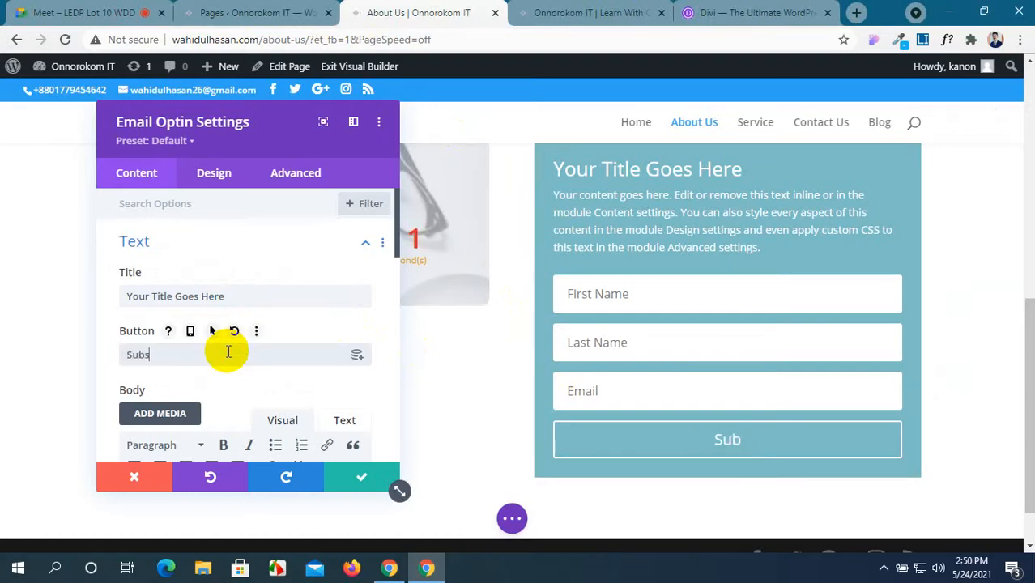
{"action": "type", "text": "cribe"}
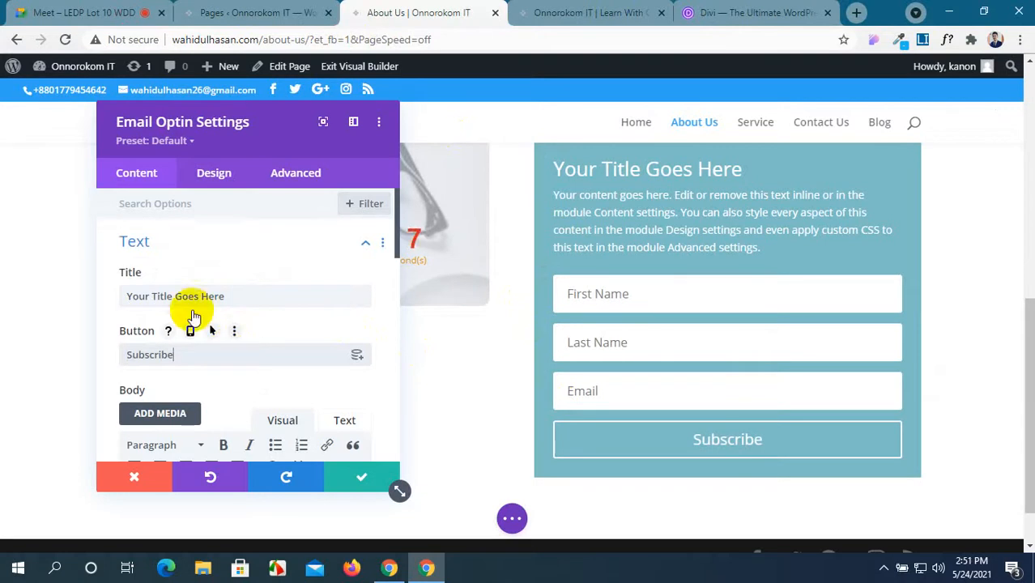
Step: Replace the Email Optin title with "Your content goes here", copied from the opening of the module's body text
{"action": "left_click_drag", "start_coordinate": [244, 294], "coordinate": [124, 294]}
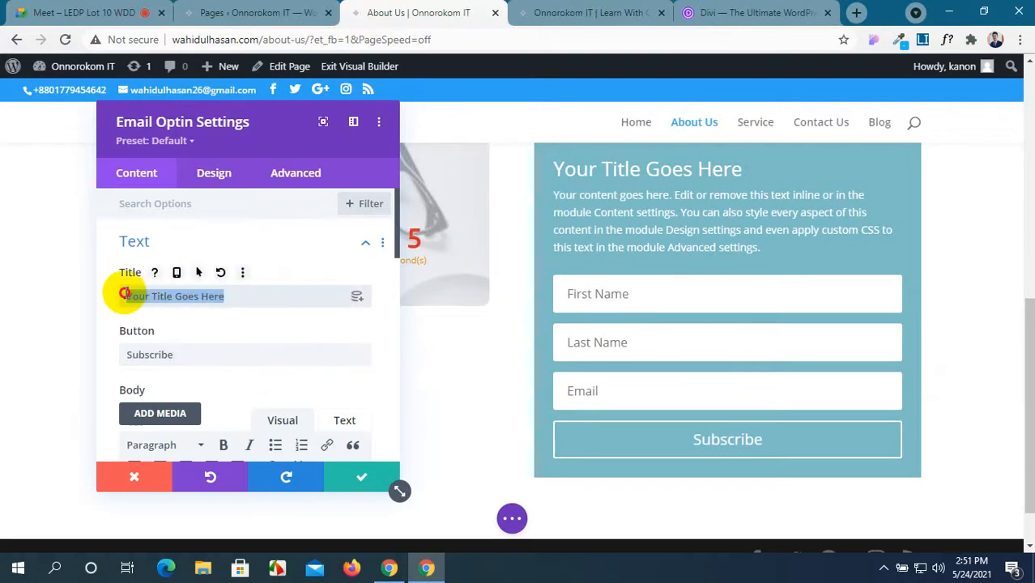
{"action": "key", "text": "BackSpace"}
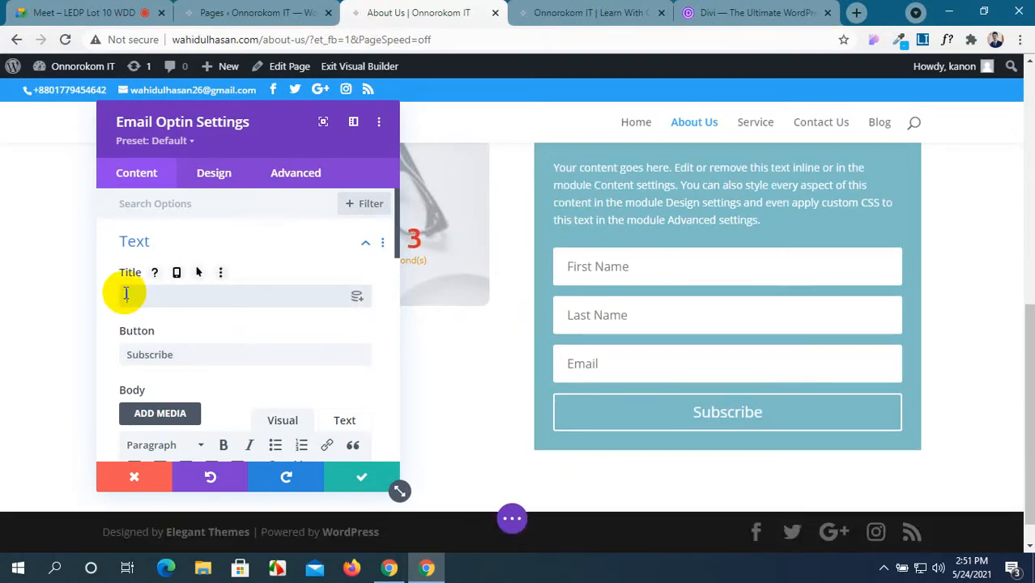
{"action": "scroll", "coordinate": [125, 296], "scroll_direction": "down", "scroll_amount": 1}
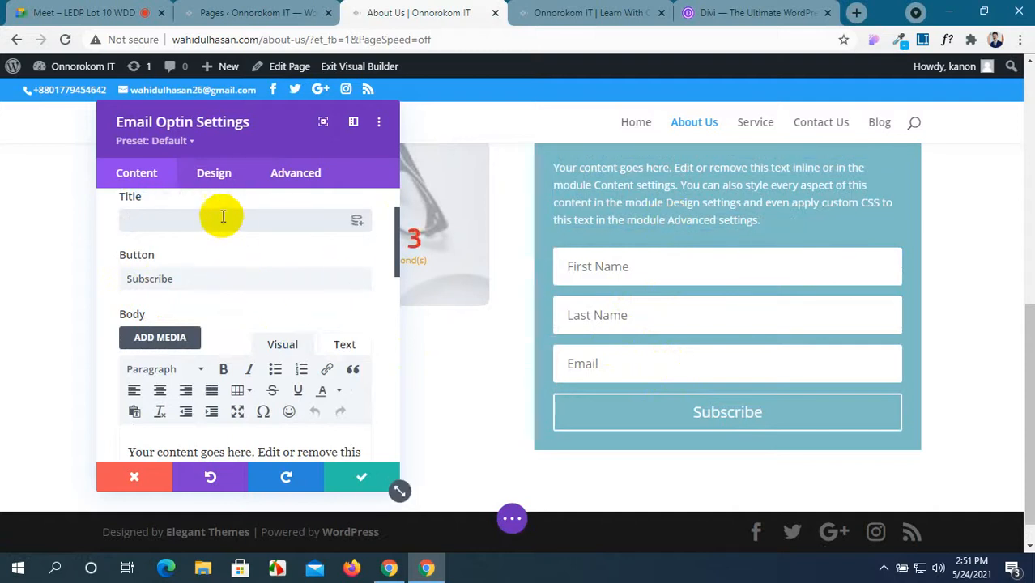
{"action": "scroll", "coordinate": [222, 216], "scroll_direction": "up", "scroll_amount": 1}
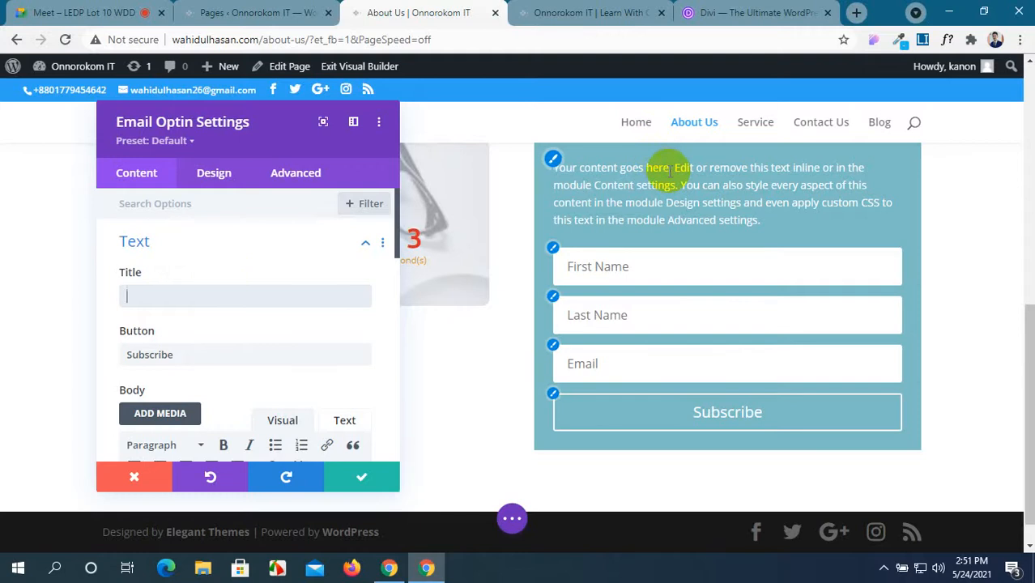
{"action": "left_click_drag", "start_coordinate": [647, 168], "coordinate": [559, 168]}
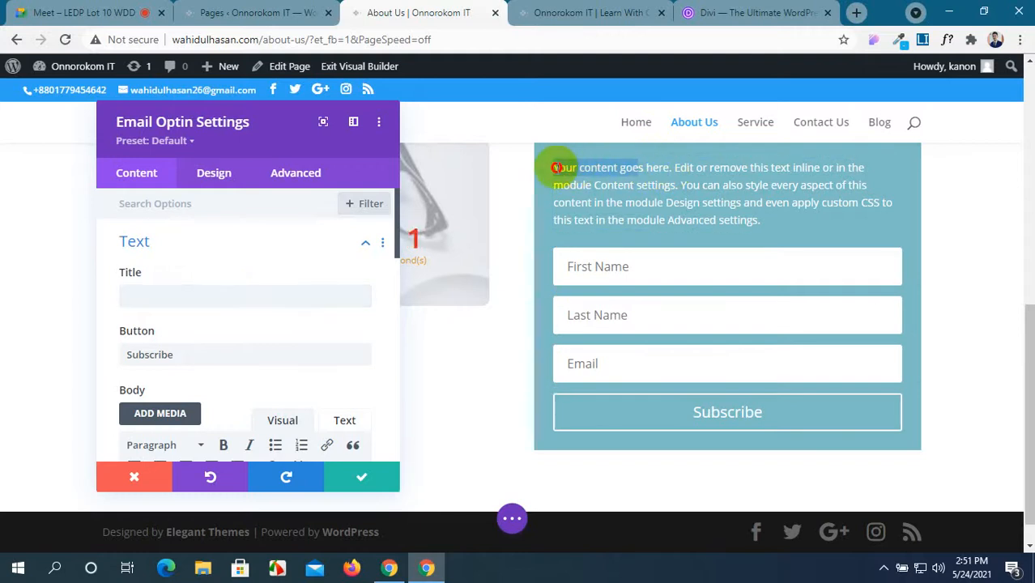
{"action": "left_click", "coordinate": [668, 167]}
{"action": "left_click_drag", "start_coordinate": [668, 167], "coordinate": [555, 167]}
{"action": "key", "text": "ctrl+c"}
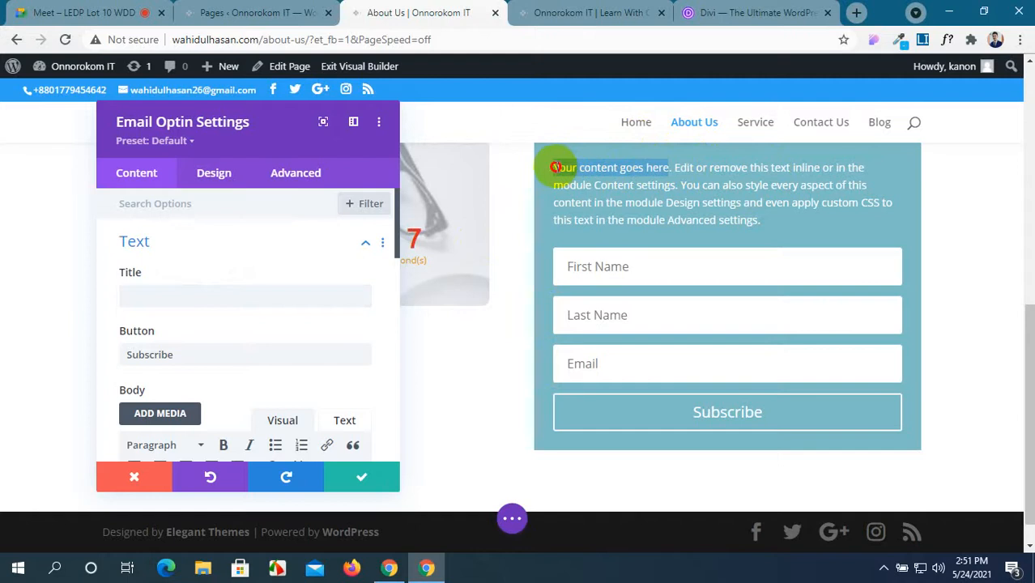
{"action": "left_click", "coordinate": [180, 299]}
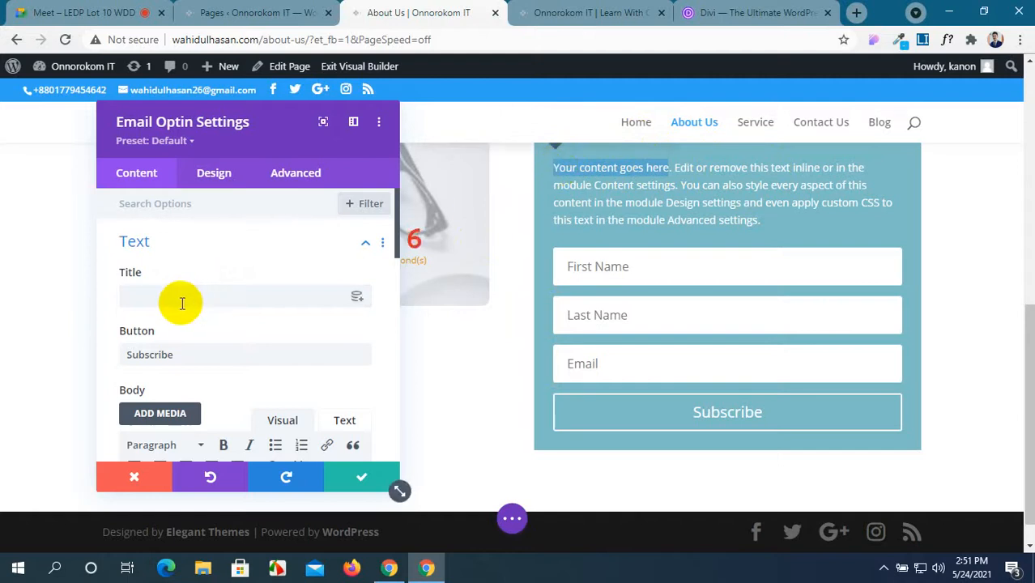
{"action": "key", "text": "ctrl+v"}
Step: Try the sample text "hfshfsfsfg" in the Email Optin footer and clear it again
{"action": "scroll", "coordinate": [178, 340], "scroll_direction": "down", "scroll_amount": 5}
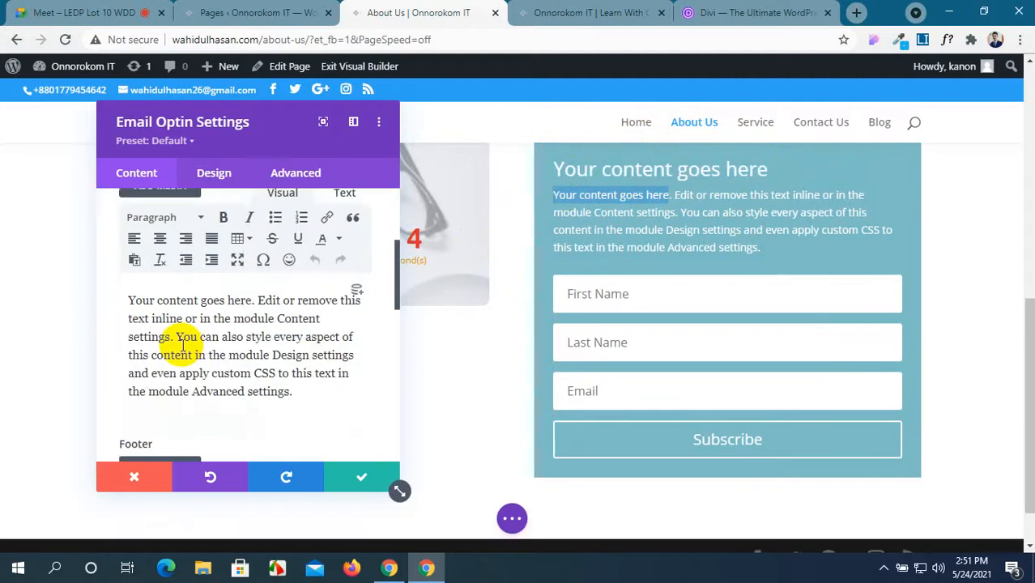
{"action": "scroll", "coordinate": [185, 349], "scroll_direction": "down", "scroll_amount": 3}
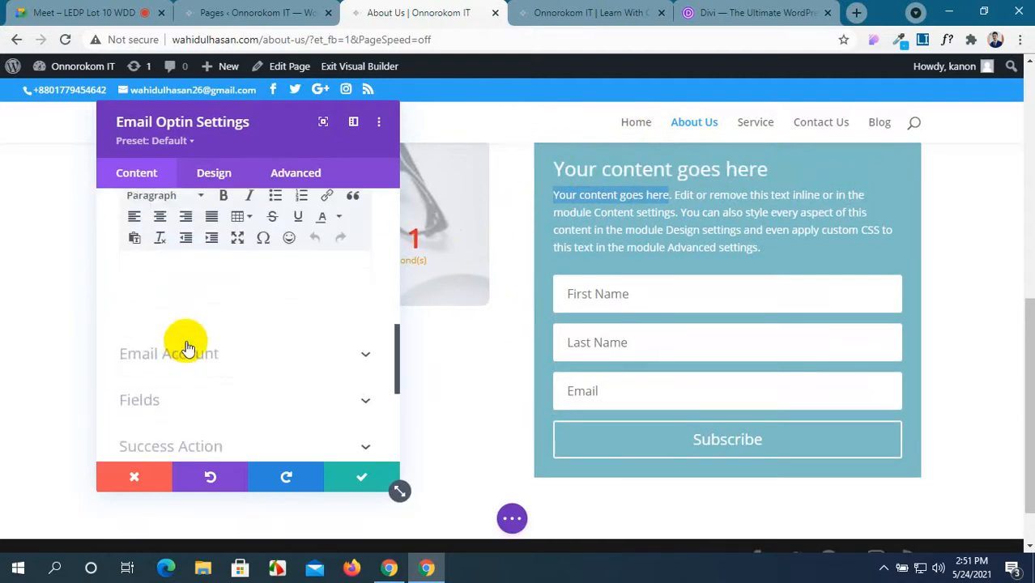
{"action": "scroll", "coordinate": [202, 330], "scroll_direction": "up", "scroll_amount": 2}
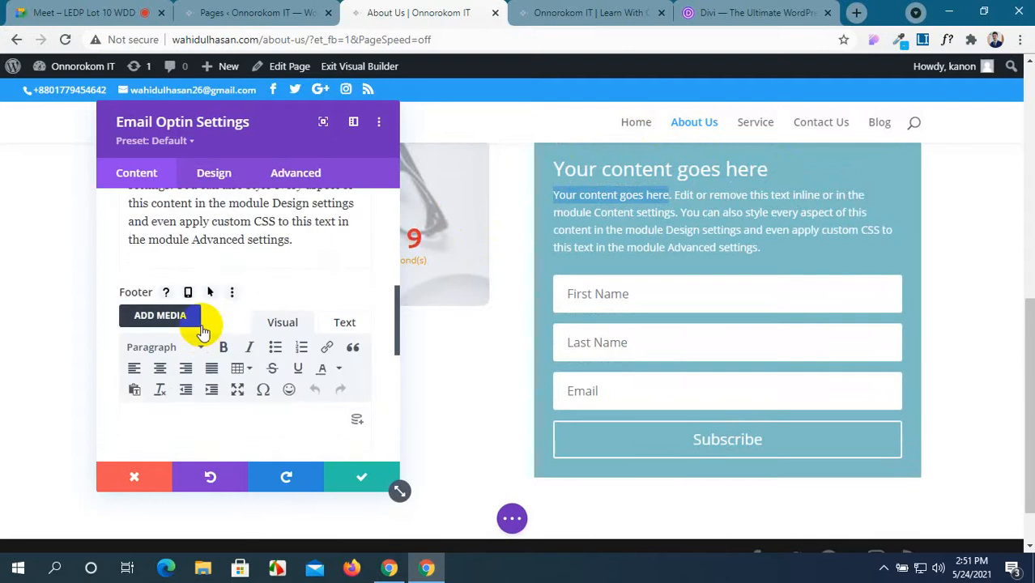
{"action": "scroll", "coordinate": [237, 356], "scroll_direction": "down", "scroll_amount": 2}
{"action": "left_click", "coordinate": [244, 282]}
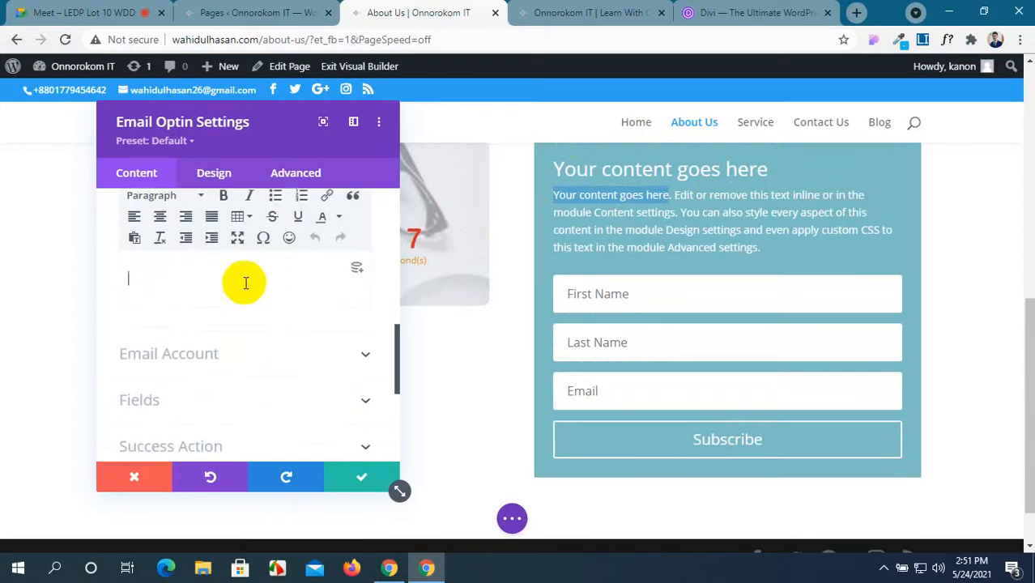
{"action": "type", "text": "hfshfsfsfg"}
{"action": "scroll", "coordinate": [241, 279], "scroll_direction": "down", "scroll_amount": 1}
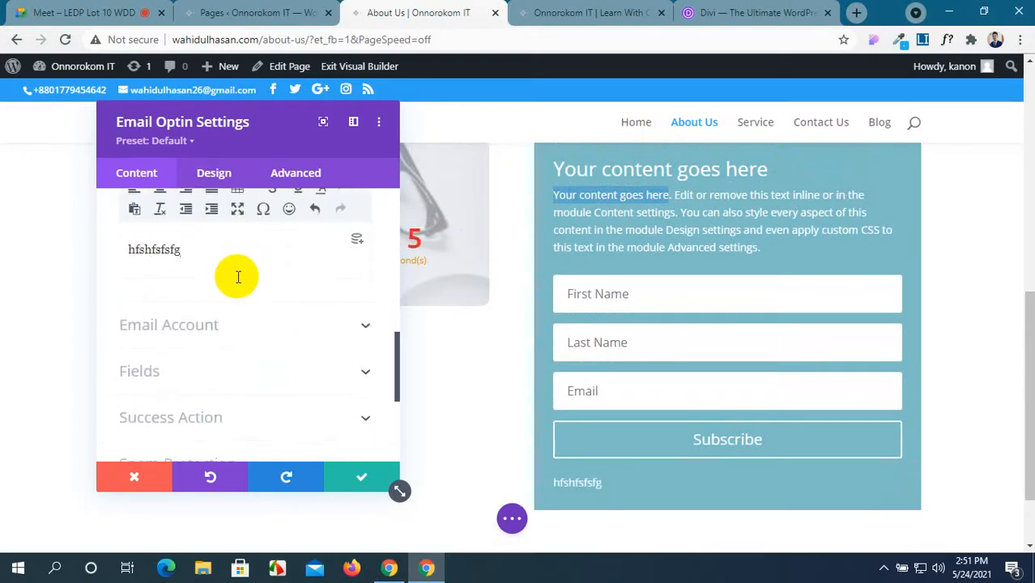
{"action": "key", "text": "BackSpace"}
{"action": "key", "text": "BackSpace"}
{"action": "key", "text": "BackSpace"}
{"action": "key", "text": "BackSpace"}
{"action": "key", "text": "BackSpace"}
{"action": "key", "text": "BackSpace"}
{"action": "key", "text": "BackSpace"}
{"action": "key", "text": "BackSpace"}
{"action": "key", "text": "BackSpace"}
{"action": "key", "text": "BackSpace"}
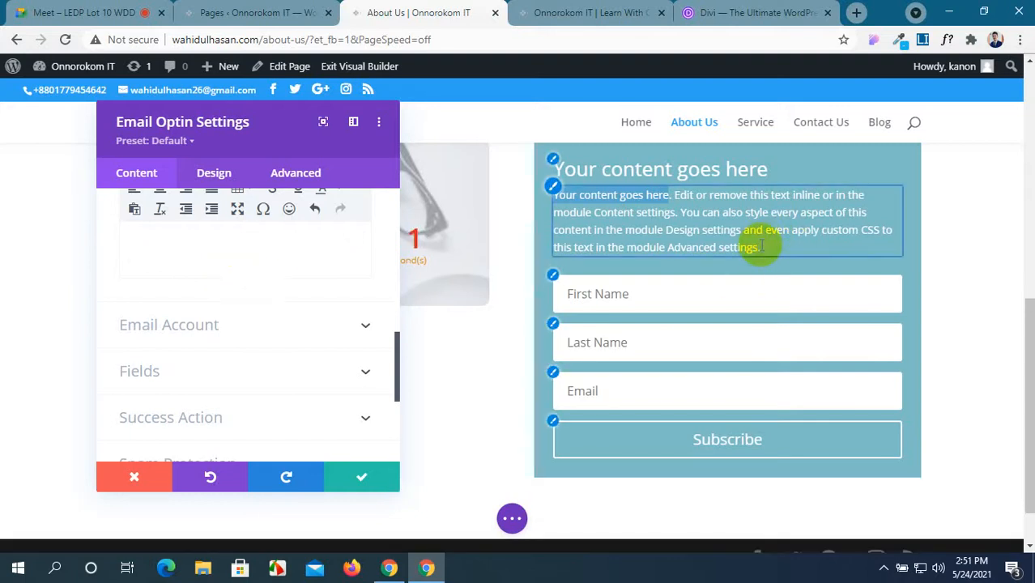
Step: Copy the body text's last sentence, beginning "You can also style every aspect of this content", into the Email Optin footer
{"action": "left_click_drag", "start_coordinate": [760, 247], "coordinate": [677, 210]}
{"action": "key", "text": "ctrl+c"}
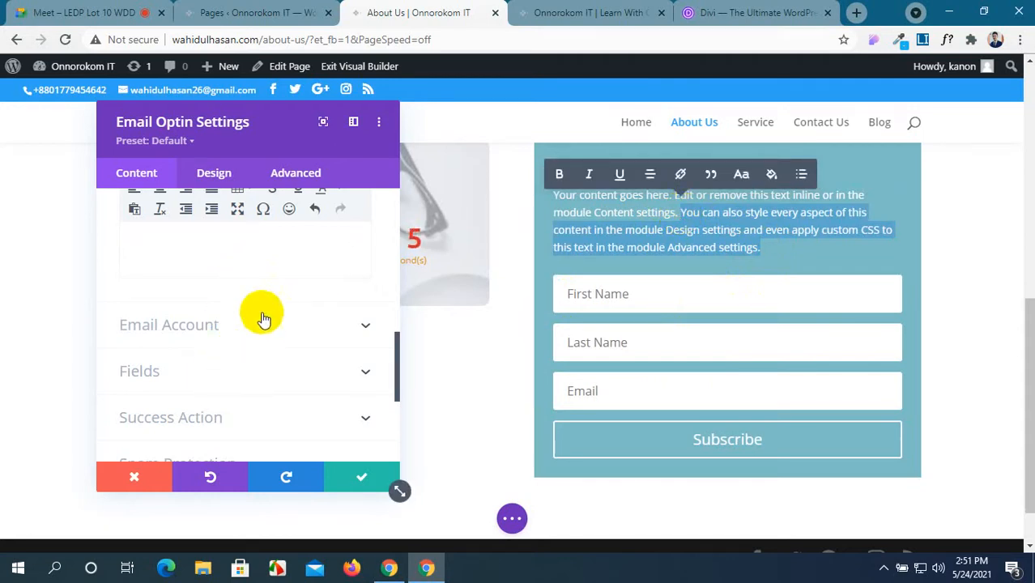
{"action": "left_click", "coordinate": [256, 249]}
{"action": "key", "text": "ctrl+v"}
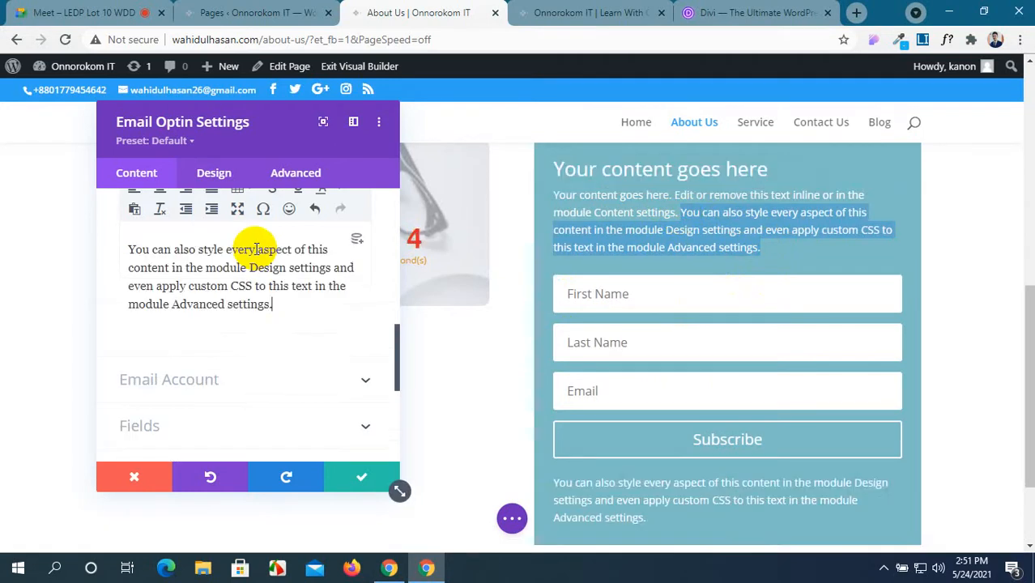
Step: Review the service providers offered in the Email Account settings and choose MailChimp
{"action": "scroll", "coordinate": [276, 341], "scroll_direction": "down", "scroll_amount": 1}
{"action": "scroll", "coordinate": [248, 305], "scroll_direction": "down", "scroll_amount": 1}
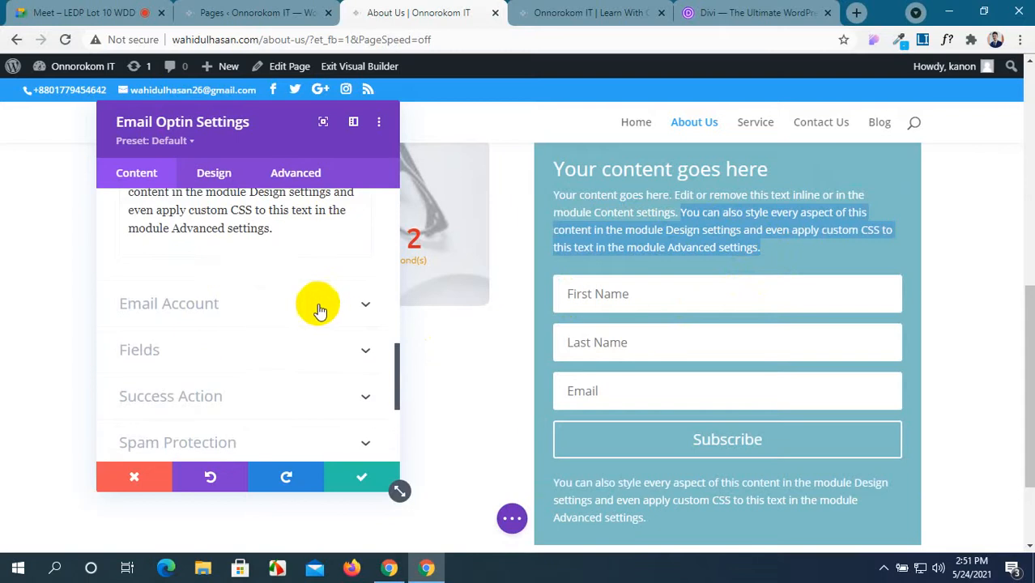
{"action": "left_click", "coordinate": [317, 303]}
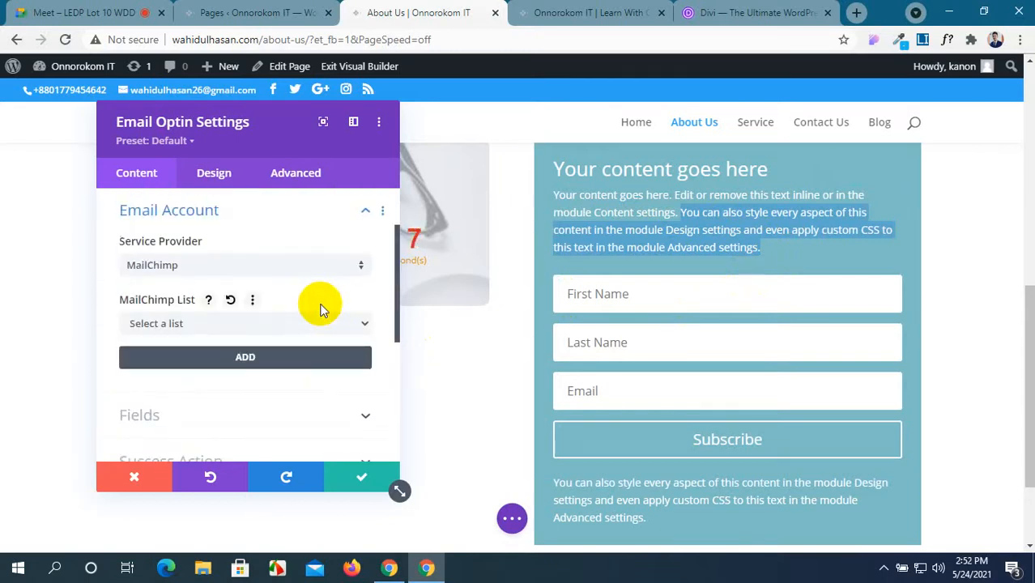
{"action": "left_click", "coordinate": [306, 266]}
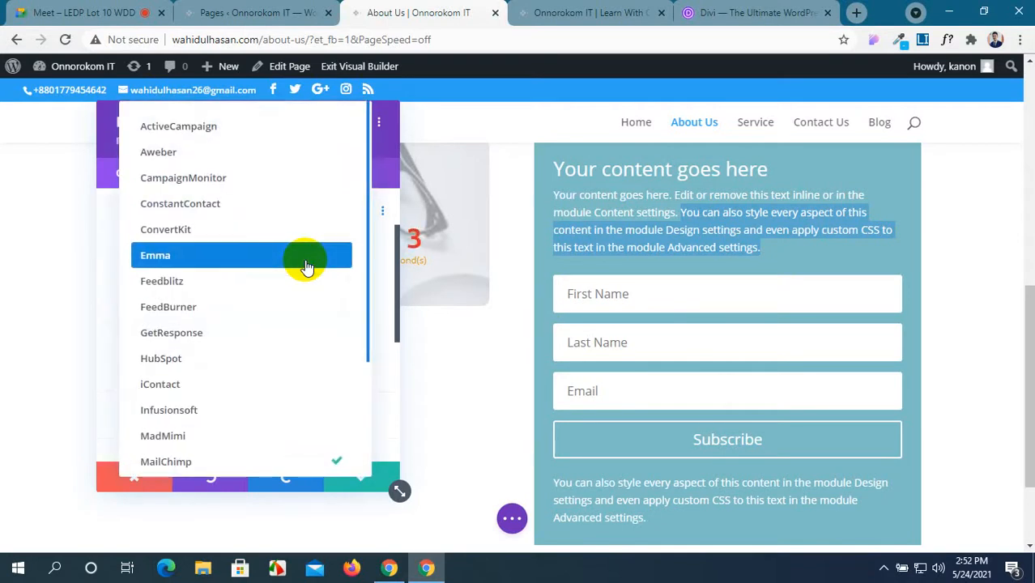
{"action": "scroll", "coordinate": [295, 320], "scroll_direction": "down", "scroll_amount": 2}
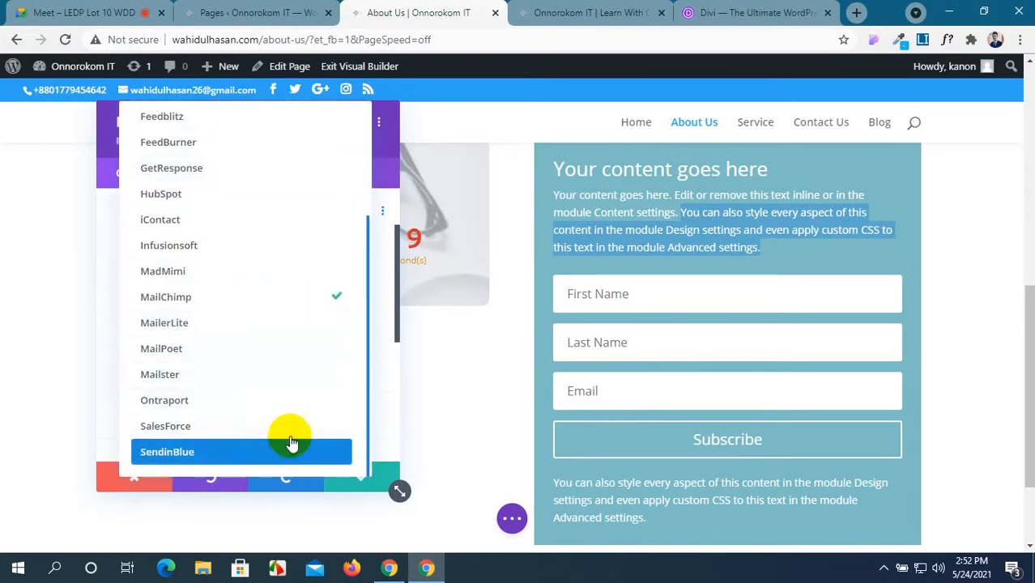
{"action": "scroll", "coordinate": [253, 273], "scroll_direction": "up", "scroll_amount": 2}
{"action": "scroll", "coordinate": [252, 273], "scroll_direction": "up", "scroll_amount": 1}
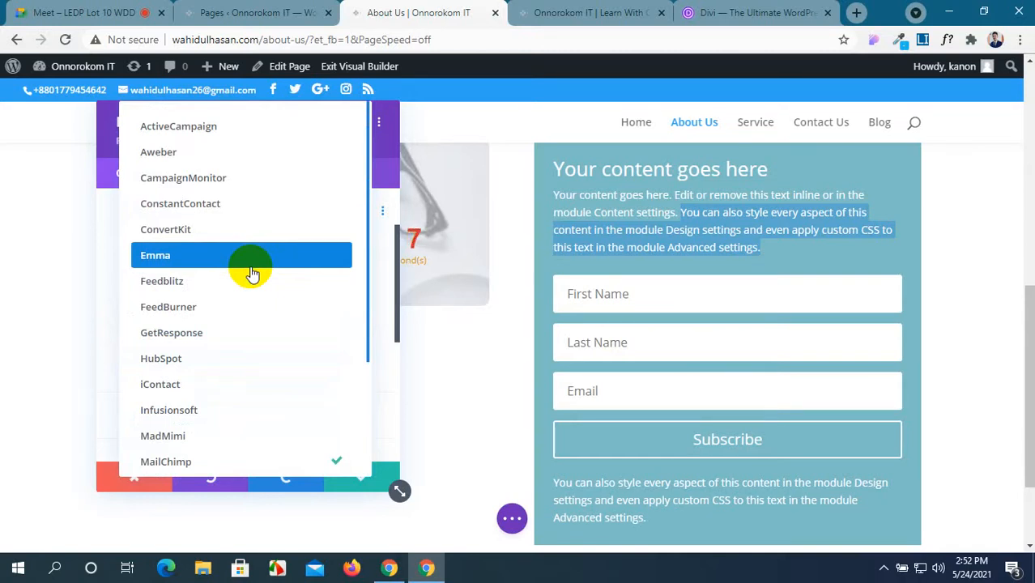
{"action": "scroll", "coordinate": [251, 273], "scroll_direction": "down", "scroll_amount": 2}
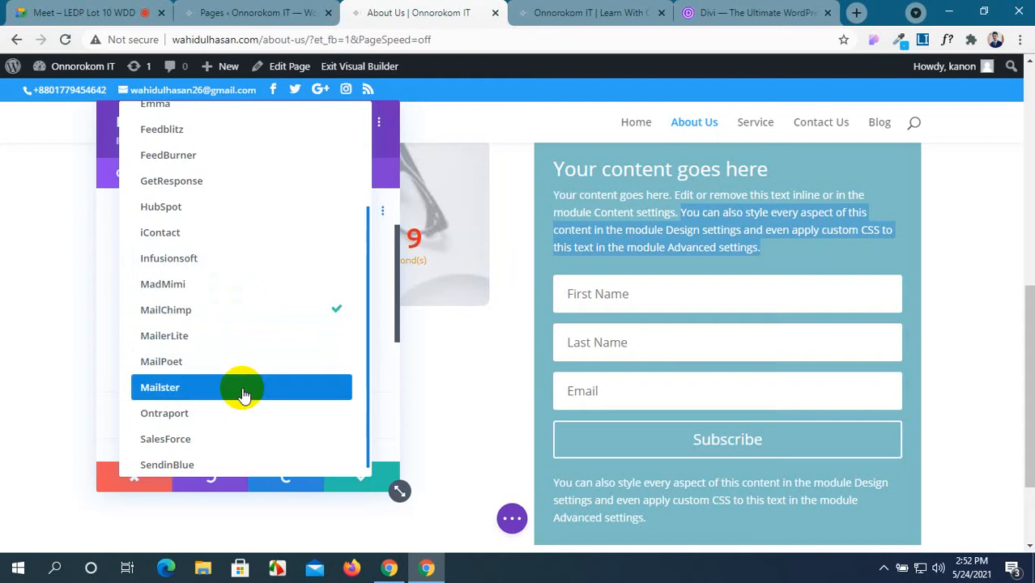
{"action": "left_click", "coordinate": [240, 312]}
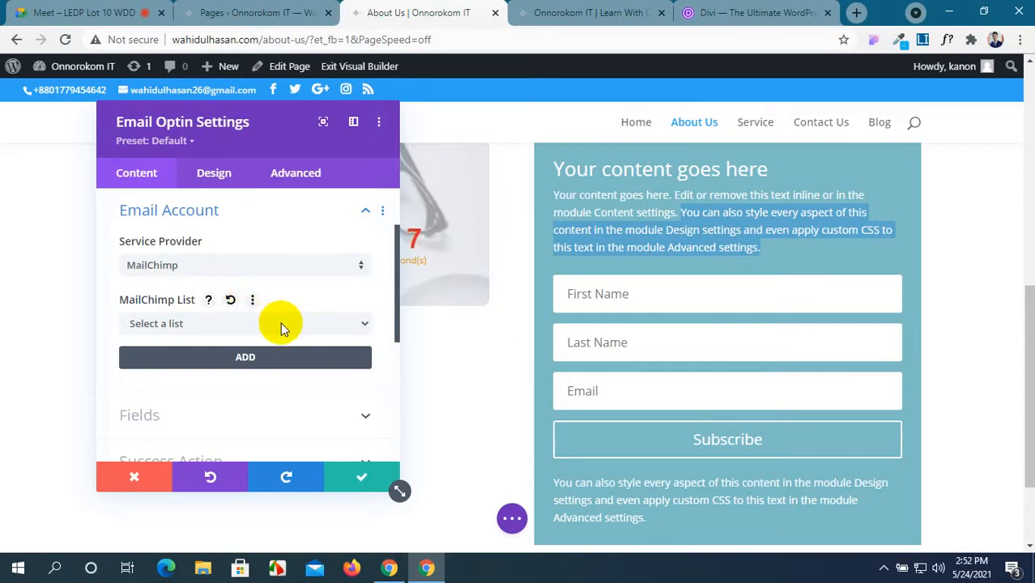
Step: Open the form for adding a new MailChimp account, look at its Account Name and API Key fields, and cancel it
{"action": "left_click", "coordinate": [280, 323]}
{"action": "left_click", "coordinate": [291, 347]}
{"action": "left_click", "coordinate": [299, 366]}
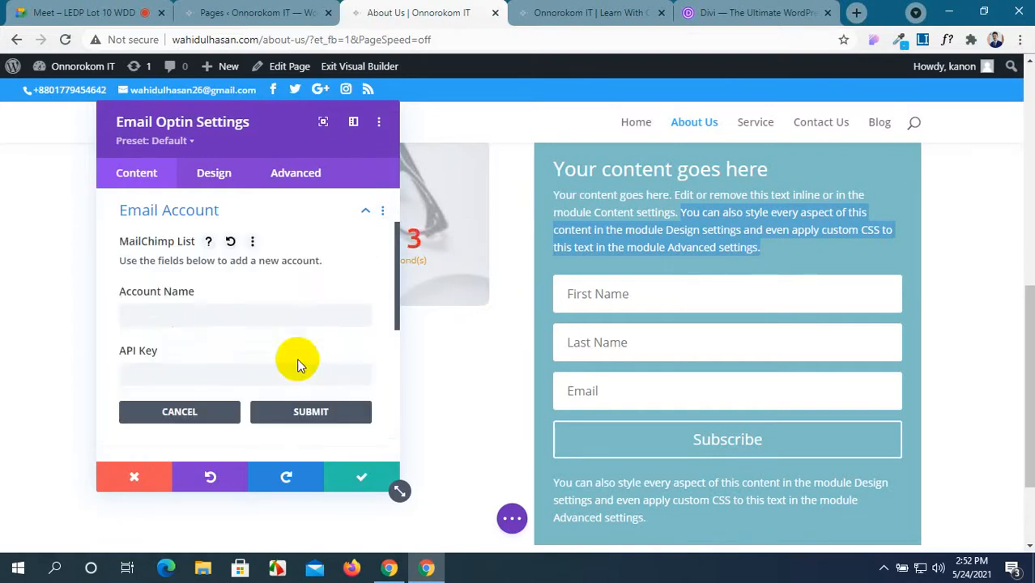
{"action": "left_click", "coordinate": [207, 312]}
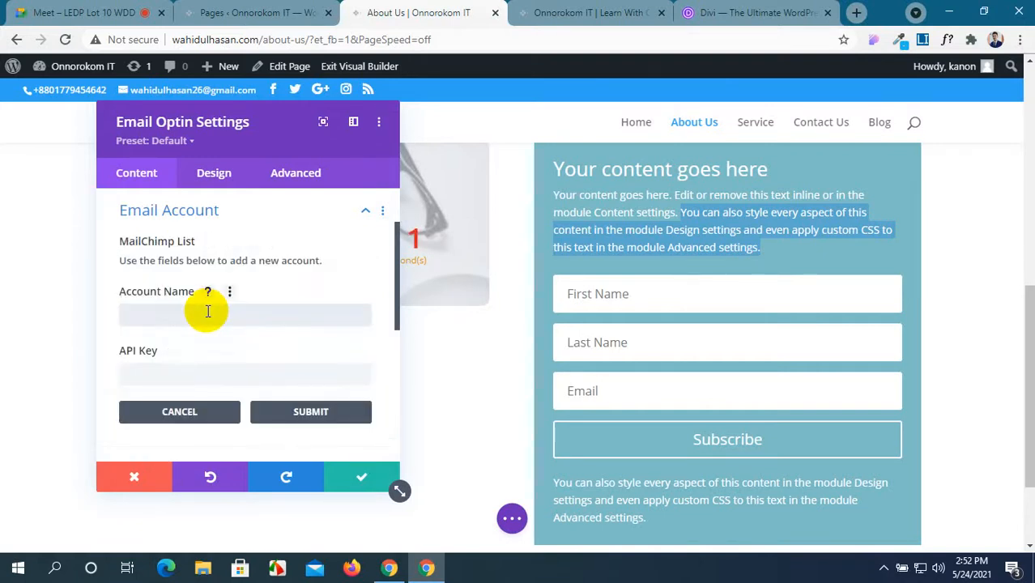
{"action": "left_click", "coordinate": [203, 370]}
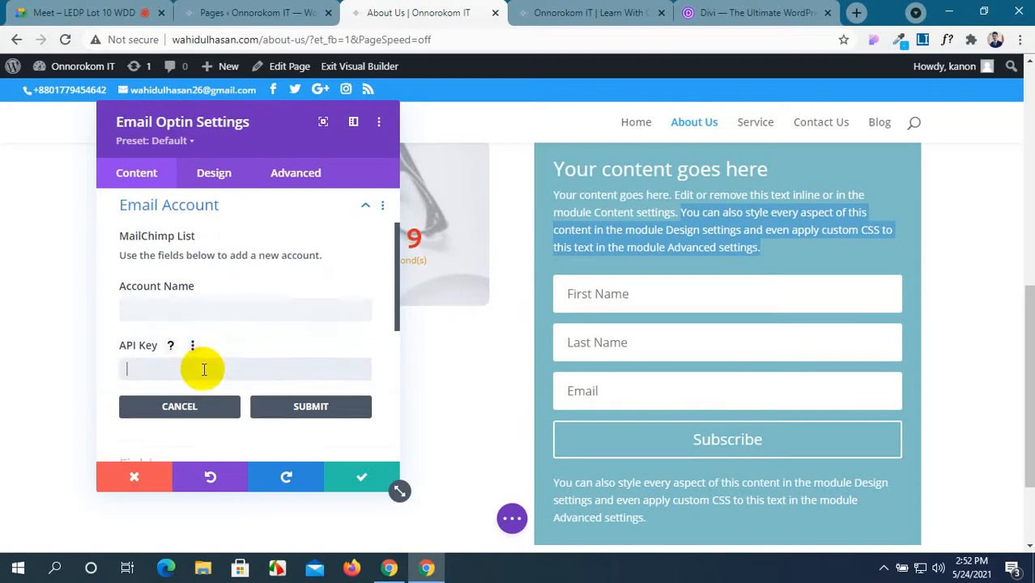
{"action": "scroll", "coordinate": [203, 368], "scroll_direction": "down", "scroll_amount": 2}
{"action": "scroll", "coordinate": [203, 368], "scroll_direction": "up", "scroll_amount": 2}
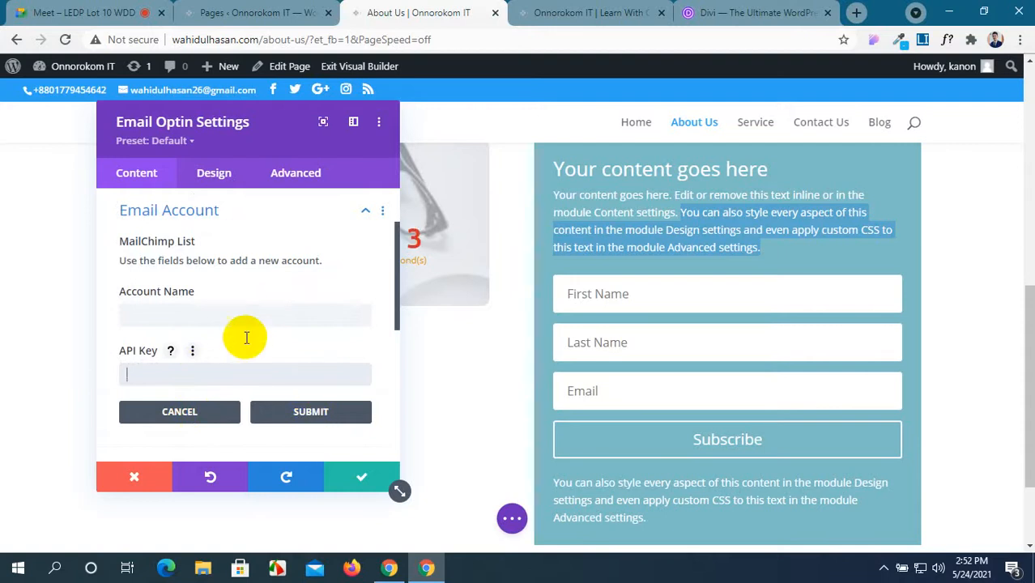
{"action": "left_click", "coordinate": [166, 412]}
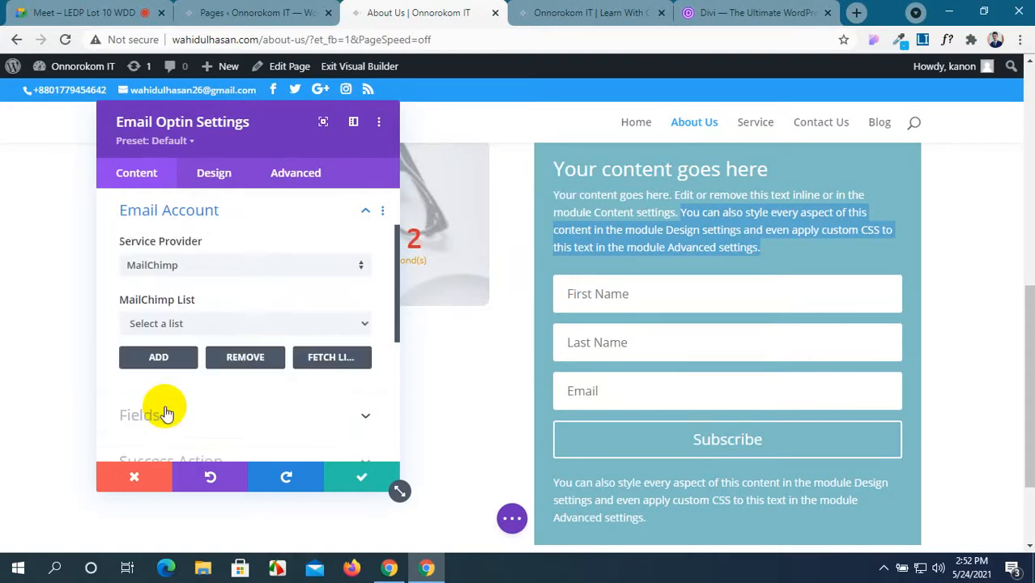
Step: Remove the undefined MailChimp account from the Email Account settings
{"action": "scroll", "coordinate": [166, 414], "scroll_direction": "down", "scroll_amount": 1}
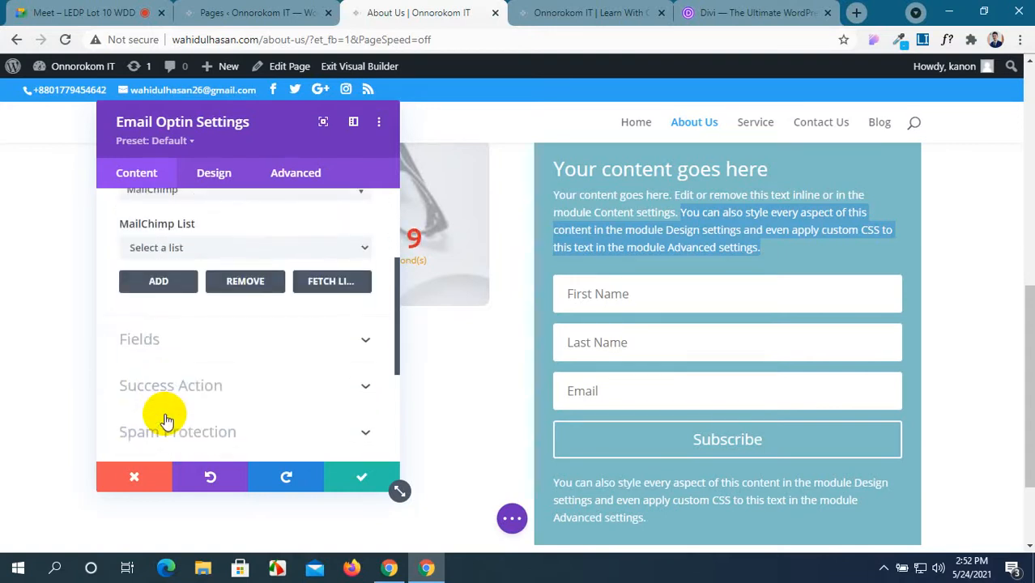
{"action": "left_click", "coordinate": [238, 283]}
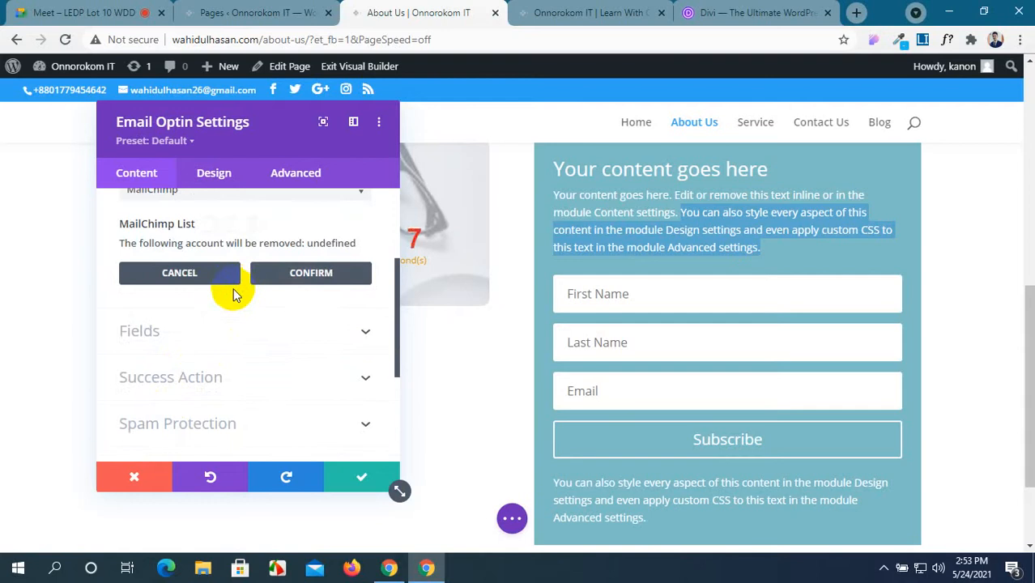
{"action": "left_click", "coordinate": [281, 273]}
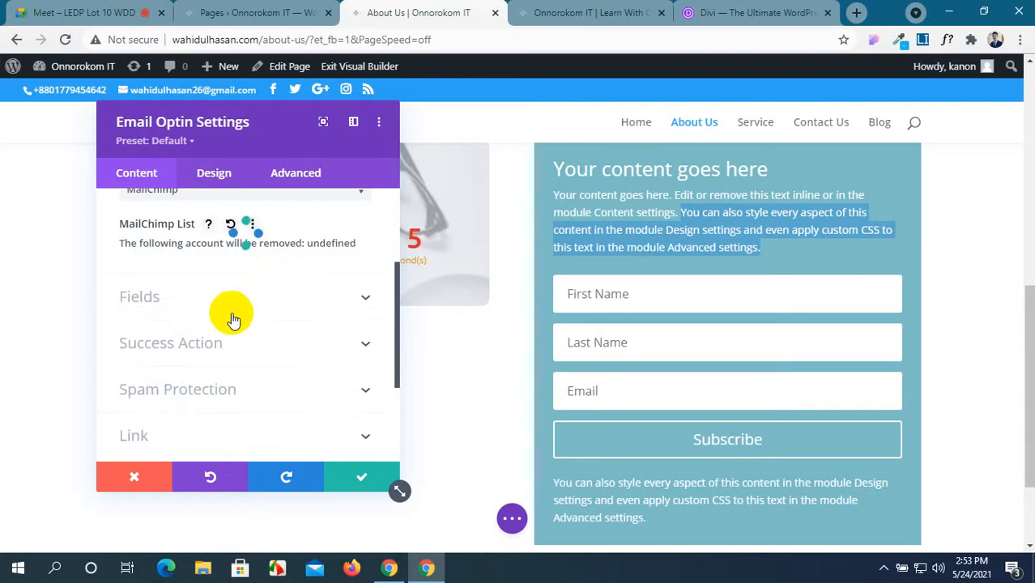
{"action": "scroll", "coordinate": [230, 319], "scroll_direction": "up", "scroll_amount": 1}
{"action": "scroll", "coordinate": [229, 322], "scroll_direction": "down", "scroll_amount": 2}
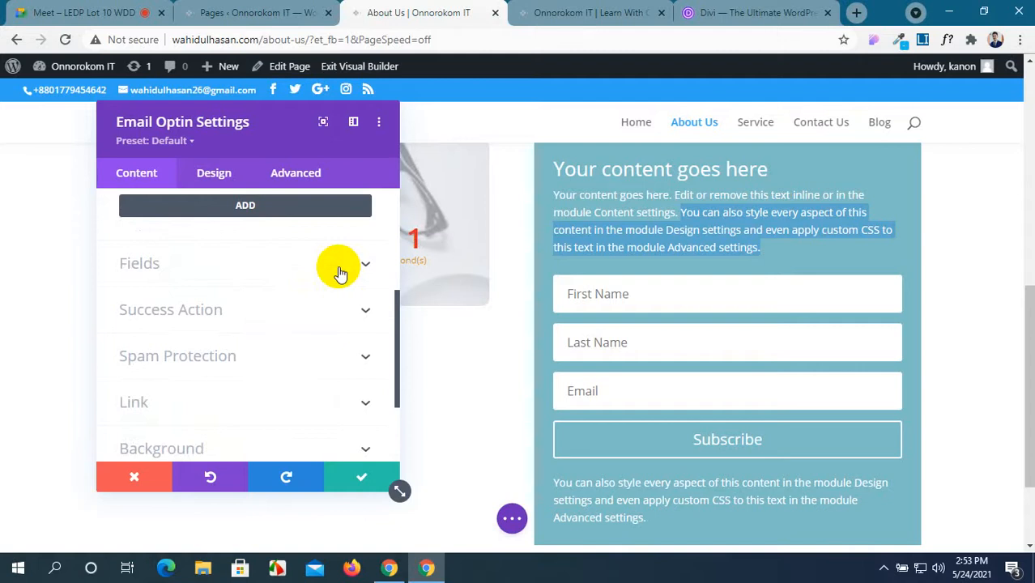
Step: Try the Single Name, First Name and Last Name options in the Fields settings, switching each back to its original state
{"action": "left_click", "coordinate": [338, 267]}
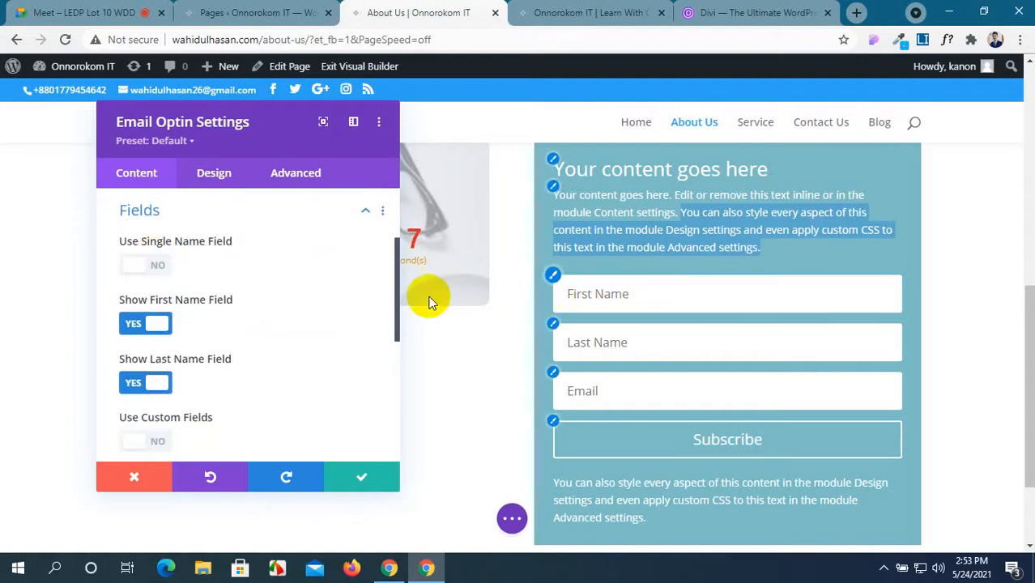
{"action": "left_click", "coordinate": [139, 267]}
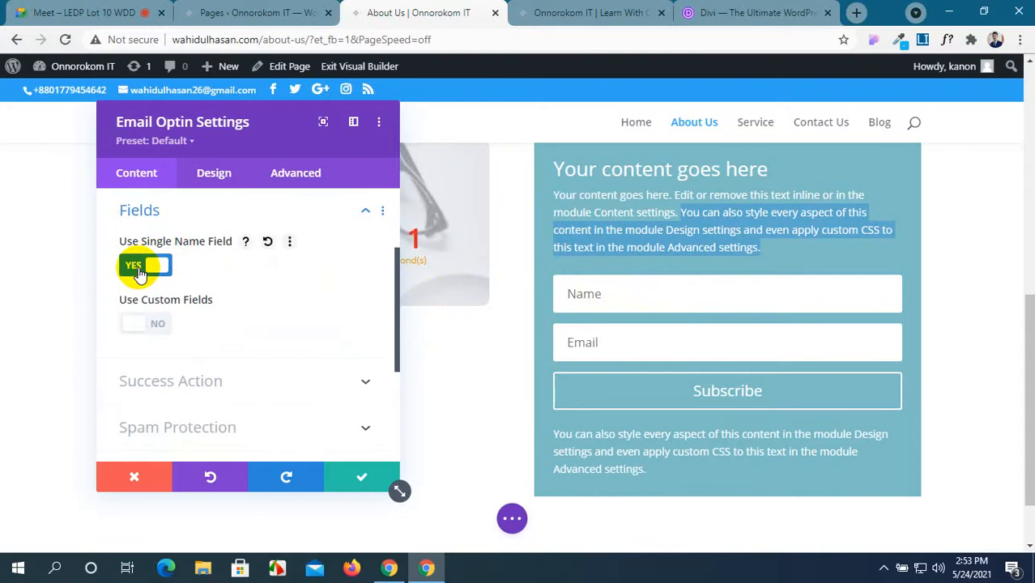
{"action": "left_click", "coordinate": [139, 269]}
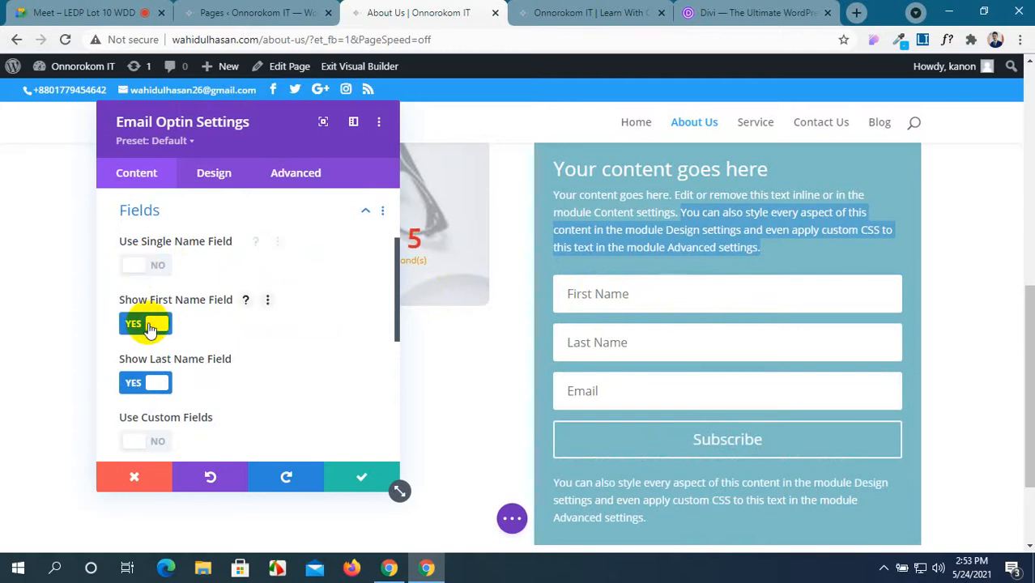
{"action": "left_click", "coordinate": [149, 325]}
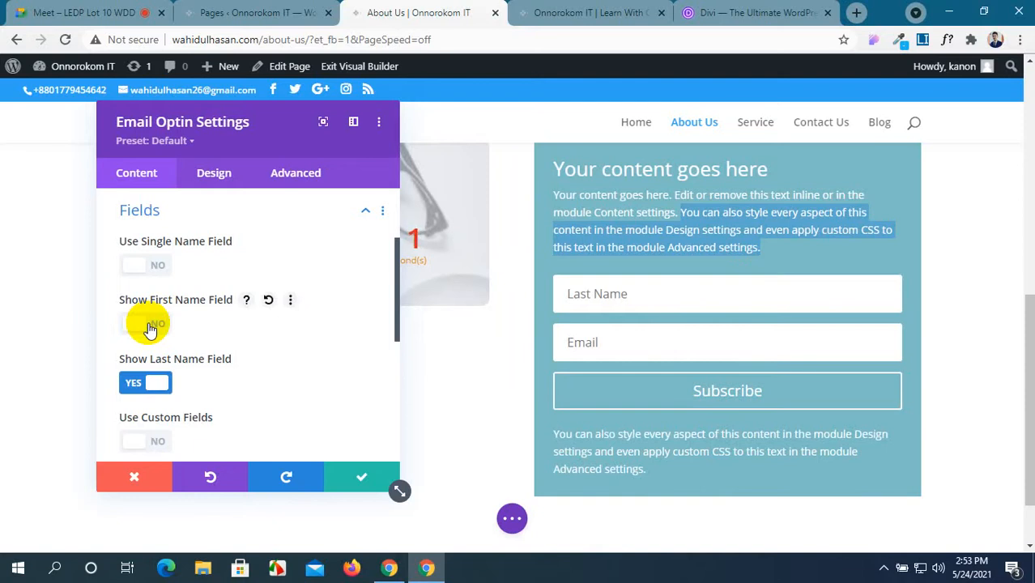
{"action": "left_click", "coordinate": [148, 324]}
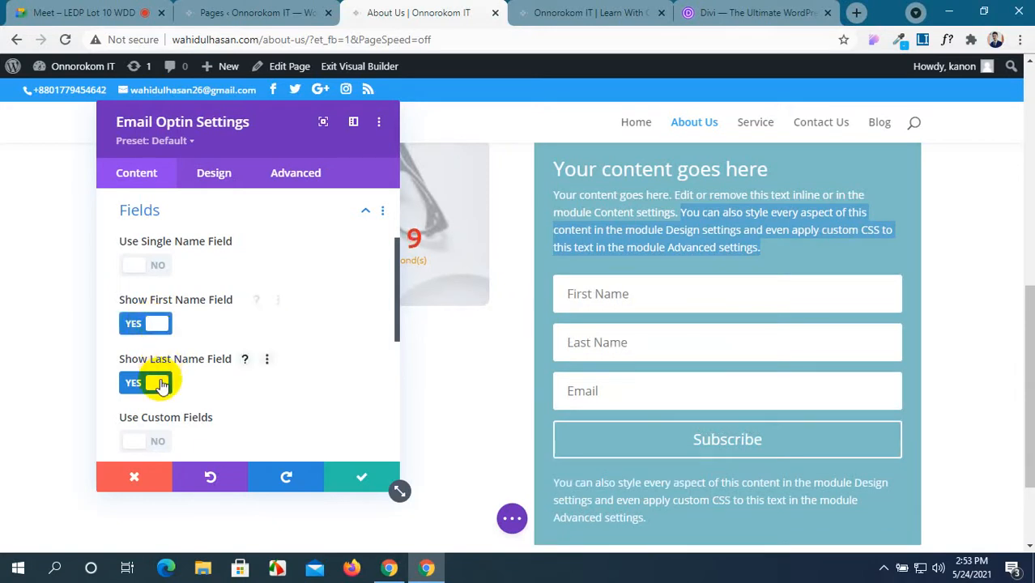
{"action": "left_click", "coordinate": [162, 385]}
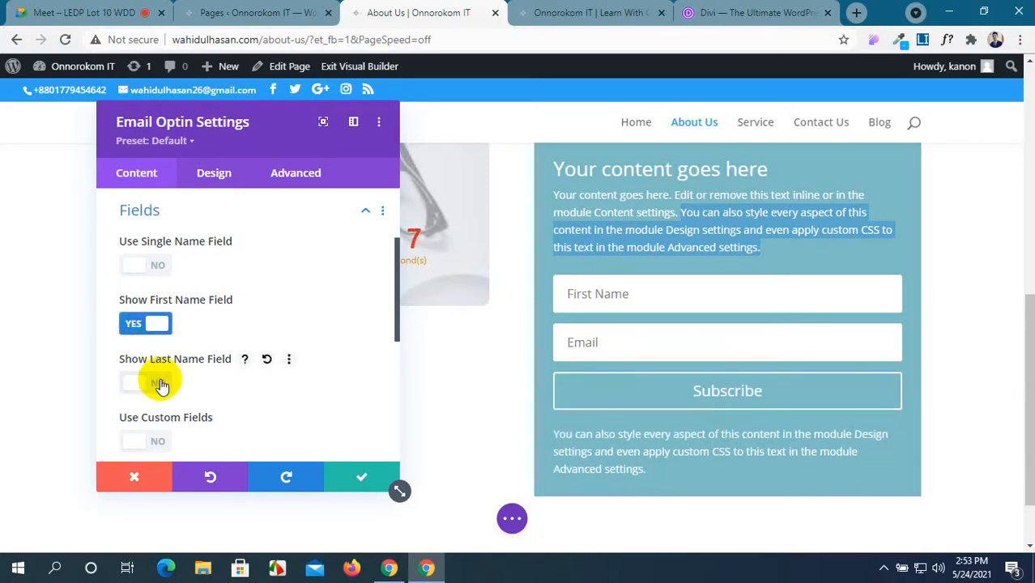
{"action": "left_click", "coordinate": [159, 384]}
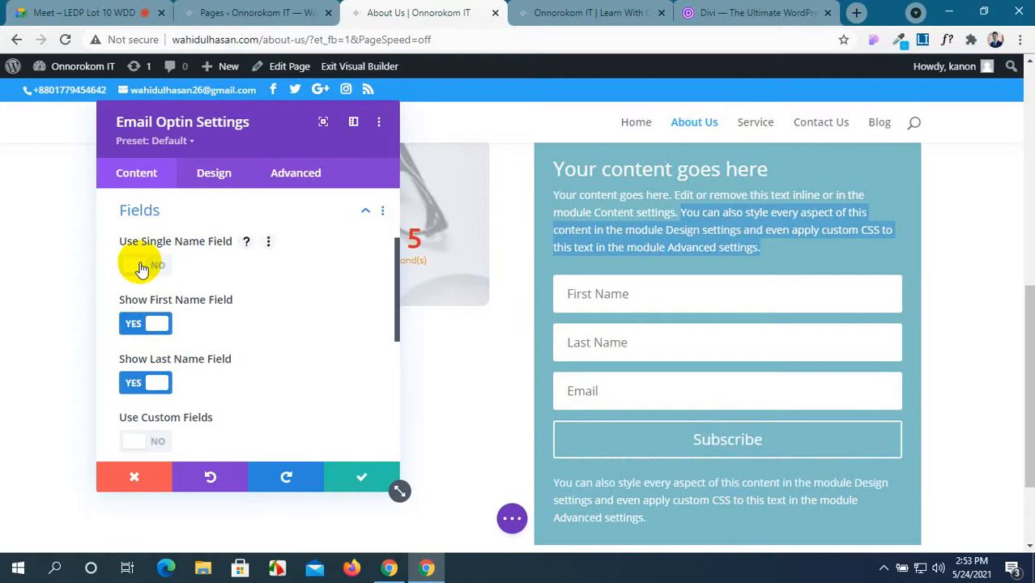
Step: Turn on Use Custom Fields for the optin form and read the note about defining them
{"action": "scroll", "coordinate": [212, 347], "scroll_direction": "down", "scroll_amount": 1}
{"action": "left_click", "coordinate": [160, 367]}
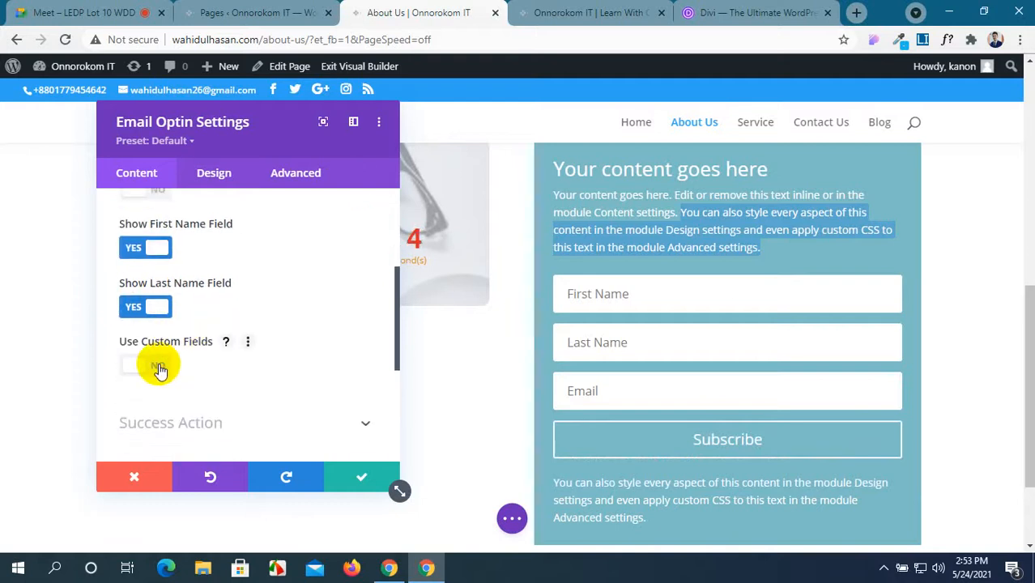
{"action": "scroll", "coordinate": [300, 365], "scroll_direction": "down", "scroll_amount": 2}
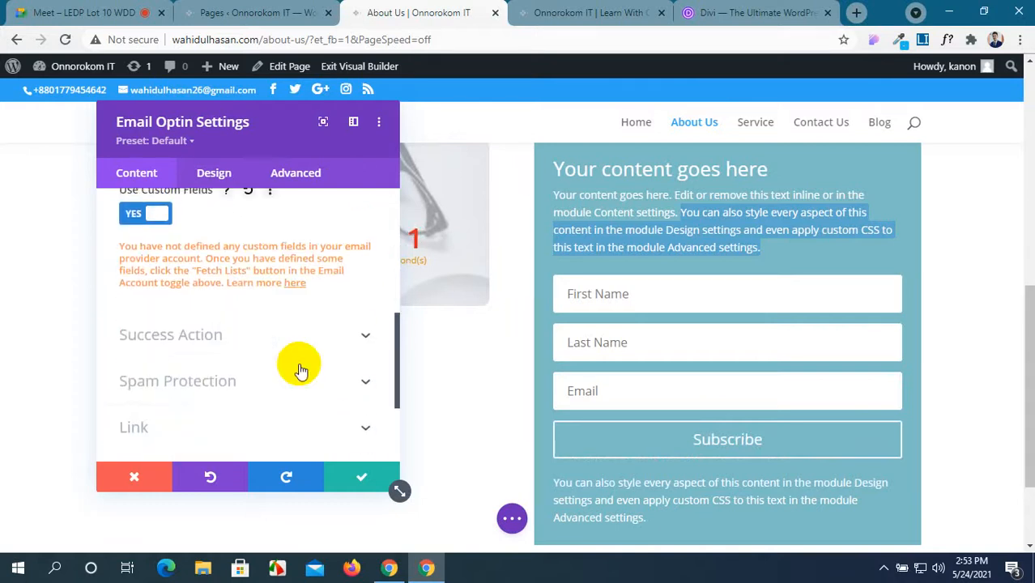
{"action": "scroll", "coordinate": [299, 365], "scroll_direction": "up", "scroll_amount": 1}
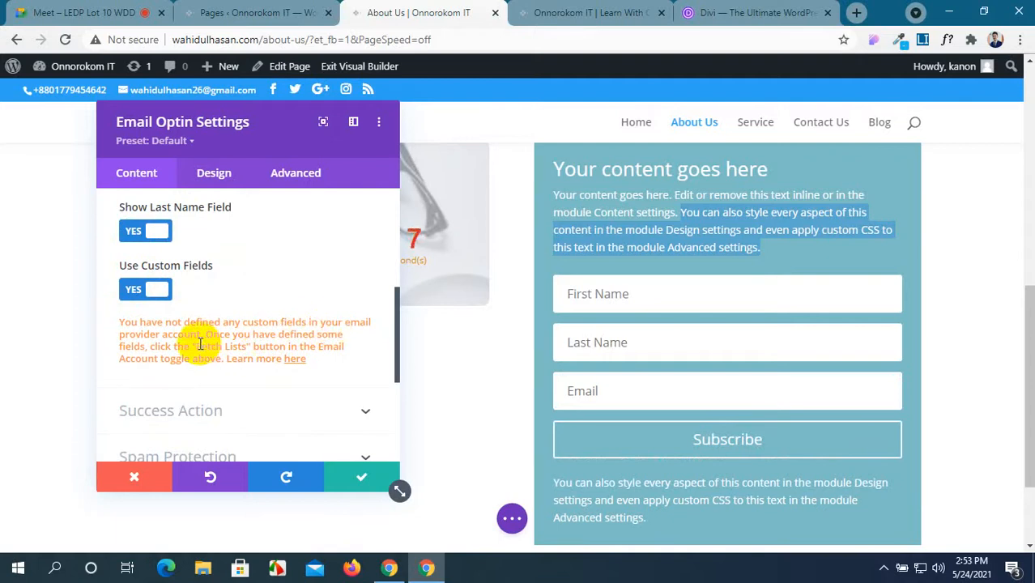
{"action": "scroll", "coordinate": [200, 344], "scroll_direction": "up", "scroll_amount": 5}
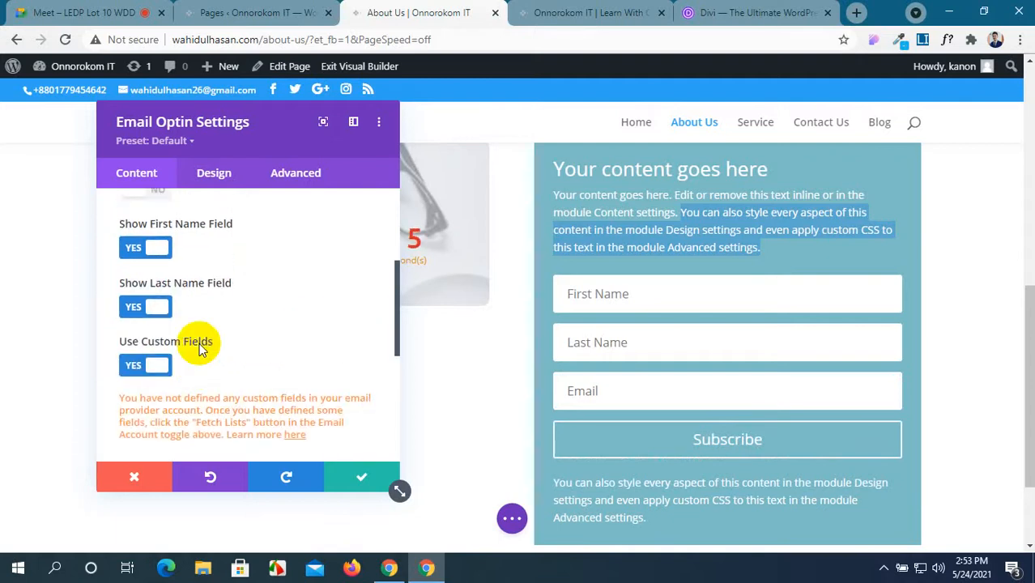
Step: Switch the optin form to a single name field and turn custom fields off
{"action": "left_click", "coordinate": [145, 341]}
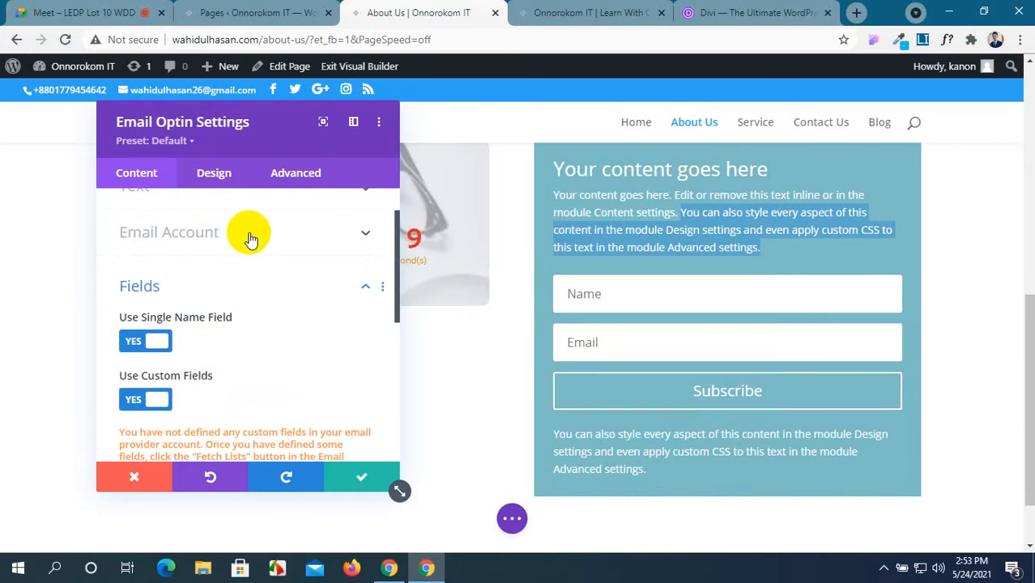
{"action": "scroll", "coordinate": [227, 334], "scroll_direction": "down", "scroll_amount": 1}
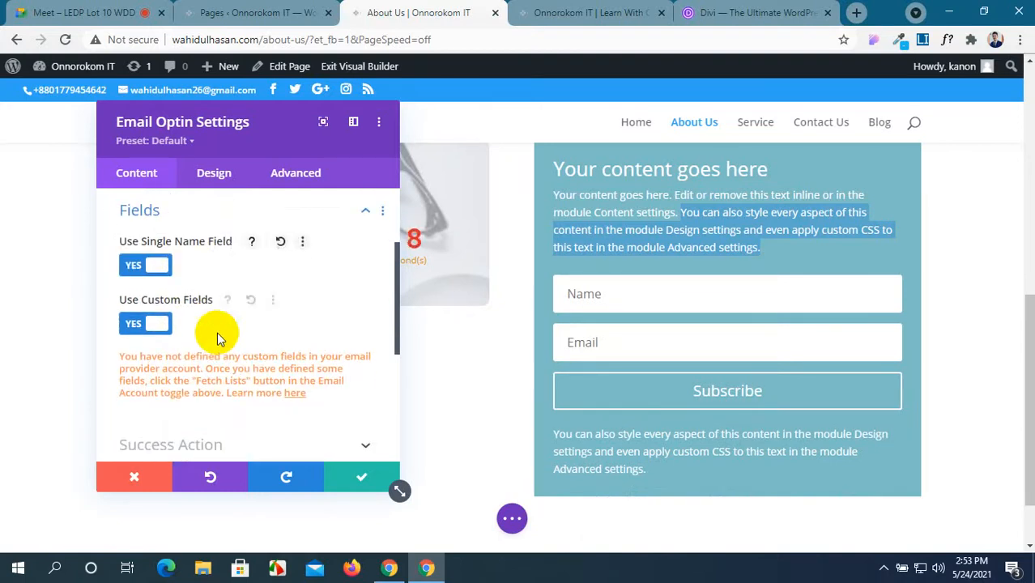
{"action": "left_click", "coordinate": [156, 323]}
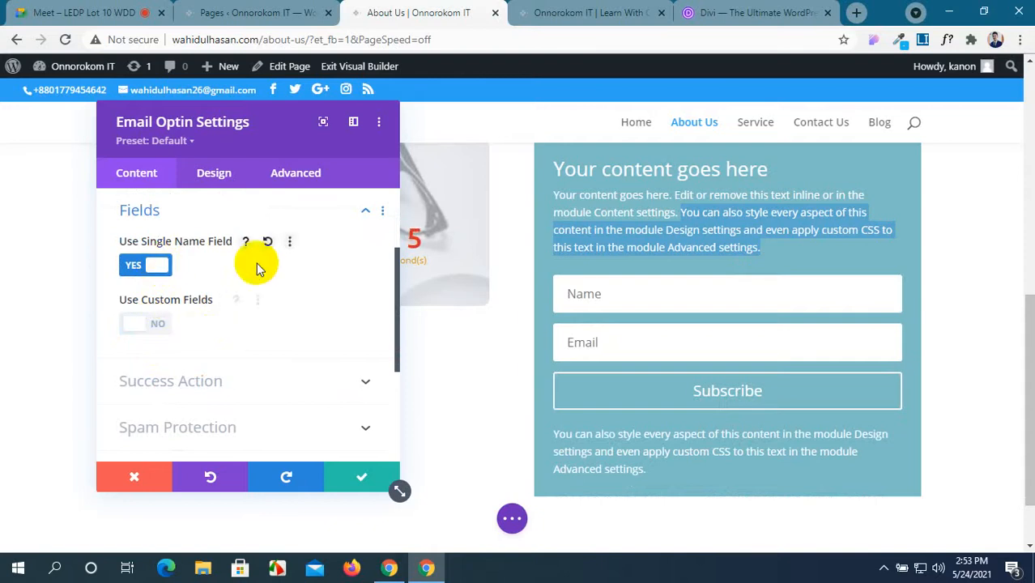
Step: Set the Success Action to redirect to a custom URL
{"action": "scroll", "coordinate": [201, 293], "scroll_direction": "down", "scroll_amount": 1}
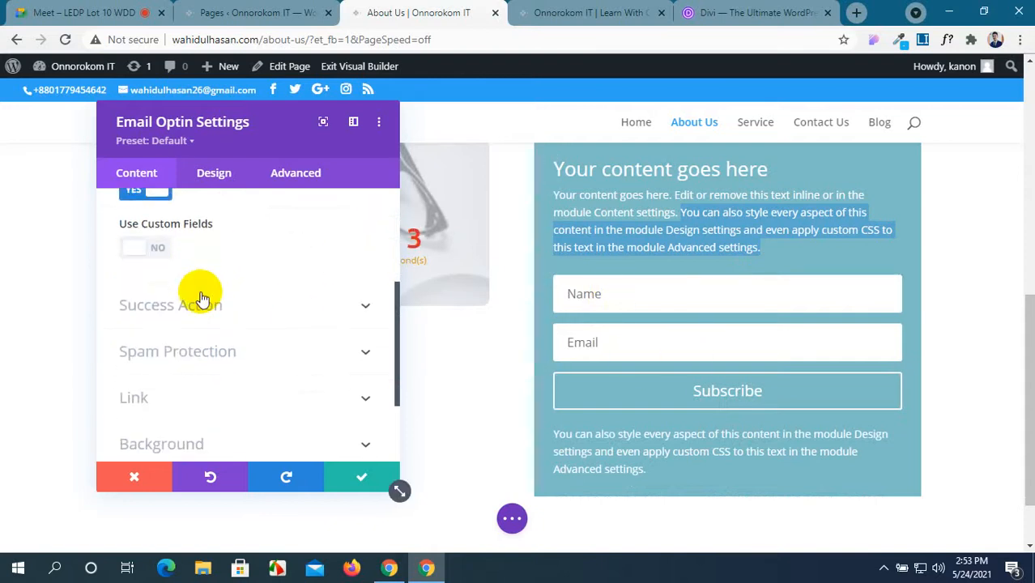
{"action": "left_click", "coordinate": [309, 305]}
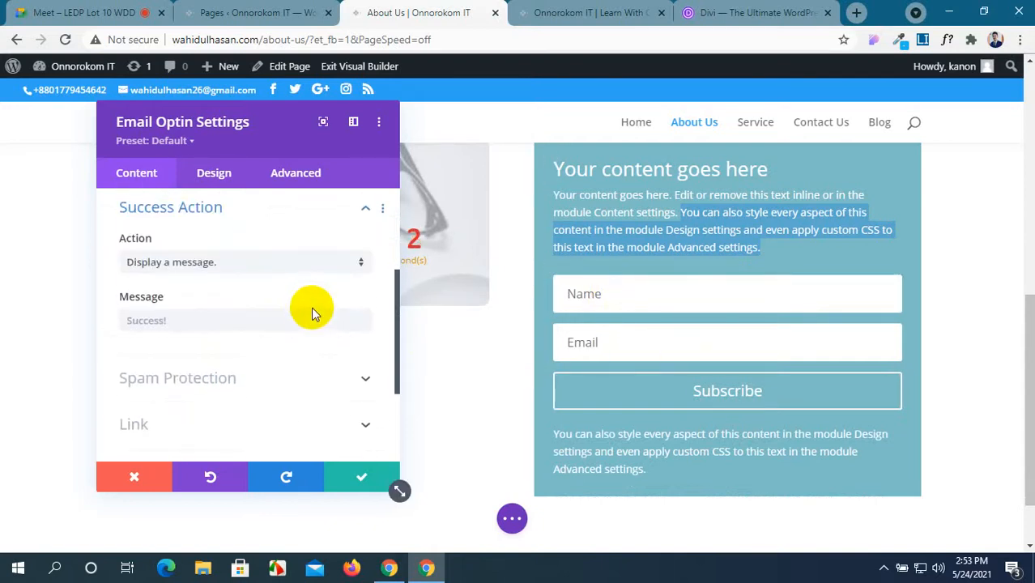
{"action": "left_click", "coordinate": [301, 268]}
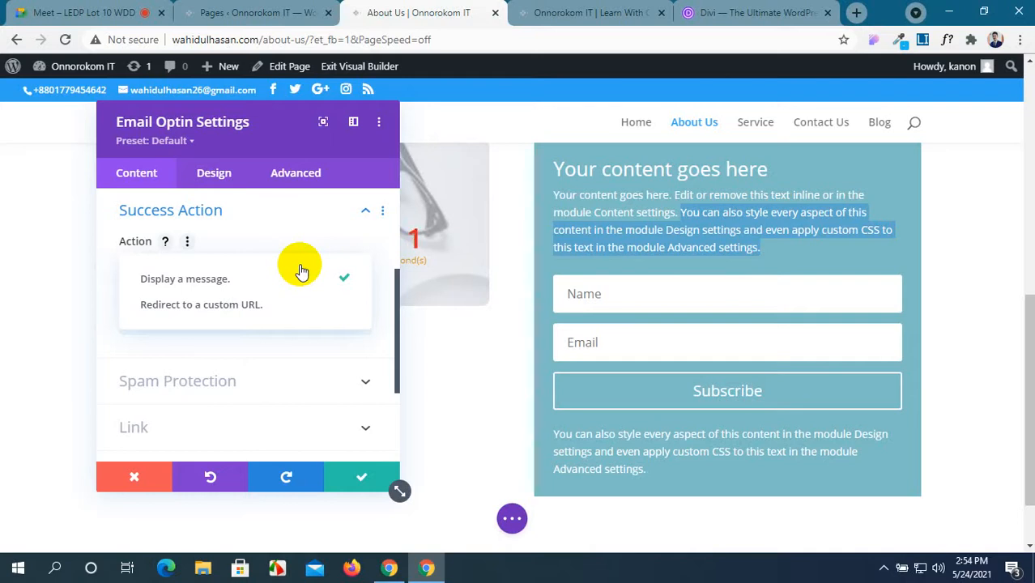
{"action": "left_click", "coordinate": [298, 311]}
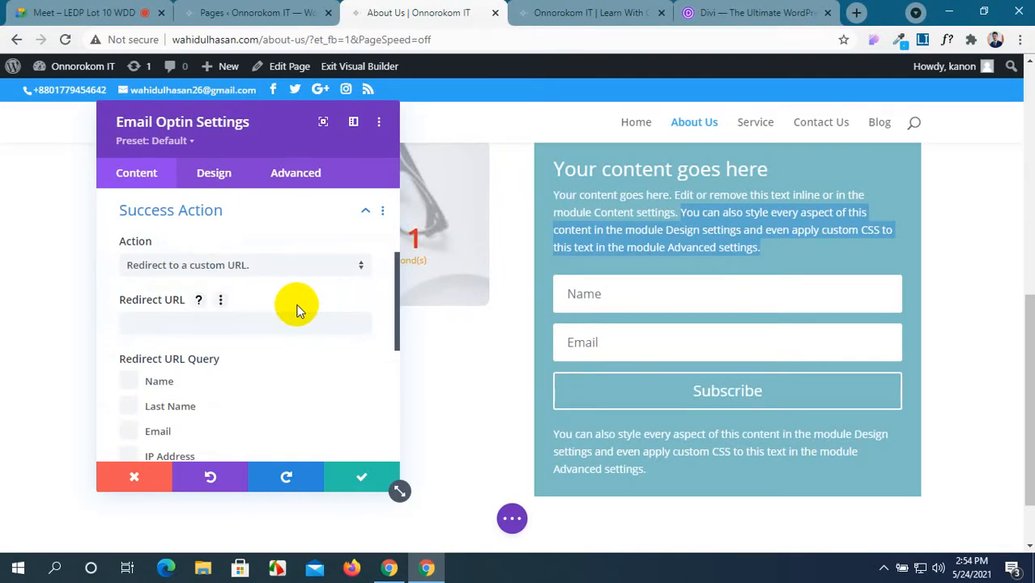
Step: Switch to the Google Meet chat, view the shared SaaS Company Landing Page demo, close it, and return to the About Us editor
{"action": "left_click", "coordinate": [46, 8]}
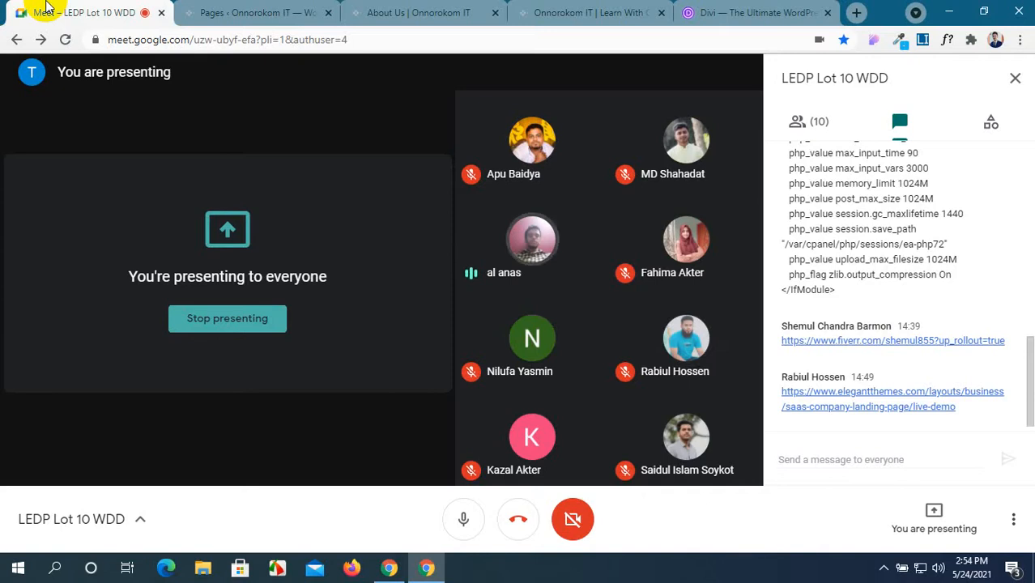
{"action": "left_click", "coordinate": [332, 85]}
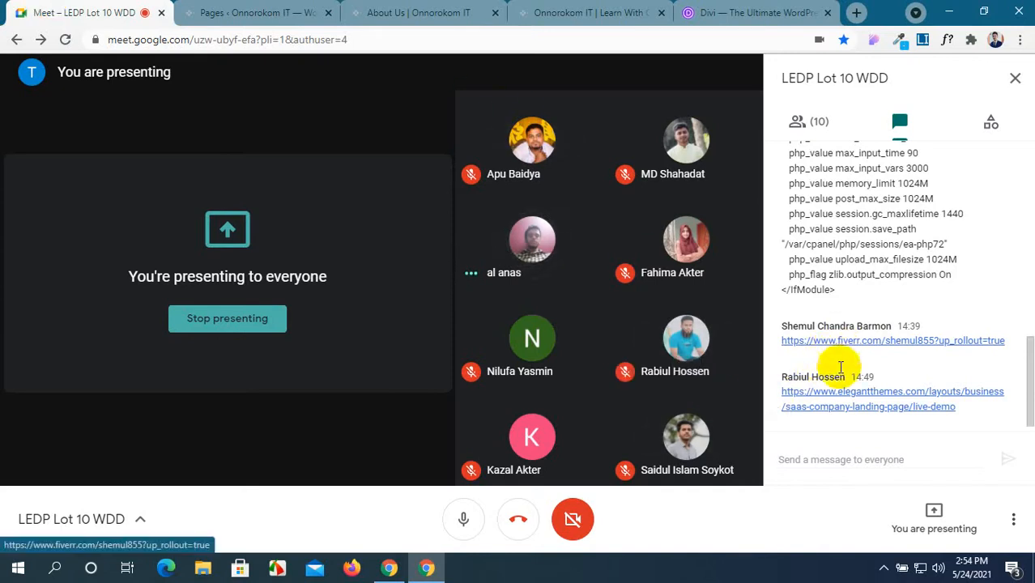
{"action": "left_click", "coordinate": [853, 397]}
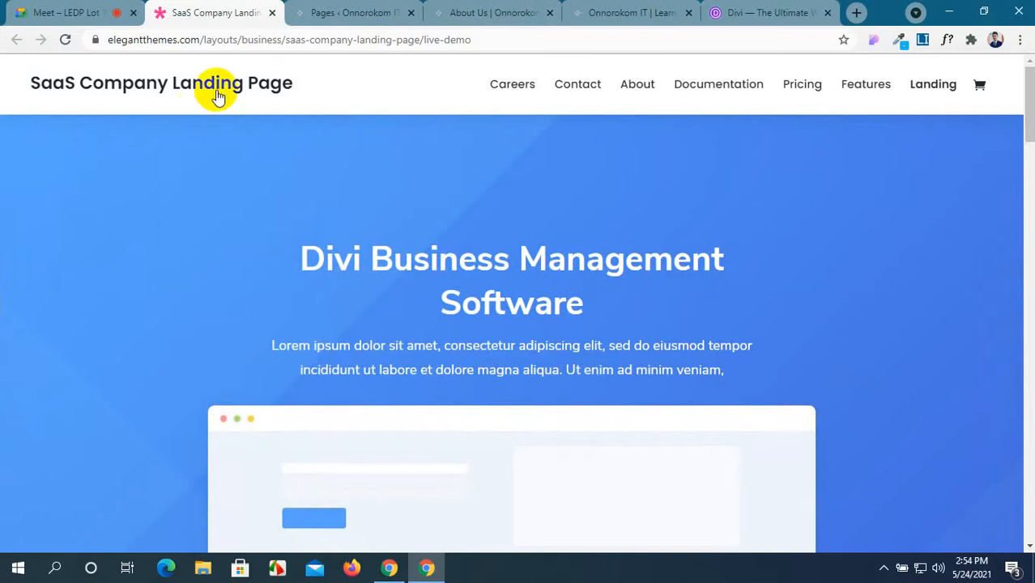
{"action": "left_click", "coordinate": [271, 14]}
{"action": "mouse_move", "coordinate": [581, 346]}
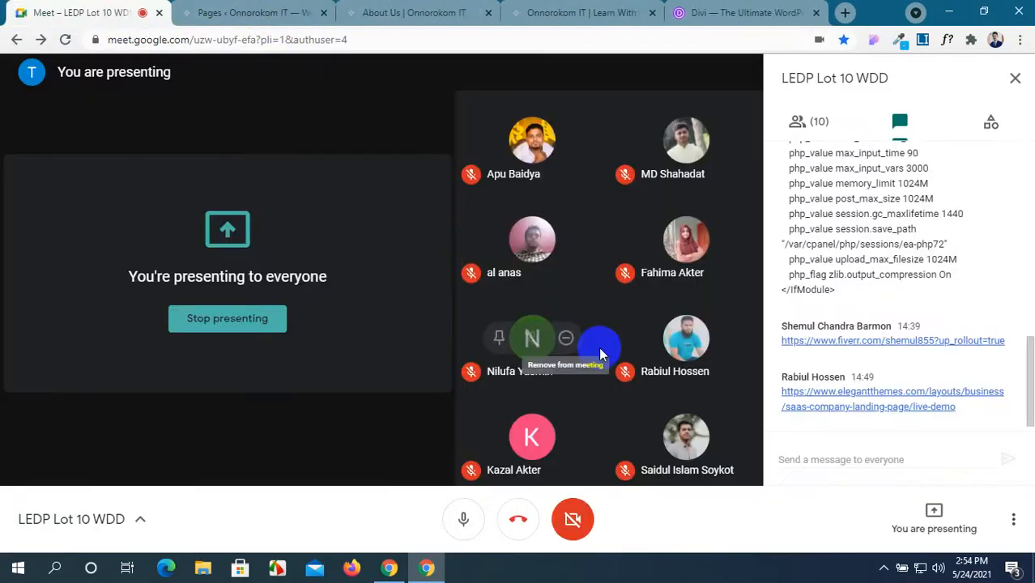
{"action": "left_click", "coordinate": [567, 12]}
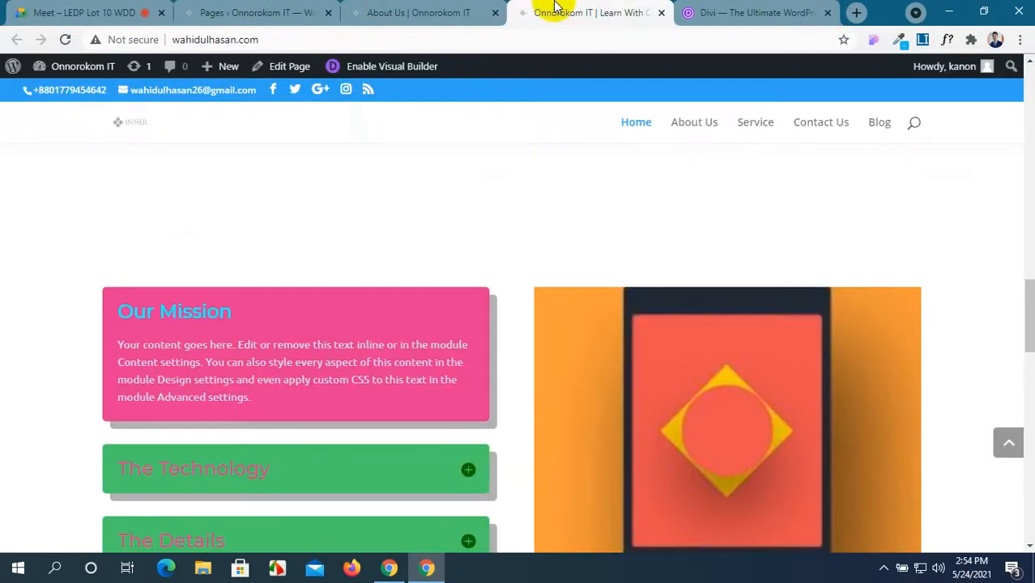
{"action": "left_click", "coordinate": [438, 12]}
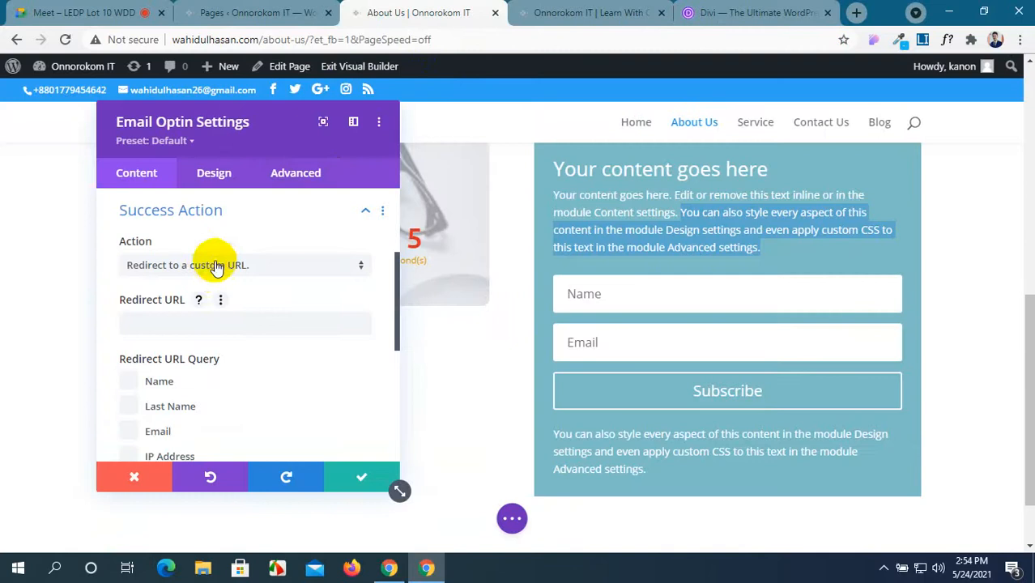
Step: Review the Redirect URL options and include Email in the Redirect URL Query
{"action": "left_click", "coordinate": [204, 320]}
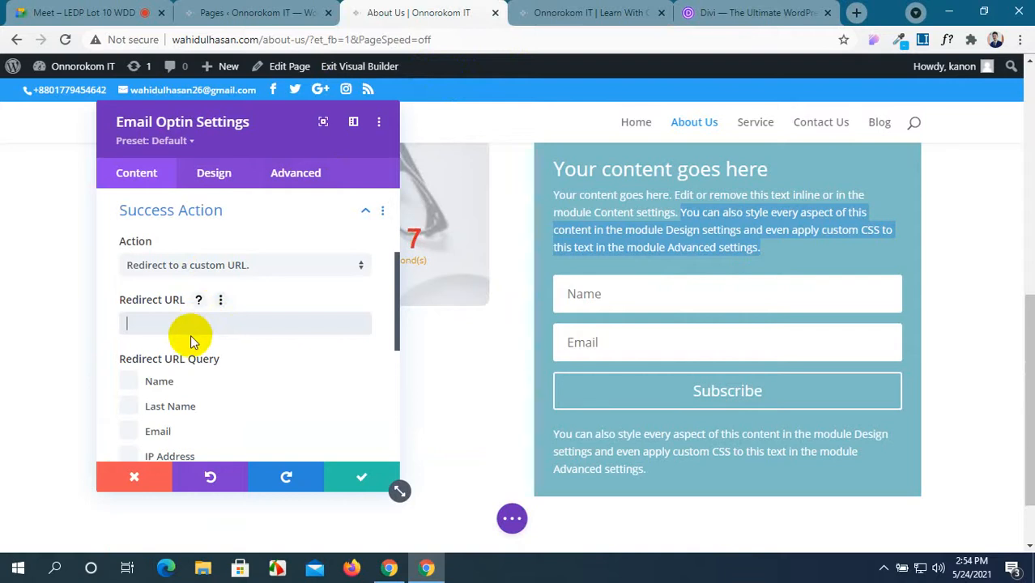
{"action": "scroll", "coordinate": [191, 338], "scroll_direction": "down", "scroll_amount": 1}
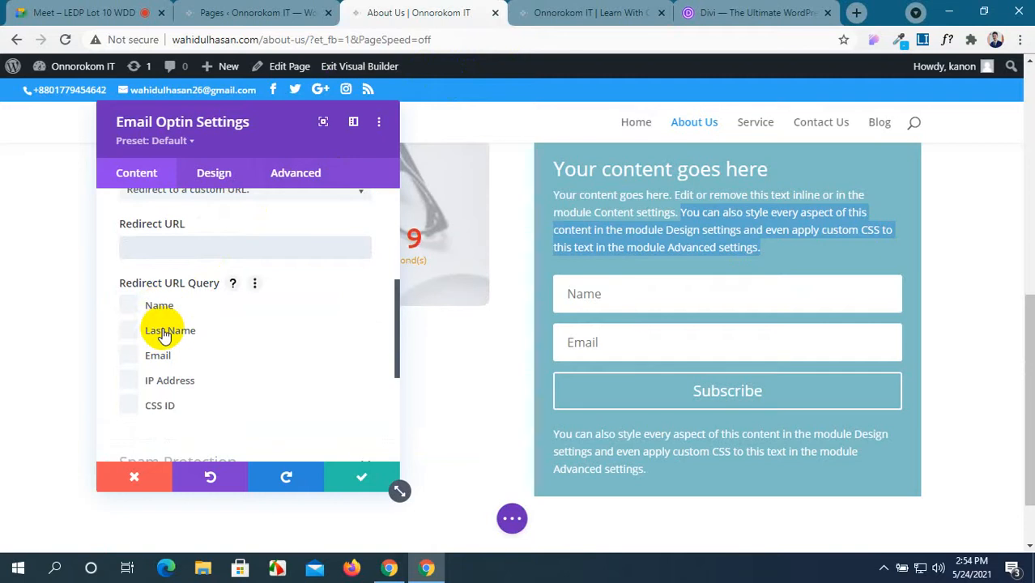
{"action": "left_click", "coordinate": [127, 357]}
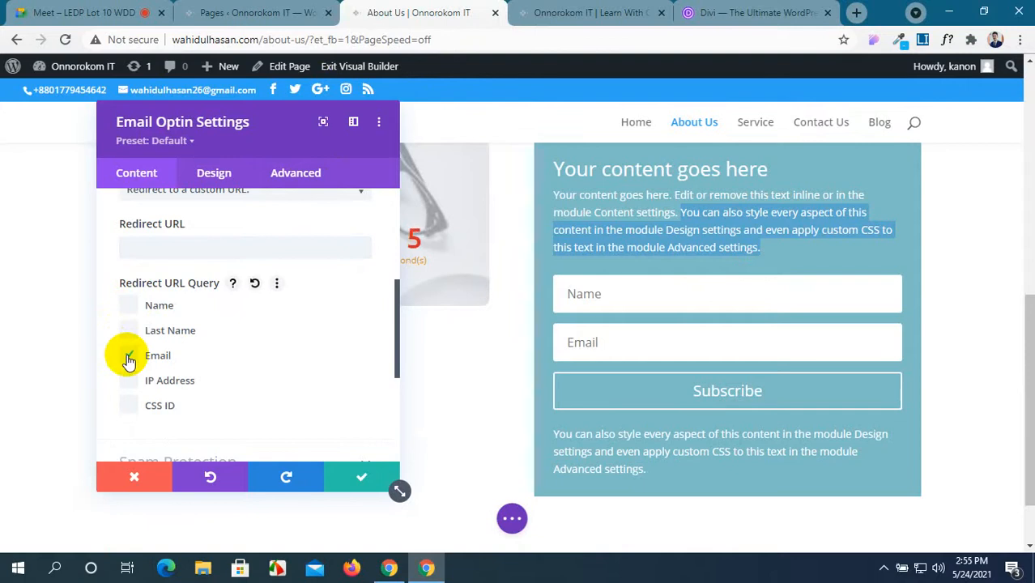
{"action": "scroll", "coordinate": [127, 360], "scroll_direction": "down", "scroll_amount": 4}
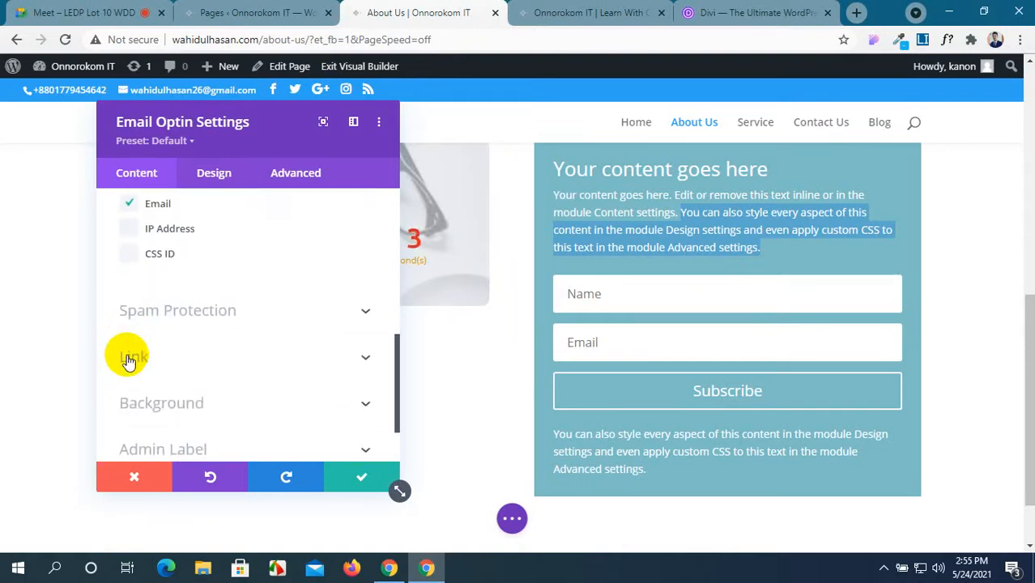
{"action": "scroll", "coordinate": [128, 361], "scroll_direction": "up", "scroll_amount": 5}
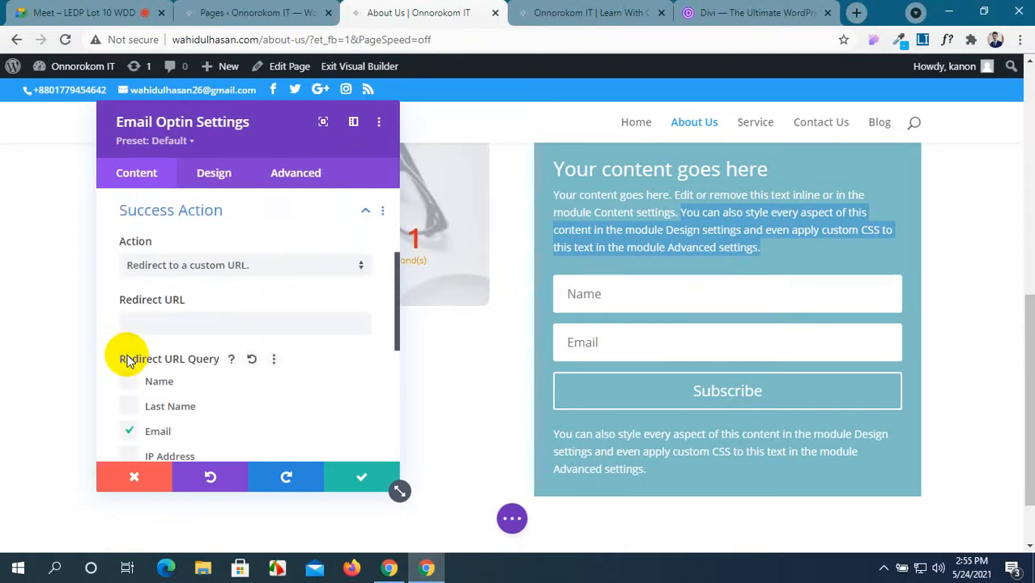
Step: Change the Success Action to display a message and enter "Success!" as the message text
{"action": "left_click", "coordinate": [332, 267]}
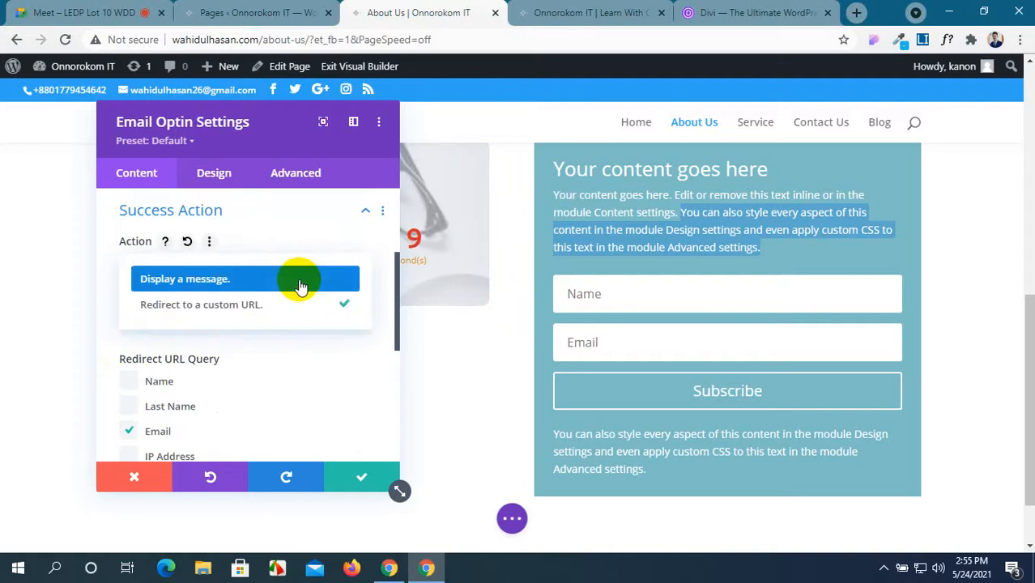
{"action": "left_click", "coordinate": [300, 281]}
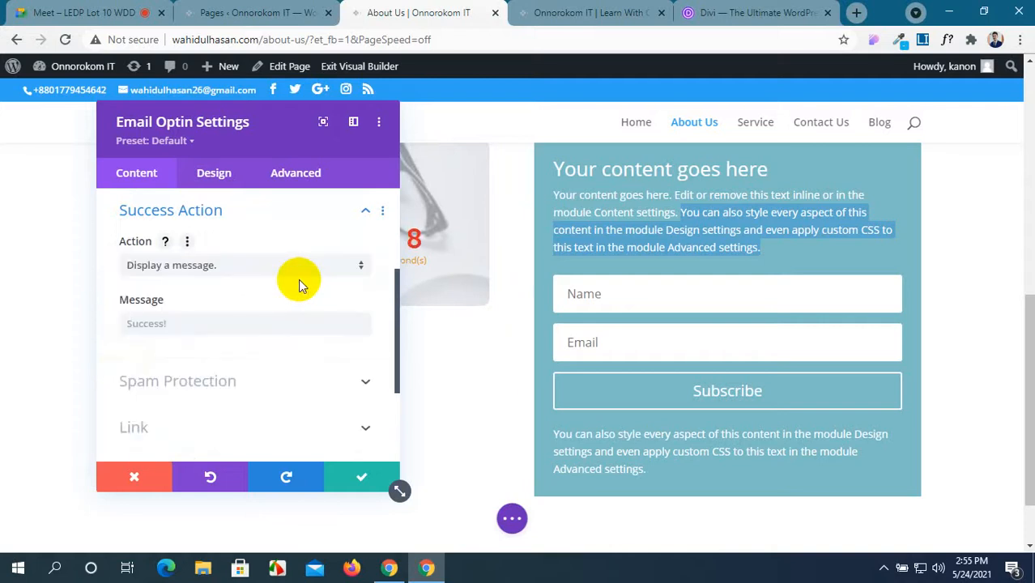
{"action": "left_click", "coordinate": [256, 324]}
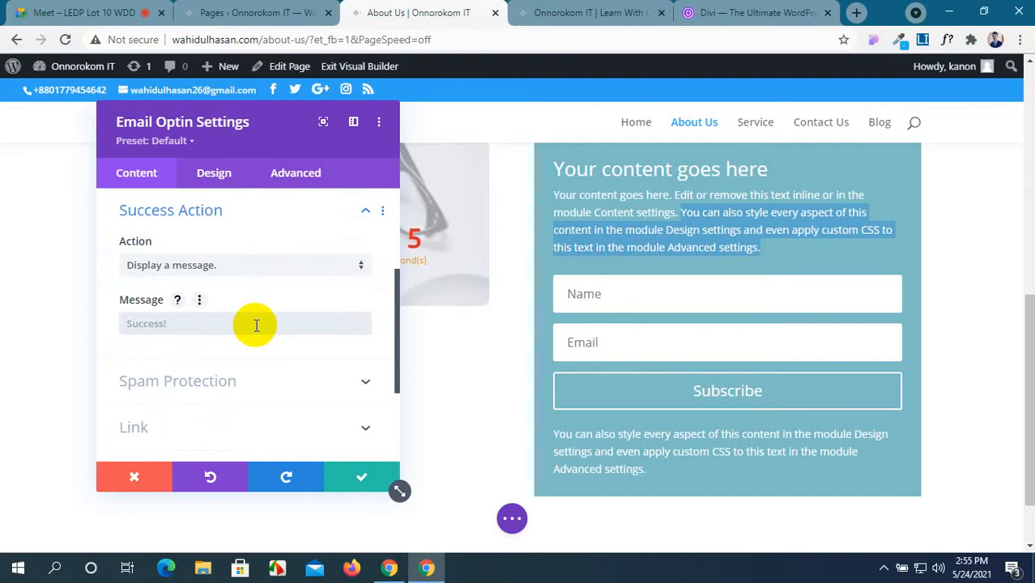
{"action": "type", "text": "ss!"}
Step: Turn on the use of a spam protection service for the Email Optin module
{"action": "scroll", "coordinate": [256, 324], "scroll_direction": "down", "scroll_amount": 1}
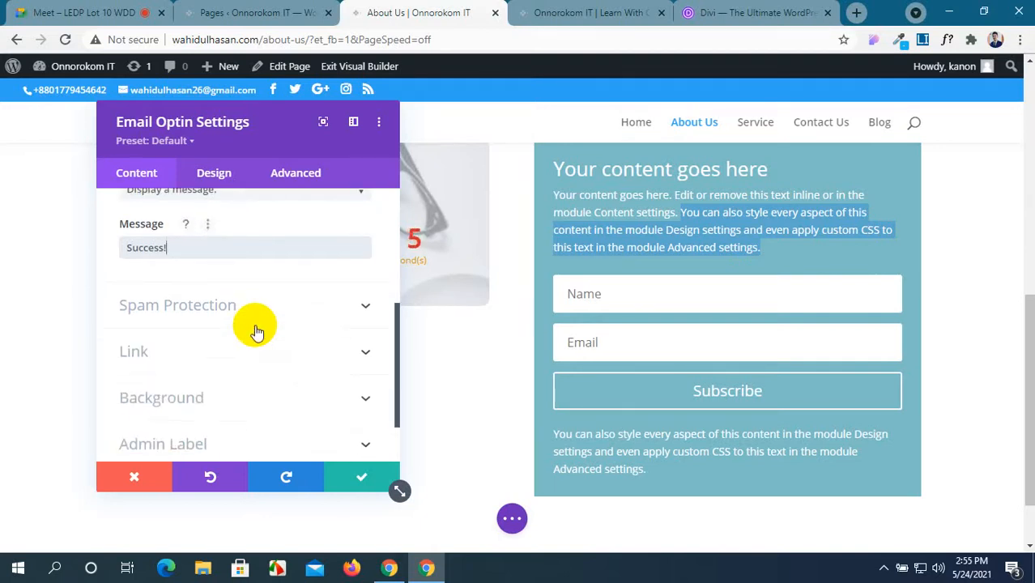
{"action": "left_click", "coordinate": [338, 308]}
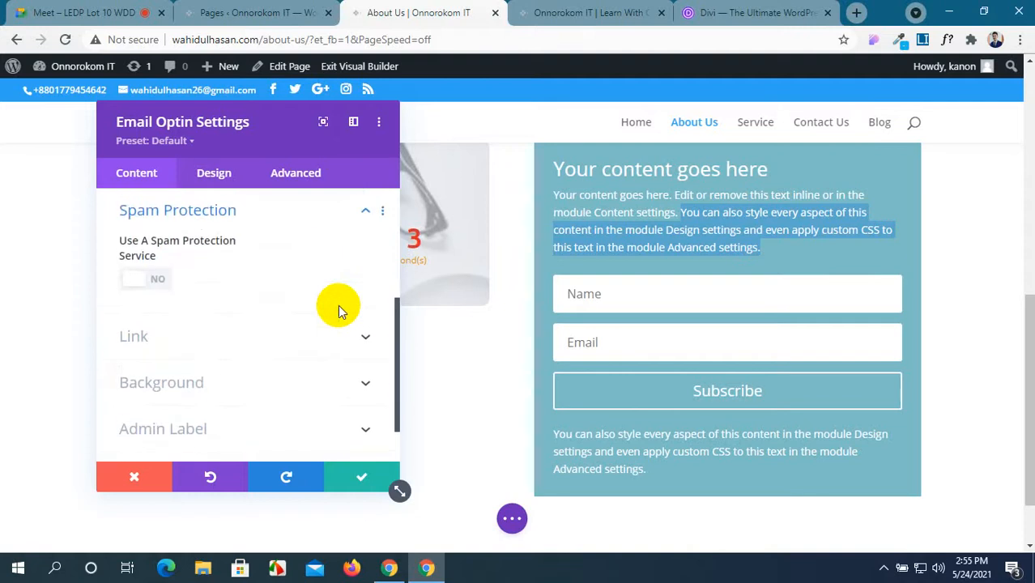
{"action": "left_click", "coordinate": [134, 280]}
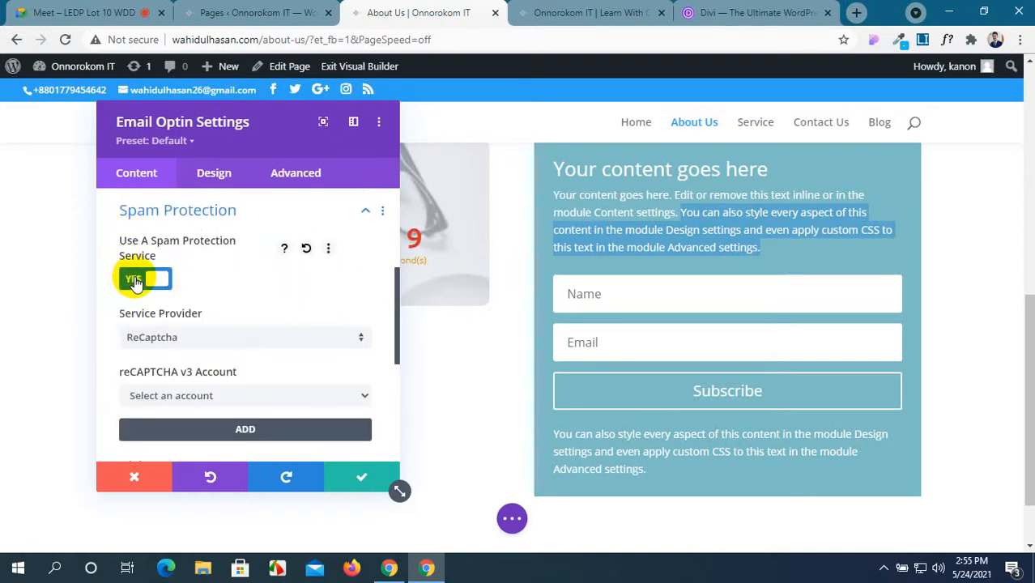
Step: Review the spam protection service provider choices and the reCAPTCHA v3 account choices, keeping ReCaptcha as the provider
{"action": "scroll", "coordinate": [134, 279], "scroll_direction": "down", "scroll_amount": 1}
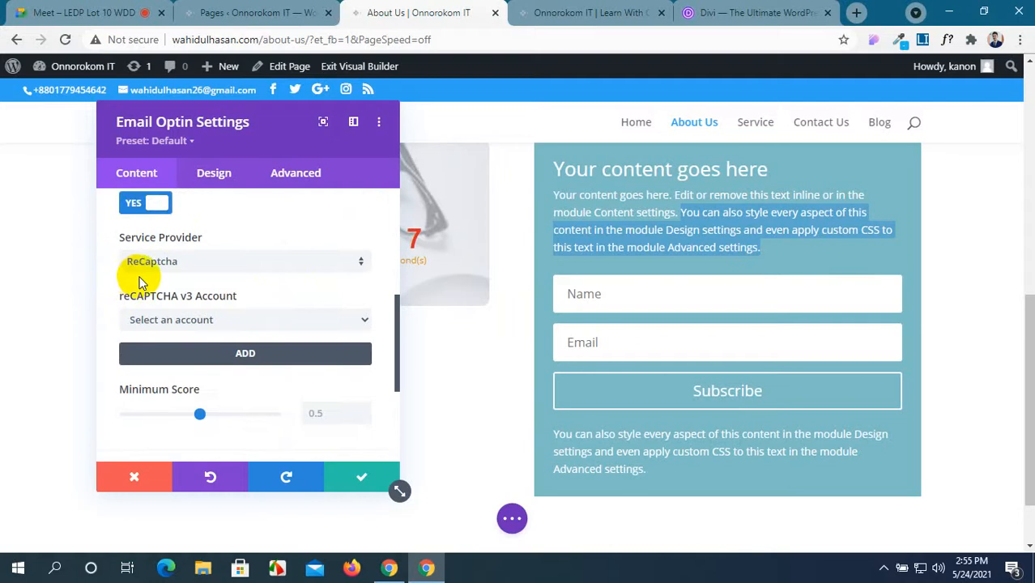
{"action": "left_click", "coordinate": [346, 268]}
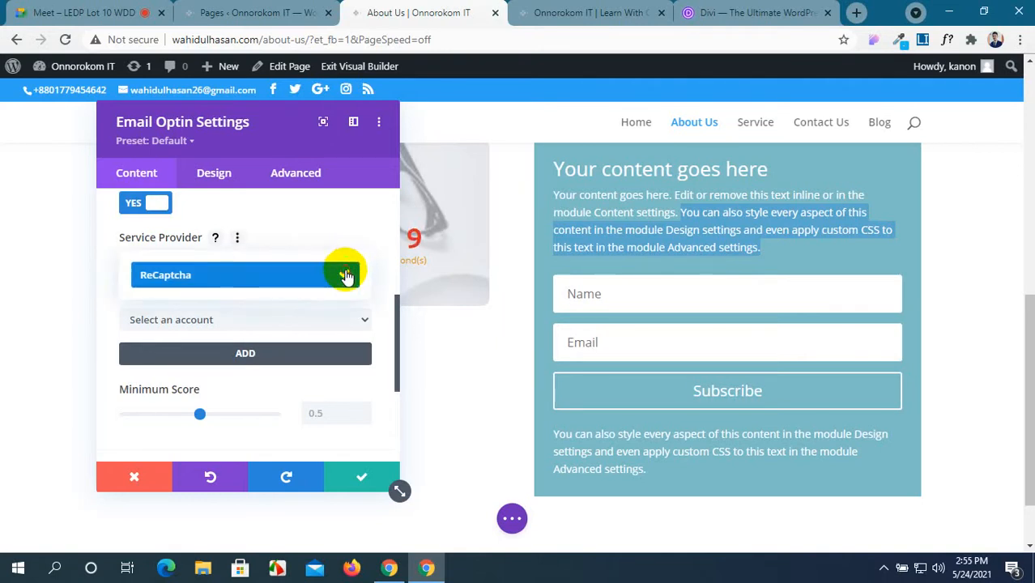
{"action": "left_click", "coordinate": [347, 273]}
{"action": "scroll", "coordinate": [346, 276], "scroll_direction": "down", "scroll_amount": 2}
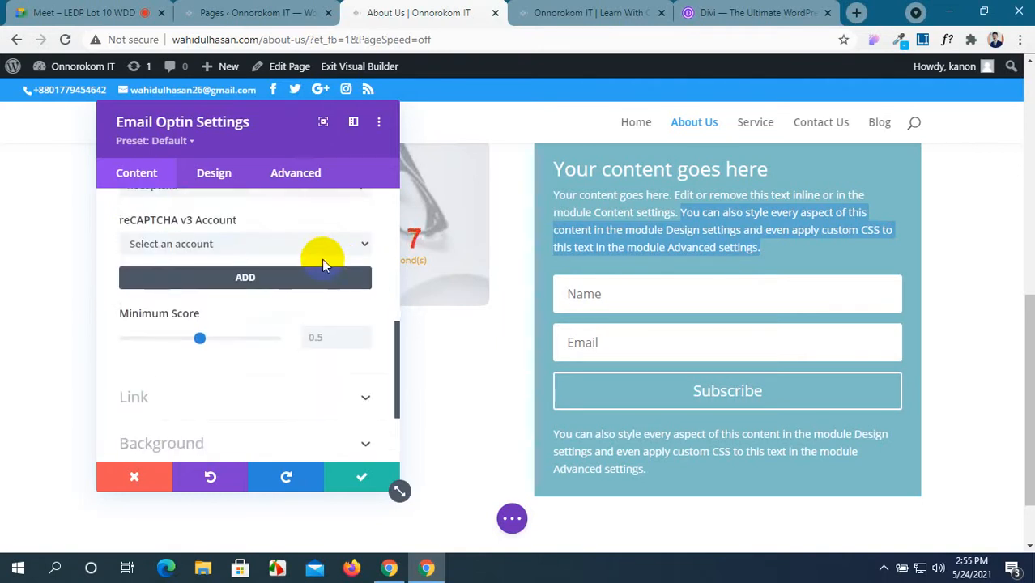
{"action": "left_click", "coordinate": [327, 246]}
{"action": "left_click", "coordinate": [305, 262]}
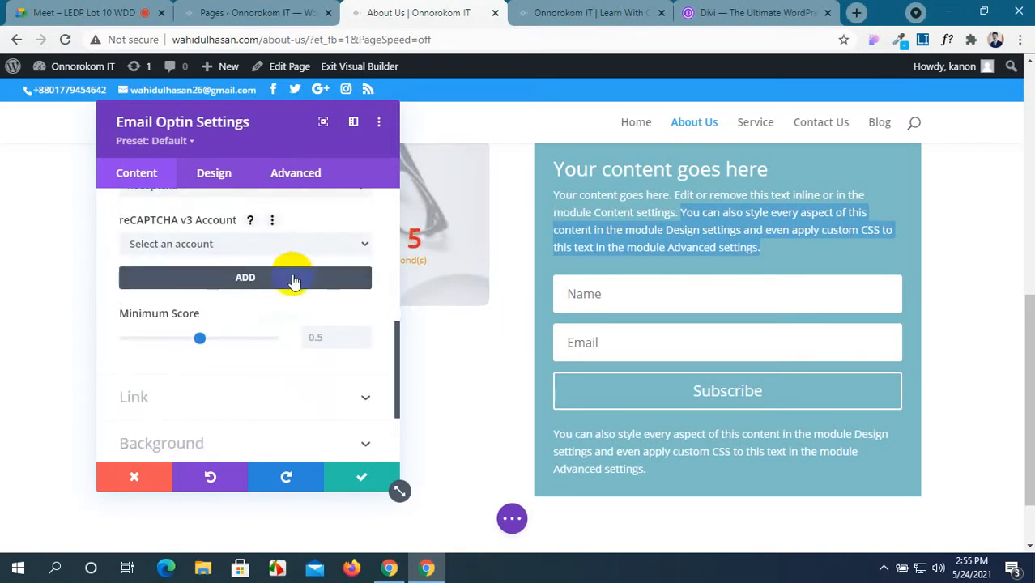
Step: Review the account name, site key and secret key fields for a new reCAPTCHA v3 account, without adding one
{"action": "left_click", "coordinate": [293, 278]}
{"action": "scroll", "coordinate": [291, 273], "scroll_direction": "down", "scroll_amount": 2}
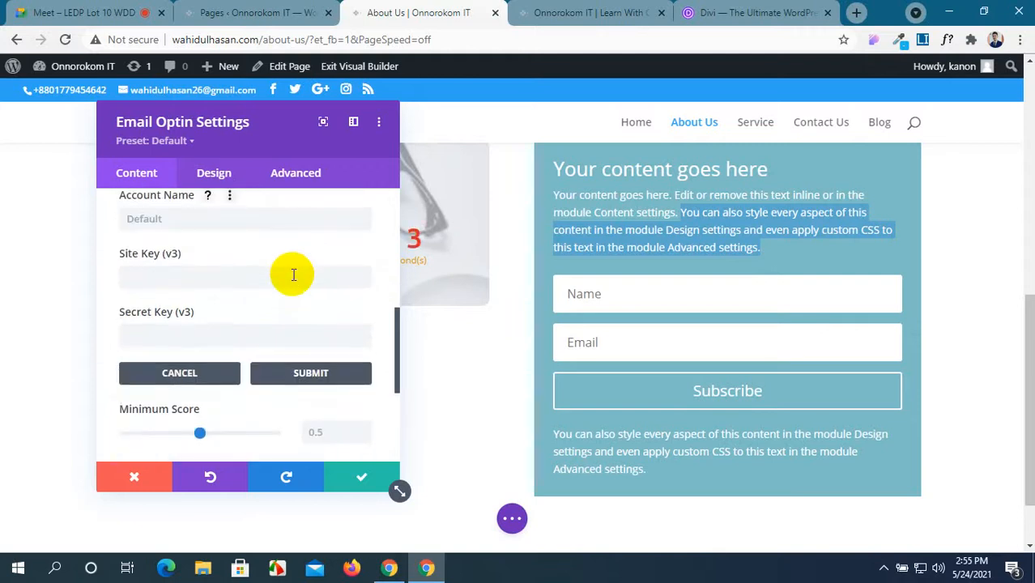
{"action": "scroll", "coordinate": [291, 273], "scroll_direction": "up", "scroll_amount": 2}
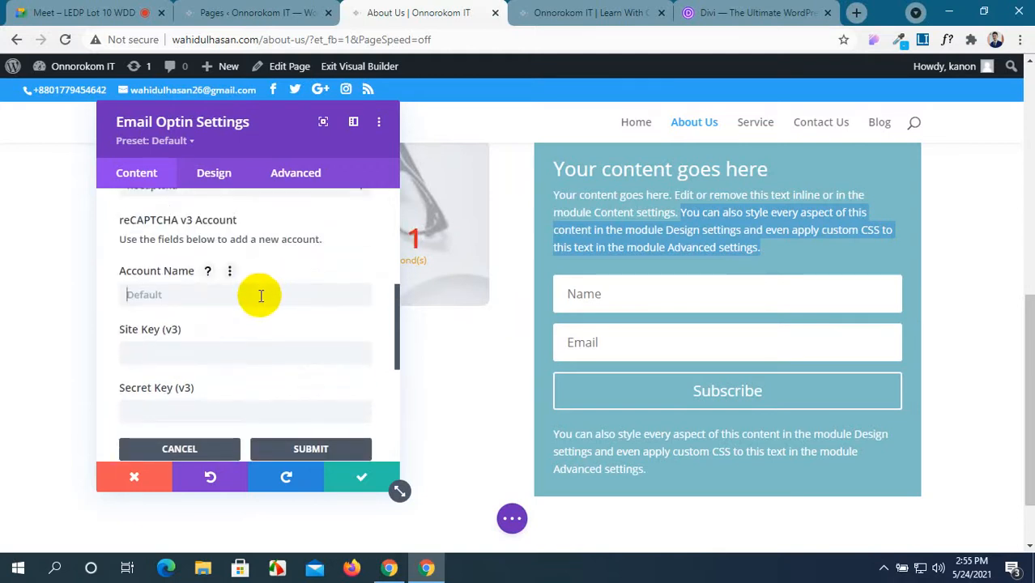
{"action": "left_click", "coordinate": [229, 357]}
{"action": "left_click", "coordinate": [229, 409]}
{"action": "scroll", "coordinate": [229, 406], "scroll_direction": "down", "scroll_amount": 2}
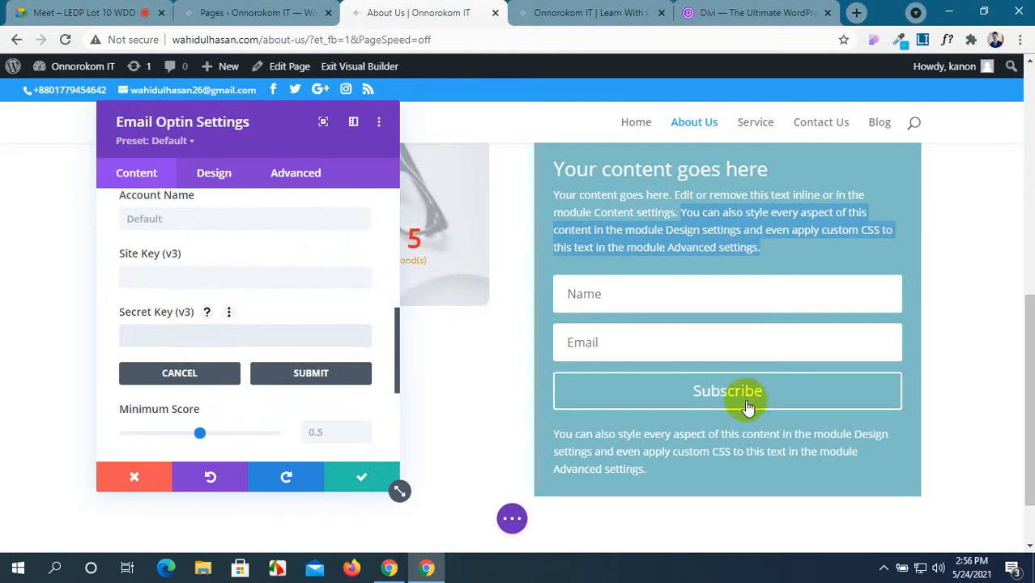
{"action": "left_click", "coordinate": [758, 447]}
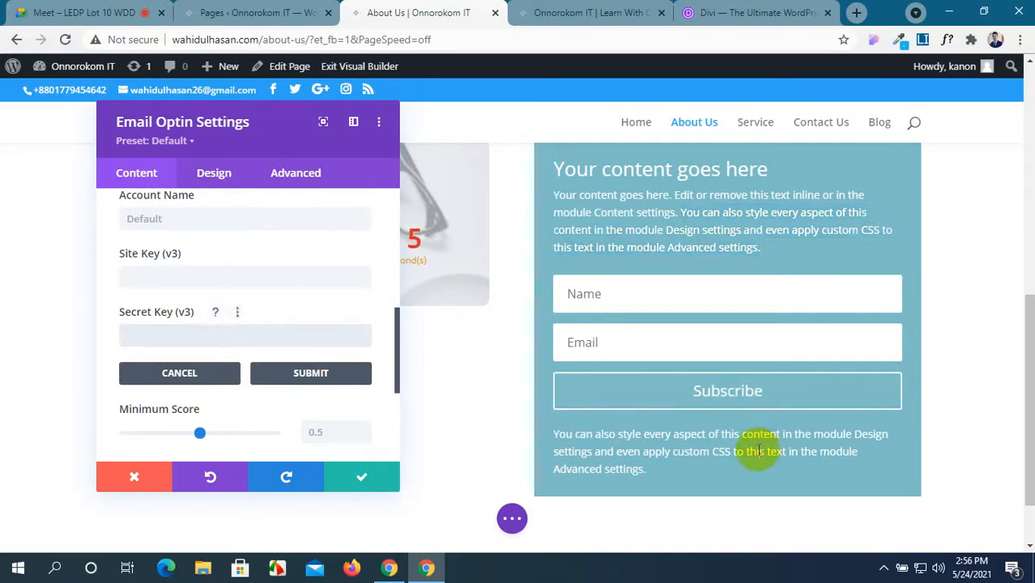
{"action": "left_click", "coordinate": [196, 374]}
Step: Review the Minimum Score setting and the module's link URL and link target options
{"action": "scroll", "coordinate": [198, 371], "scroll_direction": "down", "scroll_amount": 2}
{"action": "scroll", "coordinate": [198, 371], "scroll_direction": "down", "scroll_amount": 3}
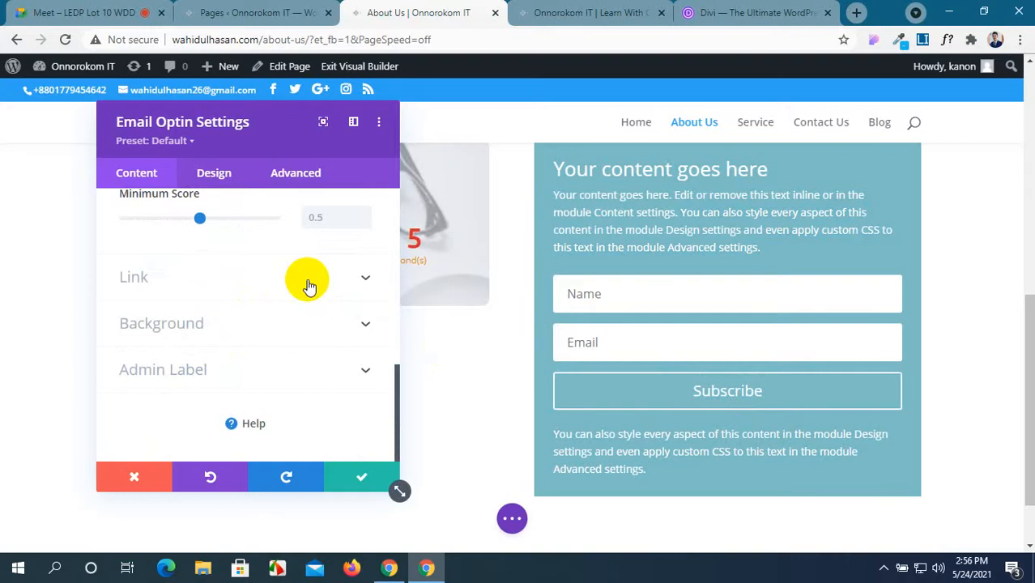
{"action": "scroll", "coordinate": [308, 285], "scroll_direction": "up", "scroll_amount": 2}
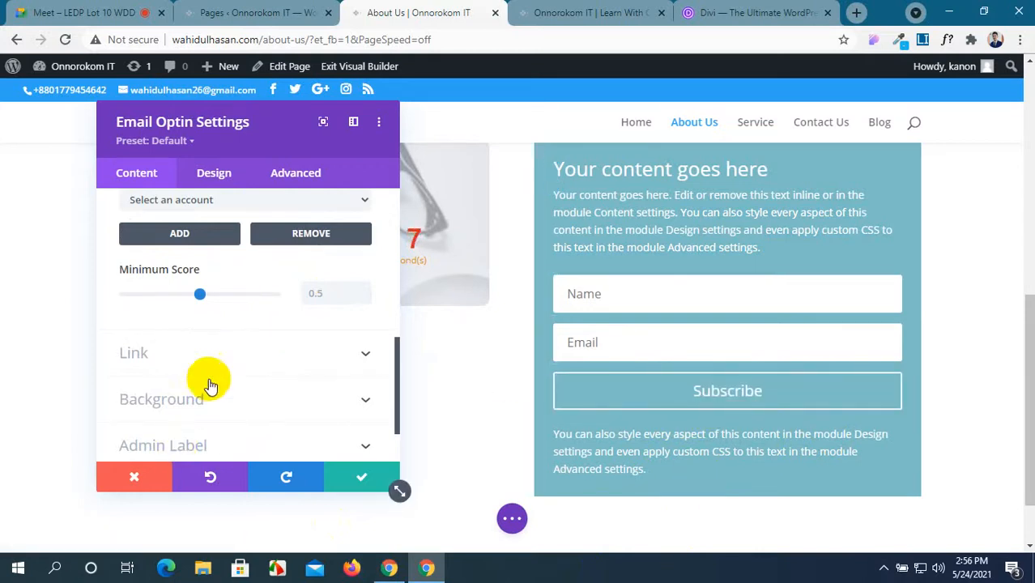
{"action": "left_click", "coordinate": [225, 357]}
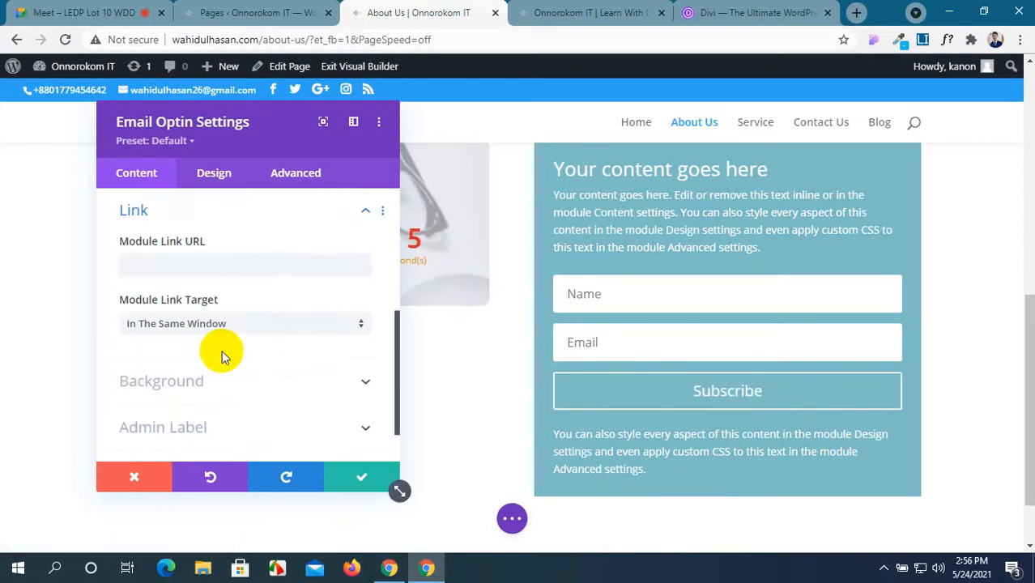
{"action": "scroll", "coordinate": [221, 354], "scroll_direction": "down", "scroll_amount": 1}
Step: Remove the teal background color from the Email Optin module
{"action": "left_click", "coordinate": [334, 323]}
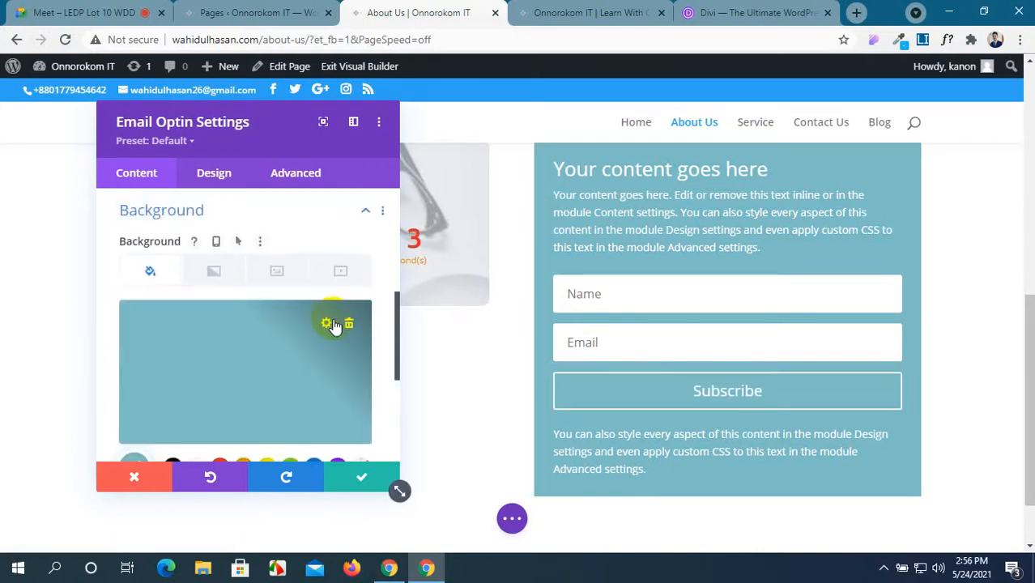
{"action": "left_click", "coordinate": [350, 325]}
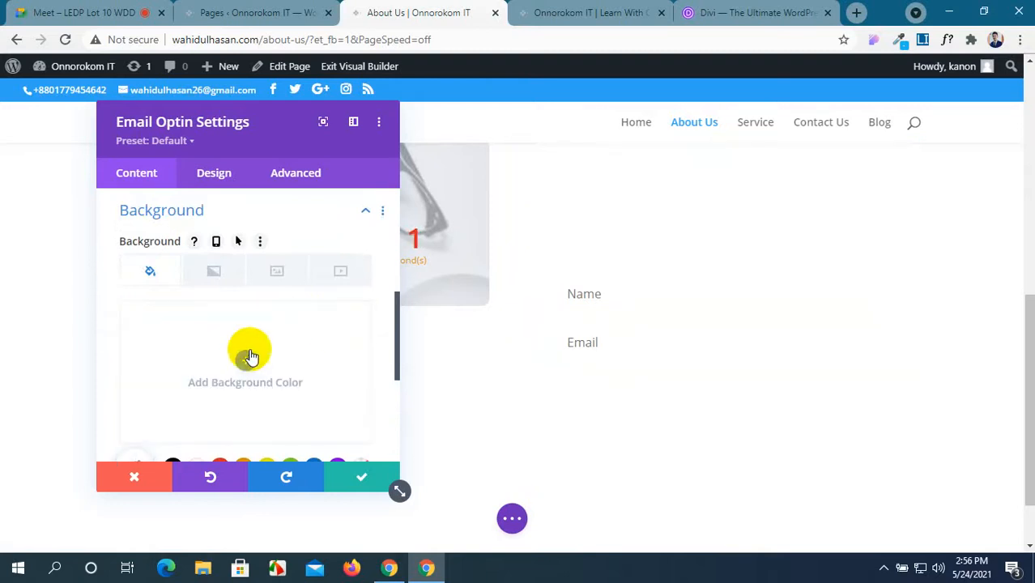
{"action": "left_click", "coordinate": [249, 357]}
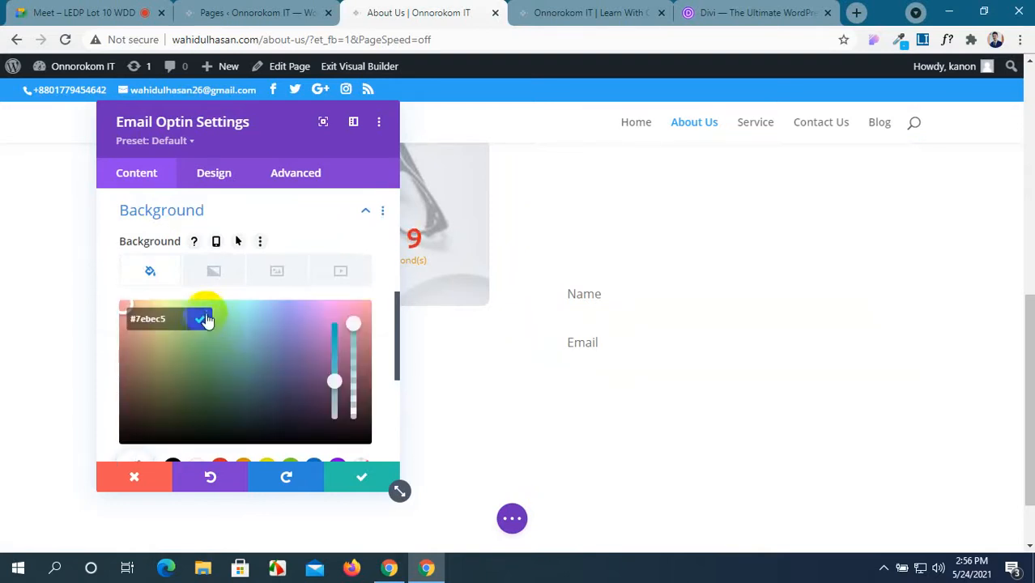
Step: Set the module's background image to 0_PBlx8T0XUMzdsvfX-scaled.jpg, the purple smartphone photo from the Media Library
{"action": "left_click", "coordinate": [269, 269]}
{"action": "left_click", "coordinate": [247, 359]}
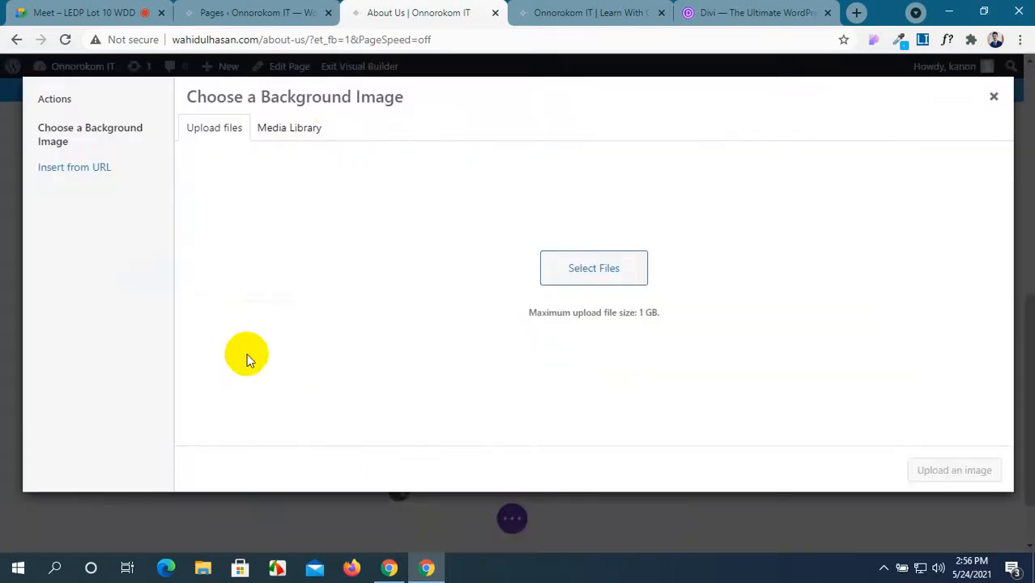
{"action": "left_click", "coordinate": [301, 132]}
{"action": "scroll", "coordinate": [476, 360], "scroll_direction": "down", "scroll_amount": 2}
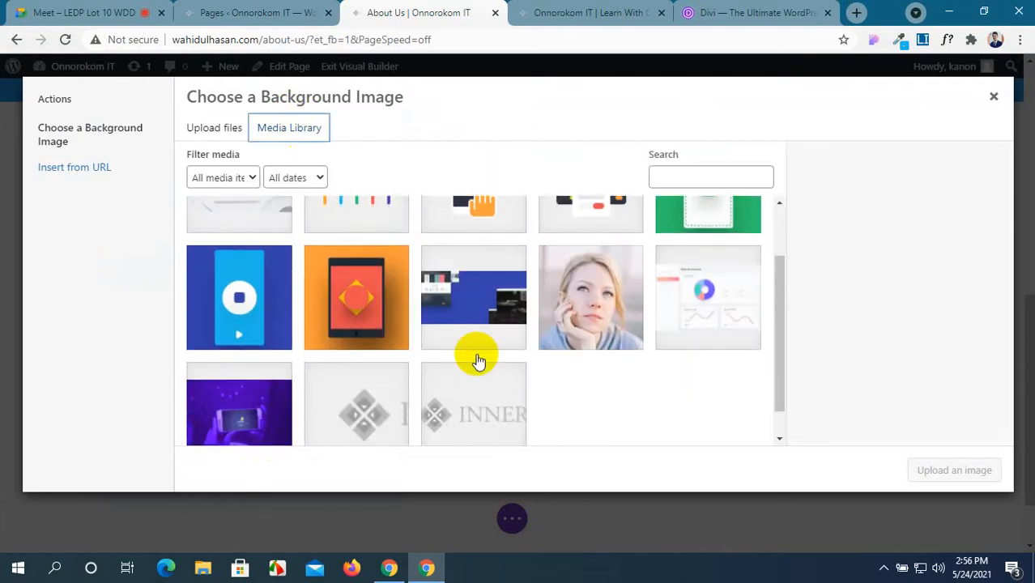
{"action": "left_click", "coordinate": [214, 393]}
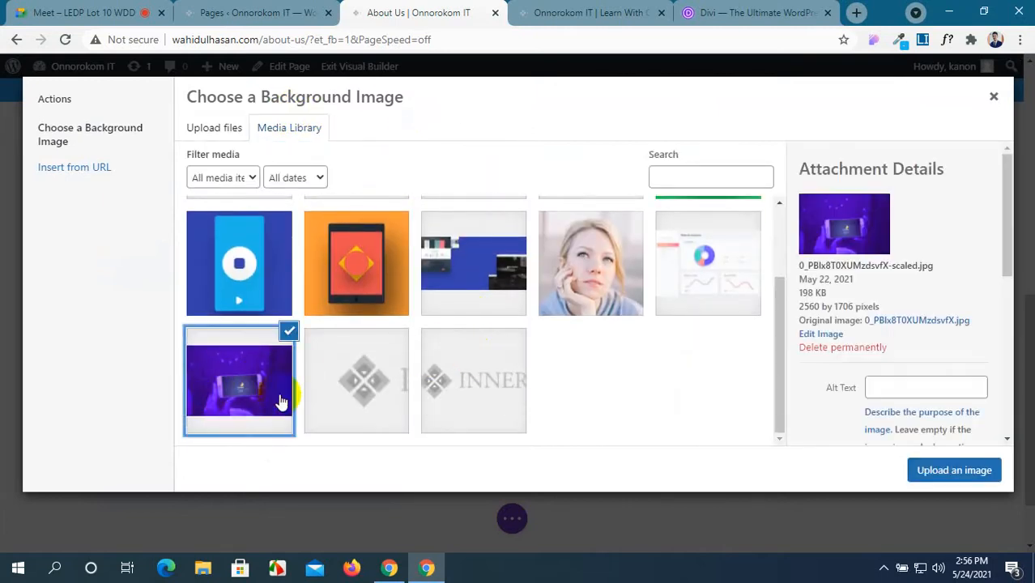
{"action": "left_click", "coordinate": [946, 476]}
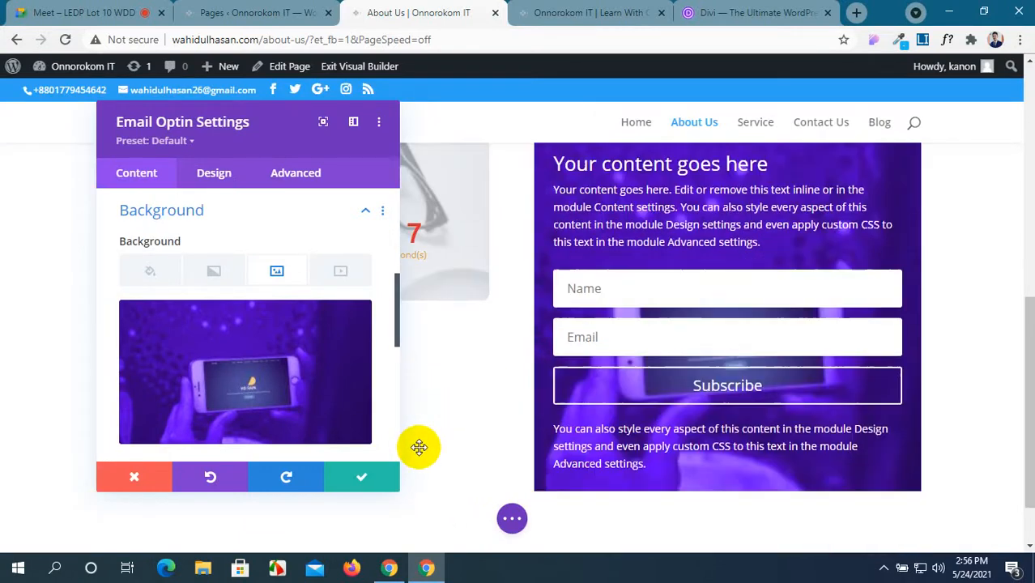
Step: Turn on the parallax effect for the Email Optin module's background image
{"action": "scroll", "coordinate": [416, 446], "scroll_direction": "down", "scroll_amount": 2}
{"action": "scroll", "coordinate": [242, 295], "scroll_direction": "down", "scroll_amount": 5}
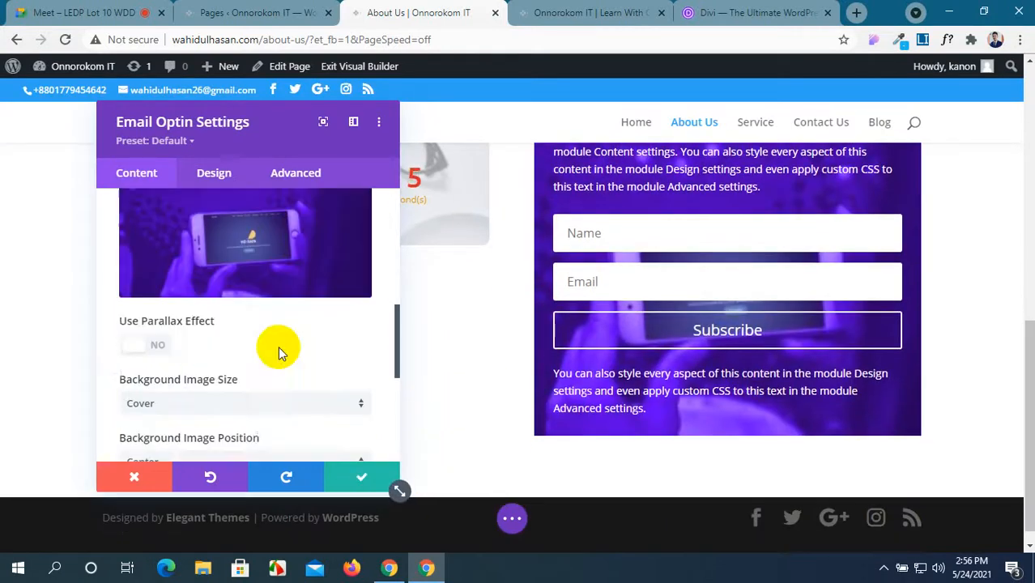
{"action": "scroll", "coordinate": [263, 369], "scroll_direction": "up", "scroll_amount": 2}
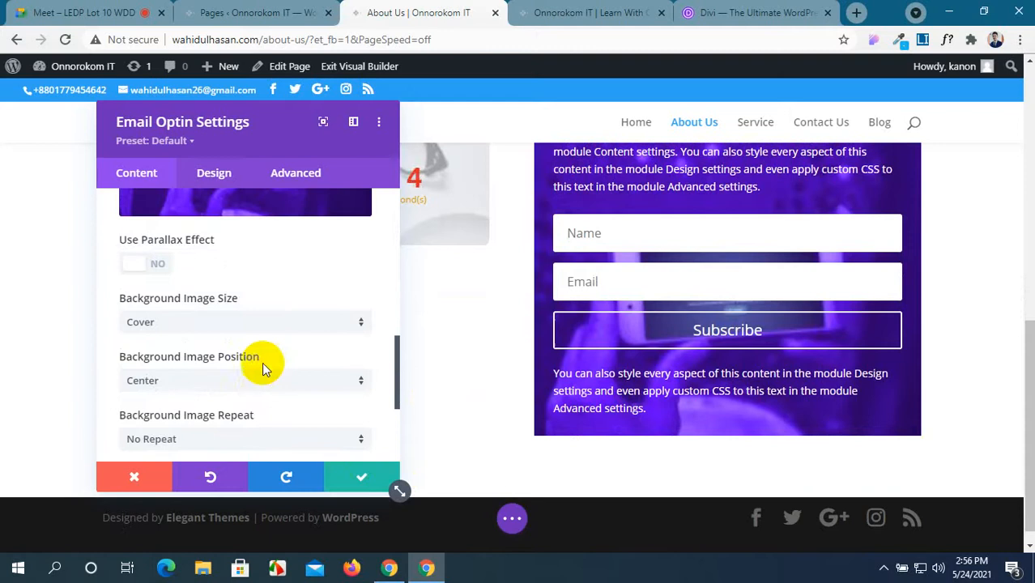
{"action": "left_click", "coordinate": [127, 265]}
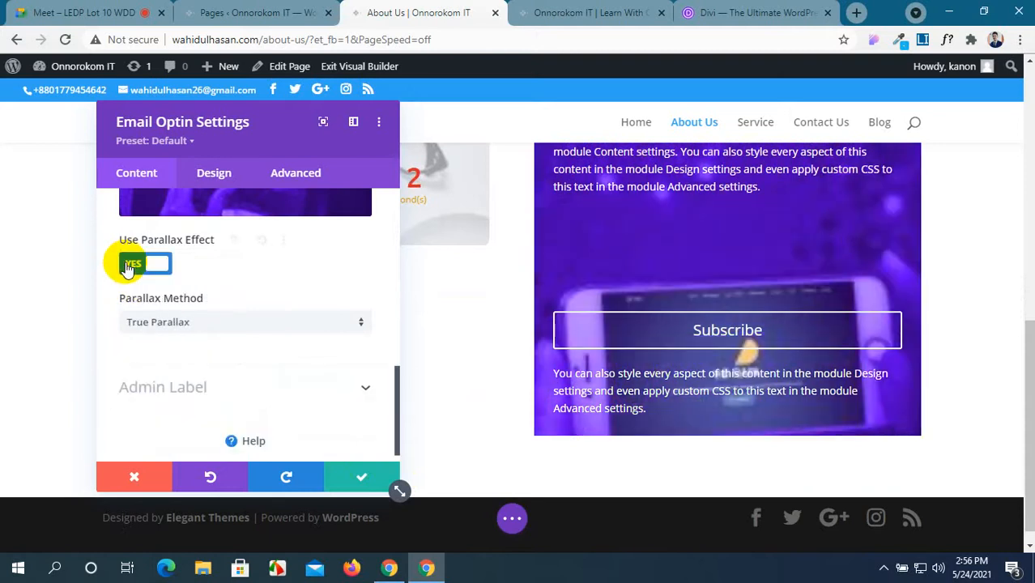
Step: Examine how the module's True Parallax background moves as the page scrolls past it
{"action": "scroll", "coordinate": [696, 273], "scroll_direction": "up", "scroll_amount": 3}
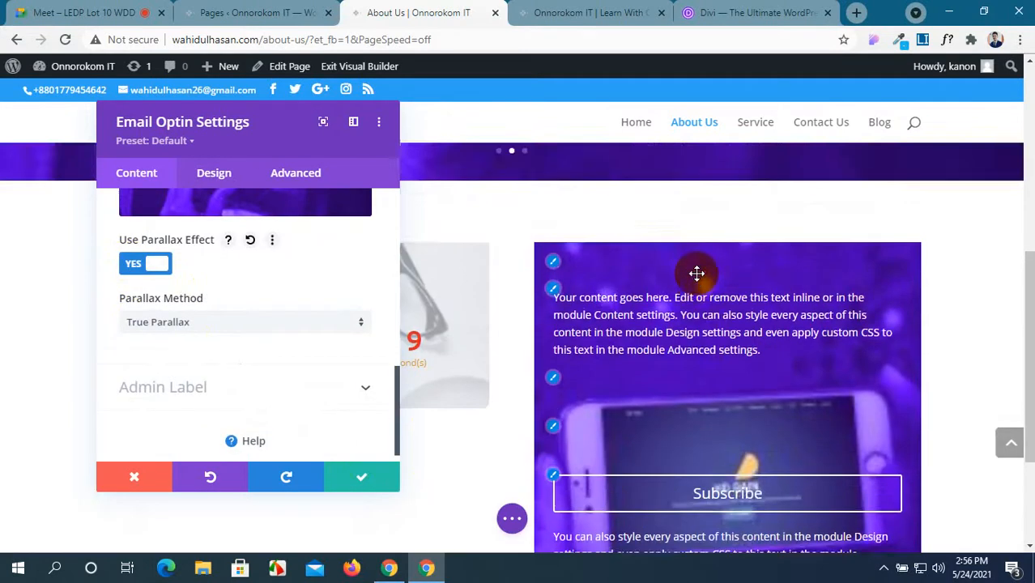
{"action": "scroll", "coordinate": [710, 393], "scroll_direction": "up", "scroll_amount": 2}
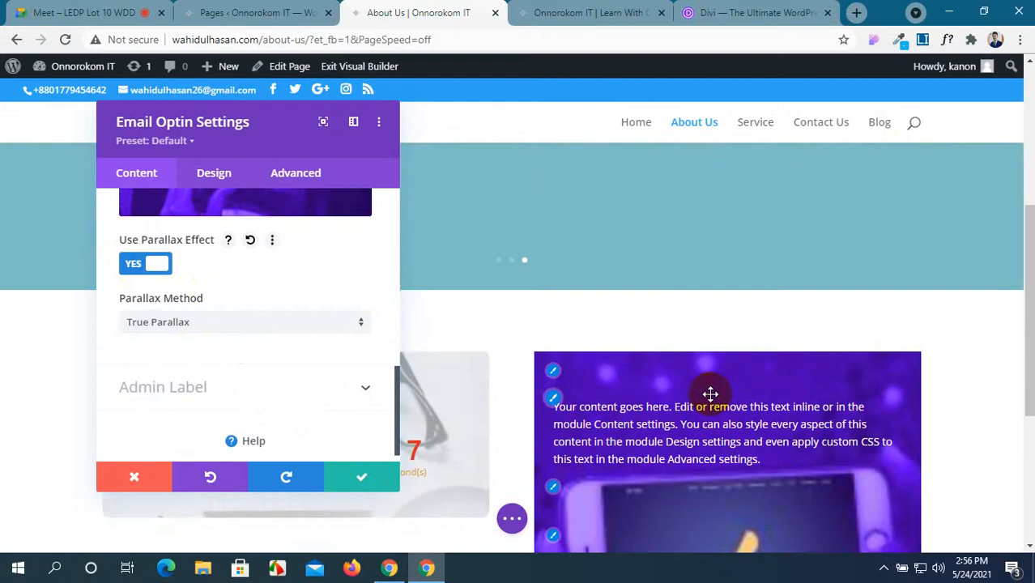
{"action": "scroll", "coordinate": [710, 394], "scroll_direction": "down", "scroll_amount": 2}
{"action": "scroll", "coordinate": [710, 395], "scroll_direction": "up", "scroll_amount": 2}
{"action": "scroll", "coordinate": [711, 395], "scroll_direction": "down", "scroll_amount": 2}
{"action": "scroll", "coordinate": [710, 394], "scroll_direction": "up", "scroll_amount": 2}
{"action": "scroll", "coordinate": [711, 394], "scroll_direction": "down", "scroll_amount": 2}
{"action": "scroll", "coordinate": [710, 393], "scroll_direction": "up", "scroll_amount": 2}
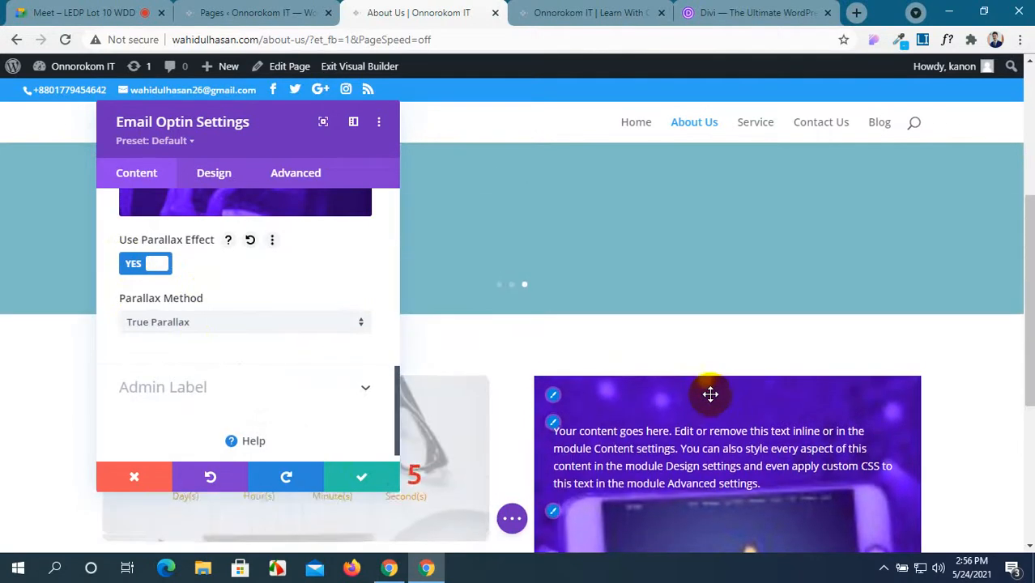
{"action": "scroll", "coordinate": [710, 393], "scroll_direction": "down", "scroll_amount": 2}
Step: Change the Parallax Method to CSS and examine how the background image behaves as the page scrolls
{"action": "left_click", "coordinate": [251, 321]}
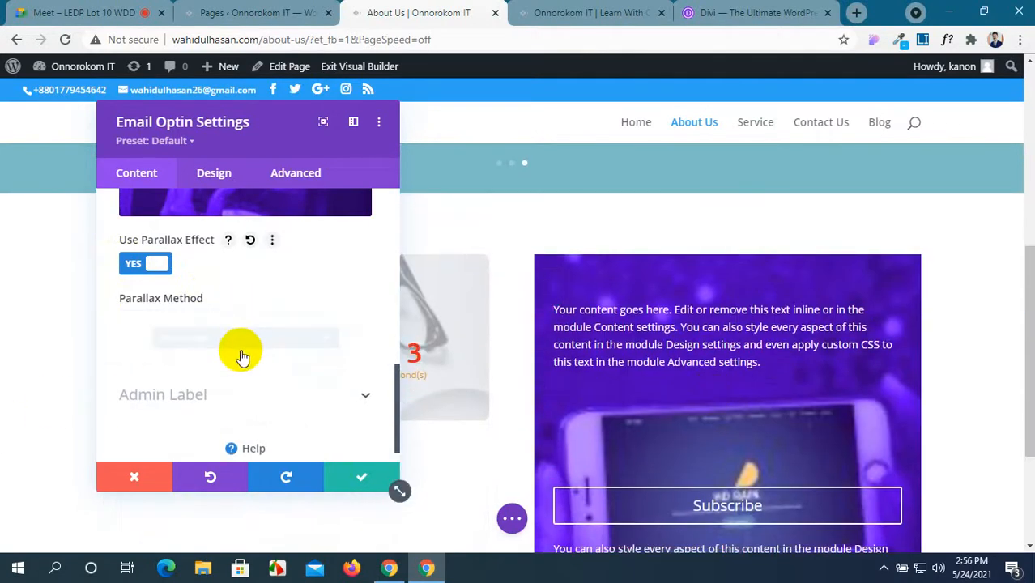
{"action": "left_click", "coordinate": [239, 361]}
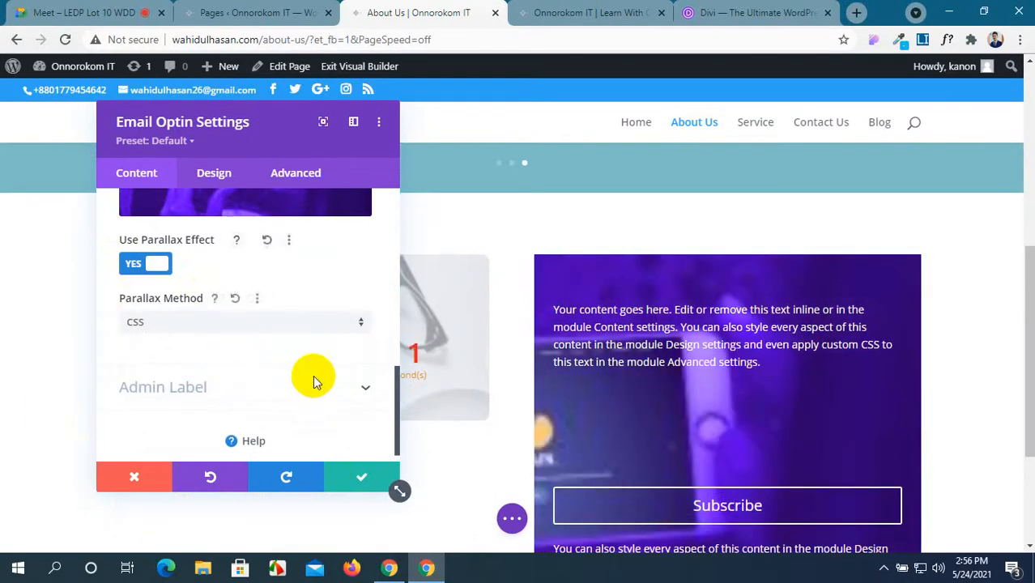
{"action": "scroll", "coordinate": [693, 393], "scroll_direction": "down", "scroll_amount": 3}
{"action": "scroll", "coordinate": [693, 394], "scroll_direction": "up", "scroll_amount": 4}
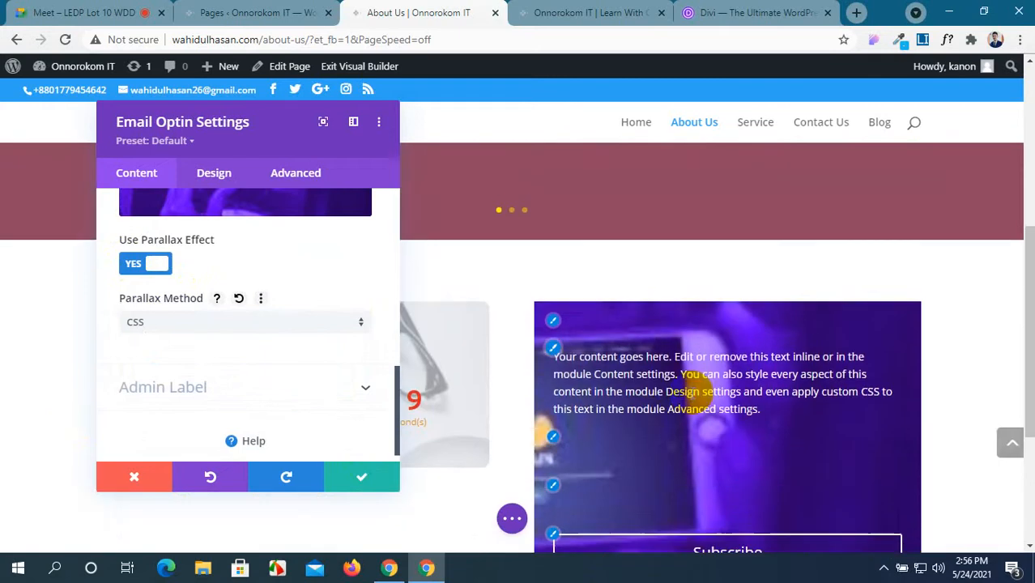
{"action": "scroll", "coordinate": [693, 393], "scroll_direction": "down", "scroll_amount": 1}
{"action": "scroll", "coordinate": [693, 393], "scroll_direction": "up", "scroll_amount": 2}
{"action": "scroll", "coordinate": [324, 291], "scroll_direction": "up", "scroll_amount": 4}
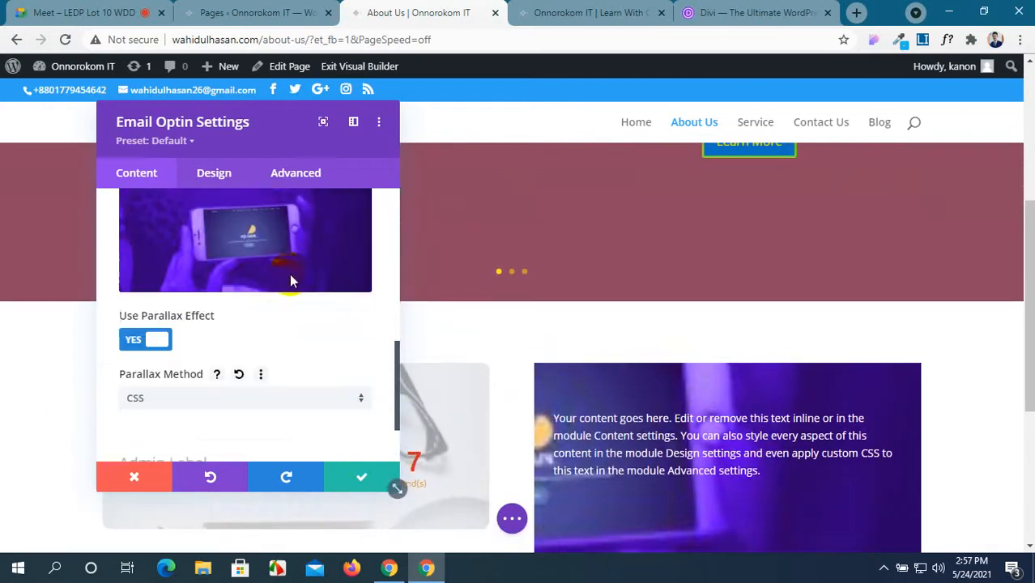
{"action": "scroll", "coordinate": [330, 296], "scroll_direction": "down", "scroll_amount": 3}
{"action": "scroll", "coordinate": [635, 403], "scroll_direction": "down", "scroll_amount": 2}
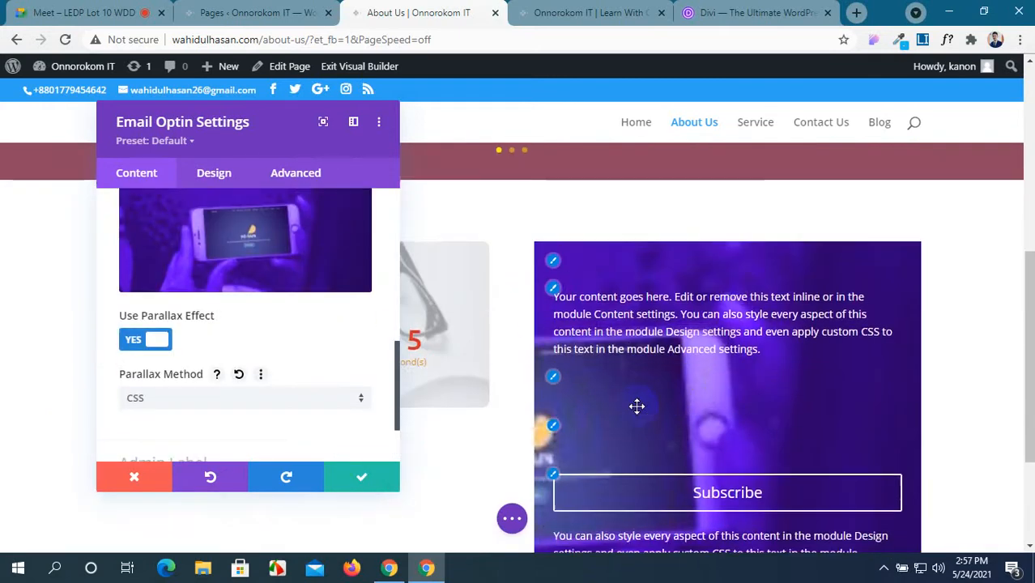
{"action": "scroll", "coordinate": [637, 406], "scroll_direction": "up", "scroll_amount": 3}
{"action": "scroll", "coordinate": [637, 407], "scroll_direction": "down", "scroll_amount": 5}
{"action": "scroll", "coordinate": [637, 408], "scroll_direction": "up", "scroll_amount": 5}
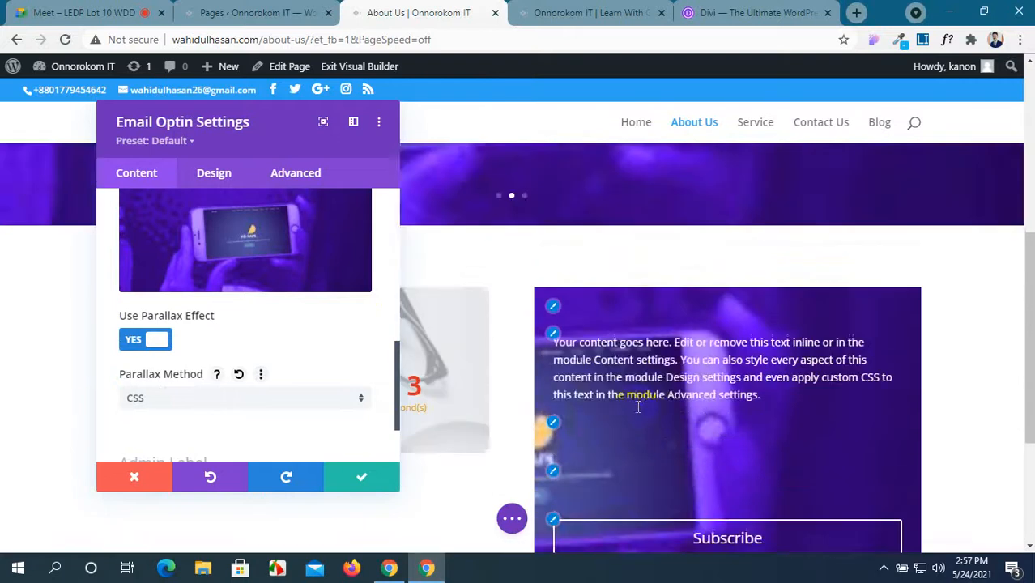
{"action": "scroll", "coordinate": [638, 407], "scroll_direction": "down", "scroll_amount": 5}
{"action": "scroll", "coordinate": [638, 408], "scroll_direction": "up", "scroll_amount": 2}
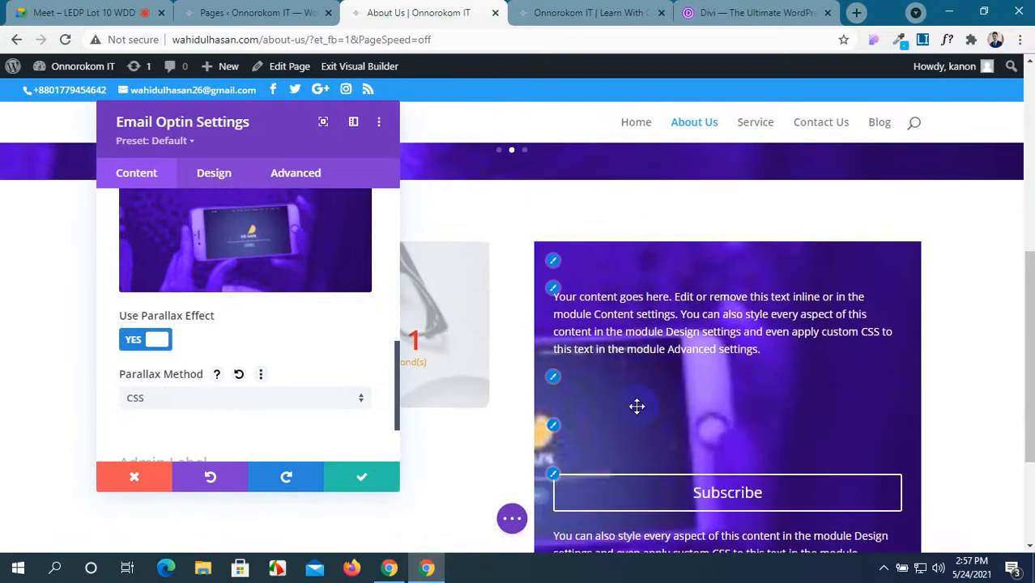
{"action": "scroll", "coordinate": [653, 447], "scroll_direction": "down", "scroll_amount": 3}
{"action": "scroll", "coordinate": [654, 448], "scroll_direction": "up", "scroll_amount": 4}
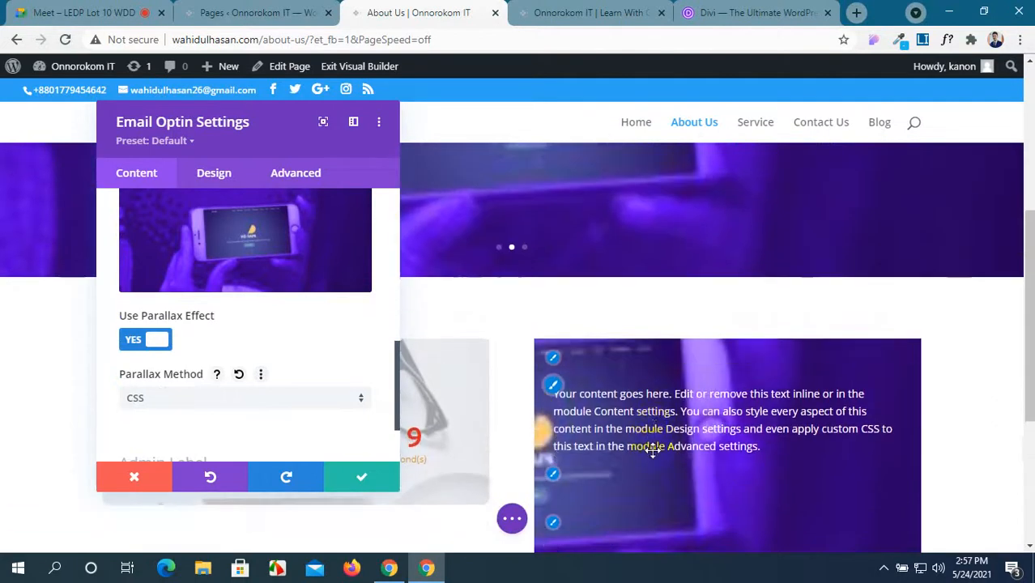
{"action": "scroll", "coordinate": [654, 447], "scroll_direction": "down", "scroll_amount": 4}
{"action": "scroll", "coordinate": [652, 450], "scroll_direction": "up", "scroll_amount": 2}
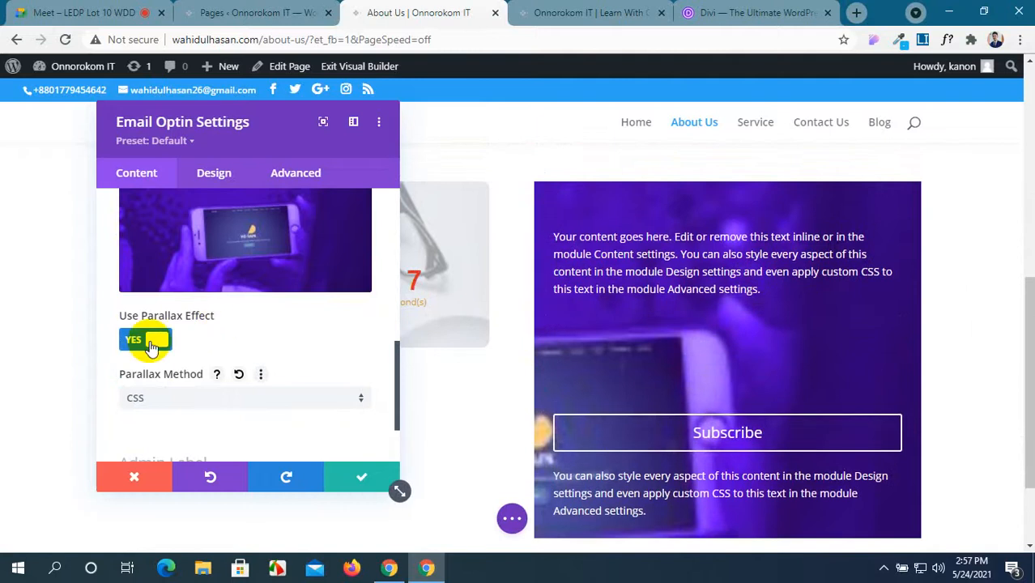
Step: Turn off the parallax effect for the background image and check the Email Optin module on the page
{"action": "left_click", "coordinate": [149, 346]}
{"action": "scroll", "coordinate": [704, 358], "scroll_direction": "down", "scroll_amount": 2}
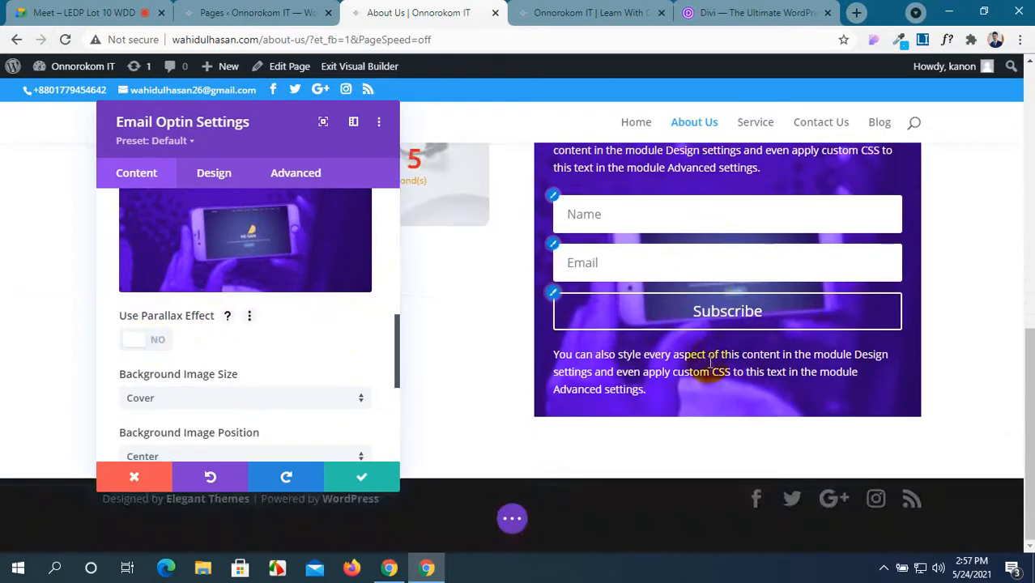
{"action": "scroll", "coordinate": [620, 365], "scroll_direction": "up", "scroll_amount": 3}
{"action": "scroll", "coordinate": [623, 366], "scroll_direction": "down", "scroll_amount": 2}
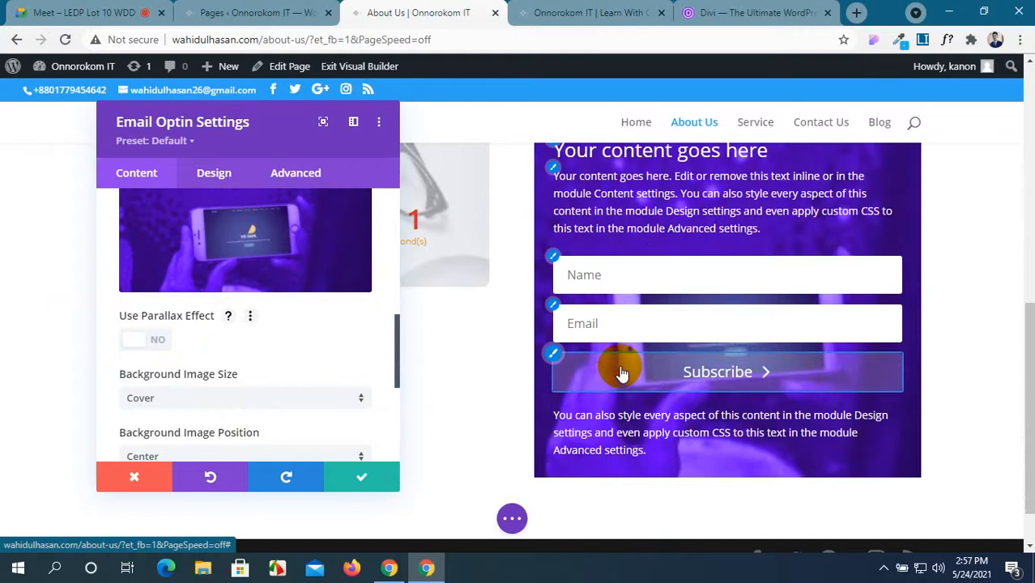
Step: Set the Email Optin module's layout to Body On Right, Form On Left in its design settings
{"action": "scroll", "coordinate": [231, 261], "scroll_direction": "down", "scroll_amount": 1}
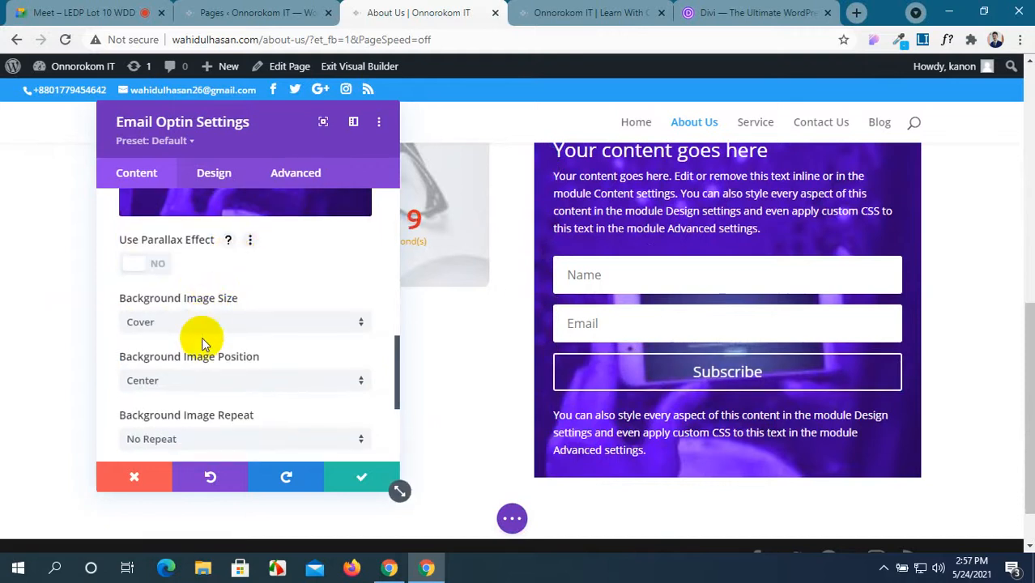
{"action": "scroll", "coordinate": [204, 343], "scroll_direction": "down", "scroll_amount": 1}
{"action": "scroll", "coordinate": [202, 370], "scroll_direction": "down", "scroll_amount": 1}
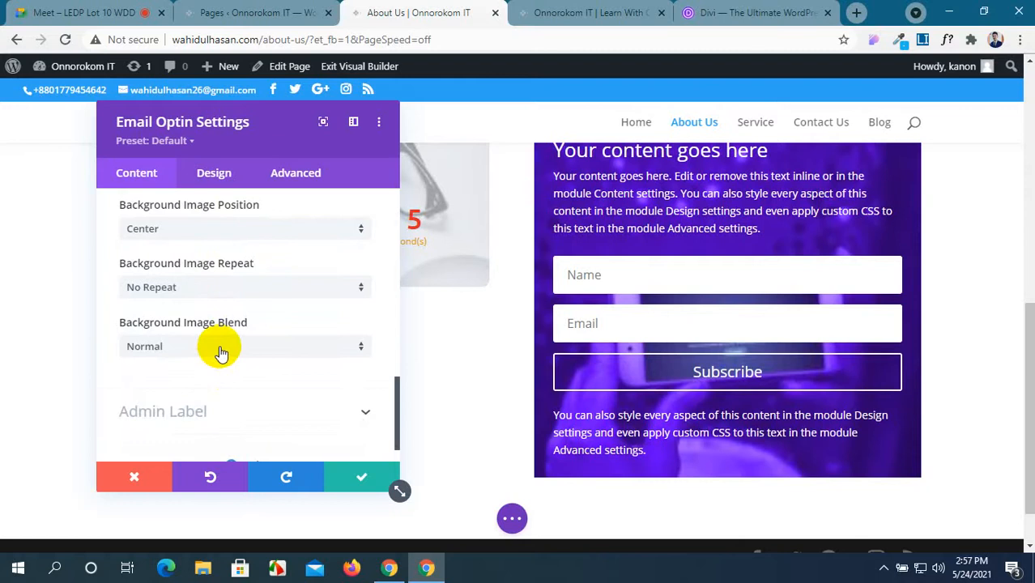
{"action": "scroll", "coordinate": [221, 353], "scroll_direction": "down", "scroll_amount": 1}
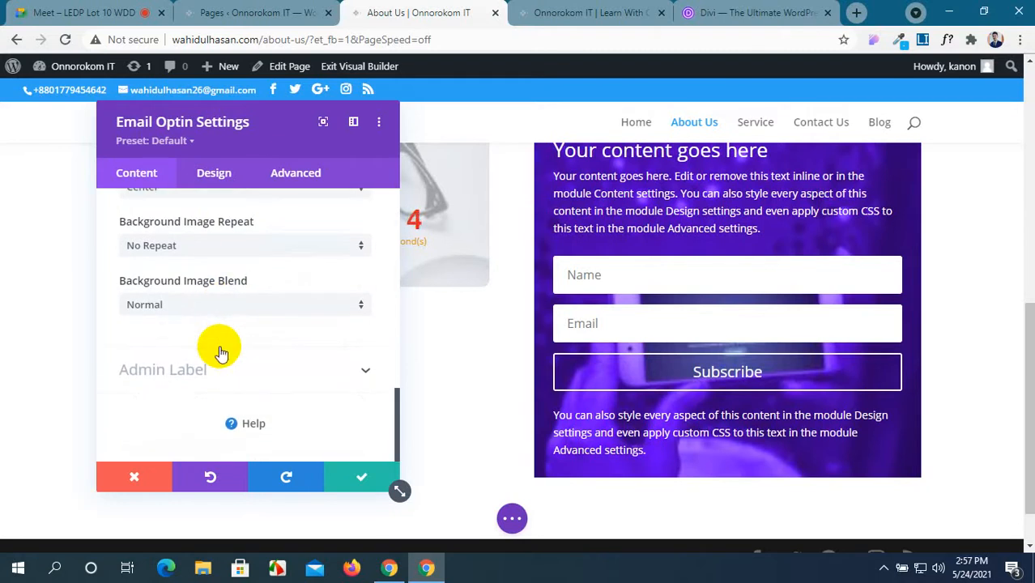
{"action": "left_click", "coordinate": [210, 173]}
{"action": "left_click", "coordinate": [351, 254]}
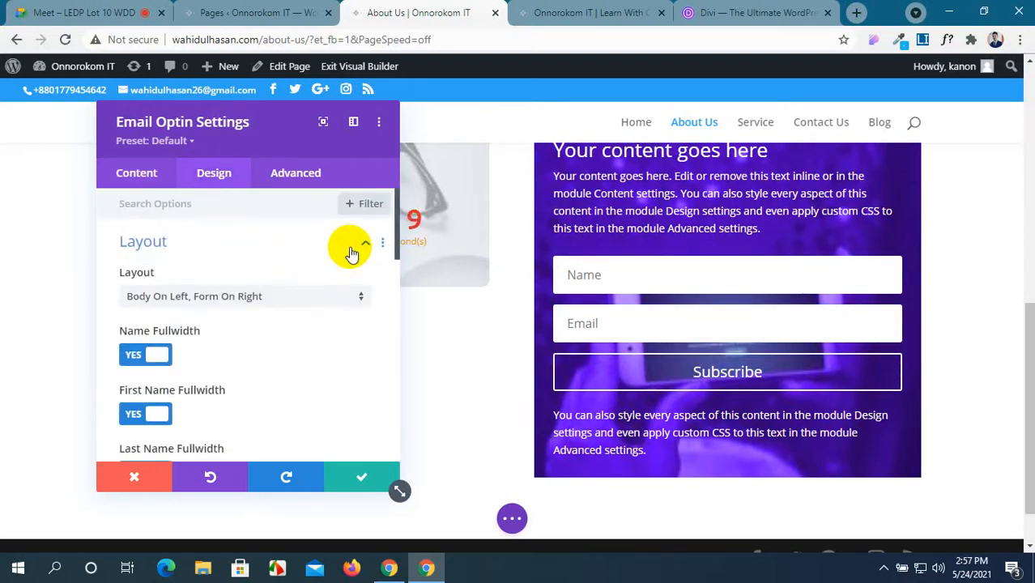
{"action": "left_click", "coordinate": [347, 300]}
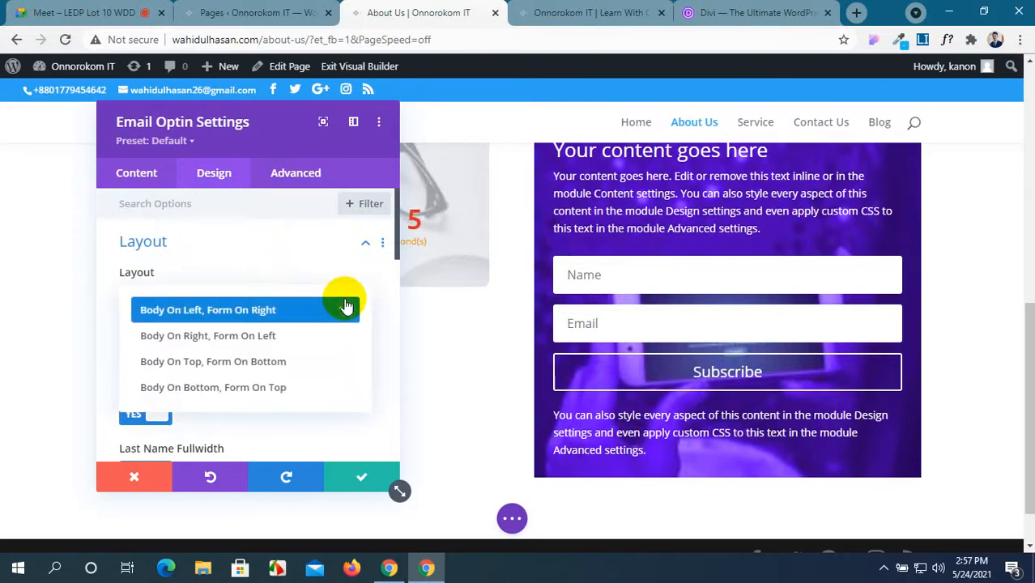
{"action": "left_click", "coordinate": [287, 336]}
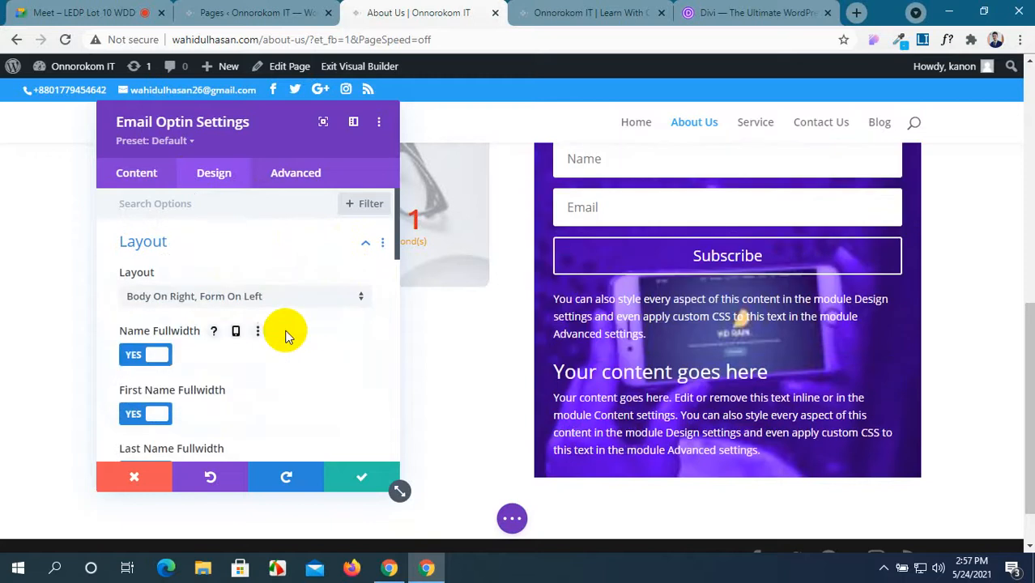
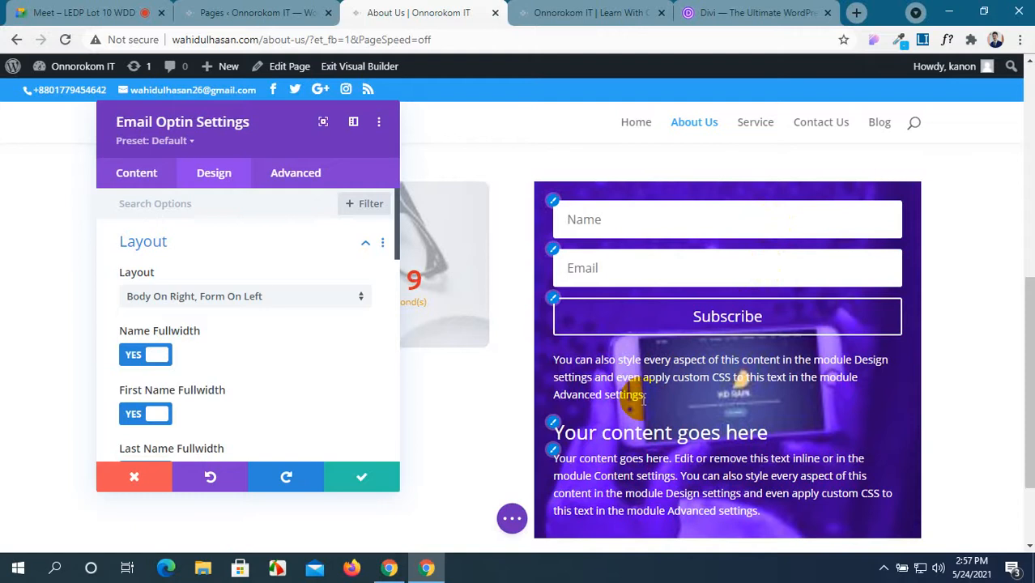
Step: Change the module's layout to Body On Top, Form On Bottom and check the form on the page
{"action": "left_click", "coordinate": [353, 296]}
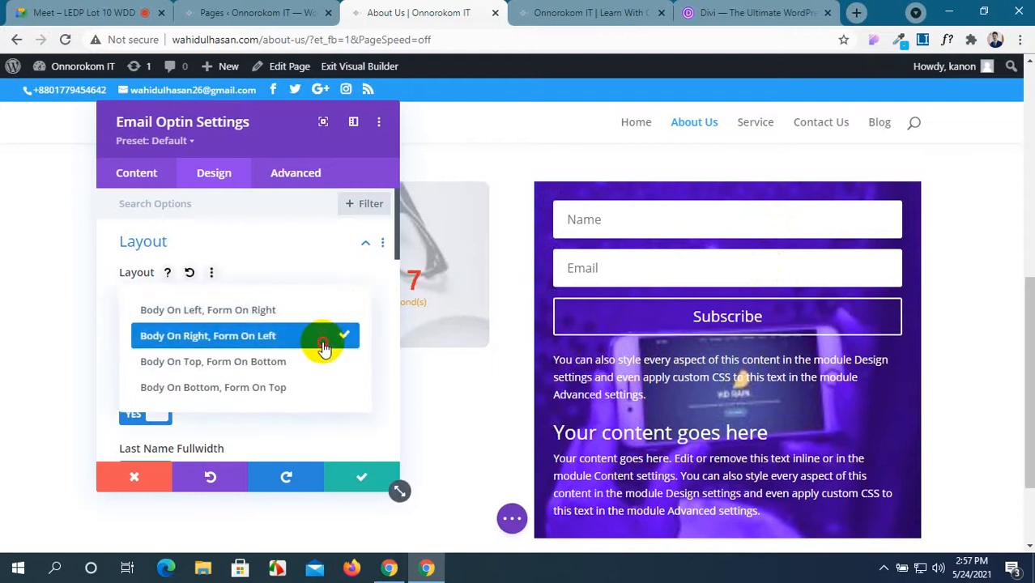
{"action": "left_click", "coordinate": [323, 347]}
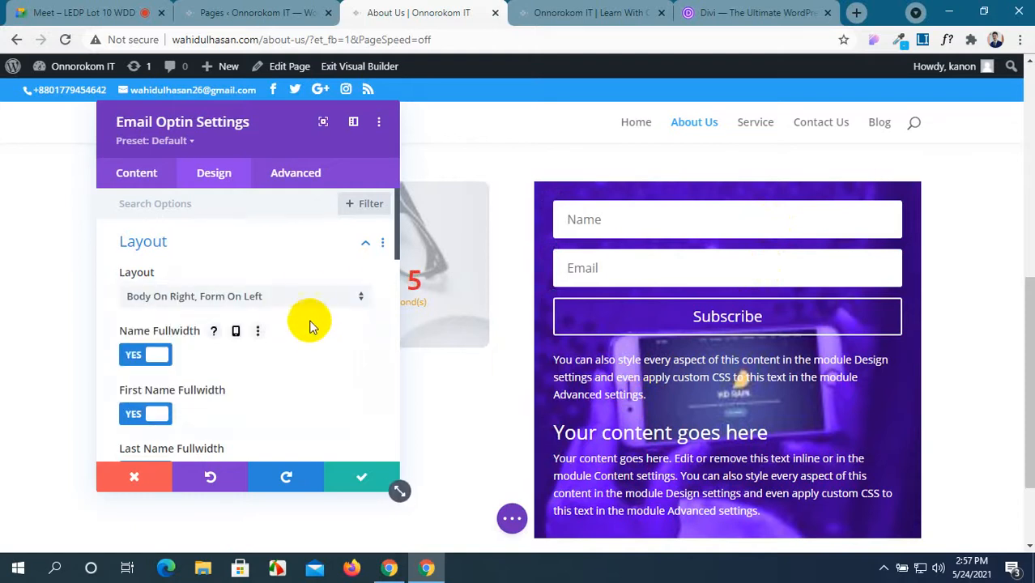
{"action": "left_click", "coordinate": [303, 296]}
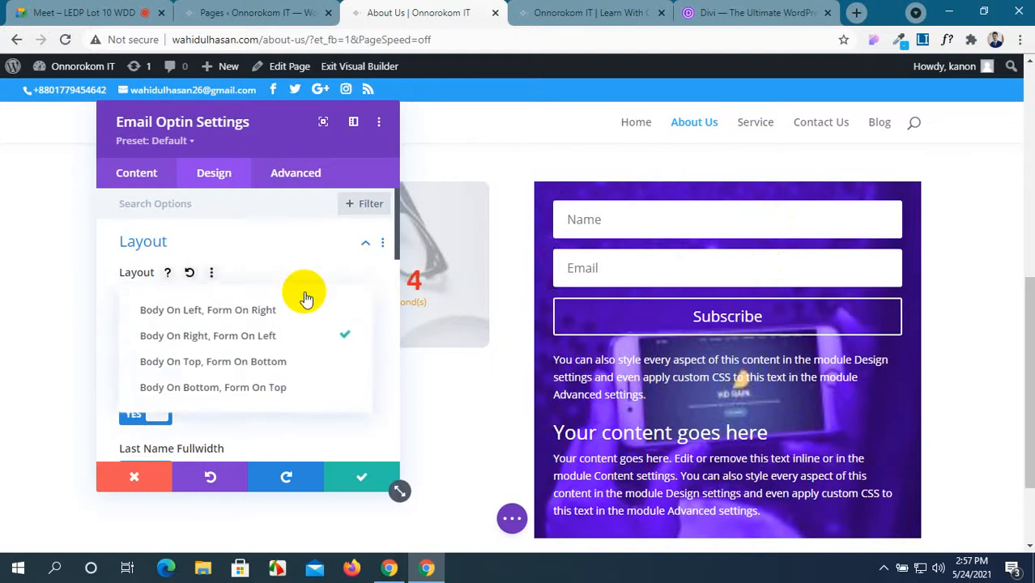
{"action": "left_click", "coordinate": [285, 362]}
{"action": "scroll", "coordinate": [704, 379], "scroll_direction": "down", "scroll_amount": 2}
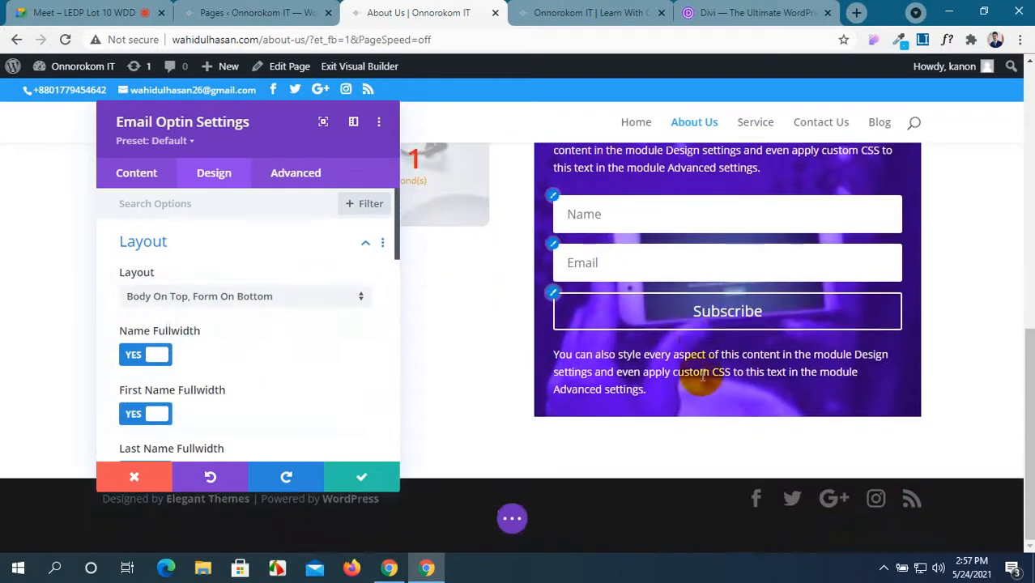
{"action": "scroll", "coordinate": [703, 379], "scroll_direction": "up", "scroll_amount": 2}
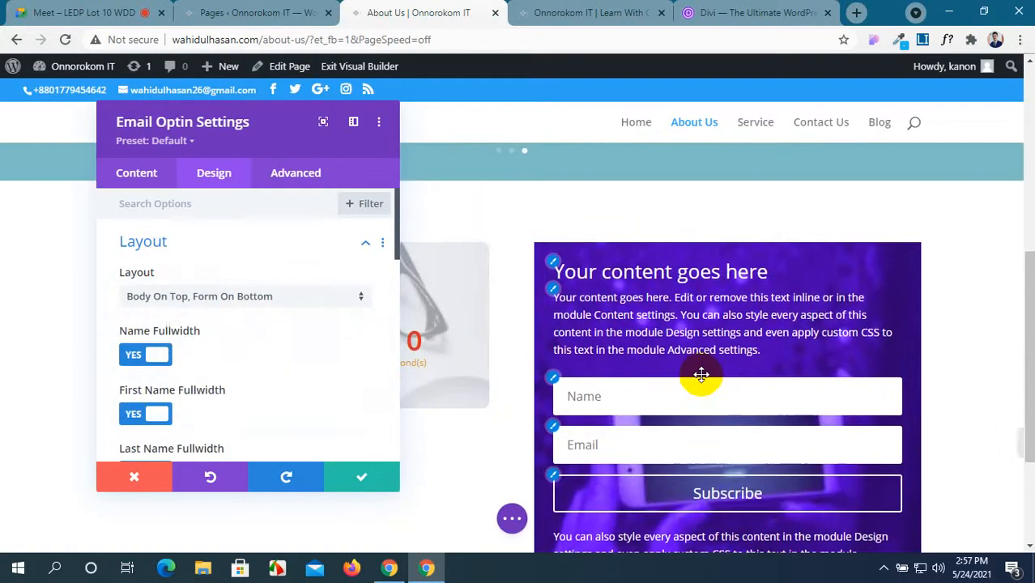
Step: Switch the module's layout to Body On Bottom, Form On Top and check the form on the page
{"action": "left_click", "coordinate": [306, 296]}
{"action": "left_click", "coordinate": [307, 386]}
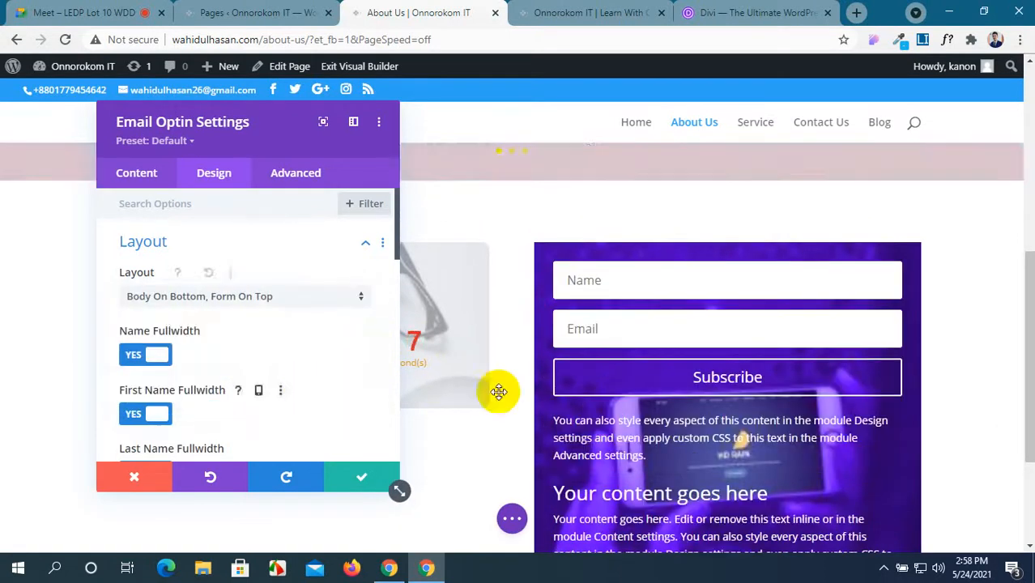
{"action": "scroll", "coordinate": [664, 390], "scroll_direction": "down", "scroll_amount": 1}
{"action": "scroll", "coordinate": [664, 389], "scroll_direction": "down", "scroll_amount": 2}
{"action": "scroll", "coordinate": [567, 348], "scroll_direction": "up", "scroll_amount": 2}
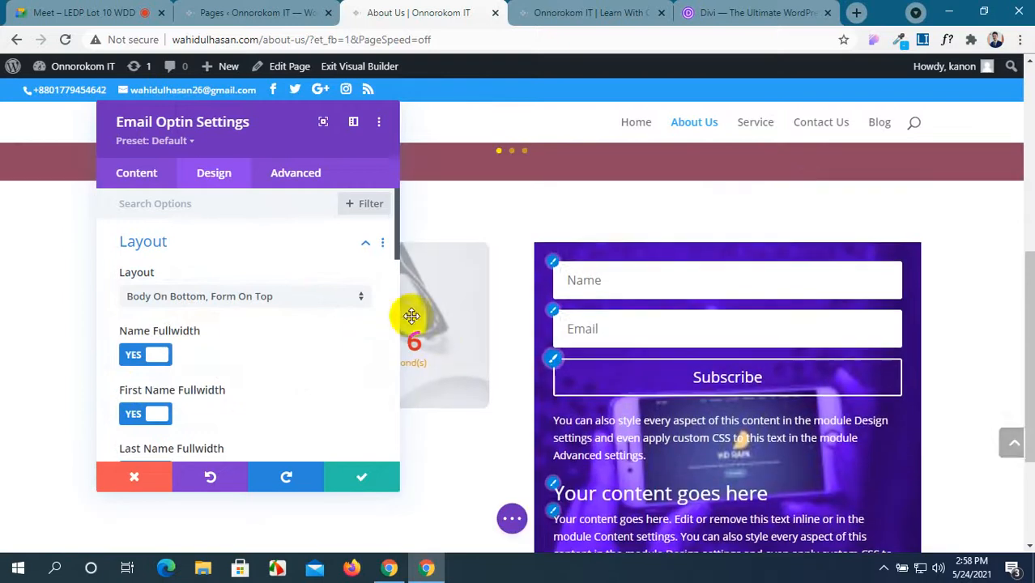
Step: Set the module's layout back to Body On Left, Form On Right and check it on the page
{"action": "left_click", "coordinate": [283, 298]}
{"action": "left_click", "coordinate": [288, 309]}
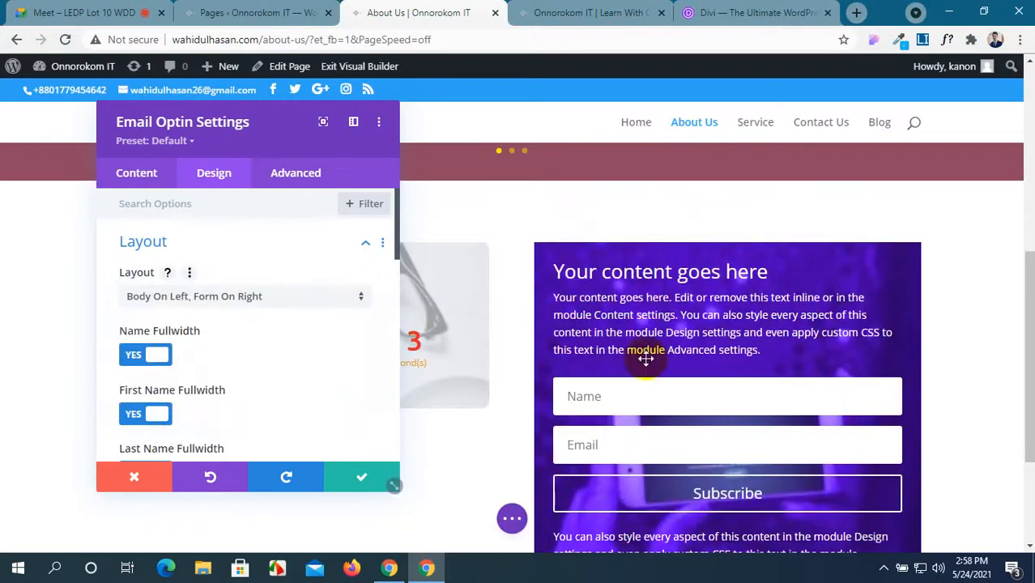
{"action": "scroll", "coordinate": [729, 372], "scroll_direction": "down", "scroll_amount": 2}
{"action": "scroll", "coordinate": [744, 365], "scroll_direction": "down", "scroll_amount": 2}
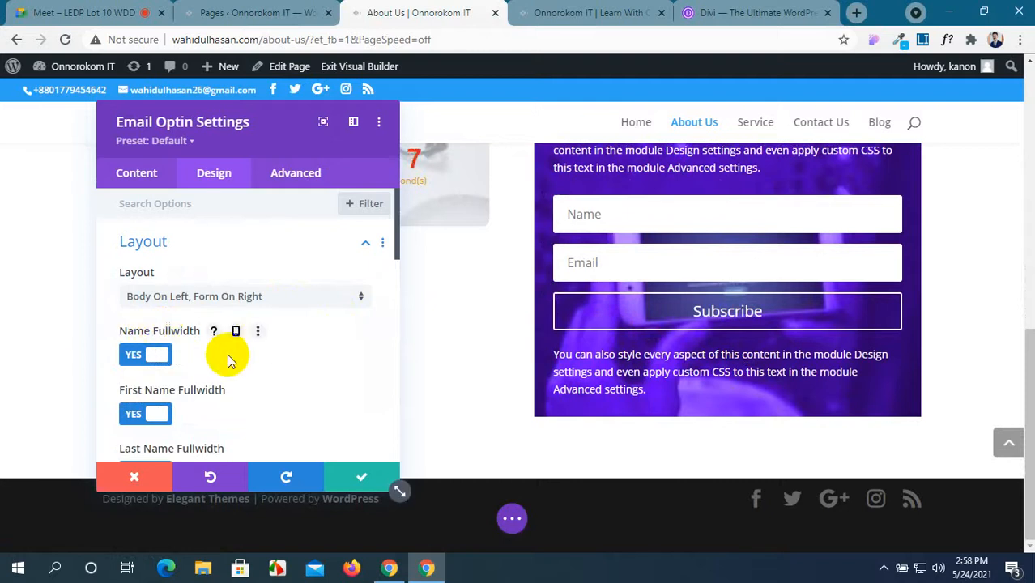
Step: Turn off the fullwidth setting for the Name, First Name, Last Name and Email fields
{"action": "left_click", "coordinate": [152, 354]}
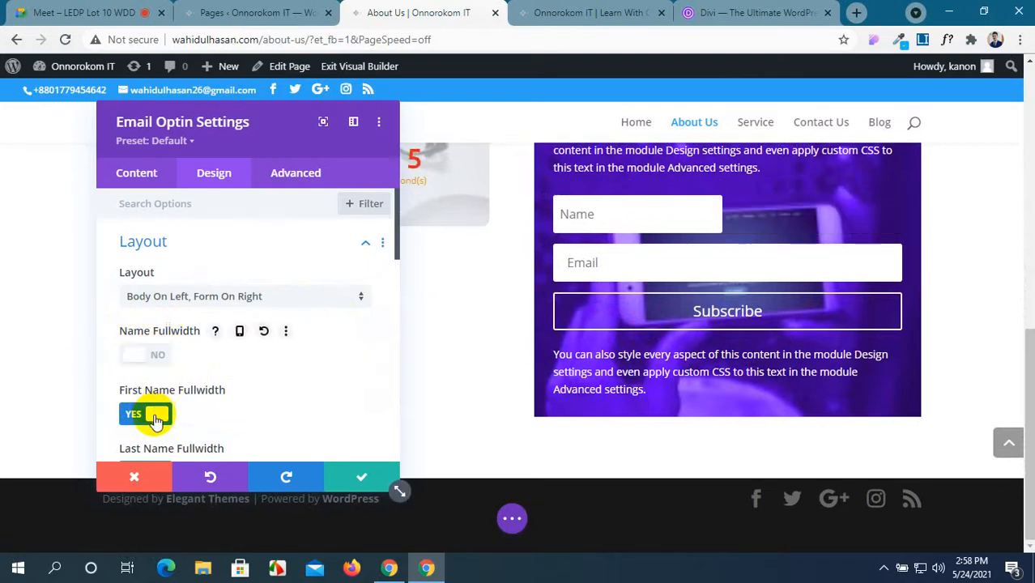
{"action": "left_click", "coordinate": [156, 416]}
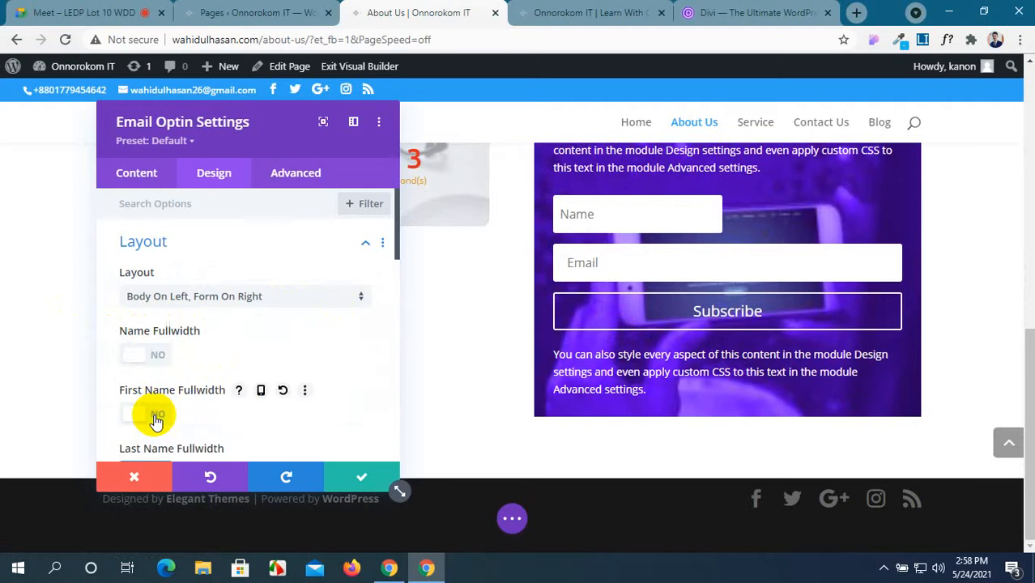
{"action": "scroll", "coordinate": [157, 419], "scroll_direction": "down", "scroll_amount": 2}
{"action": "left_click", "coordinate": [159, 396]}
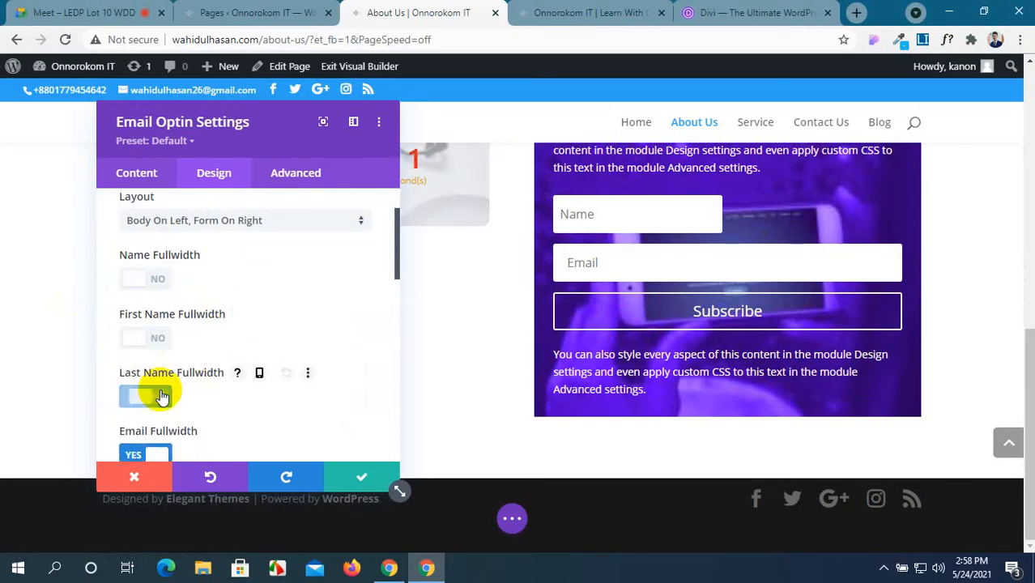
{"action": "scroll", "coordinate": [154, 393], "scroll_direction": "down", "scroll_amount": 2}
{"action": "left_click", "coordinate": [158, 380]}
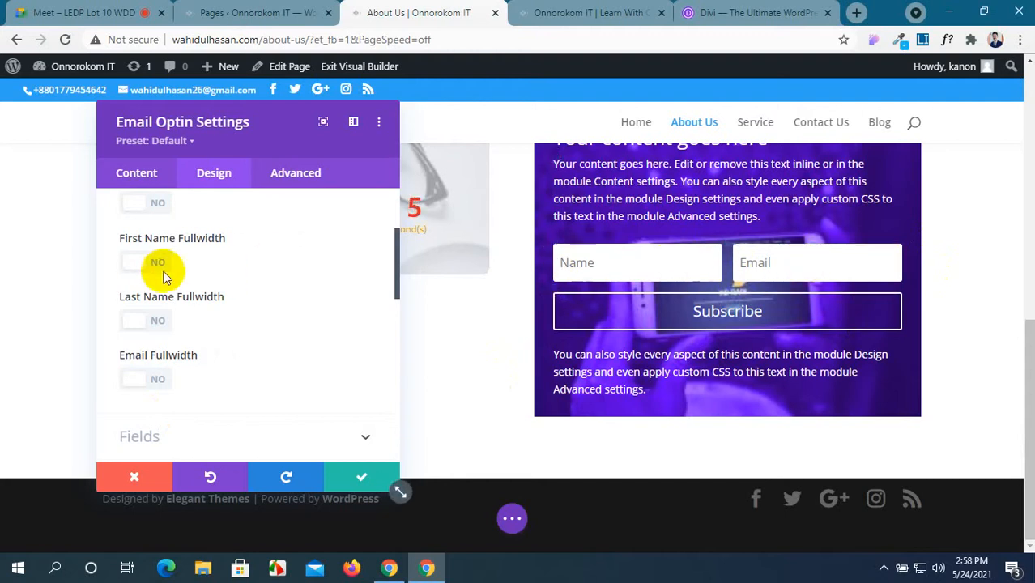
Step: Turn the fullwidth setting back on for the Name and Email fields only
{"action": "scroll", "coordinate": [160, 276], "scroll_direction": "up", "scroll_amount": 2}
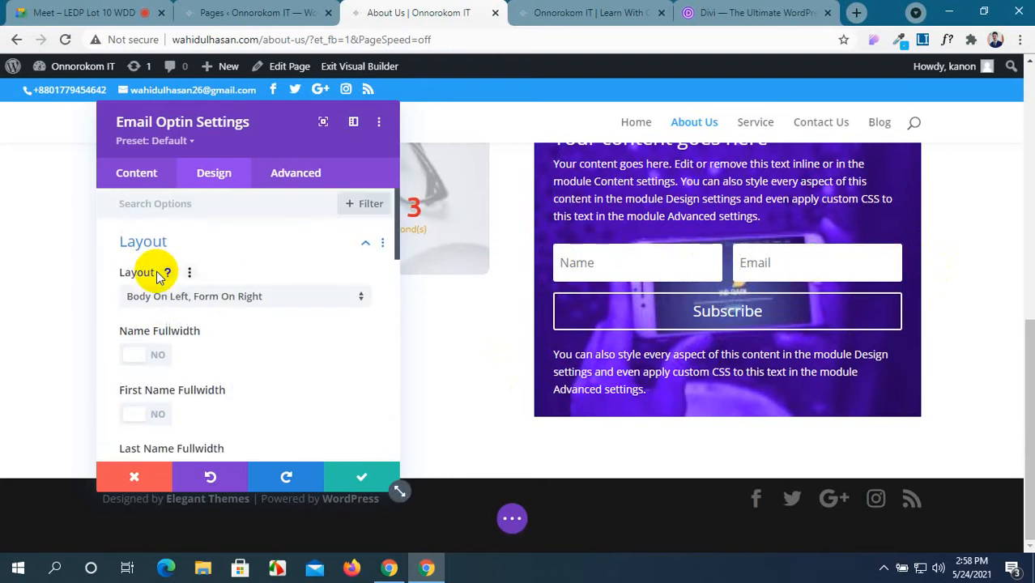
{"action": "left_click", "coordinate": [147, 356]}
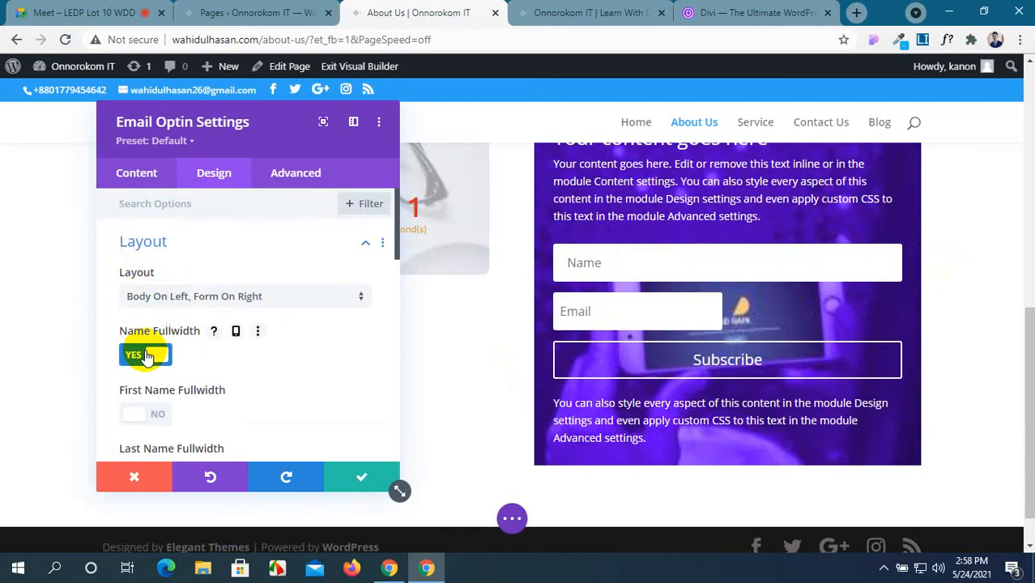
{"action": "scroll", "coordinate": [146, 416], "scroll_direction": "down", "scroll_amount": 1}
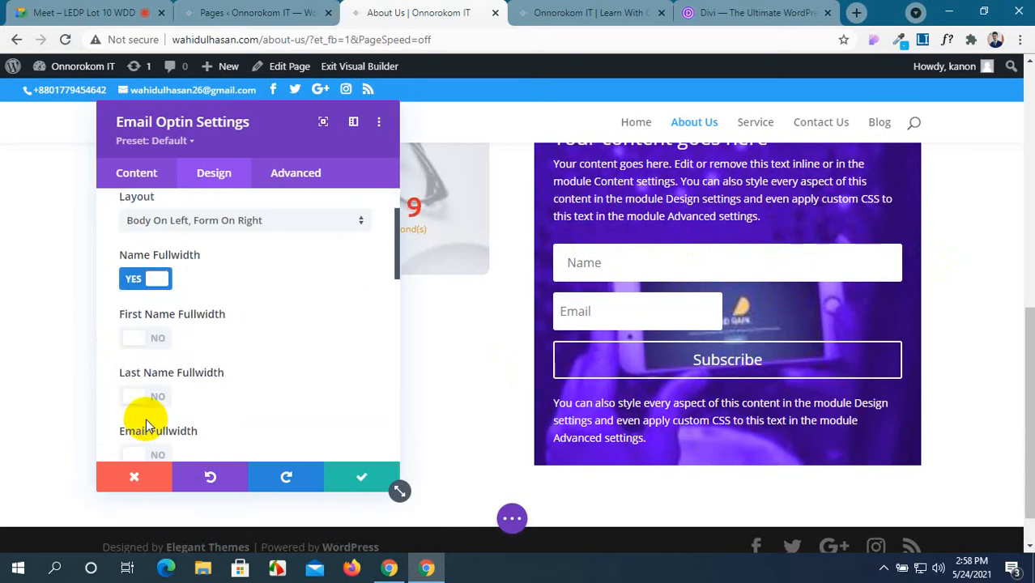
{"action": "scroll", "coordinate": [157, 377], "scroll_direction": "down", "scroll_amount": 2}
{"action": "scroll", "coordinate": [157, 381], "scroll_direction": "up", "scroll_amount": 1}
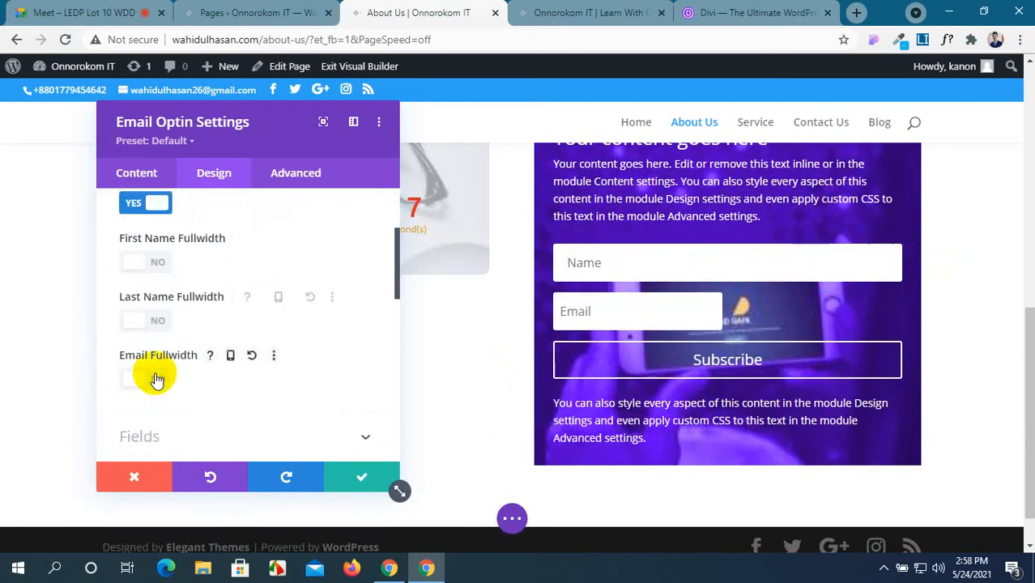
{"action": "left_click", "coordinate": [155, 379]}
{"action": "scroll", "coordinate": [157, 377], "scroll_direction": "down", "scroll_amount": 1}
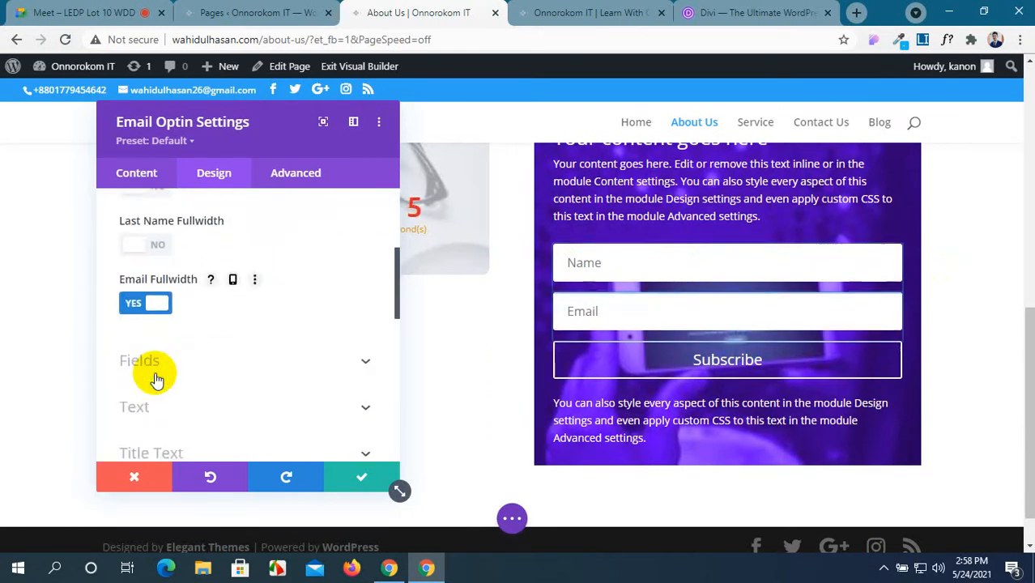
{"action": "scroll", "coordinate": [157, 377], "scroll_direction": "up", "scroll_amount": 2}
{"action": "scroll", "coordinate": [157, 378], "scroll_direction": "down", "scroll_amount": 1}
{"action": "scroll", "coordinate": [158, 379], "scroll_direction": "down", "scroll_amount": 1}
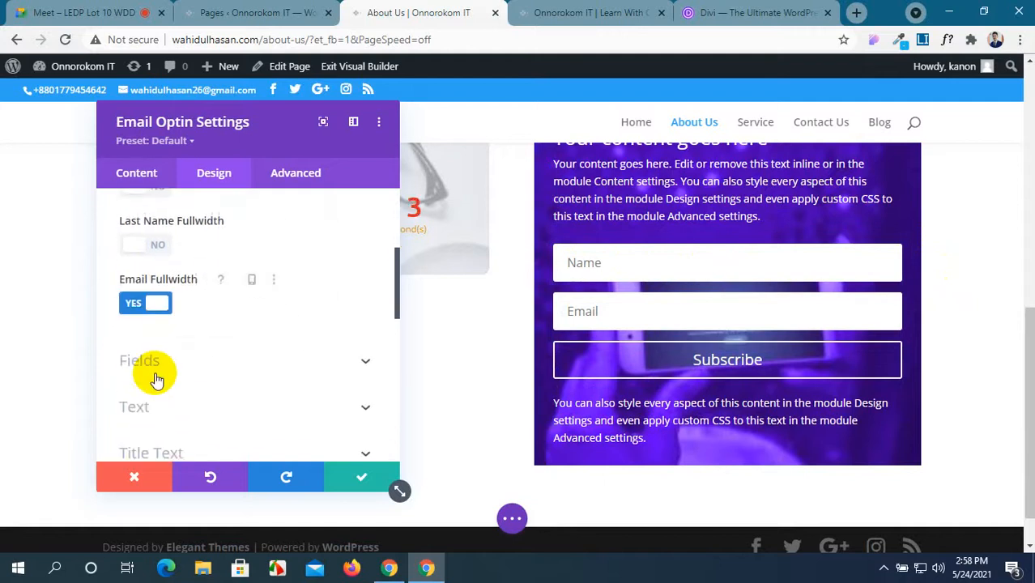
Step: Try to lower the opacity of the Email Optin module's Fields Background Color
{"action": "left_click", "coordinate": [364, 366]}
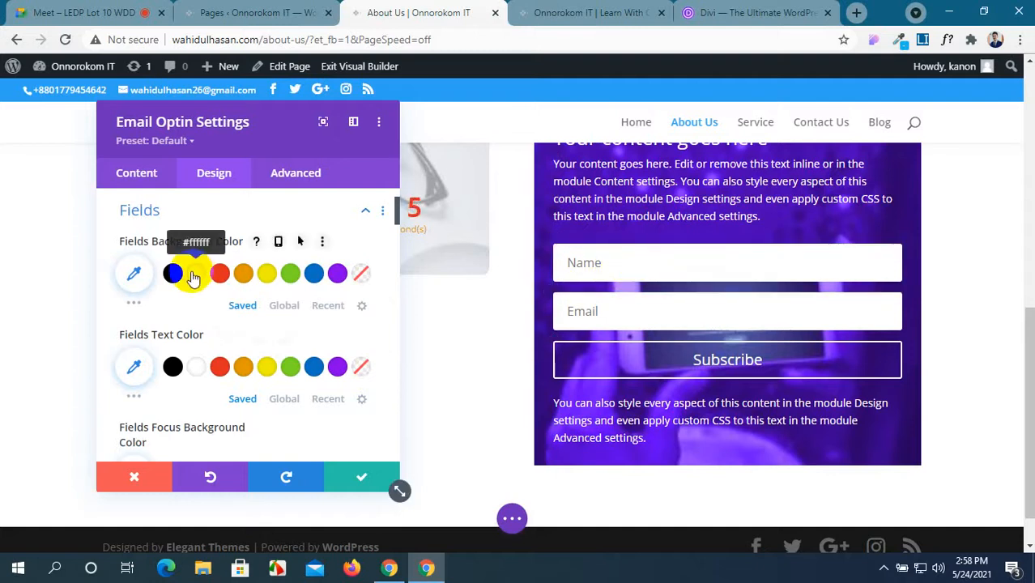
{"action": "left_click", "coordinate": [134, 272]}
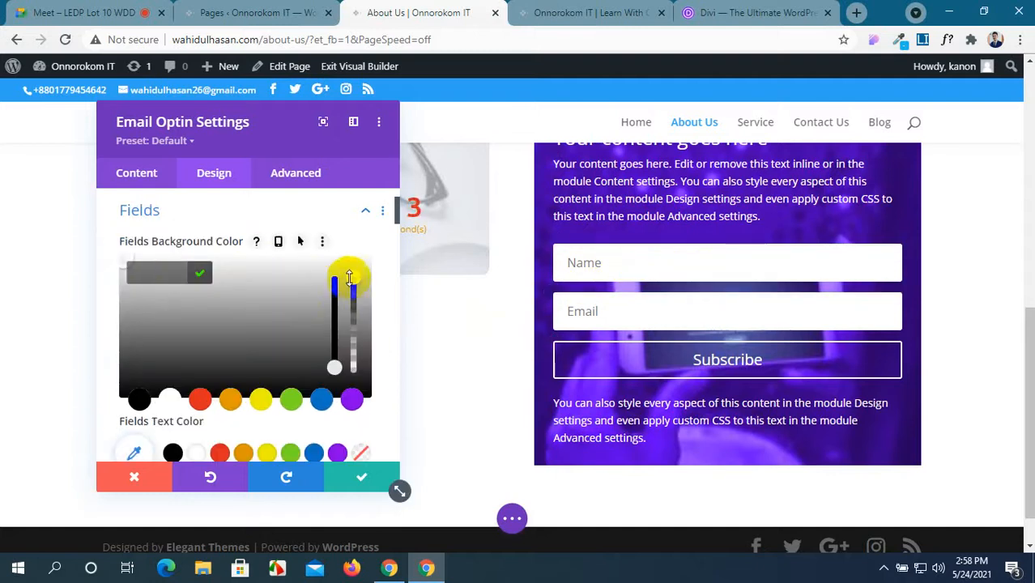
{"action": "left_click_drag", "start_coordinate": [356, 283], "coordinate": [352, 324]}
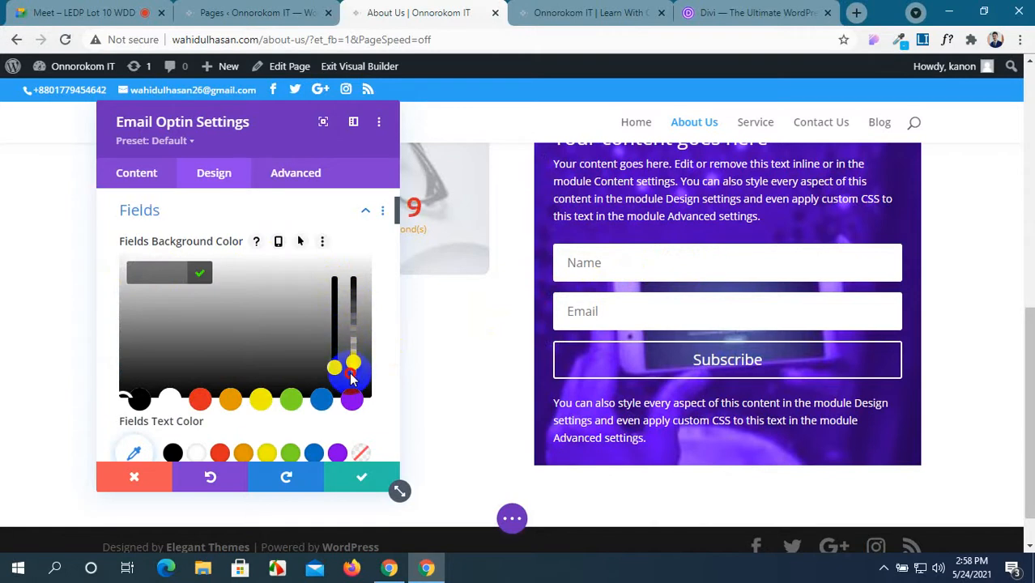
{"action": "left_click", "coordinate": [767, 263]}
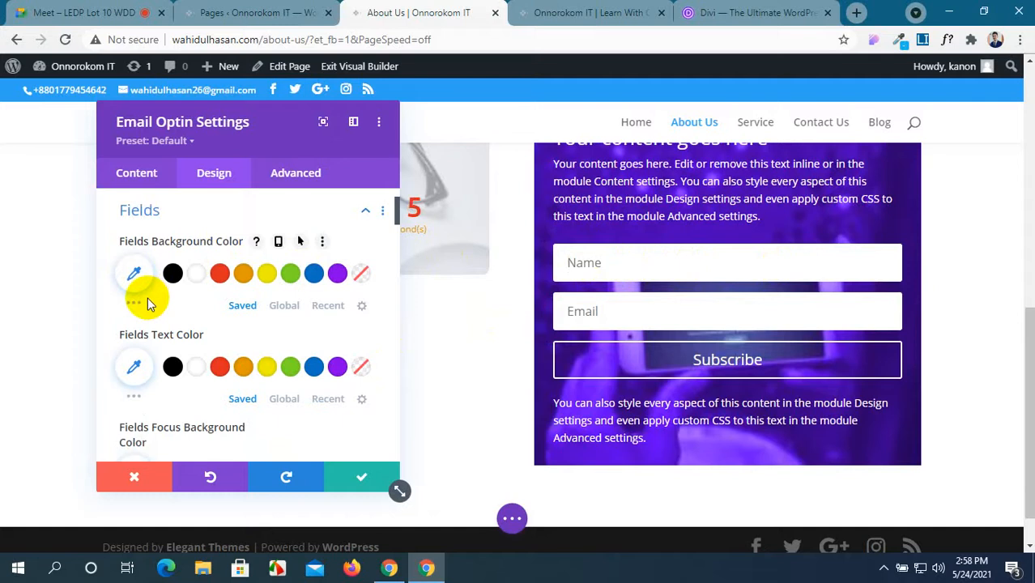
Step: Set the Fields Text Color of the optin form to blue #0c71c3
{"action": "scroll", "coordinate": [148, 298], "scroll_direction": "down", "scroll_amount": 1}
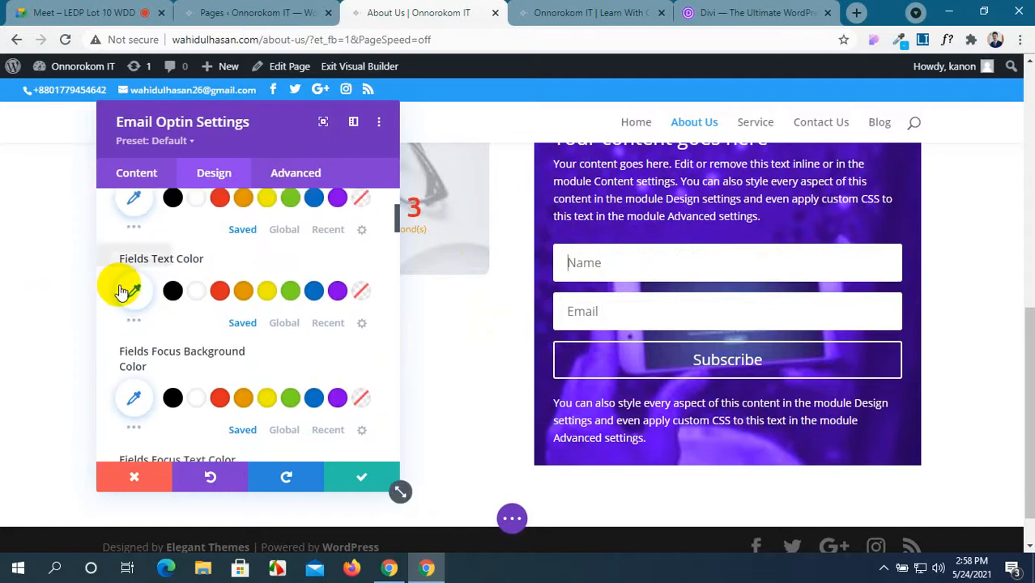
{"action": "left_click", "coordinate": [128, 293]}
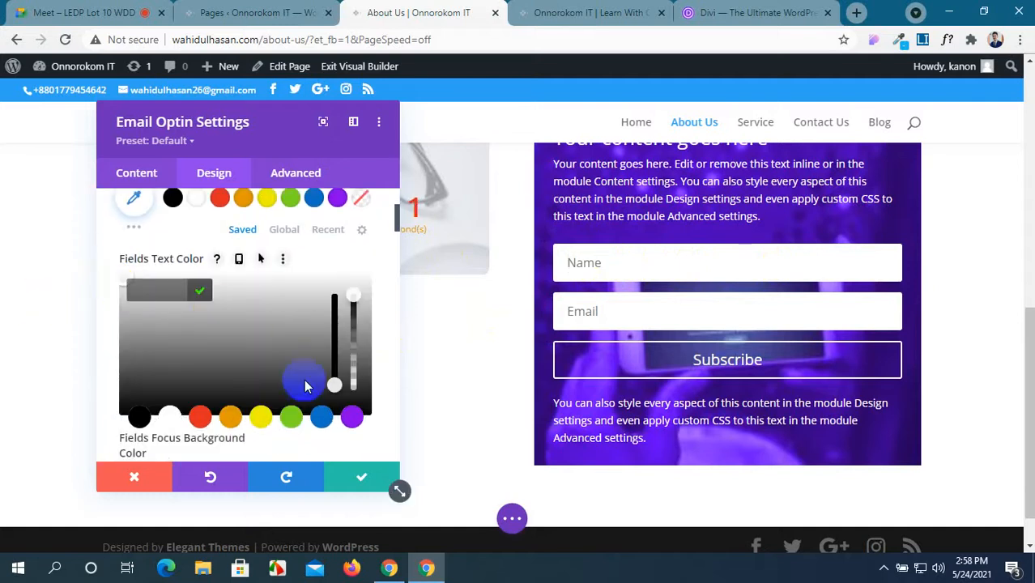
{"action": "left_click", "coordinate": [324, 417]}
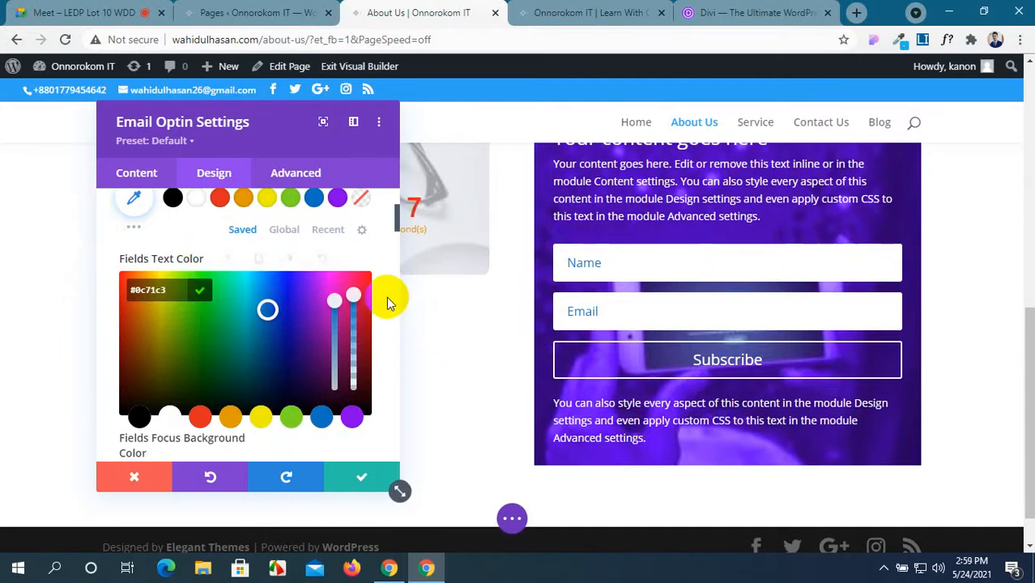
Step: Set the Fields Focus Text Color to white #ffffff and the Fields Focus Background Color to black #000000
{"action": "scroll", "coordinate": [387, 296], "scroll_direction": "down", "scroll_amount": 3}
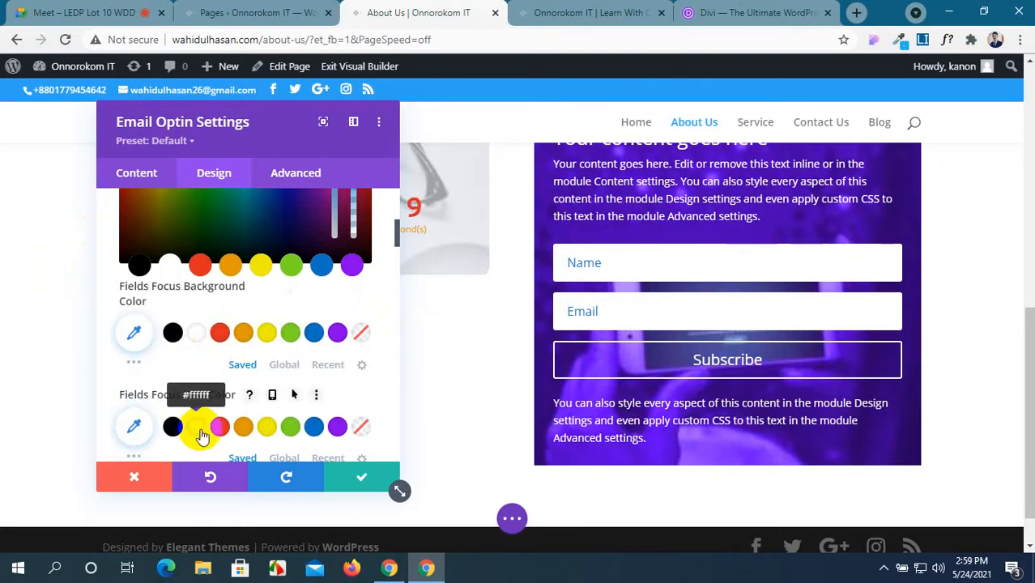
{"action": "left_click", "coordinate": [199, 429]}
{"action": "left_click", "coordinate": [173, 333]}
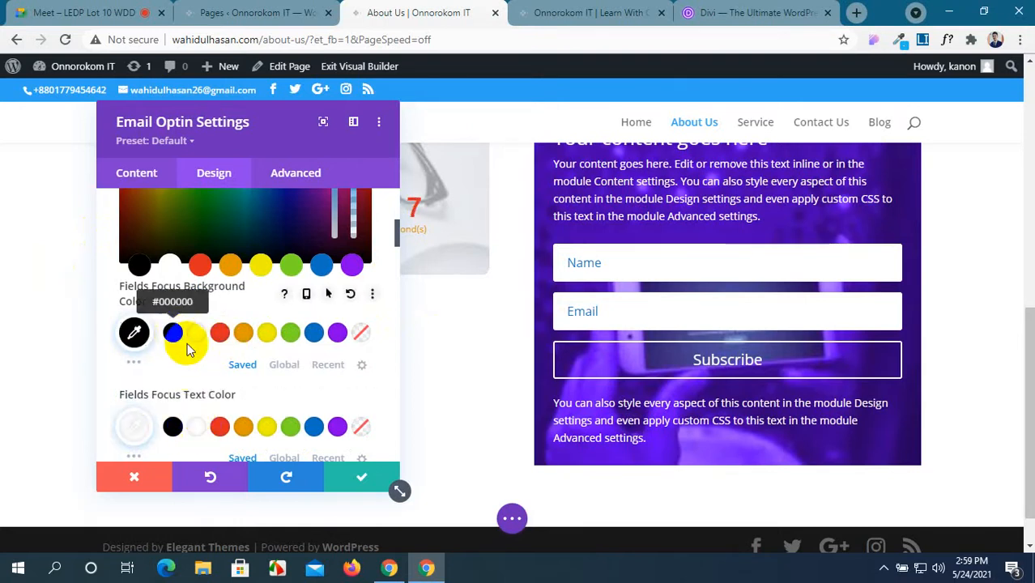
Step: Save the About Us page from the builder's page settings bar
{"action": "scroll", "coordinate": [781, 449], "scroll_direction": "down", "scroll_amount": 1}
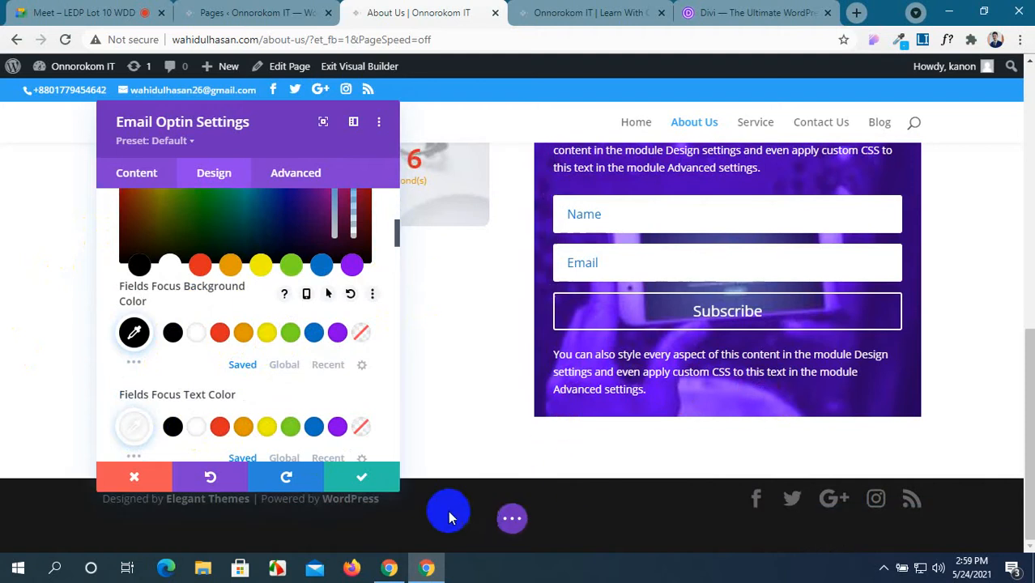
{"action": "left_click", "coordinate": [506, 520]}
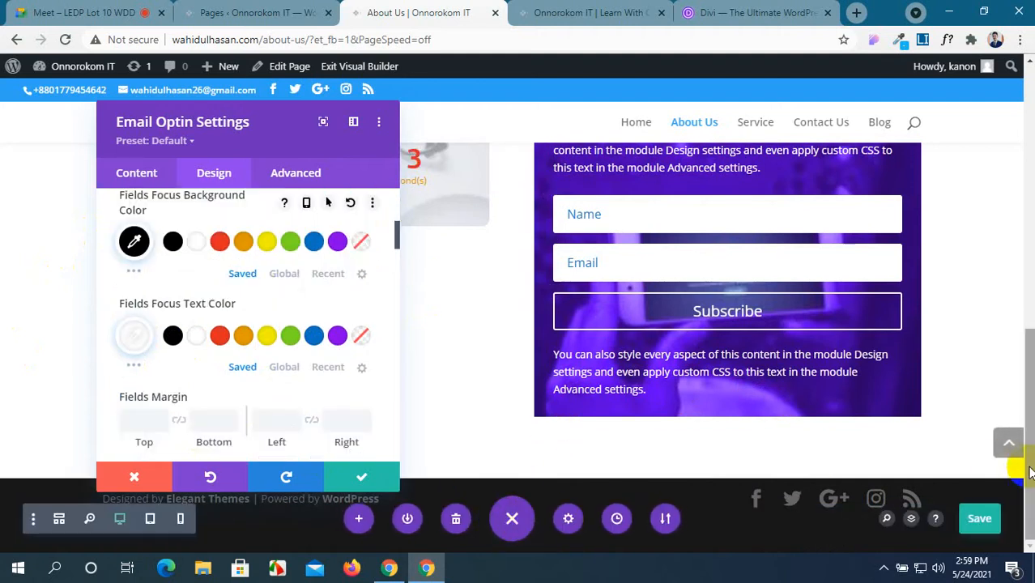
{"action": "left_click", "coordinate": [981, 520]}
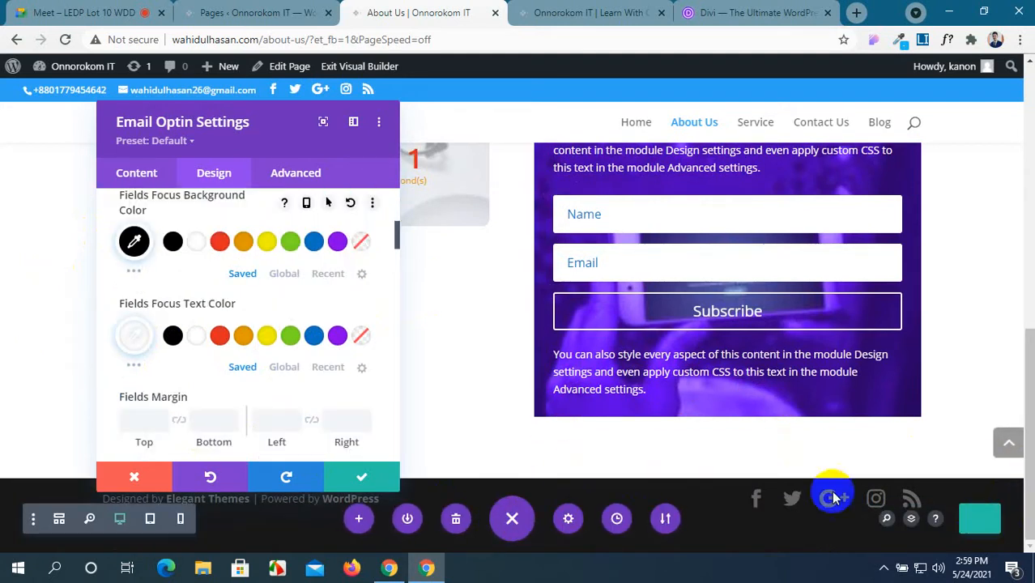
Step: Set the optin form's Fields Margin to a linked 10px for both top and bottom
{"action": "scroll", "coordinate": [136, 375], "scroll_direction": "down", "scroll_amount": 1}
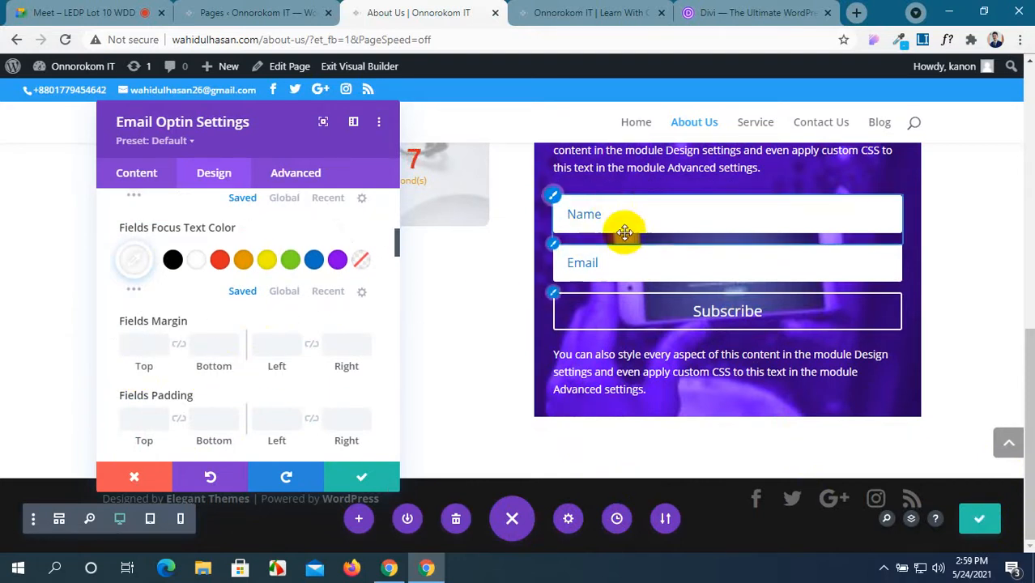
{"action": "left_click", "coordinate": [159, 337]}
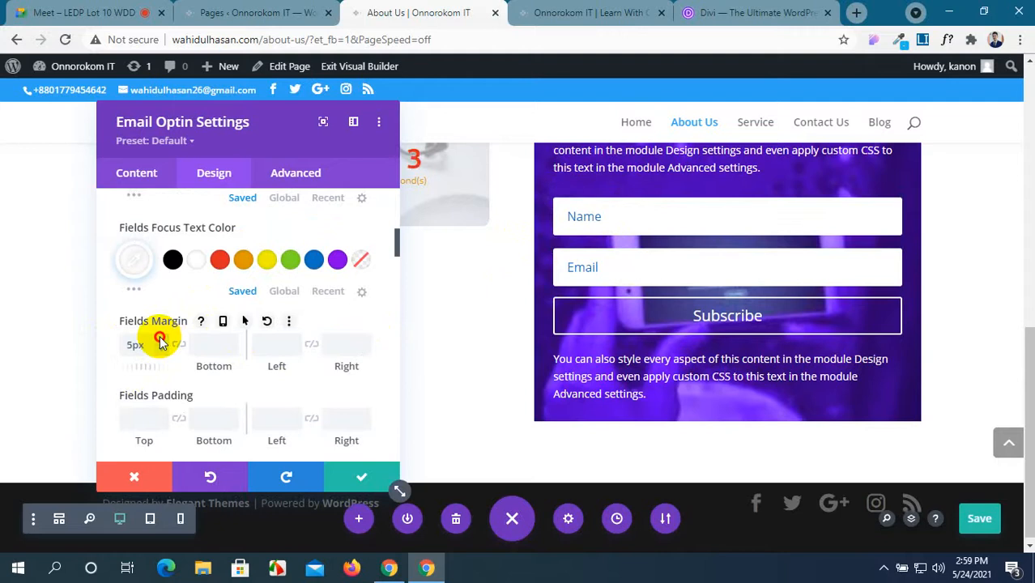
{"action": "left_click", "coordinate": [160, 339]}
{"action": "left_click", "coordinate": [160, 339]}
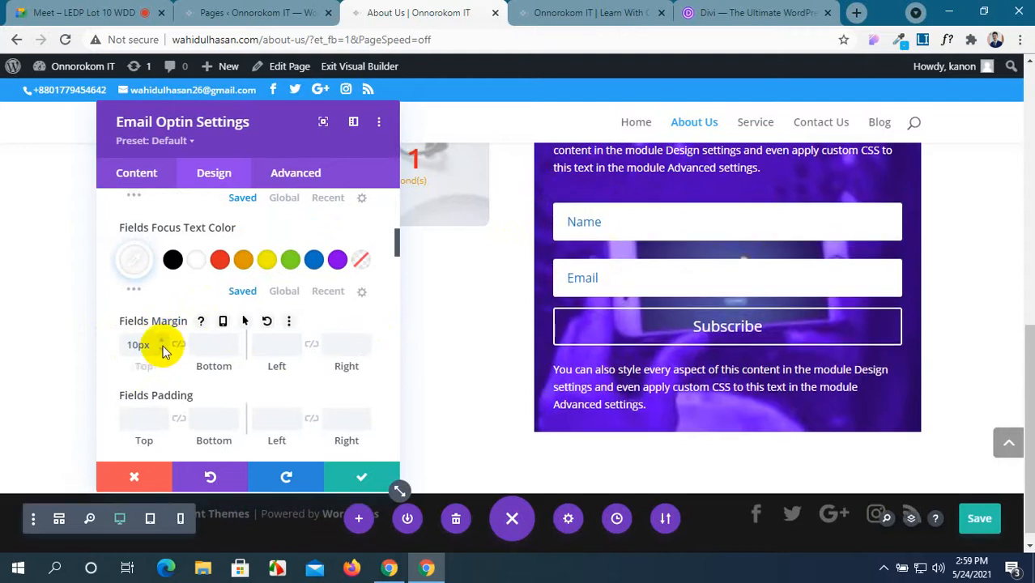
{"action": "left_click", "coordinate": [160, 342]}
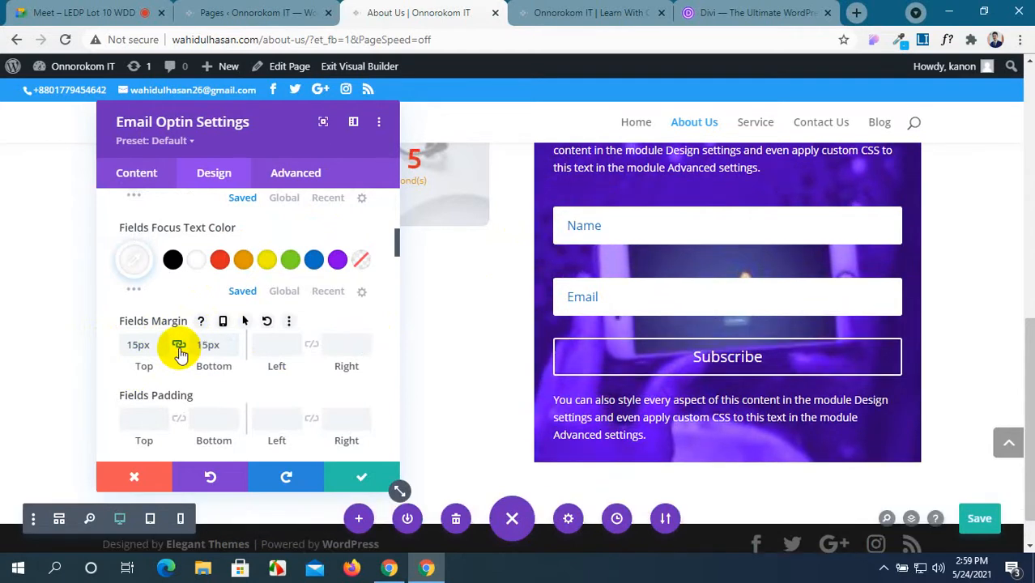
{"action": "left_click", "coordinate": [161, 354]}
{"action": "left_click", "coordinate": [161, 354]}
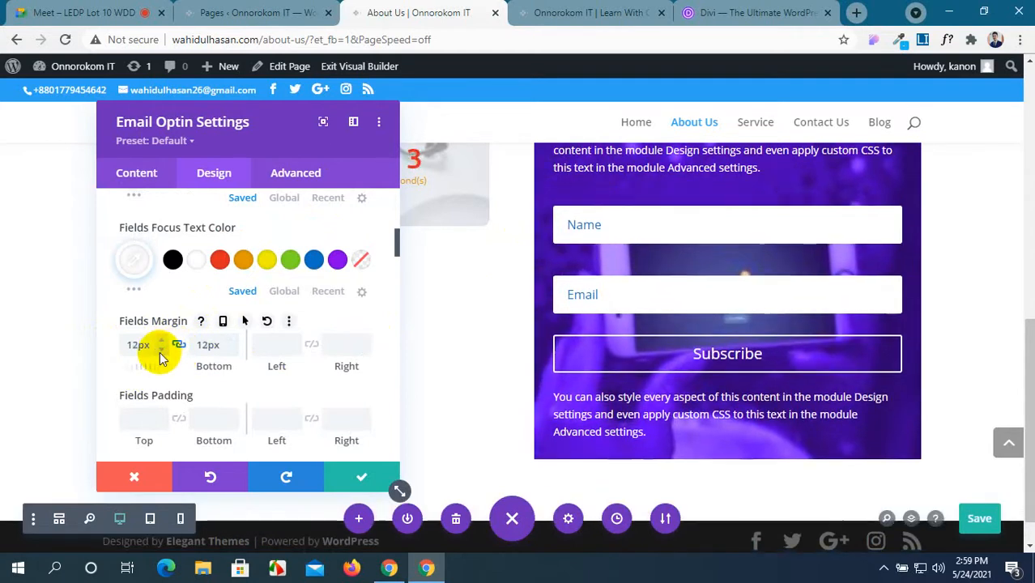
{"action": "left_click", "coordinate": [161, 355]}
{"action": "left_click", "coordinate": [161, 355]}
Step: Set the optin Fields Text Size to 16px, try centred text alignment, and settle on left alignment for the fields
{"action": "scroll", "coordinate": [164, 355], "scroll_direction": "down", "scroll_amount": 1}
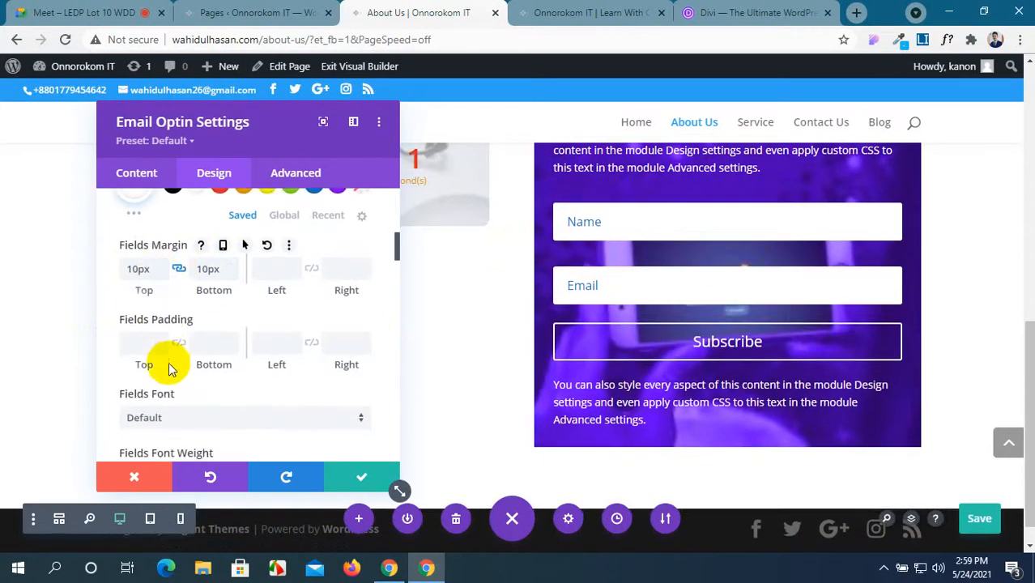
{"action": "scroll", "coordinate": [298, 350], "scroll_direction": "down", "scroll_amount": 1}
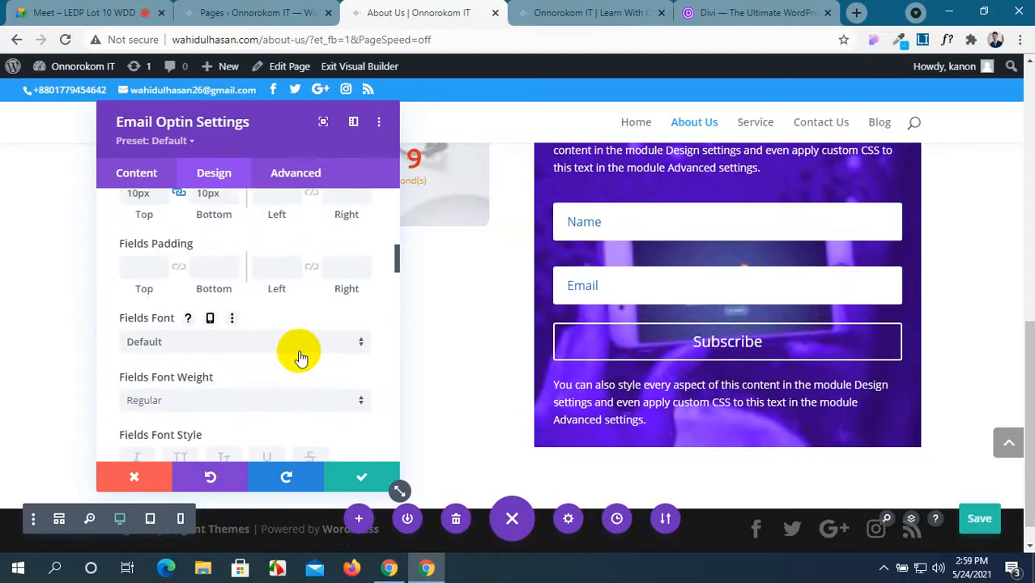
{"action": "scroll", "coordinate": [299, 355], "scroll_direction": "down", "scroll_amount": 2}
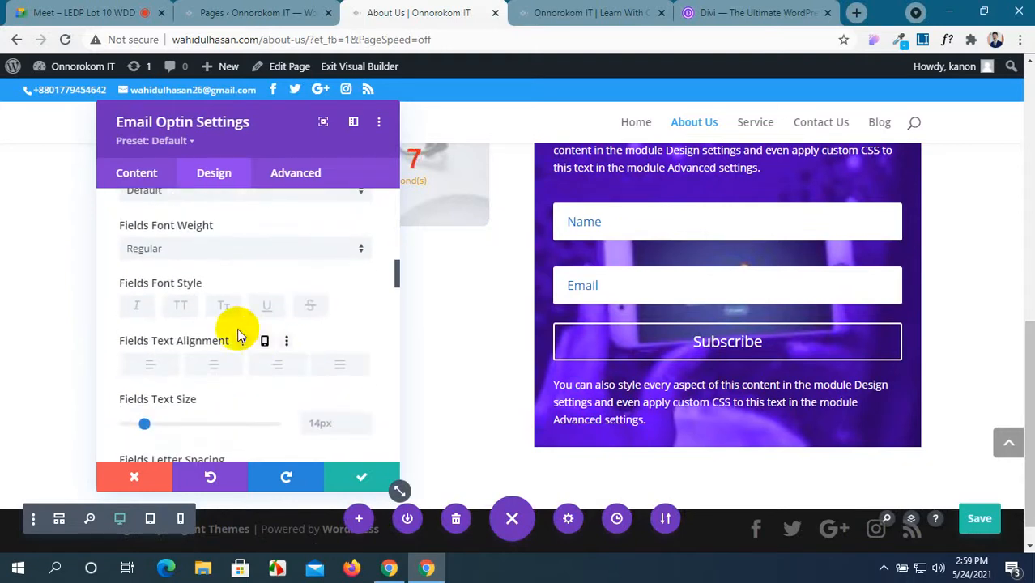
{"action": "left_click", "coordinate": [143, 370]}
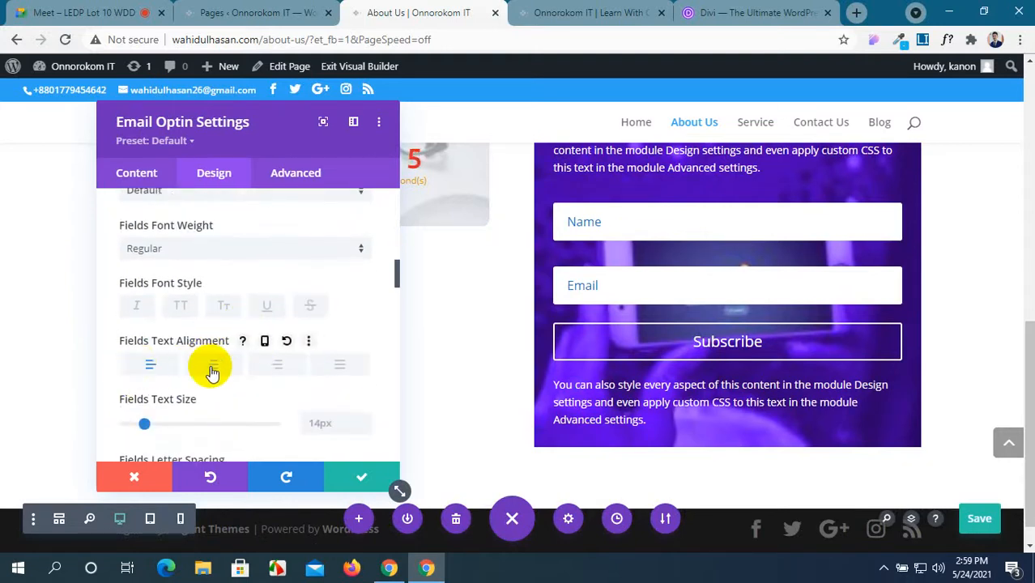
{"action": "left_click", "coordinate": [214, 366]}
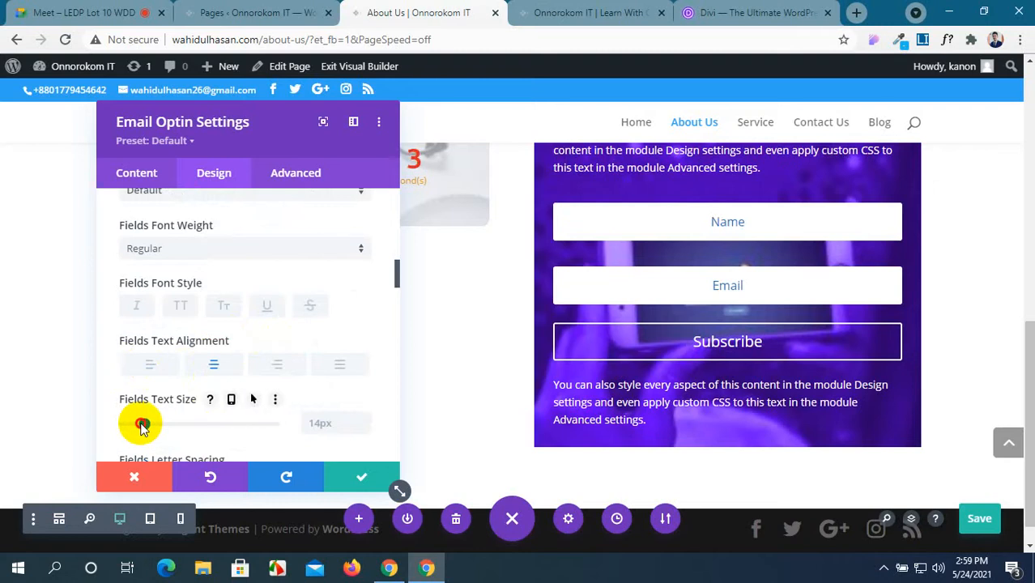
{"action": "left_click_drag", "start_coordinate": [142, 427], "coordinate": [139, 424]}
{"action": "left_click", "coordinate": [308, 424]}
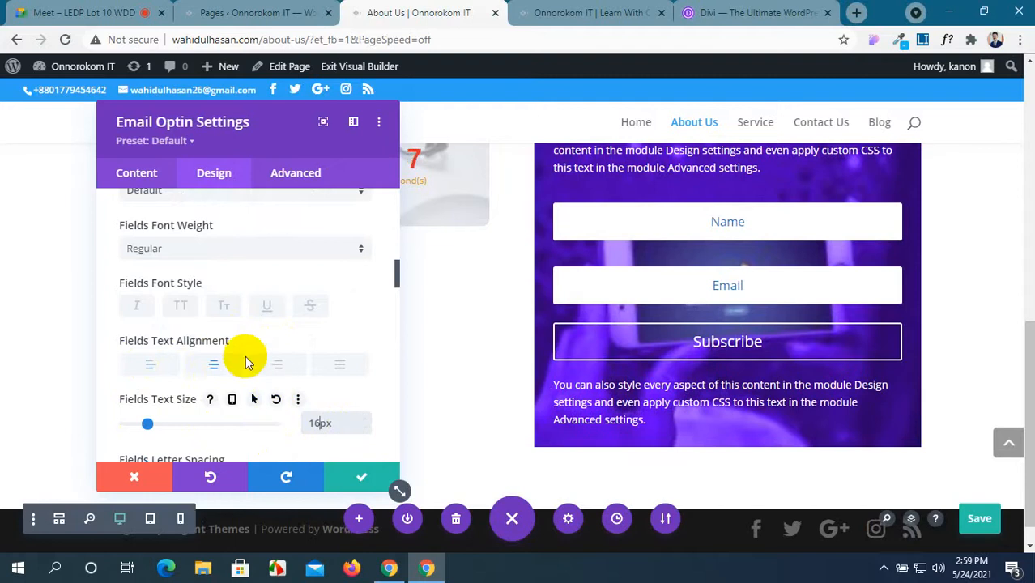
{"action": "left_click", "coordinate": [280, 366]}
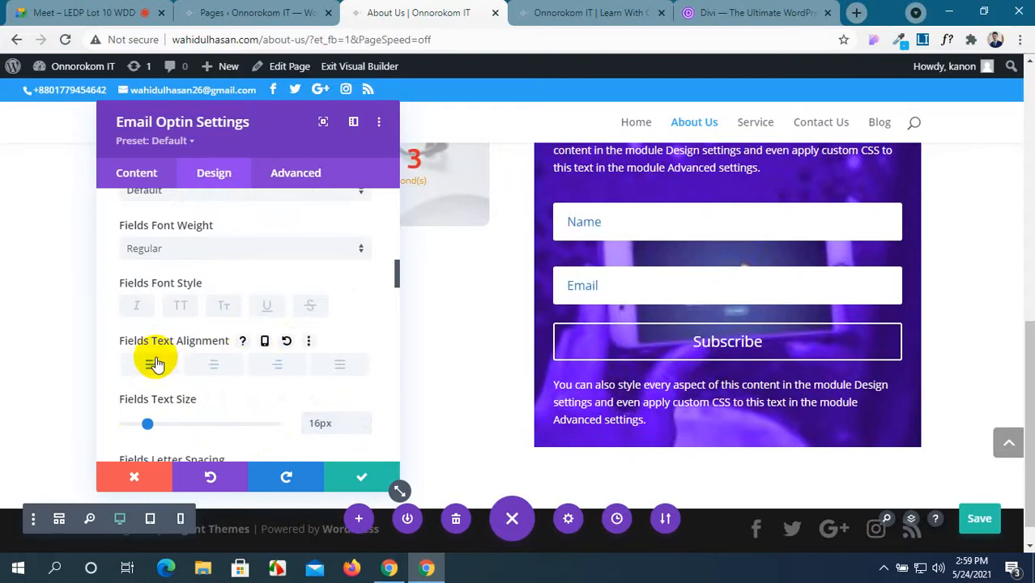
Step: Save the page with the optin form's new field spacing and text settings
{"action": "scroll", "coordinate": [156, 363], "scroll_direction": "down", "scroll_amount": 2}
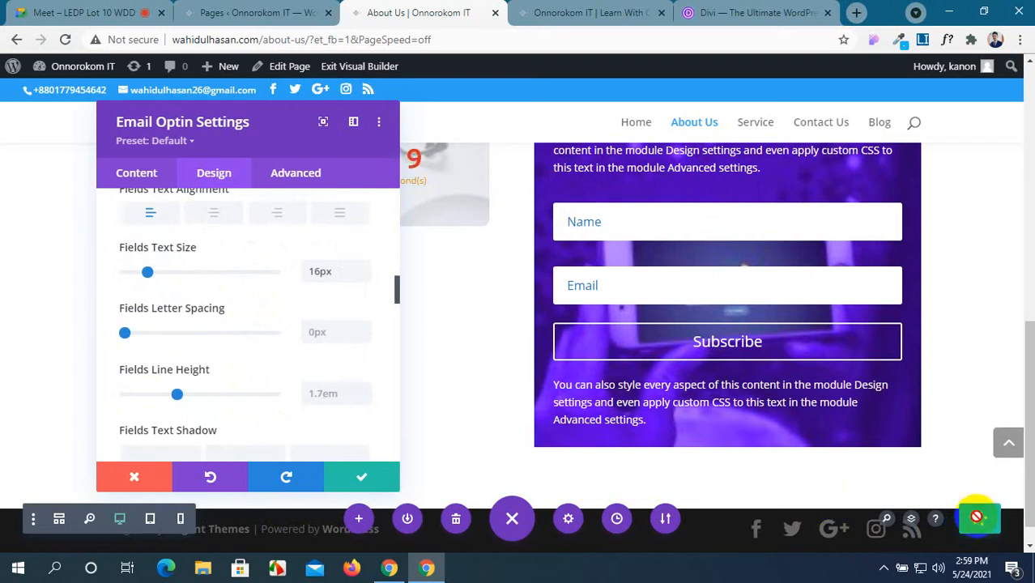
{"action": "scroll", "coordinate": [159, 342], "scroll_direction": "up", "scroll_amount": 5}
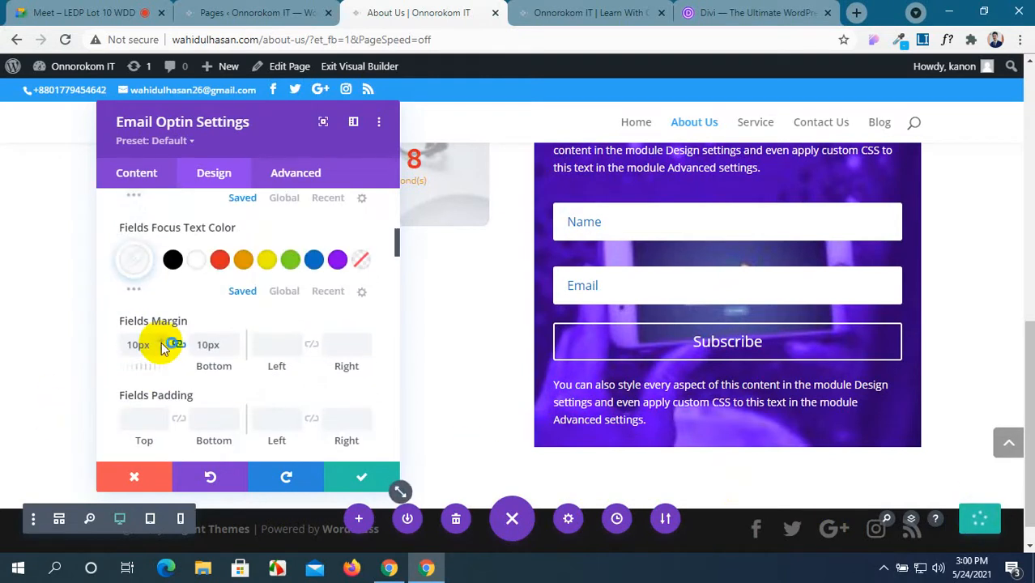
{"action": "scroll", "coordinate": [166, 342], "scroll_direction": "up", "scroll_amount": 1}
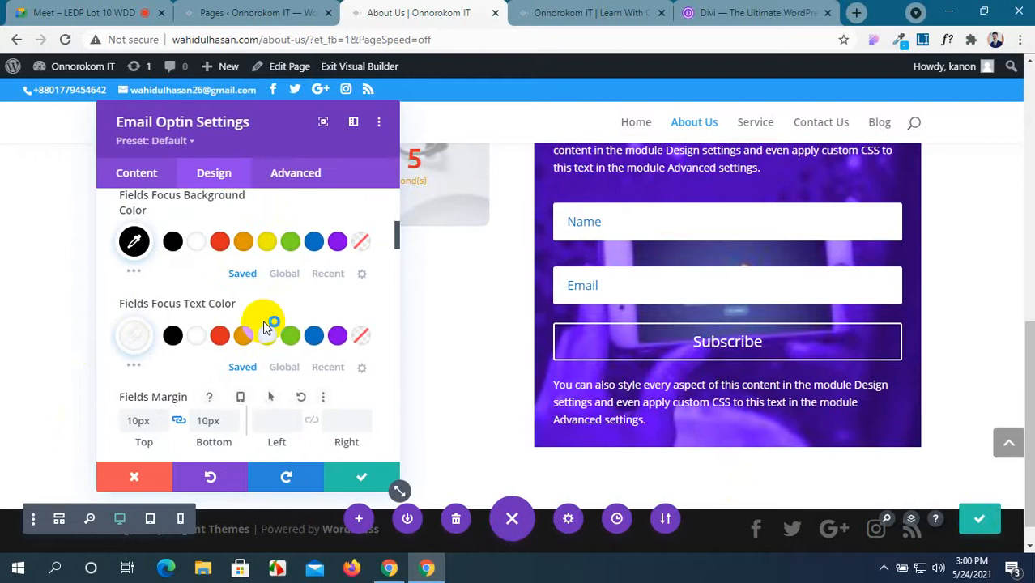
{"action": "scroll", "coordinate": [265, 326], "scroll_direction": "up", "scroll_amount": 1}
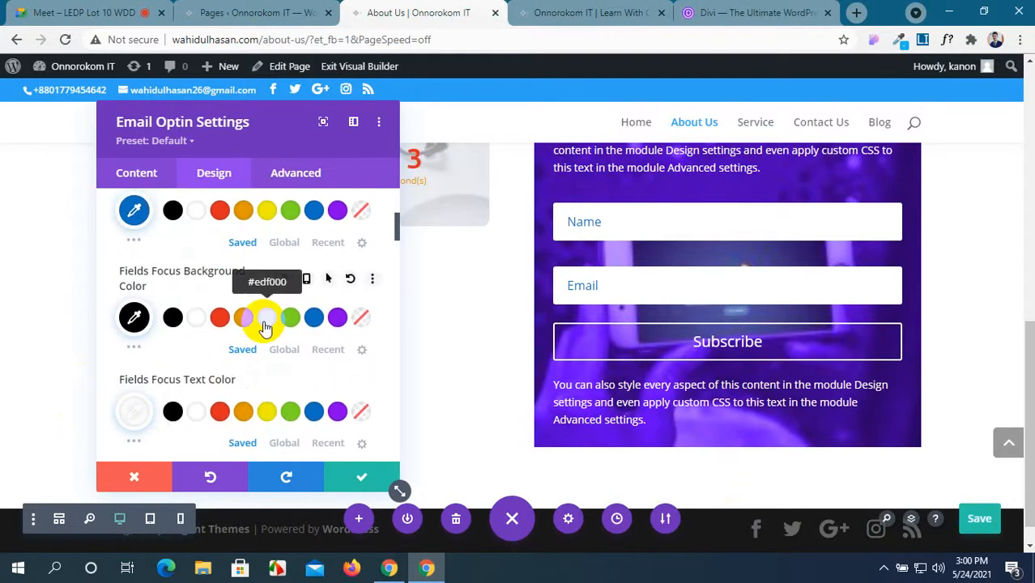
Step: Switch to the live site, refresh it and open its About Us page to examine the email optin block
{"action": "left_click", "coordinate": [619, 12]}
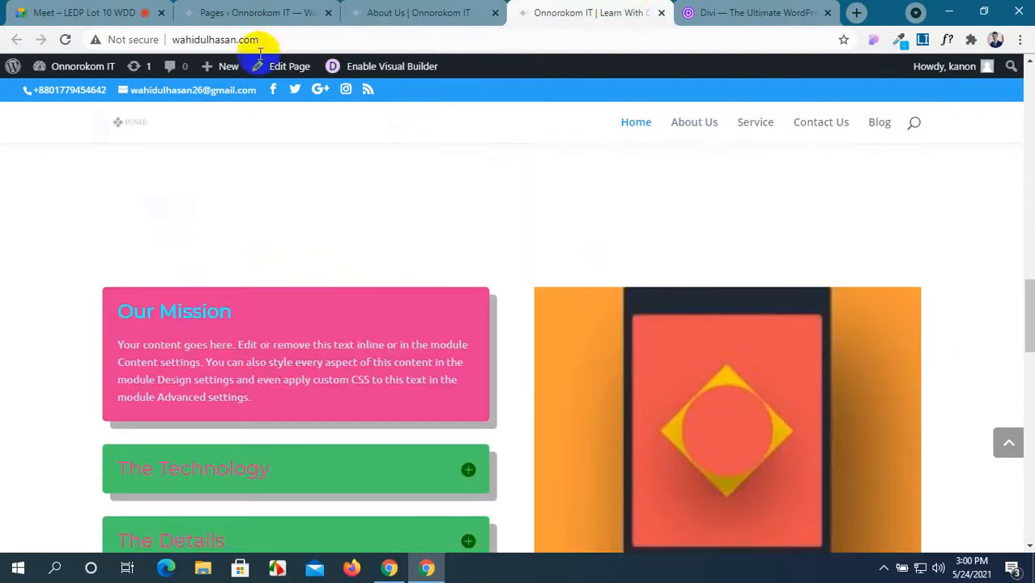
{"action": "left_click", "coordinate": [65, 39]}
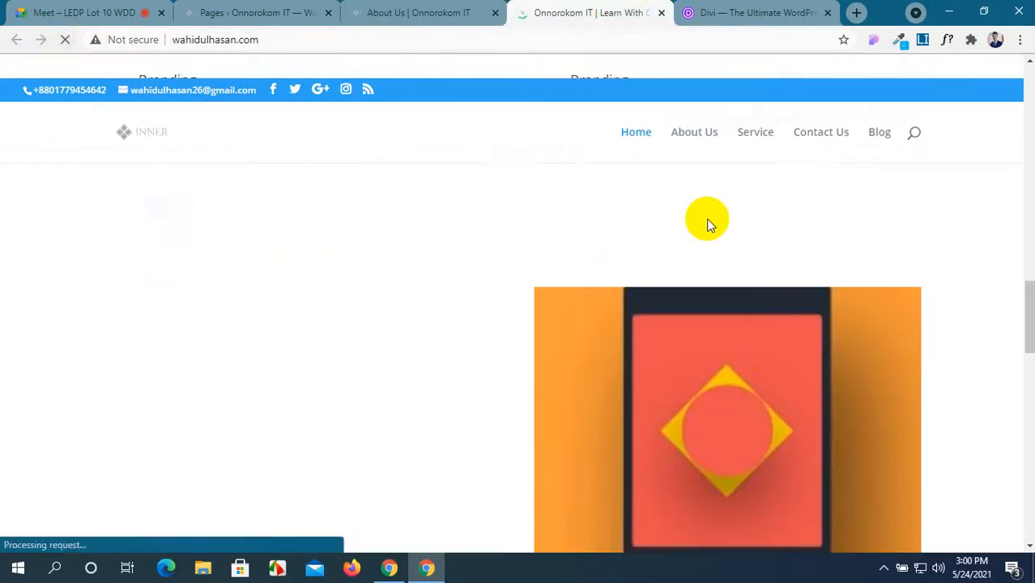
{"action": "scroll", "coordinate": [706, 219], "scroll_direction": "down", "scroll_amount": 4}
{"action": "scroll", "coordinate": [706, 219], "scroll_direction": "down", "scroll_amount": 10}
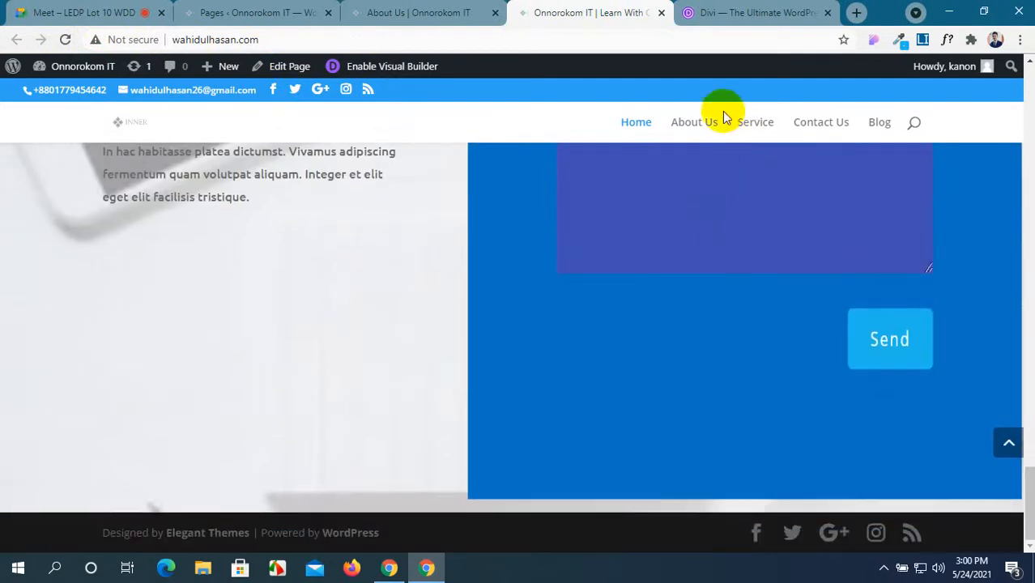
{"action": "left_click", "coordinate": [693, 122]}
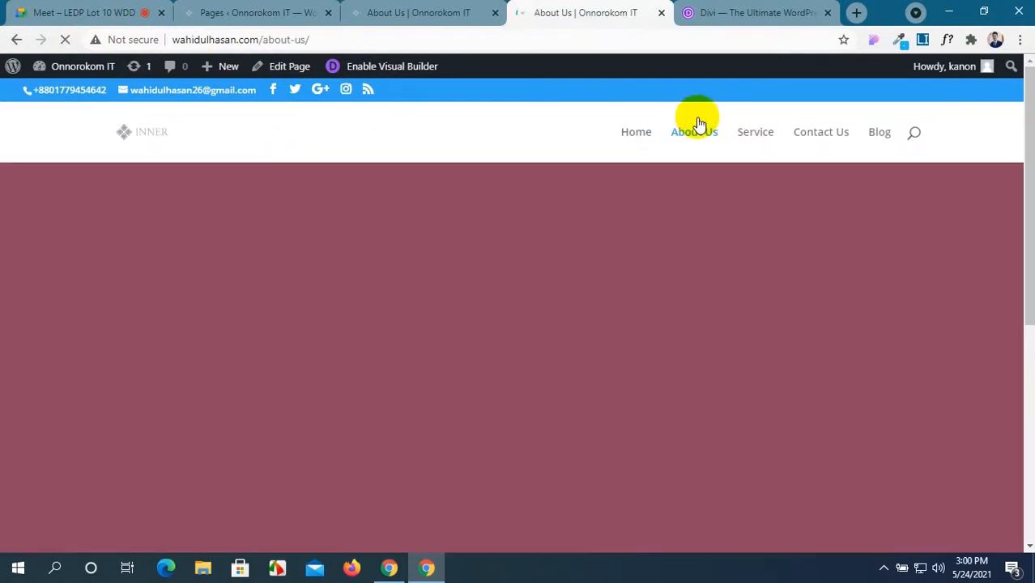
{"action": "scroll", "coordinate": [466, 279], "scroll_direction": "down", "scroll_amount": 4}
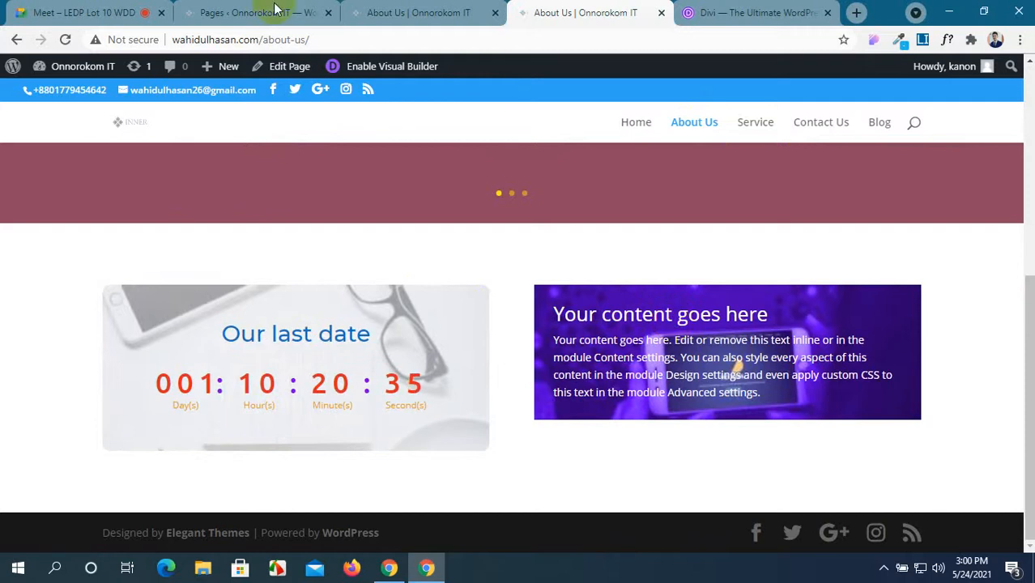
Step: Save the page again in the visual builder and recheck the email optin block on the live About Us page
{"action": "left_click", "coordinate": [374, 12]}
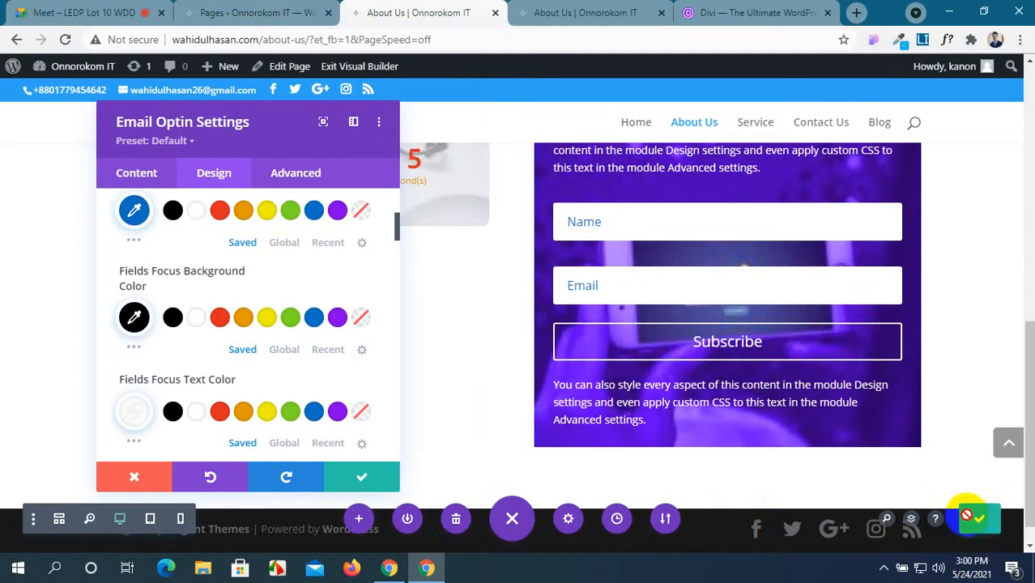
{"action": "left_click", "coordinate": [599, 12]}
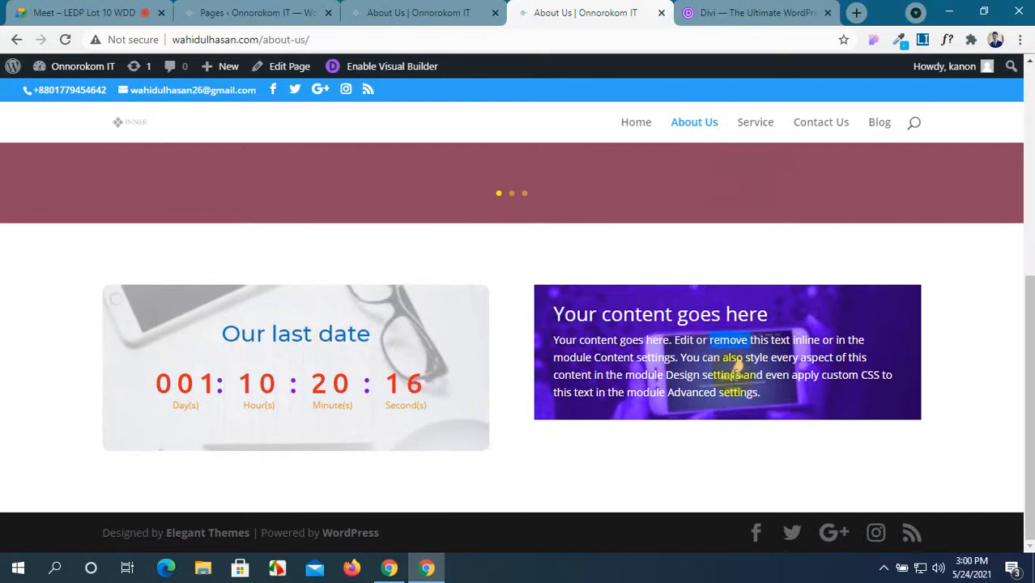
{"action": "scroll", "coordinate": [733, 374], "scroll_direction": "up", "scroll_amount": 3}
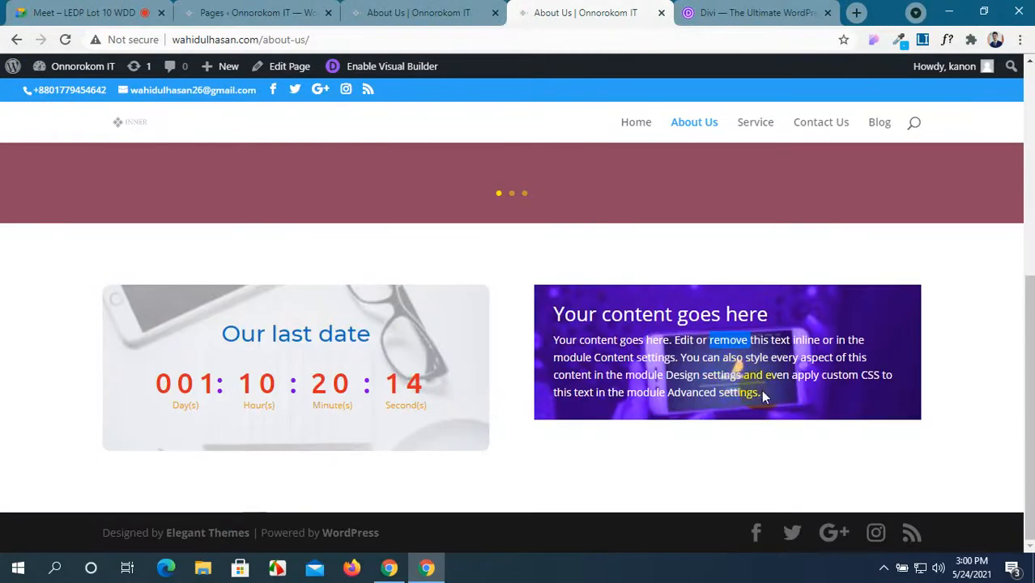
{"action": "left_click_drag", "start_coordinate": [762, 396], "coordinate": [545, 303]}
{"action": "left_click", "coordinate": [634, 350]}
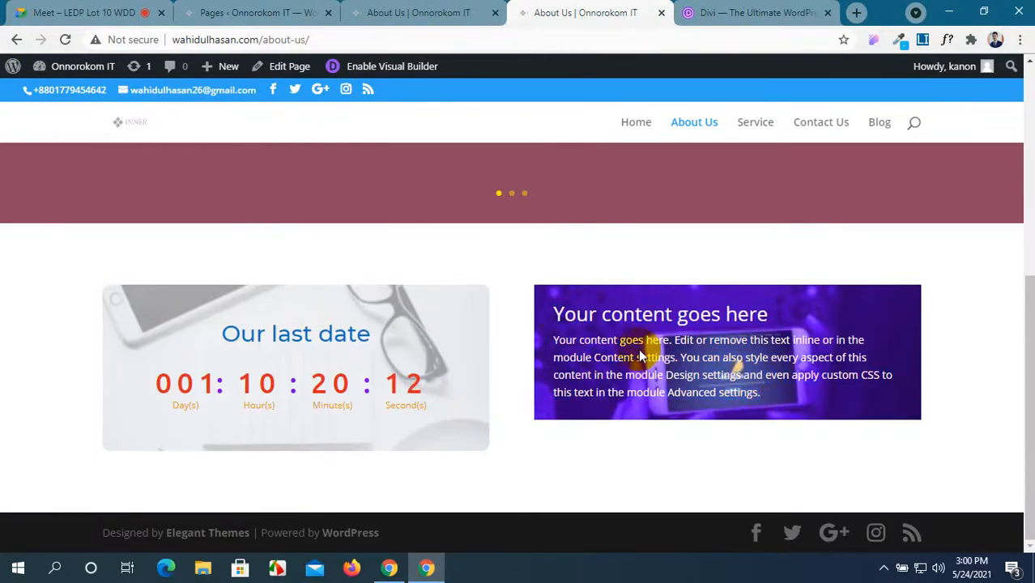
{"action": "scroll", "coordinate": [638, 348], "scroll_direction": "up", "scroll_amount": 5}
Step: Return to the visual builder and review the Email Optin module's layout choices and fullwidth settings, keeping Body On Left, Form On Right
{"action": "left_click", "coordinate": [429, 12]}
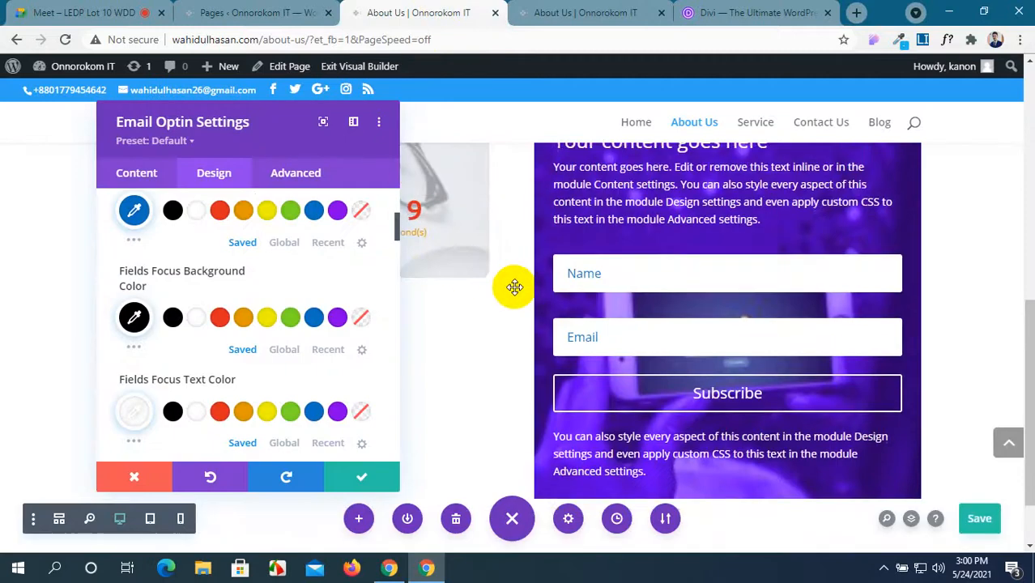
{"action": "scroll", "coordinate": [289, 243], "scroll_direction": "down", "scroll_amount": 5}
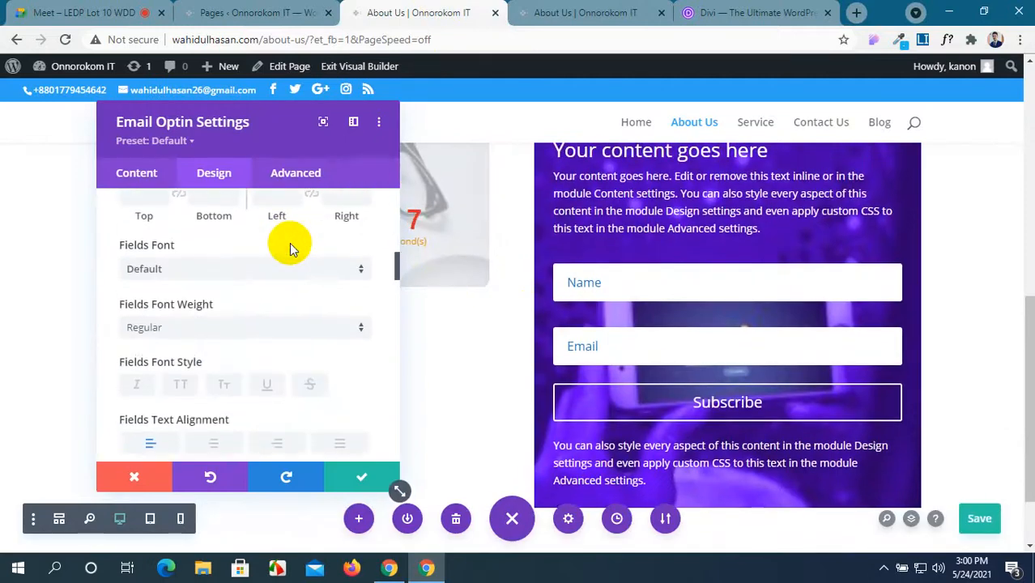
{"action": "scroll", "coordinate": [289, 243], "scroll_direction": "up", "scroll_amount": 6}
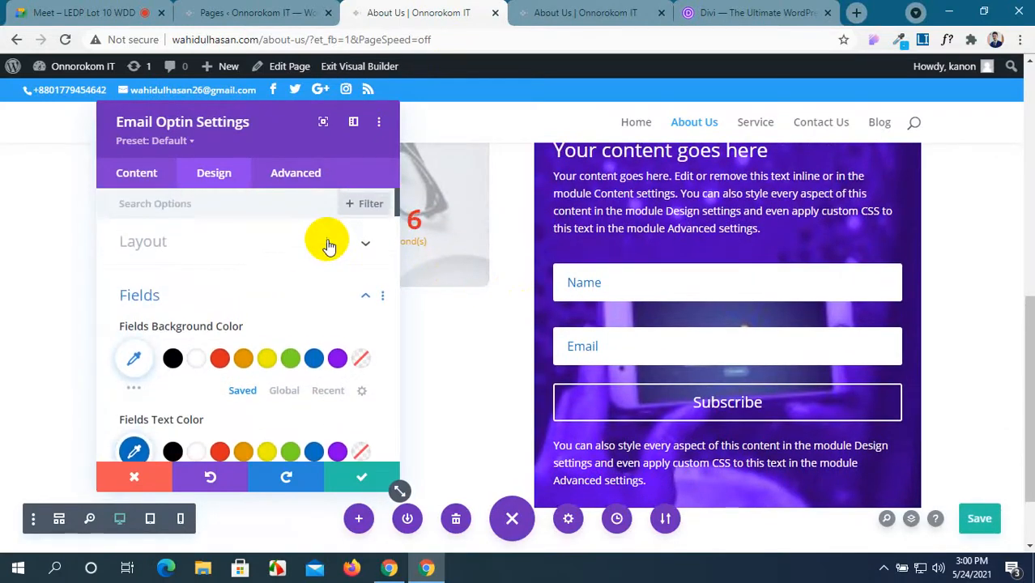
{"action": "left_click", "coordinate": [328, 243]}
{"action": "left_click", "coordinate": [347, 304]}
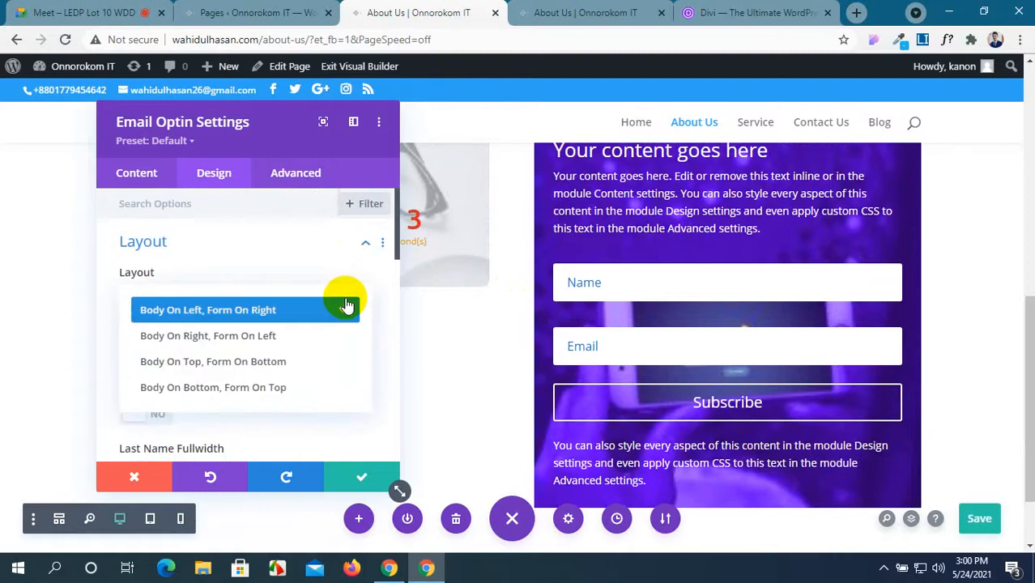
{"action": "left_click", "coordinate": [347, 304]}
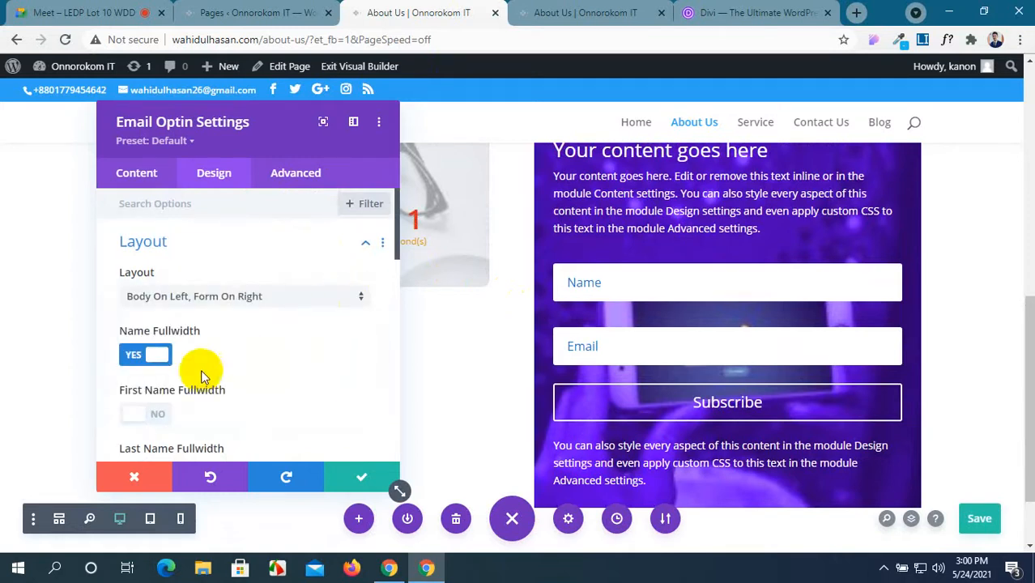
{"action": "scroll", "coordinate": [762, 345], "scroll_direction": "down", "scroll_amount": 1}
{"action": "scroll", "coordinate": [762, 345], "scroll_direction": "up", "scroll_amount": 3}
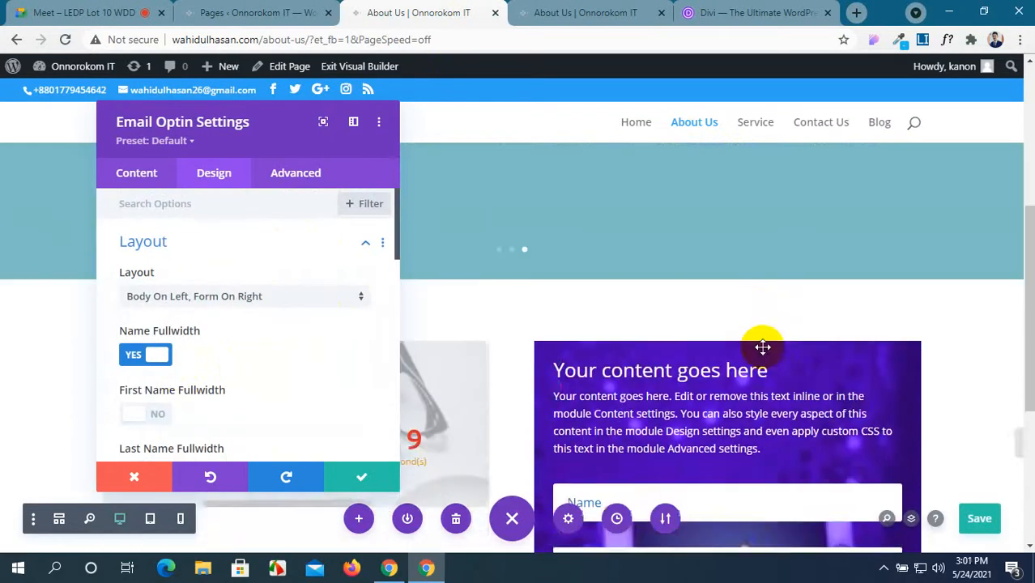
{"action": "scroll", "coordinate": [762, 345], "scroll_direction": "down", "scroll_amount": 5}
{"action": "scroll", "coordinate": [227, 384], "scroll_direction": "down", "scroll_amount": 3}
{"action": "scroll", "coordinate": [229, 389], "scroll_direction": "down", "scroll_amount": 5}
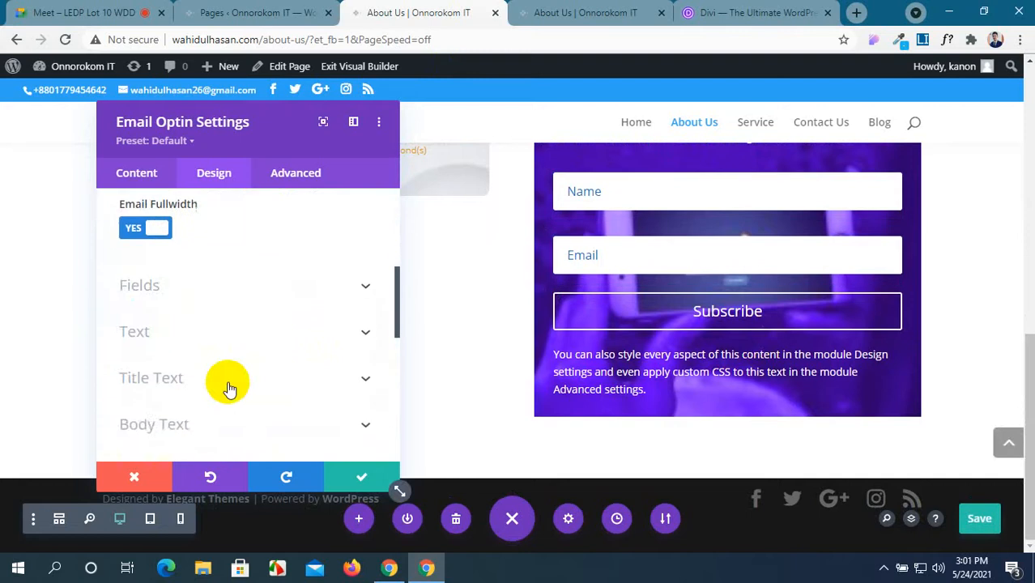
Step: Accept the Email Optin module's design settings, save the page, and examine the optin block on the live About Us page
{"action": "scroll", "coordinate": [228, 387], "scroll_direction": "down", "scroll_amount": 3}
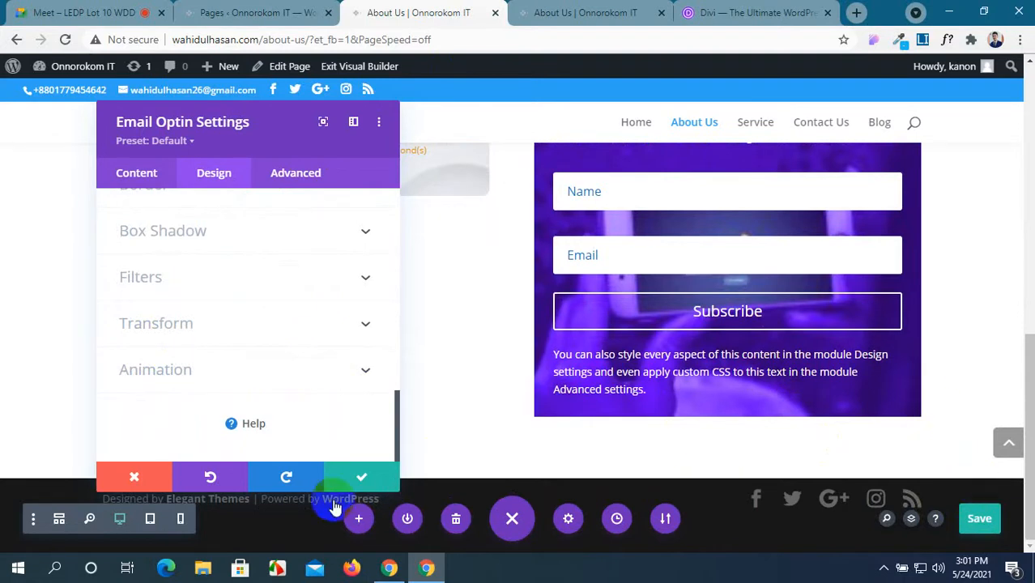
{"action": "left_click", "coordinate": [346, 485]}
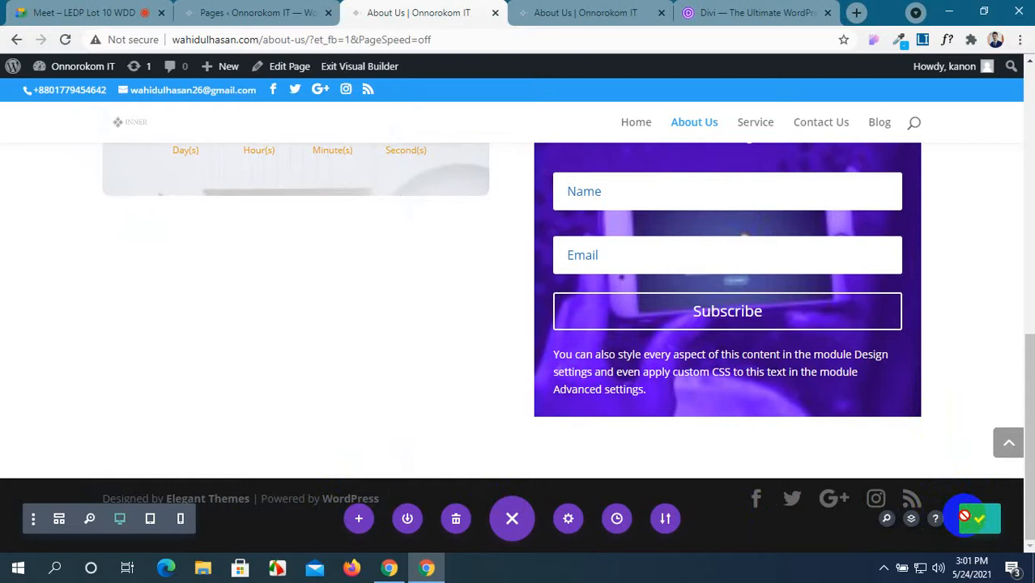
{"action": "left_click", "coordinate": [622, 10]}
{"action": "scroll", "coordinate": [341, 377], "scroll_direction": "down", "scroll_amount": 3}
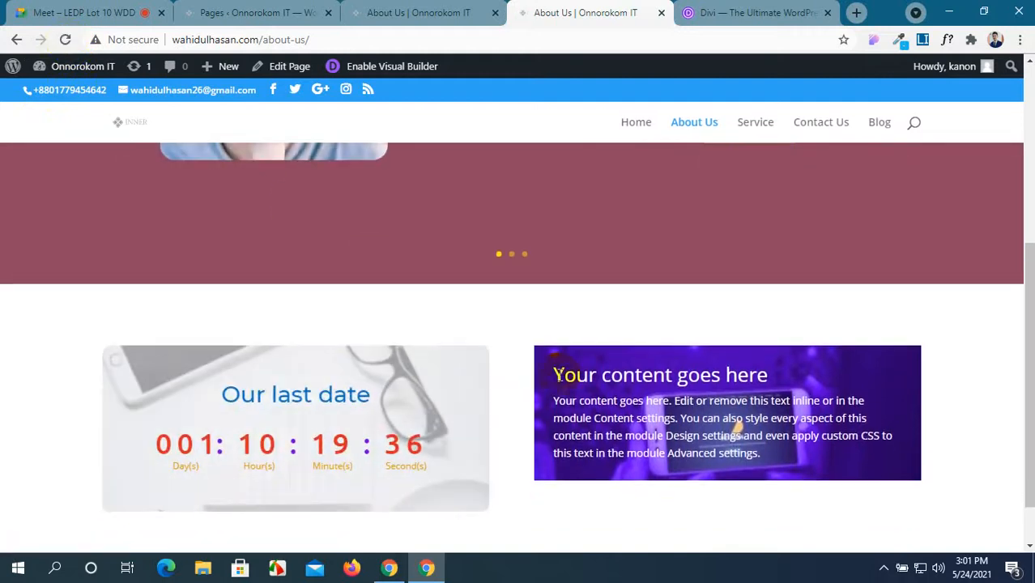
{"action": "scroll", "coordinate": [621, 423], "scroll_direction": "down", "scroll_amount": 1}
{"action": "scroll", "coordinate": [621, 422], "scroll_direction": "up", "scroll_amount": 4}
{"action": "scroll", "coordinate": [600, 377], "scroll_direction": "down", "scroll_amount": 3}
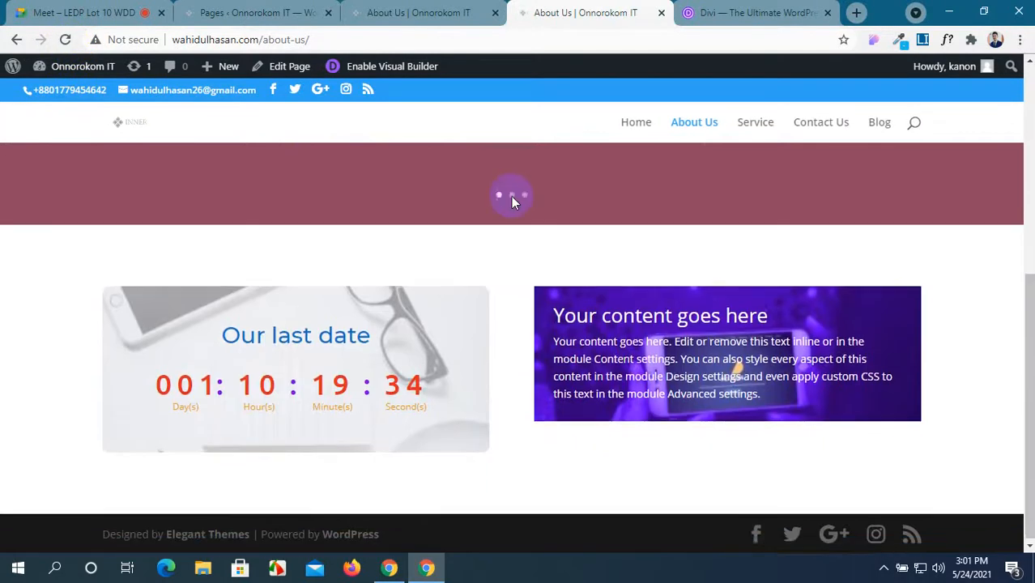
{"action": "left_click_drag", "start_coordinate": [640, 354], "coordinate": [627, 311]}
{"action": "left_click", "coordinate": [787, 368]}
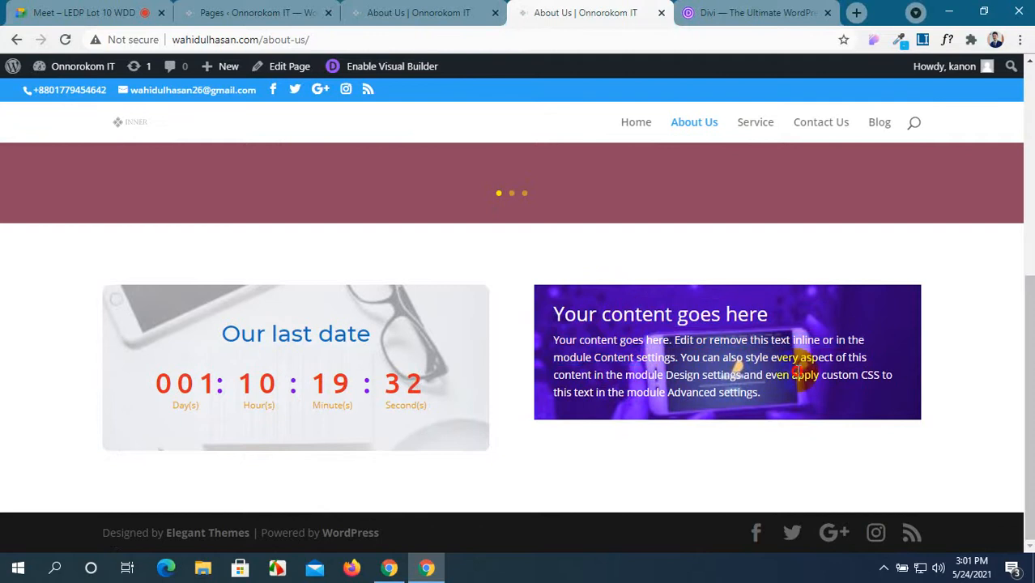
Step: Return to the visual builder and examine the optin form's name and email fields for comparison with the live page
{"action": "left_click", "coordinate": [406, 7]}
{"action": "scroll", "coordinate": [589, 260], "scroll_direction": "up", "scroll_amount": 1}
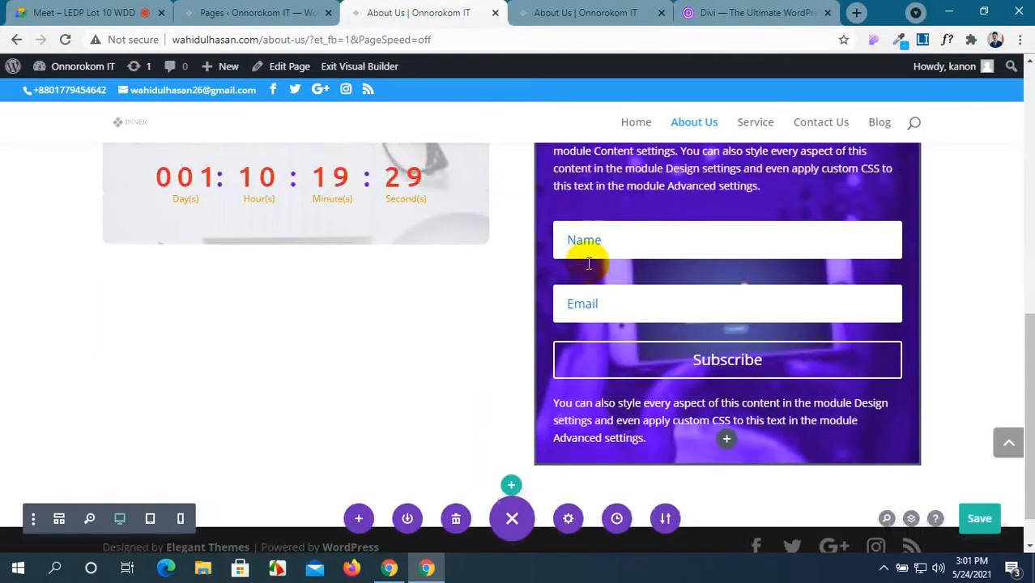
{"action": "scroll", "coordinate": [589, 263], "scroll_direction": "down", "scroll_amount": 1}
{"action": "scroll", "coordinate": [589, 263], "scroll_direction": "up", "scroll_amount": 2}
{"action": "scroll", "coordinate": [589, 263], "scroll_direction": "down", "scroll_amount": 2}
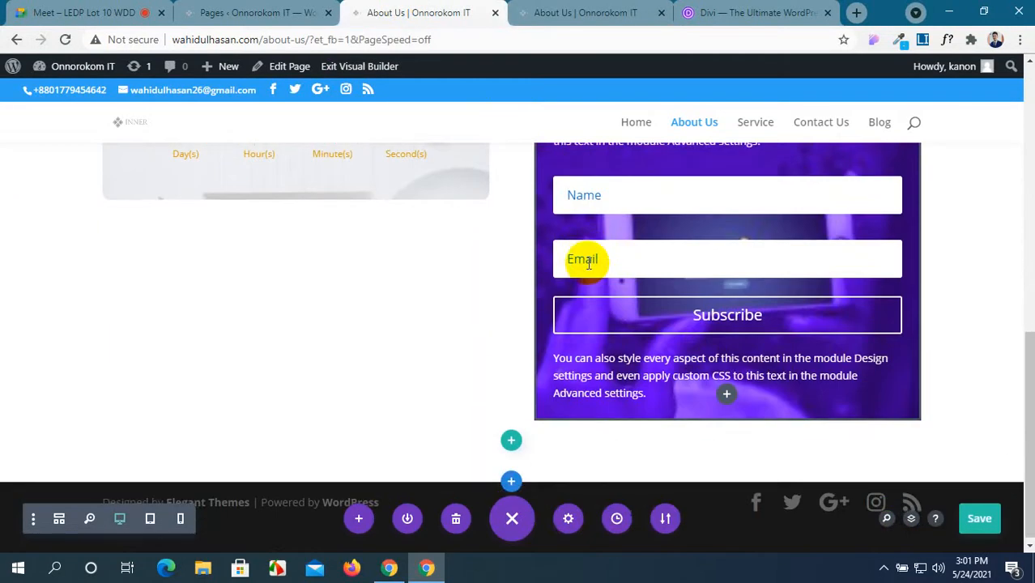
{"action": "scroll", "coordinate": [588, 263], "scroll_direction": "up", "scroll_amount": 2}
{"action": "scroll", "coordinate": [588, 263], "scroll_direction": "down", "scroll_amount": 2}
{"action": "scroll", "coordinate": [588, 263], "scroll_direction": "up", "scroll_amount": 3}
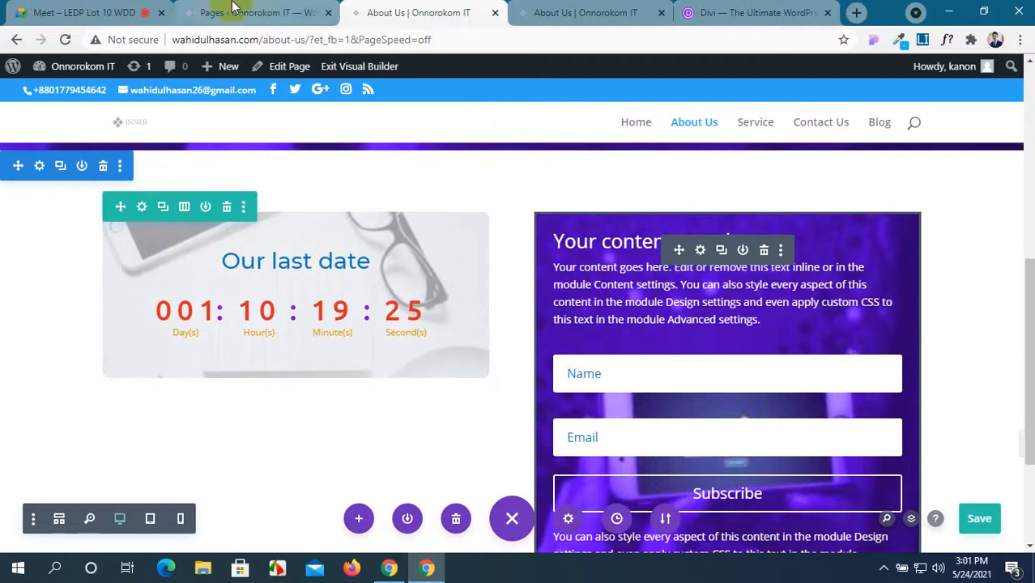
{"action": "left_click", "coordinate": [251, 12]}
{"action": "left_click", "coordinate": [429, 13]}
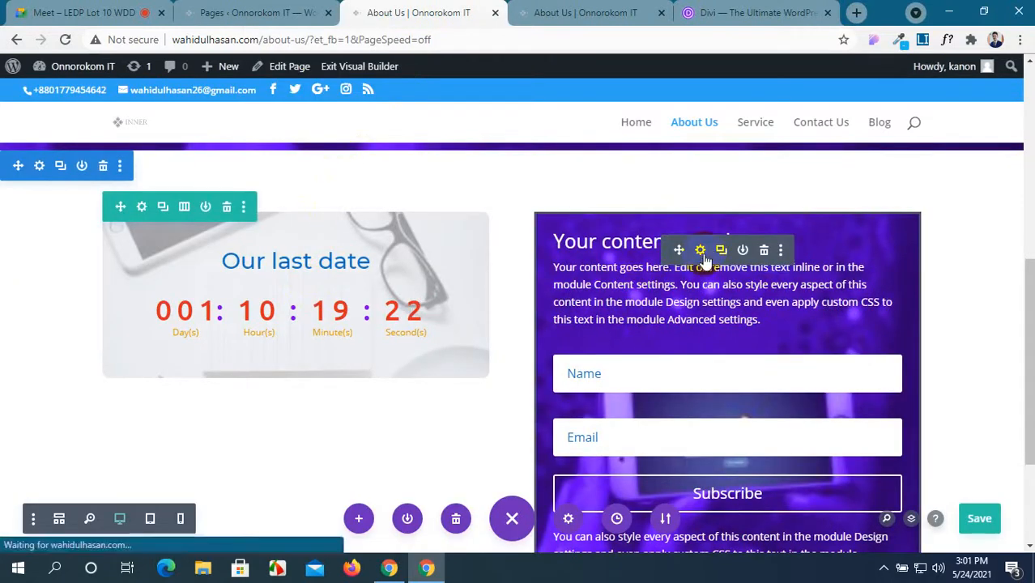
Step: Reopen the Email Optin module's settings and review its text content, Email Account provider and Fields options
{"action": "left_click", "coordinate": [701, 251]}
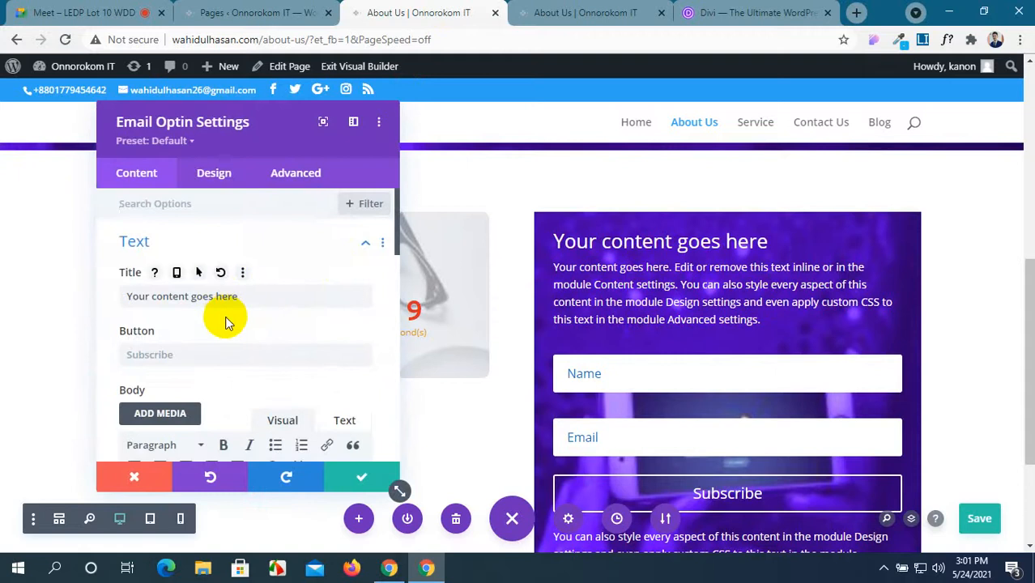
{"action": "scroll", "coordinate": [224, 316], "scroll_direction": "down", "scroll_amount": 1}
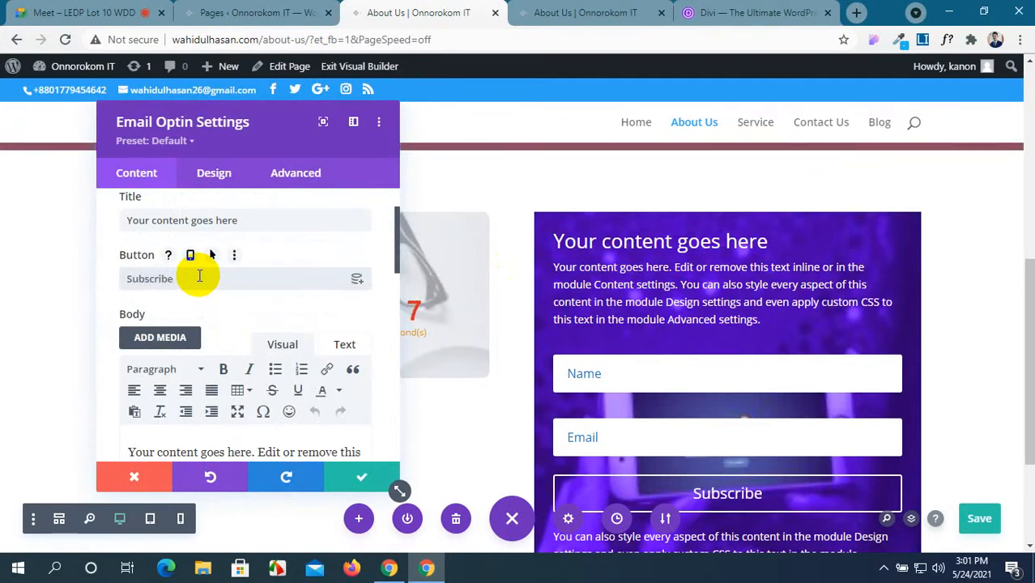
{"action": "scroll", "coordinate": [200, 276], "scroll_direction": "down", "scroll_amount": 3}
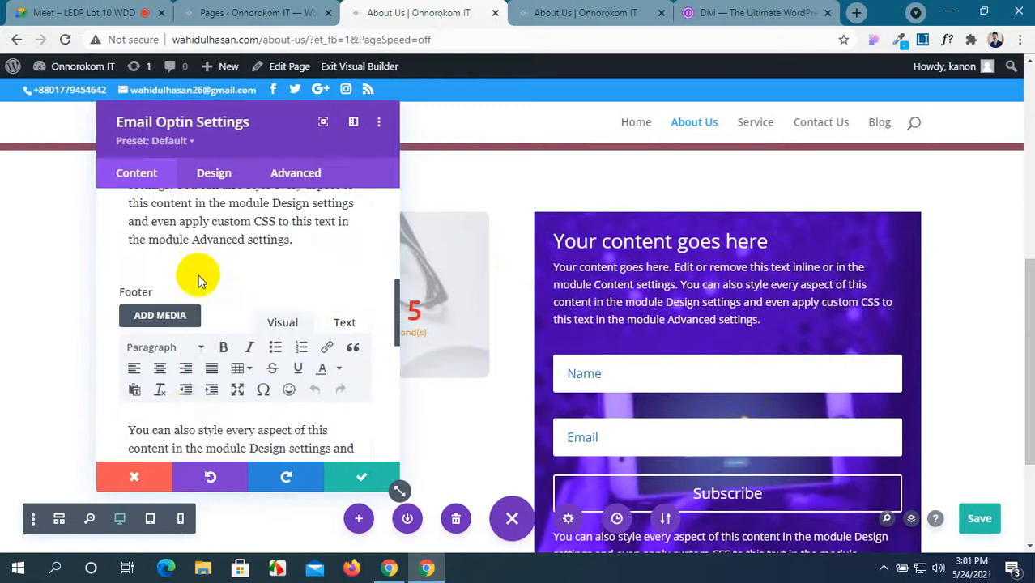
{"action": "scroll", "coordinate": [199, 276], "scroll_direction": "down", "scroll_amount": 2}
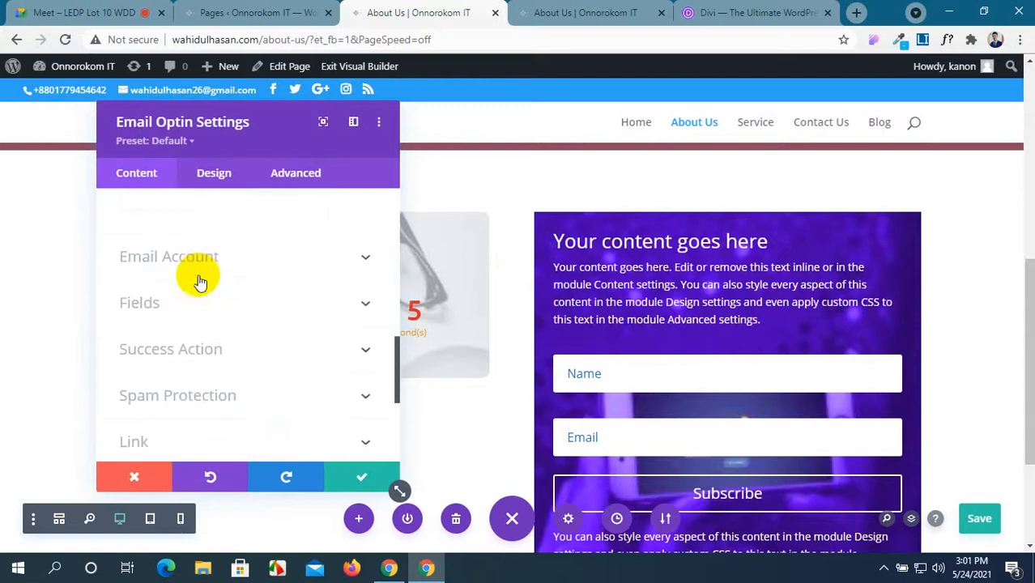
{"action": "left_click", "coordinate": [368, 257]}
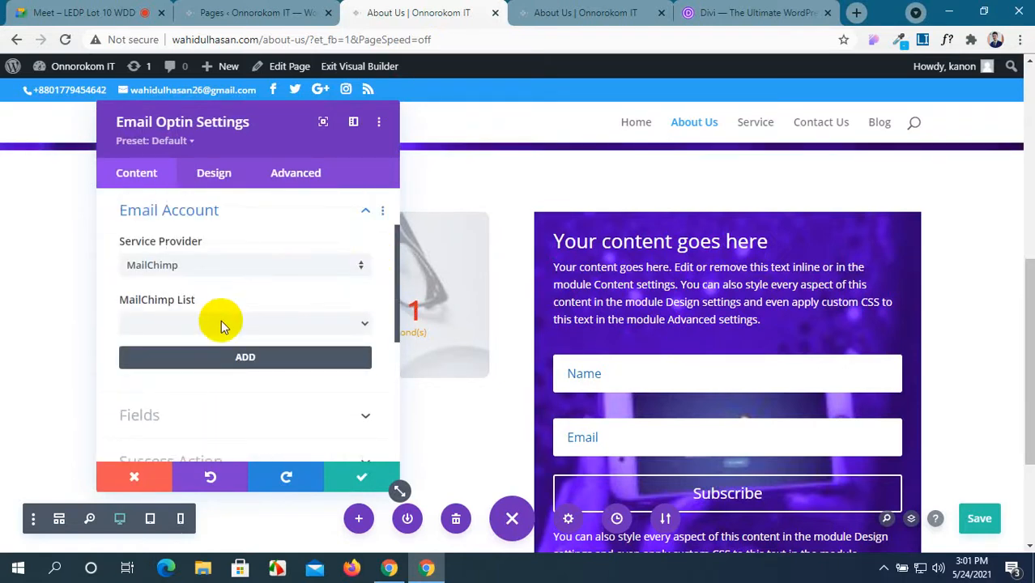
{"action": "scroll", "coordinate": [223, 333], "scroll_direction": "down", "scroll_amount": 2}
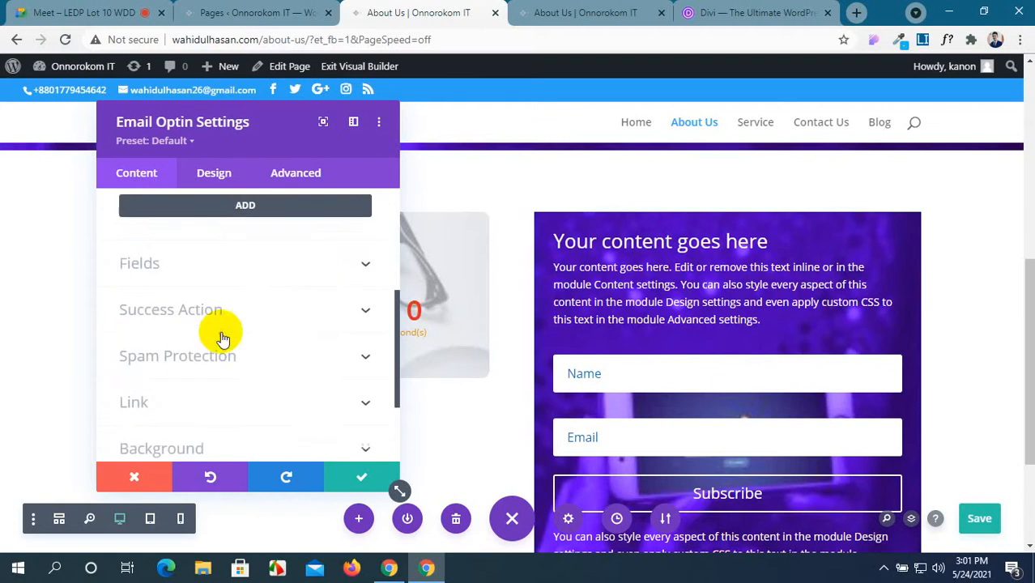
{"action": "left_click", "coordinate": [340, 267]}
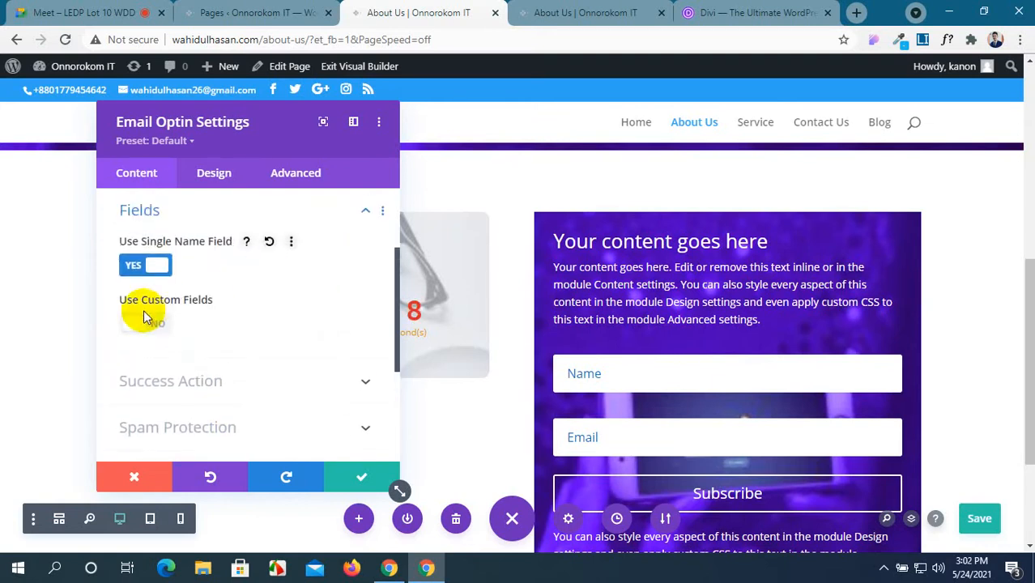
{"action": "scroll", "coordinate": [261, 335], "scroll_direction": "down", "scroll_amount": 2}
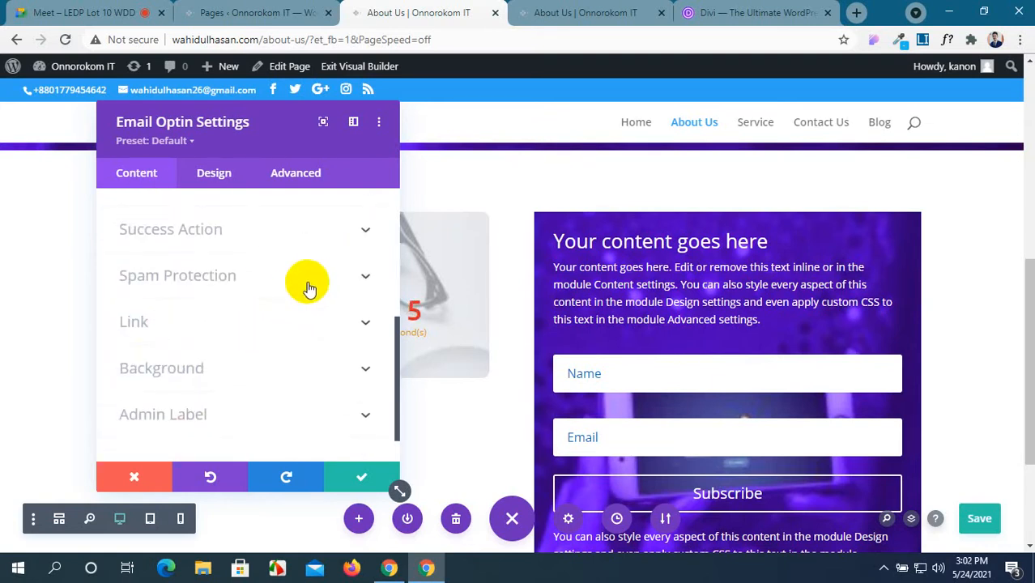
Step: Set the optin form's success message to "Success" and save the page
{"action": "left_click", "coordinate": [344, 239]}
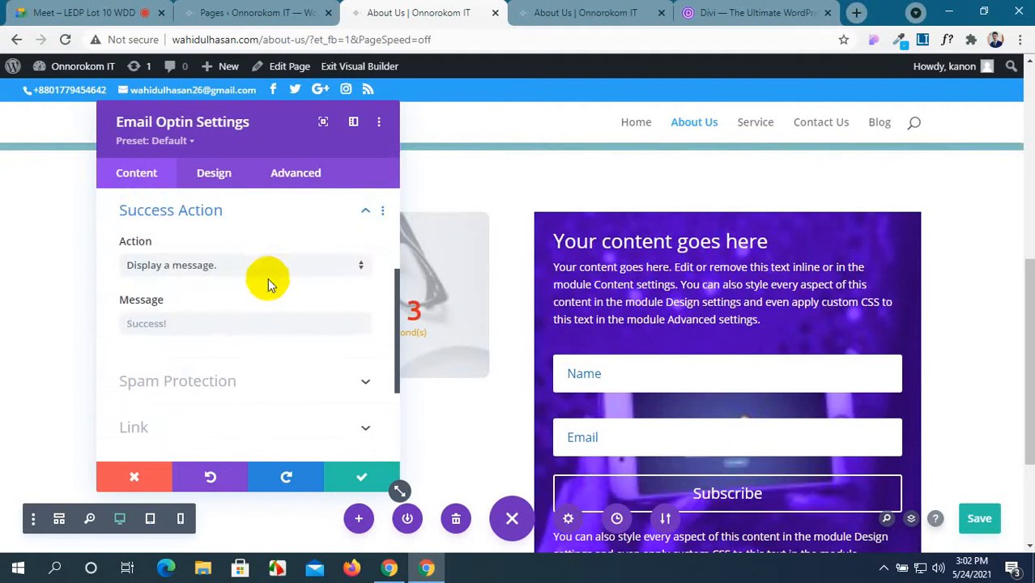
{"action": "scroll", "coordinate": [266, 276], "scroll_direction": "down", "scroll_amount": 1}
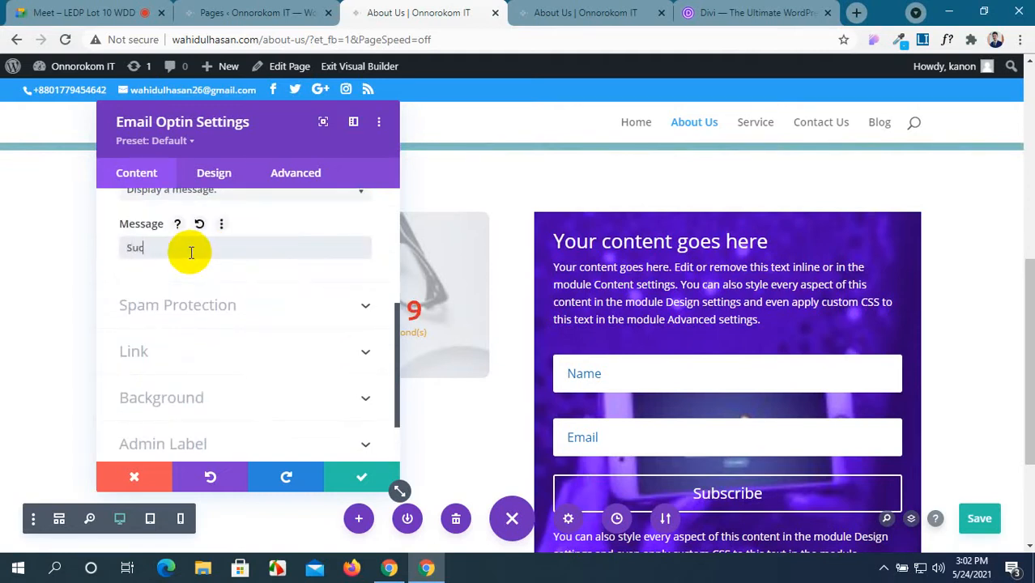
{"action": "type", "text": "ss"}
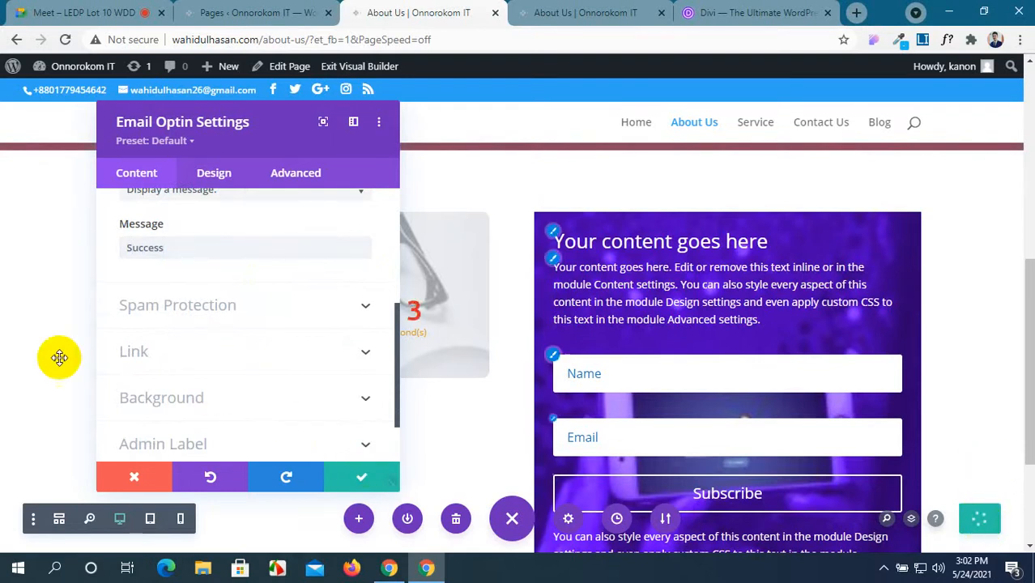
Step: Add a background gradient with the default colours to the Email Optin module
{"action": "scroll", "coordinate": [233, 346], "scroll_direction": "down", "scroll_amount": 2}
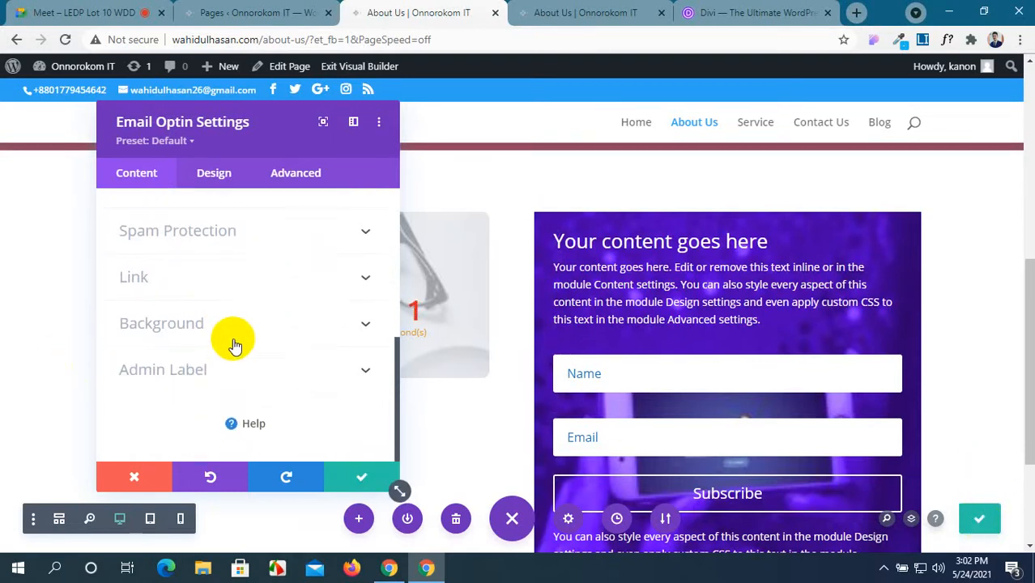
{"action": "left_click", "coordinate": [245, 332]}
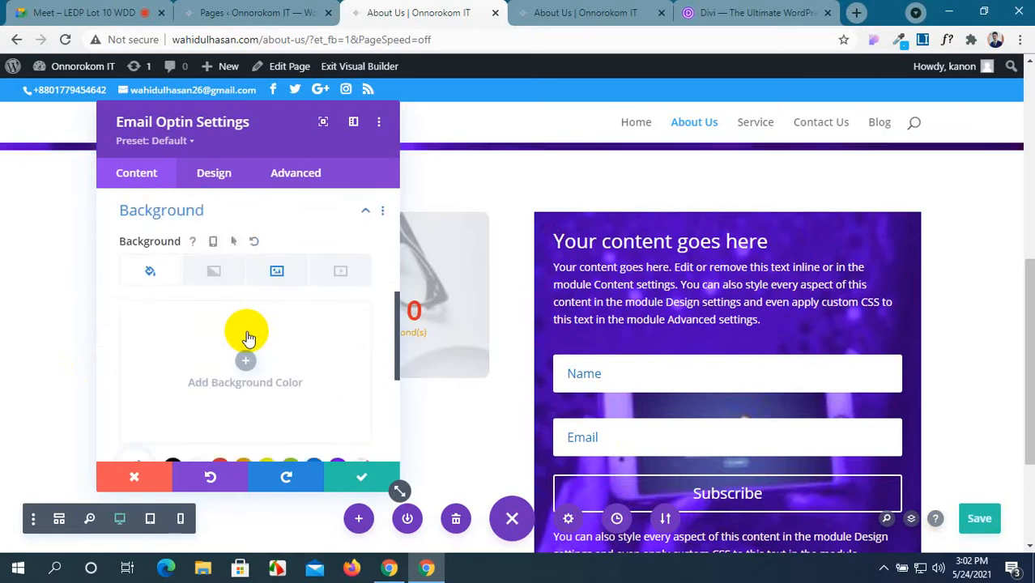
{"action": "scroll", "coordinate": [248, 339], "scroll_direction": "down", "scroll_amount": 2}
{"action": "left_click", "coordinate": [214, 201]}
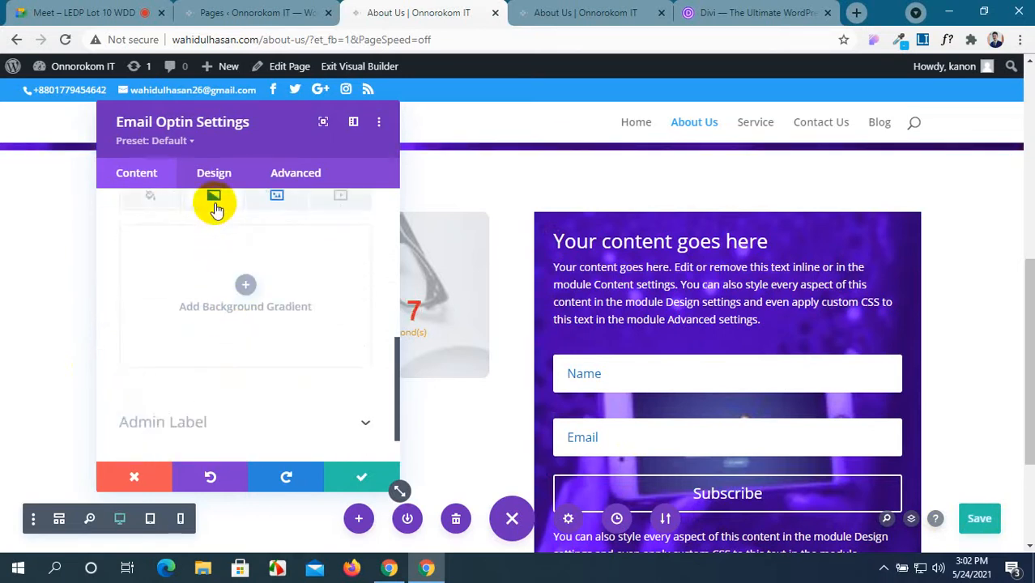
{"action": "scroll", "coordinate": [212, 375], "scroll_direction": "down", "scroll_amount": 1}
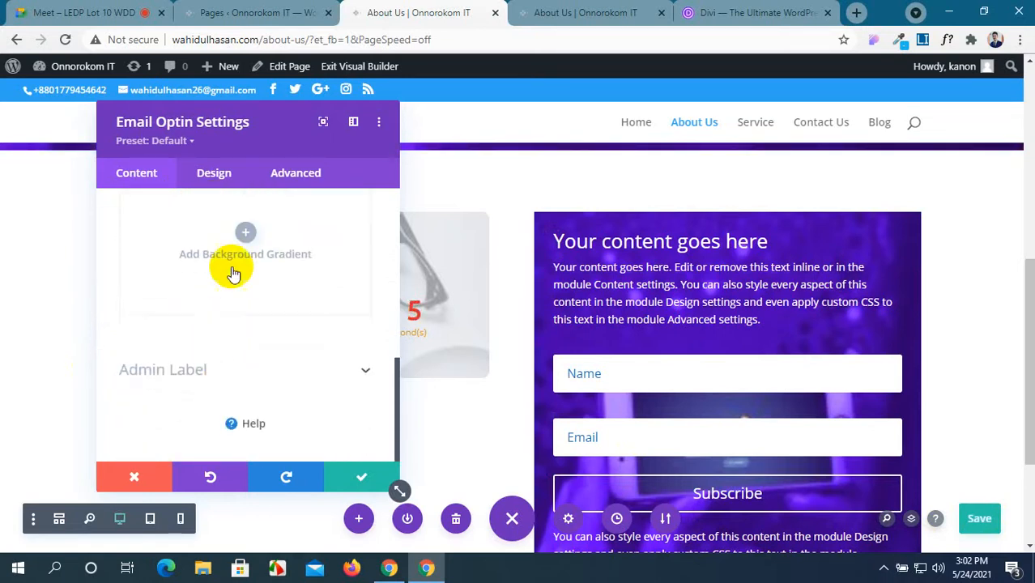
{"action": "left_click", "coordinate": [247, 237]}
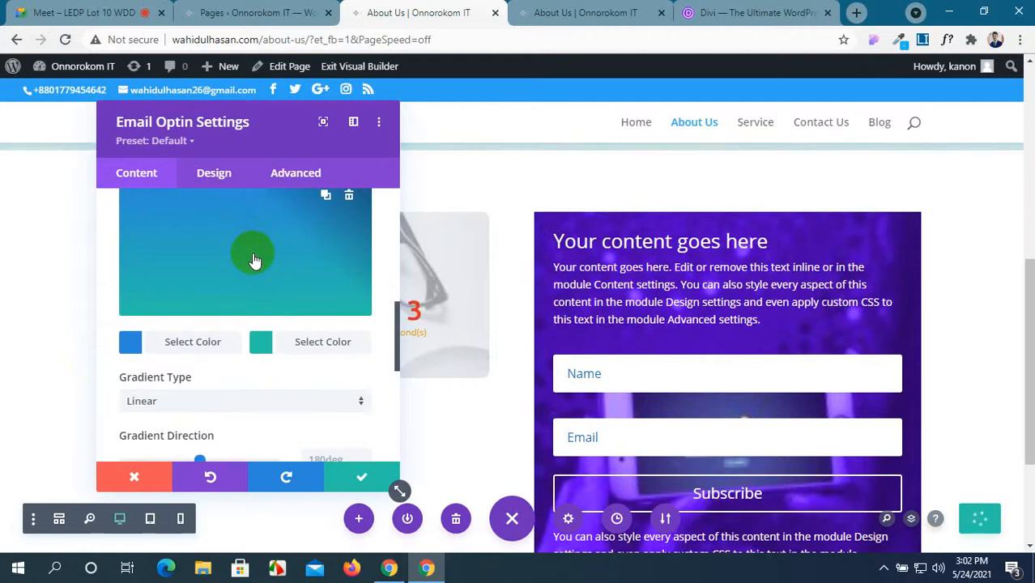
Step: Enable placing the gradient above the Email Optin module's background image
{"action": "scroll", "coordinate": [254, 284], "scroll_direction": "up", "scroll_amount": 2}
{"action": "scroll", "coordinate": [255, 289], "scroll_direction": "down", "scroll_amount": 2}
{"action": "scroll", "coordinate": [251, 280], "scroll_direction": "down", "scroll_amount": 3}
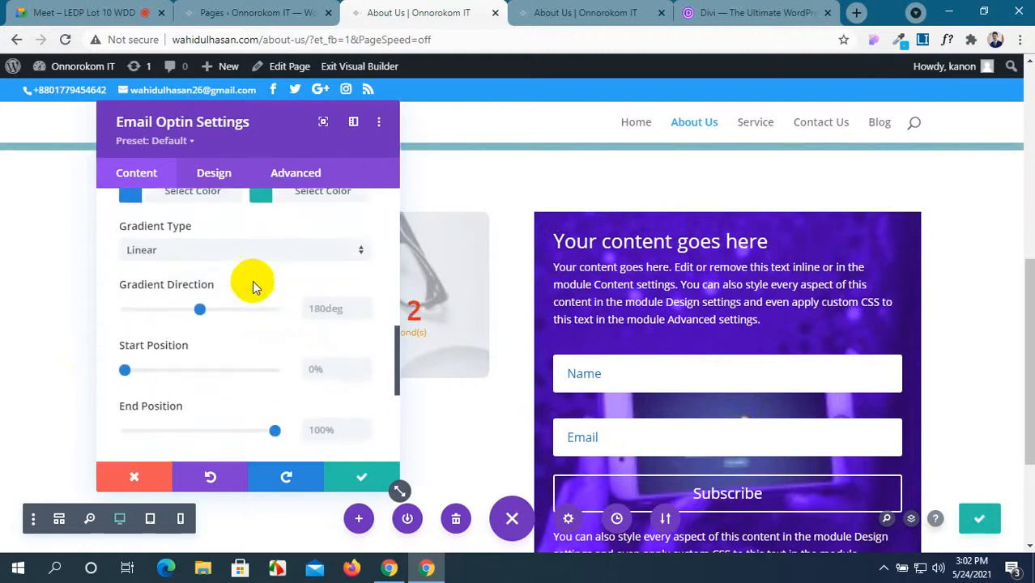
{"action": "scroll", "coordinate": [251, 280], "scroll_direction": "down", "scroll_amount": 3}
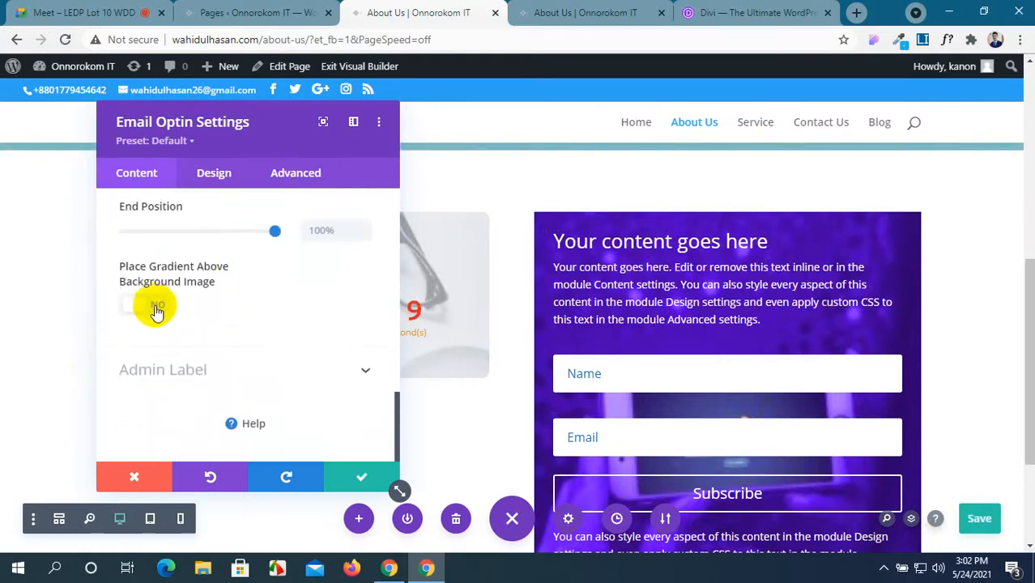
{"action": "left_click", "coordinate": [155, 308]}
Step: Make the gradient's first colour semi-transparent, at rgba(43,135,218,0.39)
{"action": "scroll", "coordinate": [277, 300], "scroll_direction": "up", "scroll_amount": 6}
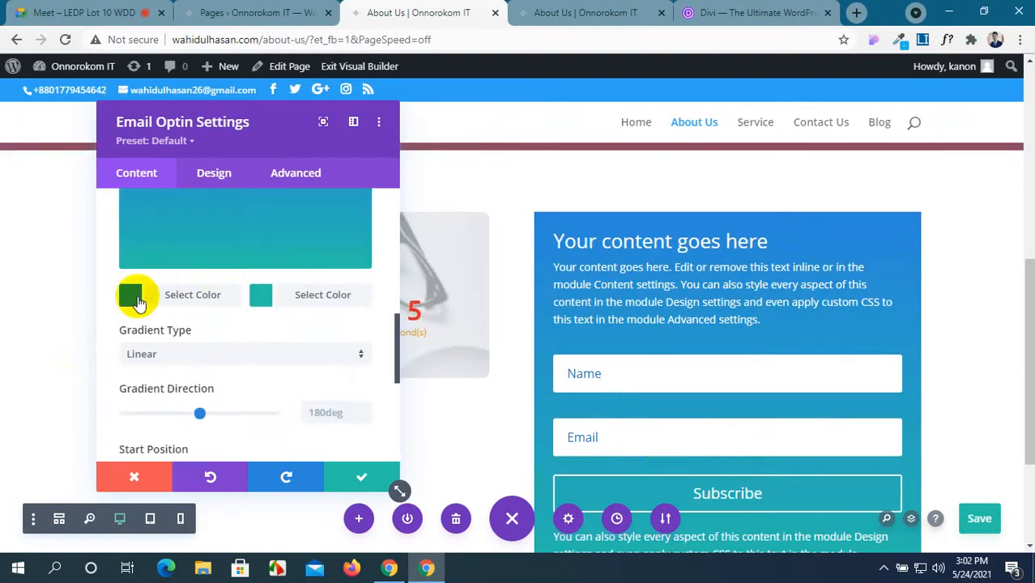
{"action": "left_click", "coordinate": [140, 303]}
{"action": "scroll", "coordinate": [230, 289], "scroll_direction": "up", "scroll_amount": 1}
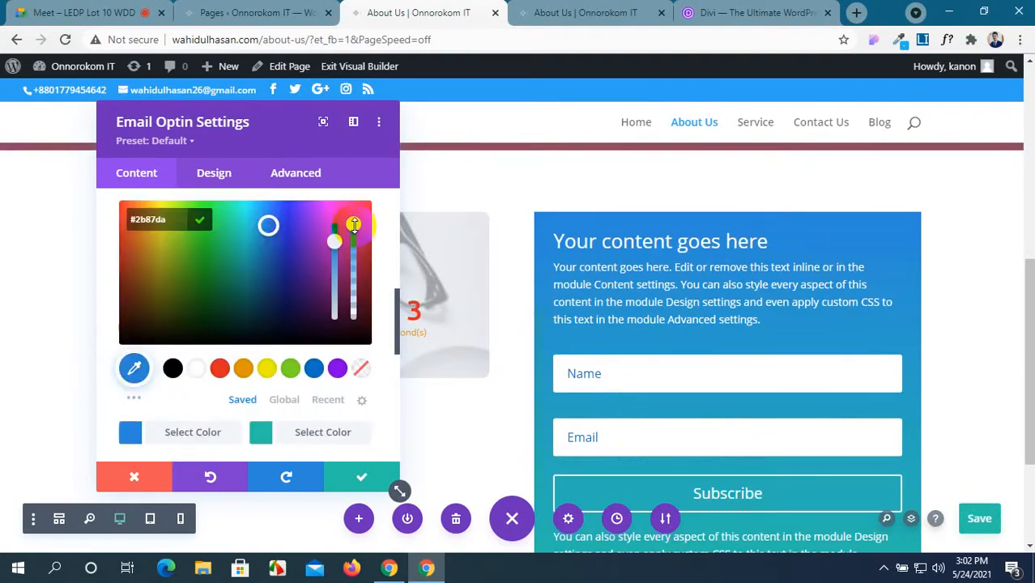
{"action": "left_click_drag", "start_coordinate": [353, 254], "coordinate": [351, 280]}
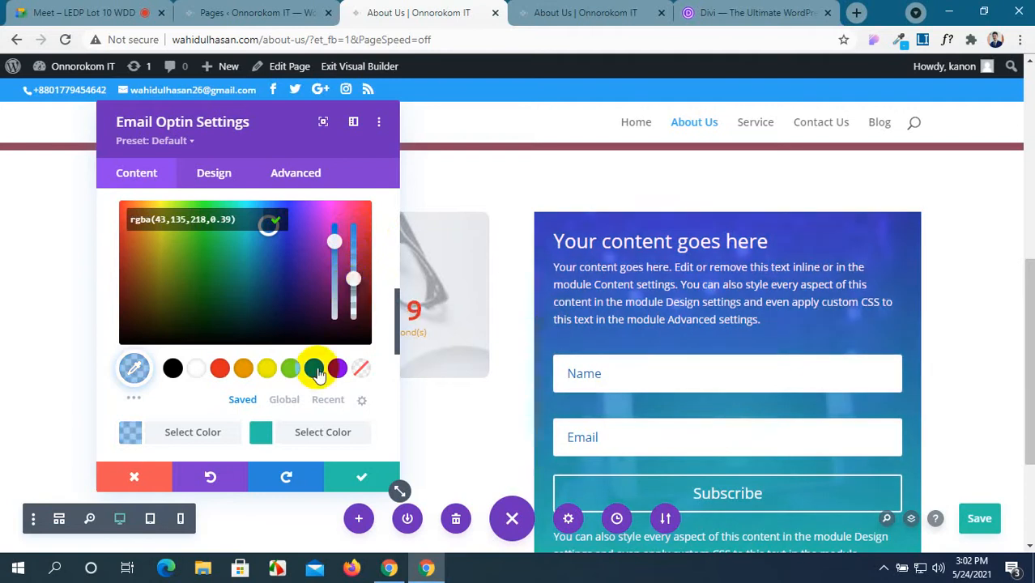
Step: Reduce the opacity of the gradient's second colour to rgba(41,196,169,0.45)
{"action": "left_click", "coordinate": [301, 427]}
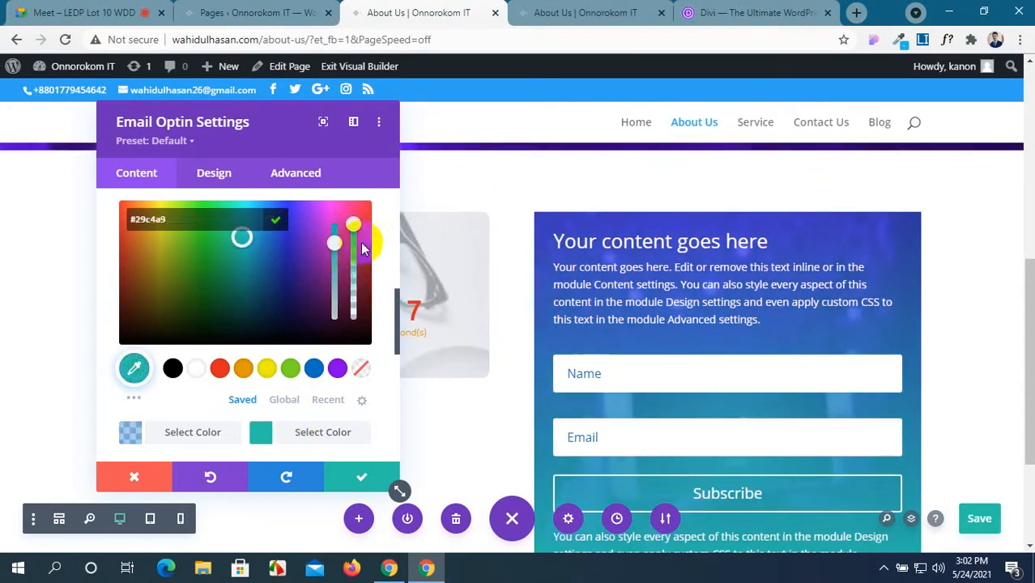
{"action": "left_click_drag", "start_coordinate": [355, 226], "coordinate": [353, 274]}
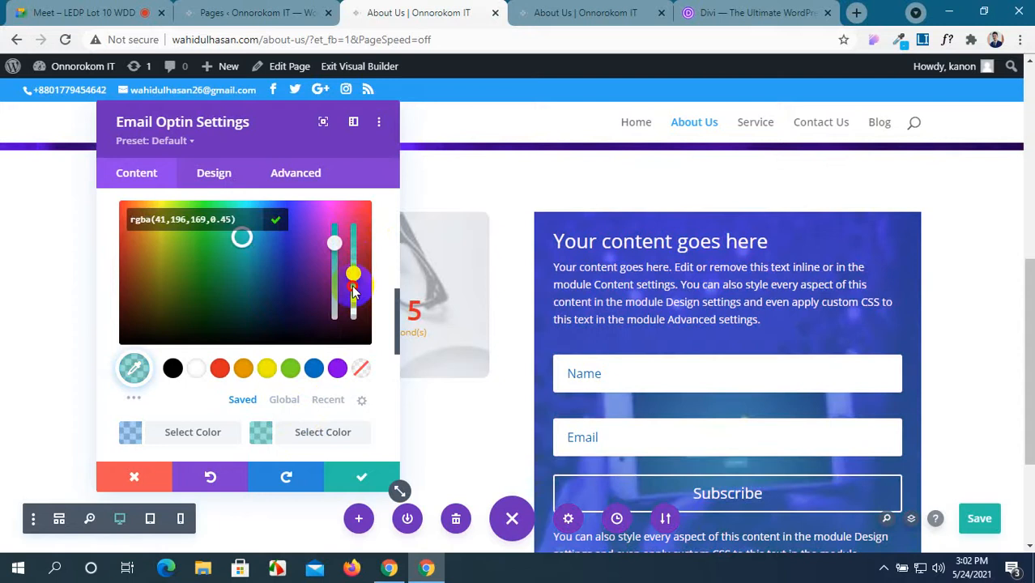
{"action": "scroll", "coordinate": [337, 353], "scroll_direction": "down", "scroll_amount": 5}
{"action": "scroll", "coordinate": [316, 359], "scroll_direction": "down", "scroll_amount": 3}
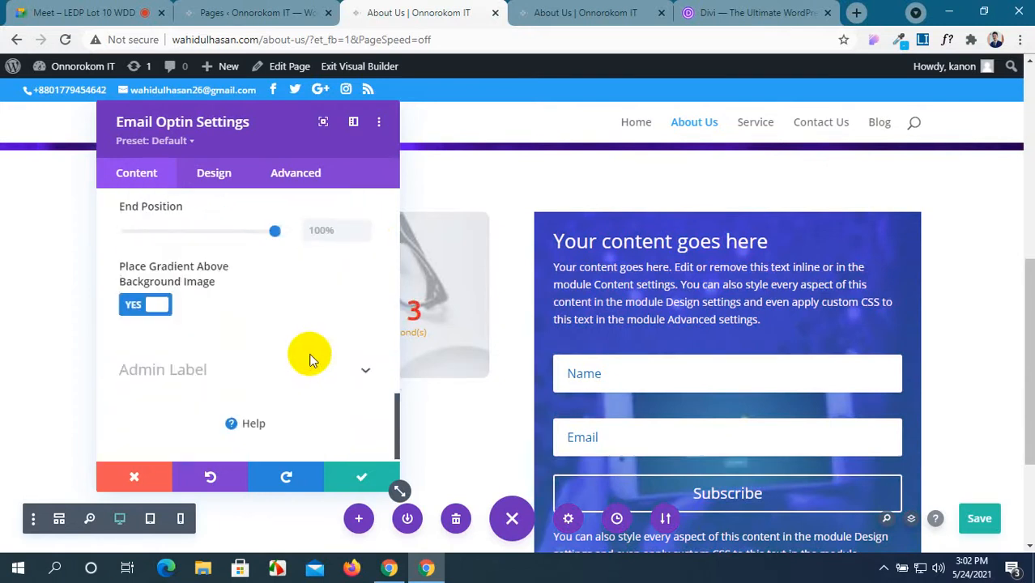
Step: Review the gradient's type, direction and position settings, and open the module's background video options
{"action": "scroll", "coordinate": [308, 369], "scroll_direction": "up", "scroll_amount": 5}
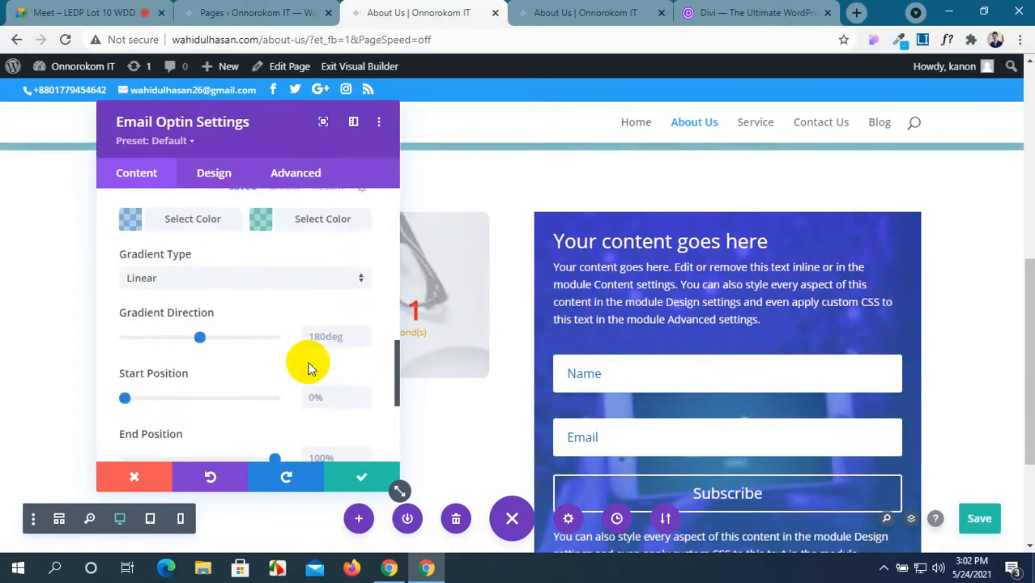
{"action": "scroll", "coordinate": [309, 369], "scroll_direction": "down", "scroll_amount": 2}
{"action": "scroll", "coordinate": [308, 369], "scroll_direction": "up", "scroll_amount": 3}
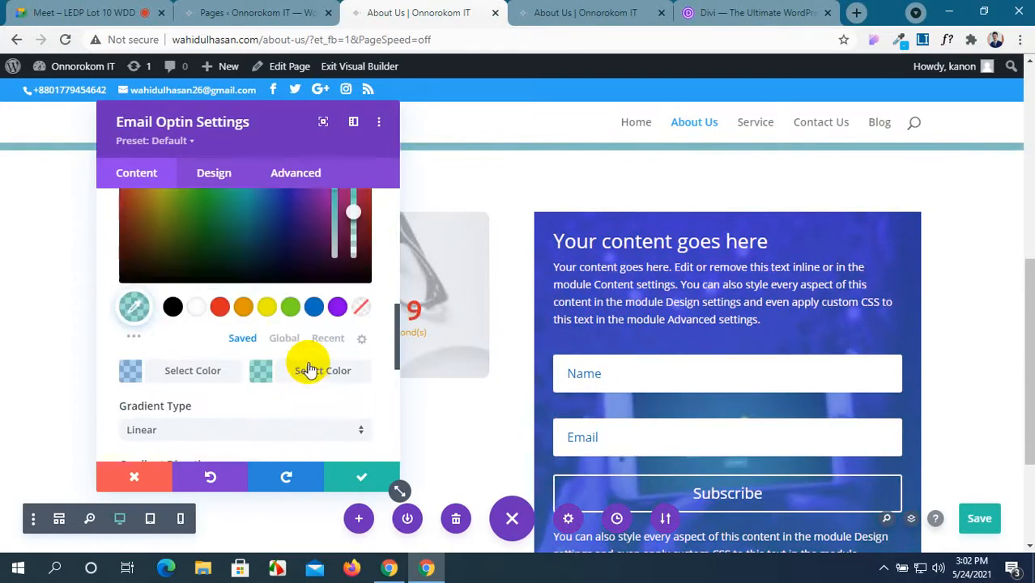
{"action": "scroll", "coordinate": [309, 370], "scroll_direction": "up", "scroll_amount": 3}
{"action": "left_click", "coordinate": [312, 344]}
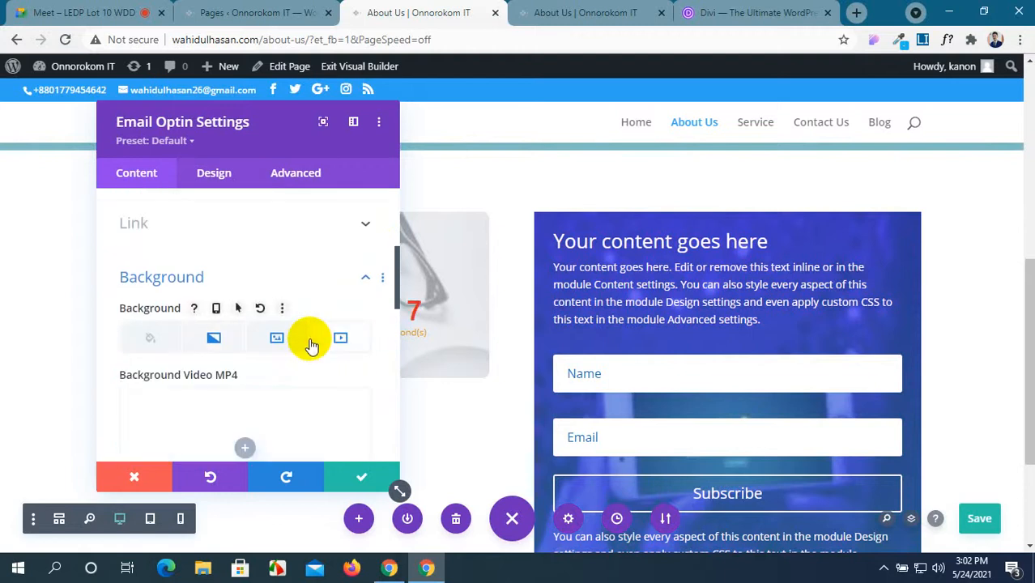
Step: Set the Email Optin module's background image blend to Exclusion, then apply the module settings and save the page
{"action": "left_click", "coordinate": [304, 343]}
{"action": "scroll", "coordinate": [305, 343], "scroll_direction": "down", "scroll_amount": 6}
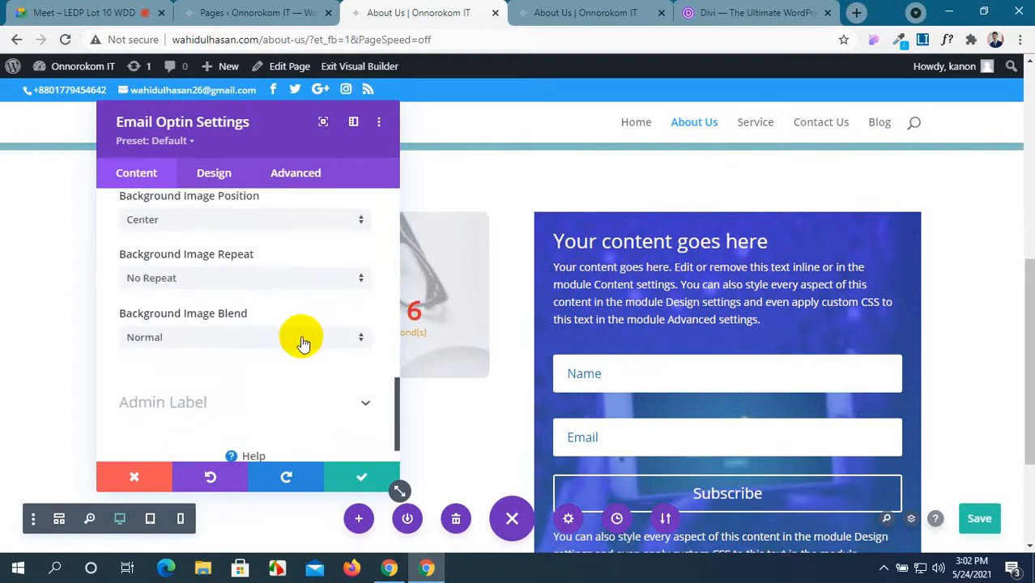
{"action": "left_click", "coordinate": [316, 340]}
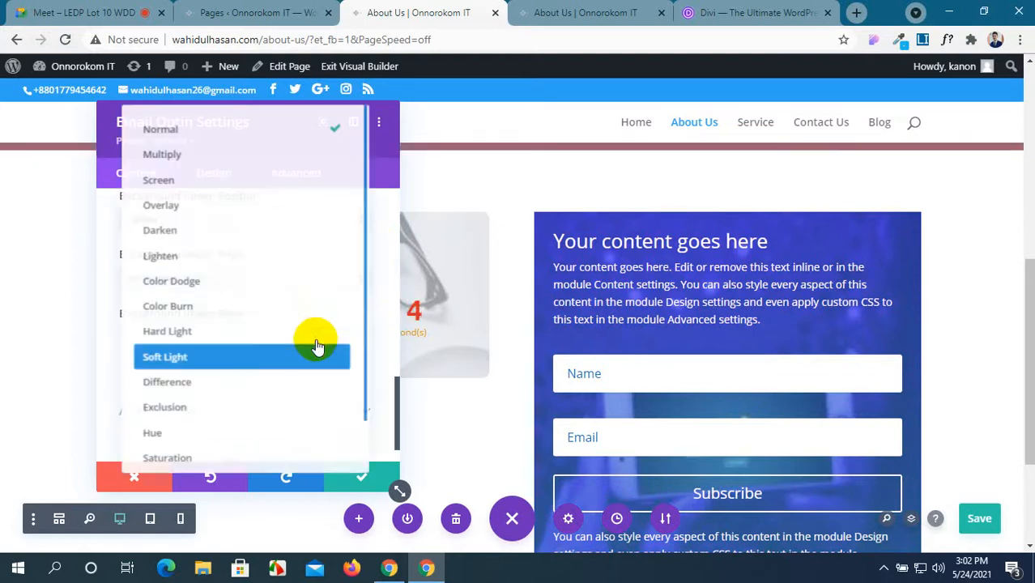
{"action": "left_click", "coordinate": [283, 411]}
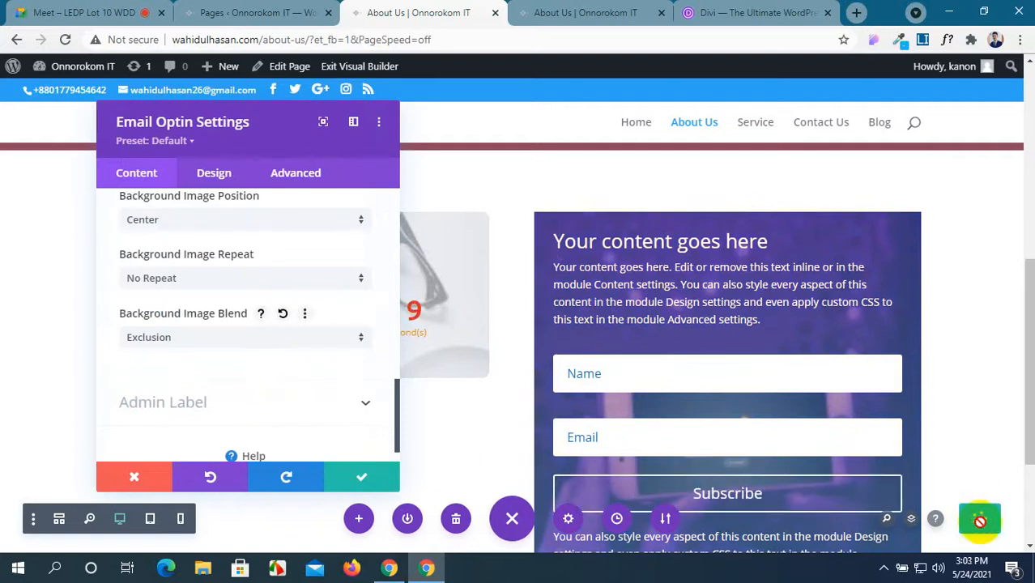
{"action": "scroll", "coordinate": [636, 400], "scroll_direction": "down", "scroll_amount": 3}
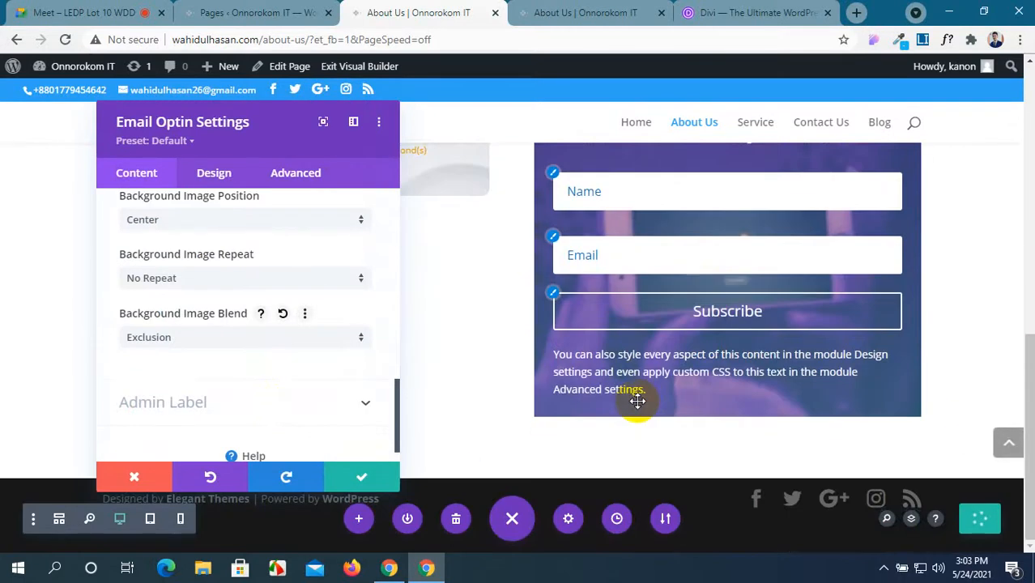
{"action": "left_click", "coordinate": [348, 479]}
{"action": "left_click", "coordinate": [985, 511]}
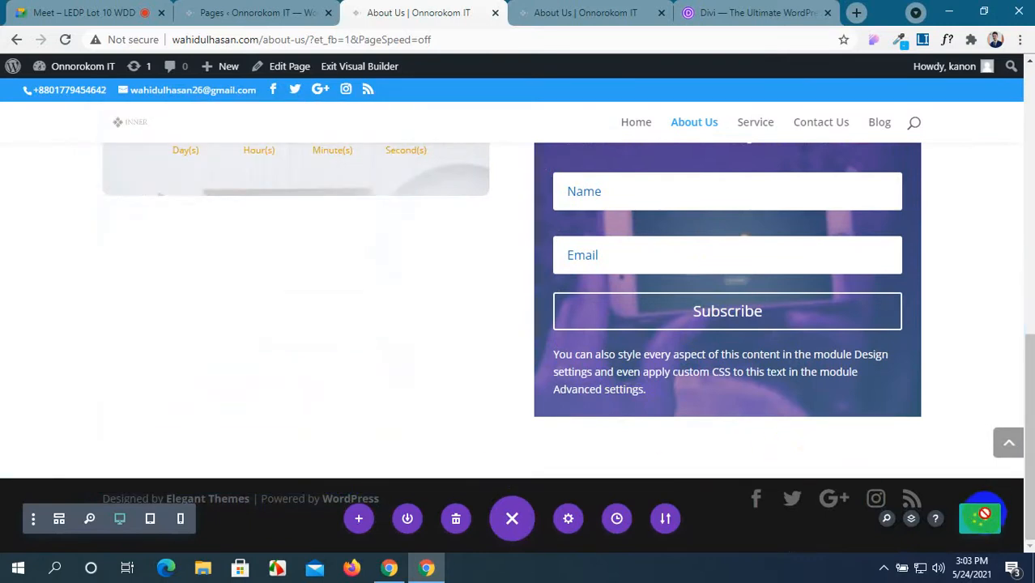
Step: Reload the live About Us page and check how the email opt-in section is displayed
{"action": "left_click", "coordinate": [583, 13]}
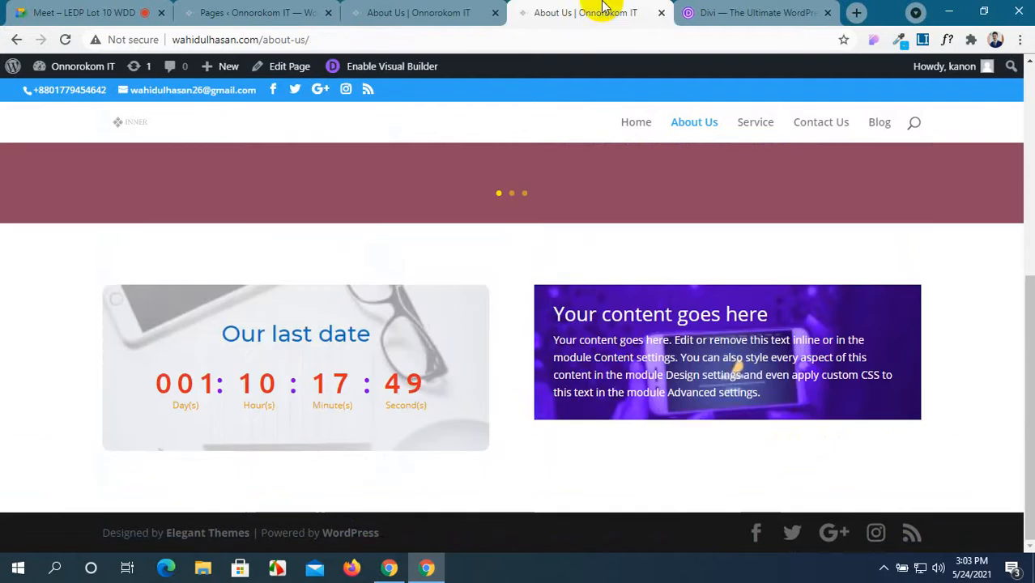
{"action": "left_click", "coordinate": [67, 39]}
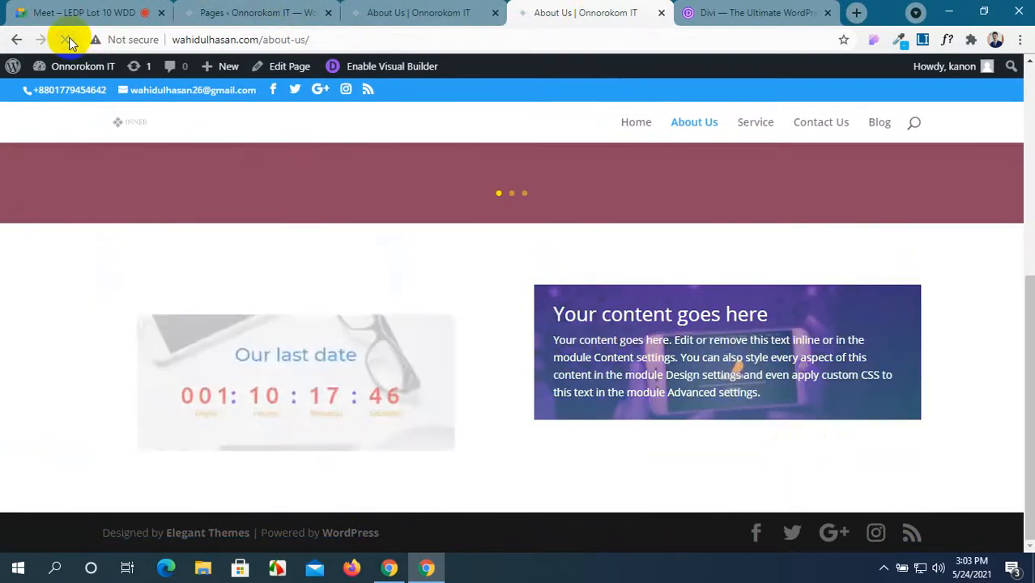
{"action": "scroll", "coordinate": [772, 334], "scroll_direction": "up", "scroll_amount": 2}
{"action": "scroll", "coordinate": [772, 334], "scroll_direction": "down", "scroll_amount": 2}
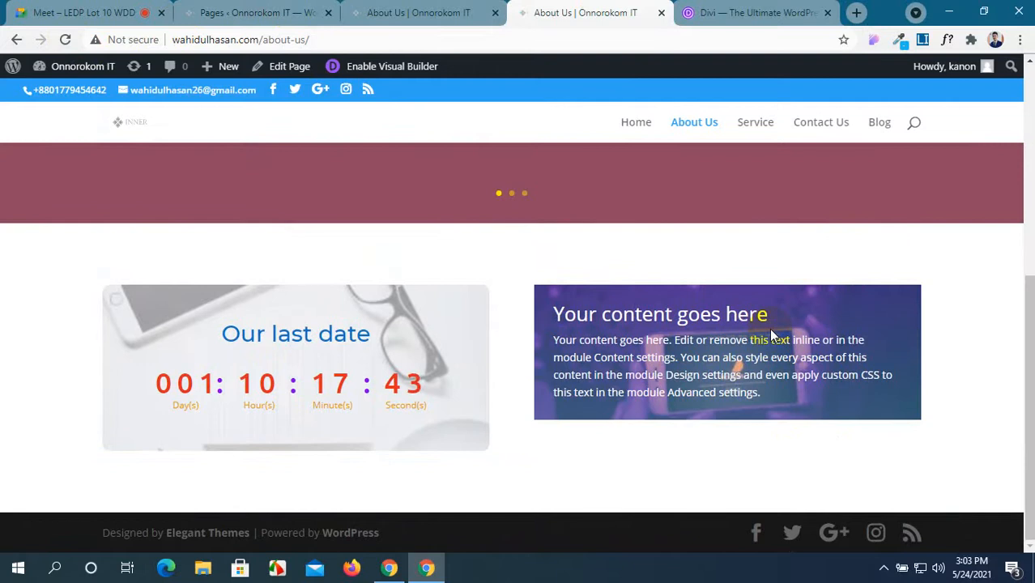
Step: Return to the About Us page in the visual builder, look over the opt-in form and save the page again
{"action": "left_click", "coordinate": [409, 8]}
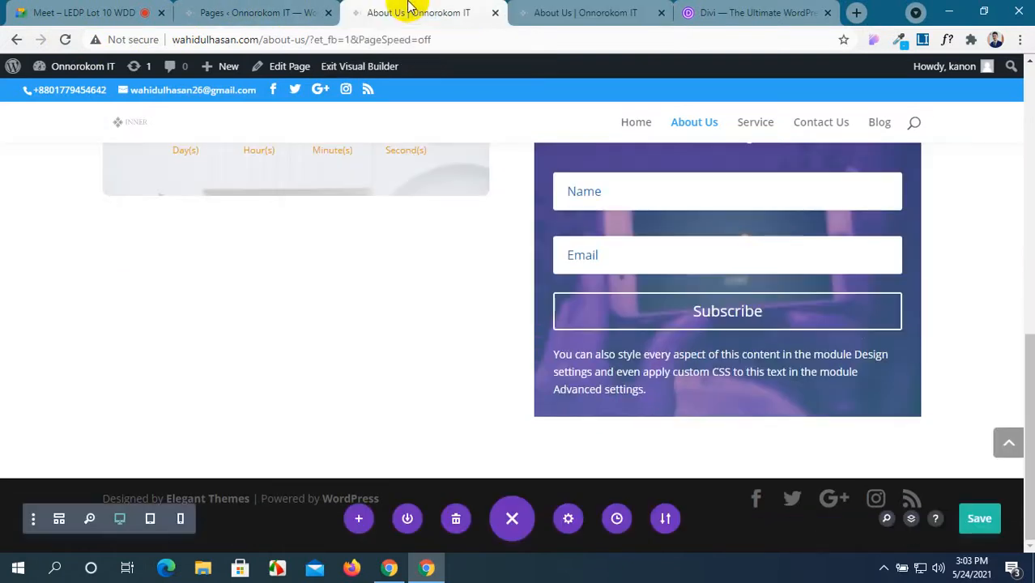
{"action": "scroll", "coordinate": [122, 310], "scroll_direction": "up", "scroll_amount": 3}
{"action": "scroll", "coordinate": [231, 300], "scroll_direction": "down", "scroll_amount": 1}
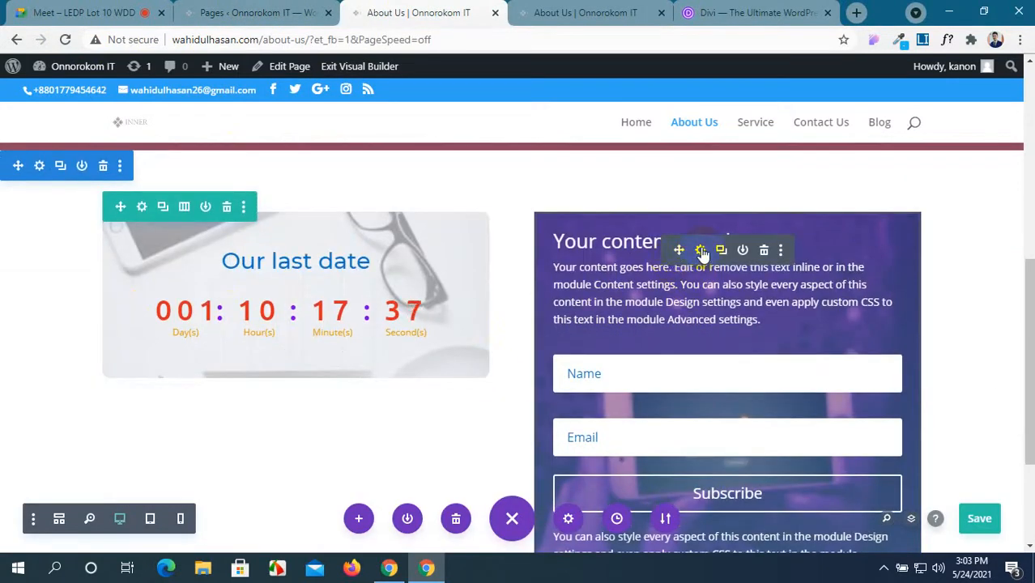
{"action": "scroll", "coordinate": [658, 375], "scroll_direction": "down", "scroll_amount": 2}
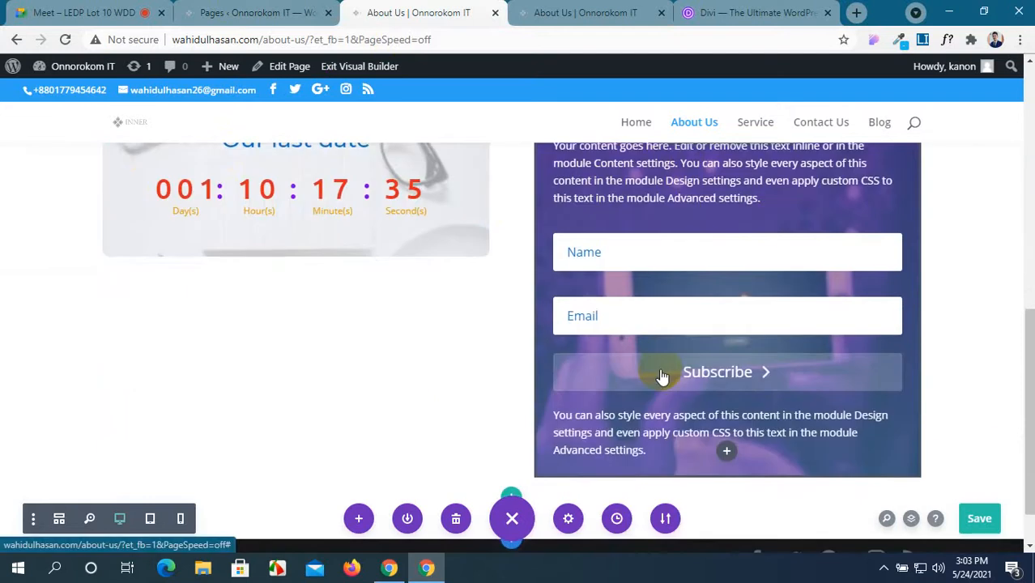
{"action": "key", "text": "ctrl+s"}
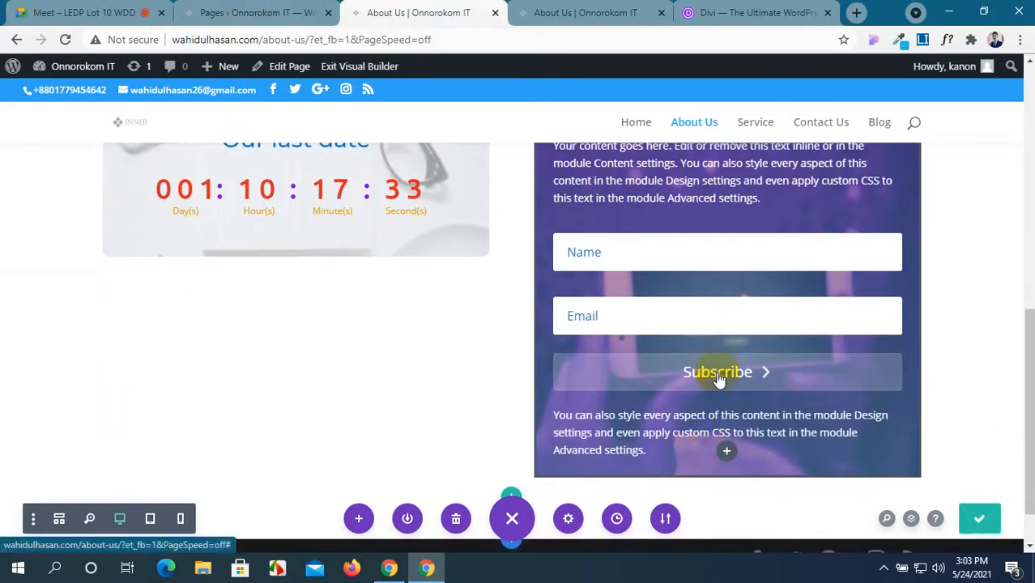
Step: Reopen the Email Optin settings and examine the content options, including the Success Action settings
{"action": "scroll", "coordinate": [675, 127], "scroll_direction": "up", "scroll_amount": 1}
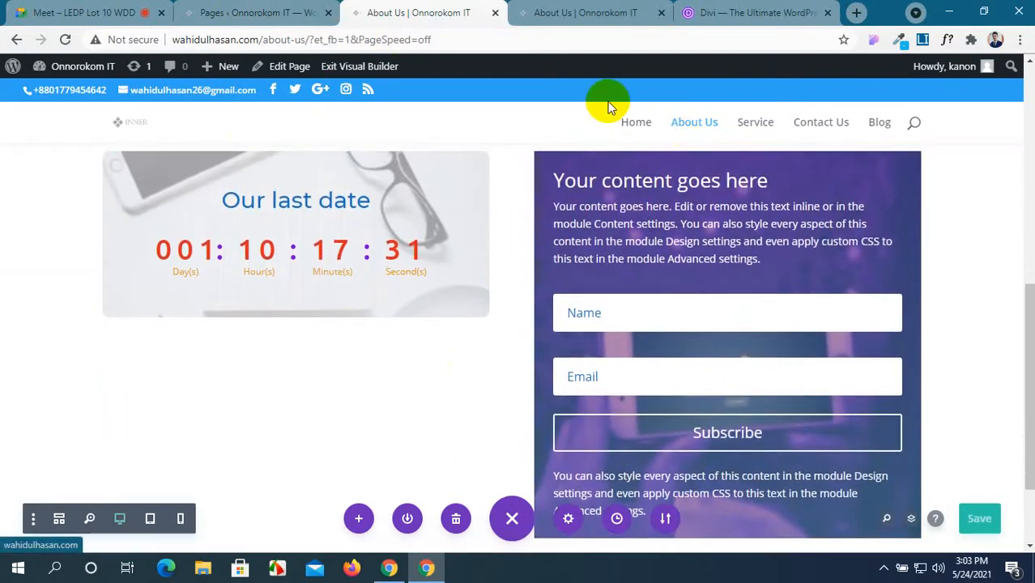
{"action": "left_click", "coordinate": [254, 8]}
{"action": "left_click", "coordinate": [419, 12]}
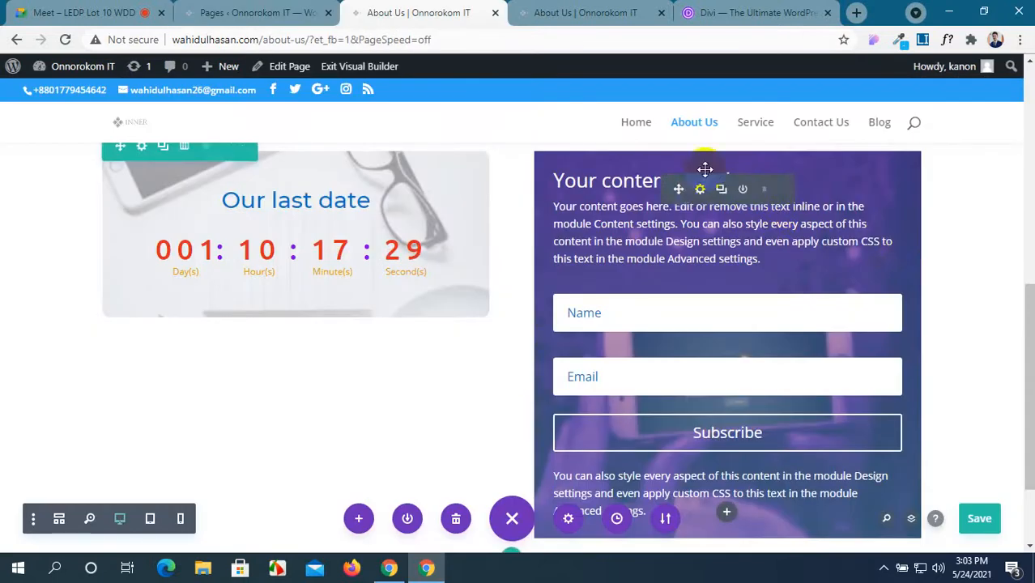
{"action": "left_click", "coordinate": [699, 190]}
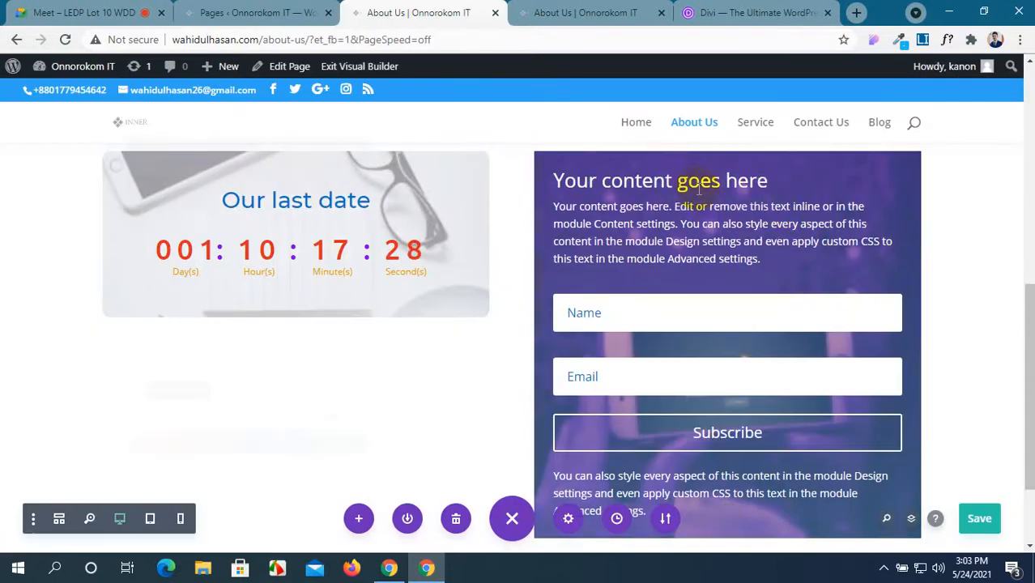
{"action": "scroll", "coordinate": [213, 318], "scroll_direction": "down", "scroll_amount": 12}
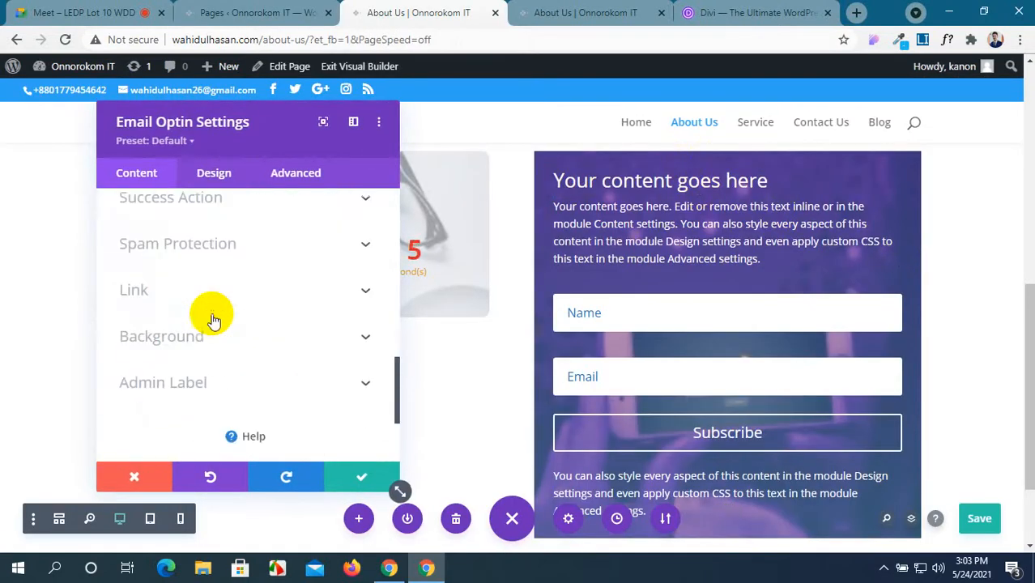
{"action": "scroll", "coordinate": [213, 318], "scroll_direction": "up", "scroll_amount": 2}
{"action": "scroll", "coordinate": [213, 319], "scroll_direction": "down", "scroll_amount": 3}
{"action": "scroll", "coordinate": [212, 318], "scroll_direction": "up", "scroll_amount": 2}
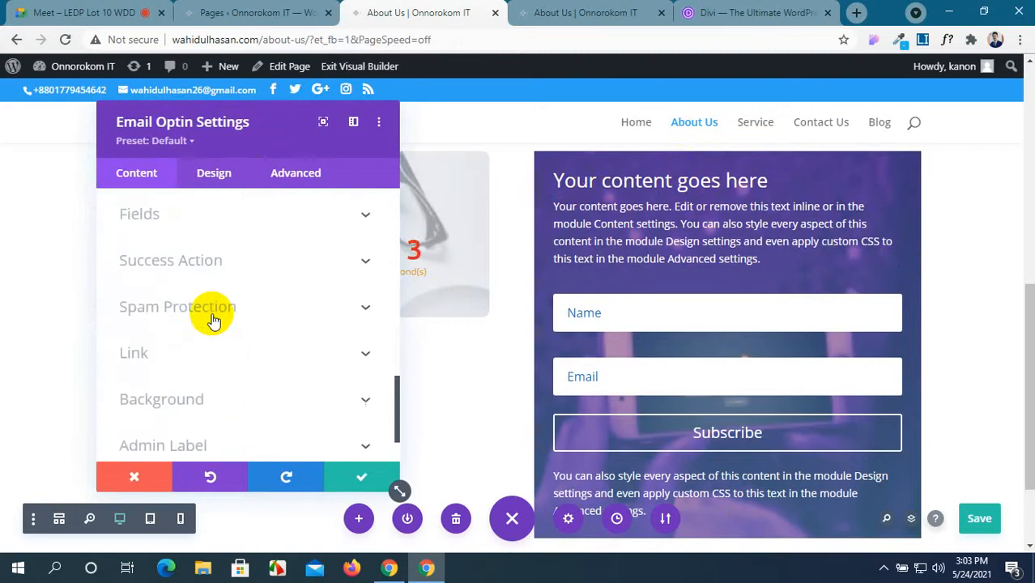
{"action": "scroll", "coordinate": [213, 318], "scroll_direction": "up", "scroll_amount": 1}
{"action": "left_click", "coordinate": [306, 339]}
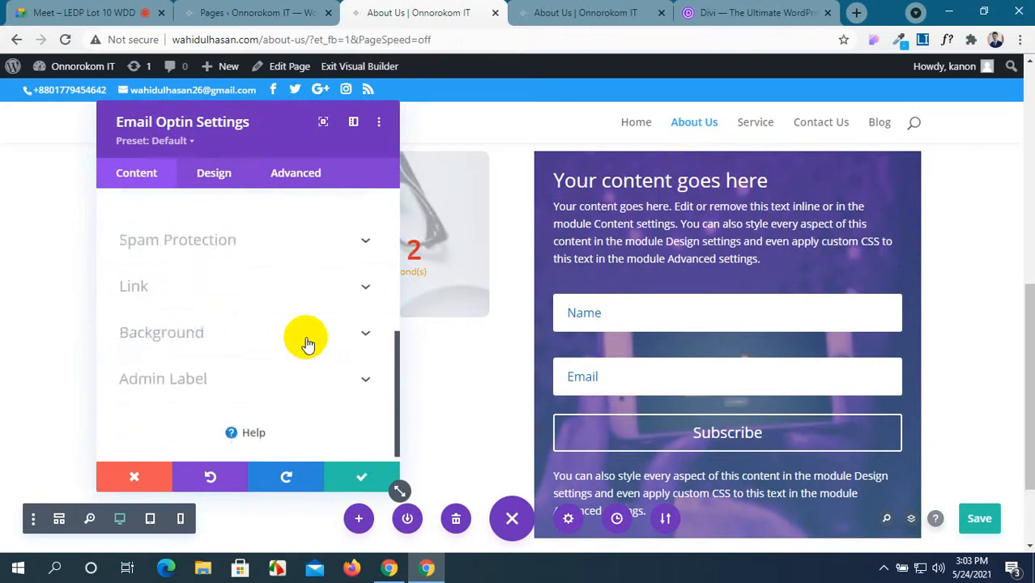
{"action": "scroll", "coordinate": [305, 339], "scroll_direction": "down", "scroll_amount": 2}
{"action": "scroll", "coordinate": [303, 339], "scroll_direction": "up", "scroll_amount": 5}
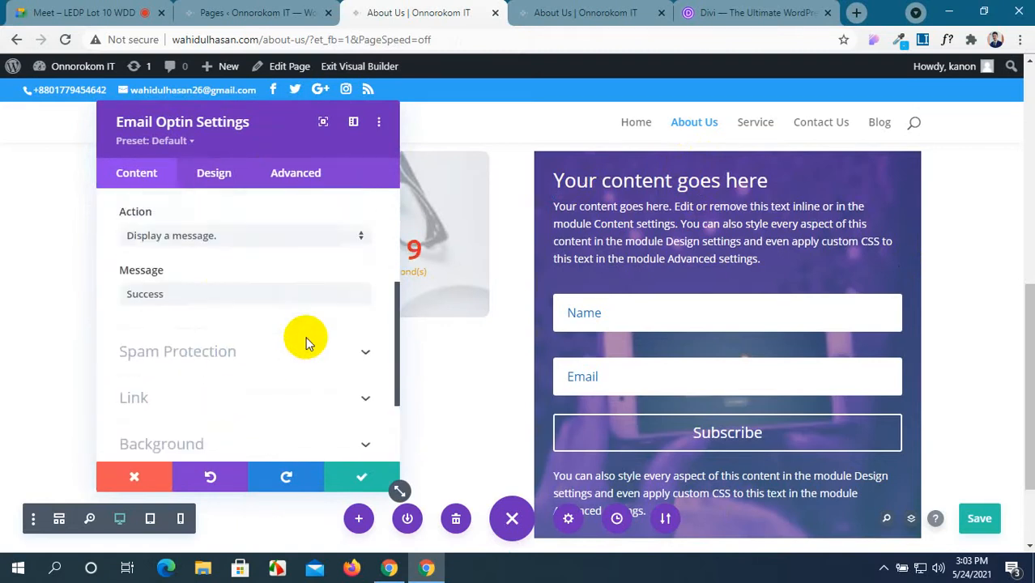
Step: Add a MailChimp account to the opt-in's Email Account settings by entering the account name and API key, and submit it
{"action": "left_click", "coordinate": [343, 297]}
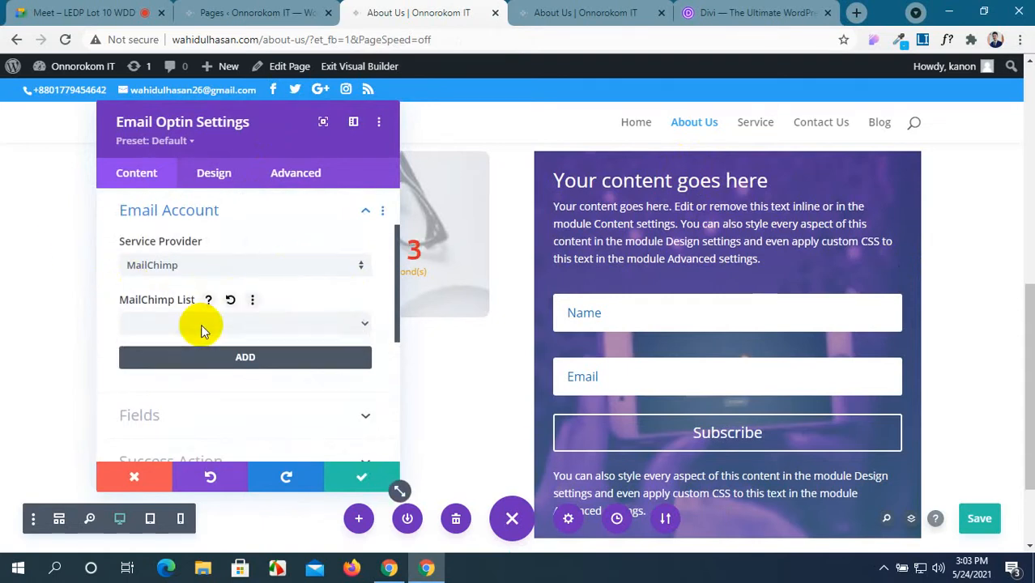
{"action": "scroll", "coordinate": [206, 360], "scroll_direction": "down", "scroll_amount": 1}
{"action": "scroll", "coordinate": [203, 358], "scroll_direction": "up", "scroll_amount": 2}
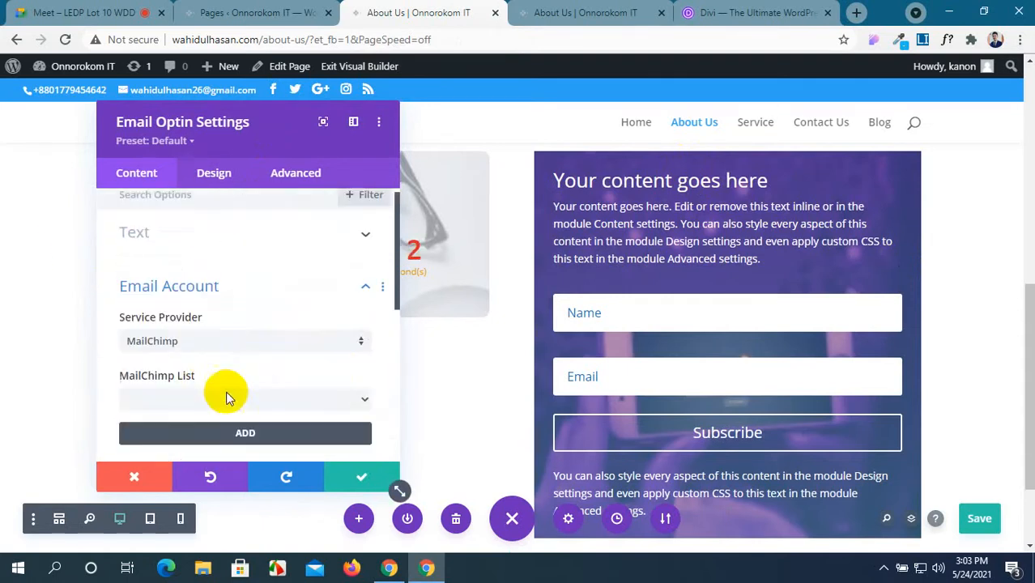
{"action": "left_click", "coordinate": [245, 434]}
{"action": "scroll", "coordinate": [247, 405], "scroll_direction": "down", "scroll_amount": 3}
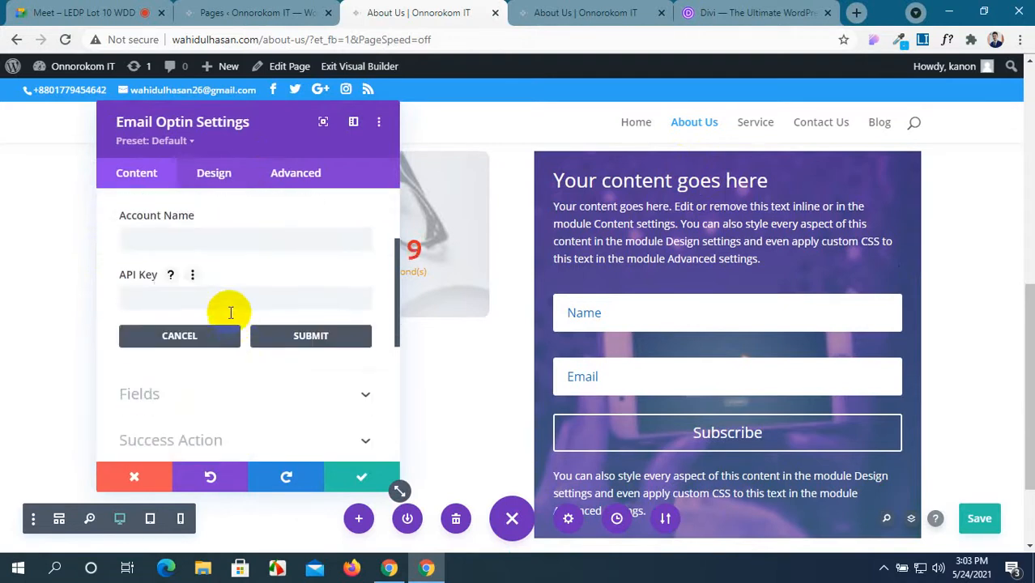
{"action": "left_click", "coordinate": [217, 235]}
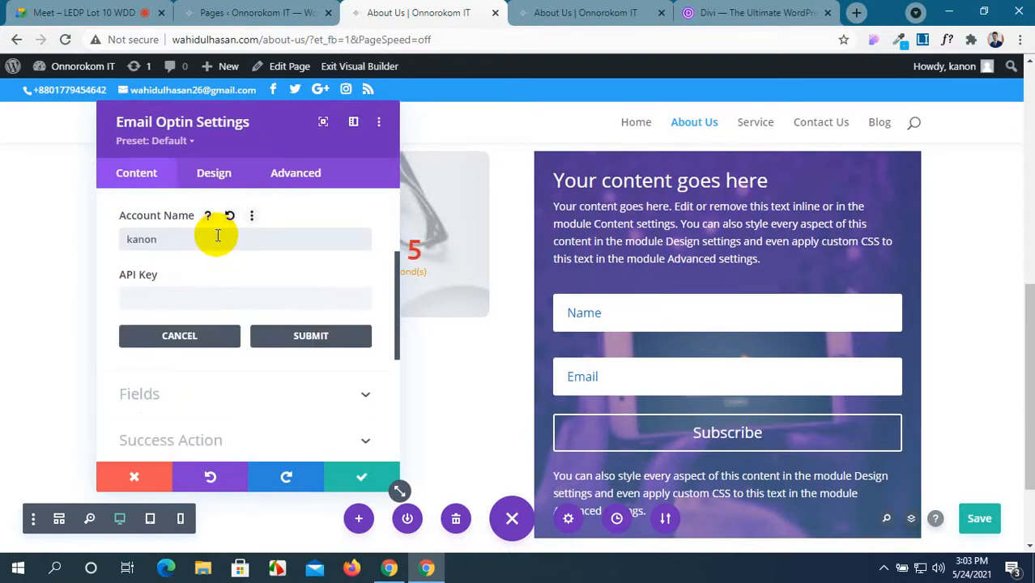
{"action": "left_click", "coordinate": [156, 305]}
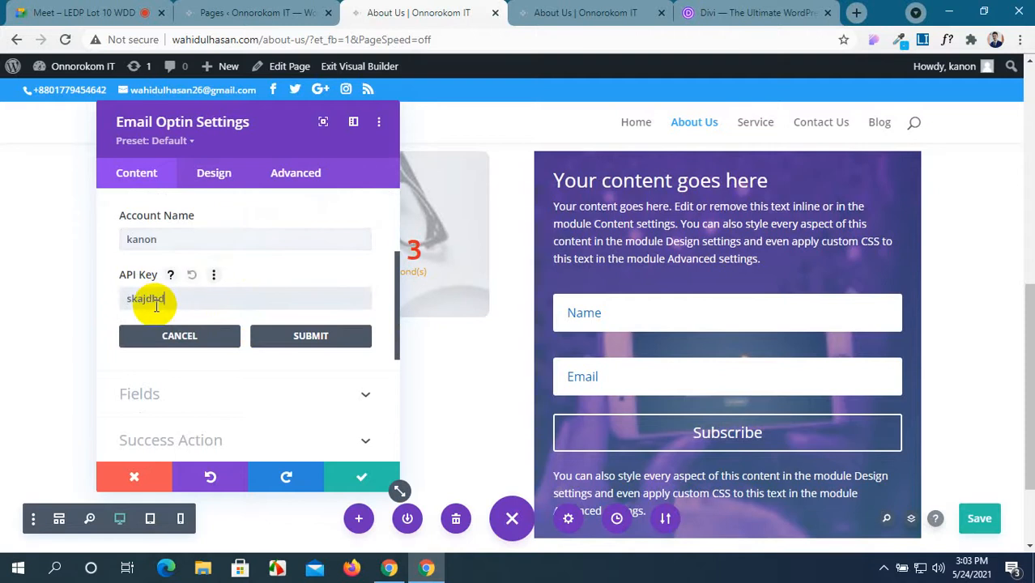
{"action": "left_click", "coordinate": [302, 337]}
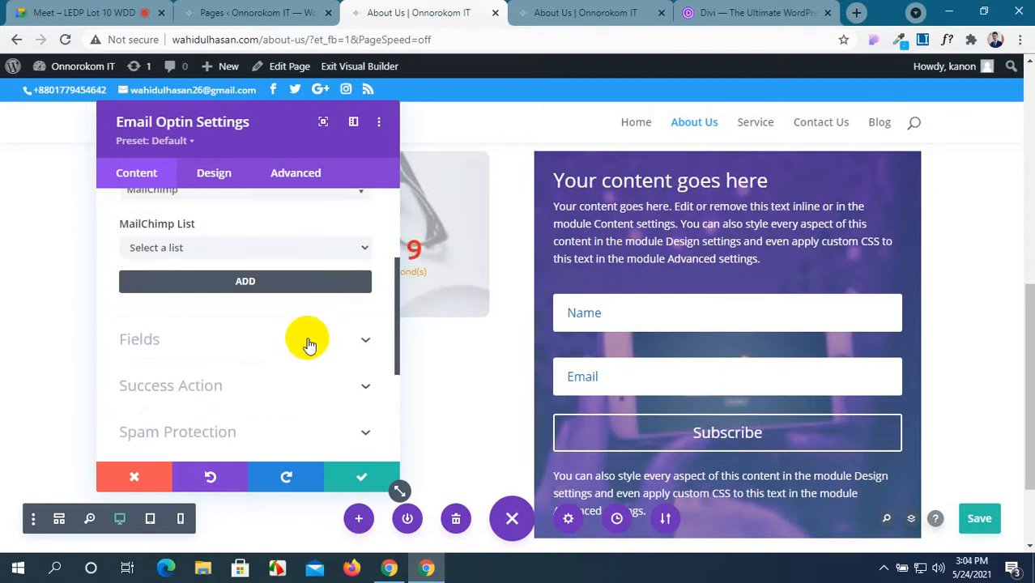
Step: Check the available MailChimp lists, expand the Fields options of the opt-in and save the page
{"action": "scroll", "coordinate": [308, 344], "scroll_direction": "up", "scroll_amount": 2}
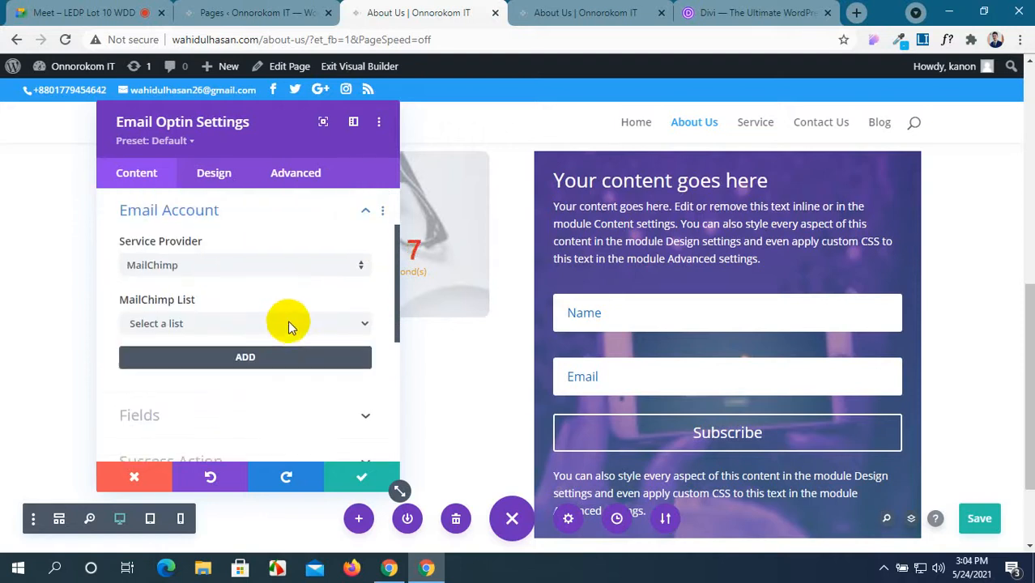
{"action": "left_click", "coordinate": [288, 323]}
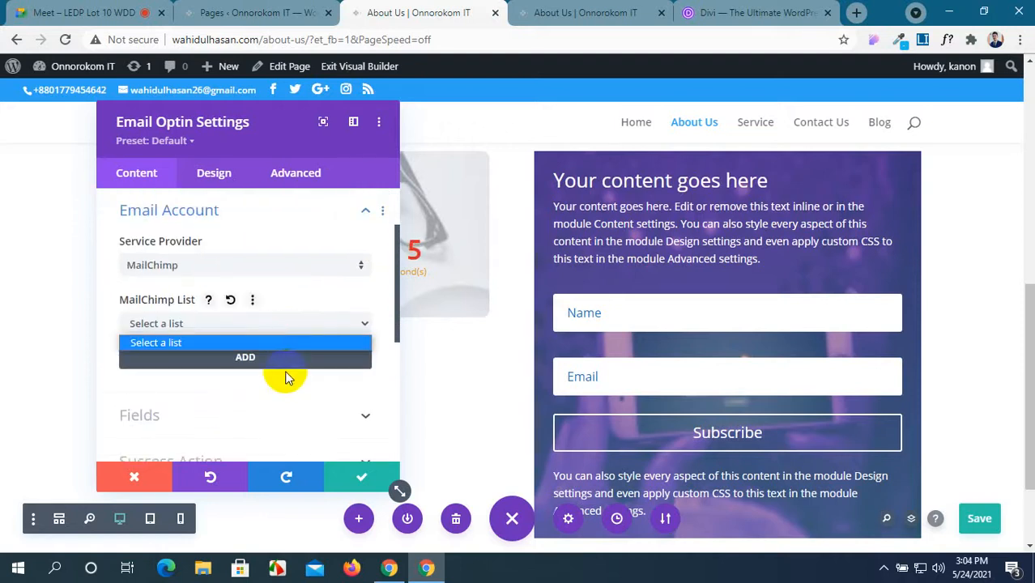
{"action": "left_click", "coordinate": [286, 401]}
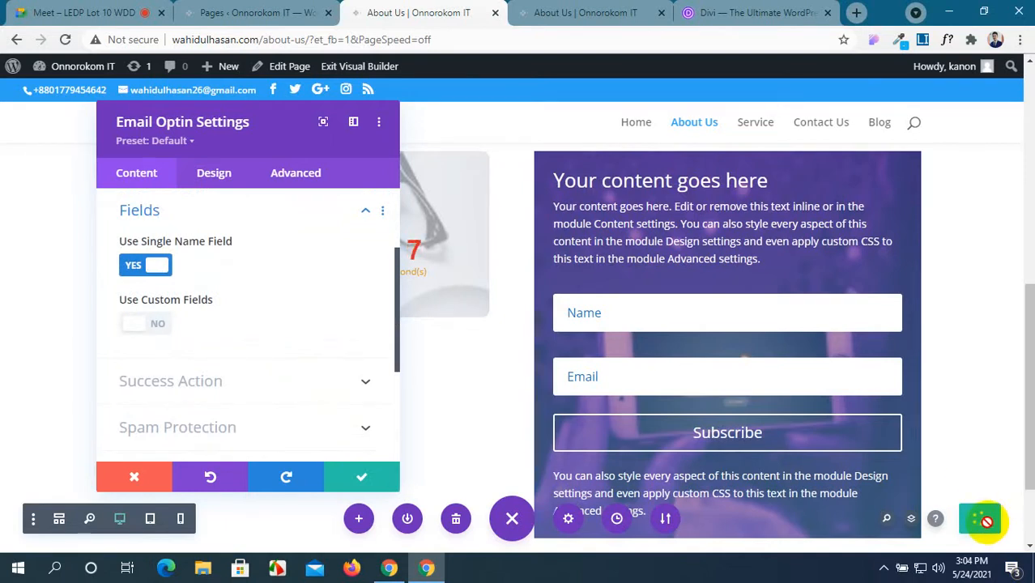
Step: Refresh the live About Us page to check the opt-in form with the MailChimp changes, and go back to the builder
{"action": "left_click", "coordinate": [591, 13]}
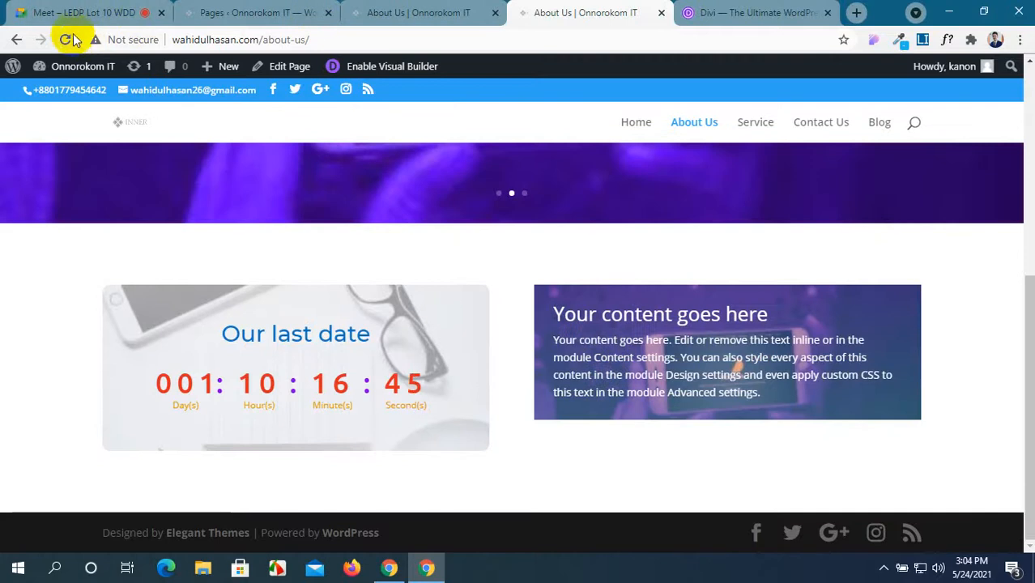
{"action": "left_click", "coordinate": [65, 39]}
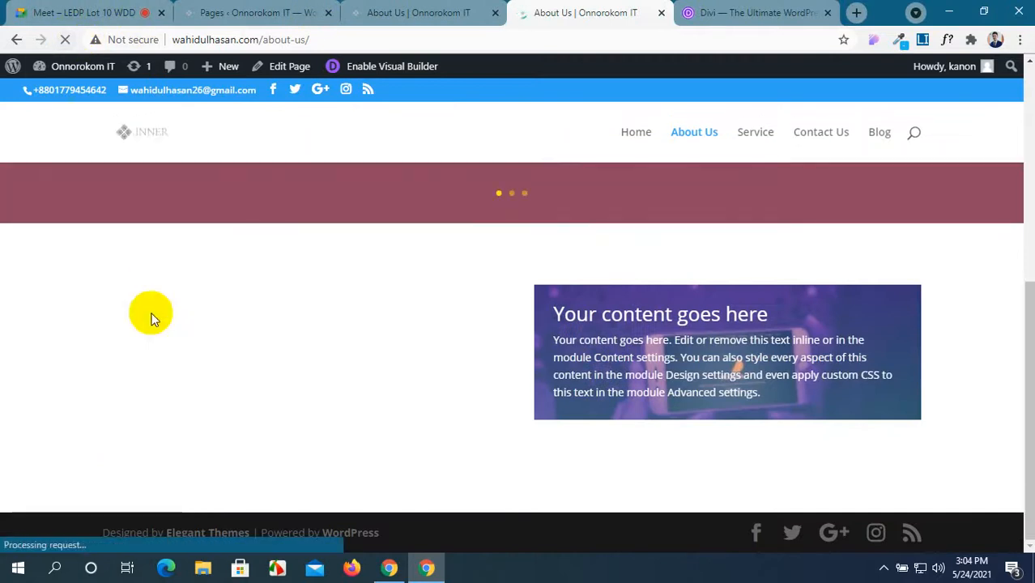
{"action": "left_click", "coordinate": [484, 12]}
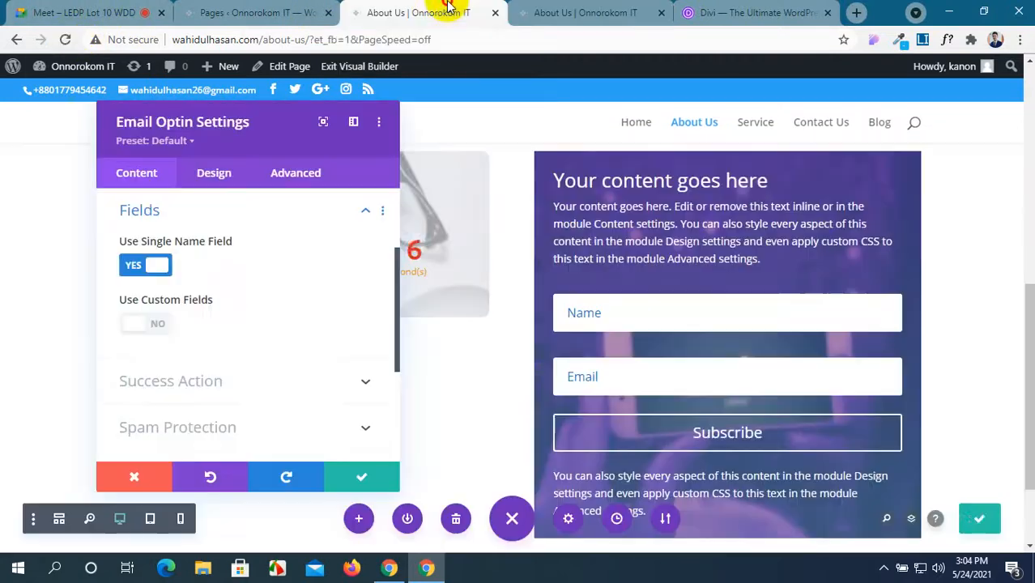
Step: Review the opt-in's Success Action options and its Email Account settings again
{"action": "scroll", "coordinate": [203, 328], "scroll_direction": "down", "scroll_amount": 5}
{"action": "scroll", "coordinate": [203, 328], "scroll_direction": "up", "scroll_amount": 4}
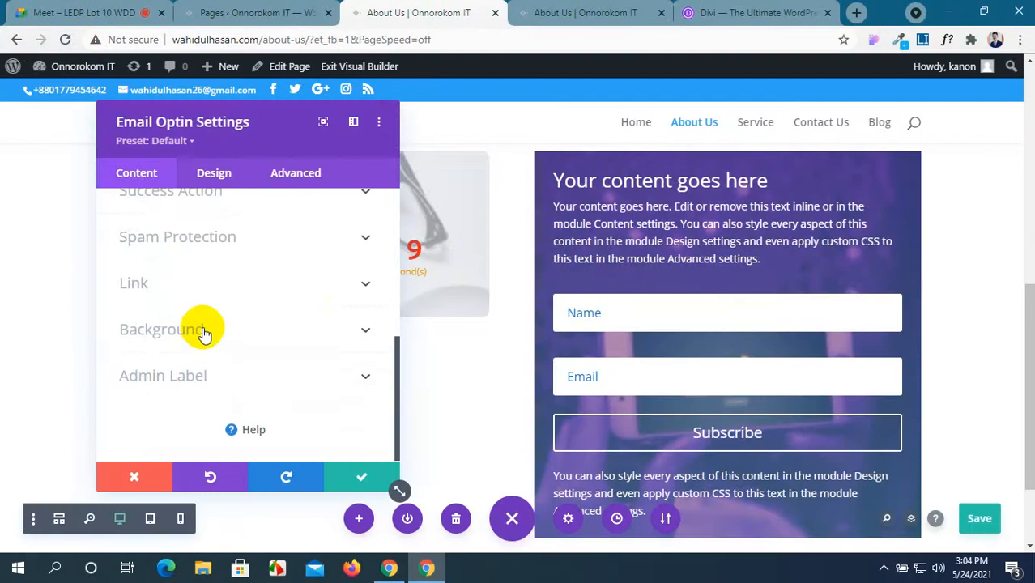
{"action": "scroll", "coordinate": [203, 332], "scroll_direction": "down", "scroll_amount": 2}
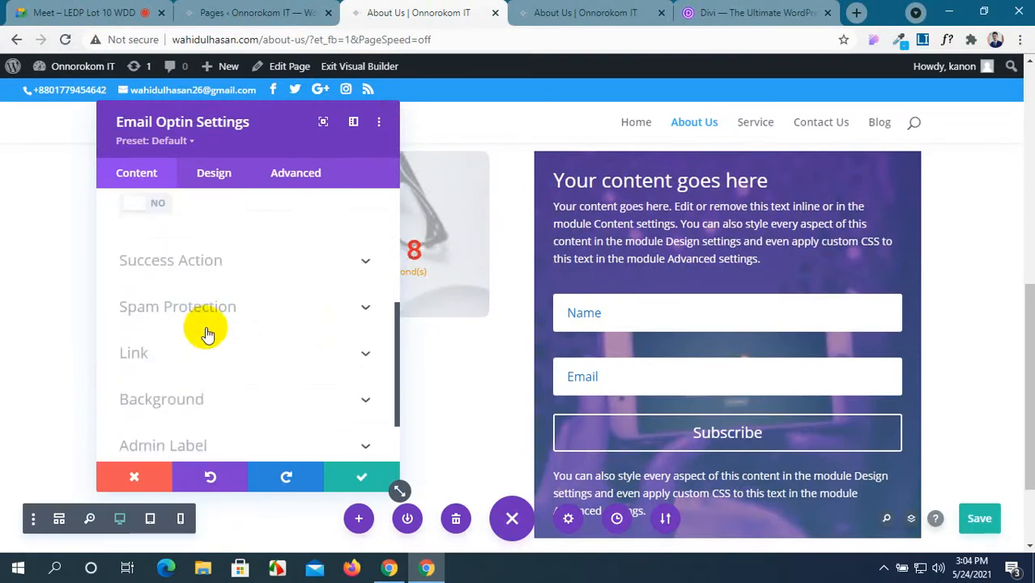
{"action": "left_click", "coordinate": [350, 276]}
{"action": "scroll", "coordinate": [348, 283], "scroll_direction": "up", "scroll_amount": 3}
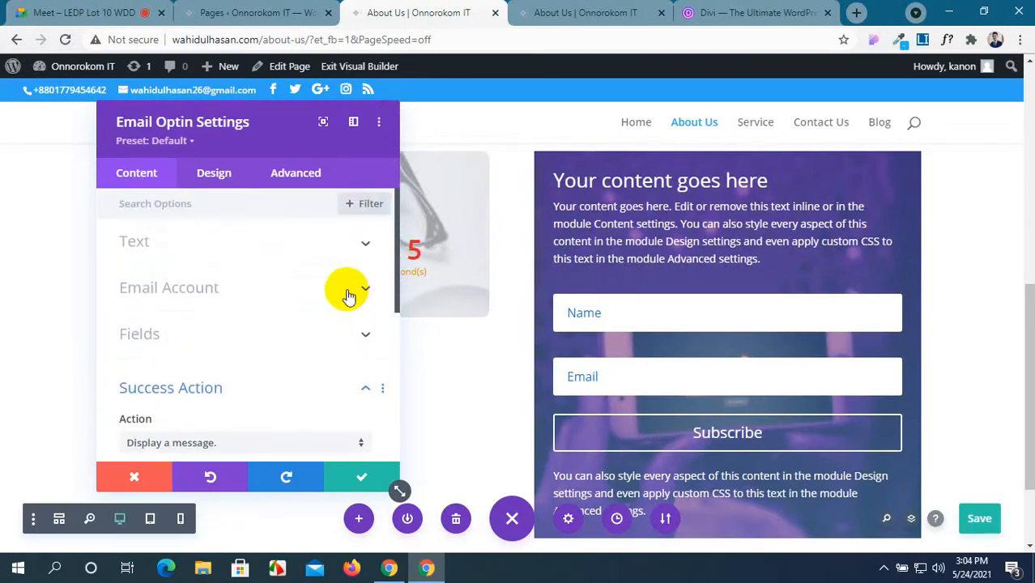
{"action": "left_click", "coordinate": [346, 289]}
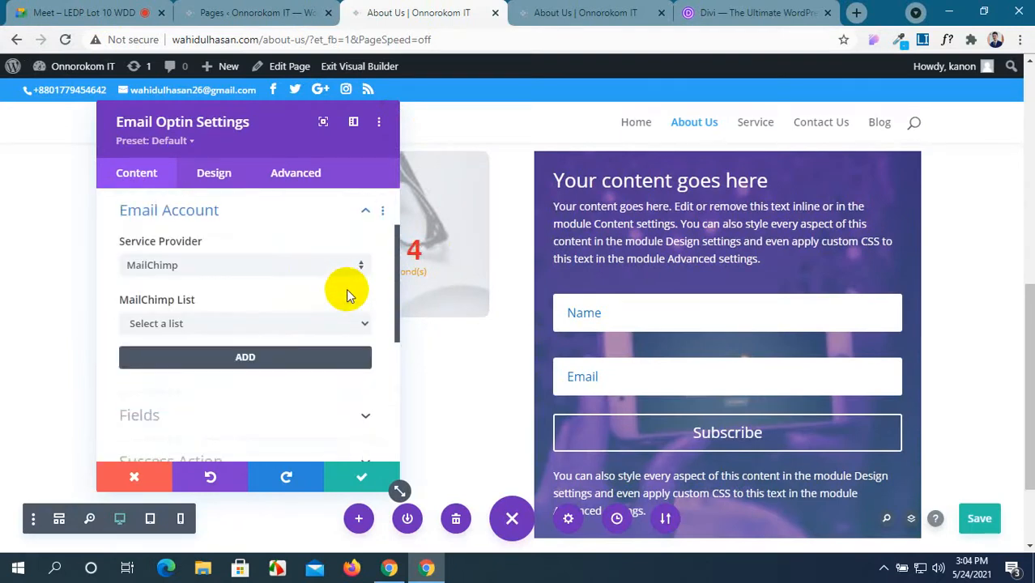
Step: Try FeedBurner, GetResponse and ActiveCampaign in turn as the opt-in's email service provider
{"action": "left_click", "coordinate": [283, 274]}
{"action": "left_click", "coordinate": [279, 306]}
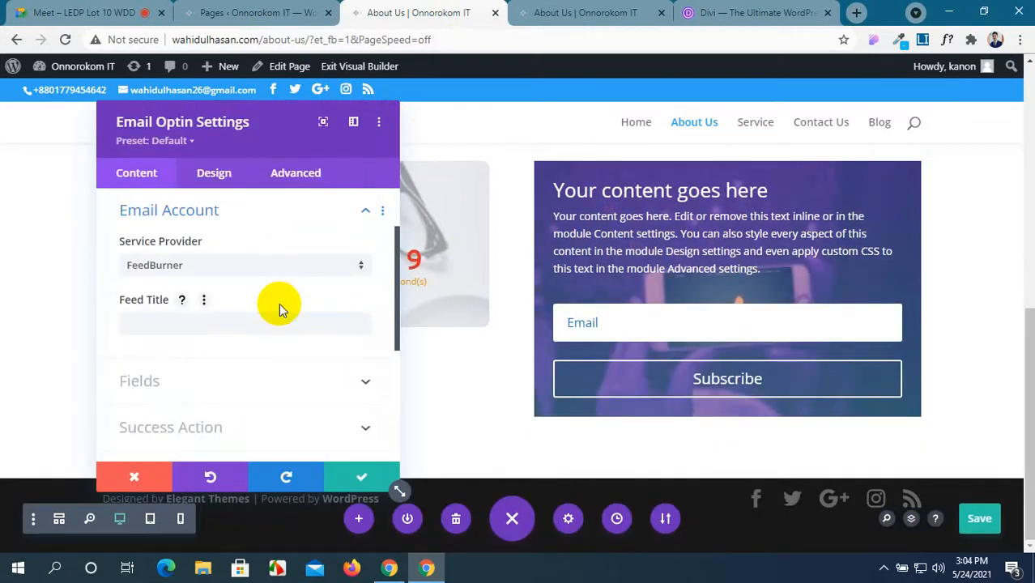
{"action": "left_click", "coordinate": [278, 267]}
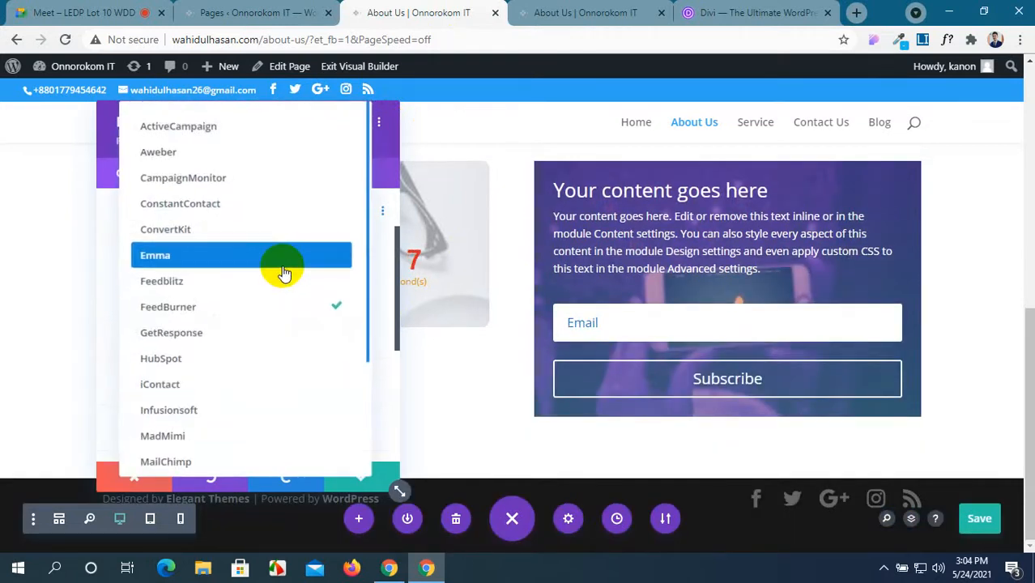
{"action": "left_click", "coordinate": [273, 337]}
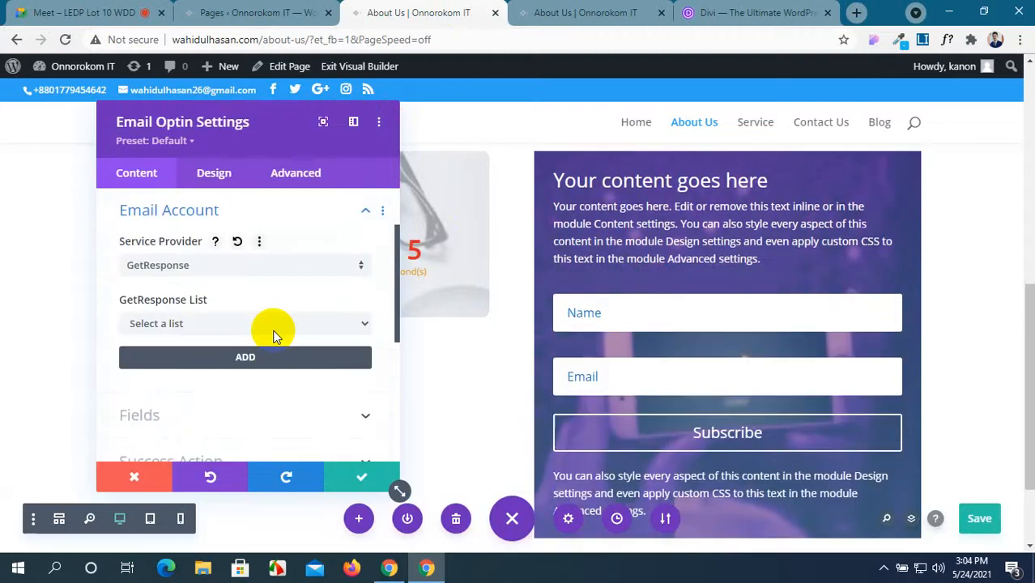
{"action": "left_click", "coordinate": [297, 268]}
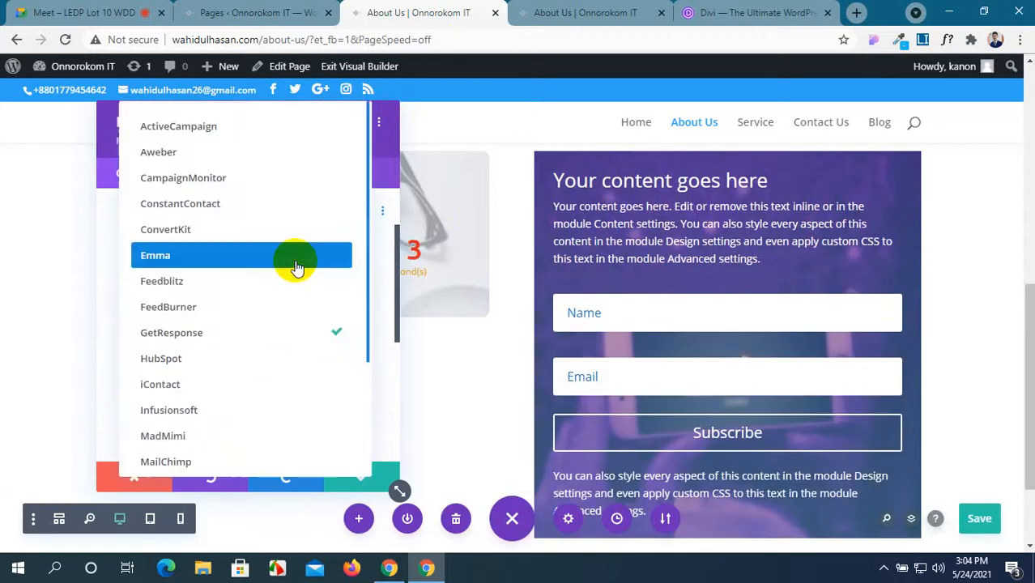
{"action": "left_click", "coordinate": [249, 136]}
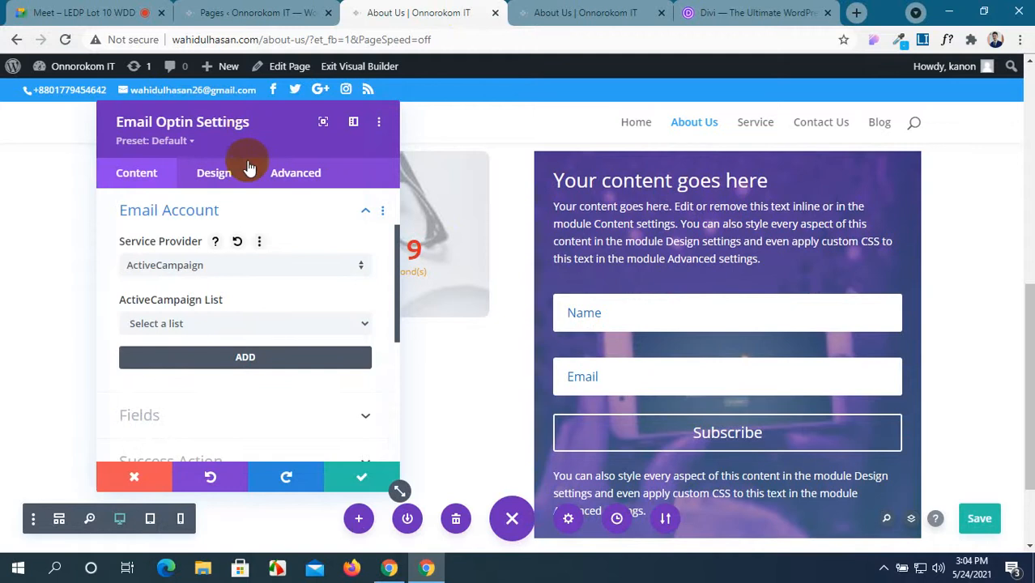
Step: Set the opt-in's service provider to FeedBurner with the feed title djdjdjdjd, and save the page
{"action": "left_click", "coordinate": [276, 268]}
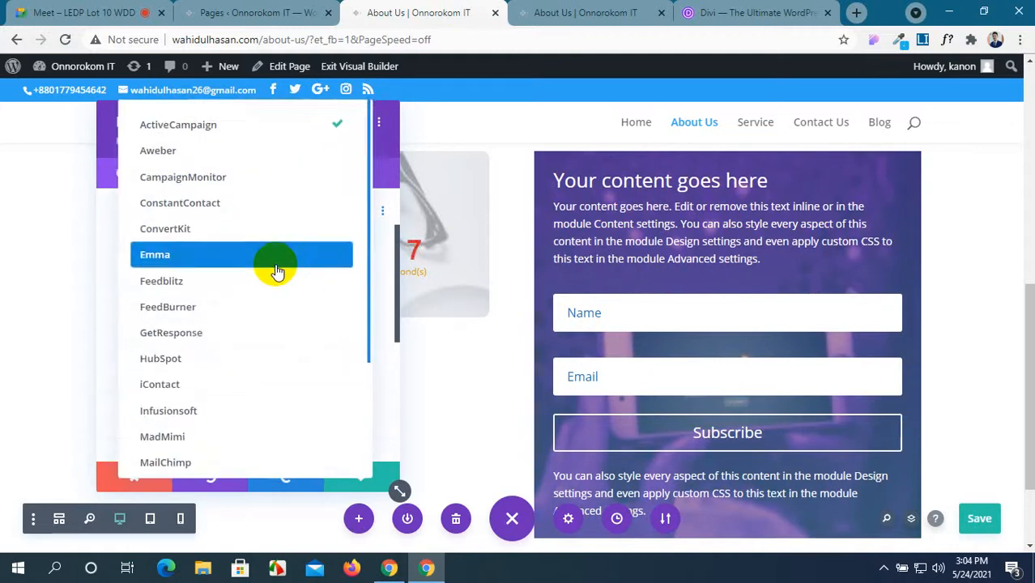
{"action": "left_click", "coordinate": [257, 310]}
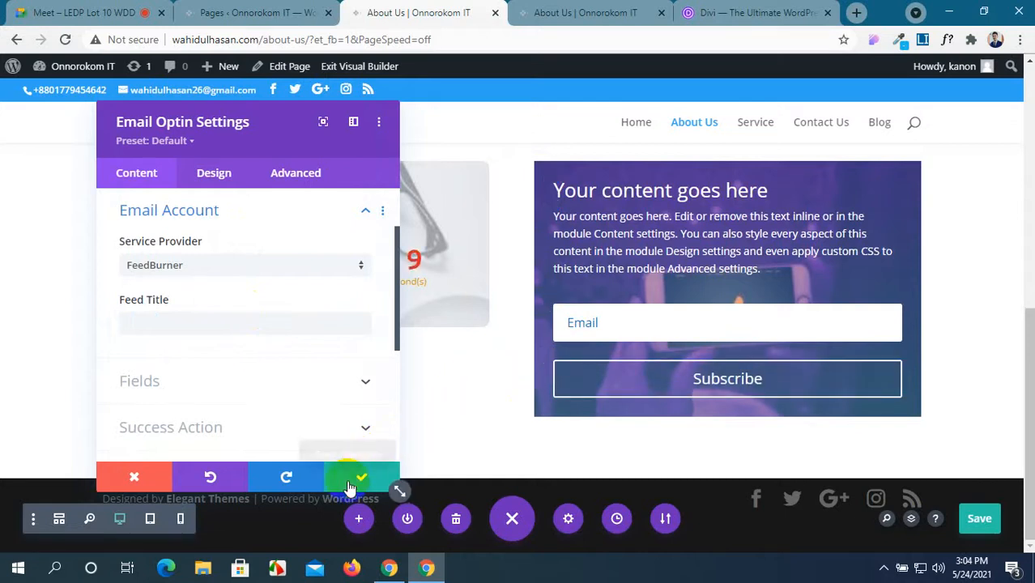
{"action": "left_click", "coordinate": [231, 325]}
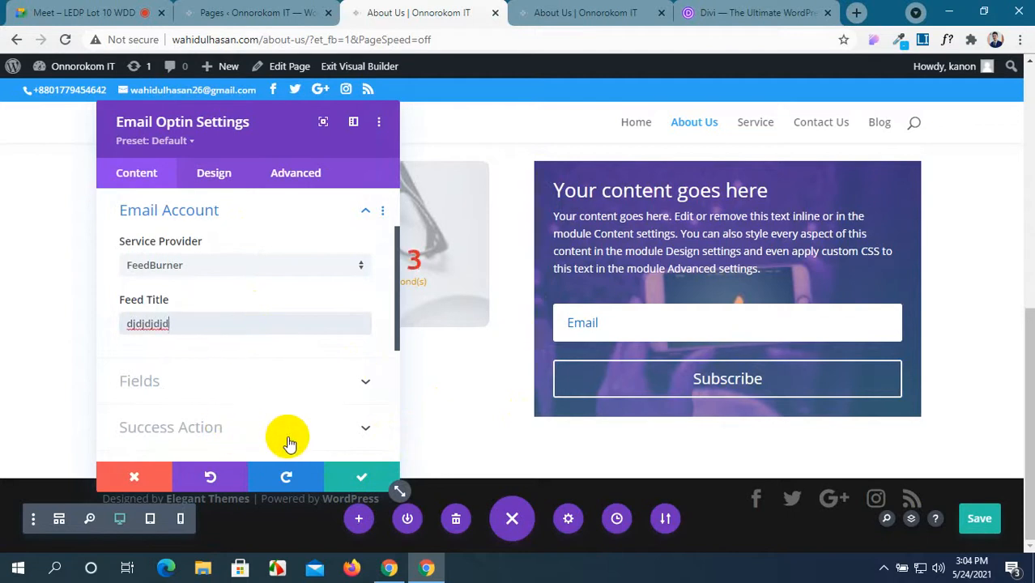
{"action": "left_click", "coordinate": [981, 519]}
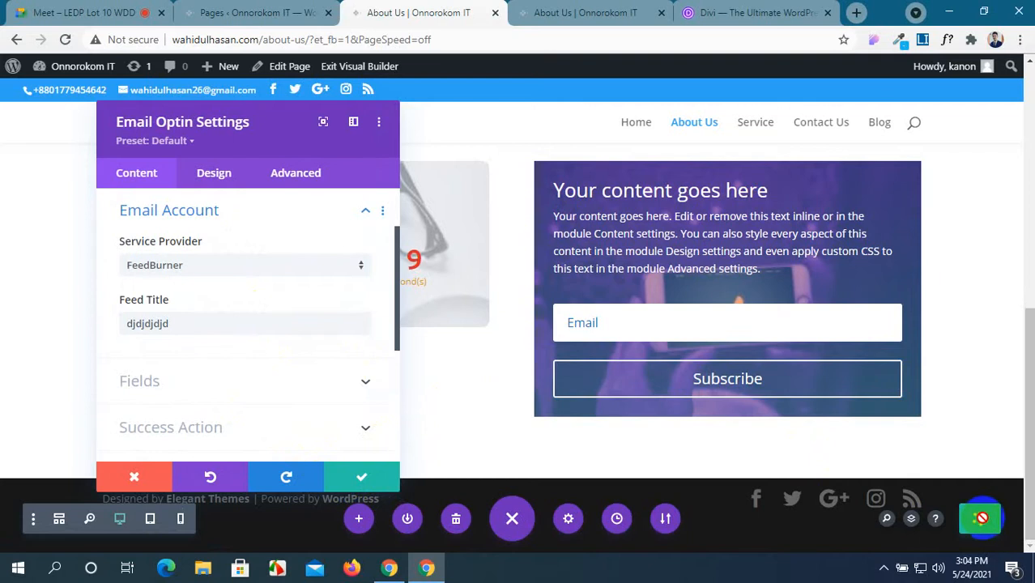
Step: Refresh the live About Us page to check the opt-in form with the FeedBurner settings, and return to the builder
{"action": "left_click", "coordinate": [583, 12]}
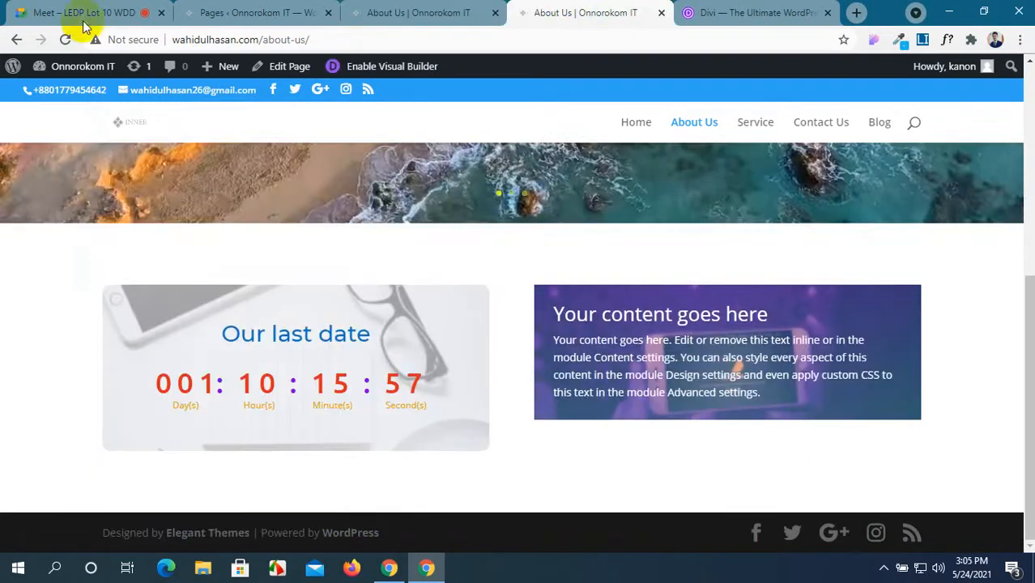
{"action": "left_click", "coordinate": [65, 39]}
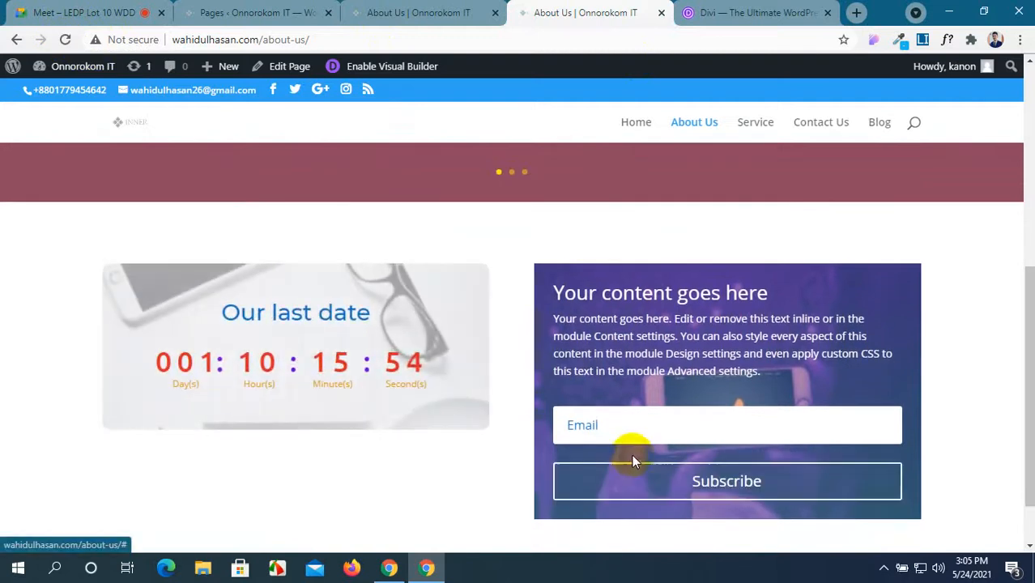
{"action": "left_click", "coordinate": [366, 11]}
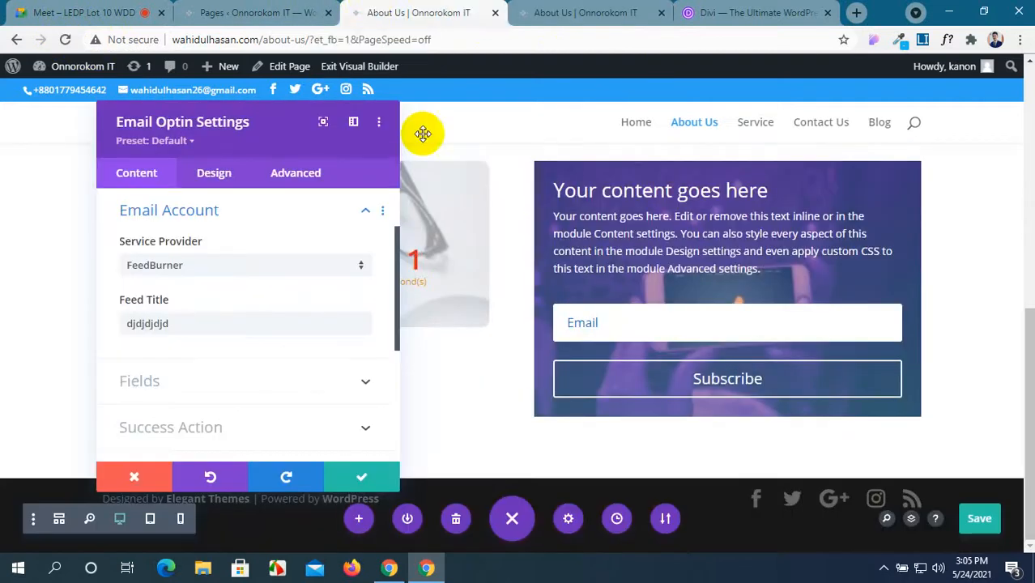
Step: Compare the Email field's focus appearance in the builder preview and on the live About Us page
{"action": "left_click", "coordinate": [769, 324]}
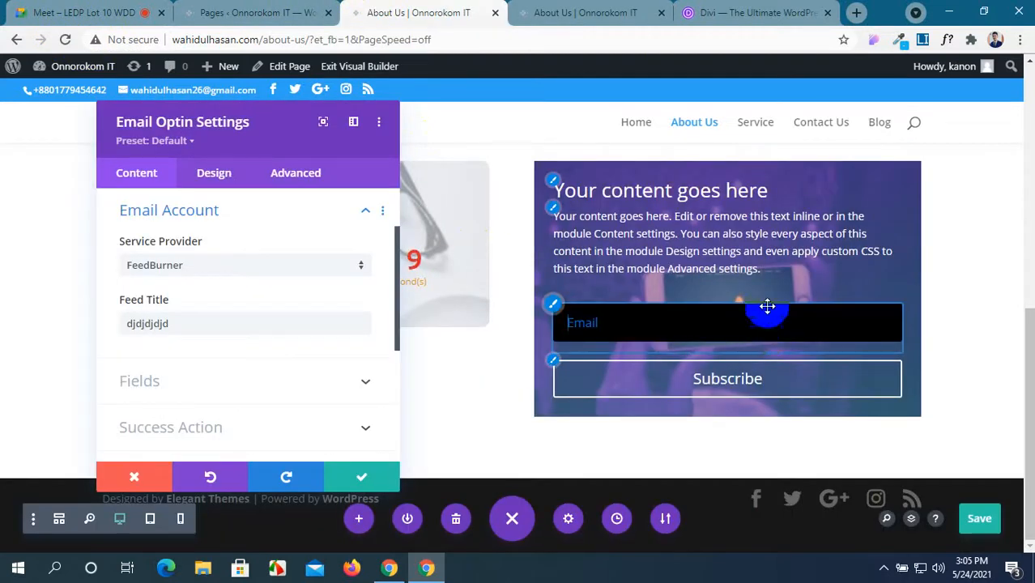
{"action": "left_click", "coordinate": [577, 11]}
{"action": "left_click", "coordinate": [666, 430]}
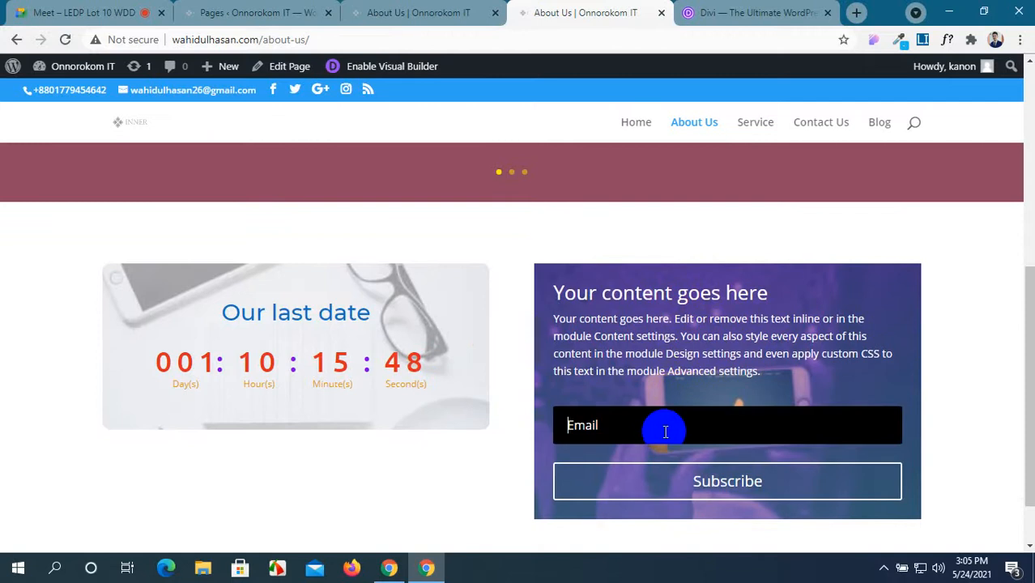
{"action": "left_click", "coordinate": [409, 12]}
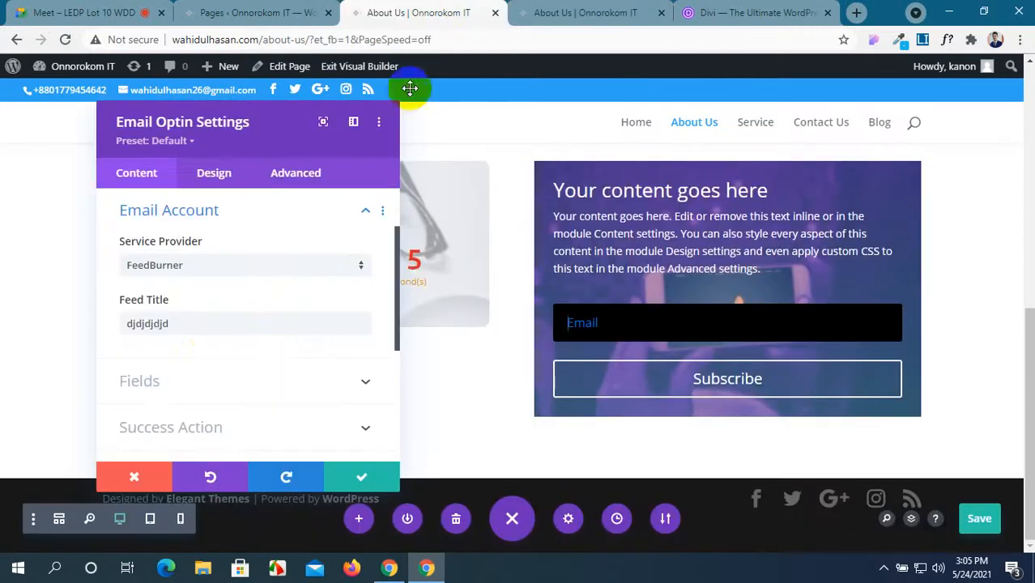
Step: Expand the opt-in's Fields design options and find the focus background and focus text colour settings
{"action": "scroll", "coordinate": [210, 338], "scroll_direction": "down", "scroll_amount": 4}
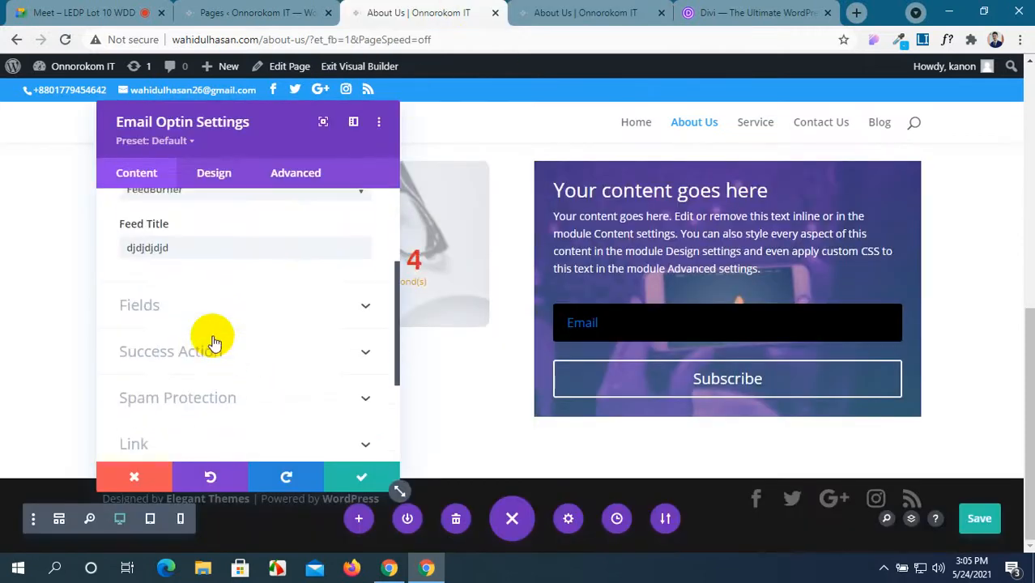
{"action": "left_click", "coordinate": [213, 174]}
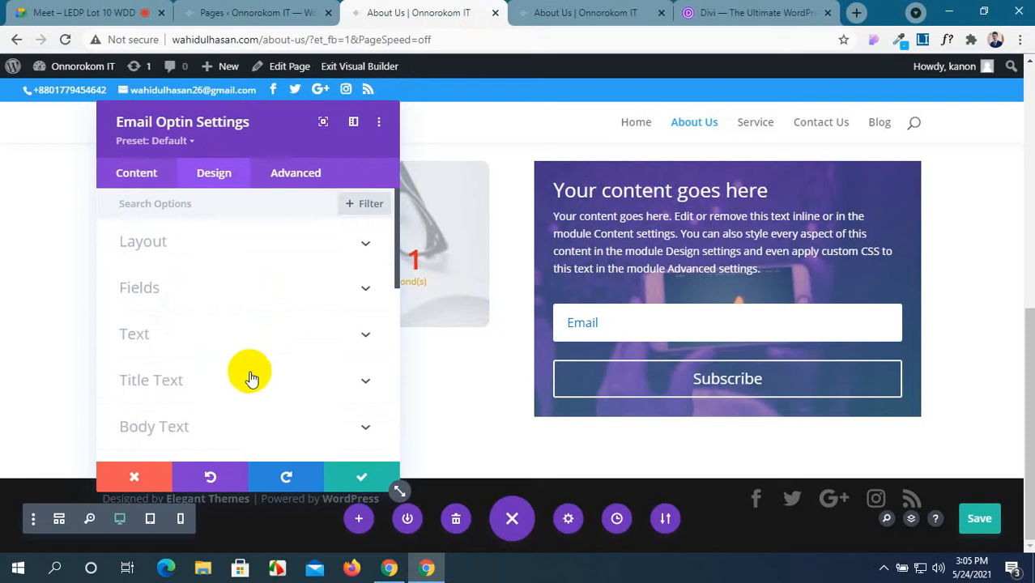
{"action": "scroll", "coordinate": [250, 370], "scroll_direction": "down", "scroll_amount": 2}
{"action": "scroll", "coordinate": [235, 306], "scroll_direction": "up", "scroll_amount": 4}
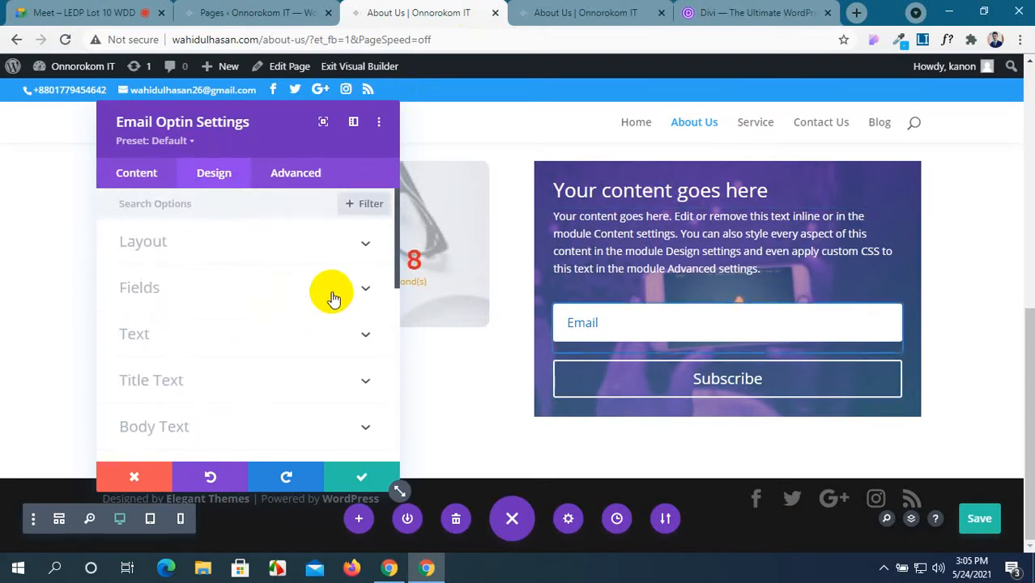
{"action": "left_click", "coordinate": [332, 298]}
{"action": "scroll", "coordinate": [177, 330], "scroll_direction": "down", "scroll_amount": 3}
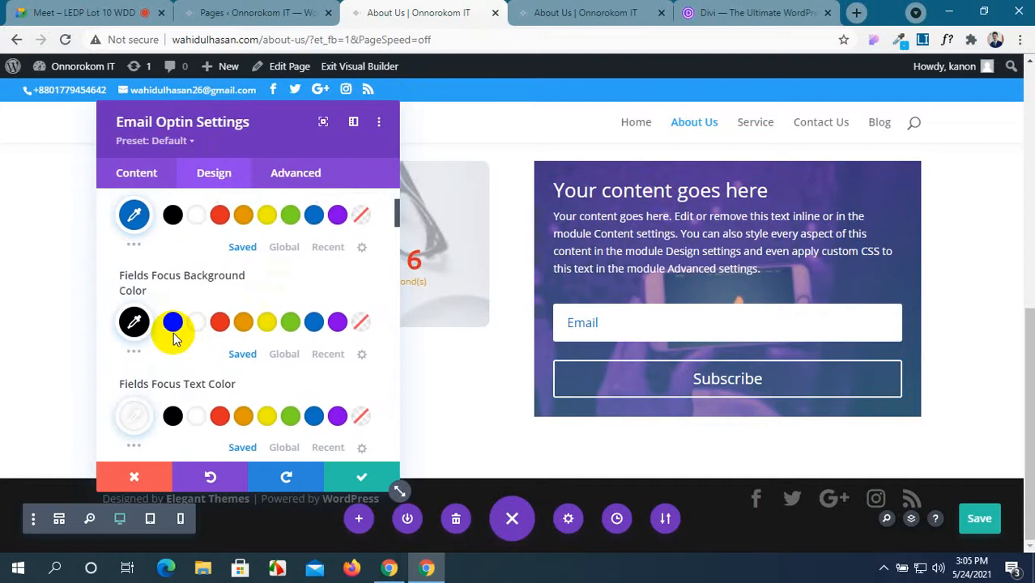
Step: Test the focused and unfocused look of the live page's Email field, entering filler text into it
{"action": "left_click", "coordinate": [632, 12]}
{"action": "left_click", "coordinate": [701, 430]}
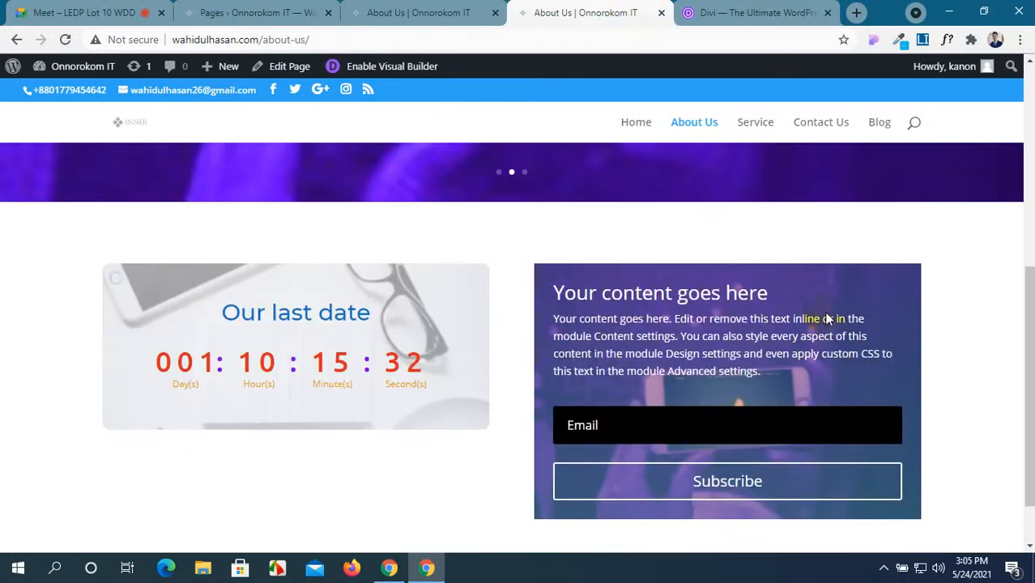
{"action": "left_click", "coordinate": [869, 291]}
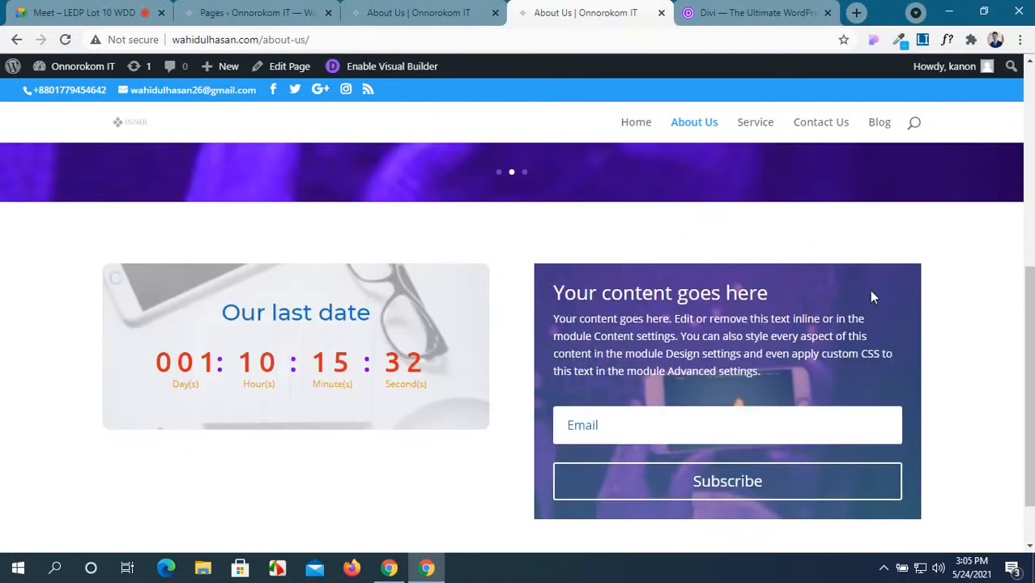
{"action": "left_click", "coordinate": [817, 427]}
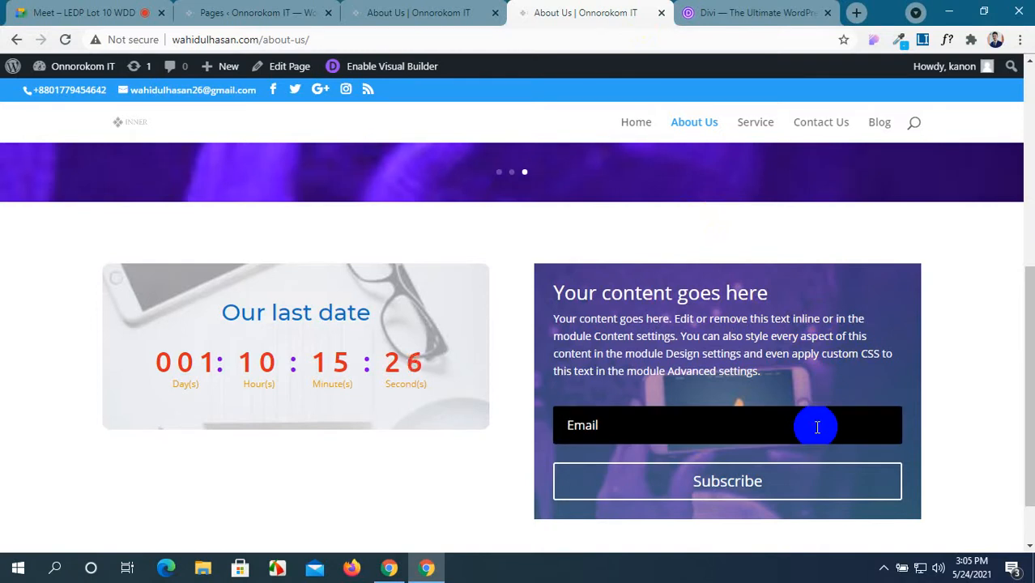
{"action": "type", "text": "jdjdhdhhhhh"}
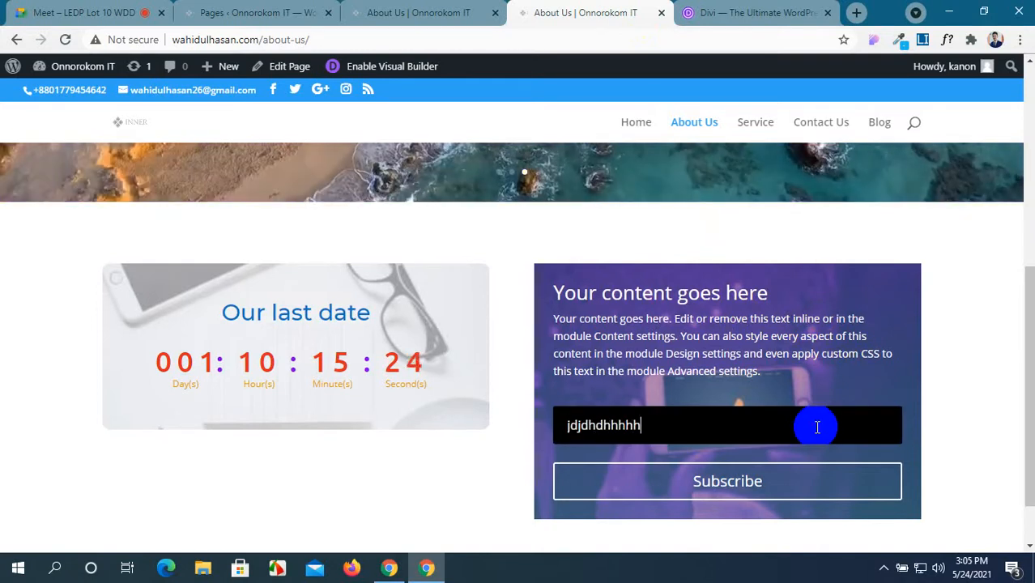
{"action": "type", "text": "hhhhhhdhd"}
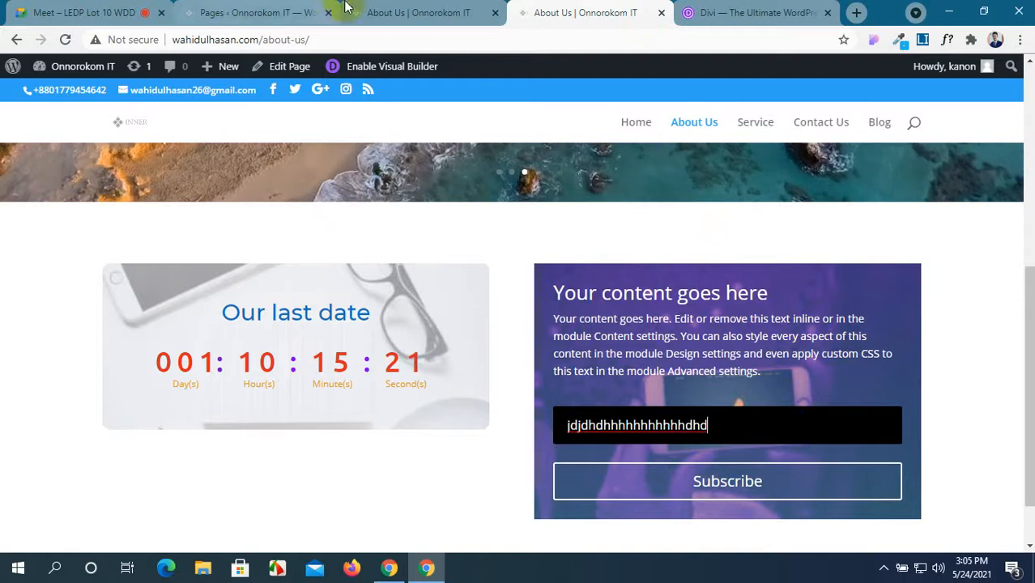
Step: Review the opt-in's remaining Fields design options in the builder, from focus colours and font to corners, borders and box shadow
{"action": "left_click", "coordinate": [393, 8]}
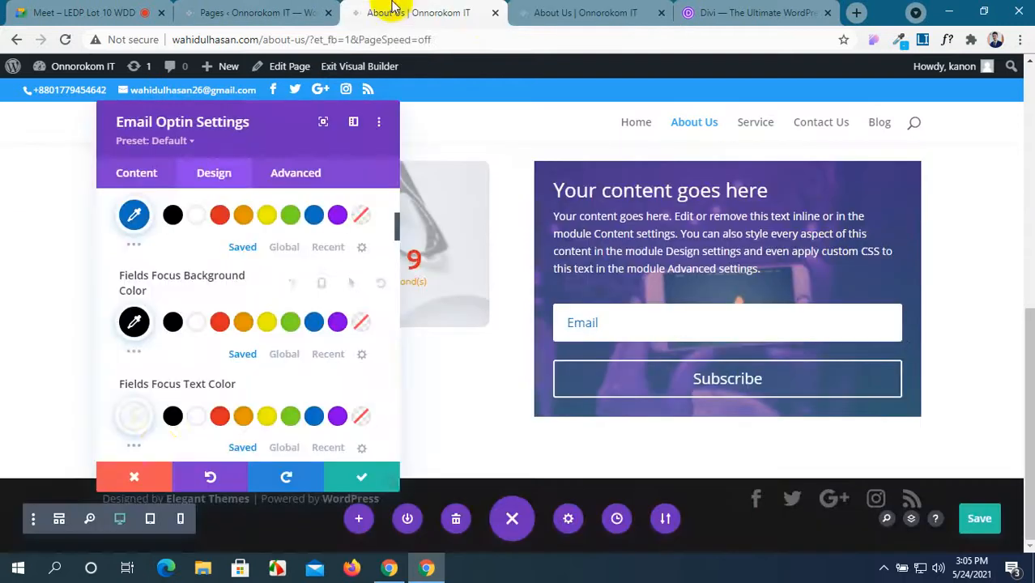
{"action": "scroll", "coordinate": [168, 386], "scroll_direction": "down", "scroll_amount": 2}
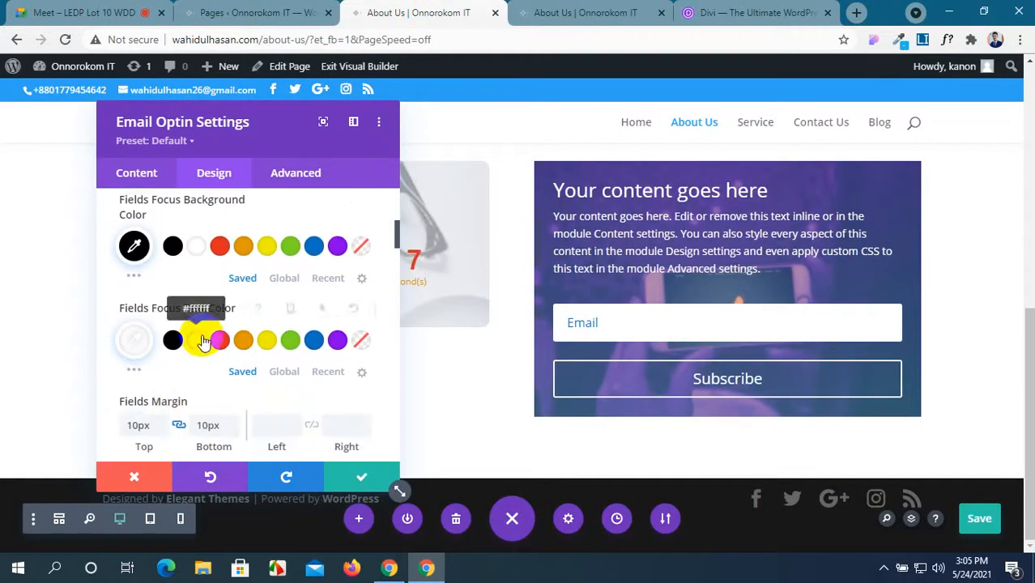
{"action": "scroll", "coordinate": [203, 341], "scroll_direction": "down", "scroll_amount": 5}
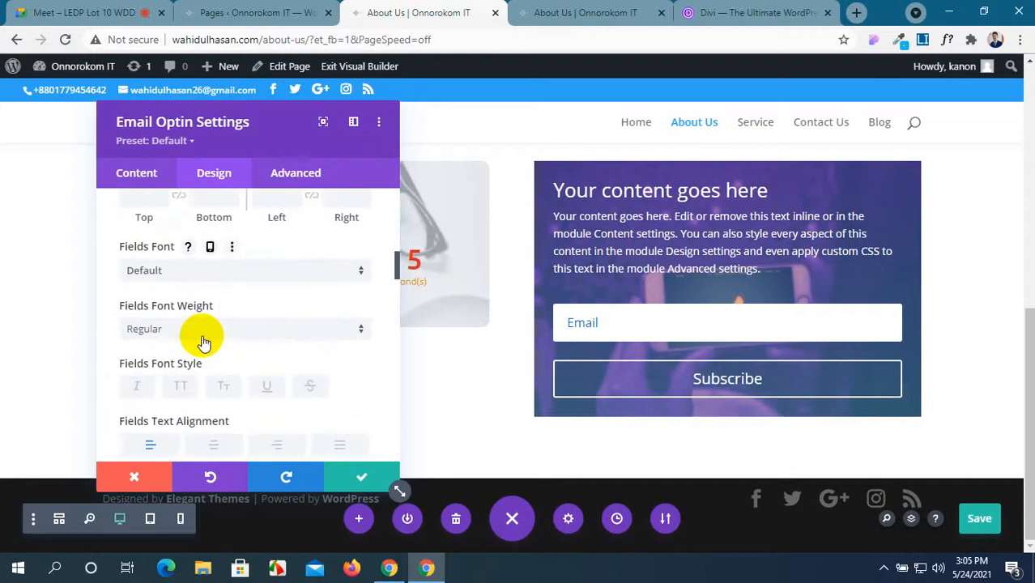
{"action": "scroll", "coordinate": [203, 341], "scroll_direction": "down", "scroll_amount": 8}
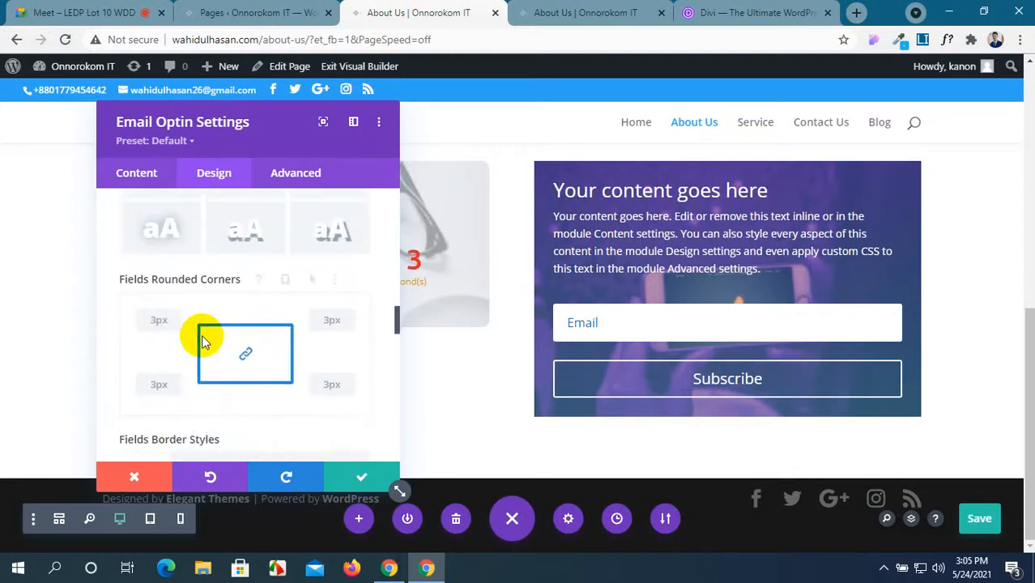
{"action": "scroll", "coordinate": [203, 341], "scroll_direction": "down", "scroll_amount": 10}
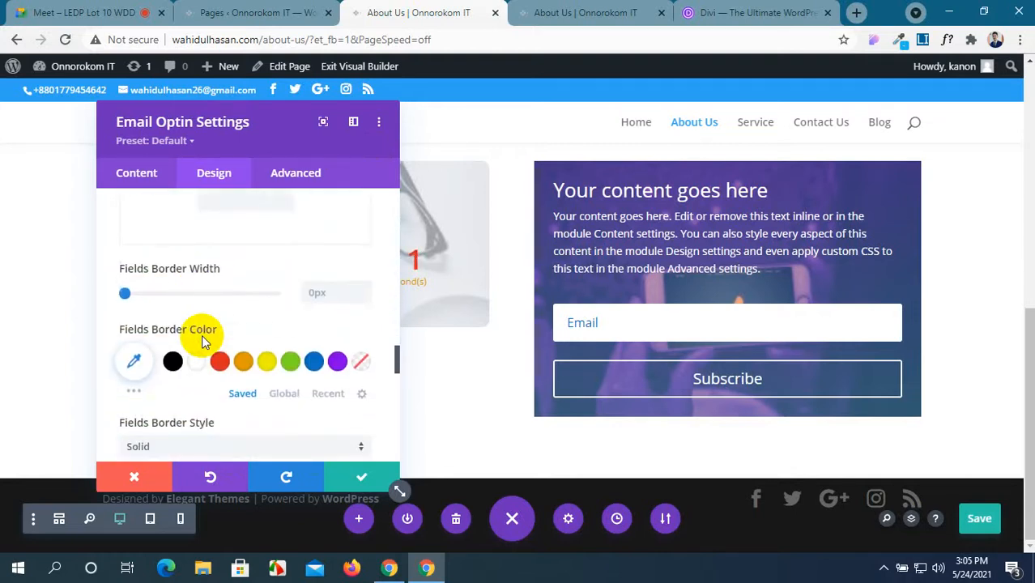
{"action": "scroll", "coordinate": [203, 341], "scroll_direction": "down", "scroll_amount": 4}
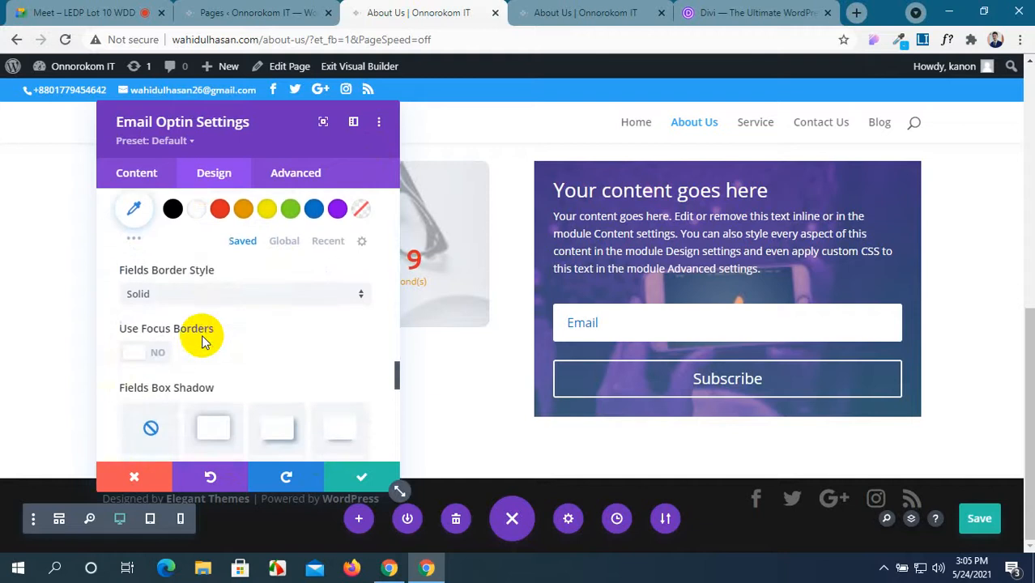
{"action": "scroll", "coordinate": [202, 335], "scroll_direction": "down", "scroll_amount": 6}
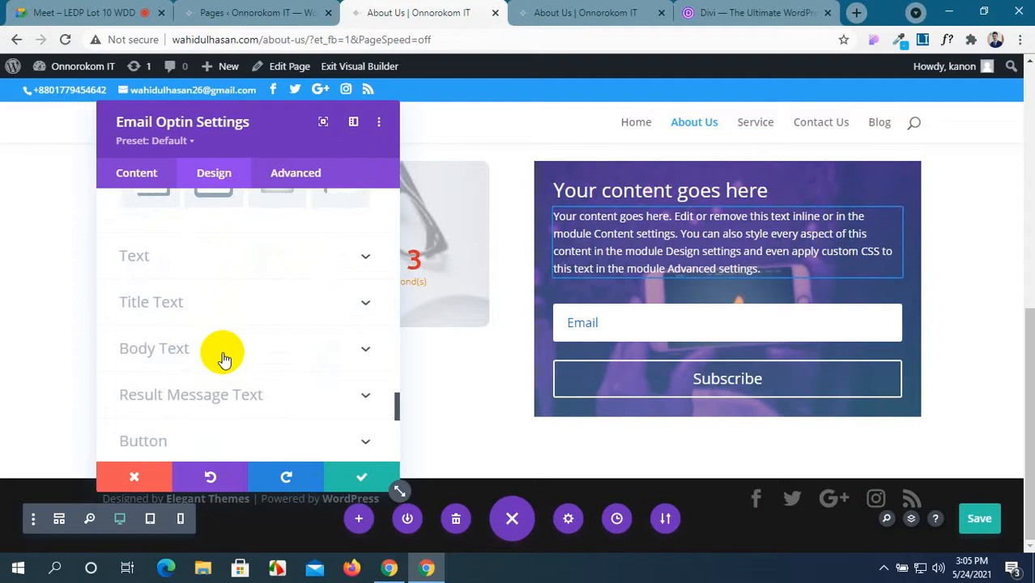
{"action": "scroll", "coordinate": [227, 365], "scroll_direction": "down", "scroll_amount": 2}
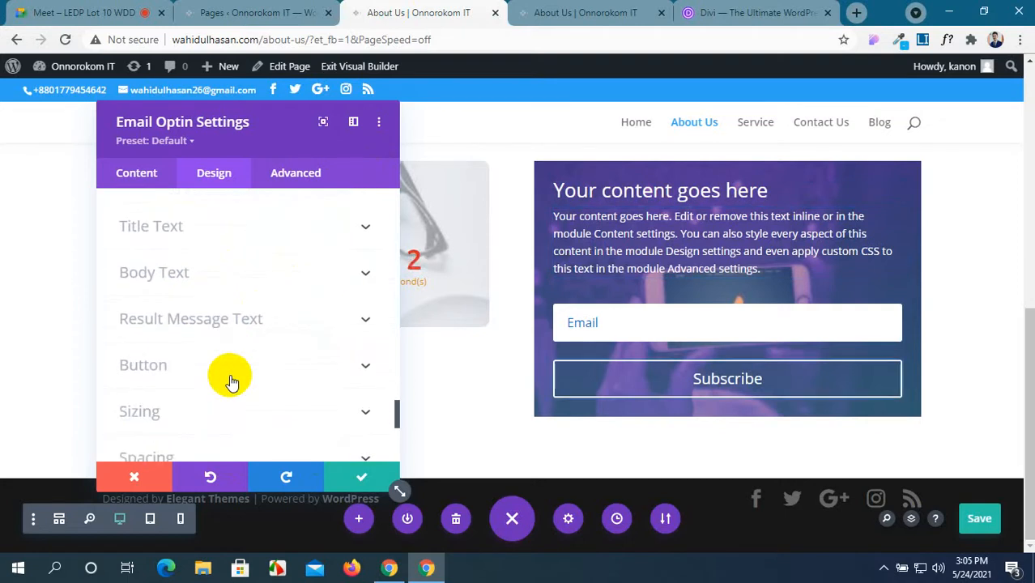
Step: Enable custom styles for the opt-in's Subscribe button and look through its text colour and background options
{"action": "left_click", "coordinate": [346, 370]}
{"action": "left_click", "coordinate": [153, 279]}
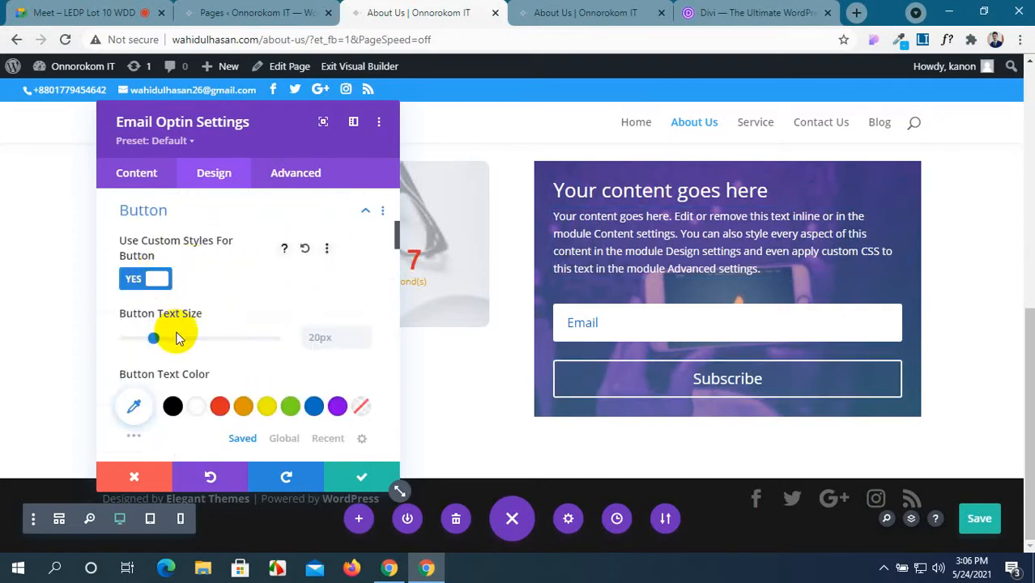
{"action": "scroll", "coordinate": [247, 364], "scroll_direction": "down", "scroll_amount": 3}
{"action": "scroll", "coordinate": [249, 371], "scroll_direction": "down", "scroll_amount": 1}
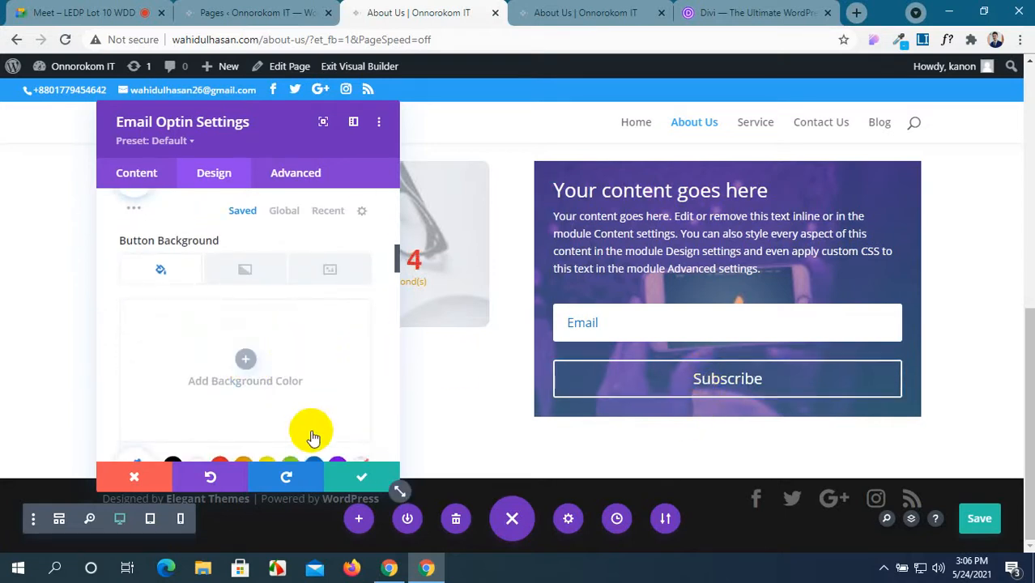
{"action": "scroll", "coordinate": [271, 314], "scroll_direction": "up", "scroll_amount": 1}
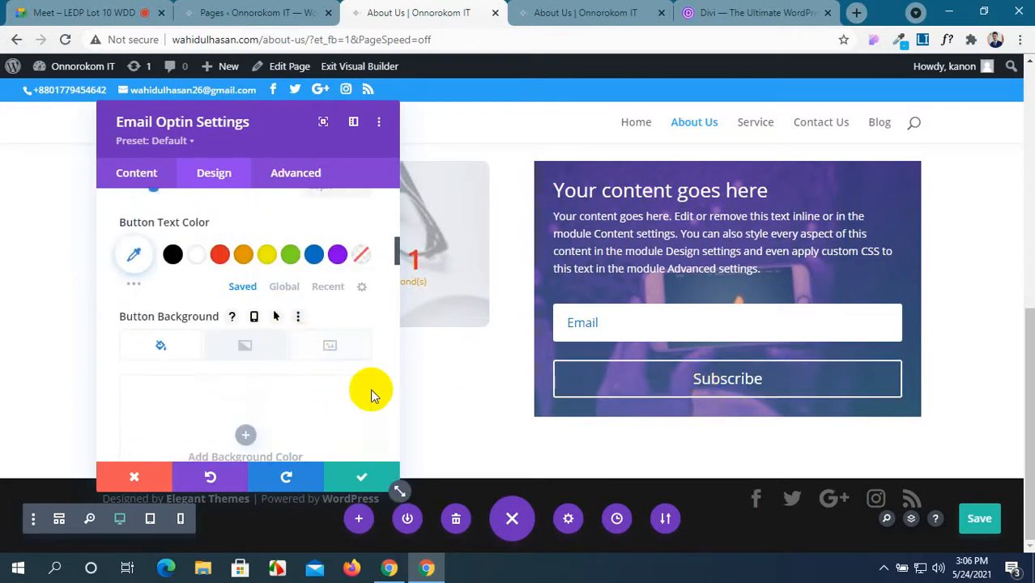
Step: Save the page and review the opt-in's remaining design options, from button margin and padding to spacing, border, filters and animation
{"action": "left_click", "coordinate": [976, 522]}
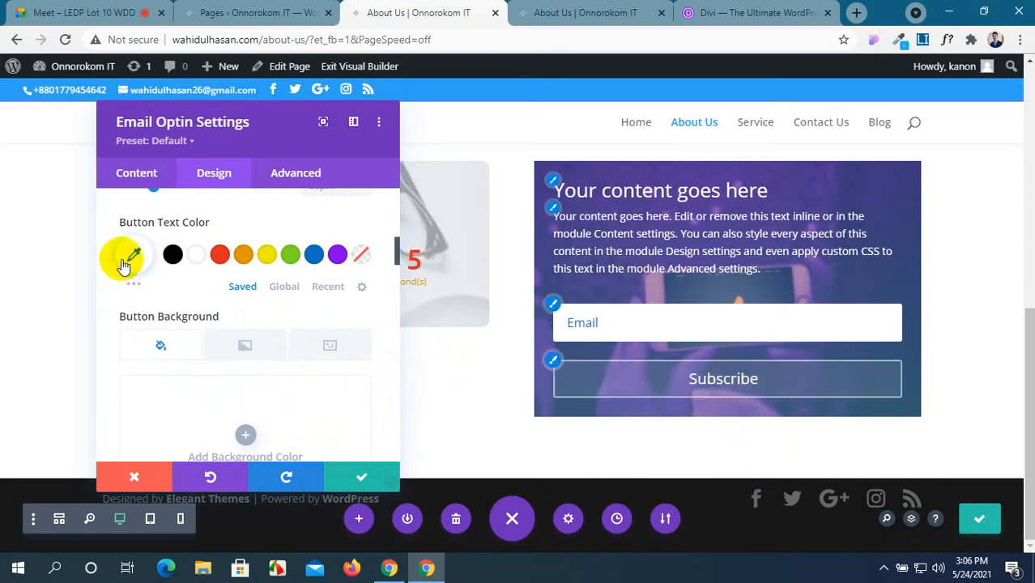
{"action": "scroll", "coordinate": [280, 377], "scroll_direction": "down", "scroll_amount": 8}
{"action": "scroll", "coordinate": [283, 380], "scroll_direction": "down", "scroll_amount": 10}
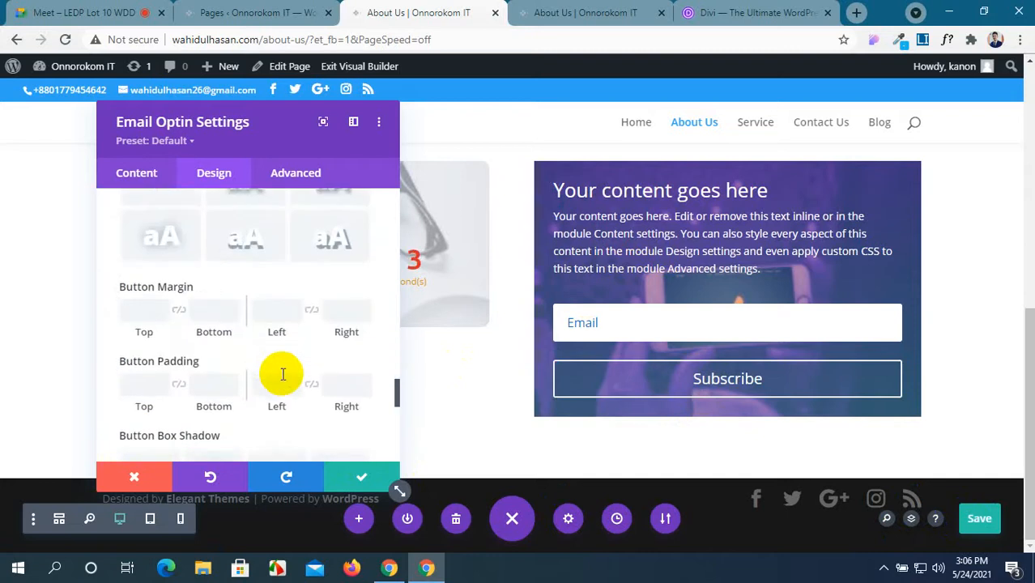
{"action": "scroll", "coordinate": [283, 380], "scroll_direction": "up", "scroll_amount": 2}
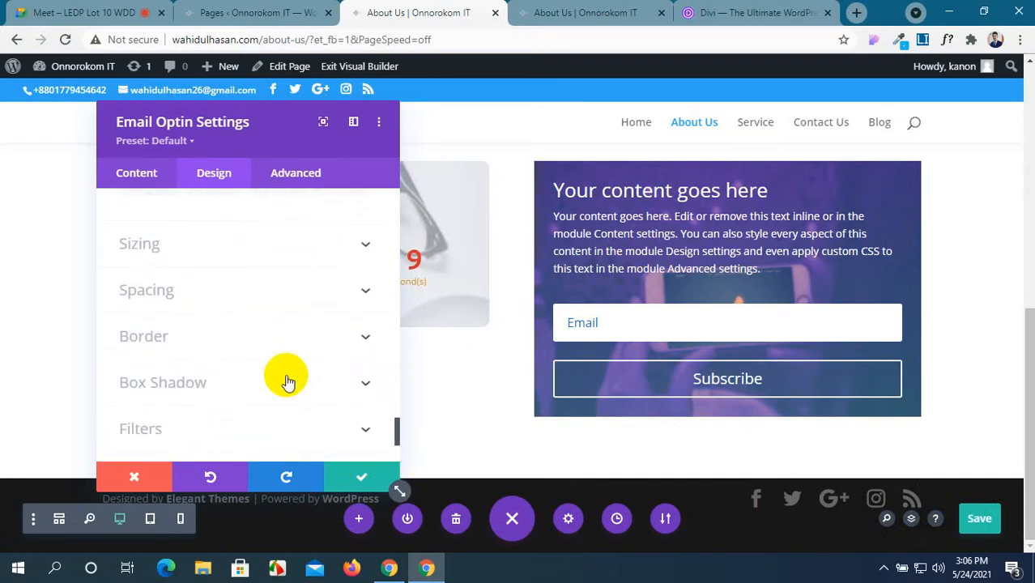
{"action": "left_click", "coordinate": [330, 306]}
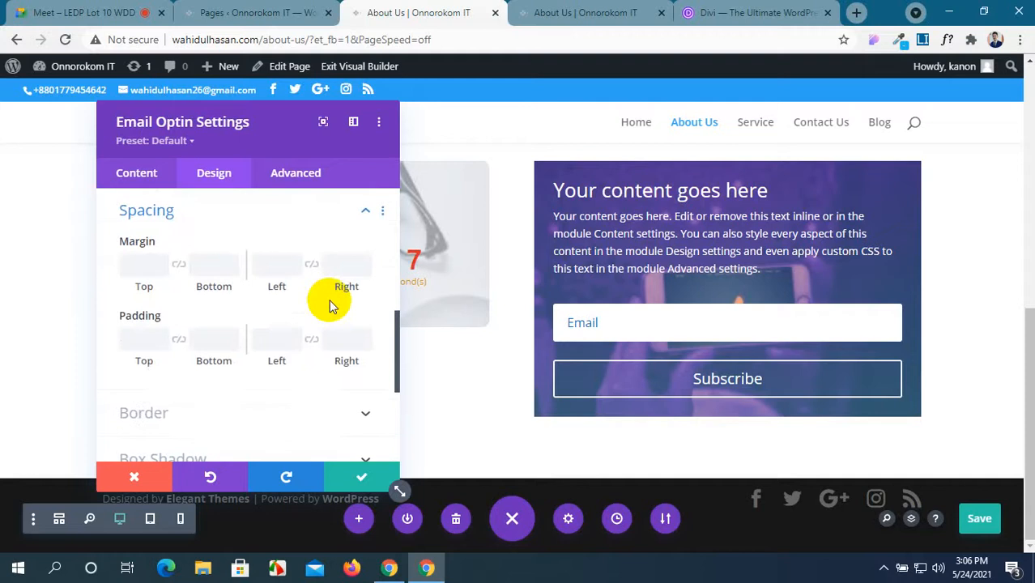
{"action": "scroll", "coordinate": [330, 303], "scroll_direction": "down", "scroll_amount": 2}
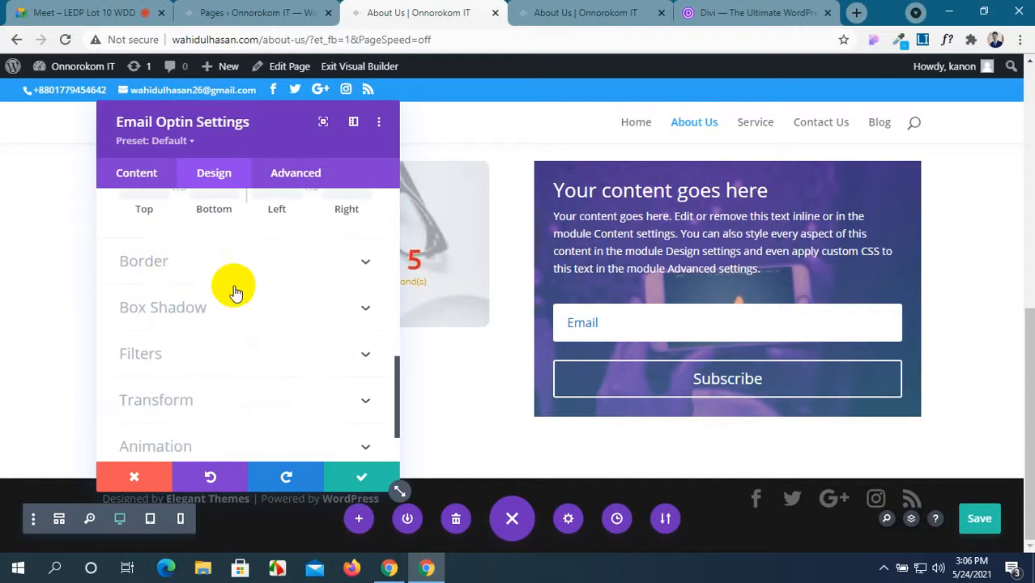
{"action": "scroll", "coordinate": [237, 385], "scroll_direction": "down", "scroll_amount": 1}
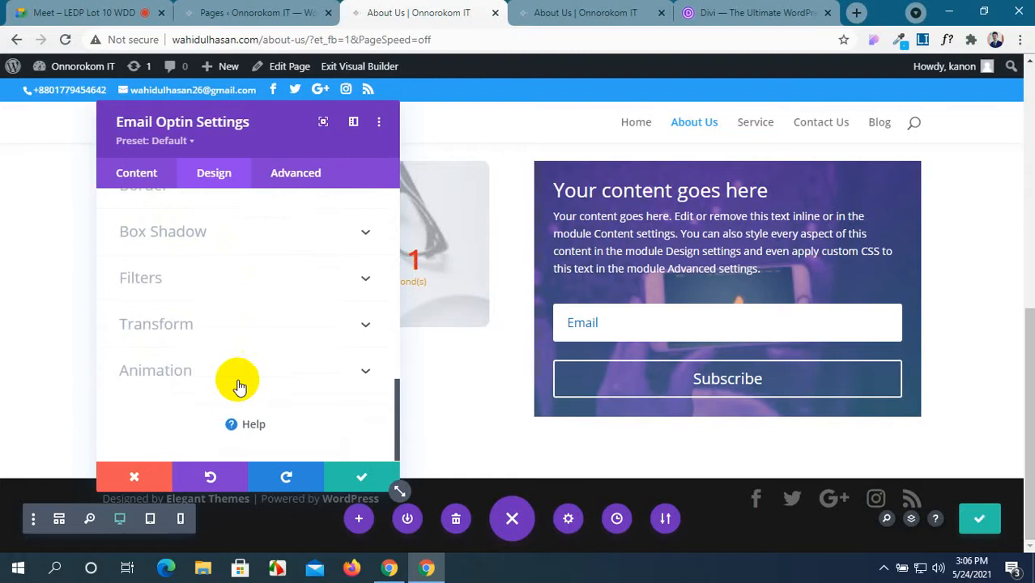
{"action": "scroll", "coordinate": [237, 386], "scroll_direction": "up", "scroll_amount": 6}
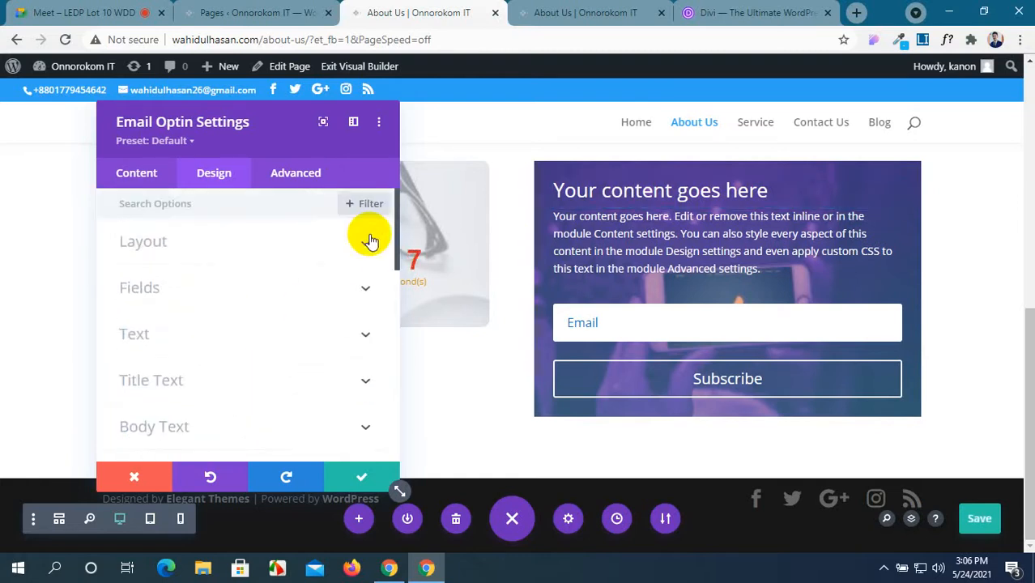
{"action": "left_click", "coordinate": [295, 170]}
Step: Check the Google Meet call, return to the About Us builder and accept the Email Optin settings
{"action": "left_click", "coordinate": [72, 9]}
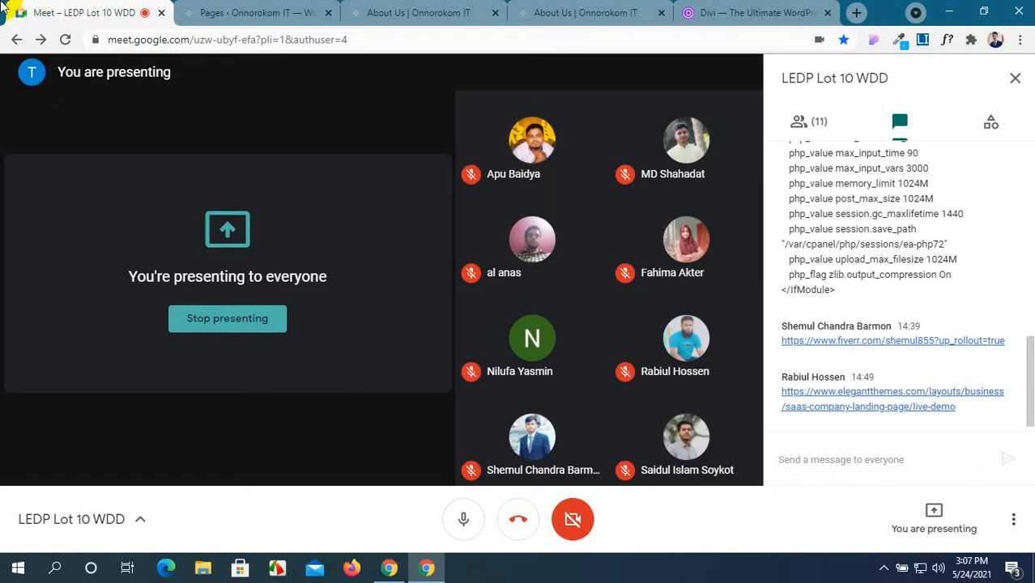
{"action": "left_click", "coordinate": [405, 11]}
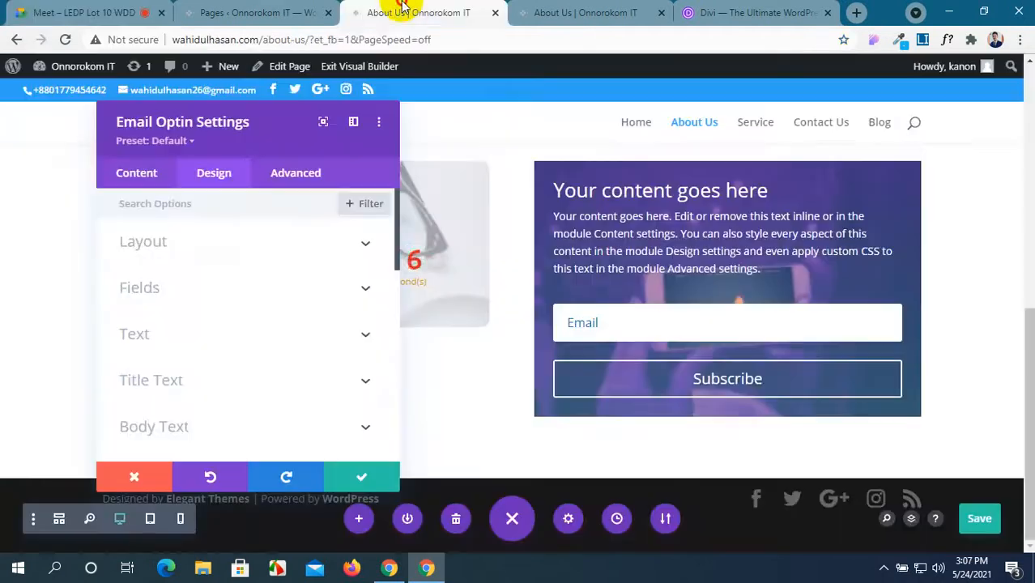
{"action": "left_click", "coordinate": [368, 476]}
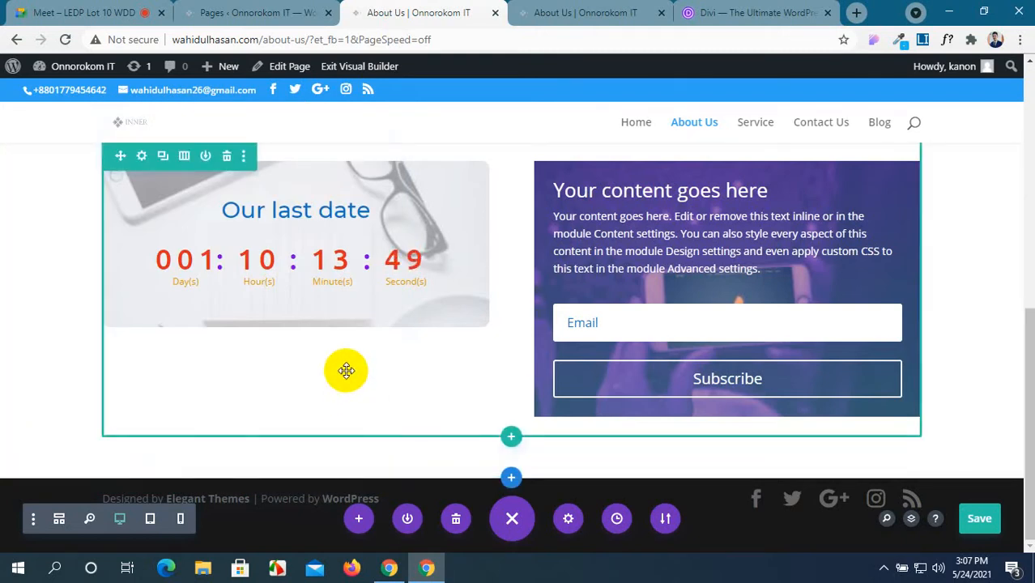
{"action": "scroll", "coordinate": [345, 371], "scroll_direction": "up", "scroll_amount": 4}
{"action": "scroll", "coordinate": [346, 371], "scroll_direction": "down", "scroll_amount": 4}
{"action": "scroll", "coordinate": [346, 371], "scroll_direction": "up", "scroll_amount": 4}
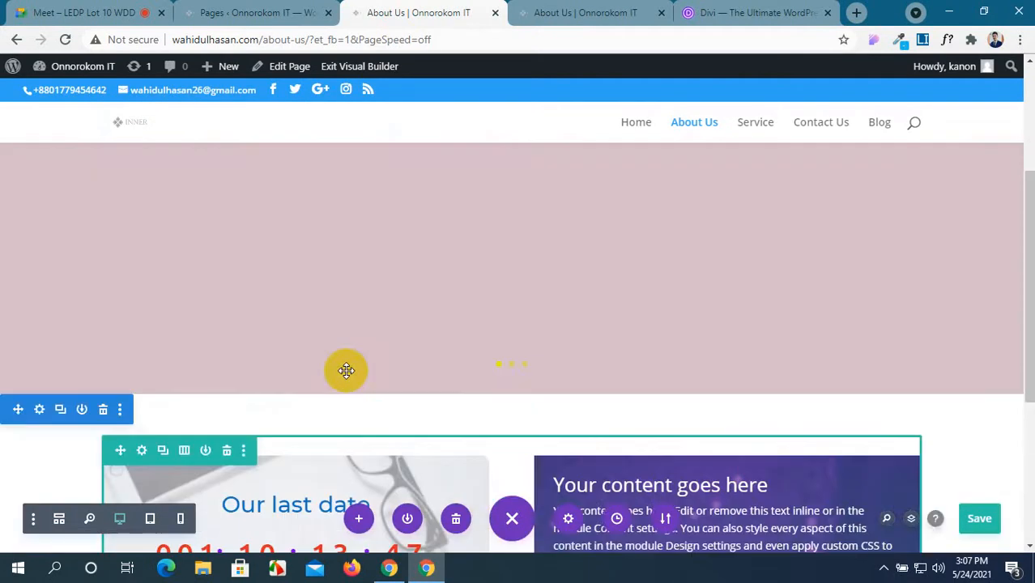
{"action": "scroll", "coordinate": [346, 371], "scroll_direction": "down", "scroll_amount": 4}
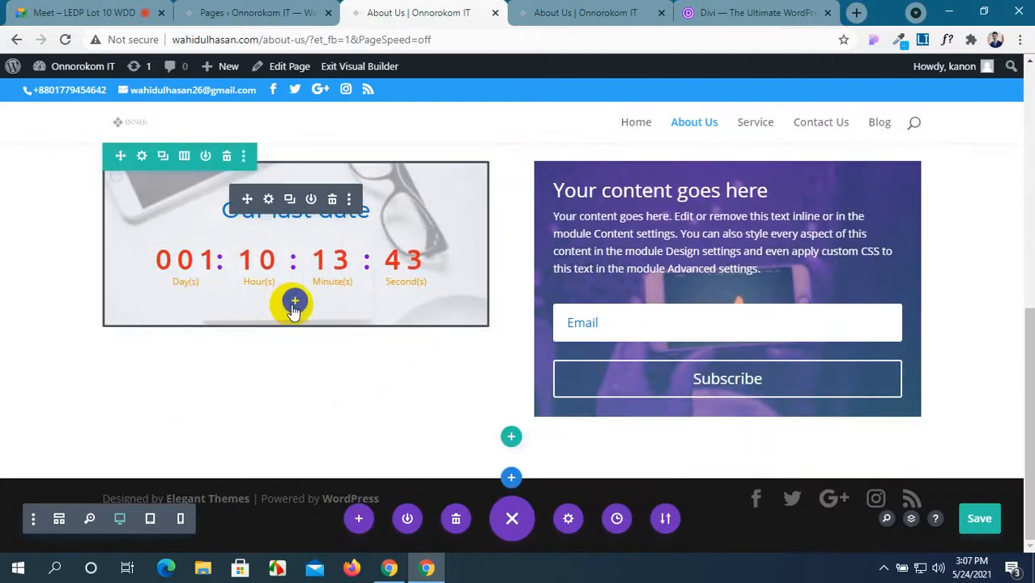
Step: Insert a Divider module below the countdown timer, review its content options and accept its settings with the divider shown
{"action": "left_click", "coordinate": [294, 305]}
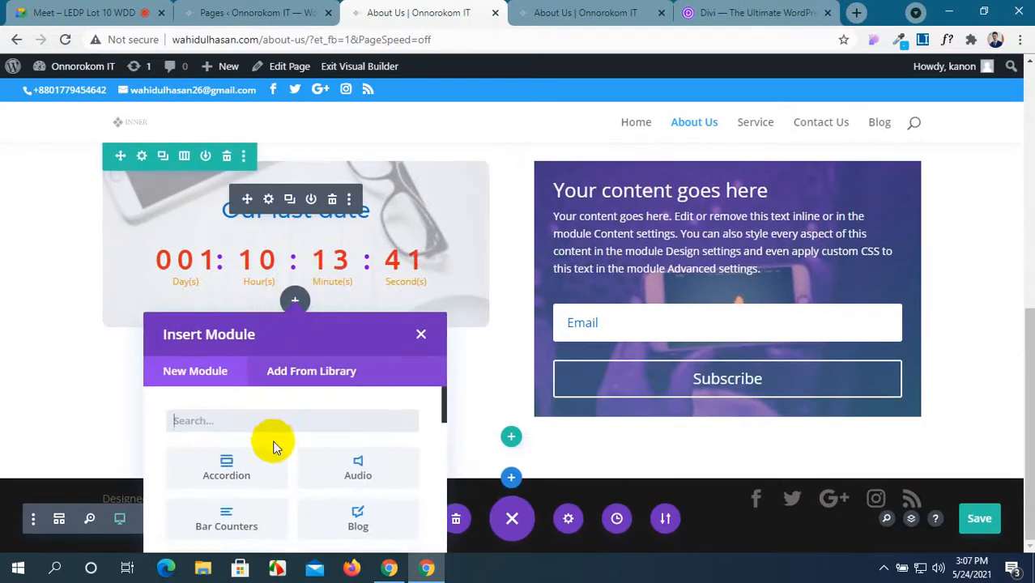
{"action": "scroll", "coordinate": [274, 459], "scroll_direction": "down", "scroll_amount": 2}
{"action": "scroll", "coordinate": [274, 458], "scroll_direction": "down", "scroll_amount": 3}
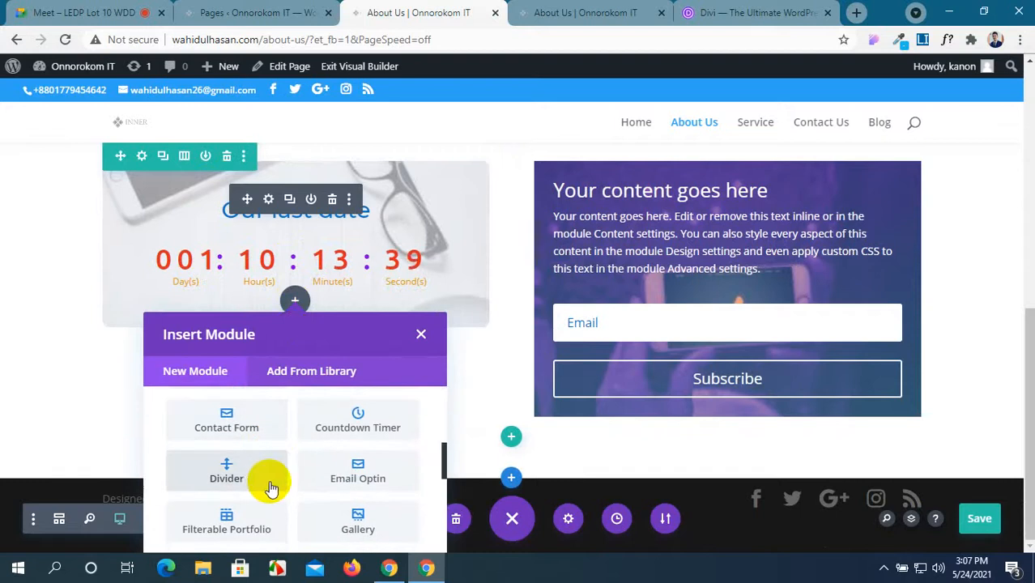
{"action": "left_click", "coordinate": [266, 486]}
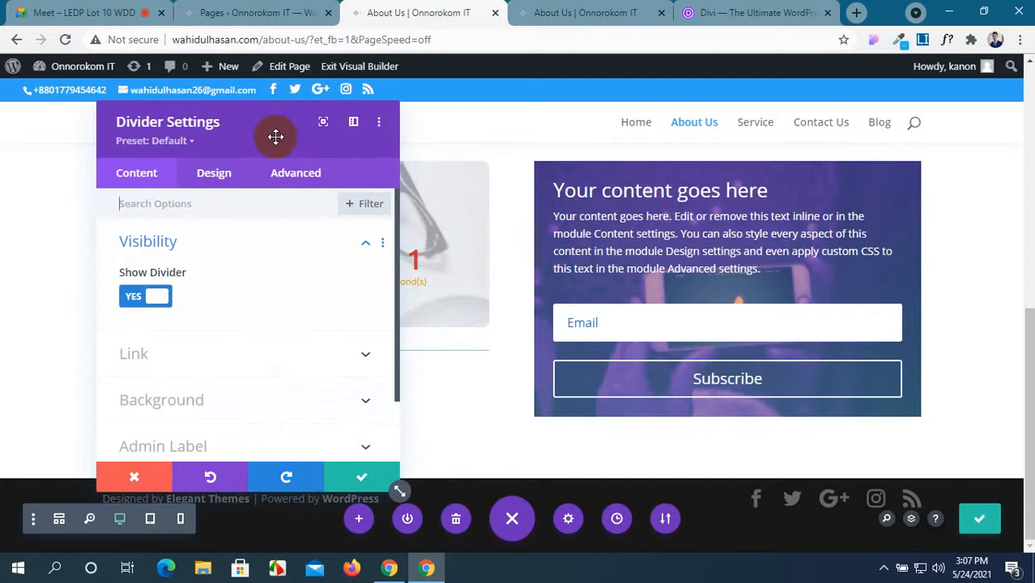
{"action": "left_click_drag", "start_coordinate": [275, 136], "coordinate": [735, 94]}
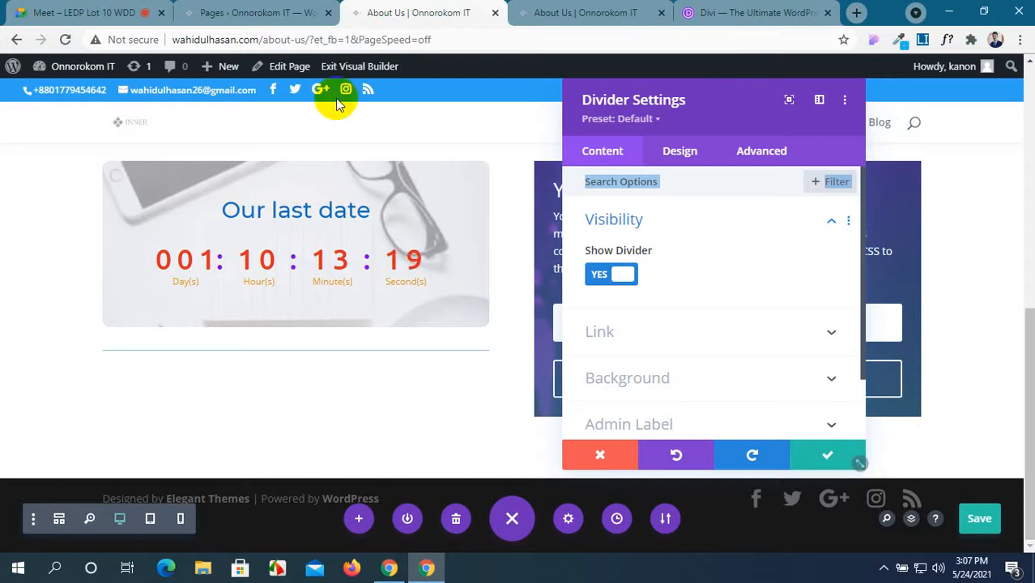
{"action": "left_click", "coordinate": [692, 180]}
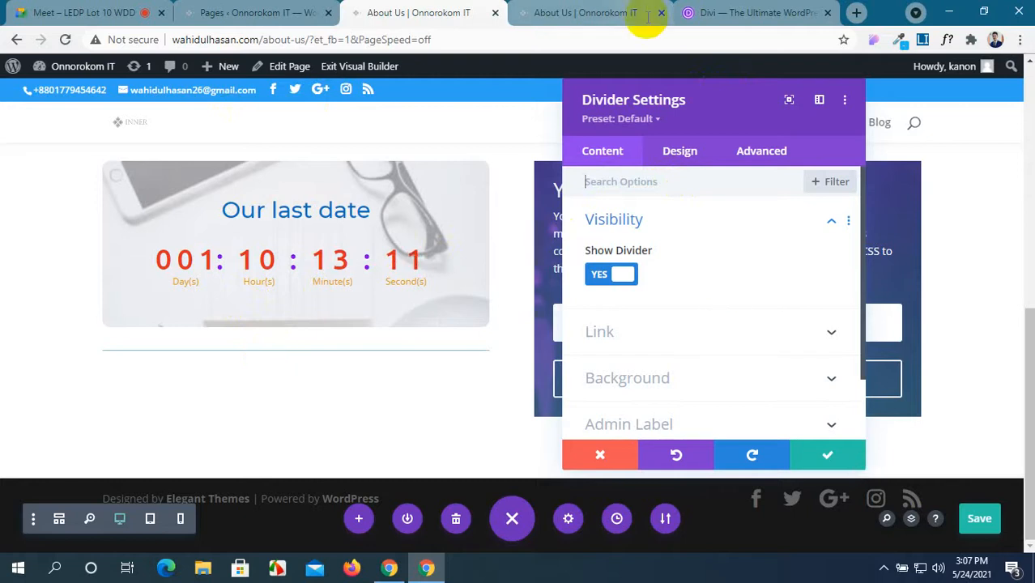
{"action": "scroll", "coordinate": [649, 363], "scroll_direction": "down", "scroll_amount": 2}
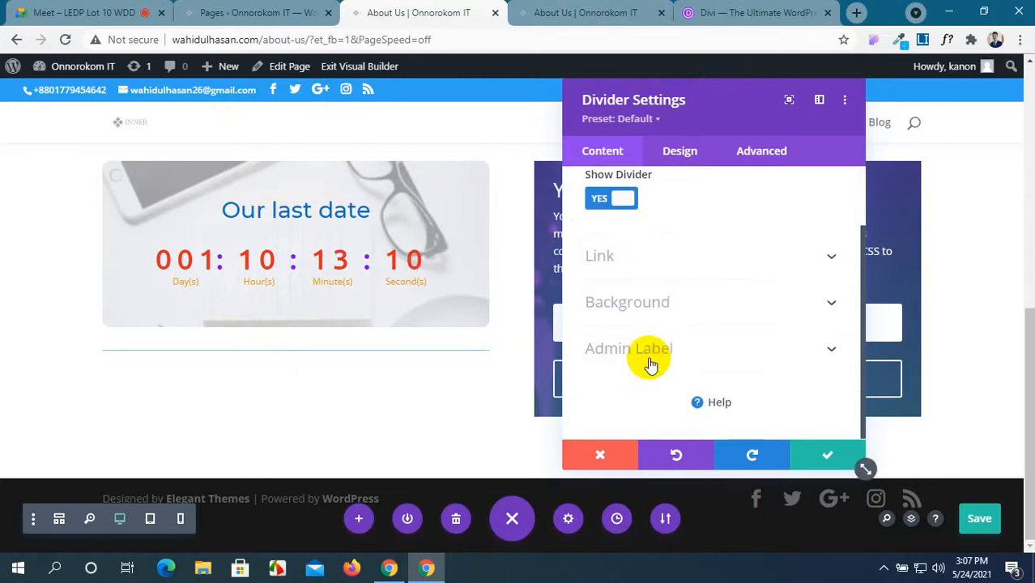
{"action": "left_click", "coordinate": [822, 449]}
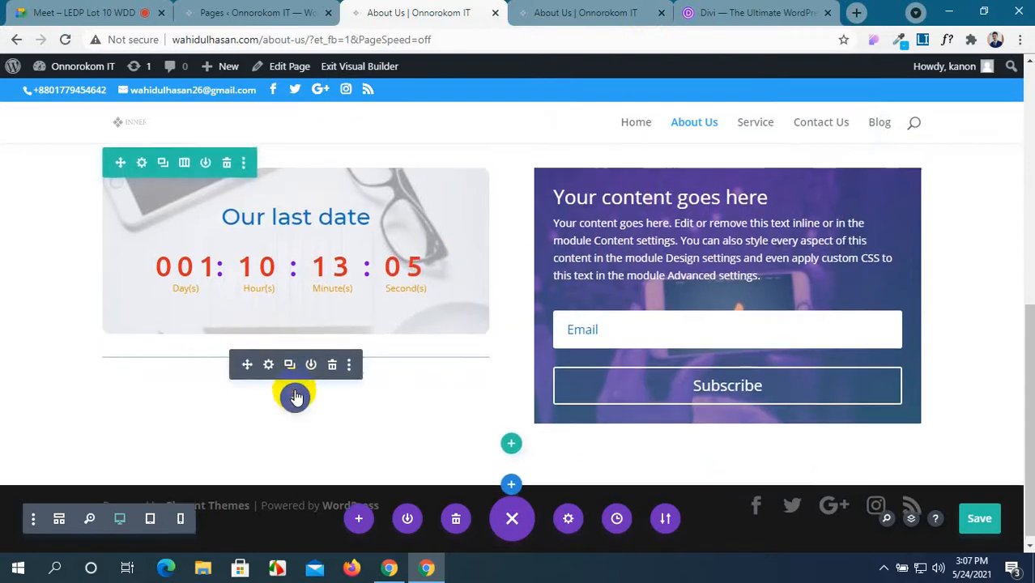
Step: Insert an Image module below the divider in the countdown timer's column
{"action": "left_click", "coordinate": [295, 394]}
{"action": "scroll", "coordinate": [324, 340], "scroll_direction": "down", "scroll_amount": 3}
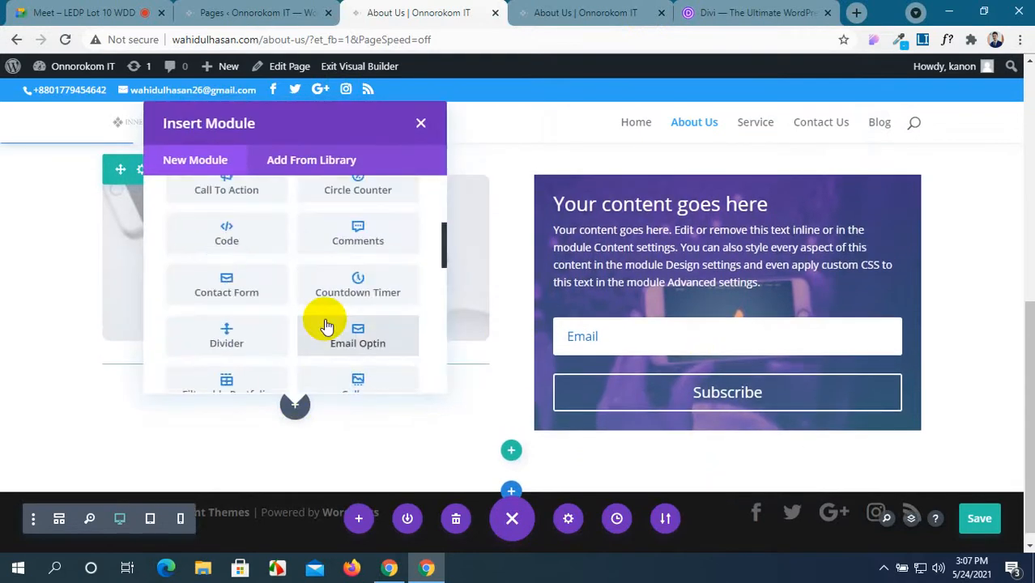
{"action": "scroll", "coordinate": [327, 326], "scroll_direction": "down", "scroll_amount": 2}
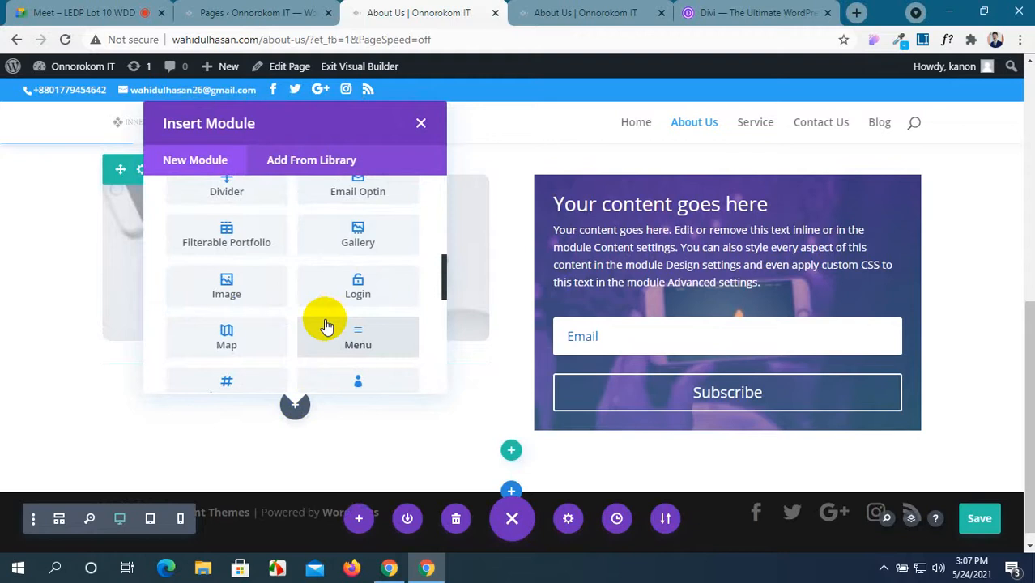
{"action": "left_click", "coordinate": [226, 288]}
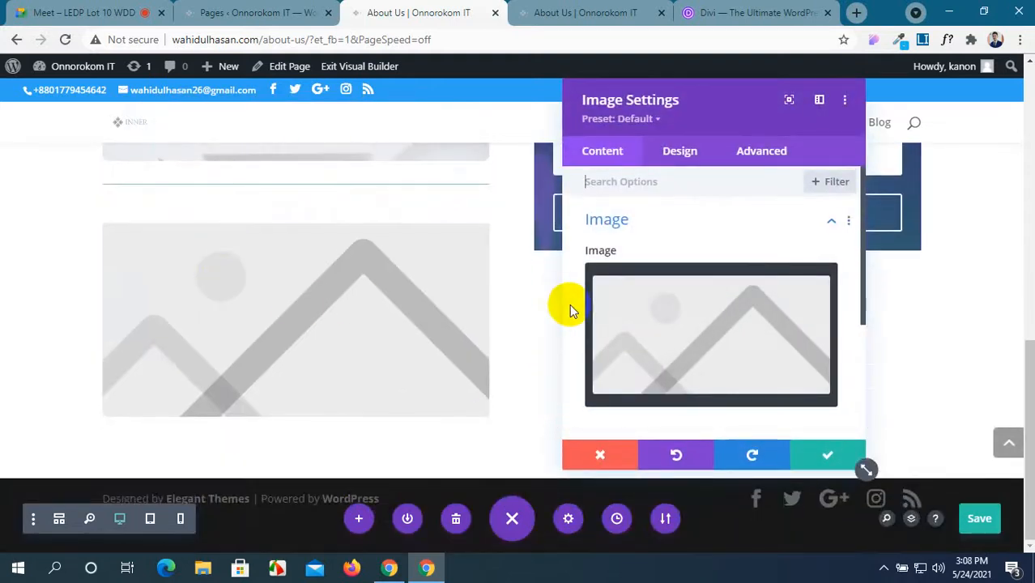
Step: Replace the Image module's placeholder with asset-3.png from the media library
{"action": "mouse_move", "coordinate": [729, 334]}
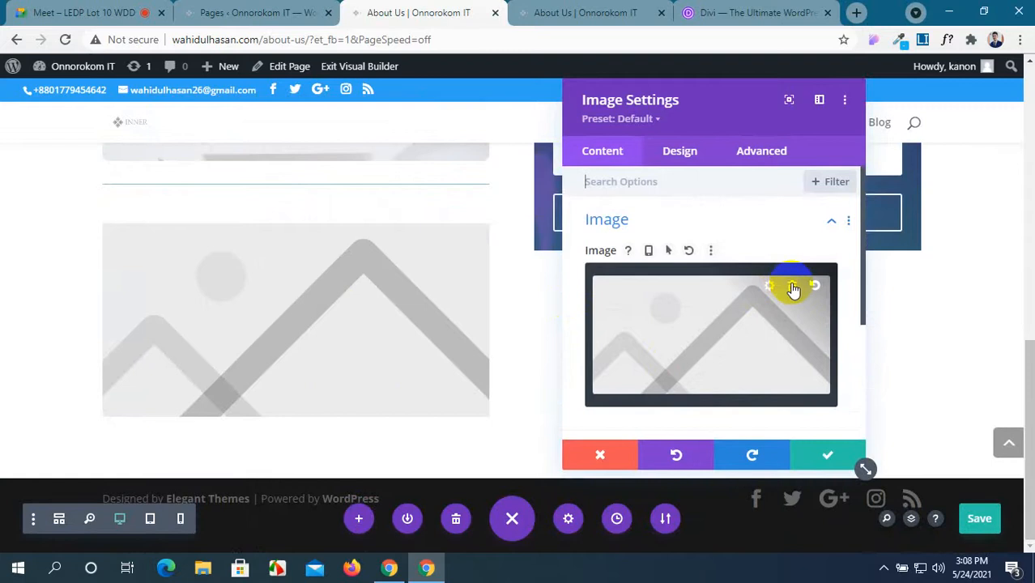
{"action": "left_click", "coordinate": [737, 325]}
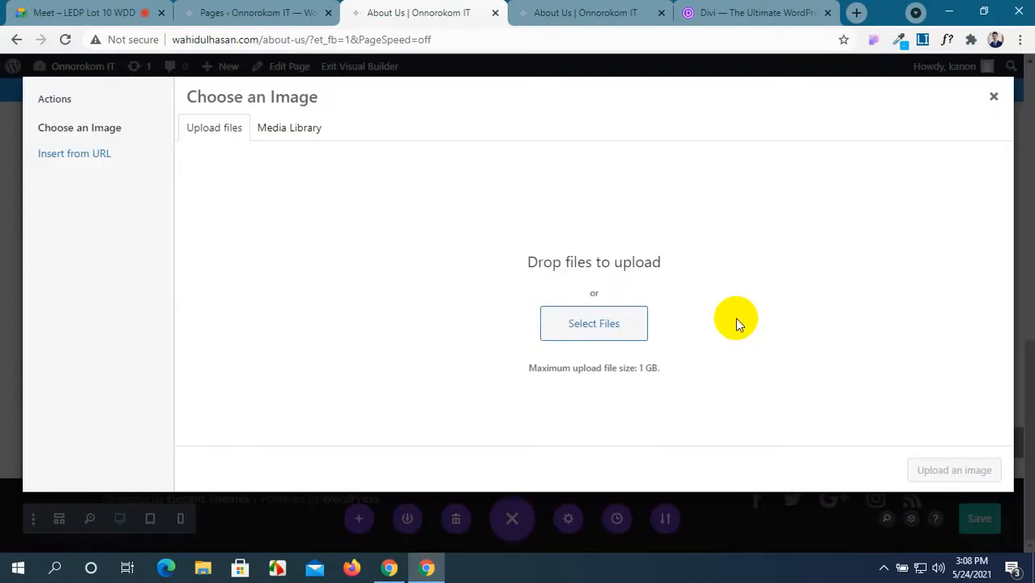
{"action": "left_click", "coordinate": [293, 136]}
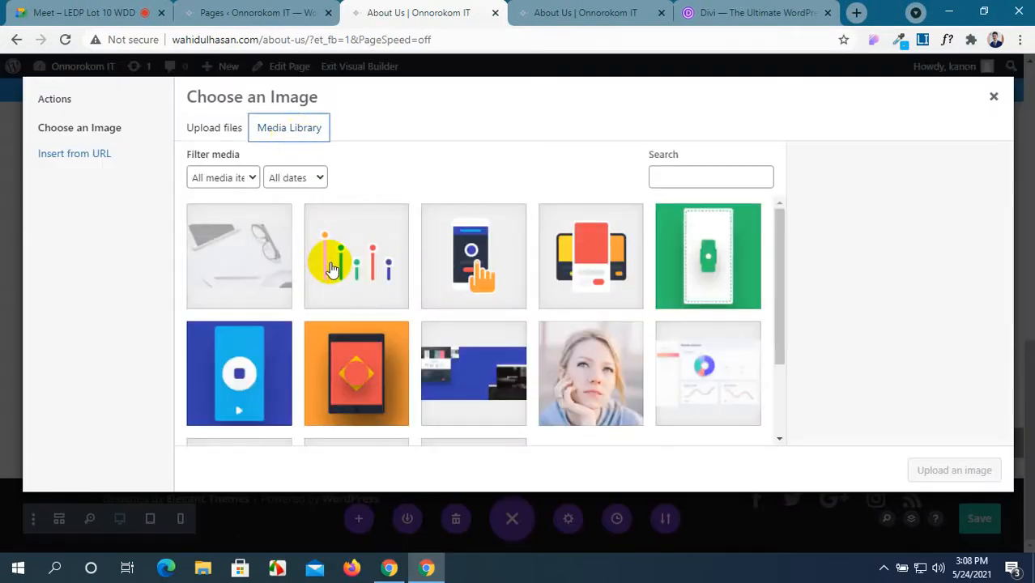
{"action": "left_click", "coordinate": [332, 270]}
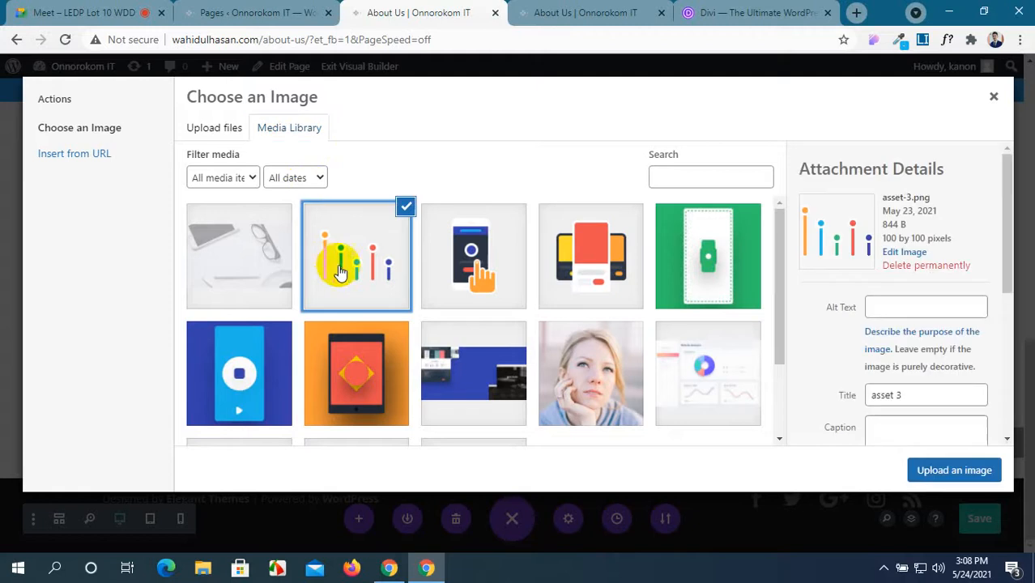
{"action": "left_click", "coordinate": [964, 471]}
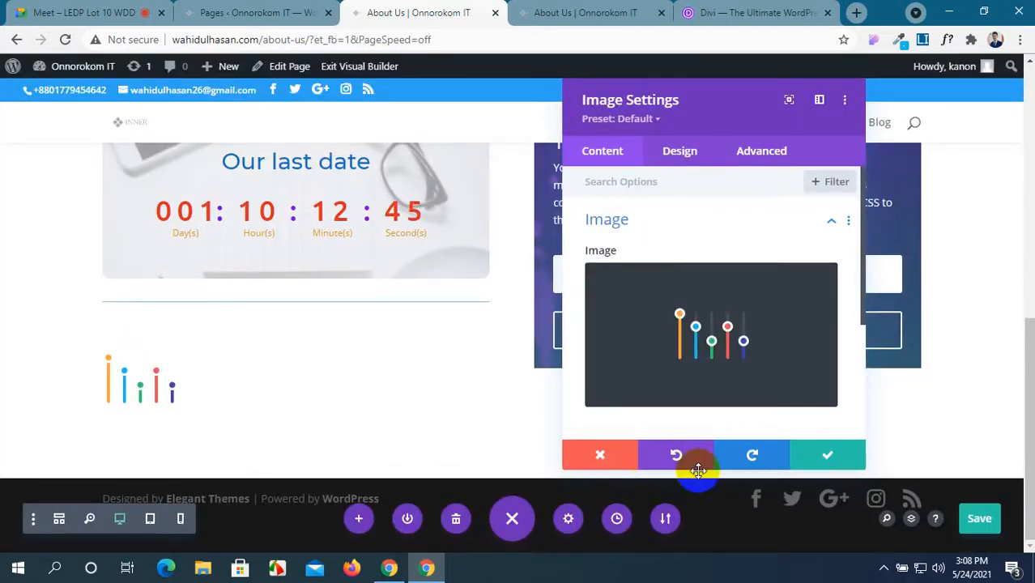
Step: Centre the image within its column and accept the Image module's settings
{"action": "left_click", "coordinate": [680, 152]}
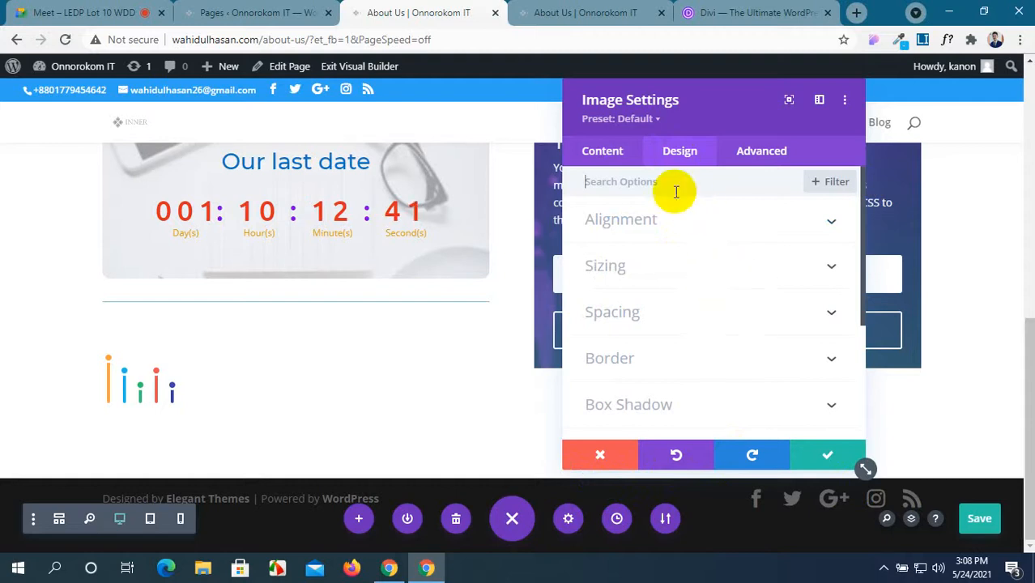
{"action": "left_click", "coordinate": [658, 227]}
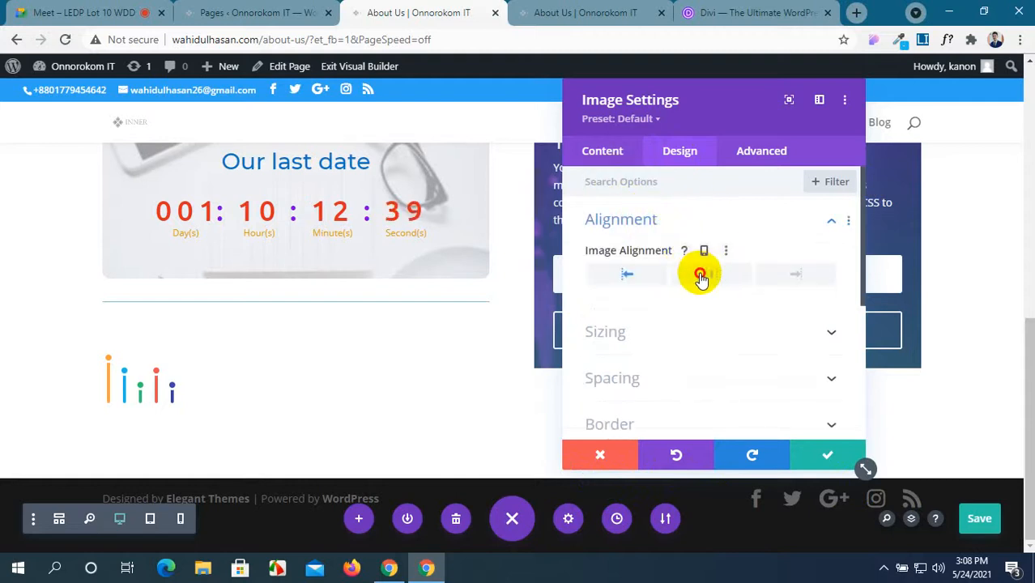
{"action": "left_click", "coordinate": [700, 274]}
{"action": "left_click", "coordinate": [816, 457]}
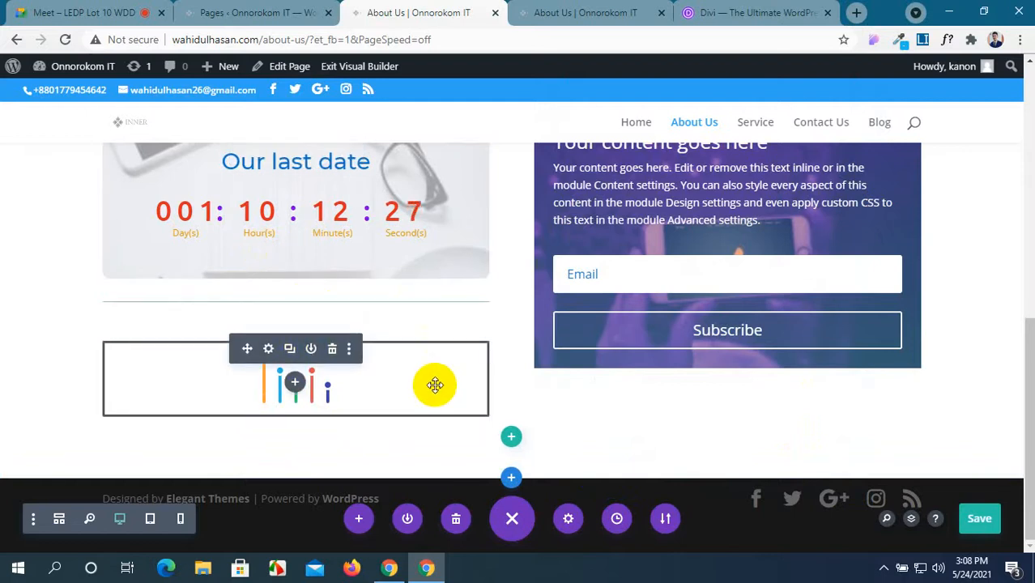
Step: Browse the layout packs in the Elegant Themes Divi gallery and open the Dentist Landing Page layout
{"action": "left_click", "coordinate": [728, 11]}
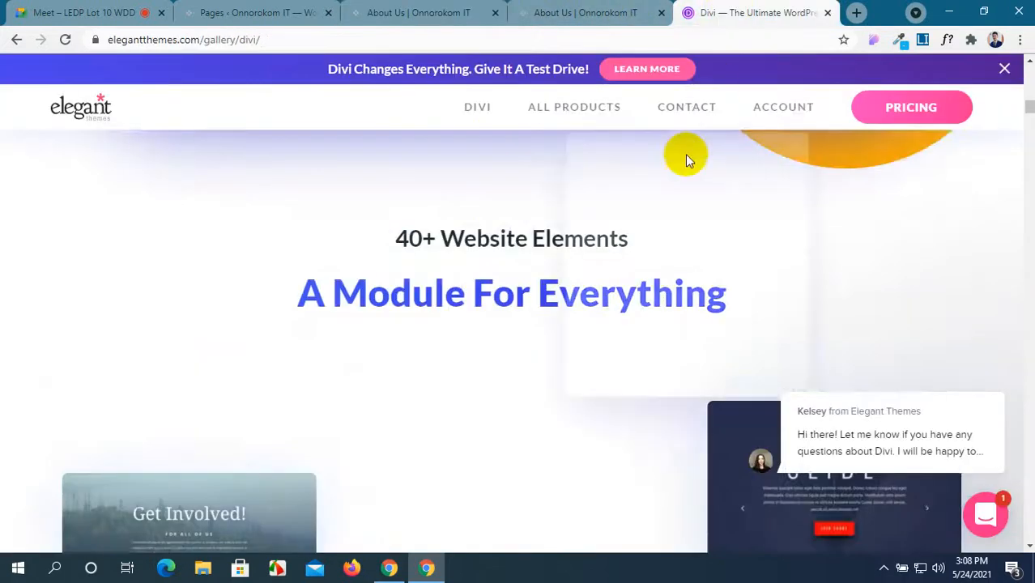
{"action": "scroll", "coordinate": [617, 354], "scroll_direction": "down", "scroll_amount": 10}
{"action": "scroll", "coordinate": [617, 356], "scroll_direction": "down", "scroll_amount": 3}
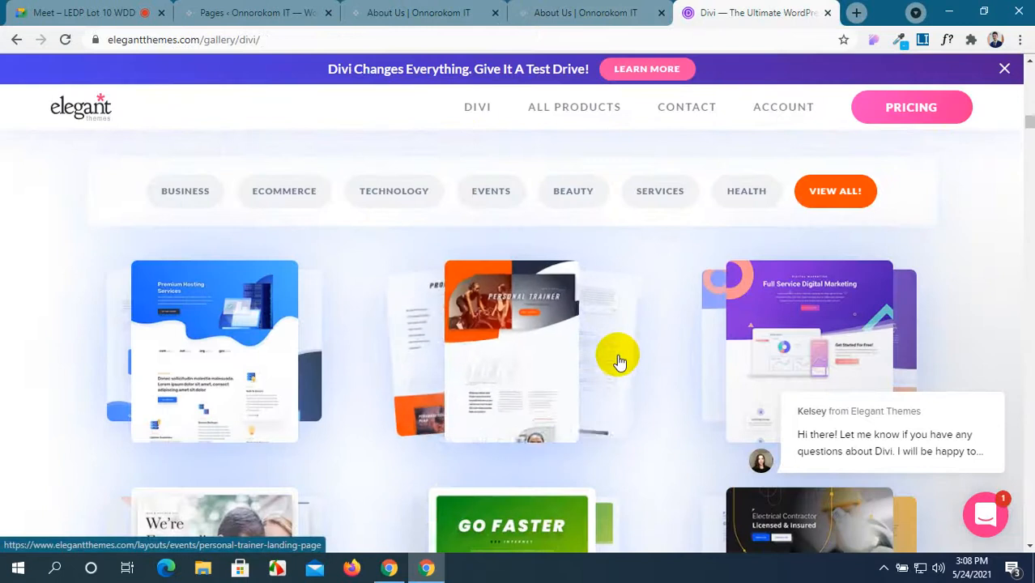
{"action": "scroll", "coordinate": [617, 359], "scroll_direction": "down", "scroll_amount": 4}
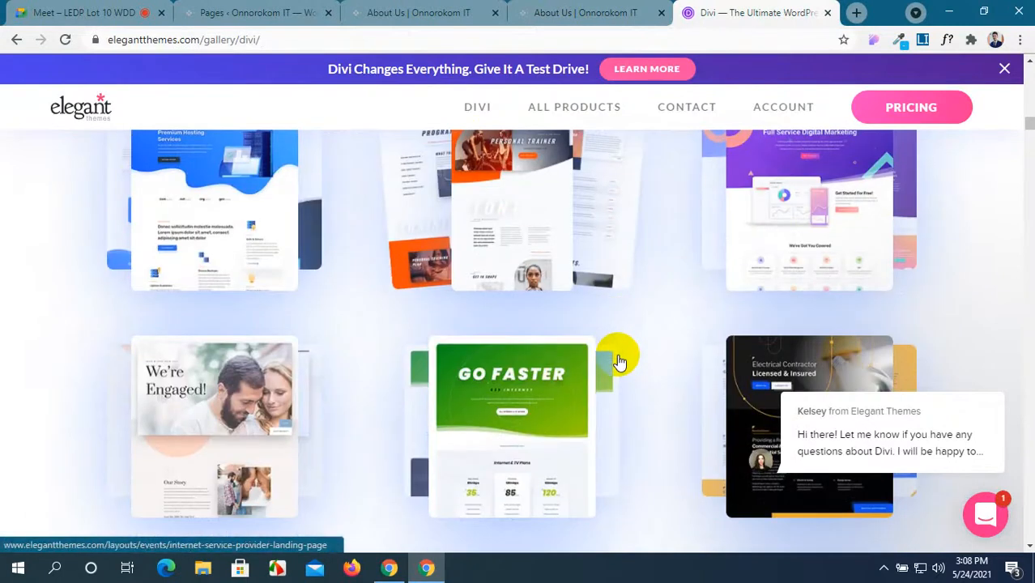
{"action": "scroll", "coordinate": [617, 360], "scroll_direction": "down", "scroll_amount": 3}
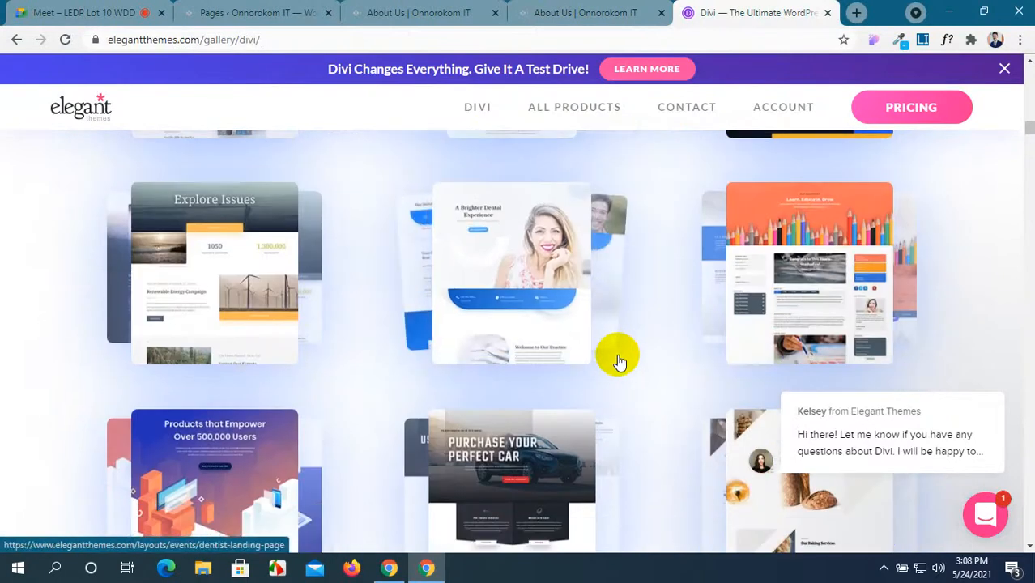
{"action": "left_click", "coordinate": [467, 256]}
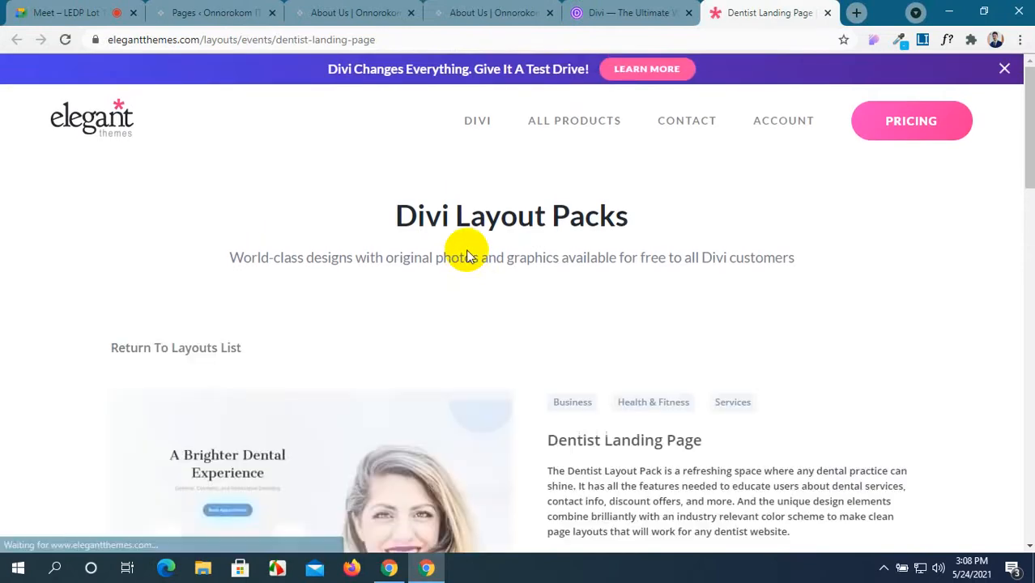
Step: Examine the previews of the Home and About layouts in the Dentist layout pack
{"action": "scroll", "coordinate": [466, 250], "scroll_direction": "down", "scroll_amount": 3}
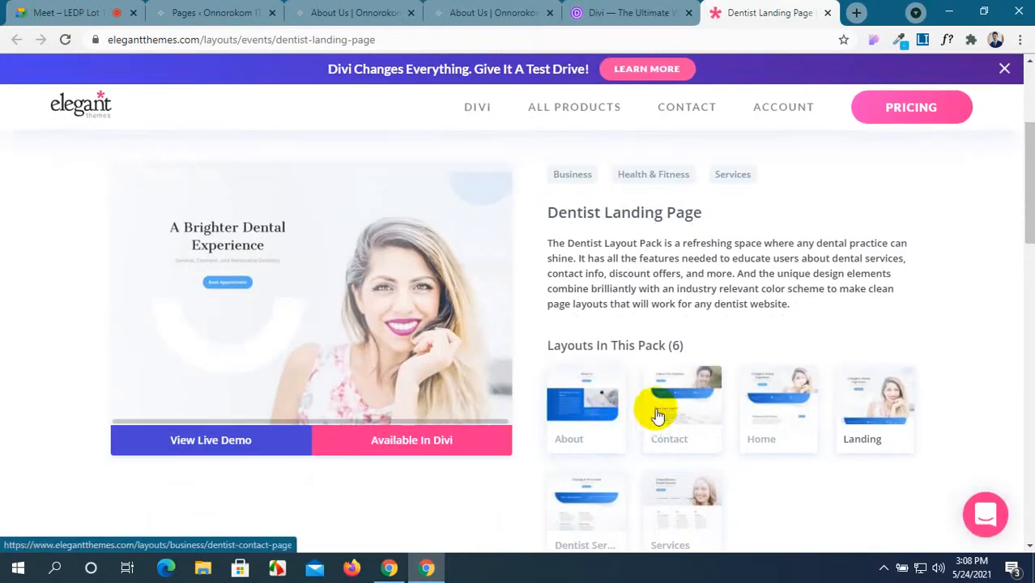
{"action": "scroll", "coordinate": [657, 415], "scroll_direction": "down", "scroll_amount": 2}
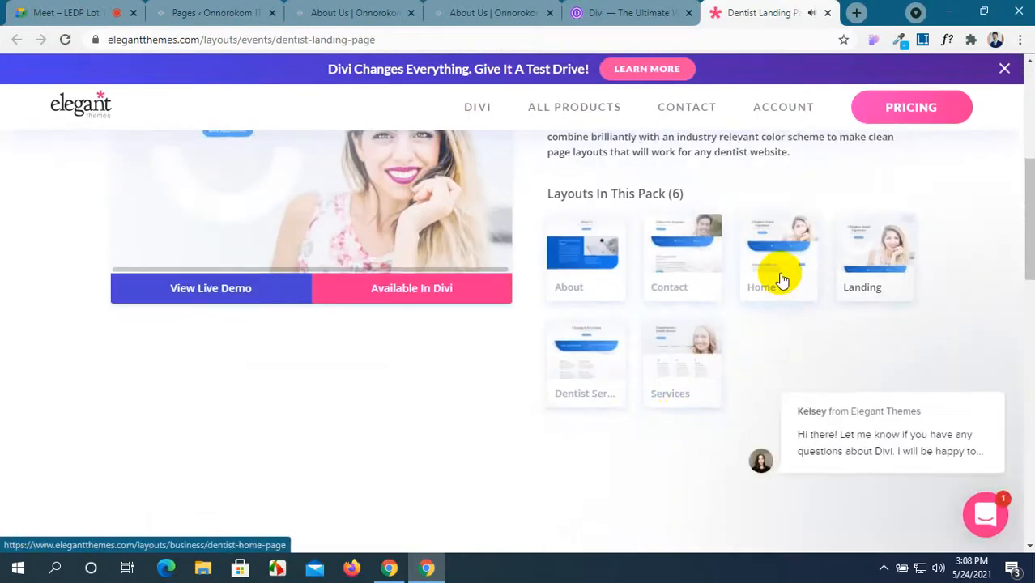
{"action": "left_click", "coordinate": [782, 279]}
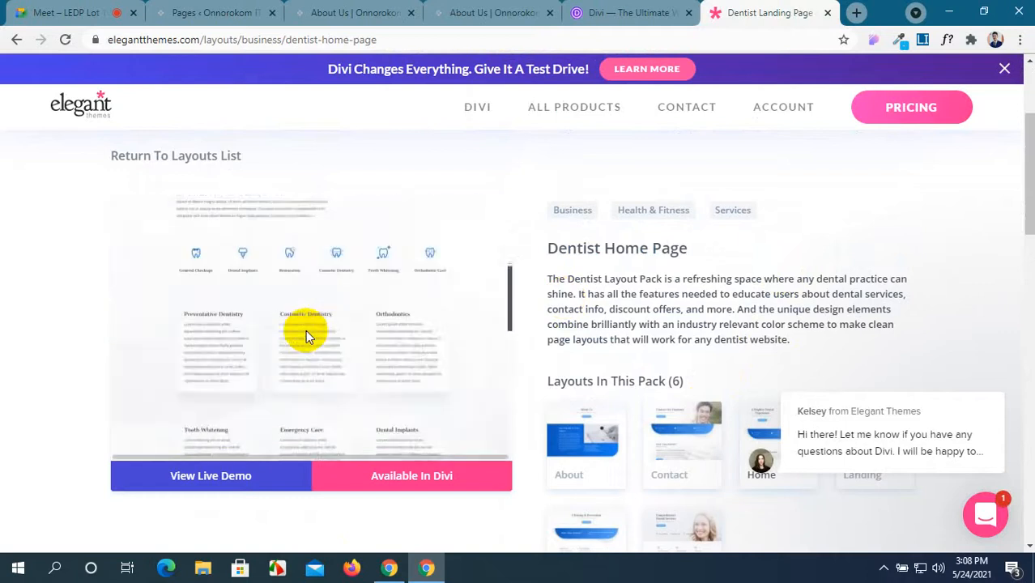
{"action": "scroll", "coordinate": [306, 329], "scroll_direction": "down", "scroll_amount": 5}
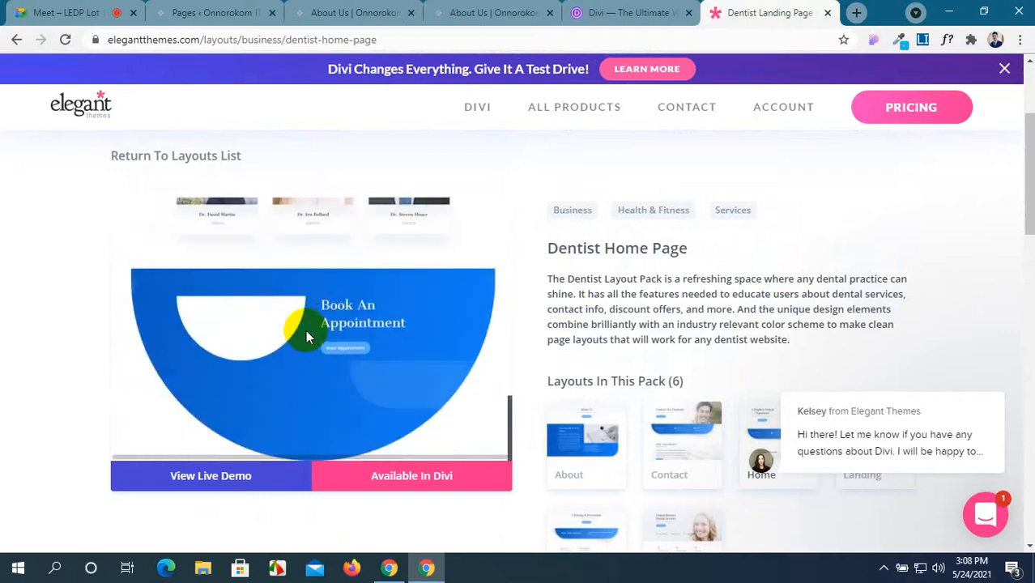
{"action": "left_click", "coordinate": [575, 437]}
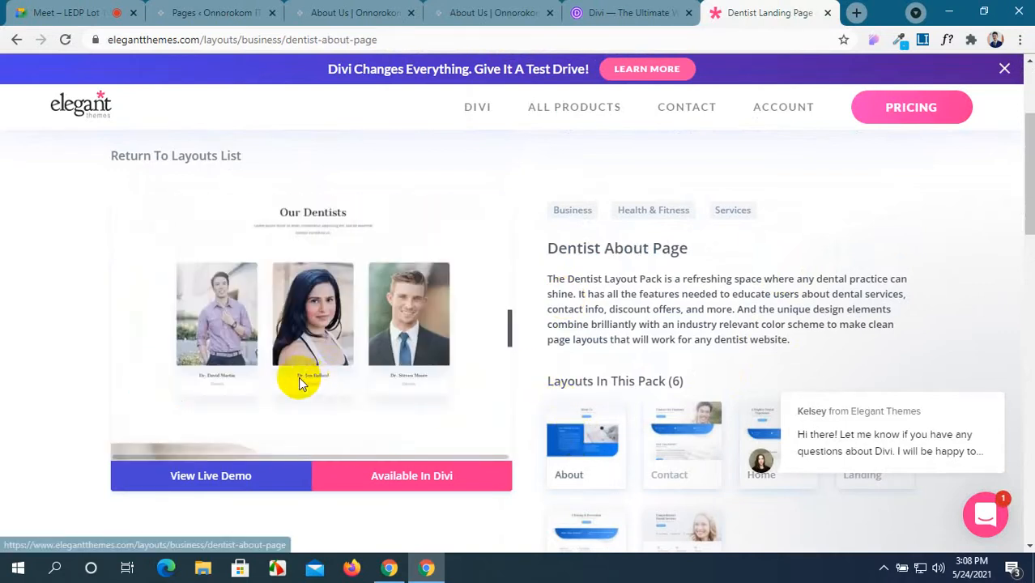
{"action": "scroll", "coordinate": [298, 380], "scroll_direction": "up", "scroll_amount": 5}
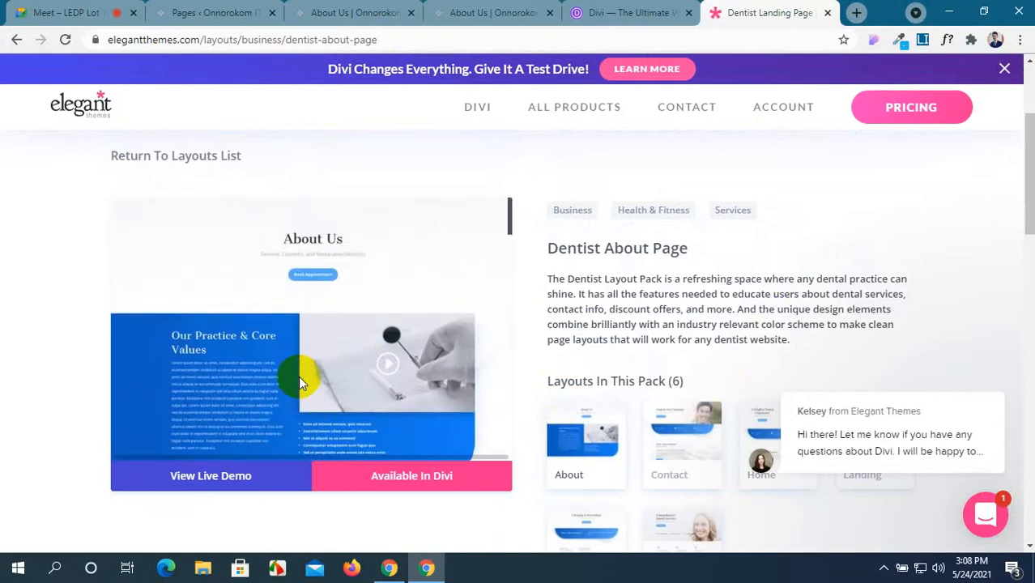
{"action": "scroll", "coordinate": [289, 369], "scroll_direction": "down", "scroll_amount": 2}
{"action": "scroll", "coordinate": [649, 455], "scroll_direction": "down", "scroll_amount": 3}
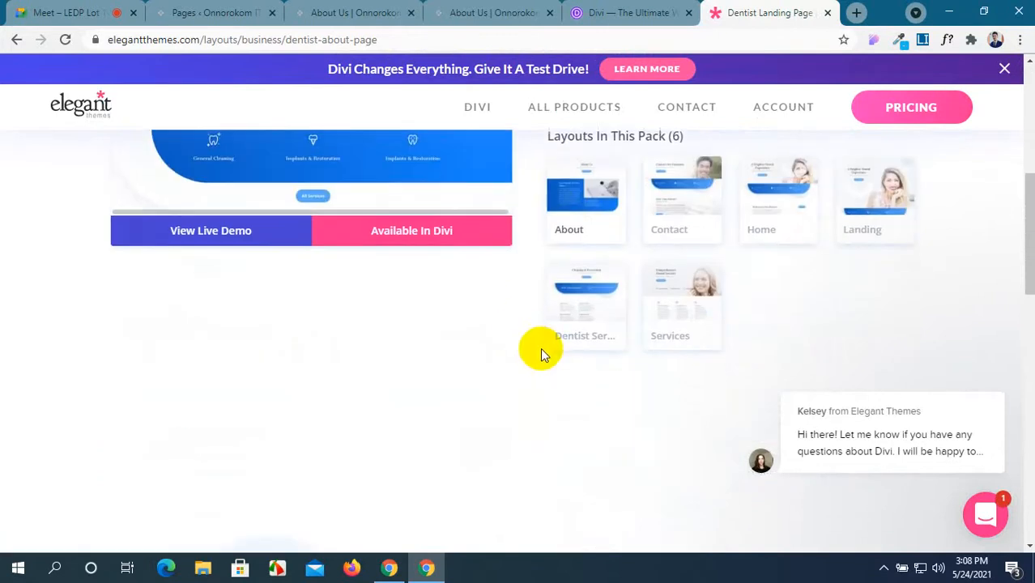
{"action": "scroll", "coordinate": [365, 259], "scroll_direction": "up", "scroll_amount": 4}
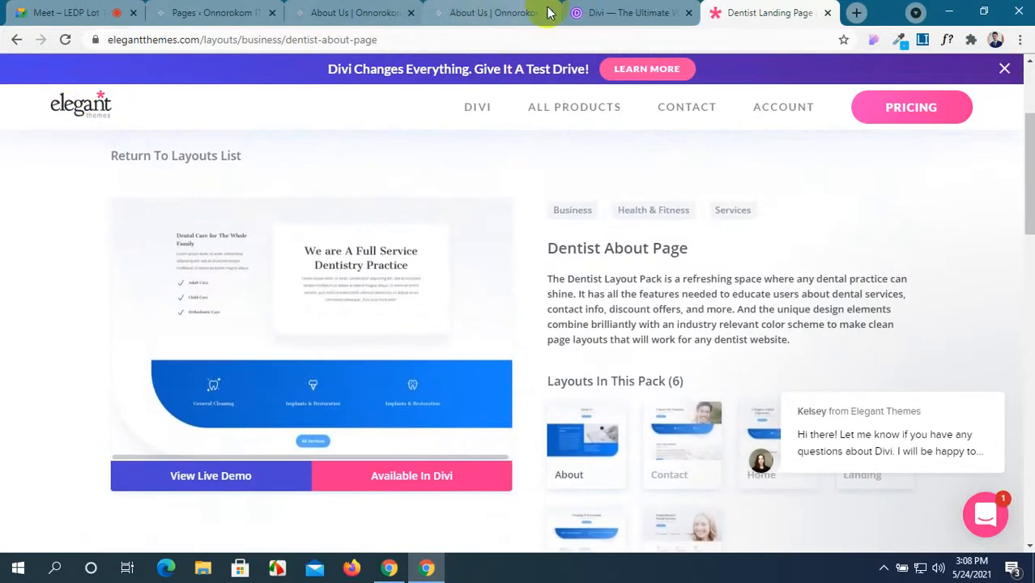
Step: Return to the Divi layout gallery and open the Digital Product Landing Page layout
{"action": "left_click", "coordinate": [615, 13]}
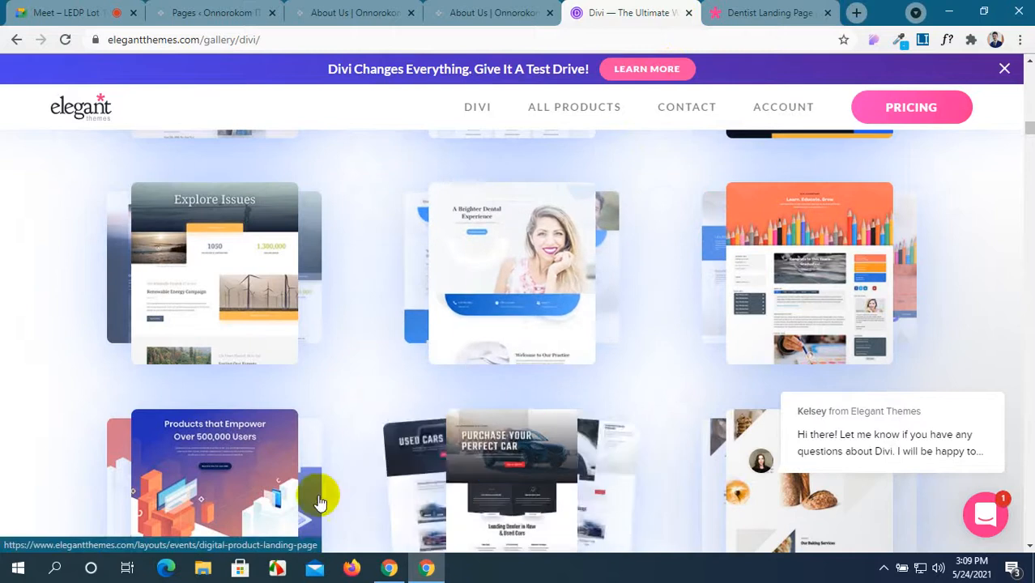
{"action": "scroll", "coordinate": [267, 473], "scroll_direction": "down", "scroll_amount": 2}
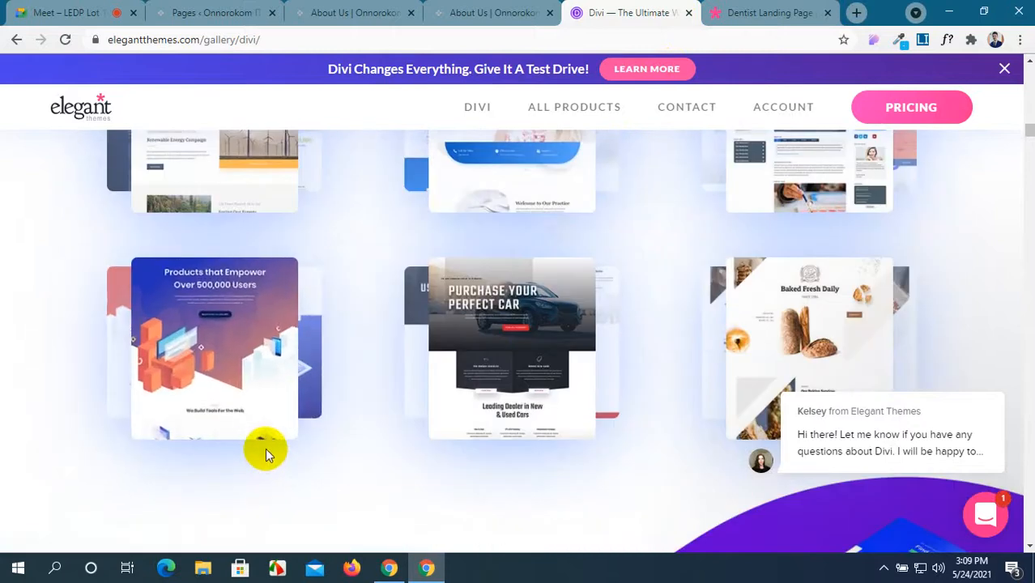
{"action": "scroll", "coordinate": [810, 243], "scroll_direction": "down", "scroll_amount": 1}
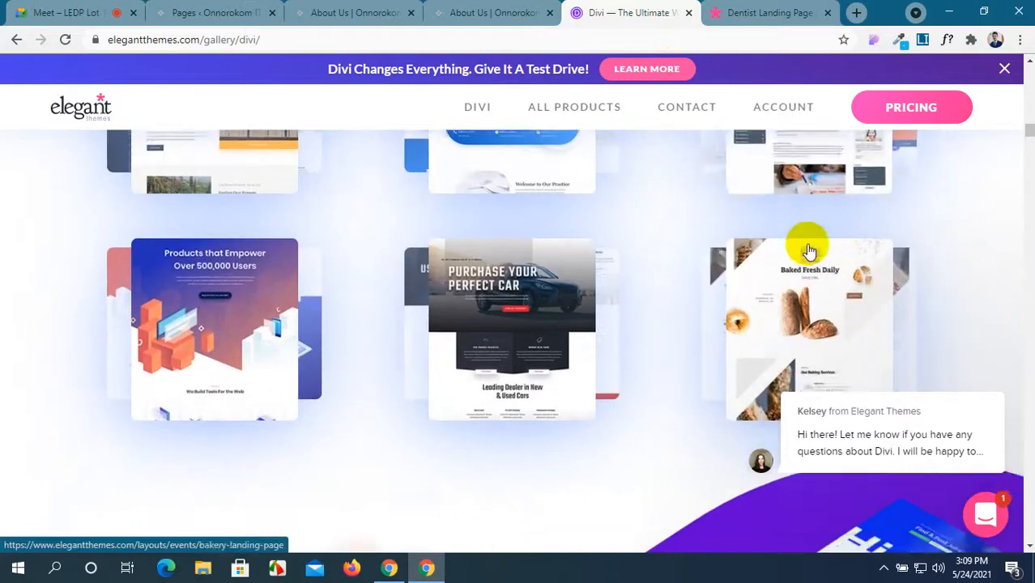
{"action": "scroll", "coordinate": [549, 317], "scroll_direction": "down", "scroll_amount": 3}
{"action": "scroll", "coordinate": [545, 317], "scroll_direction": "up", "scroll_amount": 4}
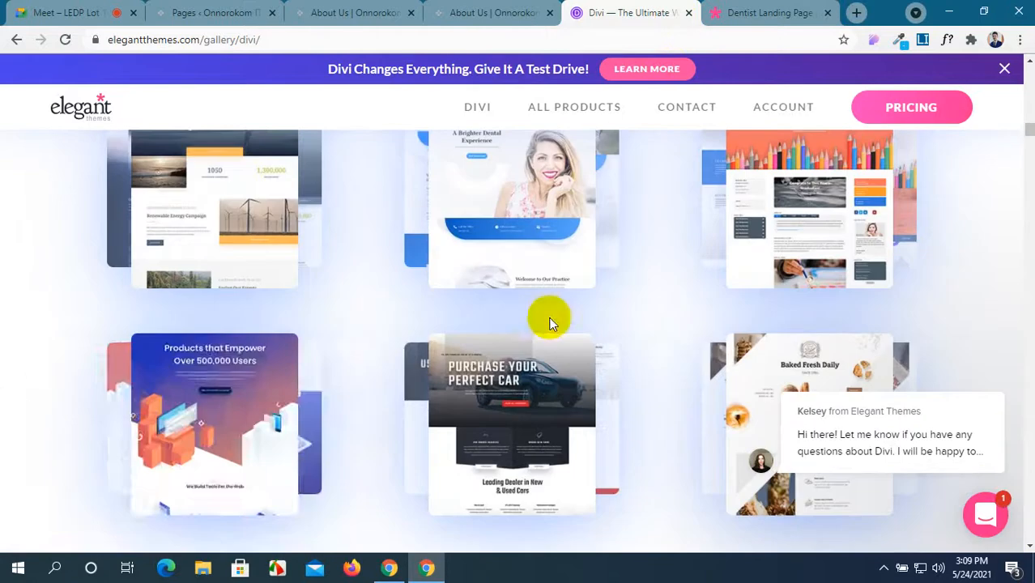
{"action": "left_click", "coordinate": [245, 408]}
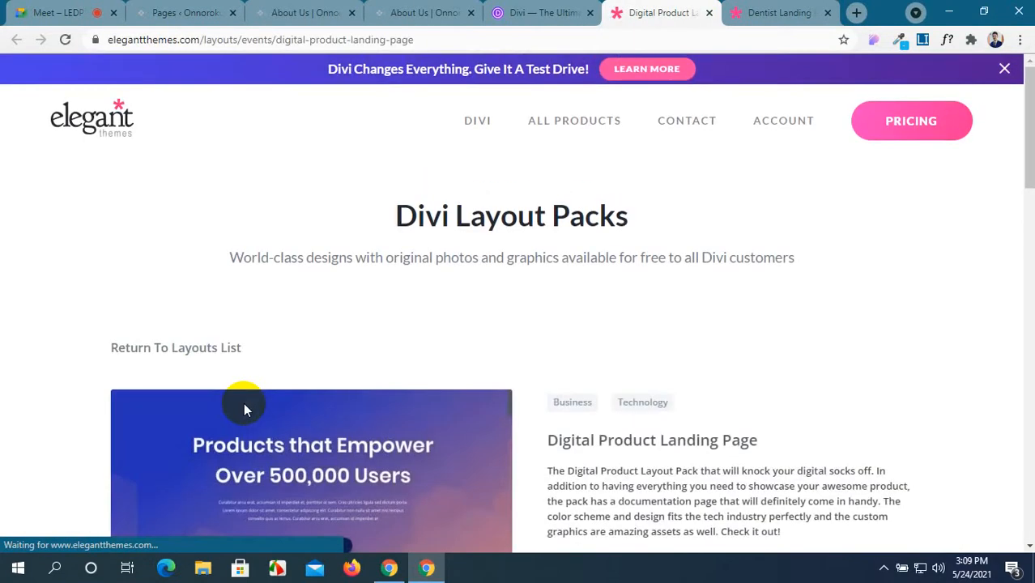
Step: Examine the Digital Product Landing Page preview through to its Join Today section
{"action": "scroll", "coordinate": [597, 446], "scroll_direction": "down", "scroll_amount": 5}
{"action": "scroll", "coordinate": [417, 249], "scroll_direction": "down", "scroll_amount": 7}
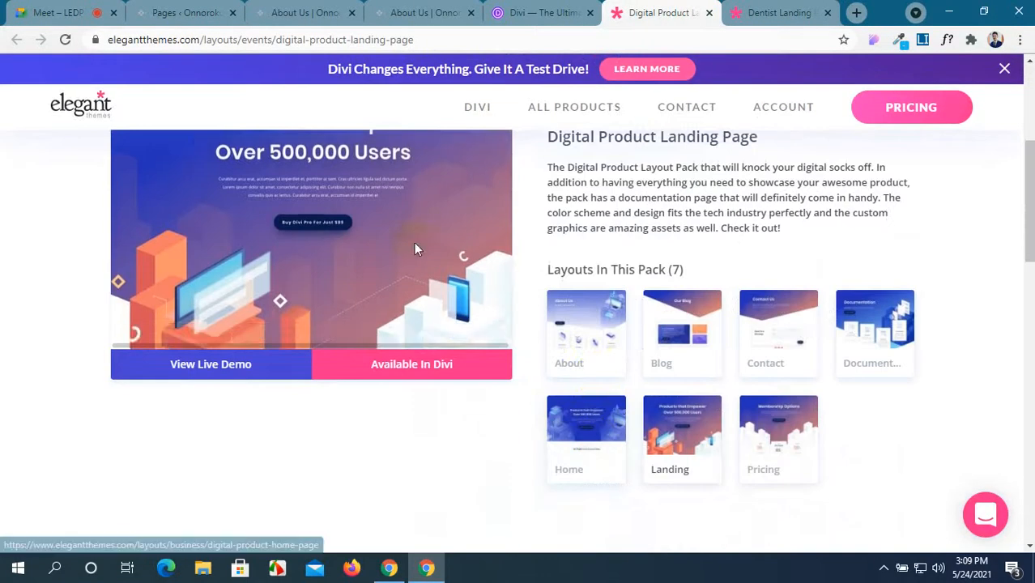
{"action": "scroll", "coordinate": [414, 242], "scroll_direction": "down", "scroll_amount": 10}
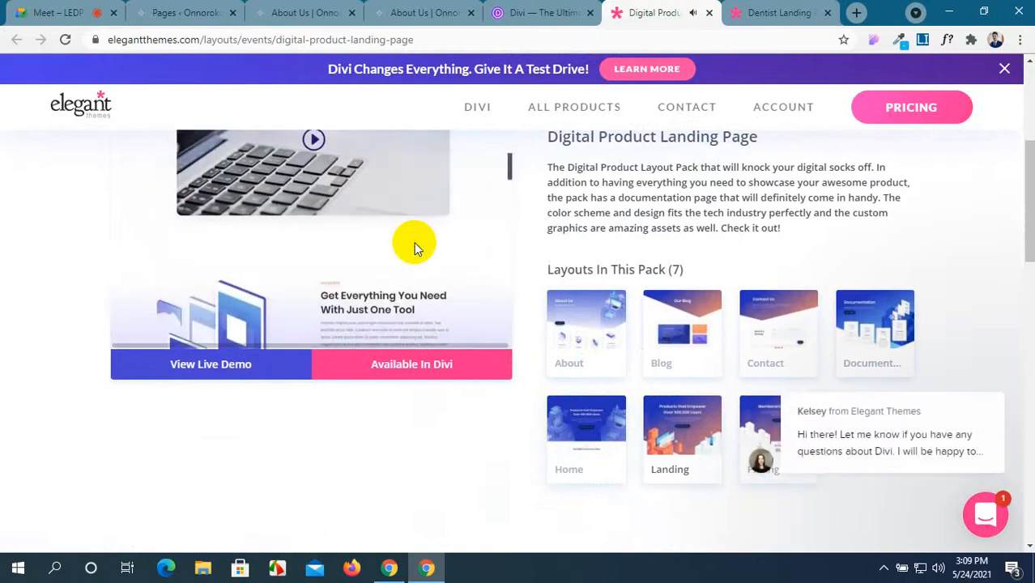
{"action": "scroll", "coordinate": [413, 243], "scroll_direction": "down", "scroll_amount": 8}
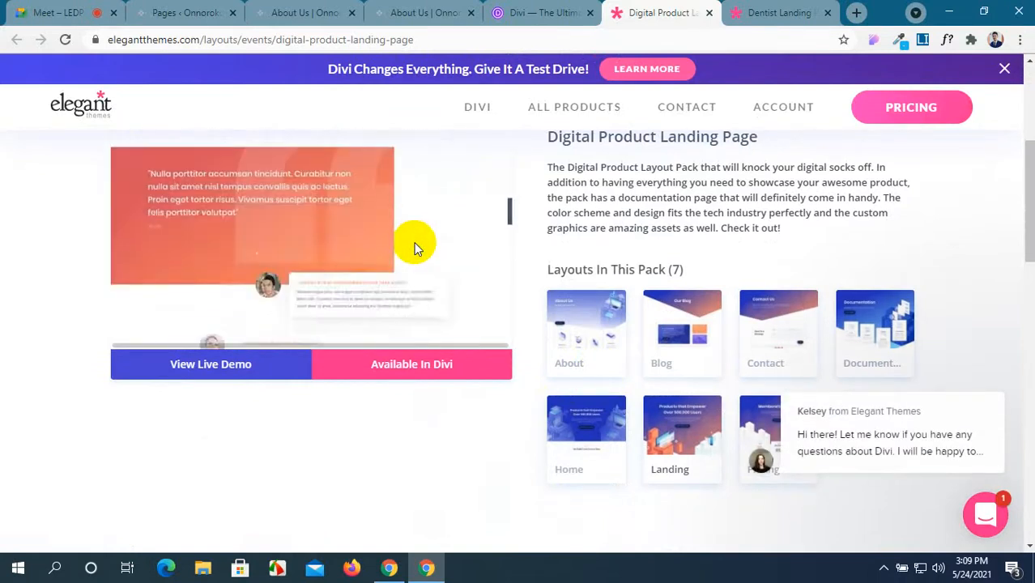
{"action": "scroll", "coordinate": [414, 242], "scroll_direction": "down", "scroll_amount": 10}
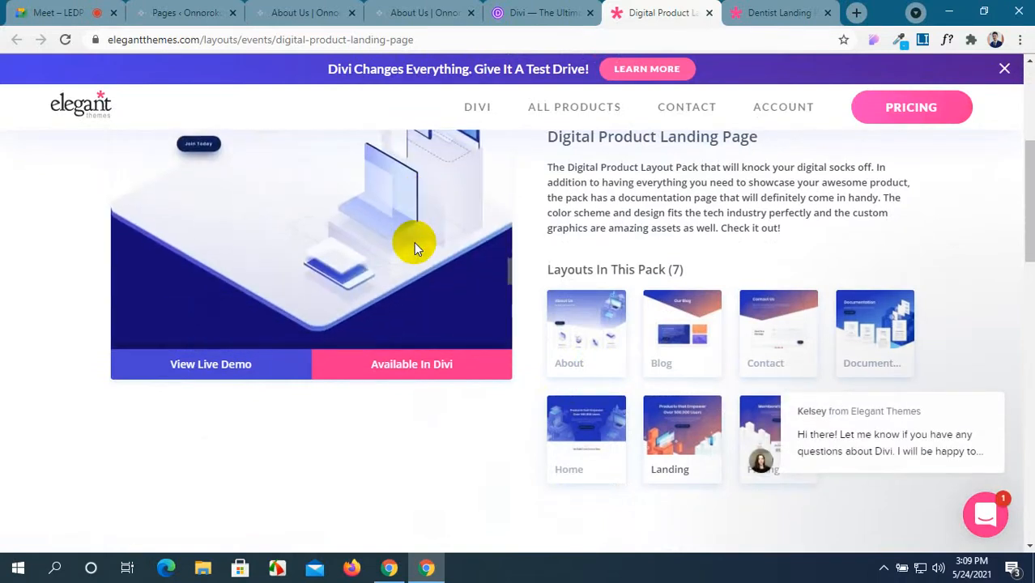
{"action": "scroll", "coordinate": [414, 242], "scroll_direction": "down", "scroll_amount": 5}
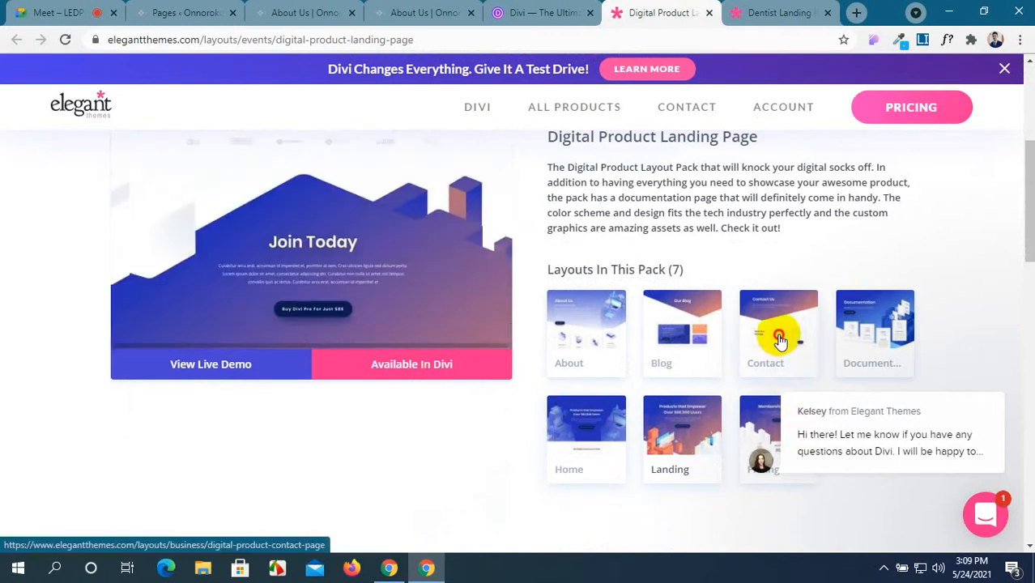
Step: View the previews of the Contact and About layouts in the Digital Product pack
{"action": "left_click", "coordinate": [779, 333]}
{"action": "scroll", "coordinate": [309, 346], "scroll_direction": "down", "scroll_amount": 5}
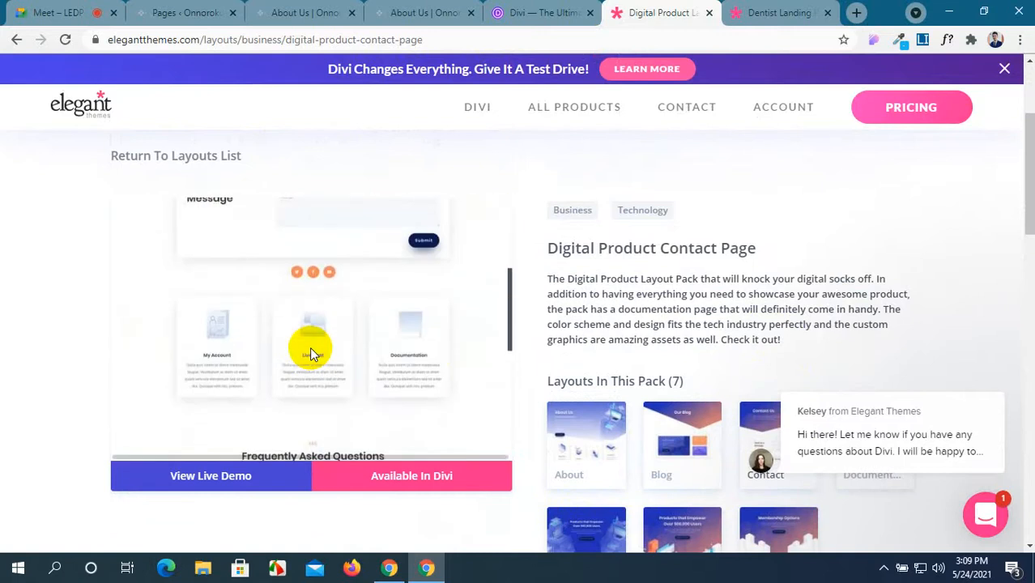
{"action": "scroll", "coordinate": [309, 350], "scroll_direction": "down", "scroll_amount": 3}
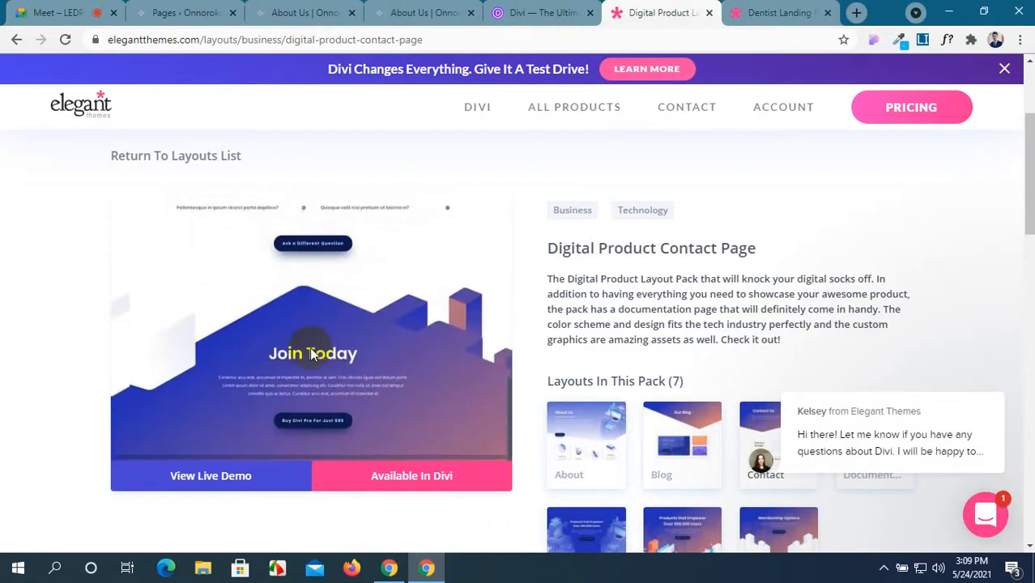
{"action": "left_click", "coordinate": [583, 458]}
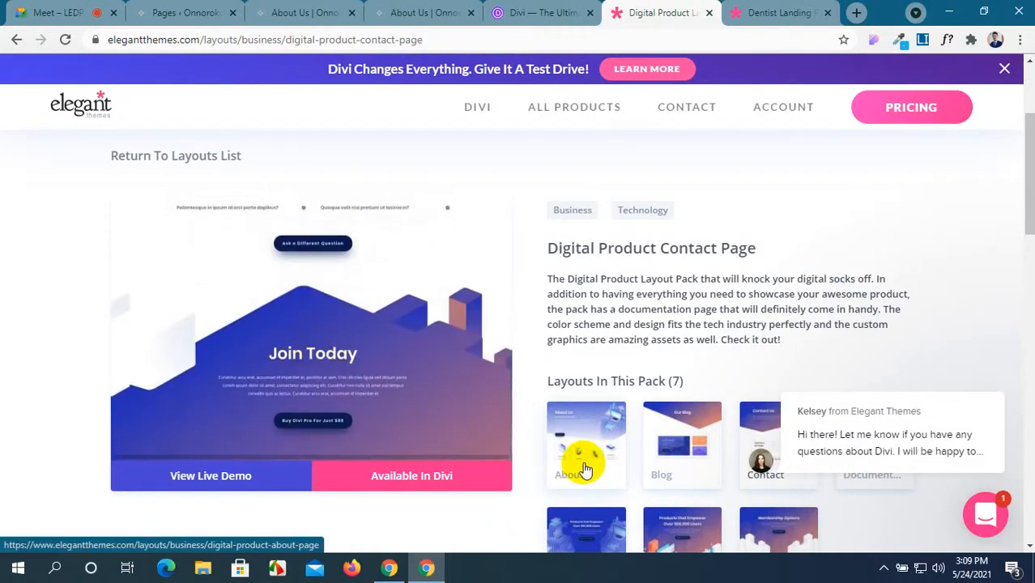
{"action": "scroll", "coordinate": [365, 366], "scroll_direction": "down", "scroll_amount": 5}
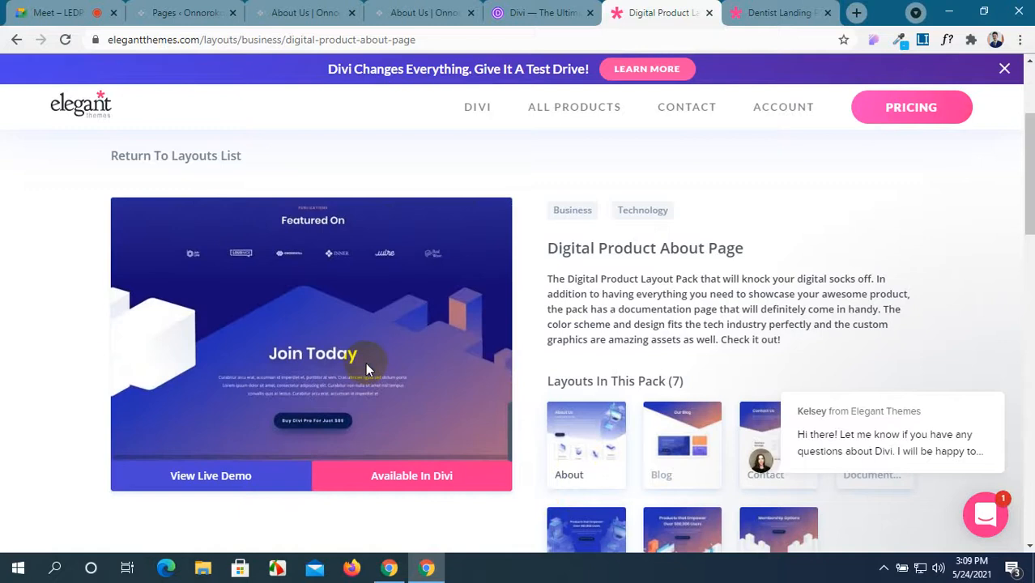
Step: View the Digital Product pack's Blog layout preview, including its post grid and newsletter section
{"action": "left_click", "coordinate": [707, 443]}
{"action": "scroll", "coordinate": [292, 357], "scroll_direction": "down", "scroll_amount": 3}
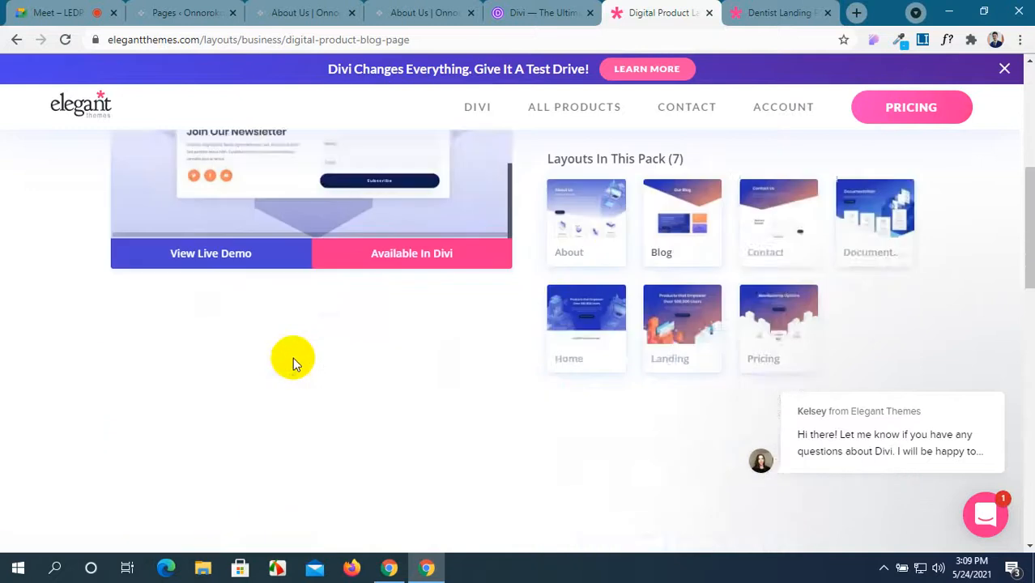
{"action": "scroll", "coordinate": [292, 357], "scroll_direction": "up", "scroll_amount": 4}
{"action": "scroll", "coordinate": [292, 357], "scroll_direction": "up", "scroll_amount": 10}
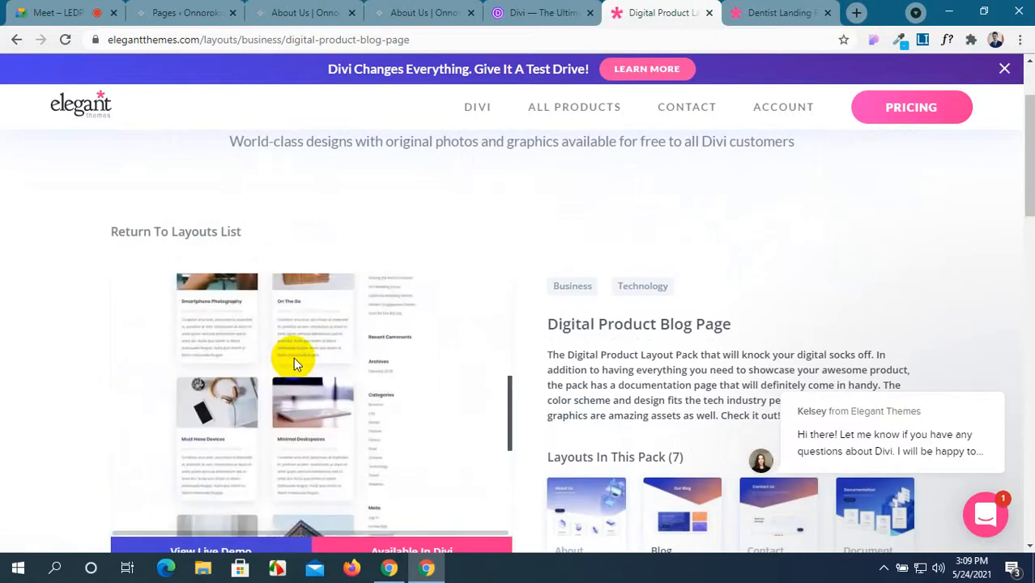
{"action": "scroll", "coordinate": [293, 357], "scroll_direction": "down", "scroll_amount": 5}
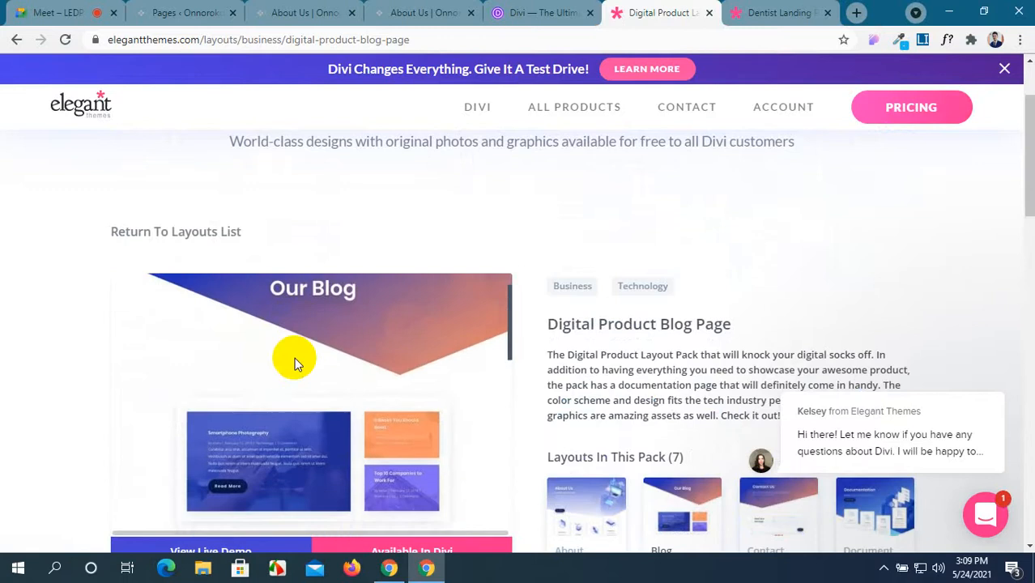
Step: Return to the About Us page in the Visual Builder and open the settings of the divider below the countdown timer
{"action": "left_click", "coordinate": [534, 12]}
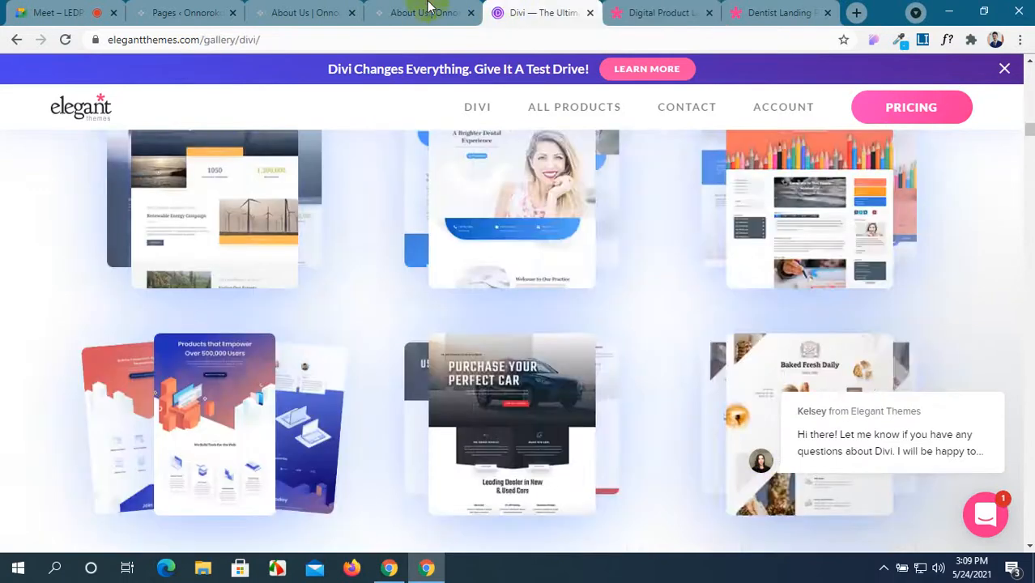
{"action": "left_click", "coordinate": [428, 12]}
{"action": "left_click", "coordinate": [324, 12]}
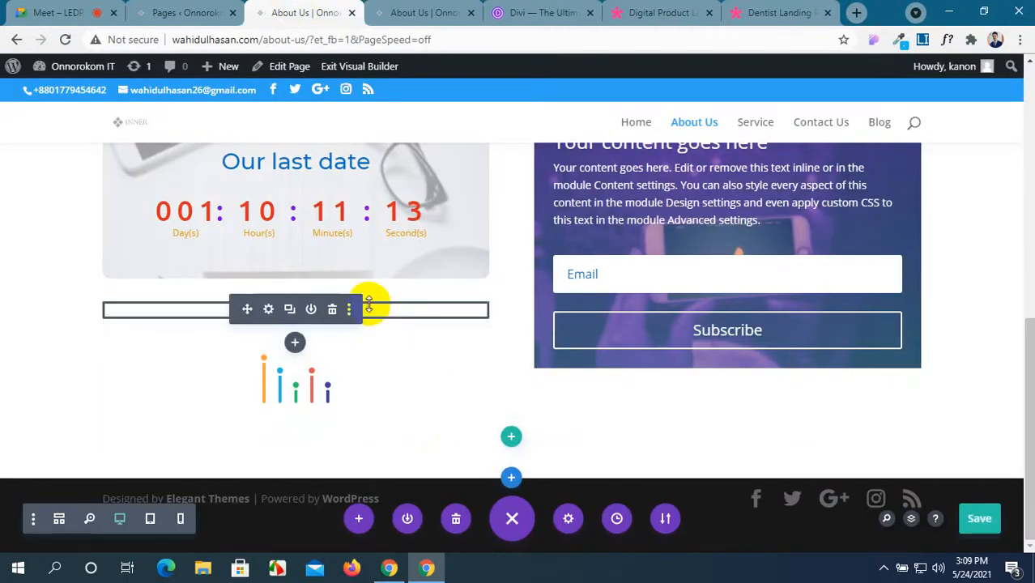
{"action": "left_click", "coordinate": [267, 310]}
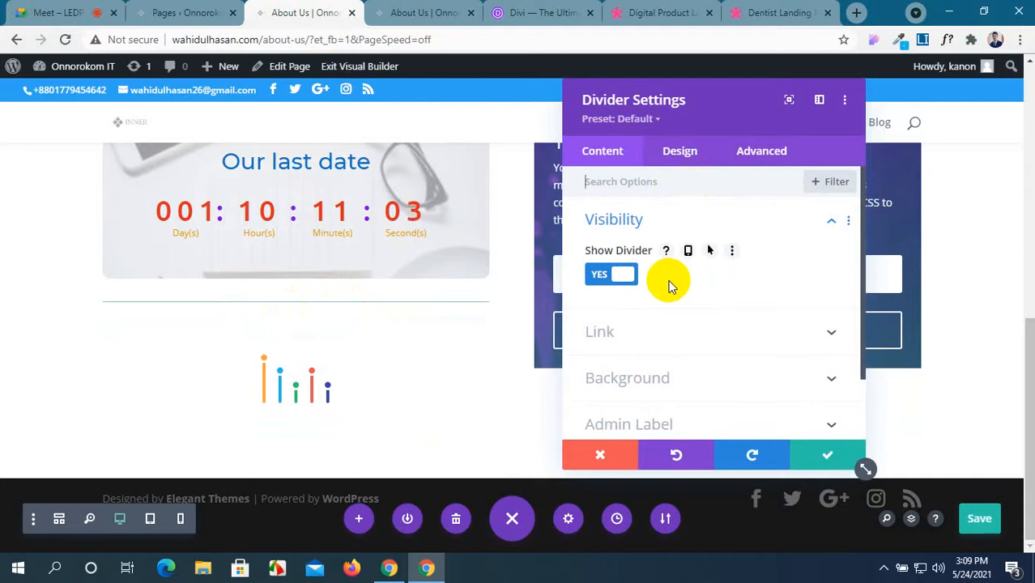
Step: Check the Google Meet call and return to the divider's settings in the About Us page's Visual Builder
{"action": "left_click", "coordinate": [212, 10]}
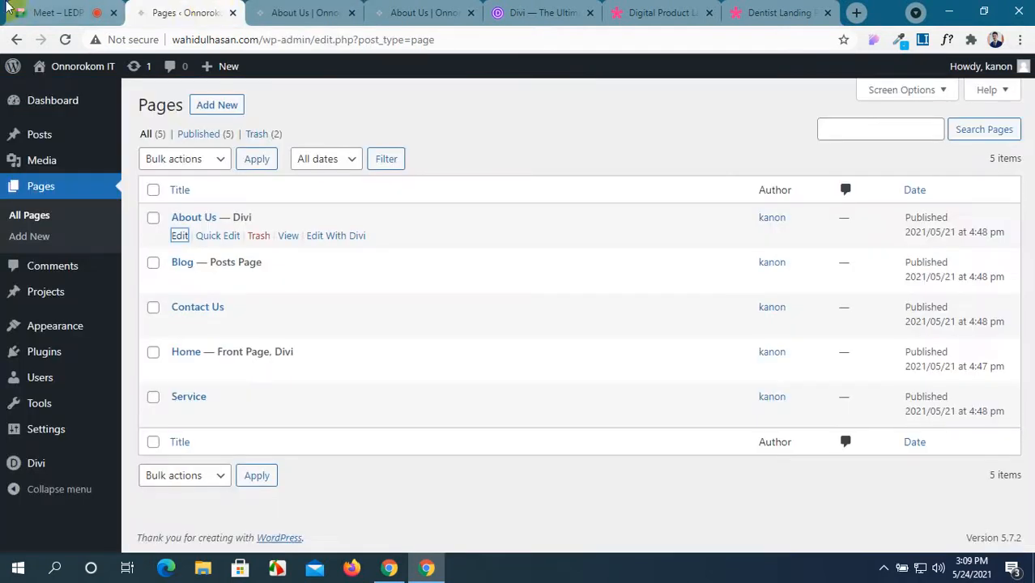
{"action": "left_click", "coordinate": [34, 10]}
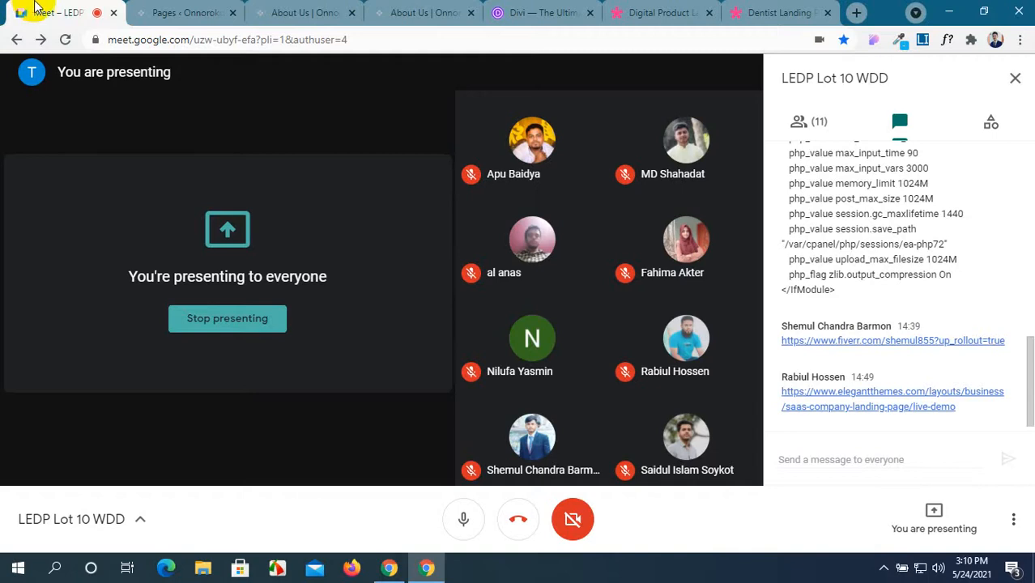
{"action": "left_click", "coordinate": [410, 10]}
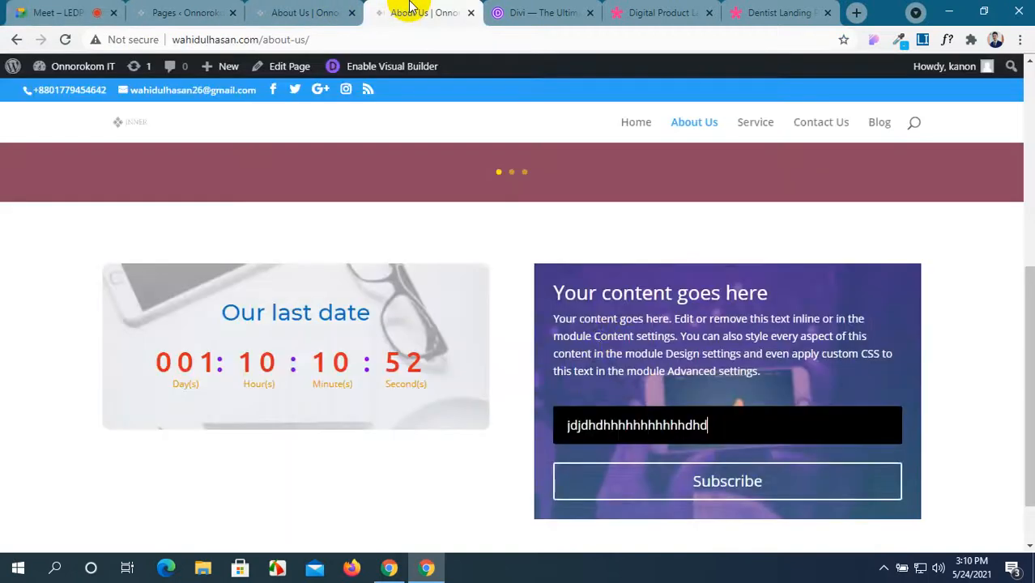
{"action": "left_click", "coordinate": [304, 12]}
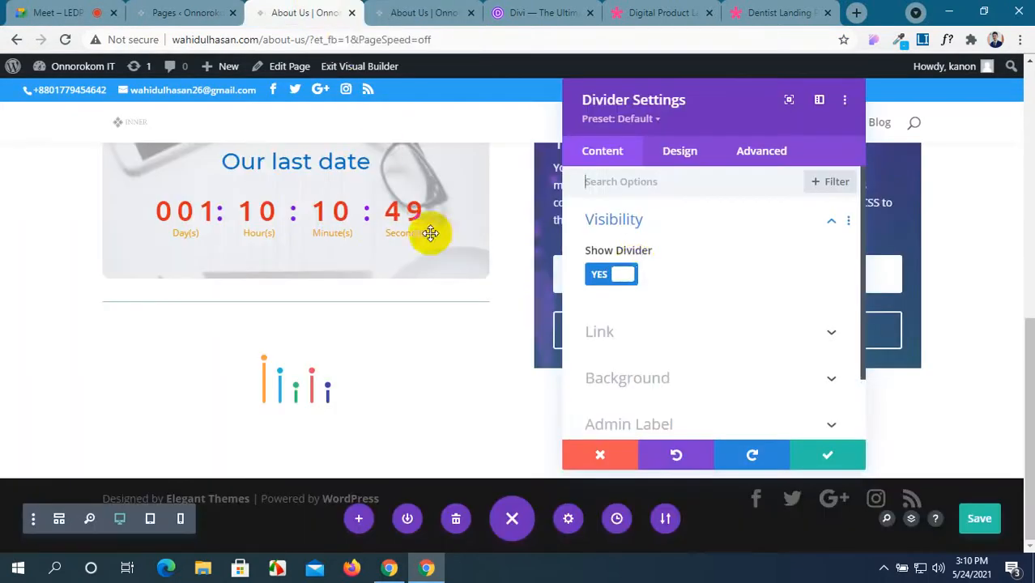
Step: Switch the divider's Show Divider option to No and back to Yes
{"action": "left_click", "coordinate": [627, 274]}
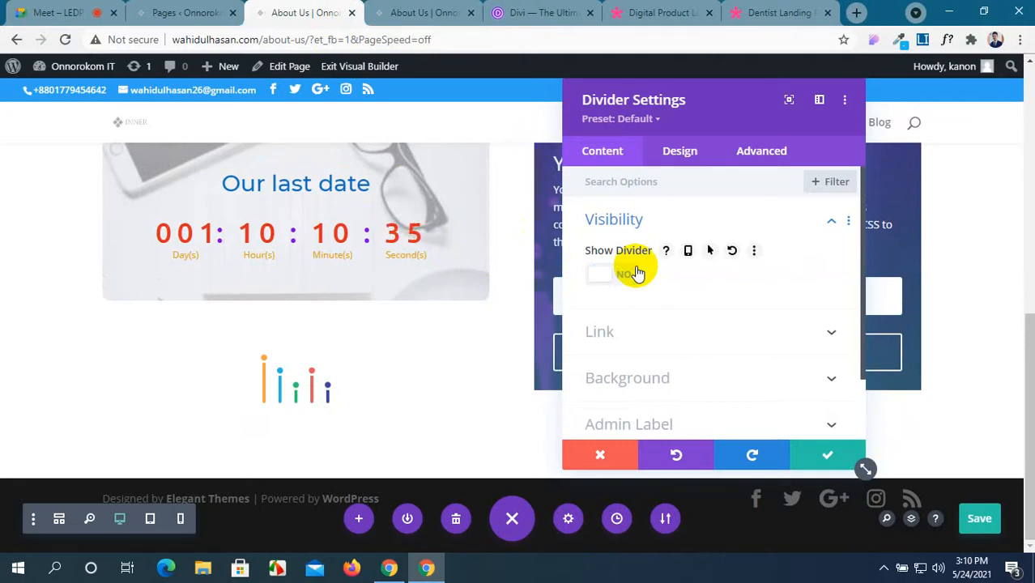
{"action": "left_click", "coordinate": [637, 273]}
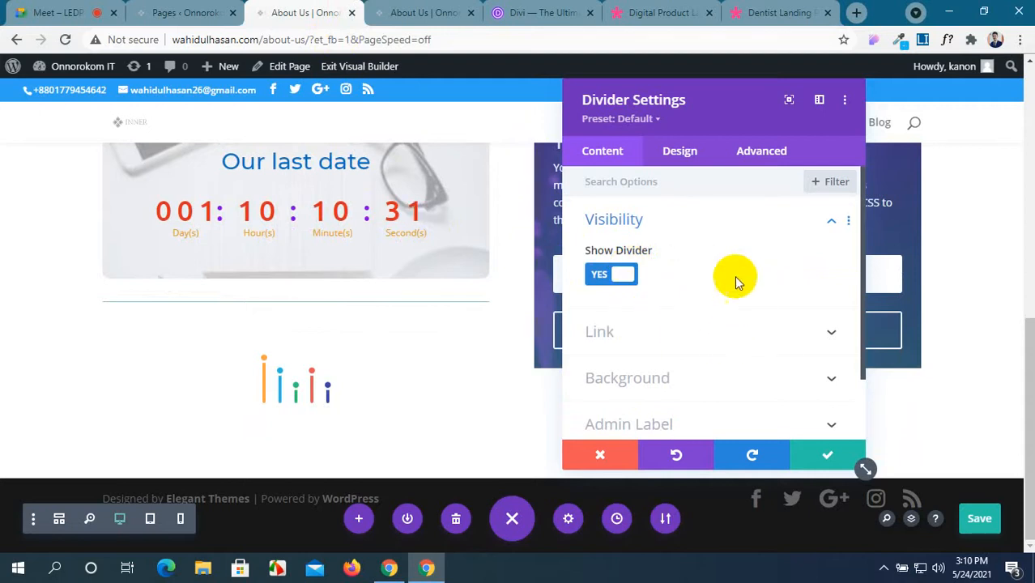
{"action": "scroll", "coordinate": [735, 269], "scroll_direction": "down", "scroll_amount": 1}
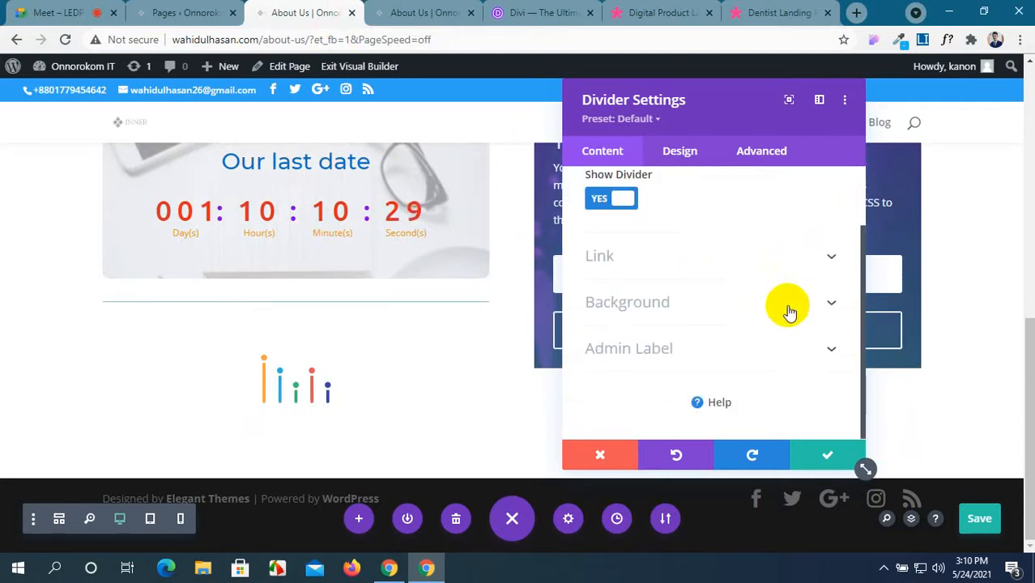
Step: Try white, red (#e02b20) and orange as the divider's line color in its Design settings, and set it to black (#000000)
{"action": "left_click", "coordinate": [672, 158]}
{"action": "left_click", "coordinate": [765, 217]}
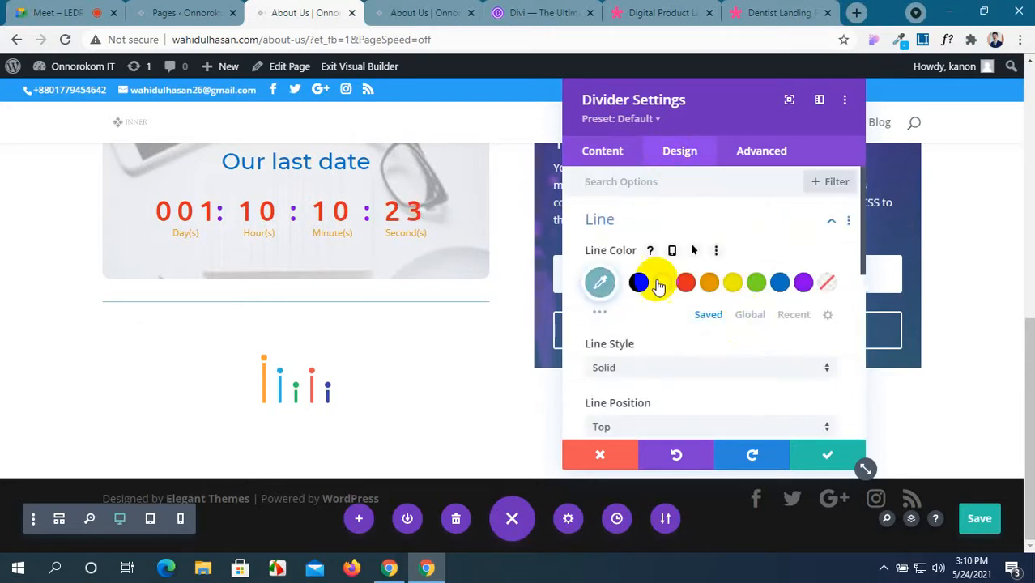
{"action": "left_click", "coordinate": [639, 285]}
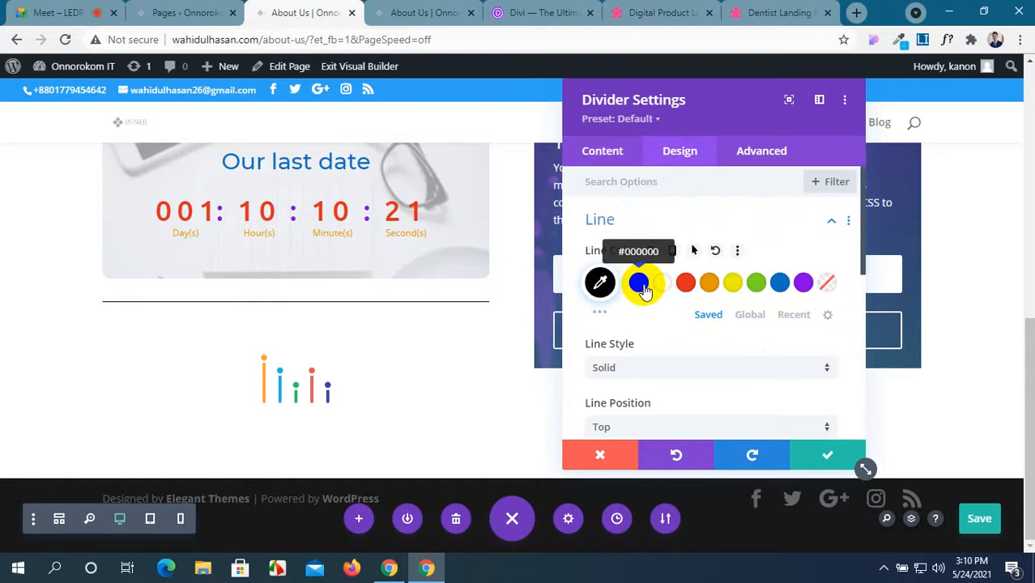
{"action": "left_click", "coordinate": [662, 283]}
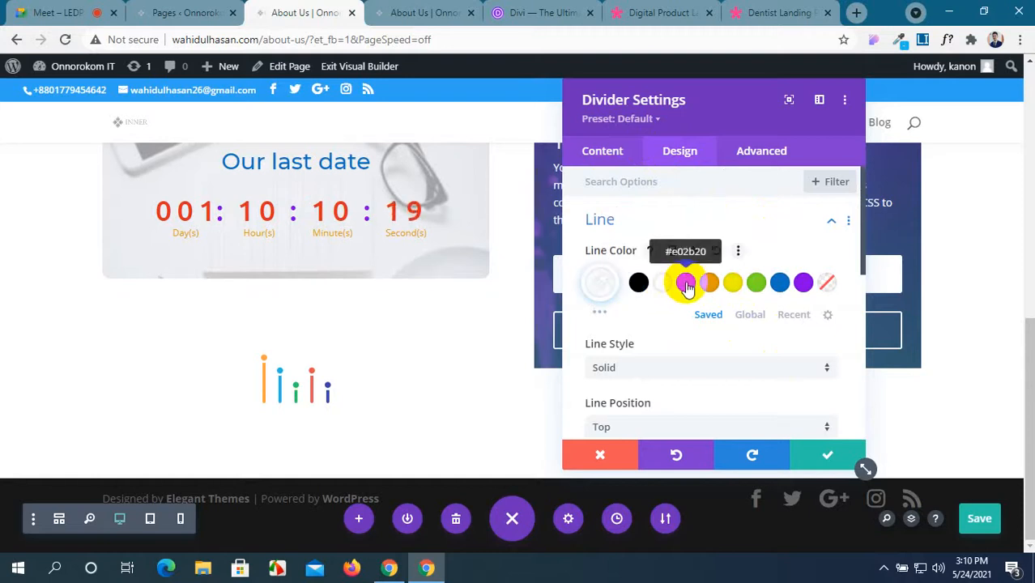
{"action": "left_click", "coordinate": [686, 285]}
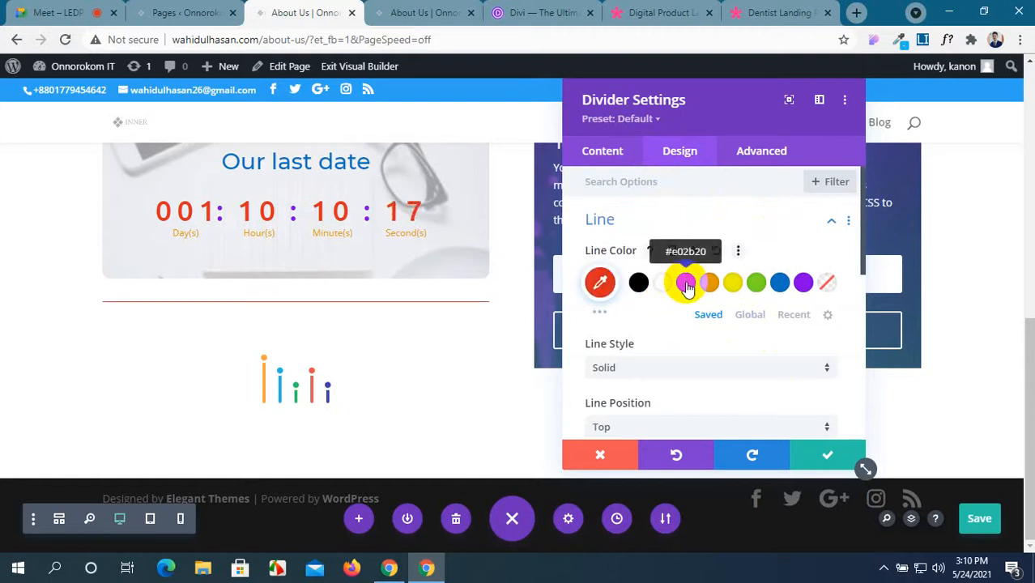
{"action": "left_click", "coordinate": [708, 285]}
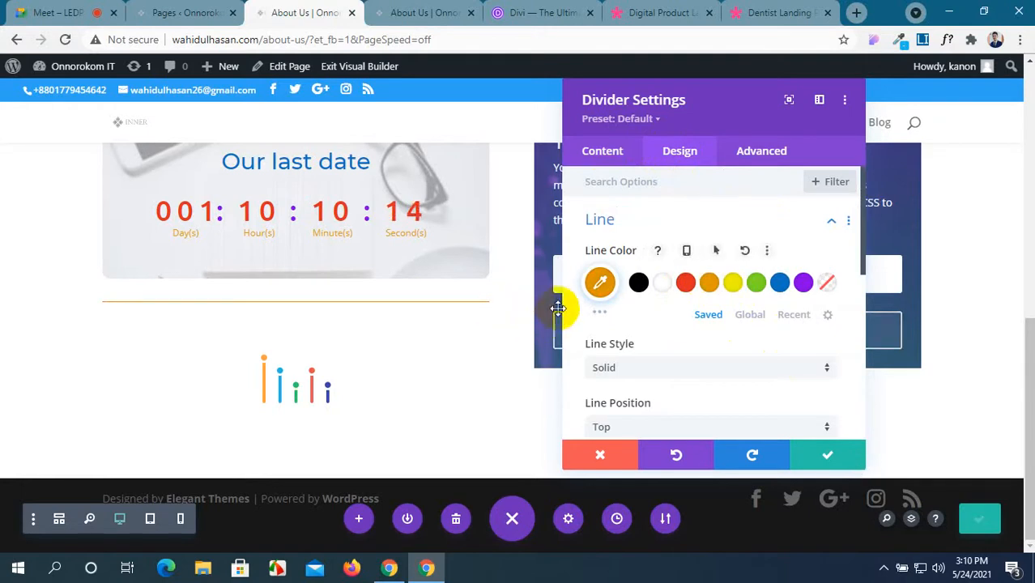
{"action": "left_click", "coordinate": [638, 282]}
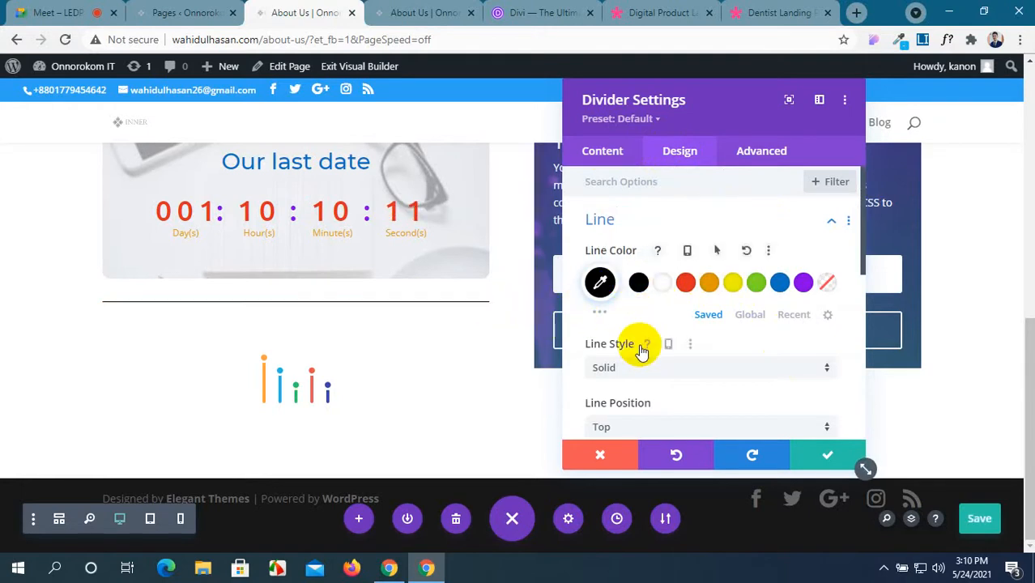
Step: Try the Dashed and Double line styles on the divider and set its line style to Groove
{"action": "scroll", "coordinate": [640, 351], "scroll_direction": "down", "scroll_amount": 1}
{"action": "left_click", "coordinate": [672, 293]}
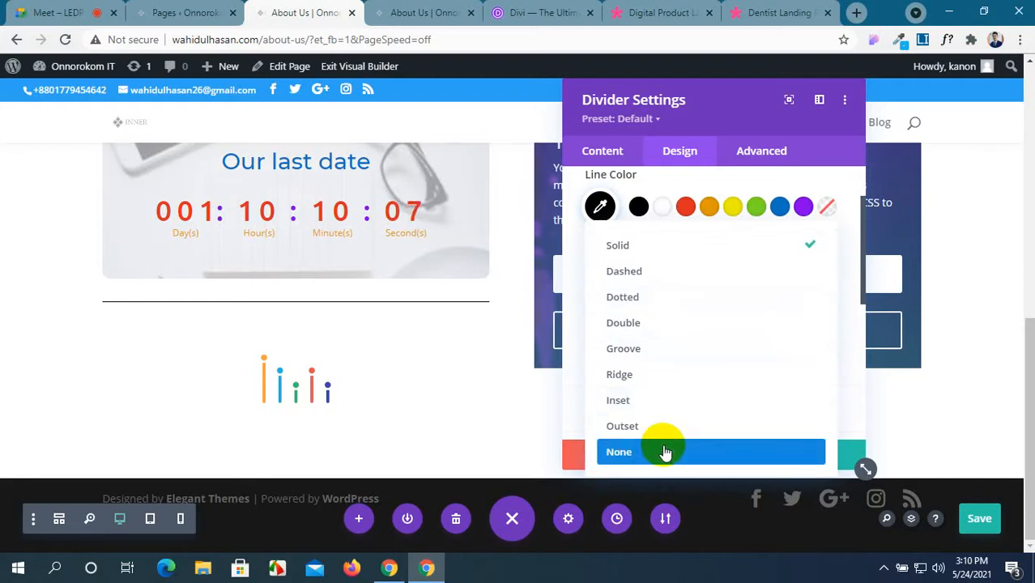
{"action": "left_click", "coordinate": [669, 280]}
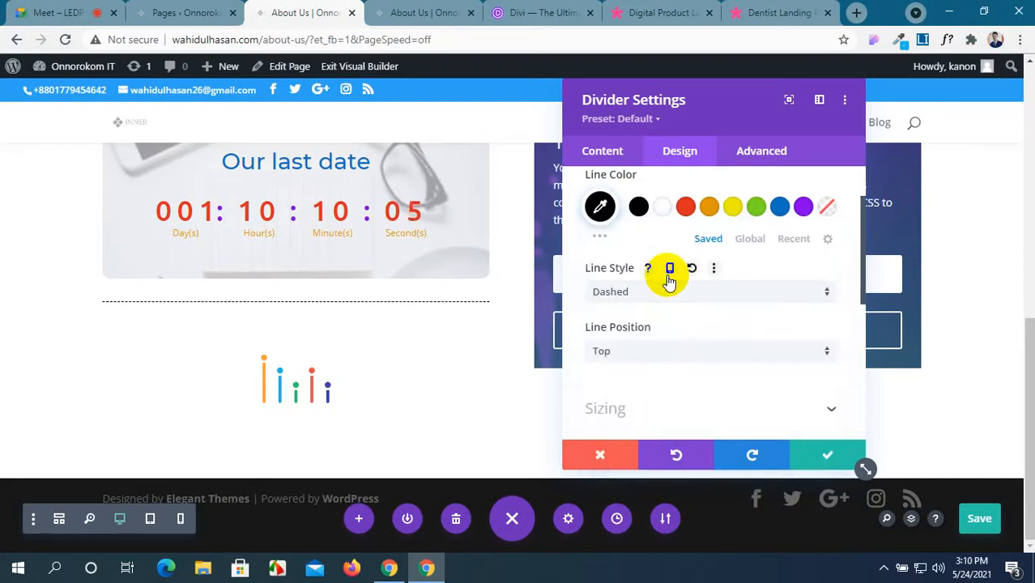
{"action": "left_click", "coordinate": [670, 285]}
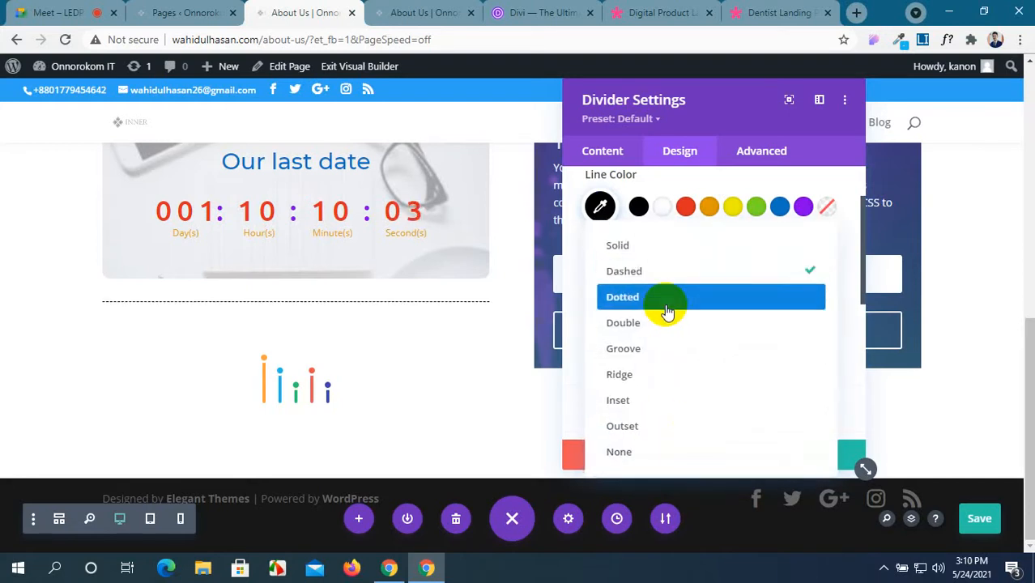
{"action": "left_click", "coordinate": [668, 326]}
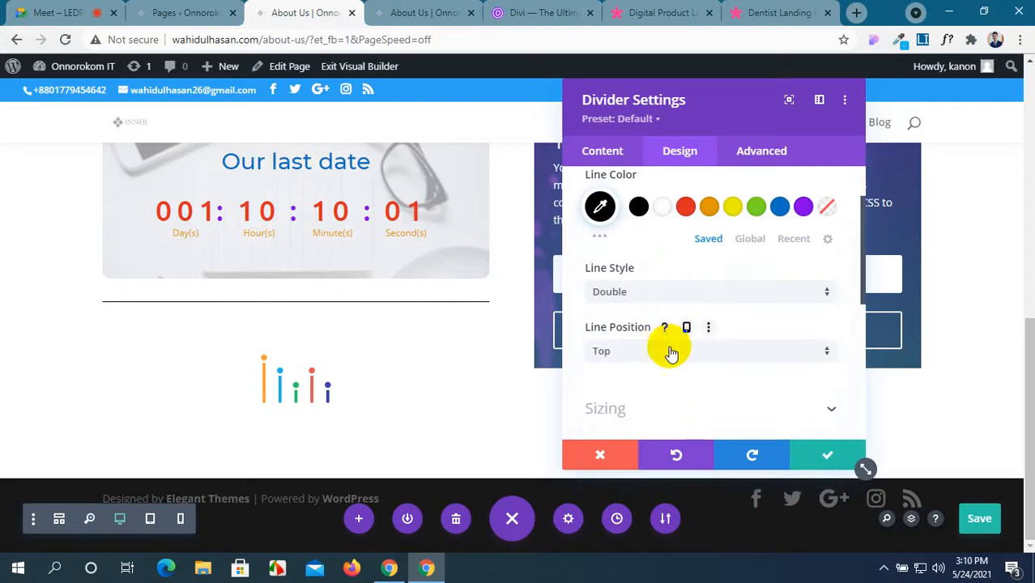
{"action": "left_click", "coordinate": [670, 294]}
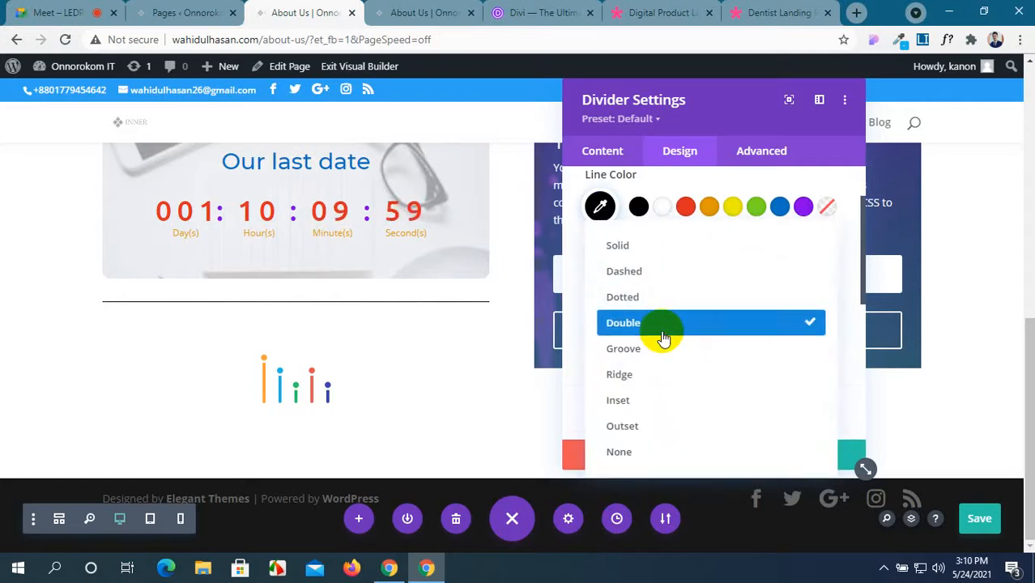
{"action": "left_click", "coordinate": [662, 356]}
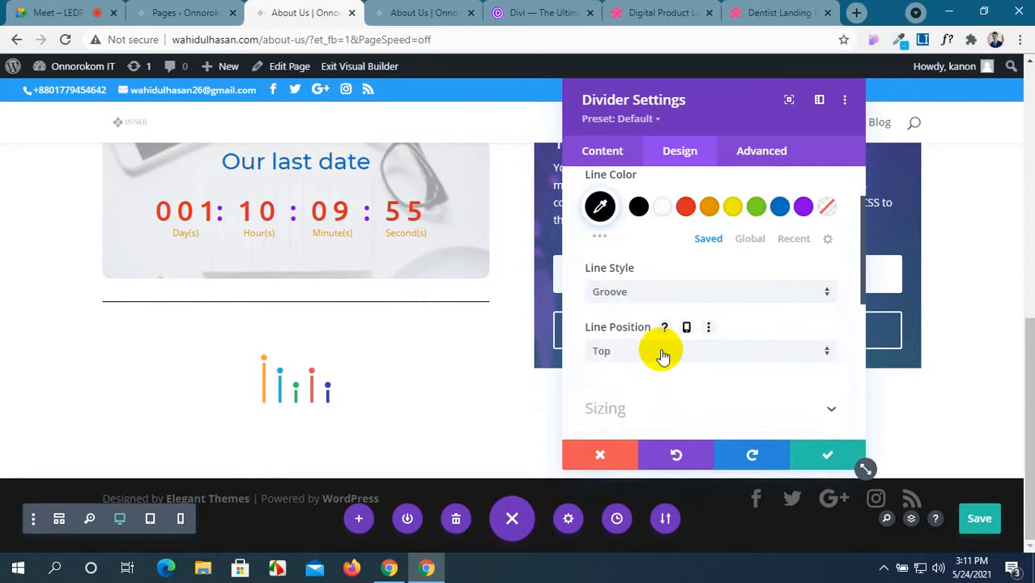
Step: Try the Bottom line position on the divider and set its line position to Vertically Centered
{"action": "left_click", "coordinate": [662, 353]}
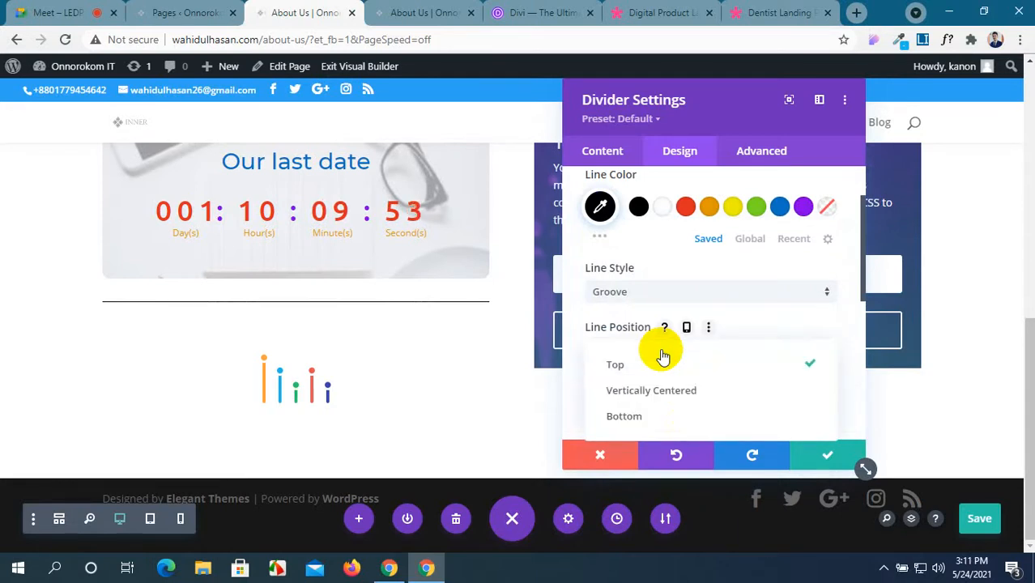
{"action": "left_click", "coordinate": [661, 392]}
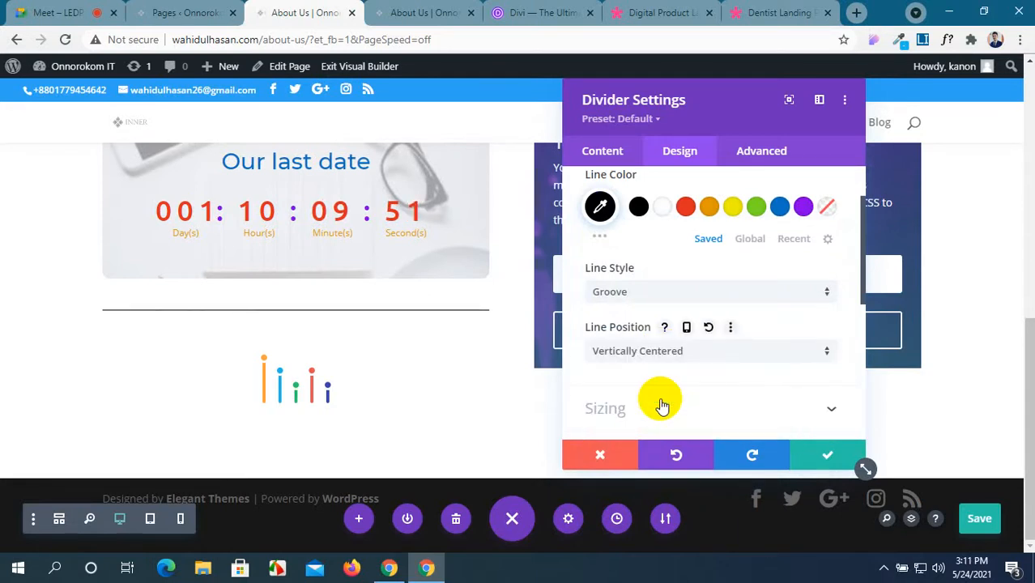
{"action": "left_click", "coordinate": [665, 350]}
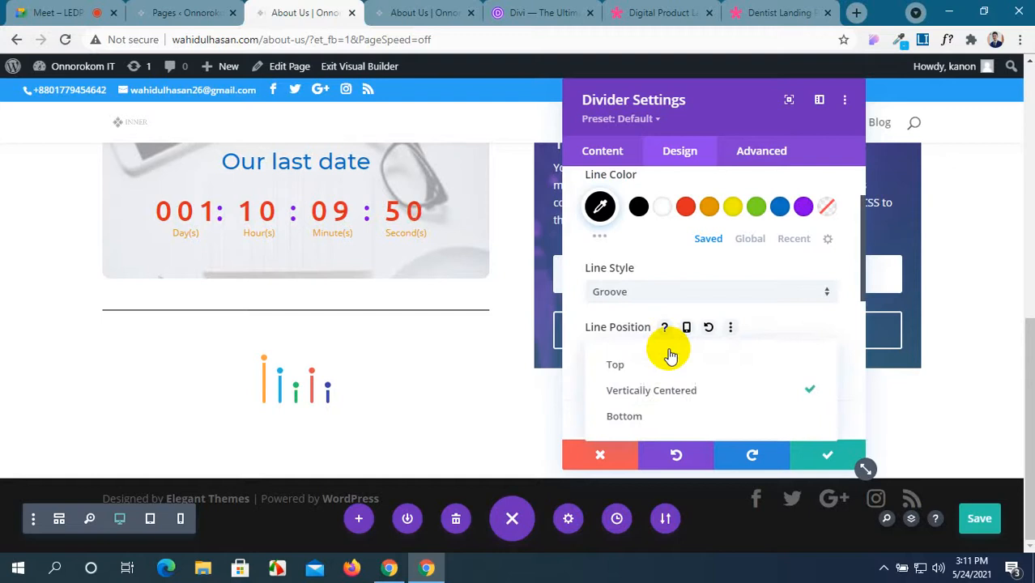
{"action": "left_click", "coordinate": [678, 417]}
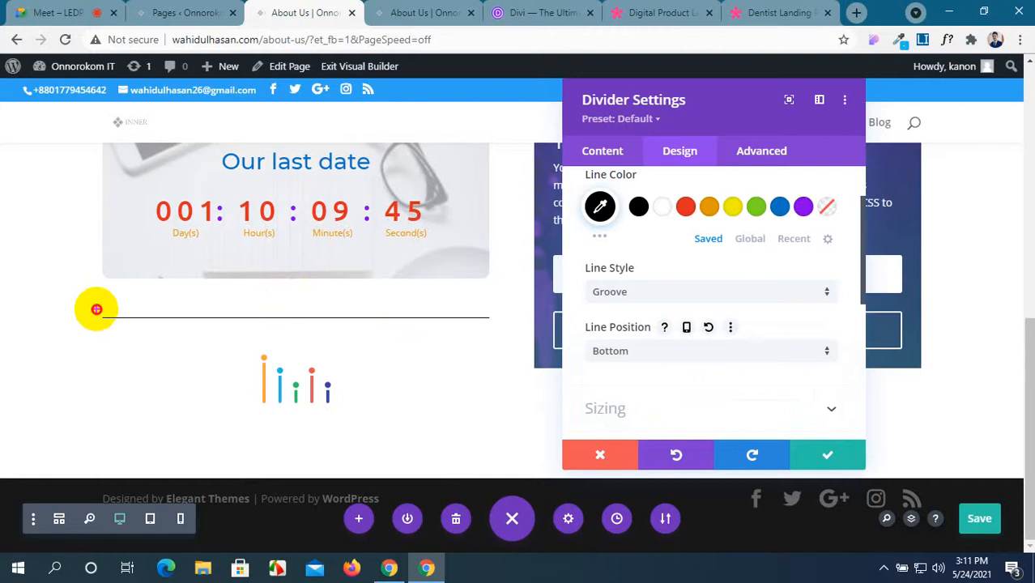
{"action": "left_click_drag", "start_coordinate": [96, 310], "coordinate": [497, 327]}
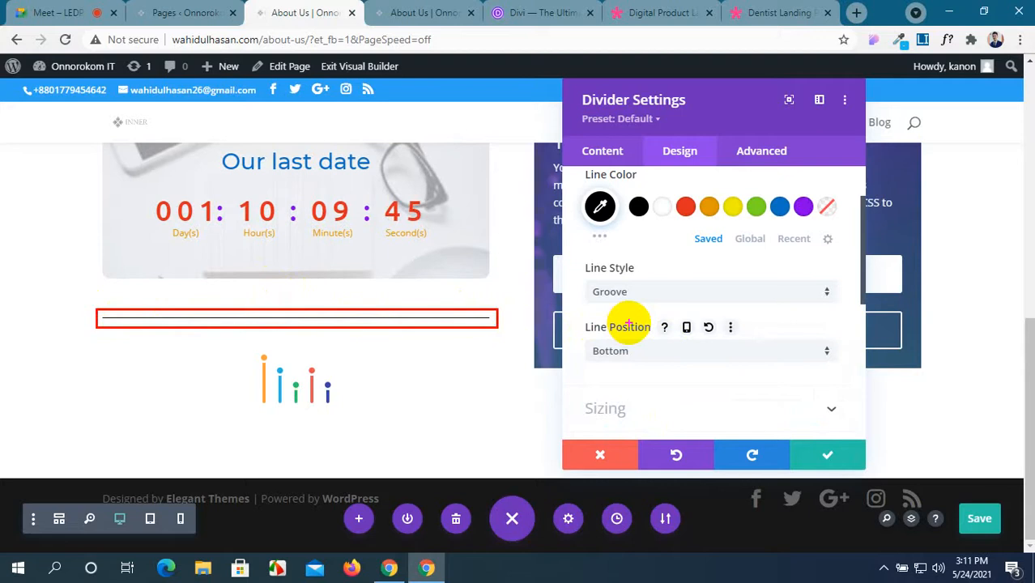
{"action": "left_click", "coordinate": [654, 350]}
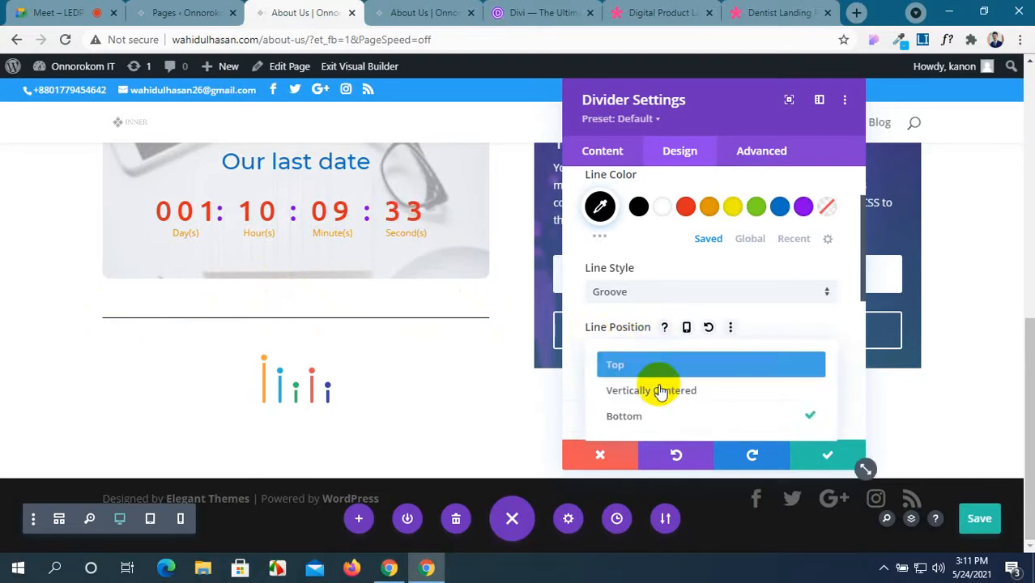
{"action": "left_click", "coordinate": [661, 392]}
Step: Set the divider's sizing to a weight of 1px, a width of 24% and centered module alignment
{"action": "scroll", "coordinate": [659, 389], "scroll_direction": "down", "scroll_amount": 1}
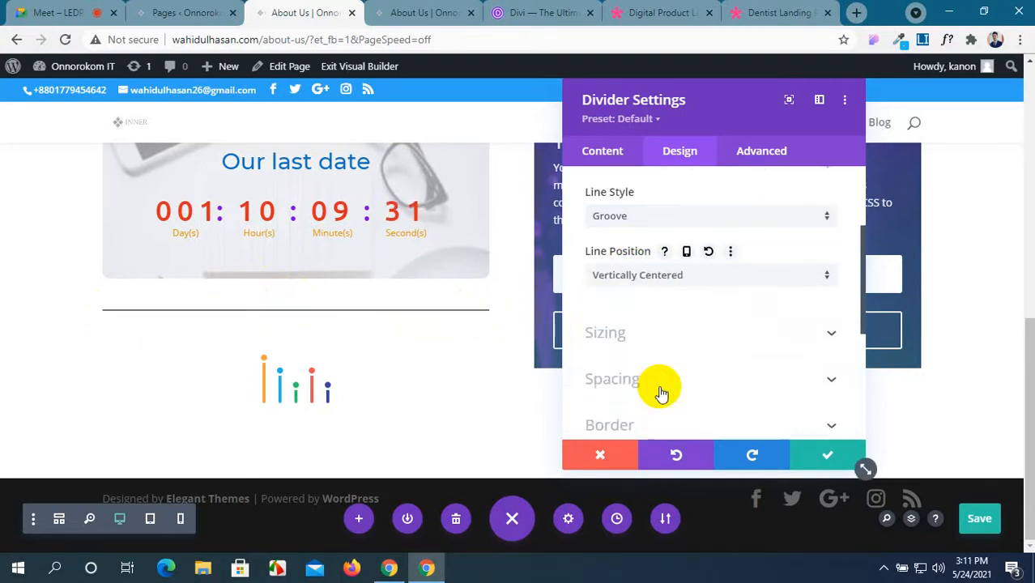
{"action": "left_click", "coordinate": [752, 340]}
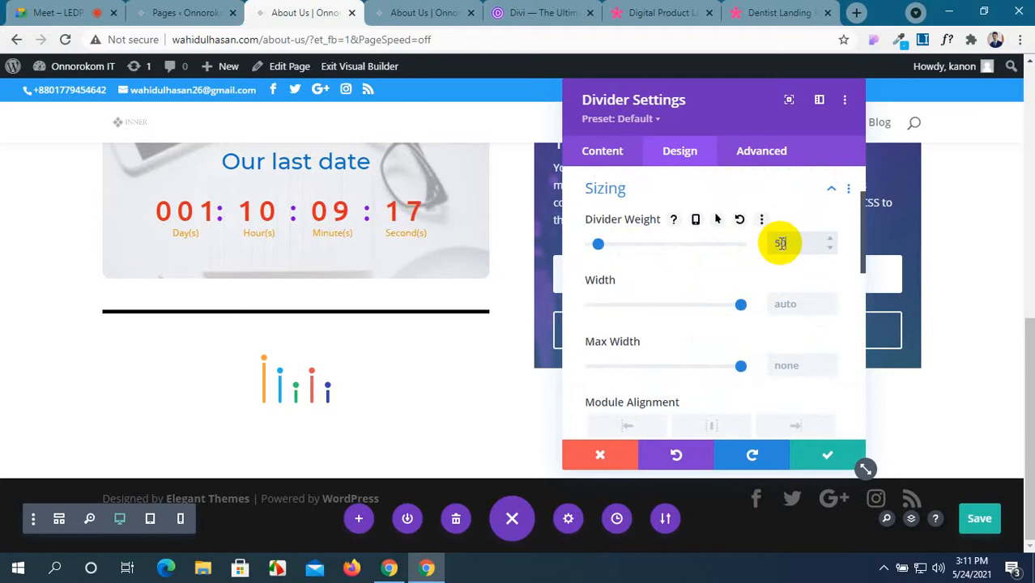
{"action": "type", "text": "0"}
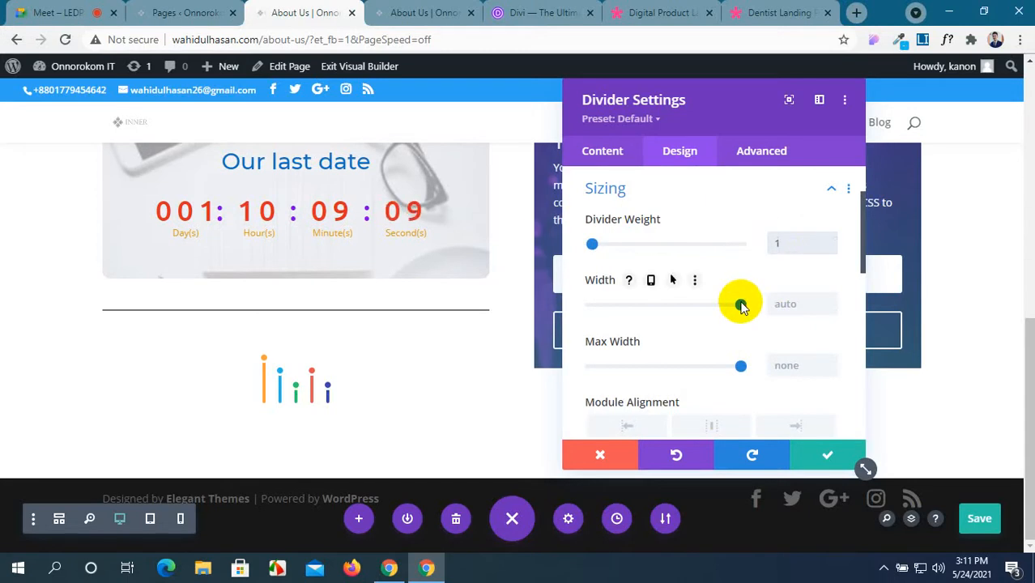
{"action": "left_click_drag", "start_coordinate": [741, 304], "coordinate": [639, 311]}
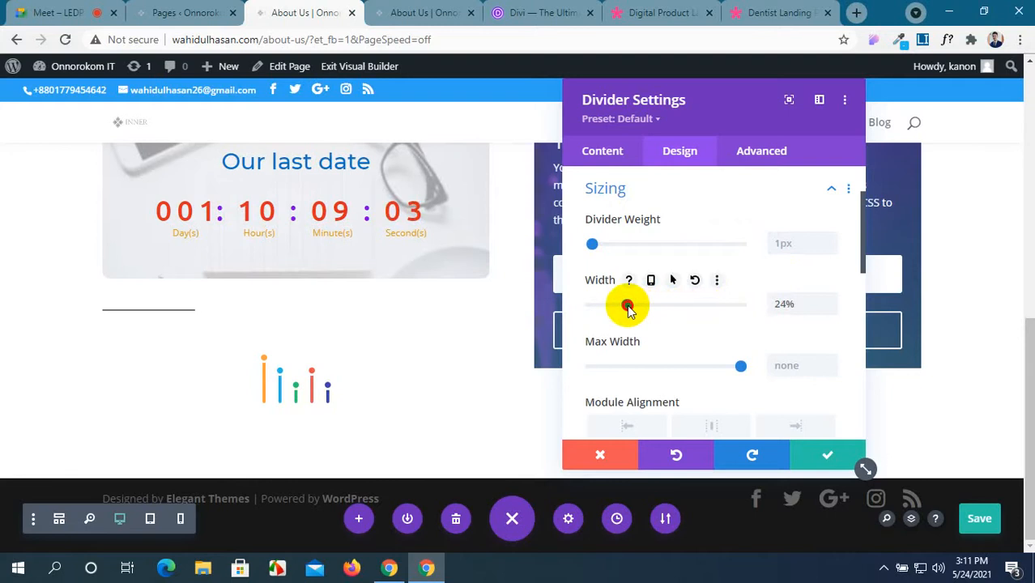
{"action": "scroll", "coordinate": [715, 377], "scroll_direction": "down", "scroll_amount": 1}
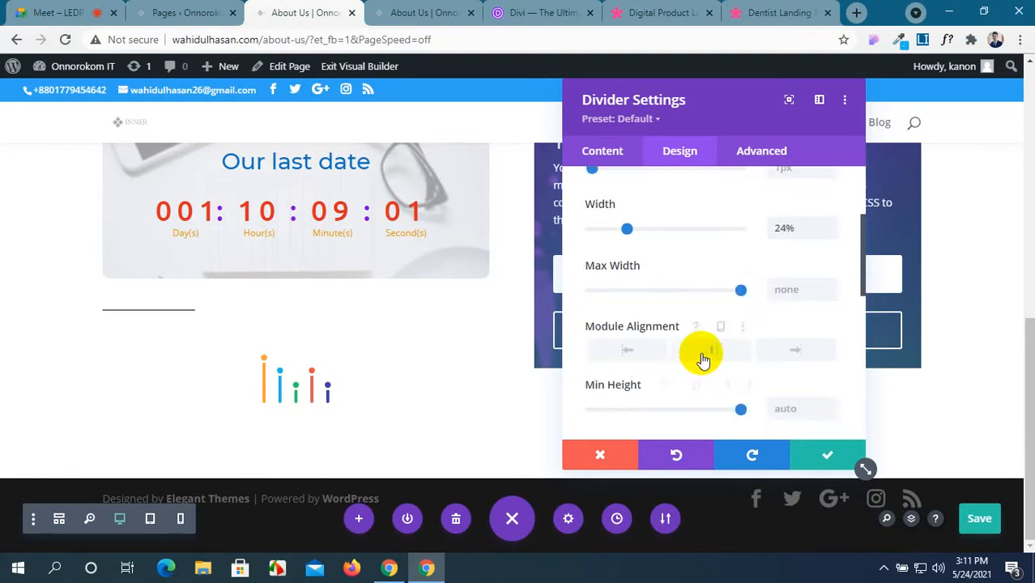
{"action": "left_click", "coordinate": [689, 357]}
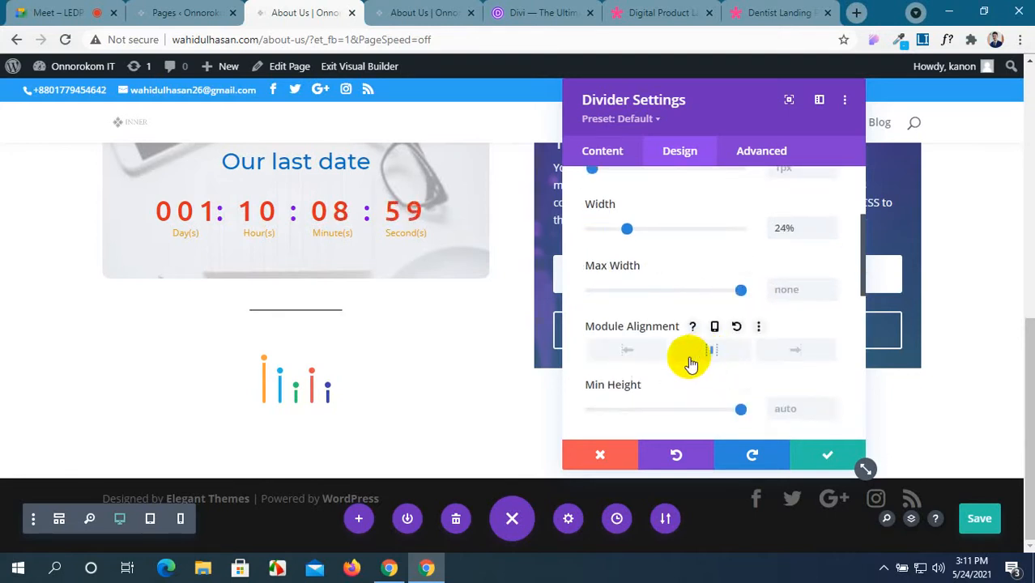
Step: Try a minimum height of 970px on the divider and reset it to the default
{"action": "scroll", "coordinate": [689, 356], "scroll_direction": "down", "scroll_amount": 2}
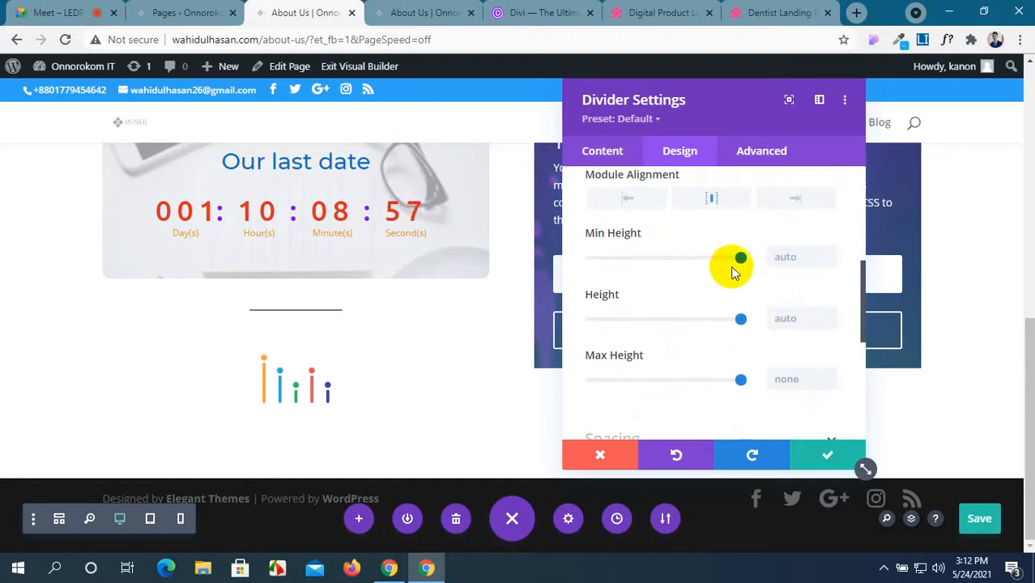
{"action": "left_click", "coordinate": [736, 261]}
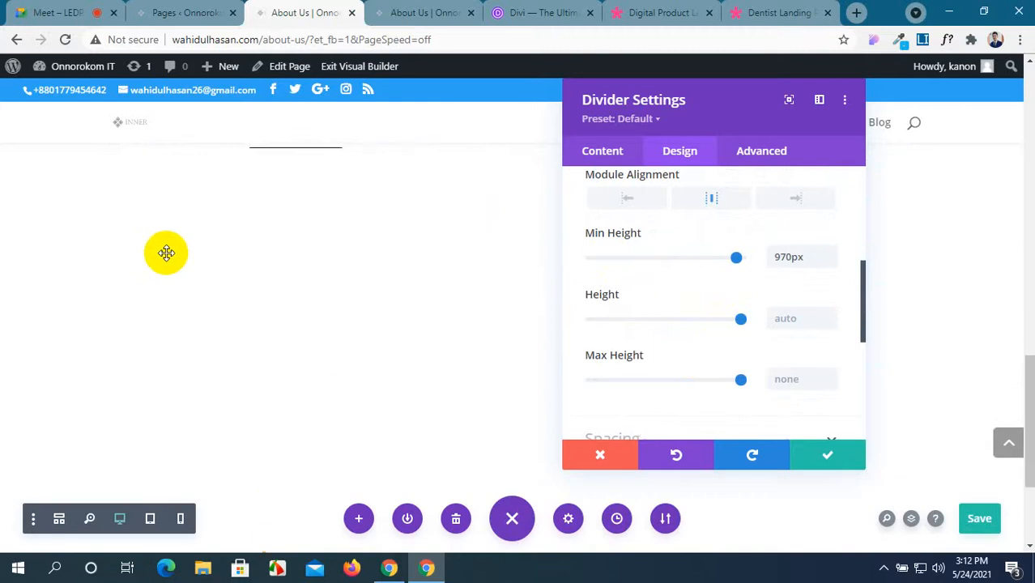
{"action": "mouse_move", "coordinate": [723, 267]}
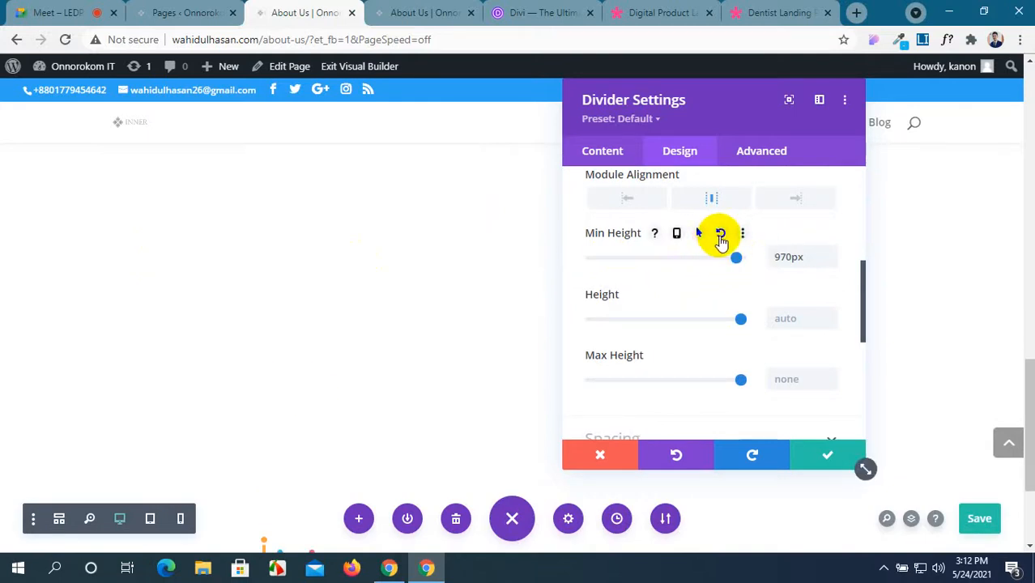
Step: In the divider's Advanced position settings, set the vertical offset to -6px and the horizontal offset to -26px, and show the vertical offset's hover options
{"action": "scroll", "coordinate": [790, 354], "scroll_direction": "down", "scroll_amount": 4}
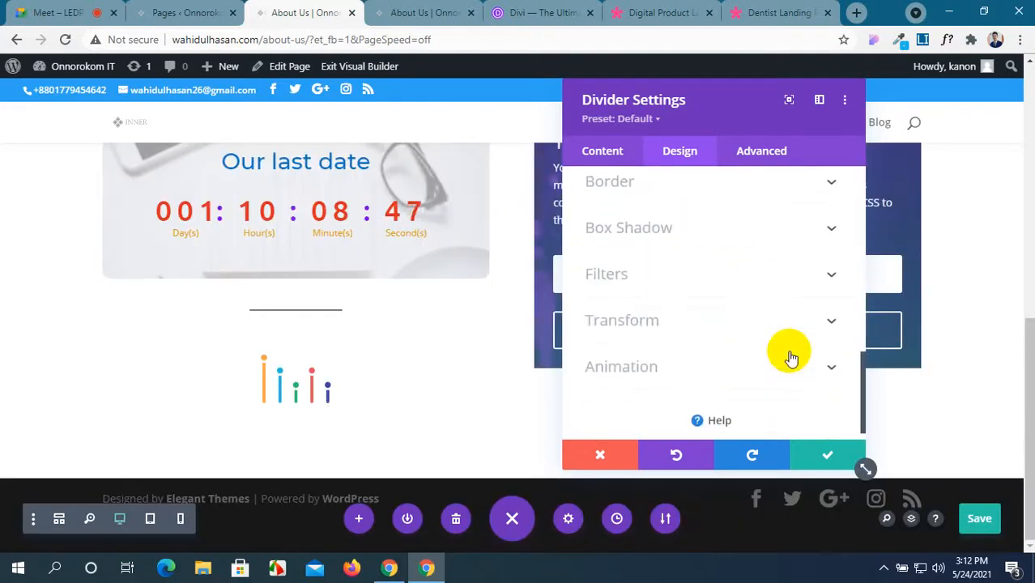
{"action": "scroll", "coordinate": [789, 354], "scroll_direction": "up", "scroll_amount": 2}
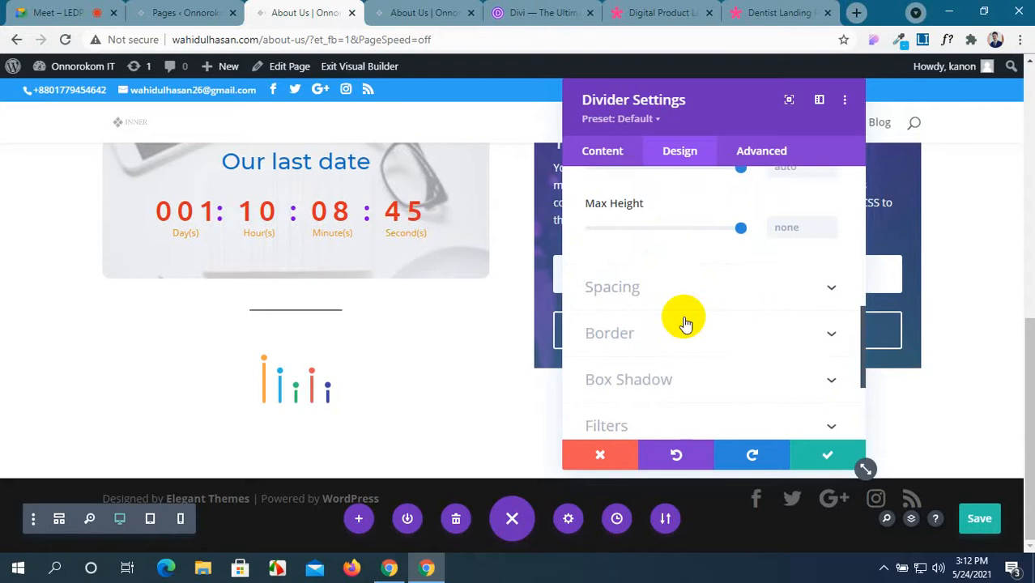
{"action": "scroll", "coordinate": [684, 322], "scroll_direction": "down", "scroll_amount": 1}
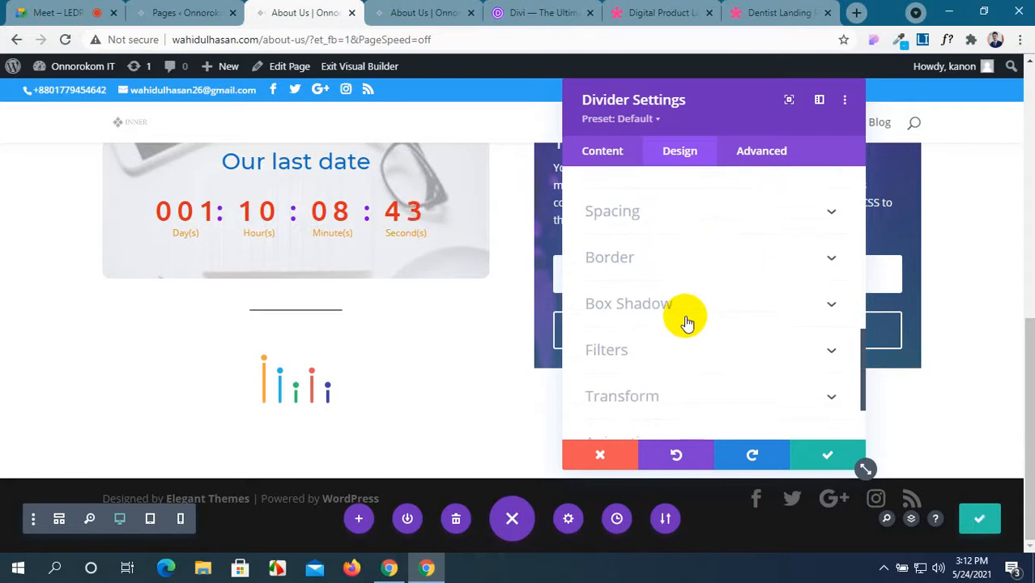
{"action": "scroll", "coordinate": [686, 322], "scroll_direction": "down", "scroll_amount": 1}
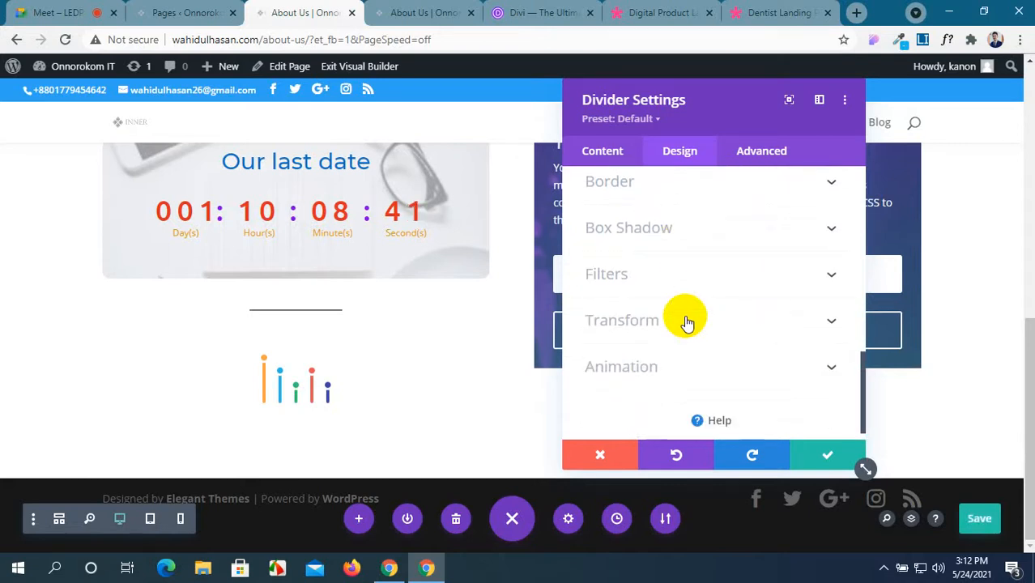
{"action": "left_click", "coordinate": [736, 150]}
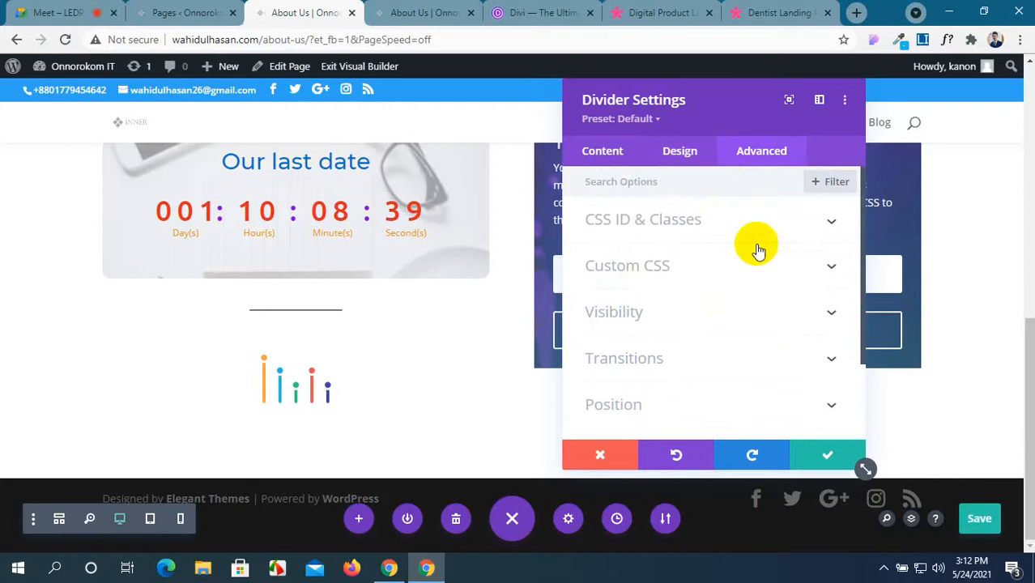
{"action": "scroll", "coordinate": [739, 341], "scroll_direction": "down", "scroll_amount": 1}
{"action": "left_click", "coordinate": [795, 332]}
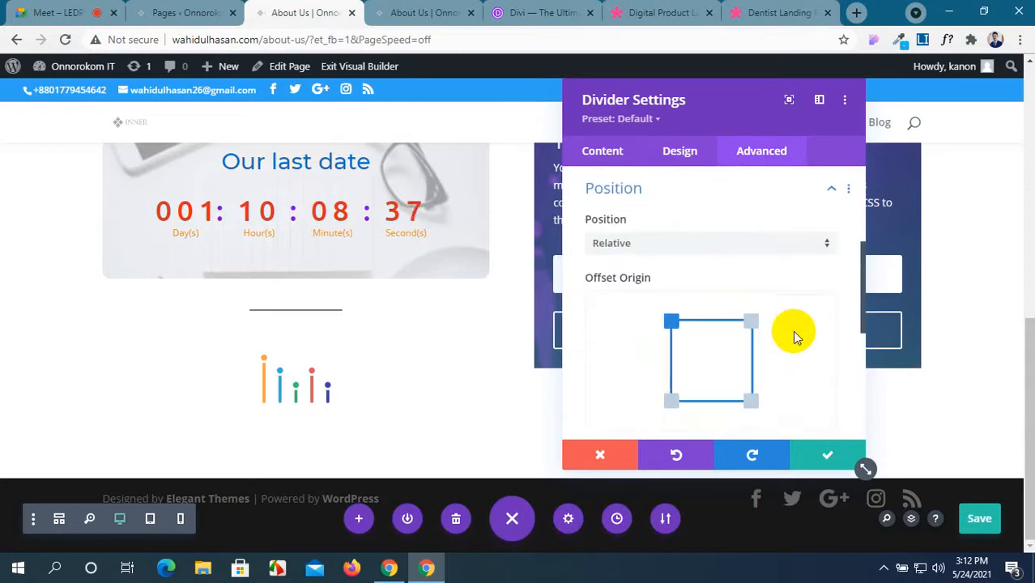
{"action": "scroll", "coordinate": [753, 300], "scroll_direction": "down", "scroll_amount": 3}
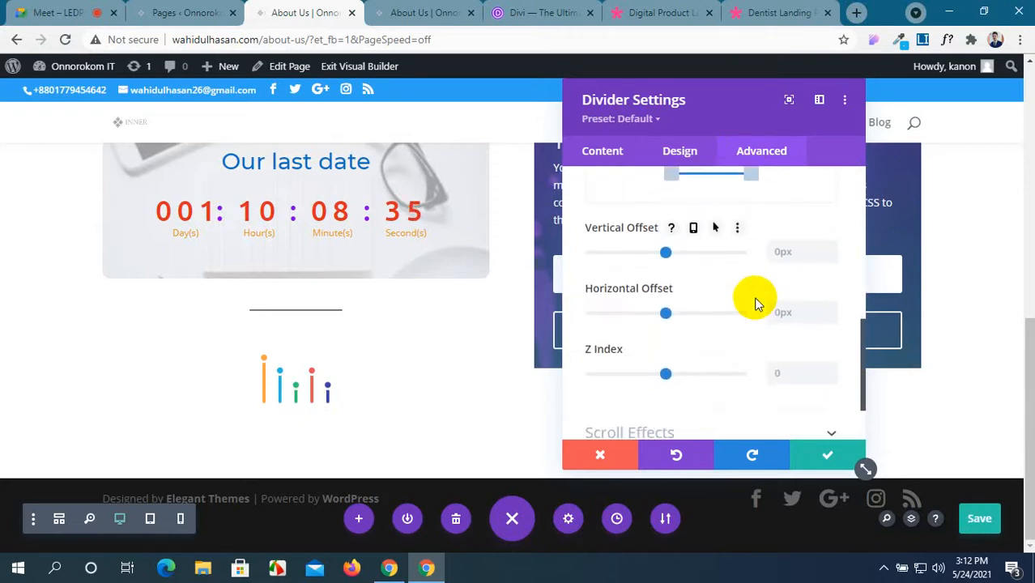
{"action": "left_click_drag", "start_coordinate": [667, 315], "coordinate": [664, 322]}
{"action": "left_click_drag", "start_coordinate": [666, 252], "coordinate": [665, 257]}
{"action": "left_click", "coordinate": [716, 229]}
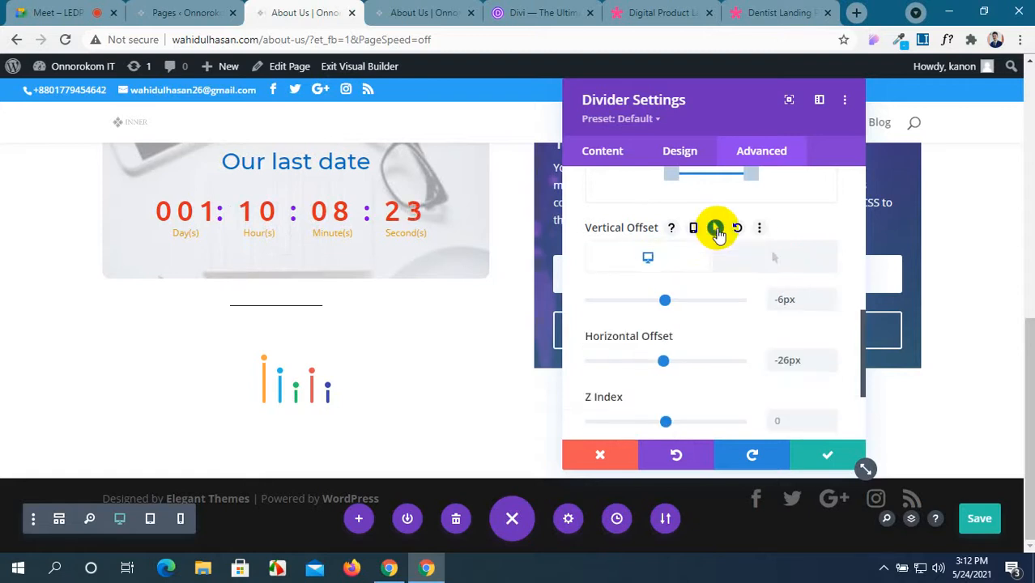
Step: Try the bottom-left, bottom-right and top-right corners as the divider's offset origin and reset it to the default
{"action": "scroll", "coordinate": [694, 308], "scroll_direction": "up", "scroll_amount": 2}
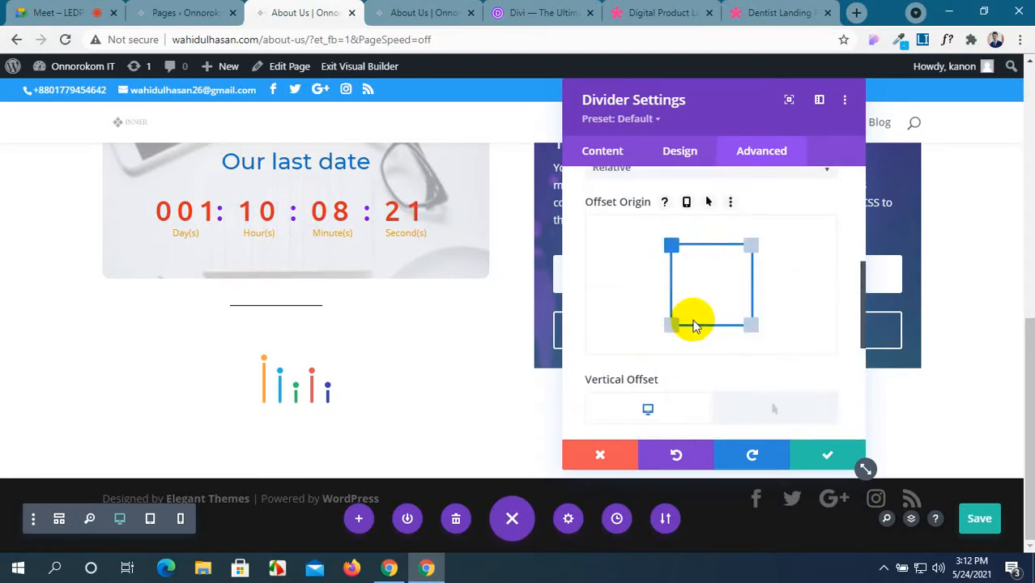
{"action": "left_click_drag", "start_coordinate": [670, 245], "coordinate": [672, 325]}
{"action": "left_click", "coordinate": [746, 329]}
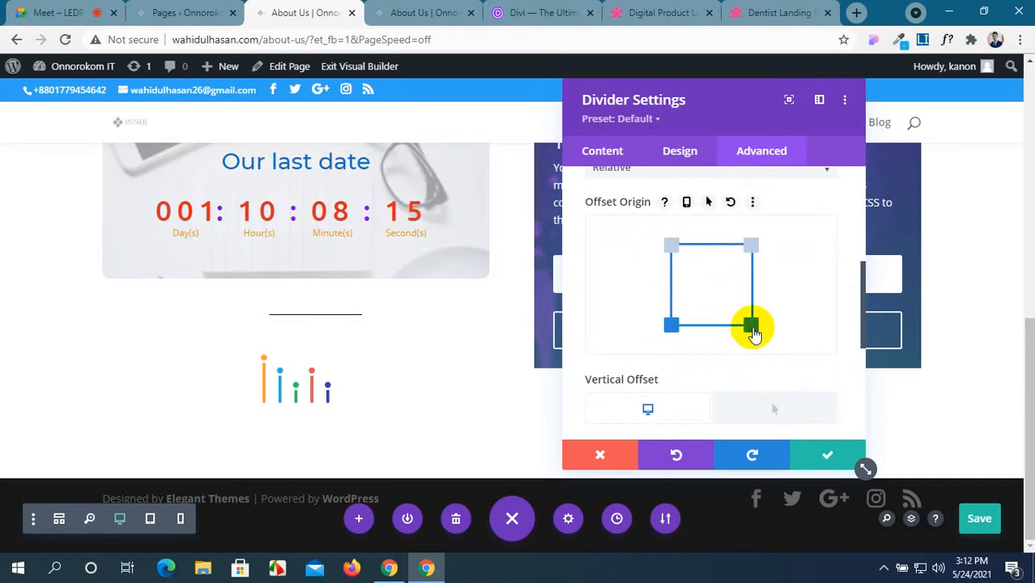
{"action": "left_click", "coordinate": [750, 250]}
{"action": "left_click", "coordinate": [730, 201]}
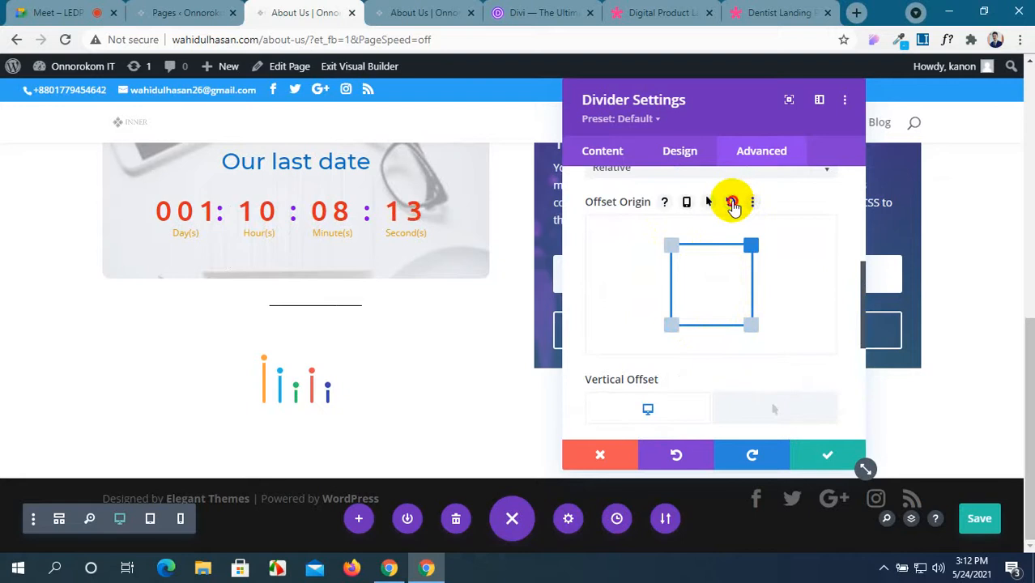
Step: Try a Fixed position on the divider with its location at the top center and check the page for it
{"action": "scroll", "coordinate": [724, 316], "scroll_direction": "up", "scroll_amount": 3}
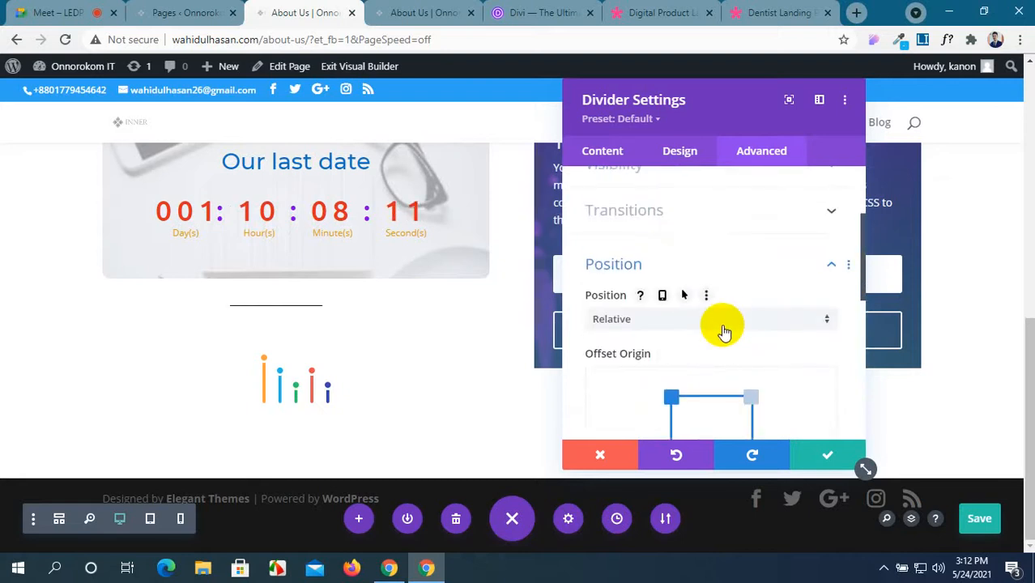
{"action": "left_click", "coordinate": [724, 332]}
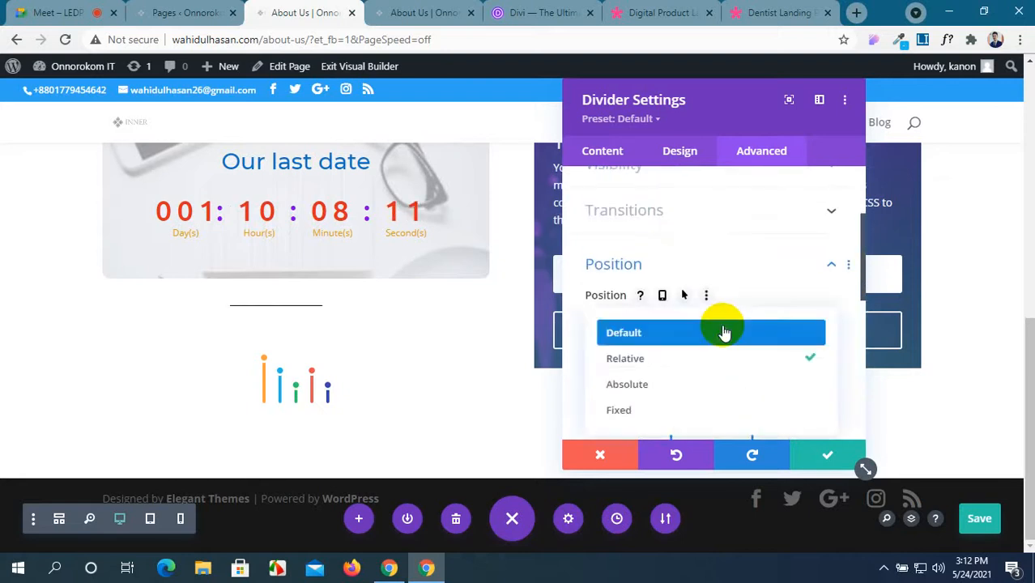
{"action": "left_click", "coordinate": [717, 411]}
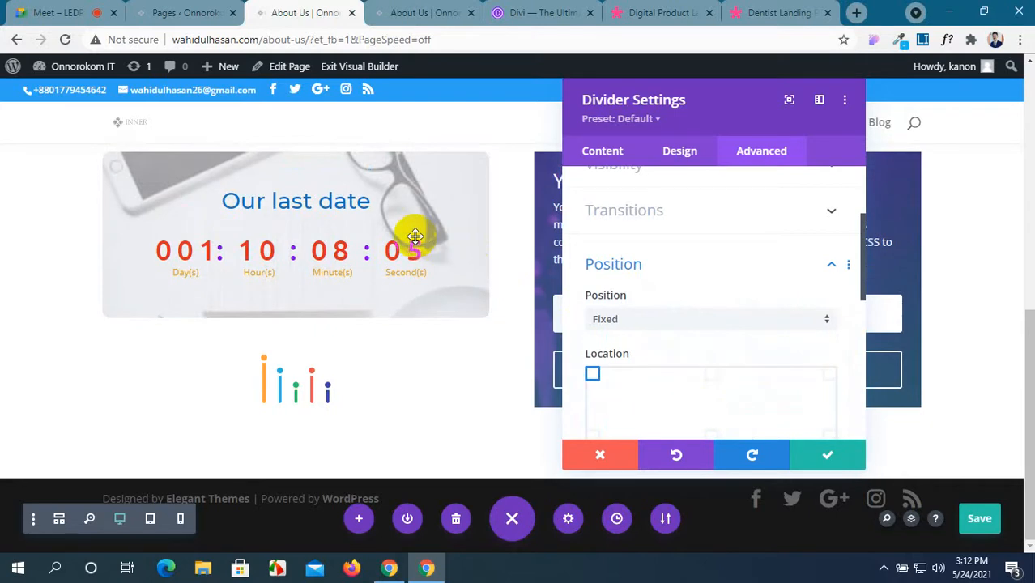
{"action": "scroll", "coordinate": [415, 236], "scroll_direction": "up", "scroll_amount": 6}
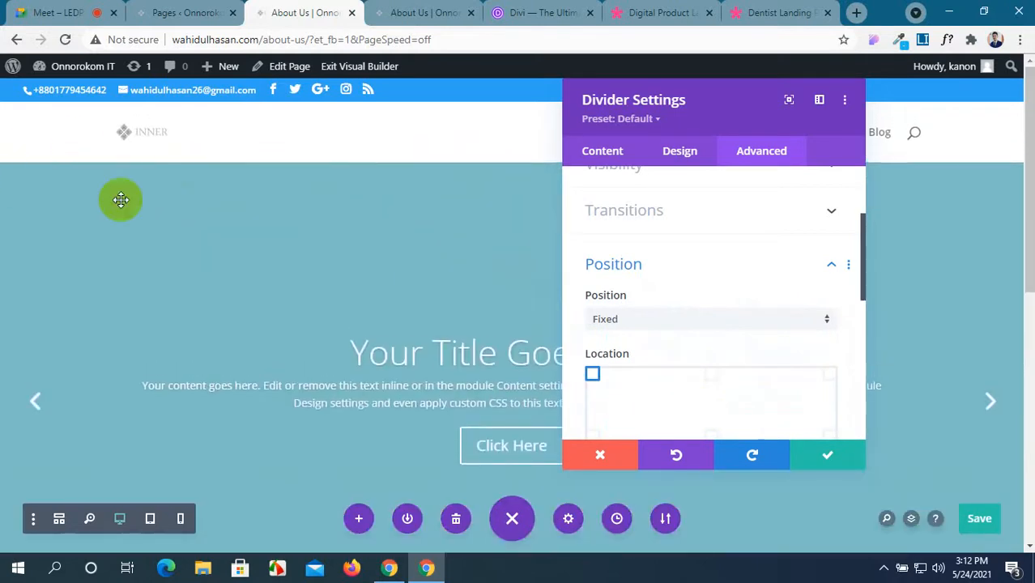
{"action": "left_click", "coordinate": [711, 374]}
{"action": "scroll", "coordinate": [455, 272], "scroll_direction": "down", "scroll_amount": 3}
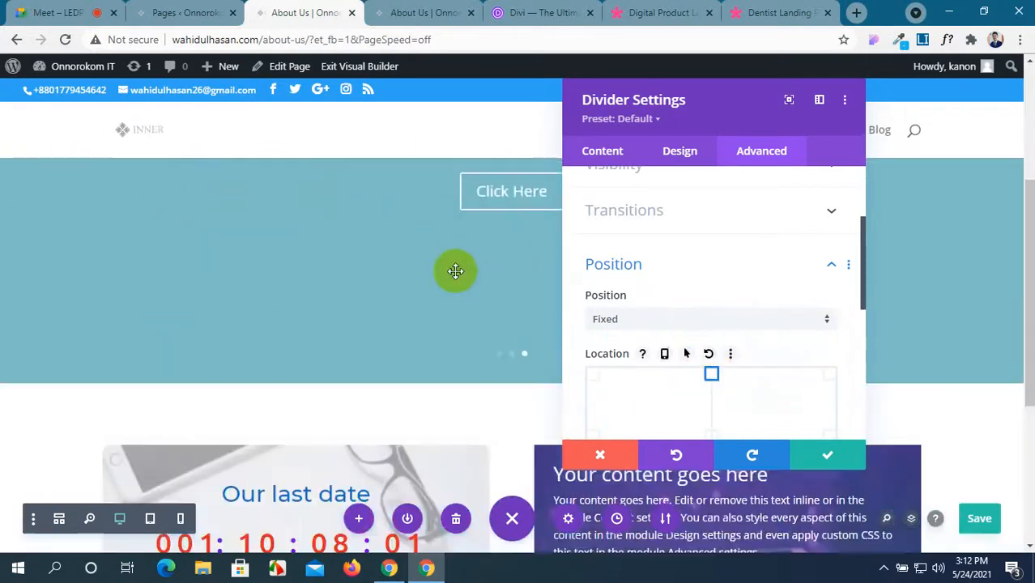
{"action": "scroll", "coordinate": [446, 267], "scroll_direction": "down", "scroll_amount": 3}
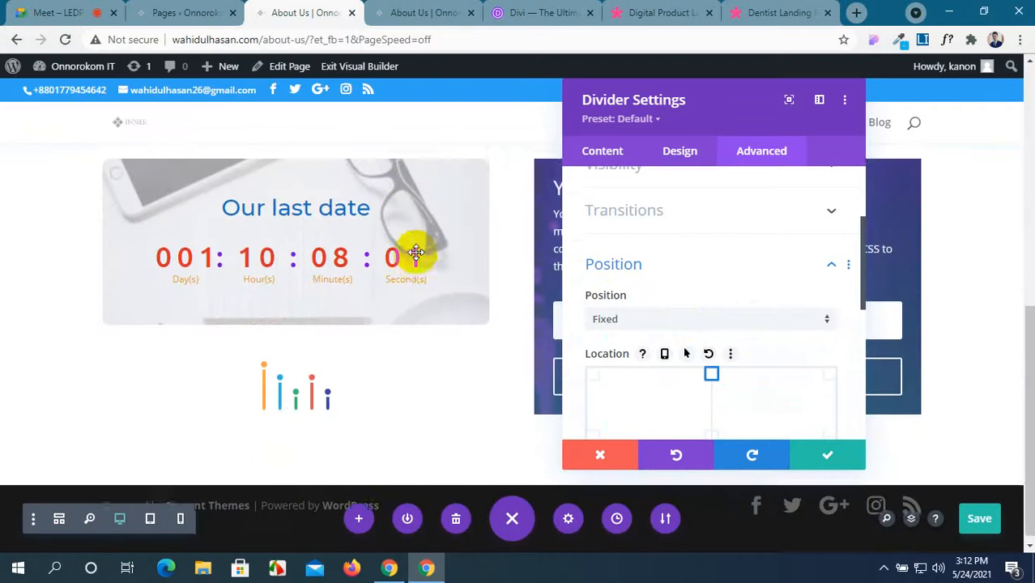
Step: Reset the divider's Fixed position and set its position to Default
{"action": "left_click", "coordinate": [653, 319]}
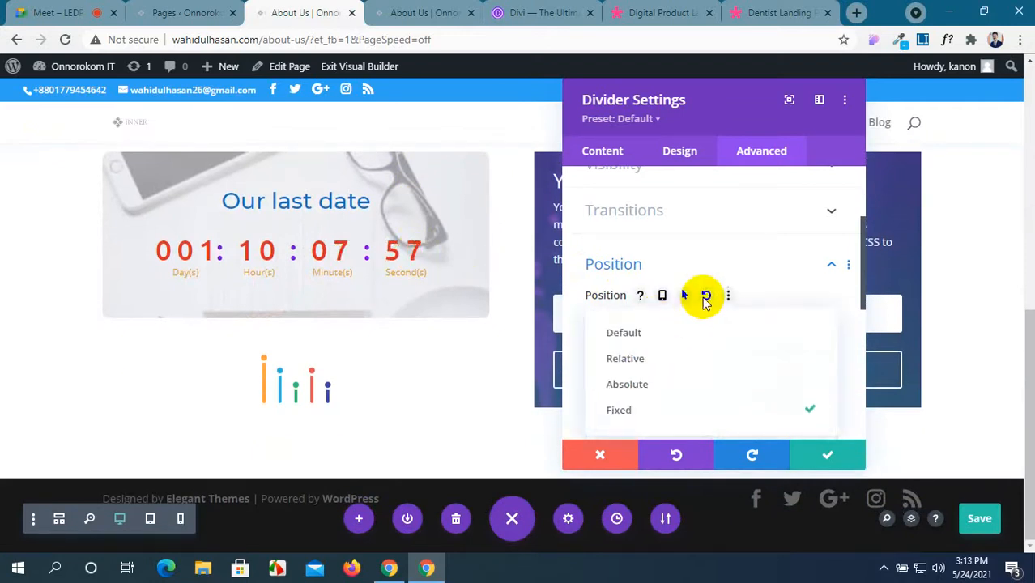
{"action": "left_click", "coordinate": [628, 320]}
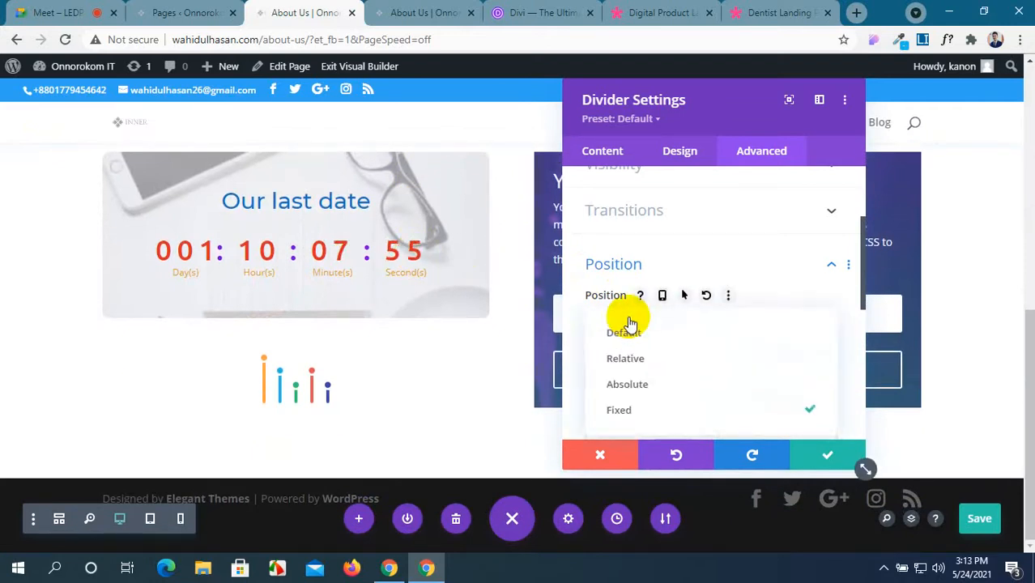
{"action": "left_click", "coordinate": [707, 296]}
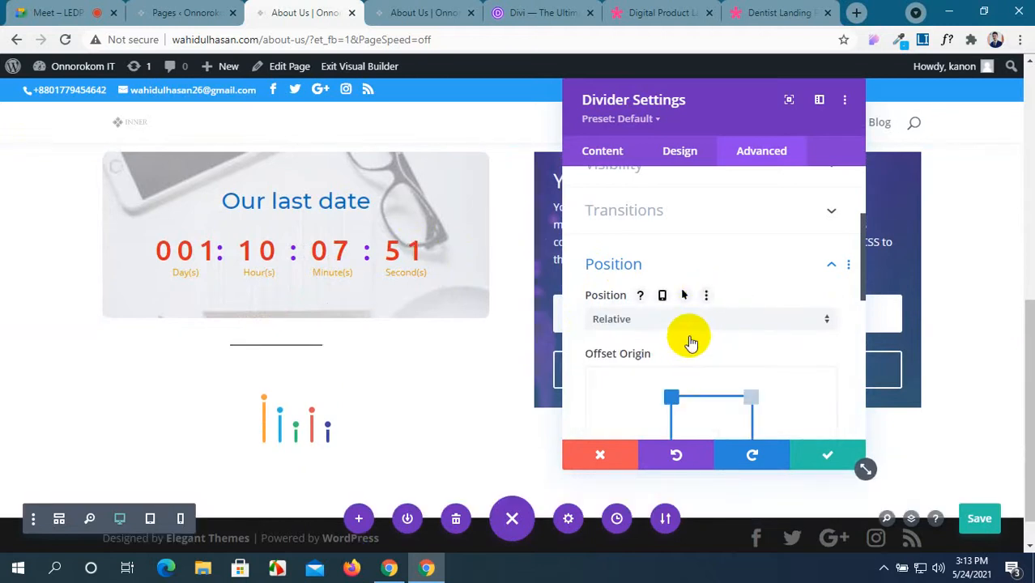
{"action": "left_click", "coordinate": [694, 323]}
{"action": "left_click", "coordinate": [693, 332]}
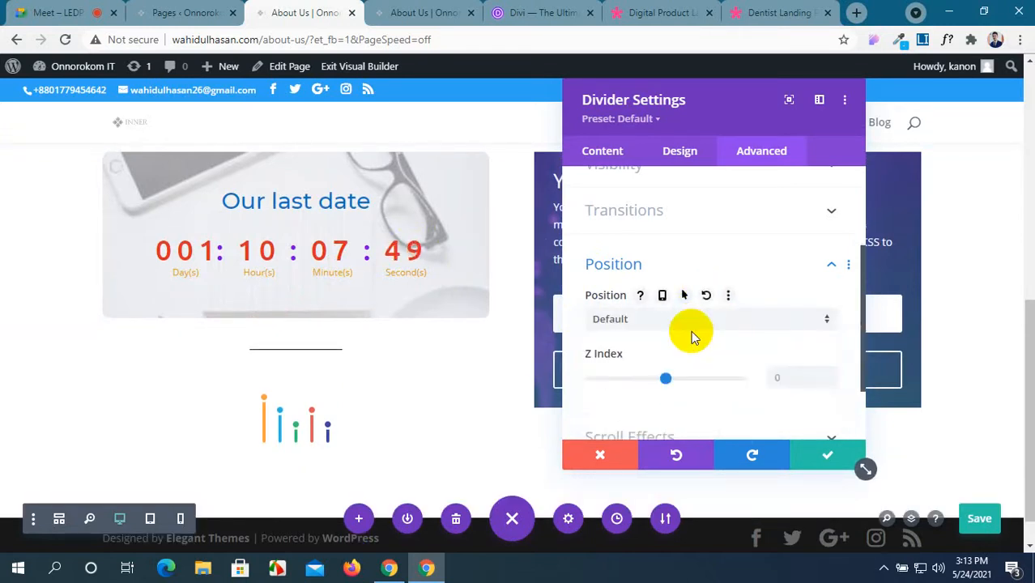
{"action": "scroll", "coordinate": [679, 375], "scroll_direction": "down", "scroll_amount": 1}
{"action": "scroll", "coordinate": [678, 375], "scroll_direction": "up", "scroll_amount": 3}
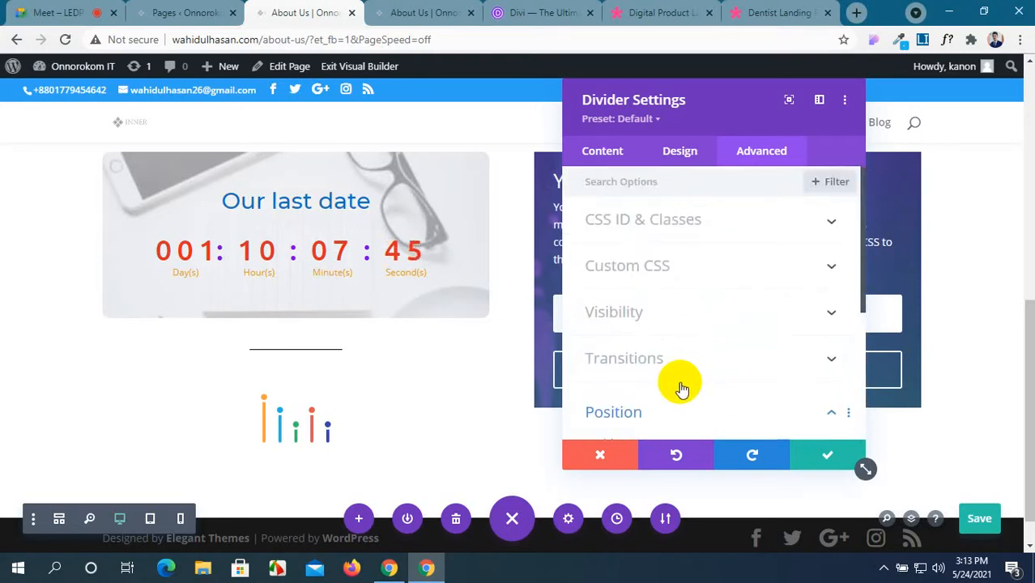
{"action": "left_click", "coordinate": [762, 364]}
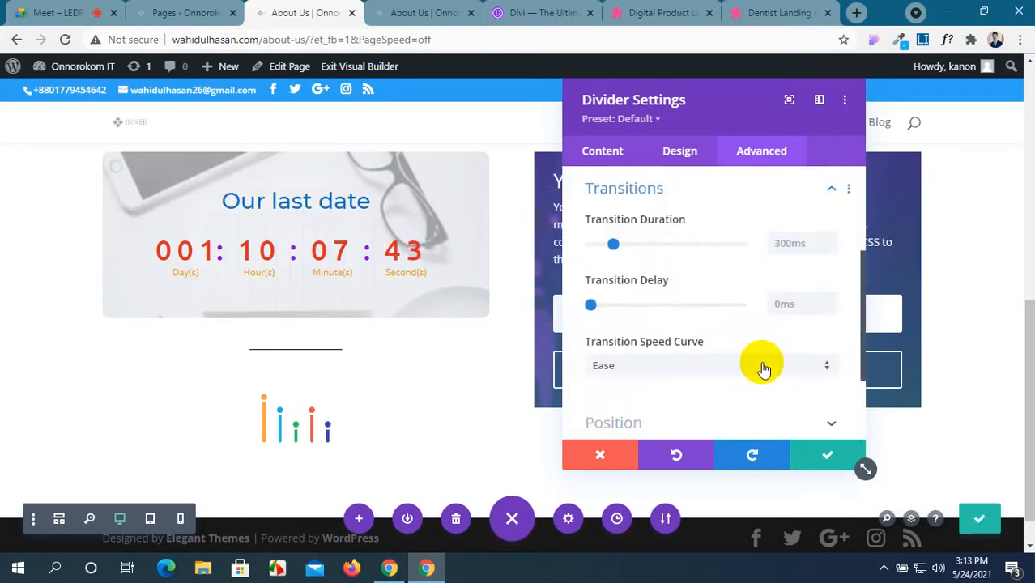
{"action": "scroll", "coordinate": [764, 370], "scroll_direction": "down", "scroll_amount": 2}
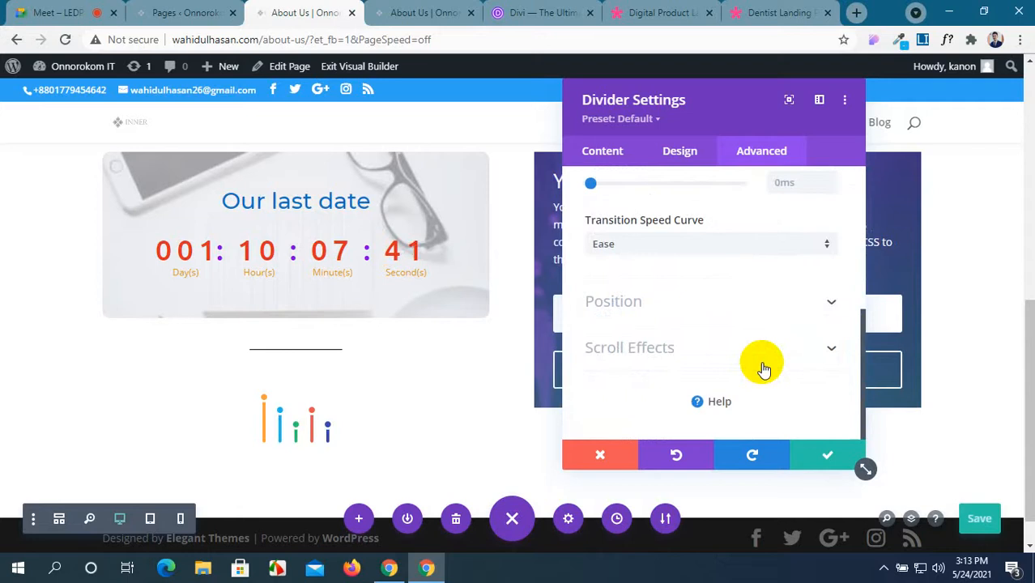
{"action": "scroll", "coordinate": [764, 369], "scroll_direction": "up", "scroll_amount": 5}
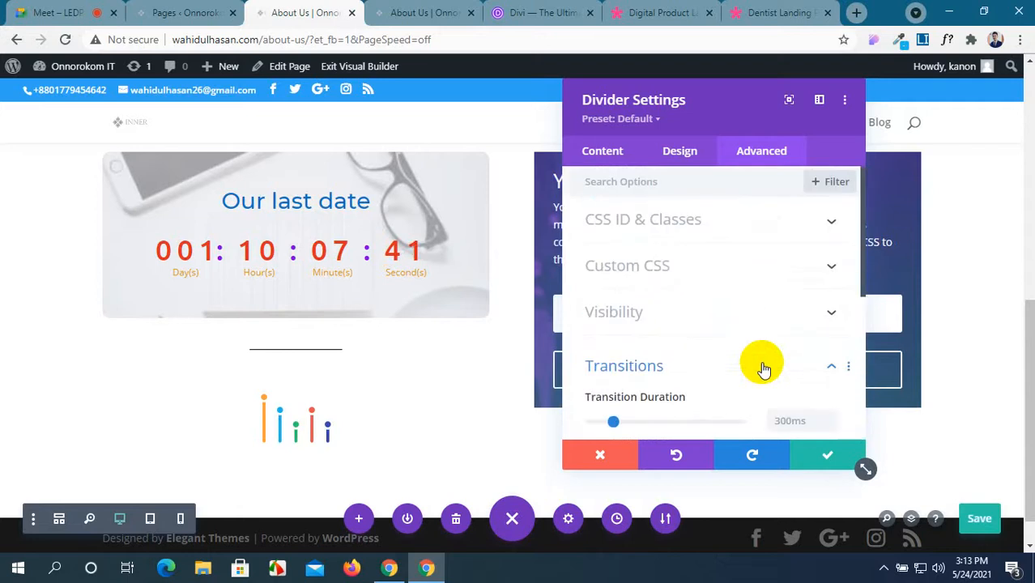
Step: In the divider's Transform settings, scale it to 120% and translate it about 13px both vertically and horizontally
{"action": "left_click", "coordinate": [660, 156]}
{"action": "scroll", "coordinate": [710, 304], "scroll_direction": "down", "scroll_amount": 3}
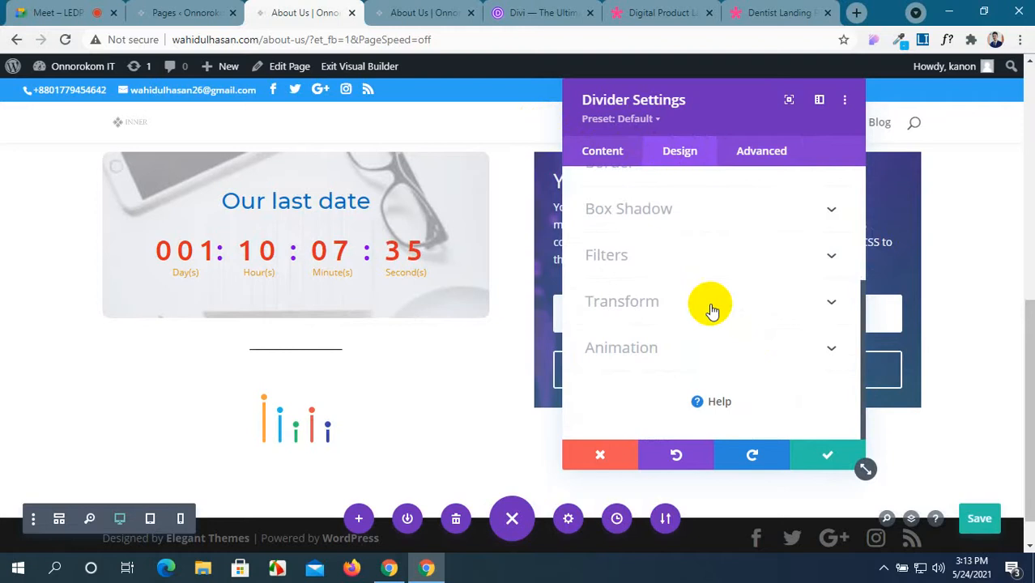
{"action": "left_click", "coordinate": [710, 306]}
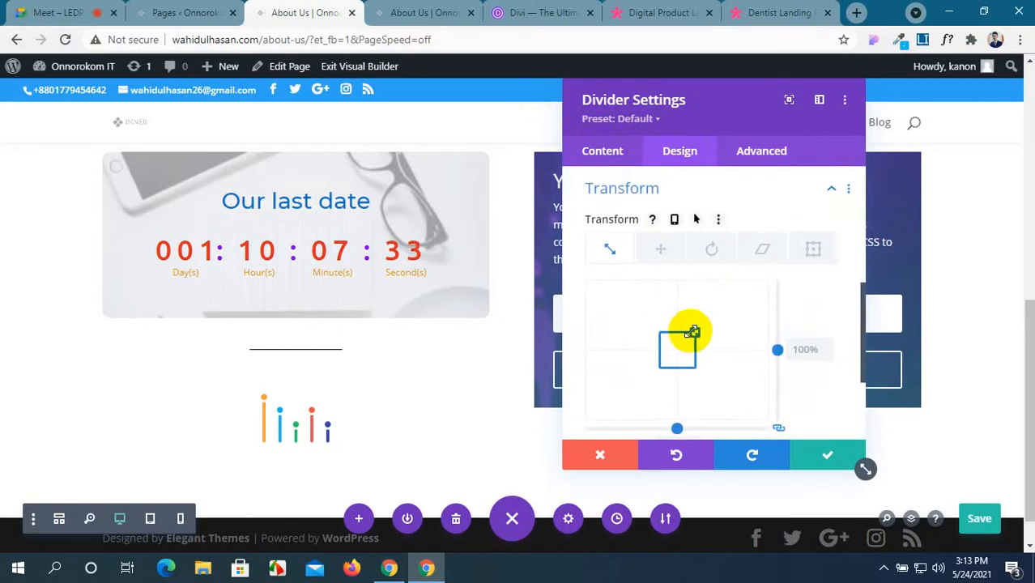
{"action": "mouse_move", "coordinate": [693, 332]}
{"action": "left_mouse_down"}
{"action": "mouse_move", "coordinate": [701, 321]}
{"action": "mouse_move", "coordinate": [697, 329]}
{"action": "left_mouse_up"}
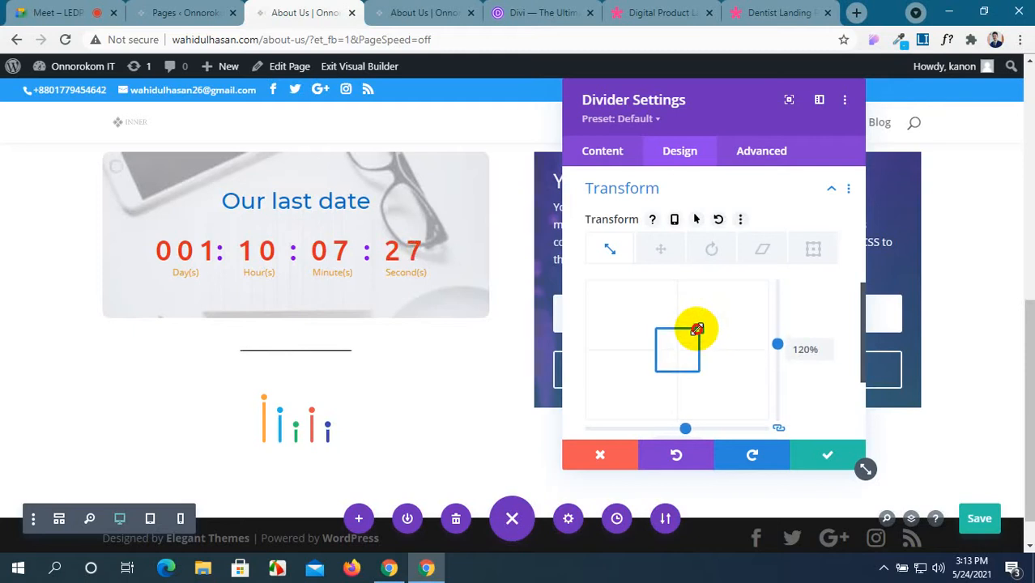
{"action": "left_click", "coordinate": [672, 244]}
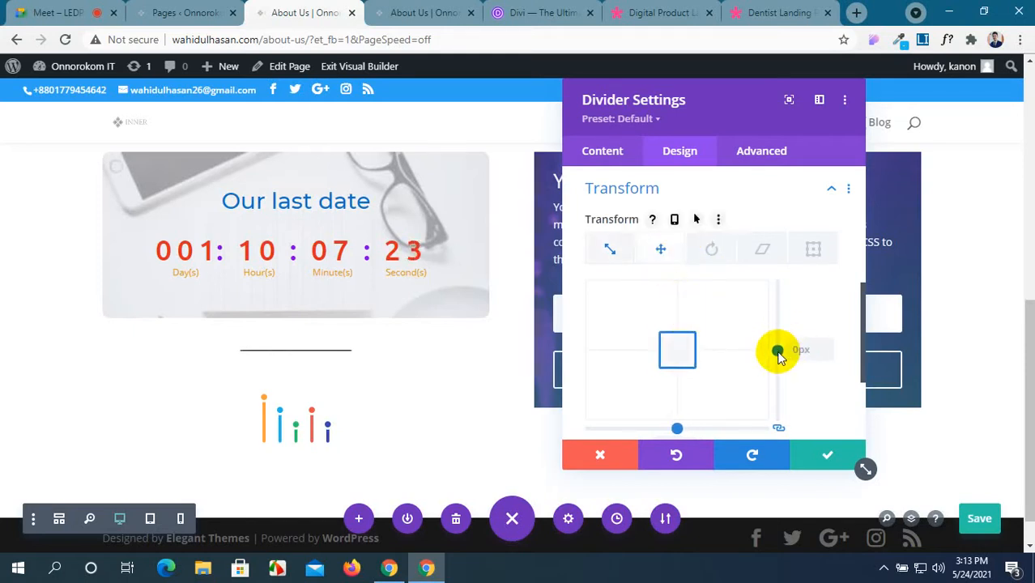
{"action": "mouse_move", "coordinate": [778, 352]}
{"action": "left_mouse_down"}
{"action": "mouse_move", "coordinate": [778, 340]}
{"action": "mouse_move", "coordinate": [782, 361]}
{"action": "mouse_move", "coordinate": [780, 352]}
{"action": "left_mouse_up"}
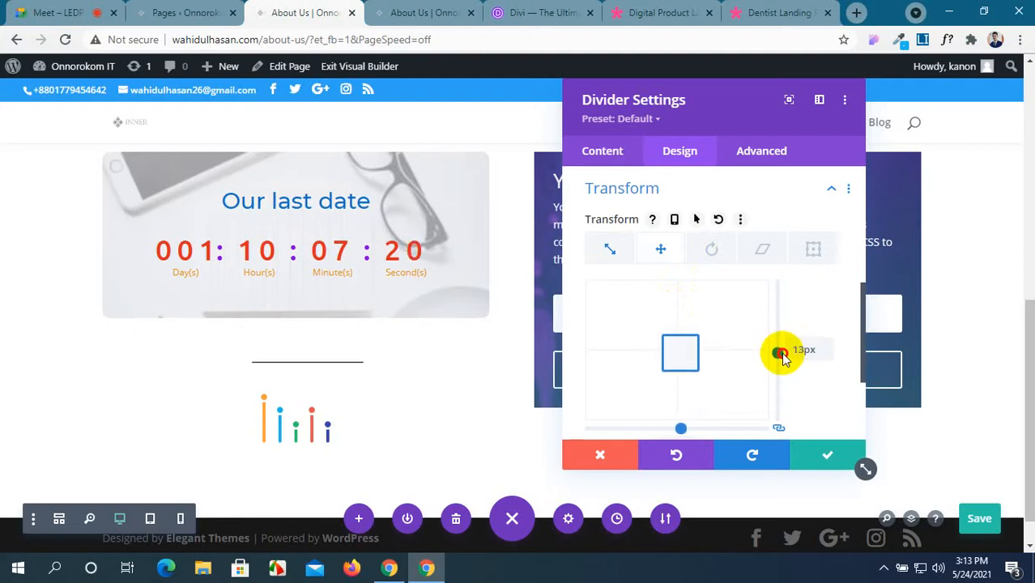
Step: Rotate the divider a quarter turn in the Transform settings so the line stands vertical
{"action": "left_click", "coordinate": [727, 252]}
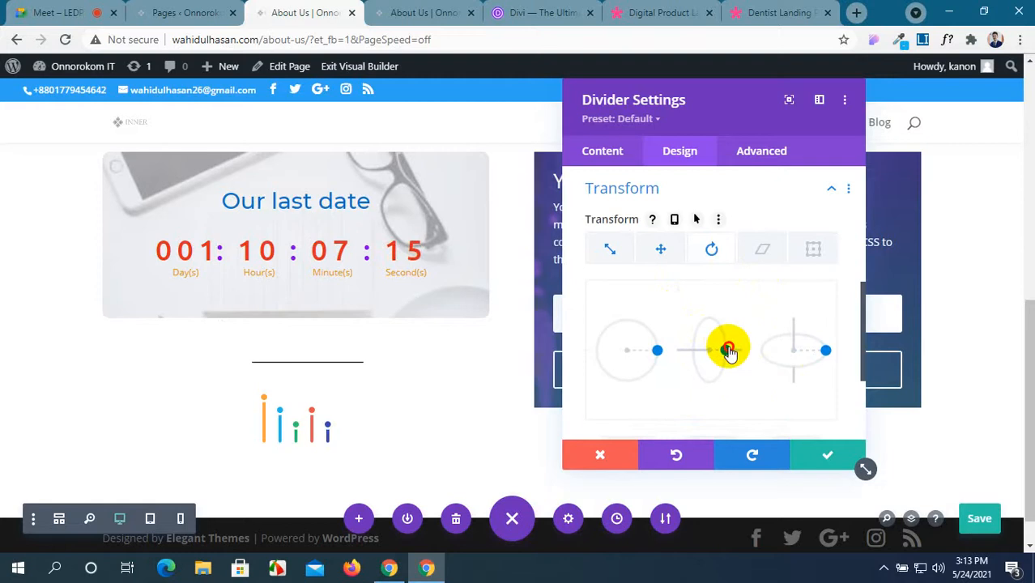
{"action": "mouse_move", "coordinate": [728, 351]}
{"action": "left_mouse_down"}
{"action": "mouse_move", "coordinate": [709, 324]}
{"action": "mouse_move", "coordinate": [677, 351]}
{"action": "mouse_move", "coordinate": [698, 349]}
{"action": "mouse_move", "coordinate": [710, 314]}
{"action": "mouse_move", "coordinate": [725, 350]}
{"action": "left_mouse_up"}
{"action": "left_click", "coordinate": [657, 351]}
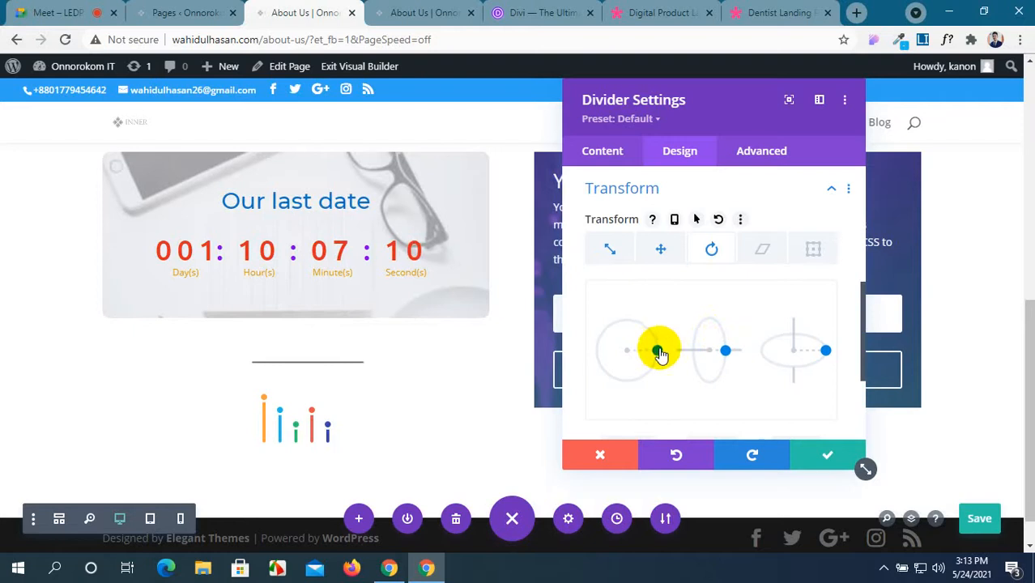
{"action": "left_click_drag", "start_coordinate": [660, 353], "coordinate": [628, 396]}
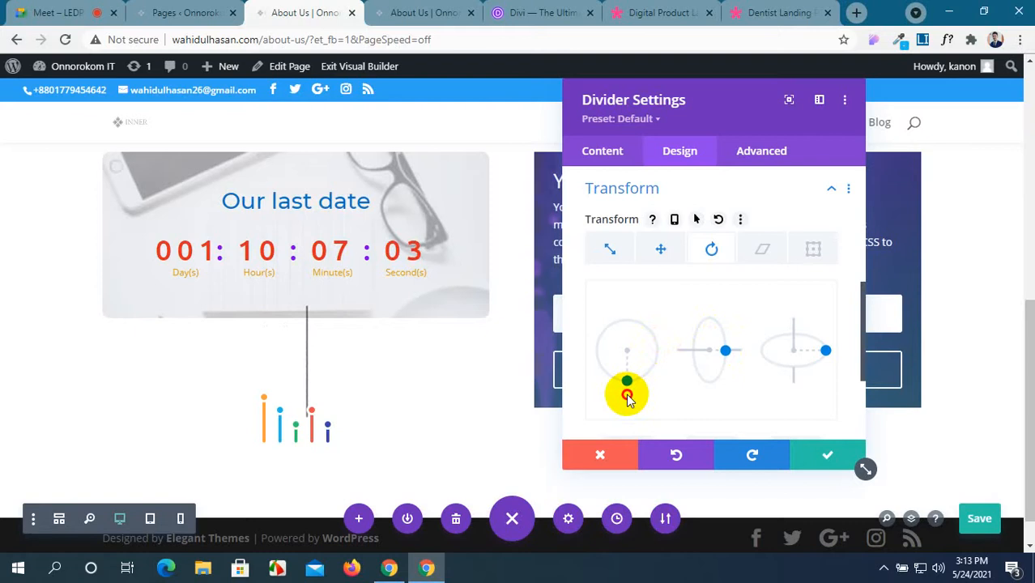
{"action": "left_click_drag", "start_coordinate": [626, 400], "coordinate": [626, 399]}
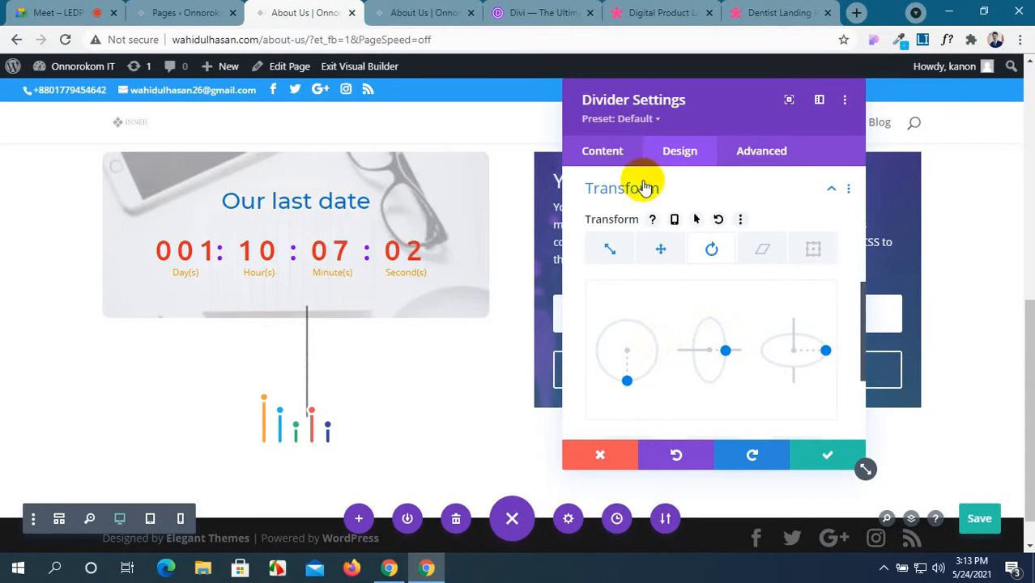
Step: Set the divider's width to 8% in its Sizing settings to shorten the vertical line
{"action": "left_click", "coordinate": [609, 152]}
{"action": "left_click", "coordinate": [674, 155]}
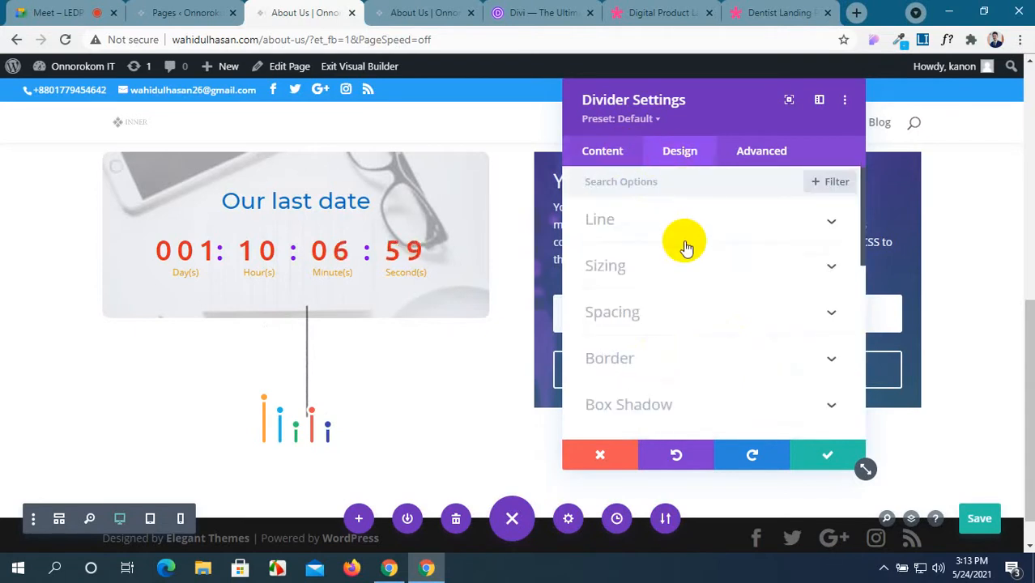
{"action": "left_click", "coordinate": [774, 233]}
{"action": "scroll", "coordinate": [696, 313], "scroll_direction": "down", "scroll_amount": 3}
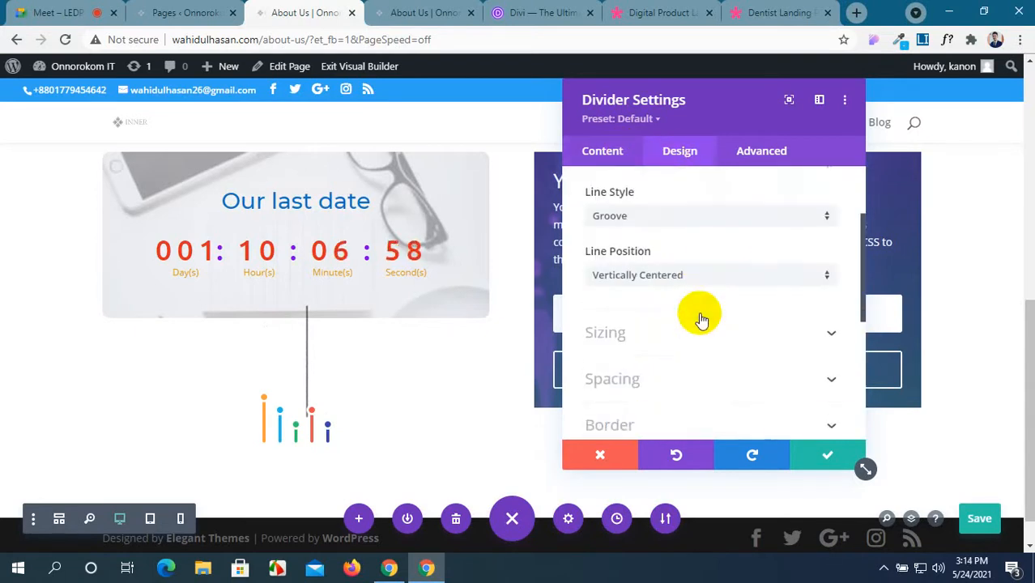
{"action": "left_click", "coordinate": [743, 279]}
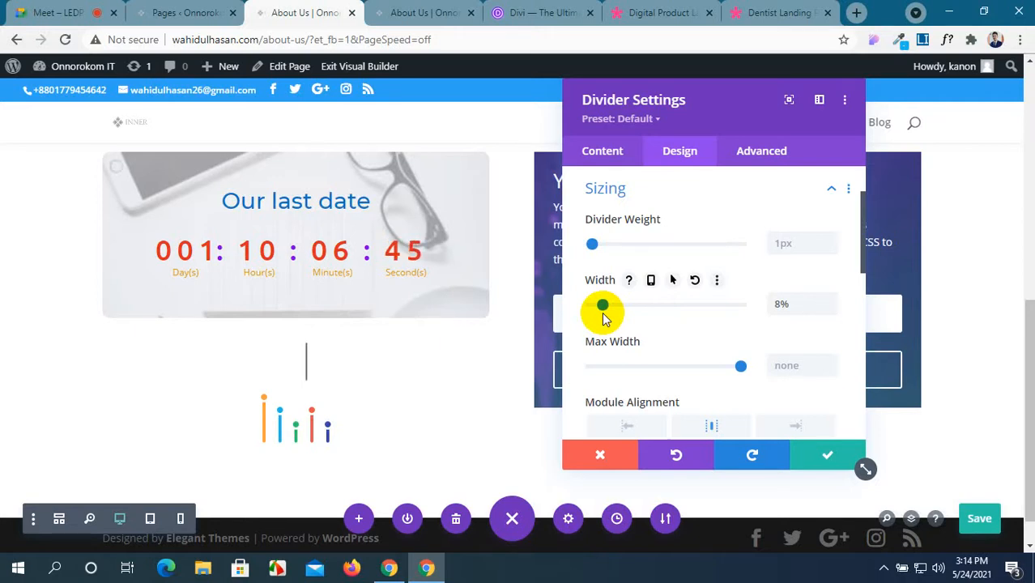
Step: Reopen the divider's Transform settings and save the About Us page
{"action": "scroll", "coordinate": [649, 363], "scroll_direction": "down", "scroll_amount": 5}
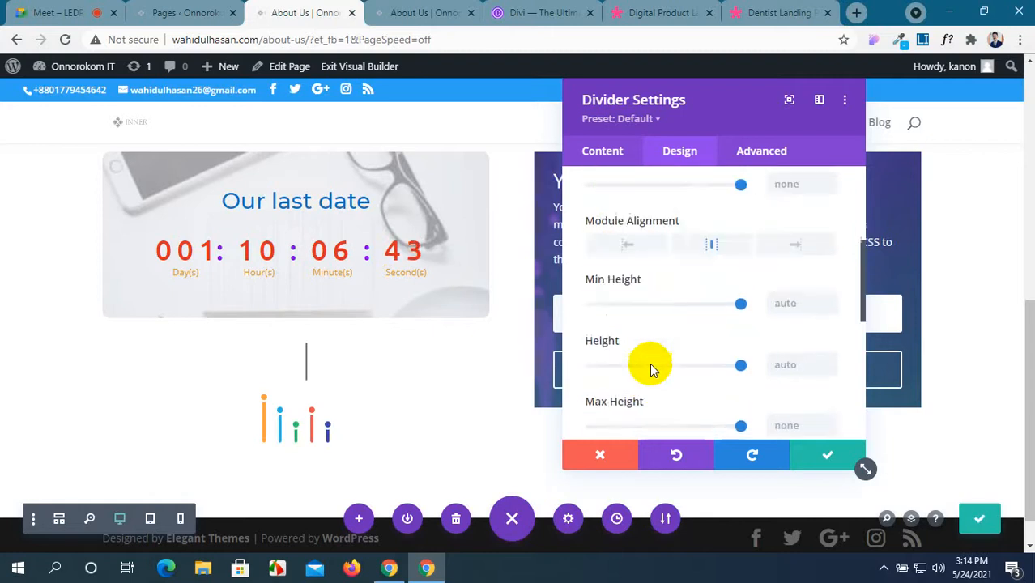
{"action": "scroll", "coordinate": [652, 370], "scroll_direction": "down", "scroll_amount": 3}
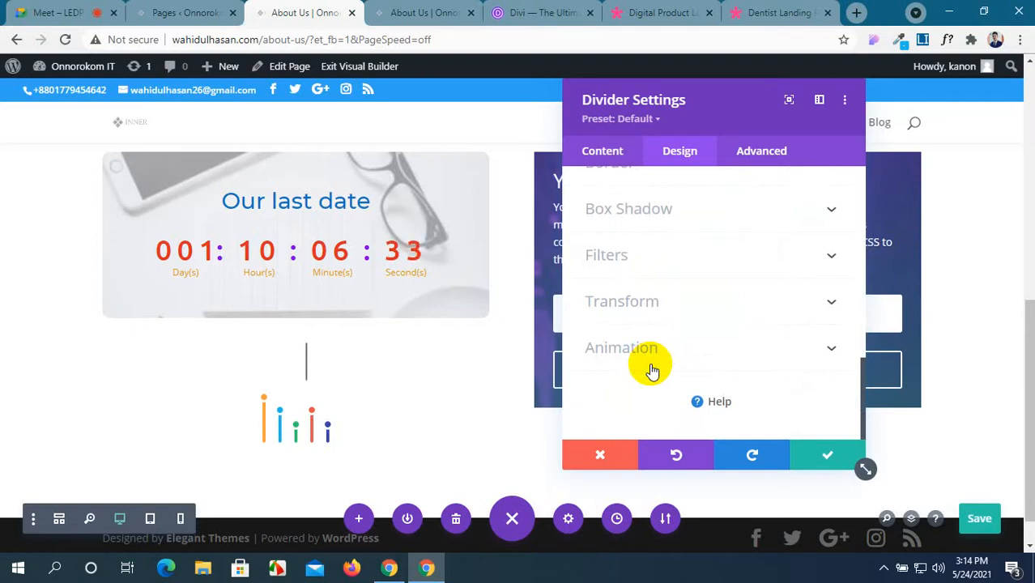
{"action": "left_click", "coordinate": [797, 315]}
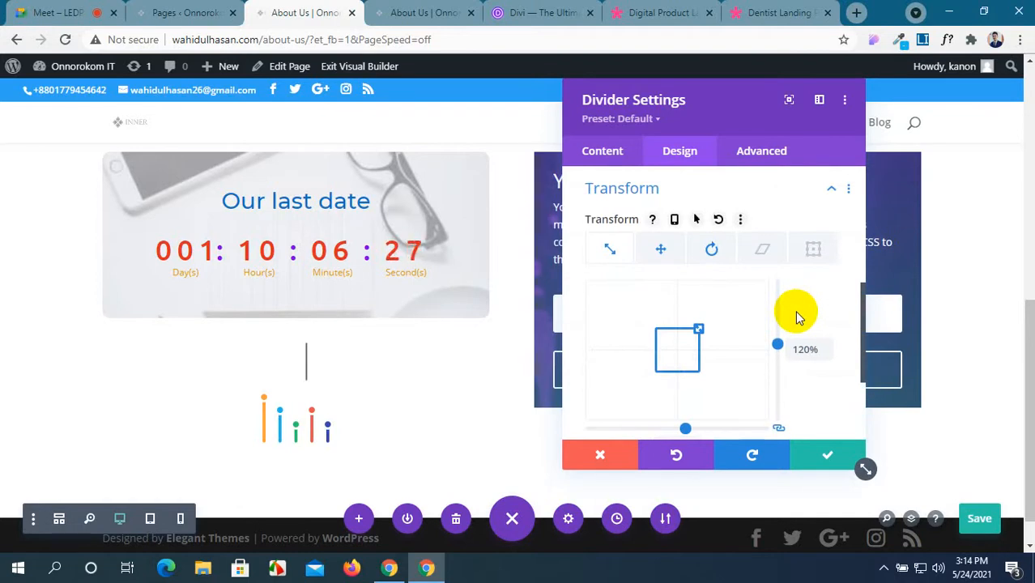
{"action": "left_click", "coordinate": [50, 10]}
{"action": "left_click", "coordinate": [417, 12]}
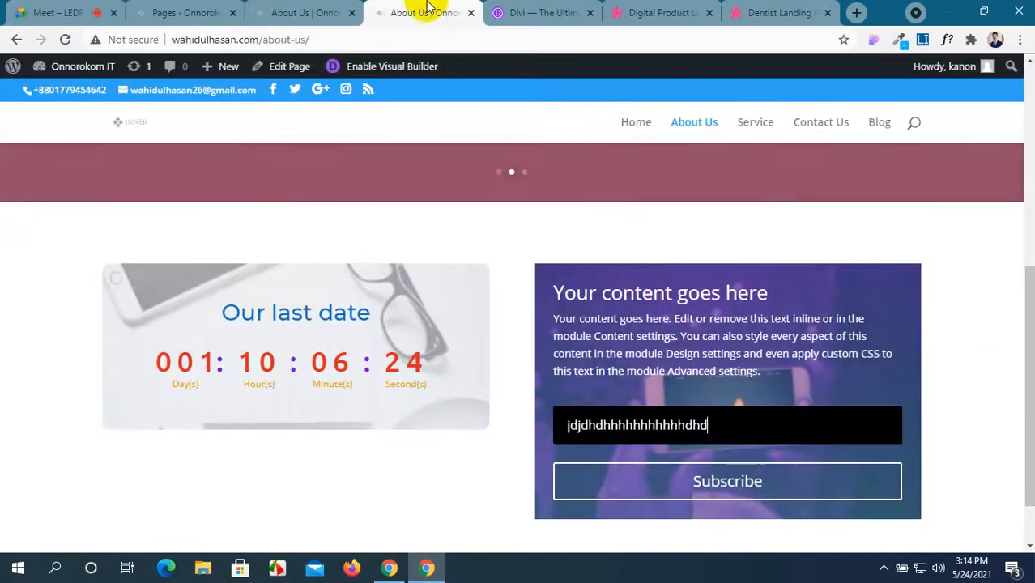
{"action": "left_click", "coordinate": [304, 12]}
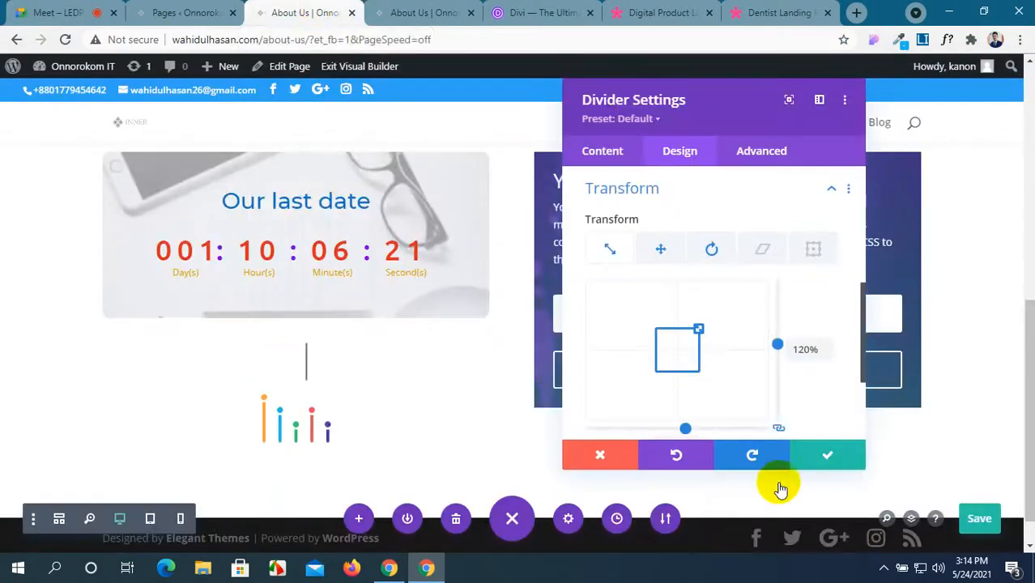
{"action": "left_click", "coordinate": [981, 517]}
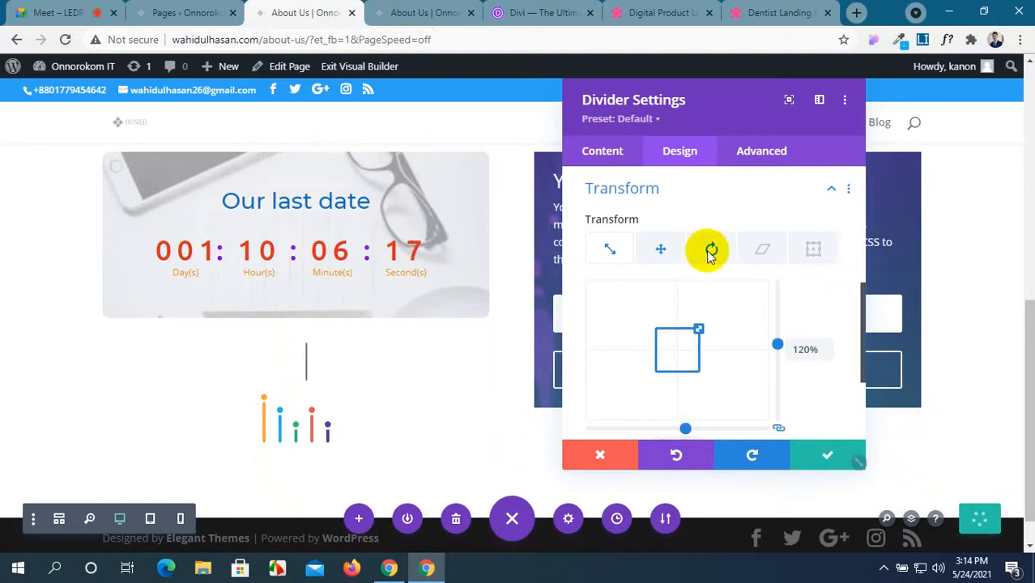
Step: Accept the transformed divider's settings below the countdown timer
{"action": "left_click_drag", "start_coordinate": [704, 104], "coordinate": [689, 110]}
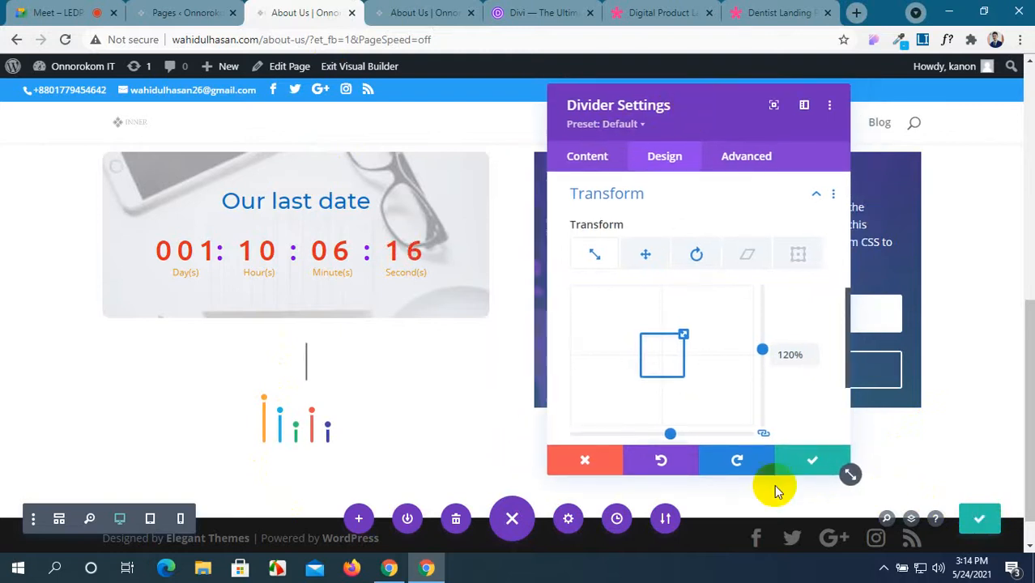
{"action": "left_click", "coordinate": [809, 463]}
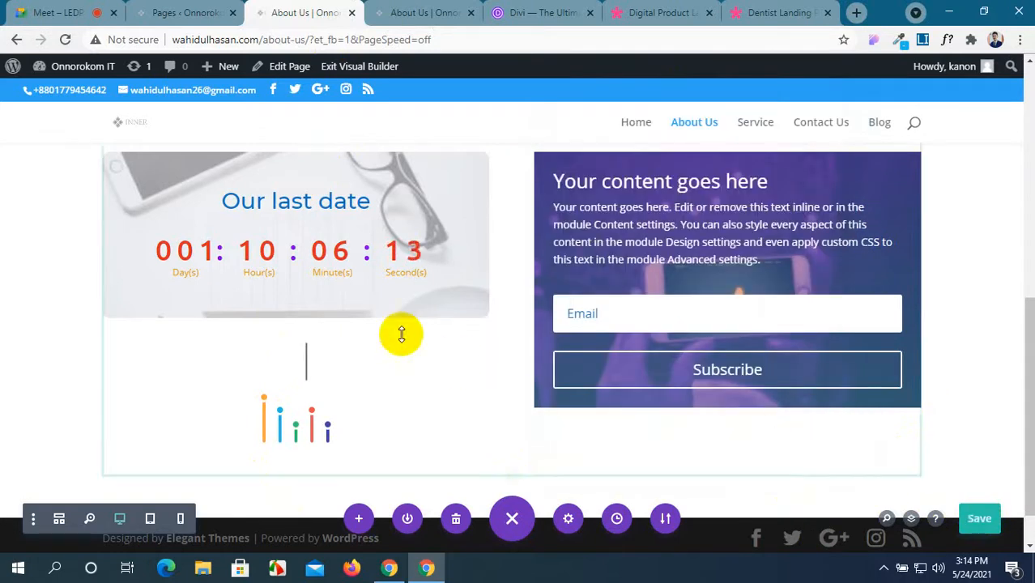
{"action": "scroll", "coordinate": [400, 335], "scroll_direction": "up", "scroll_amount": 2}
Step: Add a new regular section with a row of two equal columns at the end of the About Us page
{"action": "scroll", "coordinate": [400, 335], "scroll_direction": "down", "scroll_amount": 3}
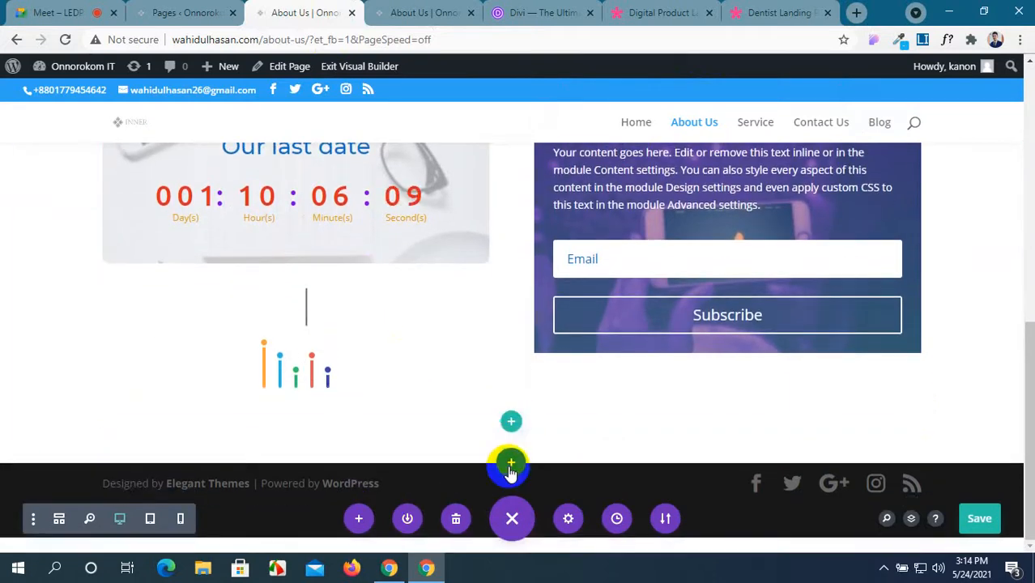
{"action": "left_click", "coordinate": [510, 468]}
{"action": "left_click", "coordinate": [426, 429]}
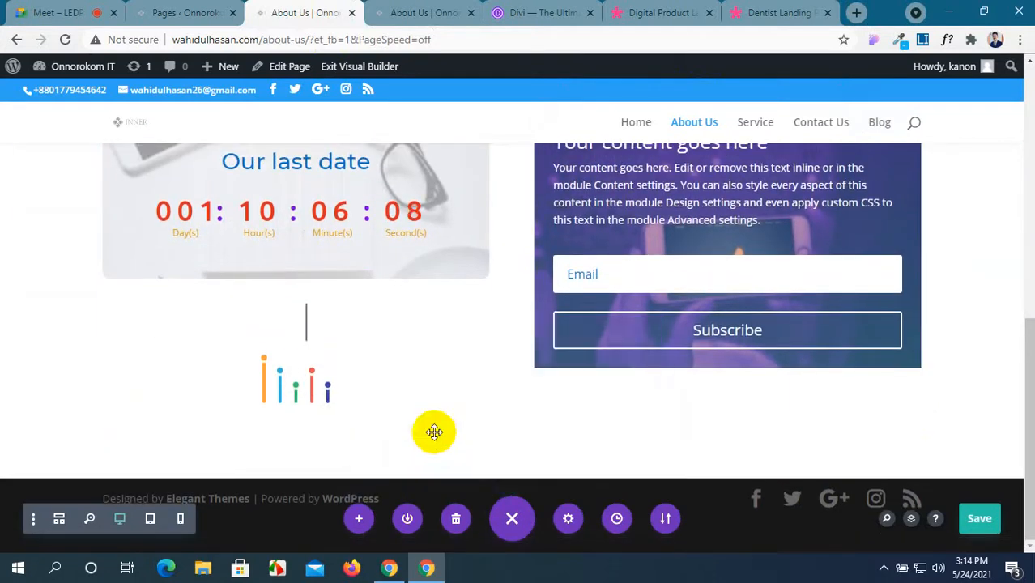
{"action": "left_click", "coordinate": [532, 226]}
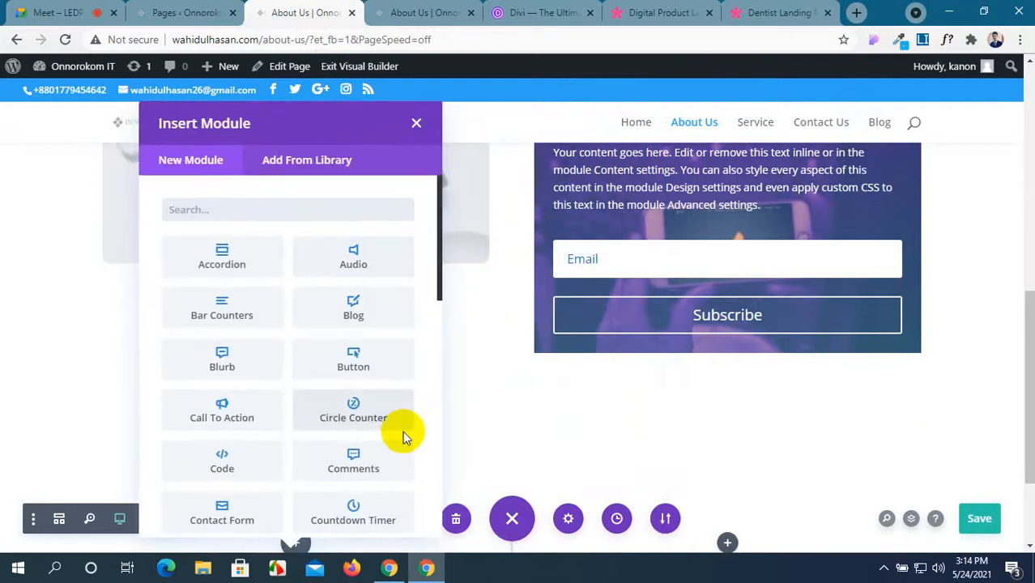
{"action": "scroll", "coordinate": [277, 381], "scroll_direction": "down", "scroll_amount": 2}
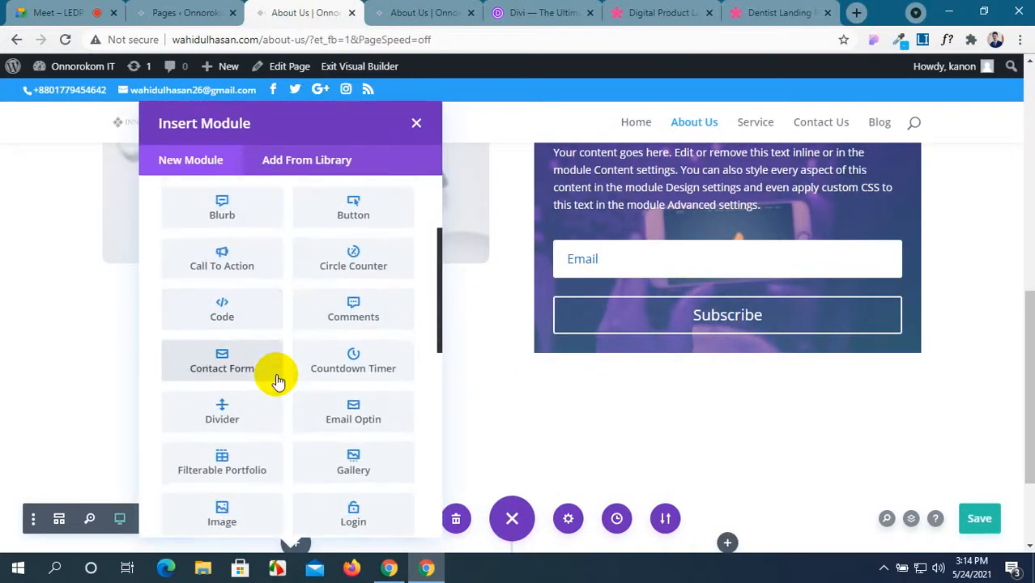
{"action": "scroll", "coordinate": [277, 380], "scroll_direction": "down", "scroll_amount": 1}
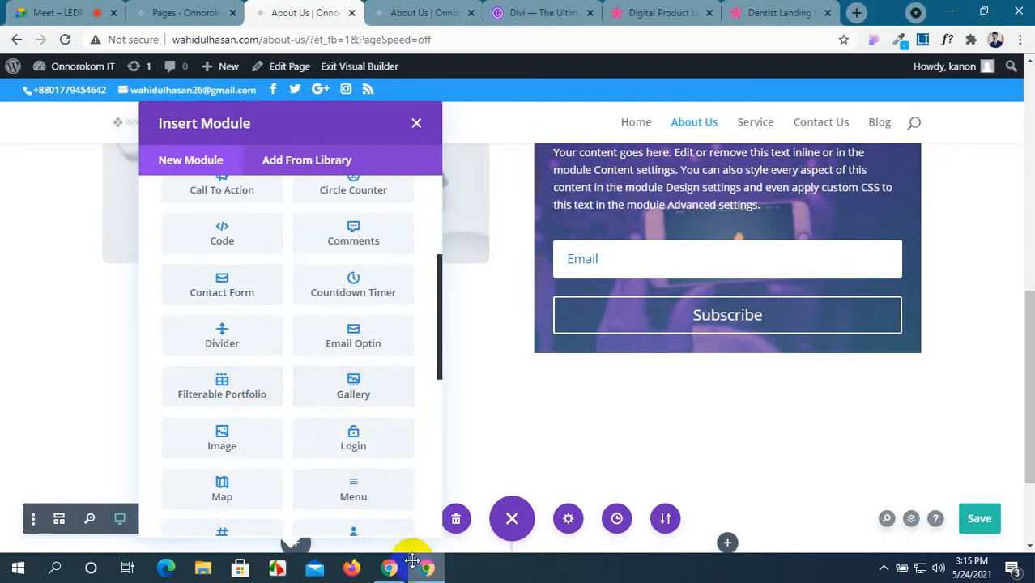
{"action": "left_click", "coordinate": [416, 123]}
Step: Change the new row's column structure to a single full-width column
{"action": "scroll", "coordinate": [474, 398], "scroll_direction": "down", "scroll_amount": 2}
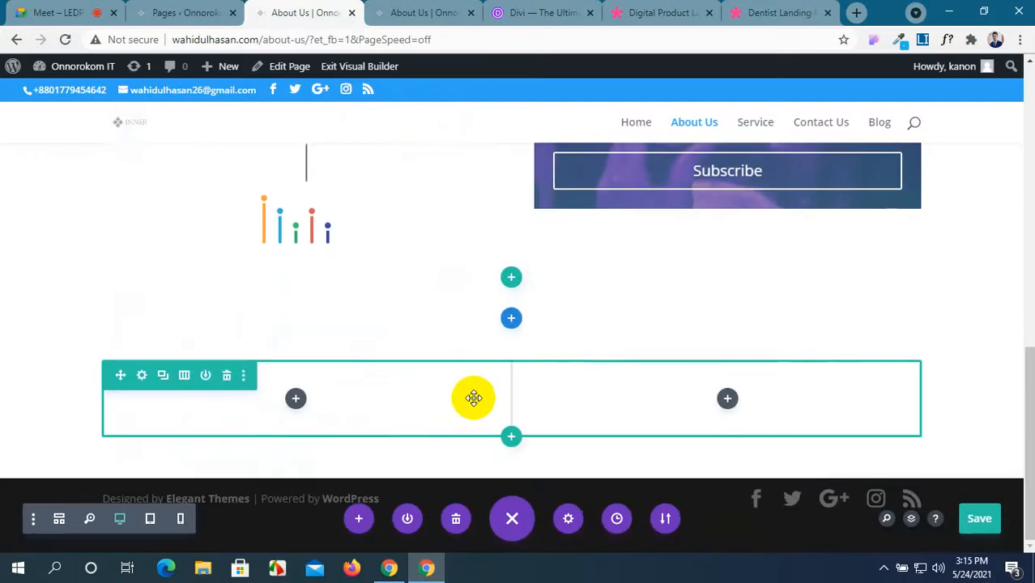
{"action": "left_click", "coordinate": [142, 376]}
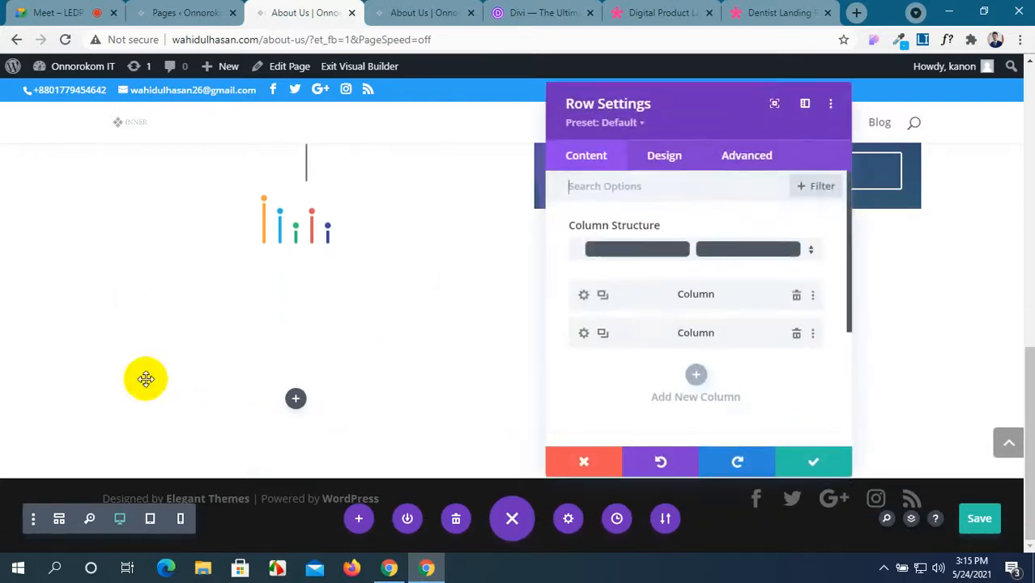
{"action": "left_click", "coordinate": [756, 257]}
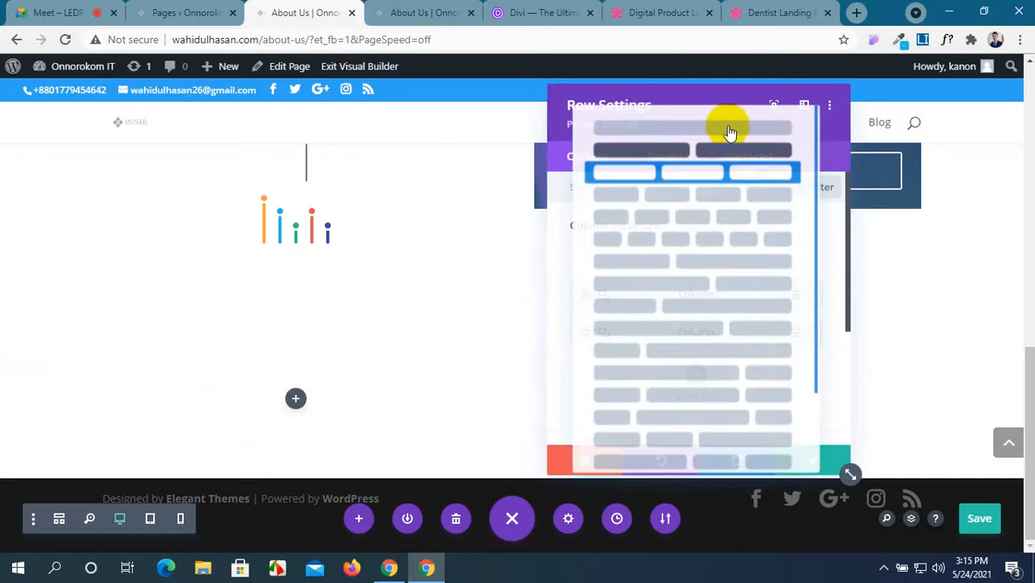
{"action": "left_click", "coordinate": [731, 127]}
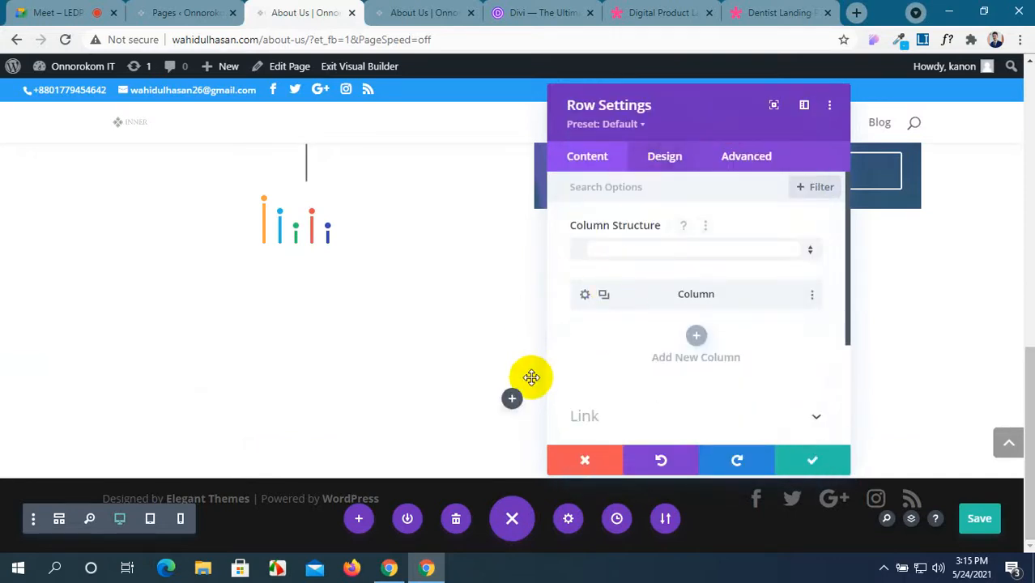
Step: Insert a Filterable Portfolio module into the new single-column row
{"action": "left_click", "coordinate": [512, 401]}
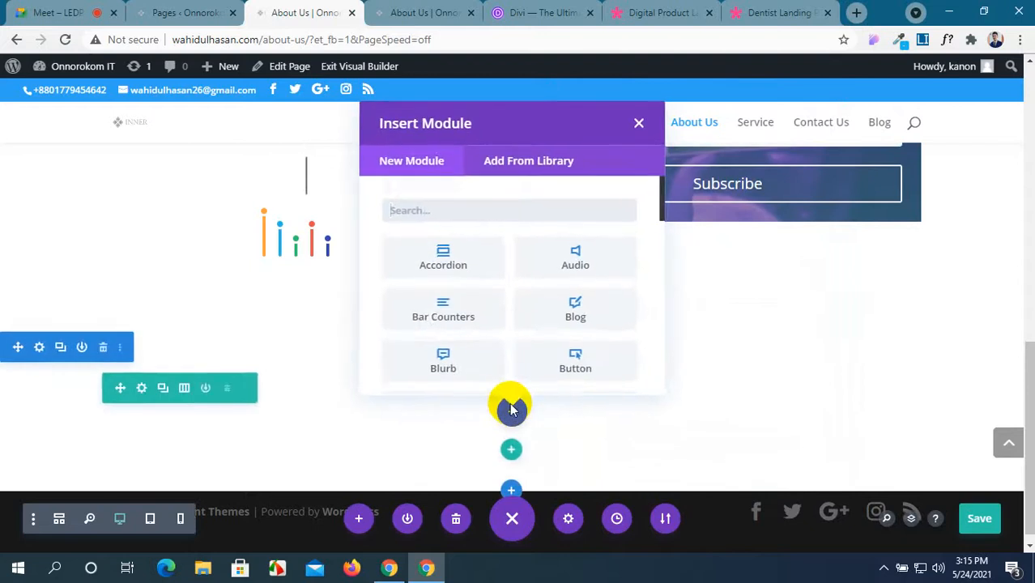
{"action": "scroll", "coordinate": [474, 330], "scroll_direction": "down", "scroll_amount": 3}
{"action": "scroll", "coordinate": [475, 329], "scroll_direction": "down", "scroll_amount": 3}
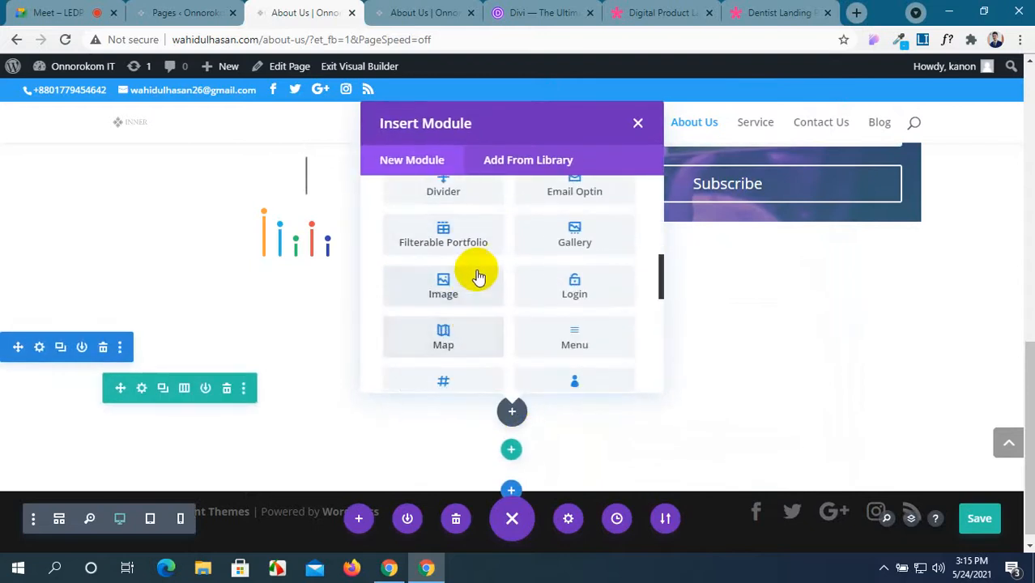
{"action": "scroll", "coordinate": [474, 257], "scroll_direction": "up", "scroll_amount": 2}
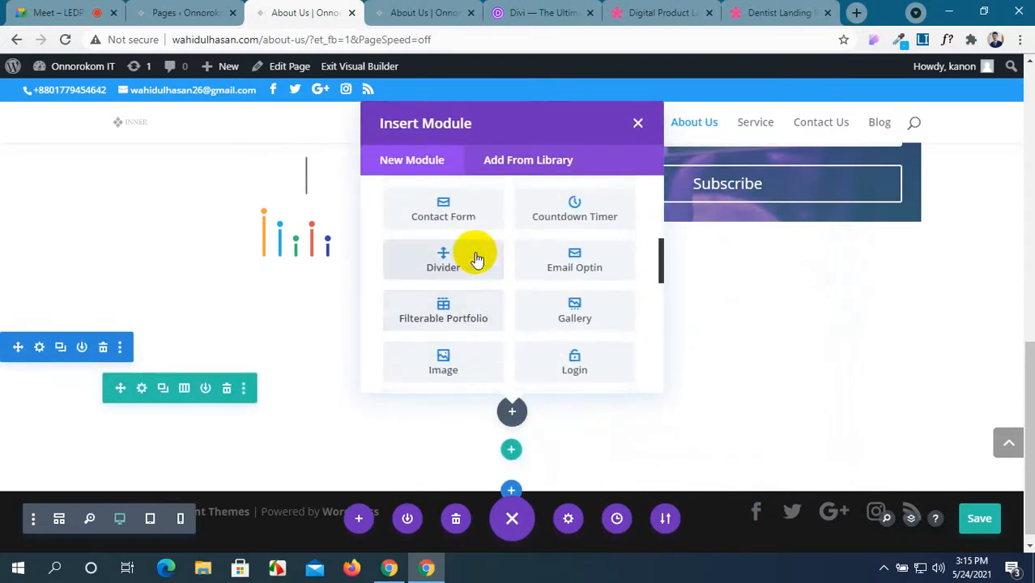
{"action": "left_click", "coordinate": [452, 320]}
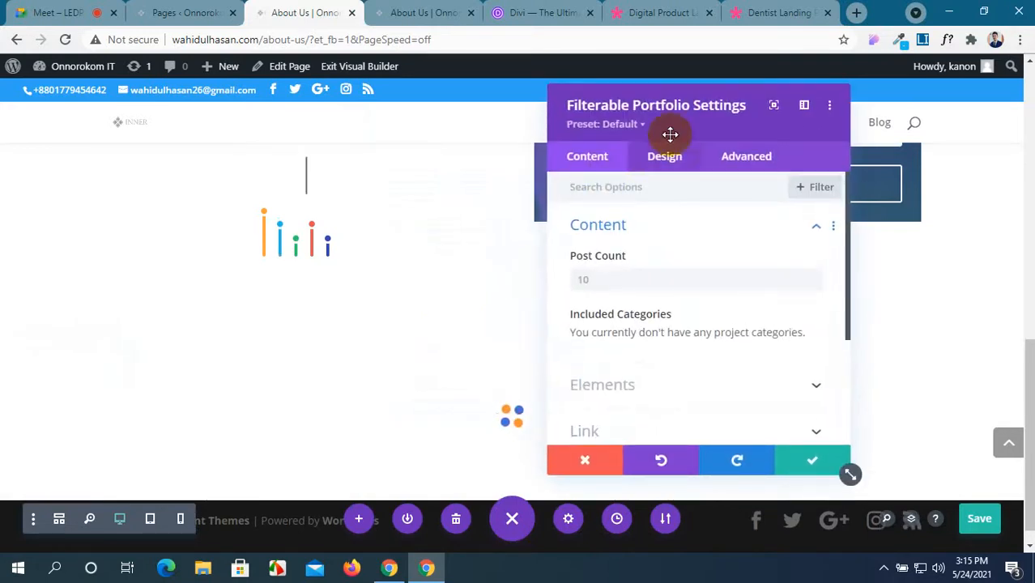
{"action": "left_click_drag", "start_coordinate": [718, 104], "coordinate": [646, 104]}
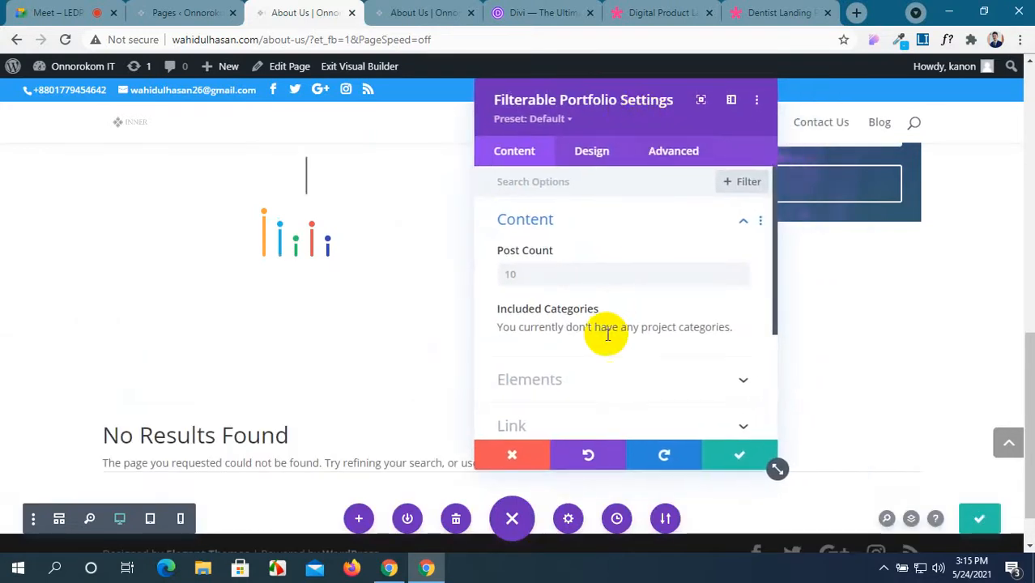
Step: Examine the Filterable Portfolio's content options, including post count, included categories and the switches for title, categories and pagination
{"action": "scroll", "coordinate": [605, 337], "scroll_direction": "down", "scroll_amount": 2}
{"action": "scroll", "coordinate": [605, 339], "scroll_direction": "up", "scroll_amount": 2}
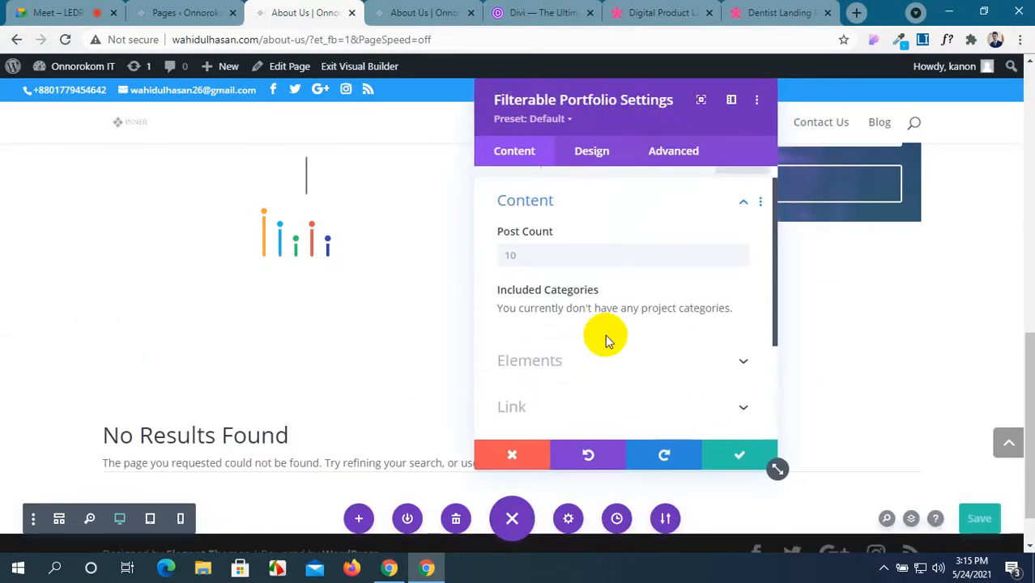
{"action": "scroll", "coordinate": [607, 341], "scroll_direction": "down", "scroll_amount": 2}
{"action": "scroll", "coordinate": [608, 341], "scroll_direction": "up", "scroll_amount": 3}
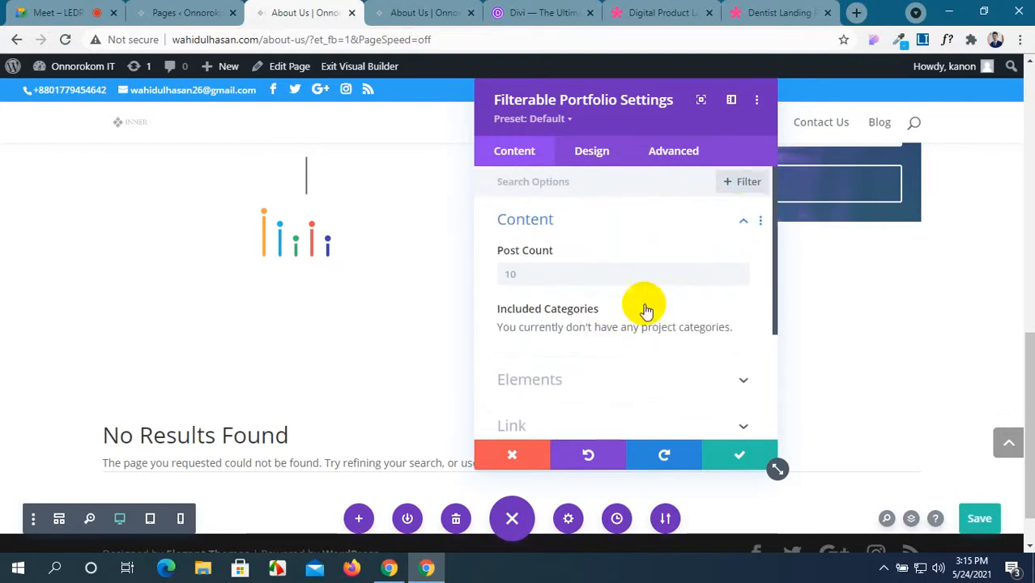
{"action": "scroll", "coordinate": [643, 305], "scroll_direction": "down", "scroll_amount": 2}
{"action": "scroll", "coordinate": [645, 311], "scroll_direction": "up", "scroll_amount": 1}
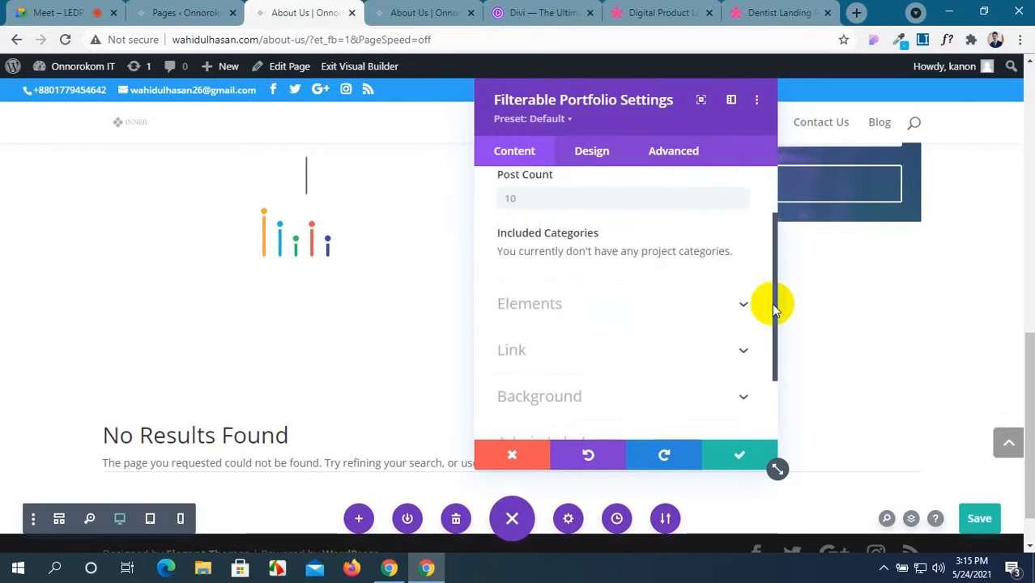
{"action": "left_click", "coordinate": [744, 308]}
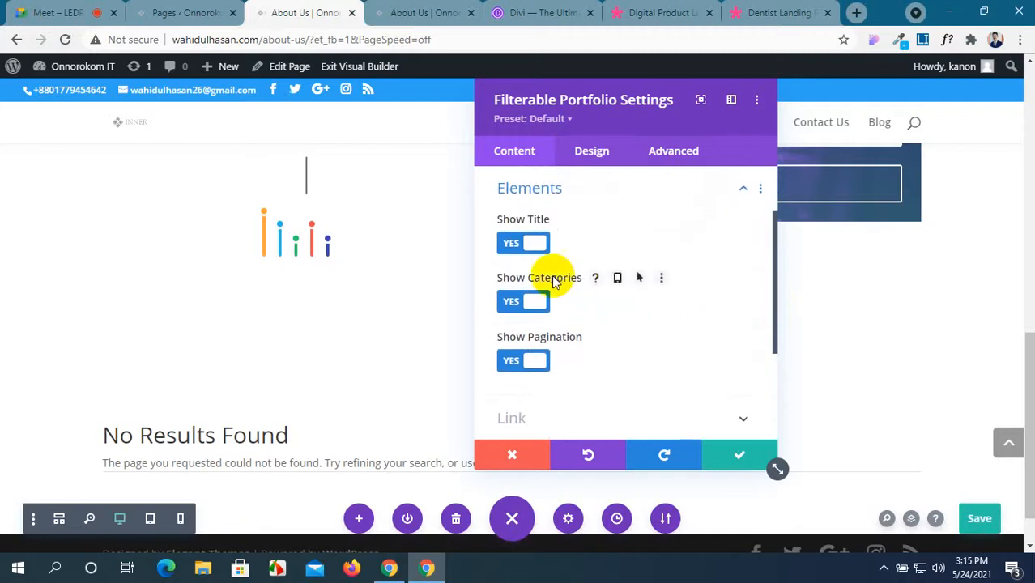
{"action": "scroll", "coordinate": [566, 279], "scroll_direction": "down", "scroll_amount": 2}
{"action": "scroll", "coordinate": [615, 293], "scroll_direction": "up", "scroll_amount": 3}
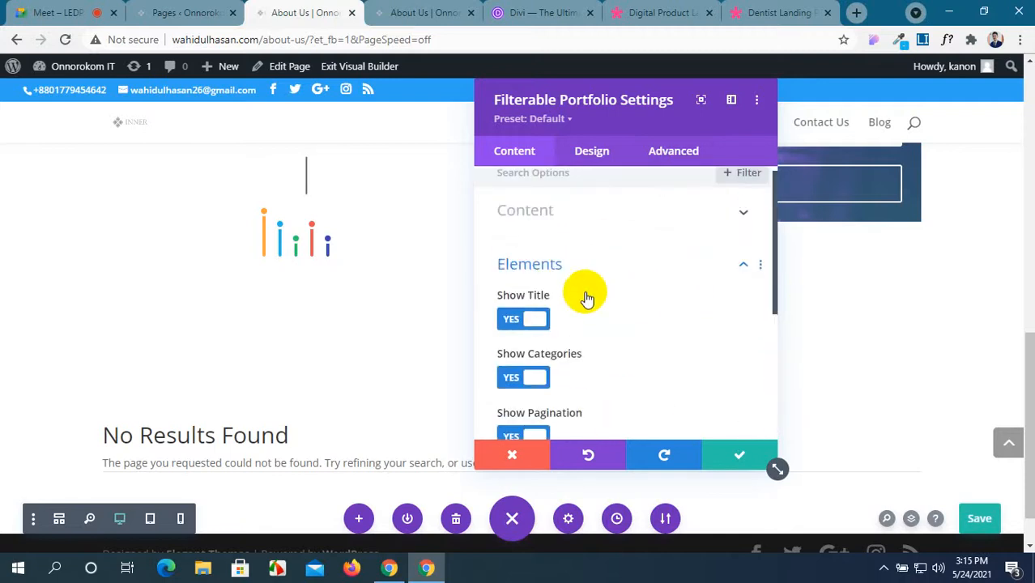
{"action": "left_click", "coordinate": [736, 232]}
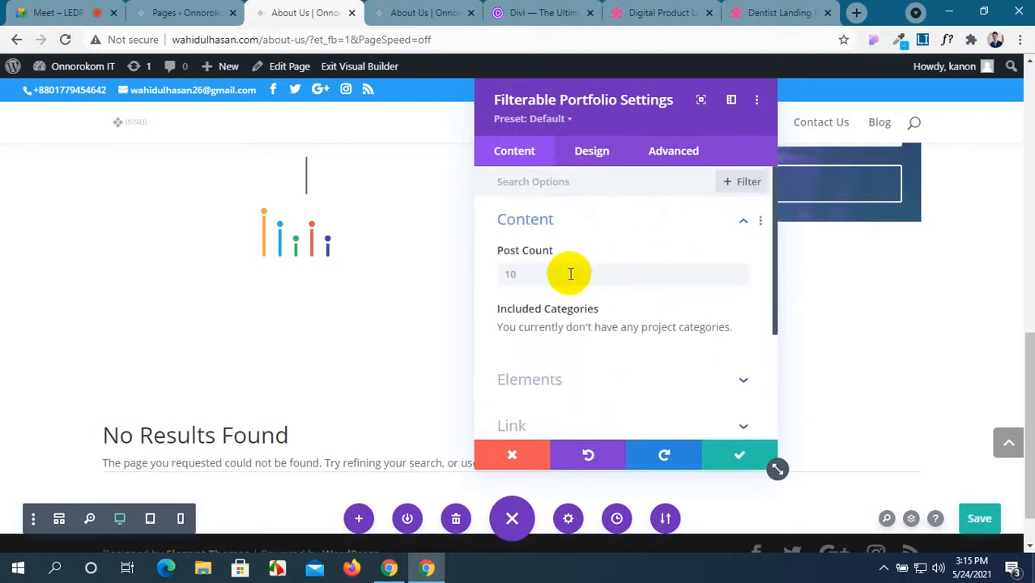
{"action": "scroll", "coordinate": [573, 384], "scroll_direction": "down", "scroll_amount": 3}
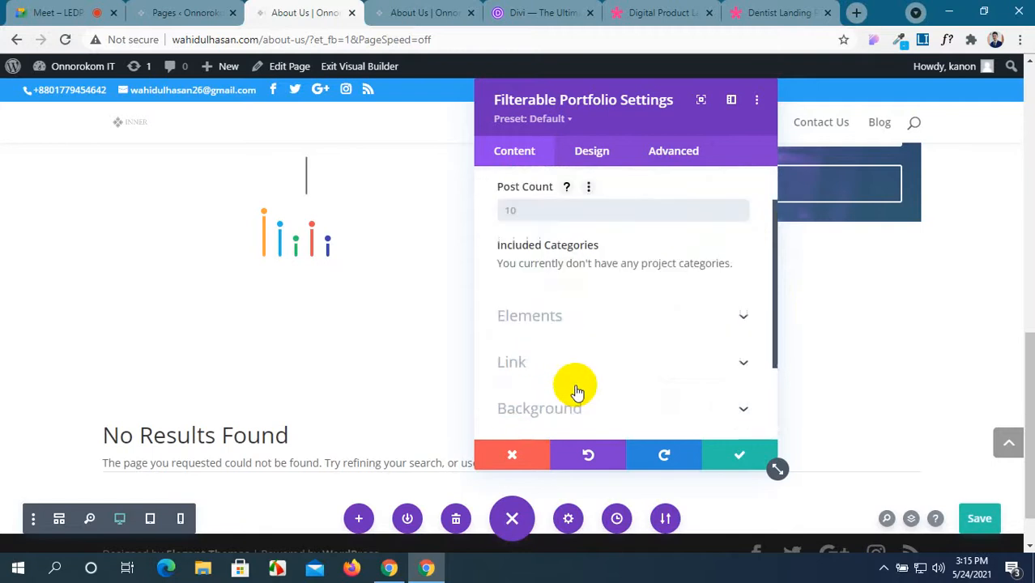
{"action": "scroll", "coordinate": [573, 387], "scroll_direction": "up", "scroll_amount": 3}
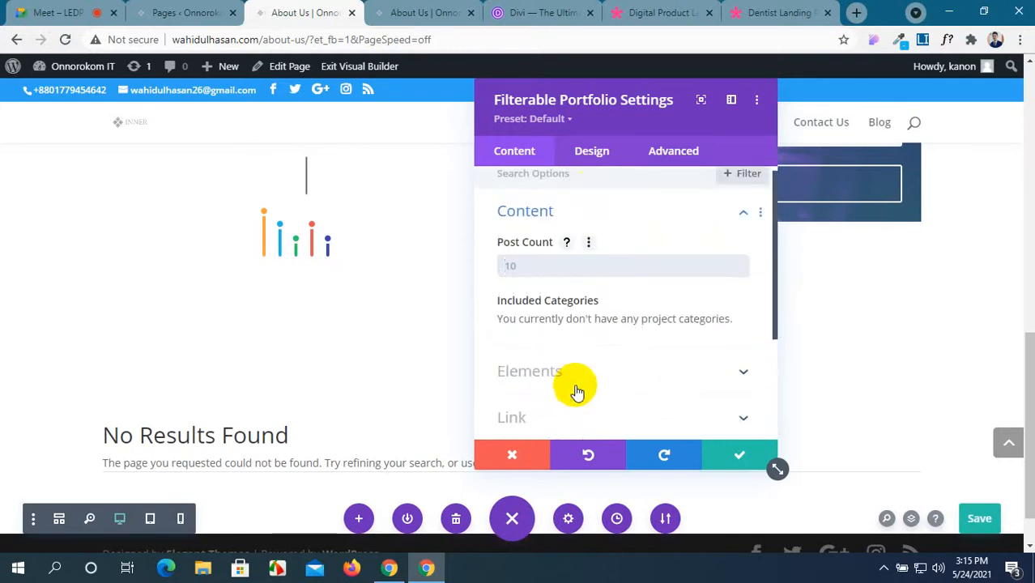
Step: Look through the Filterable Portfolio's design options and return to its post count setting
{"action": "left_click", "coordinate": [599, 161]}
{"action": "scroll", "coordinate": [549, 290], "scroll_direction": "down", "scroll_amount": 6}
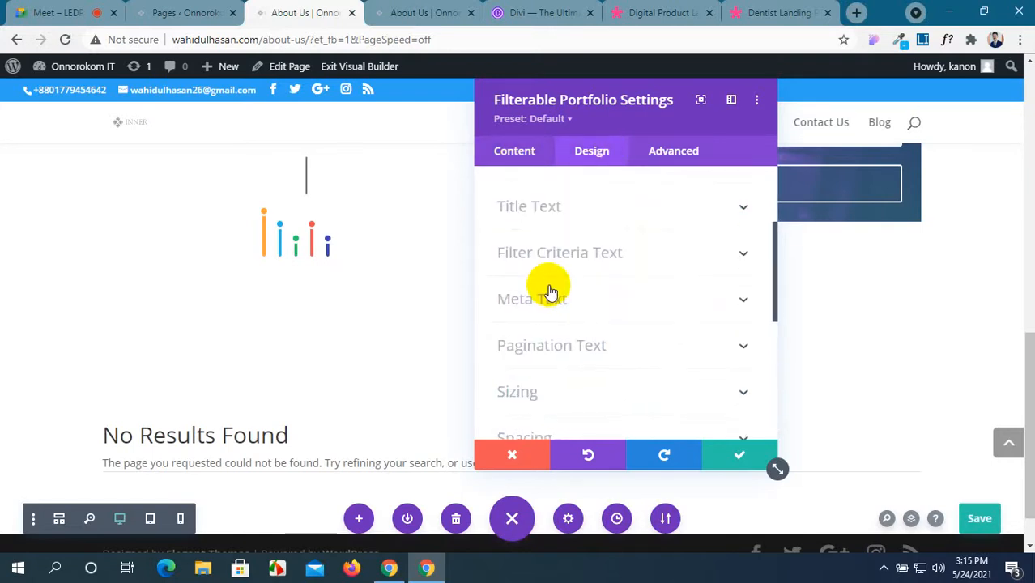
{"action": "scroll", "coordinate": [549, 290], "scroll_direction": "up", "scroll_amount": 6}
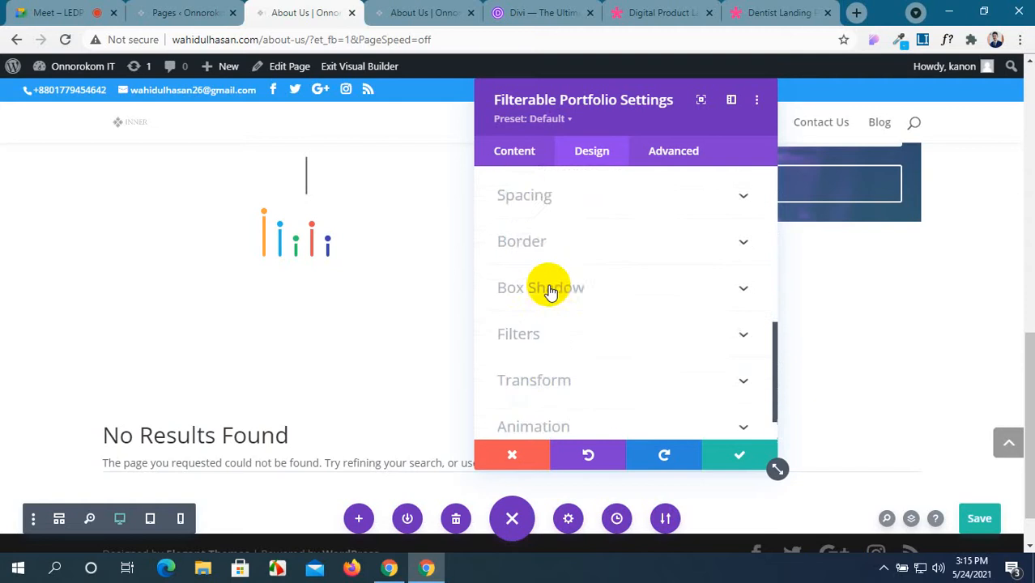
{"action": "left_click", "coordinate": [507, 154]}
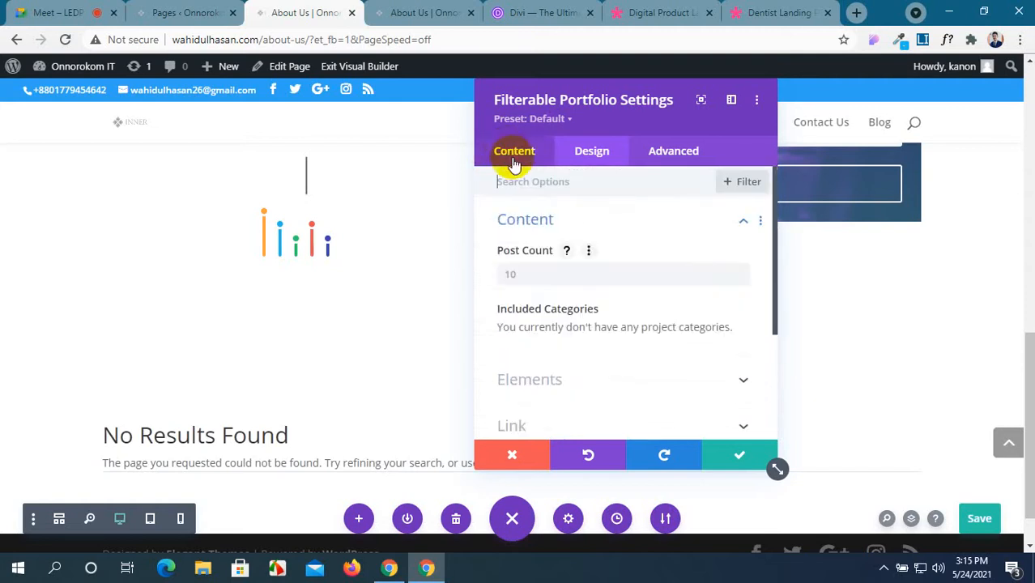
{"action": "left_click", "coordinate": [566, 281]}
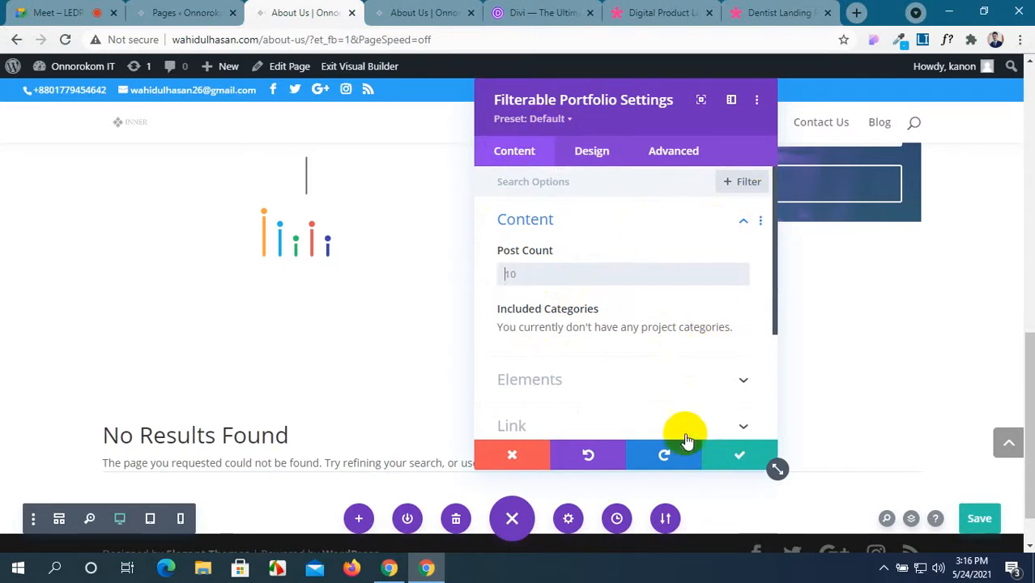
Step: Accept the Filterable Portfolio settings and open the Projects list in the WordPress admin
{"action": "left_click", "coordinate": [721, 454]}
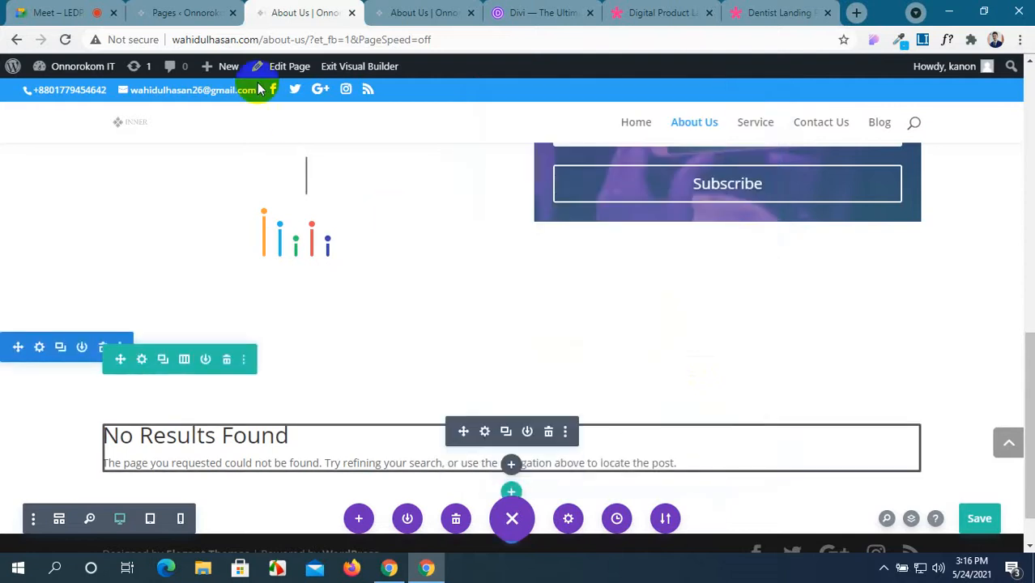
{"action": "left_click", "coordinate": [200, 8]}
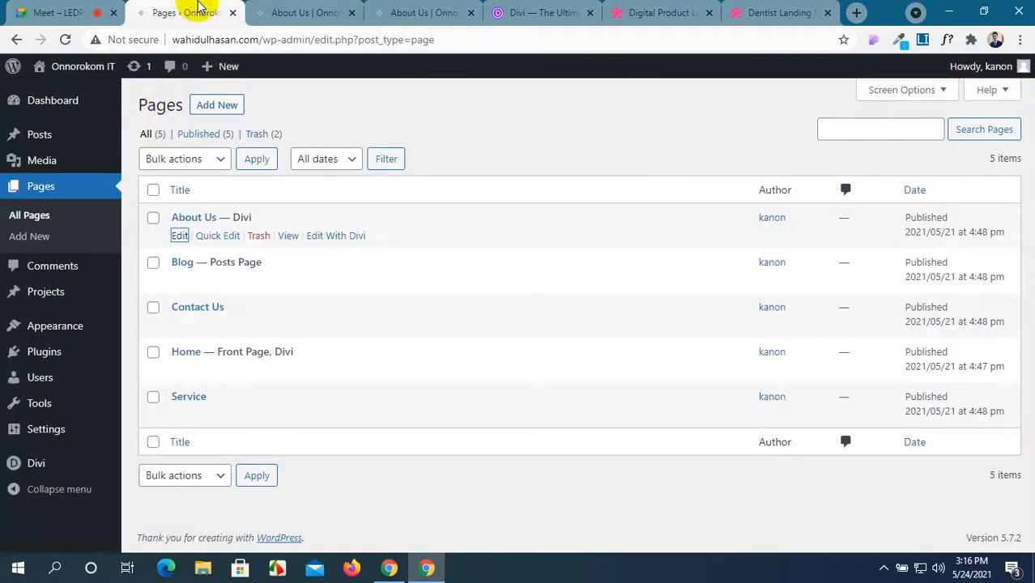
{"action": "left_click", "coordinate": [45, 293]}
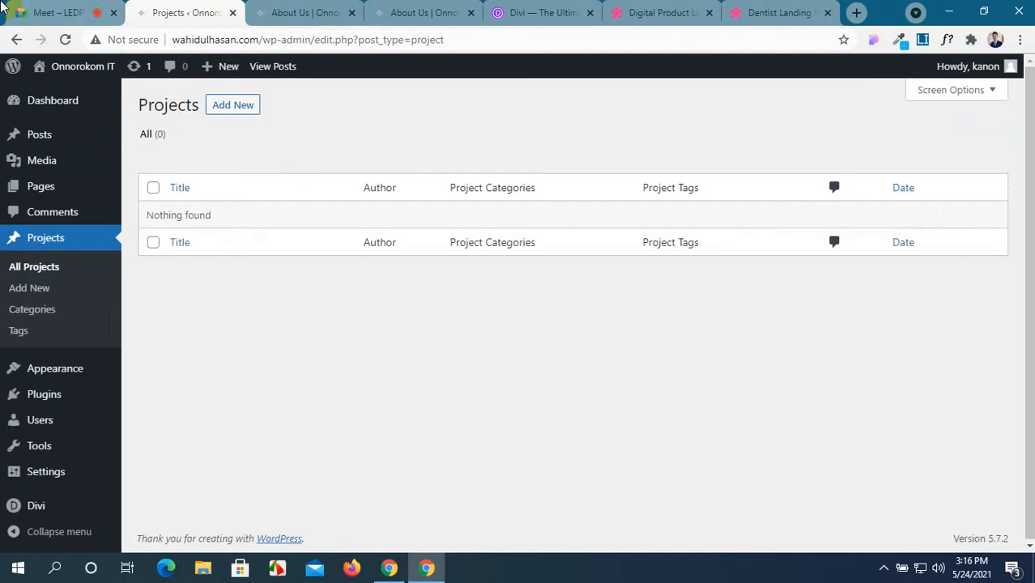
Step: Switch to the Google Meet call and close its chat
{"action": "left_click", "coordinate": [60, 10]}
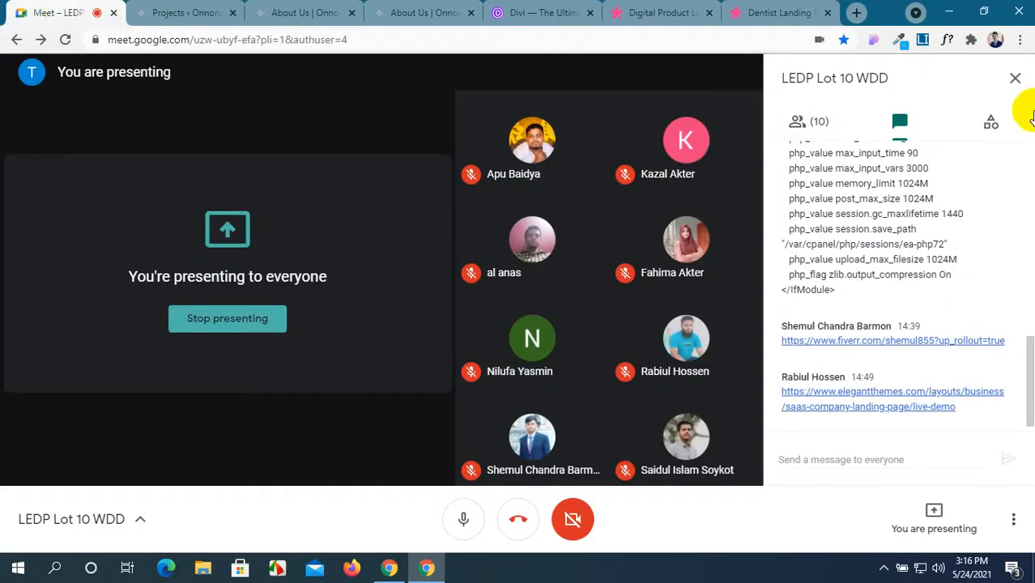
{"action": "left_click", "coordinate": [1012, 79]}
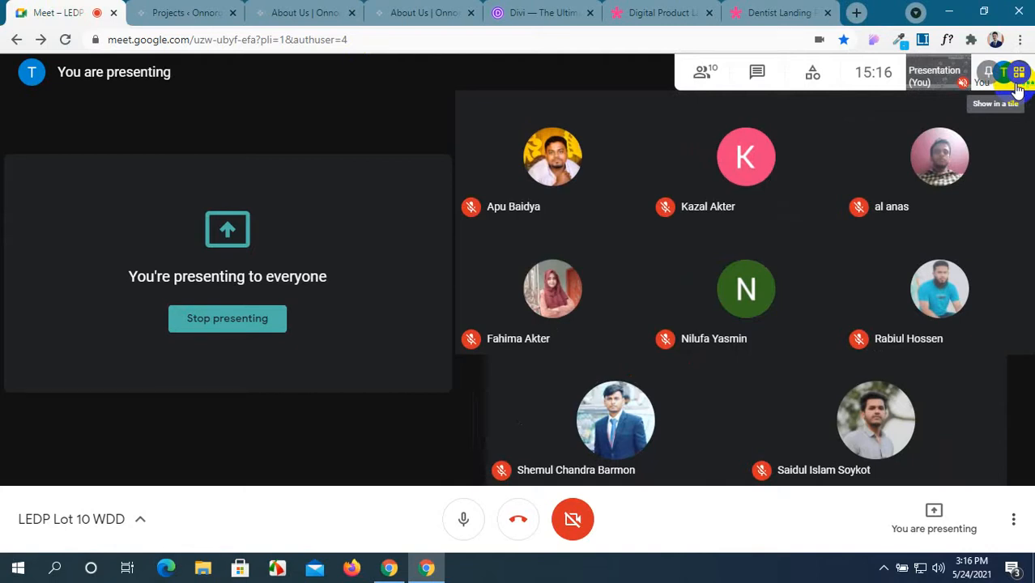
Step: Look over the Digital Product layout pack and the Divi gallery's pre-made website designs
{"action": "left_click", "coordinate": [669, 13]}
{"action": "scroll", "coordinate": [636, 388], "scroll_direction": "down", "scroll_amount": 3}
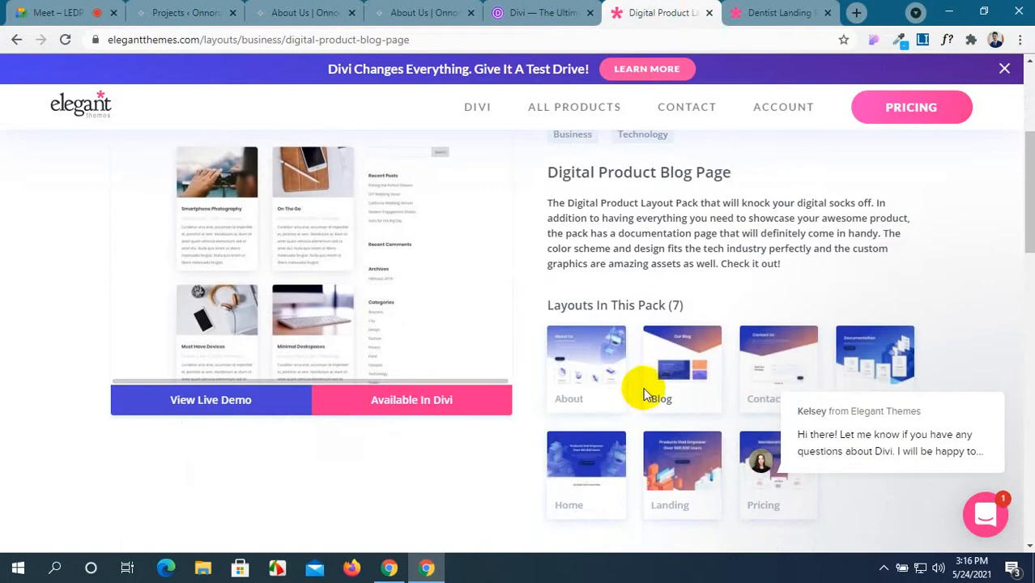
{"action": "scroll", "coordinate": [859, 265], "scroll_direction": "down", "scroll_amount": 2}
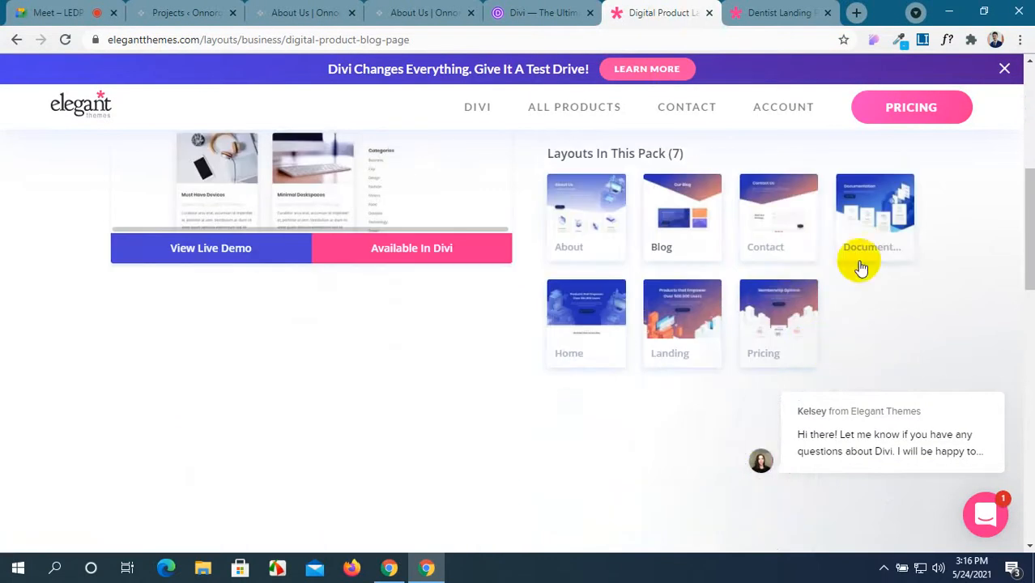
{"action": "scroll", "coordinate": [638, 285], "scroll_direction": "up", "scroll_amount": 3}
{"action": "scroll", "coordinate": [550, 297], "scroll_direction": "up", "scroll_amount": 3}
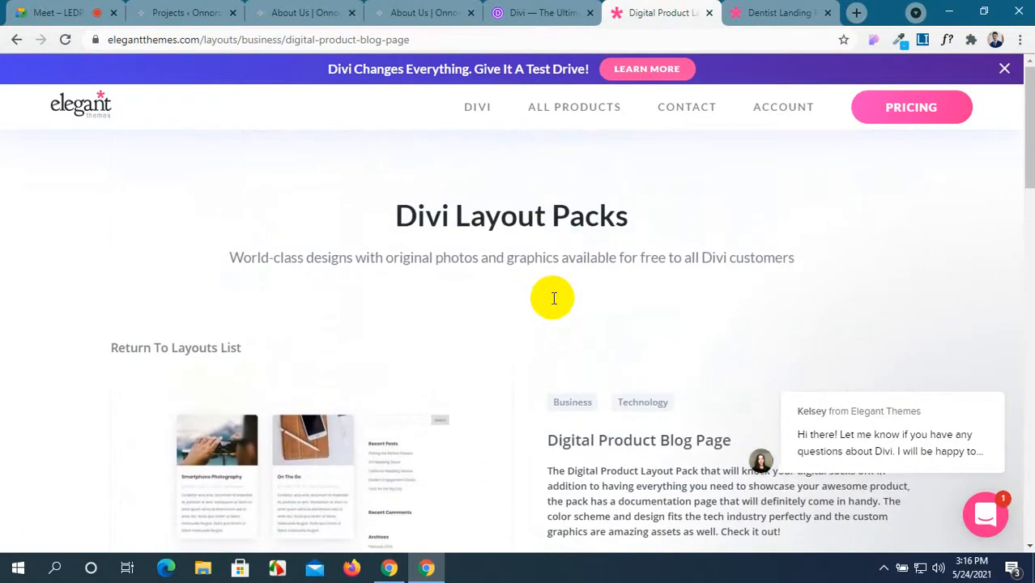
{"action": "left_click", "coordinate": [536, 15]}
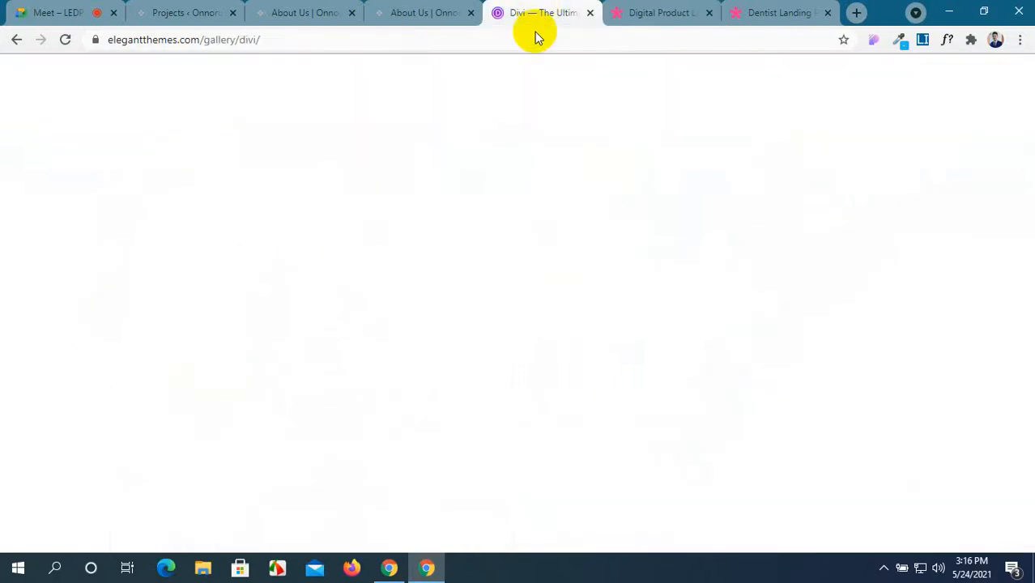
{"action": "scroll", "coordinate": [384, 277], "scroll_direction": "up", "scroll_amount": 8}
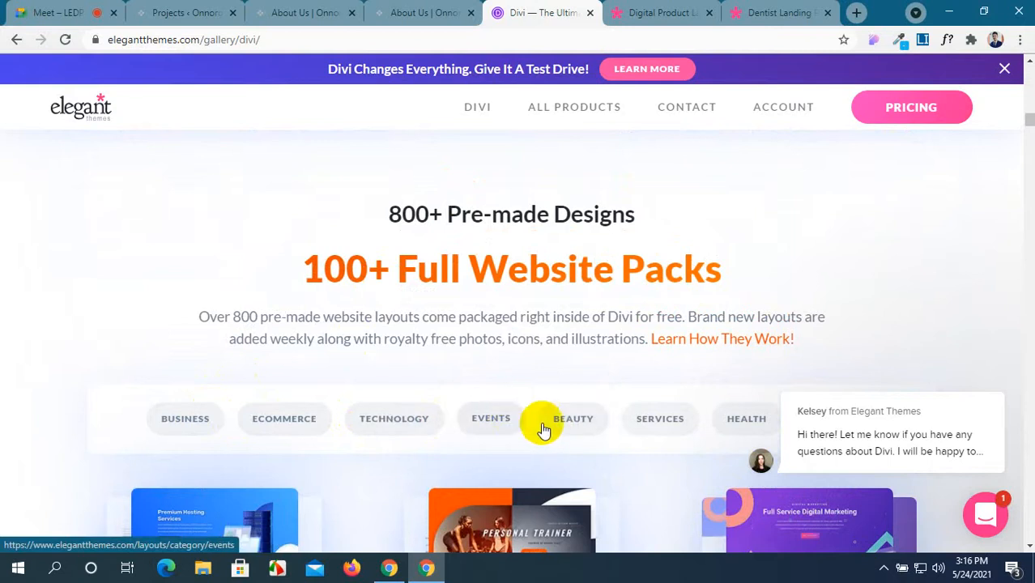
Step: Open the Business category of the Divi layout packs and browse its available packs
{"action": "left_click", "coordinate": [185, 419]}
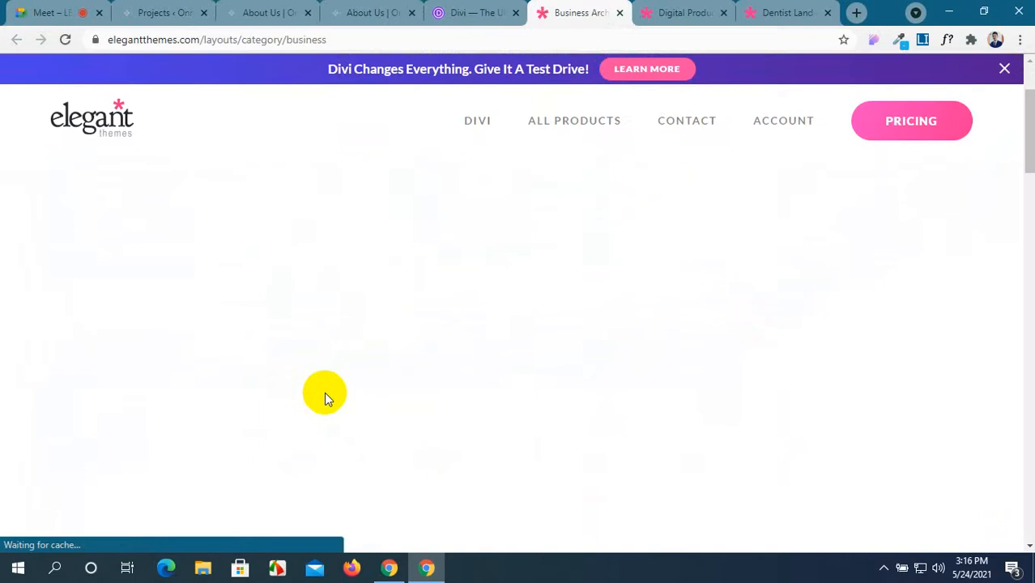
{"action": "scroll", "coordinate": [325, 393], "scroll_direction": "down", "scroll_amount": 2}
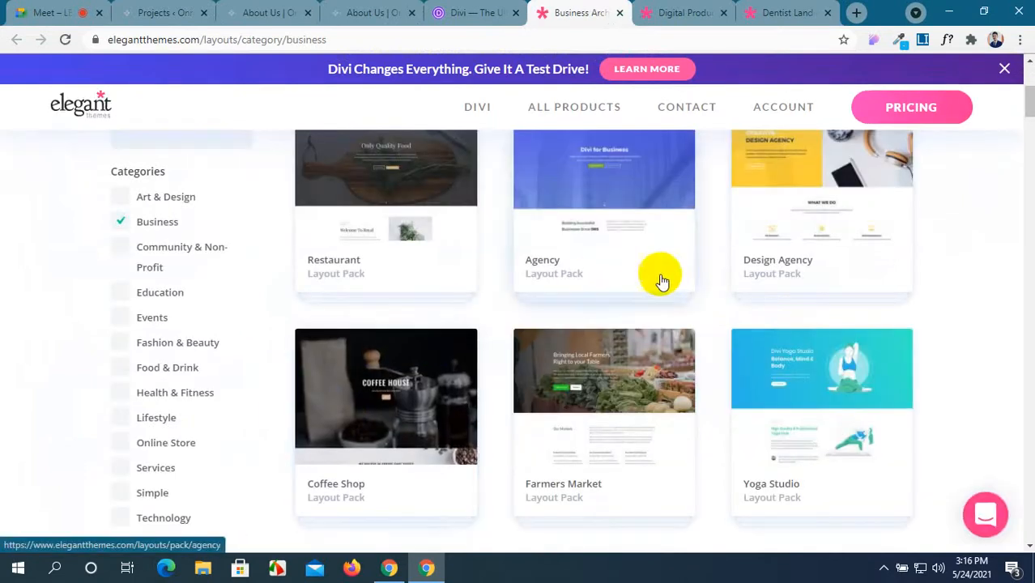
{"action": "scroll", "coordinate": [486, 275], "scroll_direction": "up", "scroll_amount": 2}
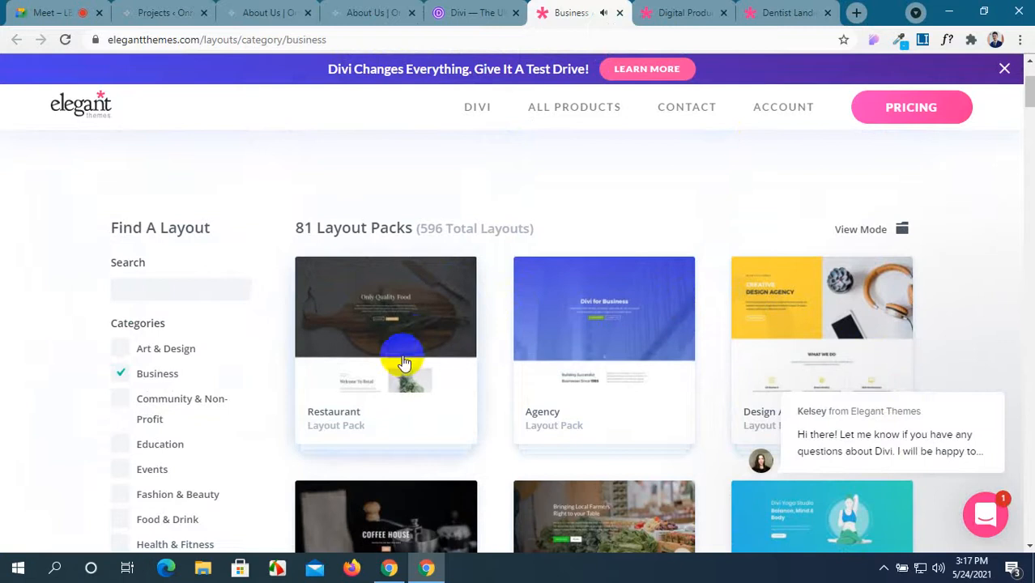
{"action": "scroll", "coordinate": [404, 364], "scroll_direction": "down", "scroll_amount": 4}
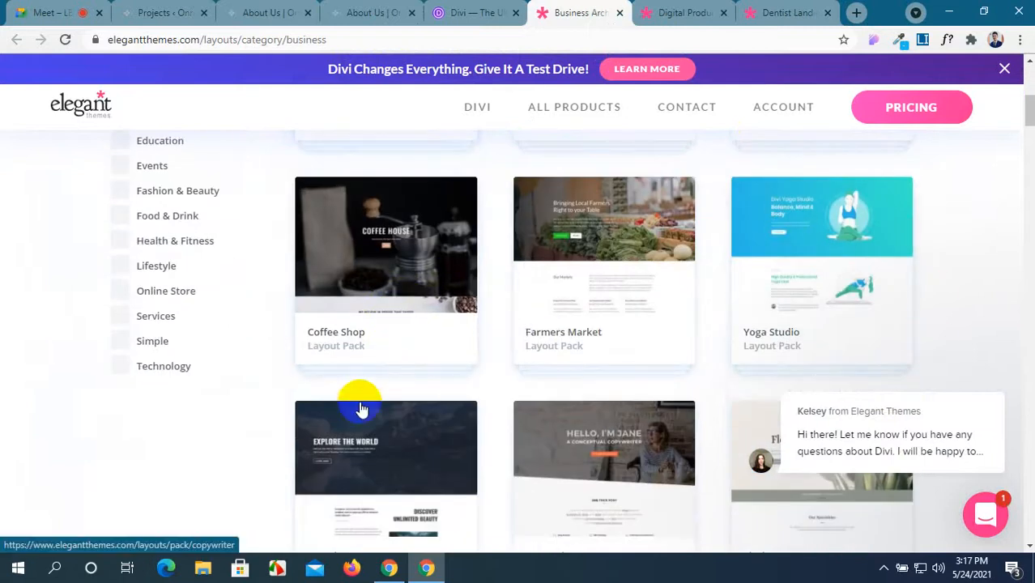
{"action": "scroll", "coordinate": [360, 409], "scroll_direction": "up", "scroll_amount": 6}
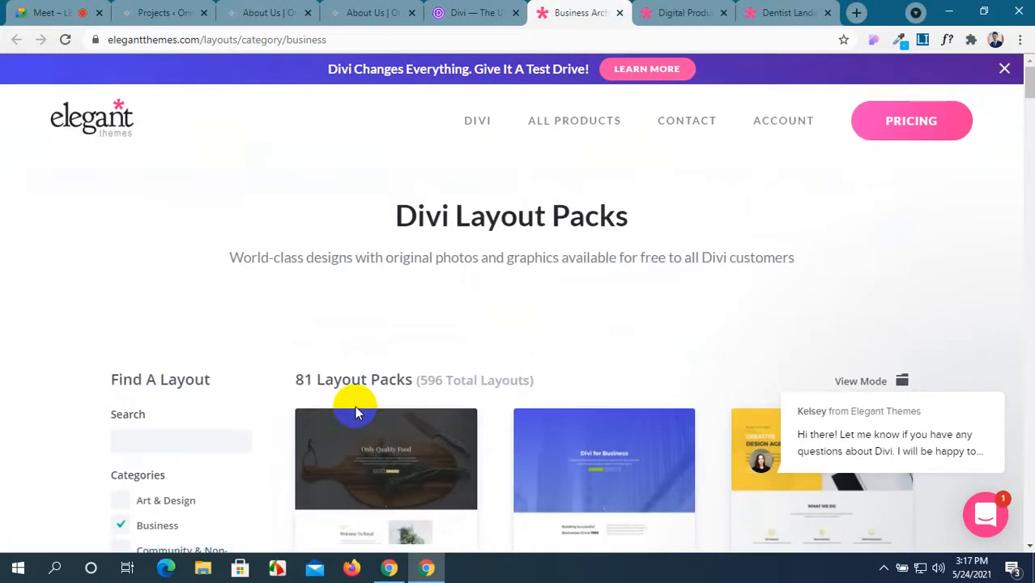
{"action": "scroll", "coordinate": [478, 207], "scroll_direction": "down", "scroll_amount": 1}
{"action": "scroll", "coordinate": [476, 202], "scroll_direction": "up", "scroll_amount": 1}
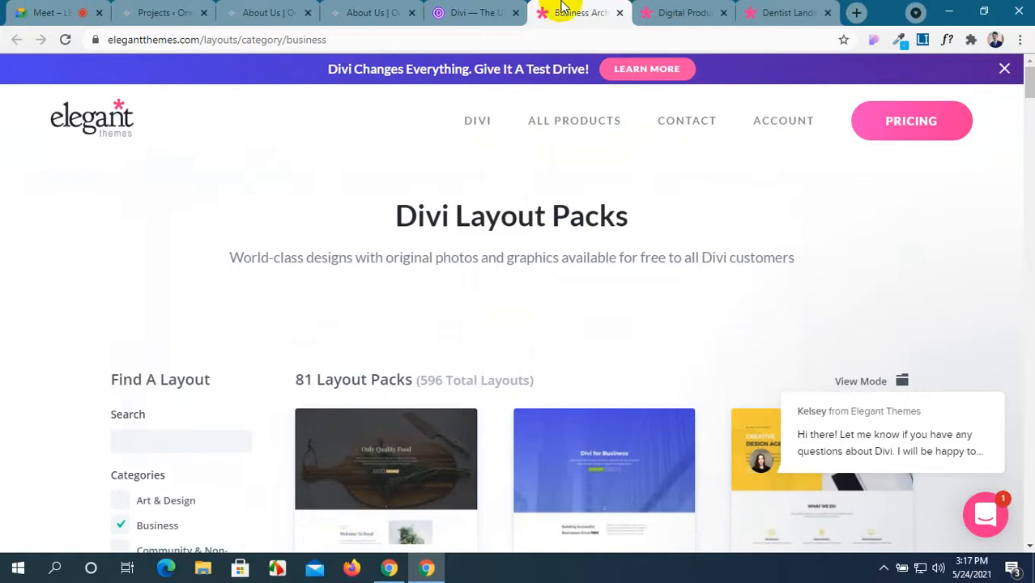
Step: Close the Business, Digital Product and Dentist layout pages and review the layout categories in the Divi gallery
{"action": "left_click", "coordinate": [254, 12]}
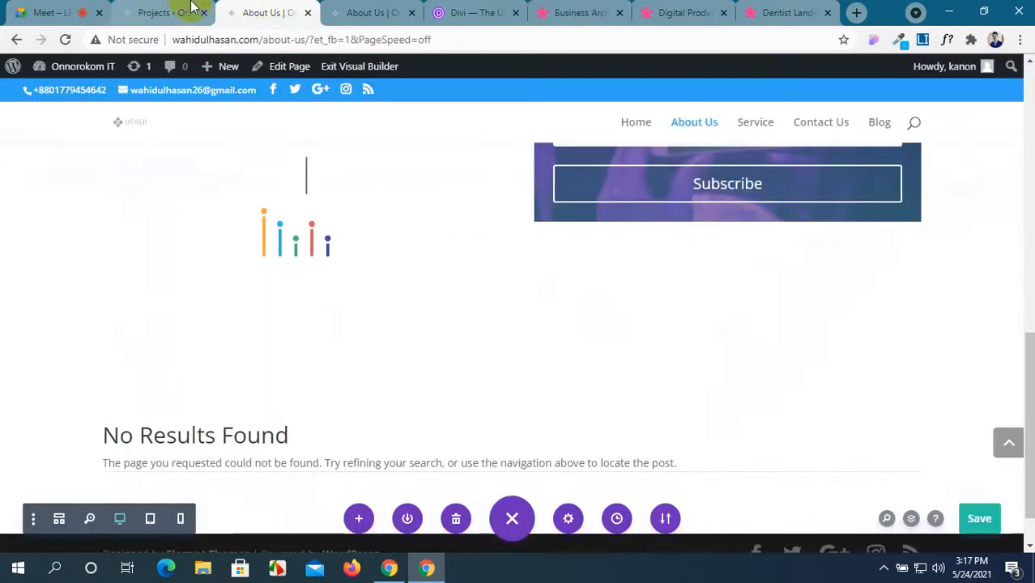
{"action": "left_click", "coordinate": [183, 12]}
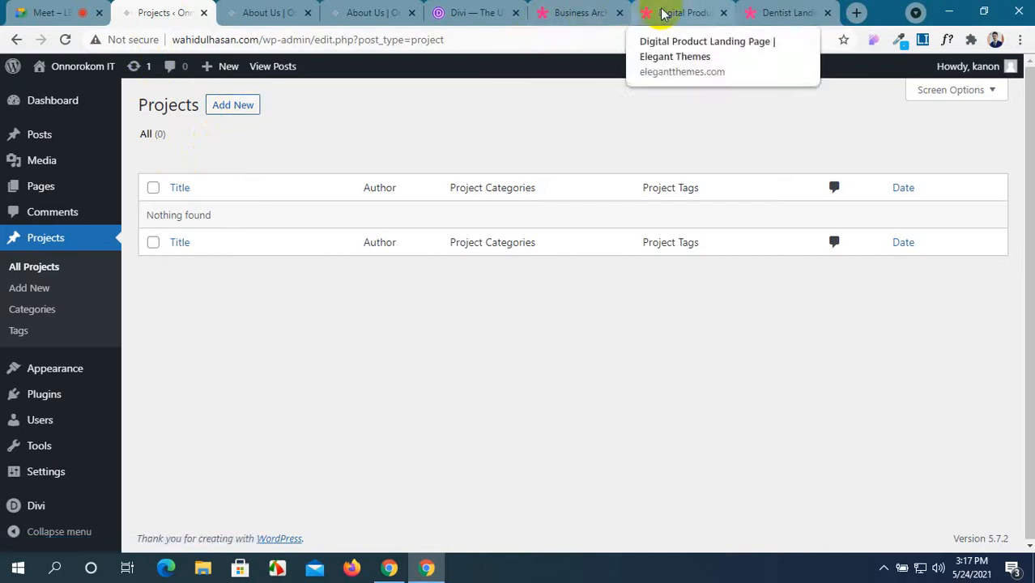
{"action": "left_click", "coordinate": [579, 9]}
{"action": "left_click", "coordinate": [472, 10]}
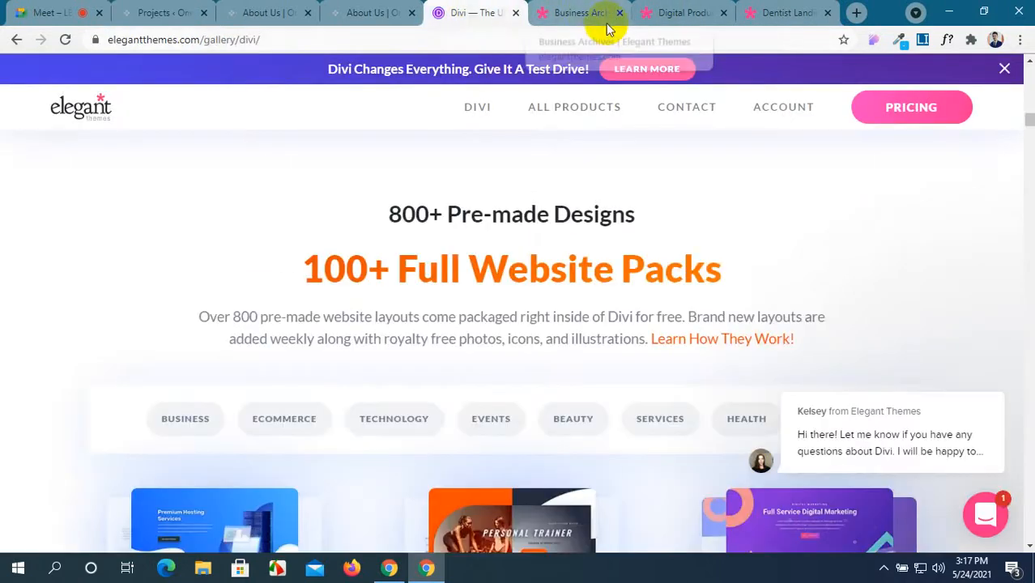
{"action": "left_click", "coordinate": [620, 12]}
{"action": "left_click", "coordinate": [620, 13]}
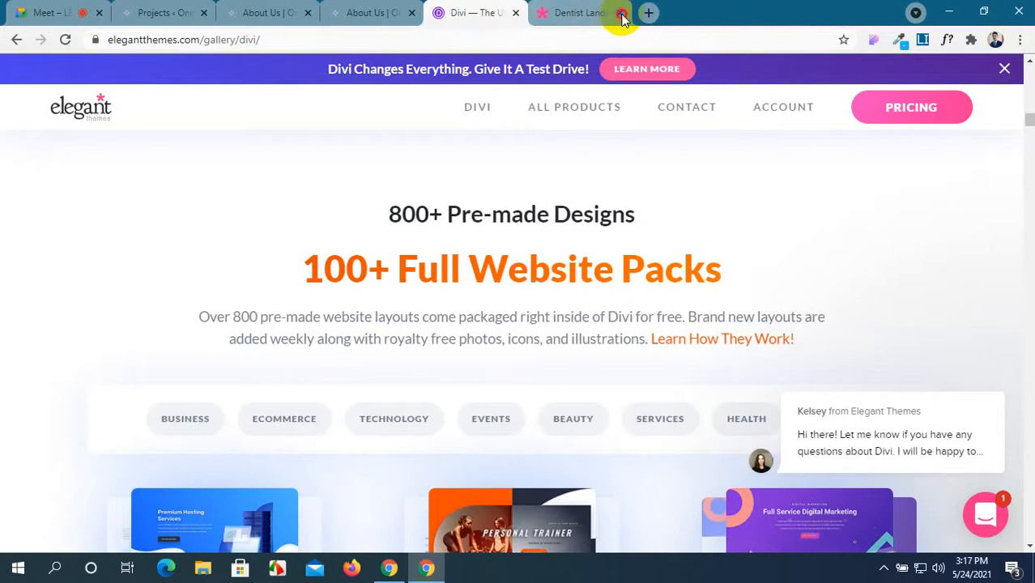
{"action": "left_click", "coordinate": [620, 13]}
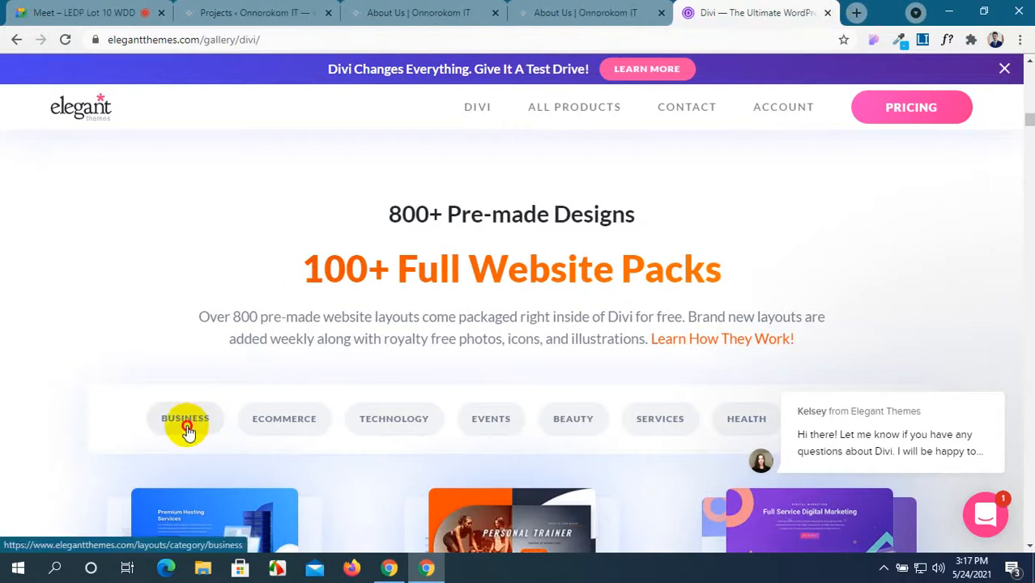
{"action": "left_click_drag", "start_coordinate": [184, 422], "coordinate": [64, 451]}
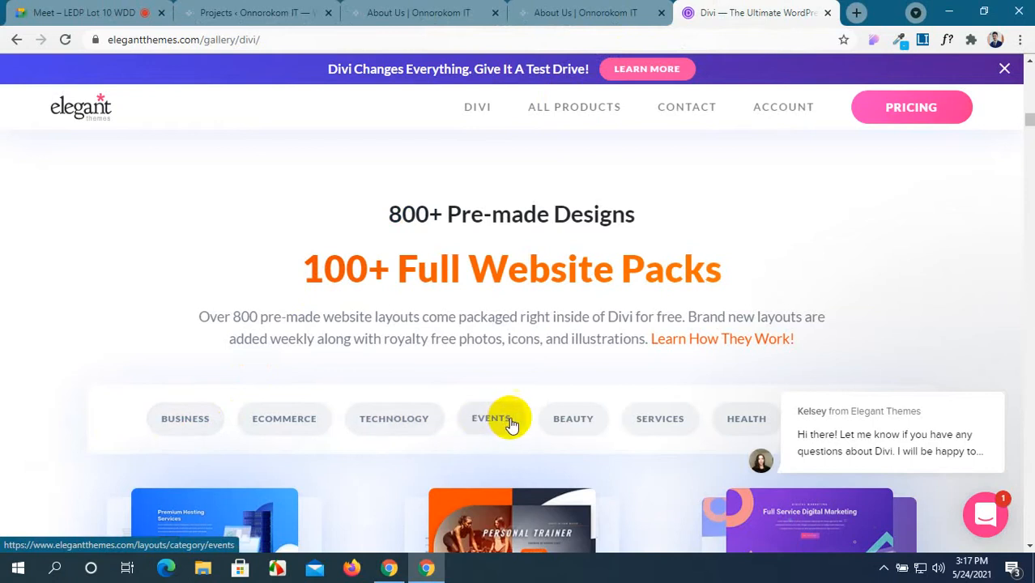
{"action": "scroll", "coordinate": [754, 386], "scroll_direction": "down", "scroll_amount": 2}
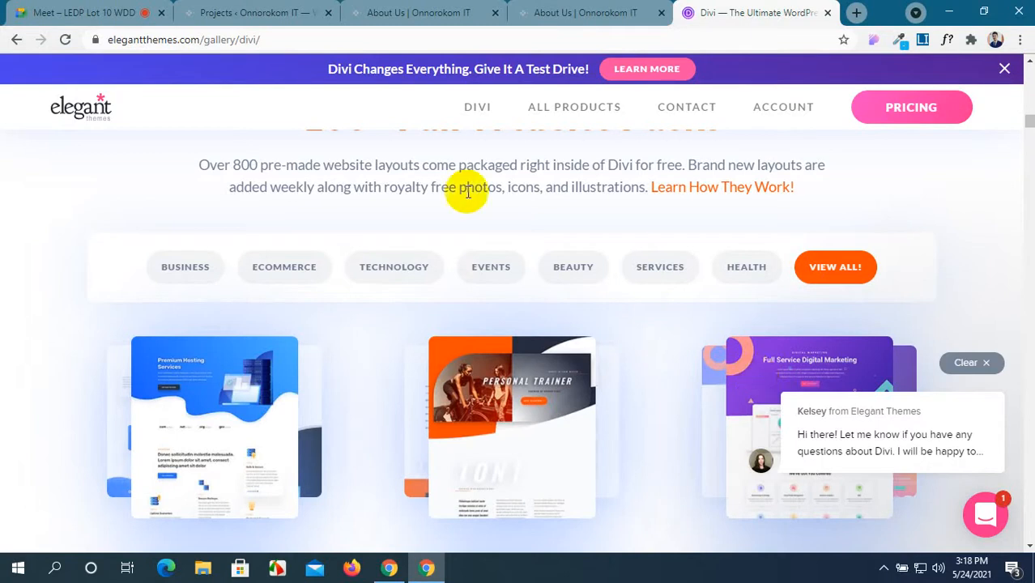
Step: From the WordPress Projects list, open ten new project editors in separate browser tabs
{"action": "left_click", "coordinate": [209, 12]}
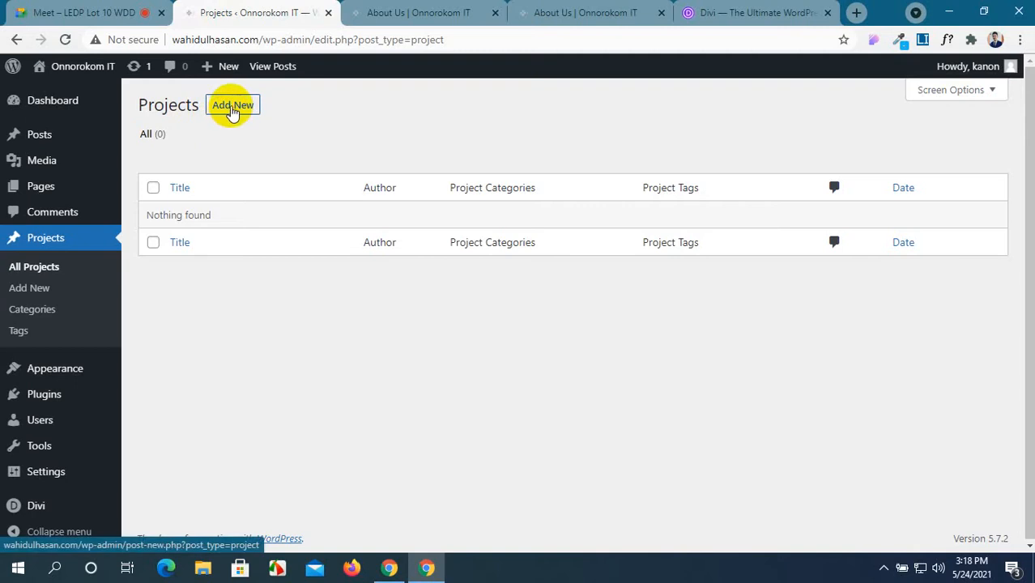
{"action": "left_click", "coordinate": [232, 108], "text": "ctrl"}
{"action": "left_click", "coordinate": [233, 110], "text": "ctrl"}
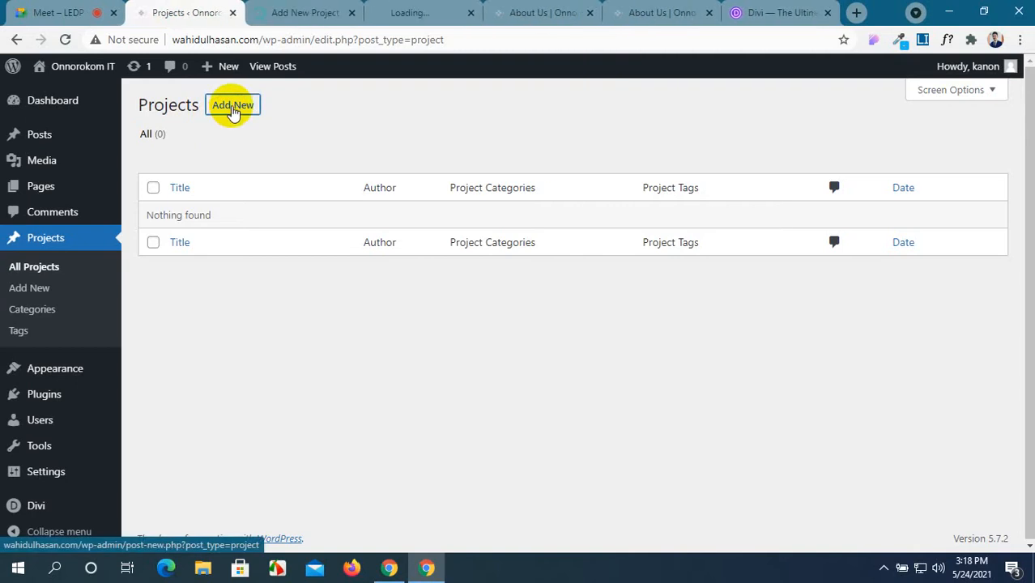
{"action": "left_click", "coordinate": [232, 110], "text": "ctrl"}
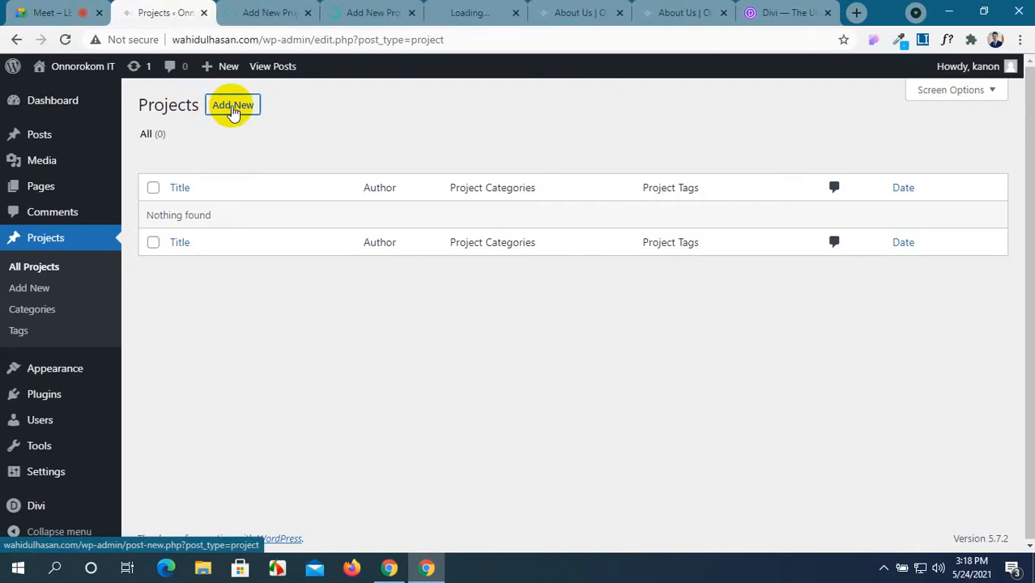
{"action": "left_click", "coordinate": [232, 110], "text": "ctrl"}
{"action": "left_click", "coordinate": [232, 110], "text": "ctrl"}
{"action": "left_click", "coordinate": [233, 110], "text": "ctrl"}
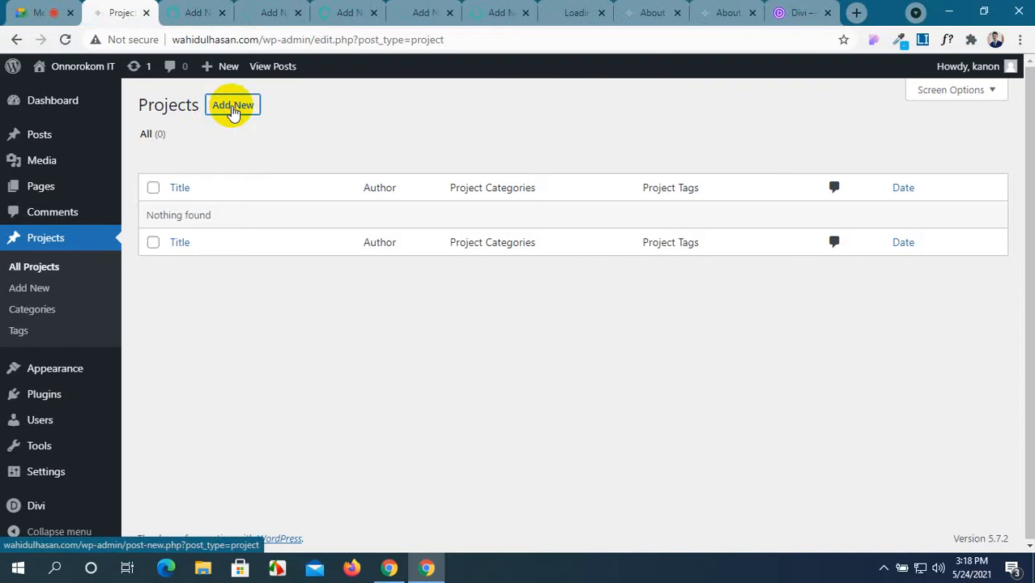
{"action": "left_click", "coordinate": [232, 110], "text": "ctrl"}
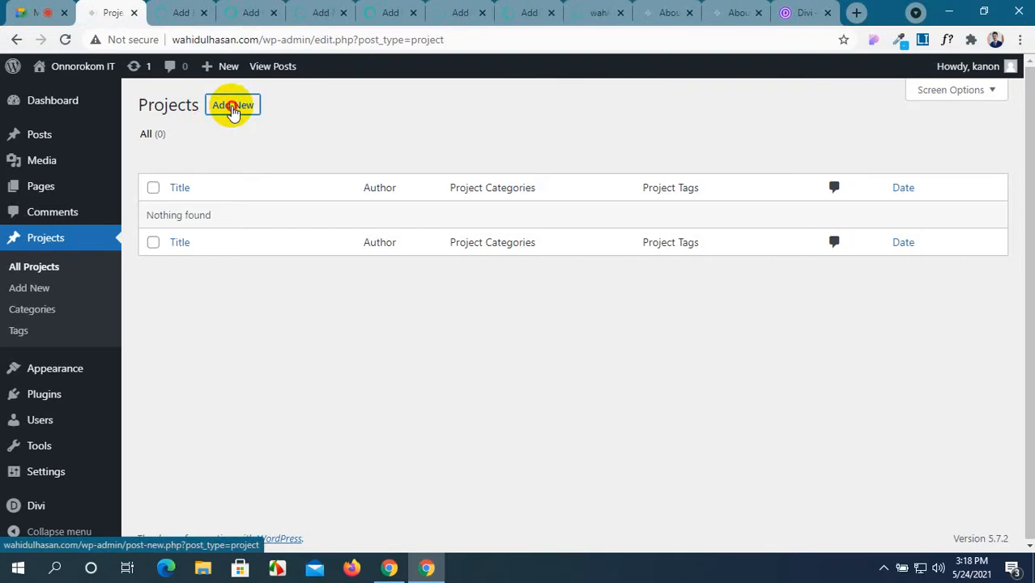
{"action": "left_click", "coordinate": [232, 110], "text": "ctrl"}
{"action": "left_click", "coordinate": [233, 110], "text": "ctrl"}
{"action": "left_click", "coordinate": [232, 111], "text": "ctrl"}
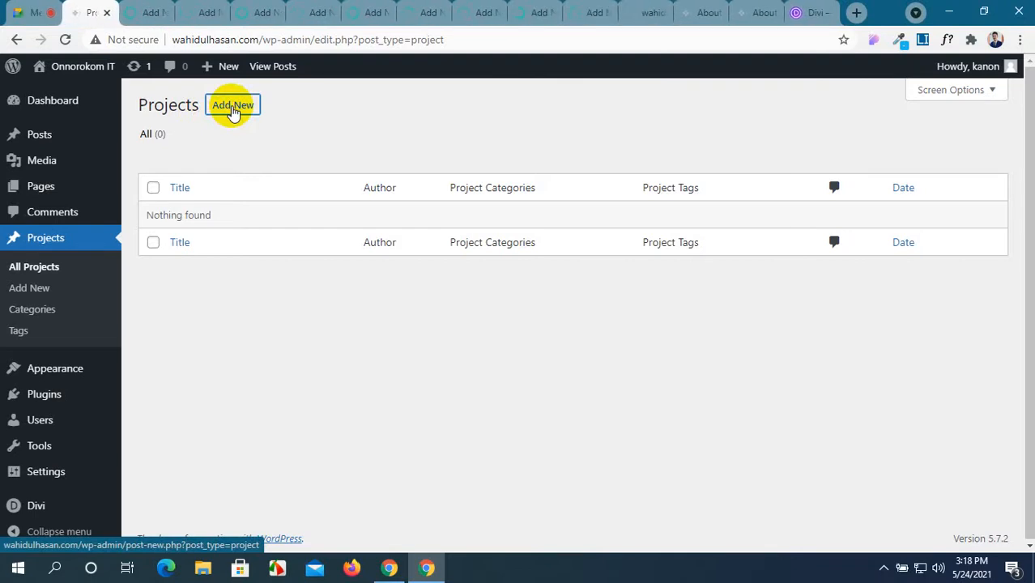
Step: Open the Pexels site from the Free Images bookmarks in a new browser tab and glance over its photos
{"action": "left_click", "coordinate": [857, 13]}
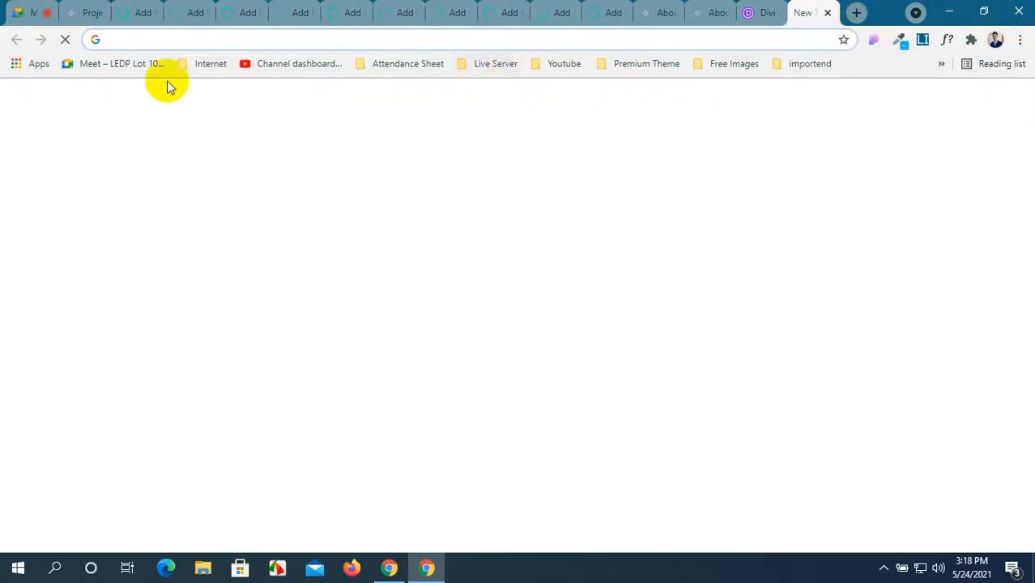
{"action": "left_click", "coordinate": [165, 40]}
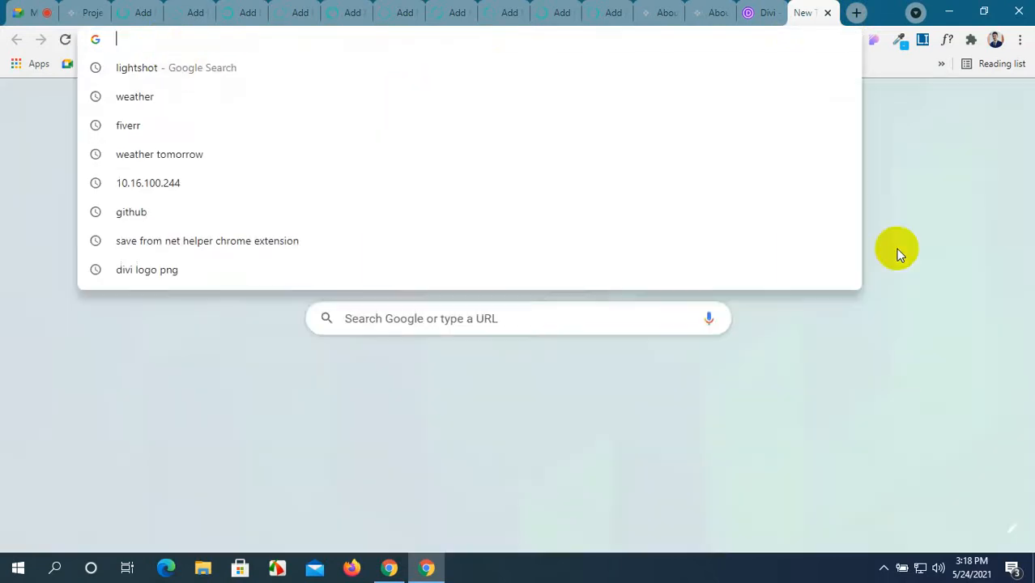
{"action": "left_click", "coordinate": [898, 250]}
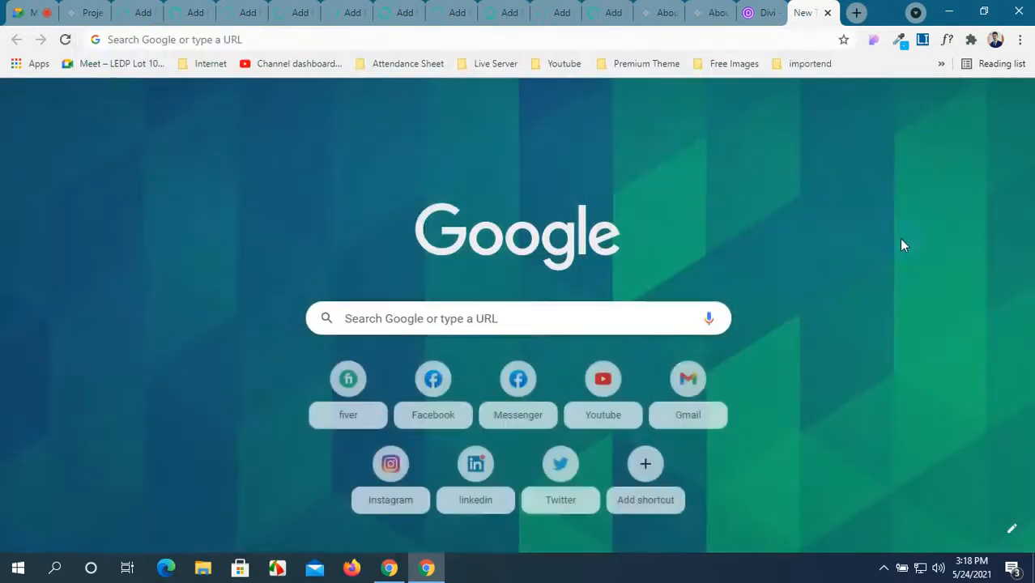
{"action": "left_click", "coordinate": [748, 72]}
{"action": "left_click", "coordinate": [747, 84]}
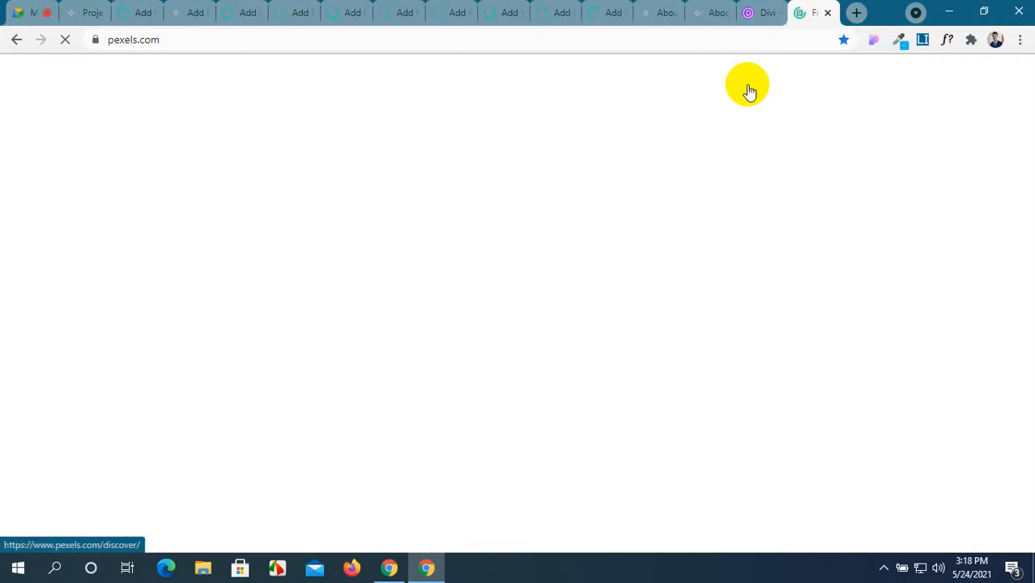
{"action": "scroll", "coordinate": [427, 281], "scroll_direction": "down", "scroll_amount": 5}
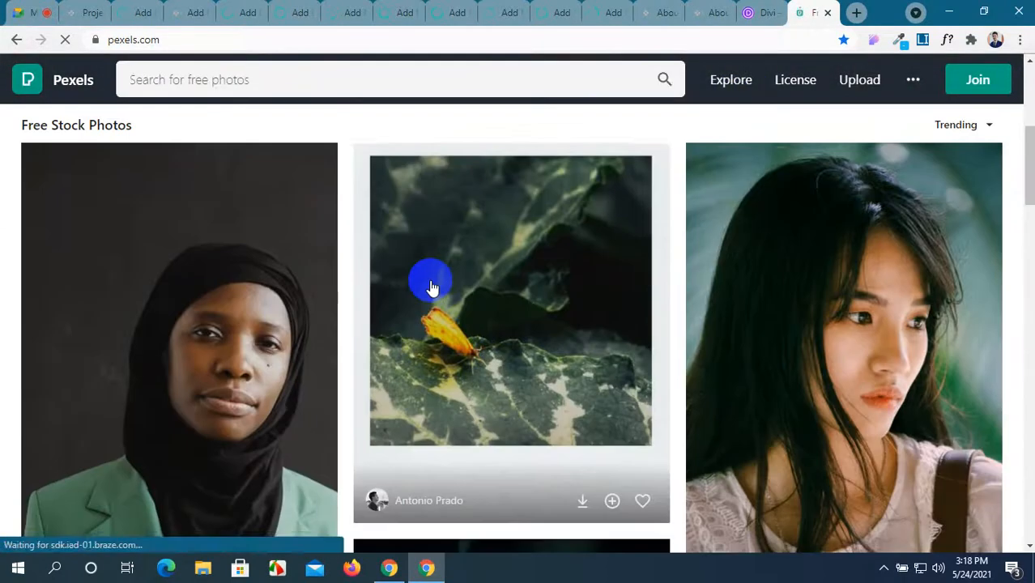
{"action": "scroll", "coordinate": [430, 283], "scroll_direction": "up", "scroll_amount": 5}
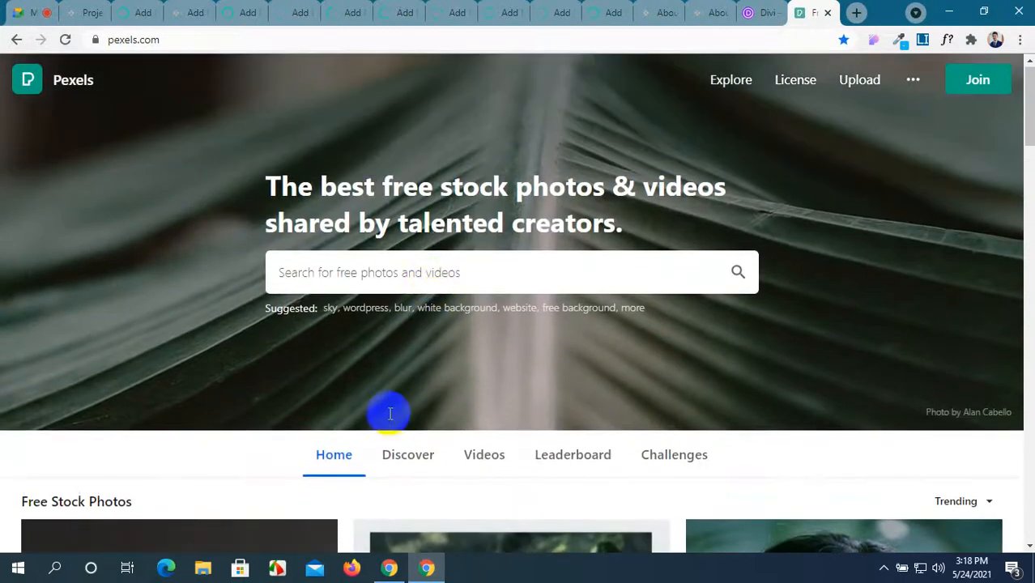
Step: Search Pexels for "background image" and open the photo of the red brick wall with grass
{"action": "left_click", "coordinate": [481, 283]}
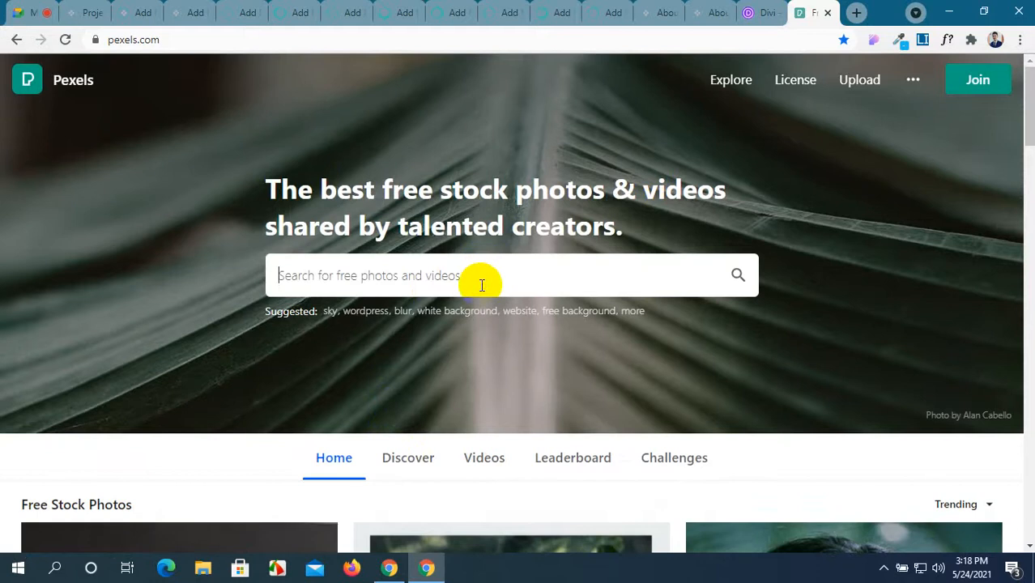
{"action": "type", "text": "ba"}
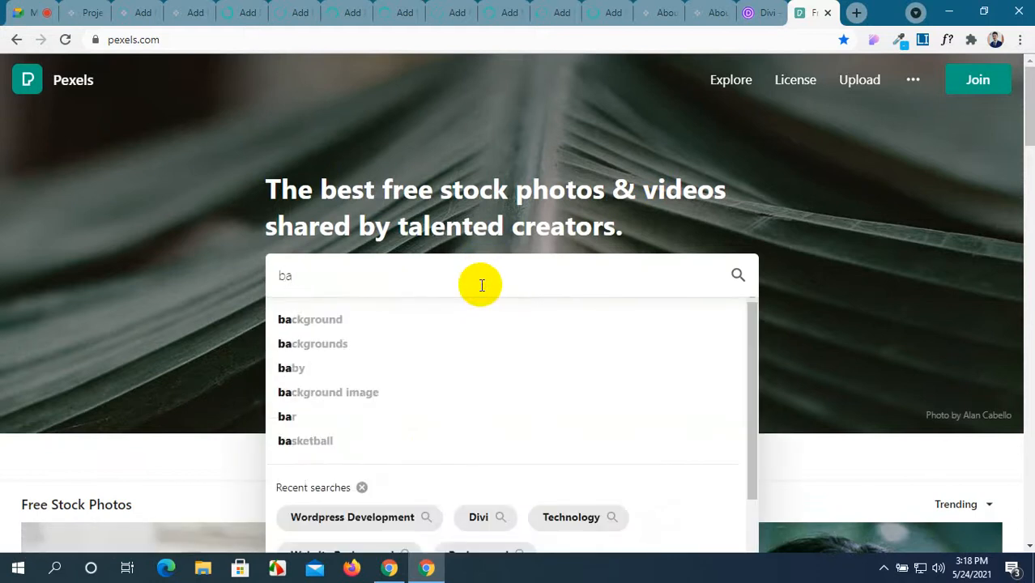
{"action": "left_click", "coordinate": [430, 398]}
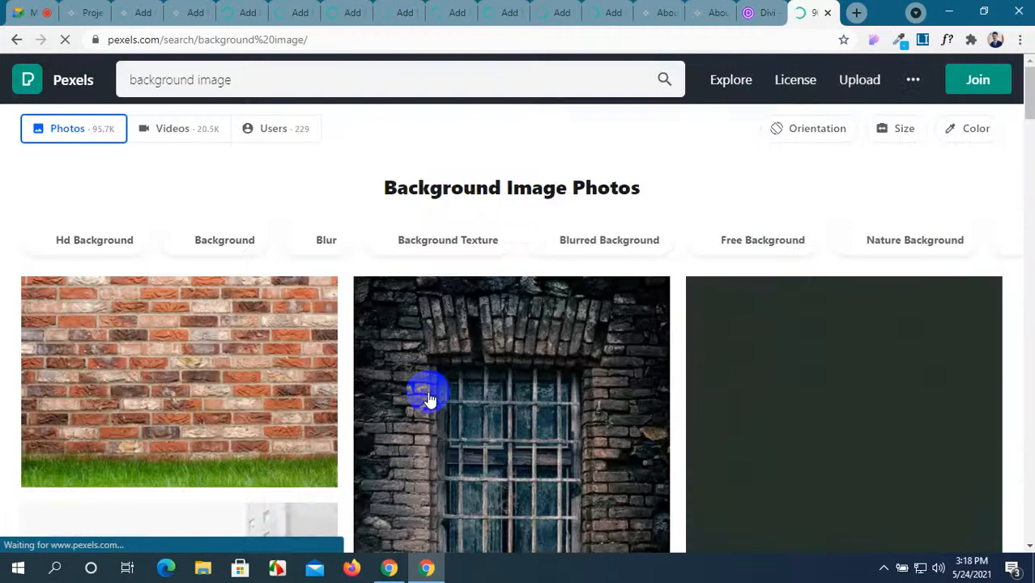
{"action": "scroll", "coordinate": [428, 395], "scroll_direction": "down", "scroll_amount": 1}
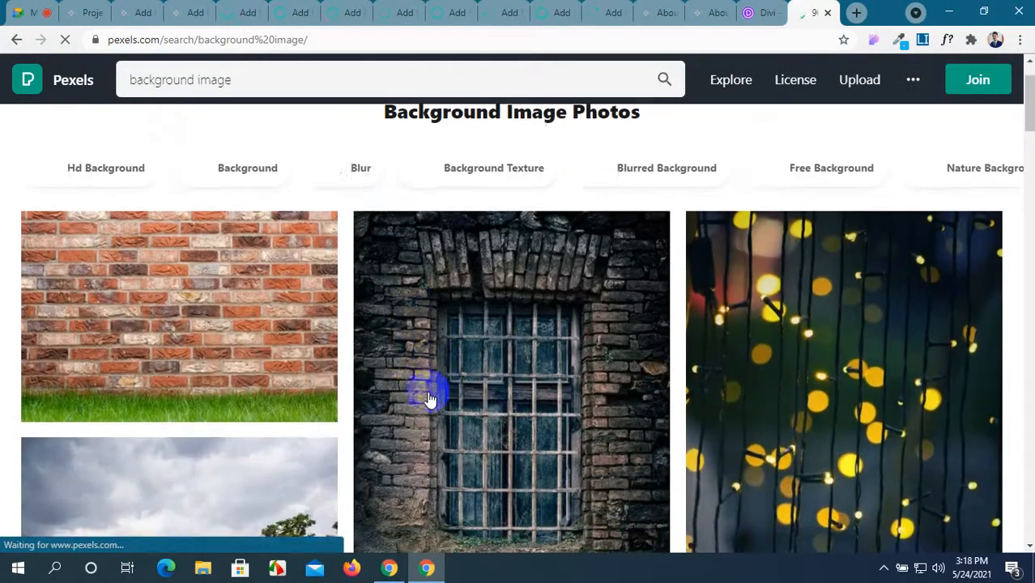
{"action": "left_click", "coordinate": [224, 302]}
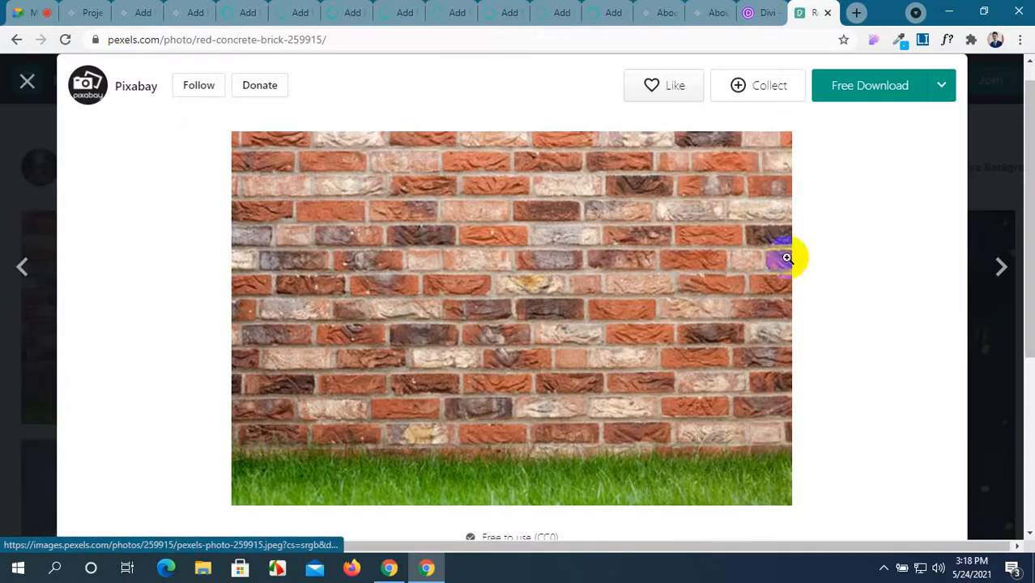
Step: Download the red brick wall photo to the Documents folder and dismiss the iStock offer
{"action": "left_click", "coordinate": [941, 91]}
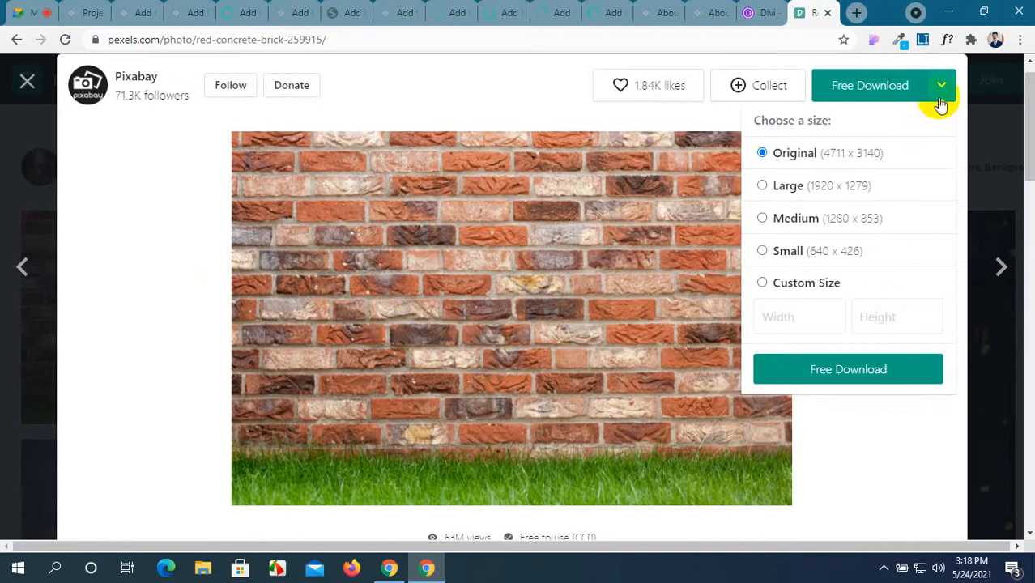
{"action": "left_click", "coordinate": [863, 91]}
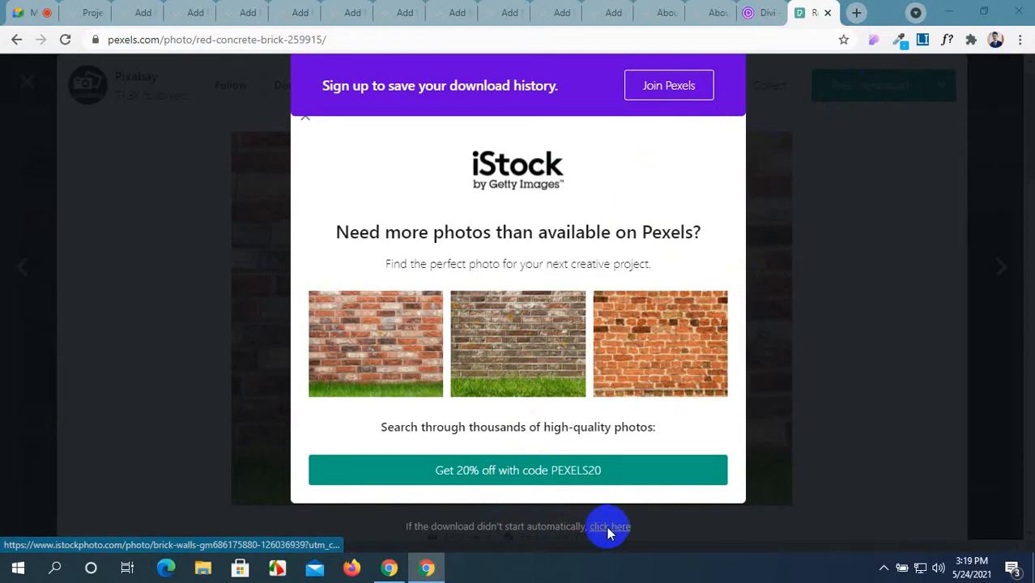
{"action": "left_click", "coordinate": [426, 569]}
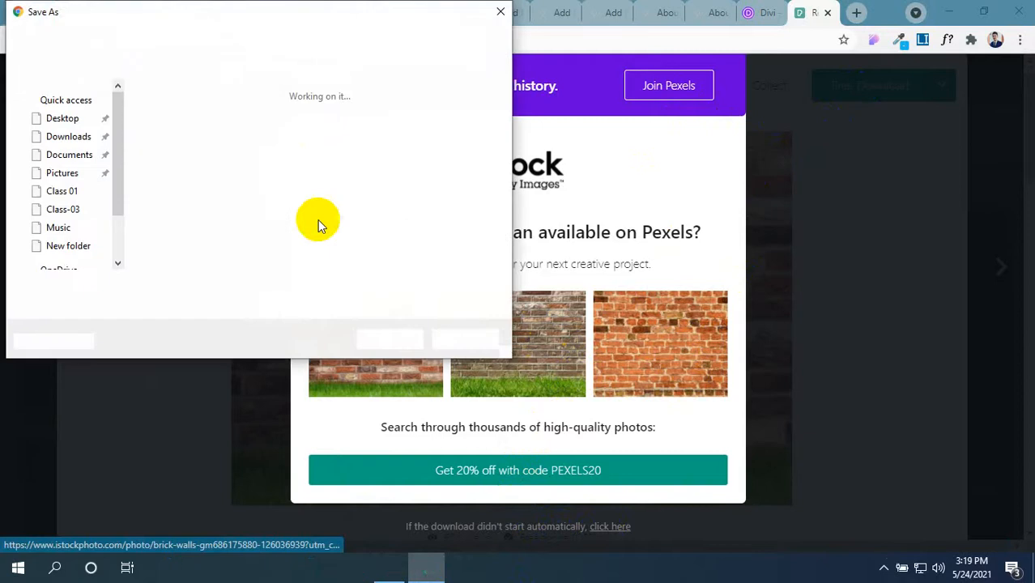
{"action": "left_click", "coordinate": [72, 155]}
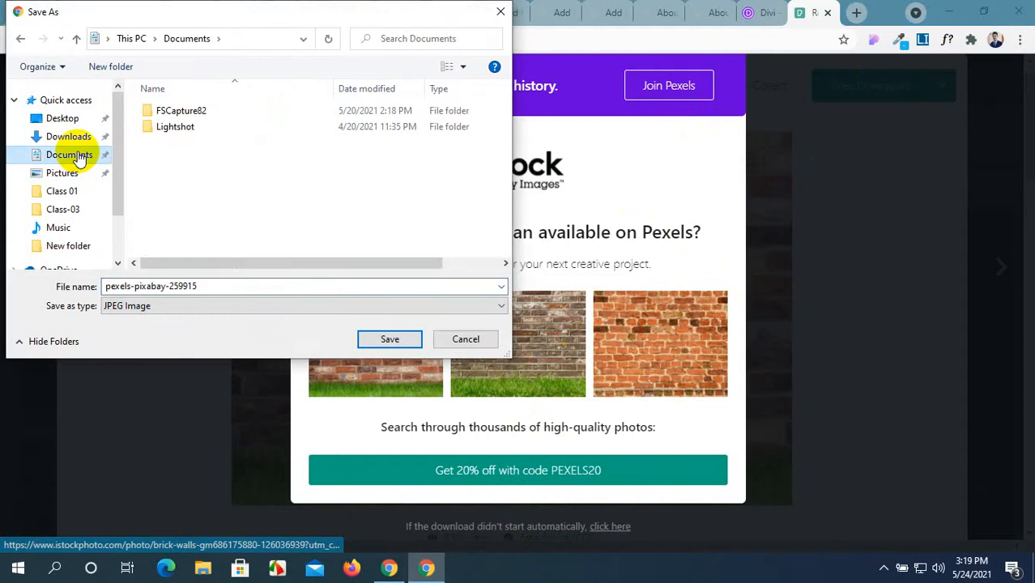
{"action": "left_click", "coordinate": [389, 340]}
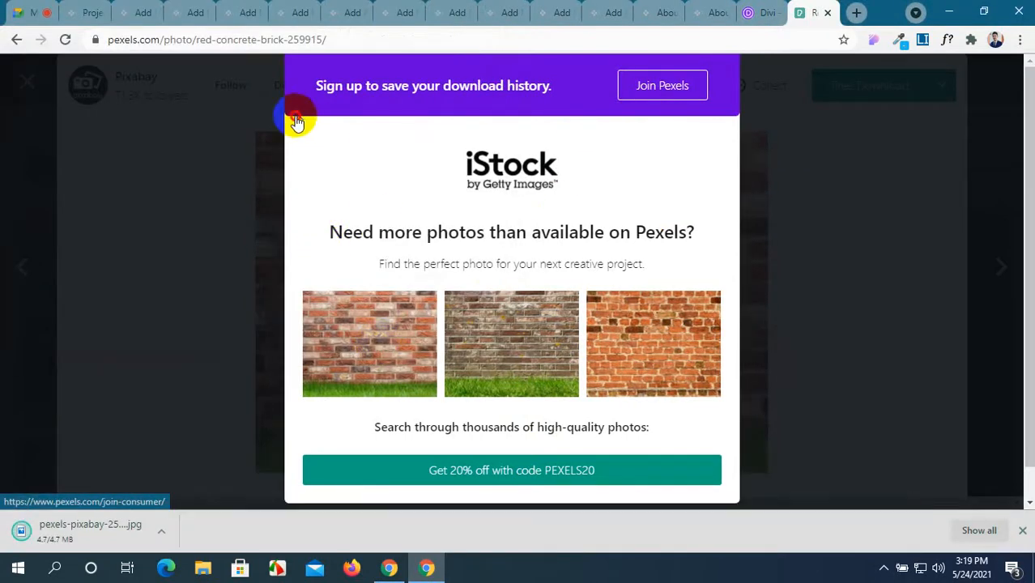
{"action": "left_click", "coordinate": [297, 120]}
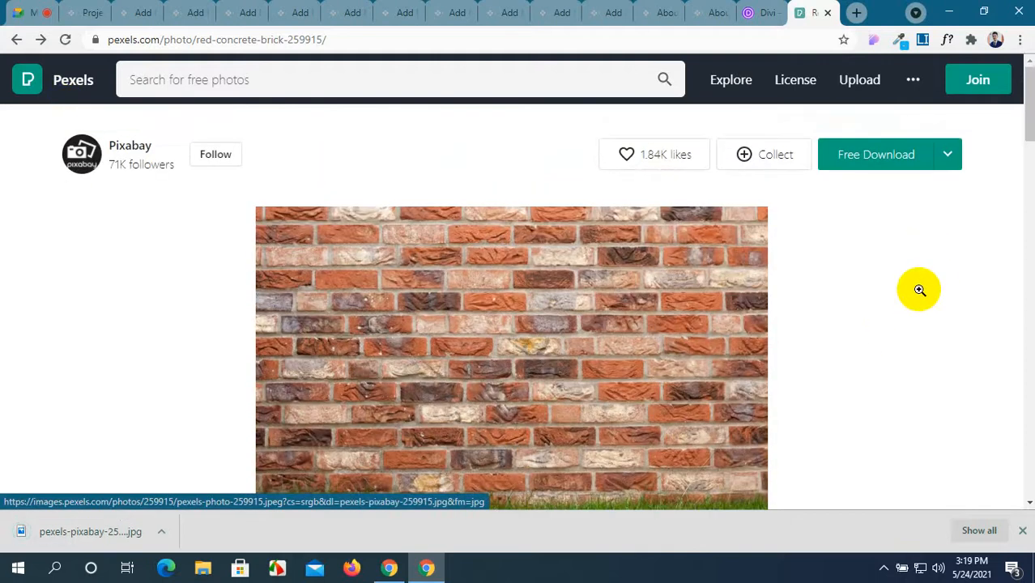
Step: Look over the brick wall photo's page and the similar brick photos suggested below it
{"action": "scroll", "coordinate": [919, 290], "scroll_direction": "down", "scroll_amount": 3}
{"action": "scroll", "coordinate": [919, 290], "scroll_direction": "up", "scroll_amount": 3}
{"action": "scroll", "coordinate": [919, 290], "scroll_direction": "down", "scroll_amount": 3}
{"action": "scroll", "coordinate": [919, 293], "scroll_direction": "down", "scroll_amount": 3}
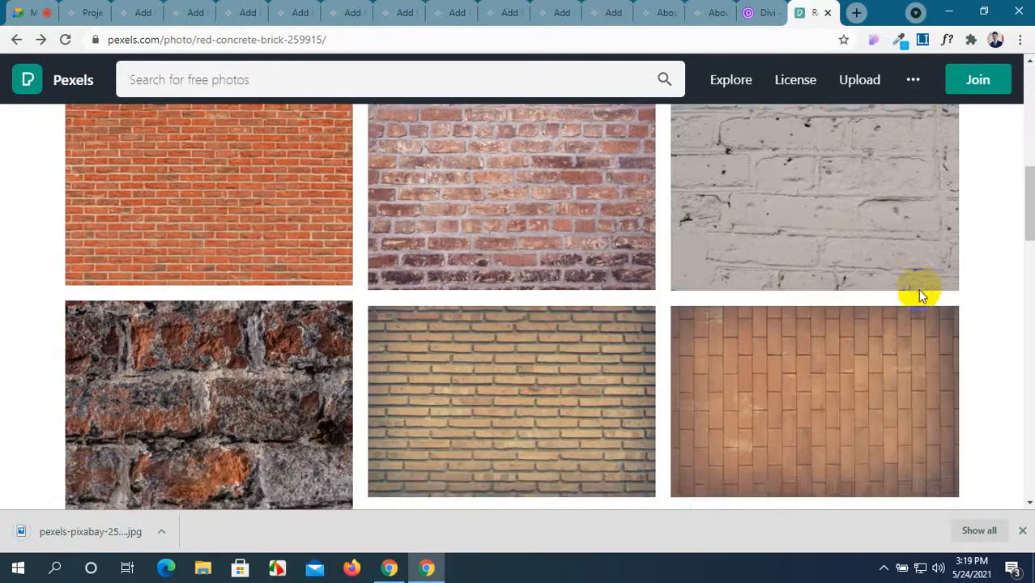
{"action": "scroll", "coordinate": [919, 293], "scroll_direction": "up", "scroll_amount": 5}
{"action": "scroll", "coordinate": [920, 293], "scroll_direction": "up", "scroll_amount": 3}
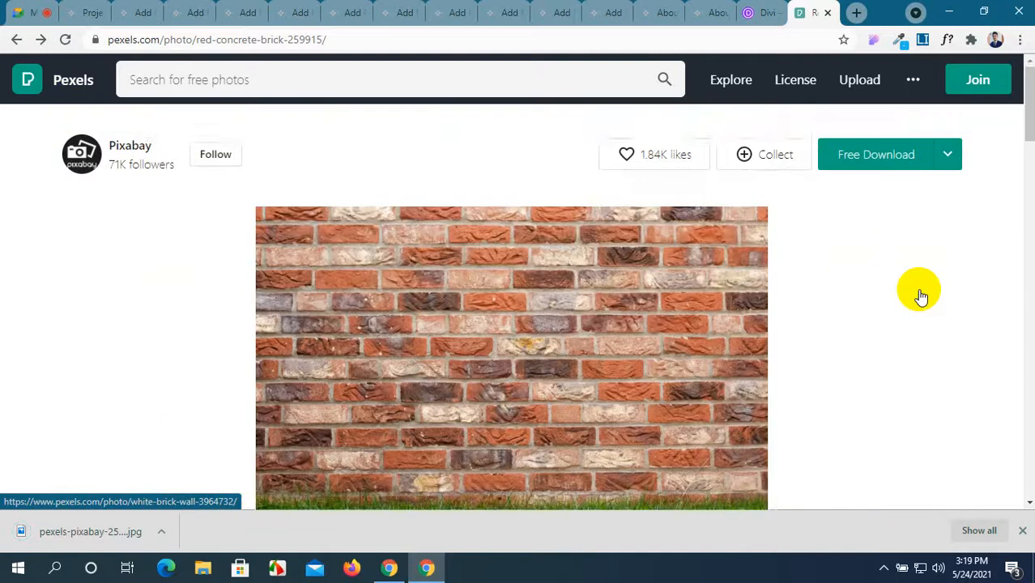
{"action": "scroll", "coordinate": [919, 291], "scroll_direction": "down", "scroll_amount": 2}
{"action": "scroll", "coordinate": [923, 153], "scroll_direction": "up", "scroll_amount": 1}
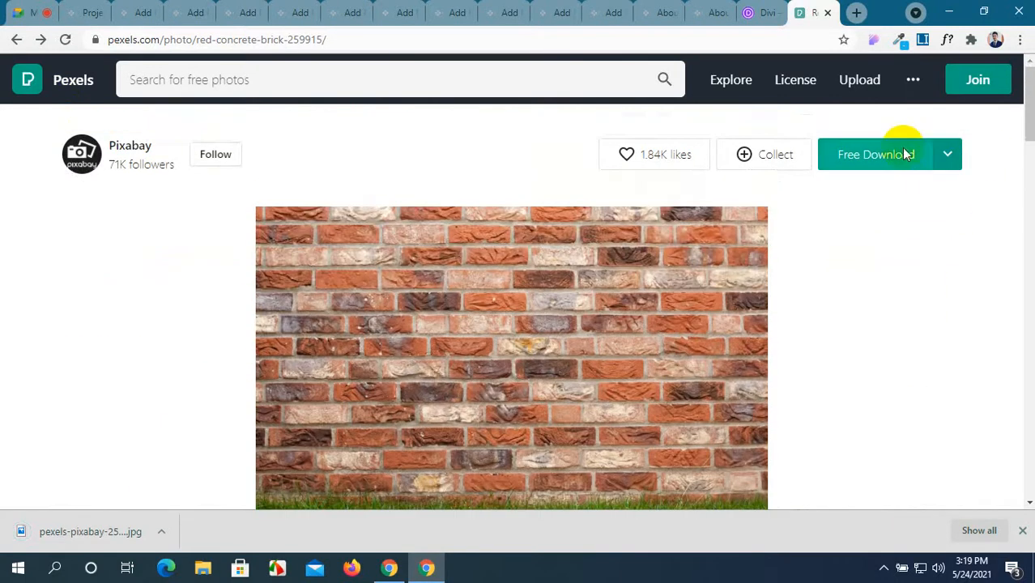
Step: Return to the "background image" results, open the grass pathway photo and save the image to the Documents folder
{"action": "left_click", "coordinate": [16, 39]}
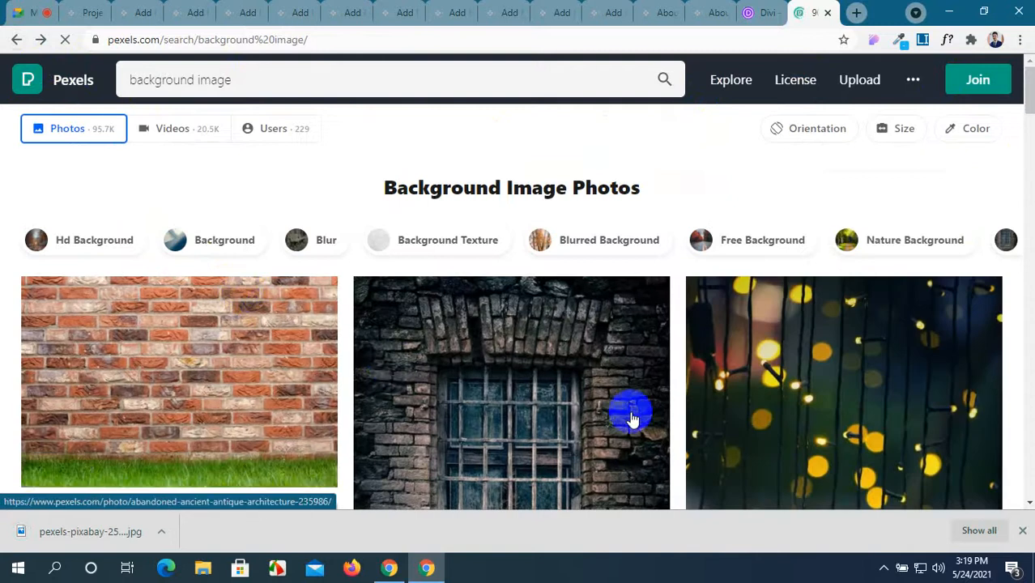
{"action": "scroll", "coordinate": [631, 411], "scroll_direction": "down", "scroll_amount": 6}
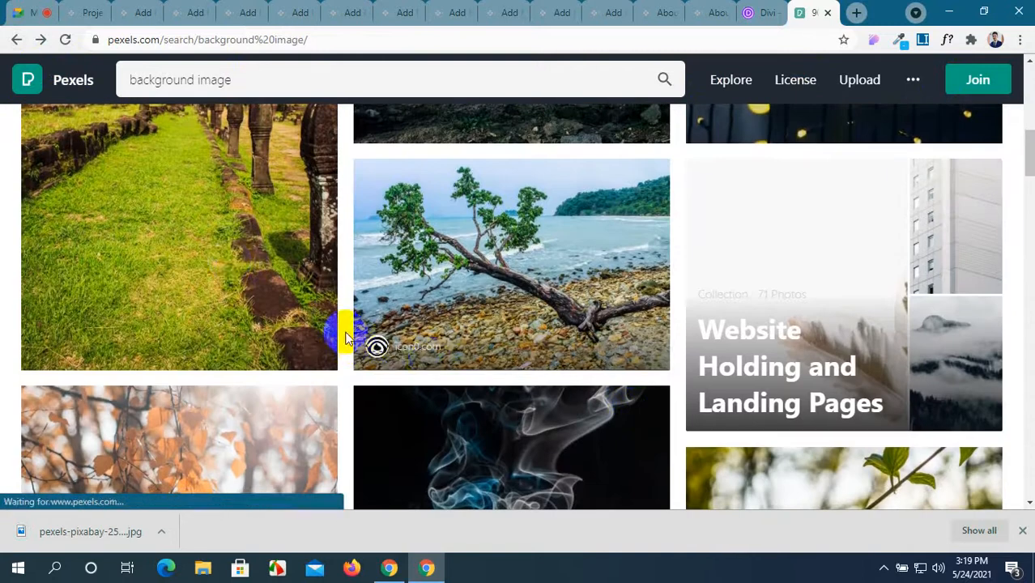
{"action": "scroll", "coordinate": [231, 263], "scroll_direction": "up", "scroll_amount": 3}
{"action": "left_click", "coordinate": [231, 267]}
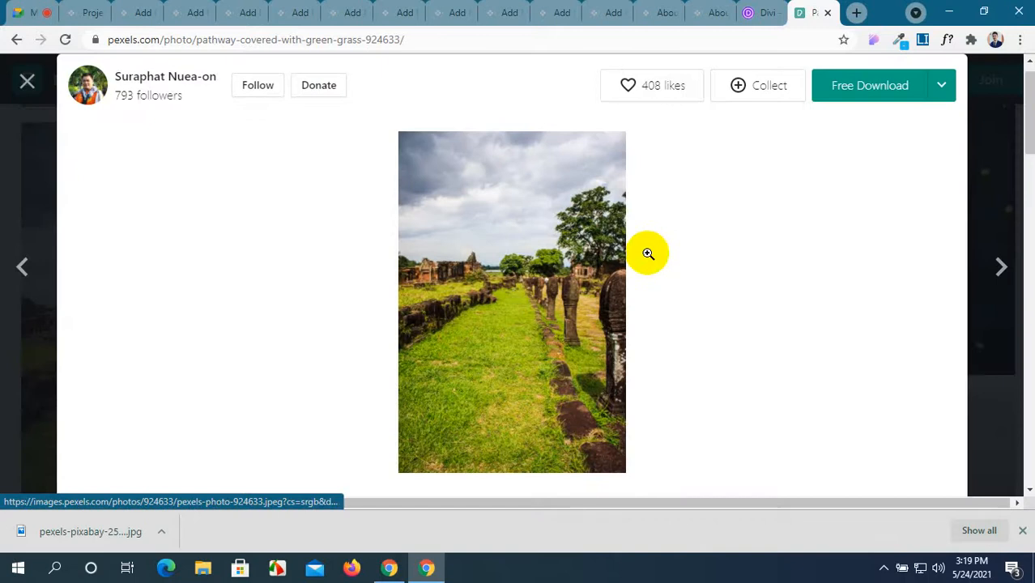
{"action": "left_click", "coordinate": [1012, 275]}
{"action": "right_click", "coordinate": [603, 253]}
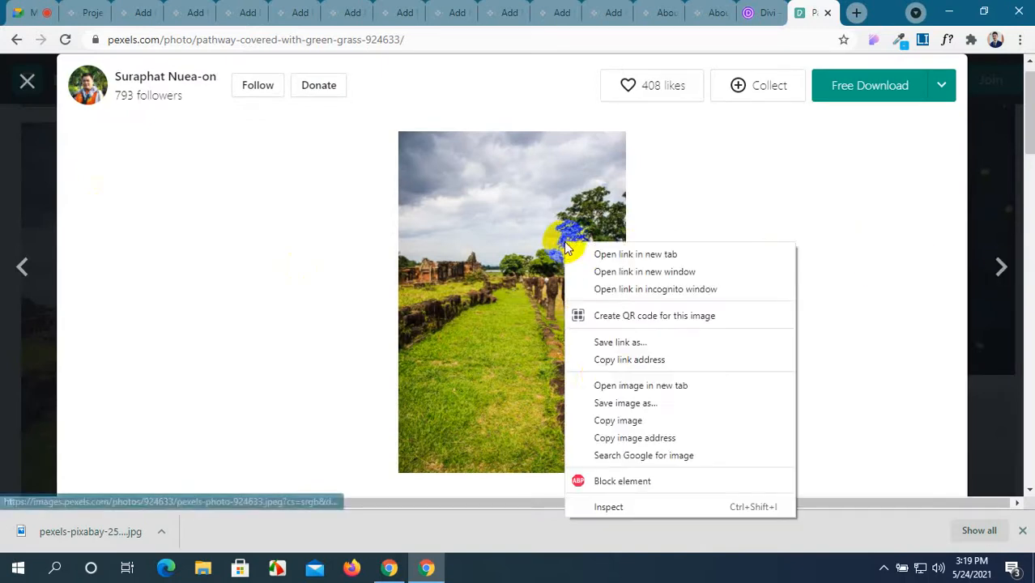
{"action": "left_click", "coordinate": [616, 404]}
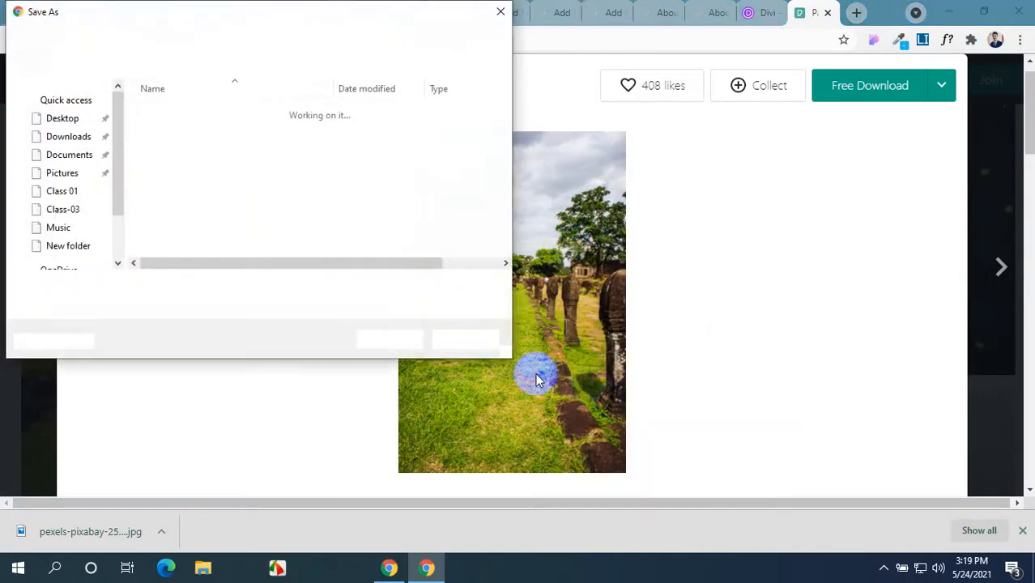
{"action": "left_click", "coordinate": [69, 158]}
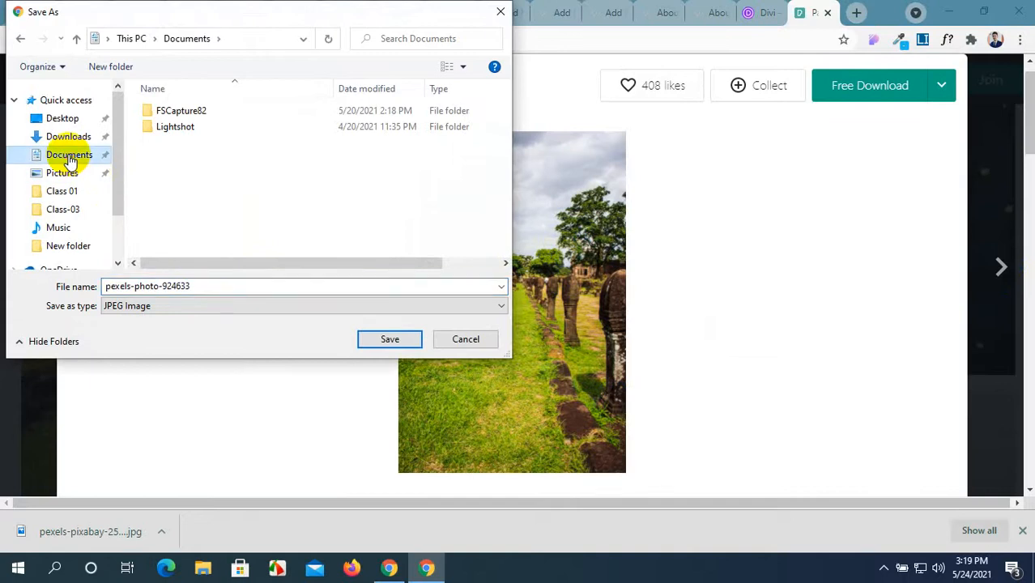
{"action": "left_click", "coordinate": [387, 339]}
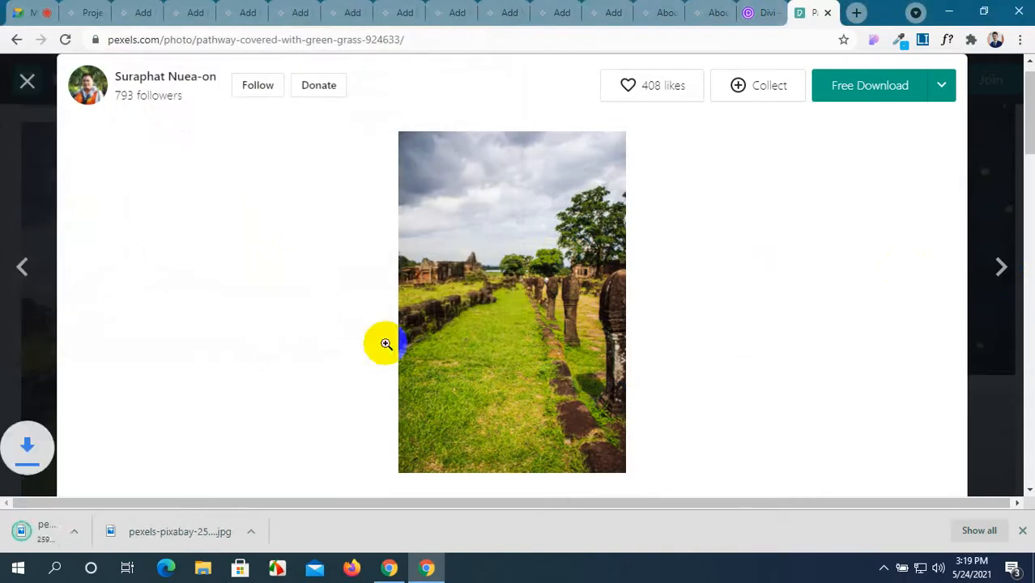
Step: Advance to the photo of the green tree beside the seashore and save the image to Documents
{"action": "left_click", "coordinate": [996, 268]}
{"action": "right_click", "coordinate": [669, 267]}
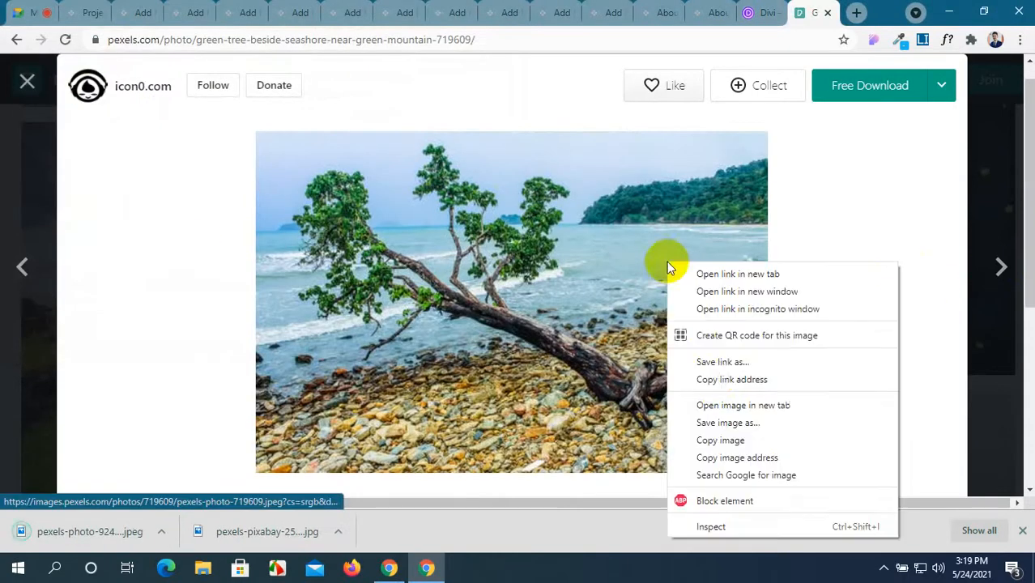
{"action": "left_click", "coordinate": [719, 422]}
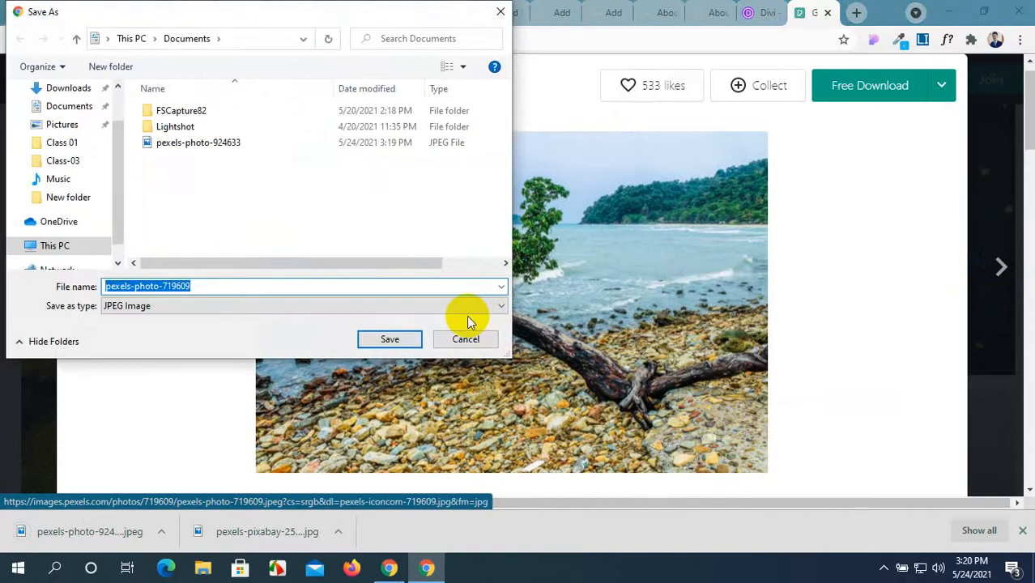
{"action": "left_click", "coordinate": [391, 340]}
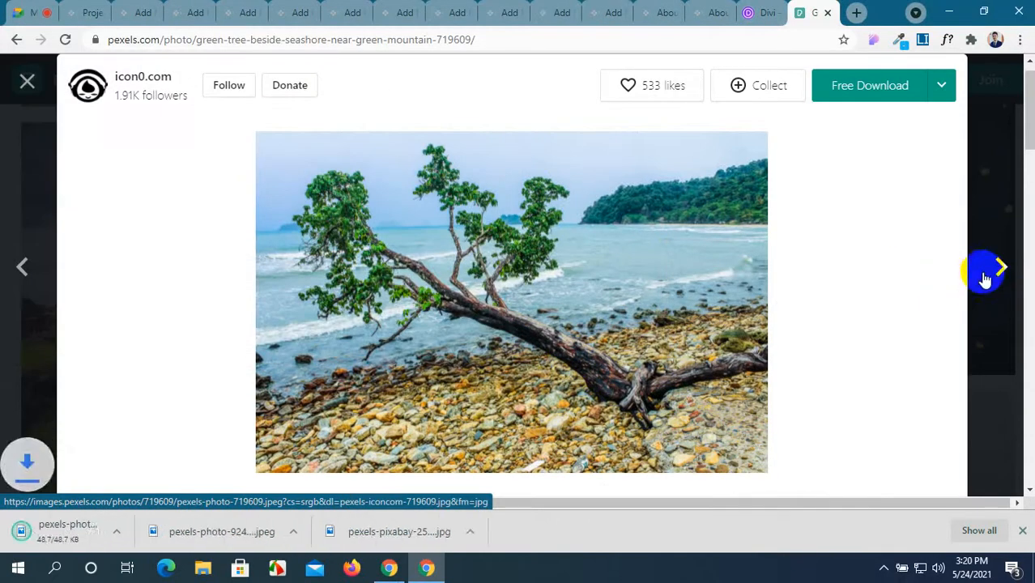
Step: Advance to the photo of dried orange leaves and save the image to Documents
{"action": "left_click", "coordinate": [996, 272]}
{"action": "right_click", "coordinate": [547, 276]}
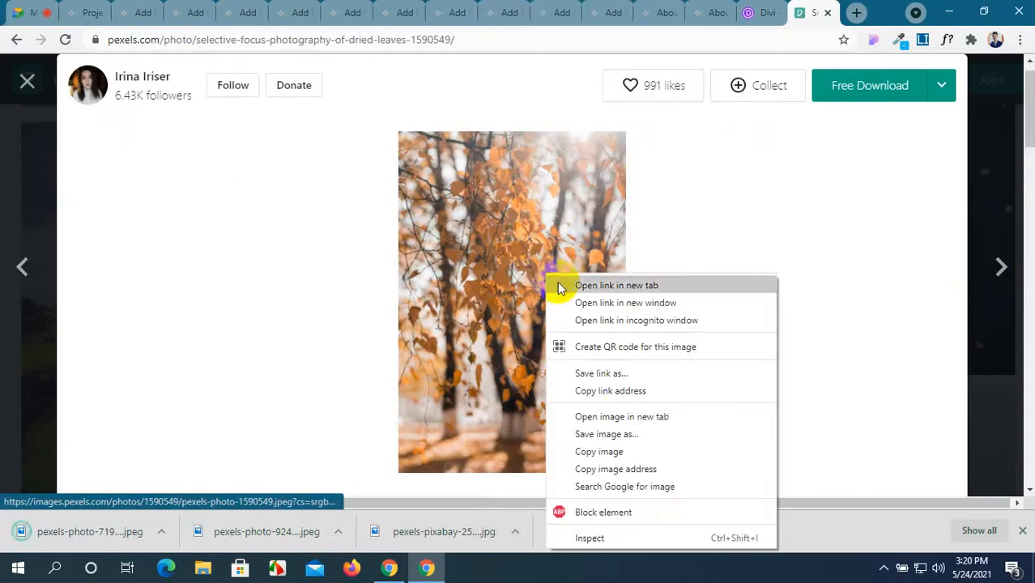
{"action": "left_click", "coordinate": [624, 433]}
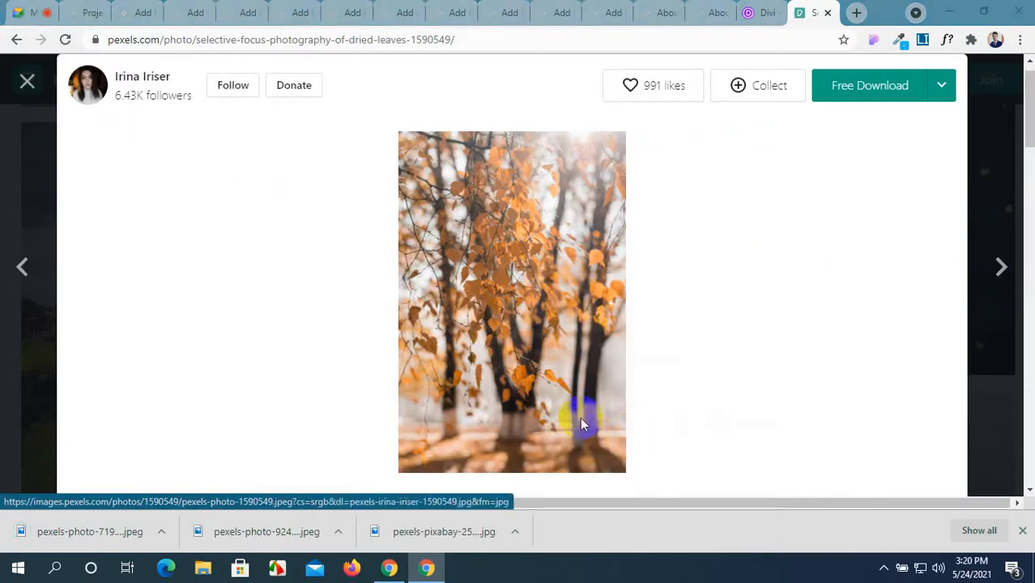
{"action": "left_click", "coordinate": [405, 338]}
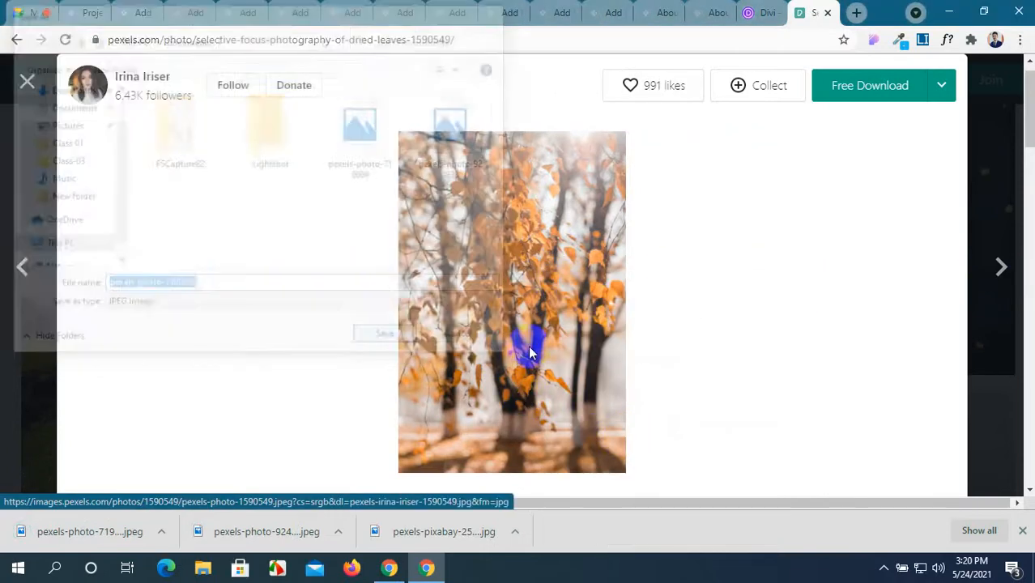
Step: Advance to the blue and white smoke photo and save the image to Documents
{"action": "left_click", "coordinate": [1002, 266]}
{"action": "right_click", "coordinate": [551, 276]}
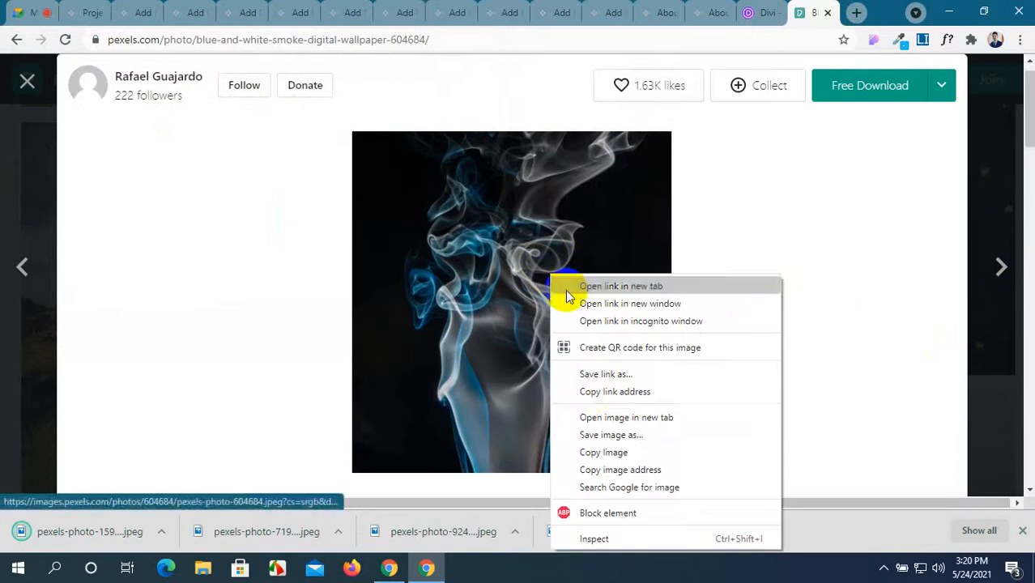
{"action": "left_click", "coordinate": [613, 434]}
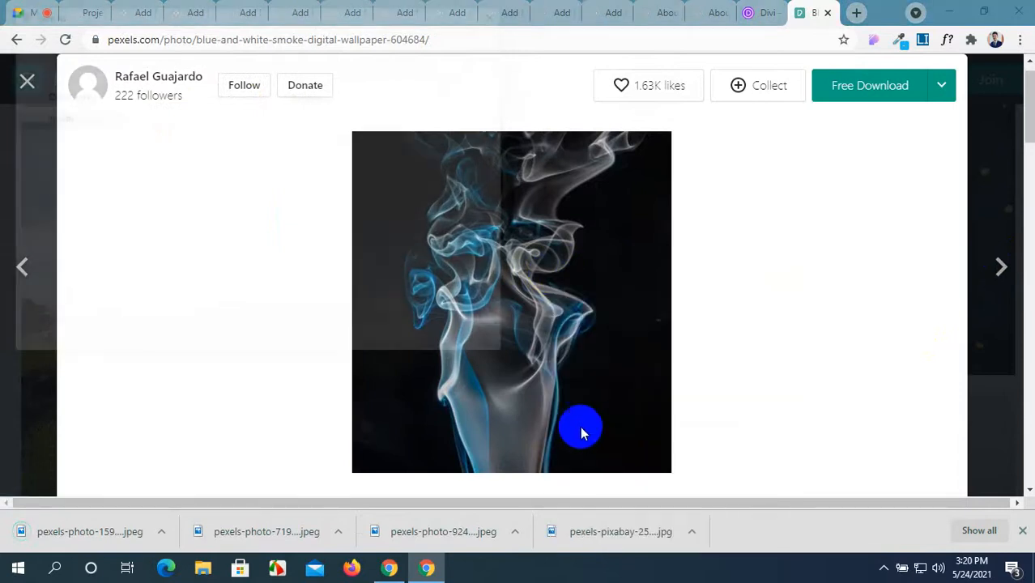
{"action": "left_click", "coordinate": [419, 341]}
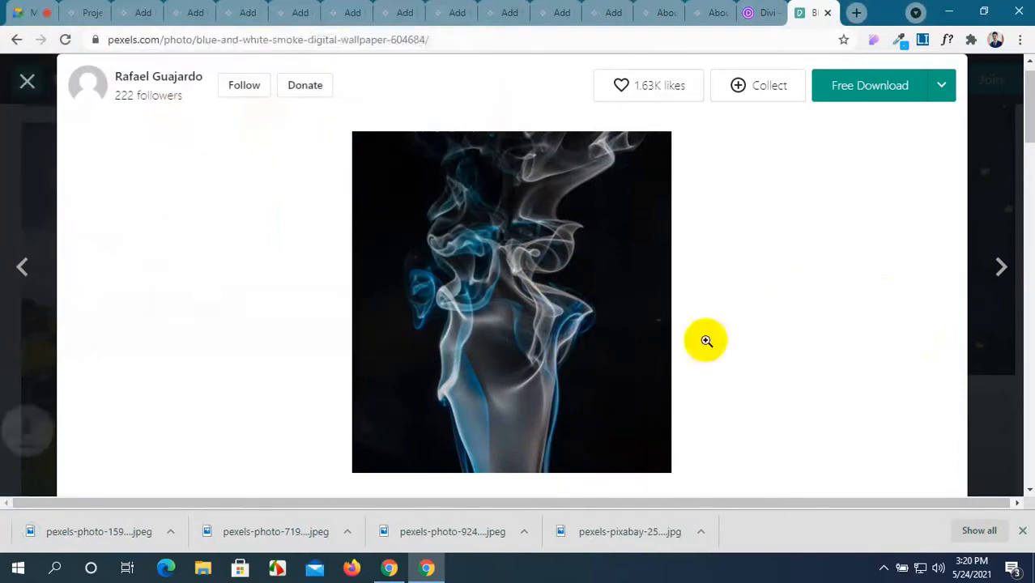
Step: Advance to the close-up photo of green leaves and save the image to Documents
{"action": "left_click", "coordinate": [996, 266]}
{"action": "right_click", "coordinate": [506, 254]}
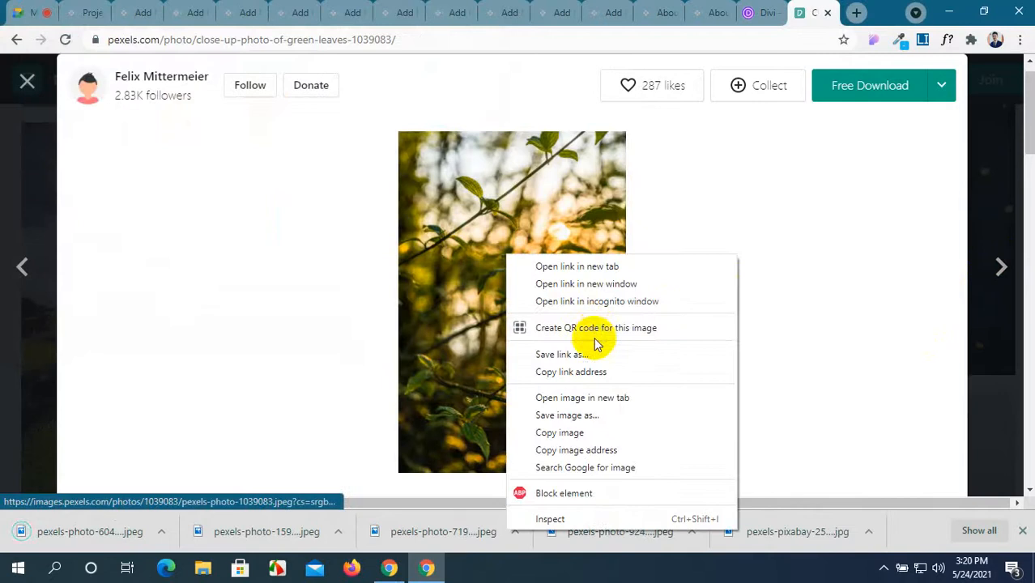
{"action": "left_click", "coordinate": [585, 418]}
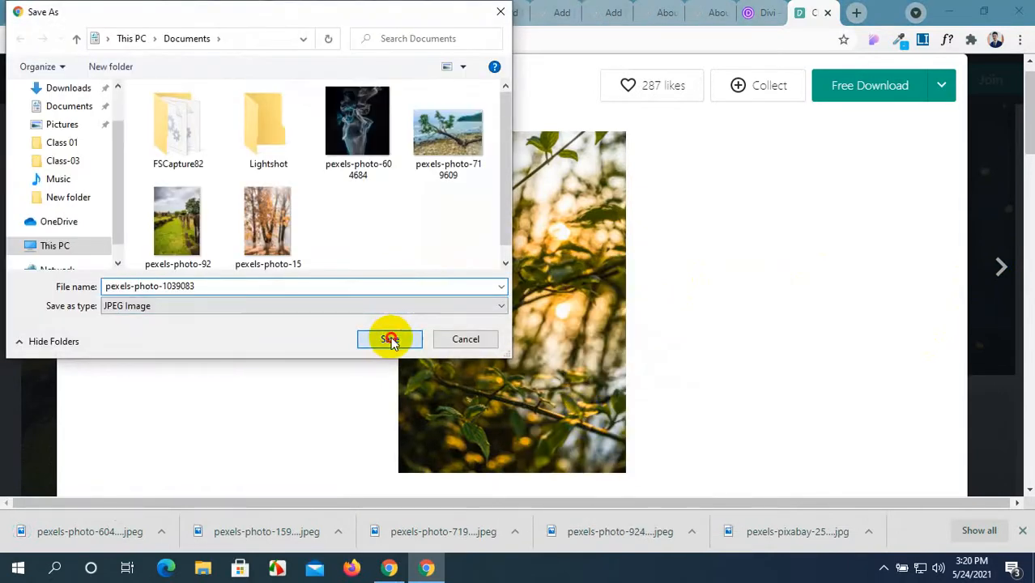
{"action": "left_click", "coordinate": [390, 339]}
Step: Advance to the blue starry universe photo and save the image to Documents
{"action": "left_click", "coordinate": [999, 267]}
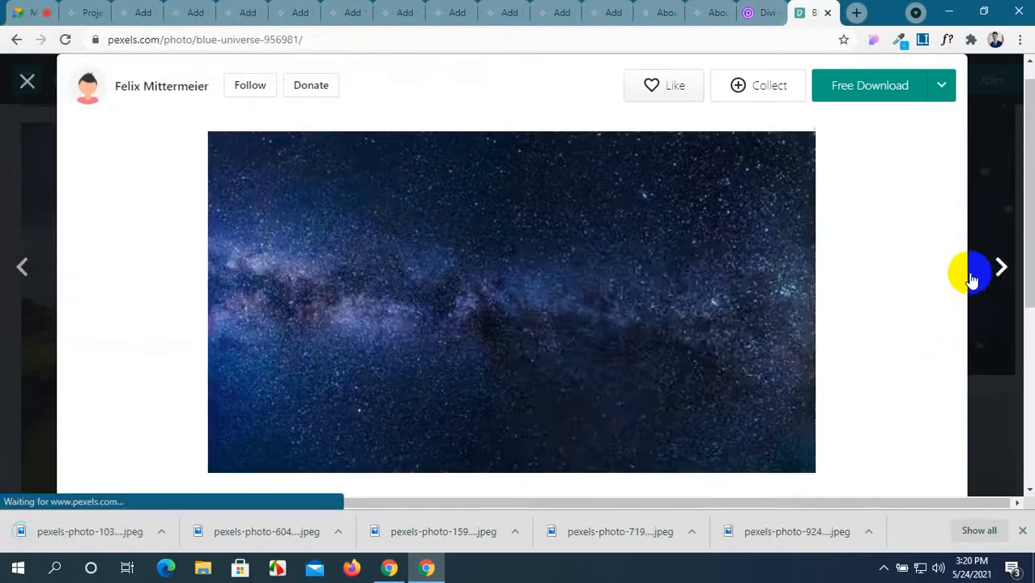
{"action": "right_click", "coordinate": [518, 250]}
{"action": "left_click", "coordinate": [601, 415]}
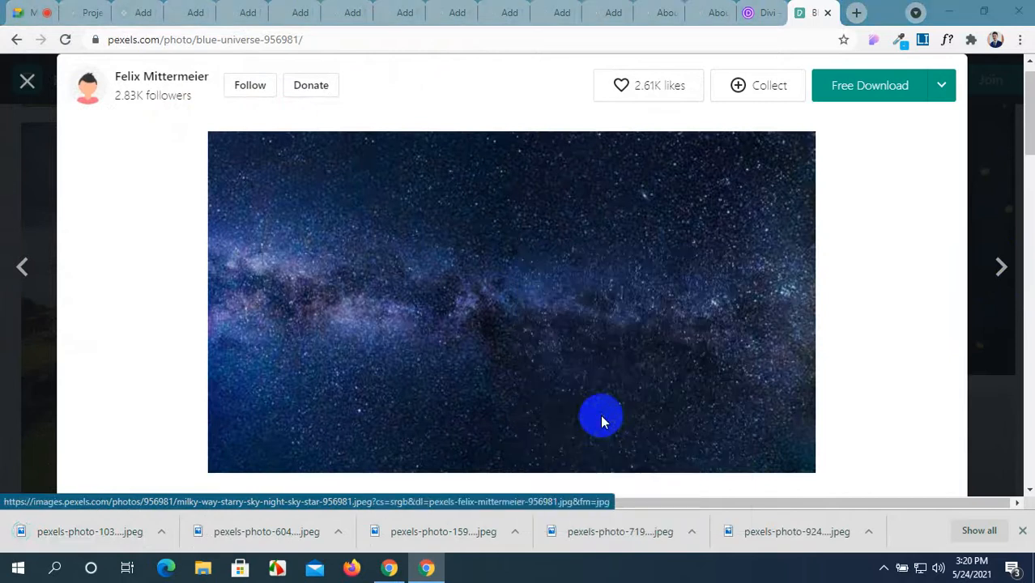
{"action": "left_click", "coordinate": [390, 339]}
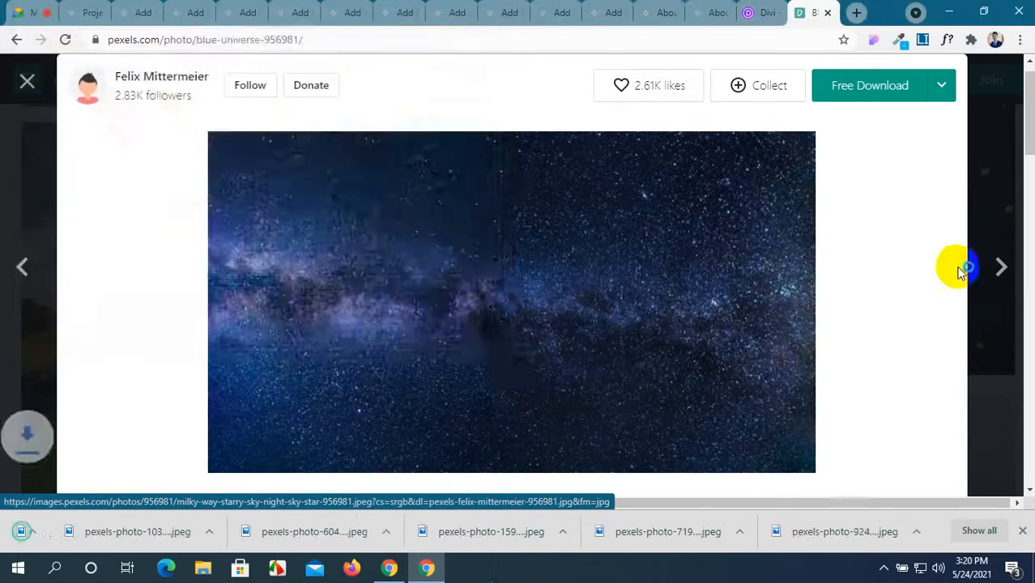
Step: Advance to the yellow bokeh lights photo and save the image to Documents
{"action": "left_click", "coordinate": [999, 263]}
{"action": "right_click", "coordinate": [488, 288]}
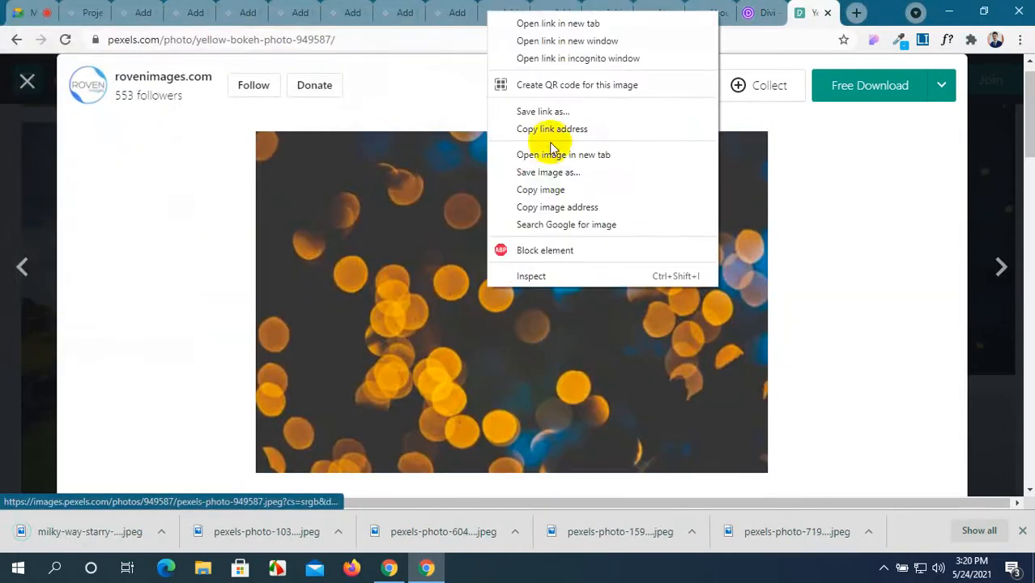
{"action": "left_click", "coordinate": [556, 172]}
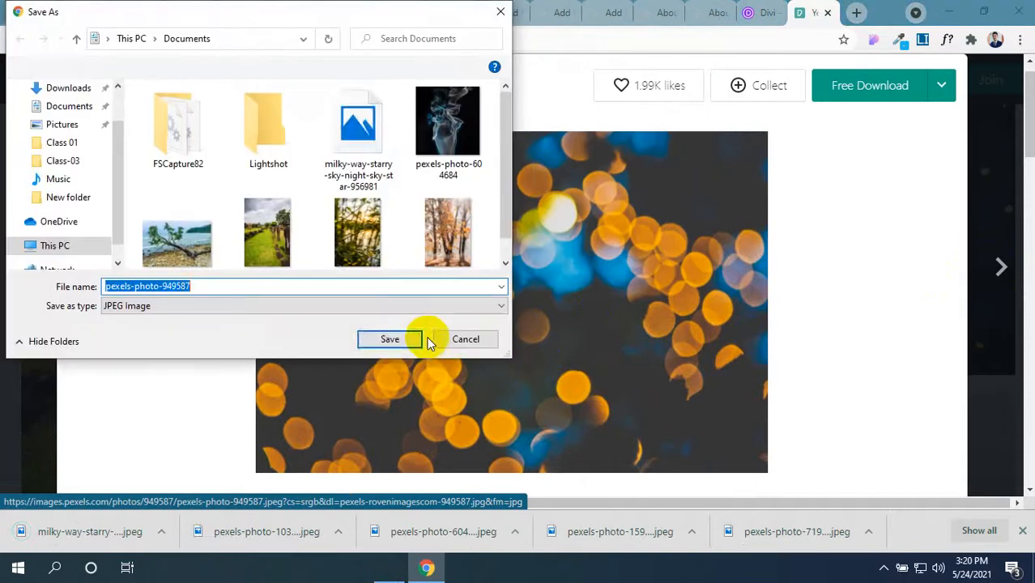
{"action": "left_click", "coordinate": [388, 339]}
Step: Advance to the fall trees photo and save the image to Documents
{"action": "left_click", "coordinate": [998, 263]}
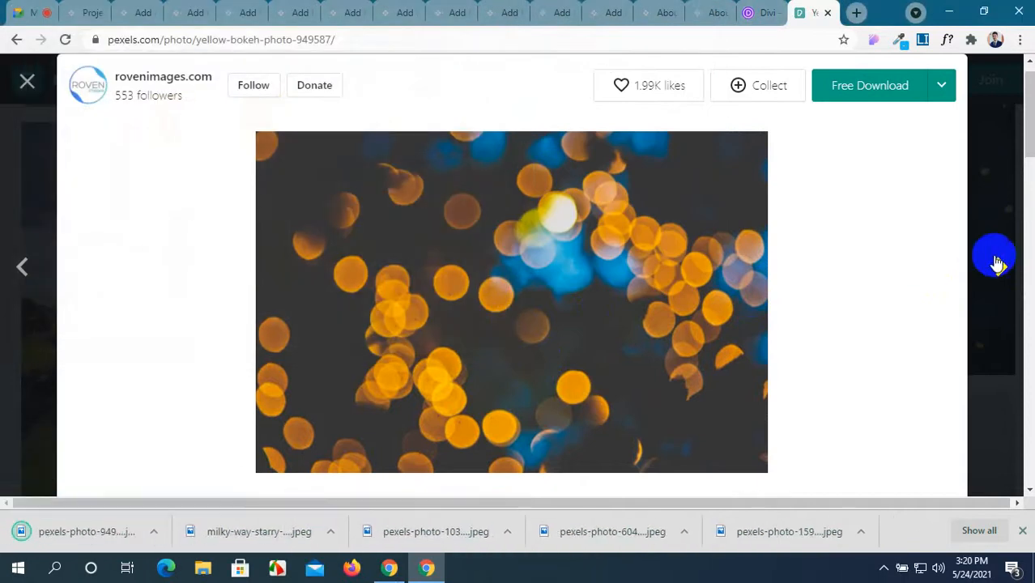
{"action": "right_click", "coordinate": [544, 262]}
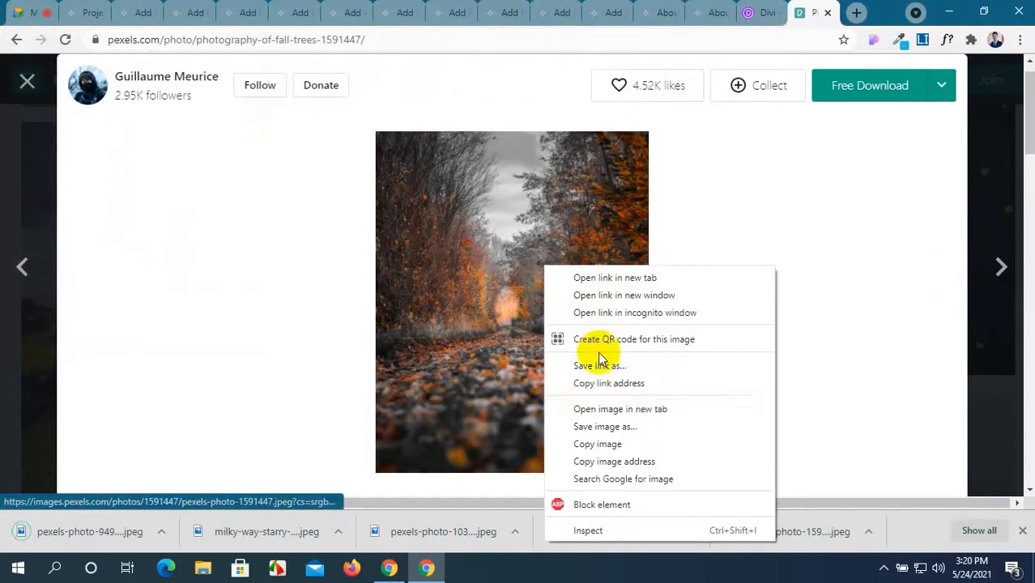
{"action": "left_click", "coordinate": [604, 426]}
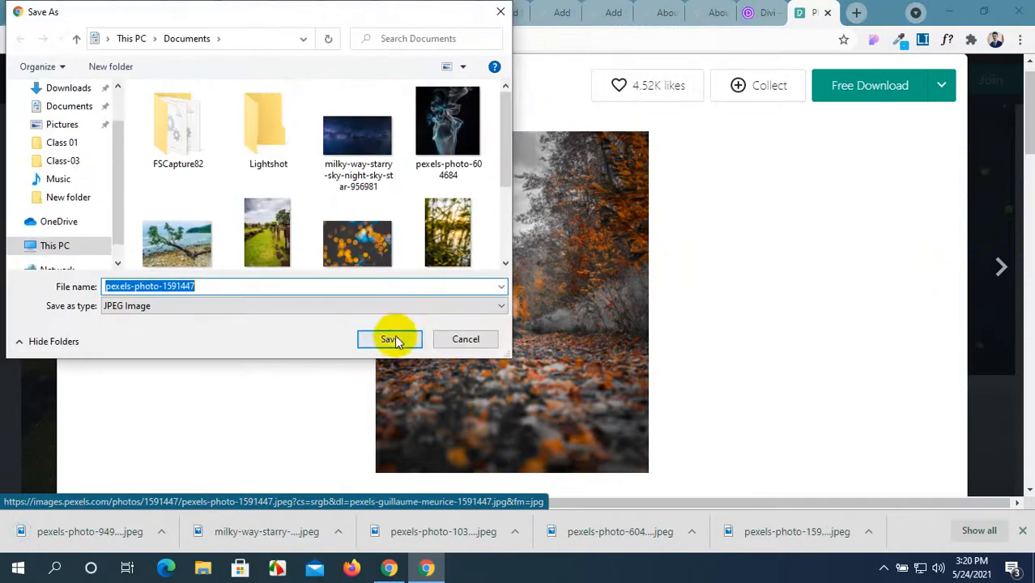
{"action": "left_click", "coordinate": [392, 339]}
Step: Advance to the defocused lights photo, save the image to Documents, and dismiss the browser's list of downloads
{"action": "left_click", "coordinate": [1002, 268]}
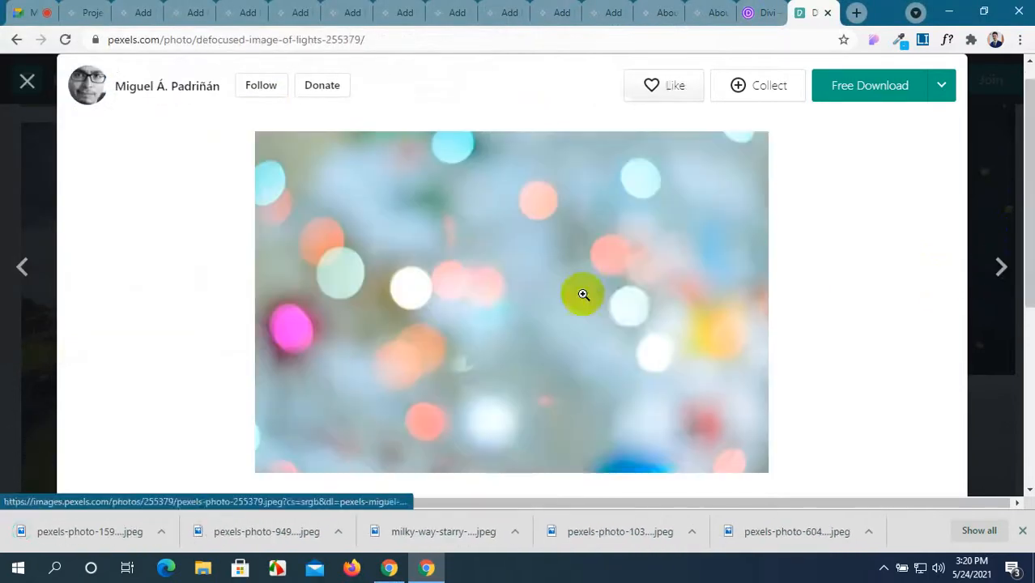
{"action": "right_click", "coordinate": [463, 262]}
{"action": "left_click", "coordinate": [541, 423]}
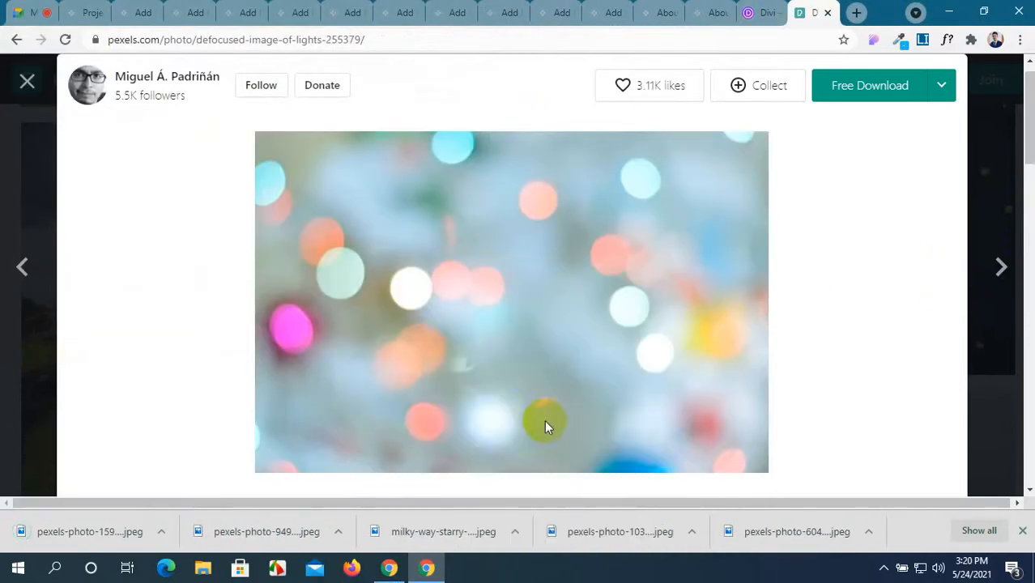
{"action": "left_click", "coordinate": [371, 341]}
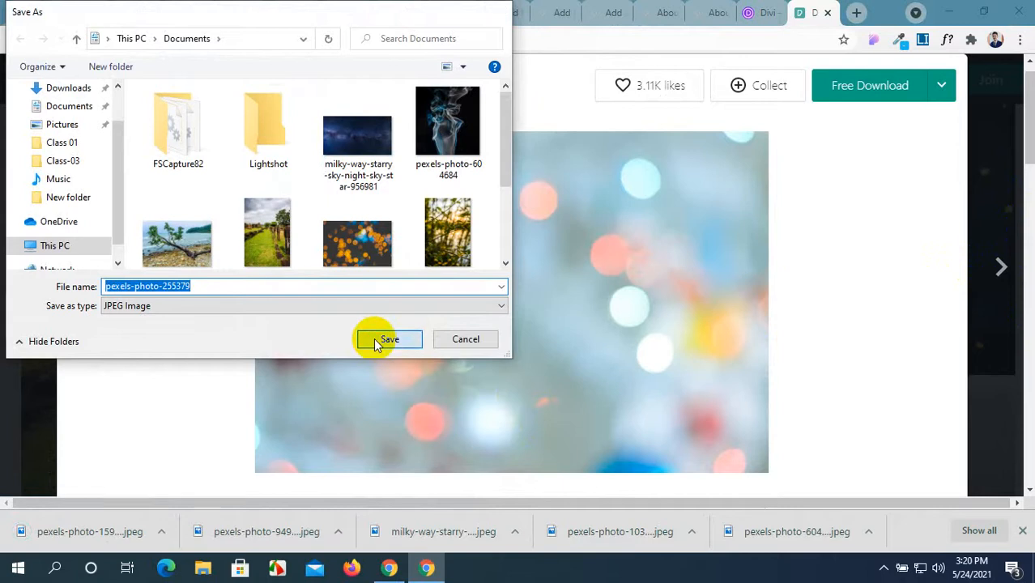
{"action": "scroll", "coordinate": [372, 387], "scroll_direction": "up", "scroll_amount": 1}
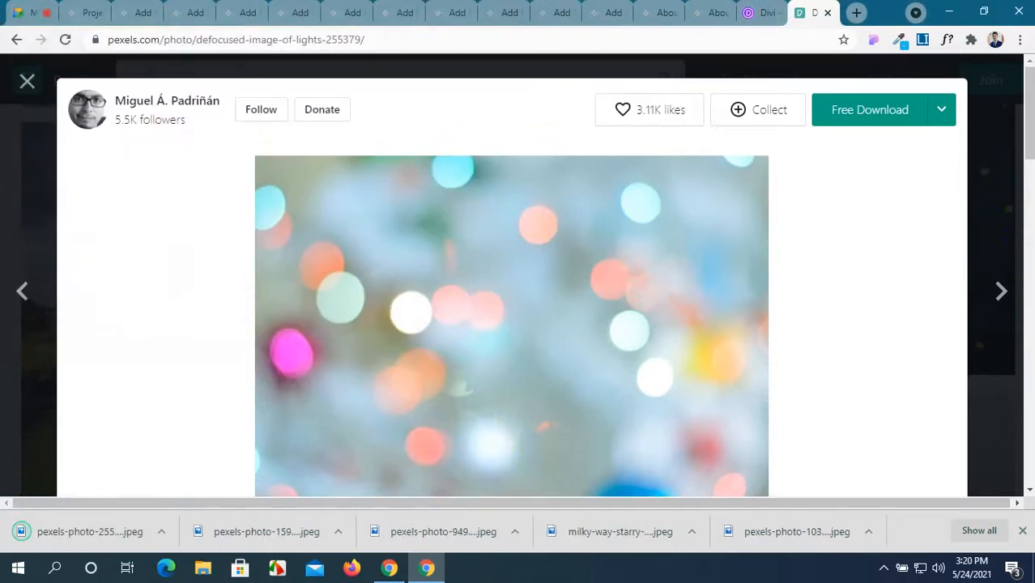
{"action": "left_click", "coordinate": [1022, 532]}
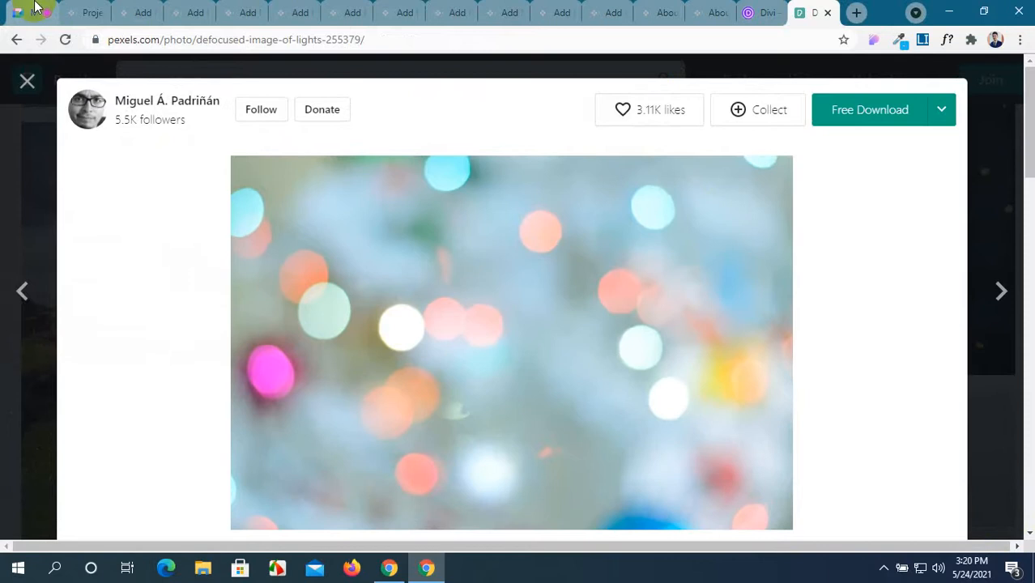
Step: Return to the first new WordPress project and title it Business
{"action": "left_click", "coordinate": [90, 11]}
{"action": "left_click", "coordinate": [131, 12]}
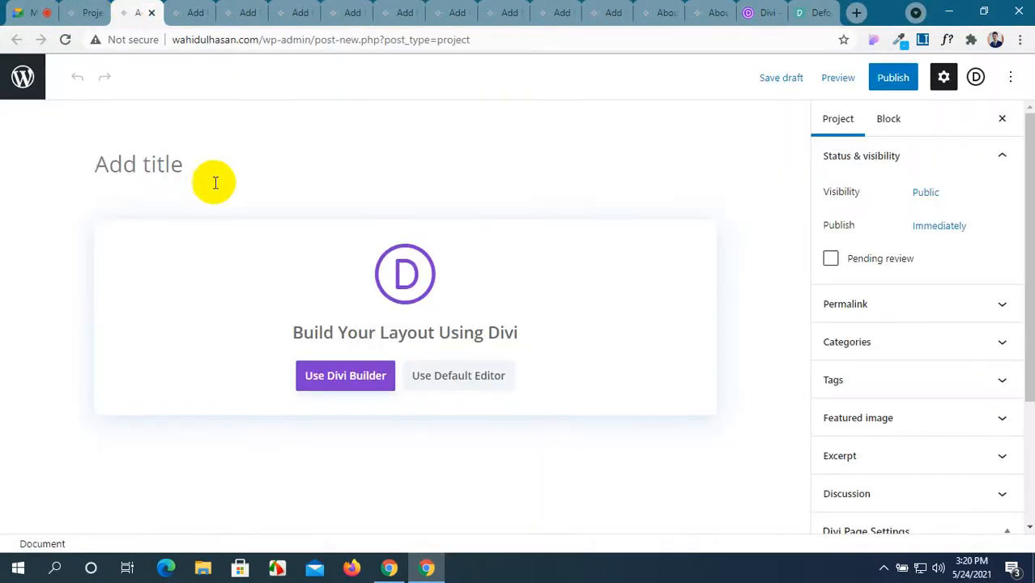
{"action": "left_click", "coordinate": [751, 8]}
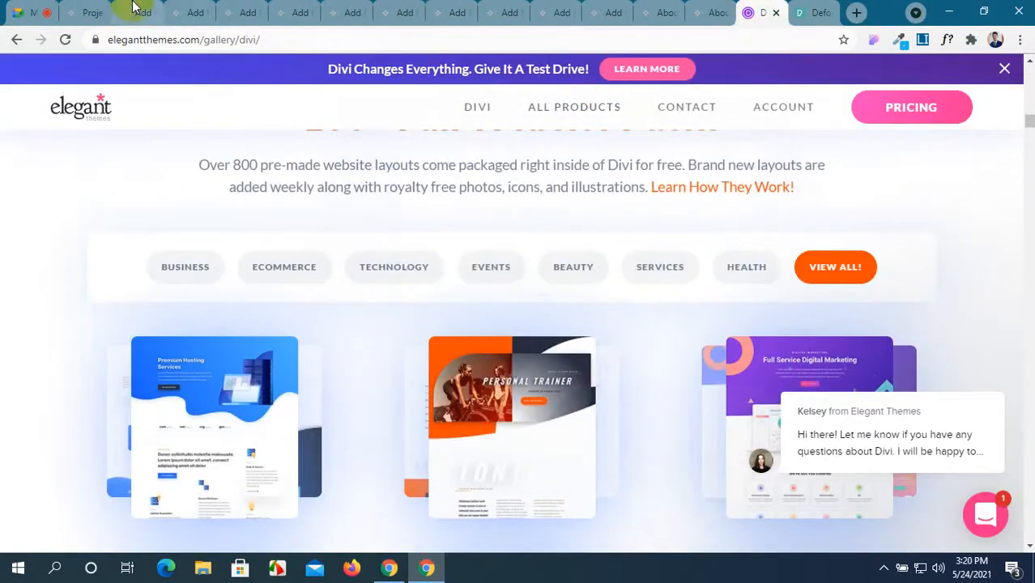
{"action": "left_click", "coordinate": [89, 12]}
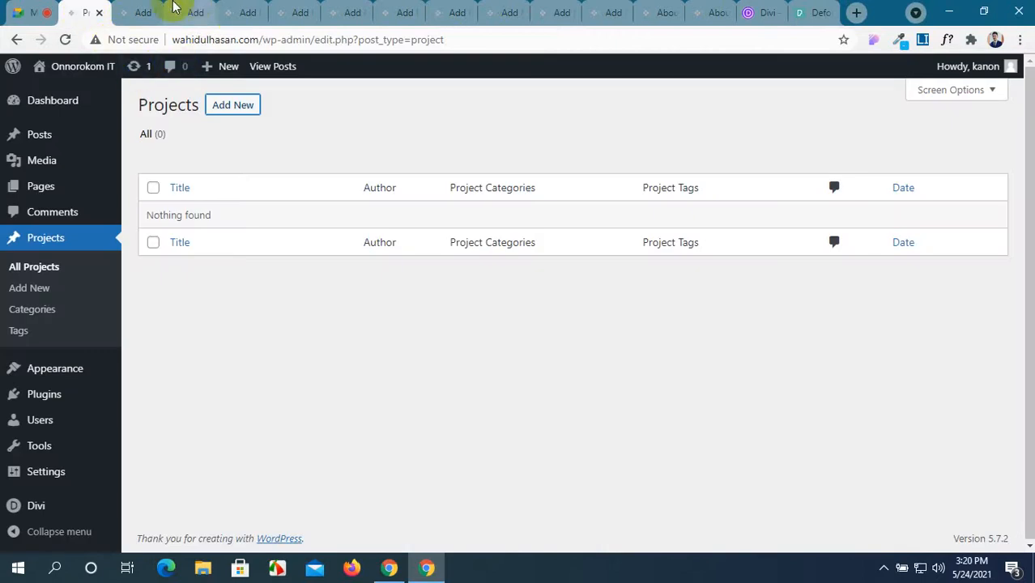
{"action": "left_click", "coordinate": [144, 10]}
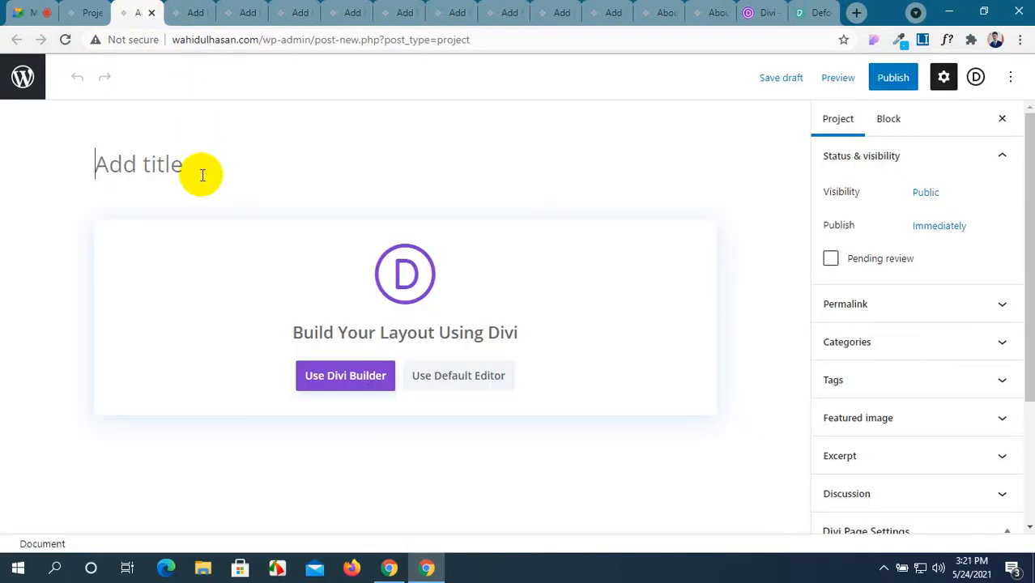
{"action": "type", "text": "Bussiness"}
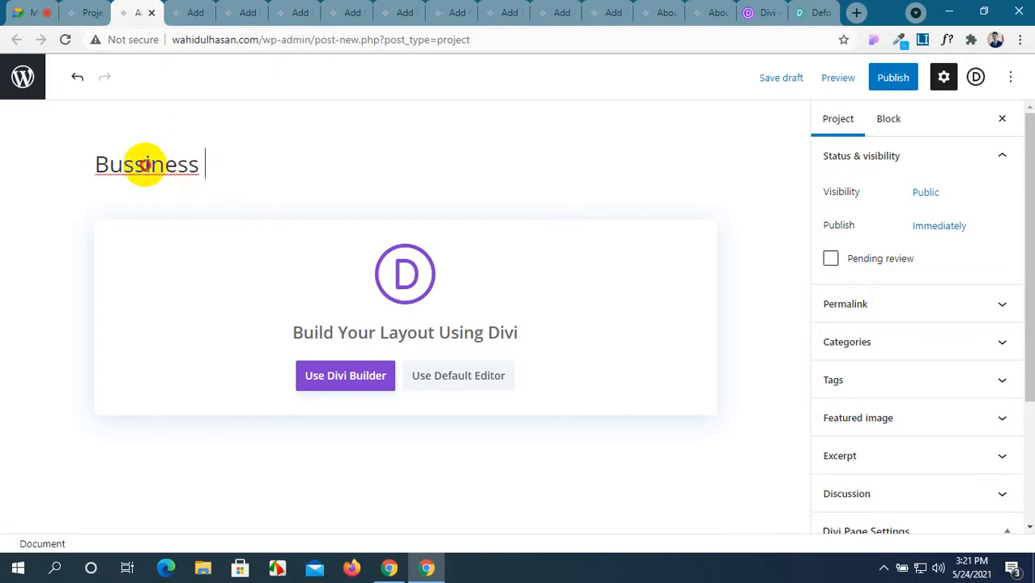
{"action": "key", "text": "BackSpace"}
{"action": "left_click", "coordinate": [201, 162]}
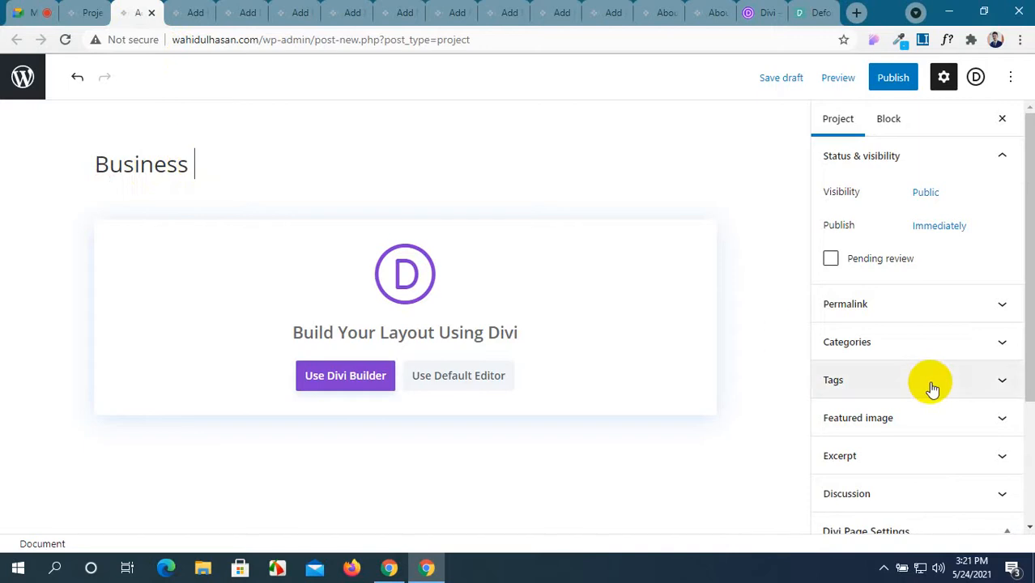
Step: Create a new project category named Business and assign it to the Business project
{"action": "scroll", "coordinate": [930, 385], "scroll_direction": "down", "scroll_amount": 1}
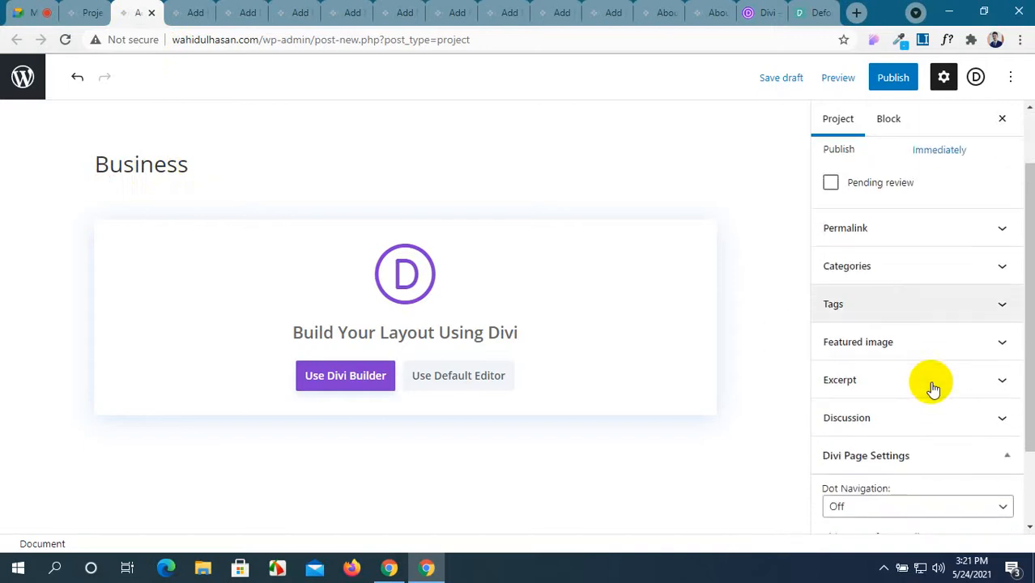
{"action": "left_click", "coordinate": [342, 378]}
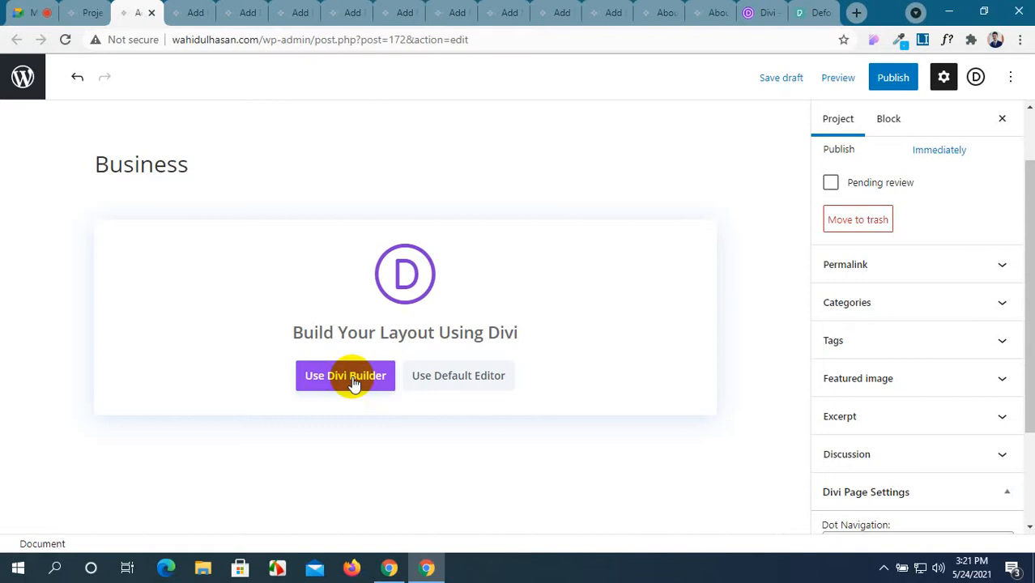
{"action": "left_click", "coordinate": [996, 306]}
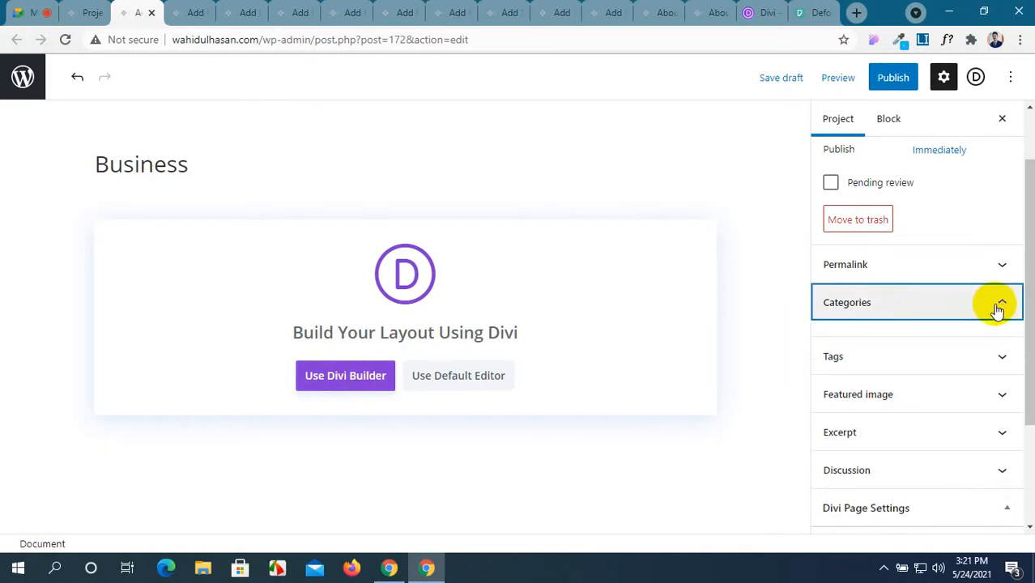
{"action": "left_click", "coordinate": [996, 308]}
{"action": "left_click", "coordinate": [996, 311]}
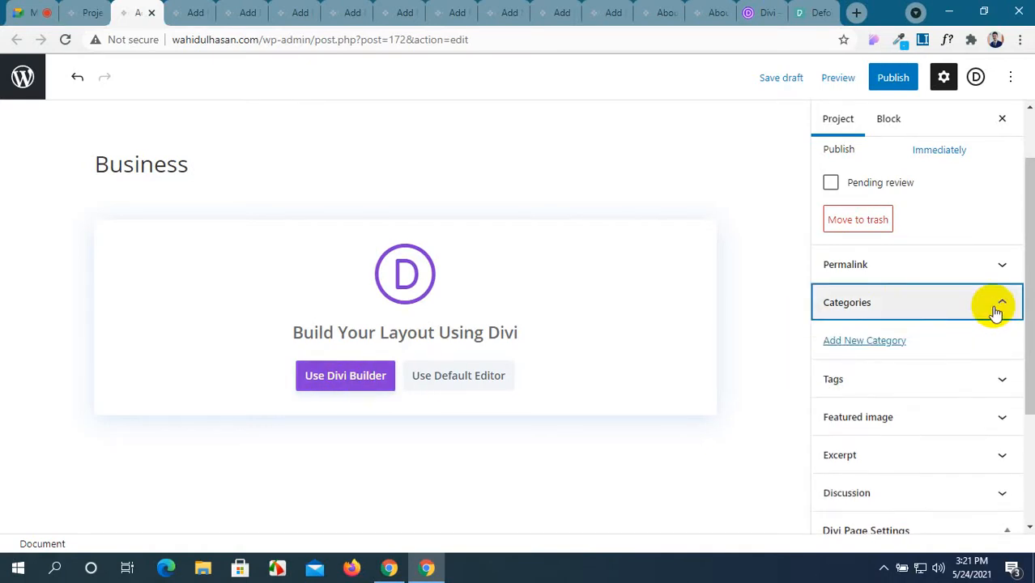
{"action": "left_click", "coordinate": [873, 342]}
{"action": "left_click", "coordinate": [896, 390]}
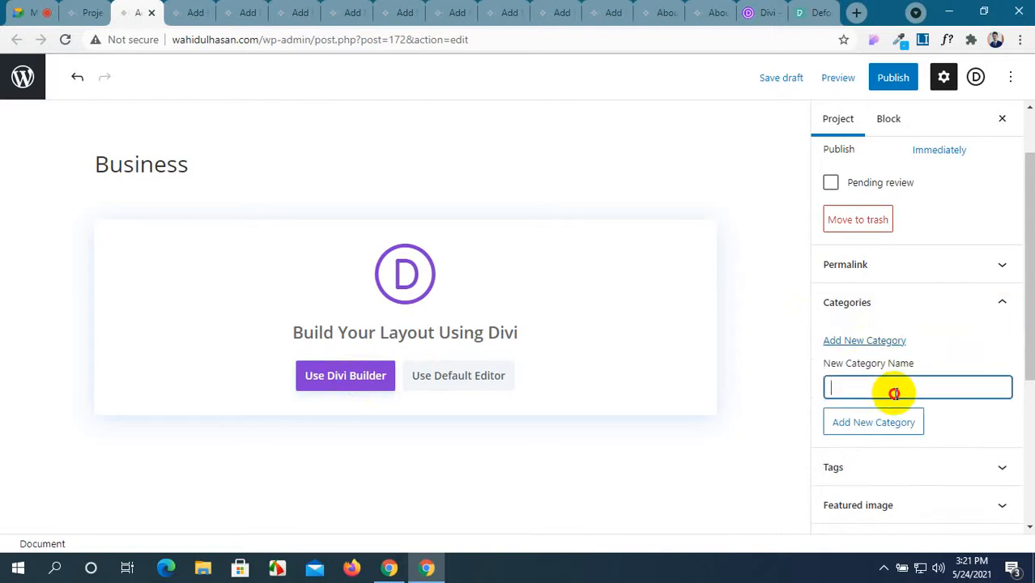
{"action": "left_click_drag", "start_coordinate": [197, 172], "coordinate": [95, 164]}
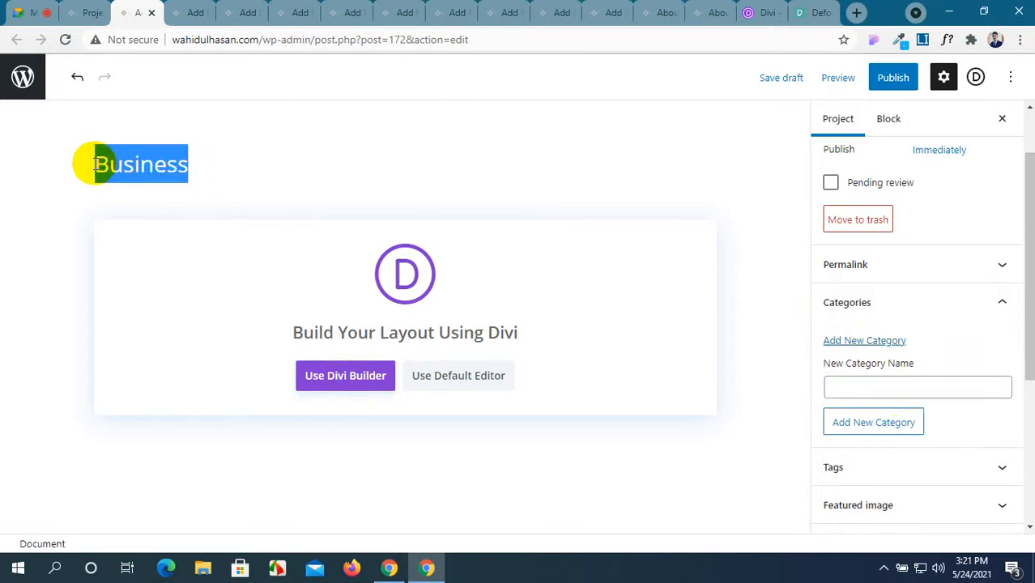
{"action": "left_click", "coordinate": [865, 386]}
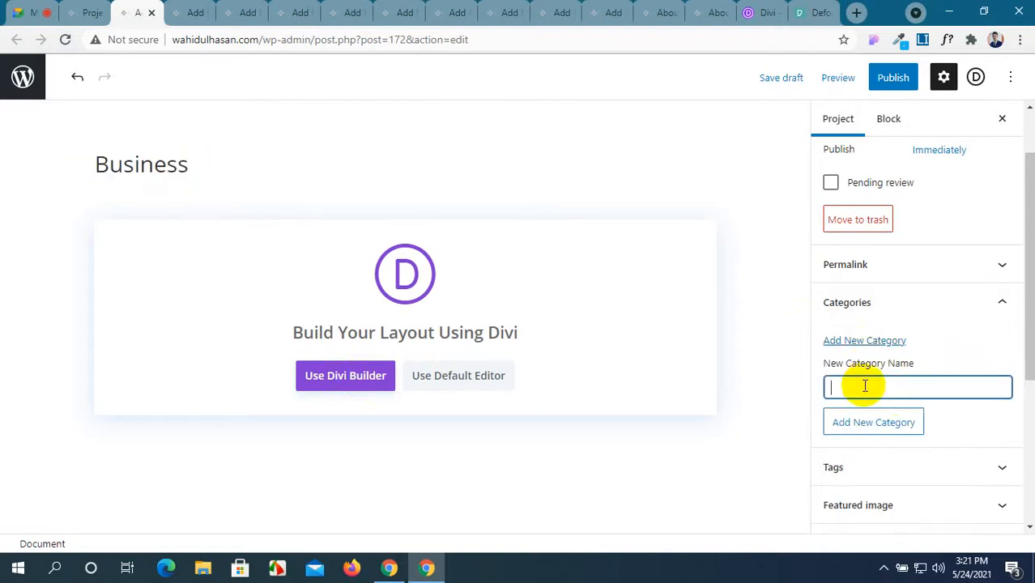
{"action": "left_click", "coordinate": [876, 427]}
Step: Start uploading files for the project's featured image and browse to the Documents folder
{"action": "scroll", "coordinate": [876, 427], "scroll_direction": "down", "scroll_amount": 3}
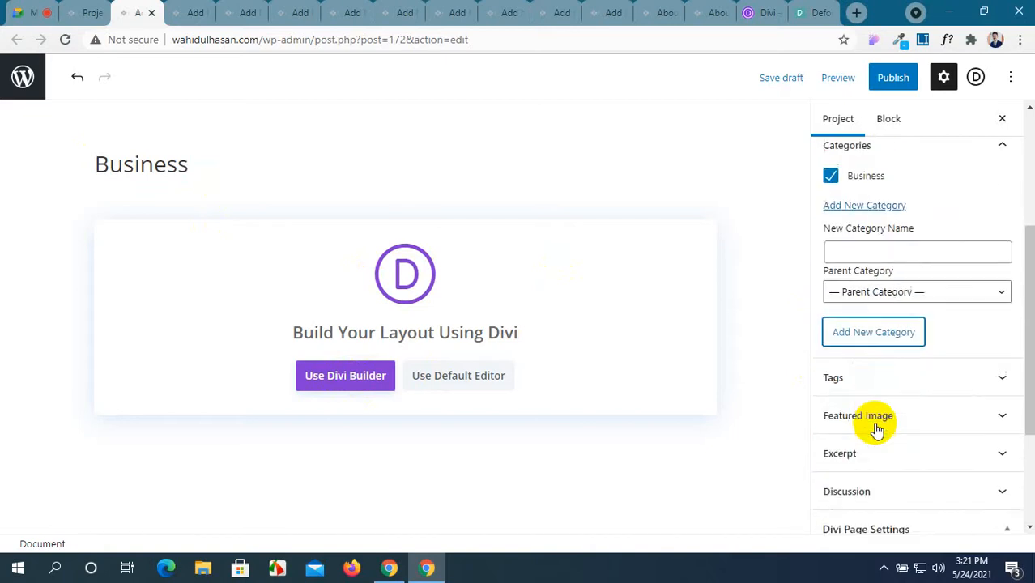
{"action": "left_click", "coordinate": [969, 347]}
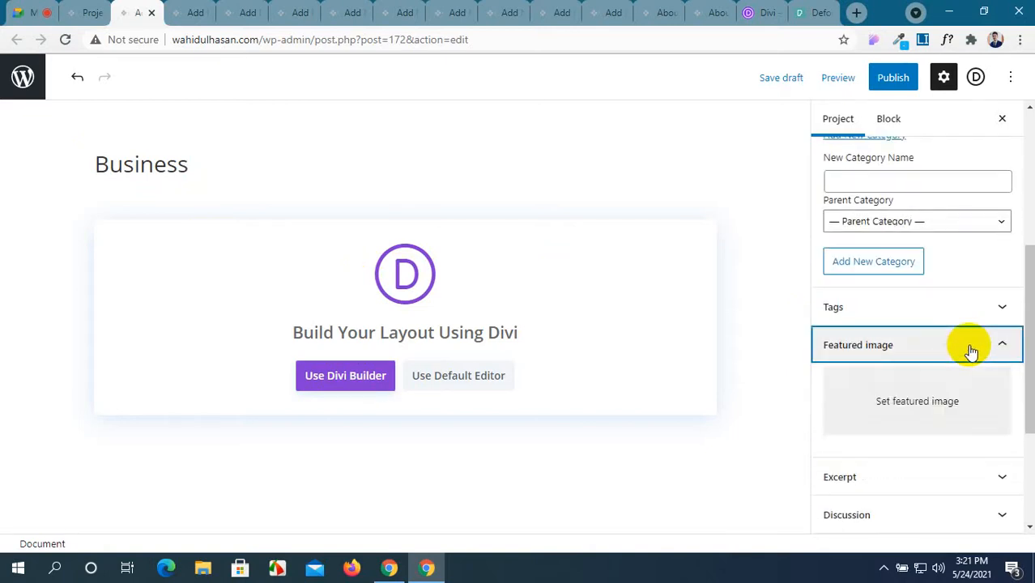
{"action": "left_click", "coordinate": [936, 398]}
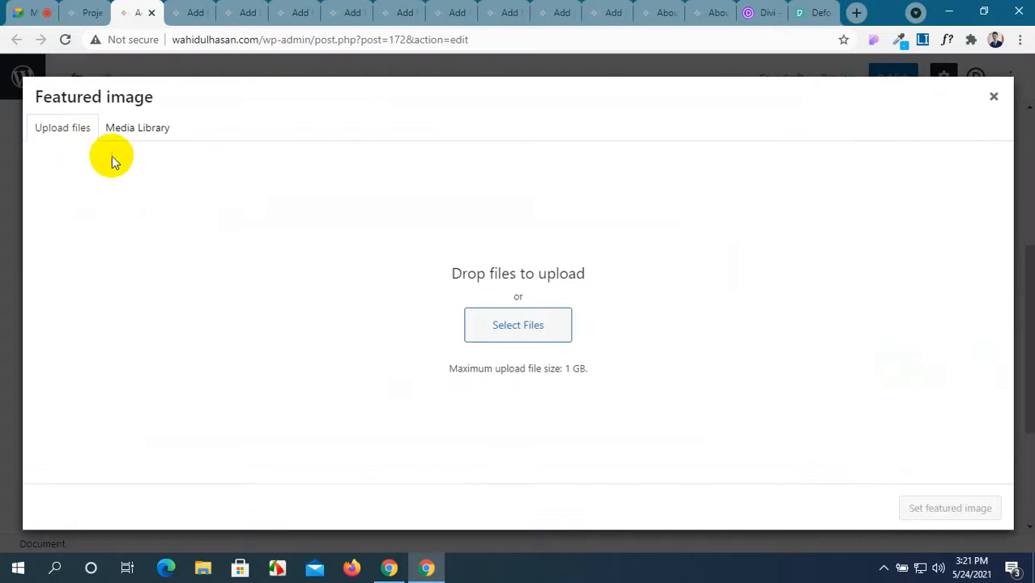
{"action": "left_click", "coordinate": [516, 338]}
{"action": "left_click", "coordinate": [516, 338]}
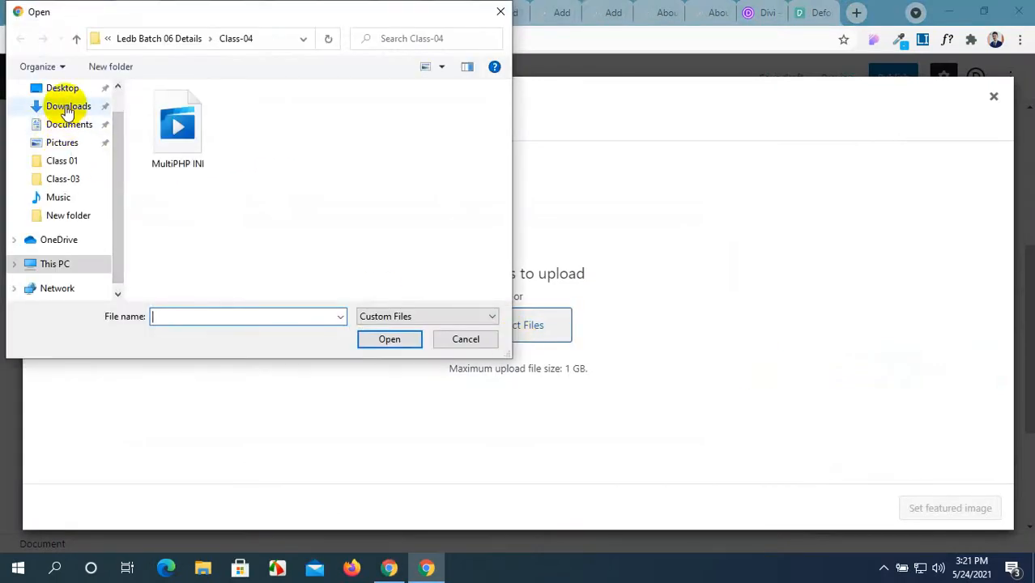
{"action": "scroll", "coordinate": [68, 129], "scroll_direction": "up", "scroll_amount": 1}
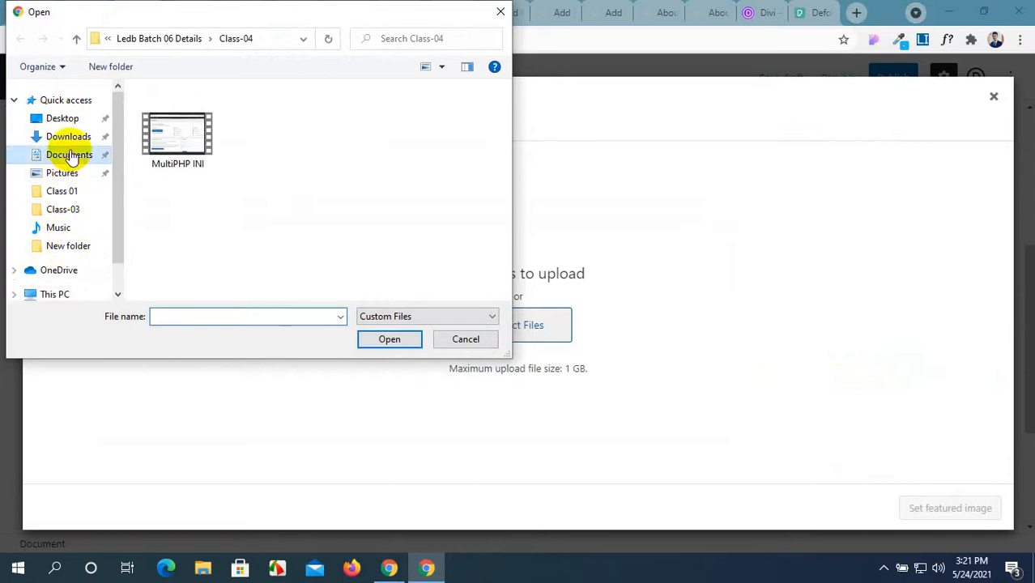
{"action": "left_click", "coordinate": [72, 155]}
Step: Upload the ten stock photos from Documents to the media library, from the milky-way image through pexels-pixabay-259915
{"action": "left_click", "coordinate": [472, 156]}
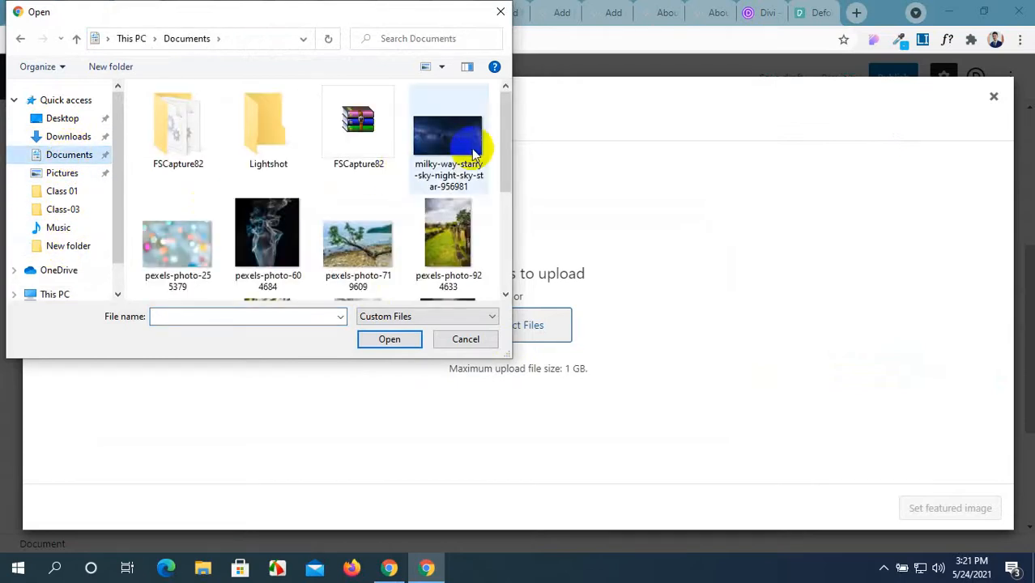
{"action": "left_click", "coordinate": [185, 229], "text": "ctrl"}
{"action": "left_click", "coordinate": [271, 223], "text": "ctrl"}
{"action": "left_click", "coordinate": [371, 231], "text": "ctrl"}
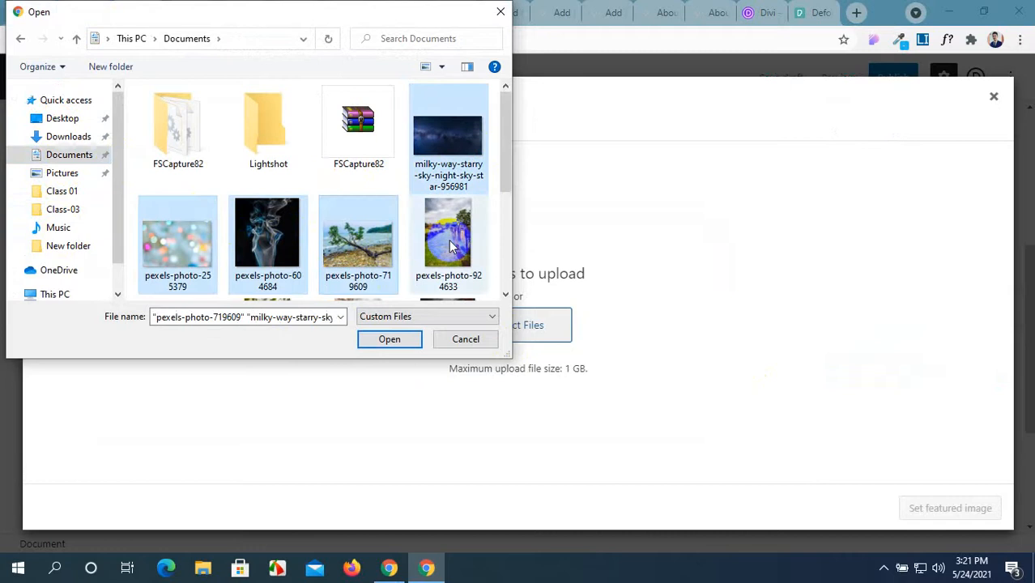
{"action": "left_click", "coordinate": [451, 247], "text": "ctrl"}
{"action": "scroll", "coordinate": [373, 212], "scroll_direction": "down", "scroll_amount": 3}
{"action": "scroll", "coordinate": [316, 215], "scroll_direction": "up", "scroll_amount": 1}
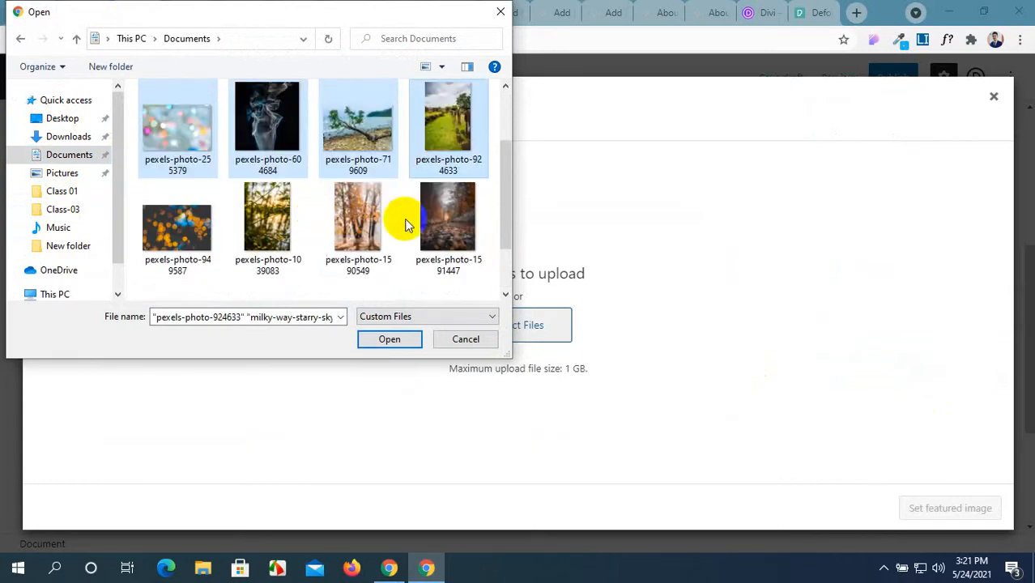
{"action": "left_click", "coordinate": [430, 211], "text": "ctrl"}
{"action": "left_click", "coordinate": [374, 217], "text": "ctrl"}
{"action": "left_click", "coordinate": [266, 216], "text": "ctrl"}
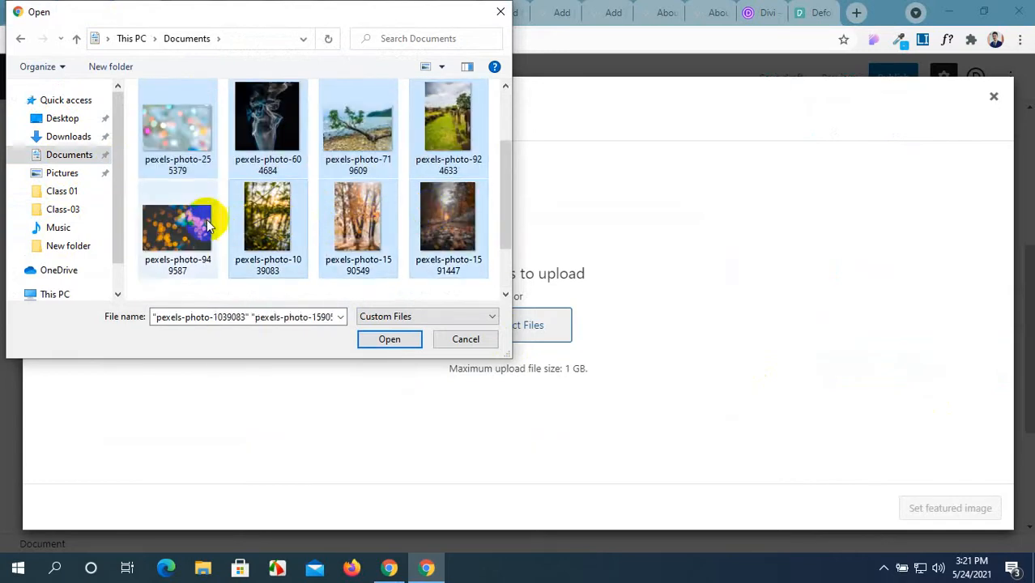
{"action": "left_click", "coordinate": [206, 219], "text": "ctrl"}
{"action": "scroll", "coordinate": [182, 240], "scroll_direction": "down", "scroll_amount": 1}
{"action": "left_click", "coordinate": [181, 243], "text": "ctrl"}
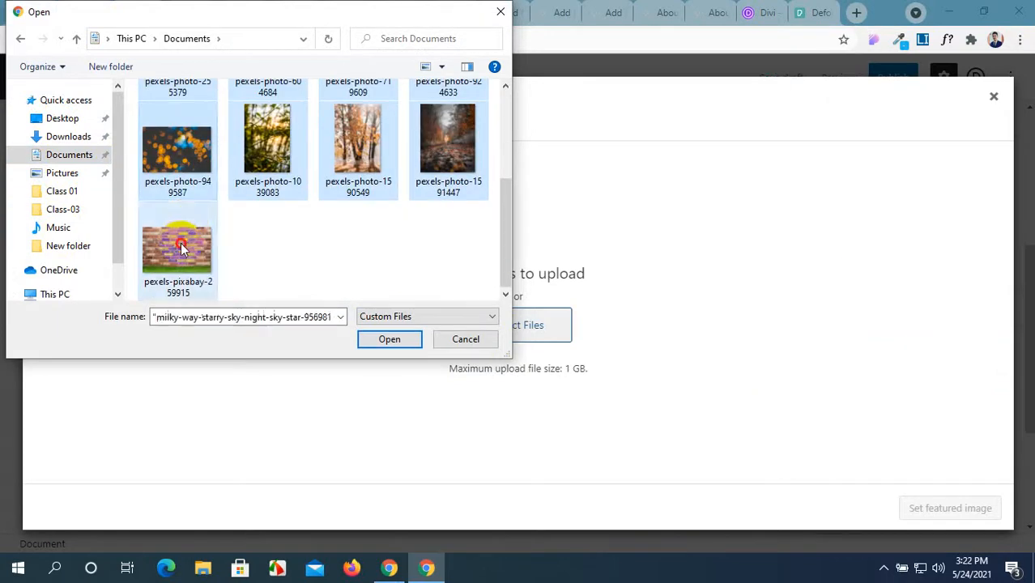
{"action": "left_click", "coordinate": [389, 338]}
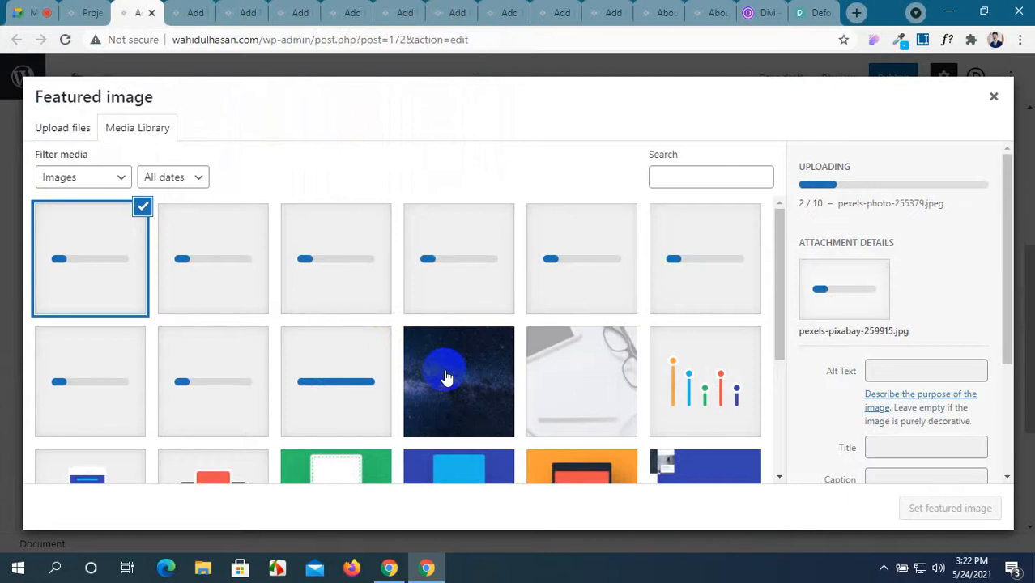
{"action": "scroll", "coordinate": [447, 377], "scroll_direction": "down", "scroll_amount": 2}
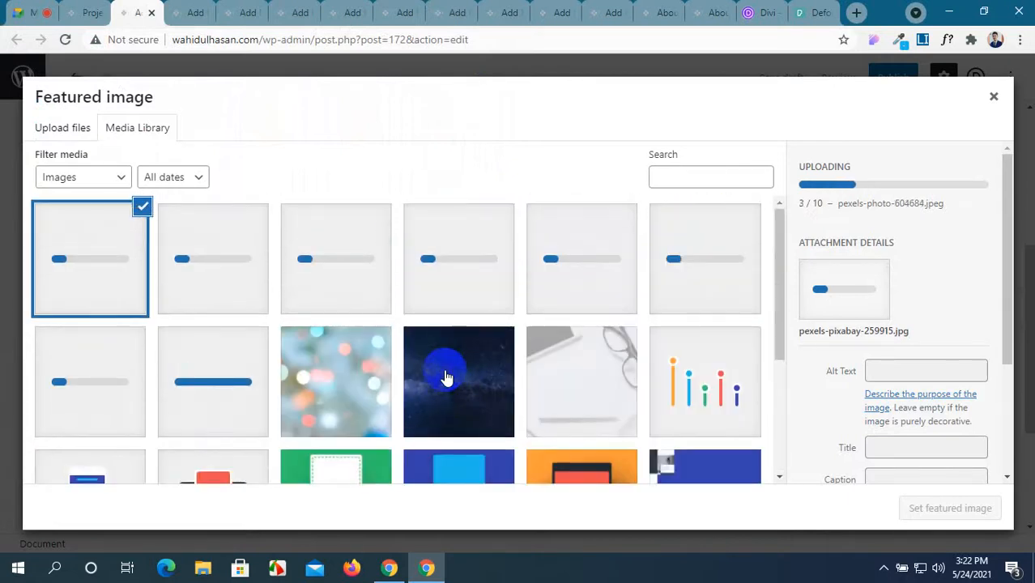
{"action": "scroll", "coordinate": [446, 377], "scroll_direction": "down", "scroll_amount": 2}
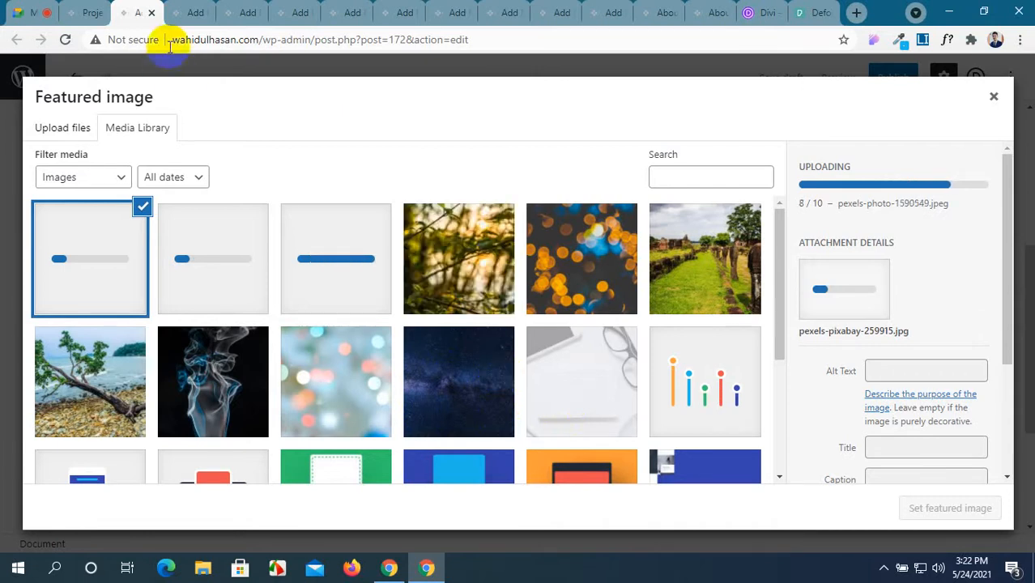
Step: Check the category names in the Divi layout gallery and title the second new project Ecommerce
{"action": "left_click", "coordinate": [184, 14]}
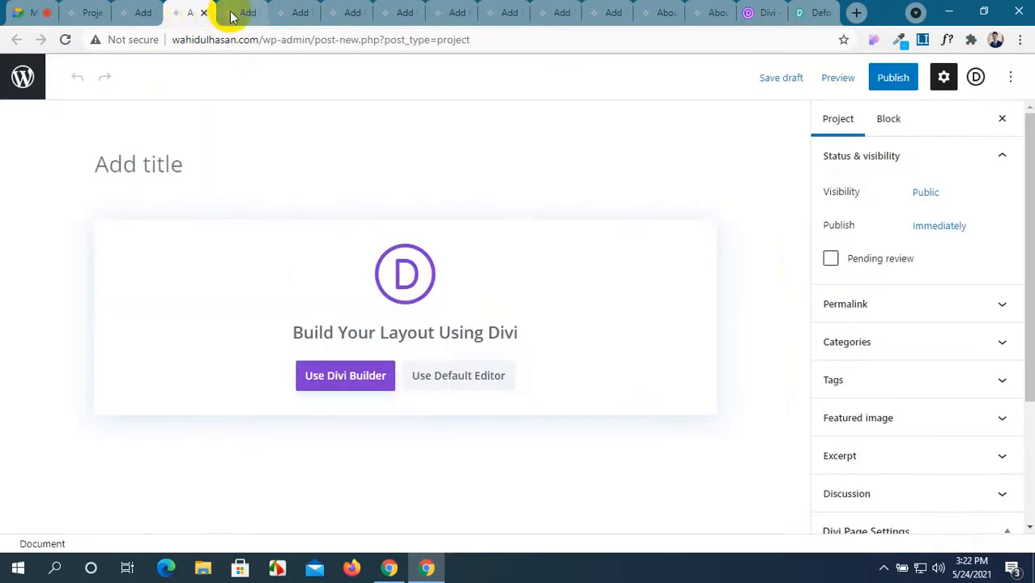
{"action": "left_click", "coordinate": [138, 12]}
{"action": "left_click", "coordinate": [193, 12]}
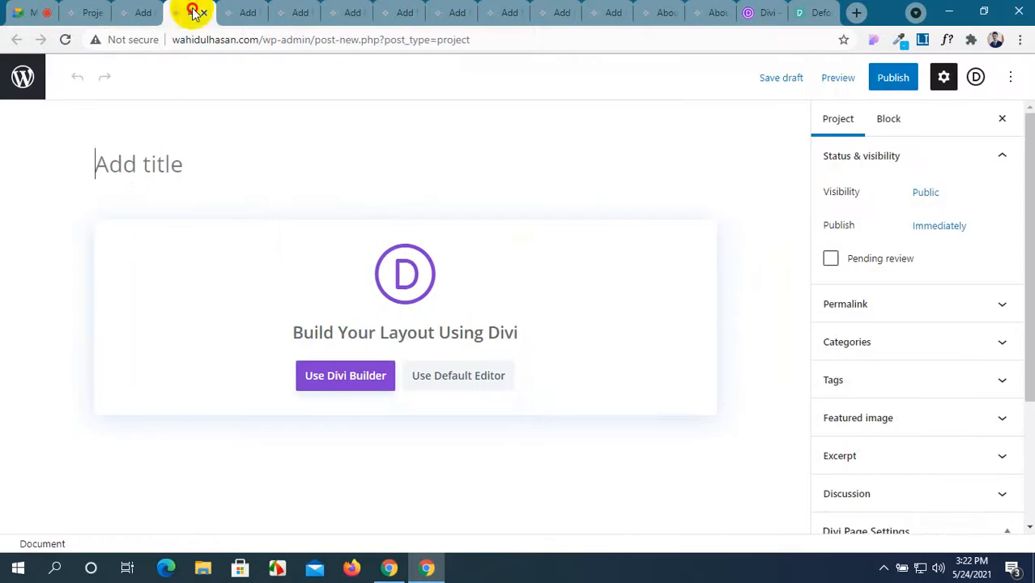
{"action": "left_click", "coordinate": [761, 10]}
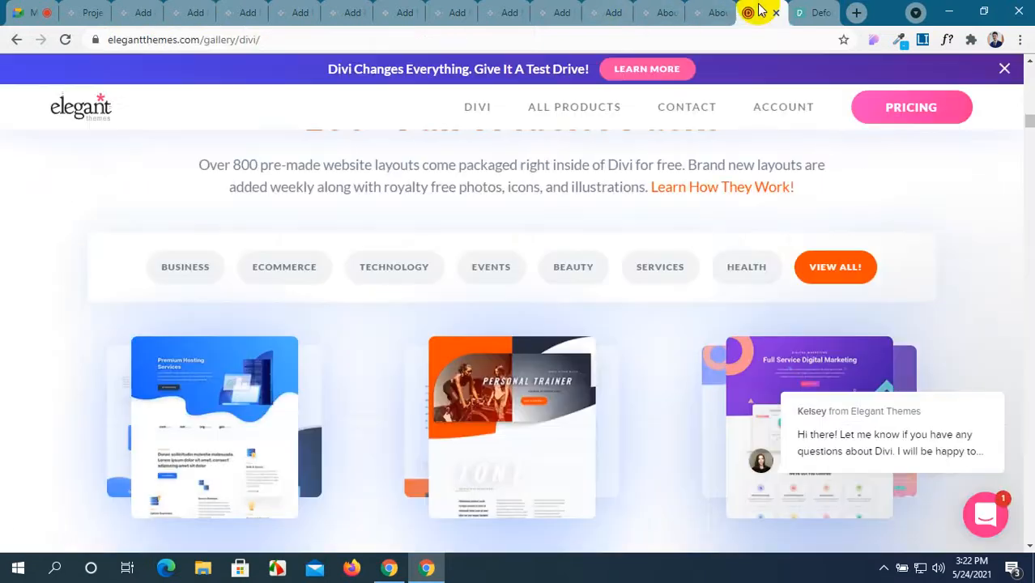
{"action": "left_click", "coordinate": [189, 11]}
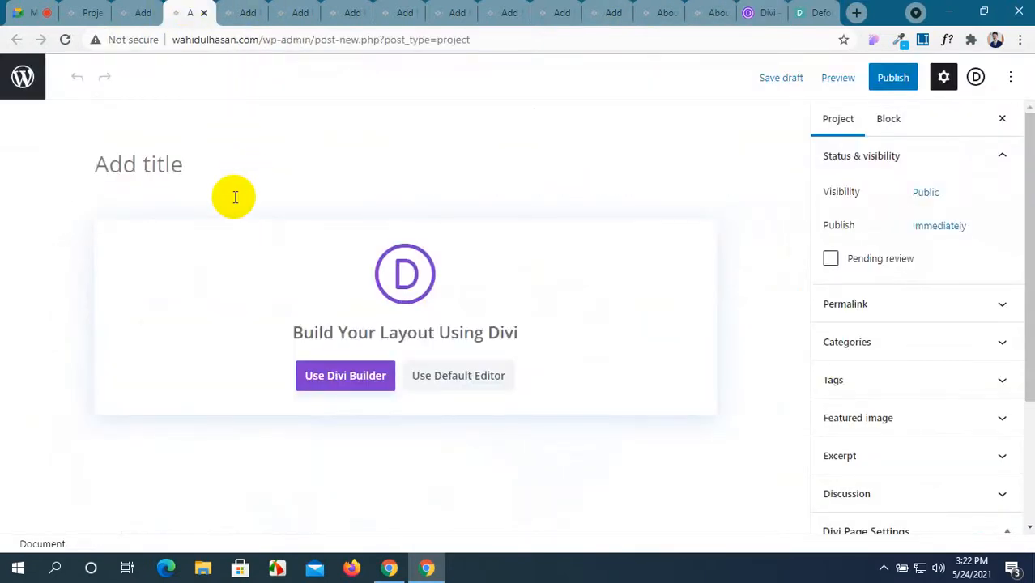
{"action": "type", "text": "Ecommerce"}
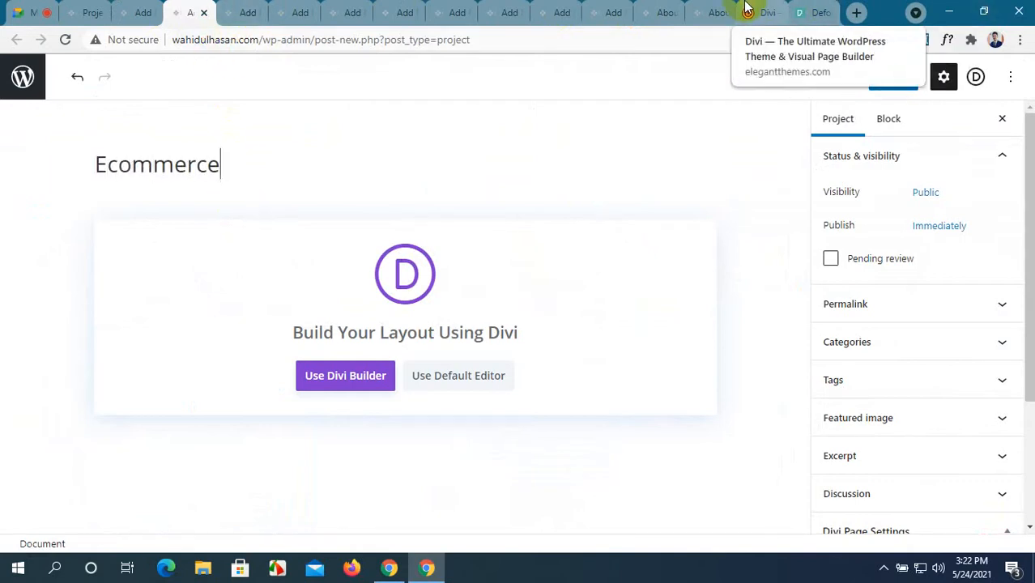
Step: Check the gallery's category names again and title the third new project Technology, correcting its spelling
{"action": "left_click", "coordinate": [747, 9]}
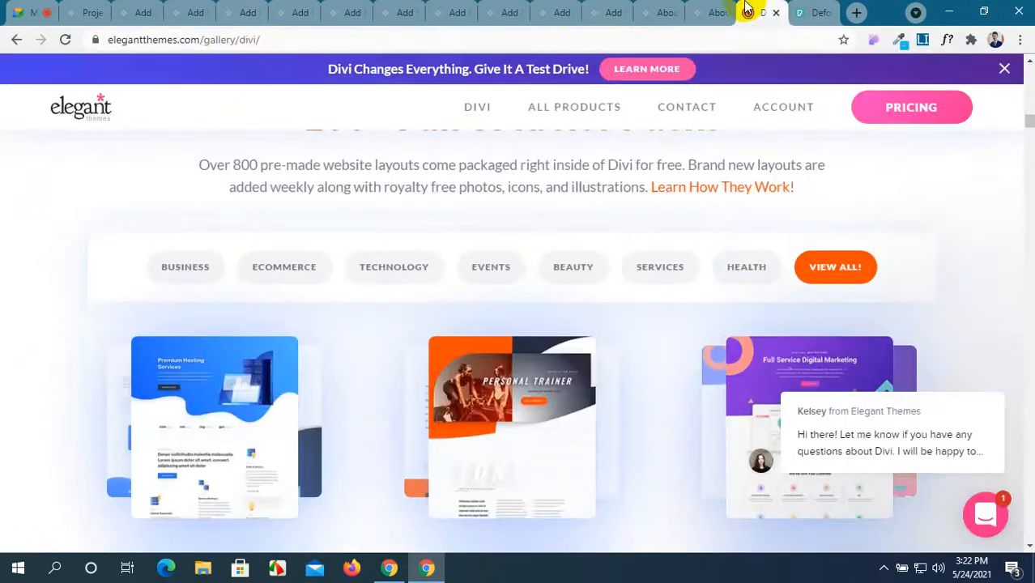
{"action": "left_click", "coordinate": [194, 11]}
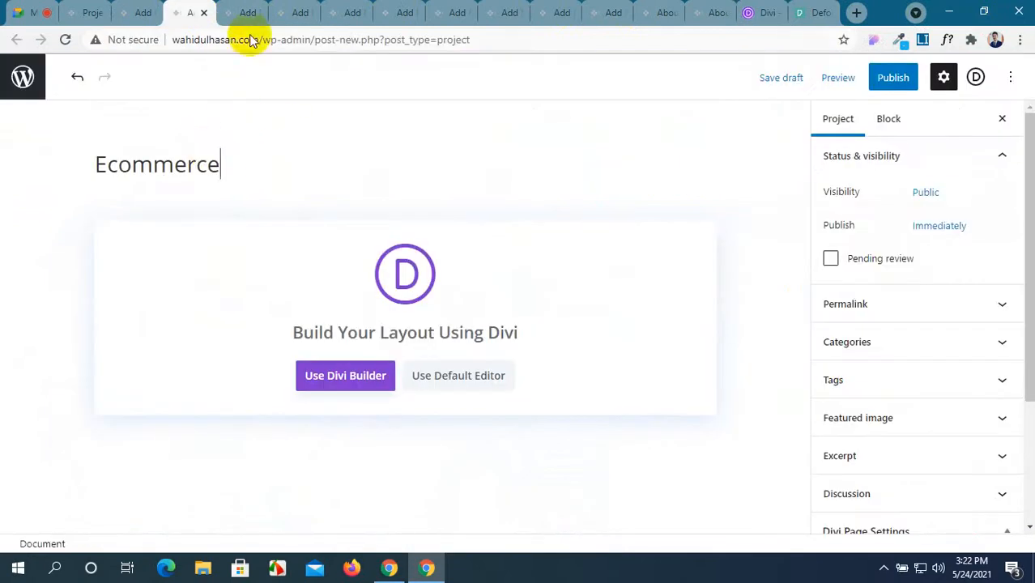
{"action": "left_click", "coordinate": [248, 12]}
{"action": "type", "text": "Techknology"}
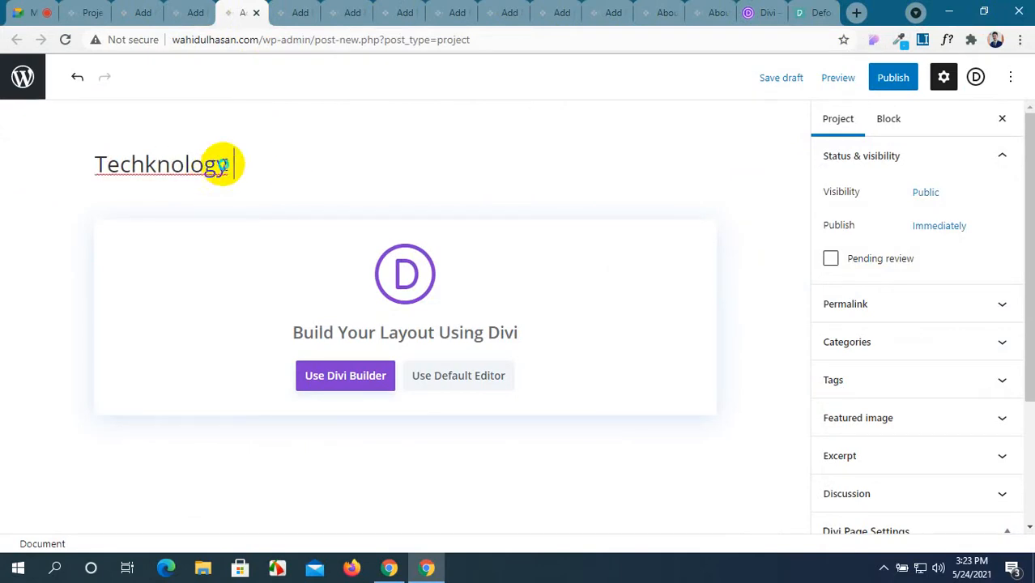
{"action": "right_click", "coordinate": [224, 167]}
{"action": "left_click", "coordinate": [265, 177]}
{"action": "left_click_drag", "start_coordinate": [240, 162], "coordinate": [70, 162]}
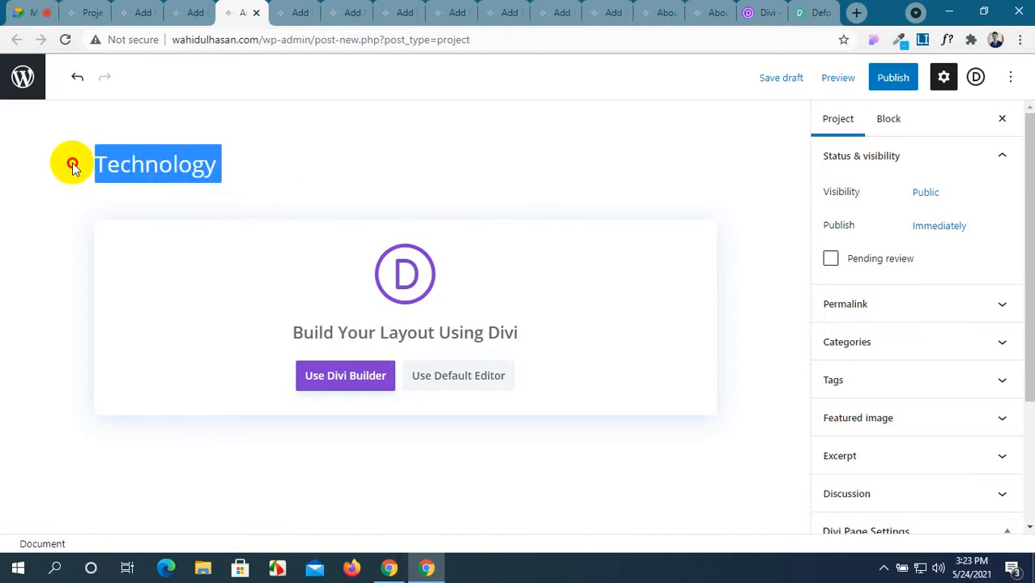
Step: Return to the Business project and select the uploaded pexels-pixabay-259915 photo in its featured image library
{"action": "left_click", "coordinate": [134, 13]}
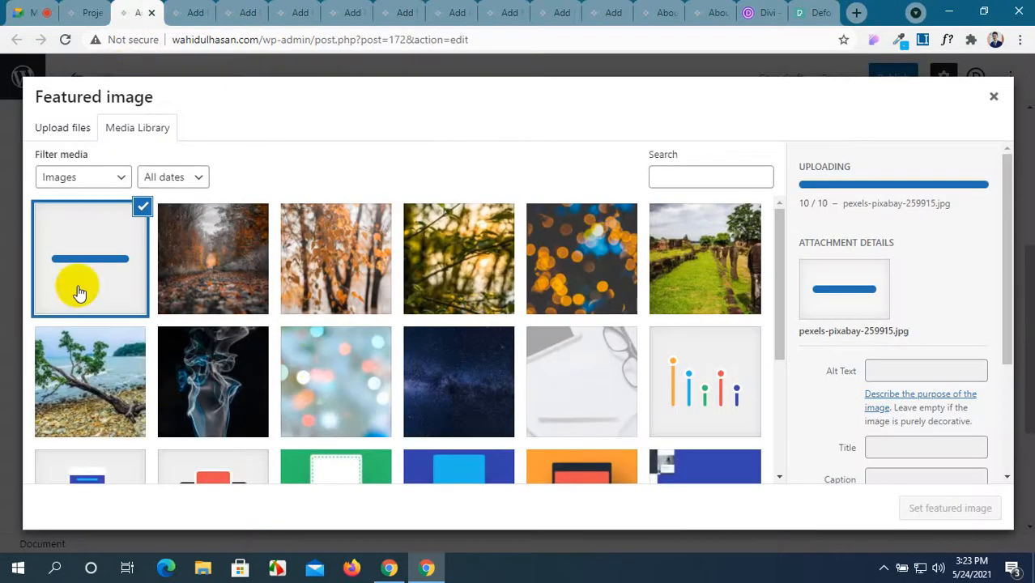
{"action": "left_click", "coordinate": [209, 275]}
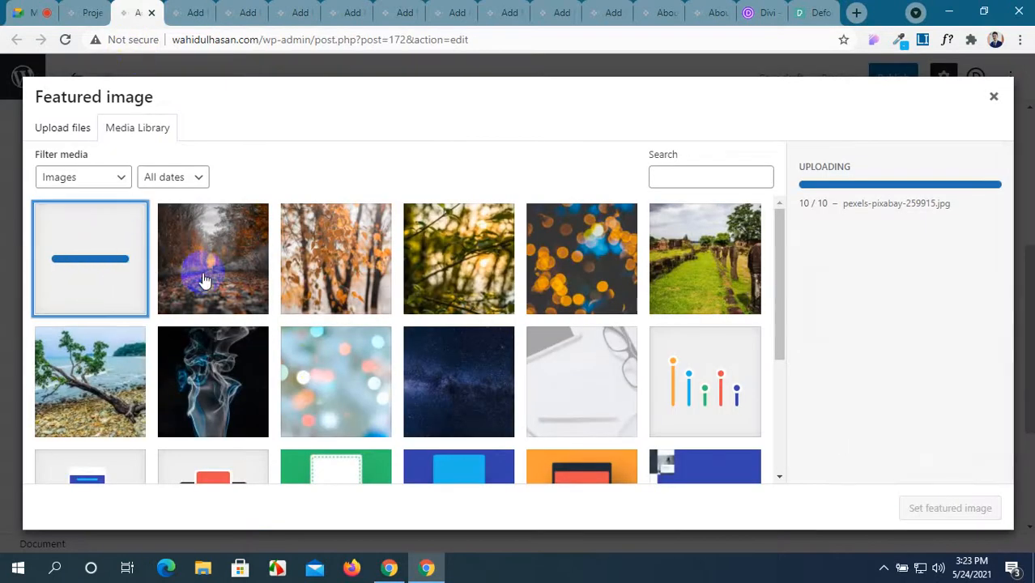
{"action": "left_click", "coordinate": [111, 277]}
Step: Create a new project category named Technology and assign it to the Technology project
{"action": "left_click", "coordinate": [198, 14]}
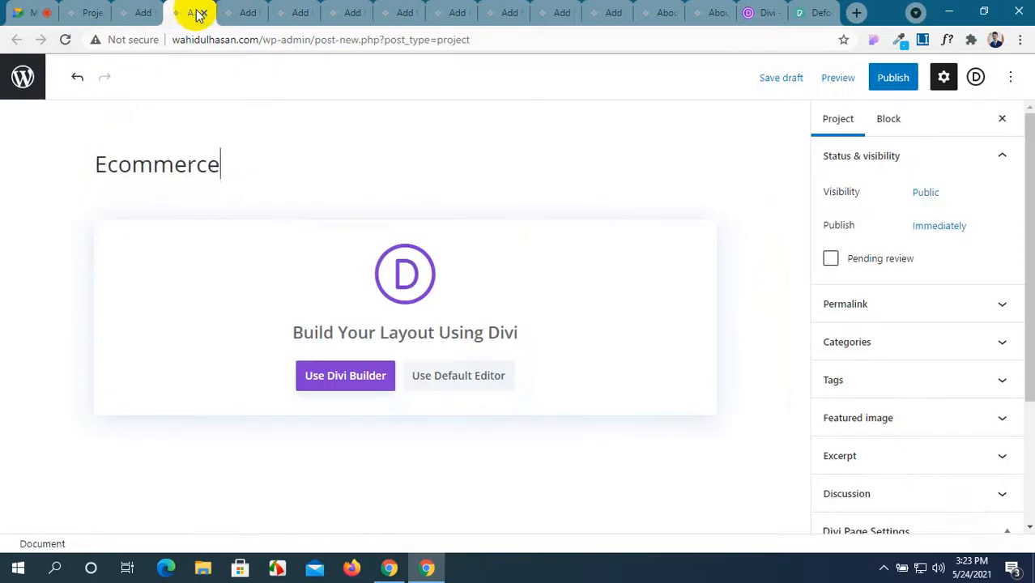
{"action": "left_click", "coordinate": [247, 14]}
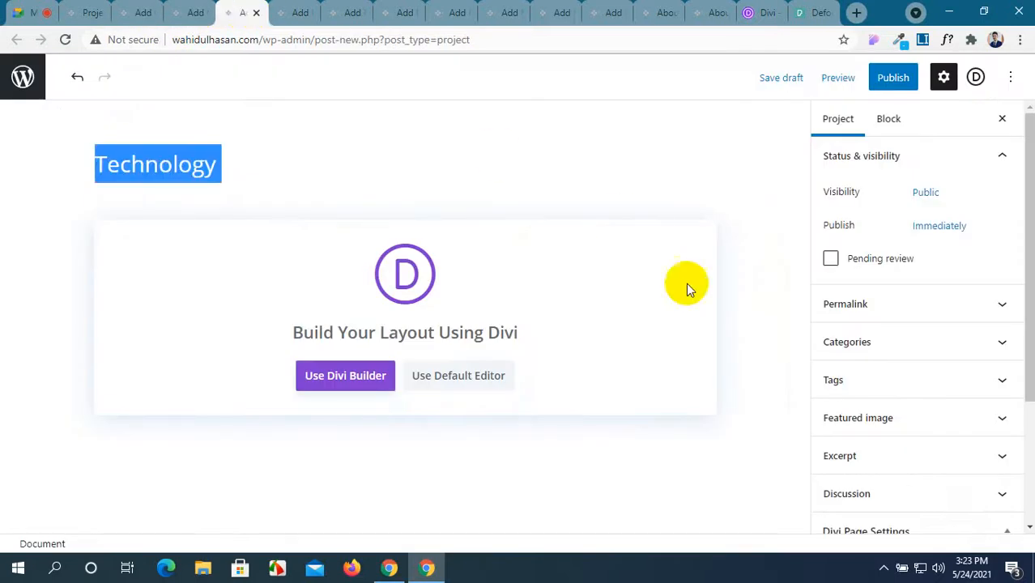
{"action": "left_click", "coordinate": [931, 351]}
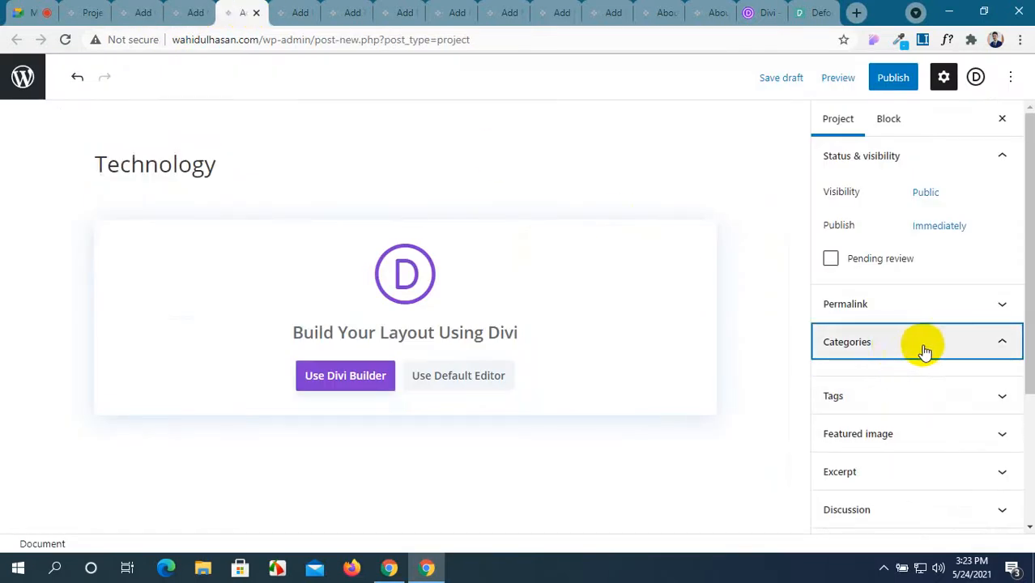
{"action": "left_click", "coordinate": [923, 348]}
{"action": "left_click", "coordinate": [1004, 347]}
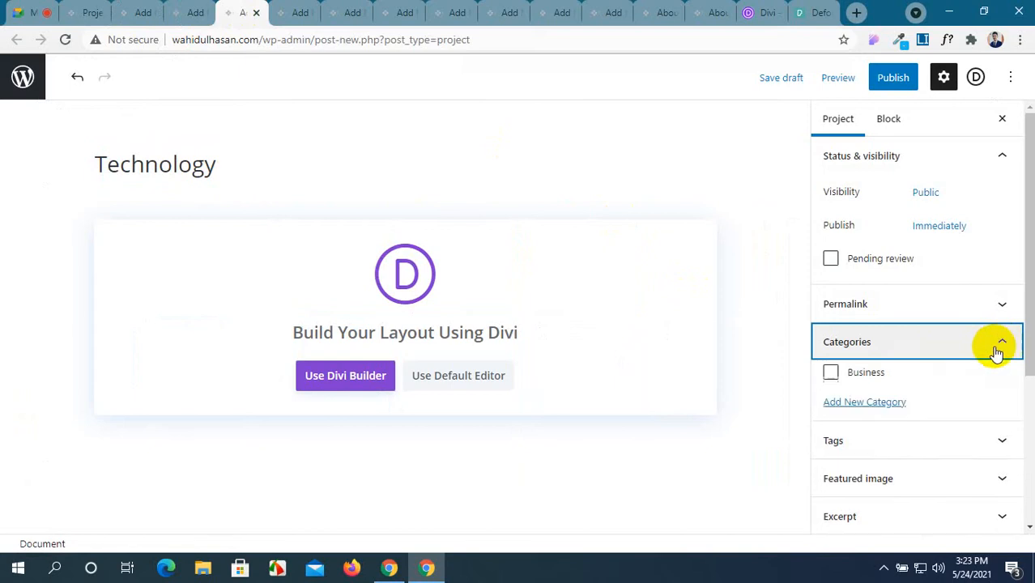
{"action": "left_click", "coordinate": [848, 404]}
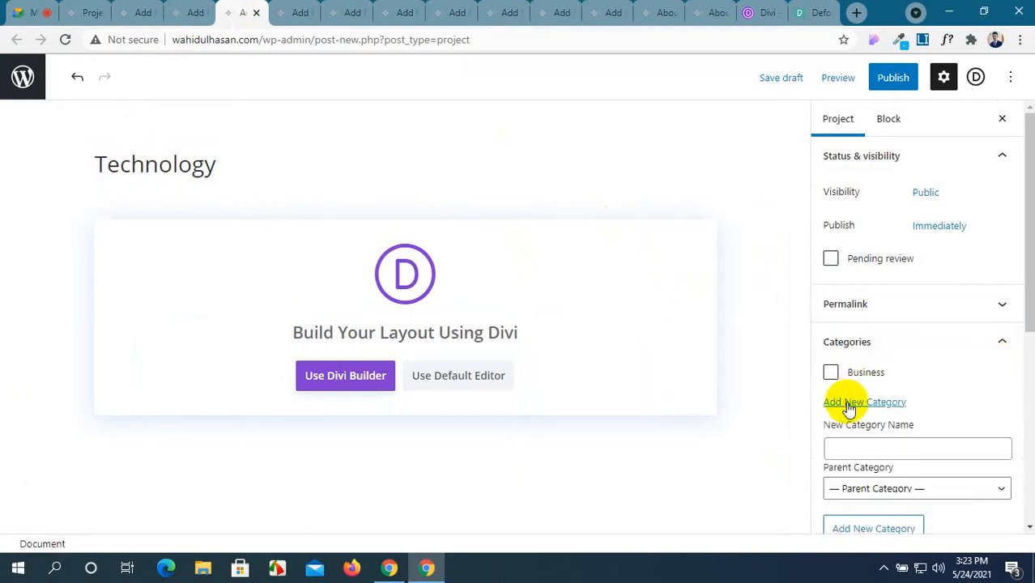
{"action": "left_click", "coordinate": [859, 448]}
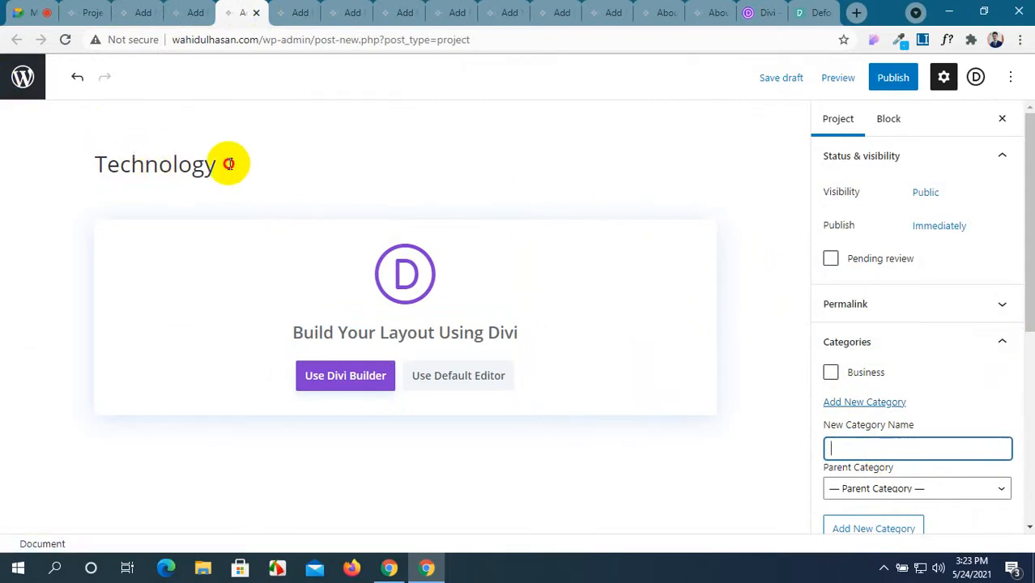
{"action": "left_click_drag", "start_coordinate": [226, 162], "coordinate": [95, 164]}
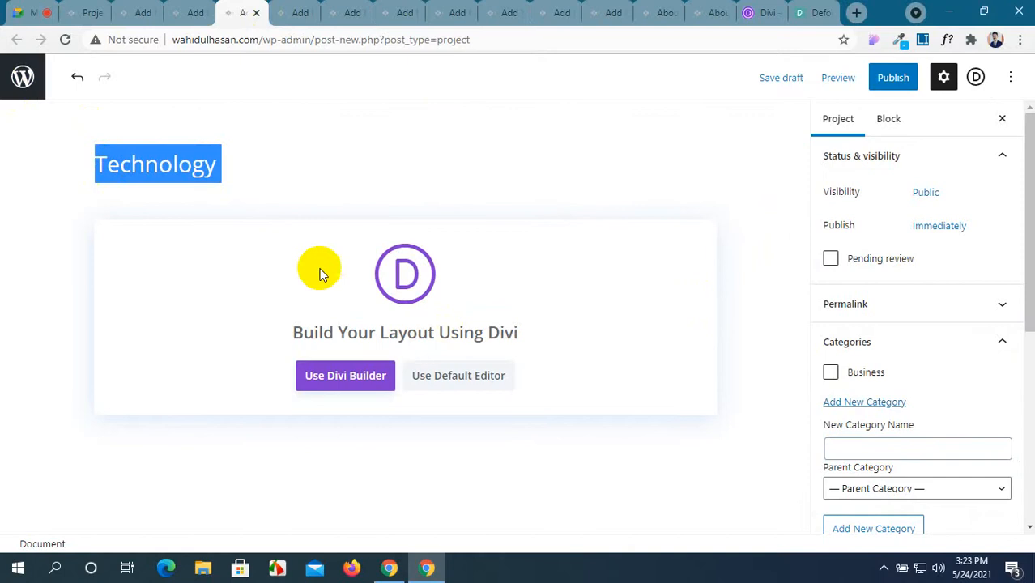
{"action": "left_click", "coordinate": [852, 450]}
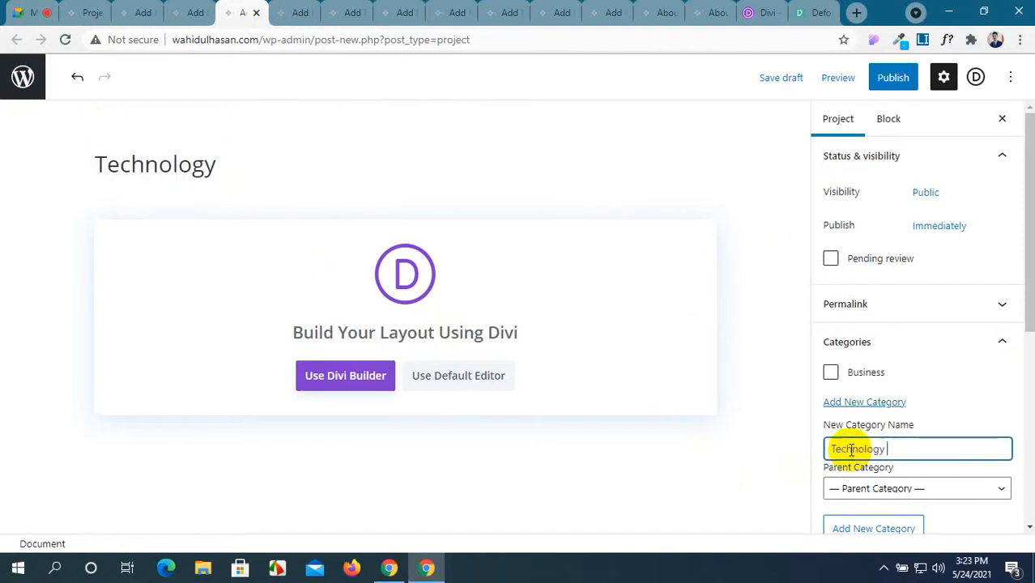
{"action": "left_click", "coordinate": [866, 528]}
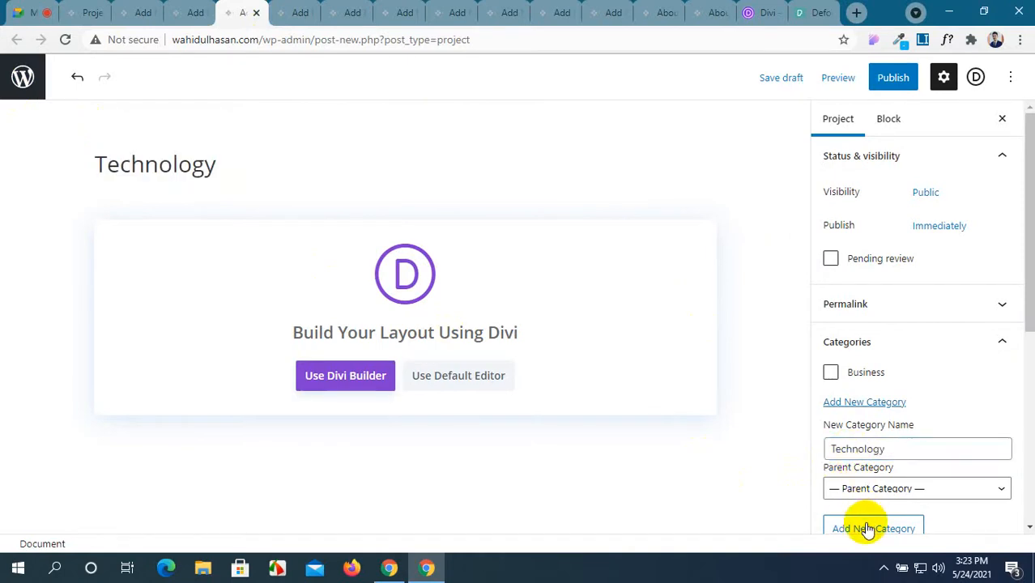
Step: Set the pexels-pixabay-259915 brick wall photo as the Business project's featured image and publish the project
{"action": "left_click", "coordinate": [141, 11]}
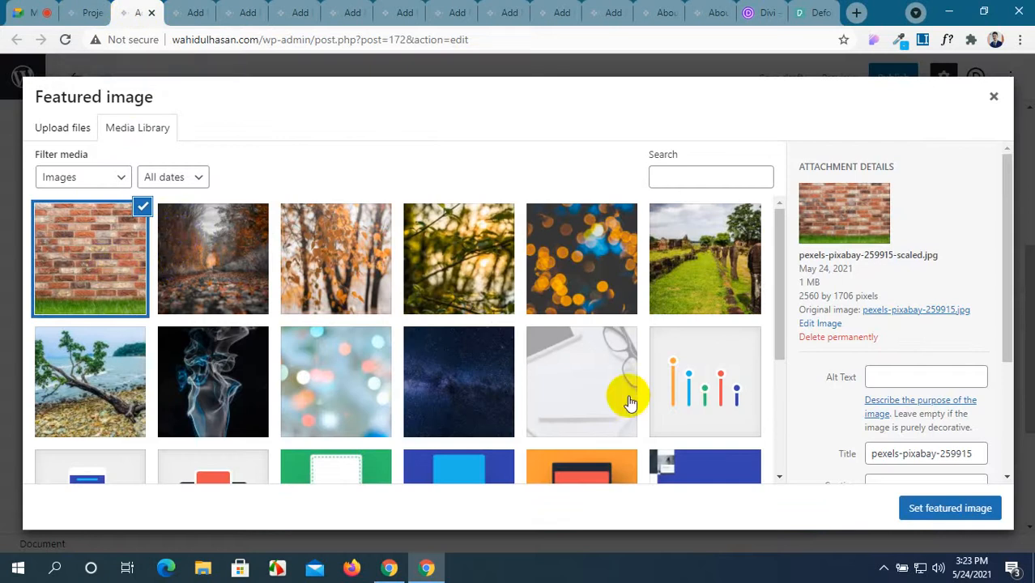
{"action": "left_click", "coordinate": [931, 510]}
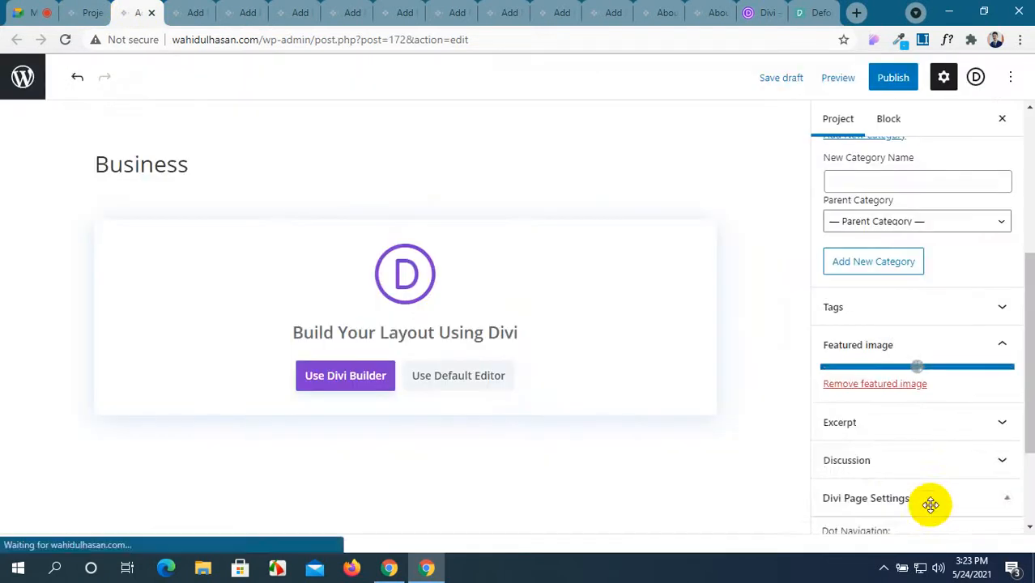
{"action": "scroll", "coordinate": [897, 456], "scroll_direction": "down", "scroll_amount": 3}
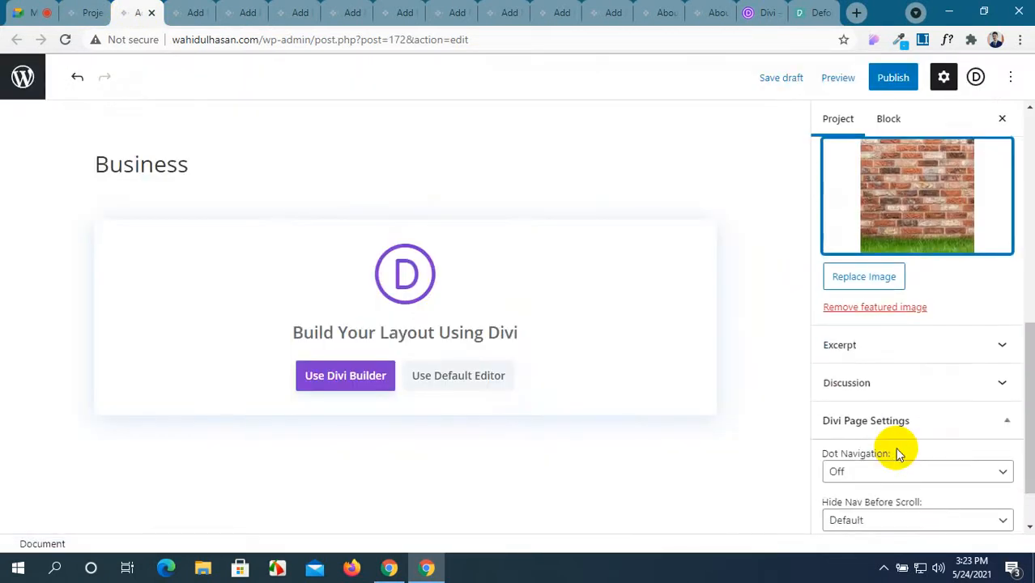
{"action": "scroll", "coordinate": [897, 456], "scroll_direction": "down", "scroll_amount": 1}
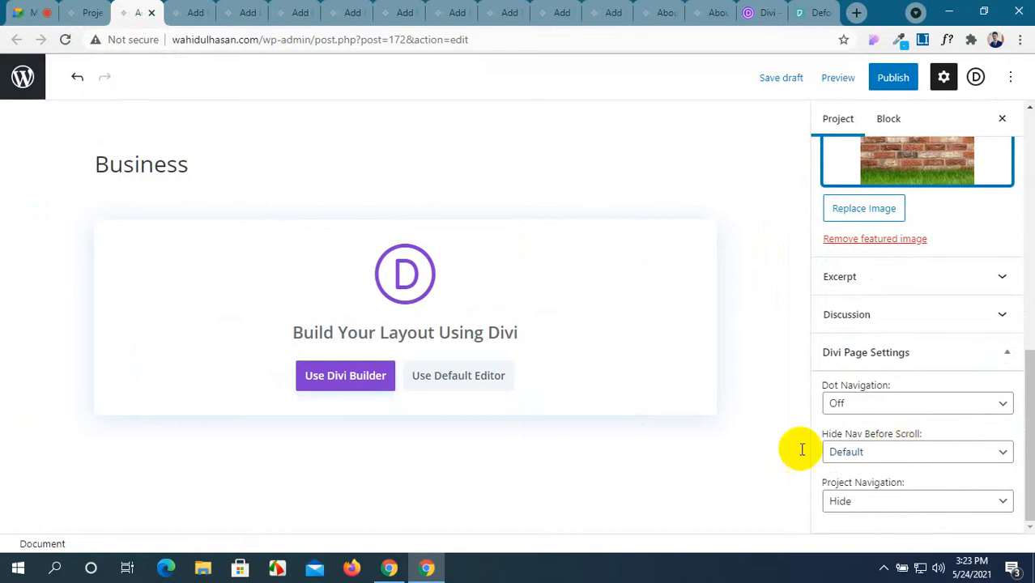
{"action": "left_click", "coordinate": [887, 78]}
{"action": "left_click", "coordinate": [885, 78]}
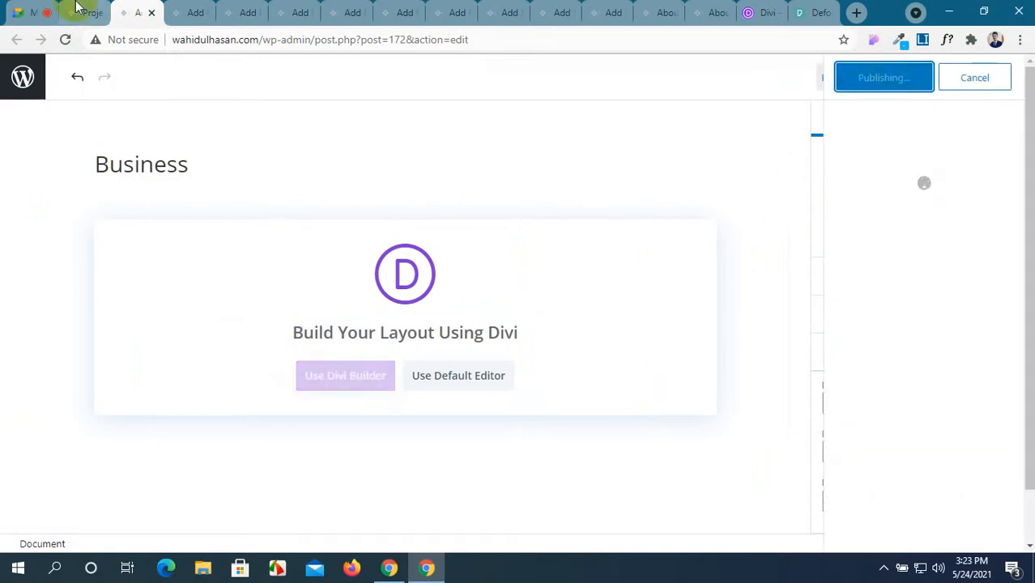
Step: Enter Ecommerce as the new category name in the Ecommerce project's settings
{"action": "left_click", "coordinate": [182, 11]}
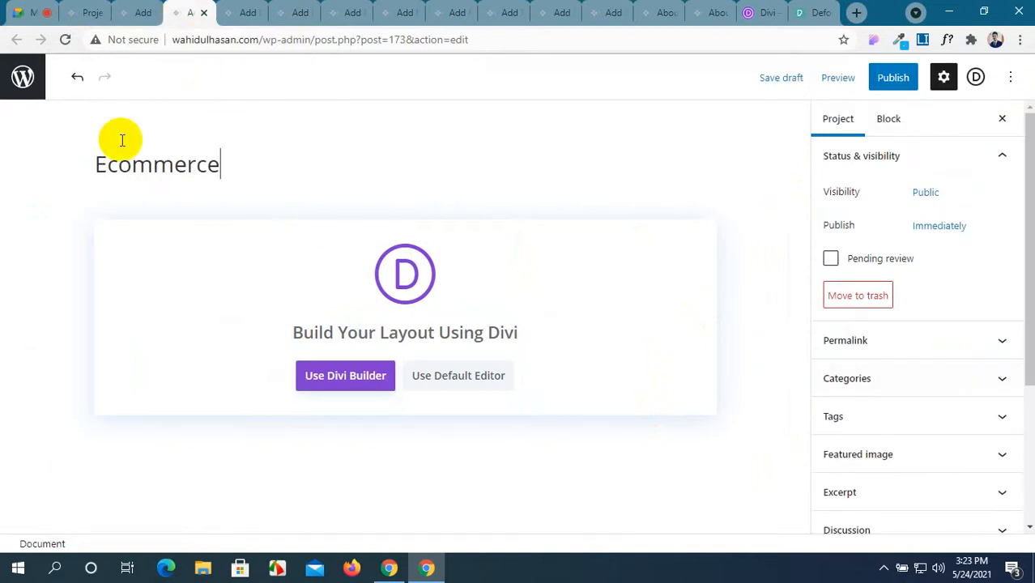
{"action": "left_click_drag", "start_coordinate": [215, 163], "coordinate": [97, 165]}
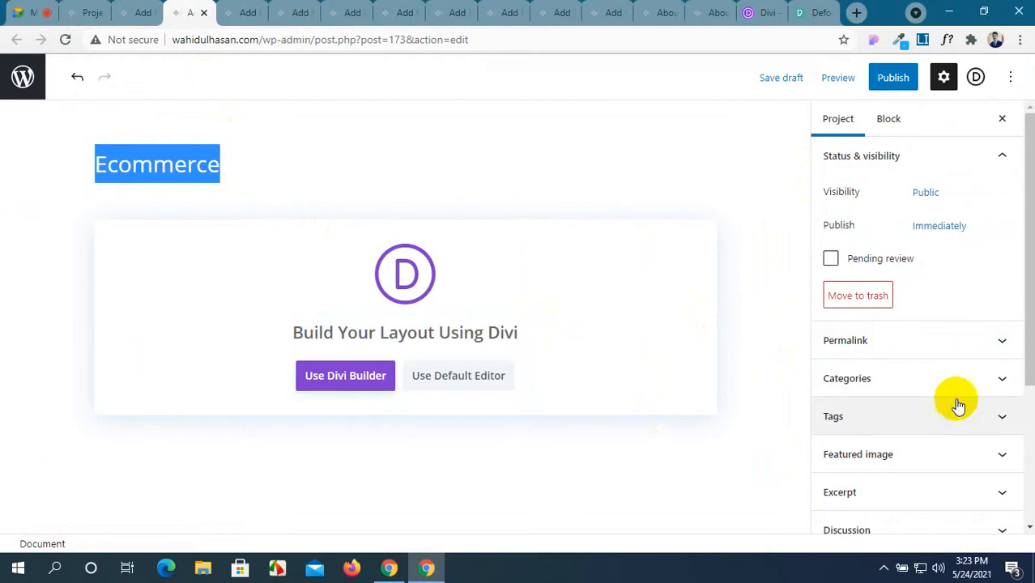
{"action": "left_click", "coordinate": [985, 388]}
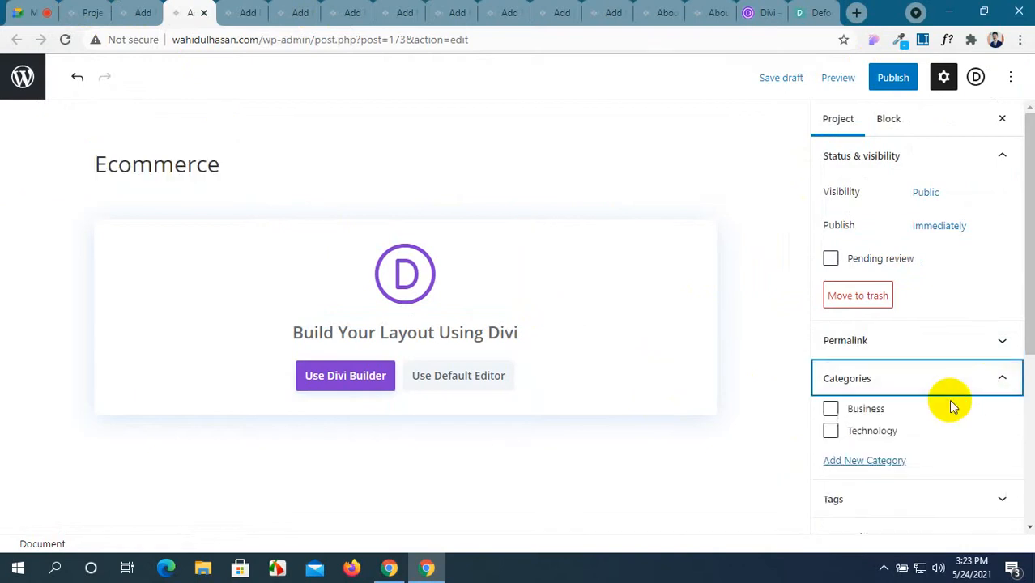
{"action": "left_click", "coordinate": [842, 459]}
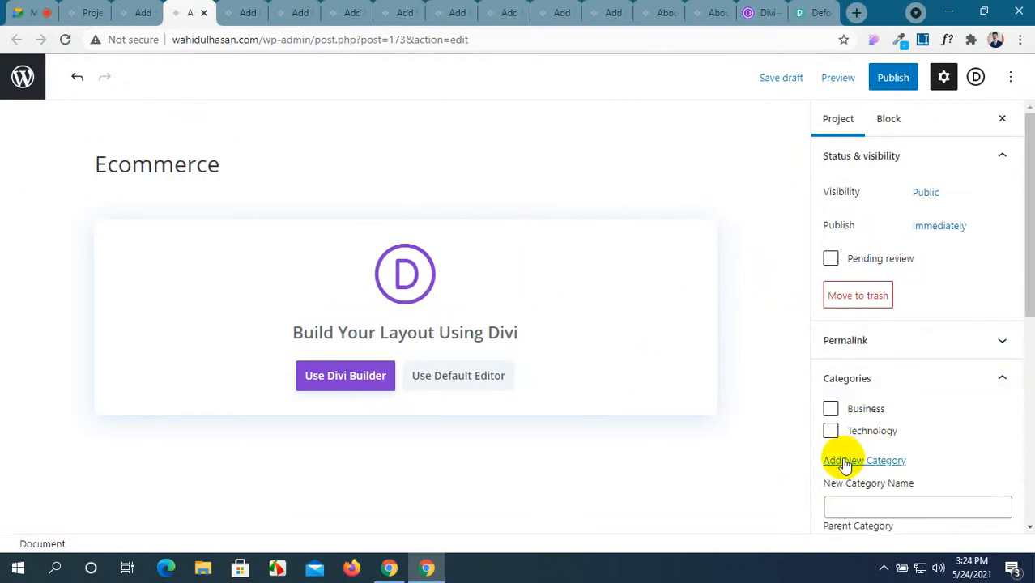
{"action": "left_click", "coordinate": [860, 508]}
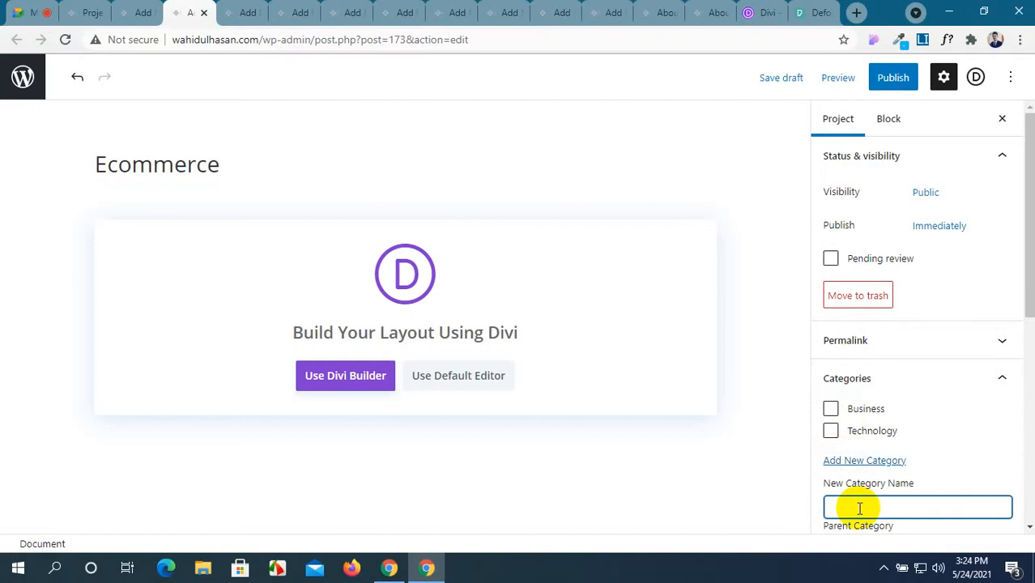
{"action": "type", "text": "Ecommerce"}
{"action": "scroll", "coordinate": [891, 498], "scroll_direction": "down", "scroll_amount": 2}
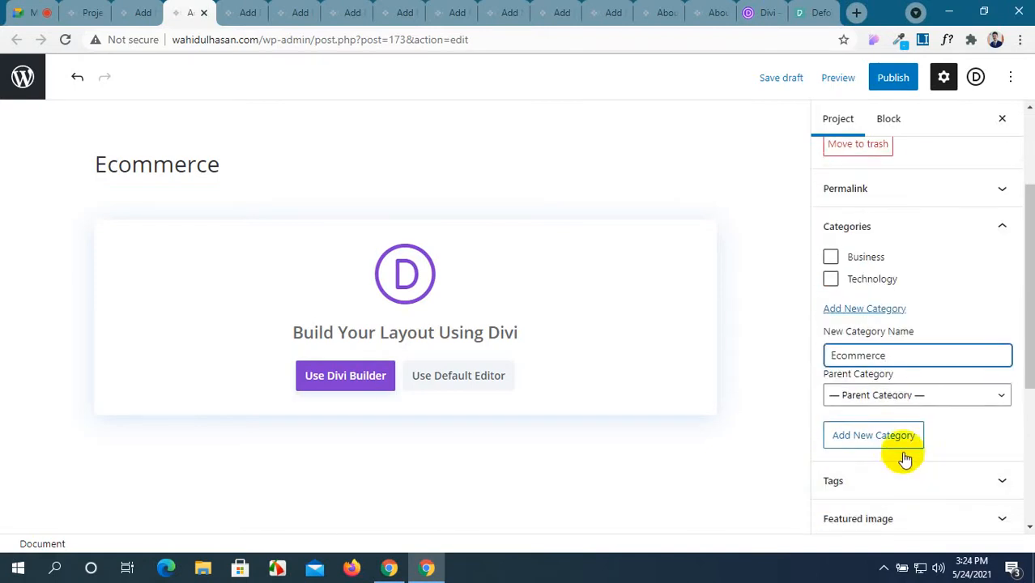
Step: Set the dark autumn path photo from the media library as the Ecommerce project's featured image and publish the project
{"action": "scroll", "coordinate": [901, 369], "scroll_direction": "down", "scroll_amount": 2}
{"action": "left_click", "coordinate": [935, 369]}
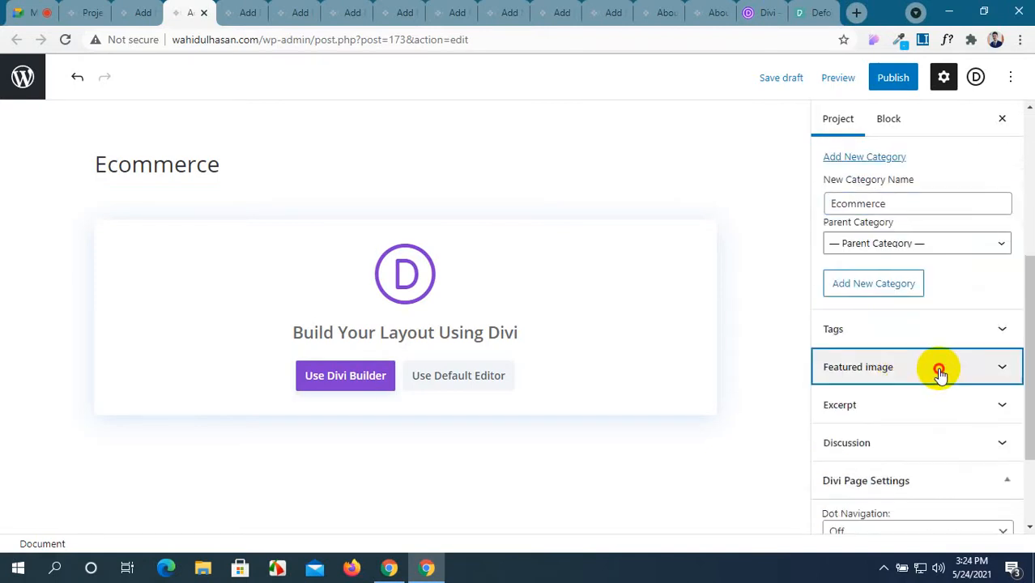
{"action": "left_click", "coordinate": [917, 427]}
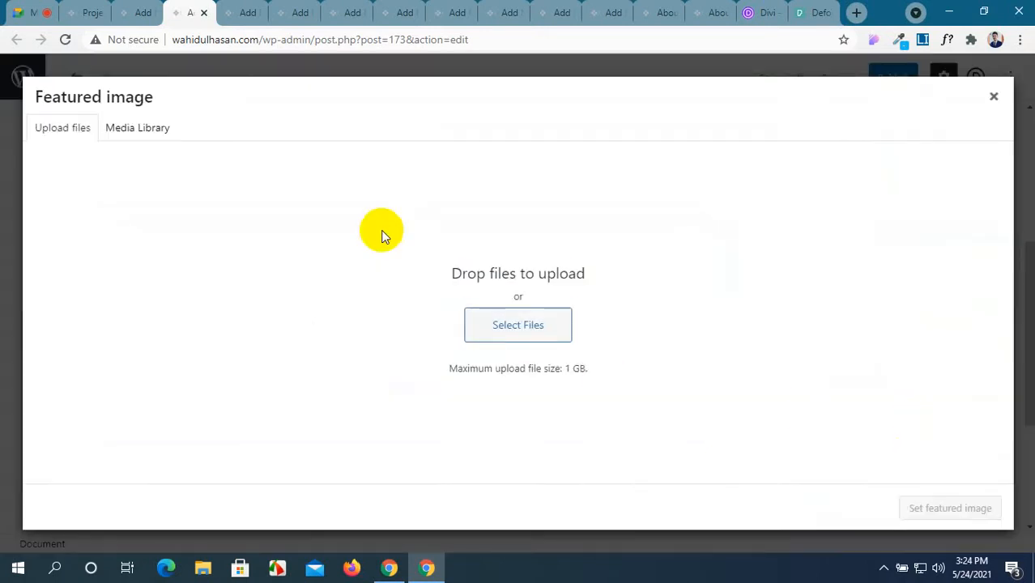
{"action": "left_click", "coordinate": [144, 132]}
{"action": "left_click", "coordinate": [191, 243]}
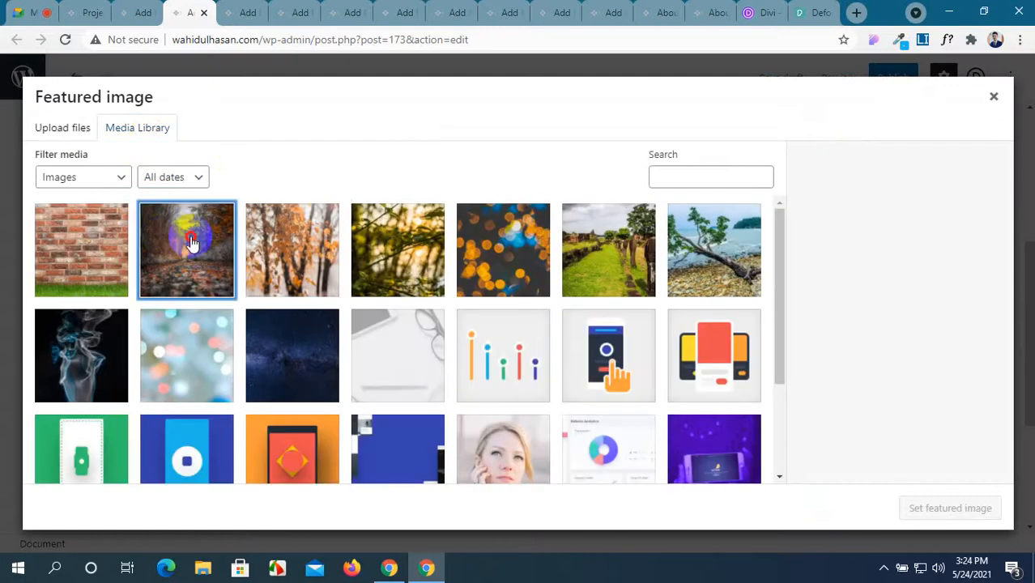
{"action": "left_click", "coordinate": [907, 505]}
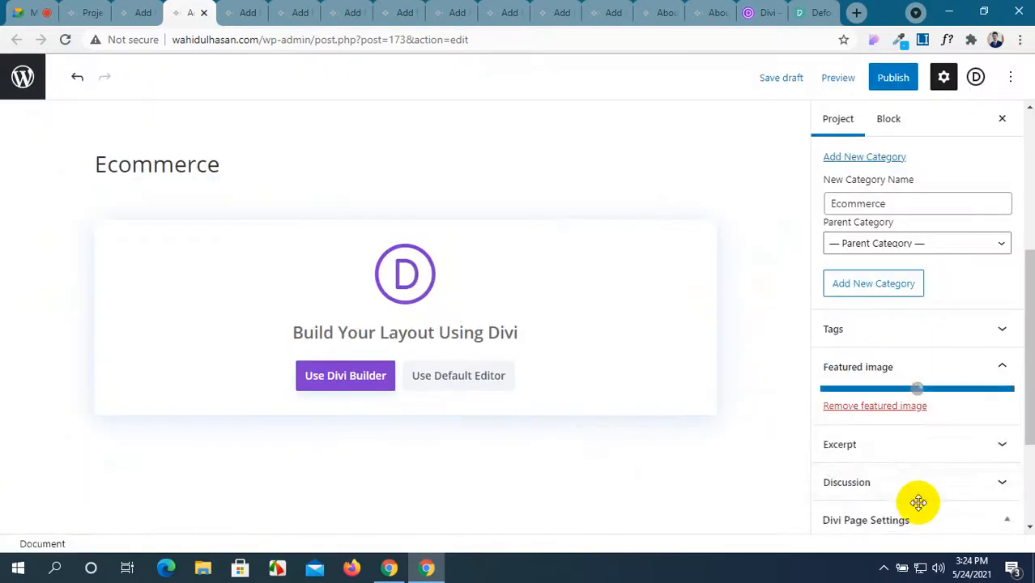
{"action": "left_click", "coordinate": [895, 80]}
{"action": "left_click", "coordinate": [885, 80]}
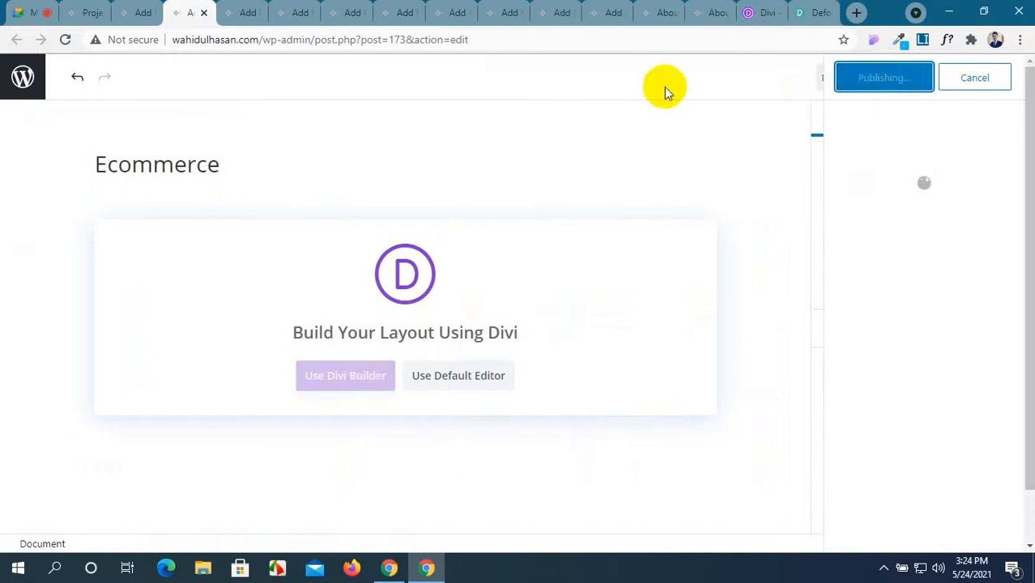
Step: Open the featured image chooser for the Technology project
{"action": "left_click", "coordinate": [248, 15]}
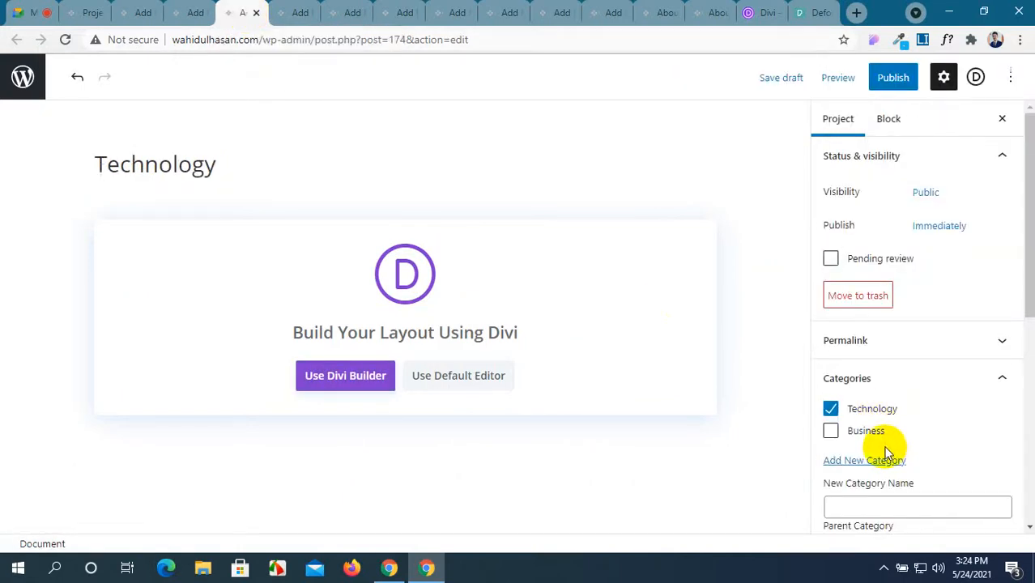
{"action": "scroll", "coordinate": [890, 356], "scroll_direction": "down", "scroll_amount": 2}
{"action": "scroll", "coordinate": [899, 437], "scroll_direction": "down", "scroll_amount": 2}
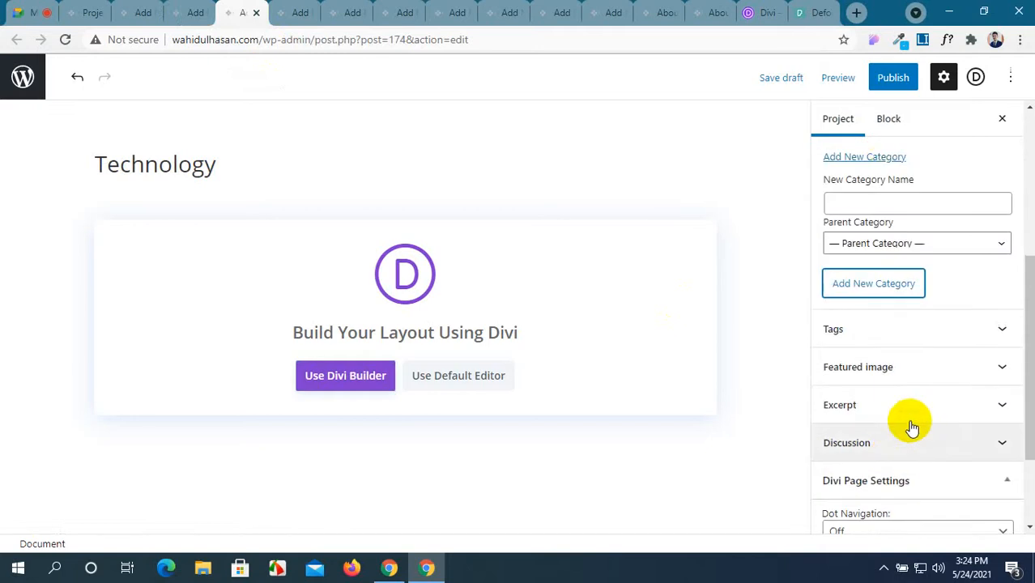
{"action": "left_click", "coordinate": [932, 368]}
{"action": "left_click", "coordinate": [891, 424]}
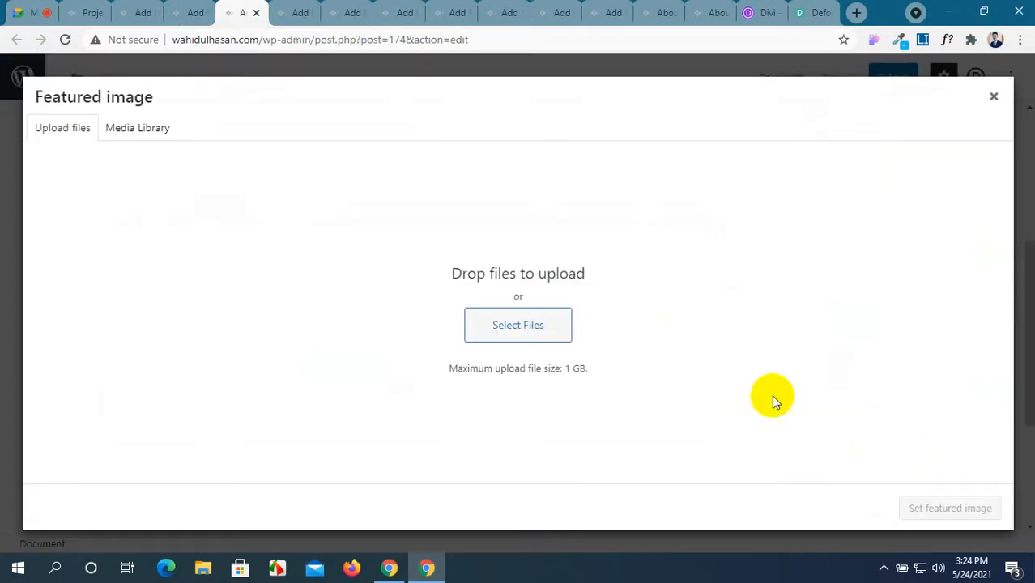
Step: Set pexels-photo-1590549.jpeg from the media library as the Technology project's featured image and publish the project
{"action": "left_click", "coordinate": [157, 139]}
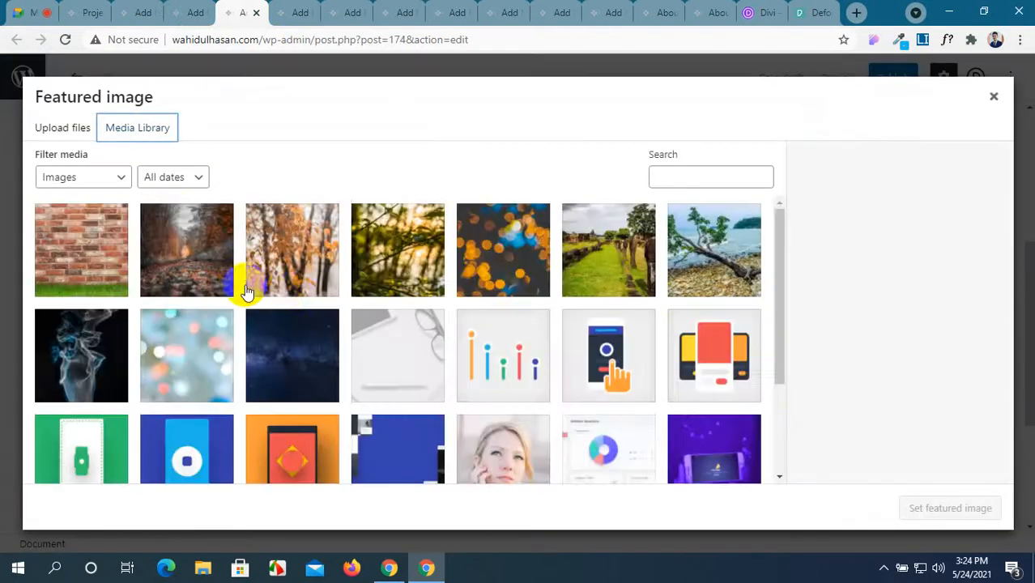
{"action": "left_click", "coordinate": [293, 262]}
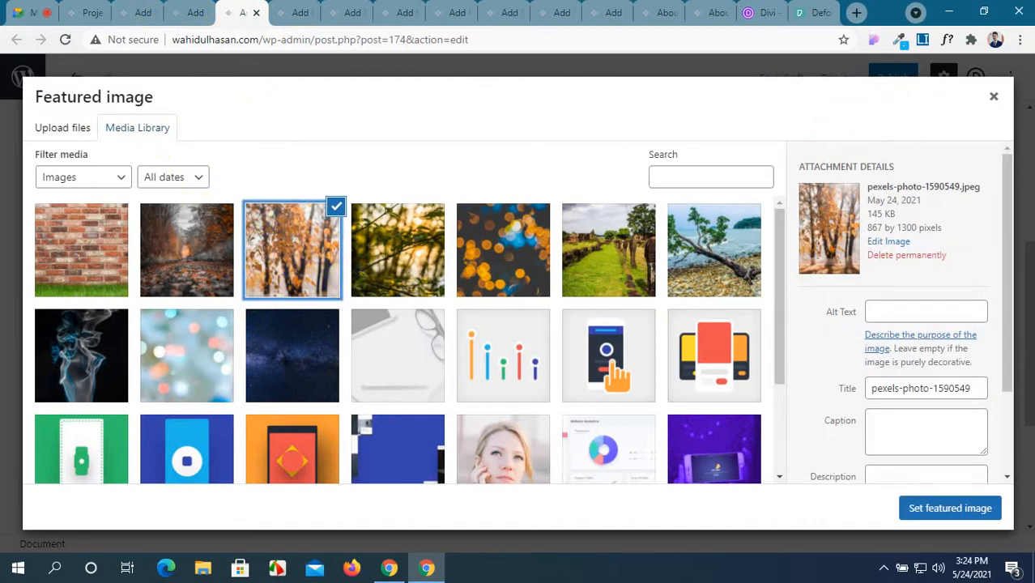
{"action": "left_click", "coordinate": [949, 508]}
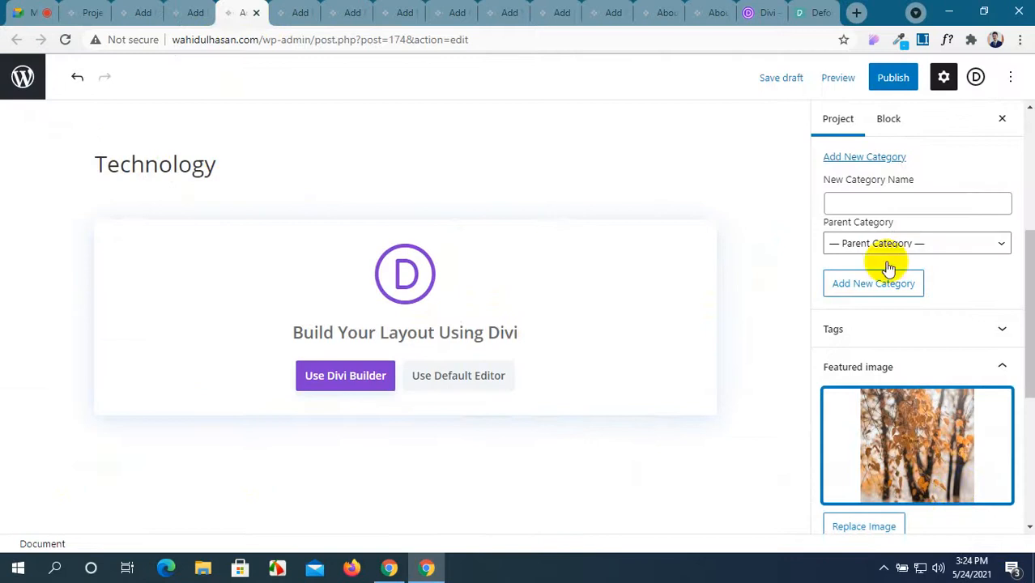
{"action": "left_click", "coordinate": [893, 77]}
{"action": "left_click", "coordinate": [884, 78]}
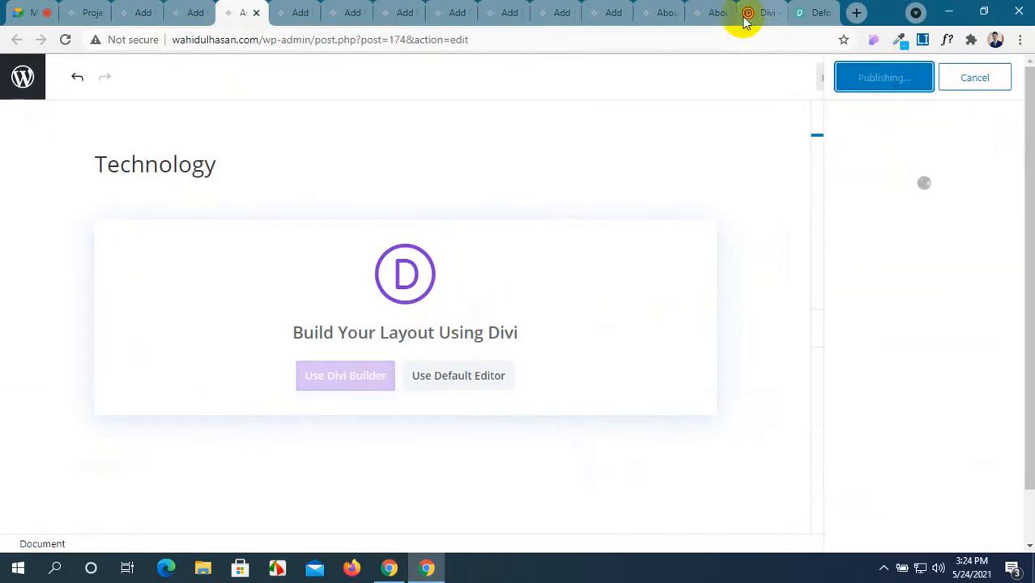
Step: Check the category names in the Divi layout gallery and title the next blank project Events
{"action": "left_click", "coordinate": [756, 12]}
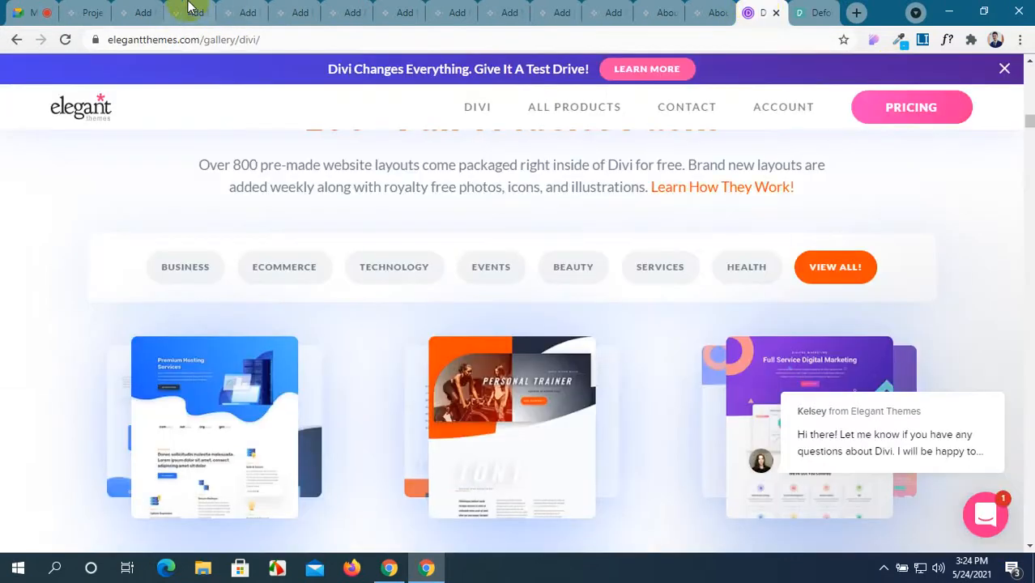
{"action": "left_click", "coordinate": [239, 12]}
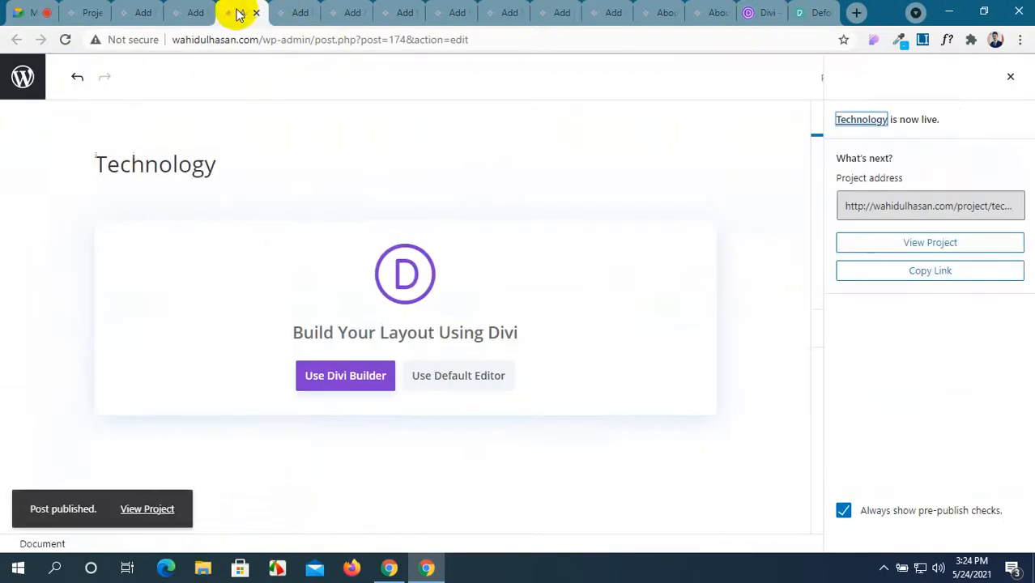
{"action": "left_click", "coordinate": [313, 14]}
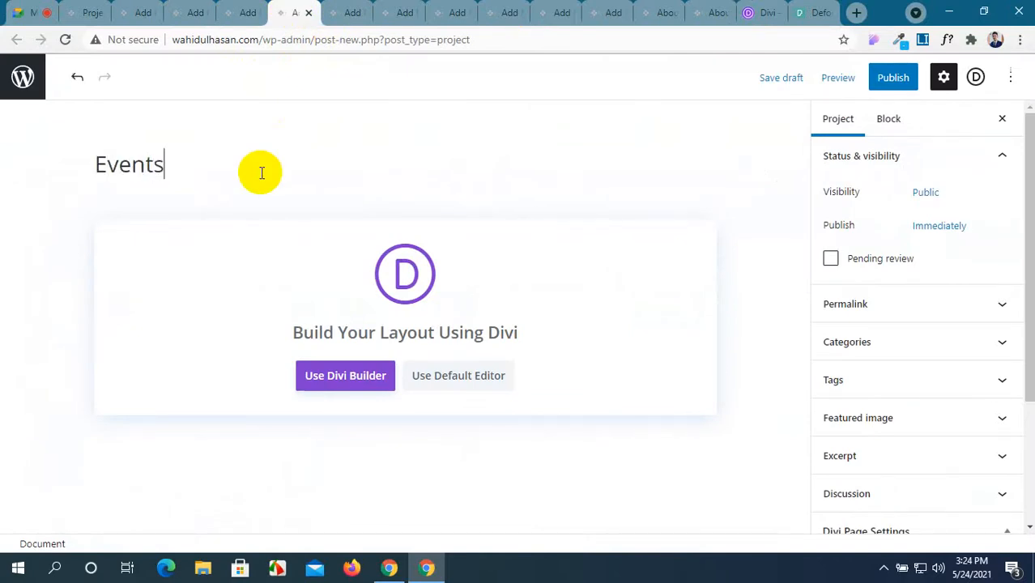
Step: Create a new project category named Events, using the copied title, and assign it to the Events project
{"action": "left_click_drag", "start_coordinate": [171, 174], "coordinate": [86, 176]}
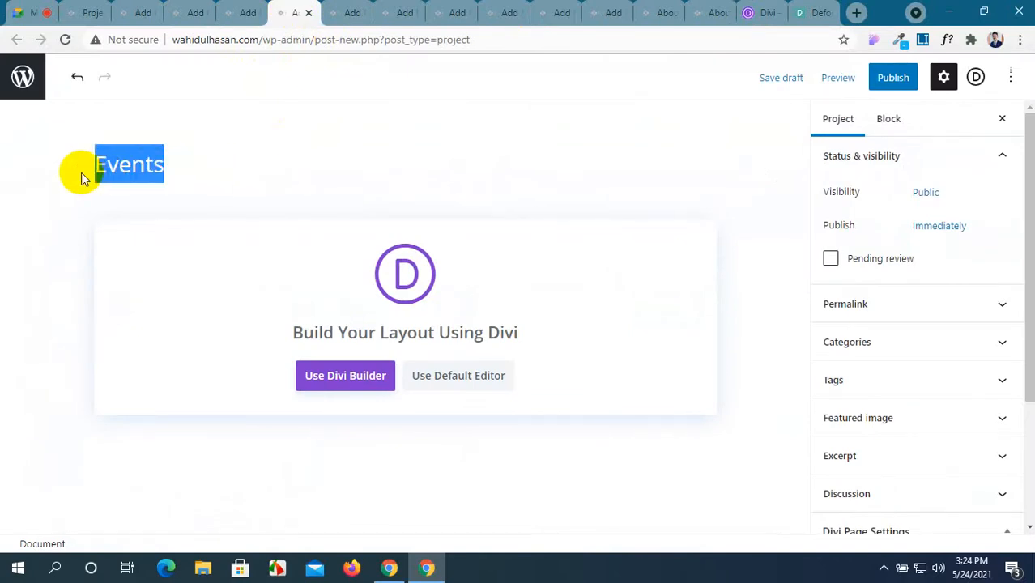
{"action": "left_click", "coordinate": [905, 342]}
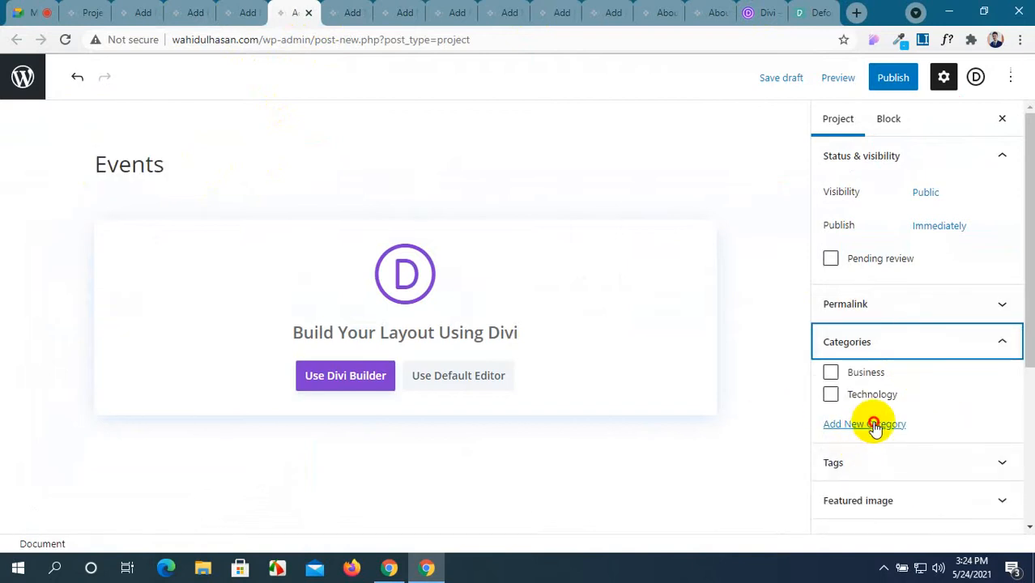
{"action": "left_click", "coordinate": [872, 424]}
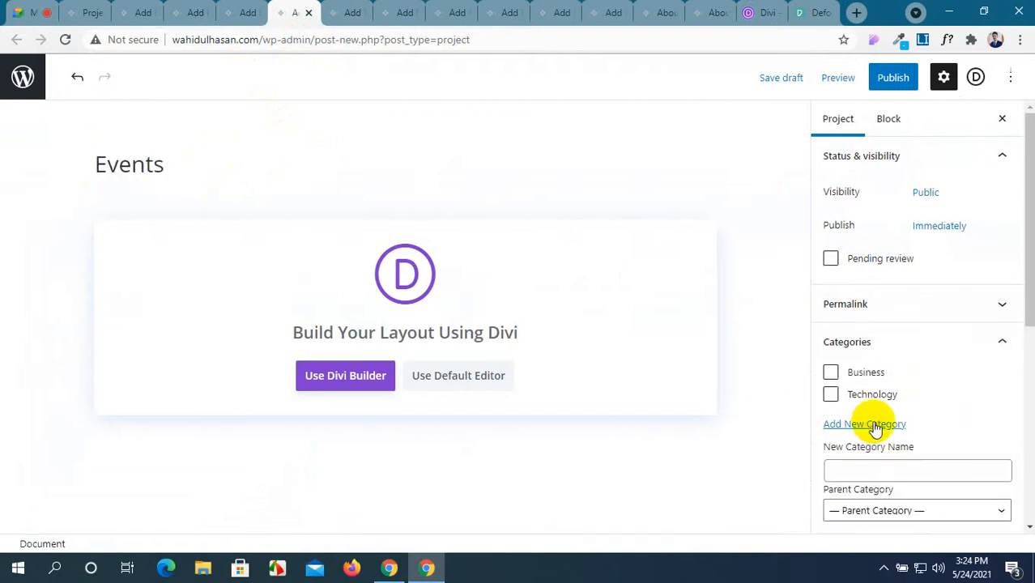
{"action": "left_click", "coordinate": [860, 477]}
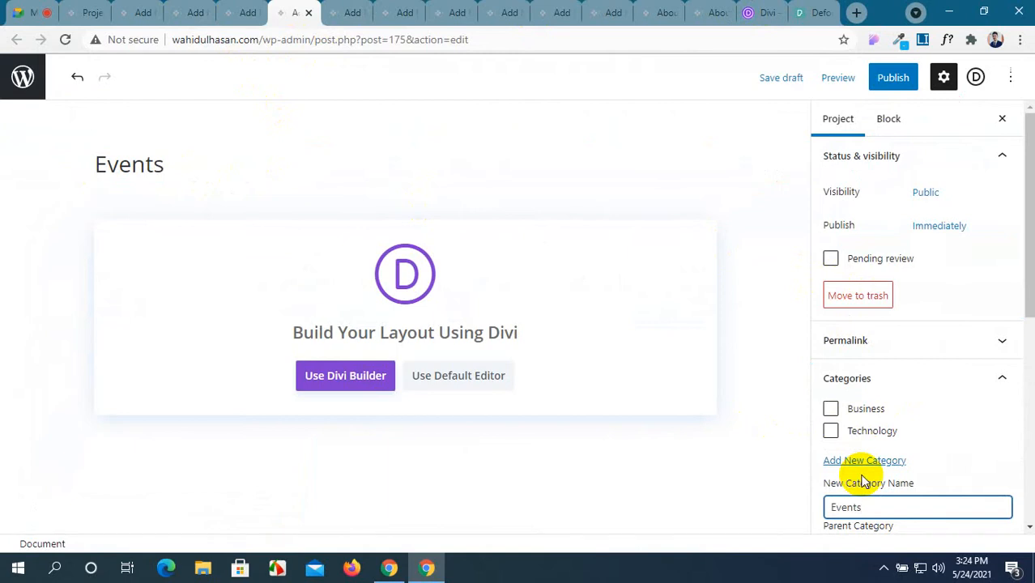
{"action": "scroll", "coordinate": [891, 468], "scroll_direction": "down", "scroll_amount": 1}
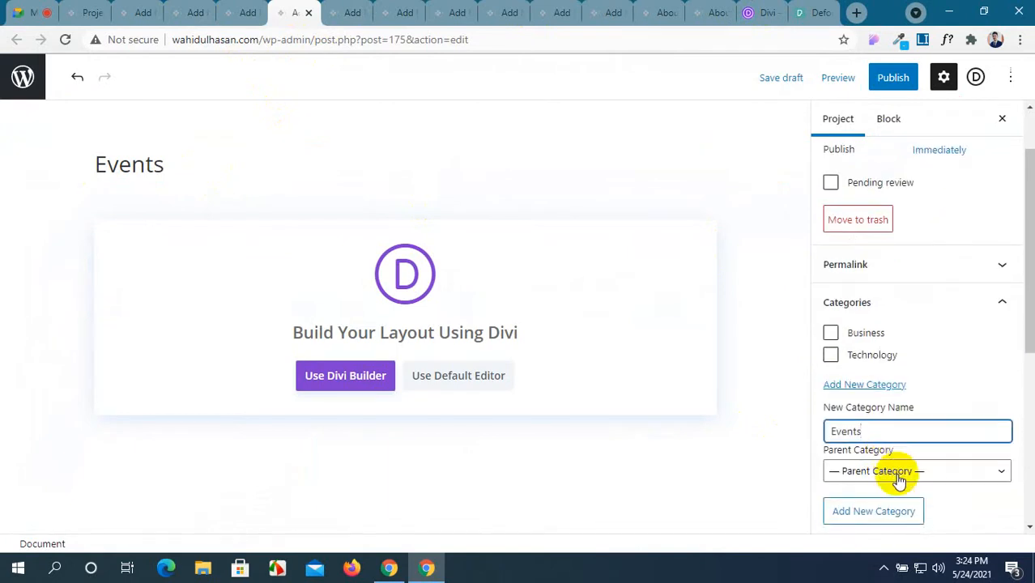
{"action": "left_click", "coordinate": [888, 515]}
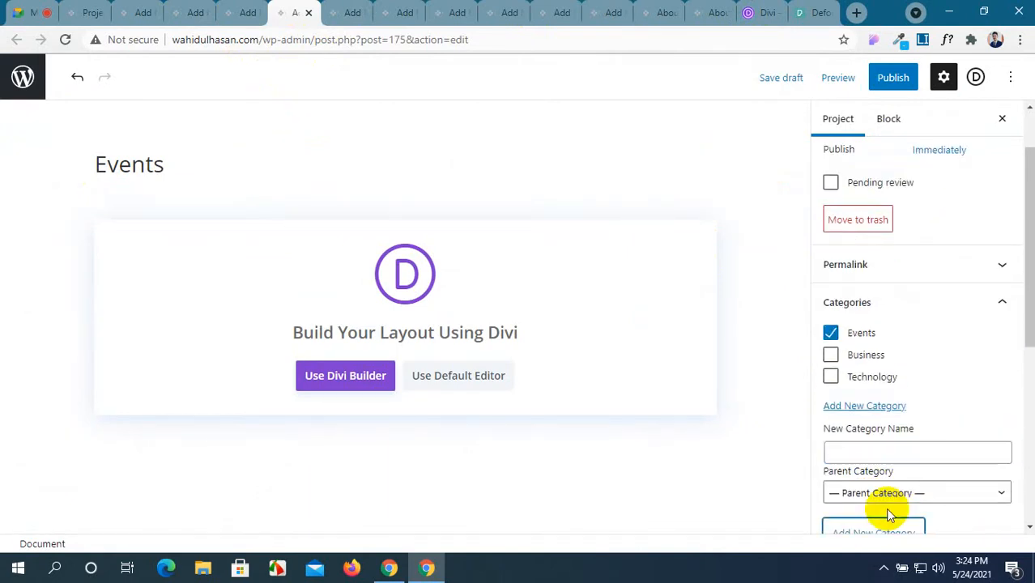
Step: Add the pending Ecommerce category to the published Ecommerce project and update the project
{"action": "left_click", "coordinate": [197, 11]}
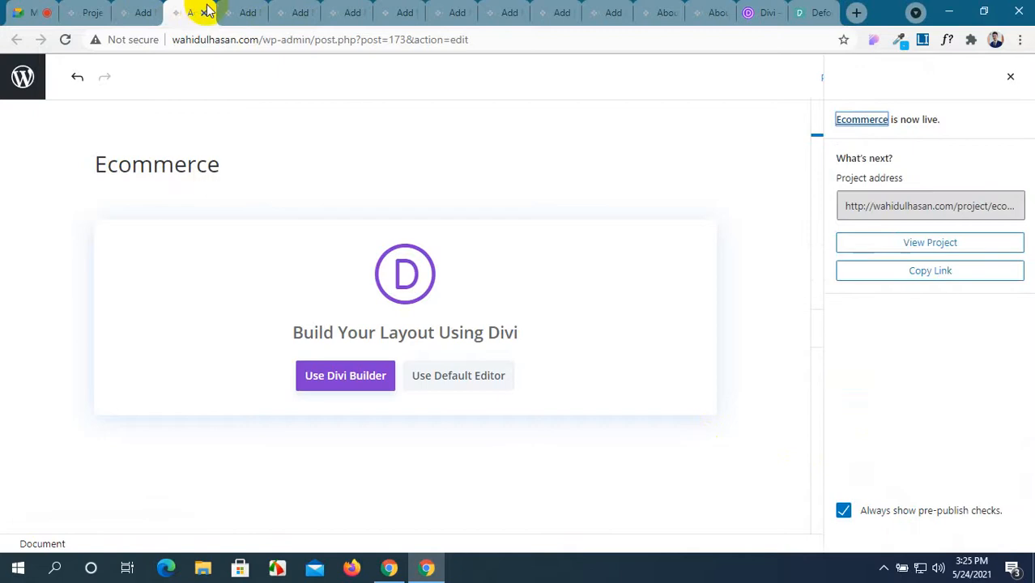
{"action": "left_click", "coordinate": [1011, 79]}
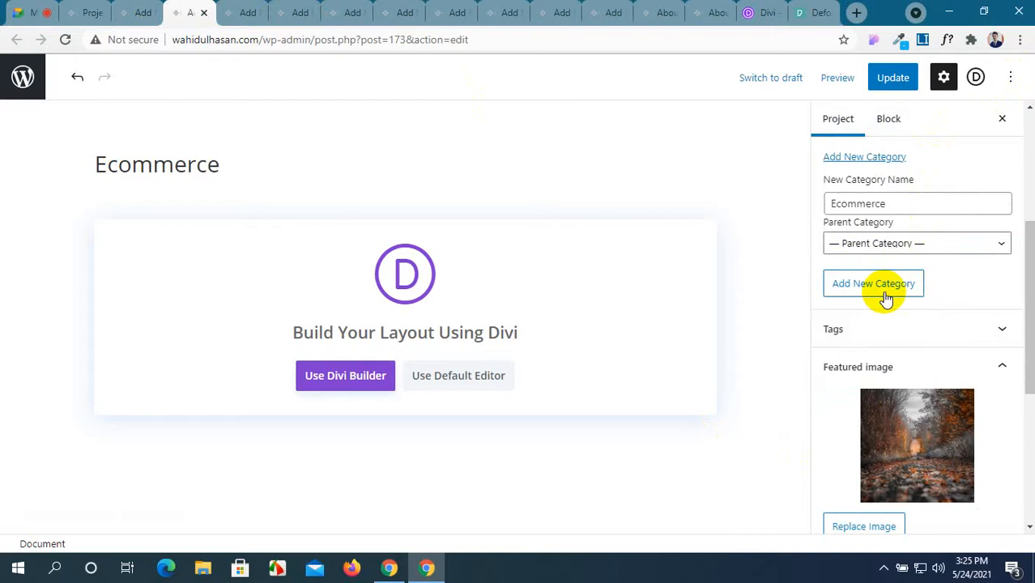
{"action": "scroll", "coordinate": [886, 296], "scroll_direction": "up", "scroll_amount": 2}
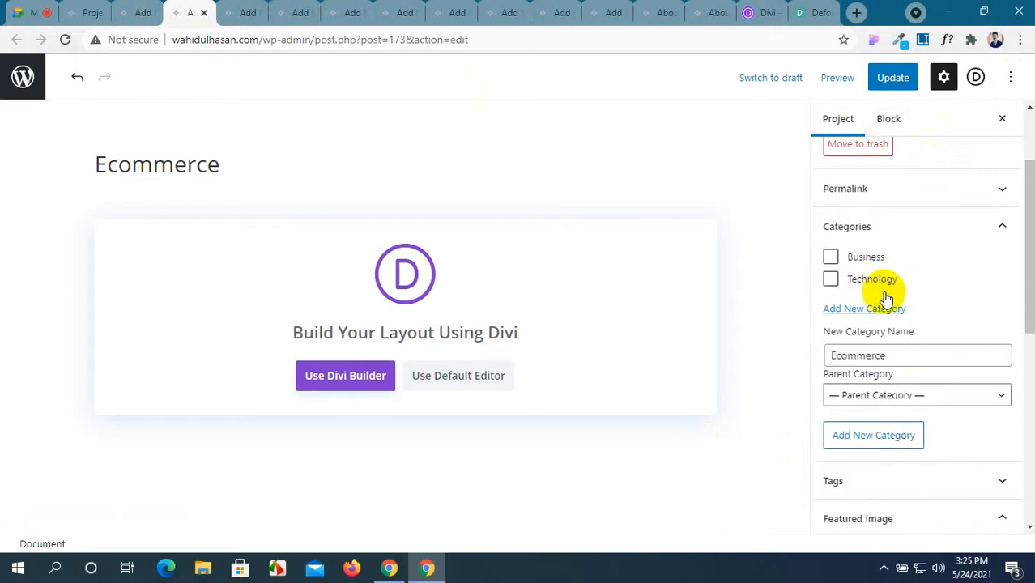
{"action": "left_click", "coordinate": [876, 436]}
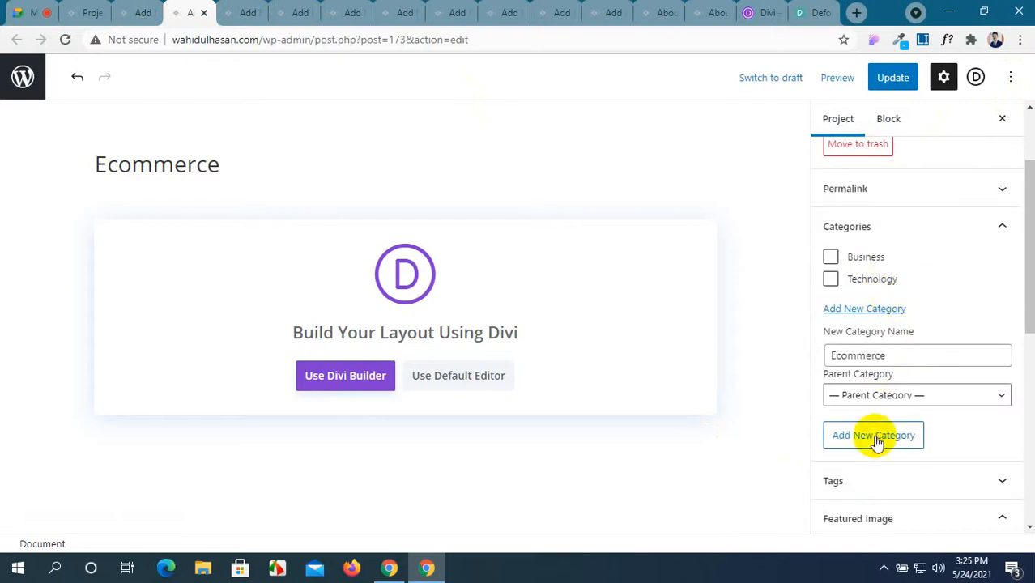
{"action": "left_click", "coordinate": [891, 77]}
Step: Set pexels-photo-1039083.jpeg from the media library as the Events project's featured image and publish the project
{"action": "left_click", "coordinate": [352, 12]}
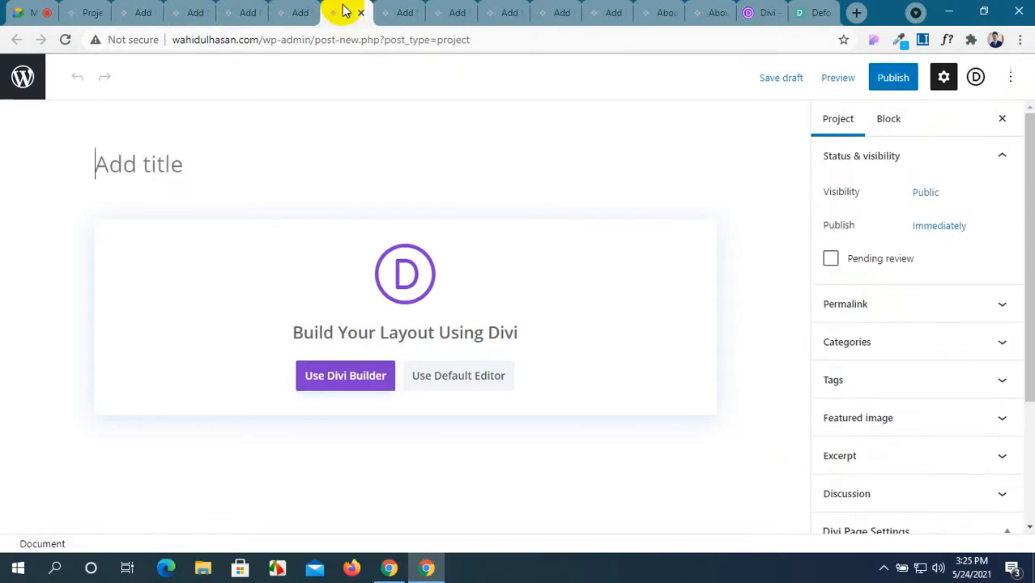
{"action": "left_click", "coordinate": [292, 13]}
{"action": "scroll", "coordinate": [907, 380], "scroll_direction": "down", "scroll_amount": 2}
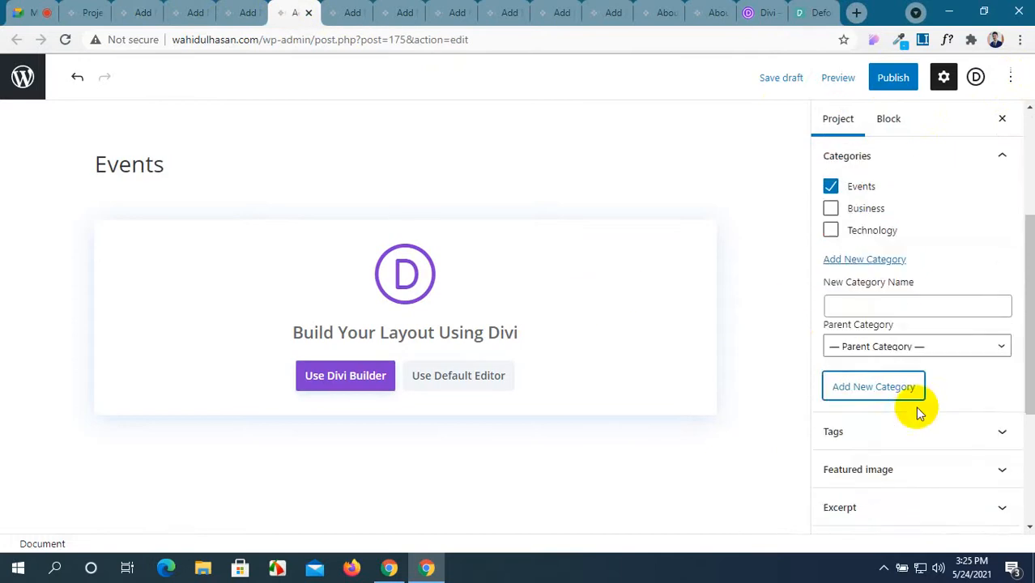
{"action": "left_click", "coordinate": [915, 464]}
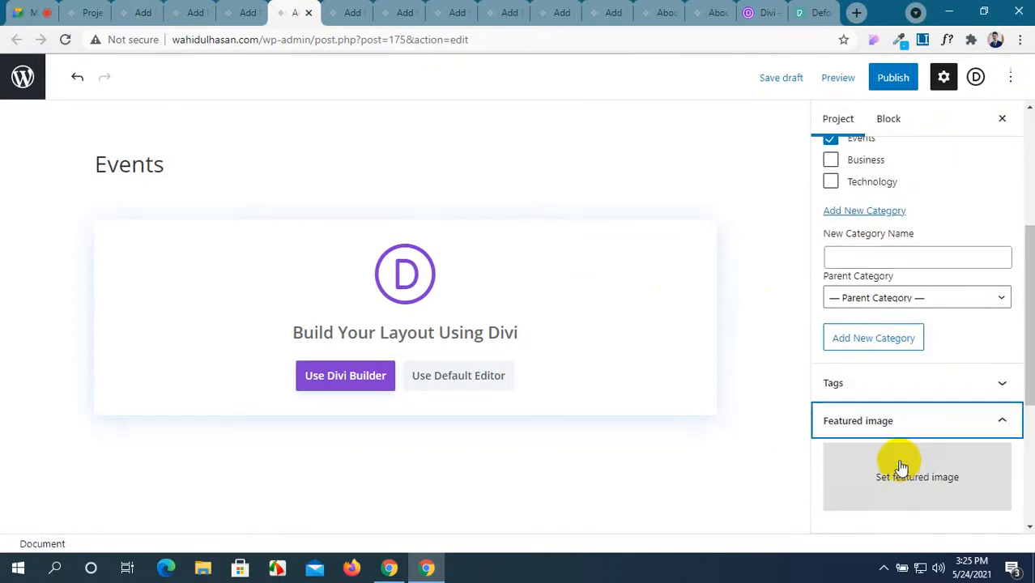
{"action": "left_click", "coordinate": [988, 489]}
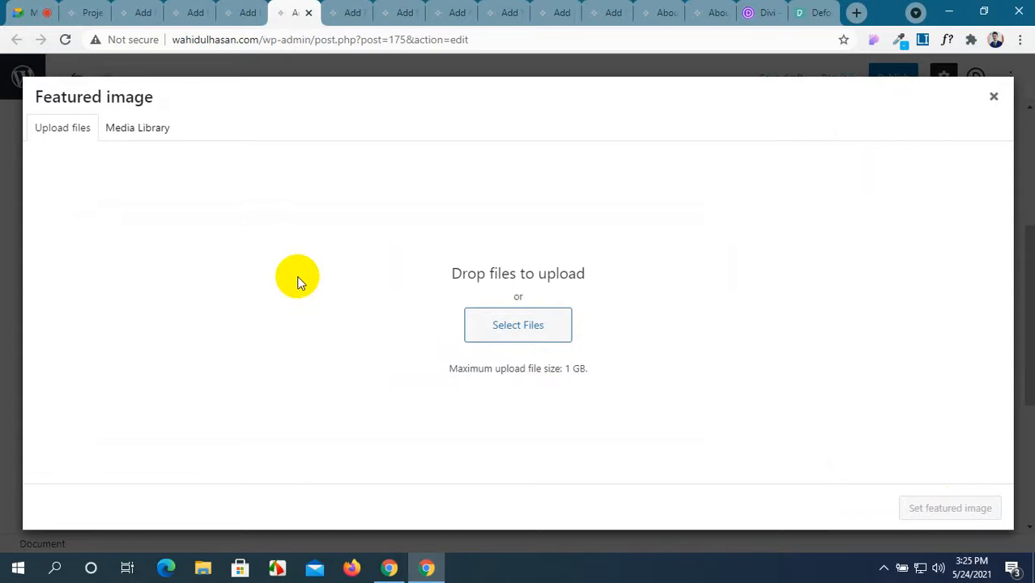
{"action": "left_click", "coordinate": [140, 127]}
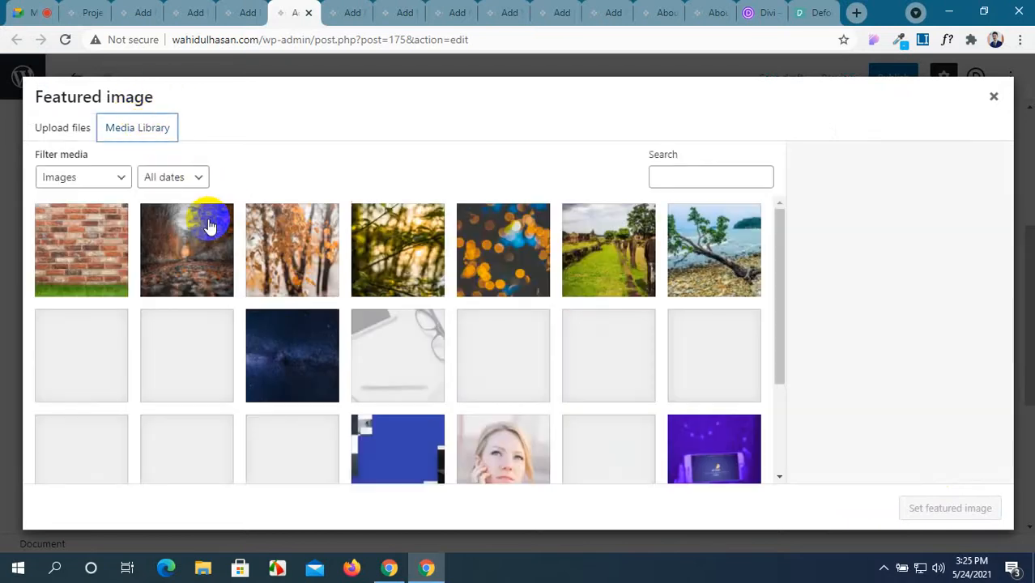
{"action": "left_click", "coordinate": [376, 247]}
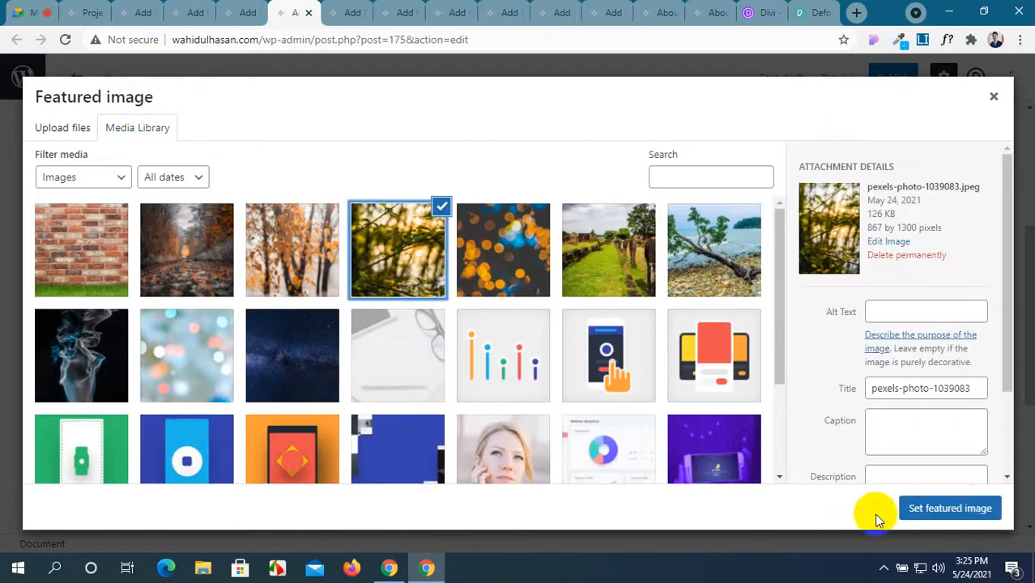
{"action": "left_click", "coordinate": [968, 508]}
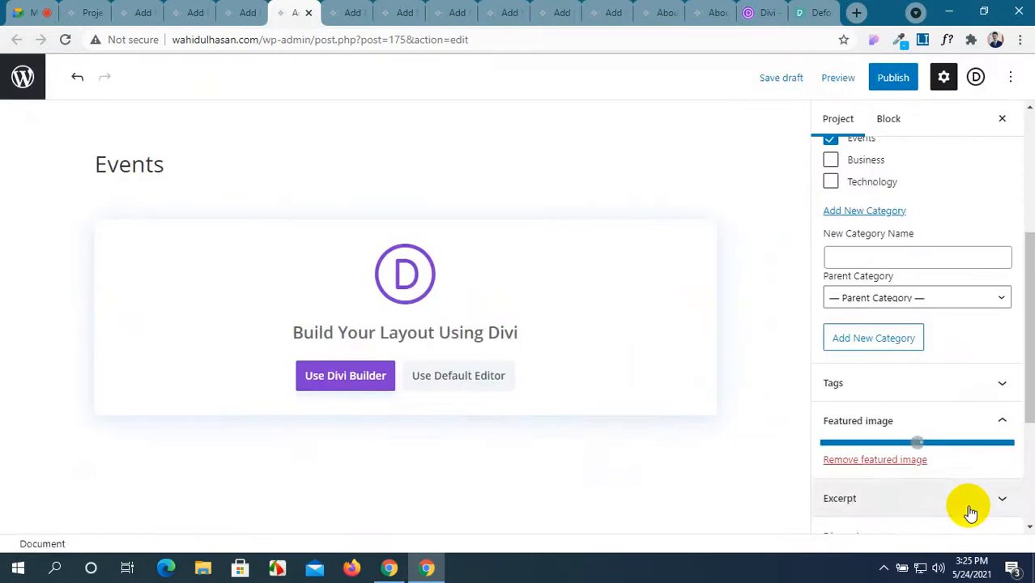
{"action": "left_click", "coordinate": [883, 79]}
{"action": "left_click", "coordinate": [880, 81]}
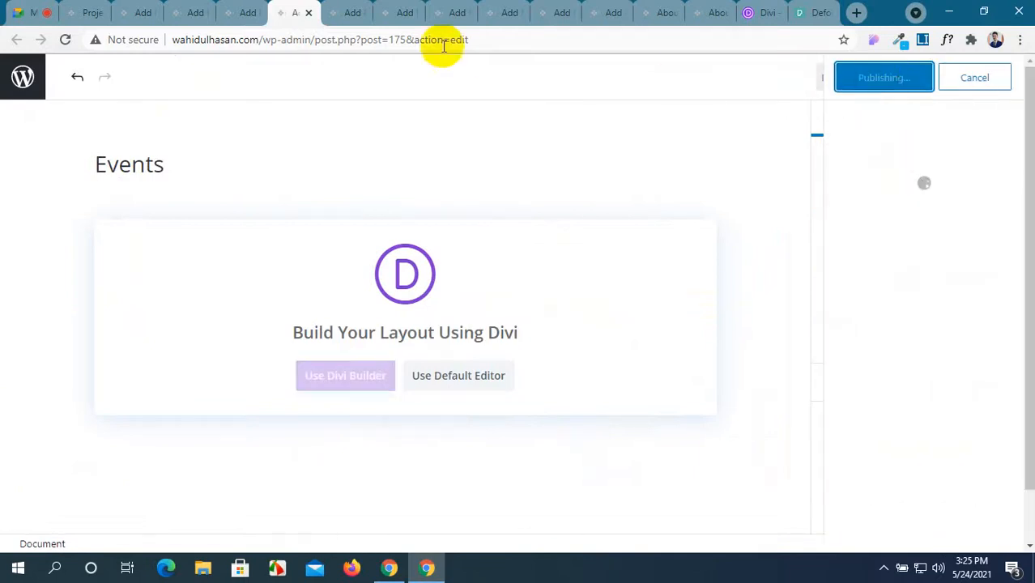
Step: Look up the category after Events in the Divi layout gallery and title the next blank project Beauty
{"action": "left_click", "coordinate": [337, 11]}
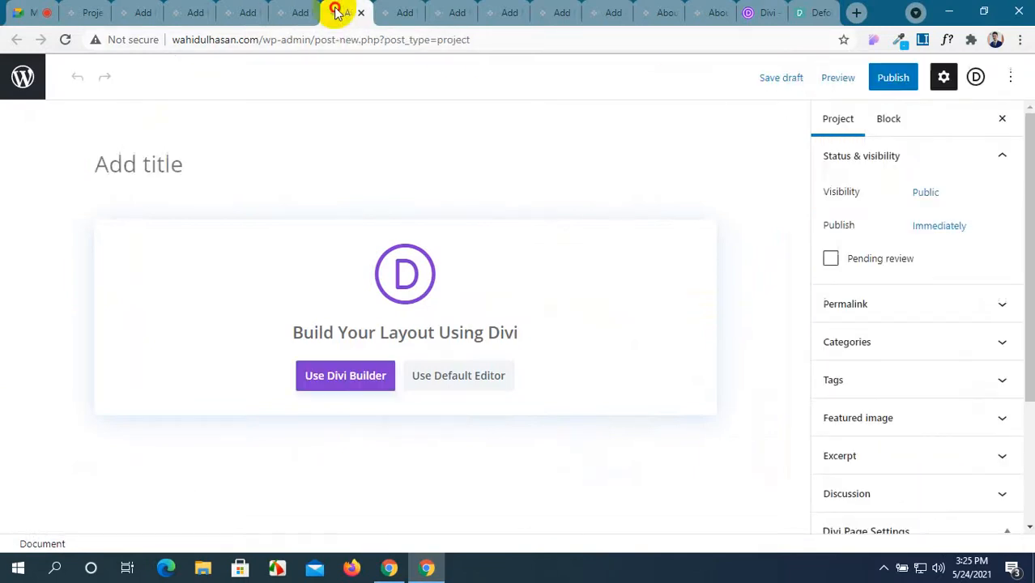
{"action": "left_click", "coordinate": [767, 10]}
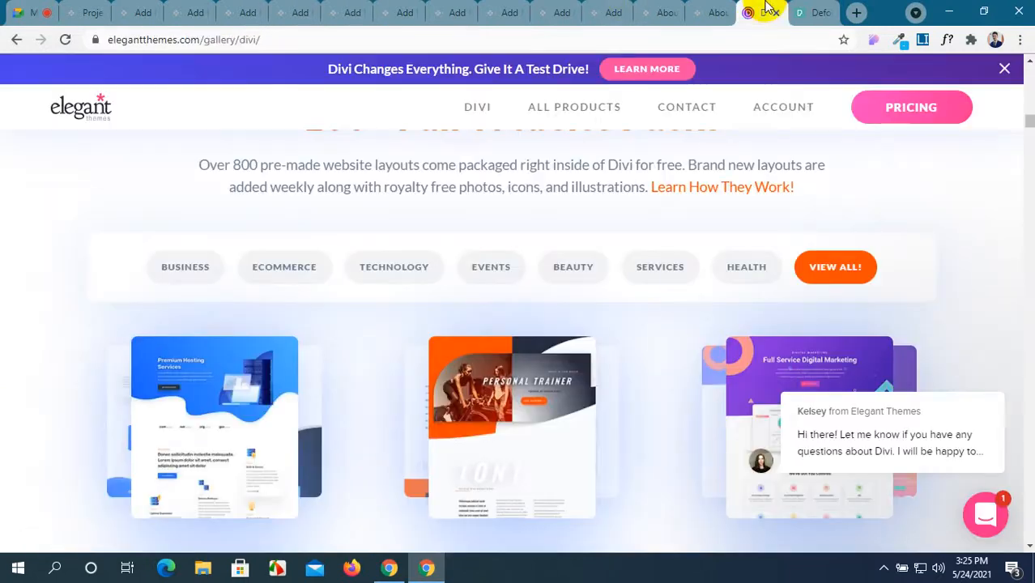
{"action": "left_click", "coordinate": [301, 13]}
{"action": "left_click", "coordinate": [339, 14]}
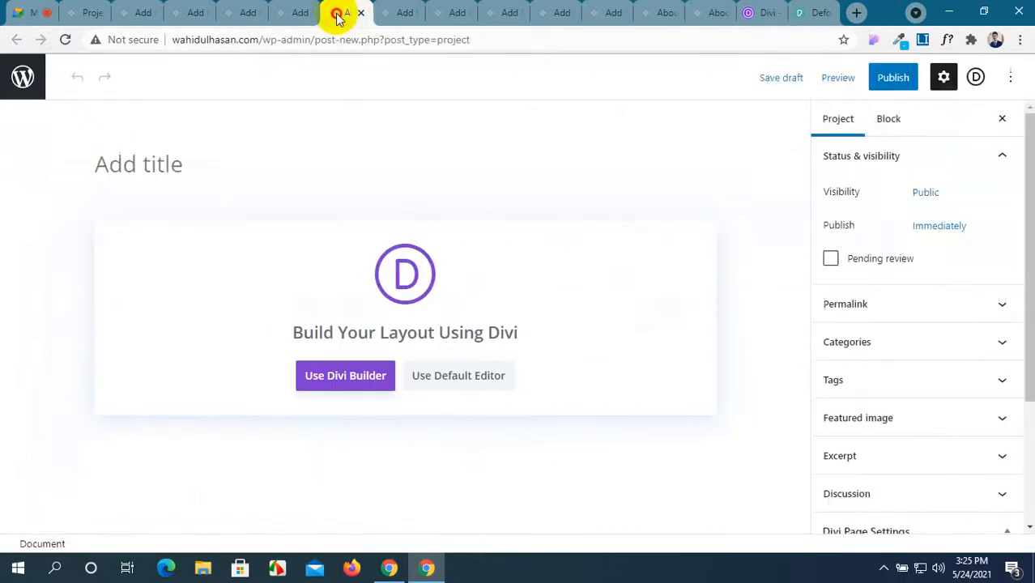
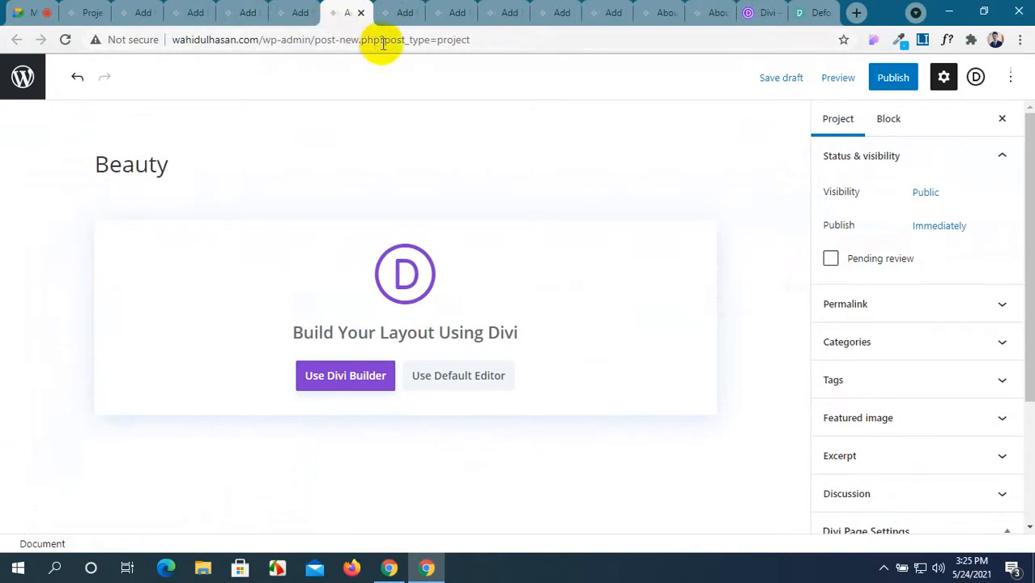
Step: Create a new project category named Beauty, using the copied title, for the Beauty project
{"action": "left_click_drag", "start_coordinate": [173, 162], "coordinate": [107, 161]}
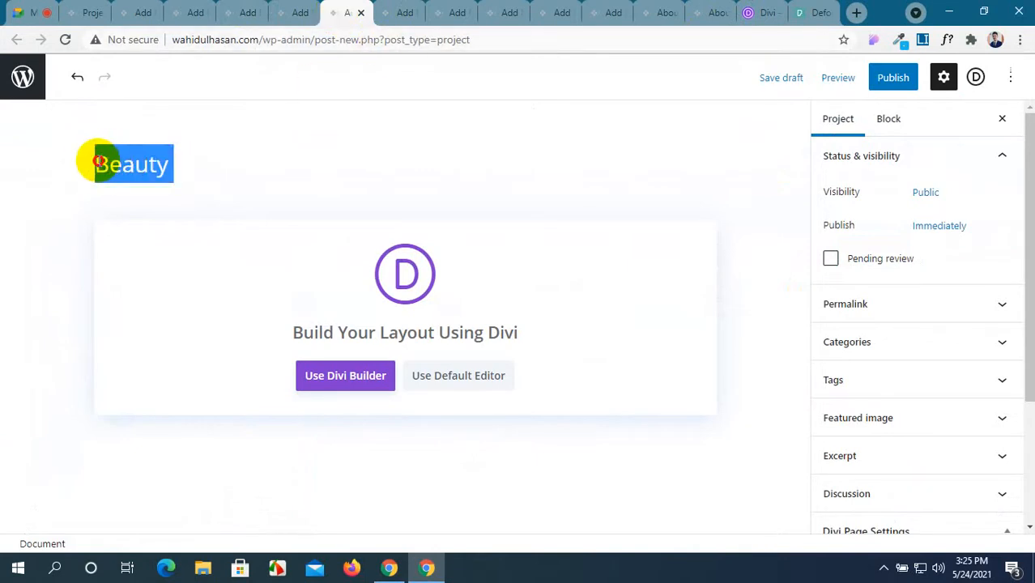
{"action": "left_click", "coordinate": [996, 343]}
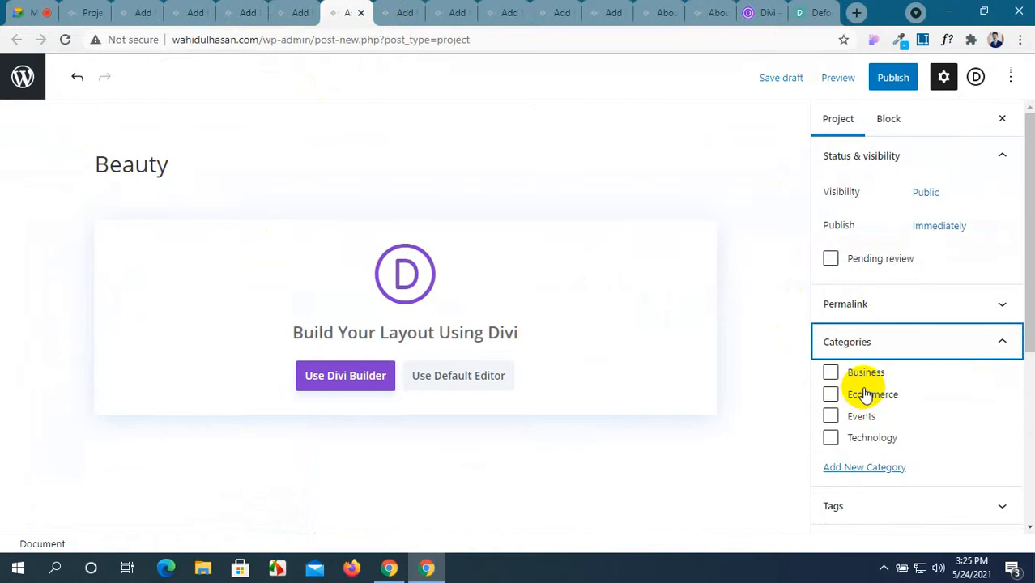
{"action": "left_click", "coordinate": [856, 470]}
{"action": "left_click", "coordinate": [874, 513]}
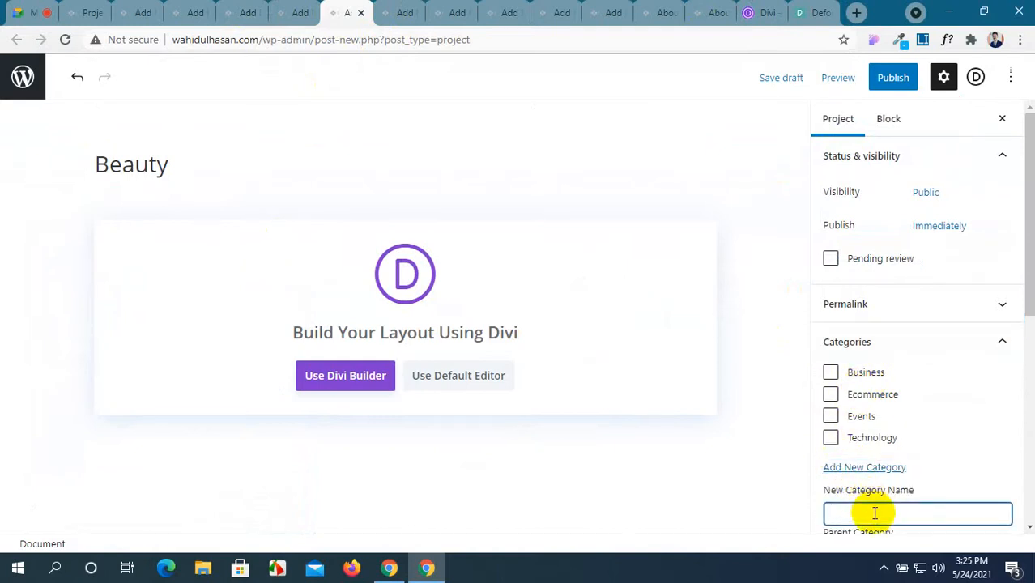
{"action": "scroll", "coordinate": [874, 513], "scroll_direction": "down", "scroll_amount": 2}
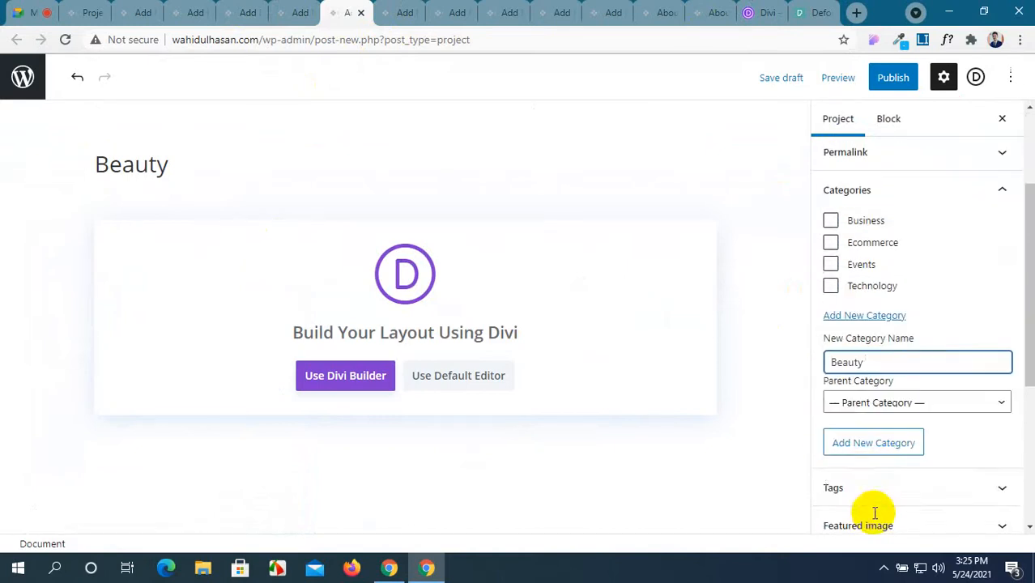
{"action": "left_click", "coordinate": [883, 450]}
Step: Set pexels-photo-949587.jpeg from the media library as the Beauty project's featured image and publish the project
{"action": "scroll", "coordinate": [886, 486], "scroll_direction": "down", "scroll_amount": 2}
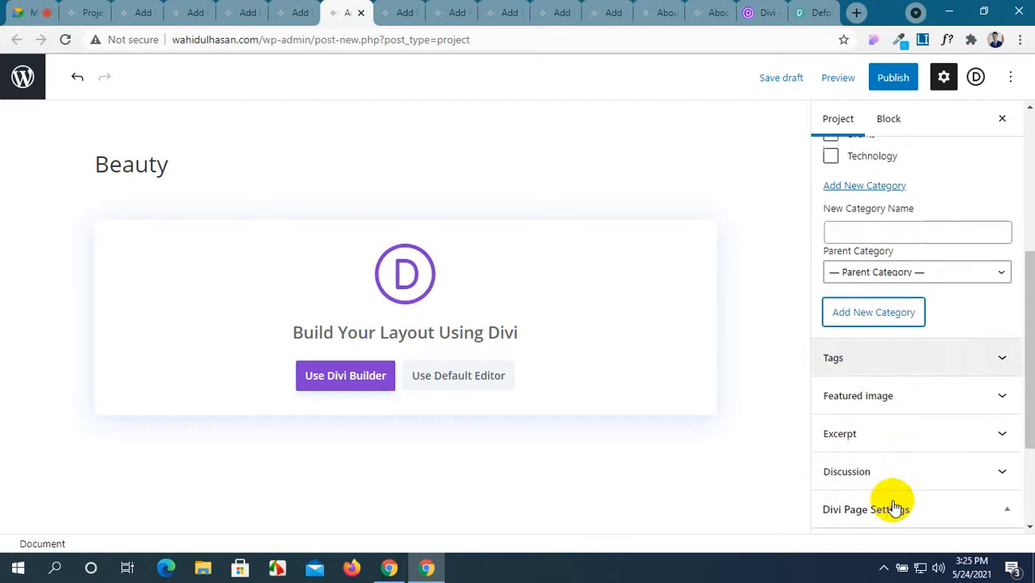
{"action": "left_click", "coordinate": [901, 397]}
{"action": "left_click", "coordinate": [888, 454]}
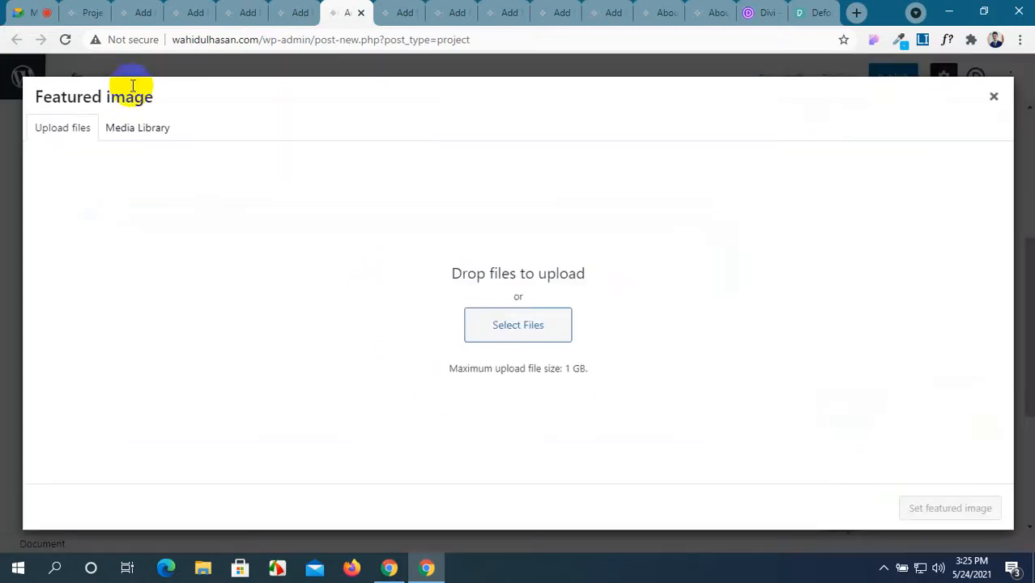
{"action": "left_click", "coordinate": [137, 129]}
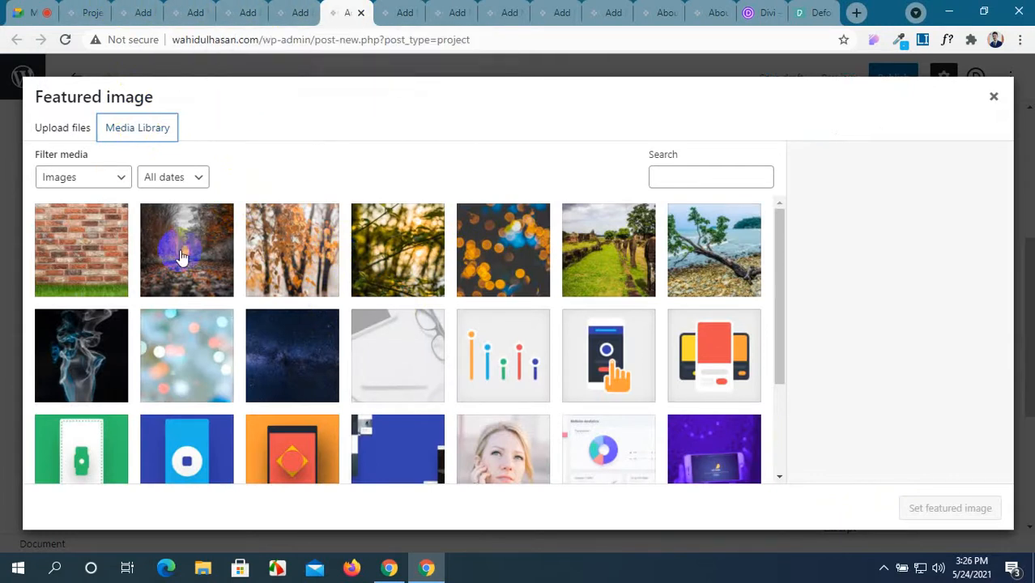
{"action": "left_click", "coordinate": [486, 251]}
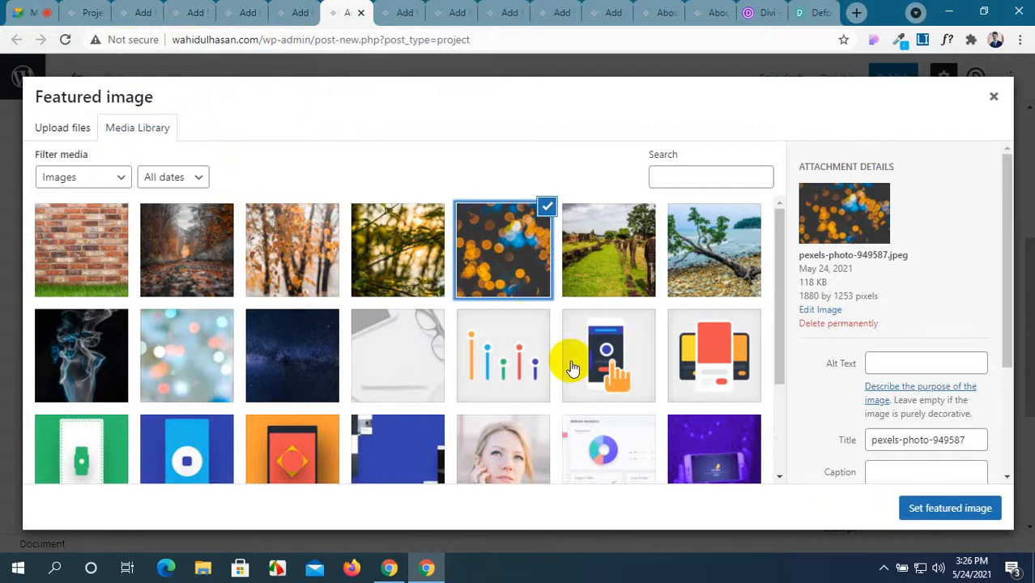
{"action": "left_click", "coordinate": [965, 512]}
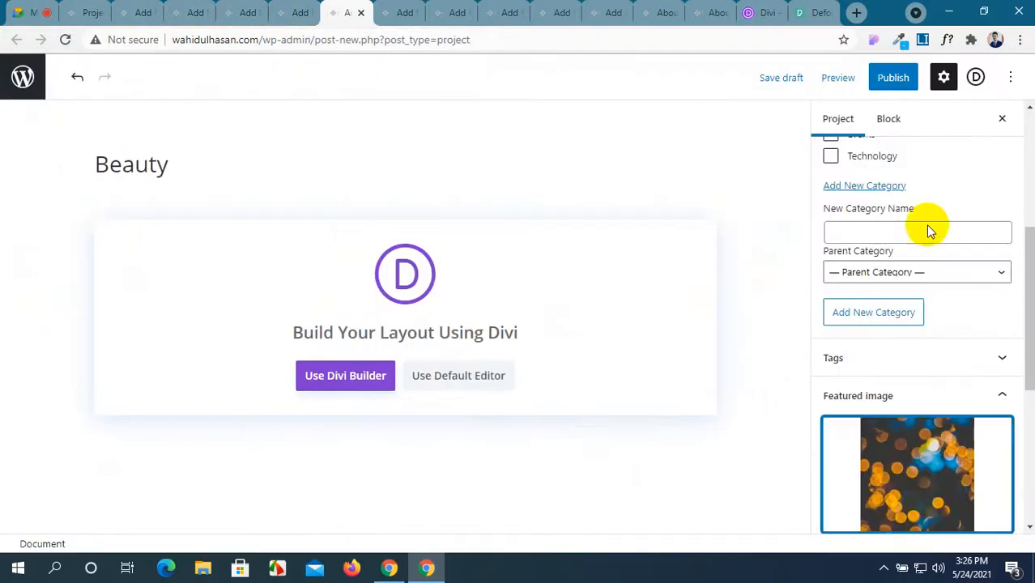
{"action": "left_click", "coordinate": [905, 81]}
{"action": "left_click", "coordinate": [902, 79]}
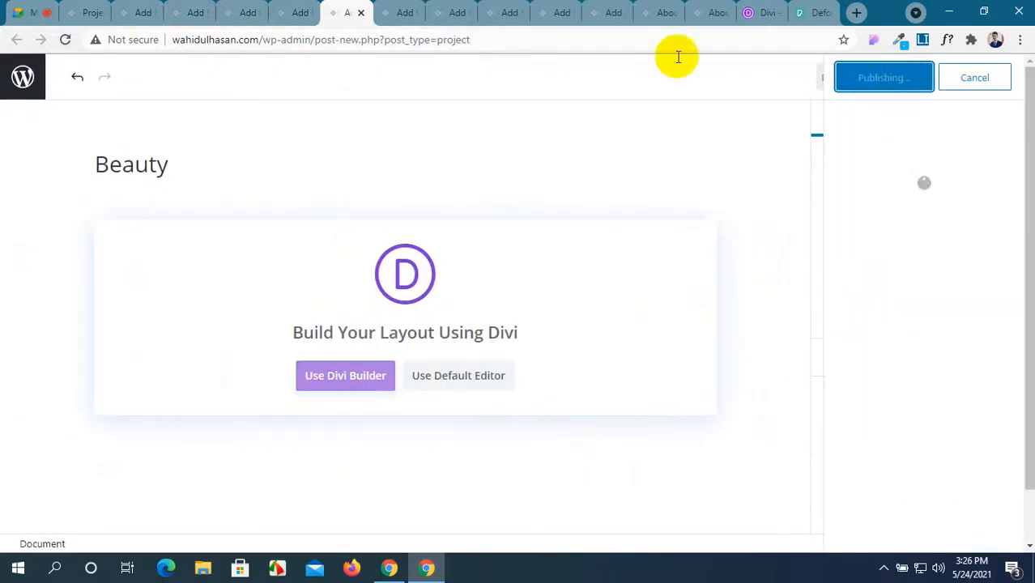
Step: Look up the category after Beauty in the Divi layout gallery and title the next blank project Services
{"action": "left_click", "coordinate": [395, 14]}
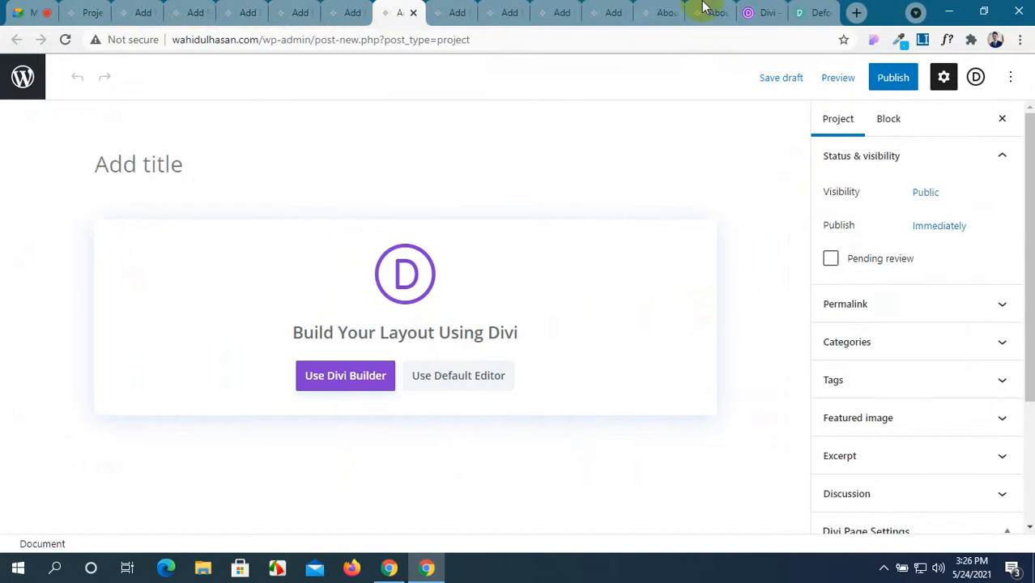
{"action": "left_click", "coordinate": [759, 9]}
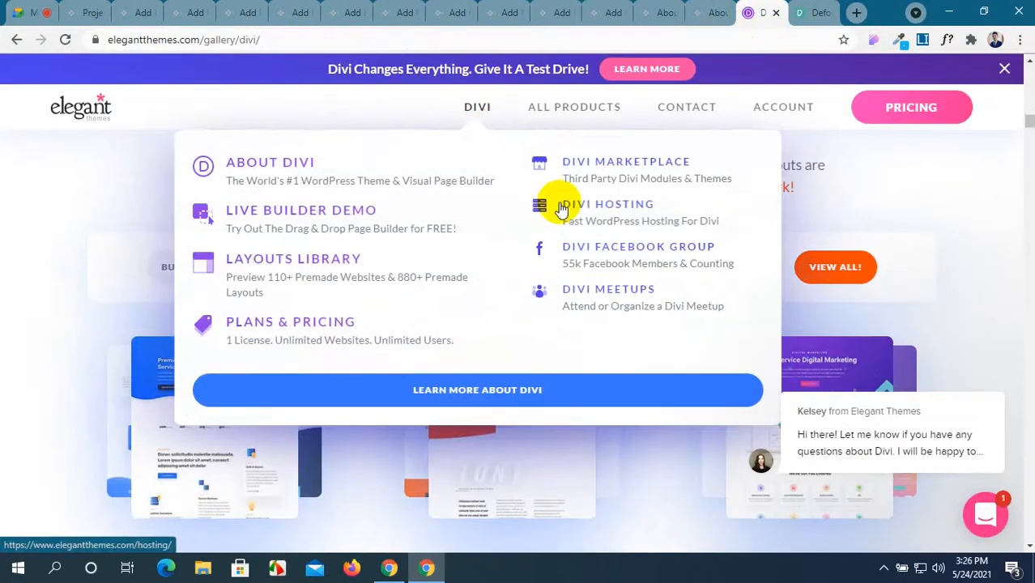
{"action": "left_click", "coordinate": [366, 10]}
{"action": "left_click", "coordinate": [384, 13]}
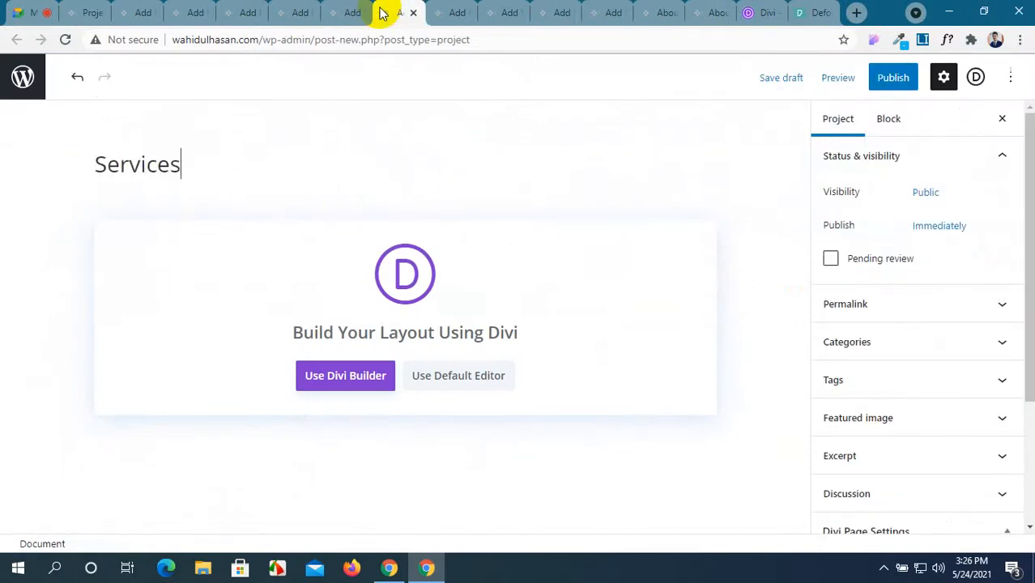
Step: Create a new project category named Services, using the copied title, for the Services project
{"action": "left_click_drag", "start_coordinate": [179, 166], "coordinate": [88, 177]}
{"action": "key", "text": "ctrl+c"}
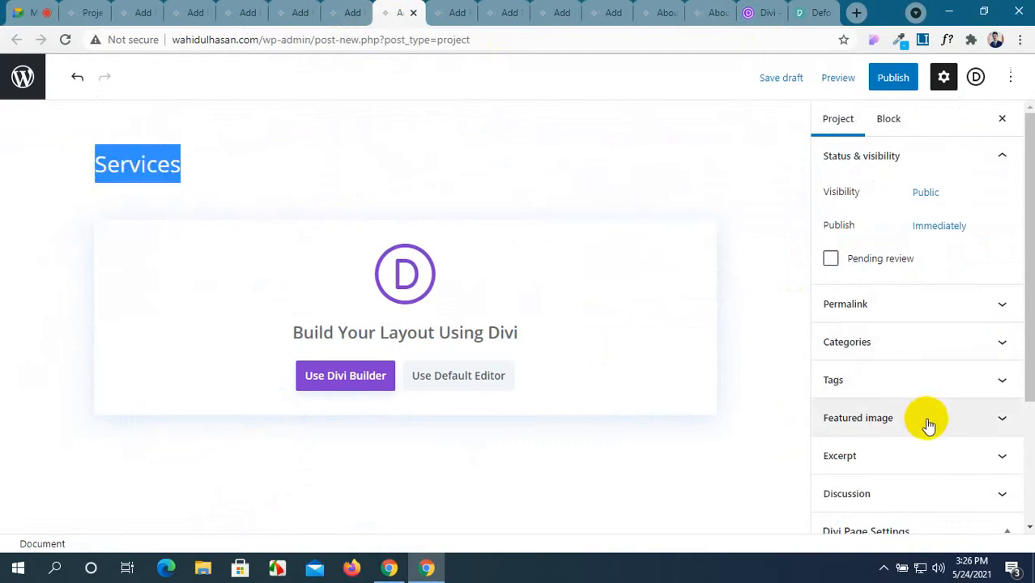
{"action": "left_click", "coordinate": [949, 347]}
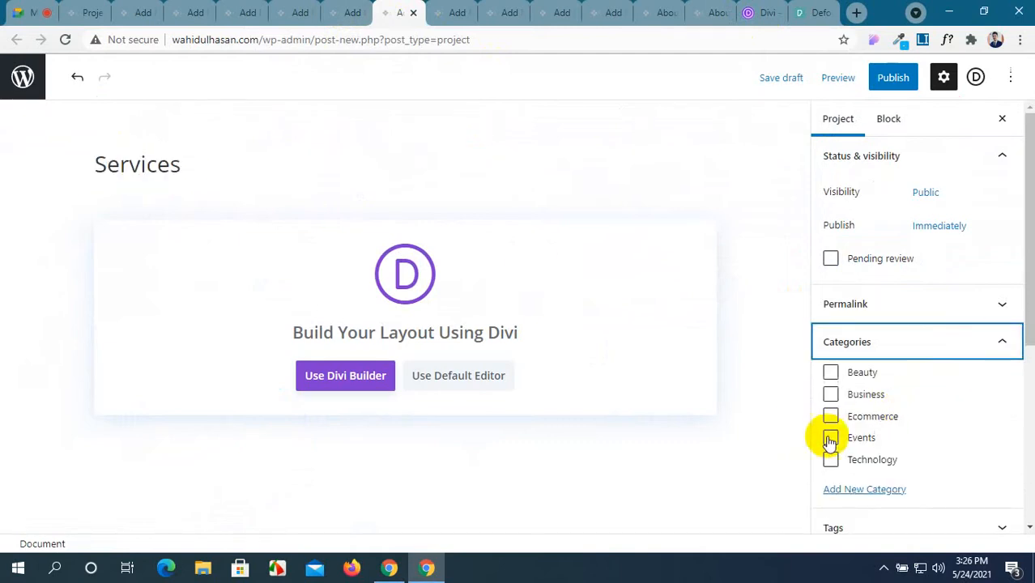
{"action": "left_click", "coordinate": [848, 490]}
{"action": "scroll", "coordinate": [886, 484], "scroll_direction": "down", "scroll_amount": 2}
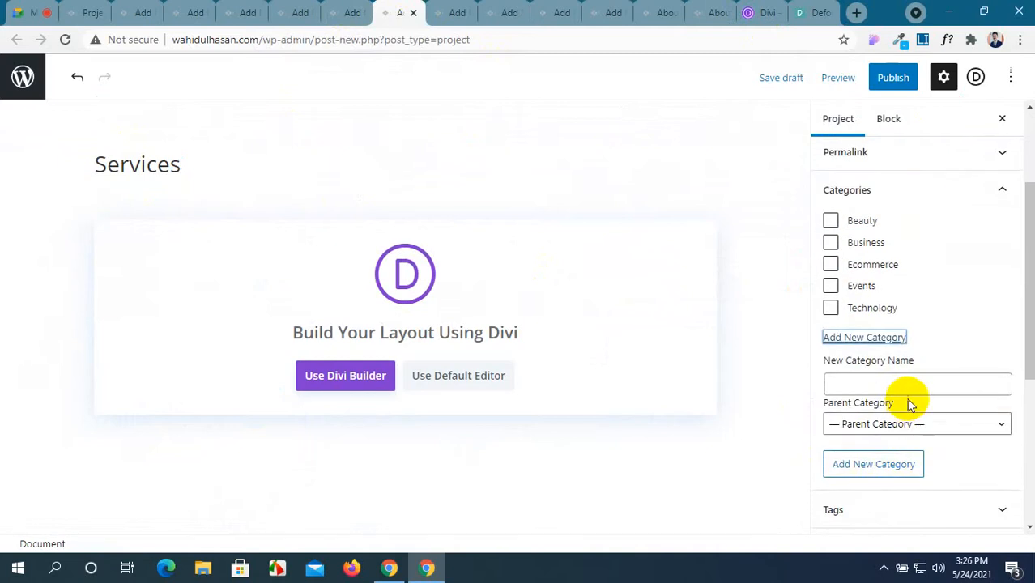
{"action": "left_click", "coordinate": [912, 386]}
{"action": "key", "text": "ctrl+v"}
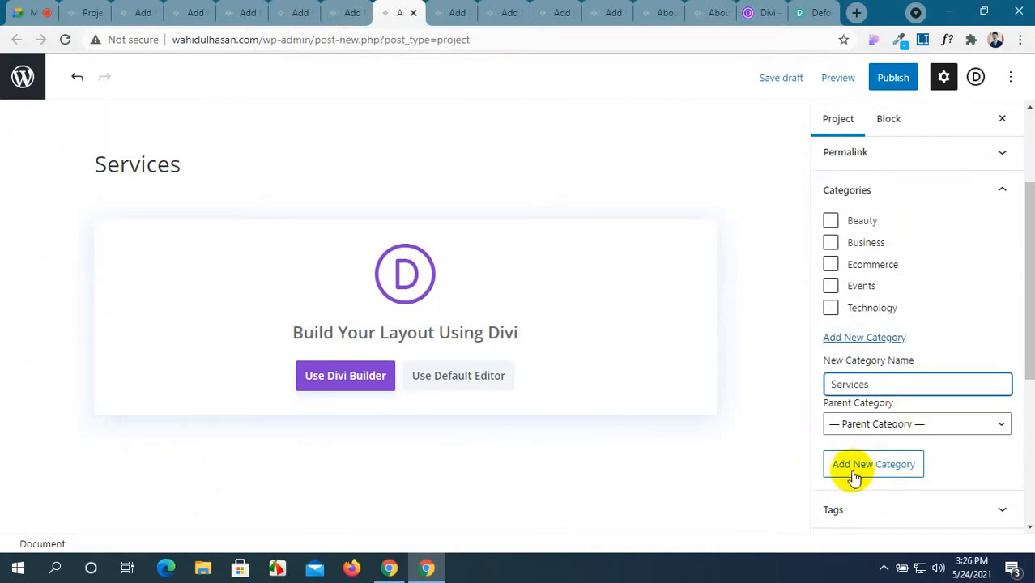
{"action": "left_click", "coordinate": [853, 476]}
Step: Set pexels-photo-924633.jpeg from the media library as the Services project's featured image and publish the project
{"action": "scroll", "coordinate": [851, 476], "scroll_direction": "down", "scroll_amount": 3}
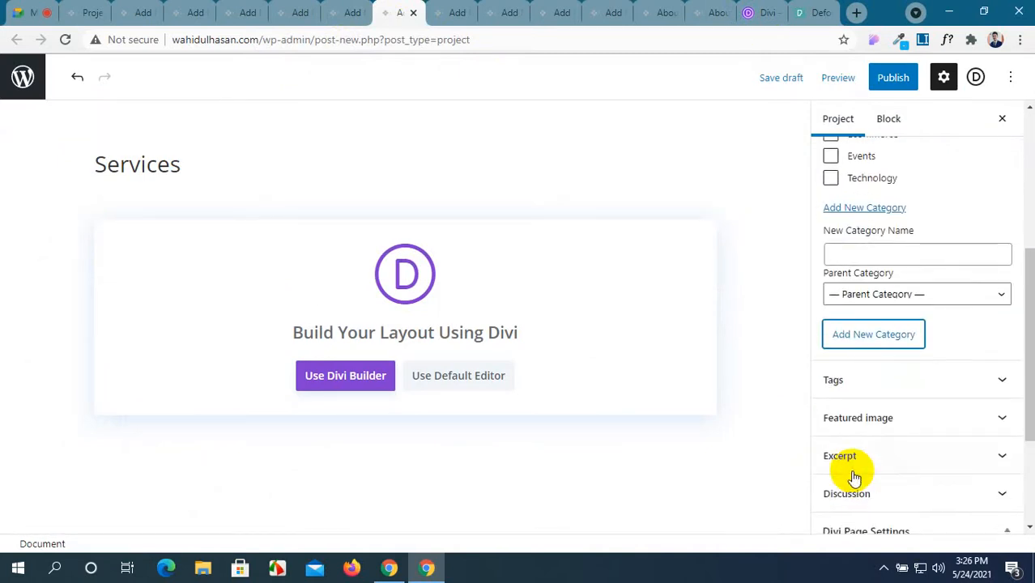
{"action": "left_click", "coordinate": [955, 343]}
{"action": "left_click", "coordinate": [915, 397]}
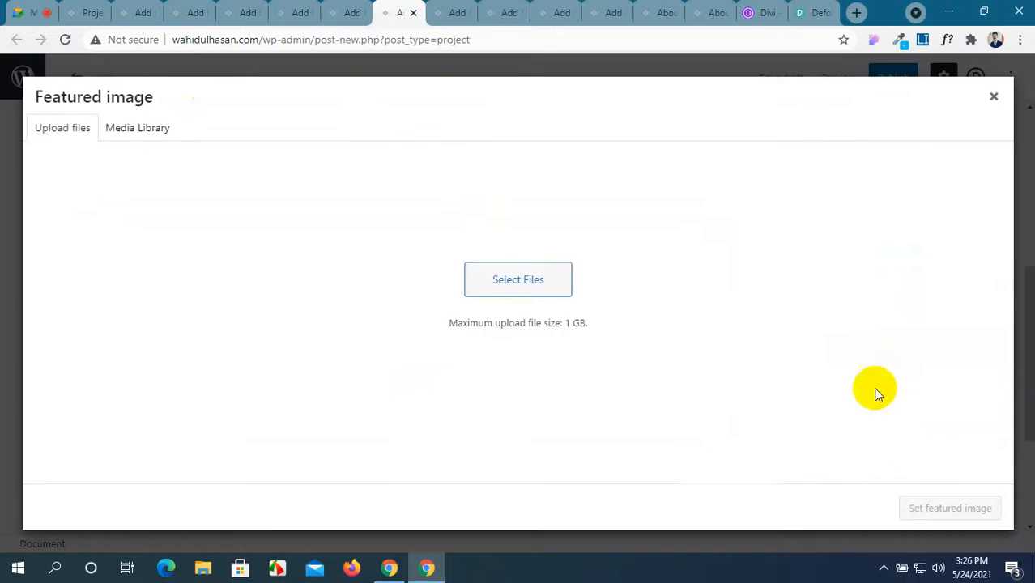
{"action": "left_click", "coordinate": [137, 128]}
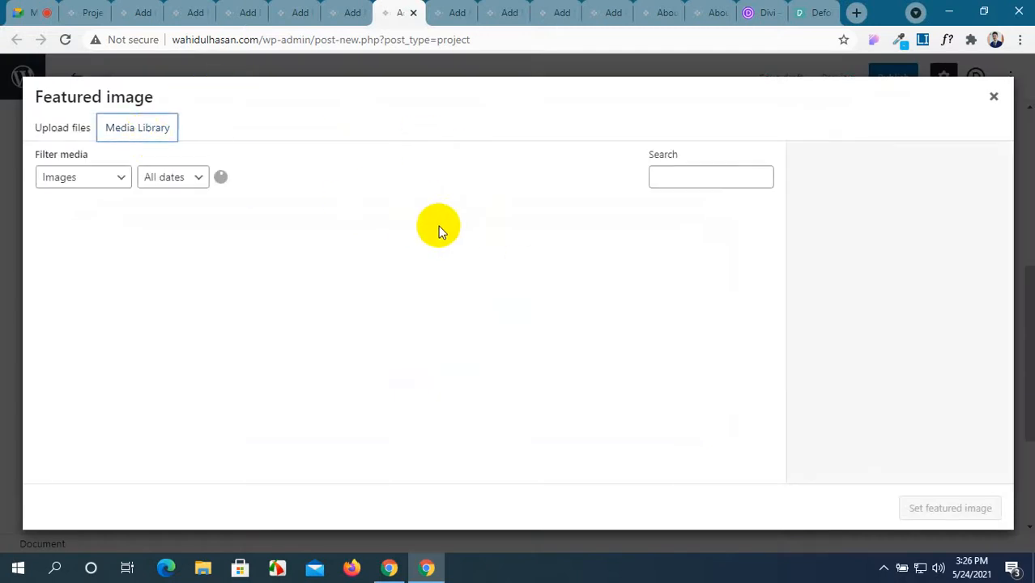
{"action": "left_click", "coordinate": [606, 263]}
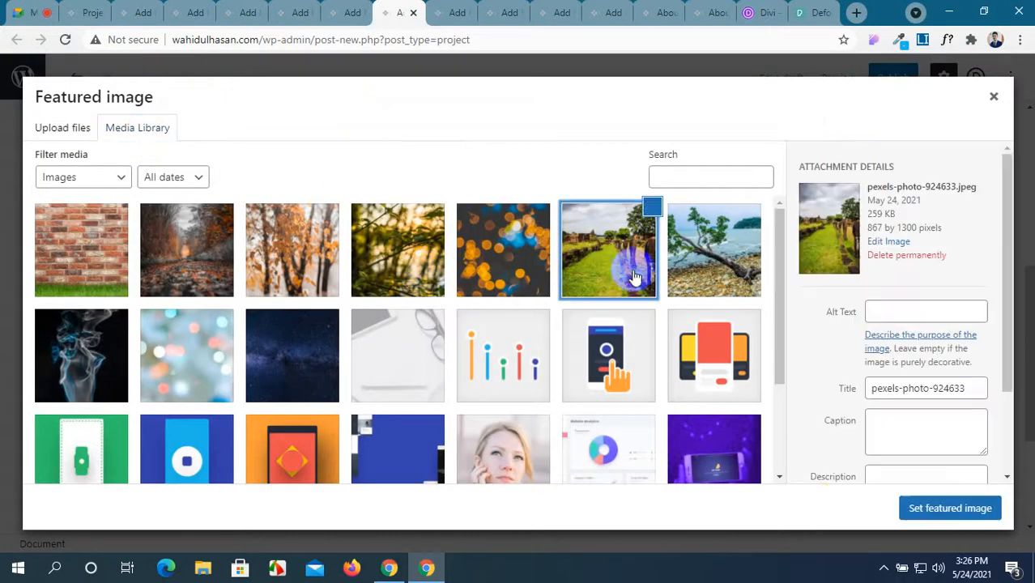
{"action": "left_click", "coordinate": [944, 509]}
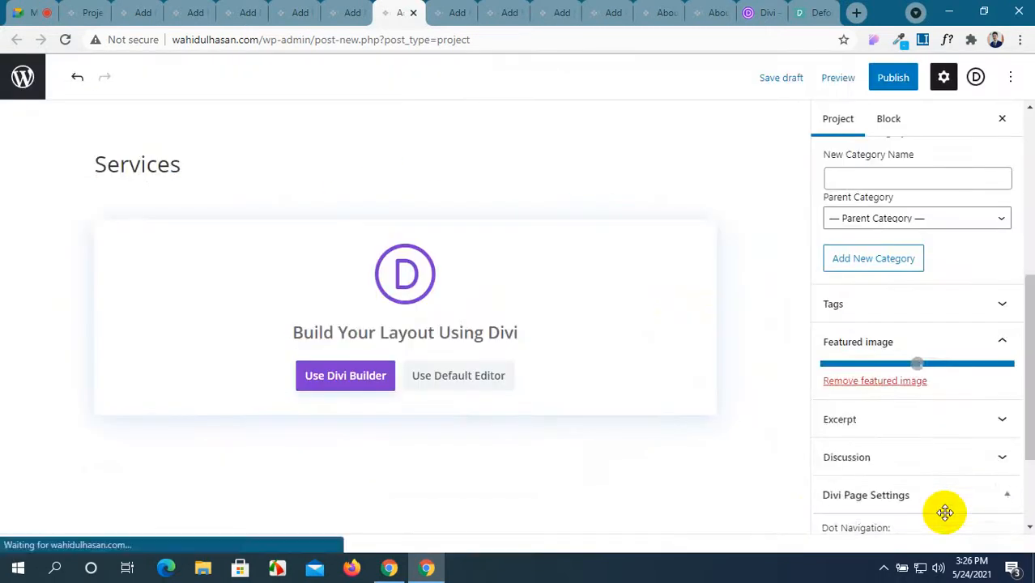
{"action": "left_click", "coordinate": [895, 79]}
{"action": "left_click", "coordinate": [899, 79]}
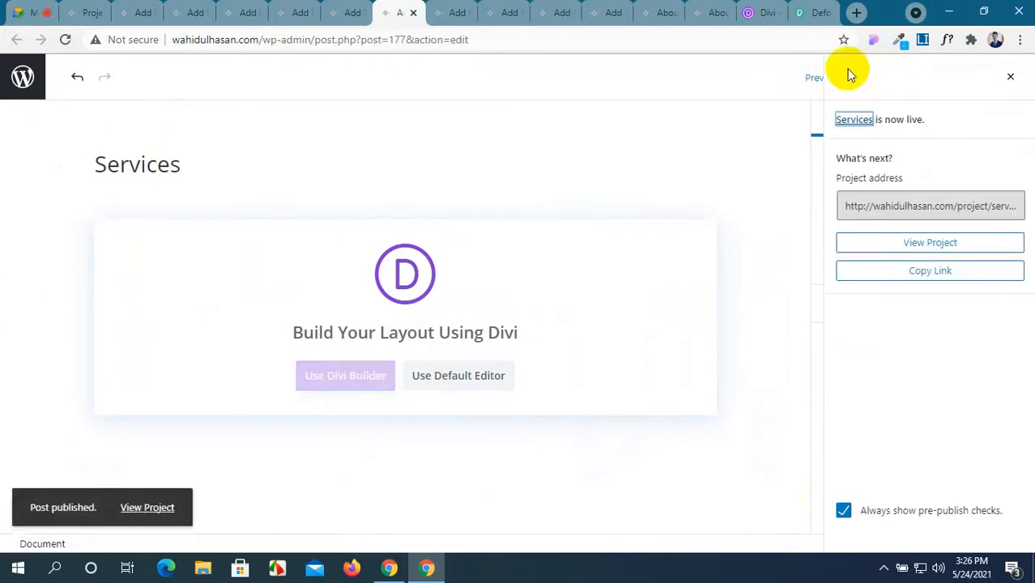
Step: Title the next blank project Health and create a matching new project category named Health for it
{"action": "left_click", "coordinate": [444, 8]}
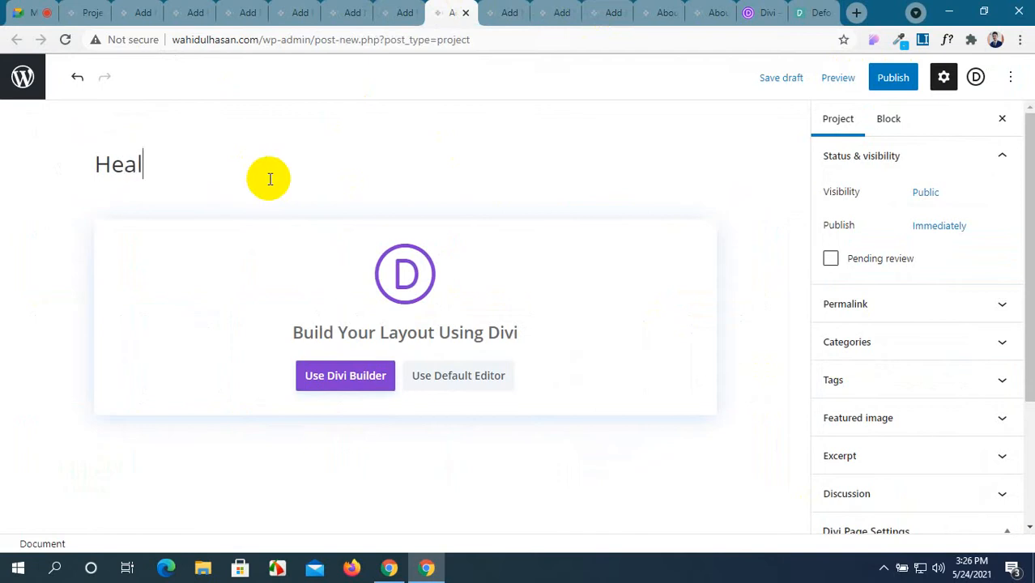
{"action": "type", "text": "Health"}
{"action": "left_click_drag", "start_coordinate": [166, 165], "coordinate": [71, 170]}
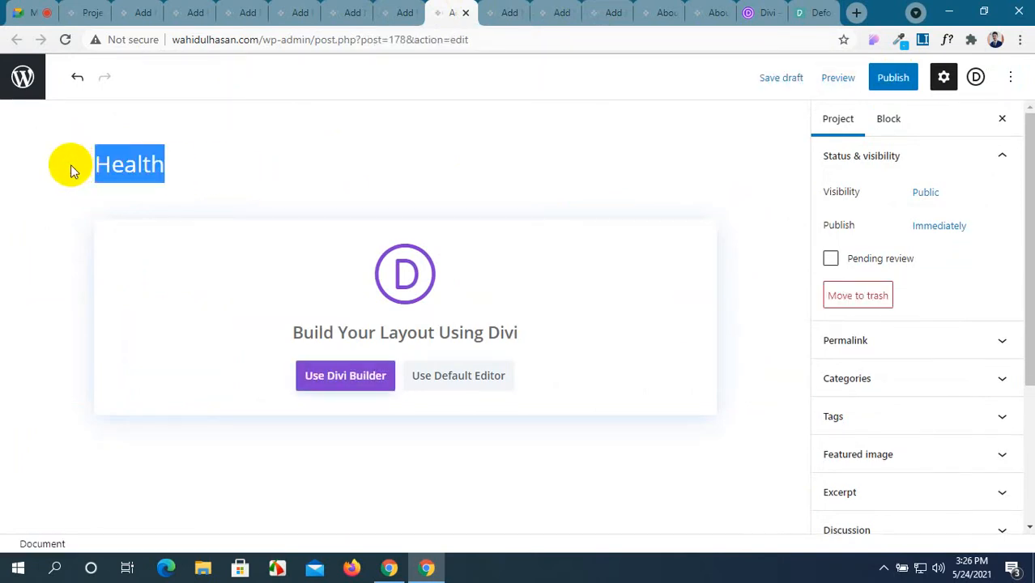
{"action": "left_click", "coordinate": [923, 379]}
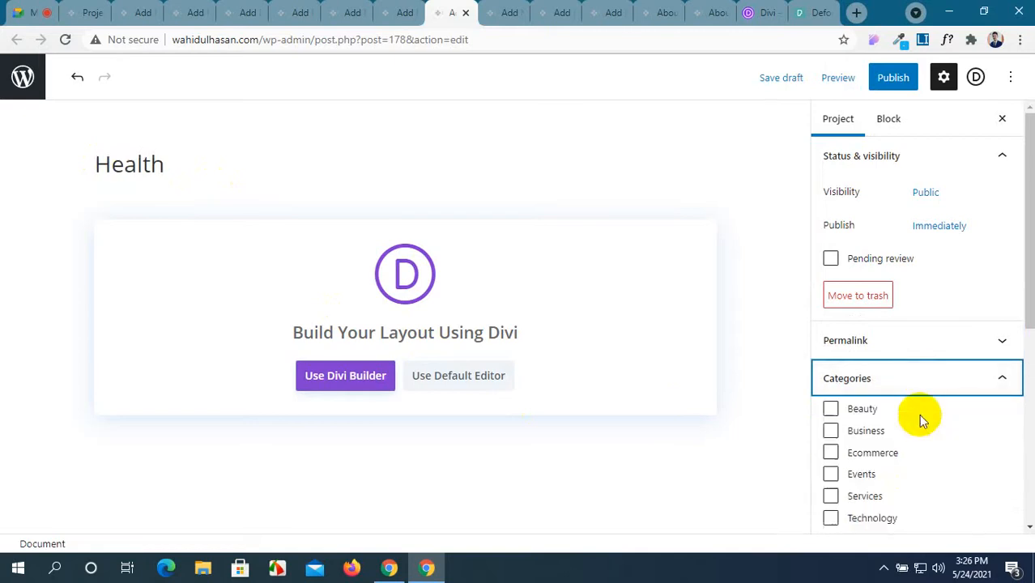
{"action": "left_click", "coordinate": [867, 472]}
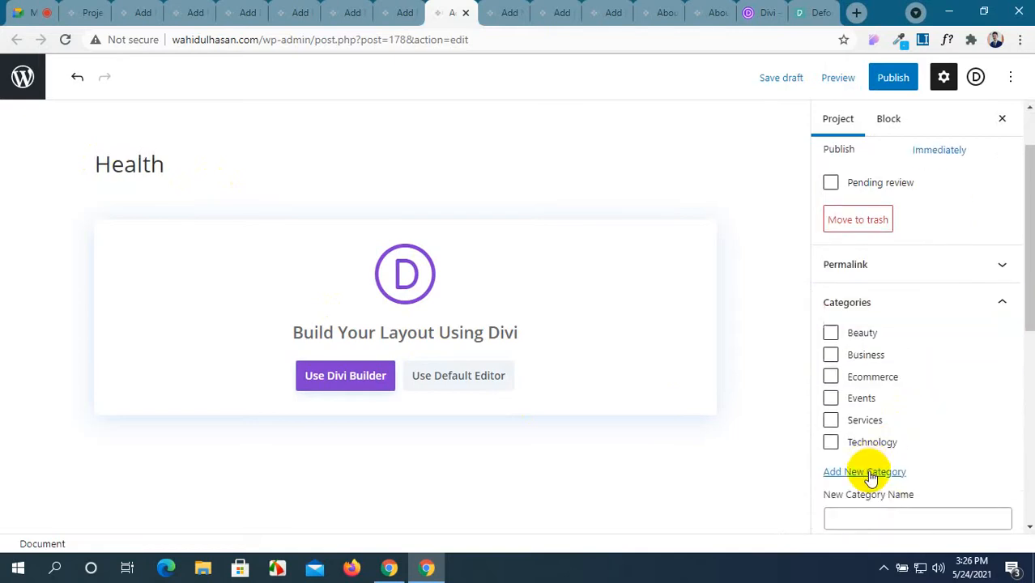
{"action": "left_click", "coordinate": [884, 512]}
{"action": "type", "text": "Health"}
{"action": "scroll", "coordinate": [885, 502], "scroll_direction": "down", "scroll_amount": 3}
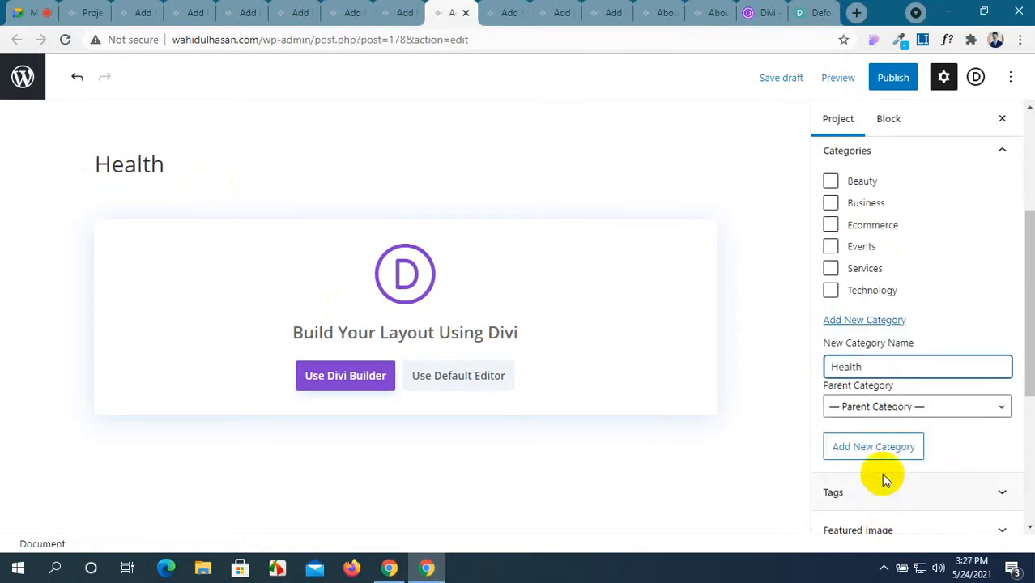
{"action": "left_click", "coordinate": [884, 447]}
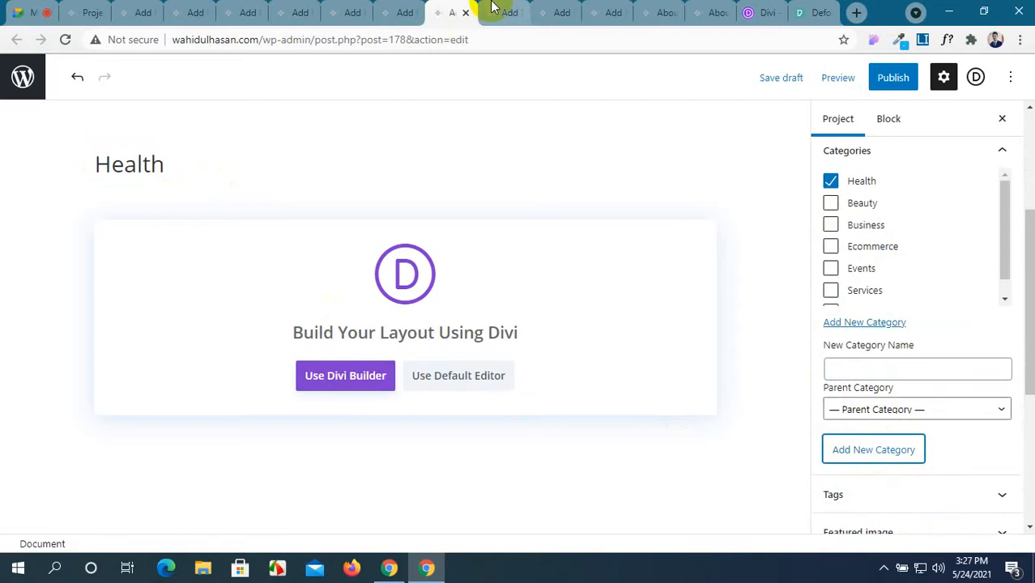
Step: Set pexels-photo-719609.jpeg from the media library as the Health project's featured image and publish the project
{"action": "scroll", "coordinate": [864, 395], "scroll_direction": "down", "scroll_amount": 2}
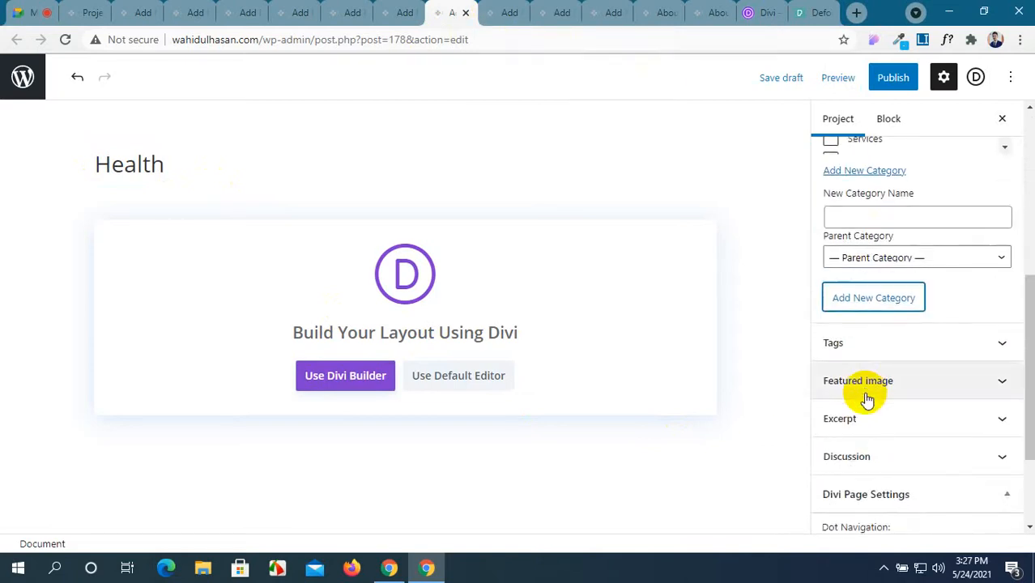
{"action": "scroll", "coordinate": [890, 300], "scroll_direction": "up", "scroll_amount": 3}
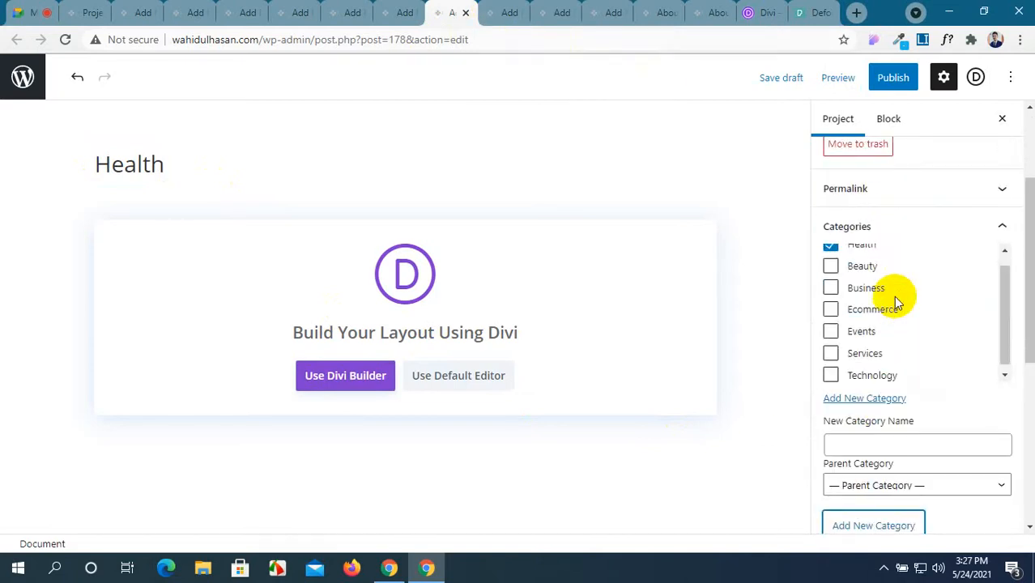
{"action": "scroll", "coordinate": [899, 437], "scroll_direction": "down", "scroll_amount": 3}
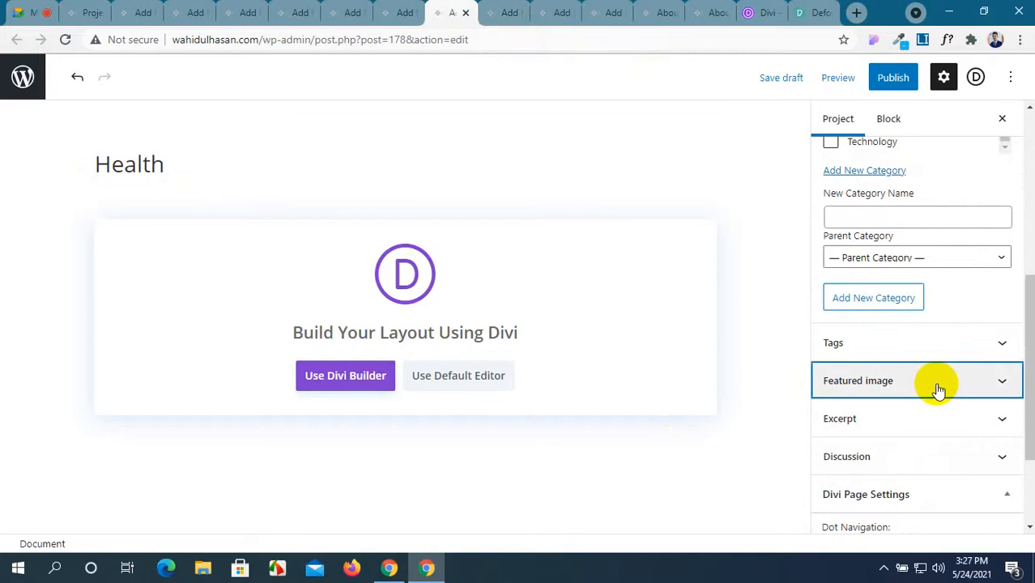
{"action": "left_click", "coordinate": [937, 390]}
{"action": "left_click", "coordinate": [930, 440]}
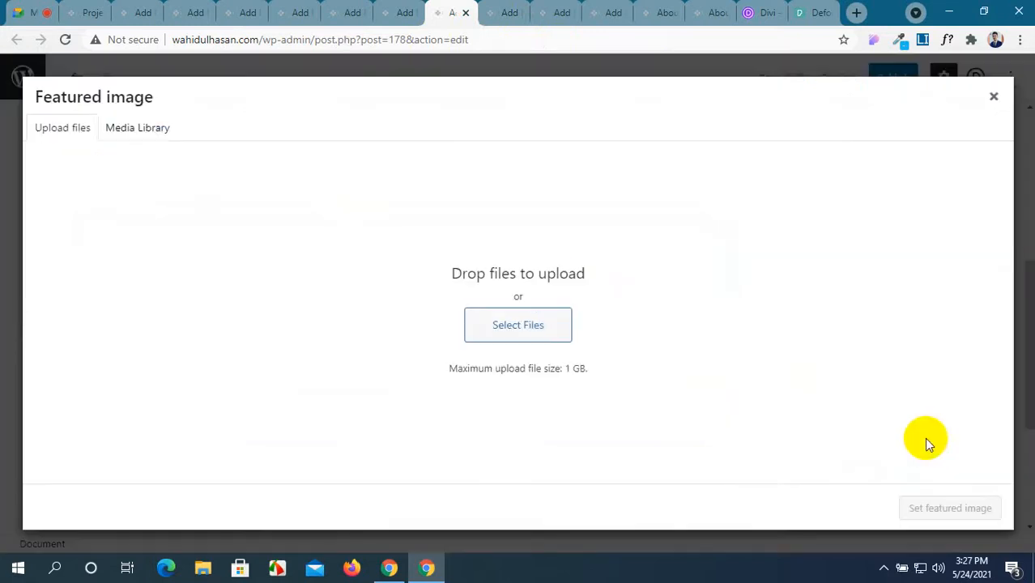
{"action": "left_click", "coordinate": [133, 138]}
{"action": "left_click", "coordinate": [677, 251]}
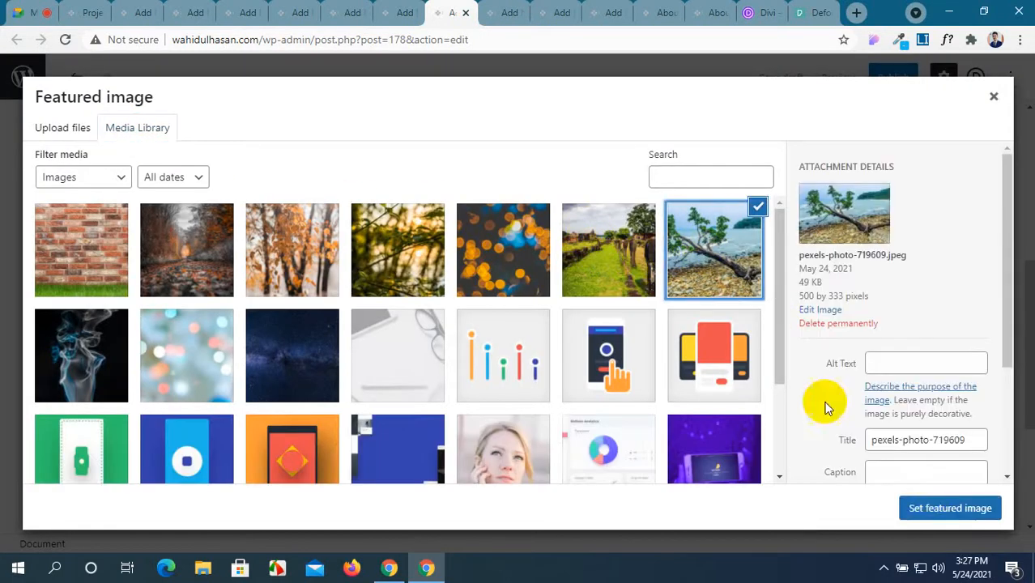
{"action": "left_click", "coordinate": [930, 507]}
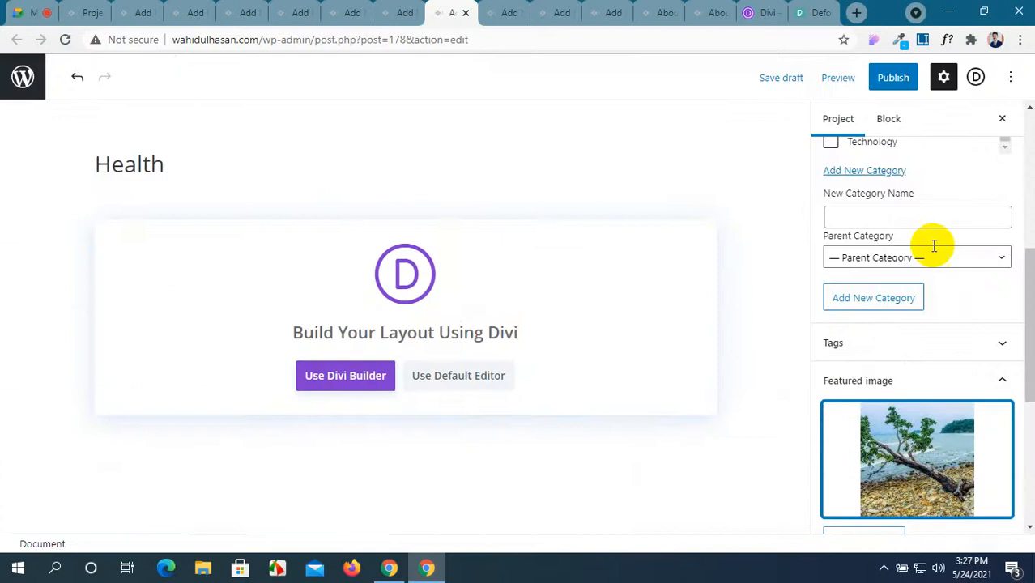
{"action": "left_click", "coordinate": [911, 81]}
{"action": "left_click", "coordinate": [912, 76]}
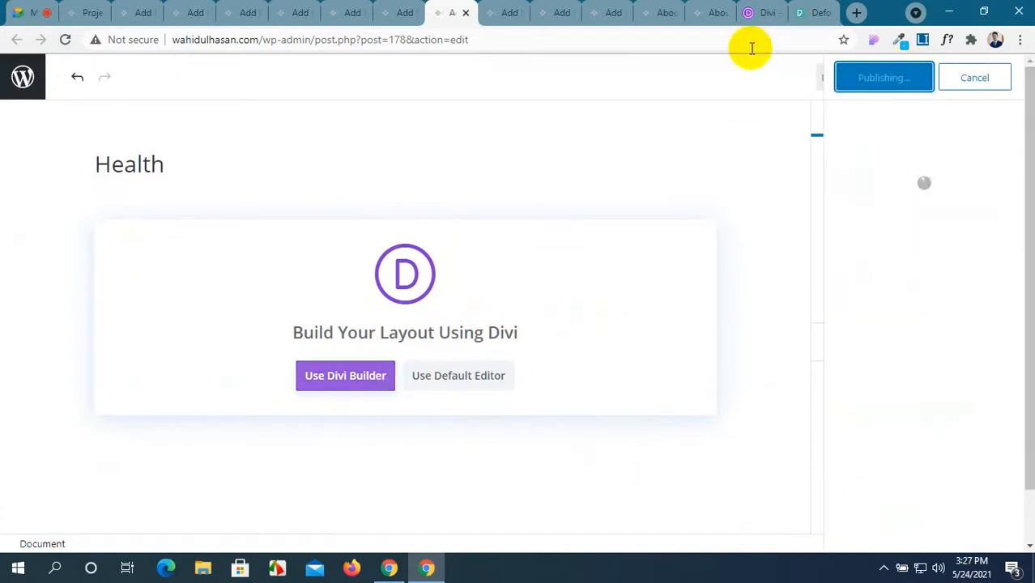
Step: Open the complete collection of Divi layout packs from the Divi gallery page
{"action": "left_click", "coordinate": [509, 10]}
{"action": "left_click", "coordinate": [764, 18]}
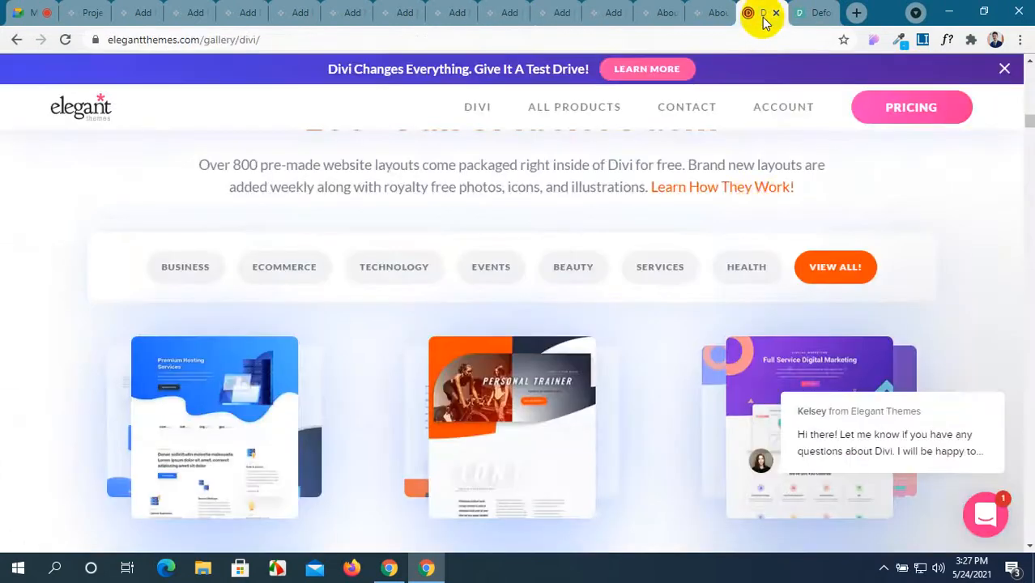
{"action": "scroll", "coordinate": [830, 269], "scroll_direction": "down", "scroll_amount": 4}
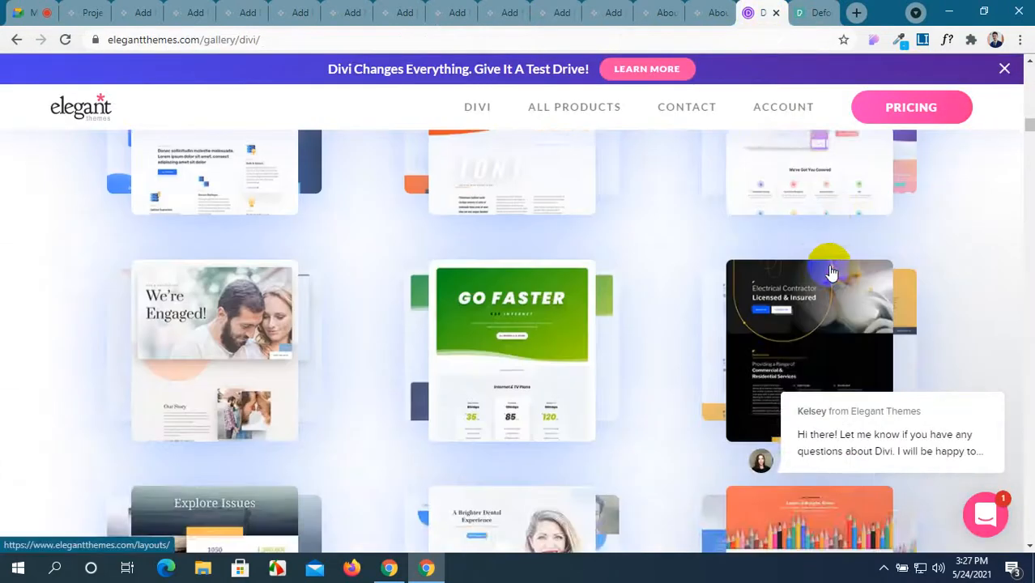
{"action": "scroll", "coordinate": [830, 269], "scroll_direction": "up", "scroll_amount": 5}
{"action": "scroll", "coordinate": [831, 290], "scroll_direction": "down", "scroll_amount": 1}
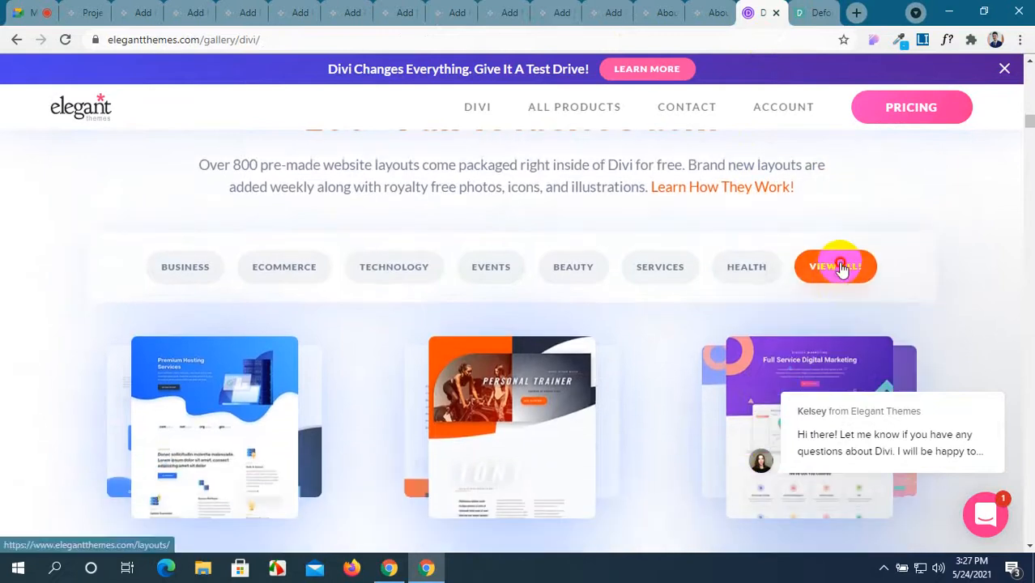
{"action": "left_click", "coordinate": [839, 266]}
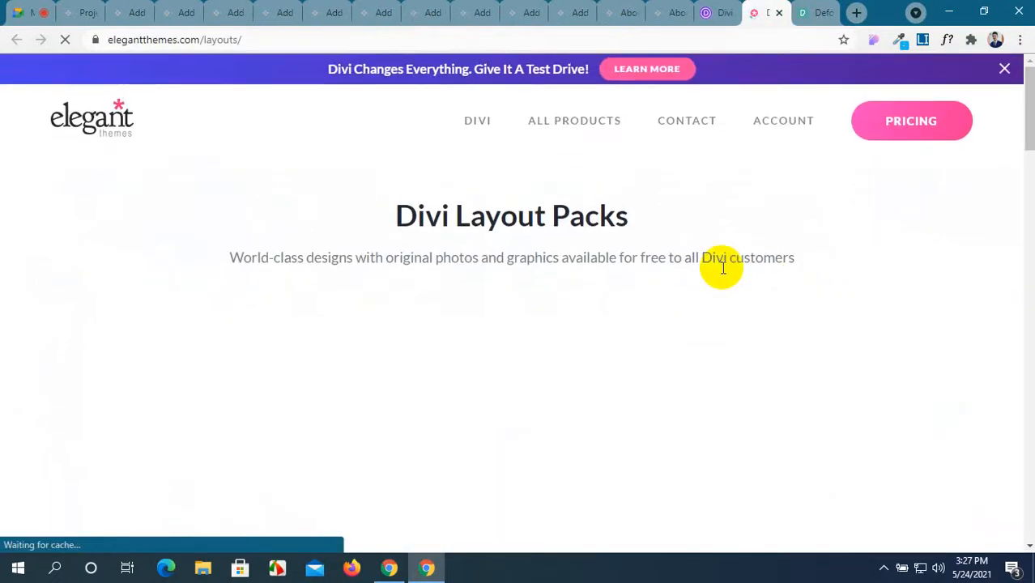
Step: Copy the Art & Design category name from the Divi layouts page and use it as the next blank project's title
{"action": "scroll", "coordinate": [512, 301], "scroll_direction": "down", "scroll_amount": 3}
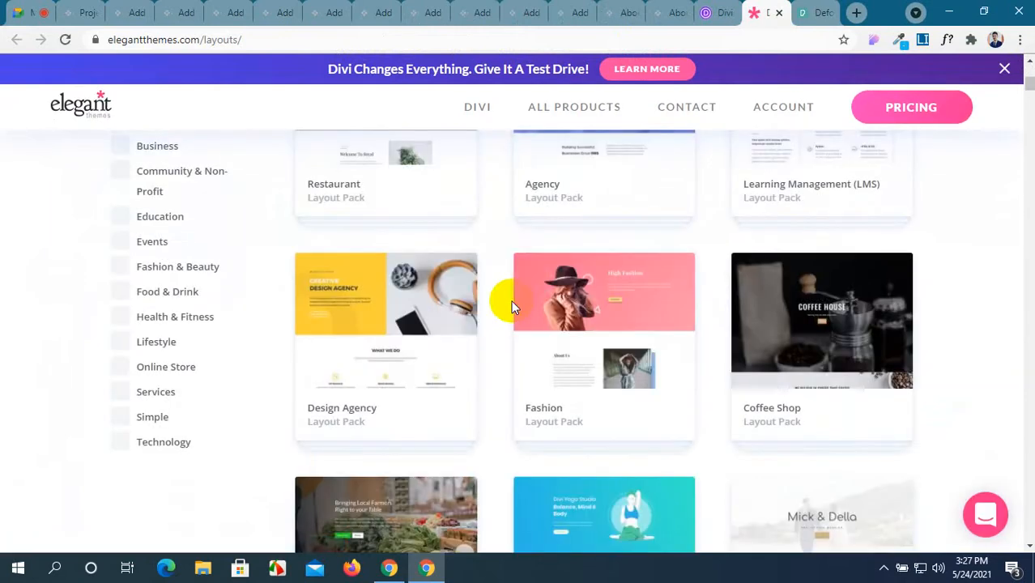
{"action": "scroll", "coordinate": [511, 302], "scroll_direction": "up", "scroll_amount": 1}
{"action": "left_click", "coordinate": [204, 199]}
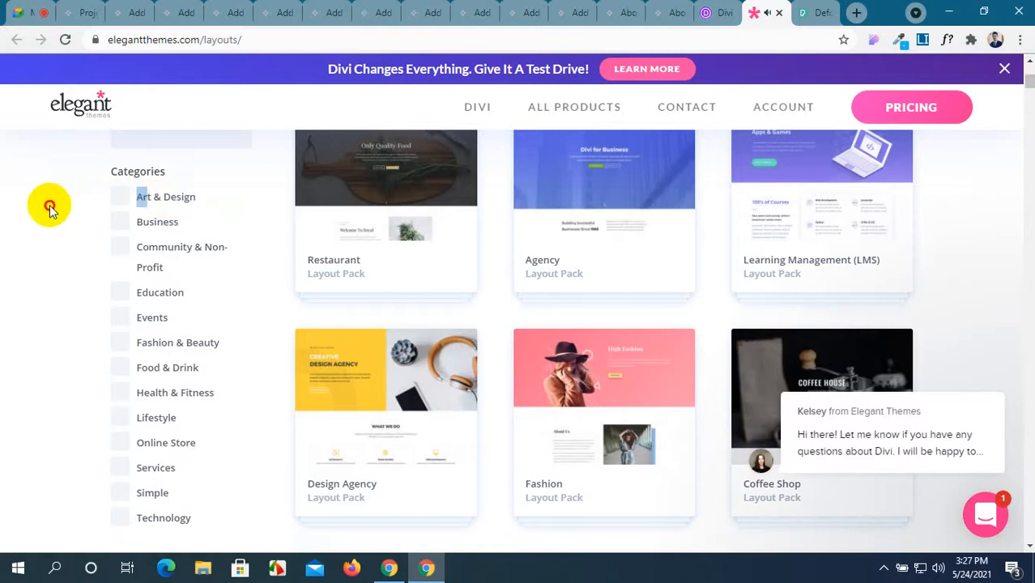
{"action": "double_click", "coordinate": [163, 204]}
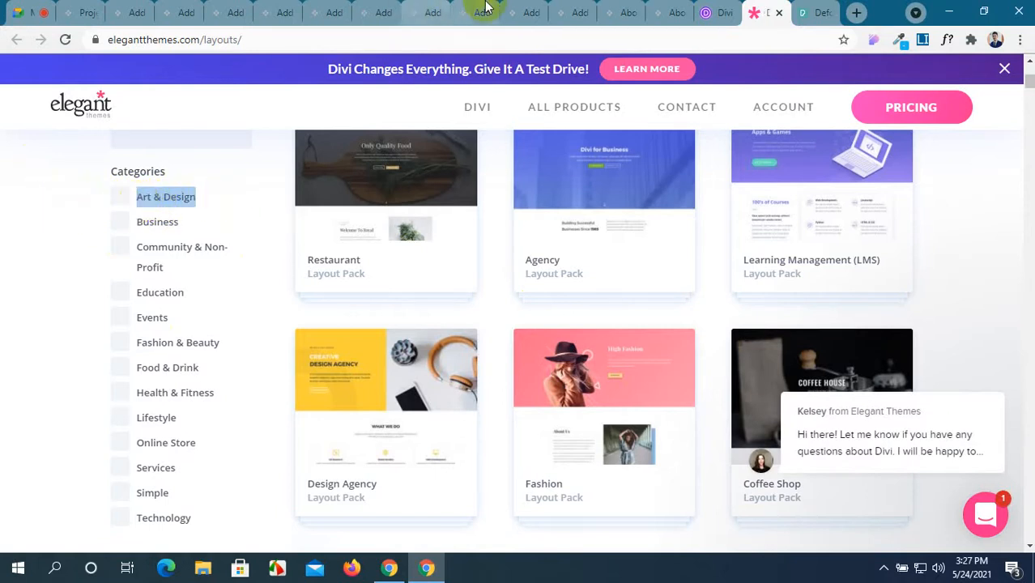
{"action": "left_click", "coordinate": [427, 10]}
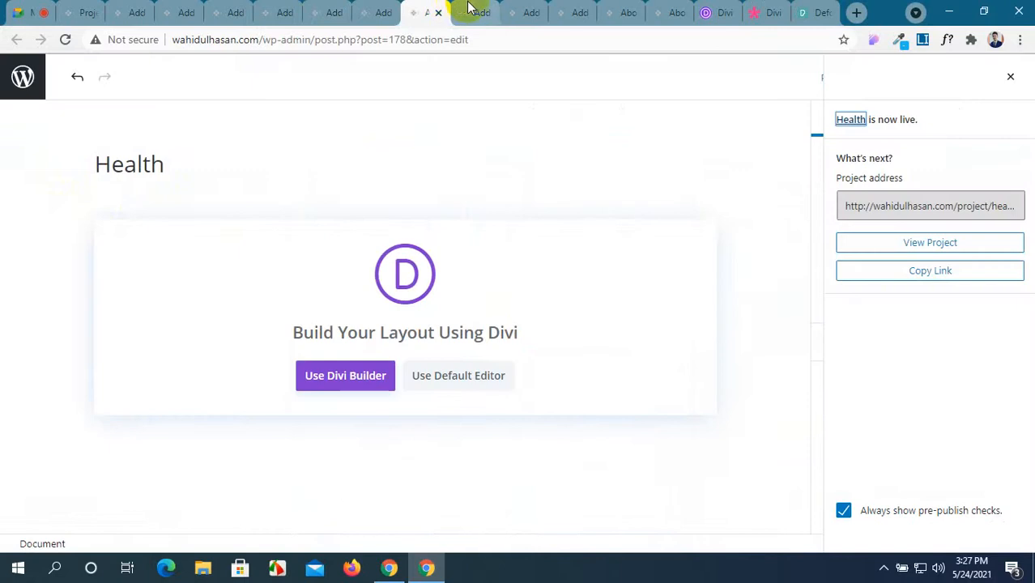
{"action": "left_click", "coordinate": [470, 10]}
{"action": "type", "text": "Art & Design"}
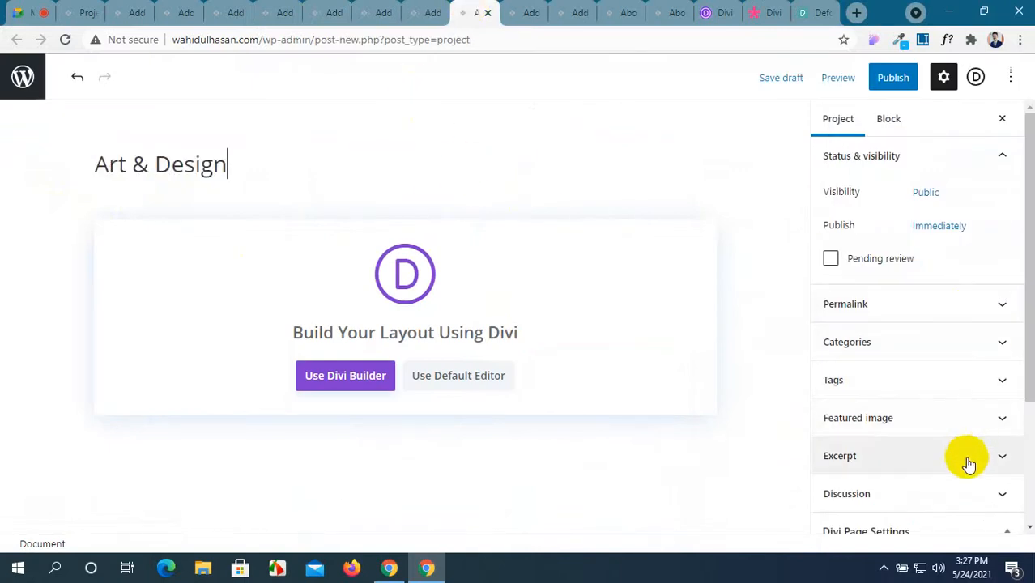
Step: Create a new project category named Art & Design for the Art & Design project
{"action": "scroll", "coordinate": [969, 457], "scroll_direction": "down", "scroll_amount": 1}
{"action": "left_click", "coordinate": [1002, 270]}
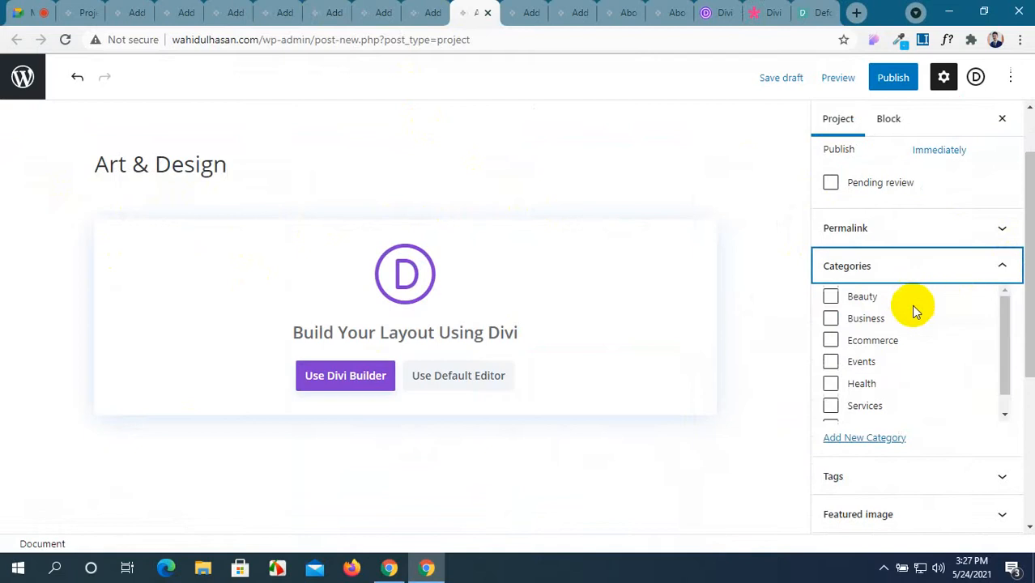
{"action": "left_click", "coordinate": [874, 438]}
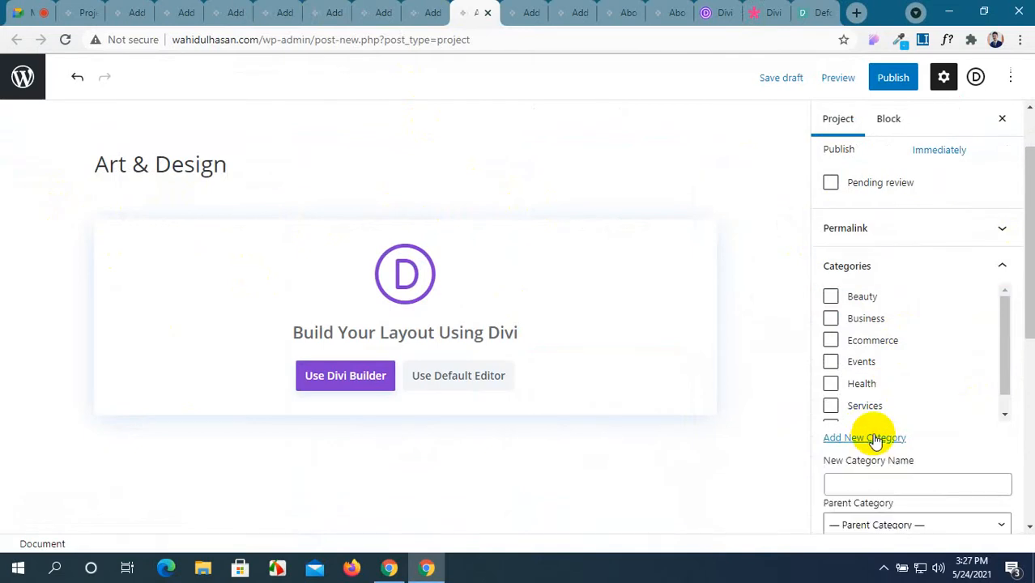
{"action": "scroll", "coordinate": [889, 482], "scroll_direction": "down", "scroll_amount": 1}
{"action": "left_click", "coordinate": [894, 488]}
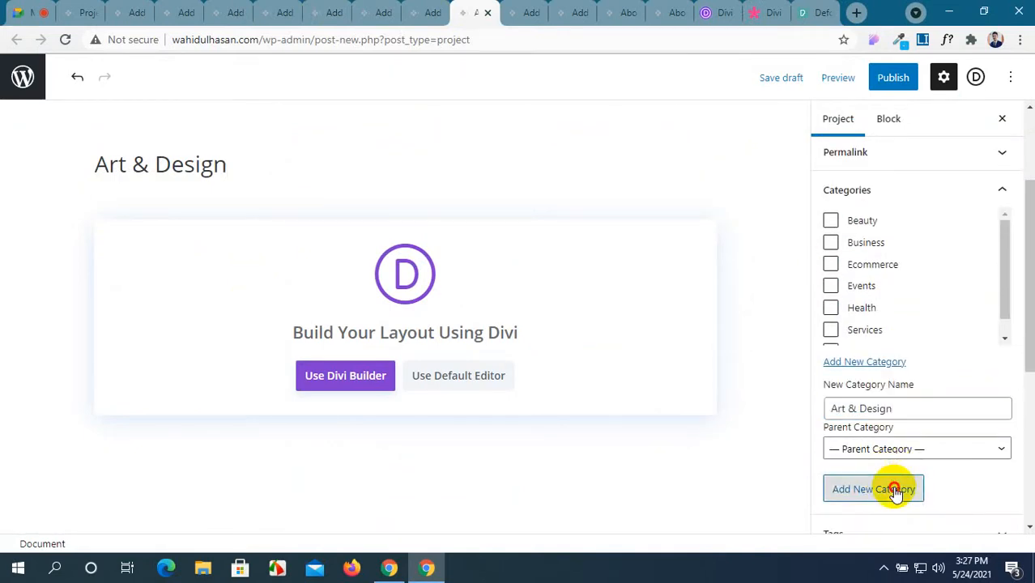
Step: Set the smoke-on-black image from the media library as the Art & Design project's featured image and publish the project
{"action": "scroll", "coordinate": [908, 475], "scroll_direction": "down", "scroll_amount": 2}
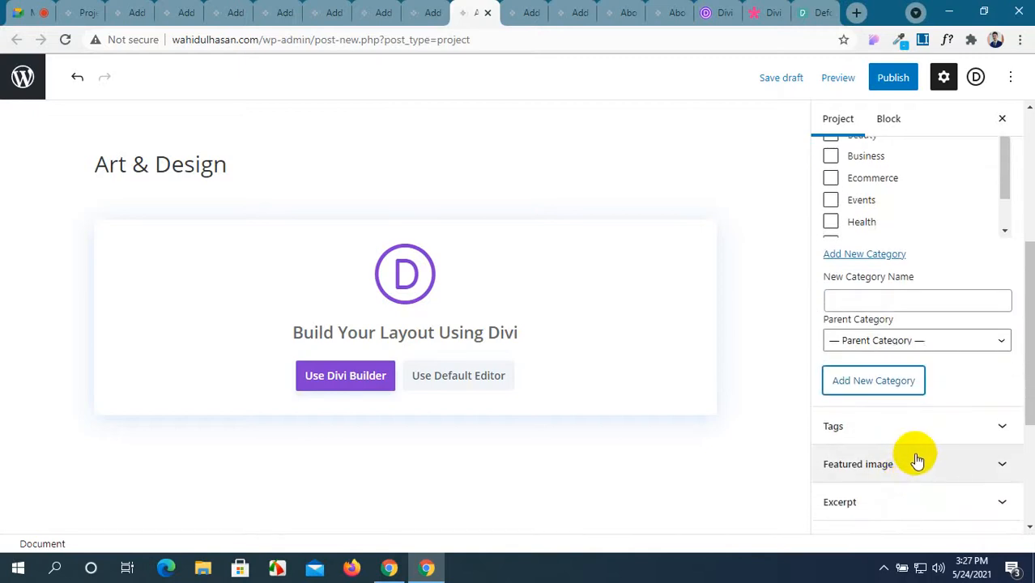
{"action": "left_click", "coordinate": [916, 462]}
{"action": "left_click", "coordinate": [916, 477]}
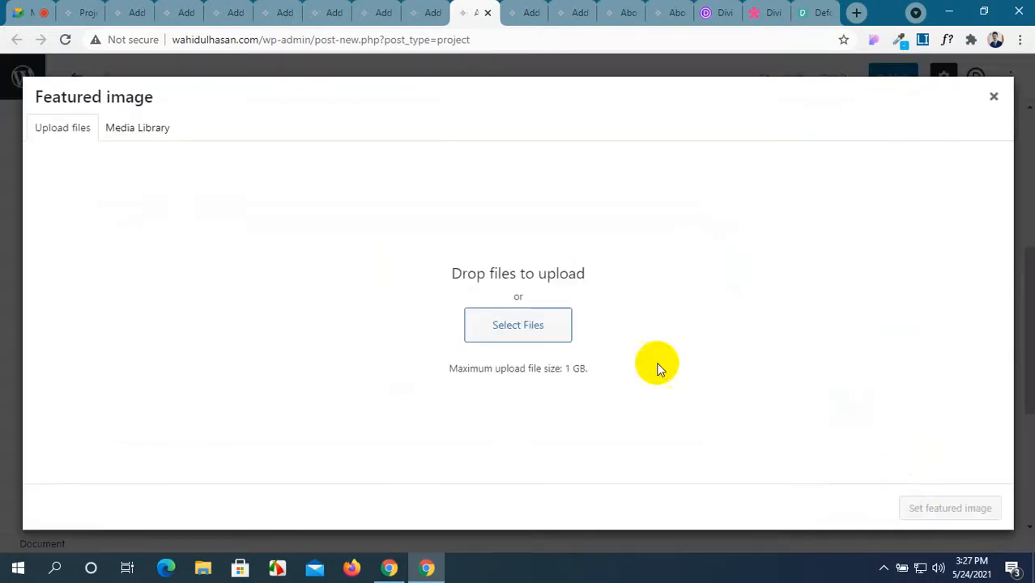
{"action": "left_click", "coordinate": [166, 136]}
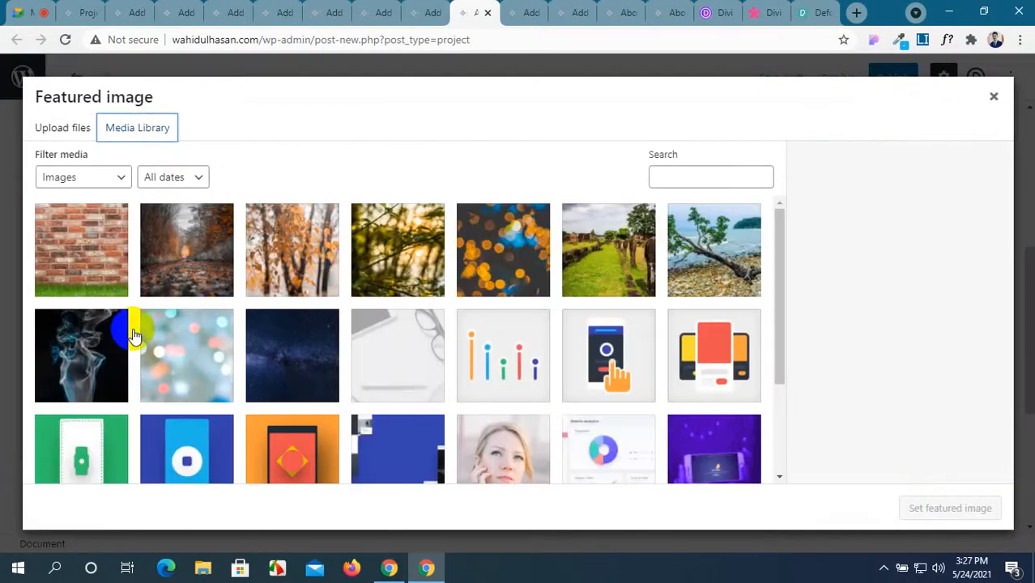
{"action": "left_click", "coordinate": [114, 340]}
{"action": "left_click", "coordinate": [928, 508]}
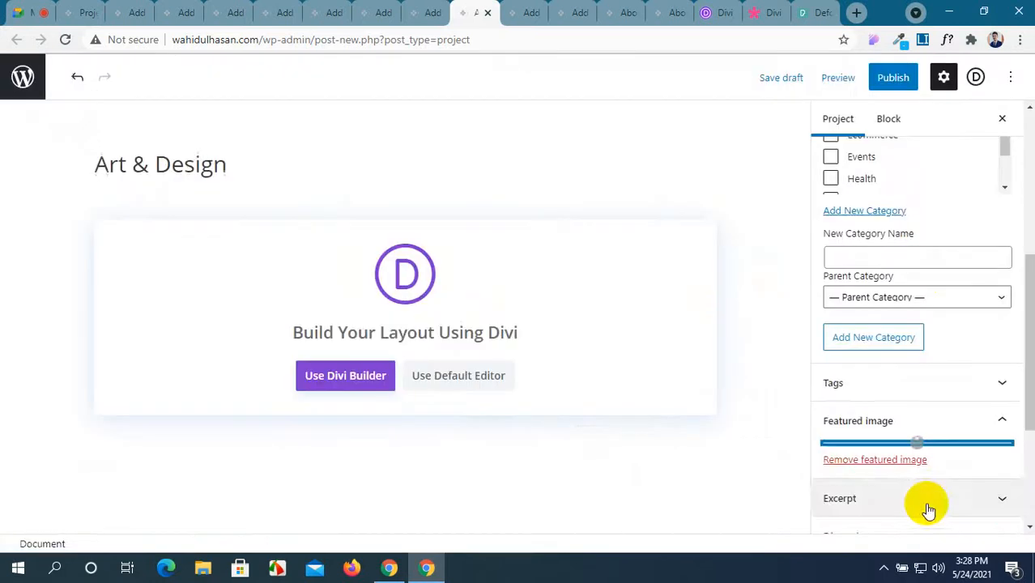
{"action": "left_click", "coordinate": [890, 79]}
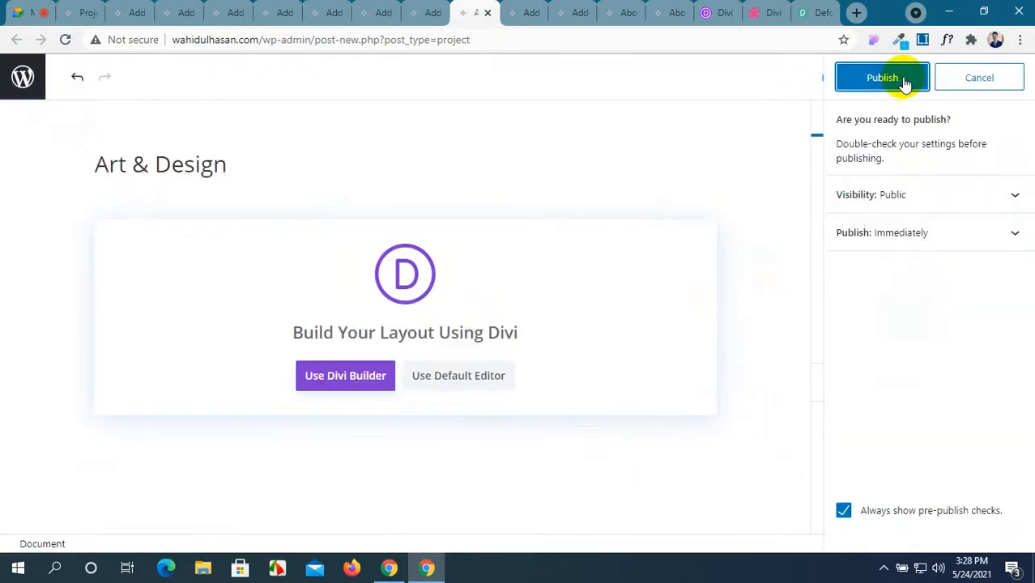
{"action": "left_click", "coordinate": [885, 83]}
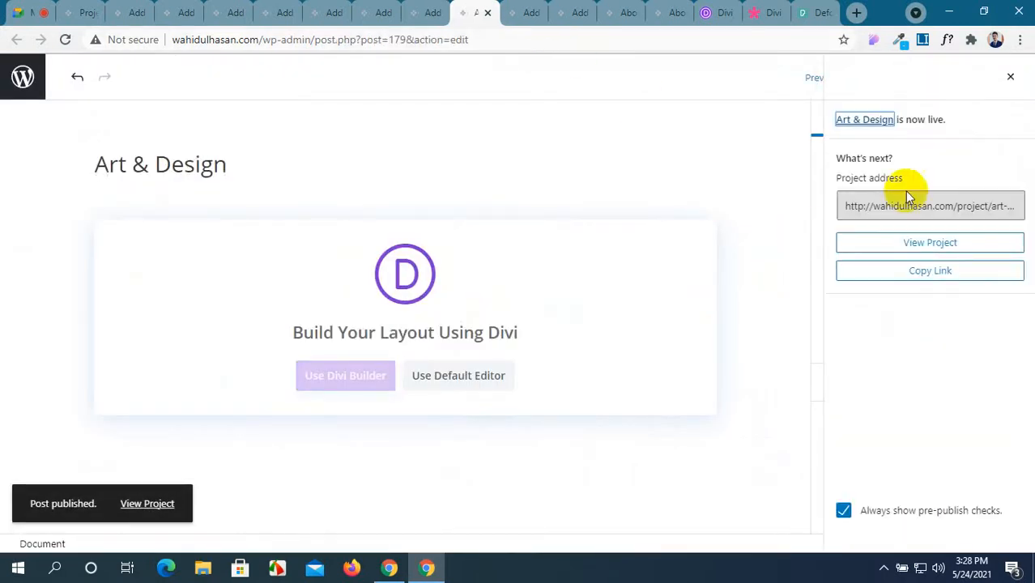
Step: Return to the published Art & Design project's settings and update the project
{"action": "left_click", "coordinate": [1011, 78]}
{"action": "scroll", "coordinate": [948, 229], "scroll_direction": "up", "scroll_amount": 5}
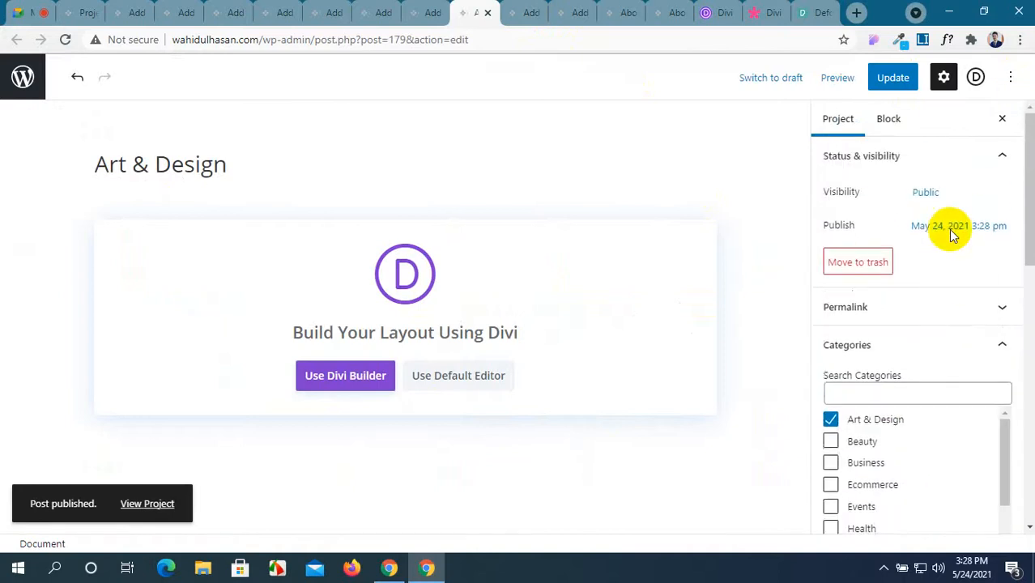
{"action": "left_click", "coordinate": [893, 78]}
Step: Copy the Education category name from the Divi layouts page and use it as the next blank project's title
{"action": "left_click", "coordinate": [532, 13]}
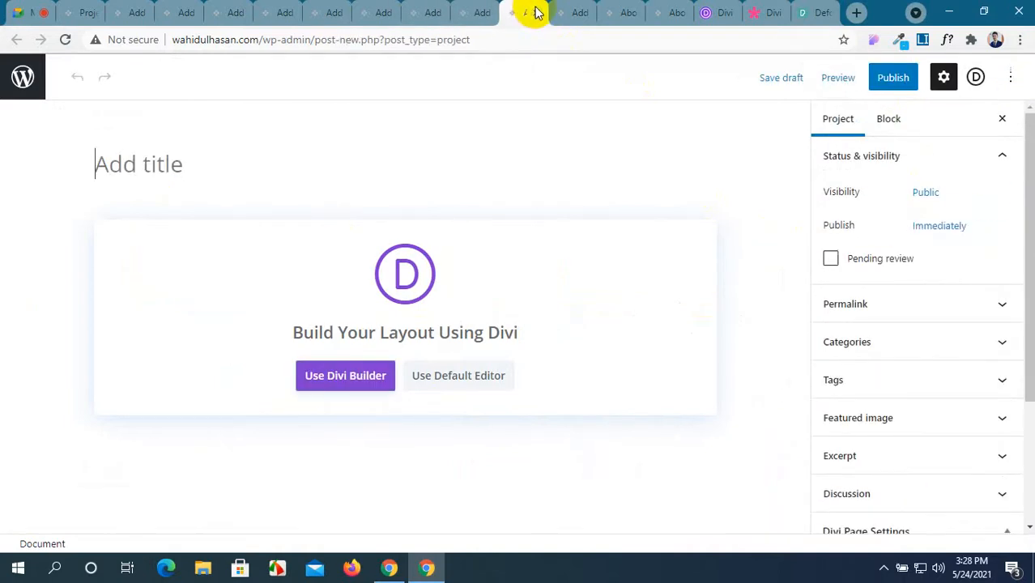
{"action": "left_click", "coordinate": [780, 10]}
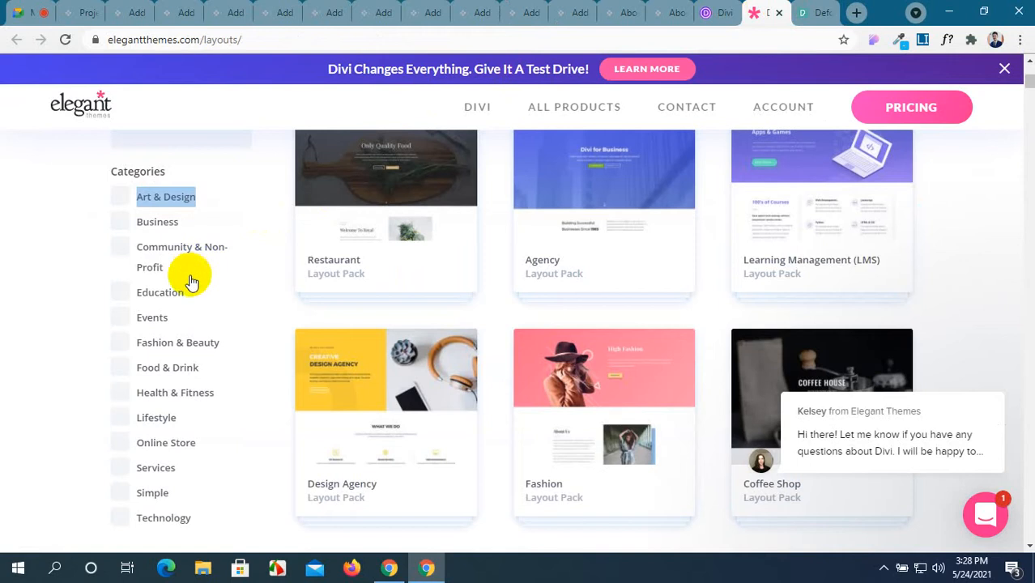
{"action": "left_click_drag", "start_coordinate": [188, 295], "coordinate": [134, 298]}
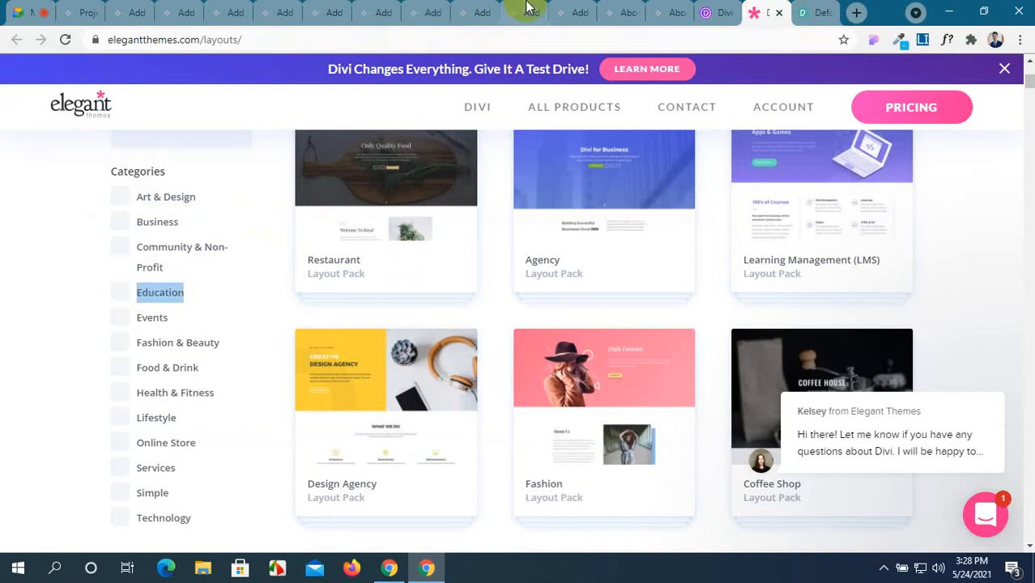
{"action": "left_click", "coordinate": [544, 10]}
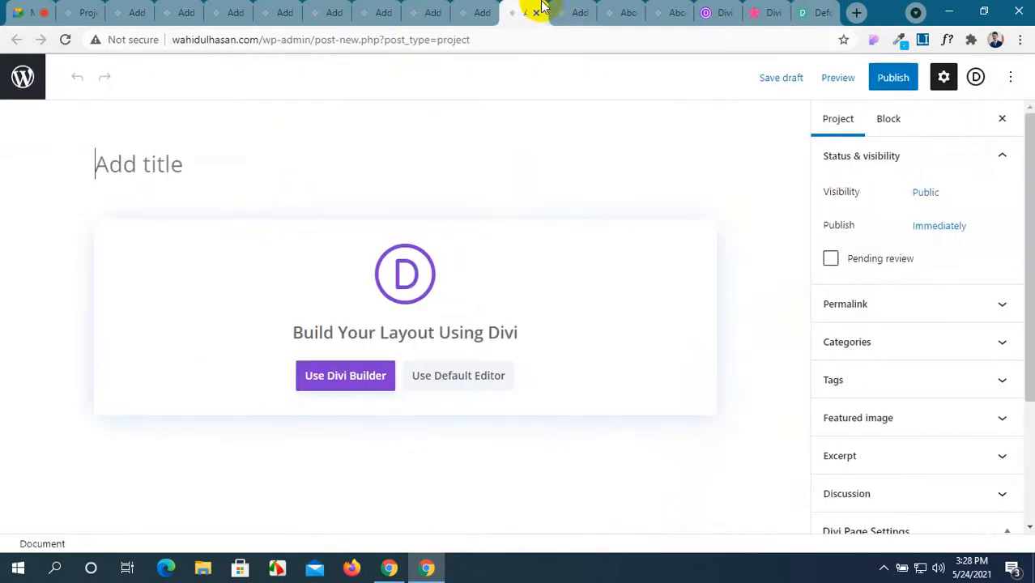
{"action": "left_click", "coordinate": [484, 11]}
{"action": "left_click", "coordinate": [510, 11]}
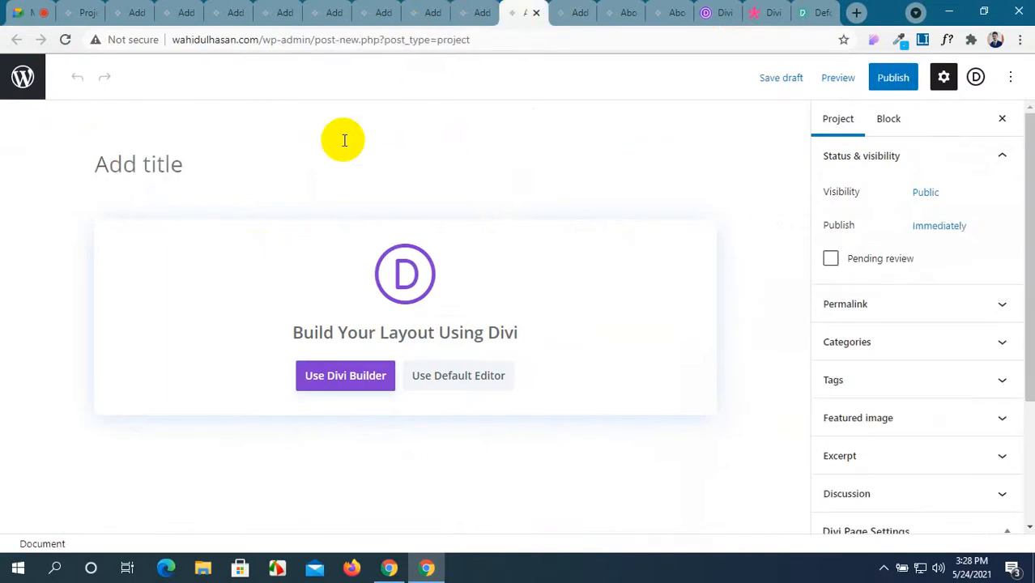
{"action": "scroll", "coordinate": [887, 343], "scroll_direction": "down", "scroll_amount": 1}
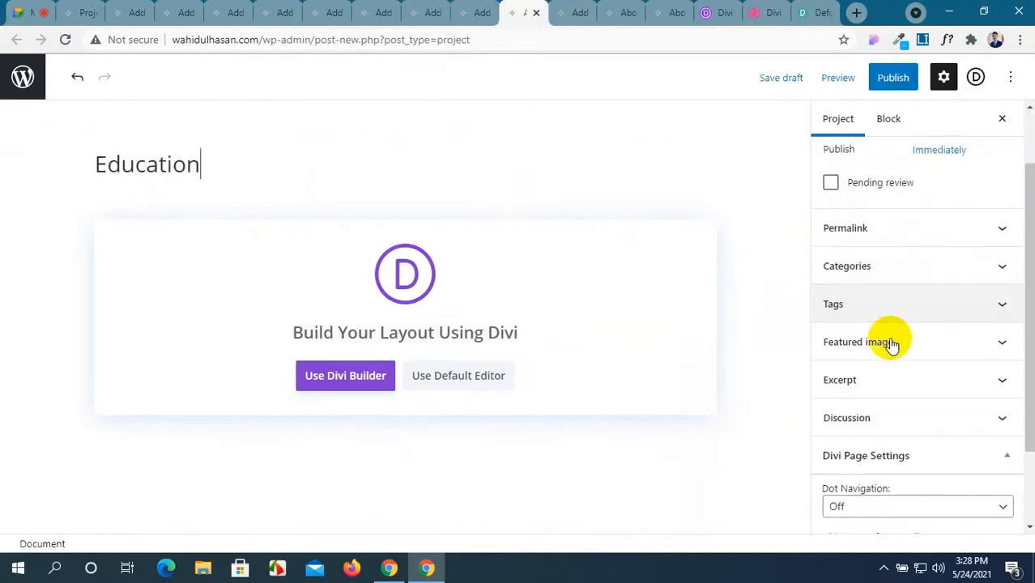
Step: Enter Education as the new category name for the Education project
{"action": "left_click", "coordinate": [946, 275]}
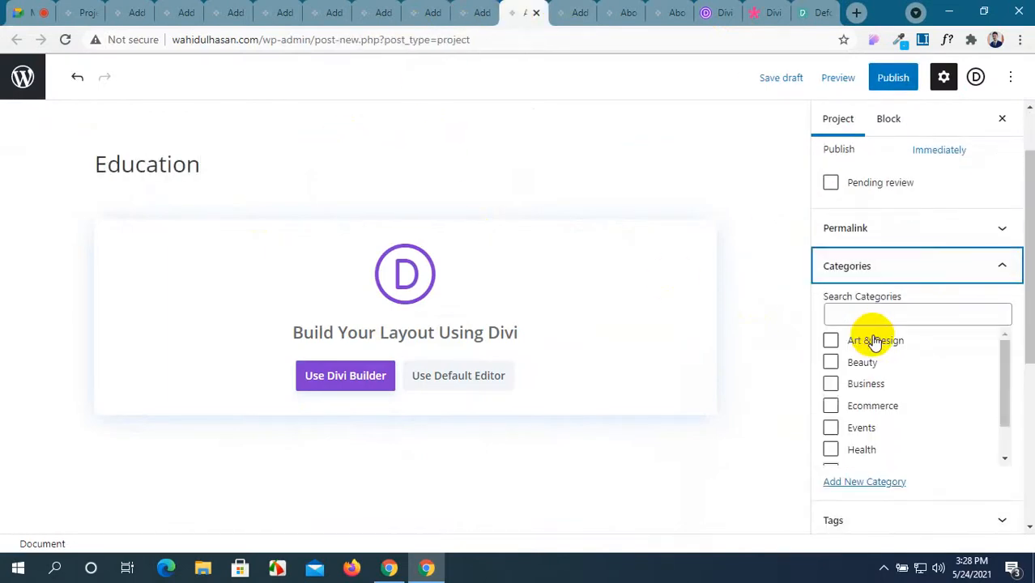
{"action": "scroll", "coordinate": [867, 357], "scroll_direction": "down", "scroll_amount": 2}
{"action": "scroll", "coordinate": [869, 491], "scroll_direction": "down", "scroll_amount": 2}
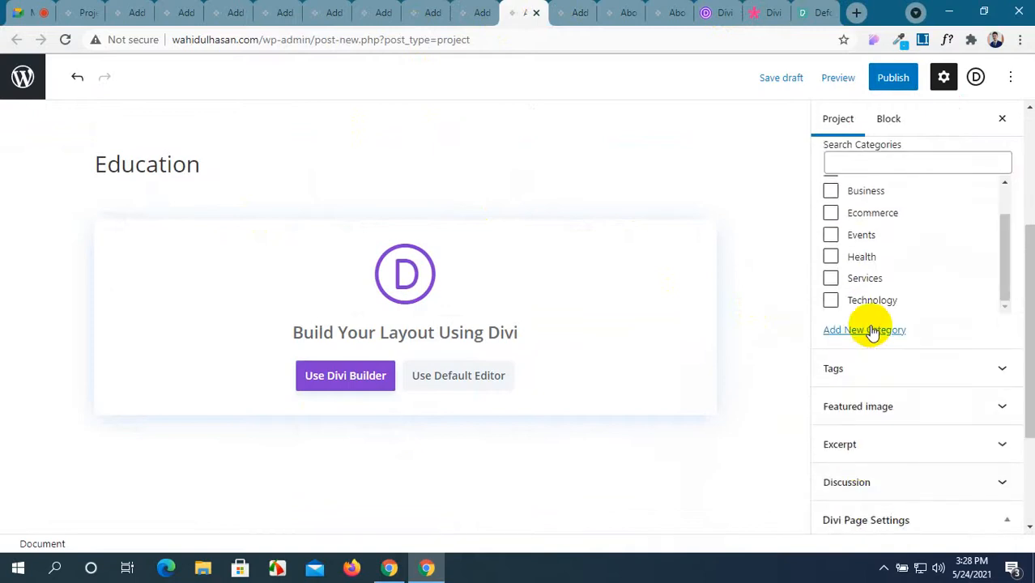
{"action": "left_click", "coordinate": [869, 329]}
{"action": "left_click", "coordinate": [881, 378]}
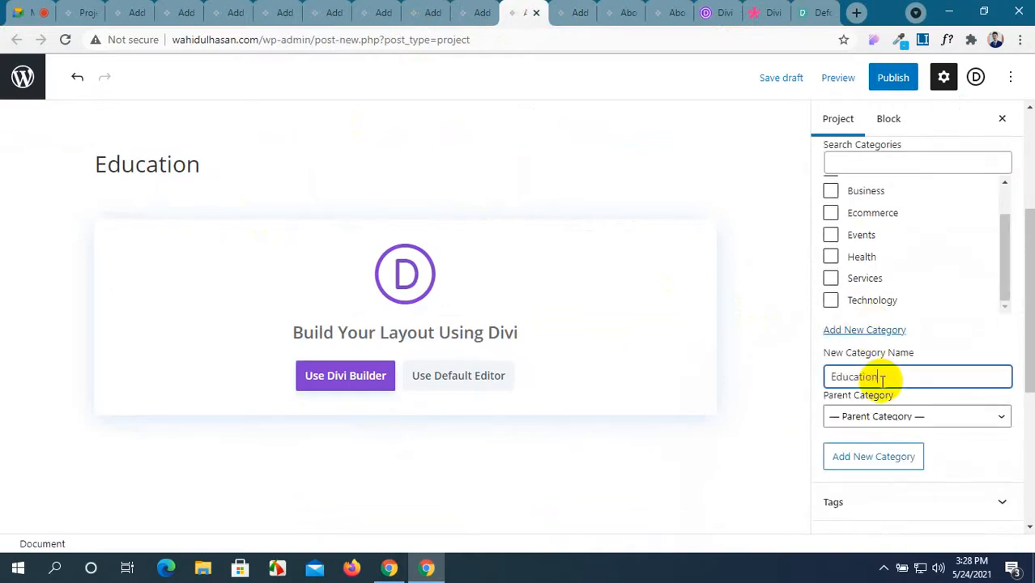
Step: Set pexels-photo-255379.jpeg from the media library as the Education project's featured image and publish the project
{"action": "scroll", "coordinate": [881, 378], "scroll_direction": "down", "scroll_amount": 3}
{"action": "left_click", "coordinate": [931, 312]}
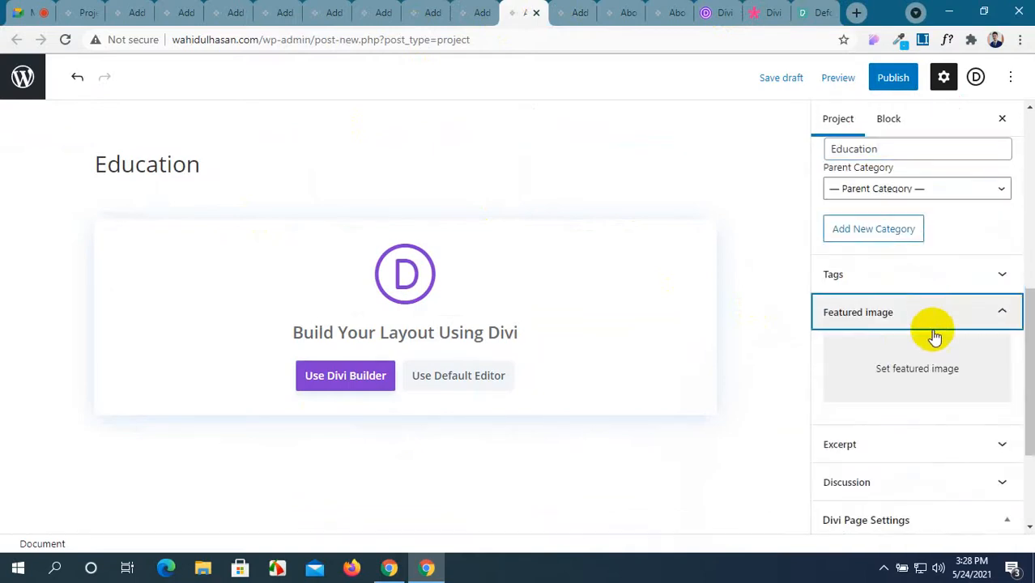
{"action": "left_click", "coordinate": [919, 366]}
{"action": "left_click", "coordinate": [146, 134]}
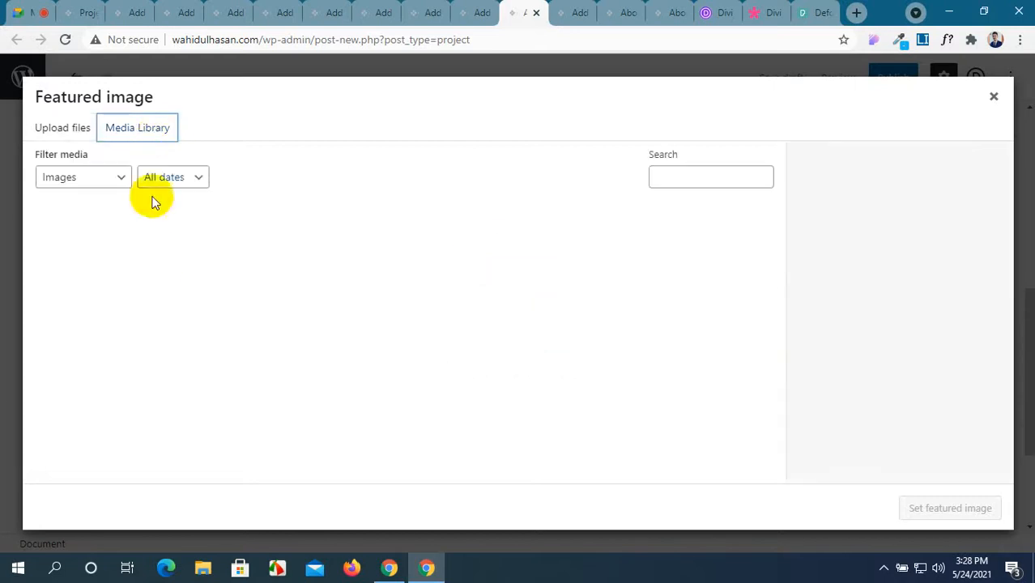
{"action": "left_click", "coordinate": [190, 348]}
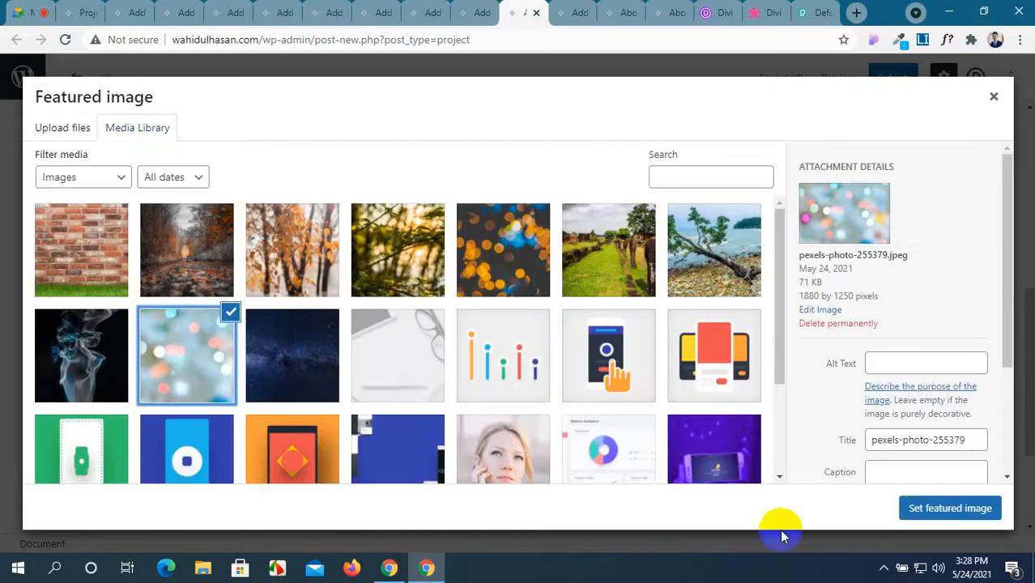
{"action": "left_click", "coordinate": [944, 509]}
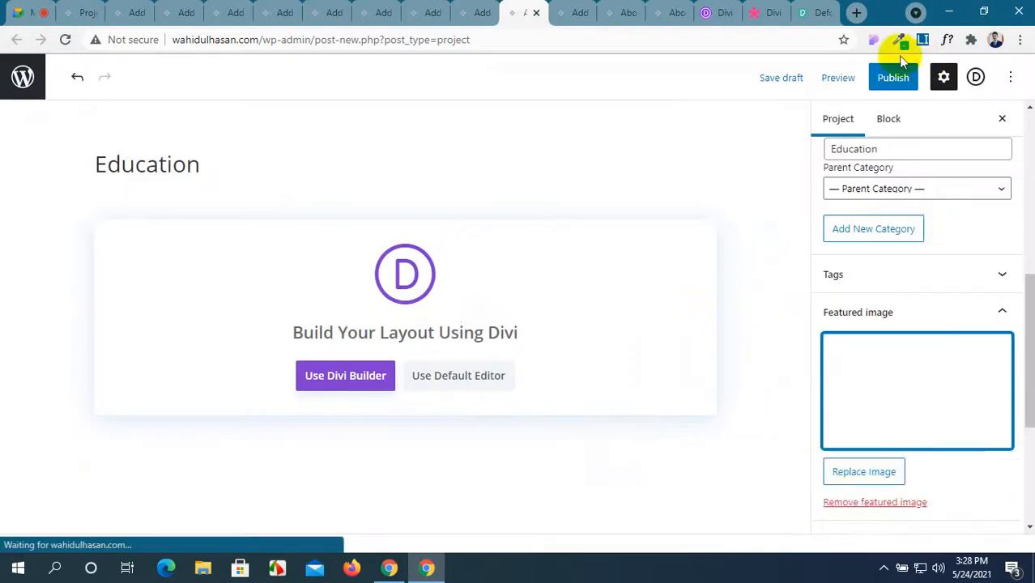
{"action": "left_click", "coordinate": [891, 78]}
{"action": "left_click", "coordinate": [885, 77]}
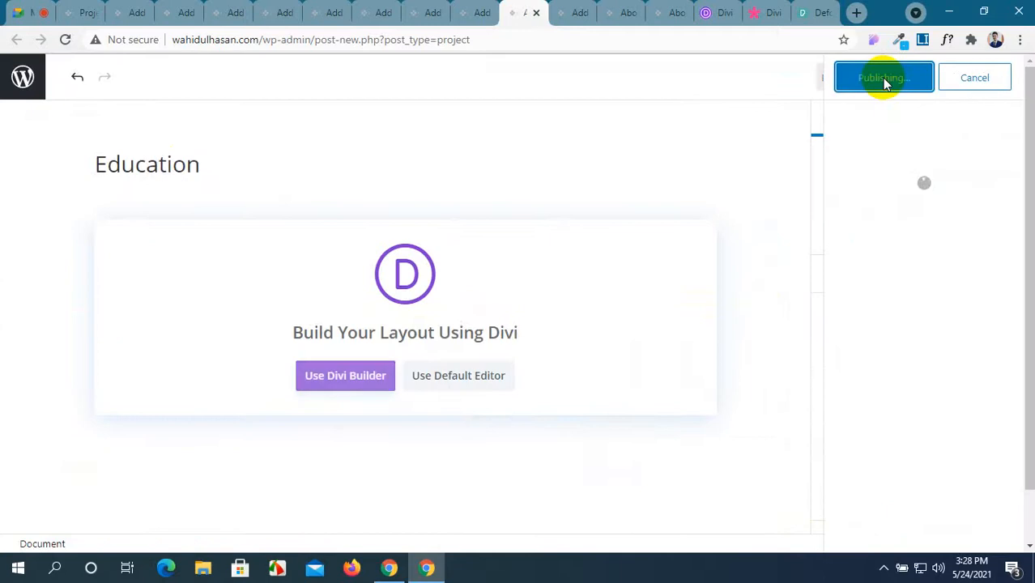
Step: Copy the Food & Drink category name from the Divi layouts page and look through the open project editors for the blank one
{"action": "left_click", "coordinate": [766, 12]}
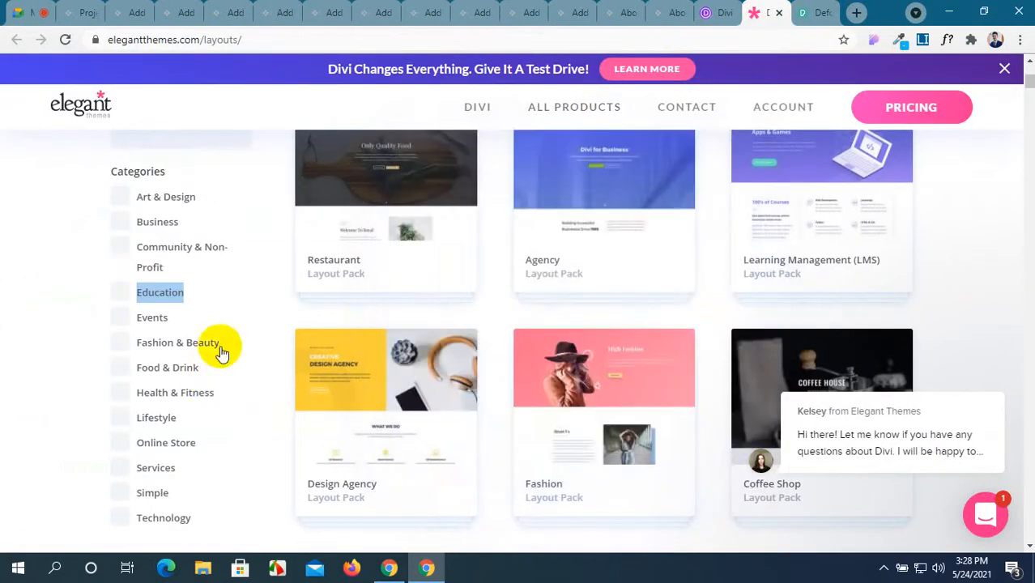
{"action": "triple_click", "coordinate": [154, 371]}
{"action": "key", "text": "ctrl+c"}
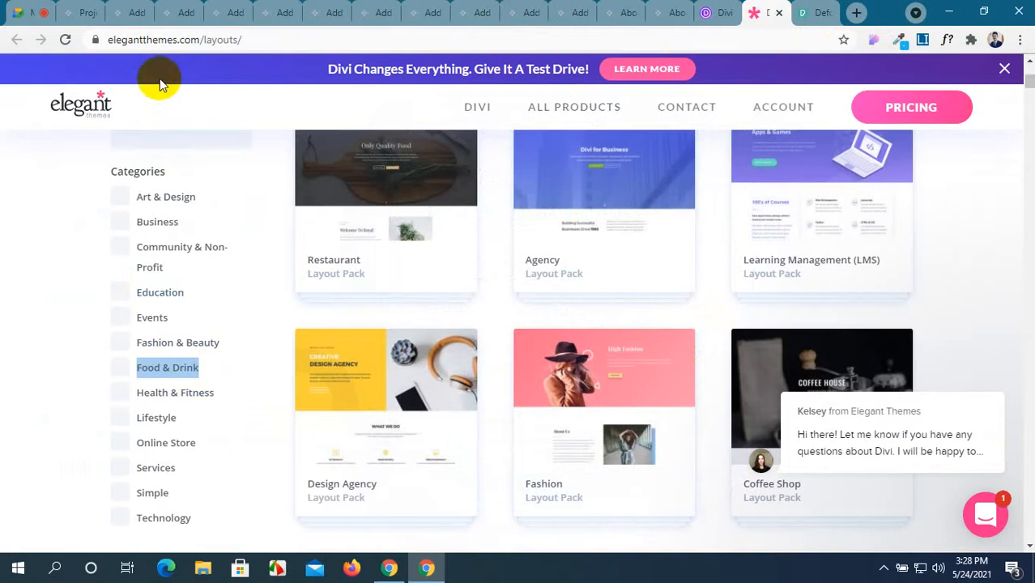
{"action": "left_click", "coordinate": [237, 16]}
{"action": "left_click", "coordinate": [279, 13]}
{"action": "left_click", "coordinate": [324, 10]}
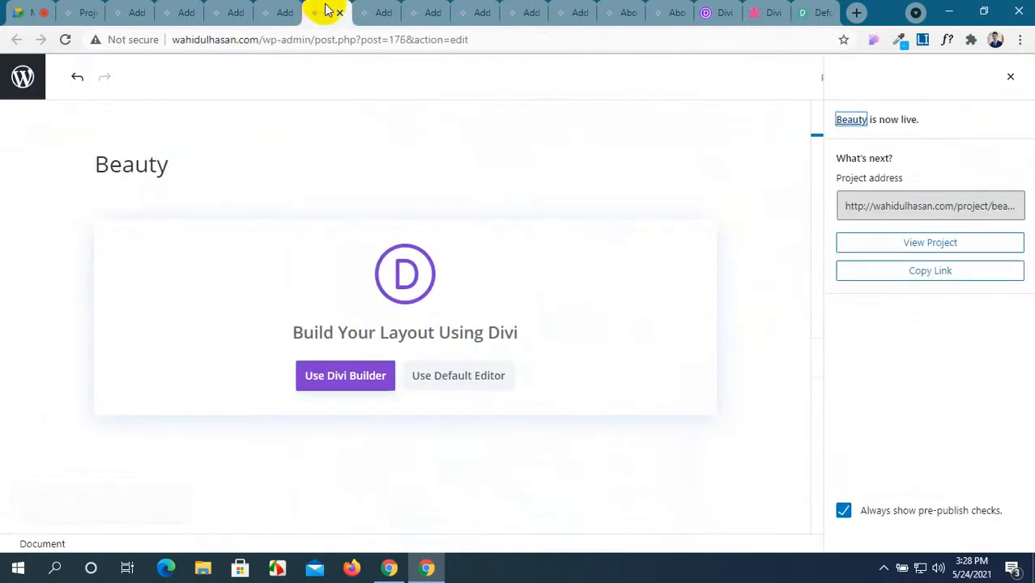
{"action": "left_click", "coordinate": [388, 11]}
{"action": "left_click", "coordinate": [554, 11]}
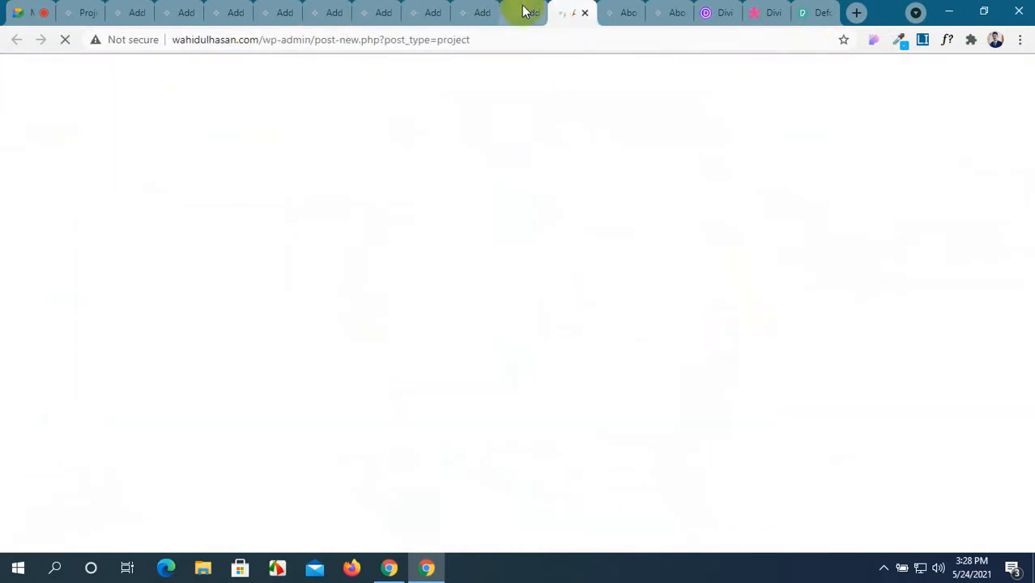
{"action": "left_click", "coordinate": [524, 11]}
{"action": "left_click", "coordinate": [580, 12]}
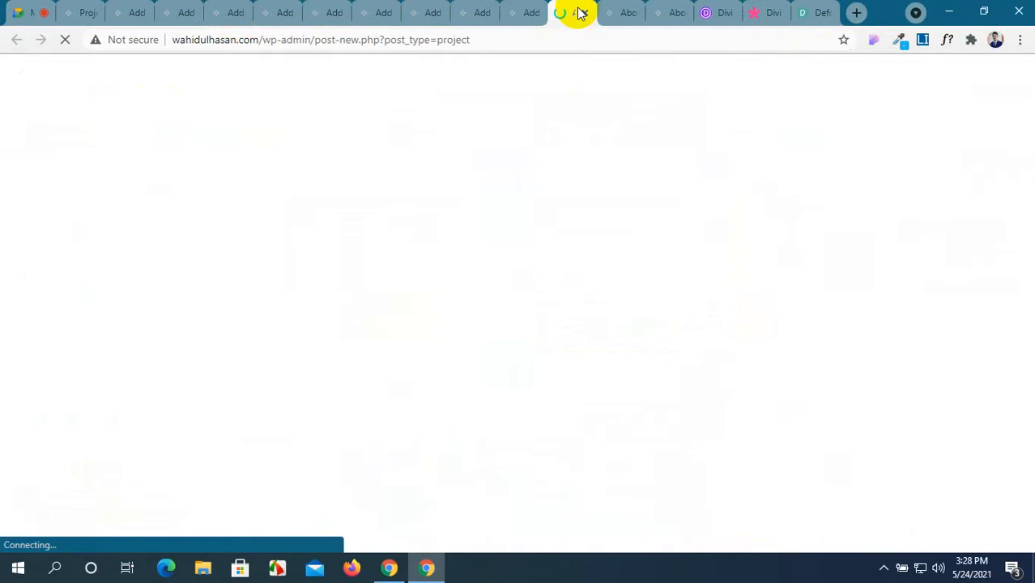
Step: Close the editors of the published projects, from Business through Education, to reach the blank new project
{"action": "left_click", "coordinate": [136, 12]}
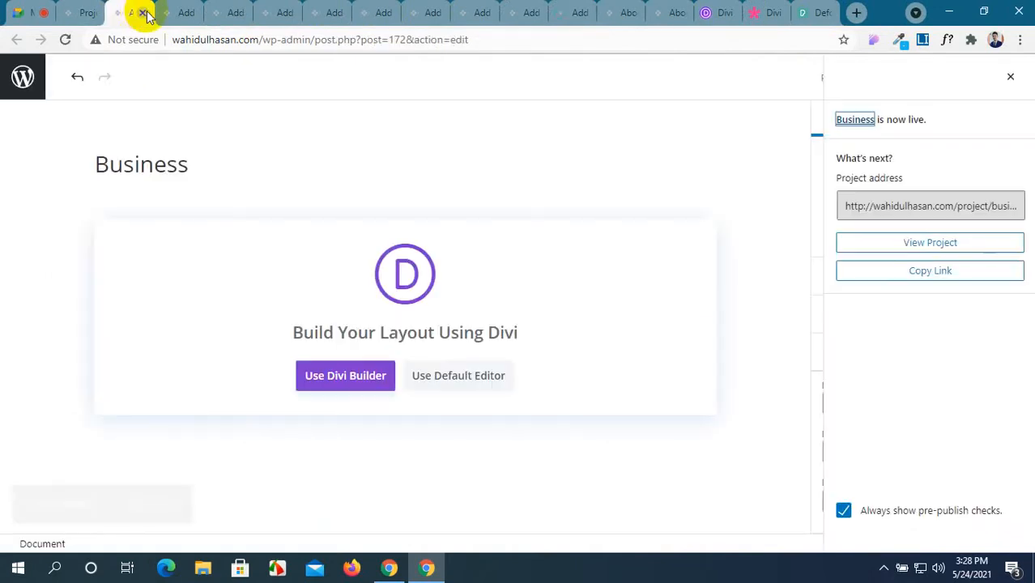
{"action": "left_click", "coordinate": [142, 14]}
{"action": "left_click", "coordinate": [143, 14]}
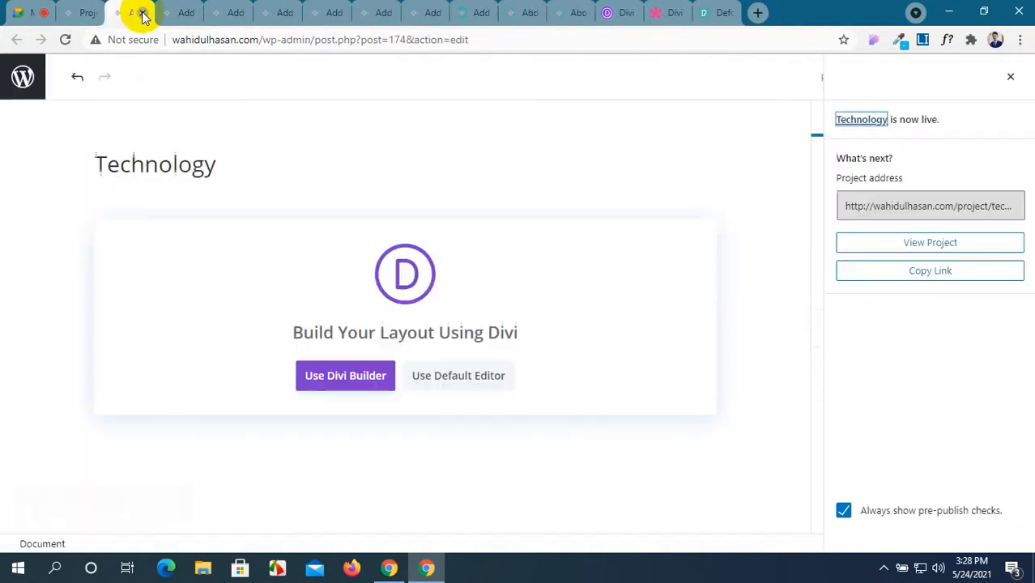
{"action": "left_click", "coordinate": [142, 13]}
{"action": "left_click", "coordinate": [143, 13]}
{"action": "left_click", "coordinate": [142, 14]}
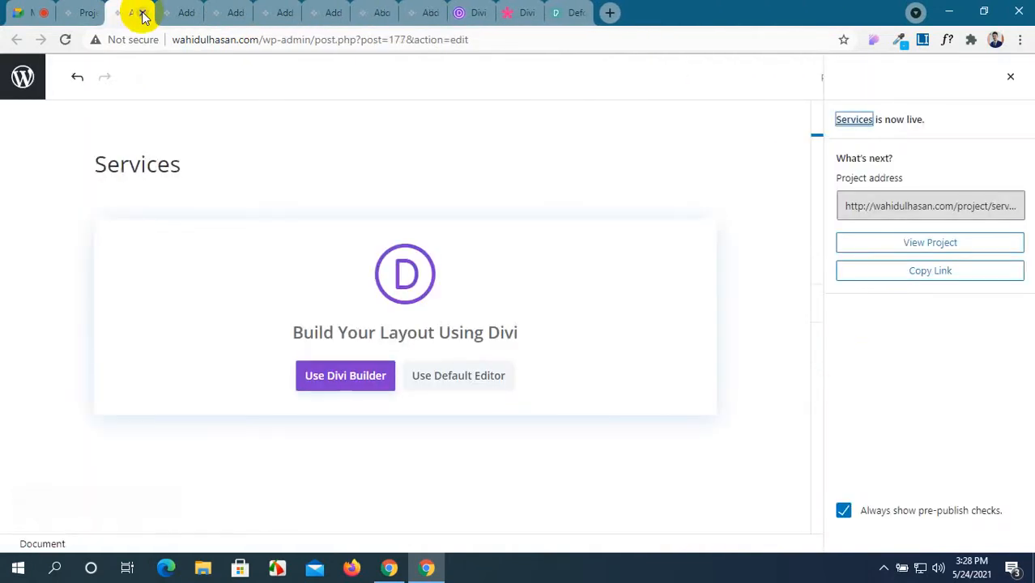
{"action": "left_click", "coordinate": [143, 14]}
{"action": "left_click", "coordinate": [143, 14]}
{"action": "left_click", "coordinate": [142, 14]}
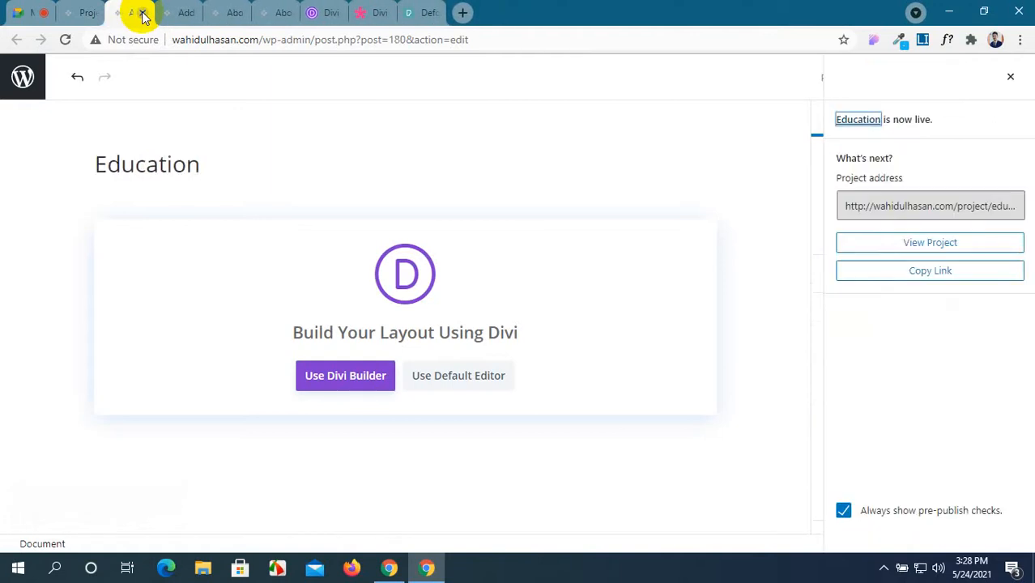
{"action": "left_click", "coordinate": [142, 14]}
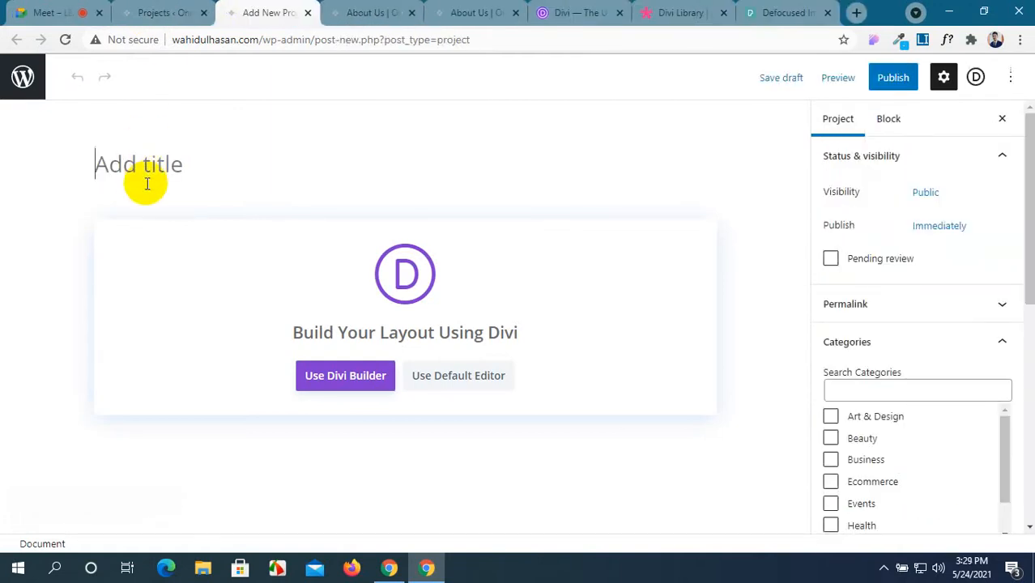
Step: Title the blank project Food & Drink and enter the same text as its new category name
{"action": "scroll", "coordinate": [883, 372], "scroll_direction": "down", "scroll_amount": 2}
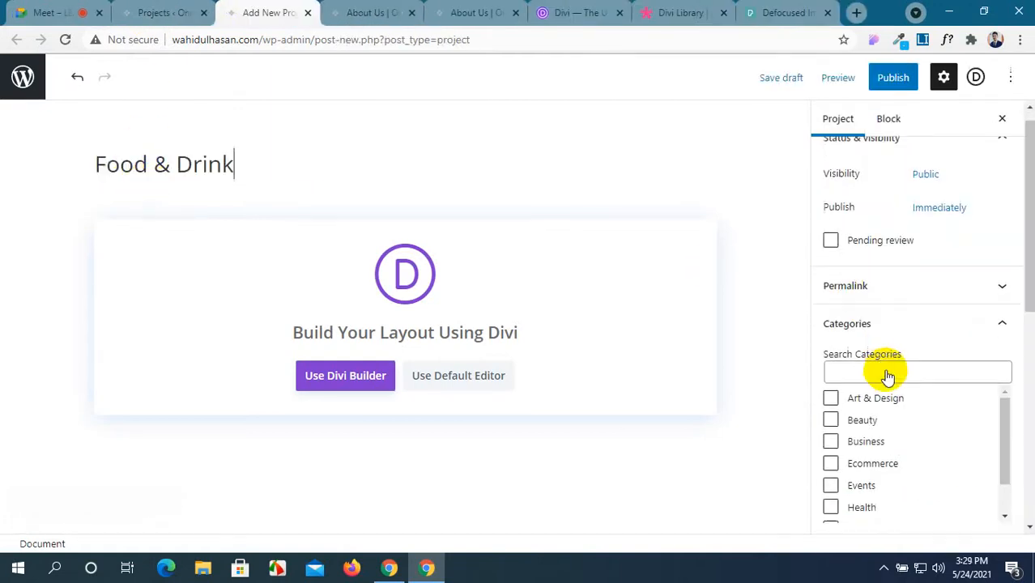
{"action": "left_click", "coordinate": [897, 409]}
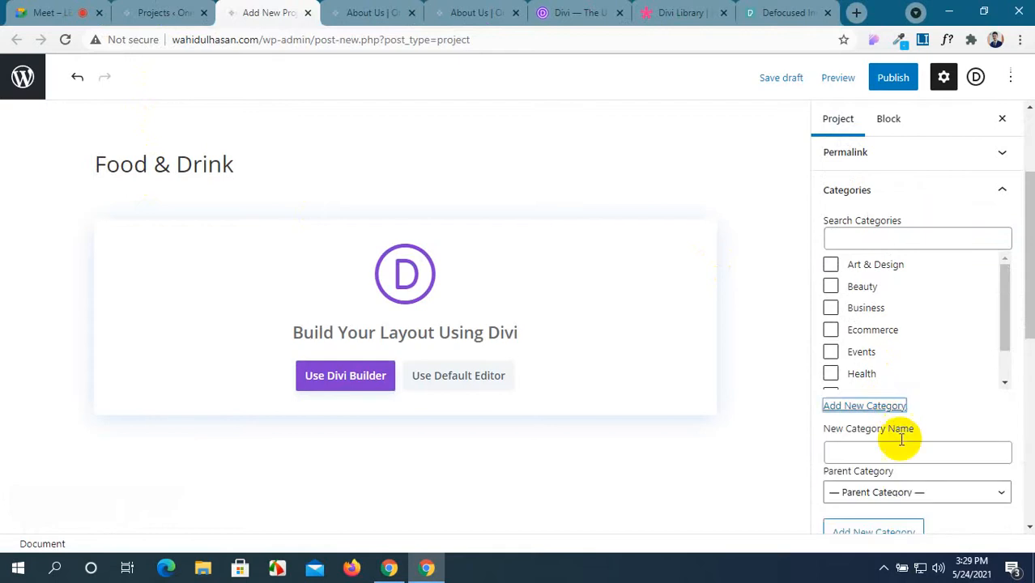
{"action": "scroll", "coordinate": [895, 405], "scroll_direction": "down", "scroll_amount": 1}
{"action": "key", "text": "ctrl+v"}
{"action": "scroll", "coordinate": [885, 365], "scroll_direction": "down", "scroll_amount": 3}
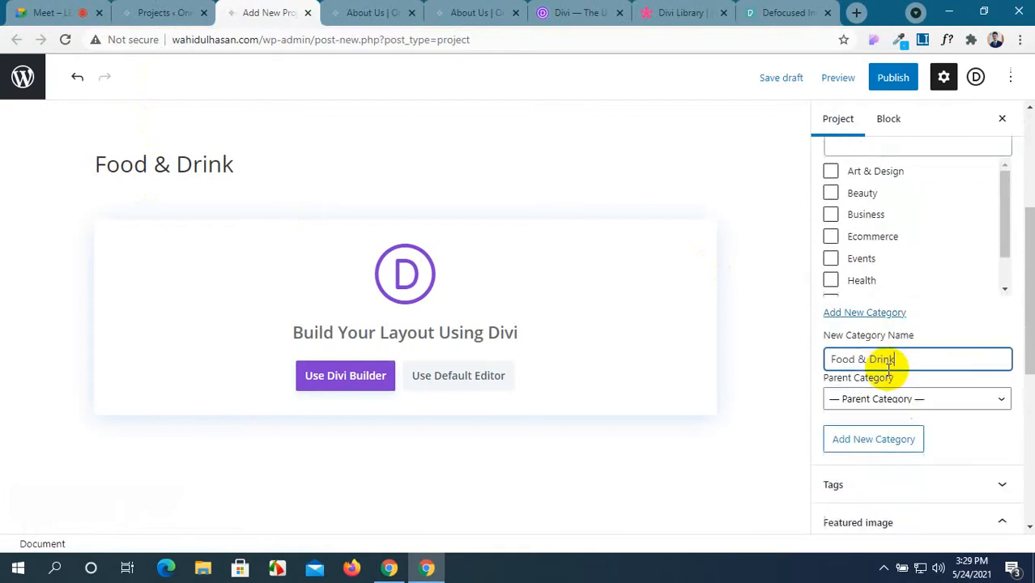
Step: Set the dark blue starry sky picture from the media library as the Food & Drink project's featured image and publish the project
{"action": "left_click", "coordinate": [901, 441]}
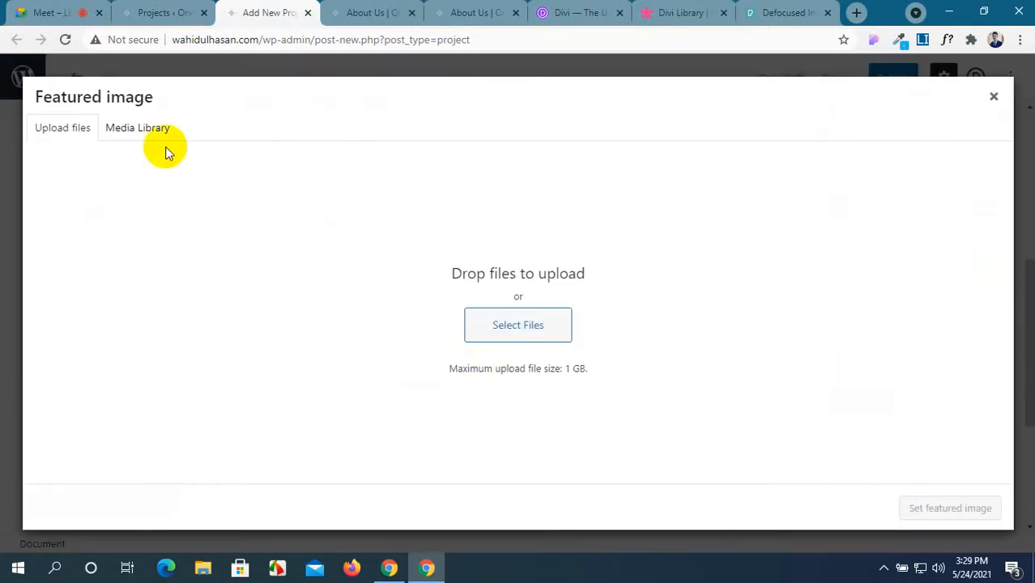
{"action": "left_click", "coordinate": [126, 129]}
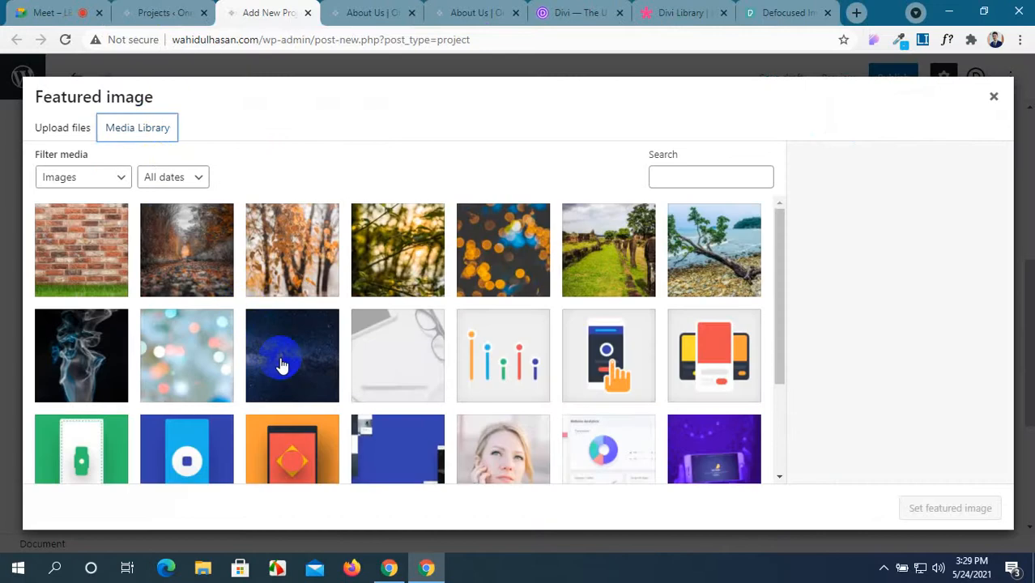
{"action": "left_click", "coordinate": [279, 365]}
{"action": "left_click", "coordinate": [954, 509]}
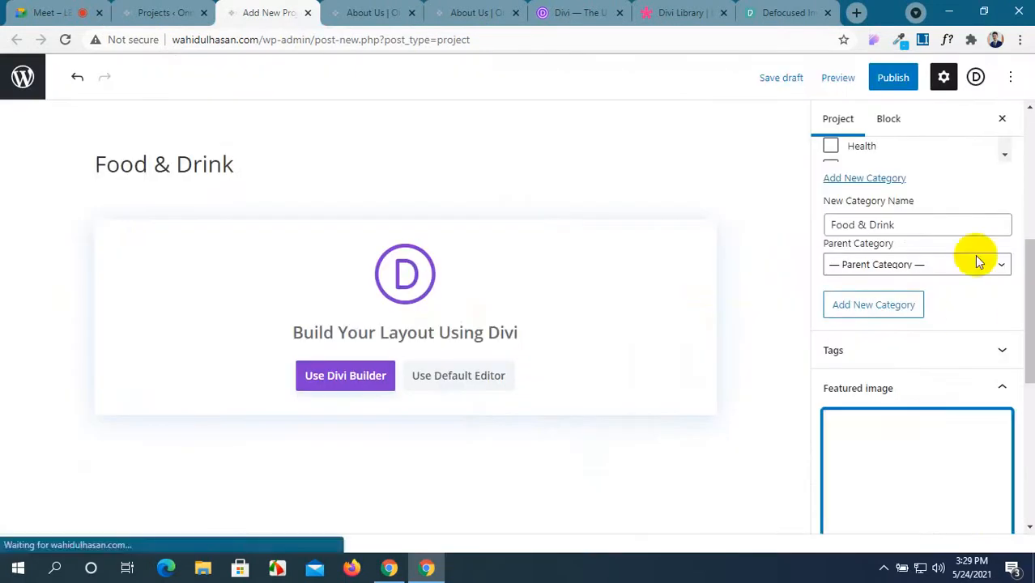
{"action": "left_click", "coordinate": [900, 78]}
{"action": "left_click", "coordinate": [900, 78]}
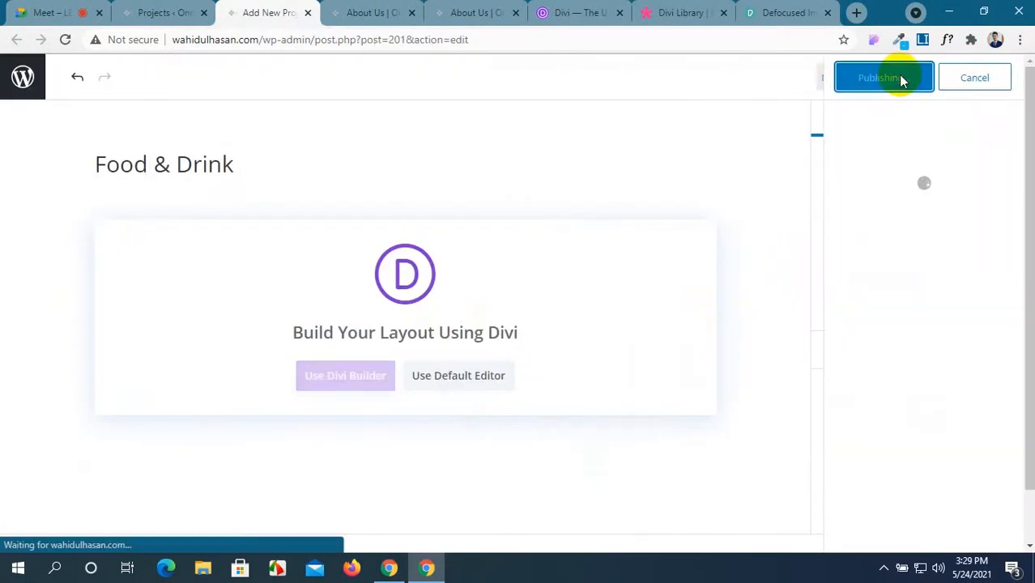
Step: Refresh the Projects list and check which category is assigned to each published project
{"action": "left_click", "coordinate": [152, 13]}
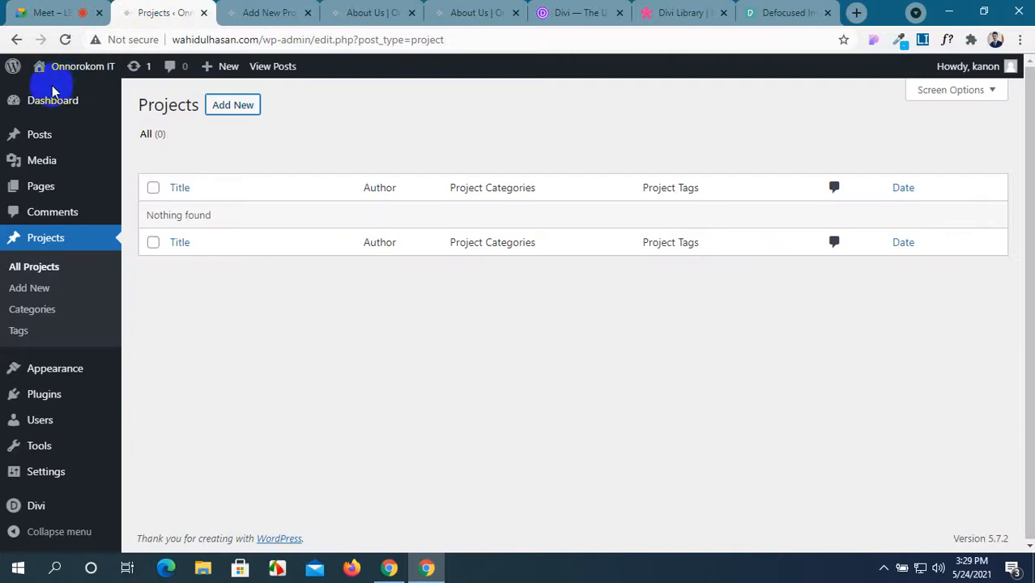
{"action": "left_click", "coordinate": [65, 40]}
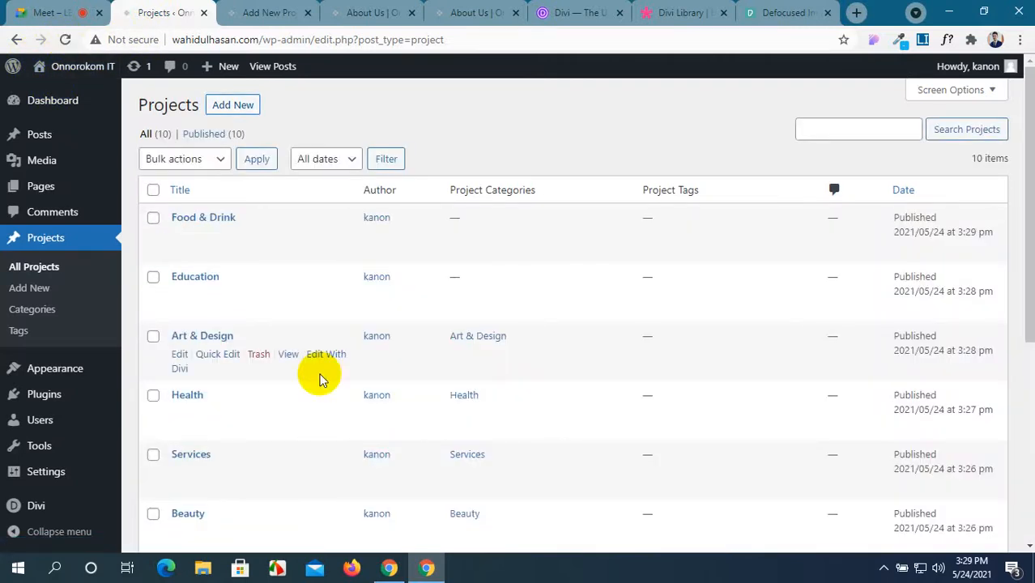
{"action": "scroll", "coordinate": [319, 377], "scroll_direction": "down", "scroll_amount": 5}
{"action": "scroll", "coordinate": [320, 379], "scroll_direction": "up", "scroll_amount": 3}
{"action": "scroll", "coordinate": [321, 379], "scroll_direction": "up", "scroll_amount": 2}
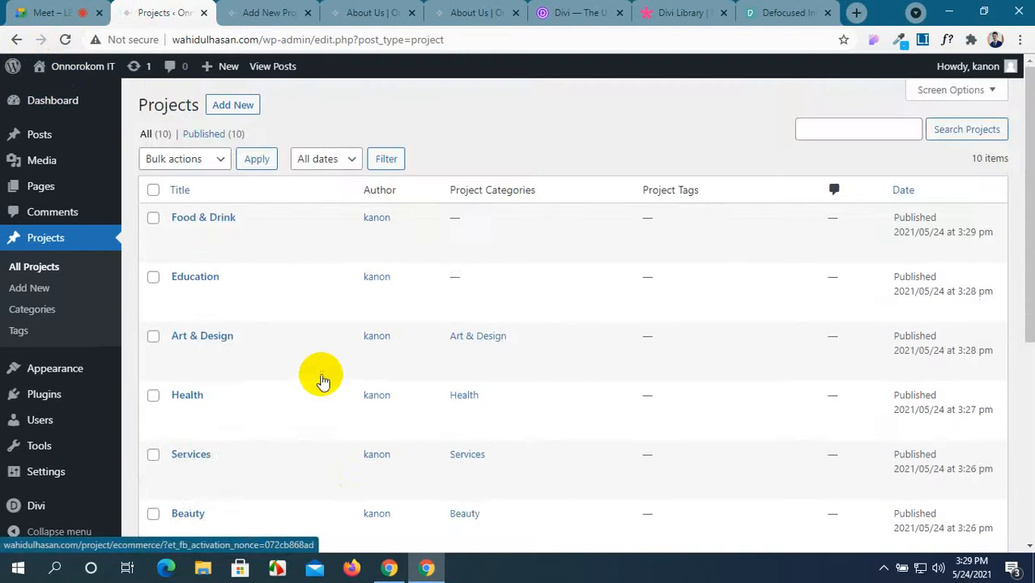
{"action": "scroll", "coordinate": [320, 377], "scroll_direction": "down", "scroll_amount": 5}
{"action": "scroll", "coordinate": [319, 377], "scroll_direction": "up", "scroll_amount": 5}
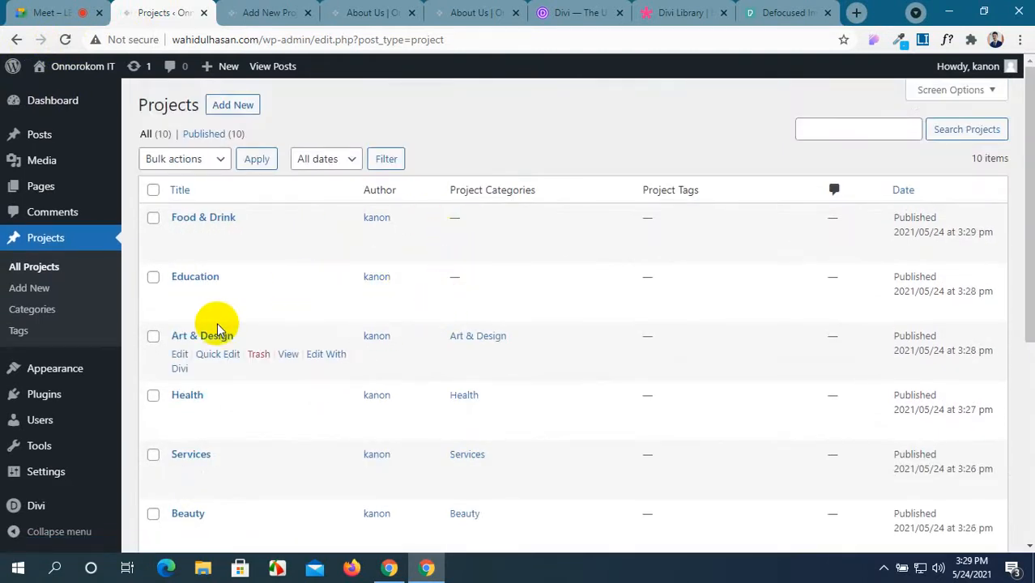
{"action": "scroll", "coordinate": [362, 482], "scroll_direction": "down", "scroll_amount": 5}
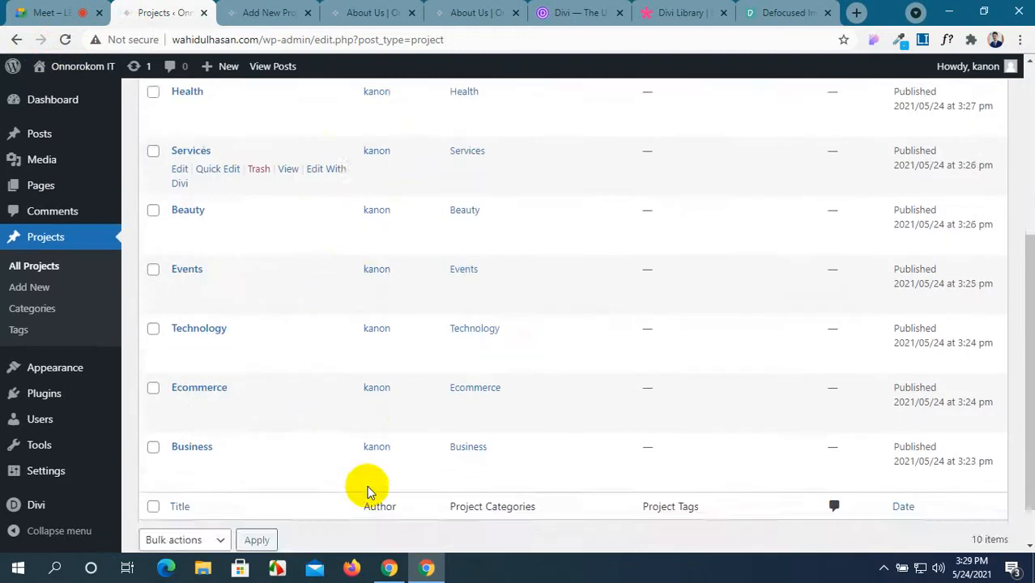
{"action": "scroll", "coordinate": [366, 491], "scroll_direction": "up", "scroll_amount": 5}
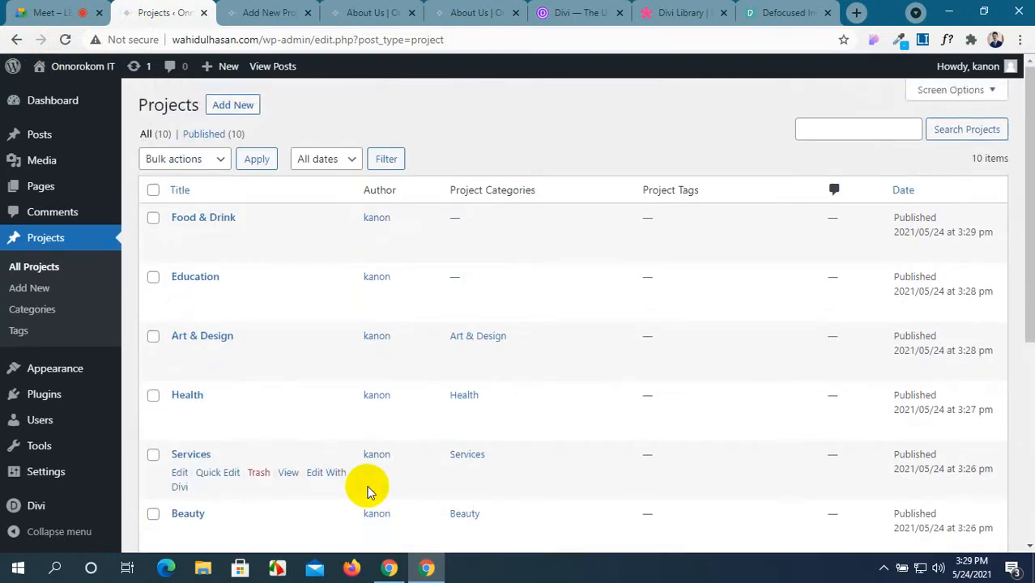
Step: Return to the published Food & Drink project, add the entered Food & Drink category to it and update the project
{"action": "left_click", "coordinate": [267, 11]}
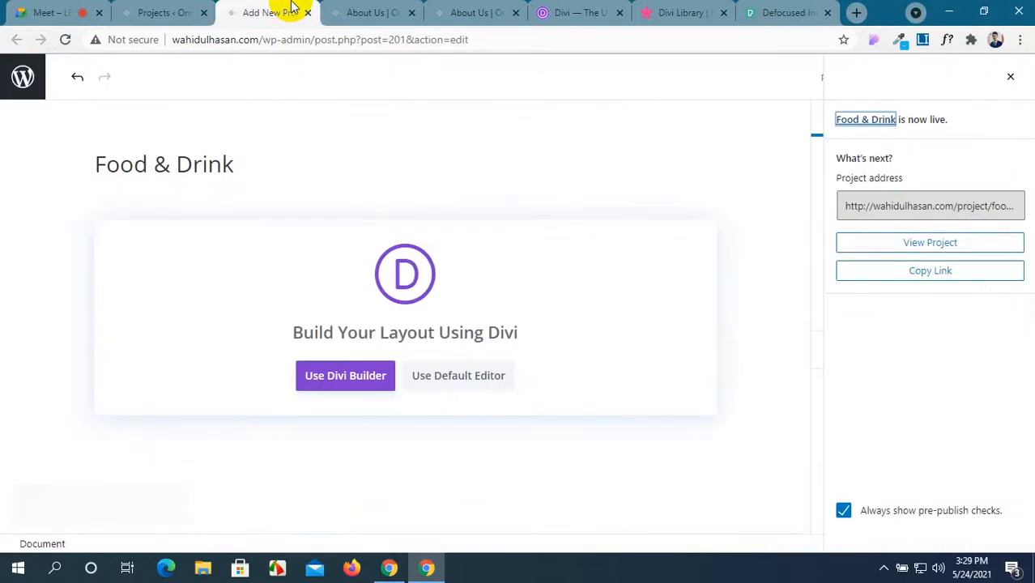
{"action": "left_click", "coordinate": [180, 8]}
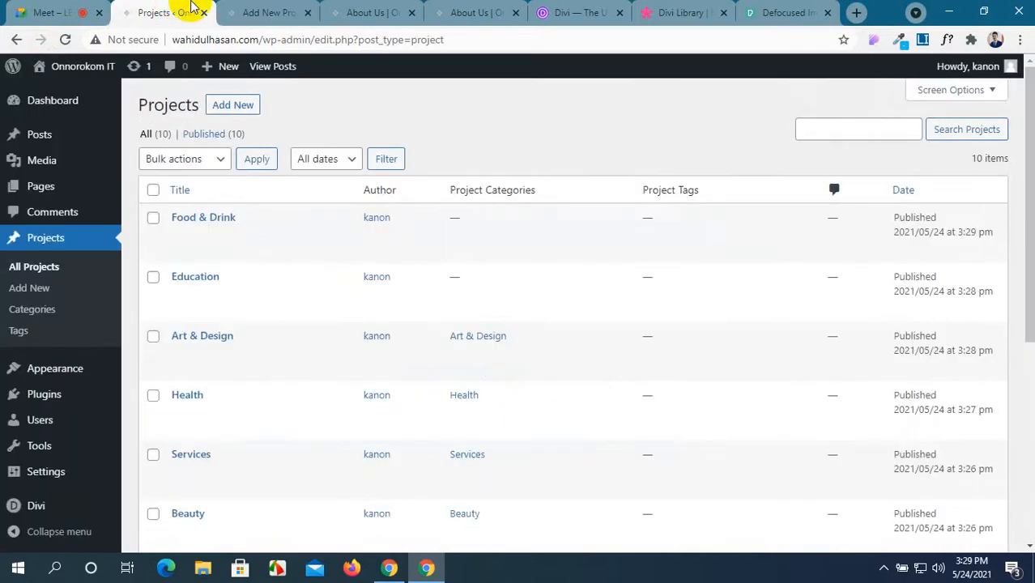
{"action": "left_click", "coordinate": [377, 9]}
{"action": "left_click", "coordinate": [295, 11]}
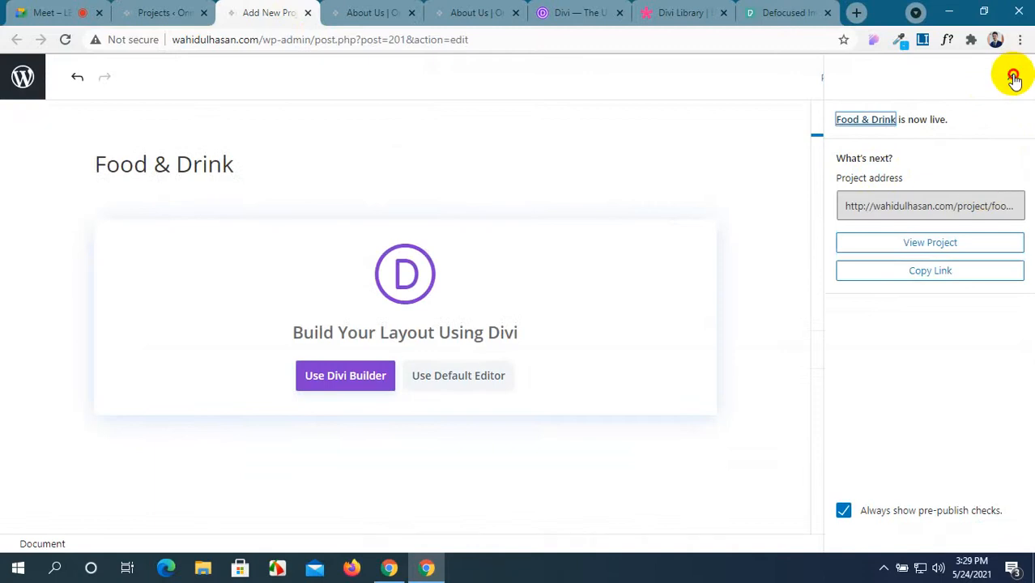
{"action": "left_click", "coordinate": [1013, 79]}
{"action": "scroll", "coordinate": [930, 243], "scroll_direction": "up", "scroll_amount": 5}
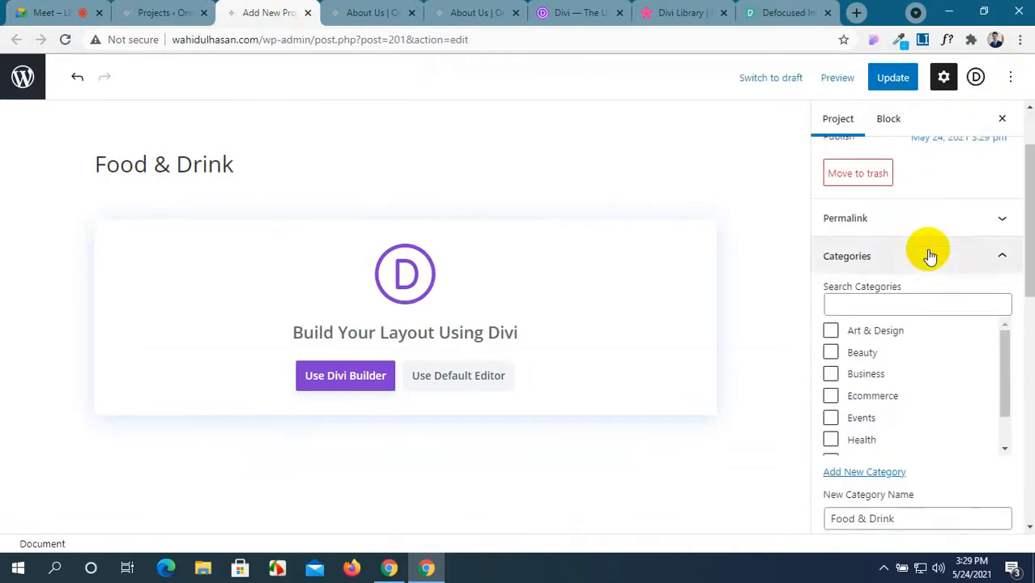
{"action": "scroll", "coordinate": [930, 256], "scroll_direction": "down", "scroll_amount": 4}
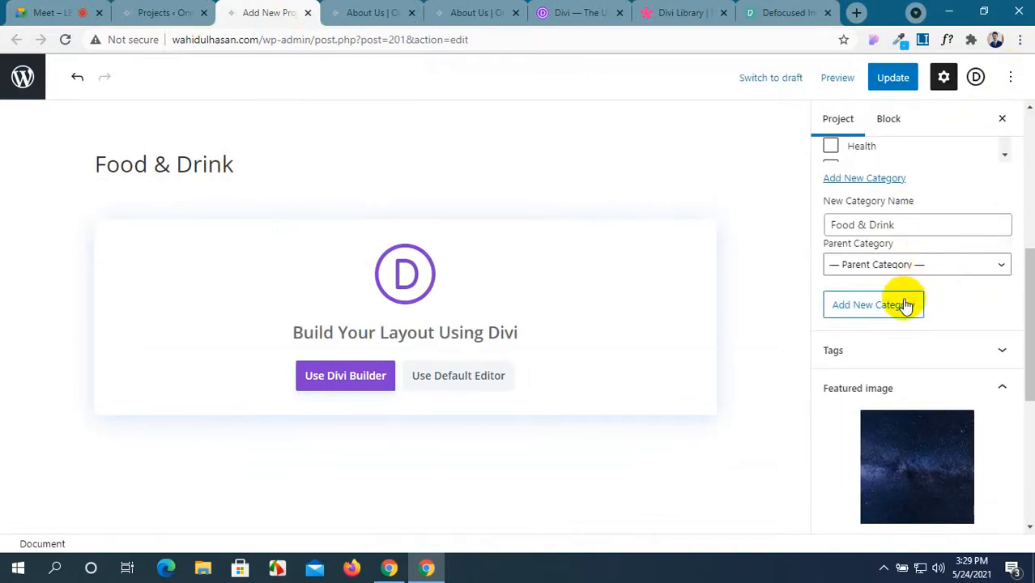
{"action": "left_click", "coordinate": [905, 305]}
{"action": "scroll", "coordinate": [905, 304], "scroll_direction": "up", "scroll_amount": 3}
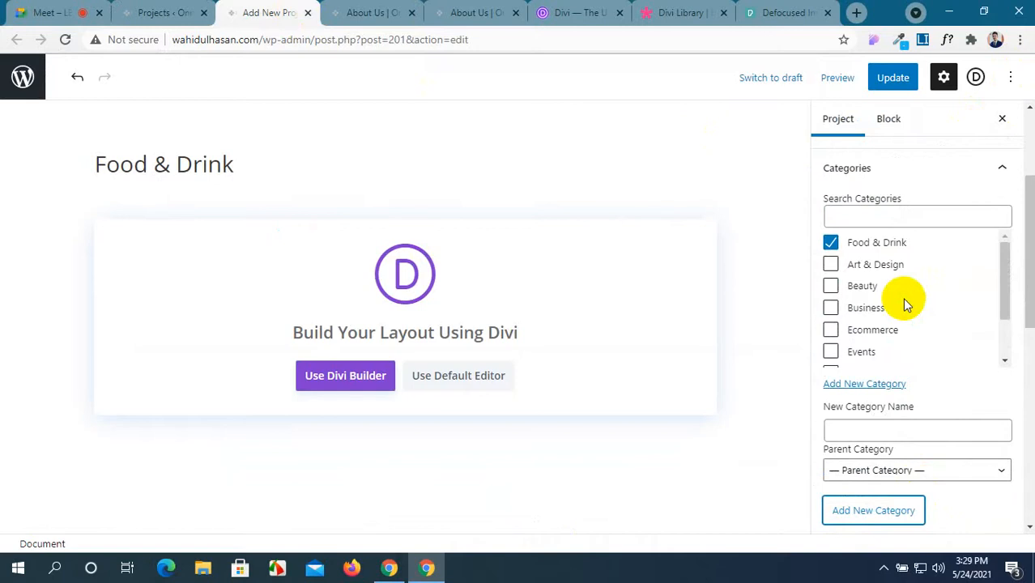
{"action": "left_click", "coordinate": [888, 85]}
Step: Open the Education project from the Projects list for editing and copy its title
{"action": "left_click", "coordinate": [149, 13]}
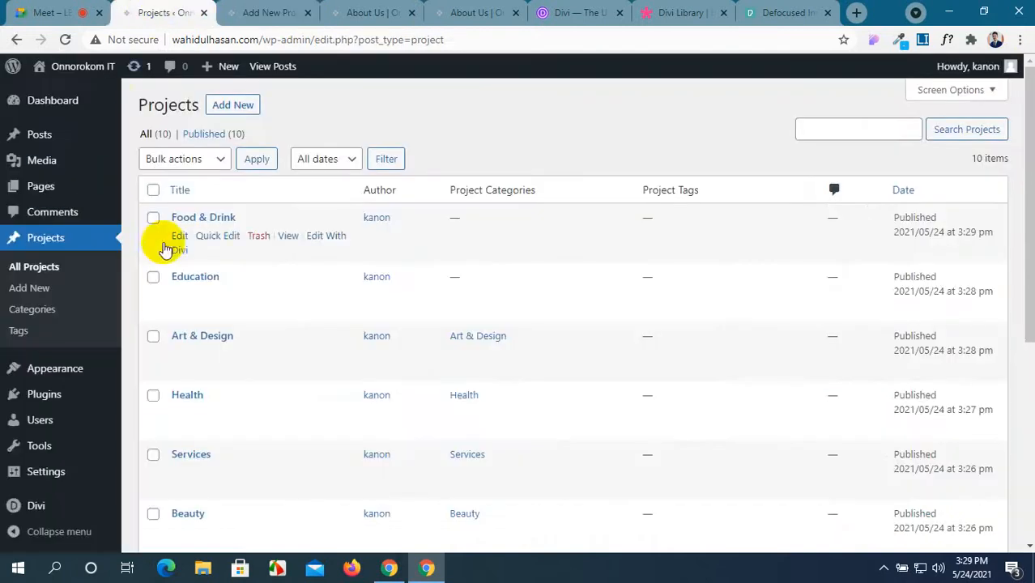
{"action": "left_click", "coordinate": [180, 296]}
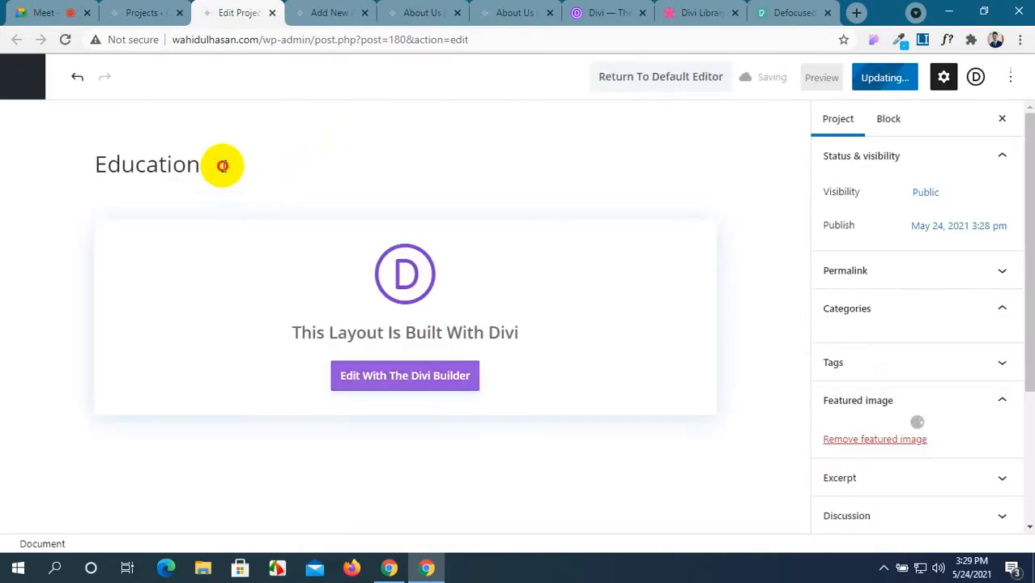
{"action": "left_click_drag", "start_coordinate": [220, 164], "coordinate": [81, 166]}
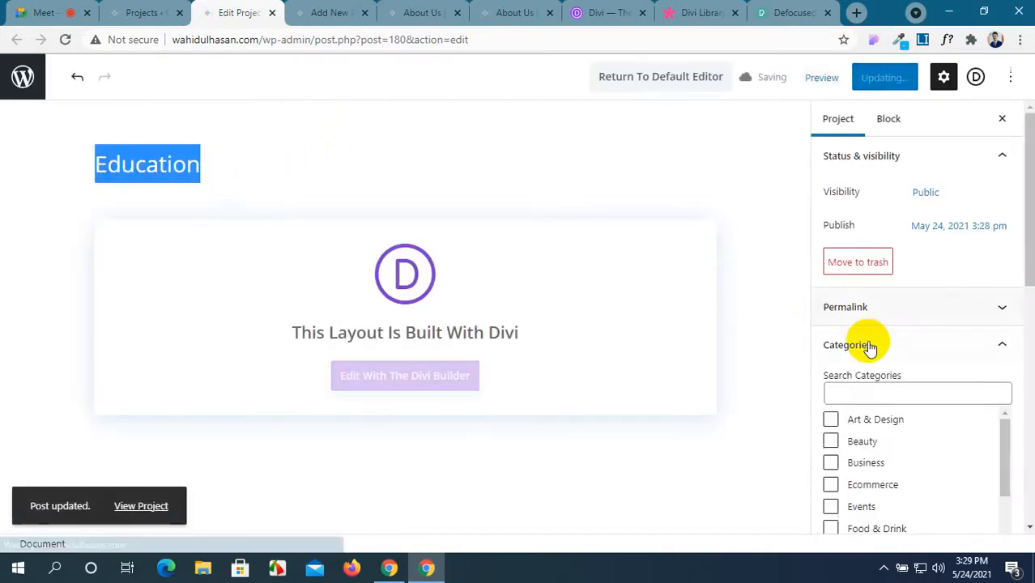
Step: Add a new category named Education to the Education project and update it
{"action": "scroll", "coordinate": [873, 356], "scroll_direction": "down", "scroll_amount": 2}
{"action": "left_click", "coordinate": [864, 408]}
{"action": "left_click", "coordinate": [883, 453]}
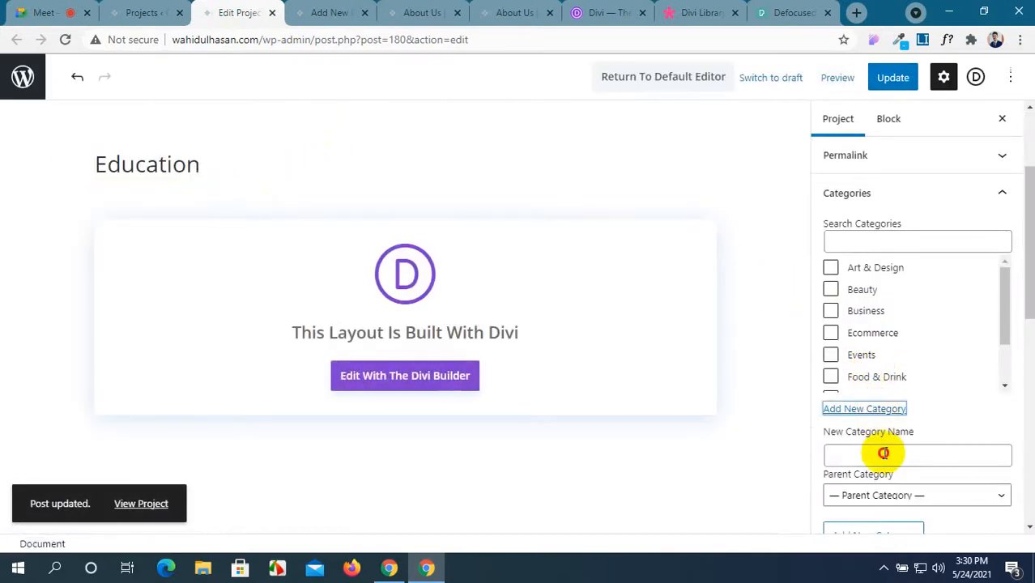
{"action": "scroll", "coordinate": [883, 453], "scroll_direction": "down", "scroll_amount": 2}
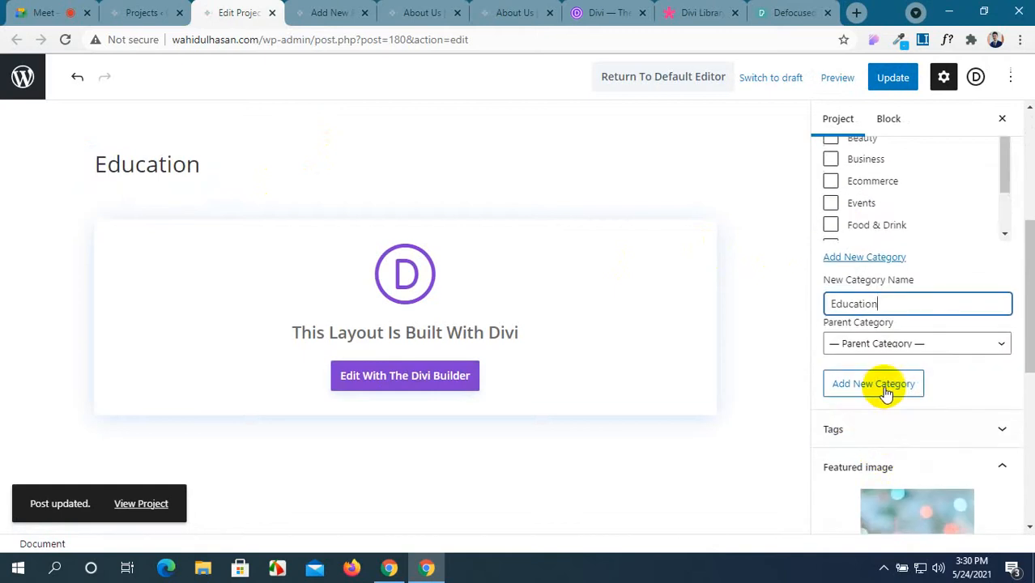
{"action": "left_click", "coordinate": [888, 81]}
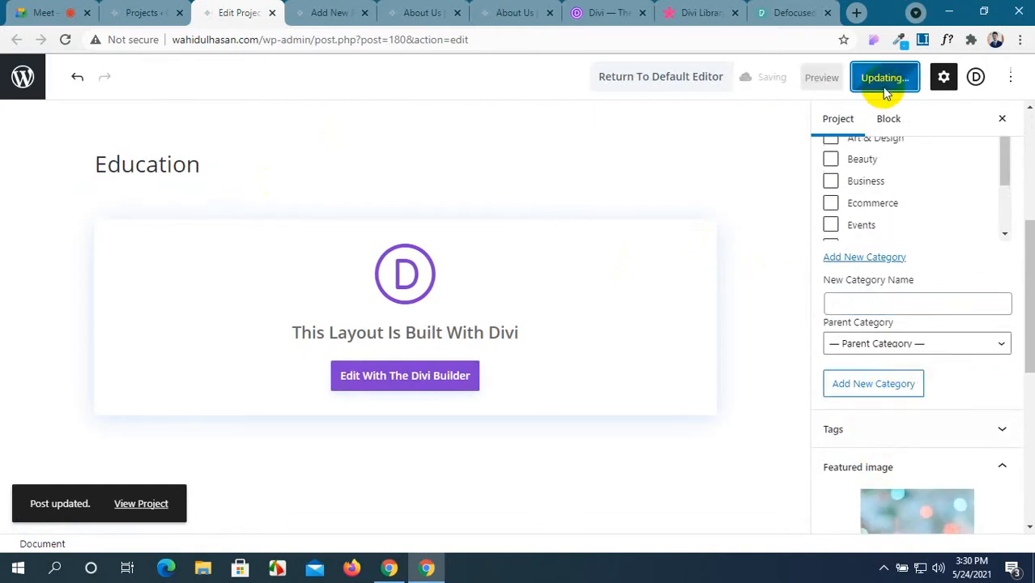
Step: Reload the Projects list and check the categories assigned to the Food & Drink and Education projects
{"action": "left_click", "coordinate": [166, 8]}
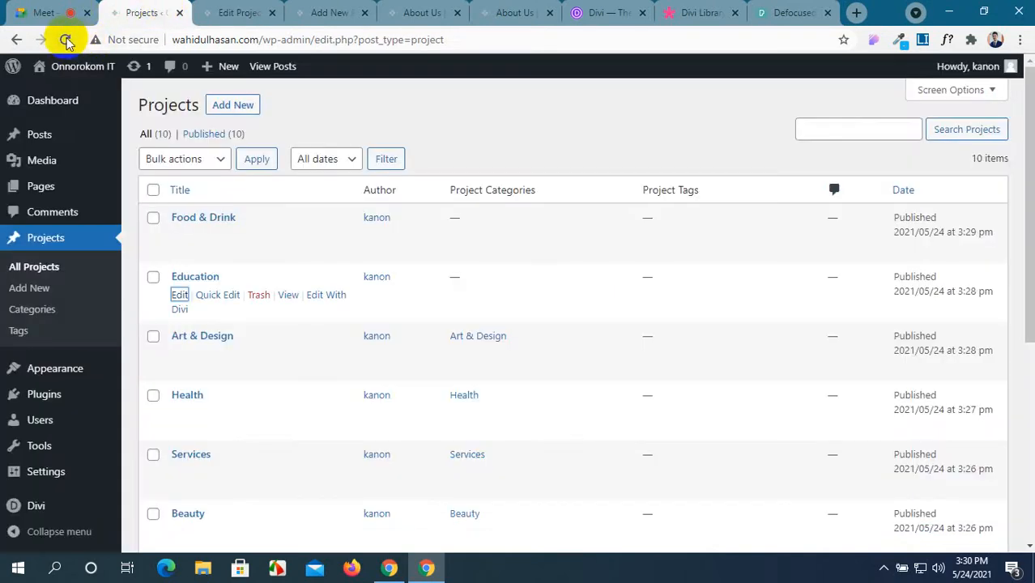
{"action": "left_click", "coordinate": [65, 40]}
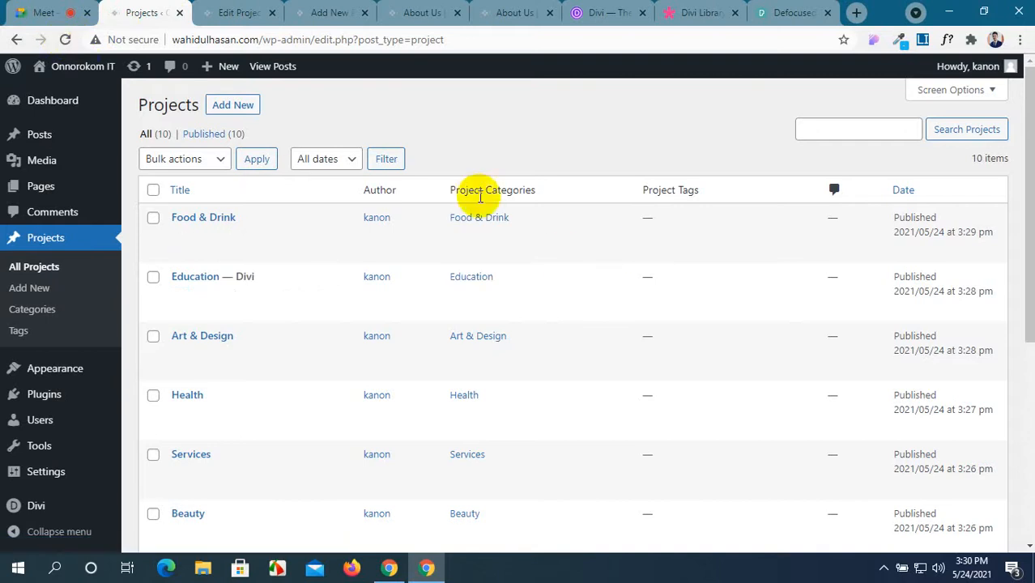
{"action": "scroll", "coordinate": [462, 437], "scroll_direction": "down", "scroll_amount": 3}
{"action": "scroll", "coordinate": [463, 454], "scroll_direction": "up", "scroll_amount": 3}
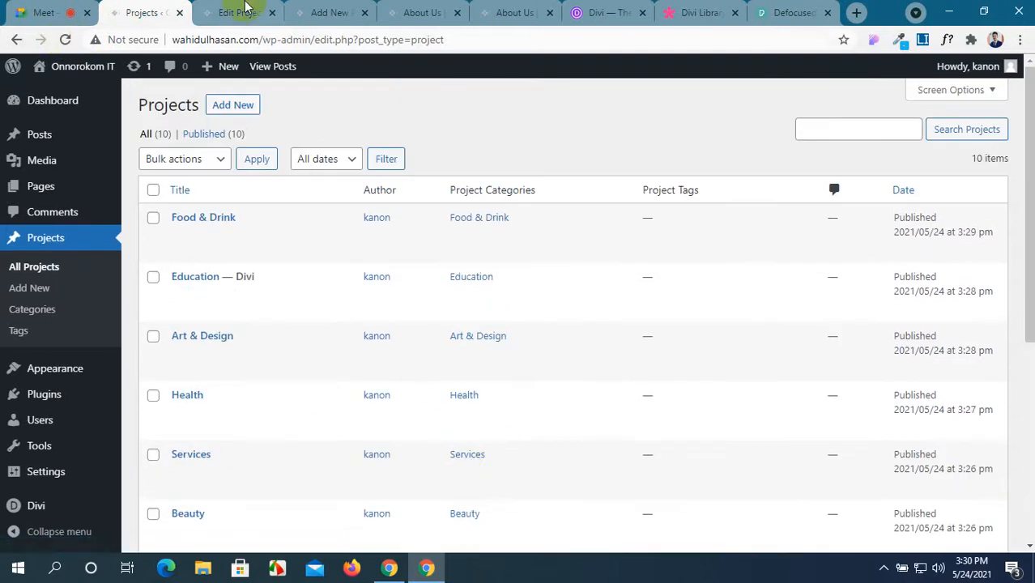
Step: Close the Education and Food & Drink project editors and return to the About Us page in the Visual Builder
{"action": "left_click", "coordinate": [262, 16]}
{"action": "left_click", "coordinate": [272, 13]}
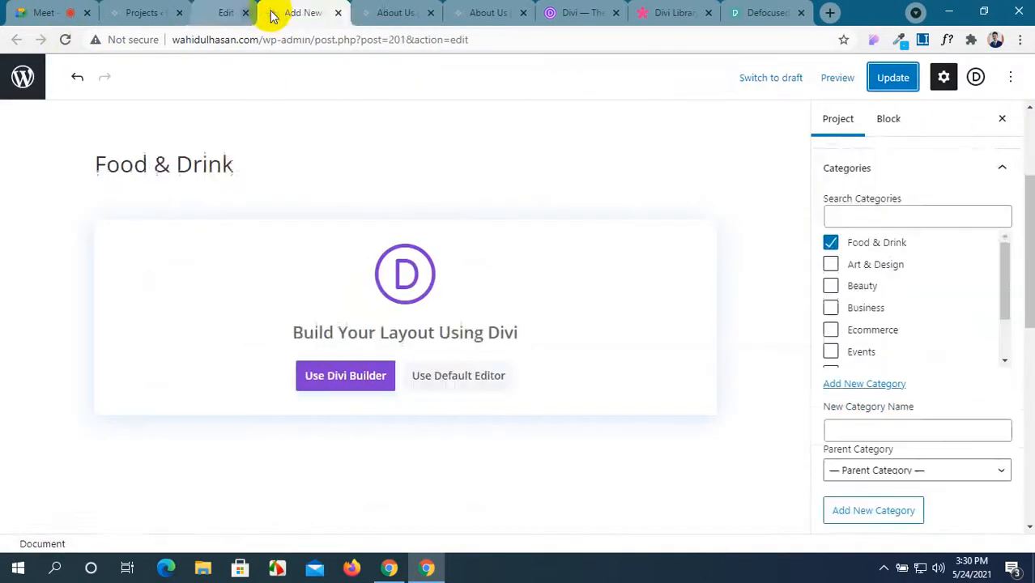
{"action": "left_click", "coordinate": [271, 12]}
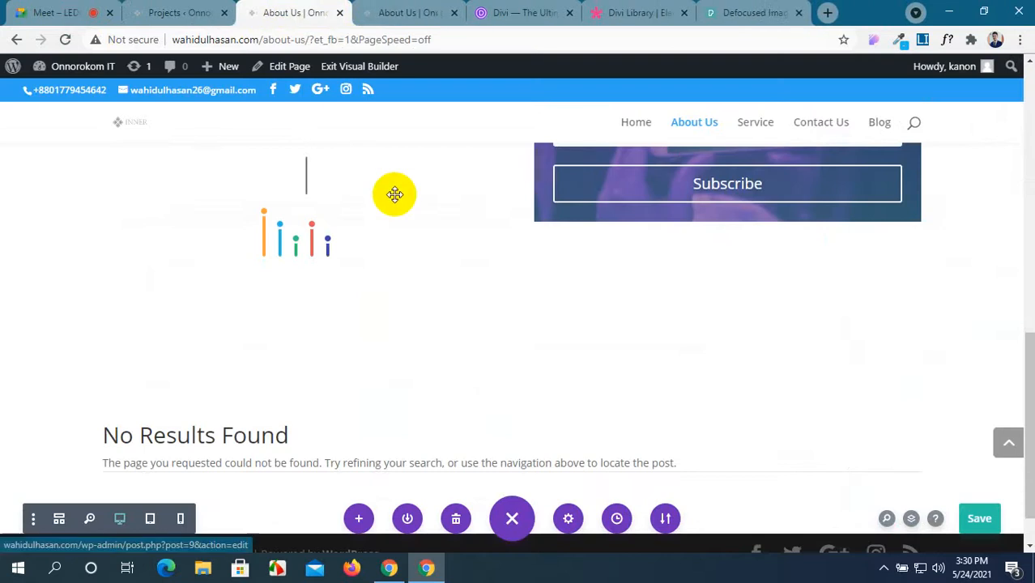
Step: Delete the row showing "No Results Found" from the last section of the About Us page
{"action": "scroll", "coordinate": [395, 194], "scroll_direction": "down", "scroll_amount": 1}
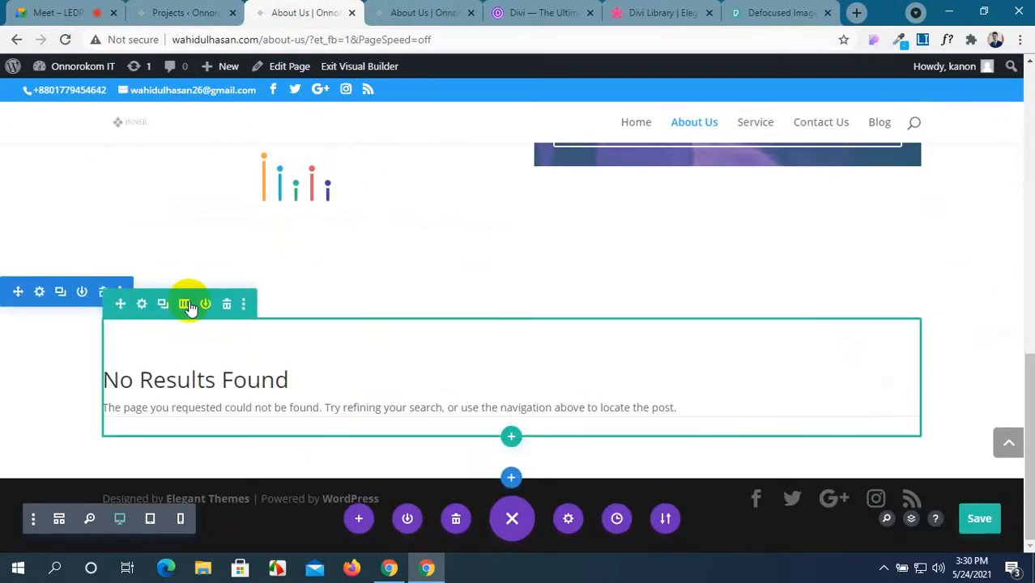
{"action": "left_click", "coordinate": [228, 305]}
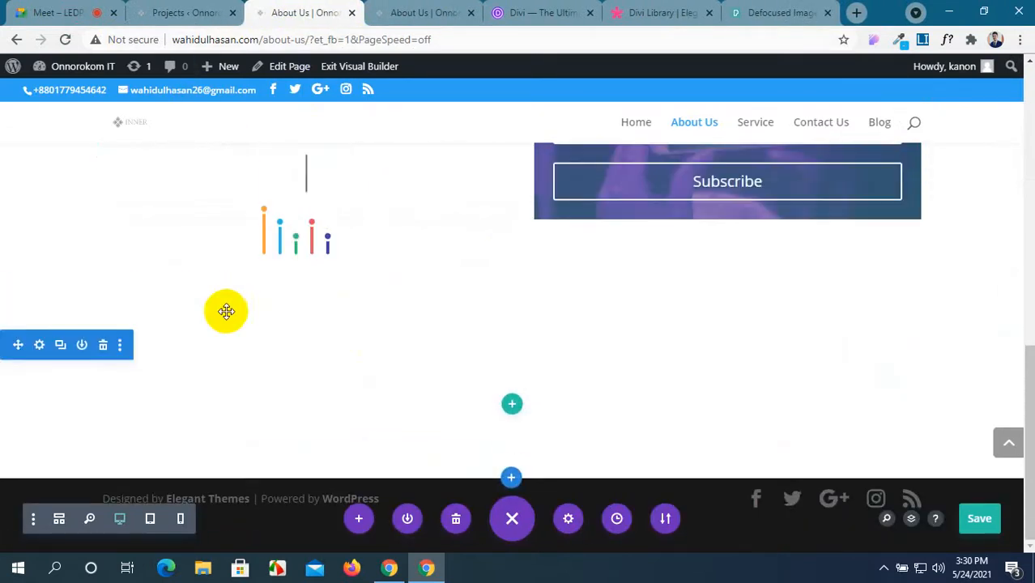
{"action": "left_click", "coordinate": [512, 405]}
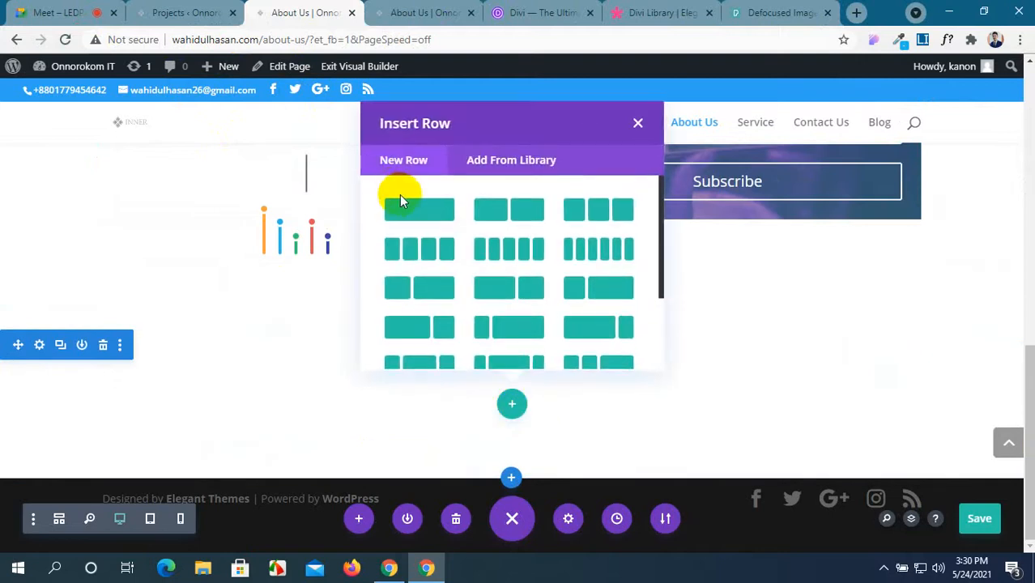
{"action": "left_click", "coordinate": [636, 125]}
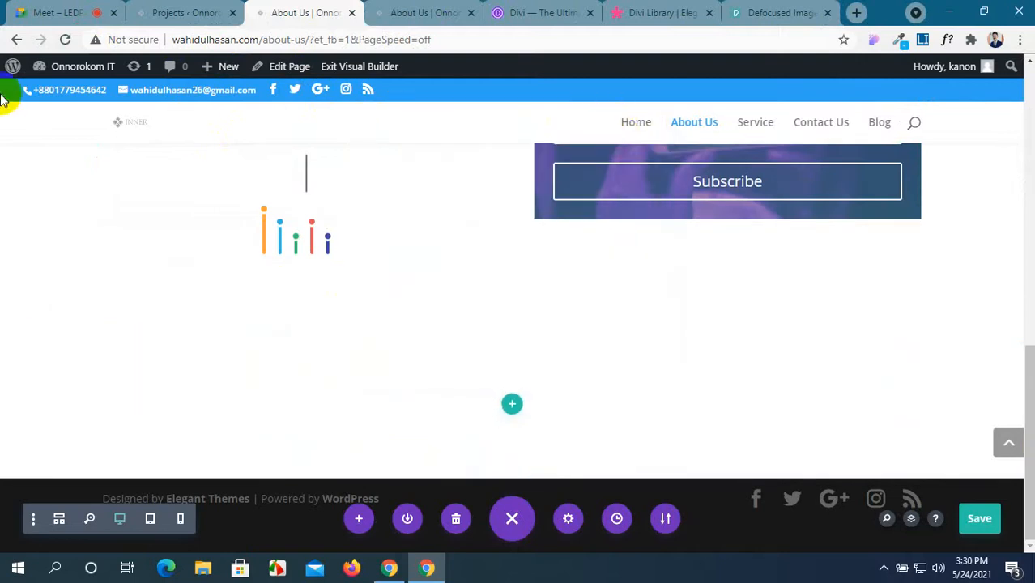
Step: Reload the About Us page in the Visual Builder and restore its unsaved browser backup
{"action": "left_click", "coordinate": [65, 41]}
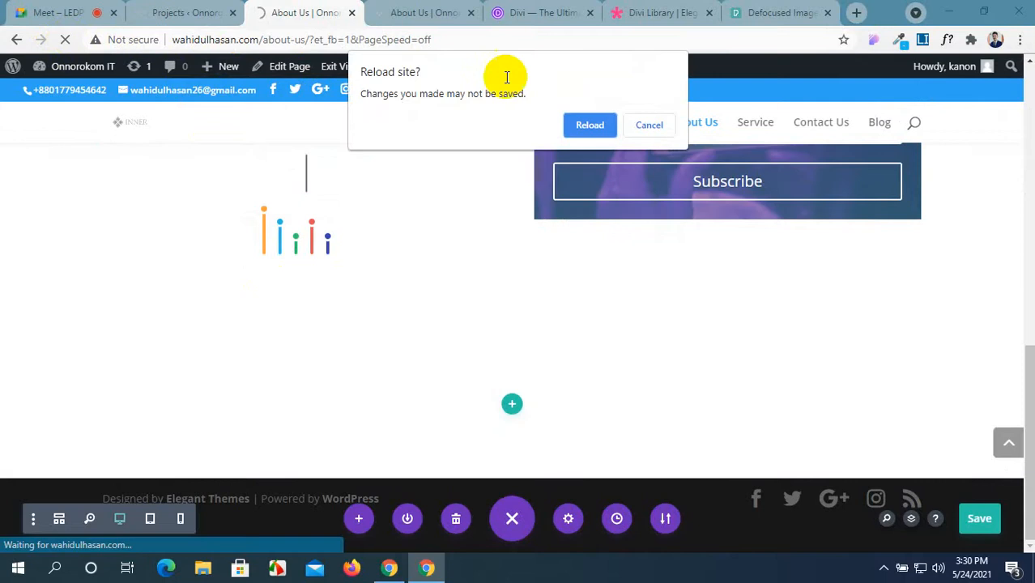
{"action": "left_click", "coordinate": [594, 126]}
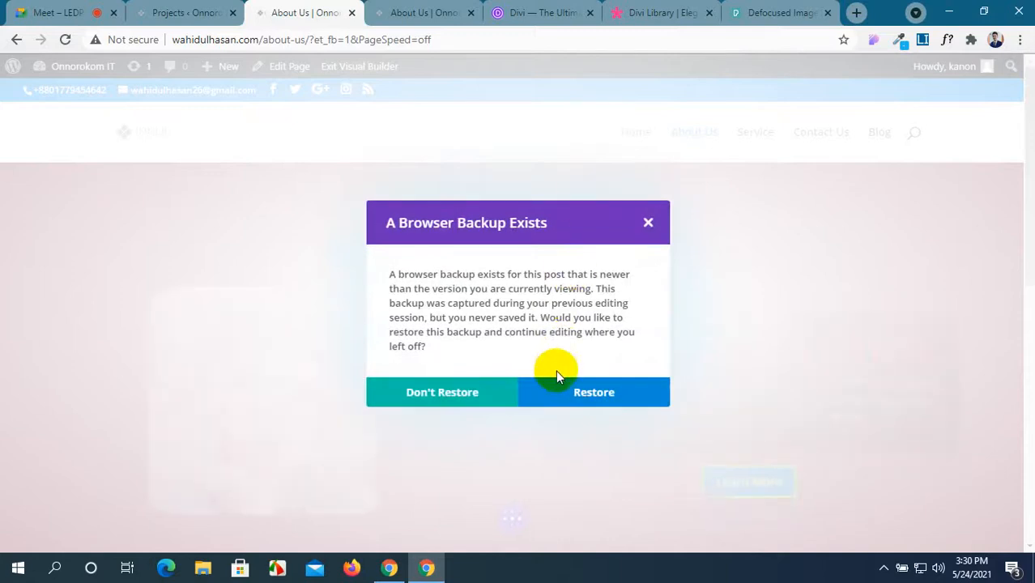
{"action": "left_click", "coordinate": [585, 394]}
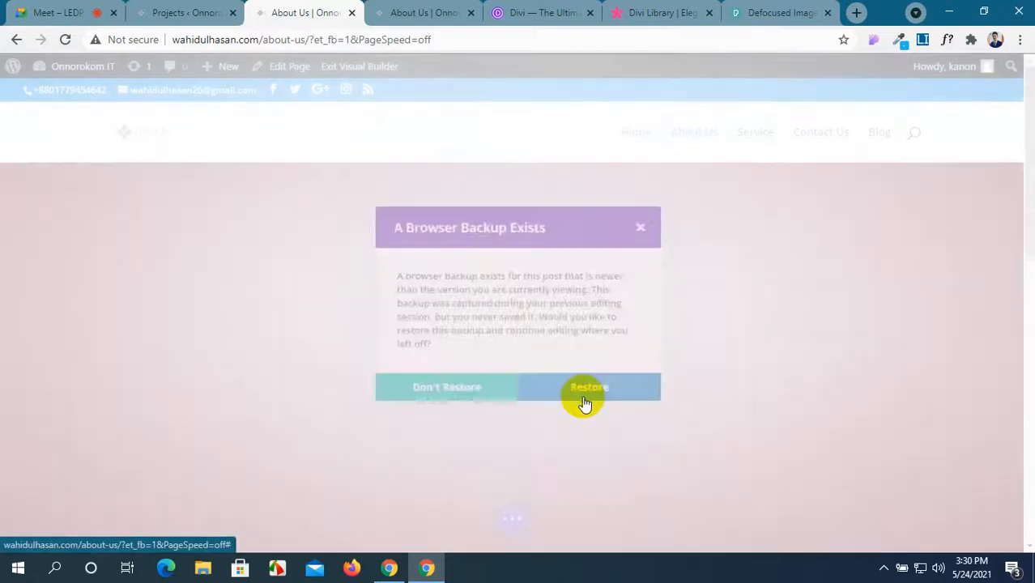
Step: Insert a single-column row into the empty last section without choosing a module for it
{"action": "scroll", "coordinate": [582, 396], "scroll_direction": "down", "scroll_amount": 6}
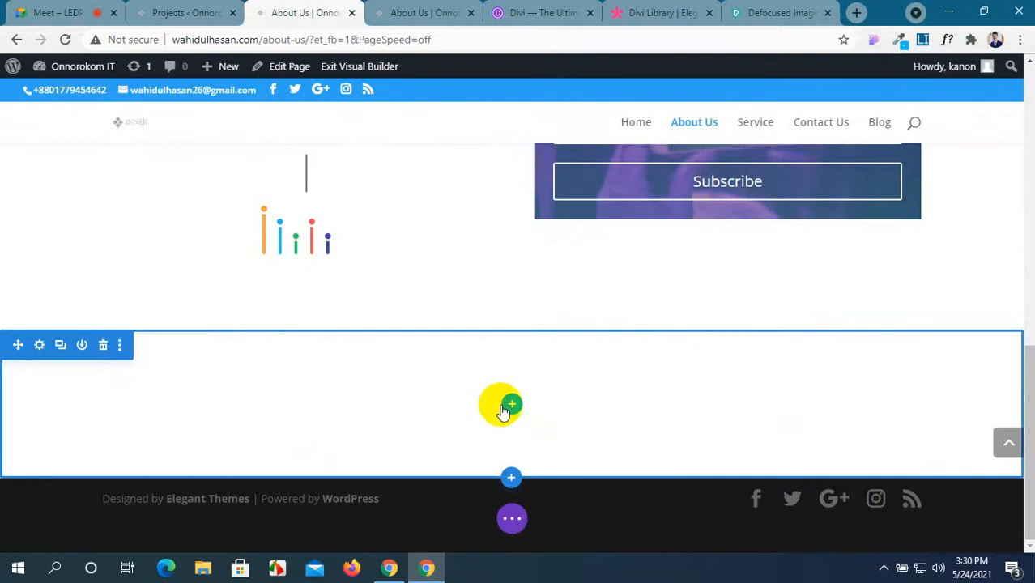
{"action": "left_click", "coordinate": [512, 405]}
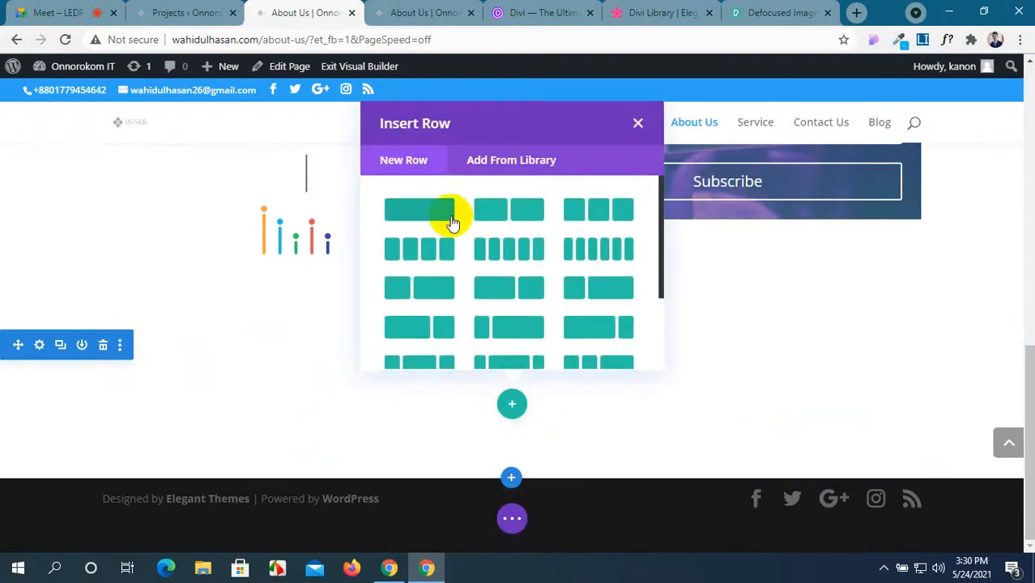
{"action": "left_click", "coordinate": [449, 217]}
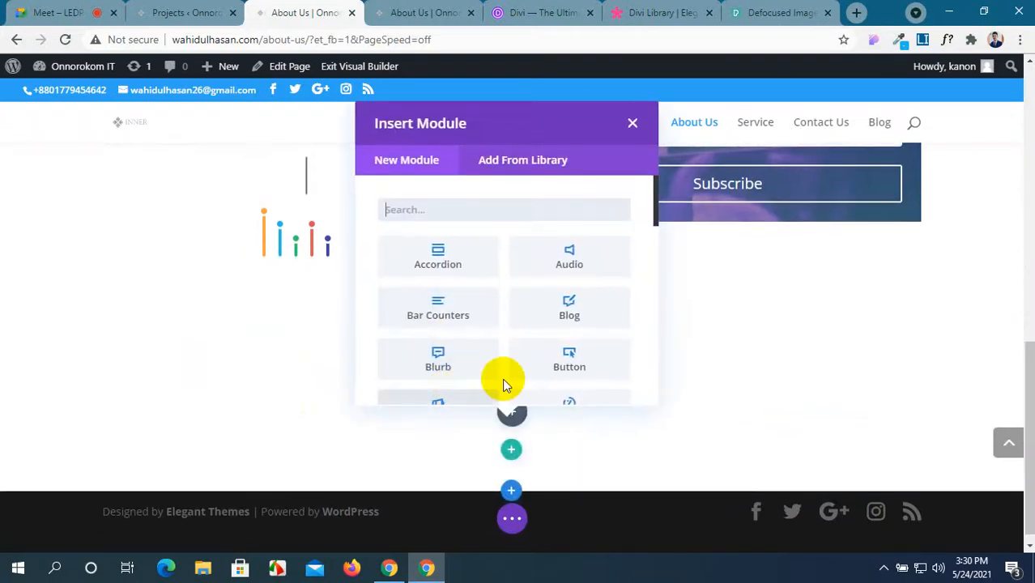
{"action": "left_click", "coordinate": [632, 123]}
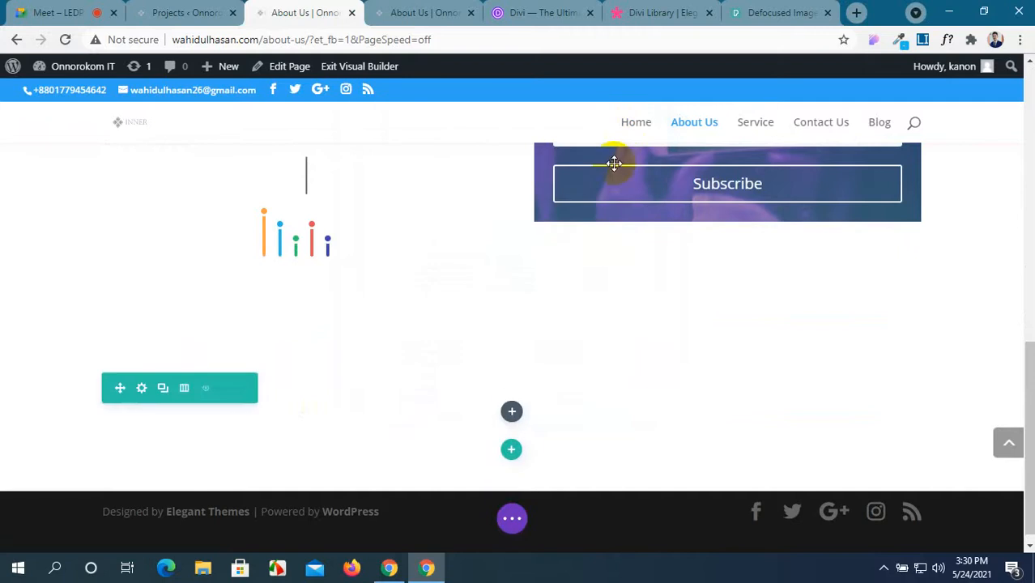
Step: Add a Filterable Portfolio module to the new single-column row
{"action": "left_click", "coordinate": [511, 411]}
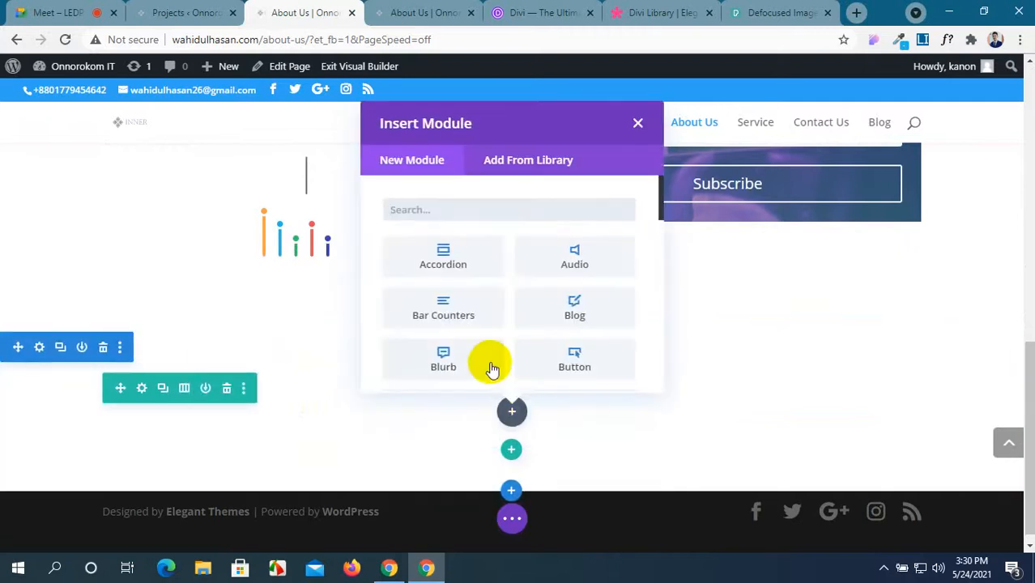
{"action": "scroll", "coordinate": [488, 358], "scroll_direction": "down", "scroll_amount": 2}
{"action": "scroll", "coordinate": [489, 357], "scroll_direction": "down", "scroll_amount": 3}
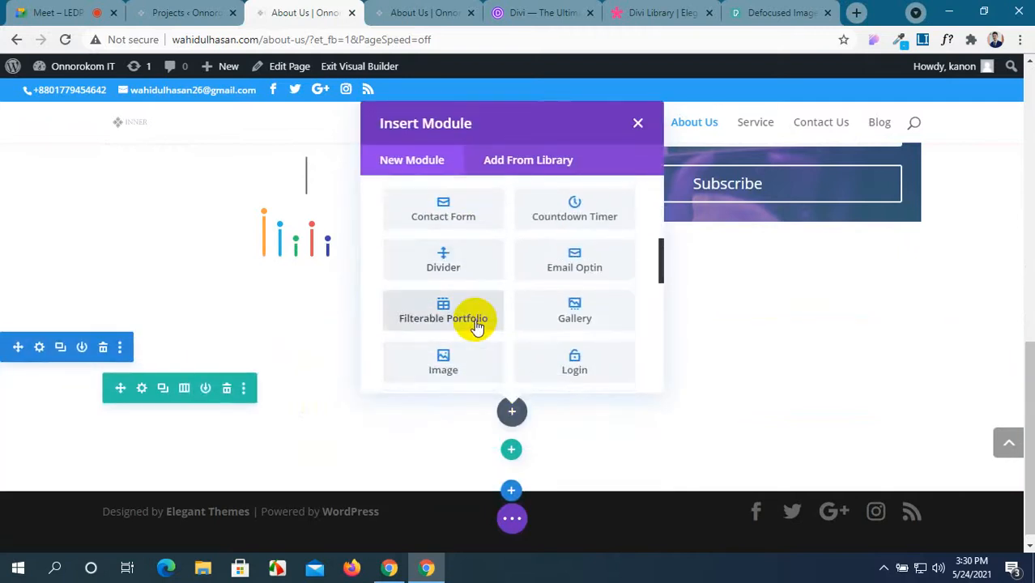
{"action": "left_click", "coordinate": [477, 324]}
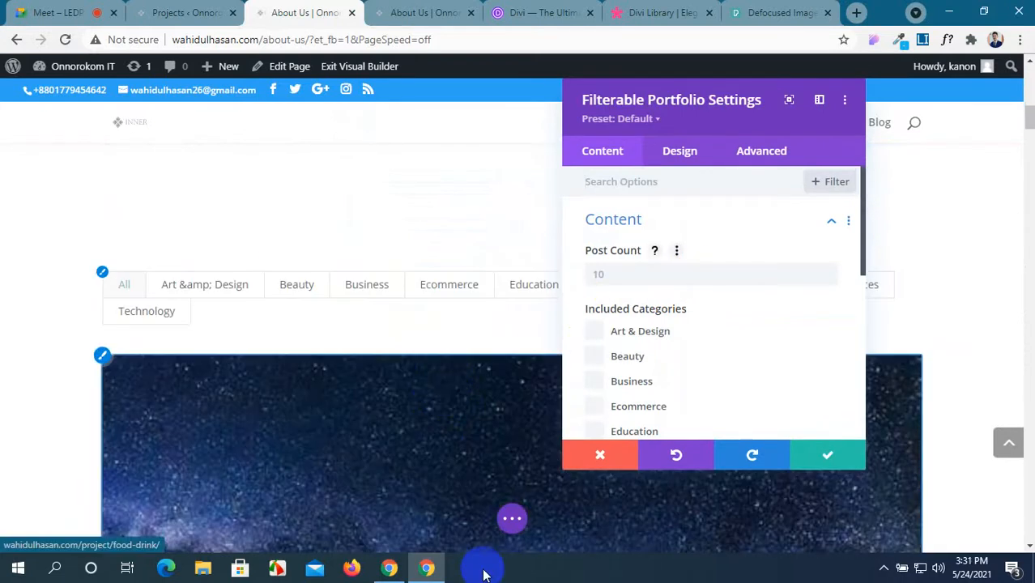
Step: Move the module settings window aside, review the portfolio projects on the canvas and save the page
{"action": "left_click_drag", "start_coordinate": [756, 122], "coordinate": [882, 128]}
{"action": "scroll", "coordinate": [472, 389], "scroll_direction": "down", "scroll_amount": 5}
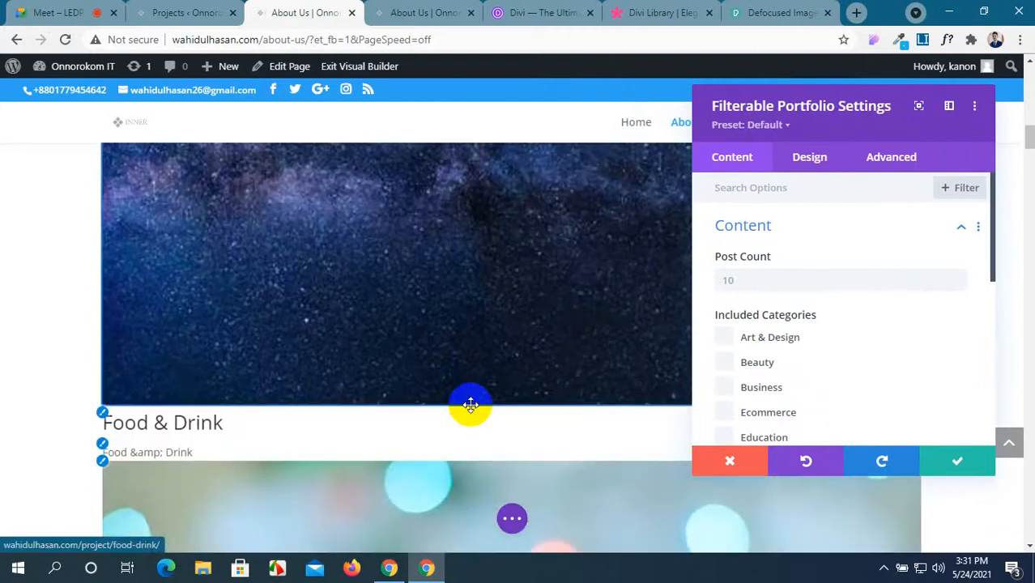
{"action": "scroll", "coordinate": [472, 409], "scroll_direction": "down", "scroll_amount": 4}
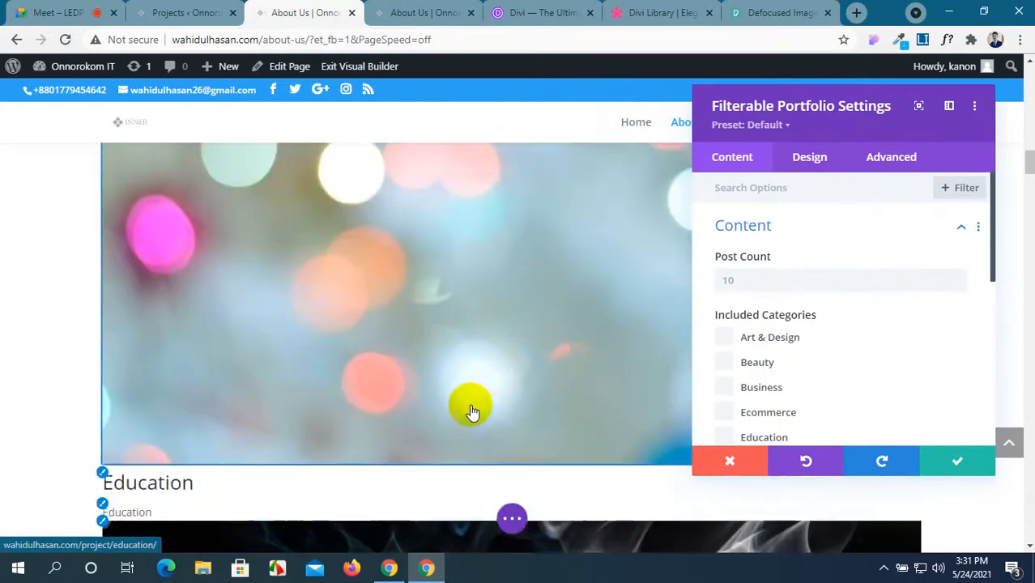
{"action": "left_click", "coordinate": [511, 518]}
{"action": "left_click", "coordinate": [979, 521]}
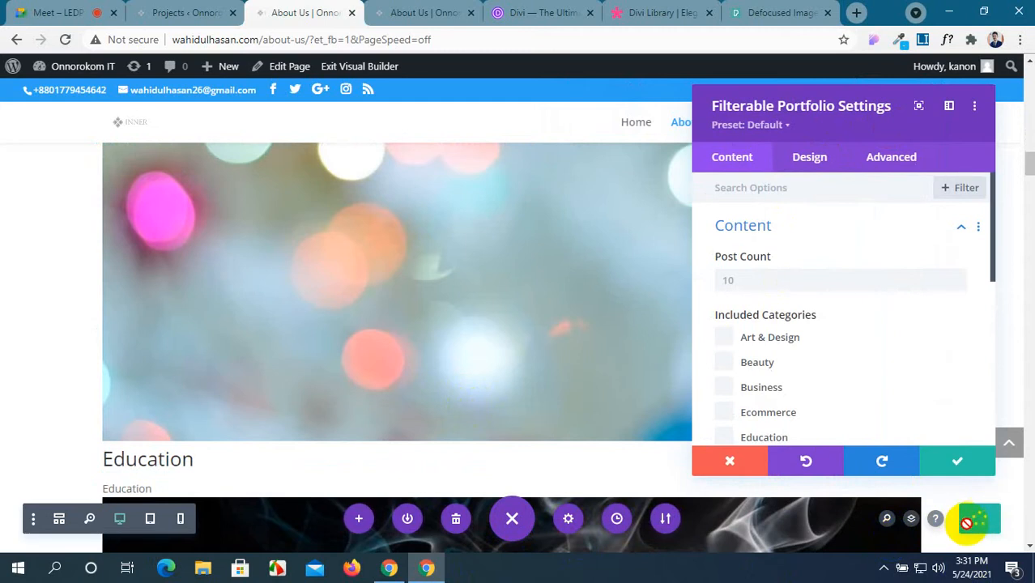
Step: Refresh the live About Us page and look through the projects shown in the filterable portfolio
{"action": "left_click", "coordinate": [425, 12]}
{"action": "left_click", "coordinate": [64, 40]}
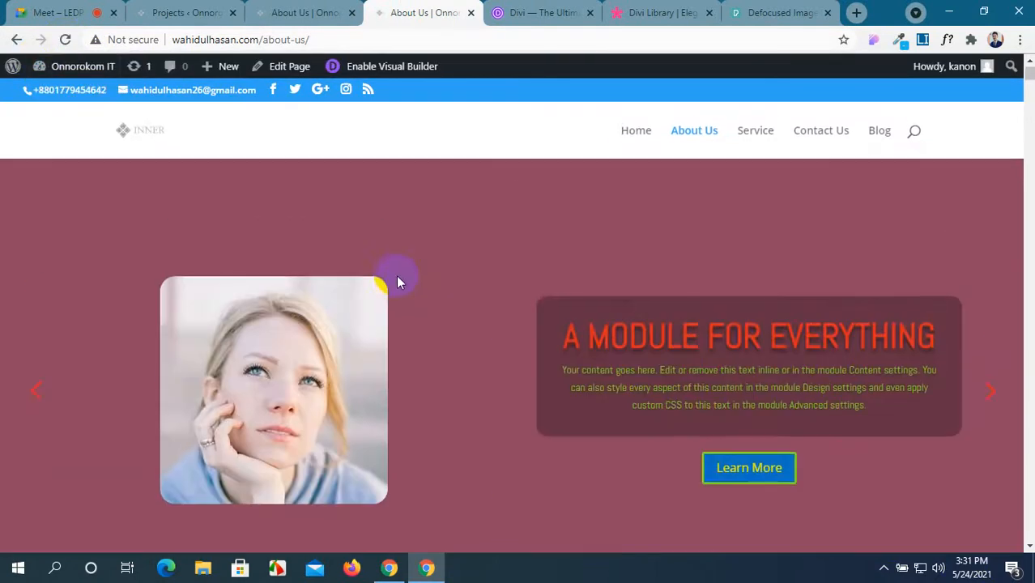
{"action": "scroll", "coordinate": [397, 277], "scroll_direction": "down", "scroll_amount": 10}
{"action": "scroll", "coordinate": [397, 281], "scroll_direction": "down", "scroll_amount": 20}
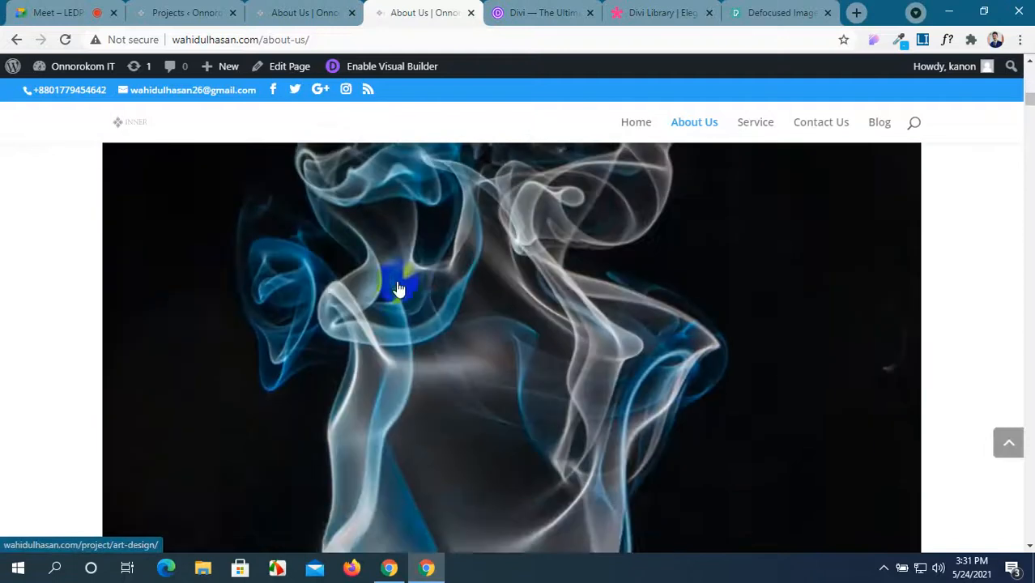
{"action": "scroll", "coordinate": [397, 290], "scroll_direction": "down", "scroll_amount": 20}
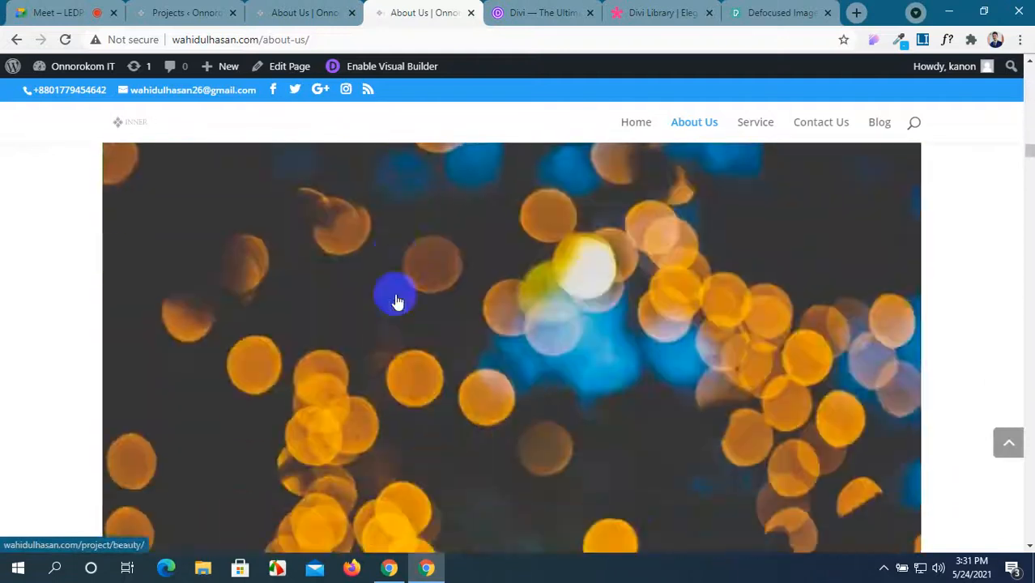
{"action": "scroll", "coordinate": [397, 316], "scroll_direction": "down", "scroll_amount": 20}
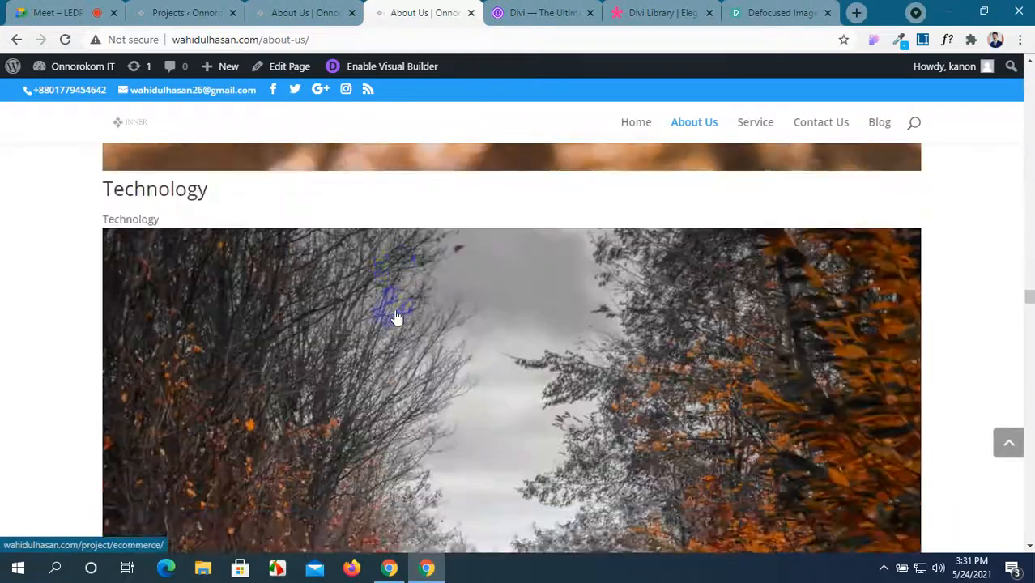
{"action": "scroll", "coordinate": [397, 316], "scroll_direction": "up", "scroll_amount": 20}
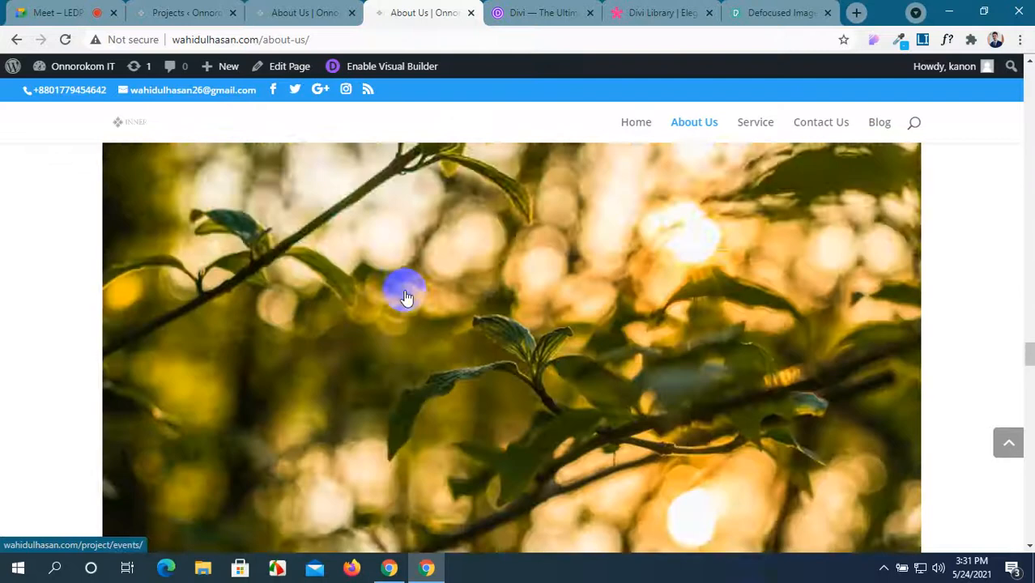
{"action": "scroll", "coordinate": [407, 298], "scroll_direction": "up", "scroll_amount": 20}
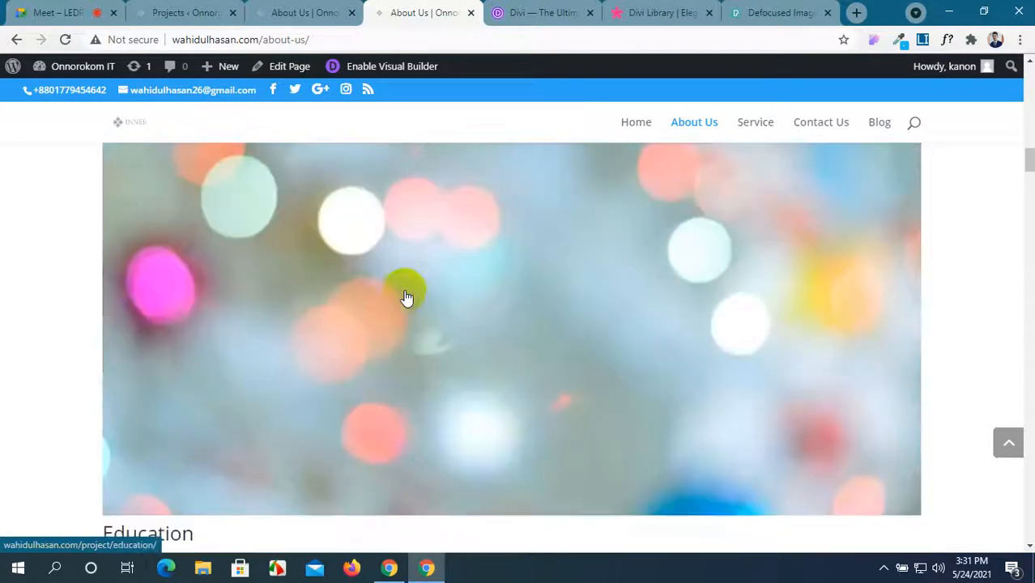
{"action": "scroll", "coordinate": [407, 298], "scroll_direction": "up", "scroll_amount": 15}
Step: Return to the Visual Builder, set the Filterable Portfolio's Post Count to 8 and check its category filters
{"action": "left_click", "coordinate": [298, 13]}
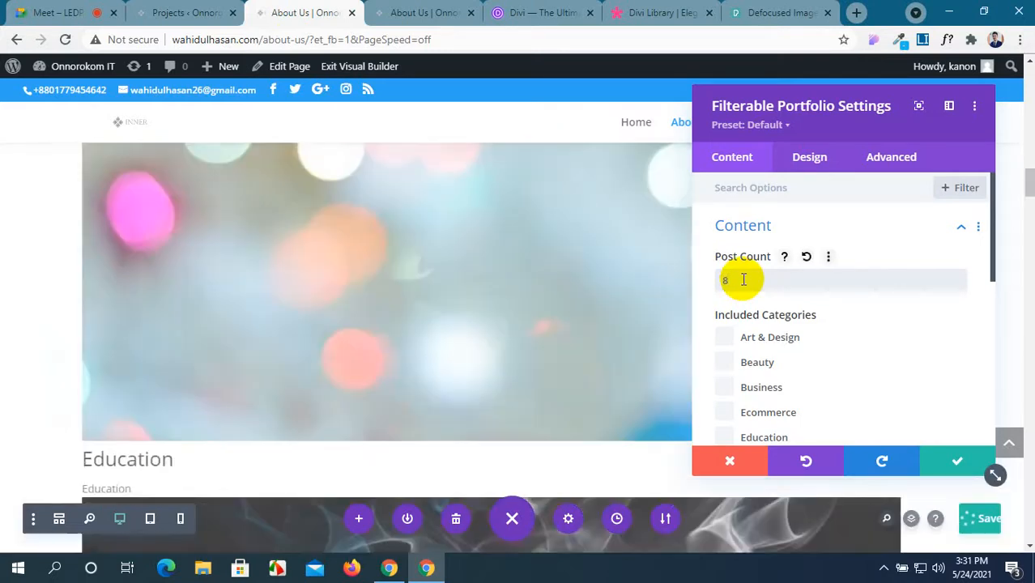
{"action": "scroll", "coordinate": [536, 361], "scroll_direction": "up", "scroll_amount": 5}
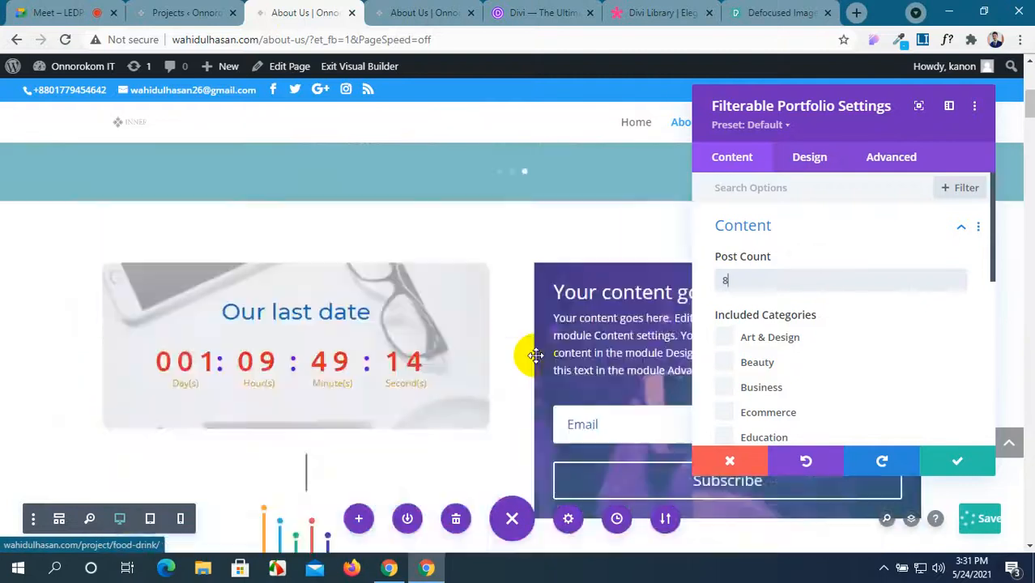
{"action": "scroll", "coordinate": [536, 355], "scroll_direction": "down", "scroll_amount": 5}
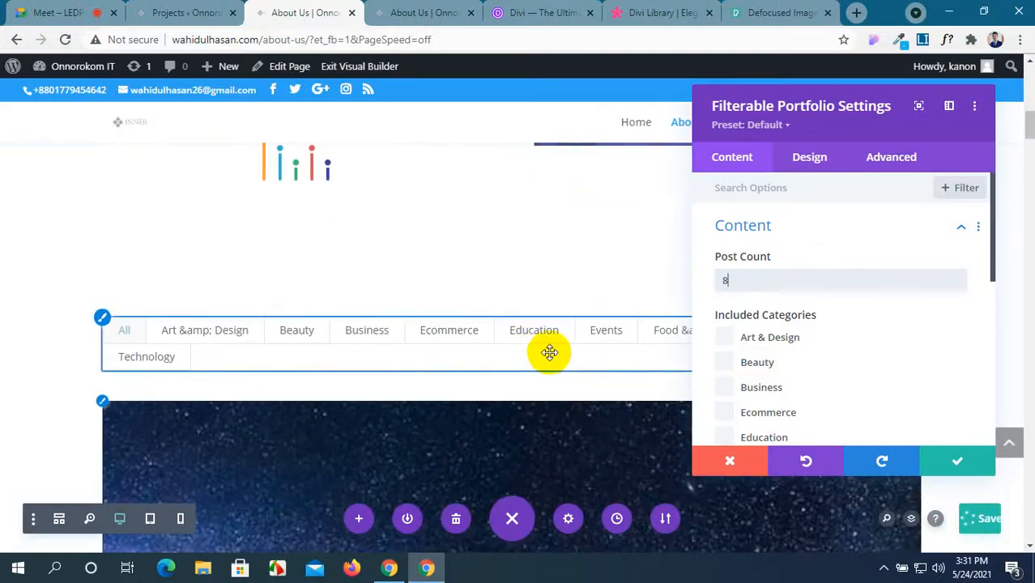
Step: Include the Art & Design category in the Filterable Portfolio and check the displayed project
{"action": "scroll", "coordinate": [752, 337], "scroll_direction": "down", "scroll_amount": 3}
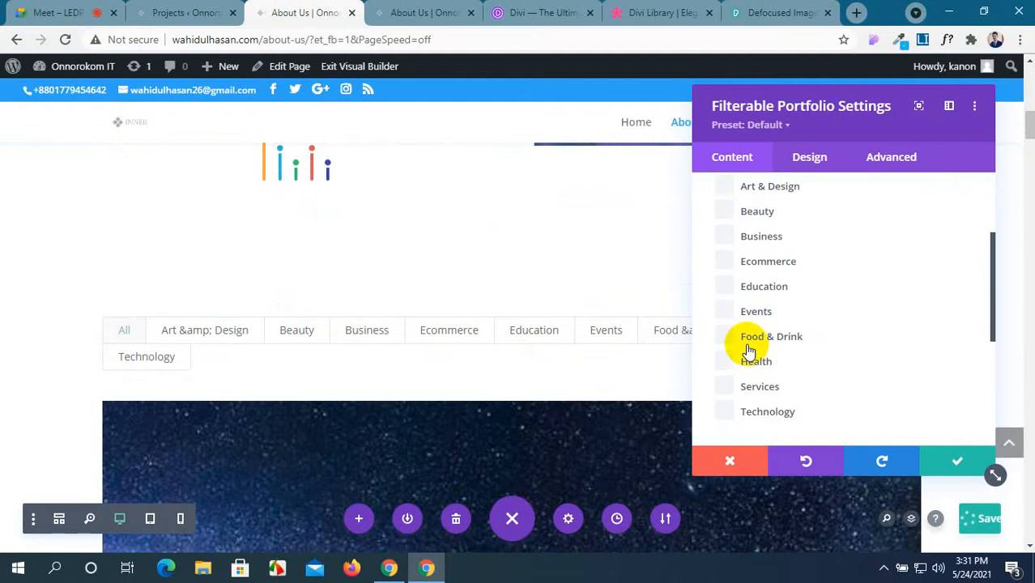
{"action": "scroll", "coordinate": [748, 351], "scroll_direction": "up", "scroll_amount": 1}
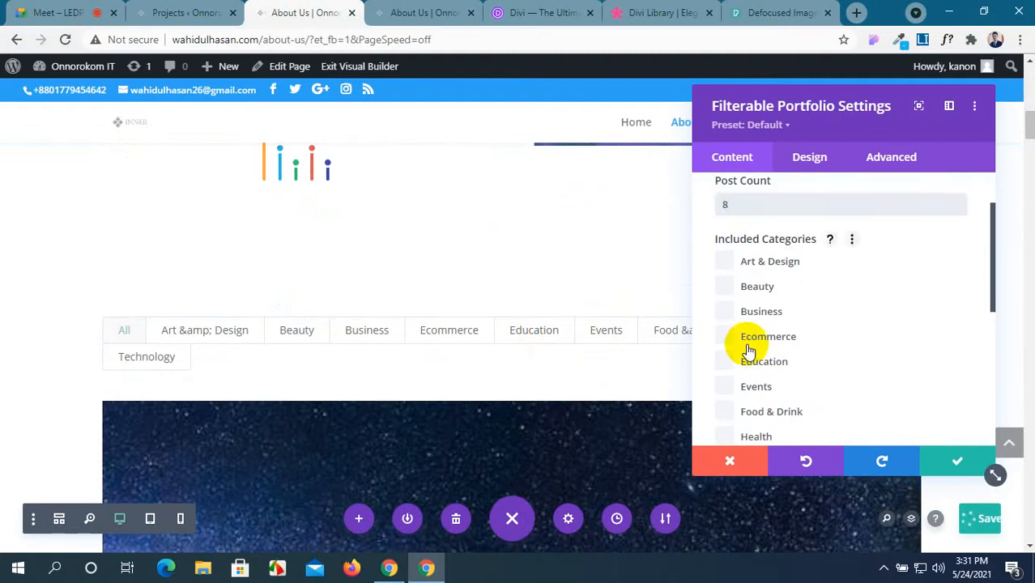
{"action": "left_click", "coordinate": [724, 262]}
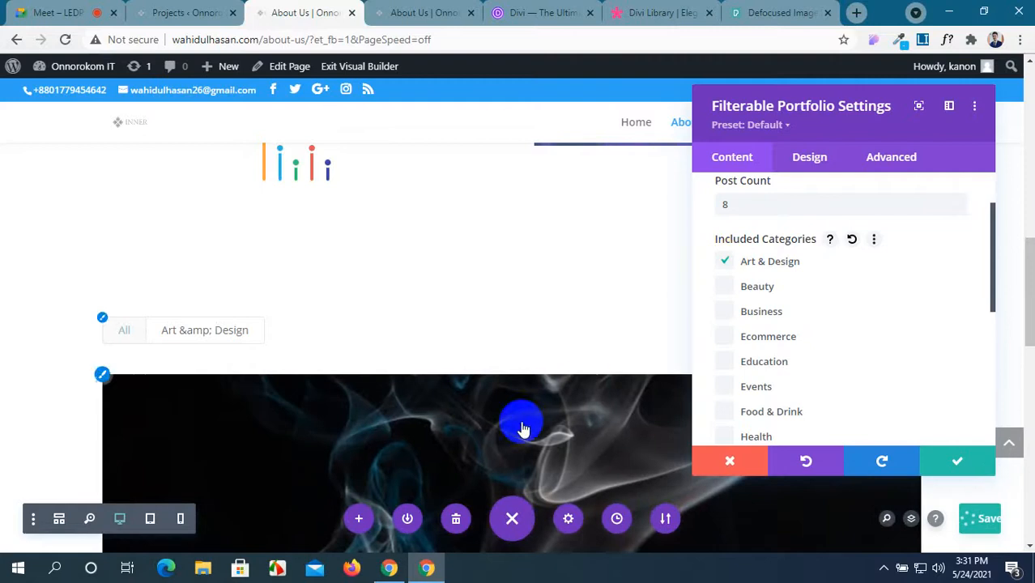
{"action": "scroll", "coordinate": [523, 429], "scroll_direction": "down", "scroll_amount": 4}
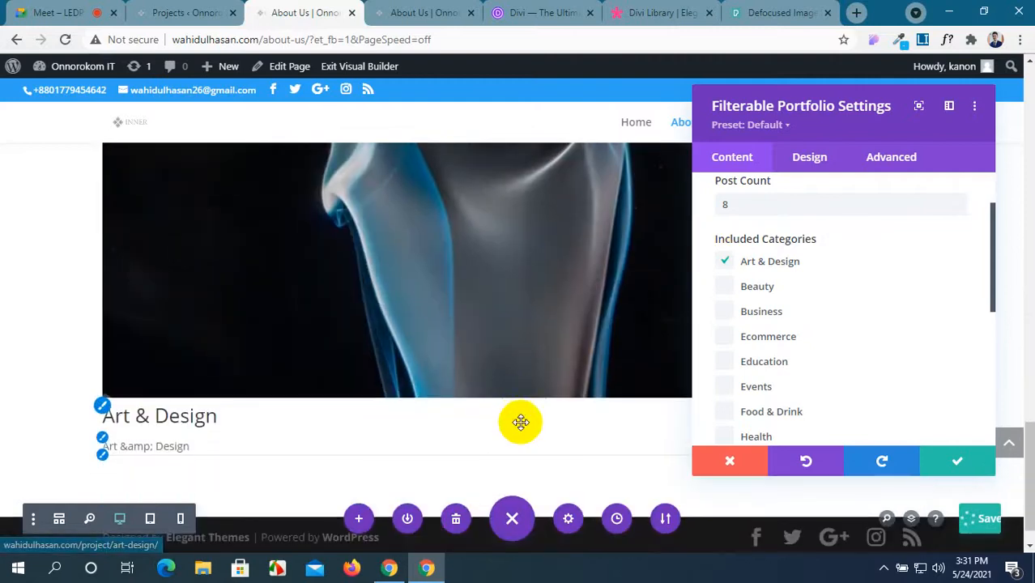
Step: Include the Beauty, Business, Ecommerce, Education, Events, Food & Drink and Health categories in the Filterable Portfolio
{"action": "scroll", "coordinate": [521, 422], "scroll_direction": "down", "scroll_amount": 5}
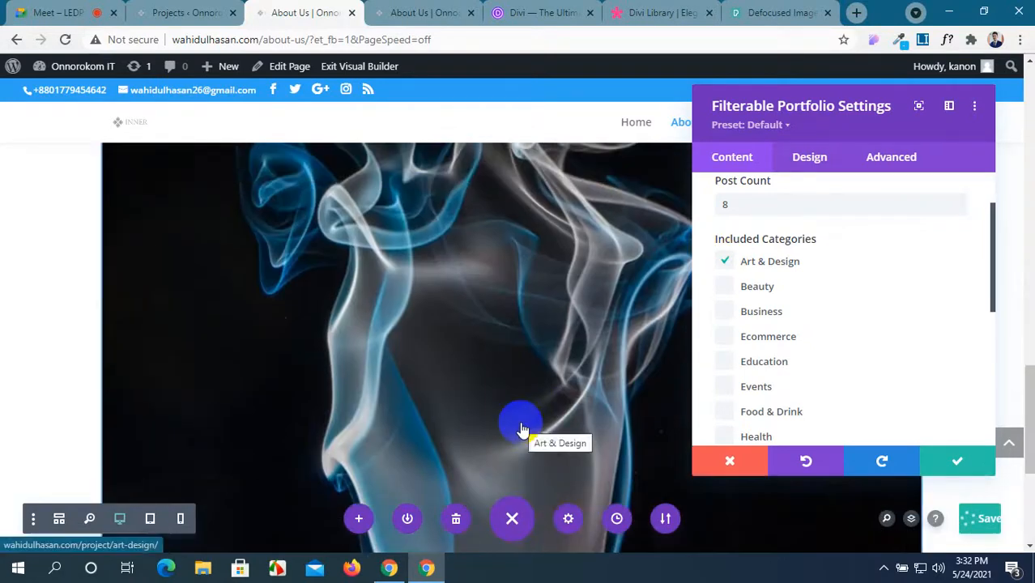
{"action": "scroll", "coordinate": [522, 429], "scroll_direction": "up", "scroll_amount": 2}
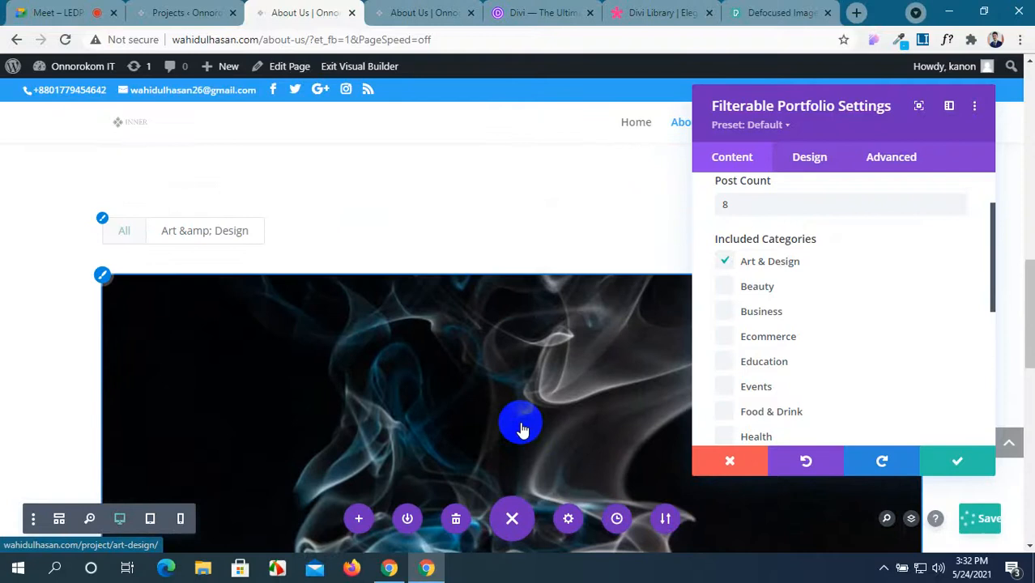
{"action": "left_click", "coordinate": [724, 287]}
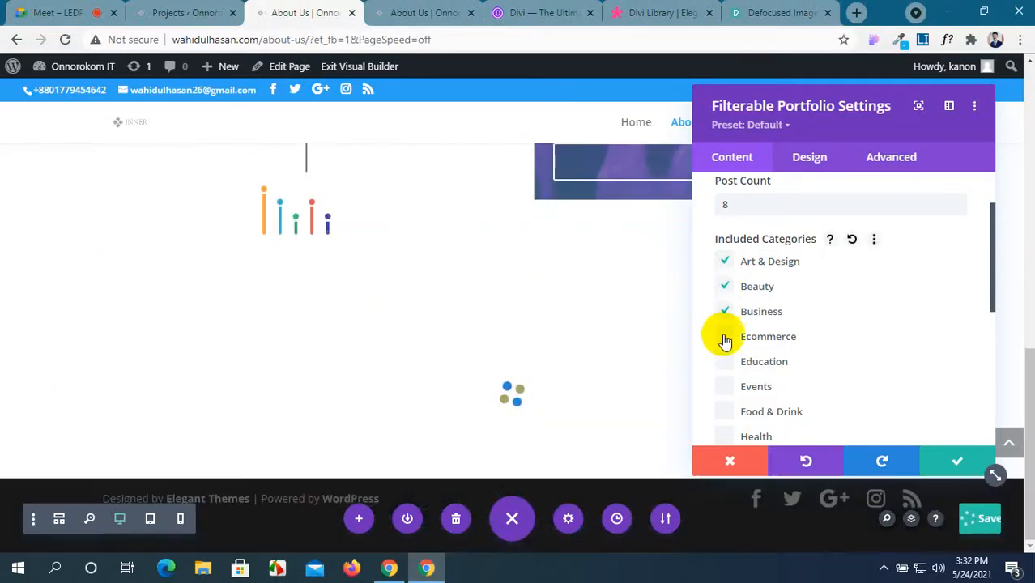
{"action": "left_click", "coordinate": [725, 338]}
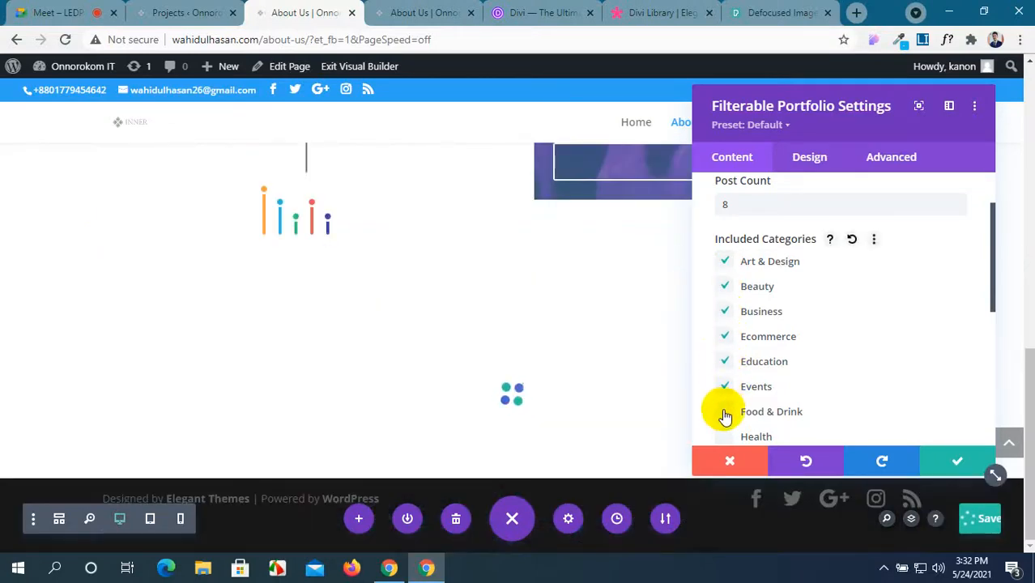
{"action": "scroll", "coordinate": [804, 392], "scroll_direction": "down", "scroll_amount": 2}
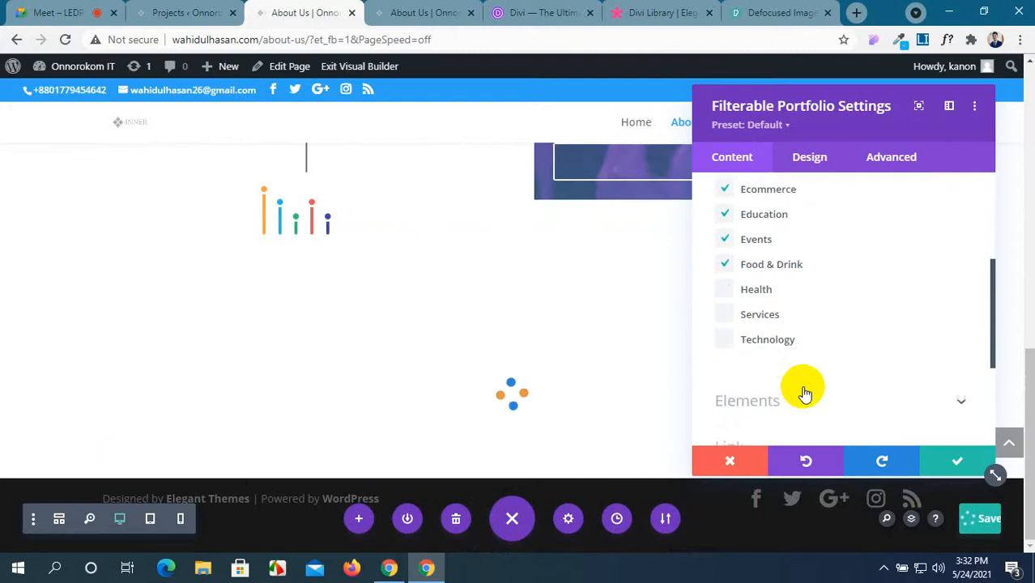
{"action": "left_click", "coordinate": [726, 285]}
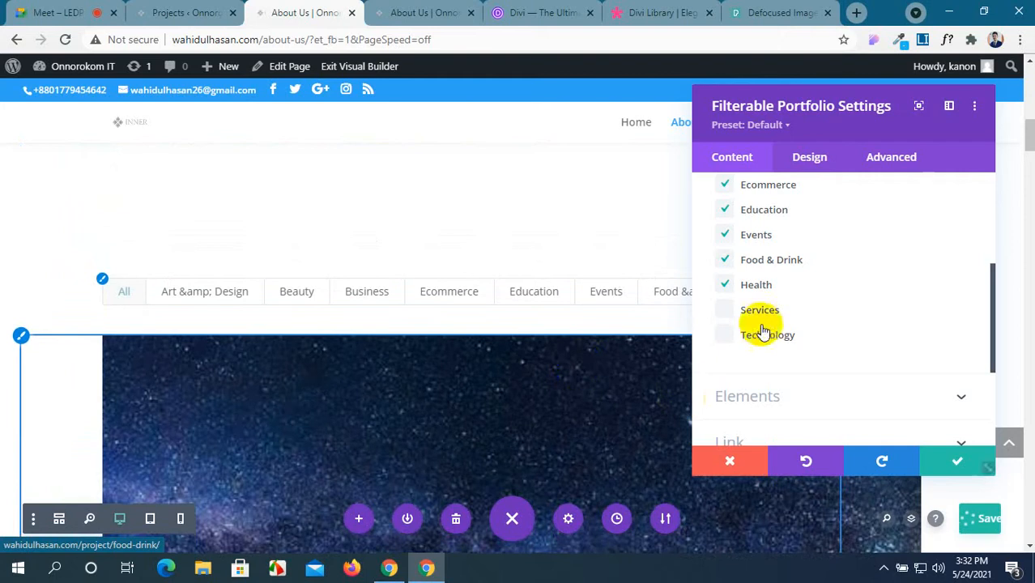
{"action": "scroll", "coordinate": [769, 320], "scroll_direction": "down", "scroll_amount": 2}
Step: Set the Filterable Portfolio's Post Count to 10 and look through the projects on the canvas
{"action": "scroll", "coordinate": [810, 272], "scroll_direction": "up", "scroll_amount": 5}
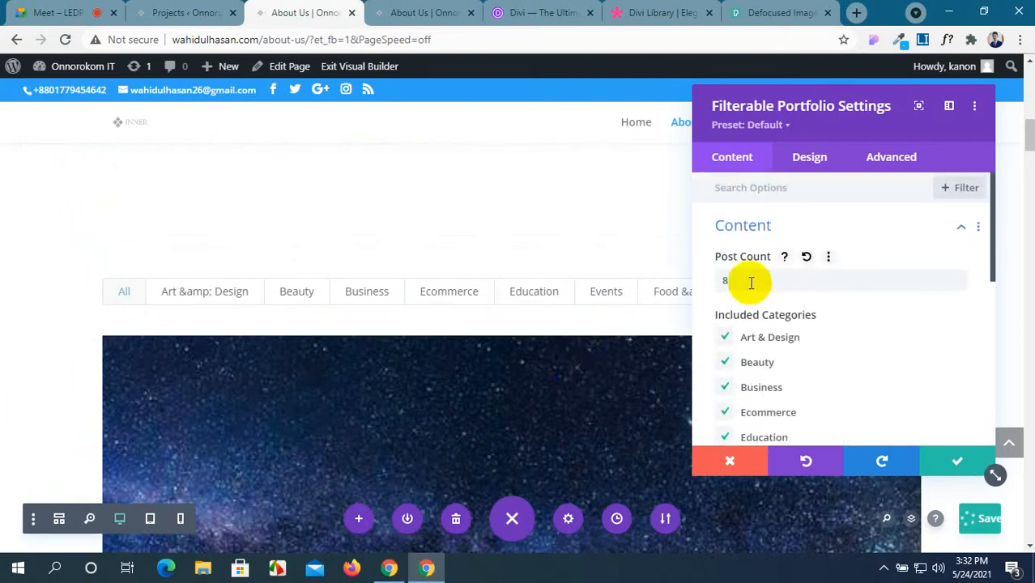
{"action": "left_click", "coordinate": [724, 278]}
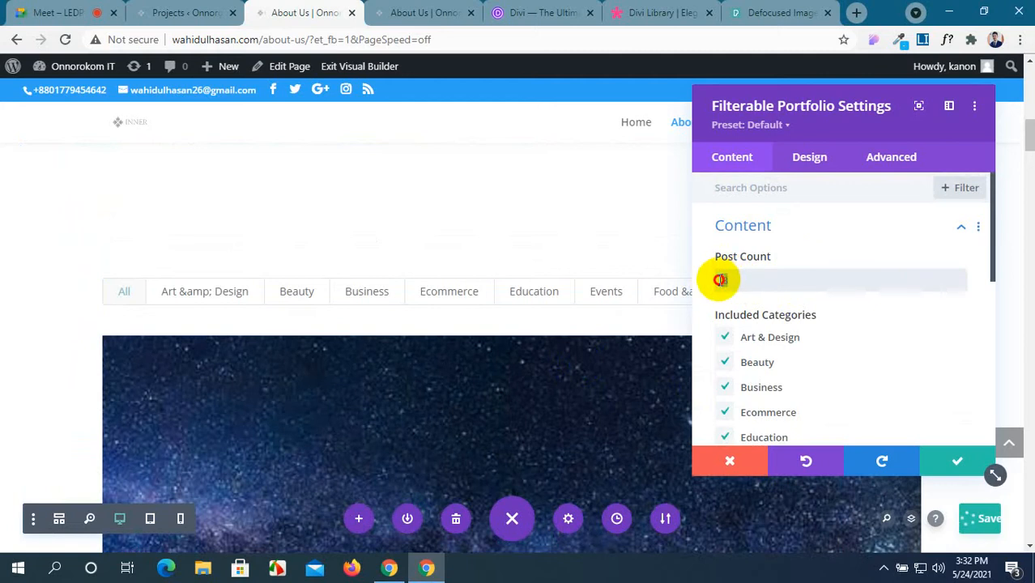
{"action": "type", "text": "10"}
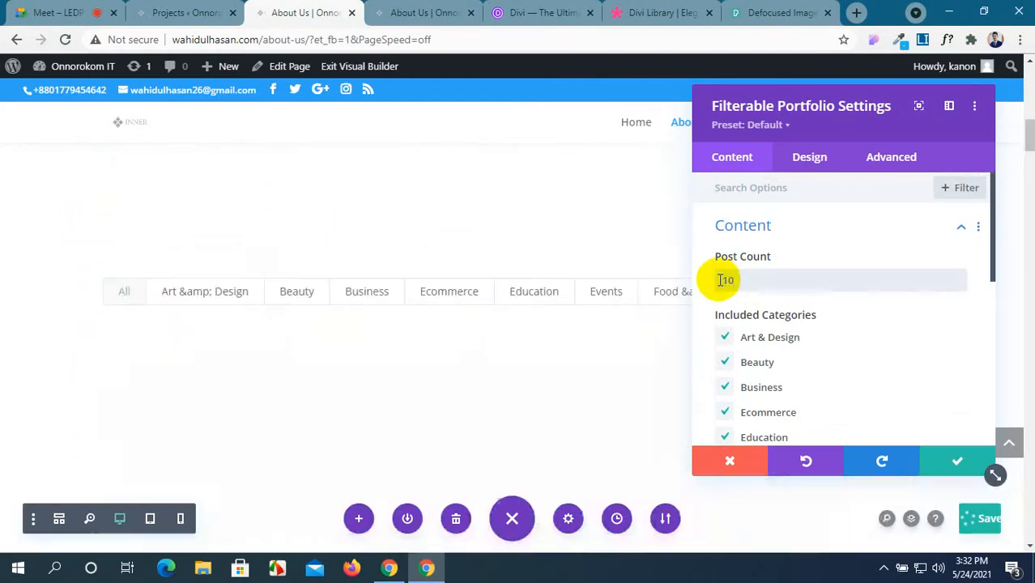
{"action": "scroll", "coordinate": [515, 386], "scroll_direction": "down", "scroll_amount": 5}
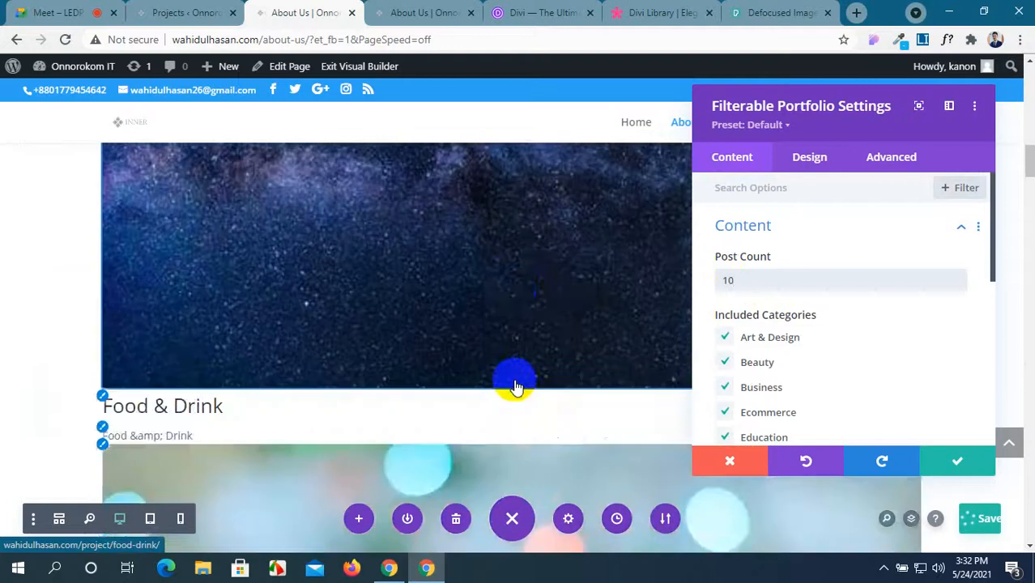
{"action": "scroll", "coordinate": [515, 381], "scroll_direction": "down", "scroll_amount": 4}
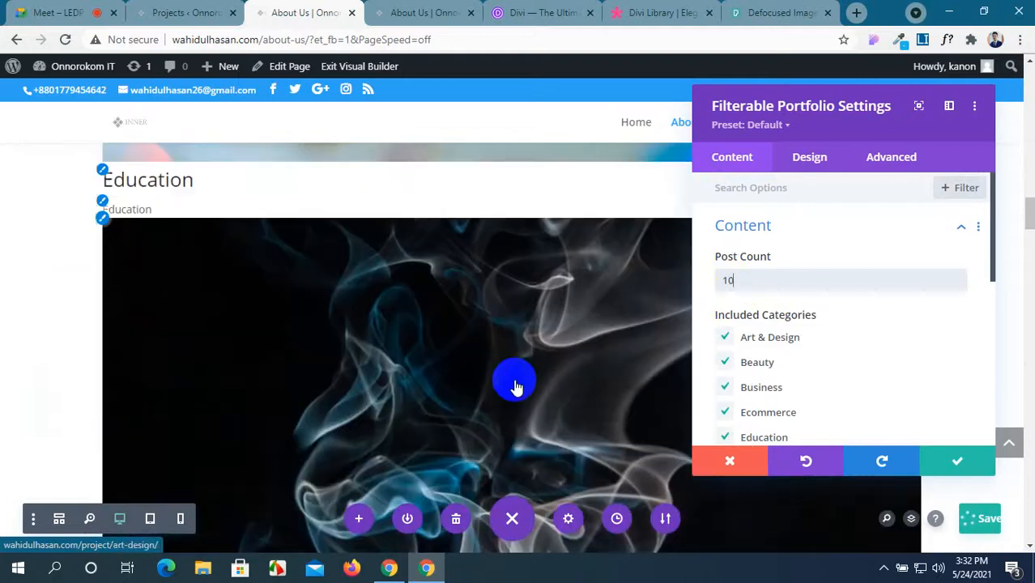
{"action": "scroll", "coordinate": [723, 356], "scroll_direction": "down", "scroll_amount": 1}
Step: Include the Services and Technology categories, and briefly exclude Technology to compare the portfolio's filter bar
{"action": "scroll", "coordinate": [723, 371], "scroll_direction": "down", "scroll_amount": 1}
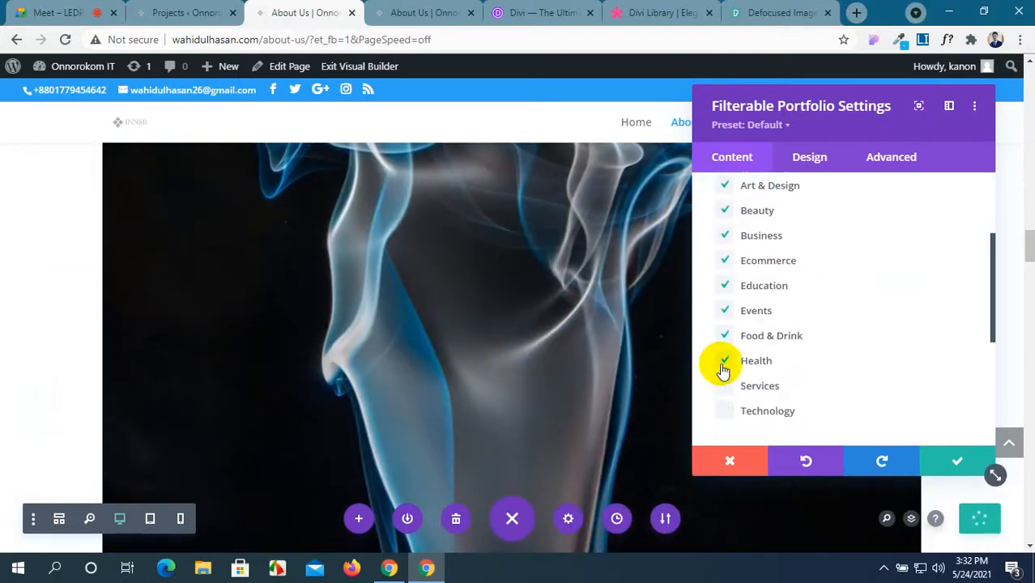
{"action": "left_click", "coordinate": [727, 411]}
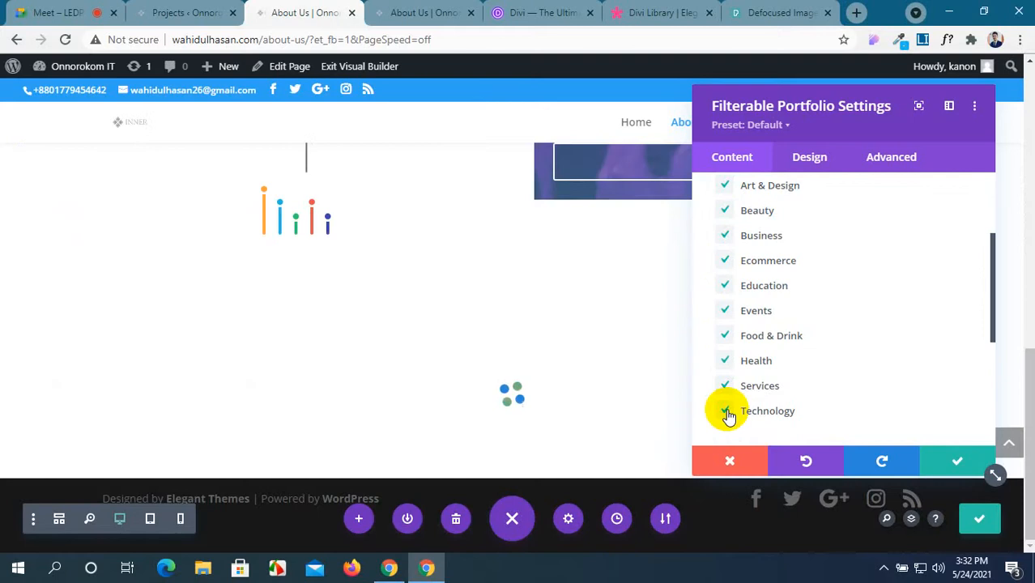
{"action": "scroll", "coordinate": [316, 390], "scroll_direction": "up", "scroll_amount": 9}
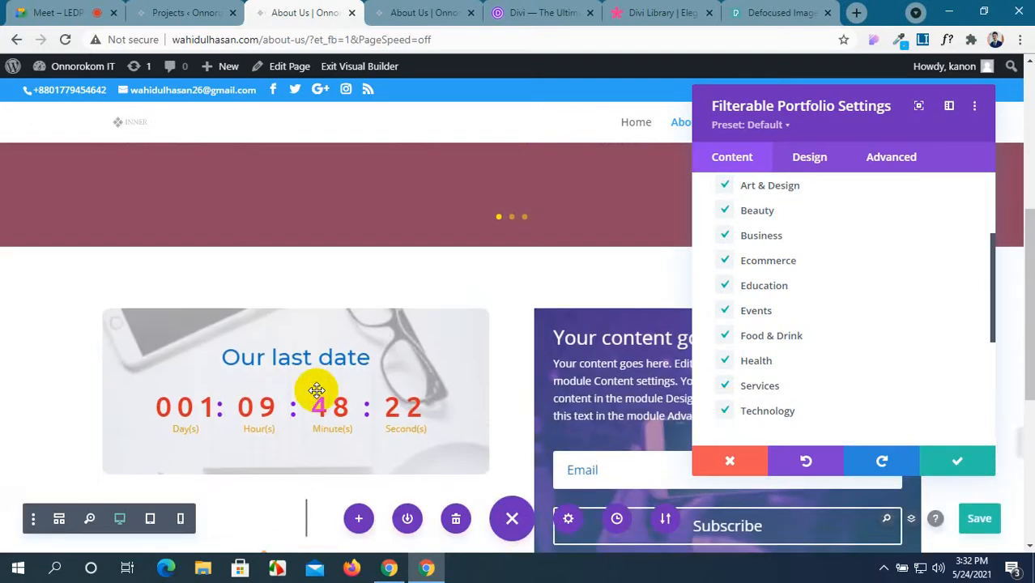
{"action": "scroll", "coordinate": [317, 390], "scroll_direction": "down", "scroll_amount": 8}
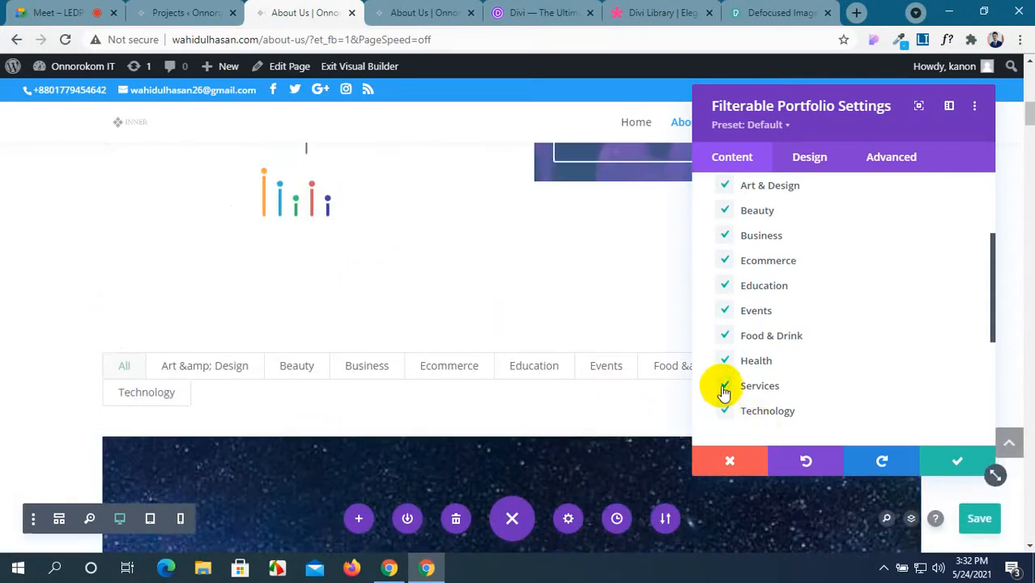
{"action": "left_click", "coordinate": [728, 414]}
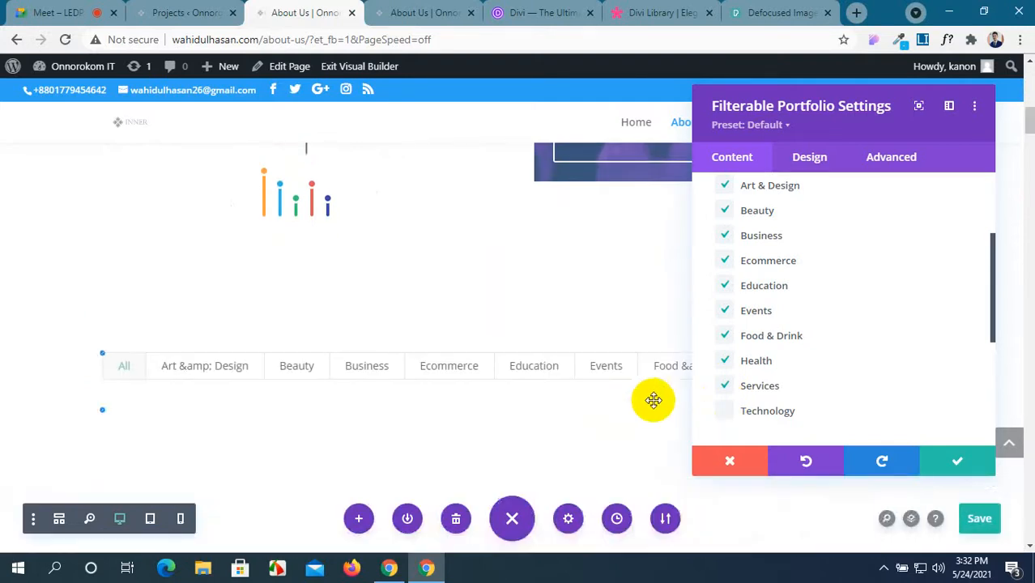
{"action": "left_click", "coordinate": [726, 415]}
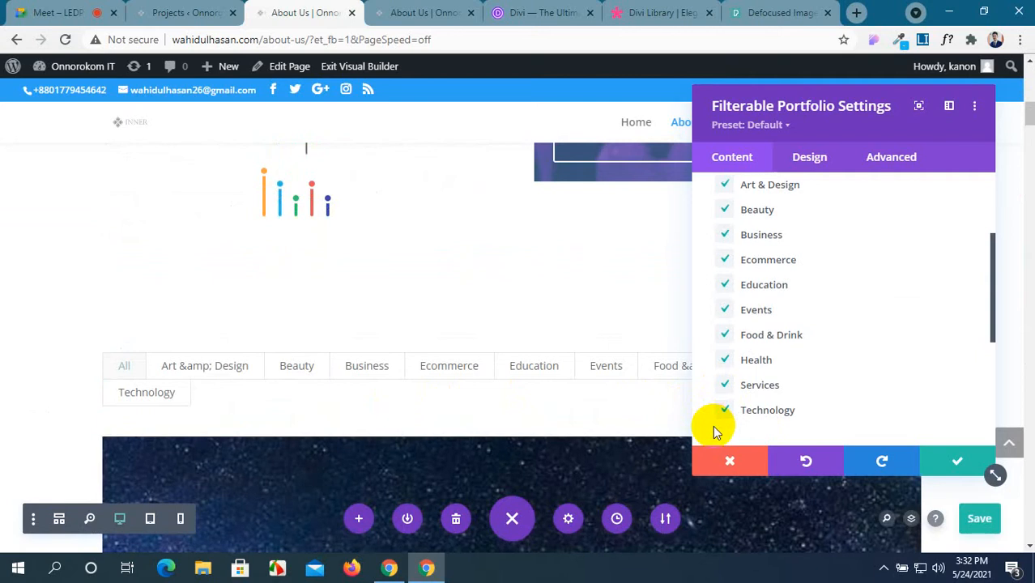
Step: Hide the title, categories and pagination in the Filterable Portfolio's Elements settings and check the projects
{"action": "scroll", "coordinate": [733, 421], "scroll_direction": "down", "scroll_amount": 3}
{"action": "left_click", "coordinate": [875, 328]}
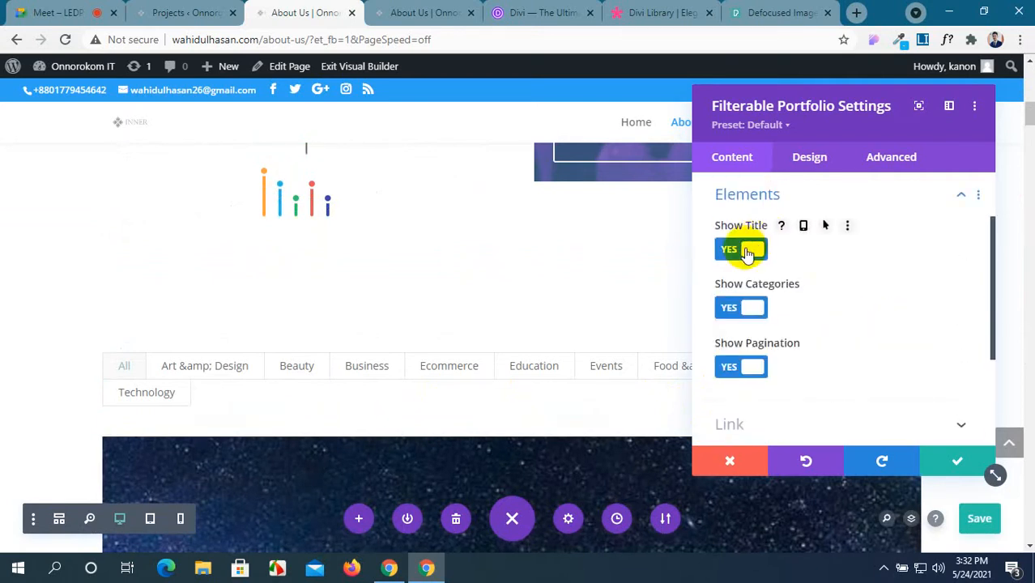
{"action": "left_click", "coordinate": [746, 252]}
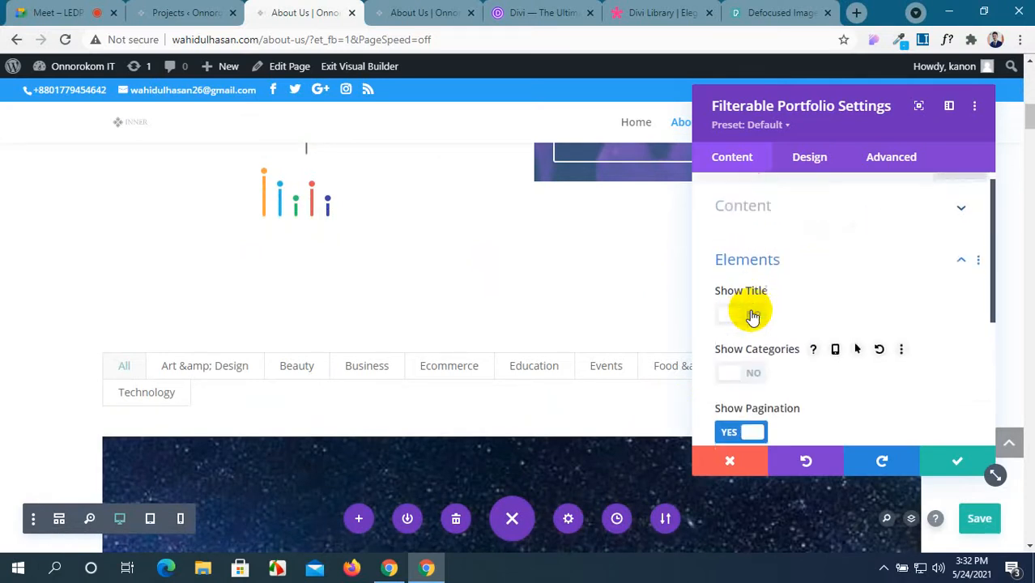
{"action": "left_click", "coordinate": [752, 369]}
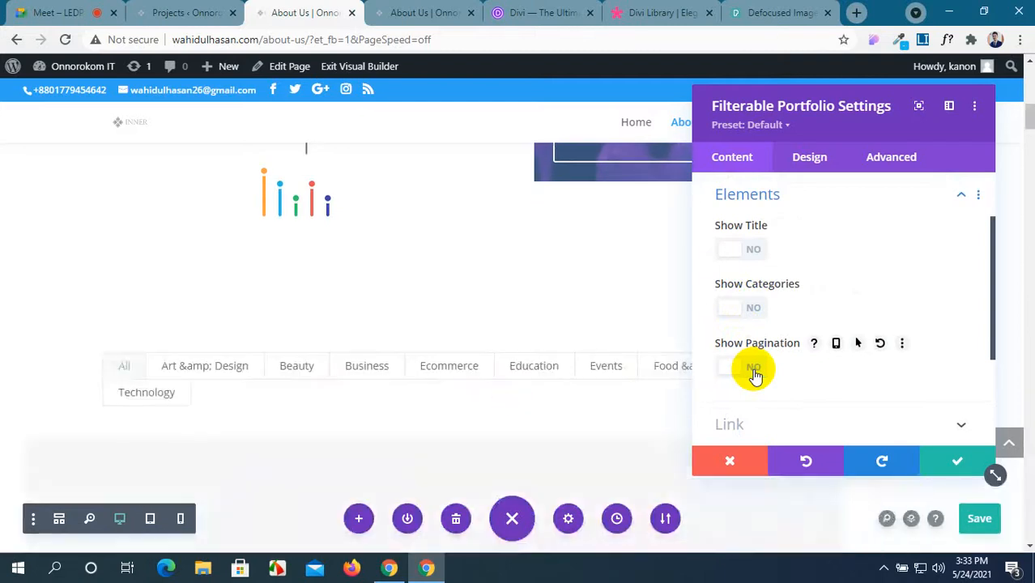
{"action": "scroll", "coordinate": [371, 373], "scroll_direction": "down", "scroll_amount": 5}
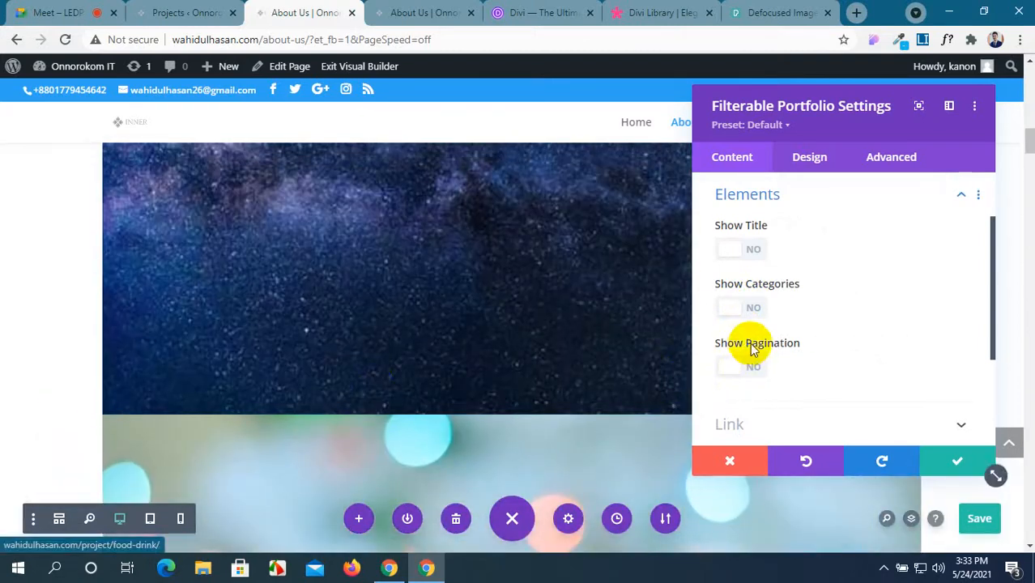
{"action": "scroll", "coordinate": [751, 347], "scroll_direction": "down", "scroll_amount": 2}
{"action": "scroll", "coordinate": [751, 350], "scroll_direction": "up", "scroll_amount": 3}
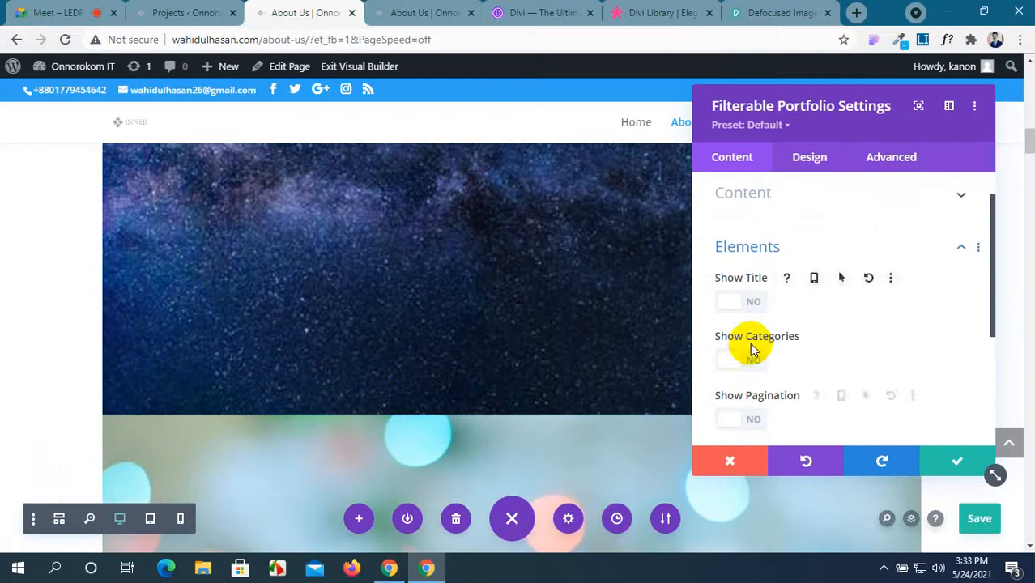
Step: Toggle Show Title to compare the projects with and without titles, leaving it set to Yes
{"action": "left_click", "coordinate": [740, 315]}
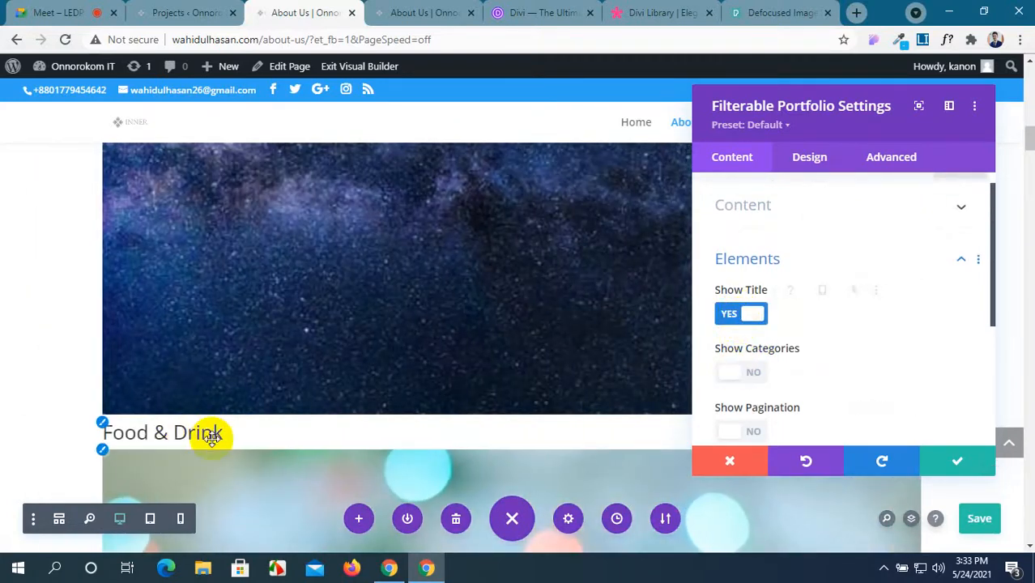
{"action": "left_click", "coordinate": [755, 317]}
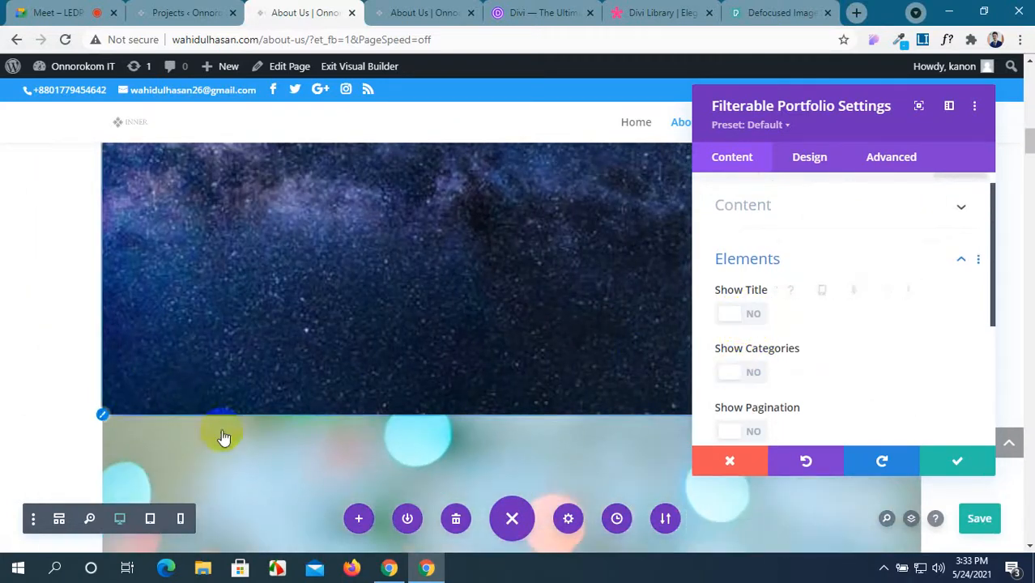
{"action": "left_click", "coordinate": [751, 313]}
{"action": "scroll", "coordinate": [584, 370], "scroll_direction": "down", "scroll_amount": 5}
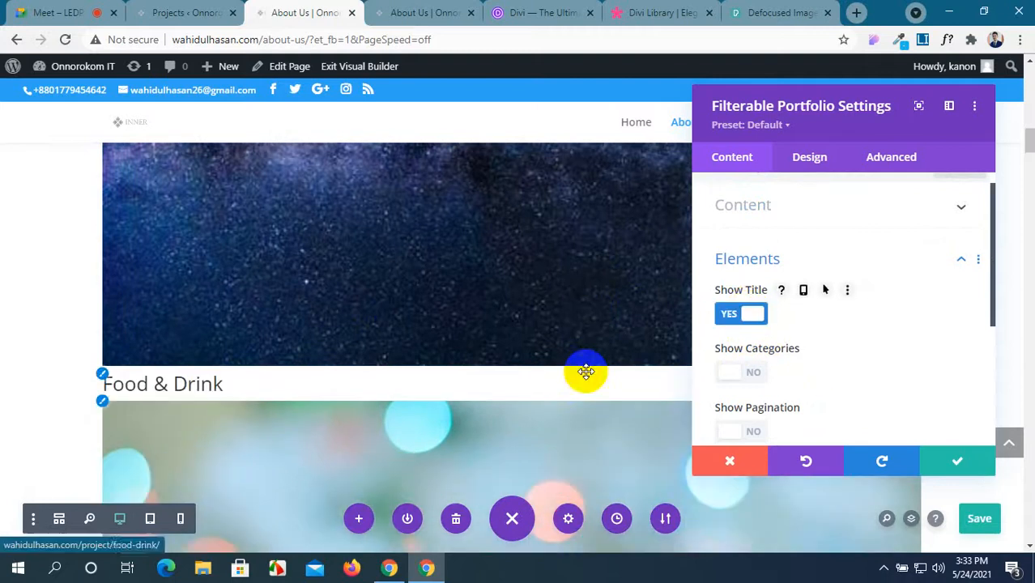
{"action": "scroll", "coordinate": [275, 359], "scroll_direction": "down", "scroll_amount": 2}
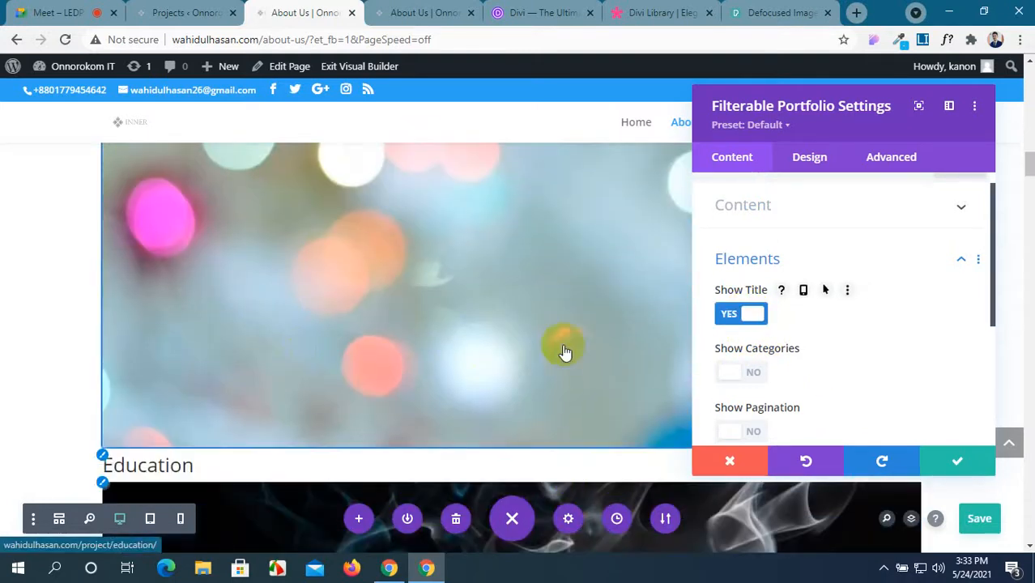
Step: Set Show Categories and Show Pagination back to Yes, checking the category text under the projects
{"action": "left_click", "coordinate": [751, 370]}
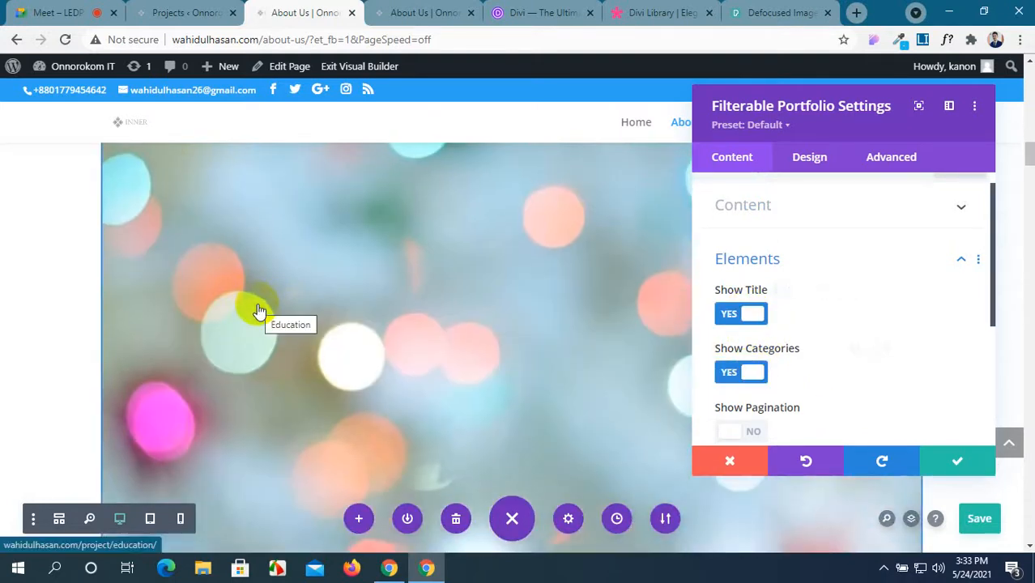
{"action": "scroll", "coordinate": [256, 309], "scroll_direction": "up", "scroll_amount": 2}
{"action": "scroll", "coordinate": [154, 280], "scroll_direction": "up", "scroll_amount": 1}
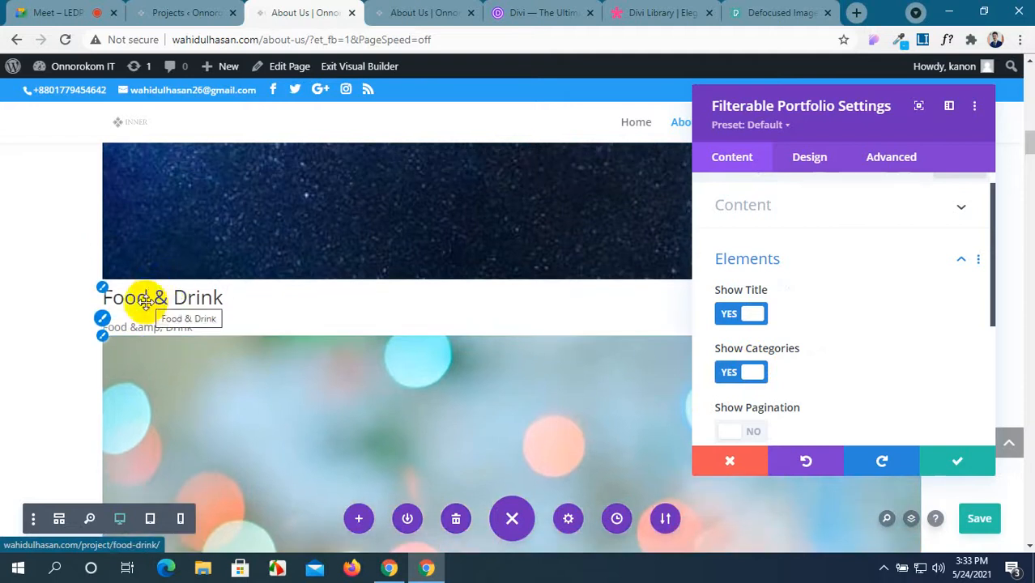
{"action": "scroll", "coordinate": [740, 444], "scroll_direction": "down", "scroll_amount": 2}
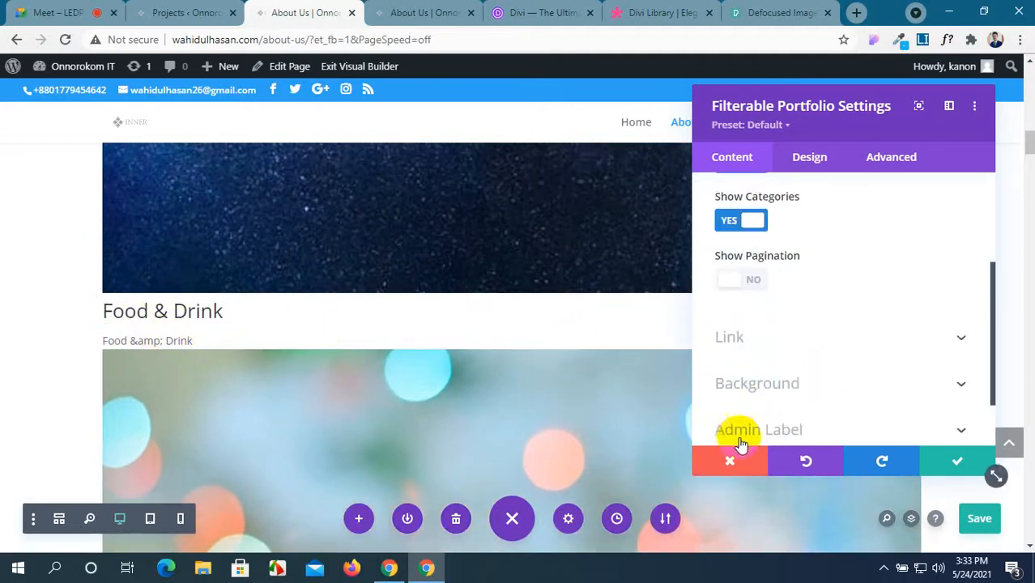
{"action": "left_click", "coordinate": [743, 278]}
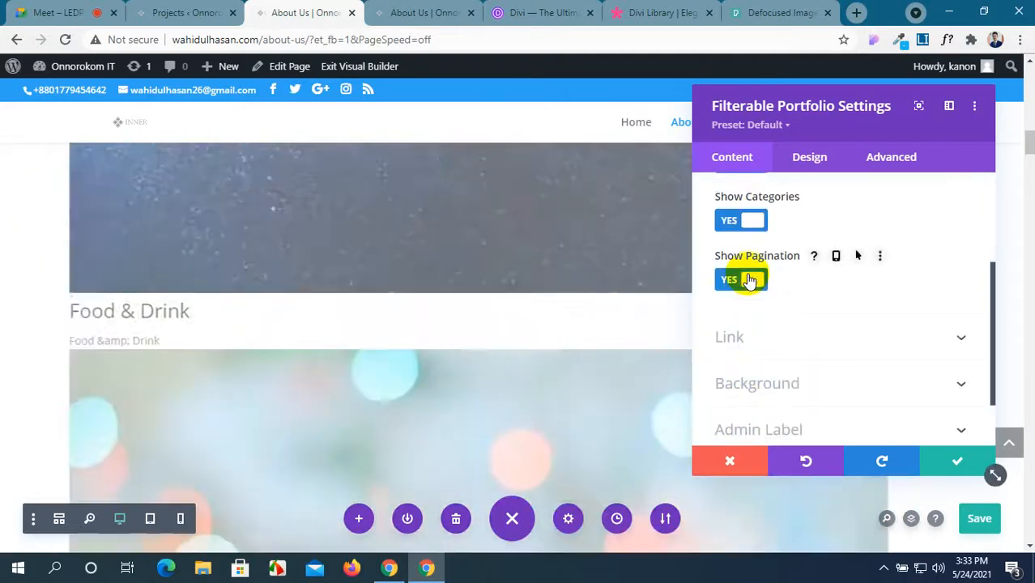
{"action": "scroll", "coordinate": [749, 279], "scroll_direction": "down", "scroll_amount": 1}
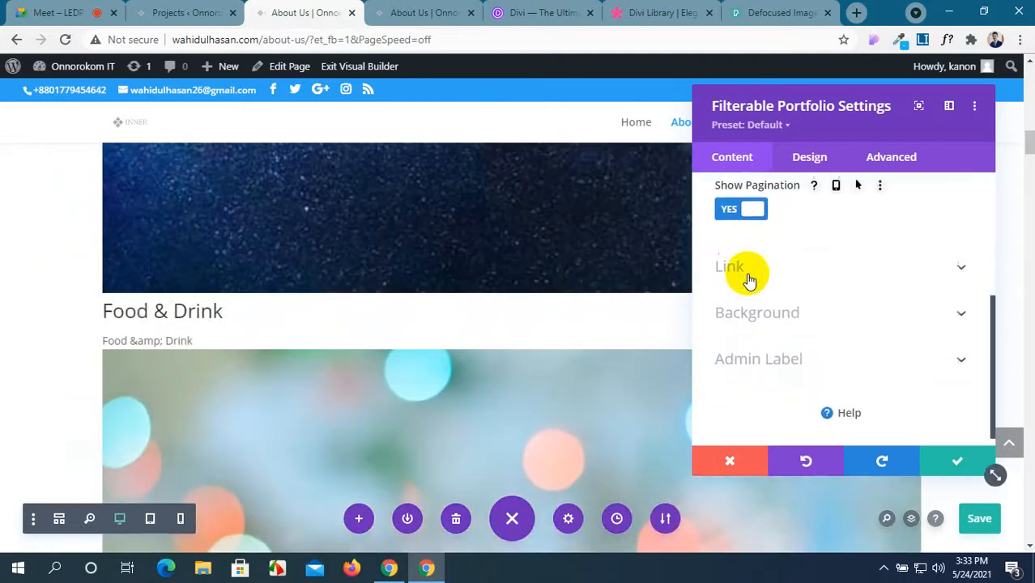
Step: View the Filterable Portfolio's Background options, and set its design Layout to Grid
{"action": "left_click", "coordinate": [880, 317]}
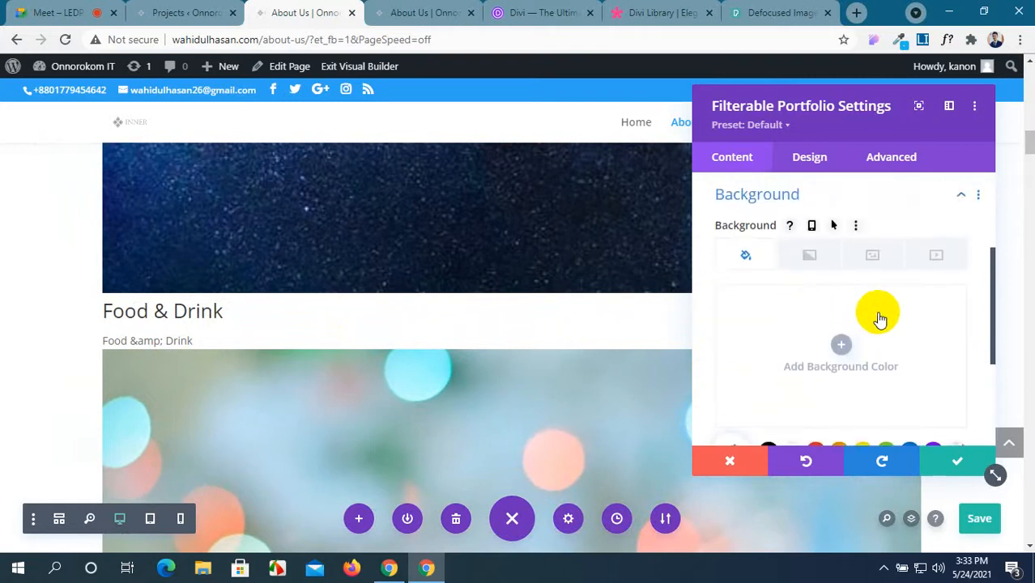
{"action": "scroll", "coordinate": [880, 317], "scroll_direction": "down", "scroll_amount": 3}
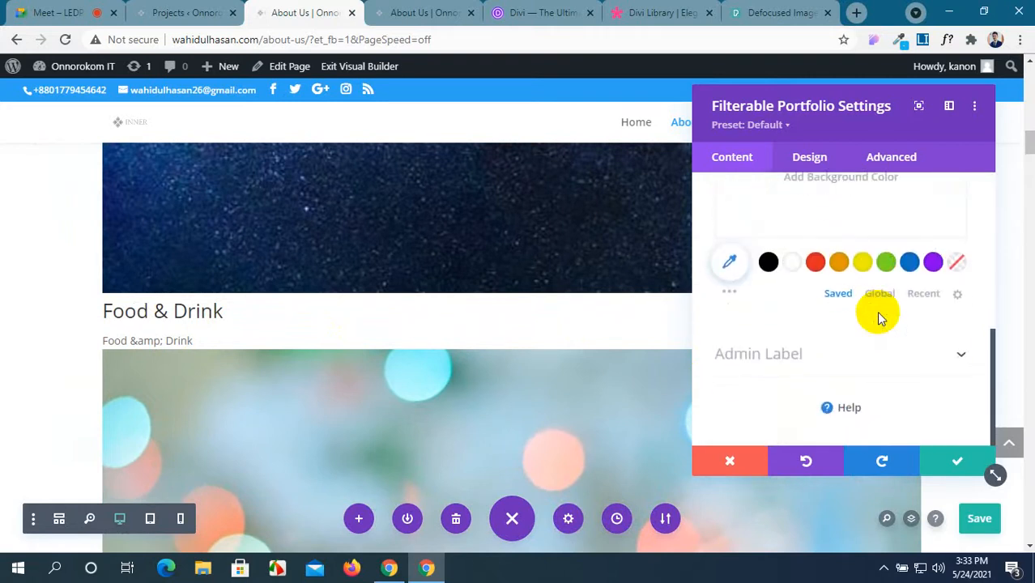
{"action": "left_click", "coordinate": [794, 160]}
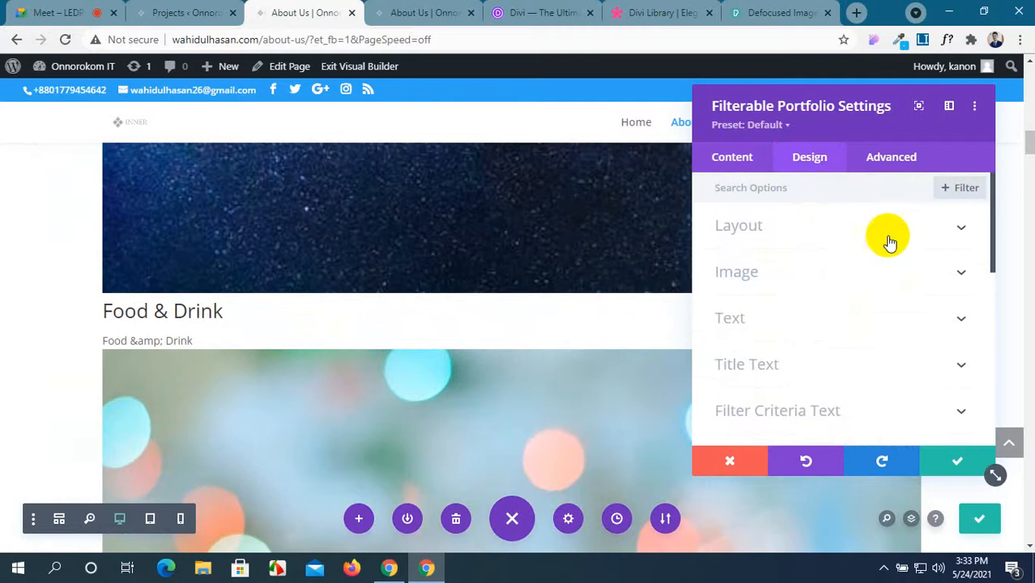
{"action": "left_click", "coordinate": [895, 235]}
{"action": "left_click", "coordinate": [878, 282]}
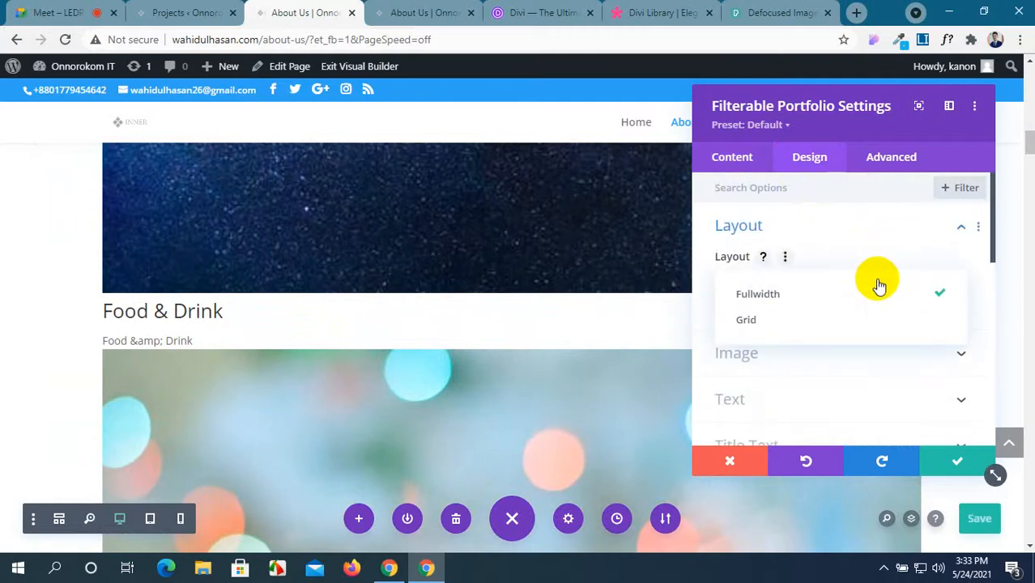
{"action": "left_click", "coordinate": [846, 320]}
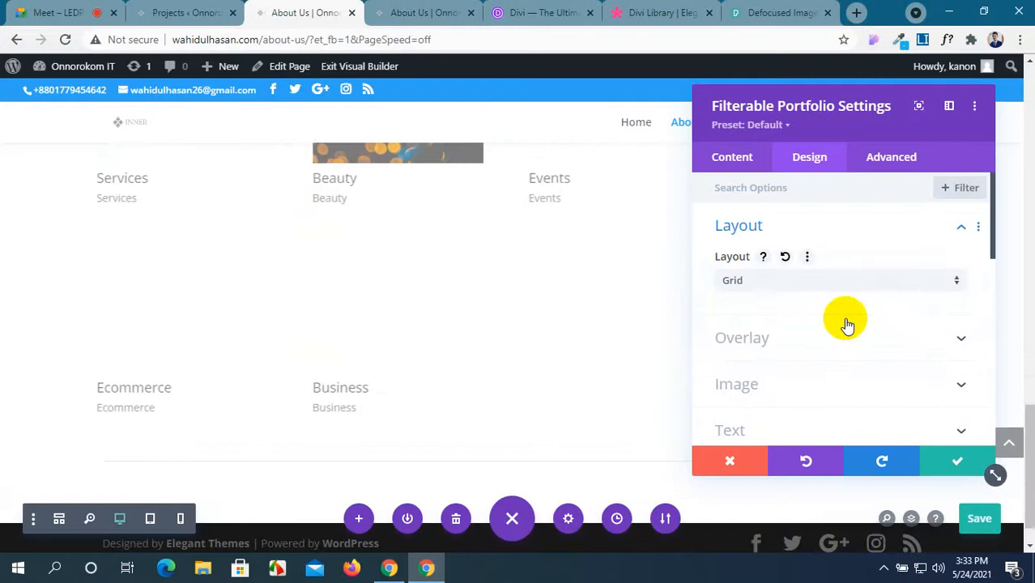
Step: Examine the project rows and the category filter bar of the grid portfolio in the builder
{"action": "scroll", "coordinate": [379, 295], "scroll_direction": "up", "scroll_amount": 1}
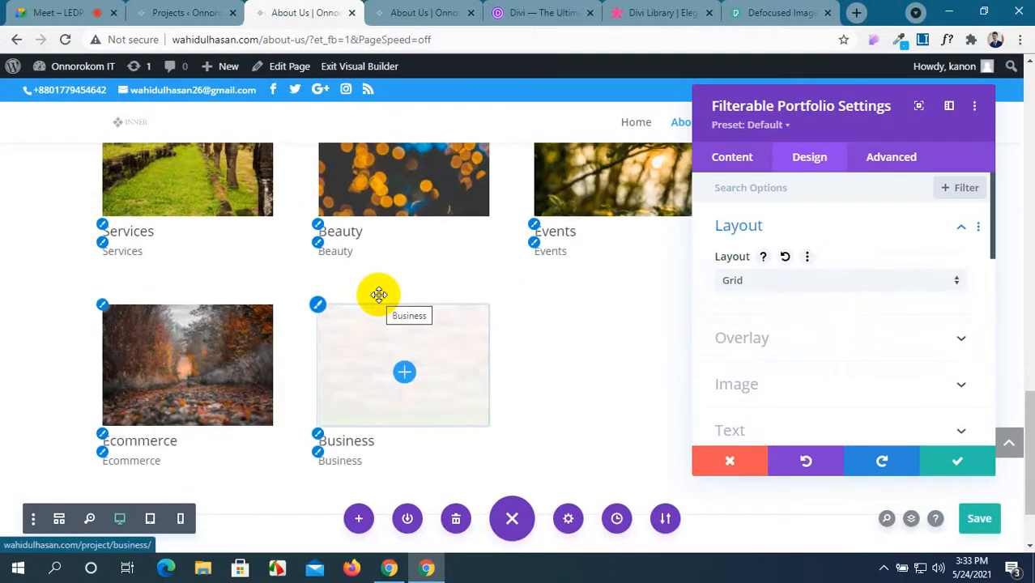
{"action": "scroll", "coordinate": [379, 295], "scroll_direction": "down", "scroll_amount": 2}
{"action": "scroll", "coordinate": [537, 286], "scroll_direction": "up", "scroll_amount": 4}
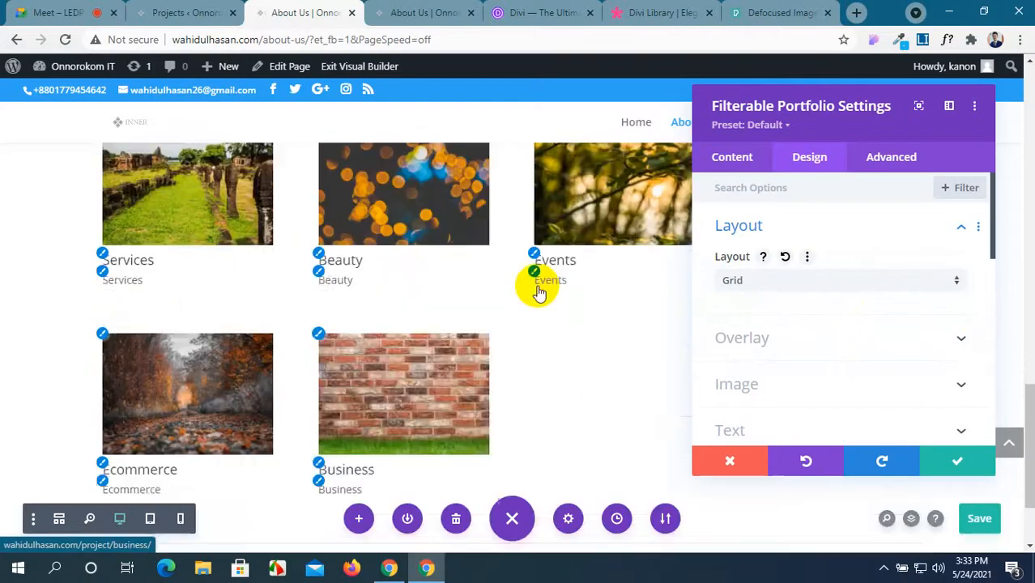
{"action": "scroll", "coordinate": [538, 285], "scroll_direction": "up", "scroll_amount": 1}
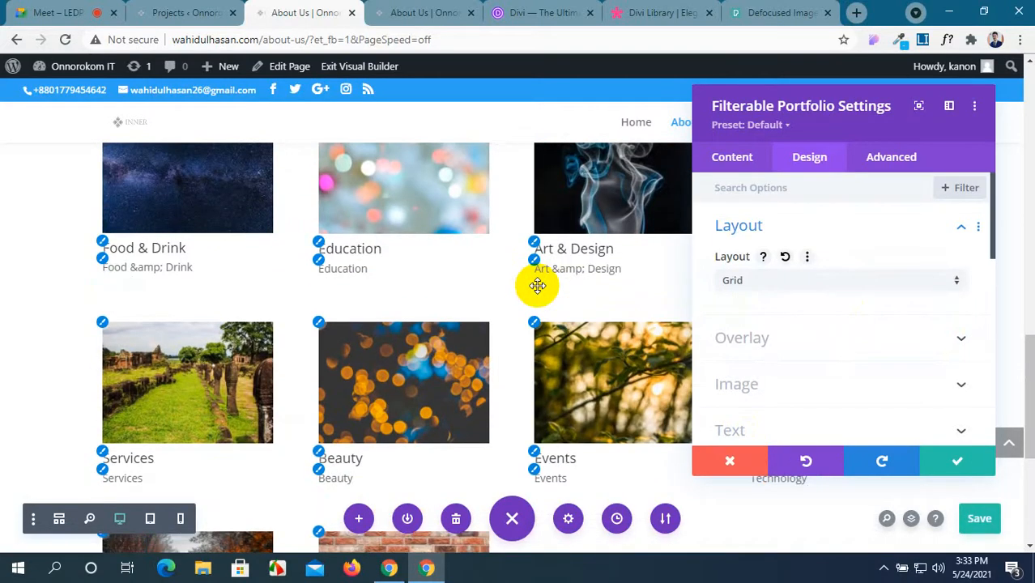
{"action": "scroll", "coordinate": [538, 287], "scroll_direction": "down", "scroll_amount": 4}
{"action": "scroll", "coordinate": [550, 300], "scroll_direction": "up", "scroll_amount": 4}
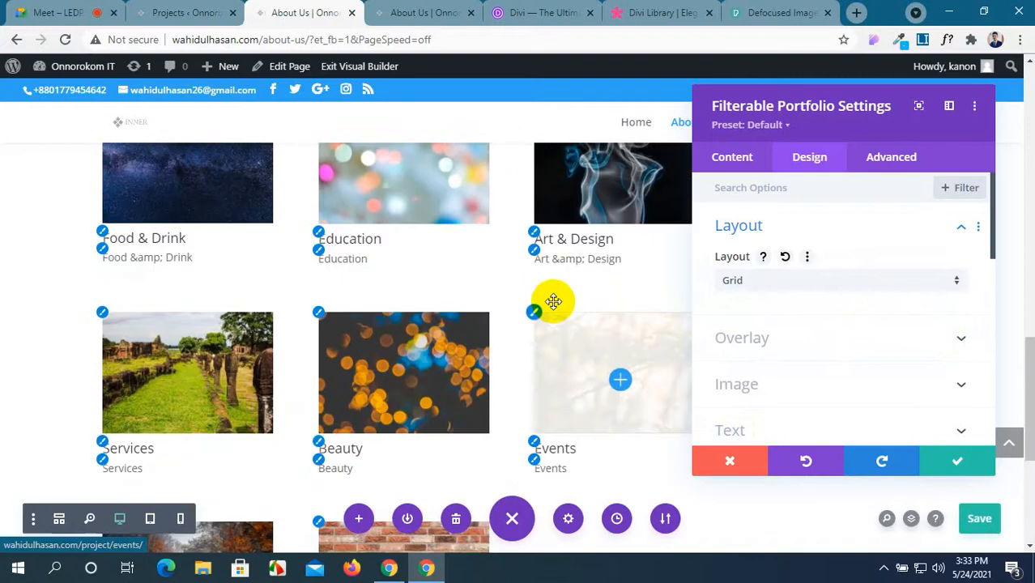
{"action": "scroll", "coordinate": [551, 300], "scroll_direction": "up", "scroll_amount": 5}
{"action": "scroll", "coordinate": [551, 300], "scroll_direction": "down", "scroll_amount": 2}
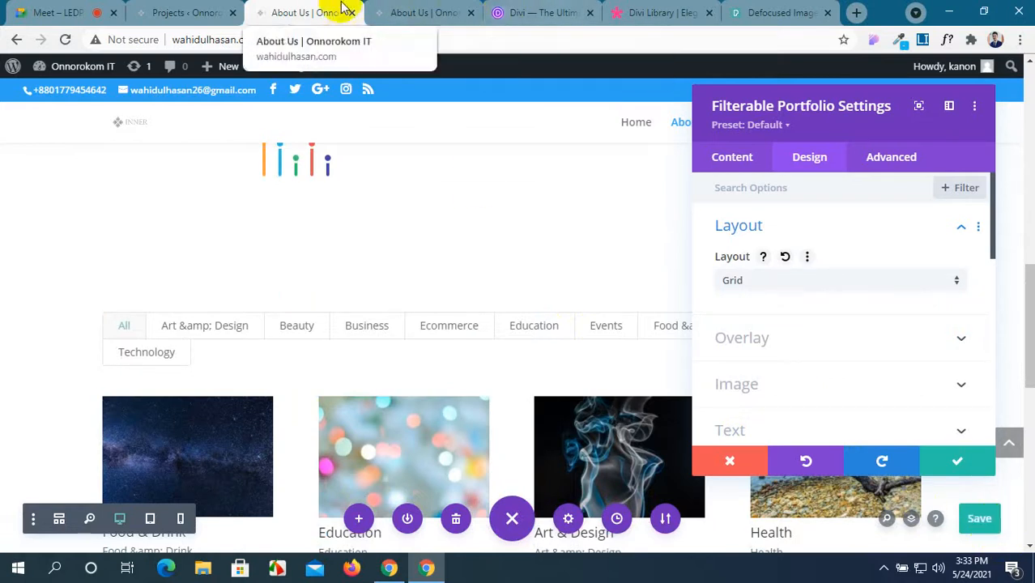
Step: Reload the live About Us page and check how the portfolio grid and its projects display
{"action": "left_click", "coordinate": [409, 12]}
{"action": "left_click", "coordinate": [68, 40]}
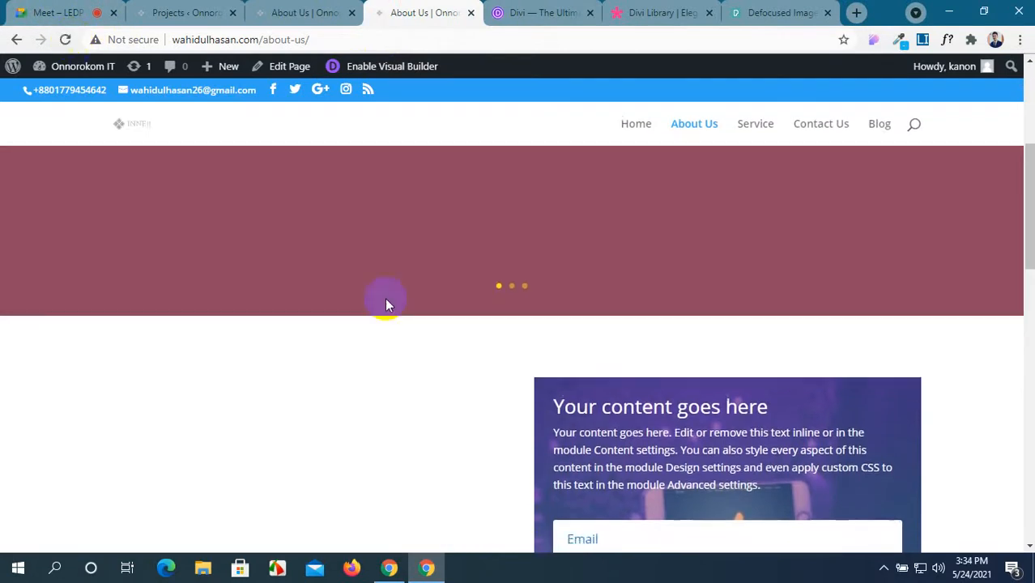
{"action": "scroll", "coordinate": [399, 303], "scroll_direction": "down", "scroll_amount": 6}
{"action": "scroll", "coordinate": [398, 307], "scroll_direction": "down", "scroll_amount": 5}
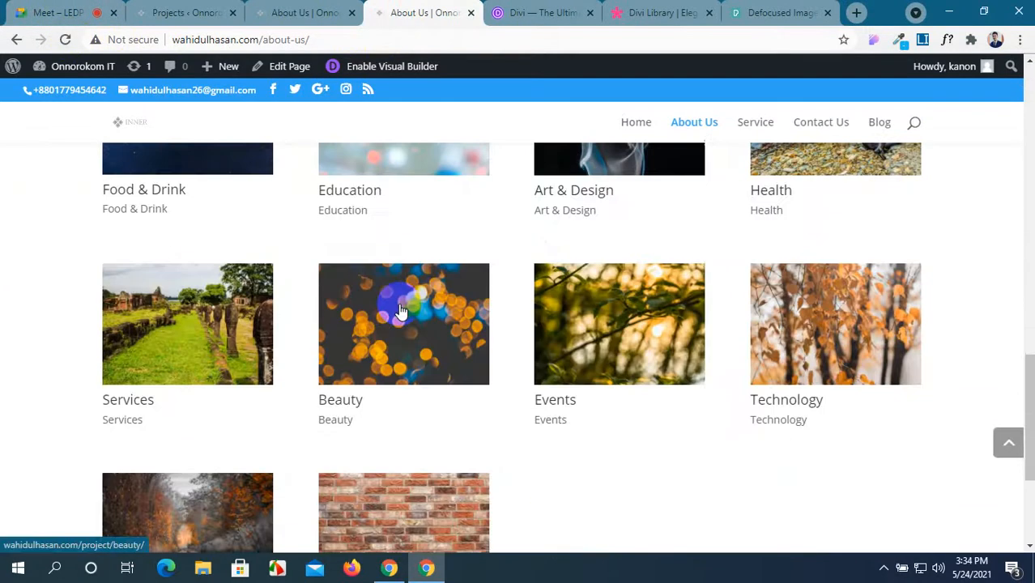
{"action": "scroll", "coordinate": [328, 300], "scroll_direction": "up", "scroll_amount": 3}
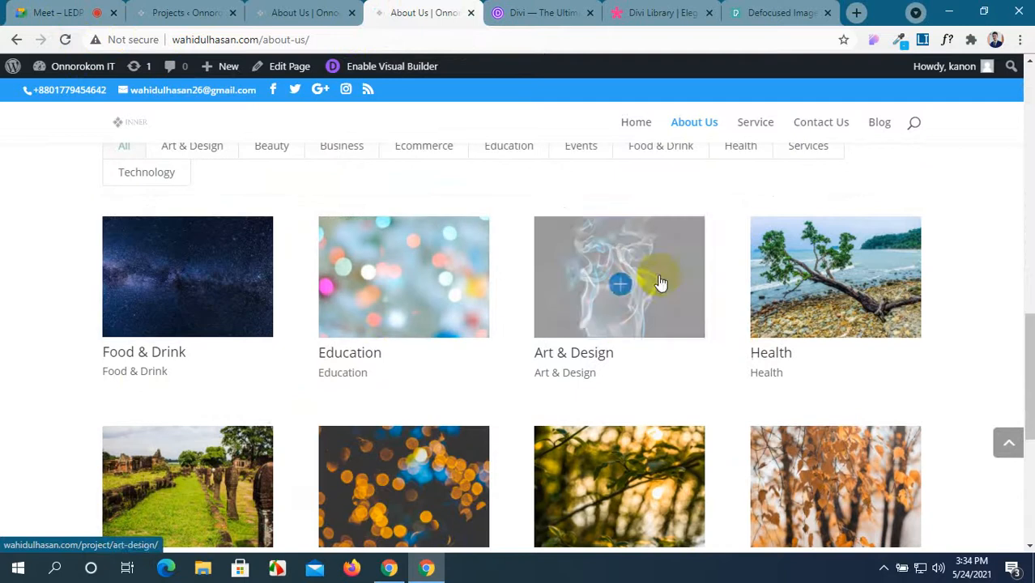
{"action": "scroll", "coordinate": [369, 335], "scroll_direction": "down", "scroll_amount": 2}
{"action": "scroll", "coordinate": [243, 364], "scroll_direction": "down", "scroll_amount": 3}
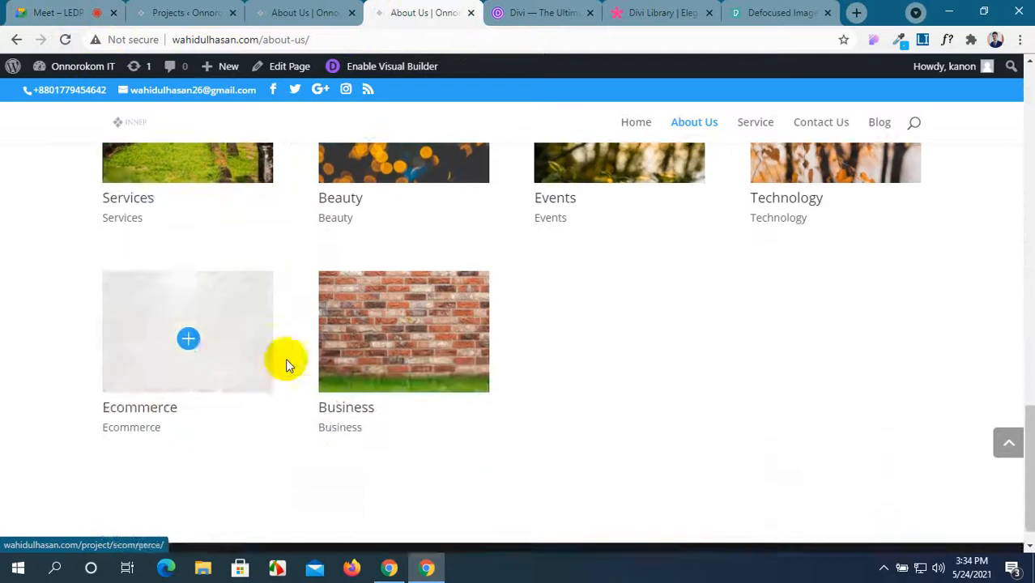
{"action": "scroll", "coordinate": [291, 332], "scroll_direction": "up", "scroll_amount": 5}
Step: Return to the page builder and look through the Filterable Portfolio's Design options, from Layout to Box Shadow
{"action": "left_click", "coordinate": [186, 12]}
{"action": "left_click", "coordinate": [291, 10]}
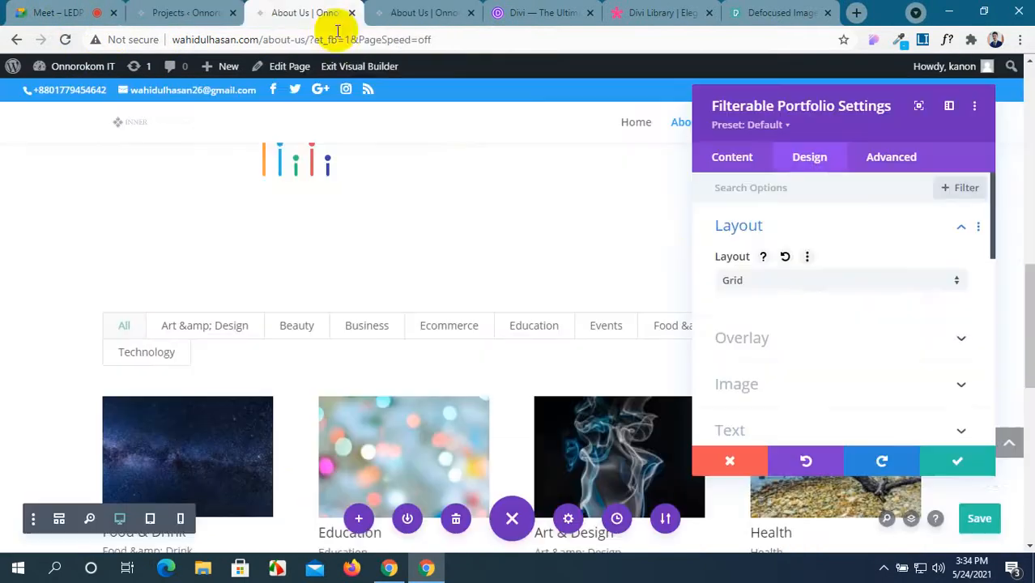
{"action": "scroll", "coordinate": [913, 290], "scroll_direction": "down", "scroll_amount": 4}
{"action": "scroll", "coordinate": [915, 294], "scroll_direction": "down", "scroll_amount": 1}
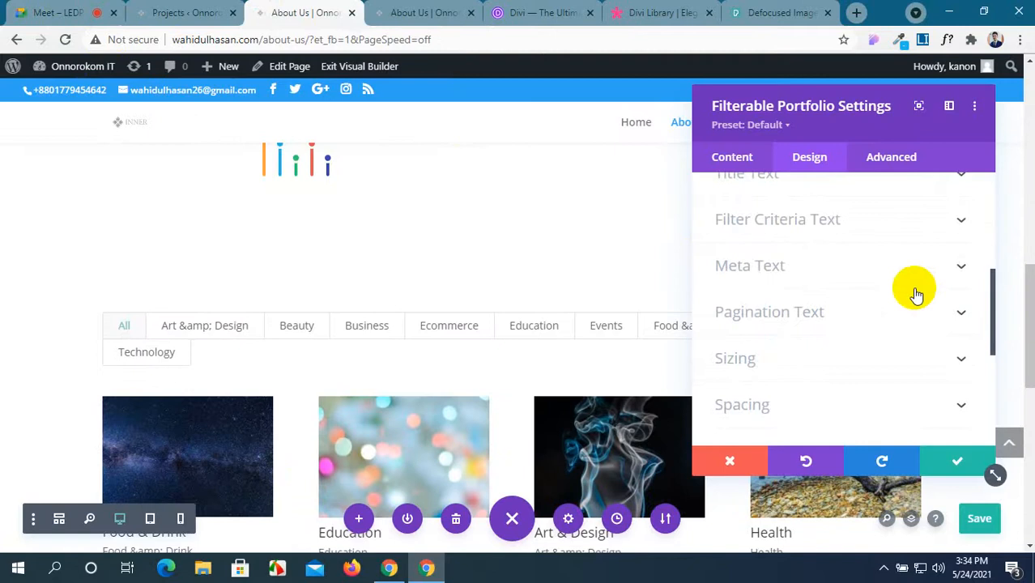
{"action": "scroll", "coordinate": [915, 294], "scroll_direction": "up", "scroll_amount": 1}
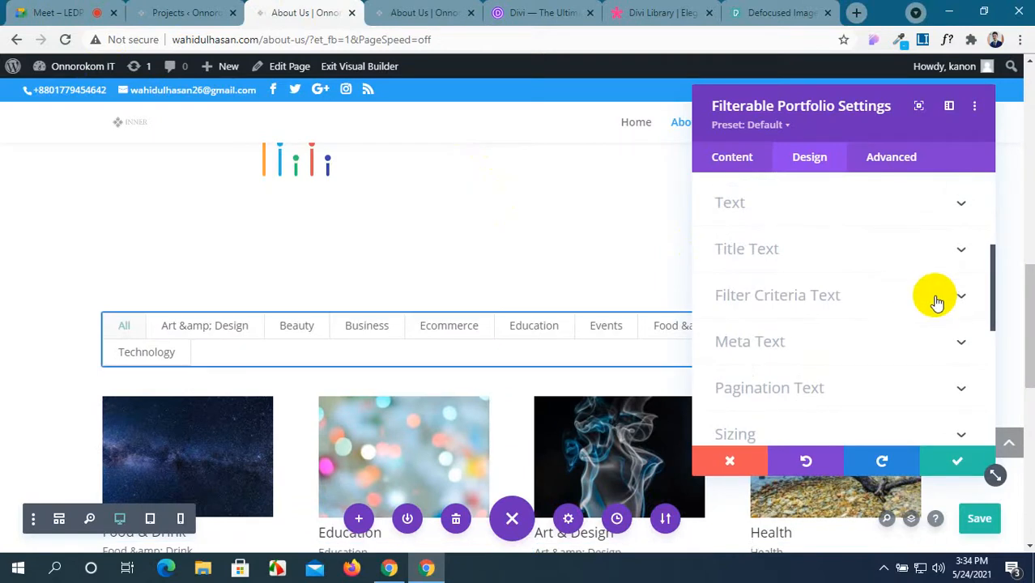
{"action": "scroll", "coordinate": [885, 328], "scroll_direction": "down", "scroll_amount": 3}
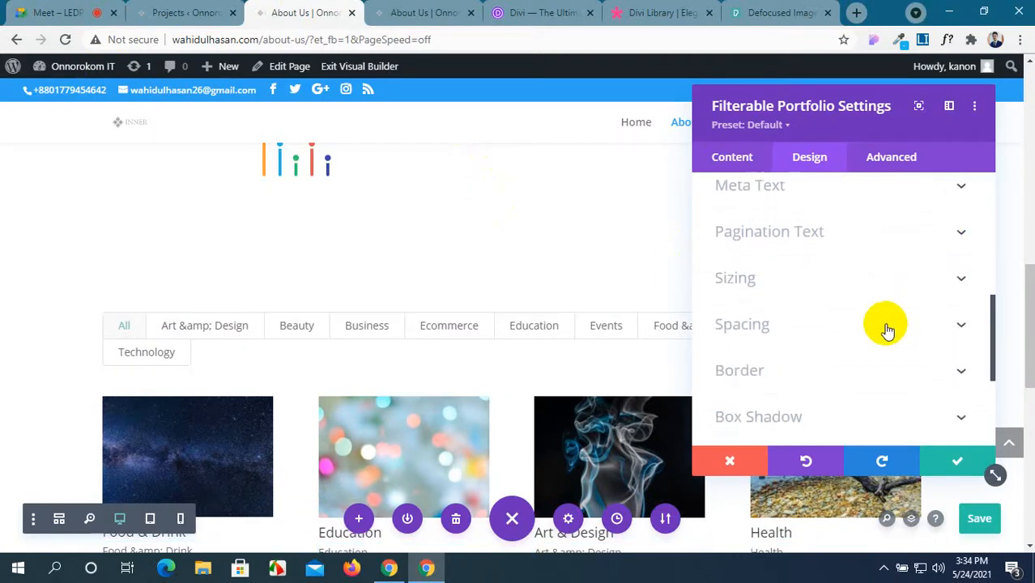
{"action": "scroll", "coordinate": [887, 328], "scroll_direction": "up", "scroll_amount": 5}
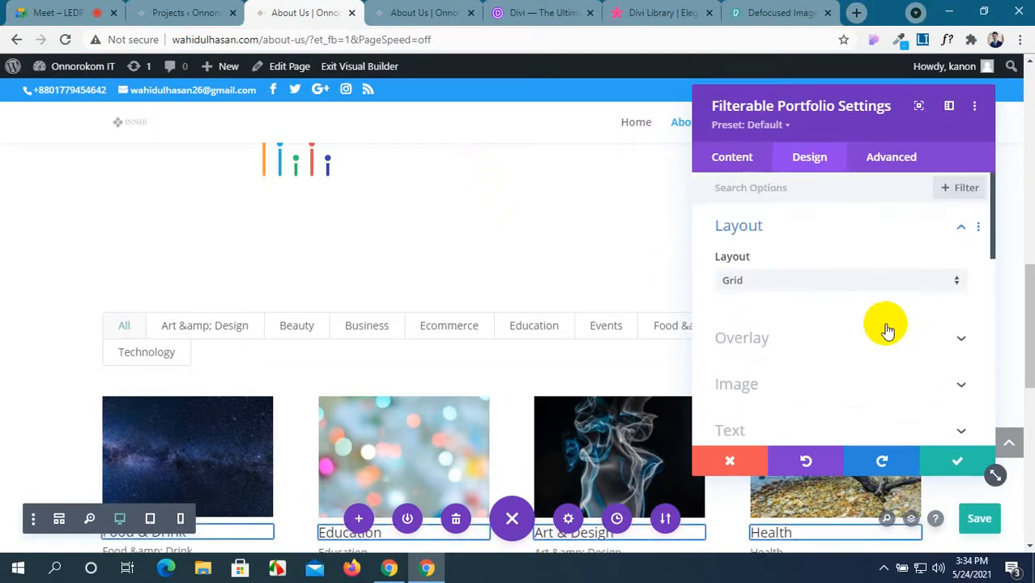
Step: Set the Filterable Portfolio's Post Count to 8 and check the projects and pagination in the grid
{"action": "left_click", "coordinate": [732, 157]}
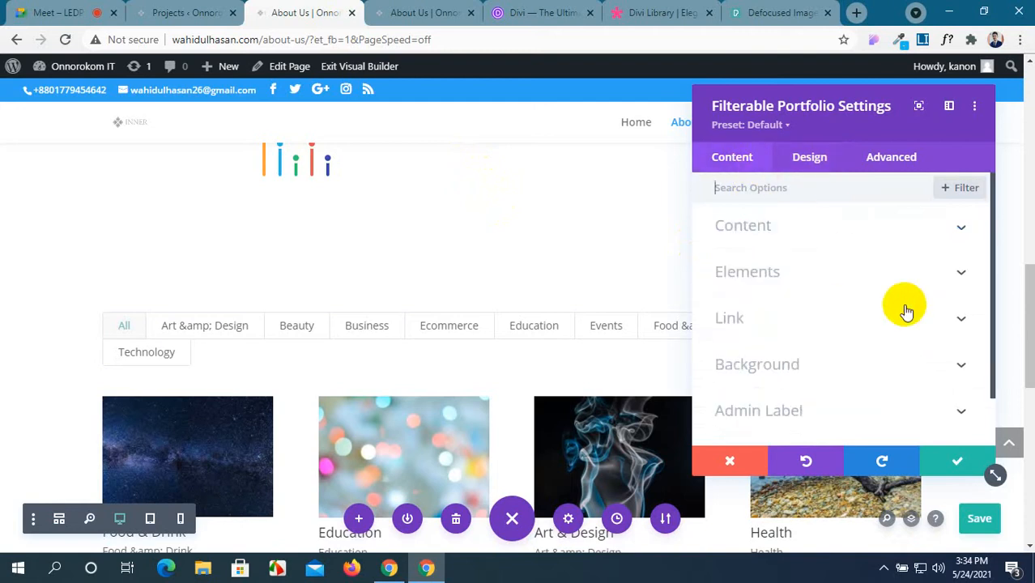
{"action": "scroll", "coordinate": [904, 316], "scroll_direction": "down", "scroll_amount": 1}
{"action": "scroll", "coordinate": [905, 323], "scroll_direction": "up", "scroll_amount": 1}
{"action": "scroll", "coordinate": [905, 322], "scroll_direction": "down", "scroll_amount": 1}
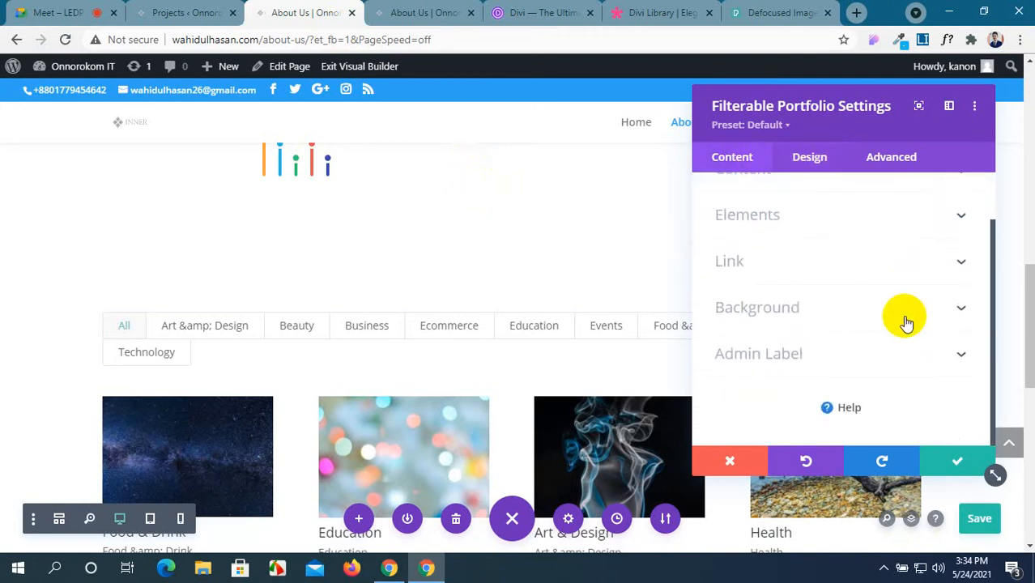
{"action": "scroll", "coordinate": [904, 318], "scroll_direction": "up", "scroll_amount": 1}
{"action": "left_click", "coordinate": [940, 227]}
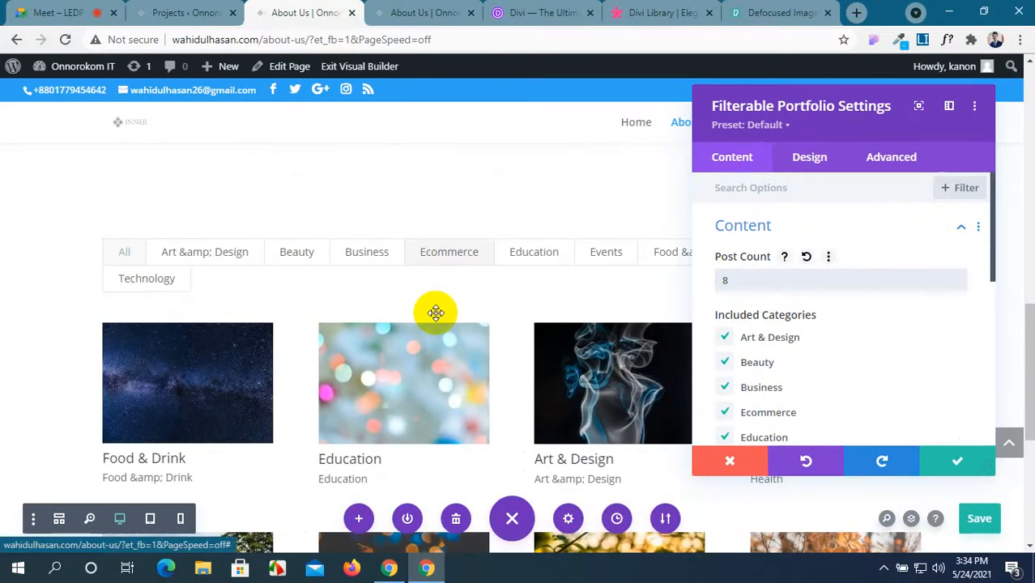
{"action": "scroll", "coordinate": [436, 312], "scroll_direction": "down", "scroll_amount": 4}
{"action": "scroll", "coordinate": [436, 313], "scroll_direction": "up", "scroll_amount": 2}
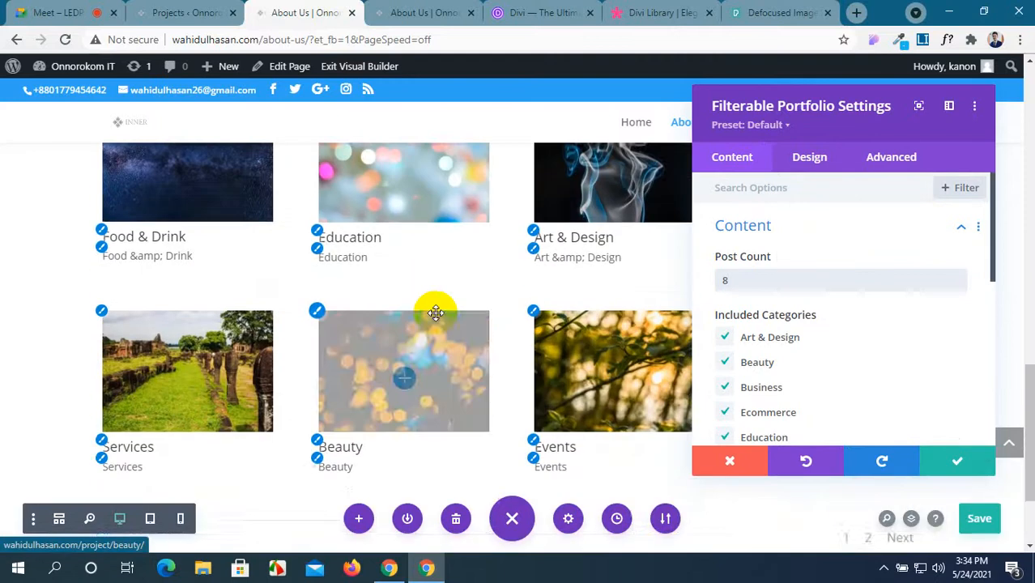
{"action": "scroll", "coordinate": [436, 313], "scroll_direction": "up", "scroll_amount": 3}
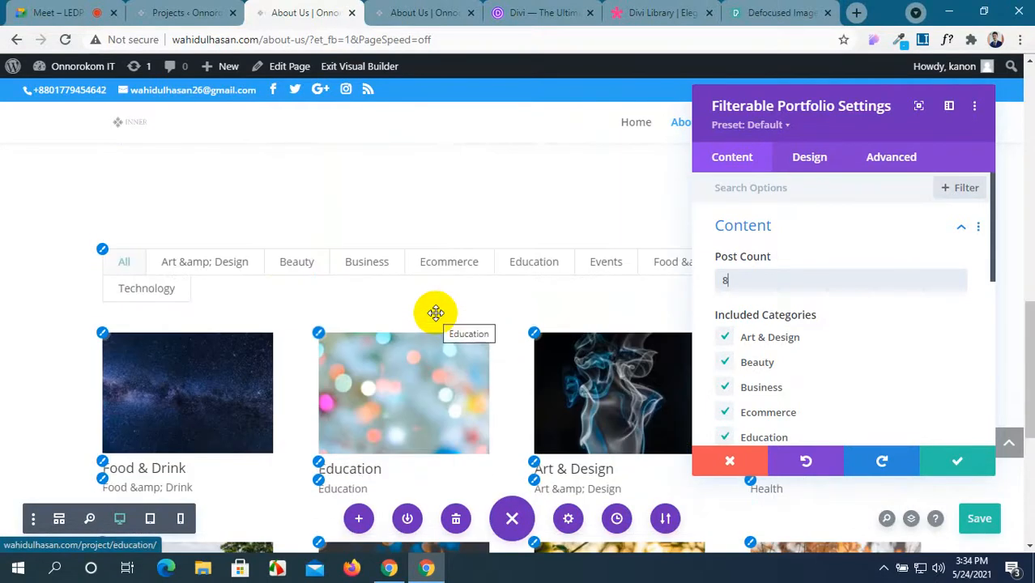
{"action": "scroll", "coordinate": [436, 313], "scroll_direction": "up", "scroll_amount": 1}
Step: Exclude the Technology category from the portfolio, save the page and reload the live About Us page
{"action": "scroll", "coordinate": [777, 370], "scroll_direction": "down", "scroll_amount": 2}
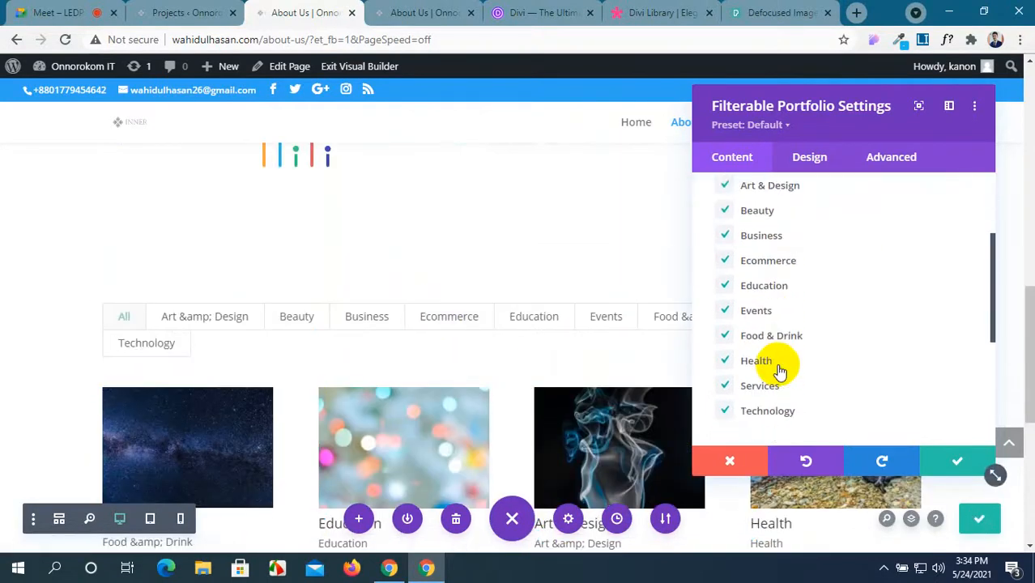
{"action": "scroll", "coordinate": [780, 369], "scroll_direction": "down", "scroll_amount": 1}
{"action": "left_click", "coordinate": [725, 334]}
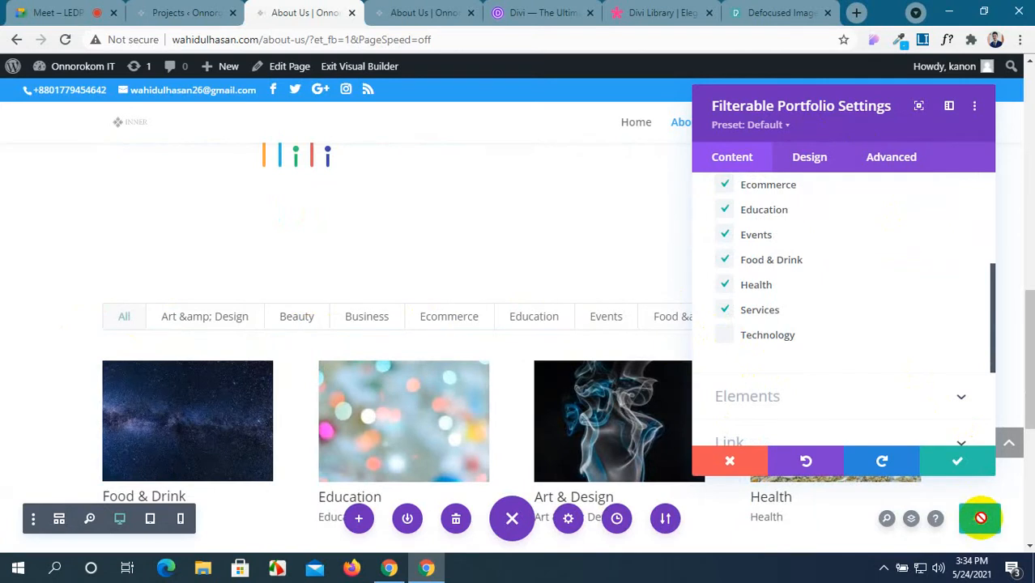
{"action": "left_click", "coordinate": [453, 12]}
{"action": "left_click", "coordinate": [66, 40]}
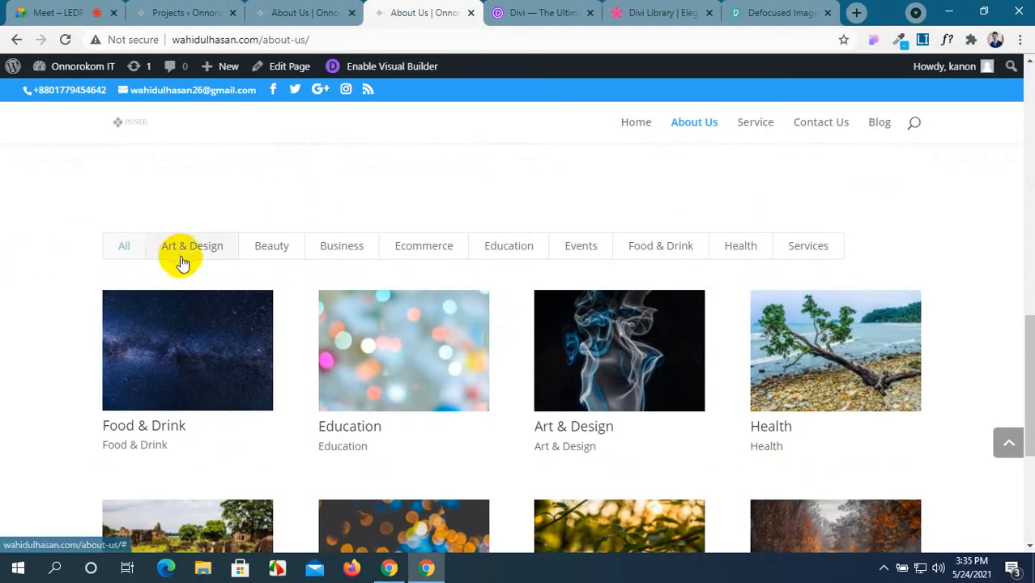
Step: Test the live portfolio's category filters from Art & Design through Services, ending on Beauty
{"action": "left_click", "coordinate": [191, 247]}
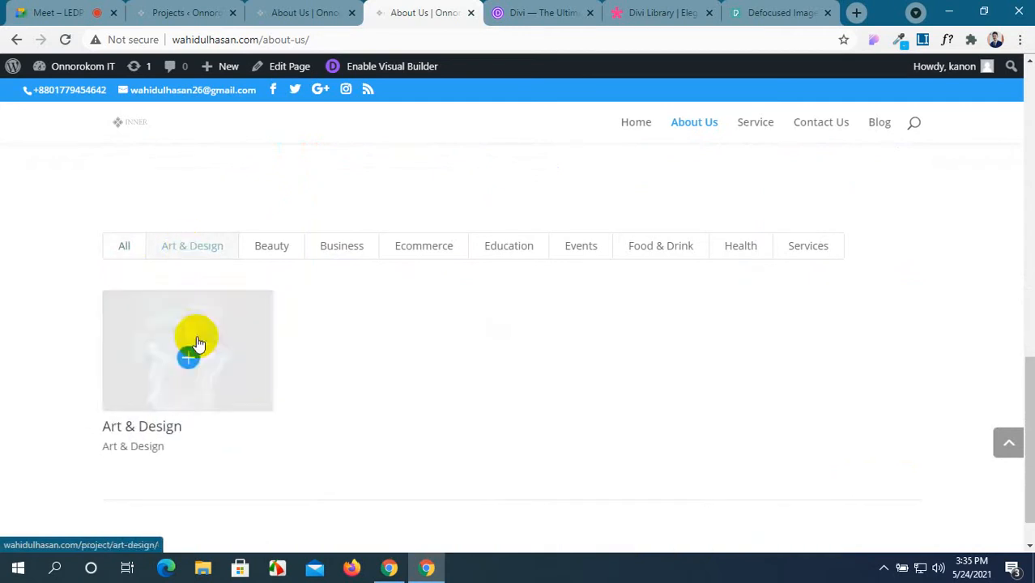
{"action": "left_click", "coordinate": [270, 254]}
{"action": "left_click", "coordinate": [348, 264]}
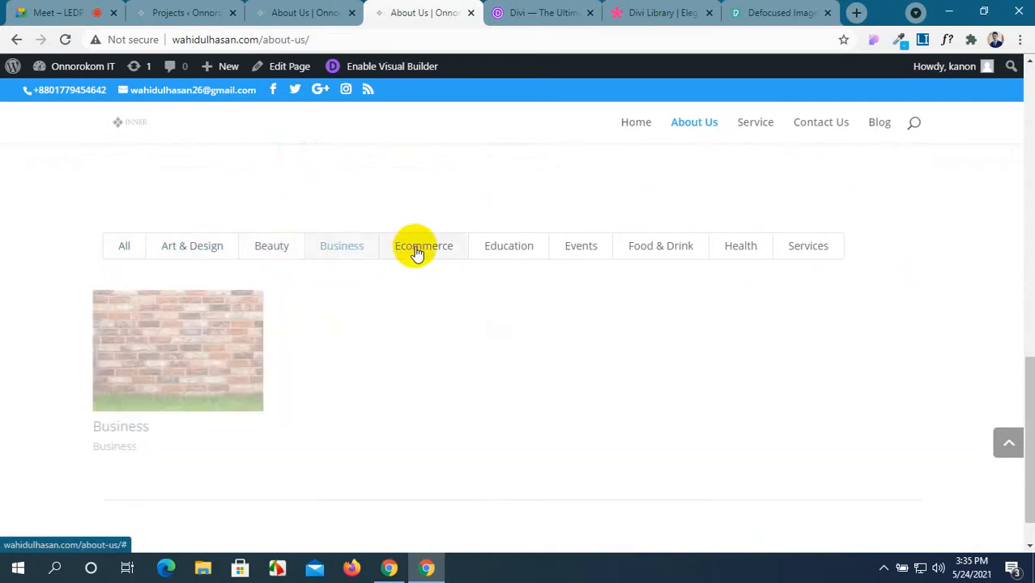
{"action": "left_click", "coordinate": [430, 252]}
{"action": "left_click", "coordinate": [496, 250]}
{"action": "left_click", "coordinate": [574, 253]}
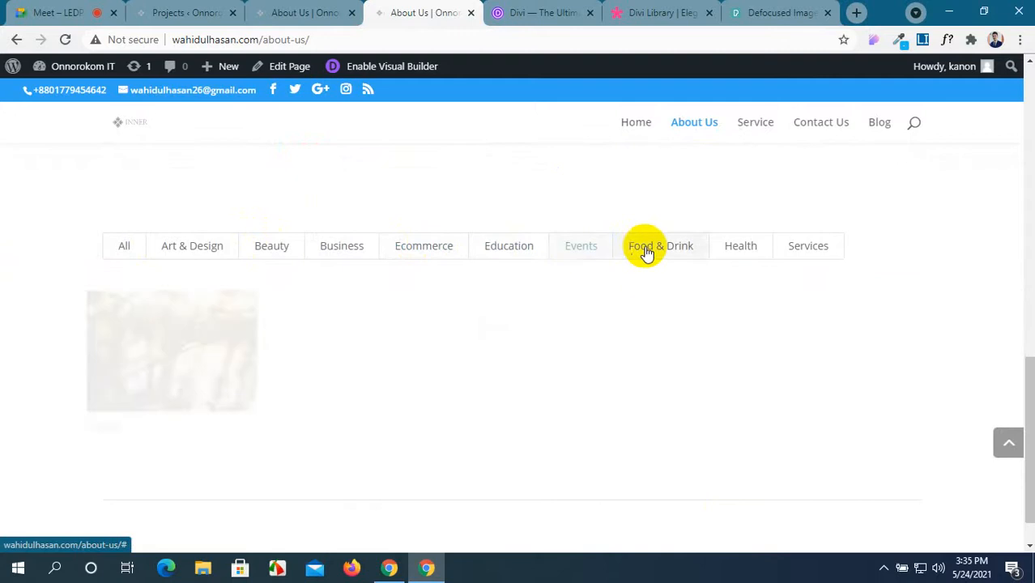
{"action": "left_click", "coordinate": [660, 251]}
{"action": "left_click", "coordinate": [733, 254]}
{"action": "left_click", "coordinate": [807, 259]}
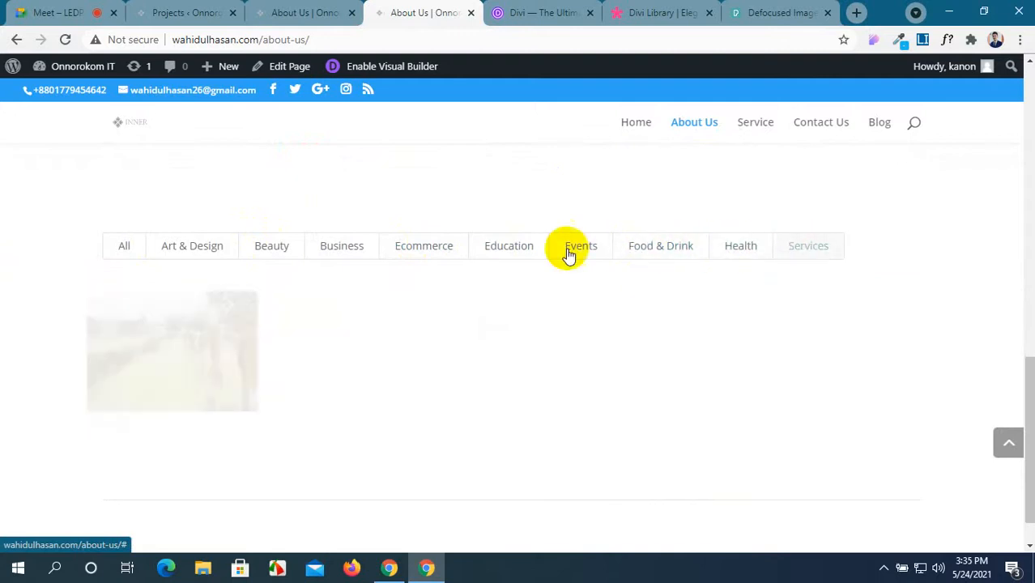
{"action": "left_click", "coordinate": [275, 255]}
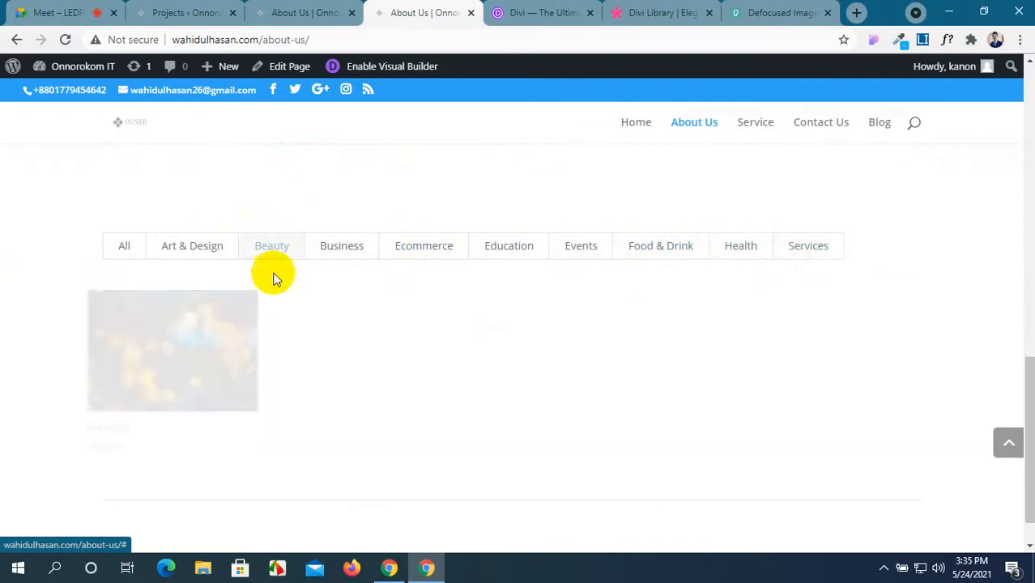
Step: Open the Beauty project from the filtered portfolio and review its project page
{"action": "left_click", "coordinate": [164, 370]}
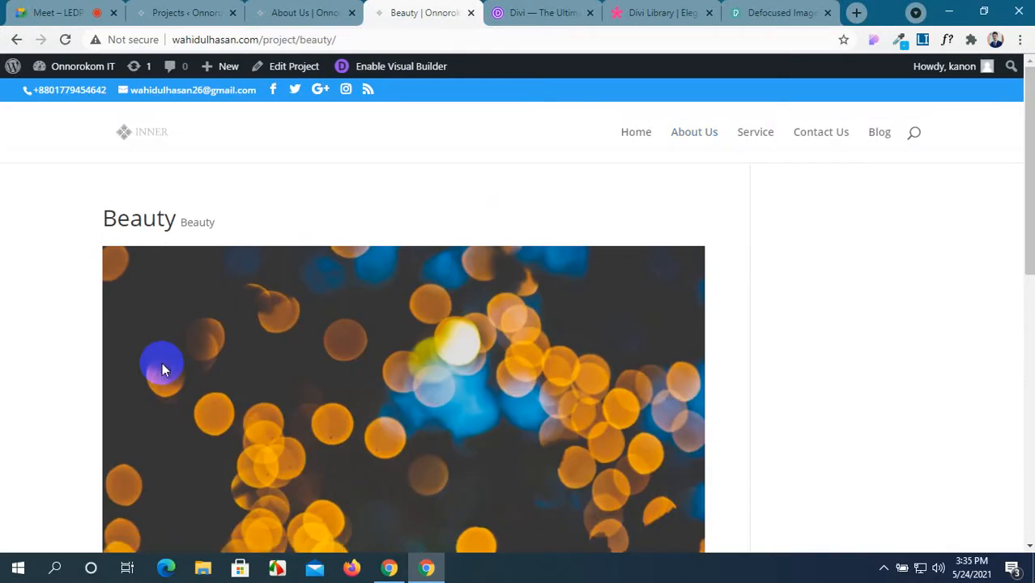
{"action": "scroll", "coordinate": [170, 380], "scroll_direction": "down", "scroll_amount": 10}
{"action": "scroll", "coordinate": [173, 385], "scroll_direction": "up", "scroll_amount": 10}
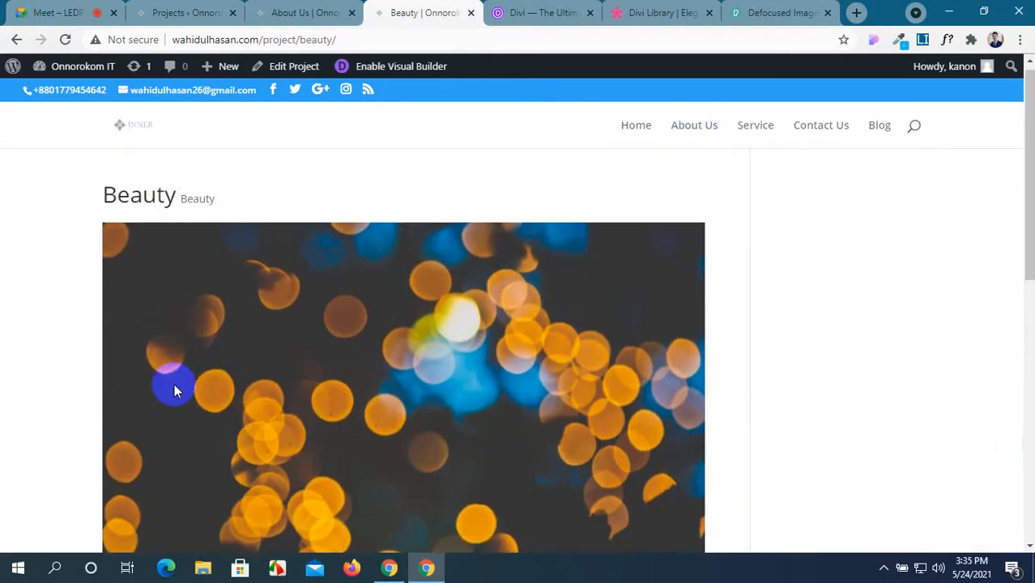
{"action": "scroll", "coordinate": [174, 387], "scroll_direction": "down", "scroll_amount": 10}
{"action": "scroll", "coordinate": [173, 386], "scroll_direction": "up", "scroll_amount": 8}
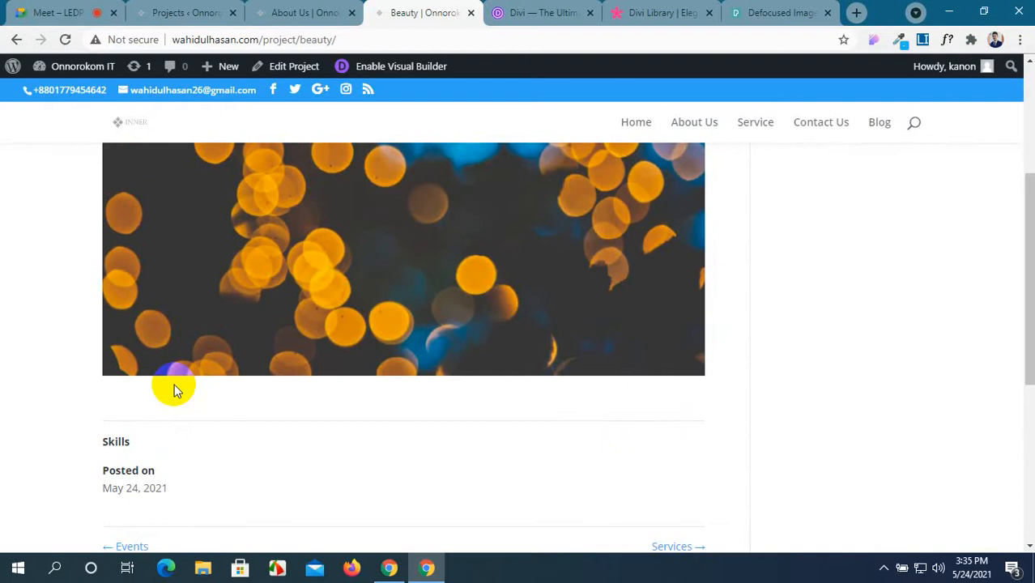
Step: Close the Beauty project page and return to the About Us page in the Visual Builder
{"action": "scroll", "coordinate": [174, 383], "scroll_direction": "up", "scroll_amount": 3}
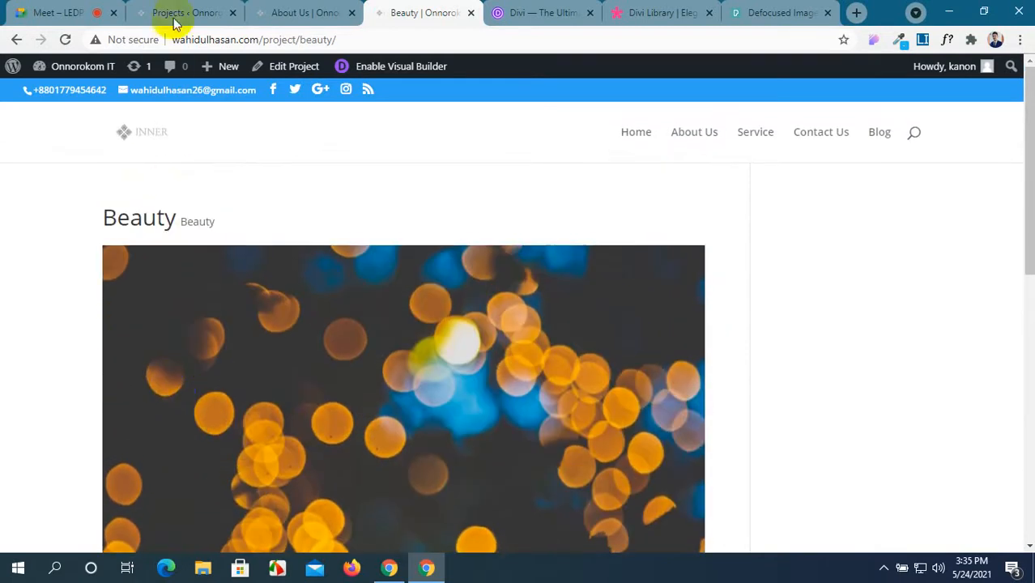
{"action": "left_click", "coordinate": [303, 13]}
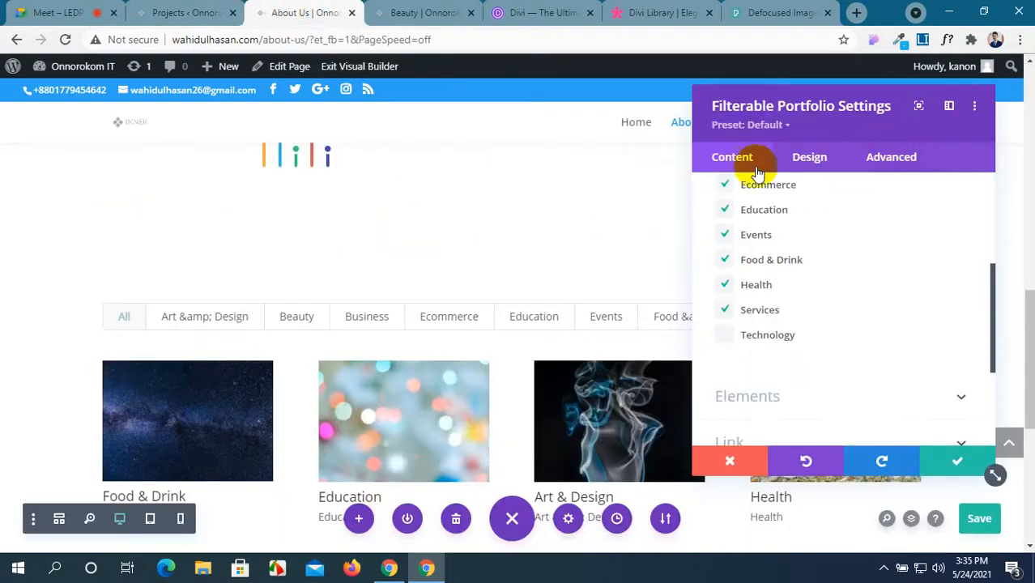
{"action": "left_click", "coordinate": [415, 13]}
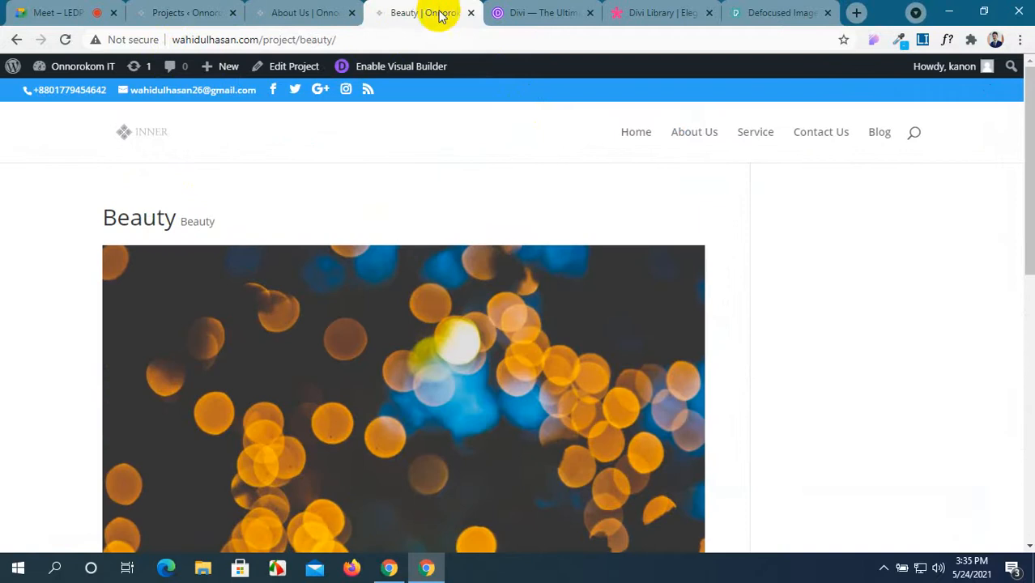
{"action": "left_click", "coordinate": [472, 13]}
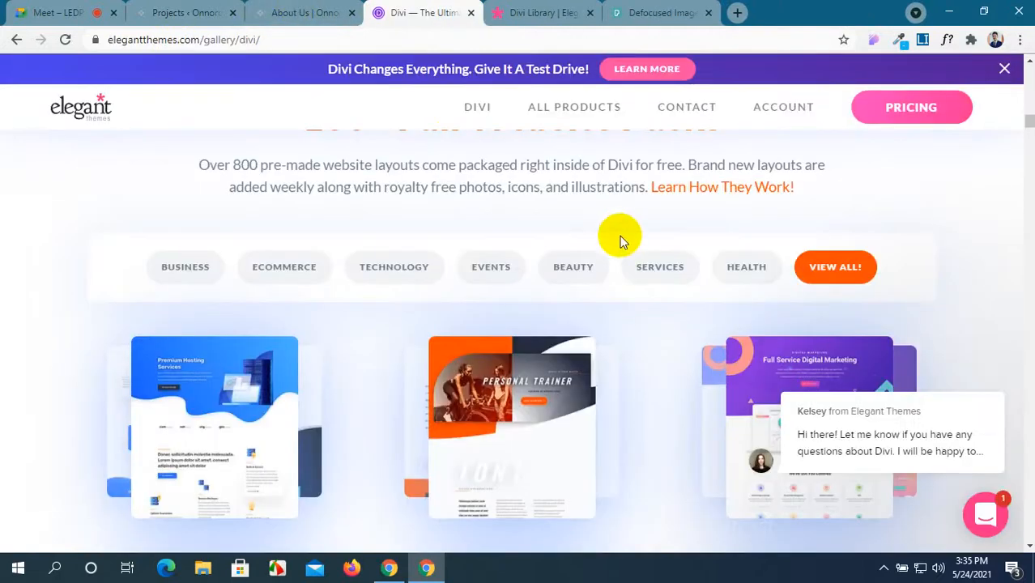
{"action": "left_click", "coordinate": [238, 7]}
{"action": "left_click", "coordinate": [365, 11]}
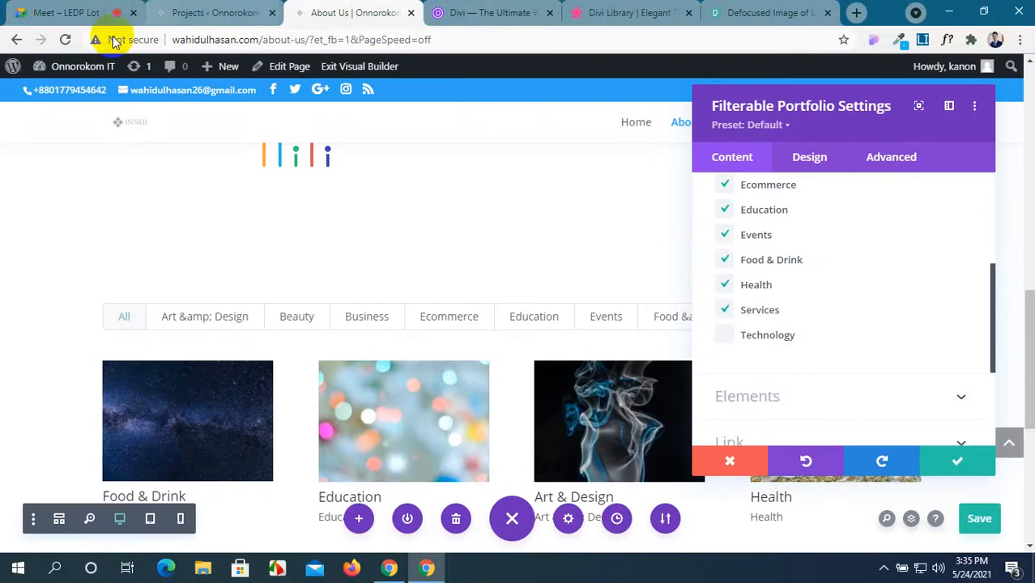
Step: Open the live site in a new tab from the Projects admin page and return to the About Us builder
{"action": "mouse_move", "coordinate": [76, 68]}
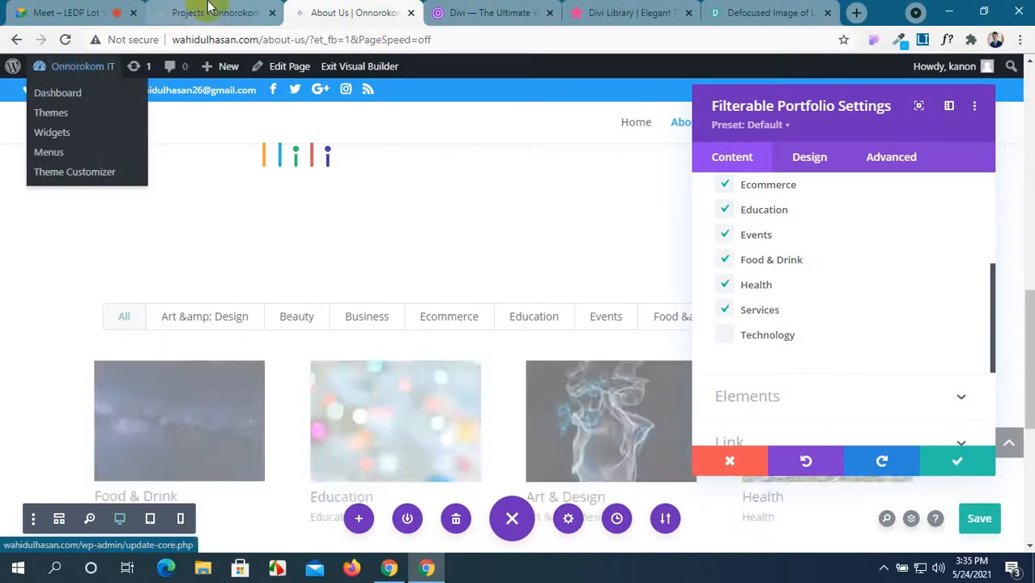
{"action": "left_click", "coordinate": [213, 12]}
{"action": "middle_click", "coordinate": [59, 99]}
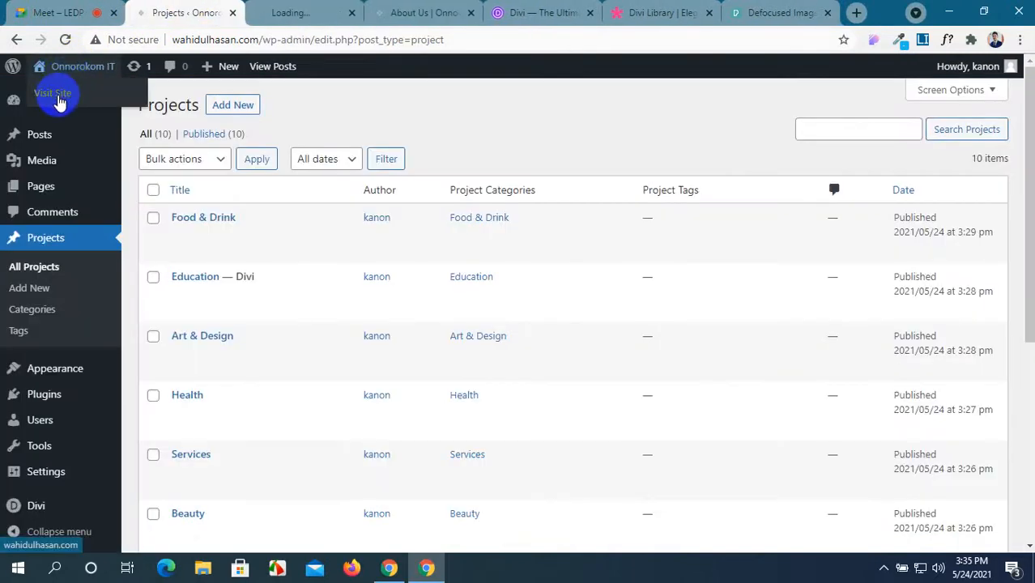
{"action": "left_click_drag", "start_coordinate": [273, 16], "coordinate": [474, 15]}
{"action": "left_click", "coordinate": [301, 7]}
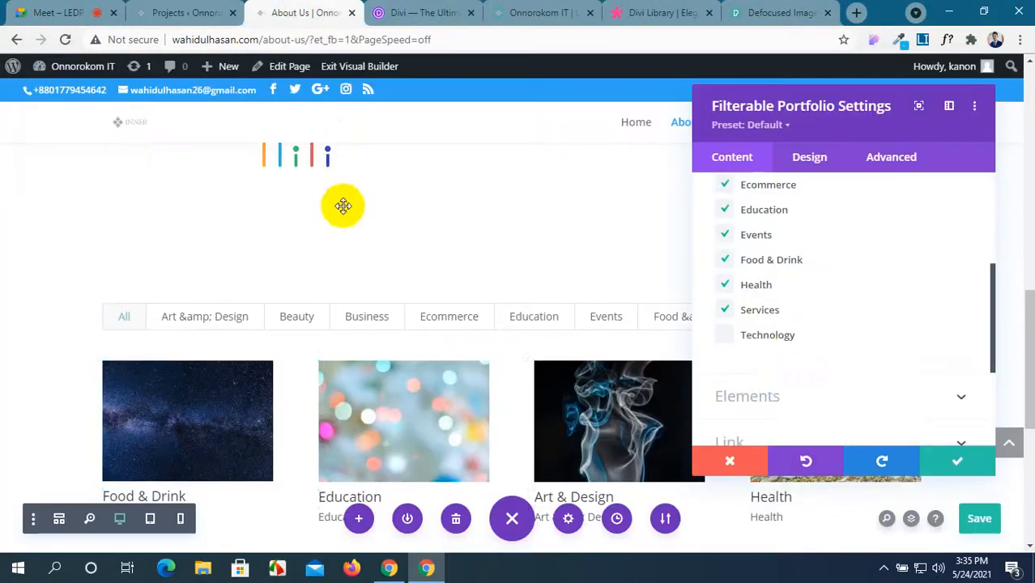
Step: Open the Filterable Portfolio's design settings and compare the portfolio with the filterable layout gallery on the Divi site
{"action": "scroll", "coordinate": [803, 309], "scroll_direction": "down", "scroll_amount": 3}
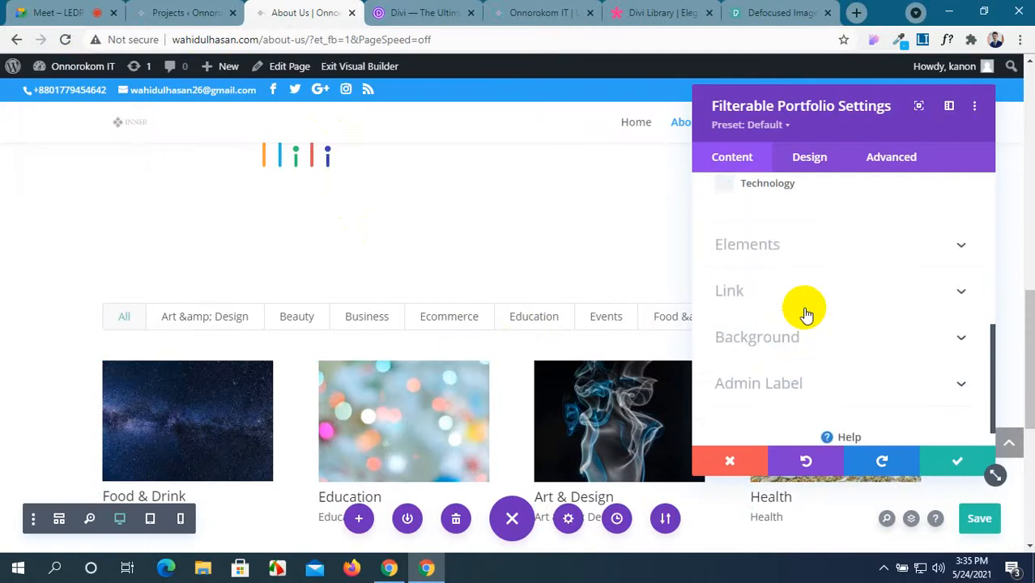
{"action": "left_click", "coordinate": [833, 248]}
{"action": "left_click", "coordinate": [826, 166]}
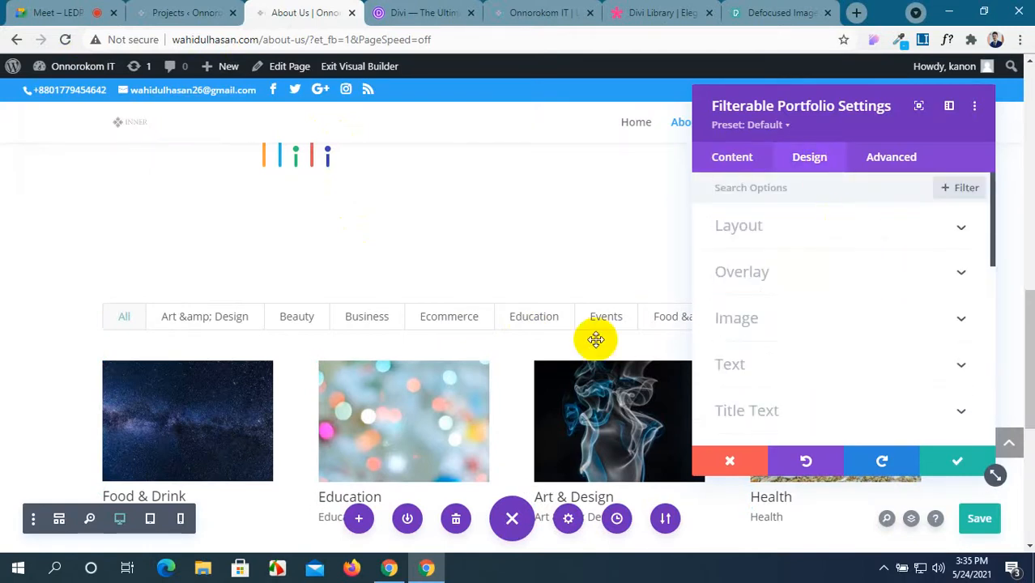
{"action": "scroll", "coordinate": [596, 337], "scroll_direction": "down", "scroll_amount": 1}
{"action": "left_click", "coordinate": [413, 13]}
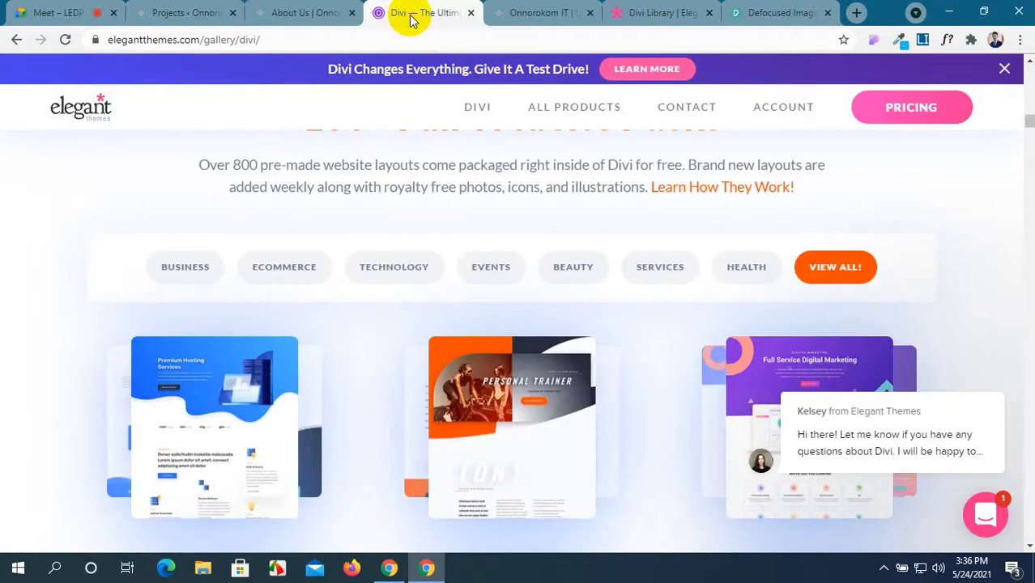
{"action": "left_click", "coordinate": [314, 12]}
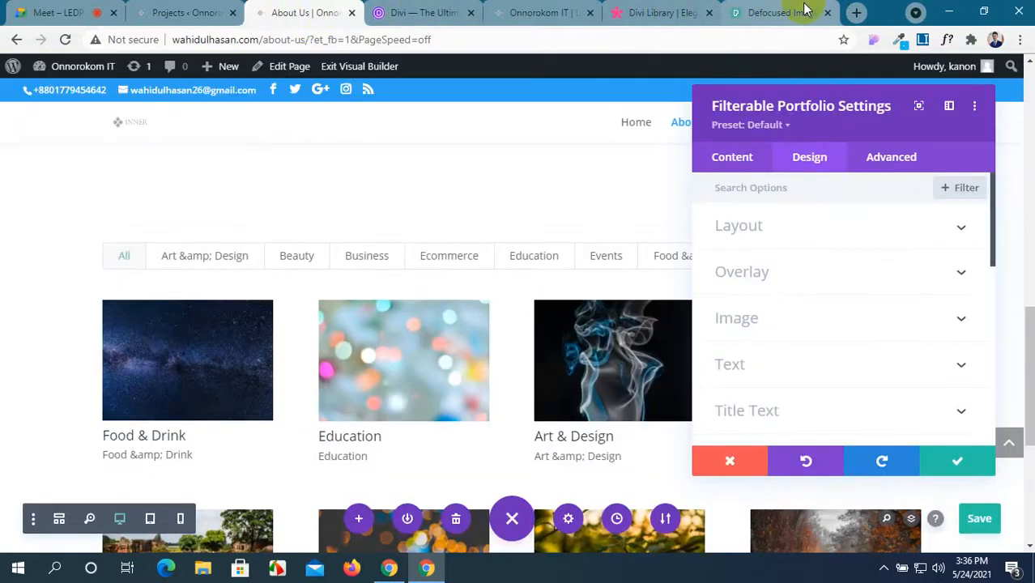
Step: Place the live site's tab beside the builder tab, open its About Us page and review the filterable portfolio grid
{"action": "left_click", "coordinate": [565, 10]}
{"action": "left_click_drag", "start_coordinate": [565, 10], "coordinate": [468, 12]}
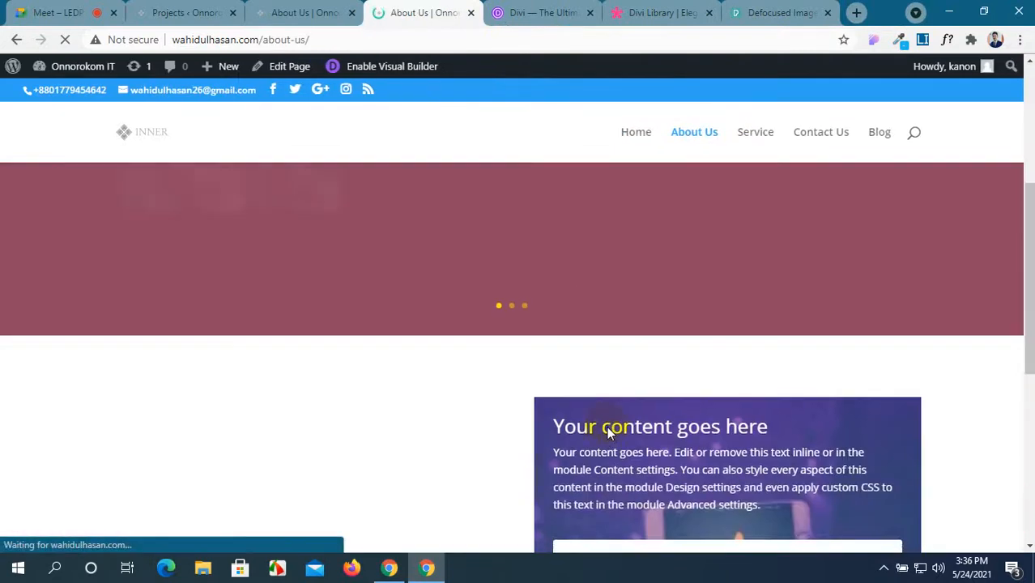
{"action": "scroll", "coordinate": [606, 429], "scroll_direction": "down", "scroll_amount": 5}
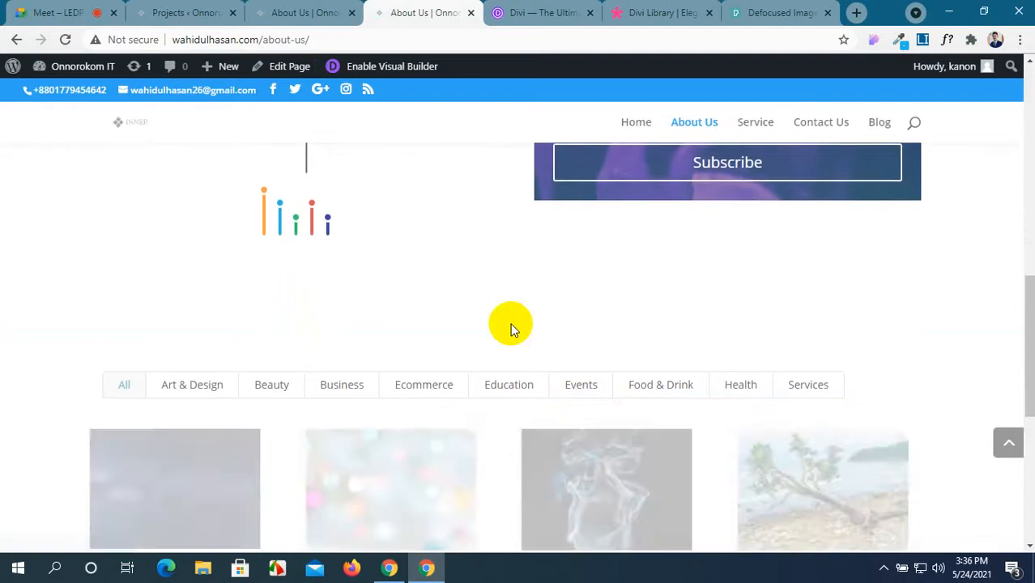
{"action": "scroll", "coordinate": [510, 325], "scroll_direction": "down", "scroll_amount": 2}
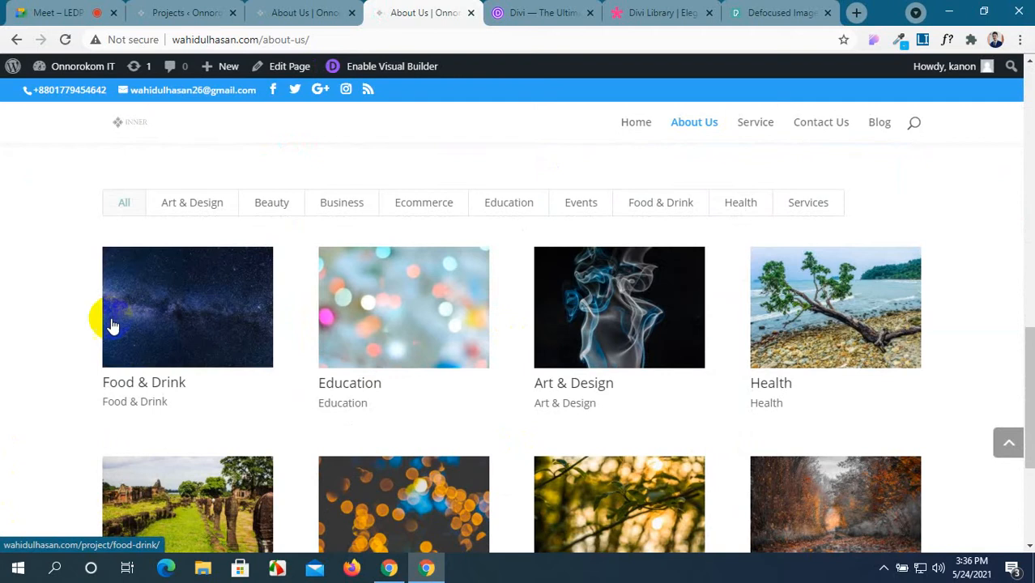
Step: In the portfolio's Overlay settings, choose the magnifier-plus hover icon, a red zoom icon color and the blue #0c71c3 hover overlay color
{"action": "left_click", "coordinate": [328, 13]}
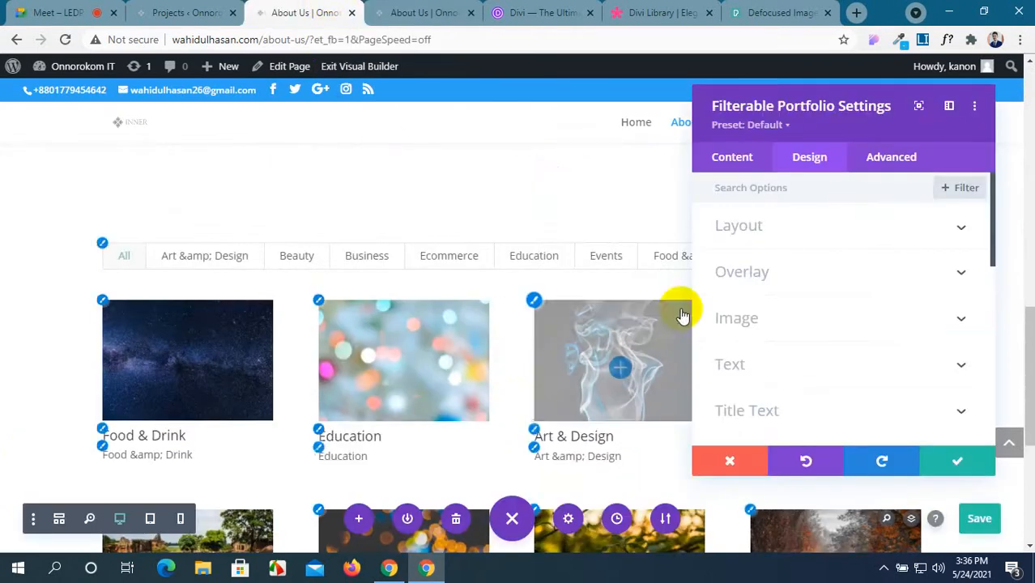
{"action": "left_click", "coordinate": [960, 278]}
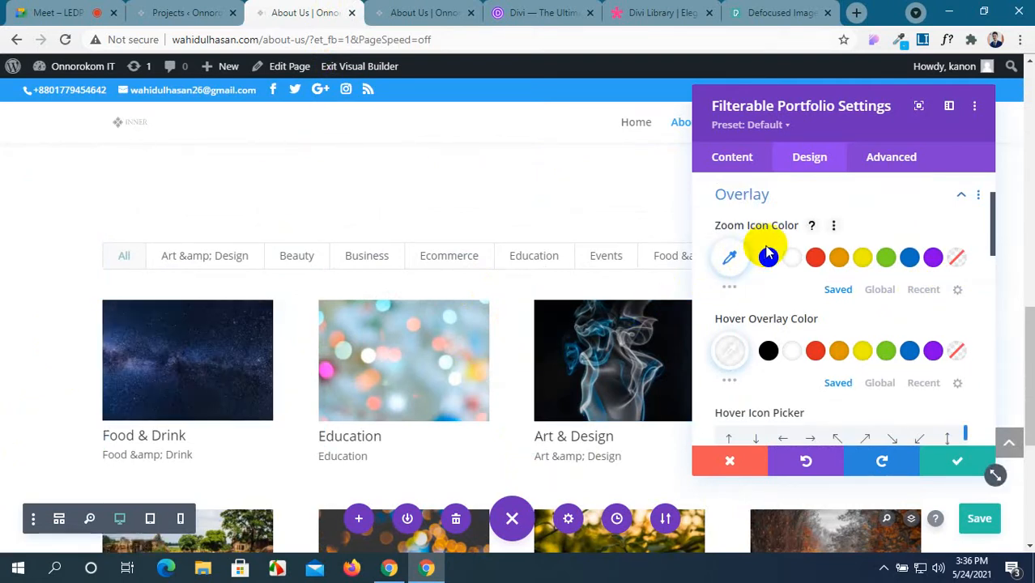
{"action": "scroll", "coordinate": [765, 247], "scroll_direction": "down", "scroll_amount": 4}
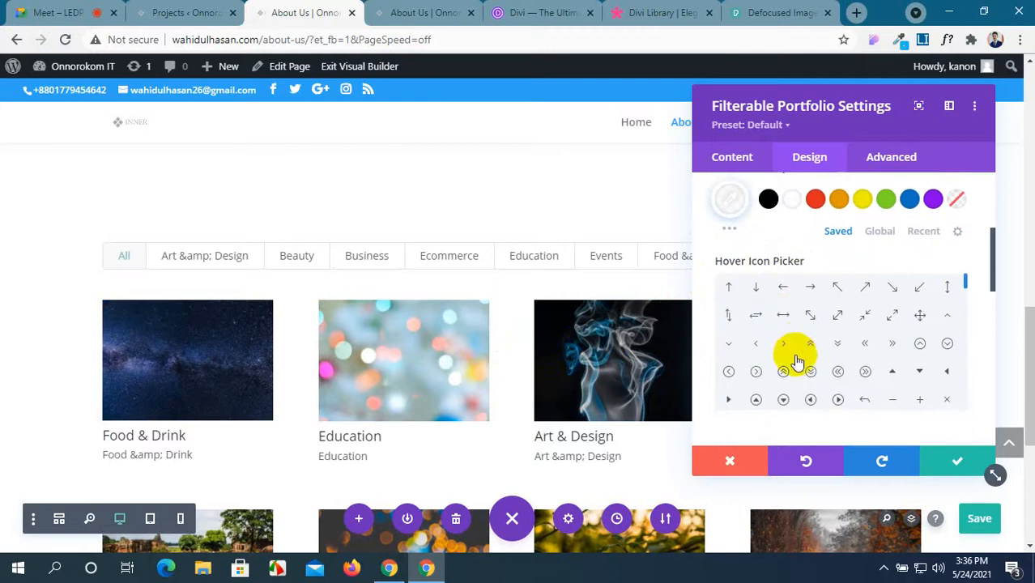
{"action": "scroll", "coordinate": [798, 360], "scroll_direction": "down", "scroll_amount": 2}
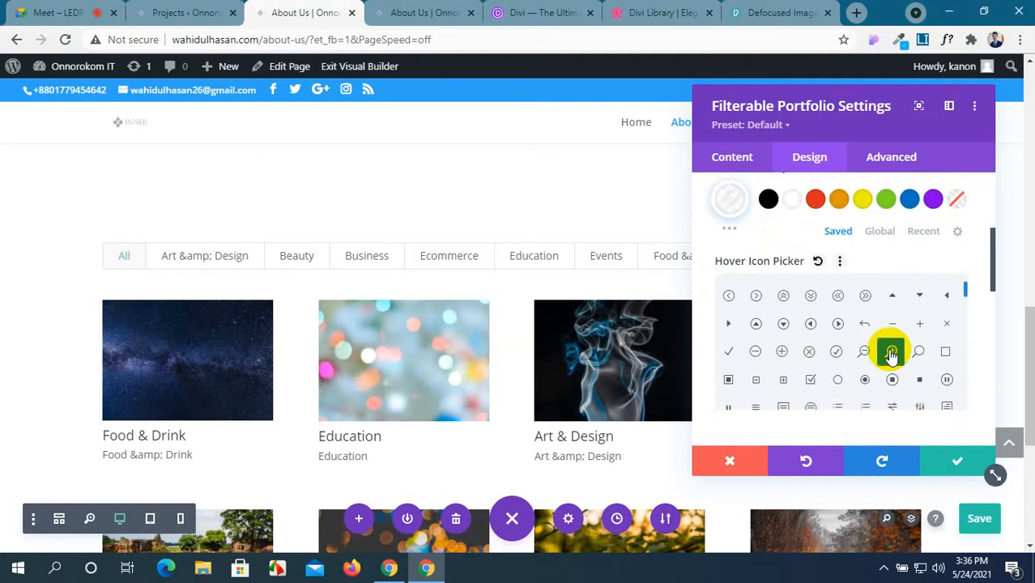
{"action": "scroll", "coordinate": [804, 273], "scroll_direction": "up", "scroll_amount": 5}
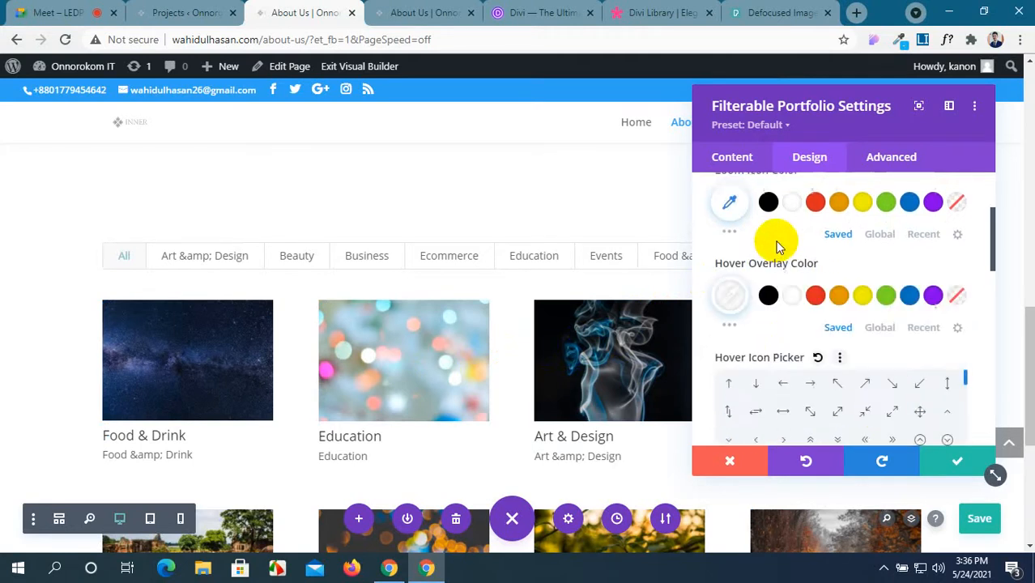
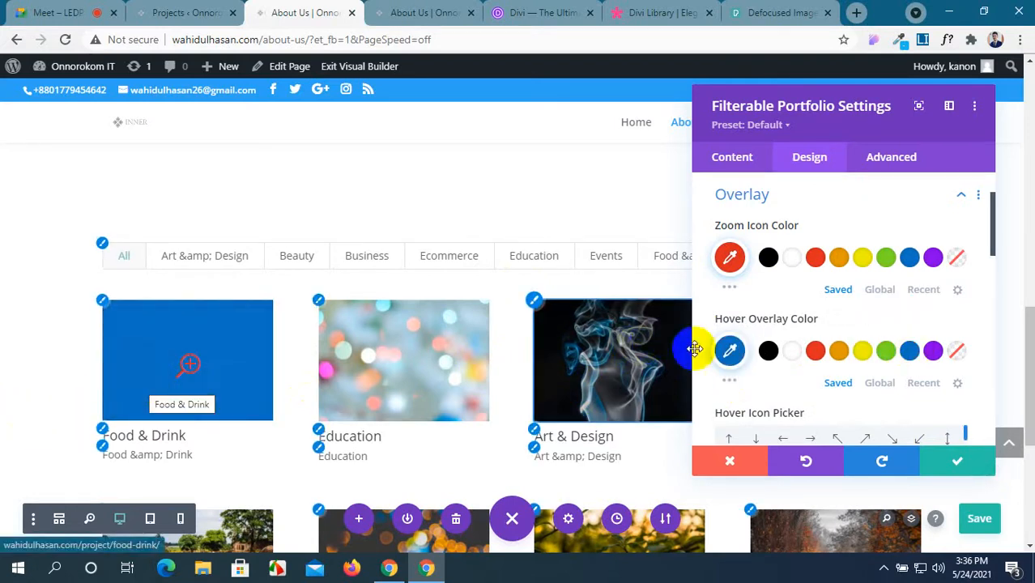
Step: Make the blue hover overlay semi-transparent by setting its color to rgba(12,113,195,0.52)
{"action": "left_click", "coordinate": [730, 350]}
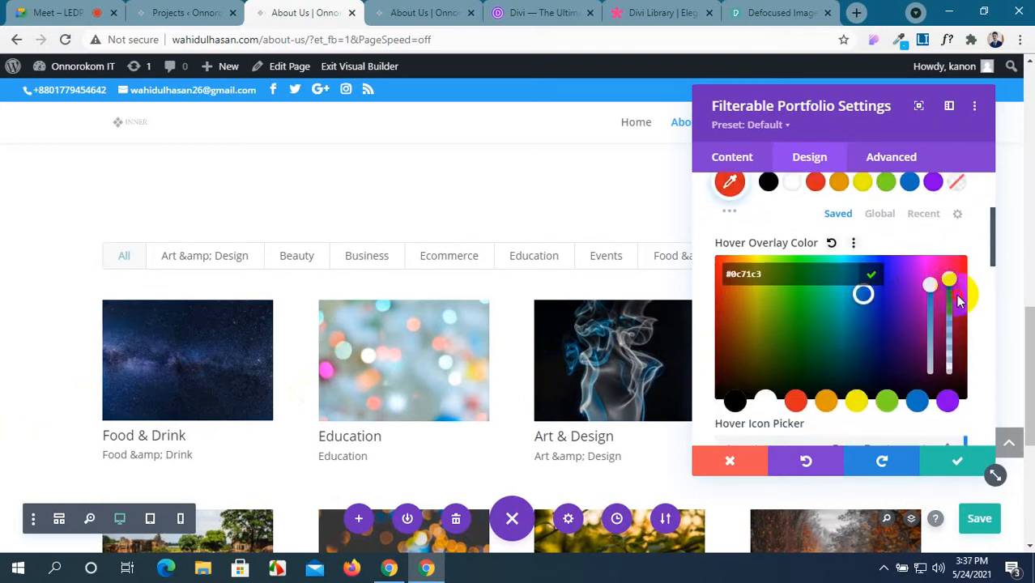
{"action": "left_click_drag", "start_coordinate": [947, 297], "coordinate": [951, 328]}
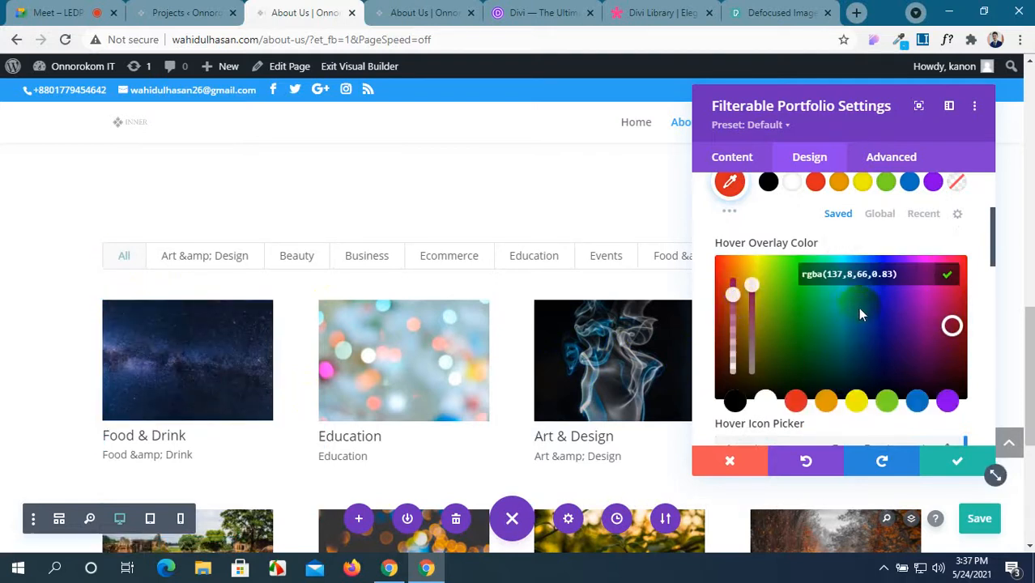
{"action": "left_click", "coordinate": [915, 400]}
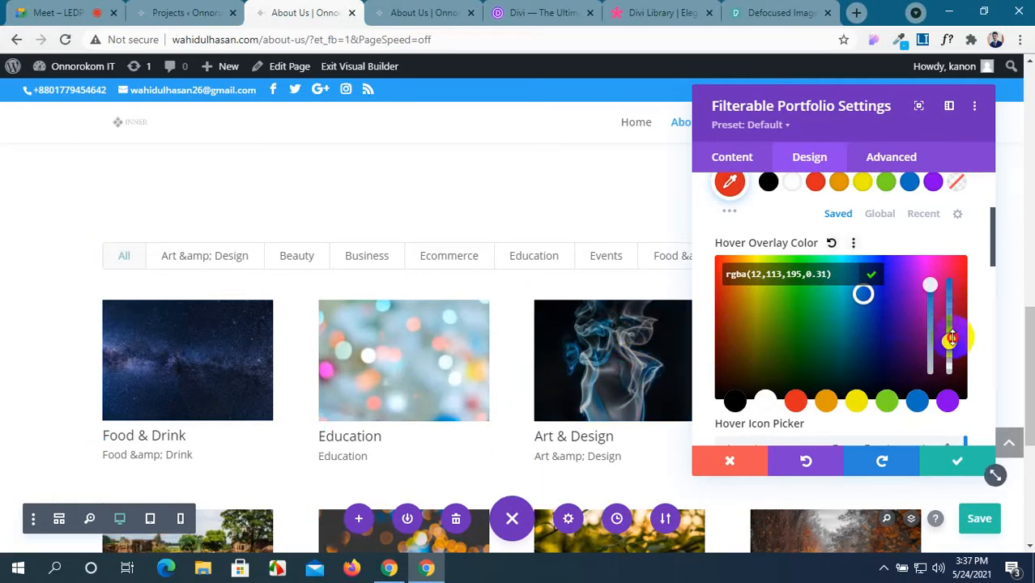
Step: Unlink the portfolio images' rounded corners and set 30px on the top-left and bottom-right corners, 0px on the other two
{"action": "scroll", "coordinate": [741, 412], "scroll_direction": "down", "scroll_amount": 3}
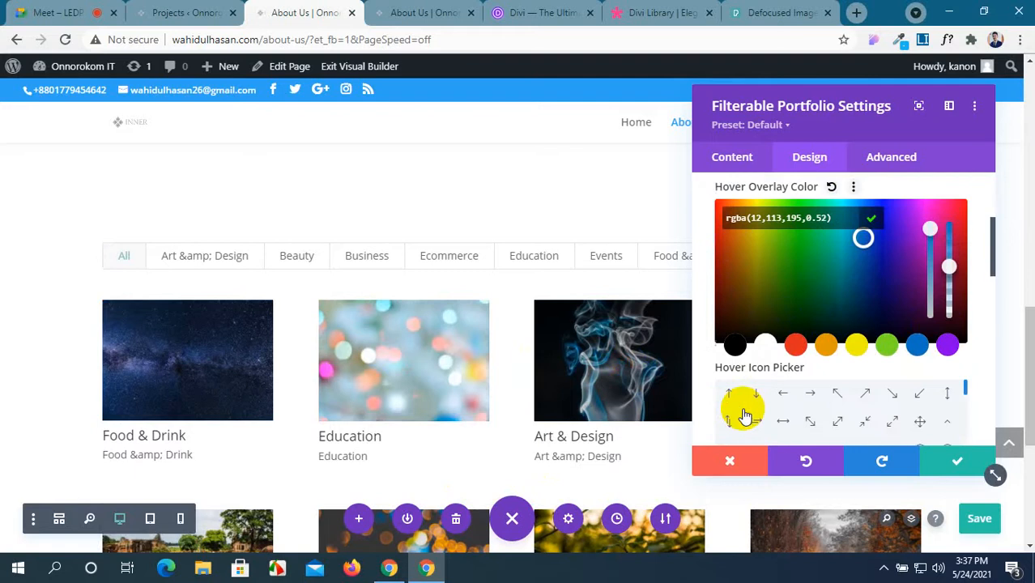
{"action": "scroll", "coordinate": [703, 429], "scroll_direction": "down", "scroll_amount": 2}
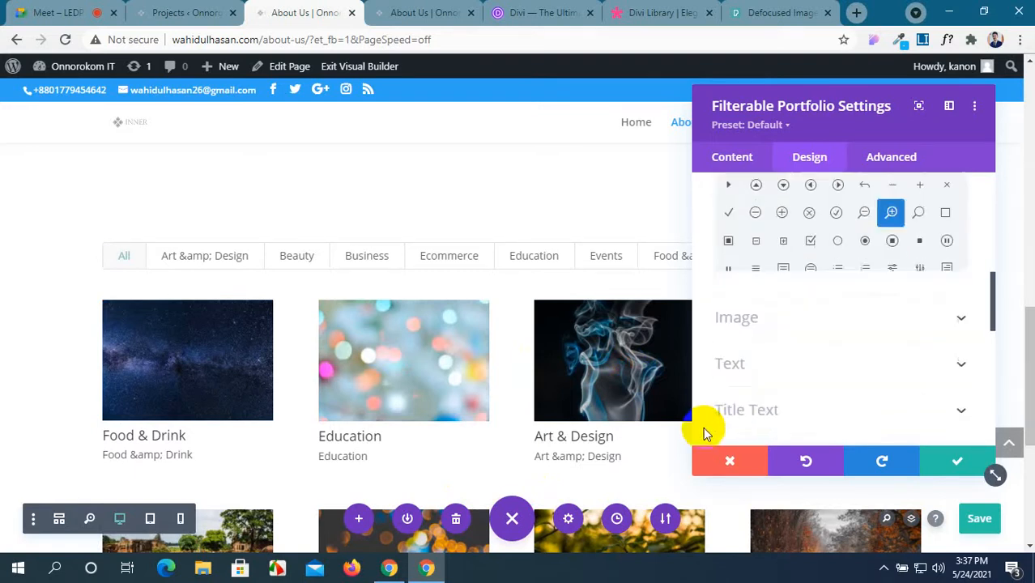
{"action": "left_click", "coordinate": [952, 318]}
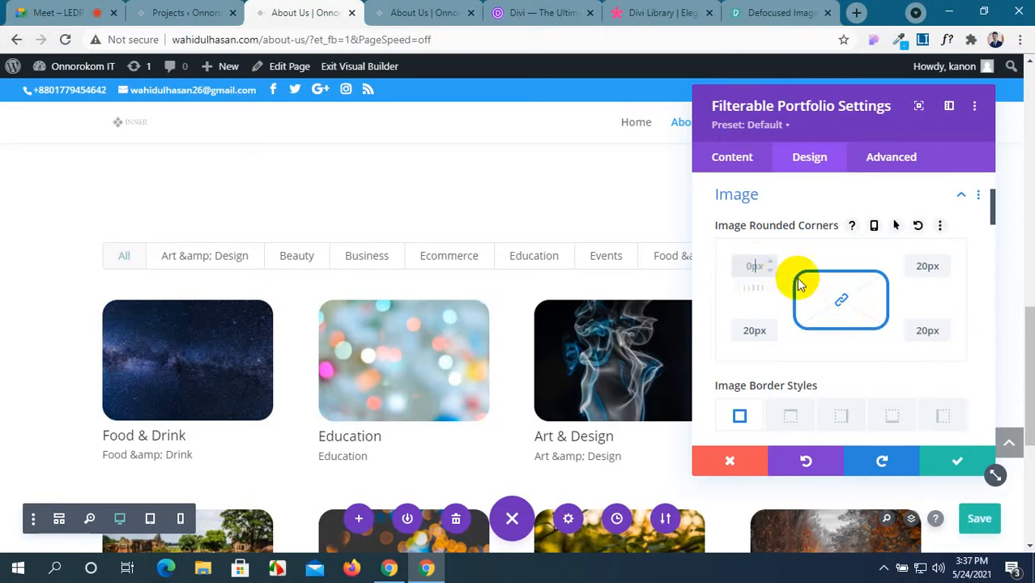
{"action": "left_click", "coordinate": [841, 300]}
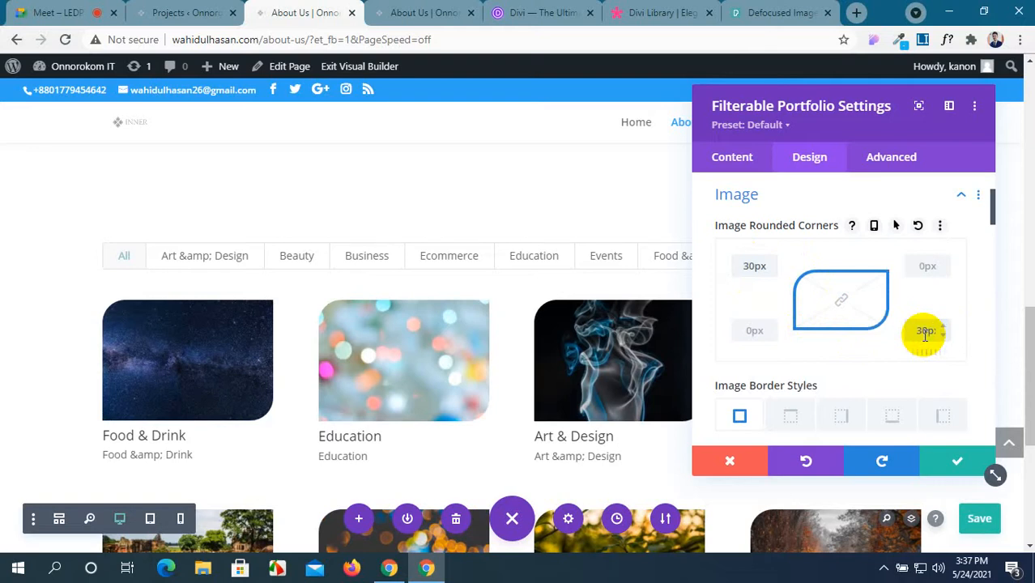
Step: Give the portfolio images a 1px border in green #7cda24
{"action": "scroll", "coordinate": [924, 334], "scroll_direction": "down", "scroll_amount": 2}
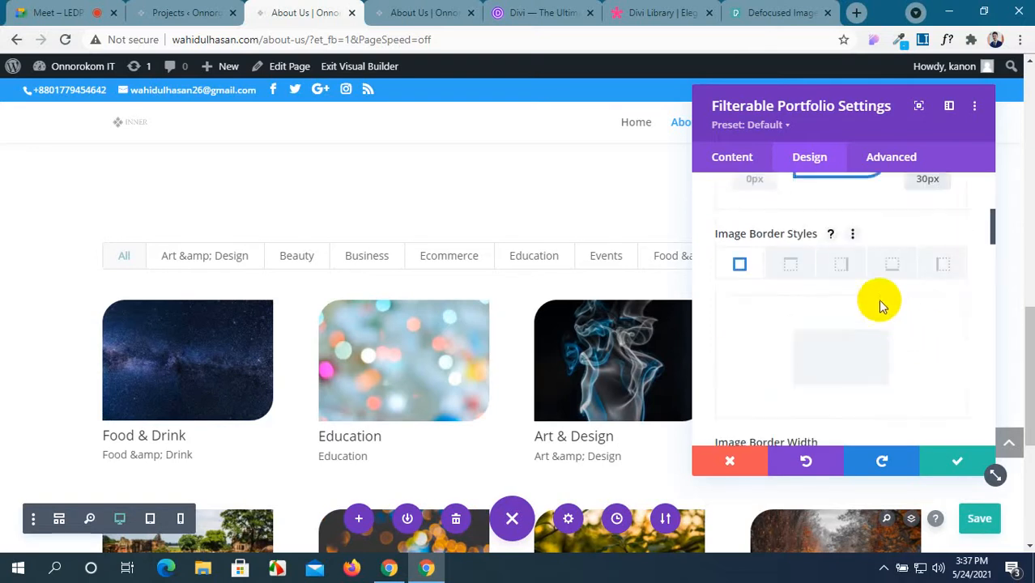
{"action": "scroll", "coordinate": [878, 298], "scroll_direction": "down", "scroll_amount": 2}
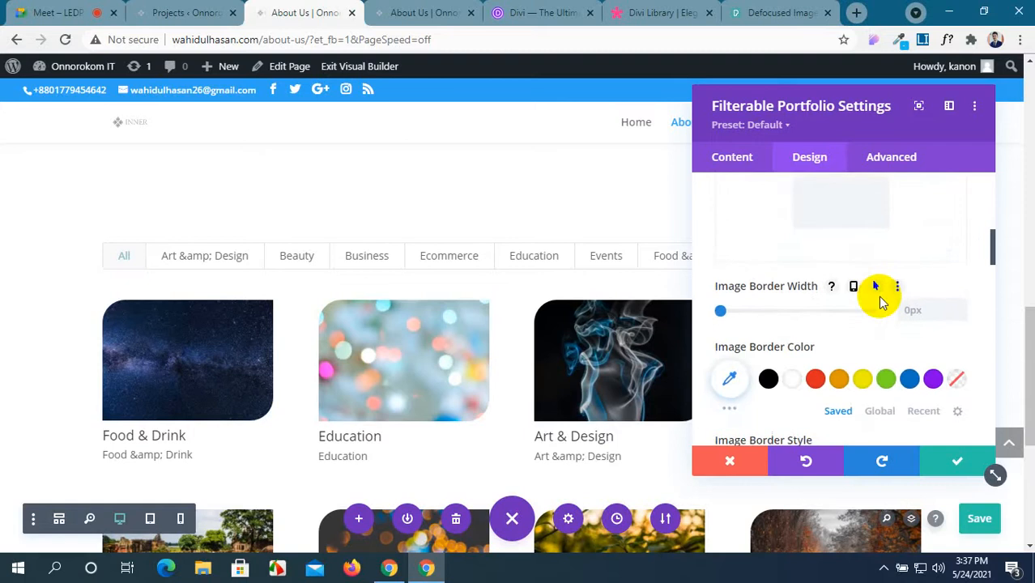
{"action": "scroll", "coordinate": [881, 302], "scroll_direction": "down", "scroll_amount": 1}
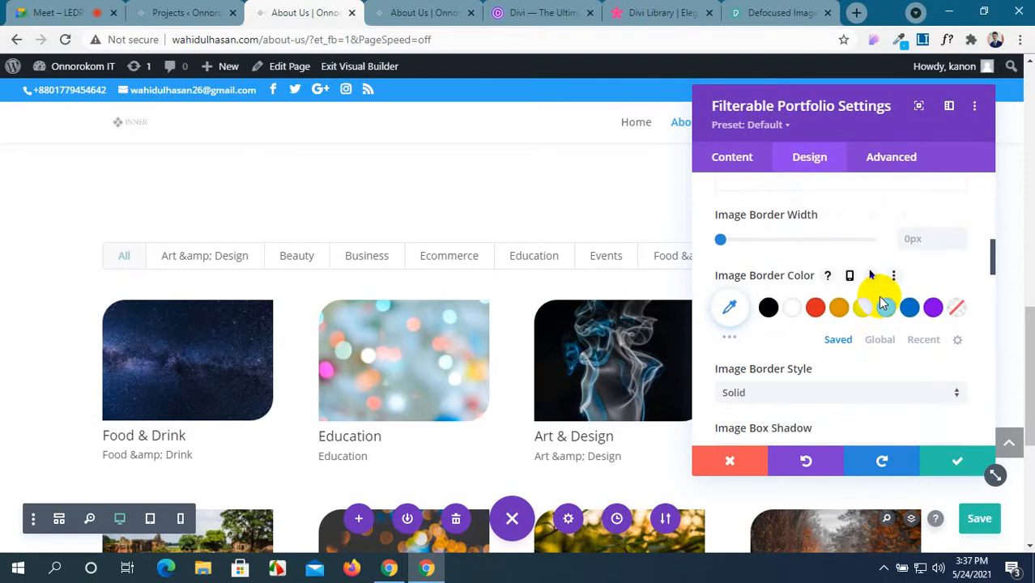
{"action": "scroll", "coordinate": [881, 301], "scroll_direction": "down", "scroll_amount": 2}
{"action": "scroll", "coordinate": [881, 299], "scroll_direction": "up", "scroll_amount": 1}
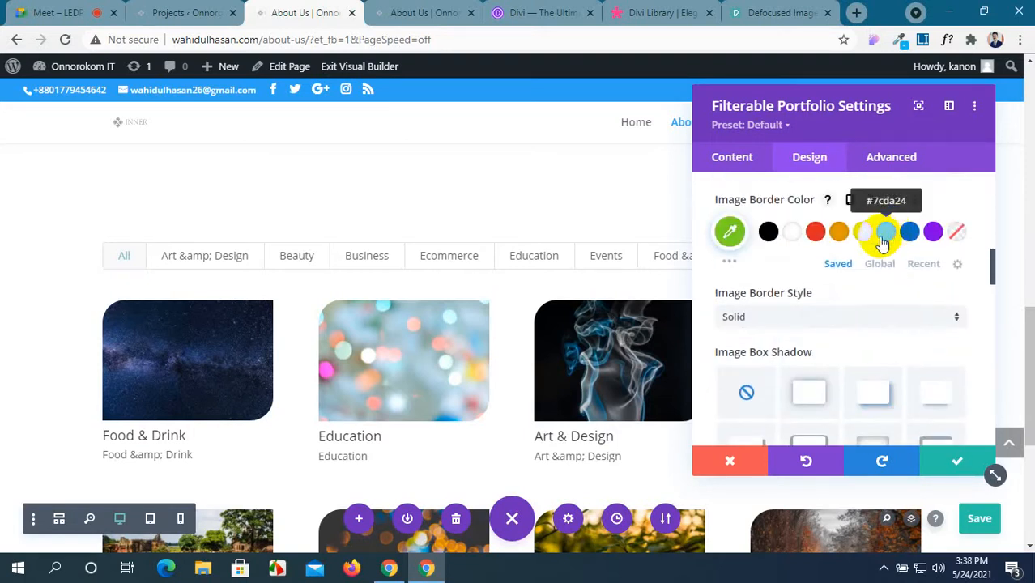
{"action": "scroll", "coordinate": [881, 243], "scroll_direction": "up", "scroll_amount": 1}
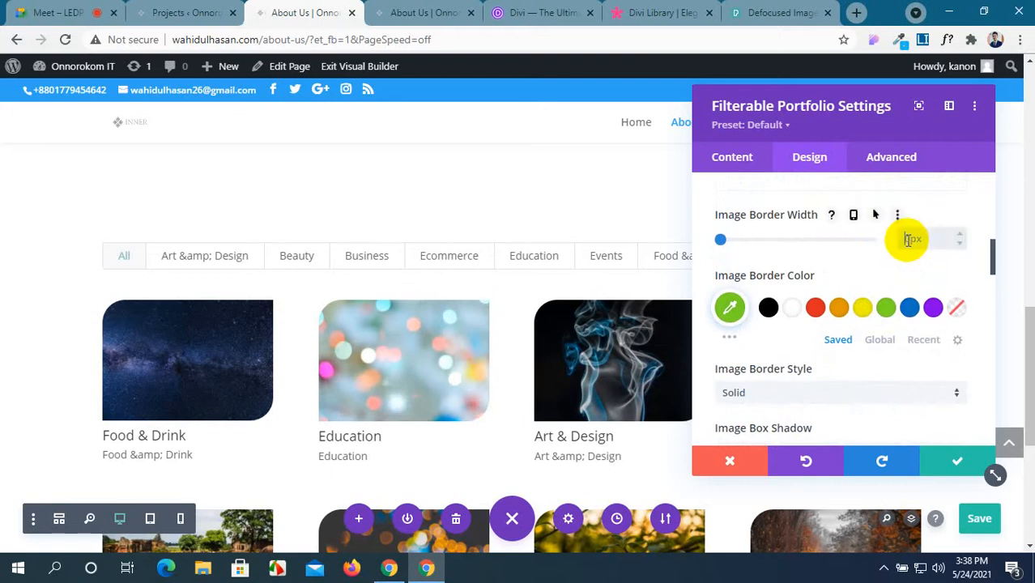
{"action": "type", "text": "1"}
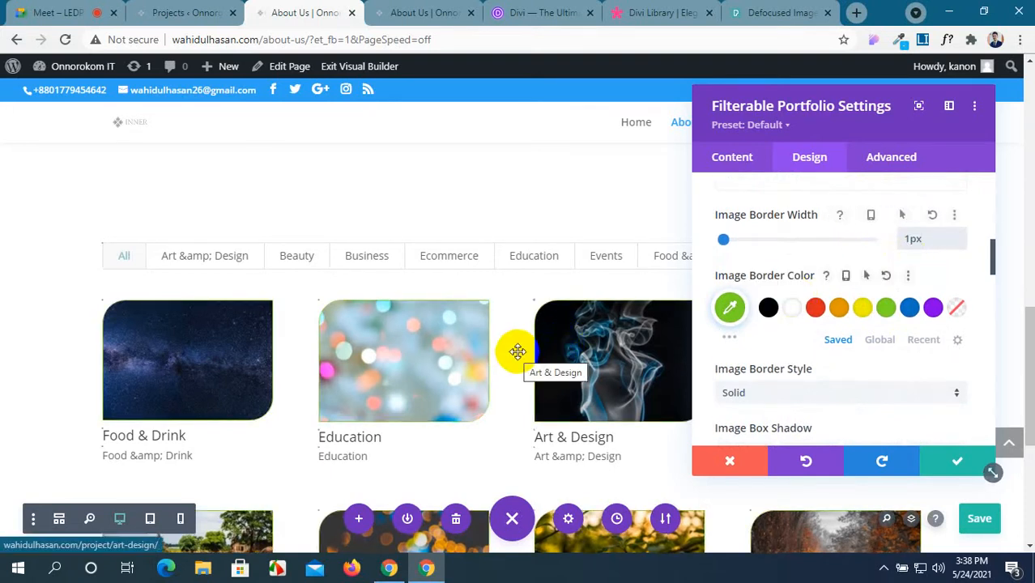
{"action": "scroll", "coordinate": [516, 352], "scroll_direction": "down", "scroll_amount": 1}
{"action": "scroll", "coordinate": [809, 340], "scroll_direction": "down", "scroll_amount": 1}
{"action": "scroll", "coordinate": [805, 302], "scroll_direction": "down", "scroll_amount": 10}
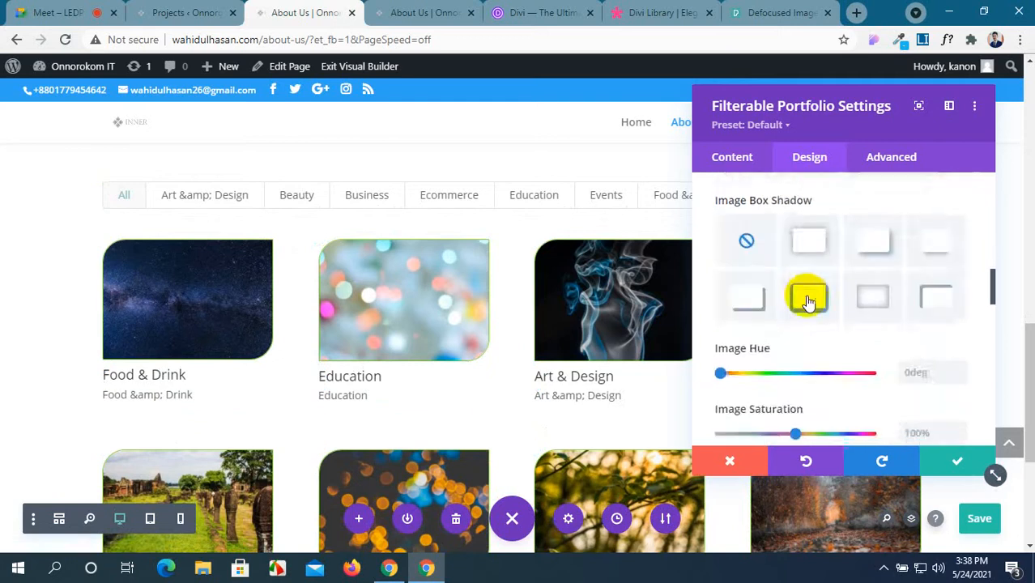
{"action": "scroll", "coordinate": [804, 302], "scroll_direction": "up", "scroll_amount": 1}
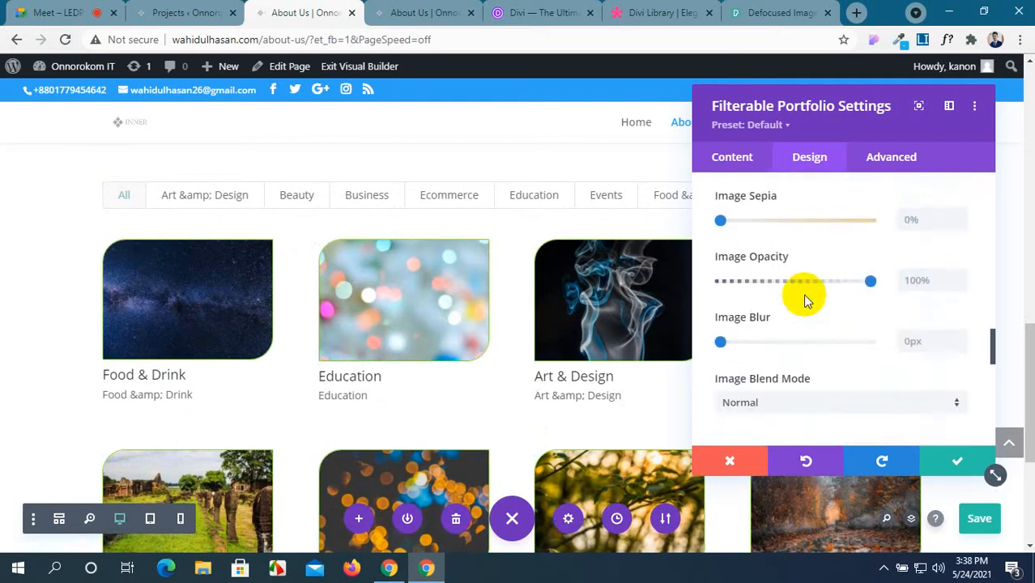
{"action": "scroll", "coordinate": [805, 301], "scroll_direction": "down", "scroll_amount": 2}
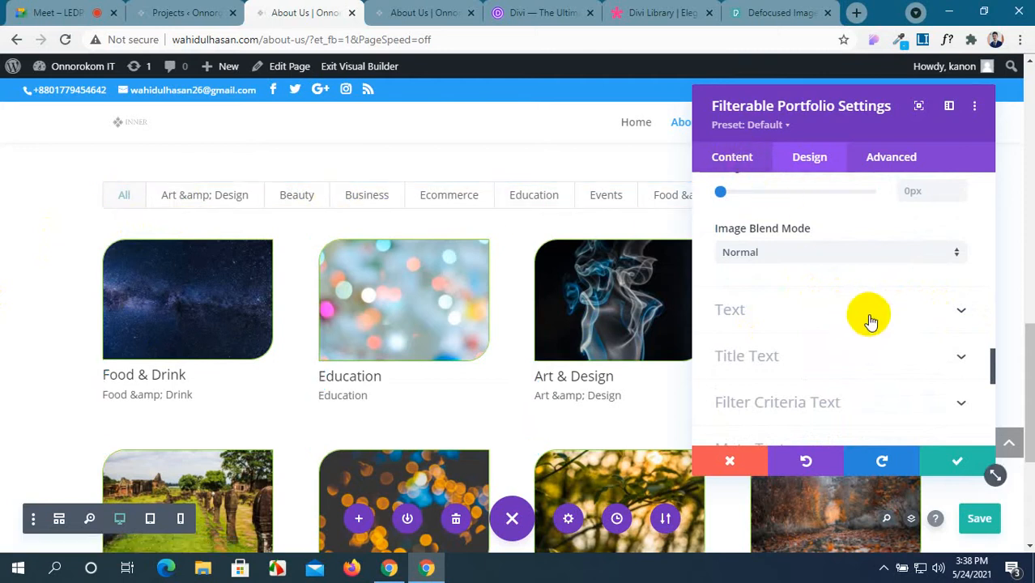
Step: In the portfolio's Elements settings, turn off Show Title and Show Categories
{"action": "left_click", "coordinate": [733, 157]}
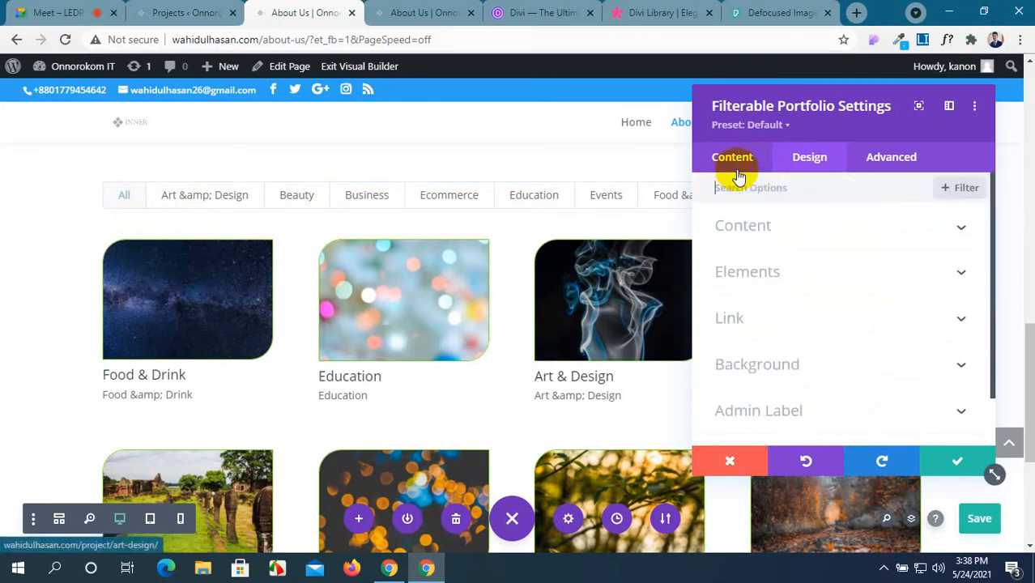
{"action": "left_click", "coordinate": [855, 273]}
{"action": "left_click", "coordinate": [743, 251]}
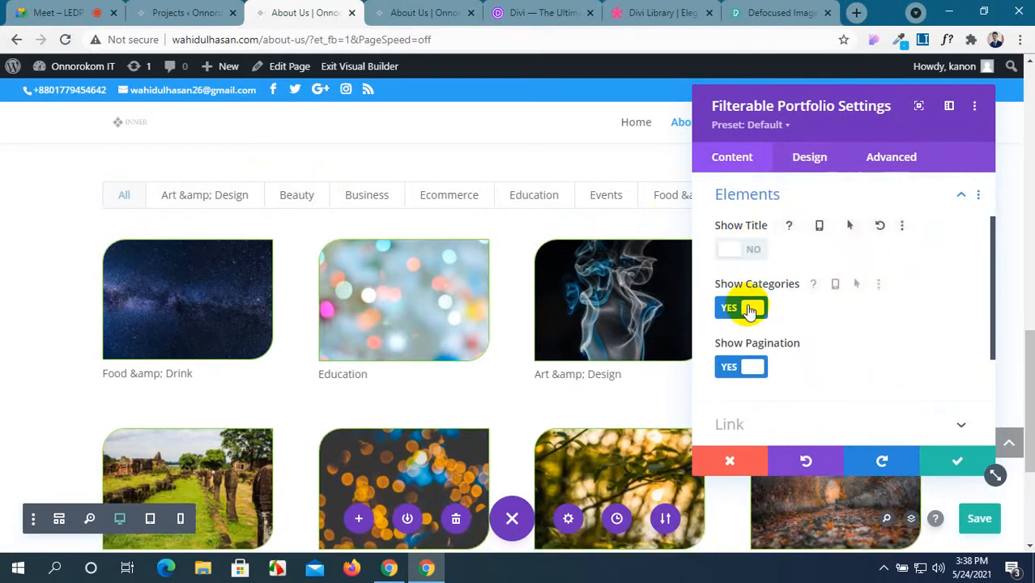
{"action": "left_click", "coordinate": [750, 310]}
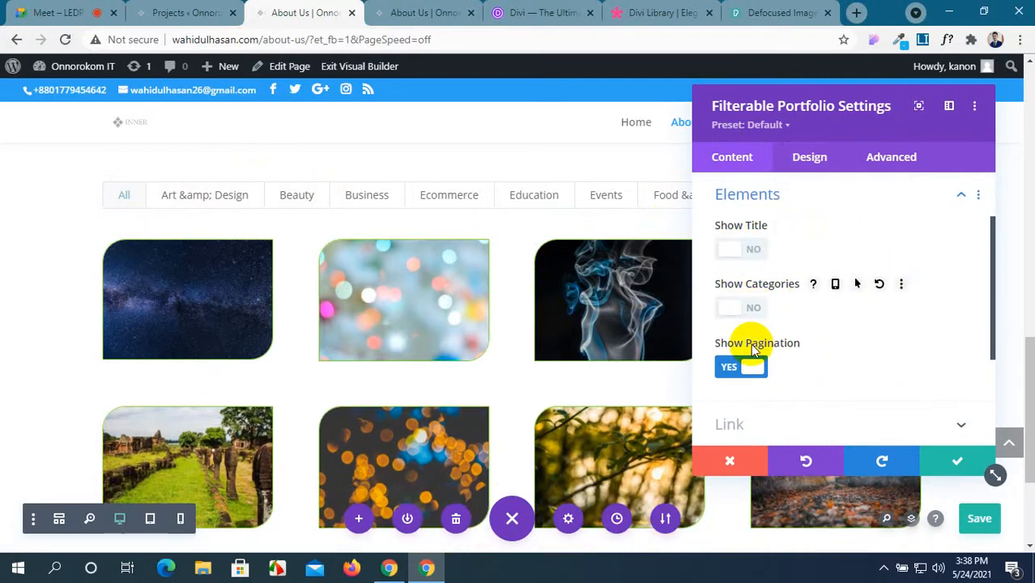
Step: Test hiding the pagination and turn it back on, and set Show Title back to Yes
{"action": "left_click", "coordinate": [753, 367]}
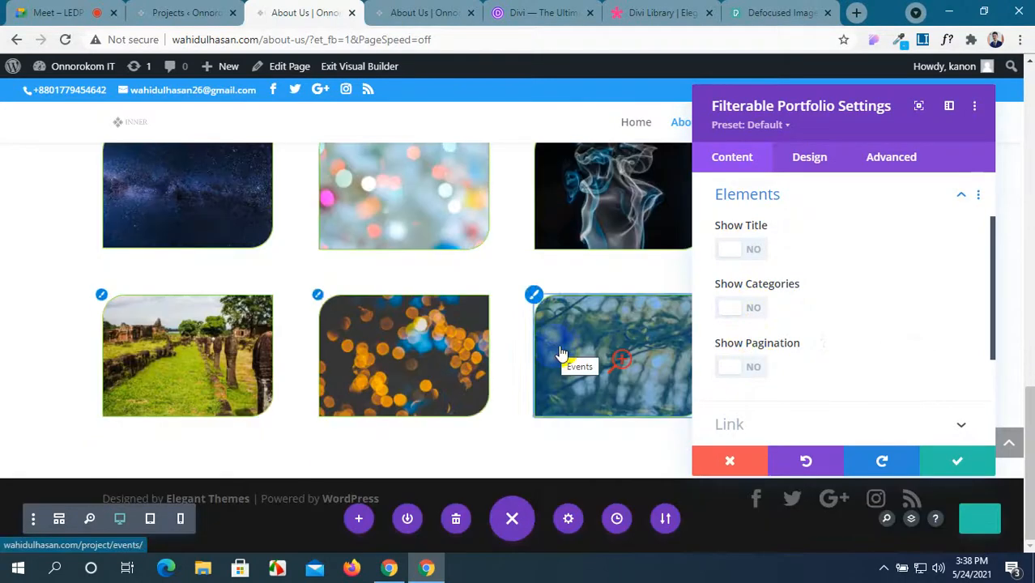
{"action": "left_click", "coordinate": [727, 367]}
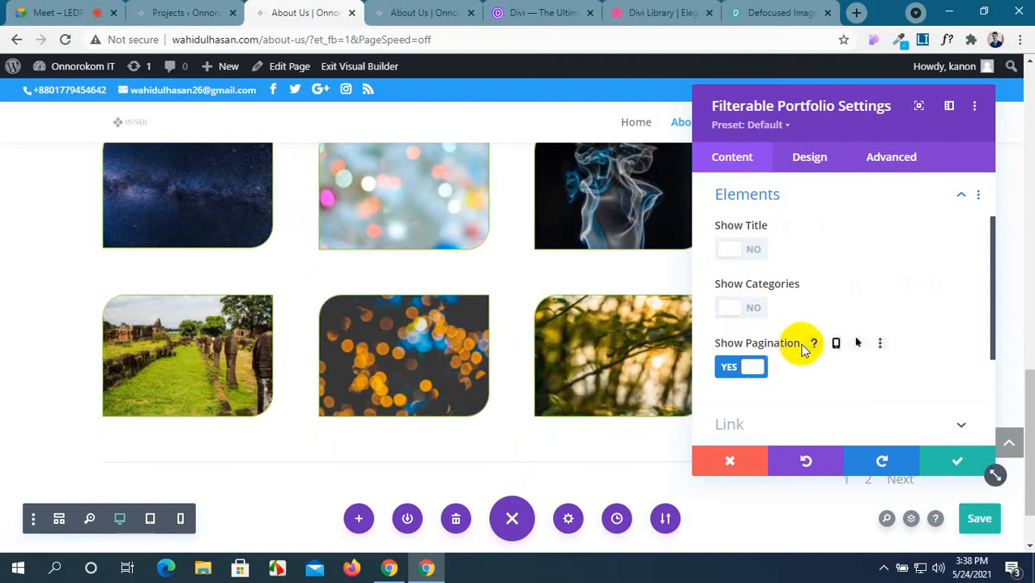
{"action": "scroll", "coordinate": [802, 348], "scroll_direction": "up", "scroll_amount": 1}
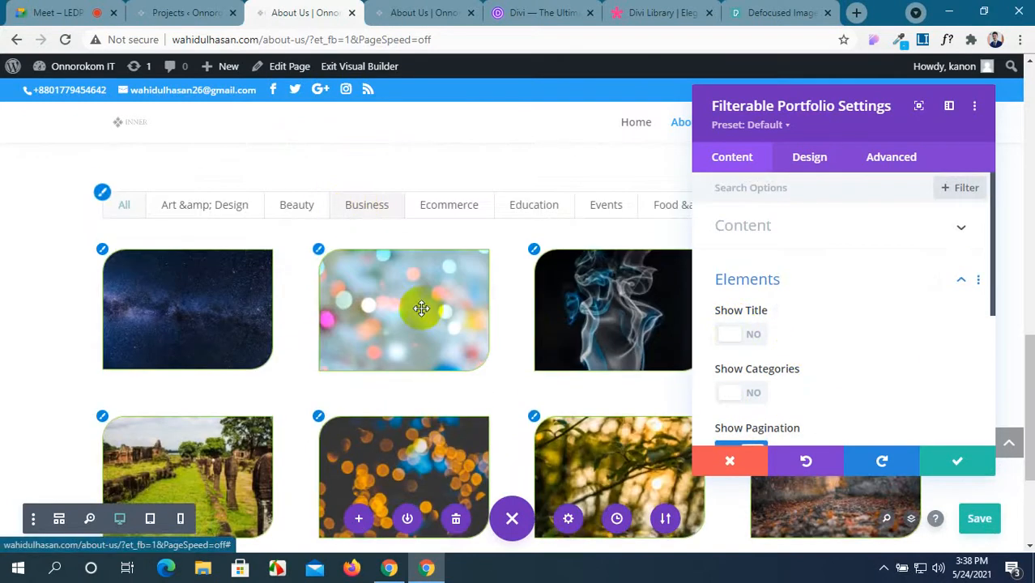
{"action": "left_click", "coordinate": [726, 333]}
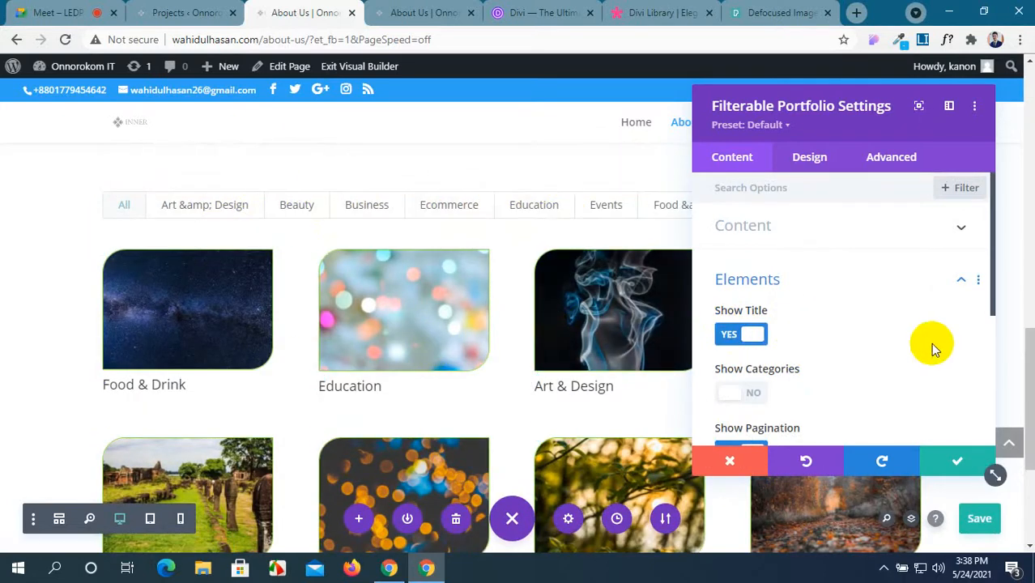
Step: Set the portfolio's general text alignment to centered in the Text design settings
{"action": "left_click", "coordinate": [812, 157]}
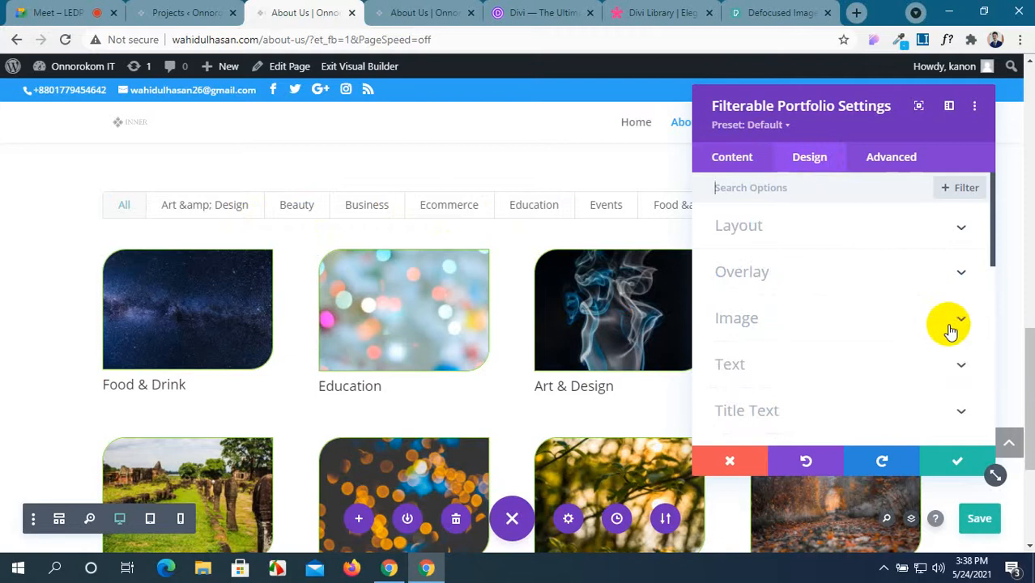
{"action": "left_click", "coordinate": [955, 365]}
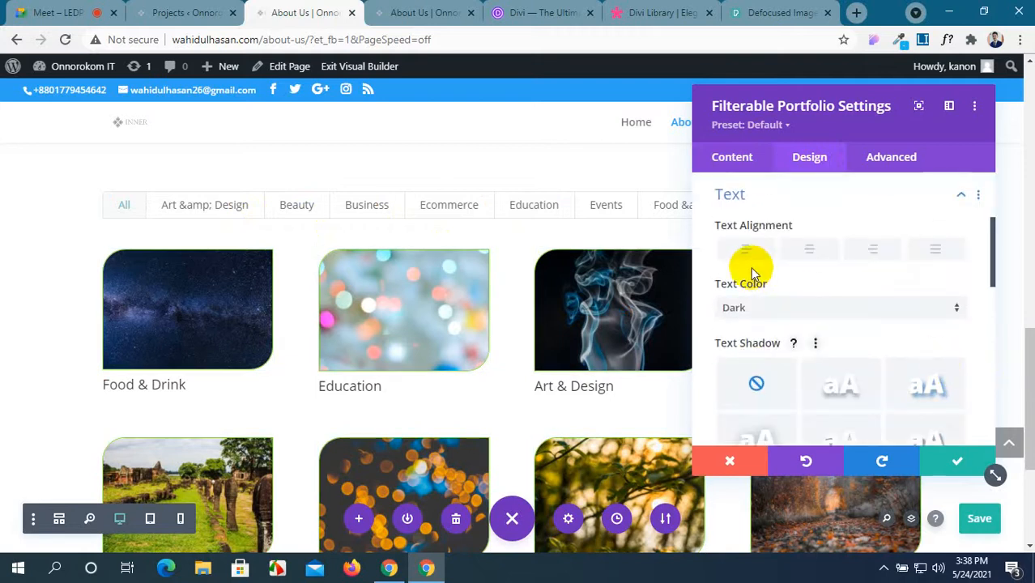
{"action": "left_click", "coordinate": [808, 253]}
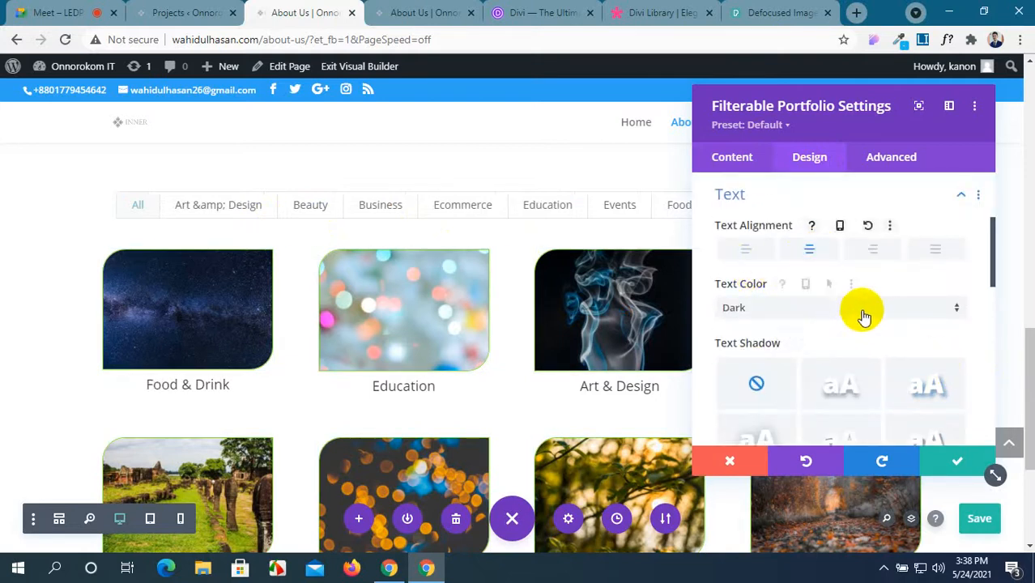
Step: Set the portfolio's title font to Montserrat in the Title Text design settings
{"action": "scroll", "coordinate": [873, 328], "scroll_direction": "down", "scroll_amount": 4}
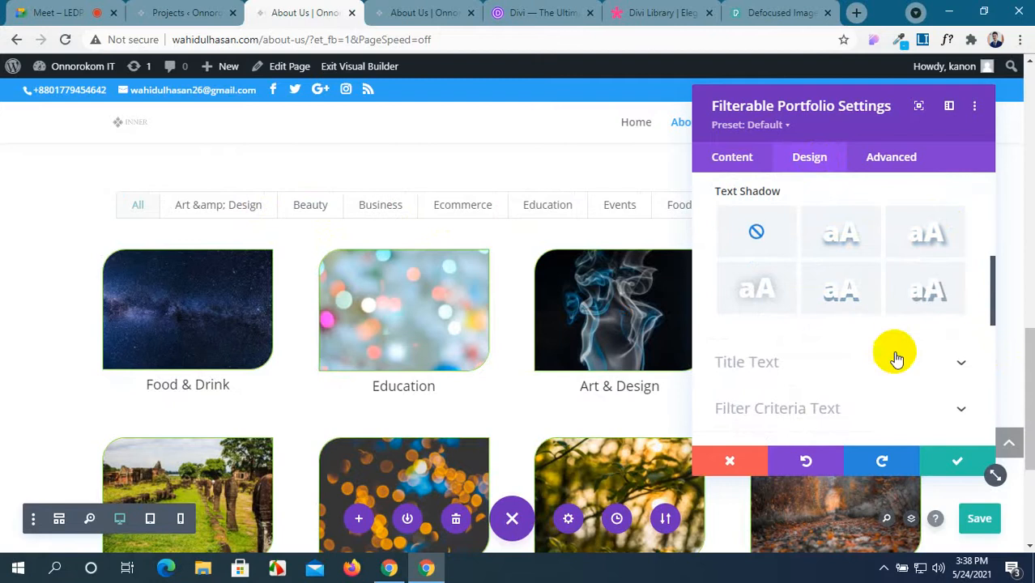
{"action": "left_click", "coordinate": [897, 360]}
{"action": "scroll", "coordinate": [901, 364], "scroll_direction": "down", "scroll_amount": 2}
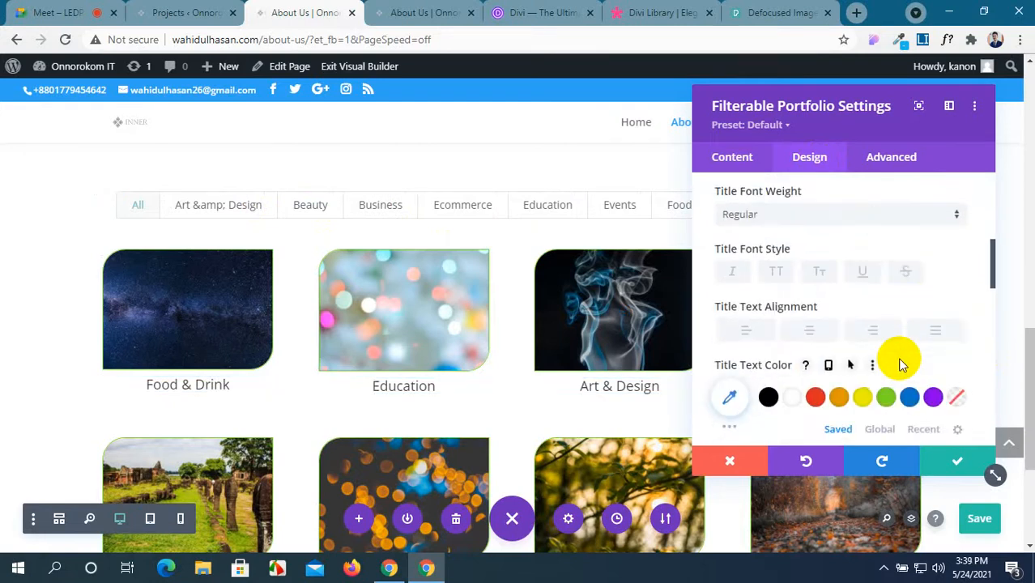
{"action": "scroll", "coordinate": [891, 340], "scroll_direction": "up", "scroll_amount": 1}
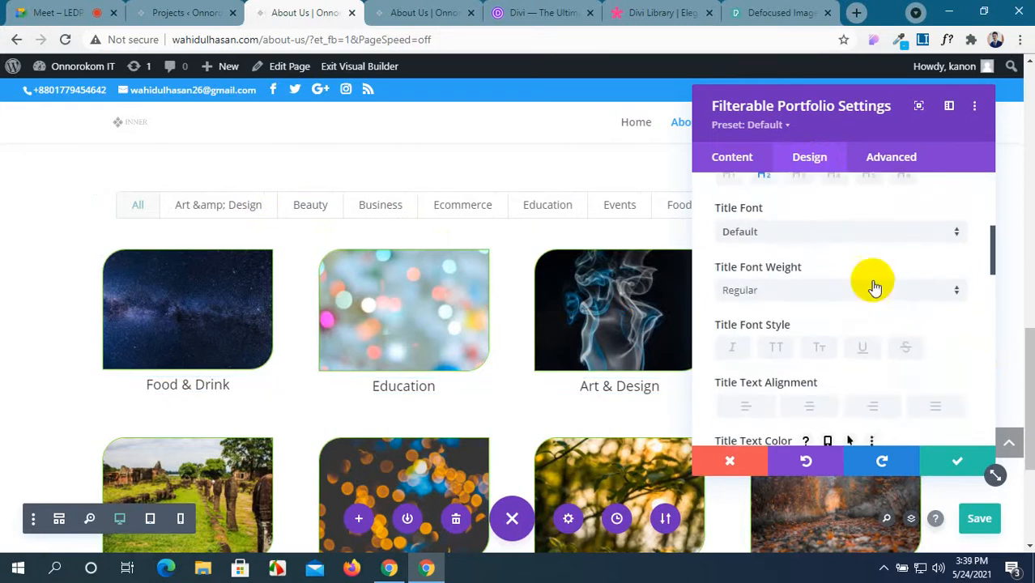
{"action": "left_click", "coordinate": [872, 235]}
{"action": "left_click", "coordinate": [868, 233]}
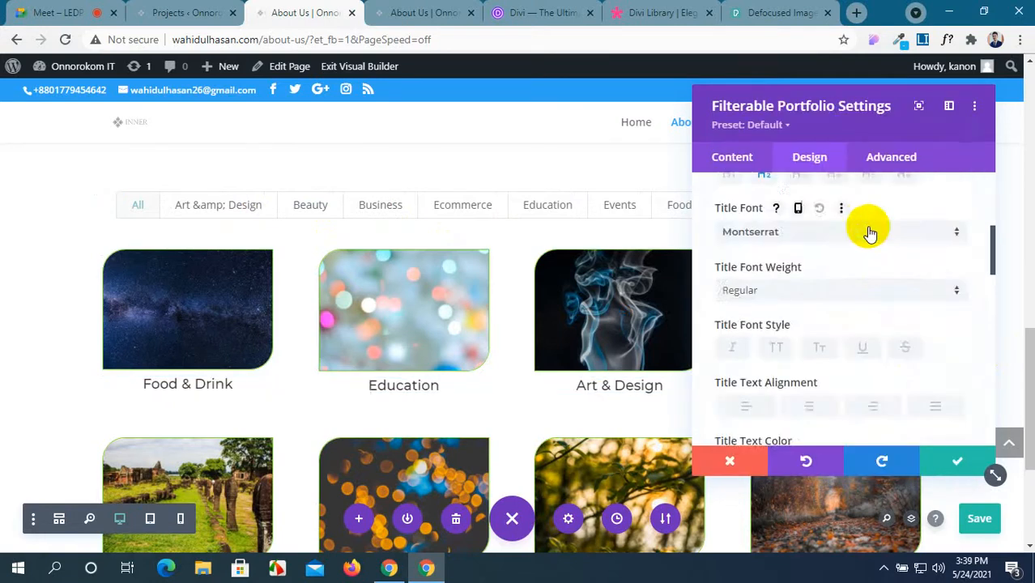
Step: Center the portfolio titles and give them a crimson red text color from the expanded palette
{"action": "scroll", "coordinate": [869, 345], "scroll_direction": "down", "scroll_amount": 2}
{"action": "left_click", "coordinate": [809, 254]}
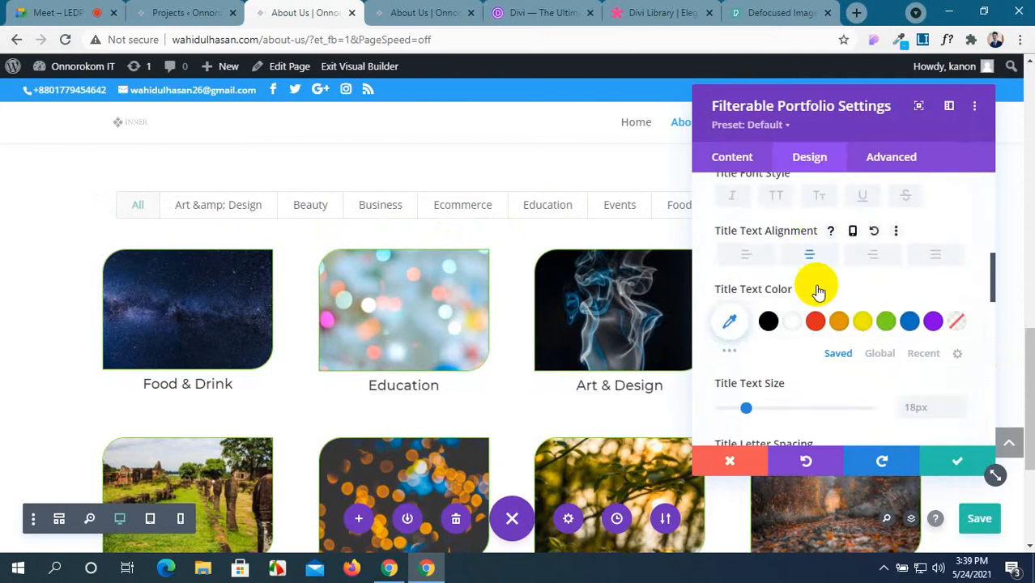
{"action": "left_click", "coordinate": [731, 352]}
{"action": "scroll", "coordinate": [776, 355], "scroll_direction": "down", "scroll_amount": 1}
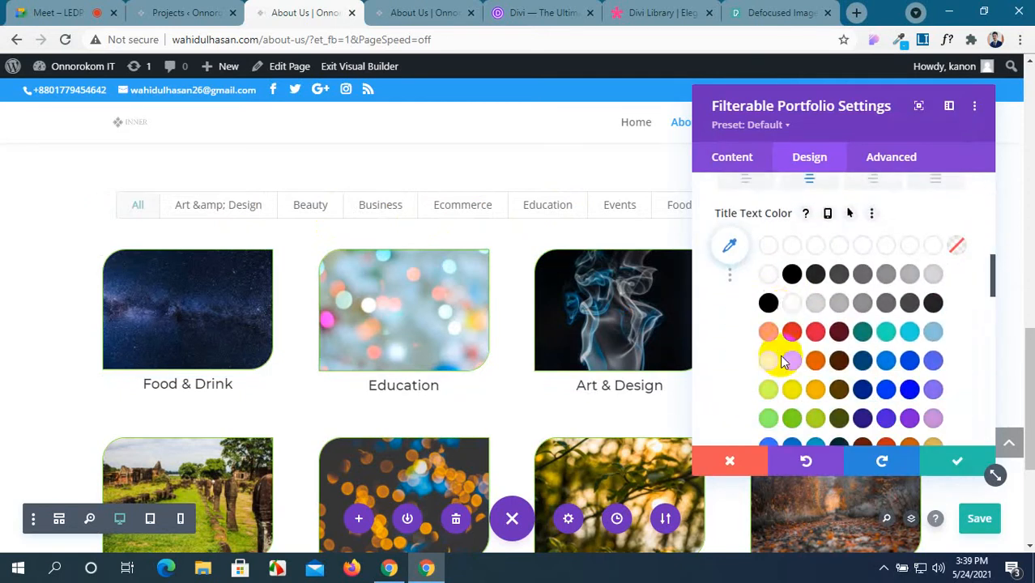
{"action": "left_click", "coordinate": [822, 334]}
Step: Set the Filter Criteria Text font to Ubuntu
{"action": "scroll", "coordinate": [794, 336], "scroll_direction": "down", "scroll_amount": 2}
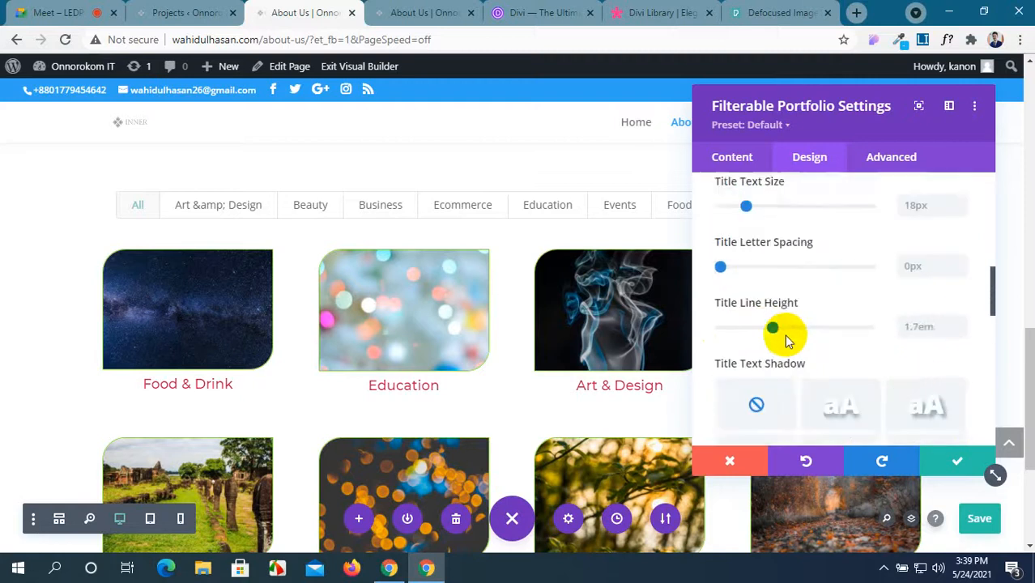
{"action": "scroll", "coordinate": [784, 340], "scroll_direction": "down", "scroll_amount": 3}
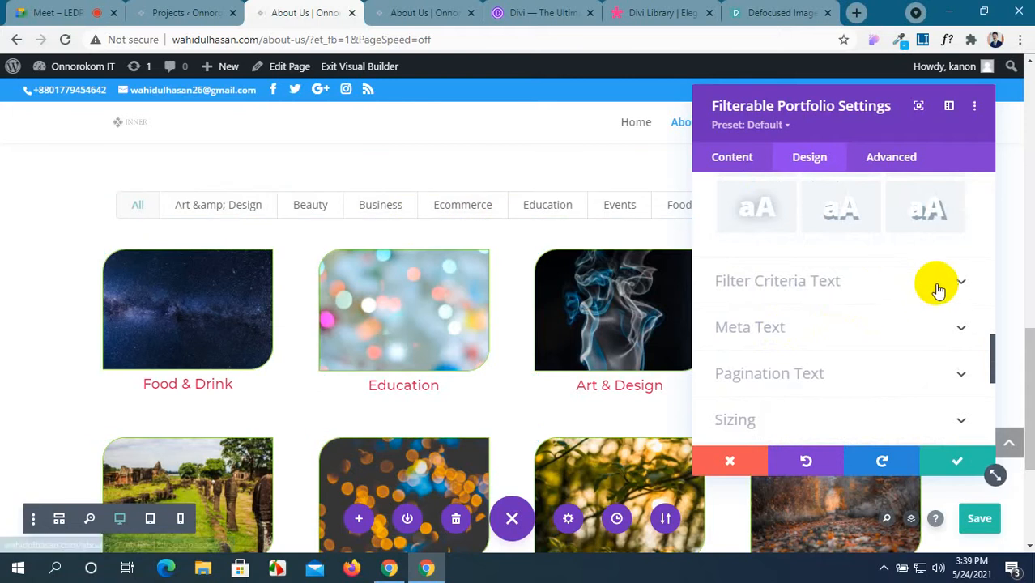
{"action": "left_click", "coordinate": [962, 283]}
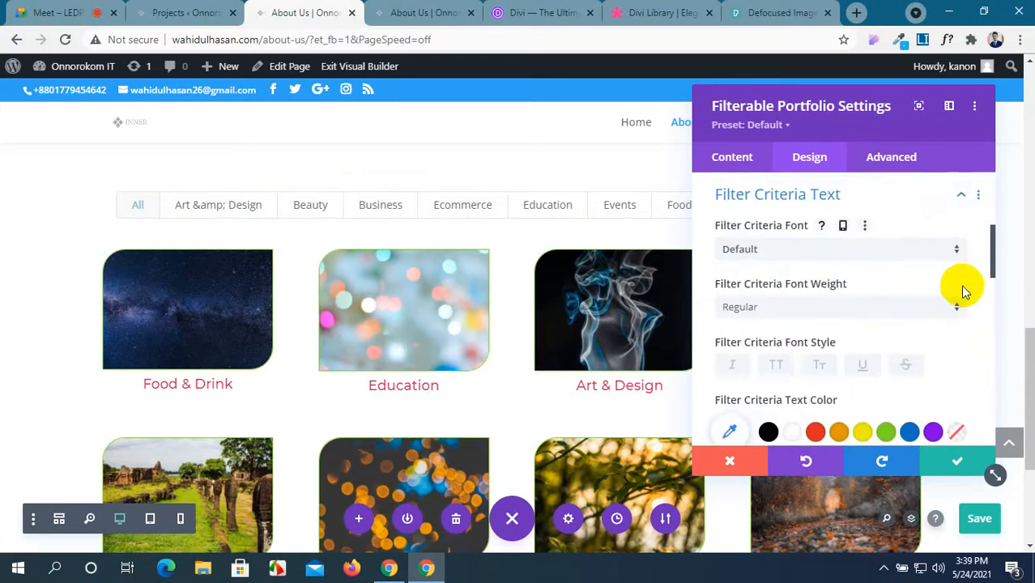
{"action": "left_click", "coordinate": [881, 249]}
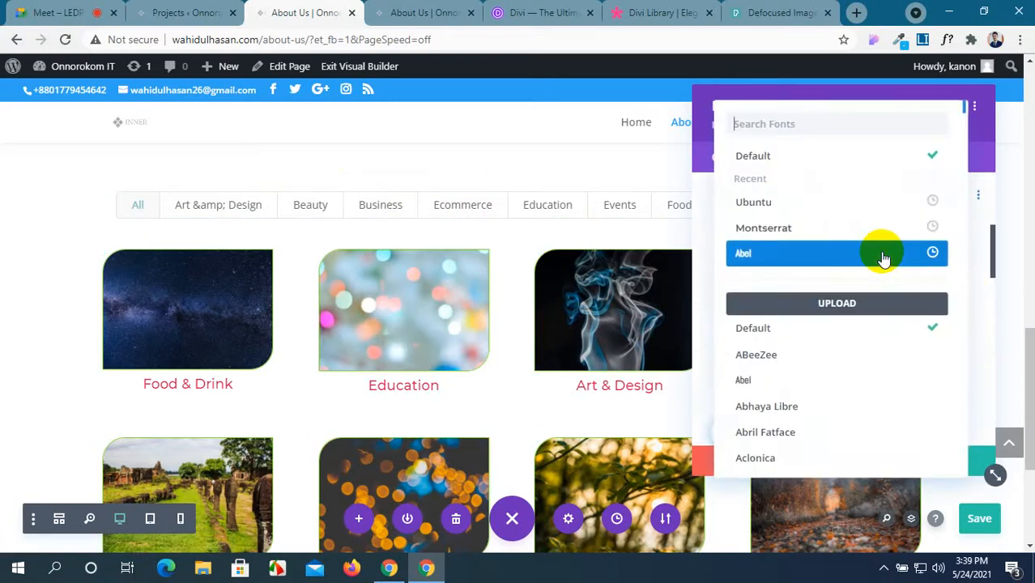
{"action": "left_click", "coordinate": [848, 206]}
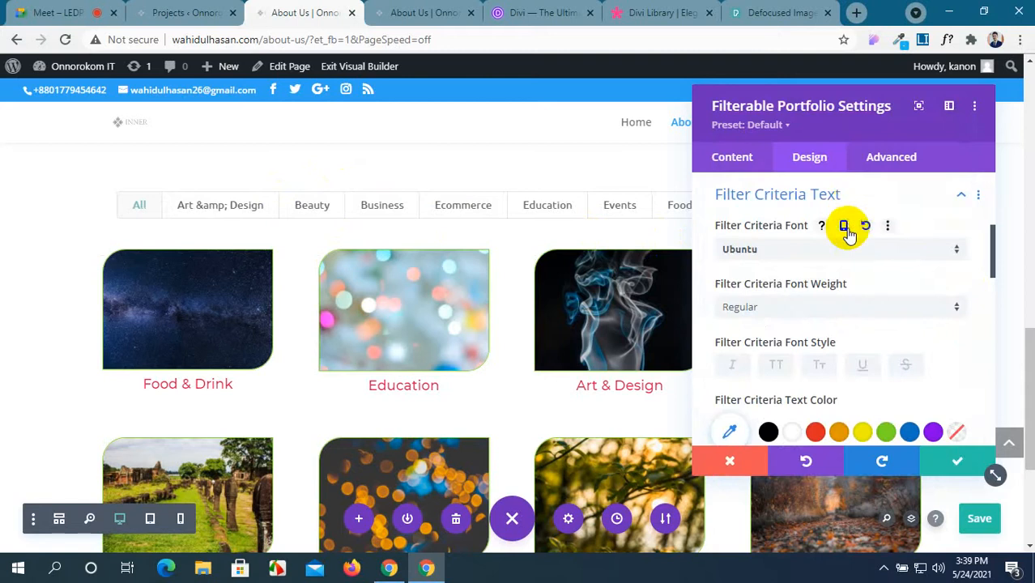
Step: Try orange #e09900, yellow, green, black and purple #8300e9 as the filter criteria text color
{"action": "scroll", "coordinate": [865, 316], "scroll_direction": "down", "scroll_amount": 3}
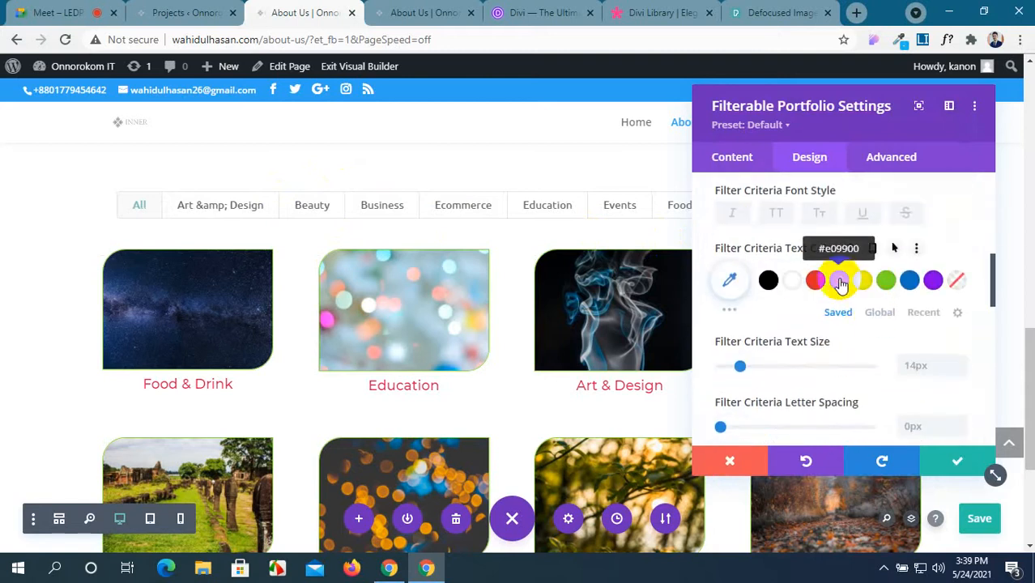
{"action": "left_click", "coordinate": [841, 284]}
{"action": "left_click", "coordinate": [862, 280]}
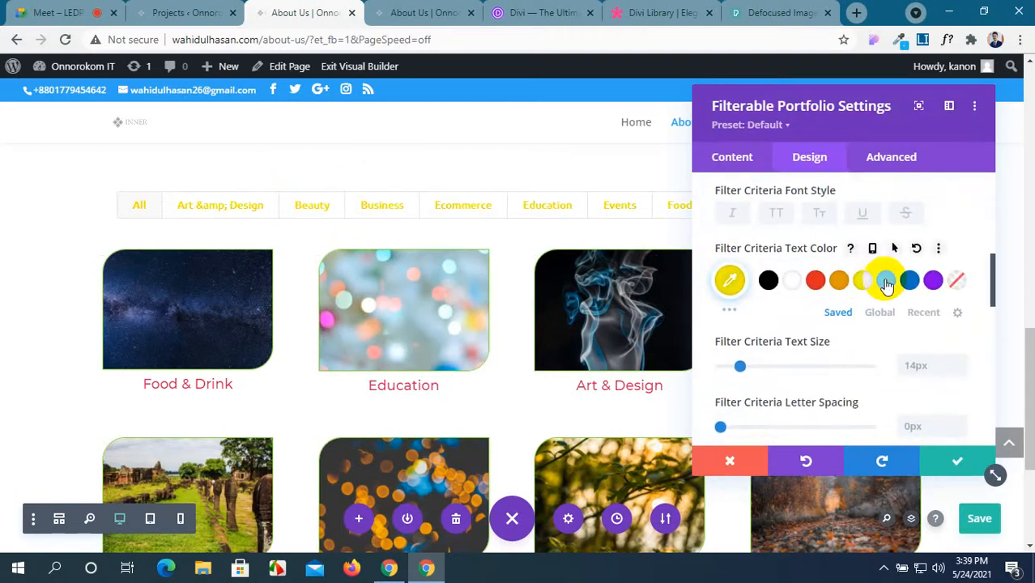
{"action": "left_click", "coordinate": [887, 284]}
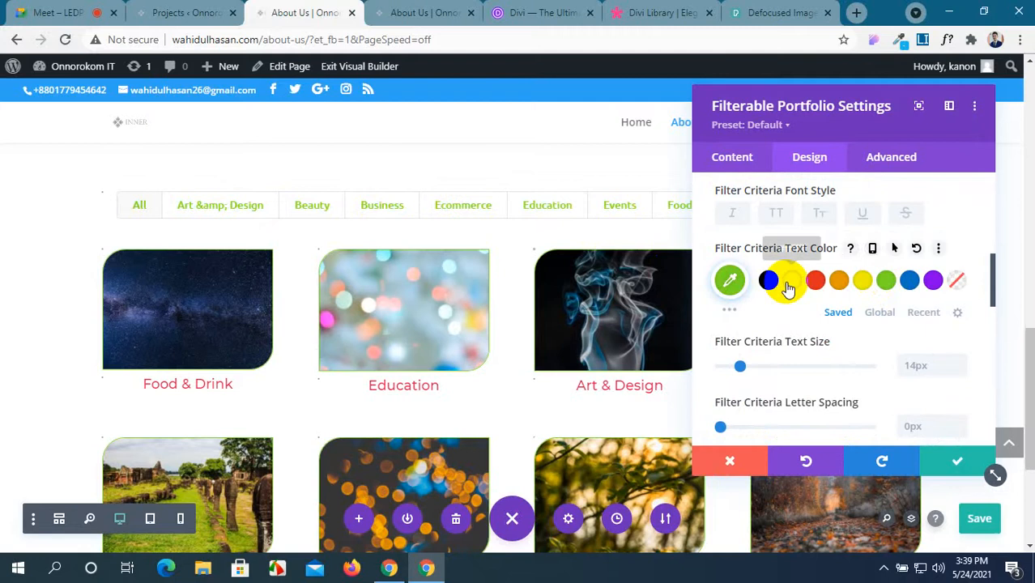
{"action": "left_click", "coordinate": [767, 280]}
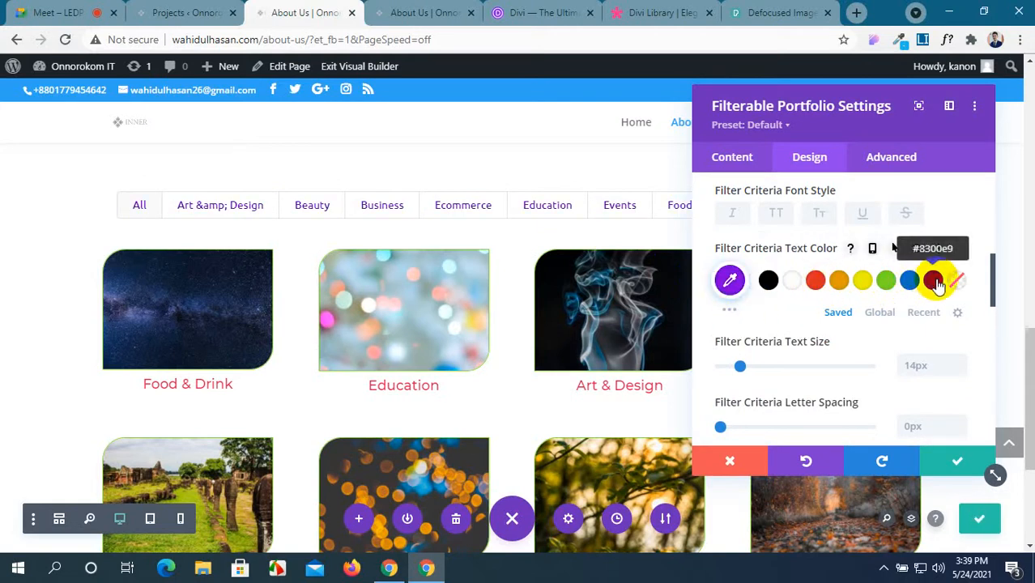
Step: Set the filter criteria text color to dark maroon from the expanded palette
{"action": "left_click", "coordinate": [728, 312]}
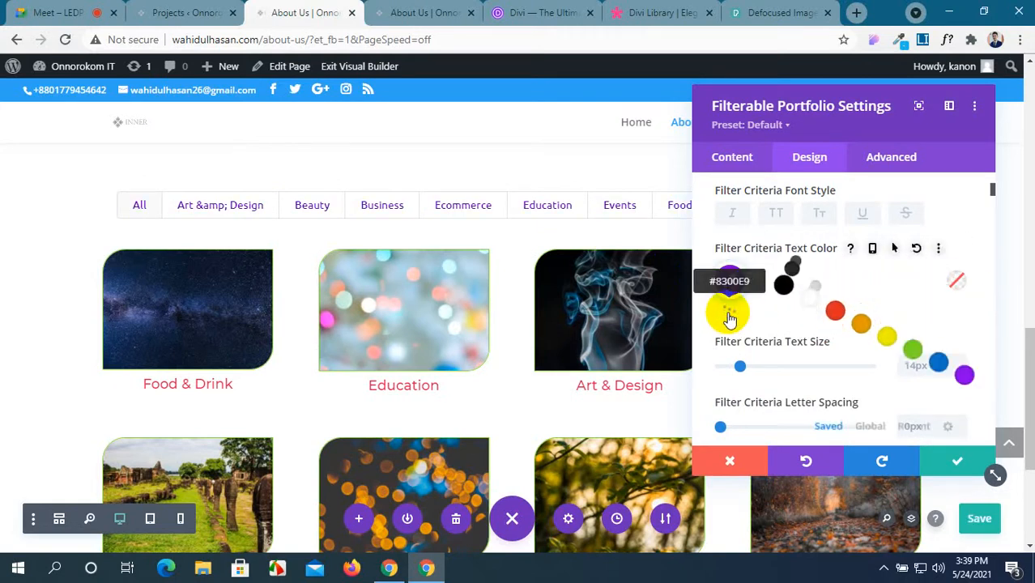
{"action": "scroll", "coordinate": [802, 331], "scroll_direction": "down", "scroll_amount": 1}
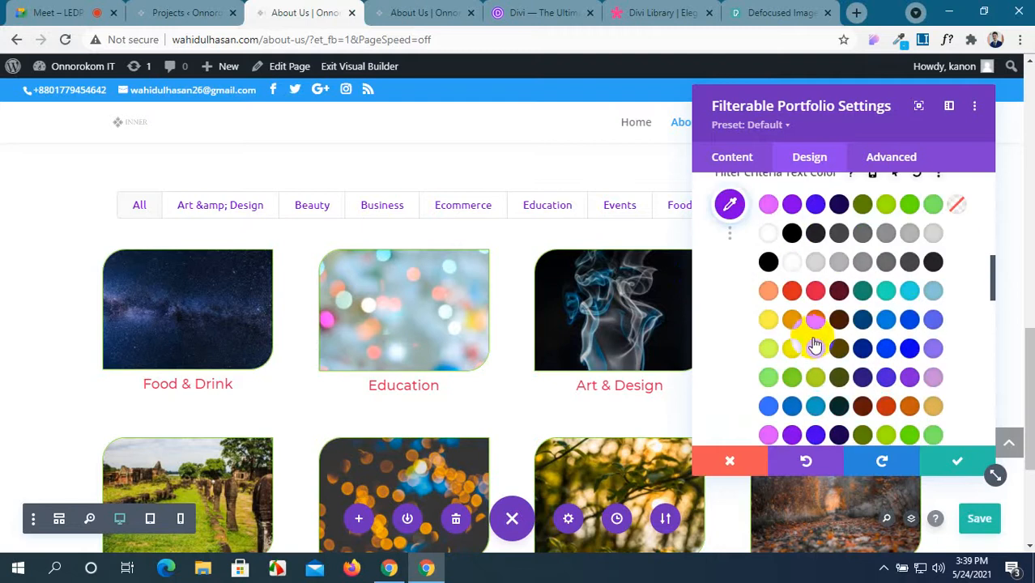
{"action": "left_click", "coordinate": [839, 293]}
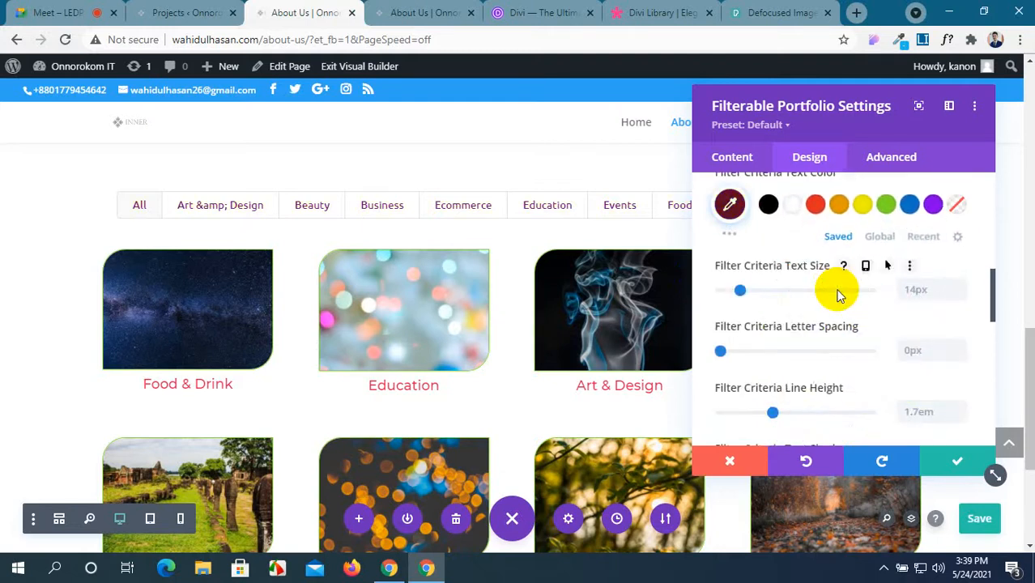
Step: Try a 3px letter spacing on the filter criteria text and reduce it back to 0px
{"action": "scroll", "coordinate": [838, 296], "scroll_direction": "down", "scroll_amount": 1}
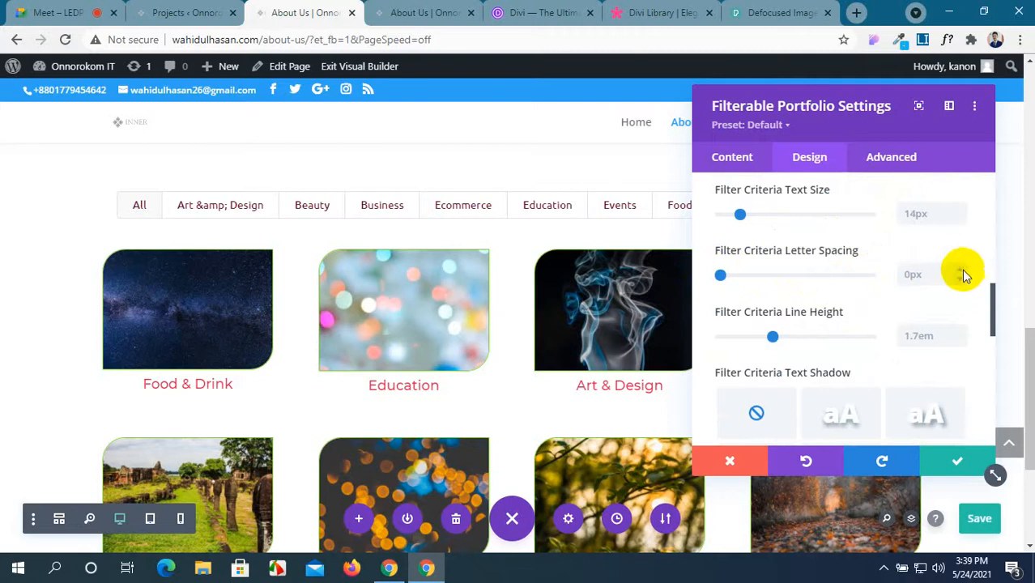
{"action": "left_click", "coordinate": [960, 269]}
{"action": "left_click", "coordinate": [960, 269]}
{"action": "left_click", "coordinate": [960, 269]}
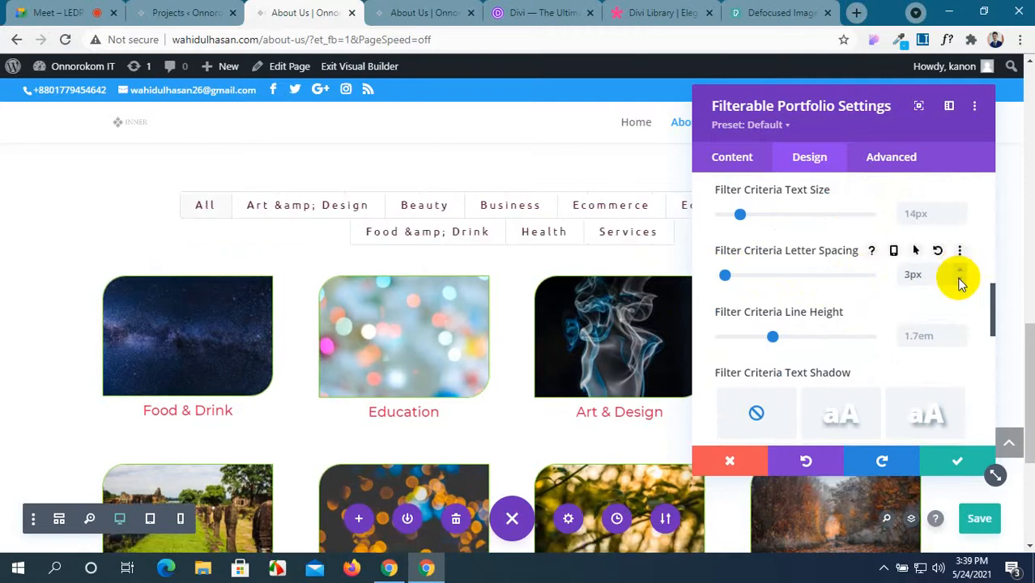
{"action": "left_click", "coordinate": [959, 279]}
{"action": "left_click", "coordinate": [959, 280]}
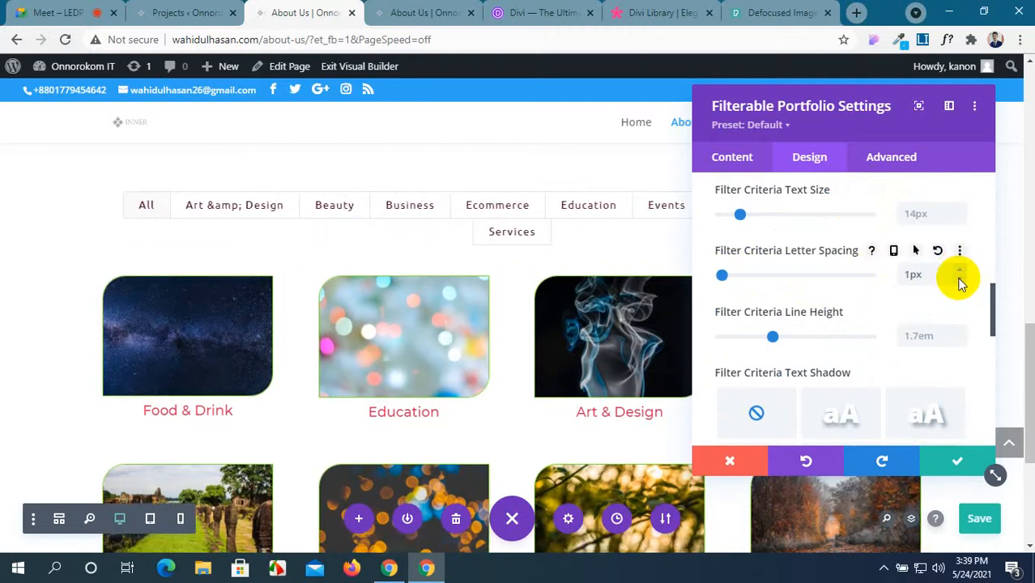
{"action": "left_click", "coordinate": [958, 279]}
{"action": "scroll", "coordinate": [958, 280], "scroll_direction": "down", "scroll_amount": 2}
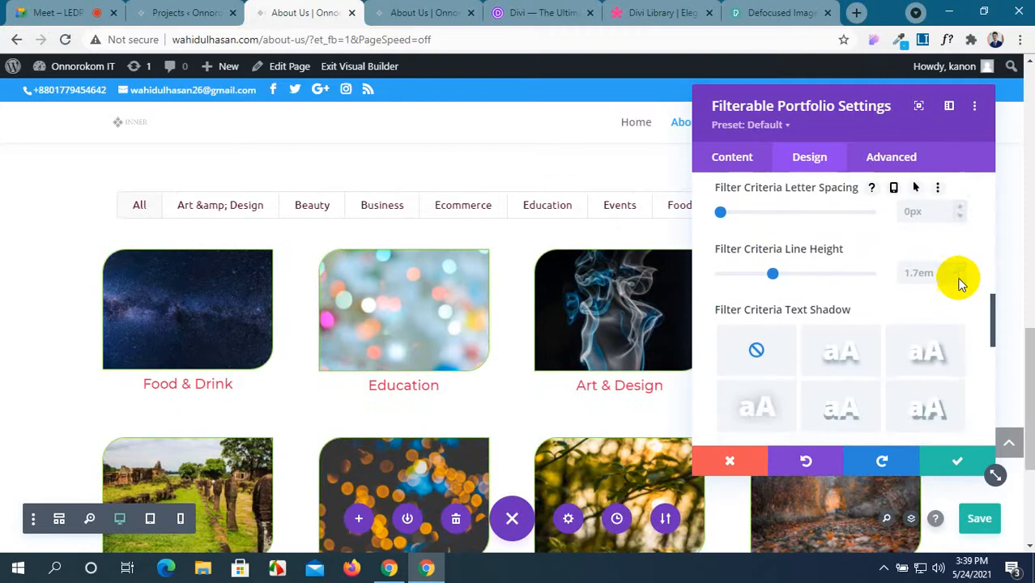
Step: Set the filter criteria line height to 1.9em
{"action": "left_click", "coordinate": [960, 257]}
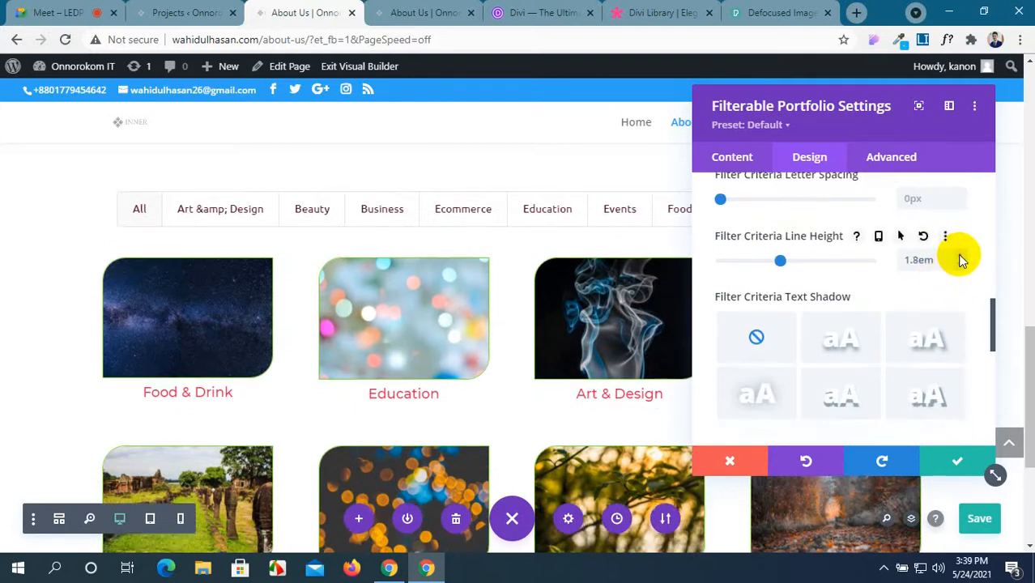
{"action": "left_click", "coordinate": [960, 257]}
{"action": "scroll", "coordinate": [870, 311], "scroll_direction": "down", "scroll_amount": 1}
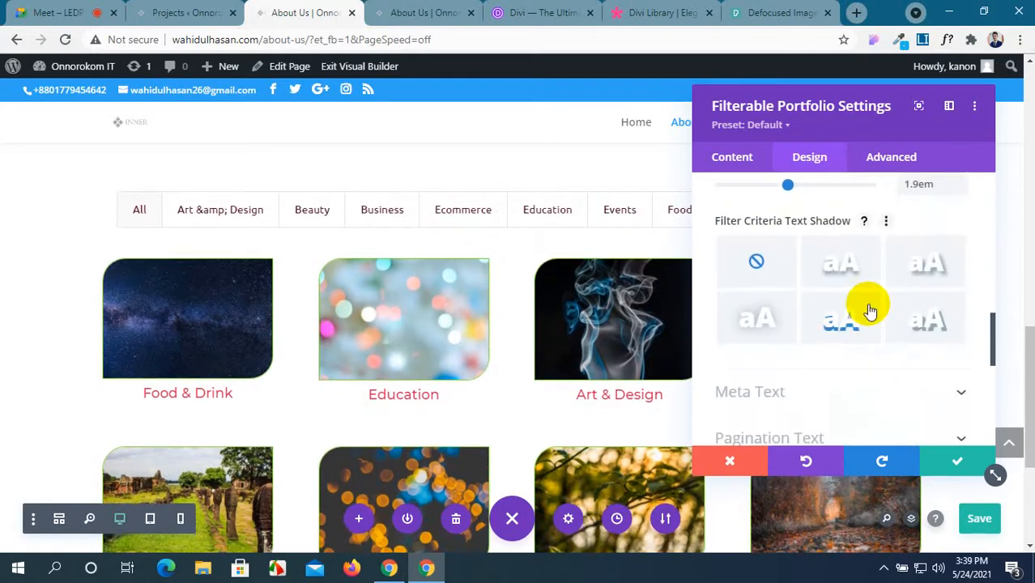
{"action": "scroll", "coordinate": [870, 310], "scroll_direction": "down", "scroll_amount": 2}
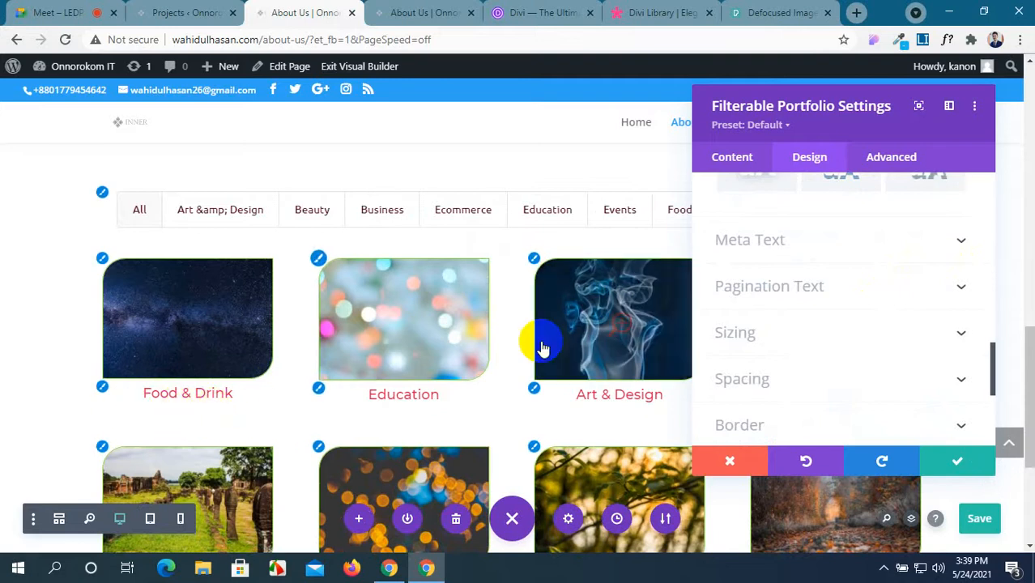
Step: Examine the pagination links below the project grid on the live About Us page
{"action": "scroll", "coordinate": [536, 342], "scroll_direction": "down", "scroll_amount": 2}
{"action": "scroll", "coordinate": [810, 316], "scroll_direction": "down", "scroll_amount": 1}
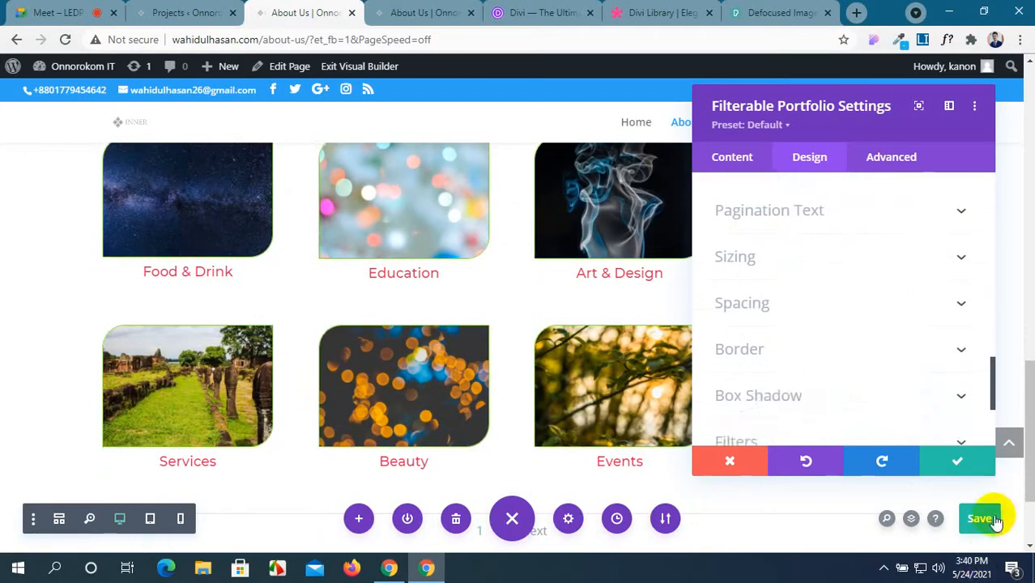
{"action": "scroll", "coordinate": [839, 311], "scroll_direction": "up", "scroll_amount": 1}
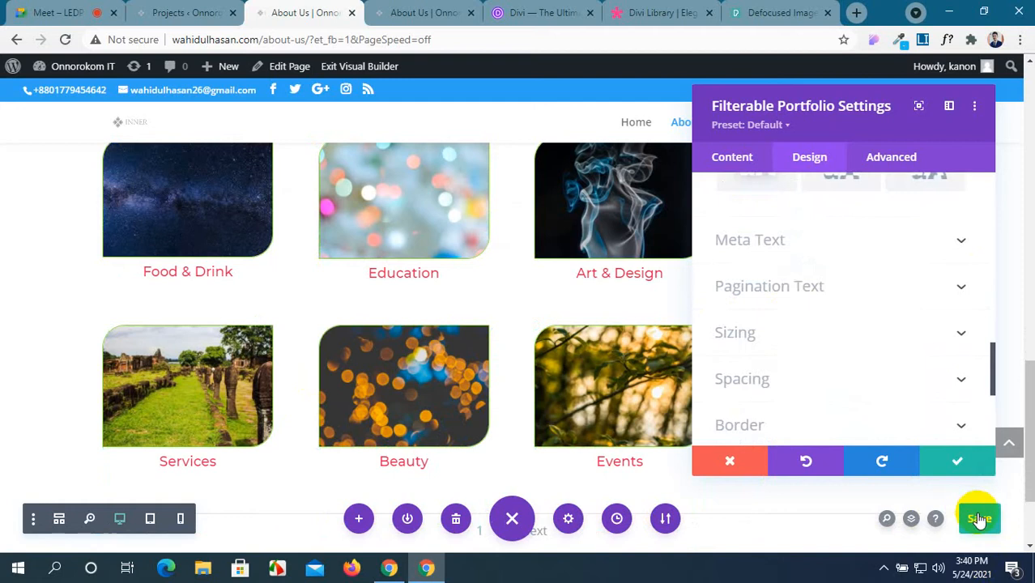
{"action": "left_click", "coordinate": [446, 17]}
{"action": "scroll", "coordinate": [509, 243], "scroll_direction": "down", "scroll_amount": 3}
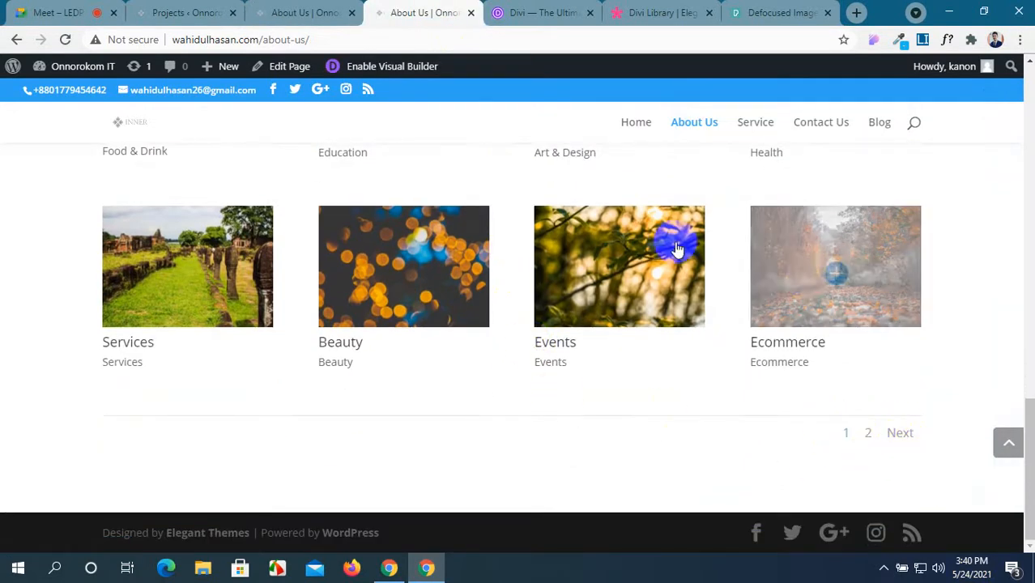
{"action": "scroll", "coordinate": [887, 446], "scroll_direction": "up", "scroll_amount": 1}
{"action": "scroll", "coordinate": [886, 456], "scroll_direction": "down", "scroll_amount": 1}
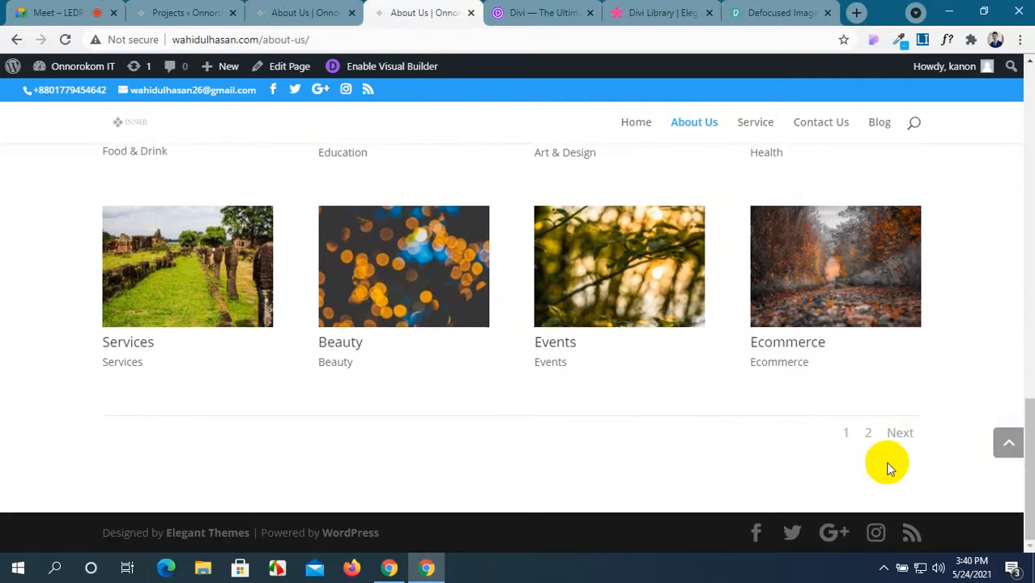
Step: Right-align the portfolio's pagination text and move the settings window away from the pagination links
{"action": "left_click", "coordinate": [300, 12]}
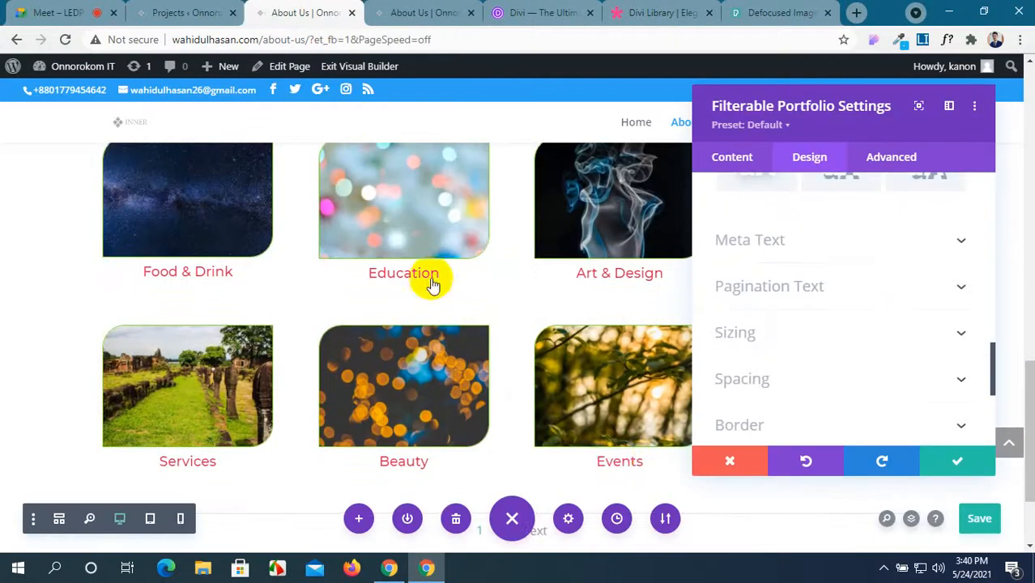
{"action": "scroll", "coordinate": [616, 458], "scroll_direction": "down", "scroll_amount": 1}
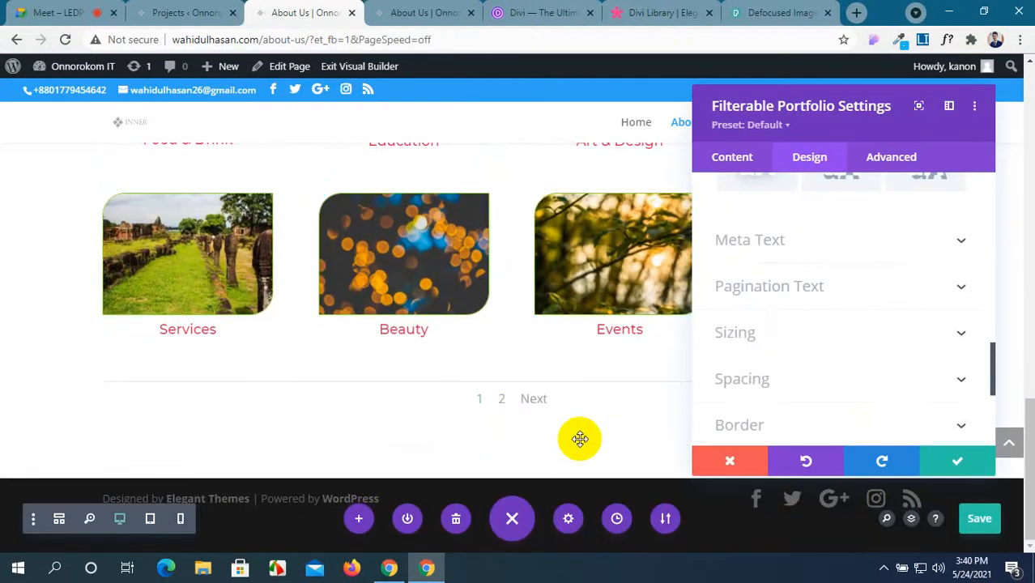
{"action": "scroll", "coordinate": [836, 335], "scroll_direction": "down", "scroll_amount": 3}
{"action": "scroll", "coordinate": [839, 337], "scroll_direction": "up", "scroll_amount": 3}
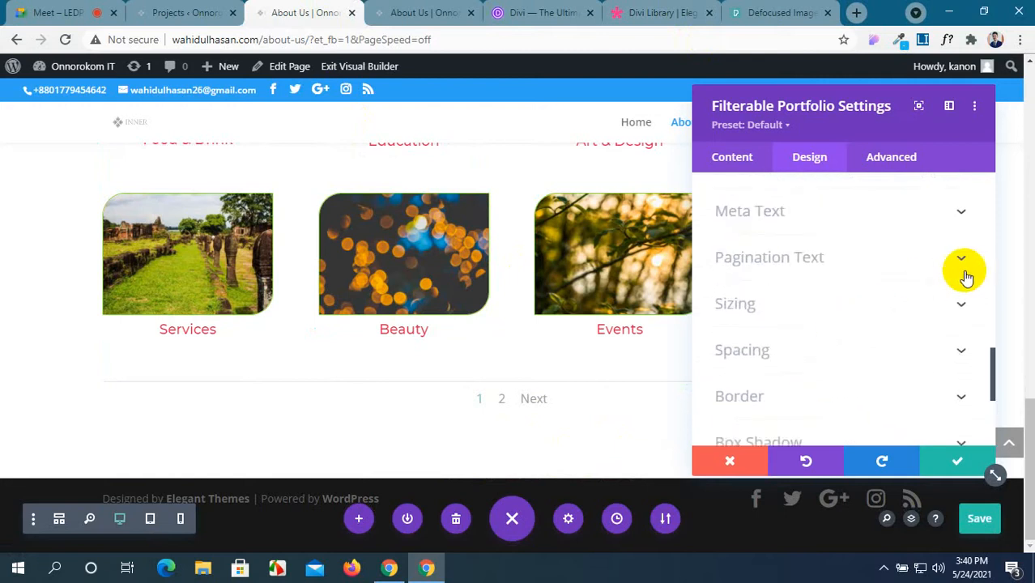
{"action": "left_click", "coordinate": [960, 261]}
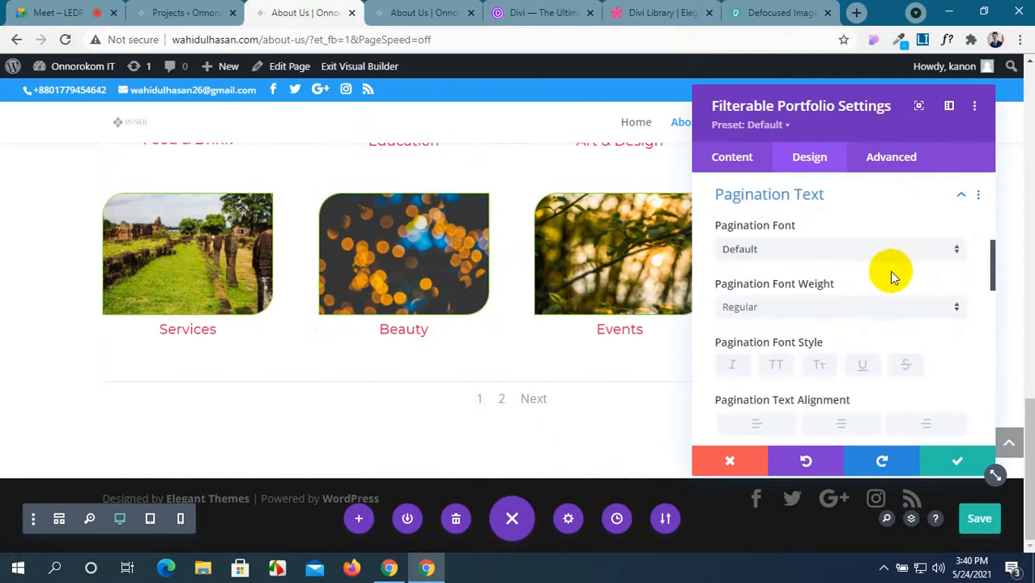
{"action": "scroll", "coordinate": [889, 275], "scroll_direction": "down", "scroll_amount": 1}
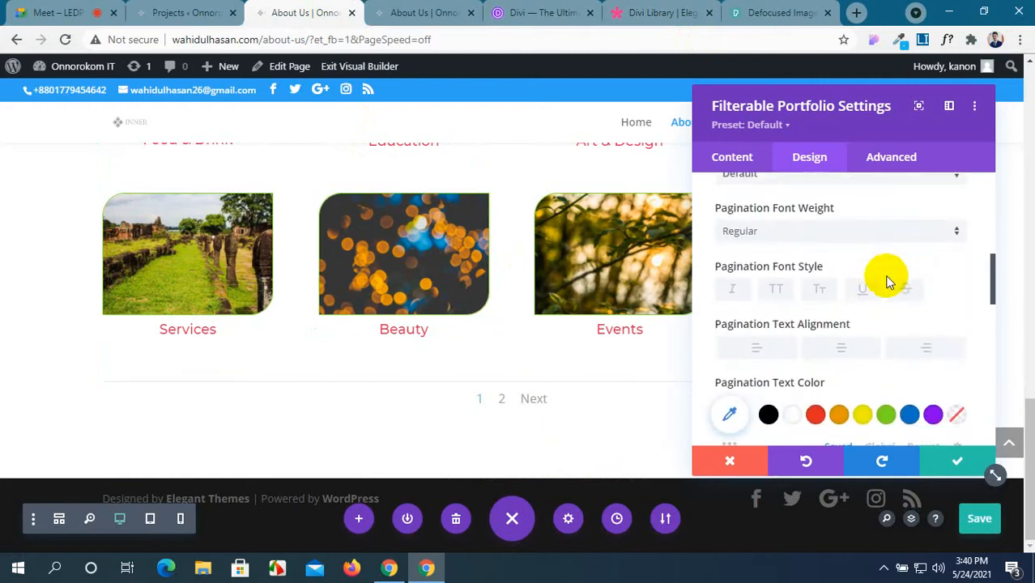
{"action": "left_click", "coordinate": [915, 350]}
{"action": "left_click_drag", "start_coordinate": [853, 127], "coordinate": [539, 138]}
Step: Set the pagination text color to red and its size to 16px
{"action": "scroll", "coordinate": [555, 285], "scroll_direction": "down", "scroll_amount": 1}
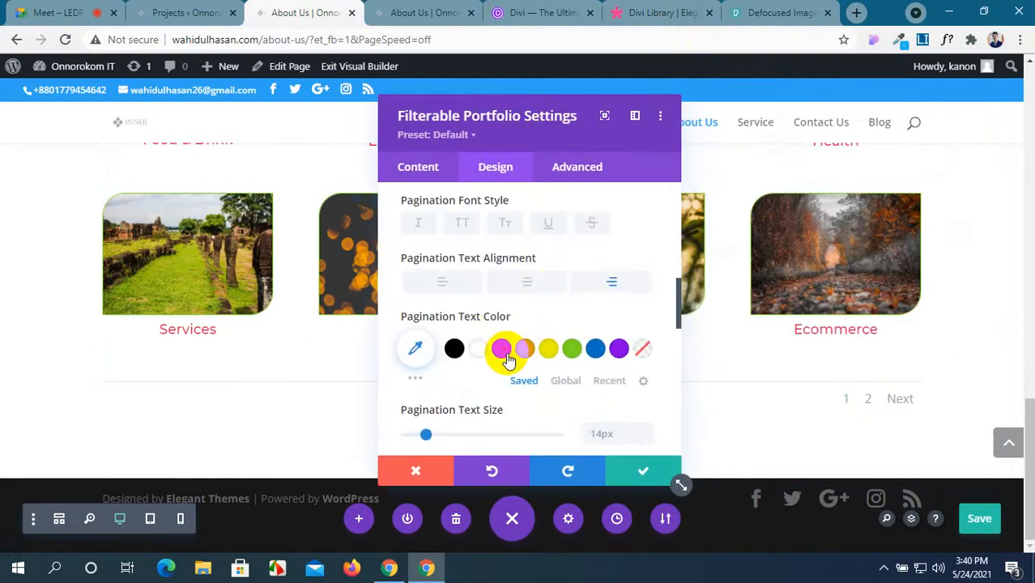
{"action": "left_click", "coordinate": [502, 349]}
{"action": "scroll", "coordinate": [510, 359], "scroll_direction": "down", "scroll_amount": 2}
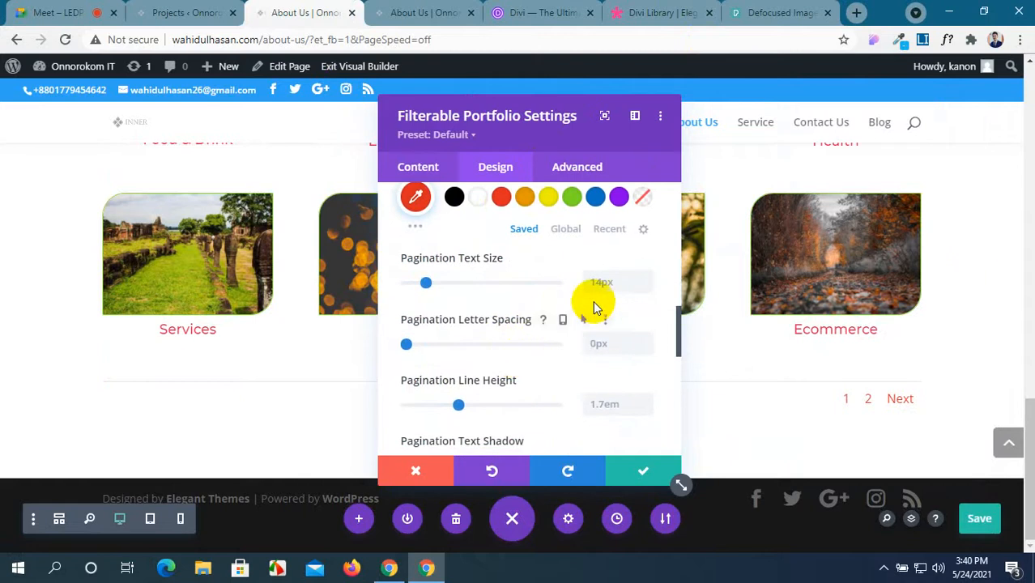
{"action": "left_click", "coordinate": [607, 281]}
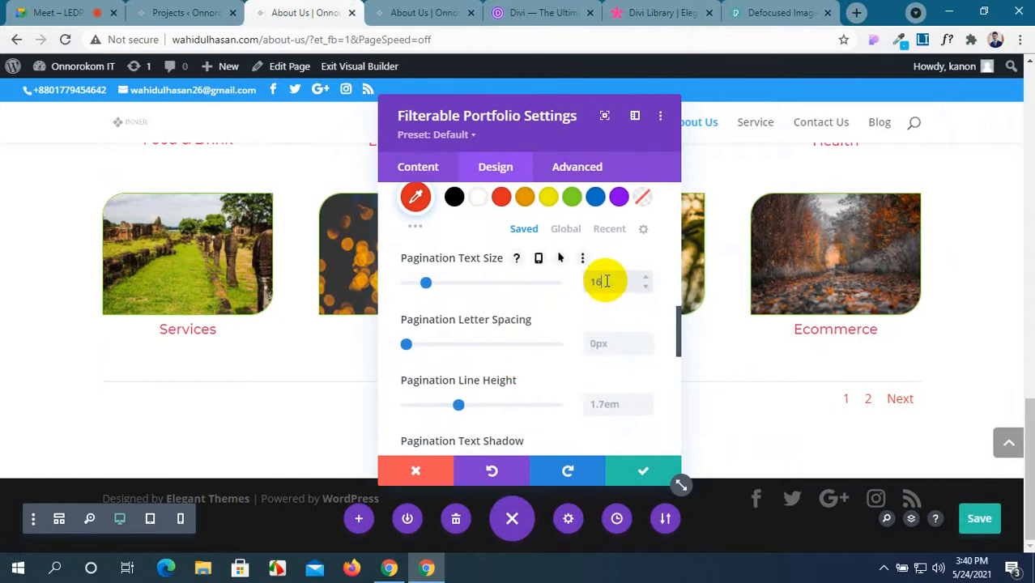
{"action": "scroll", "coordinate": [564, 320], "scroll_direction": "down", "scroll_amount": 1}
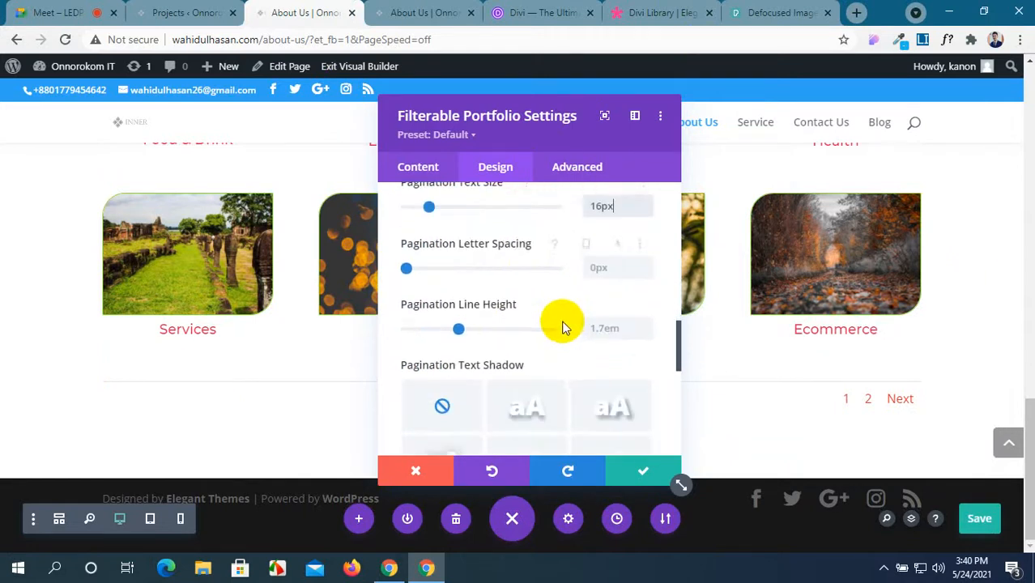
Step: Apply the Fade animation style to the filterable portfolio and save the page
{"action": "scroll", "coordinate": [517, 339], "scroll_direction": "down", "scroll_amount": 2}
{"action": "scroll", "coordinate": [517, 341], "scroll_direction": "down", "scroll_amount": 4}
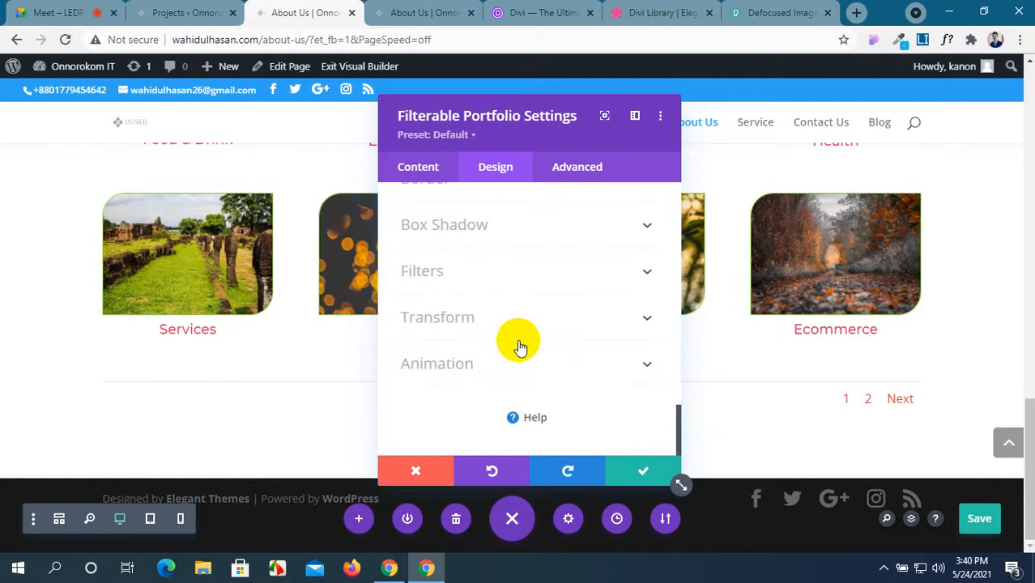
{"action": "left_click", "coordinate": [620, 365]}
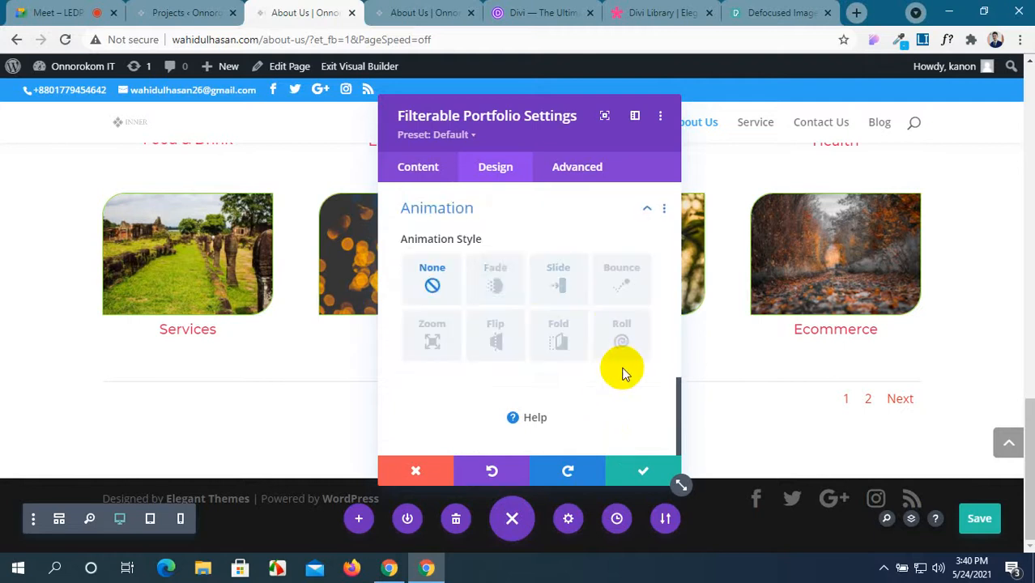
{"action": "left_click", "coordinate": [518, 283]}
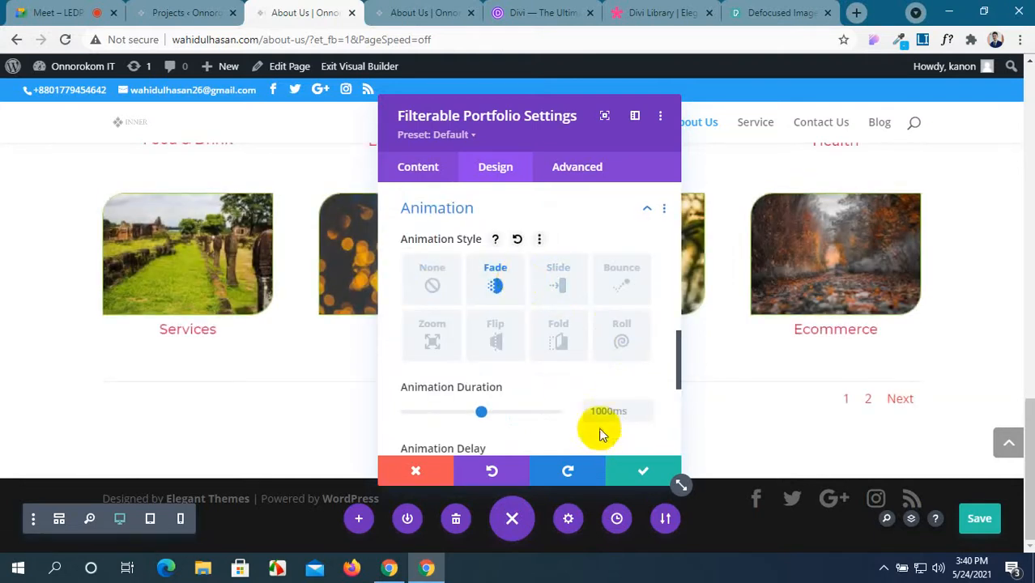
{"action": "scroll", "coordinate": [601, 430], "scroll_direction": "down", "scroll_amount": 3}
{"action": "left_click", "coordinate": [966, 510]}
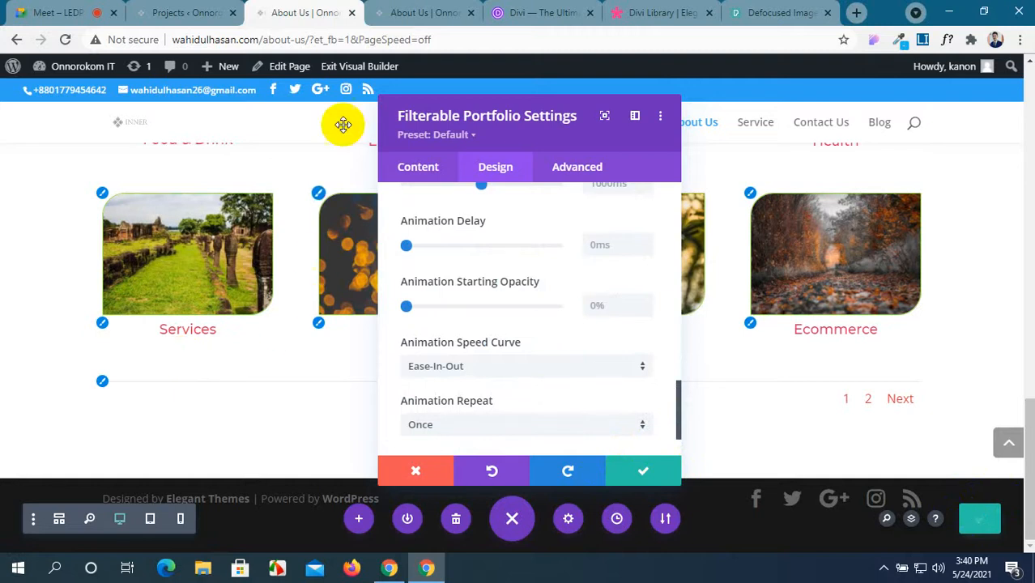
Step: Reload the live About Us page and review the restyled portfolio
{"action": "left_click", "coordinate": [405, 15]}
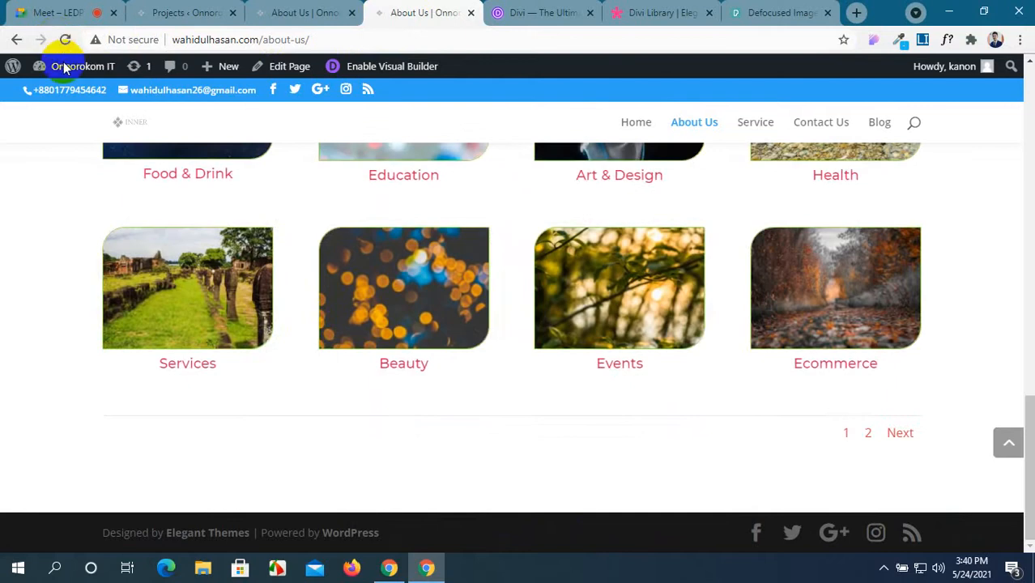
{"action": "scroll", "coordinate": [304, 265], "scroll_direction": "up", "scroll_amount": 2}
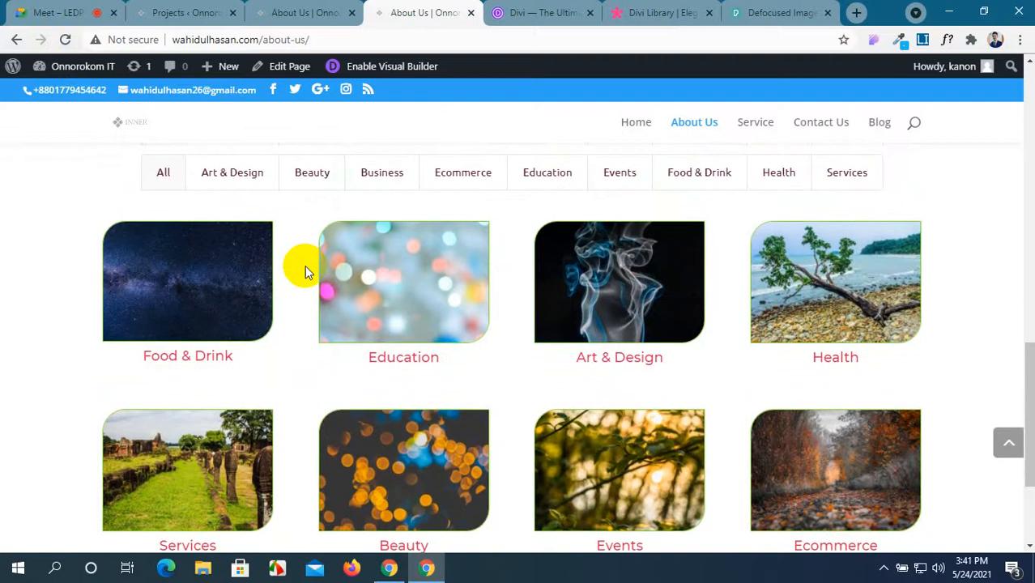
Step: Start a new project from the WordPress Projects list in a separate browser tab
{"action": "left_click", "coordinate": [150, 12]}
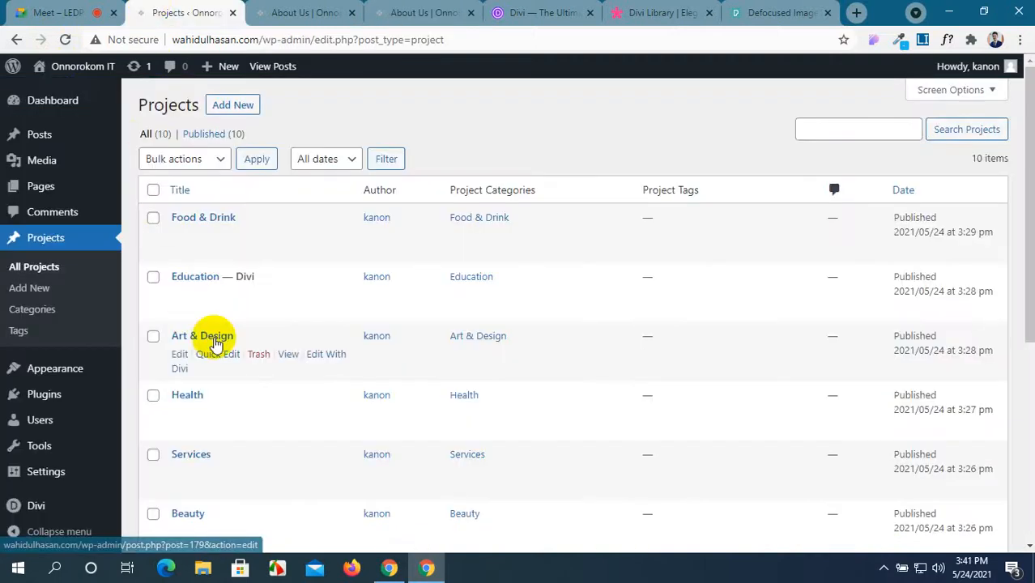
{"action": "scroll", "coordinate": [215, 344], "scroll_direction": "down", "scroll_amount": 5}
{"action": "scroll", "coordinate": [214, 344], "scroll_direction": "up", "scroll_amount": 5}
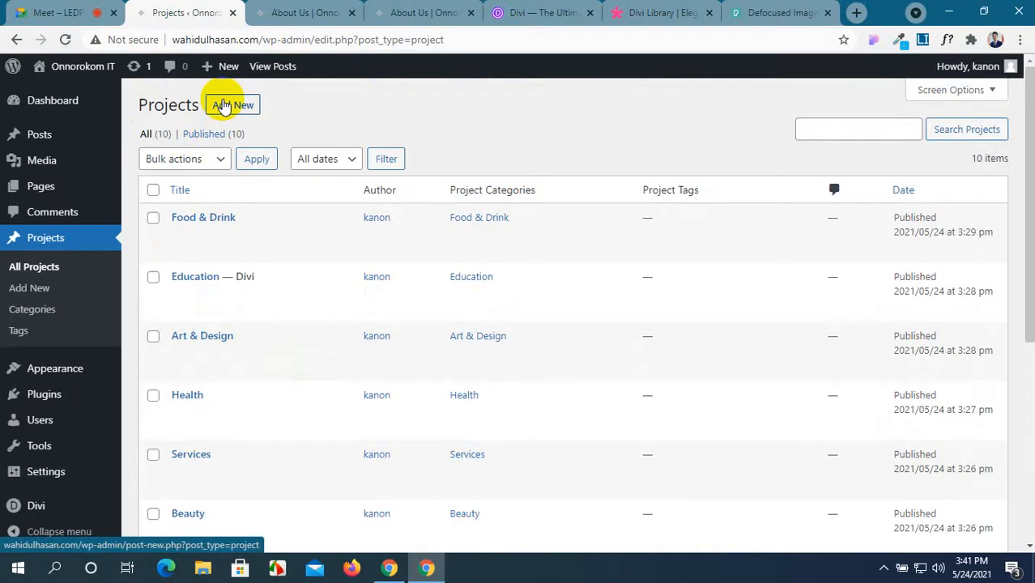
{"action": "left_click", "coordinate": [224, 107], "text": "ctrl"}
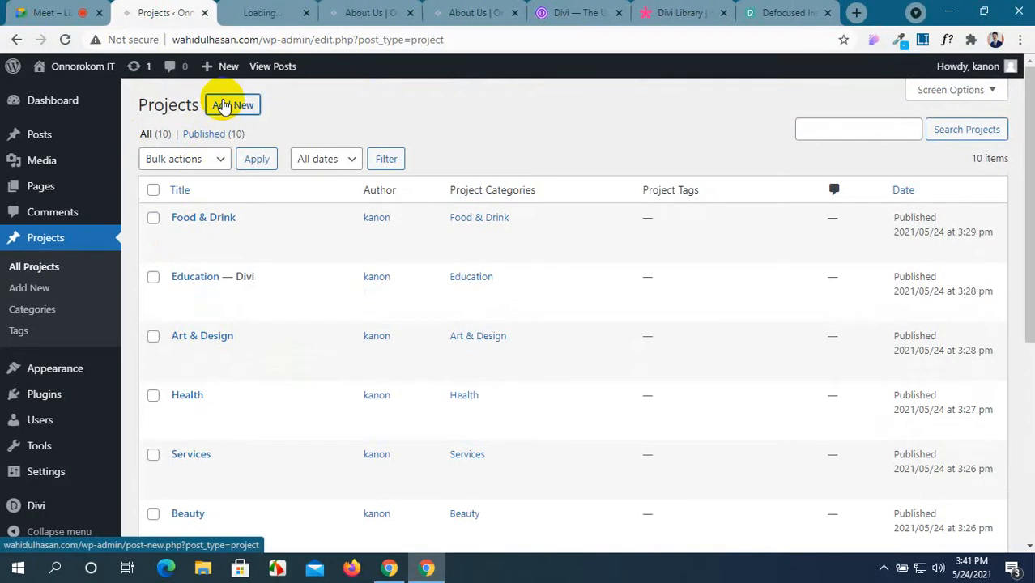
{"action": "left_click", "coordinate": [251, 8]}
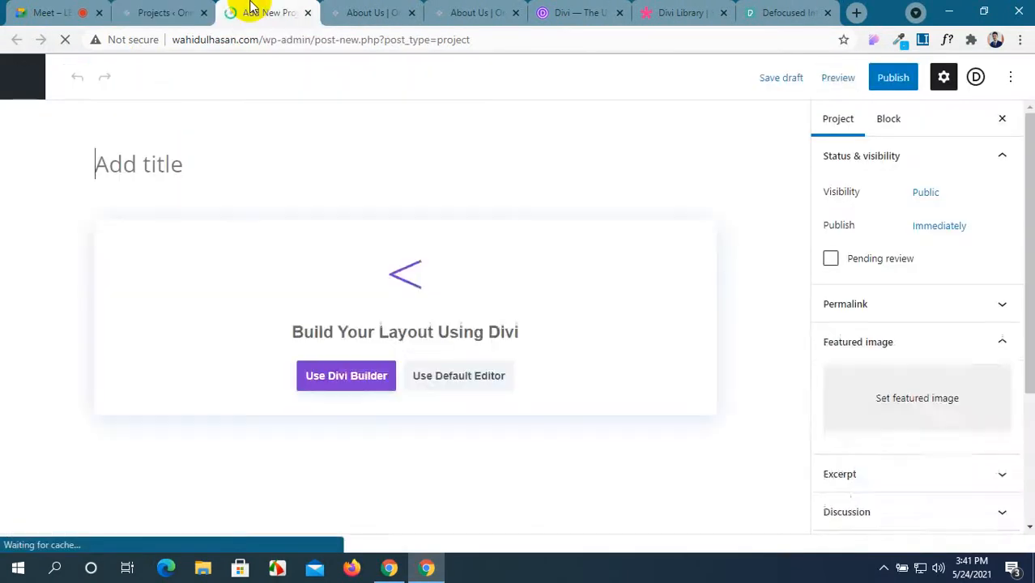
Step: Copy the category name Lifestyle from the category list on the Elegant Themes layouts page
{"action": "left_click", "coordinate": [628, 10]}
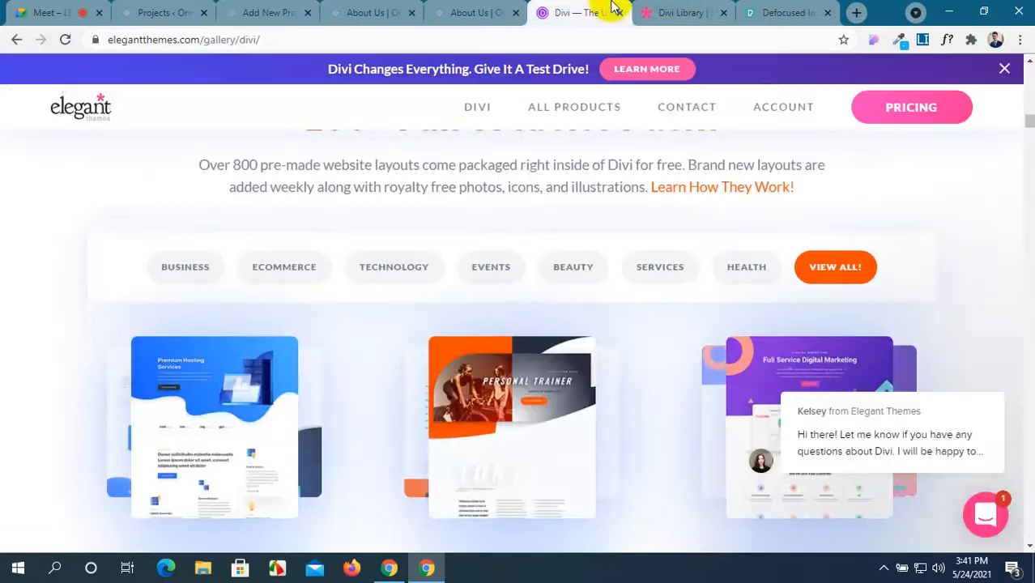
{"action": "left_click", "coordinate": [687, 8]}
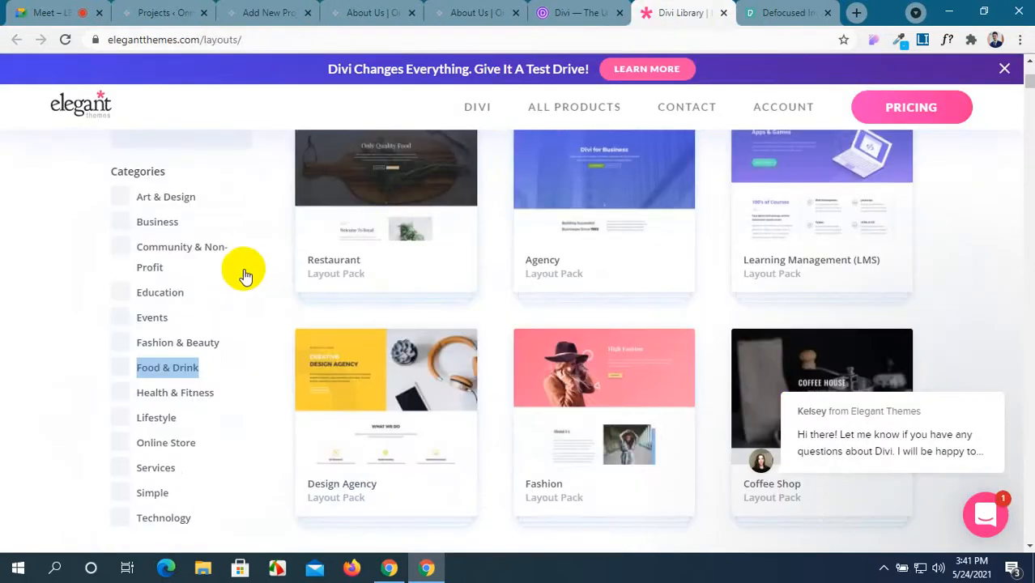
{"action": "scroll", "coordinate": [215, 303], "scroll_direction": "down", "scroll_amount": 1}
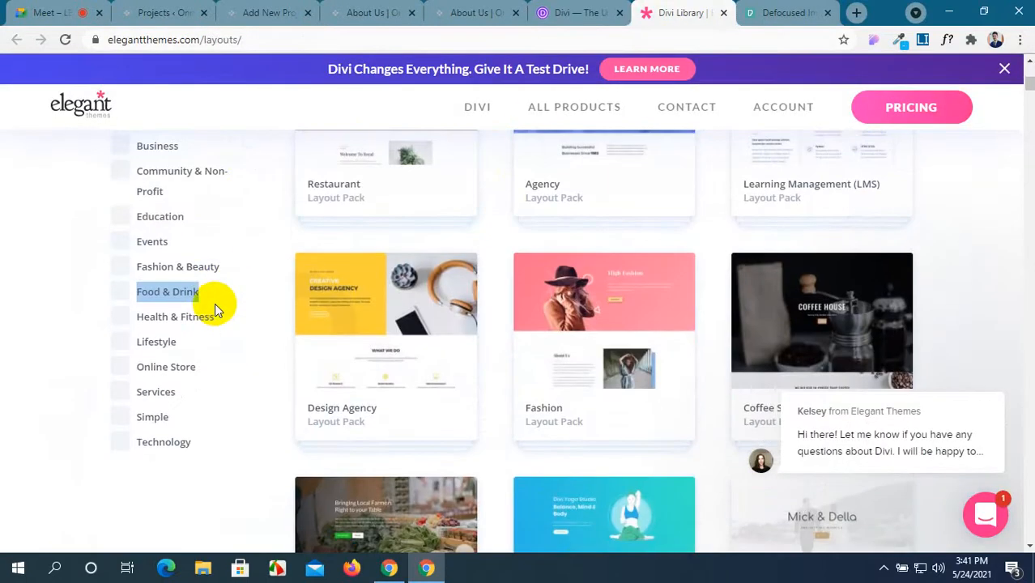
{"action": "left_click", "coordinate": [186, 350]}
{"action": "left_click_drag", "start_coordinate": [186, 349], "coordinate": [144, 350]}
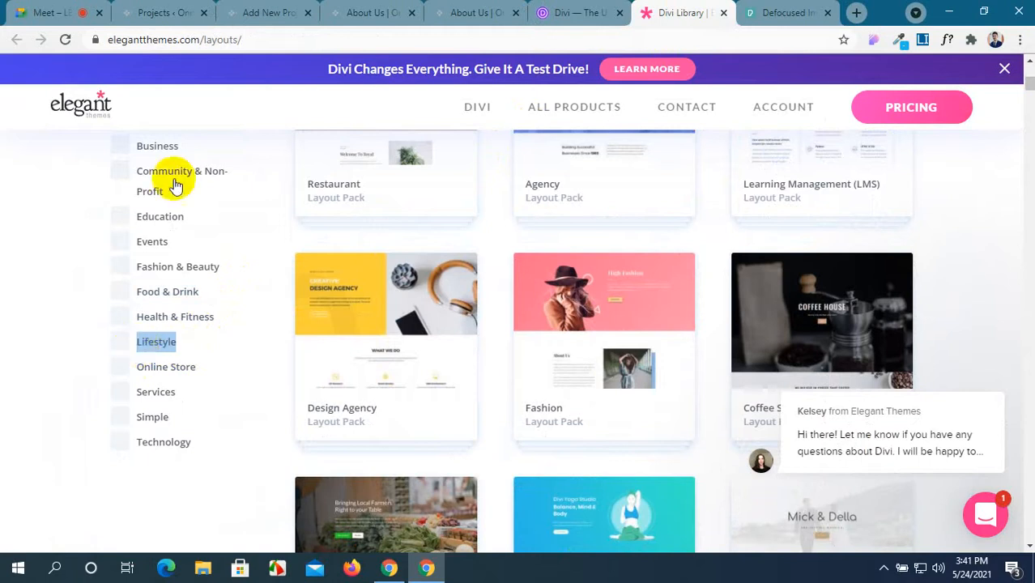
Step: Title the new project Lifestyle and assign it to the Beauty category
{"action": "left_click", "coordinate": [248, 9]}
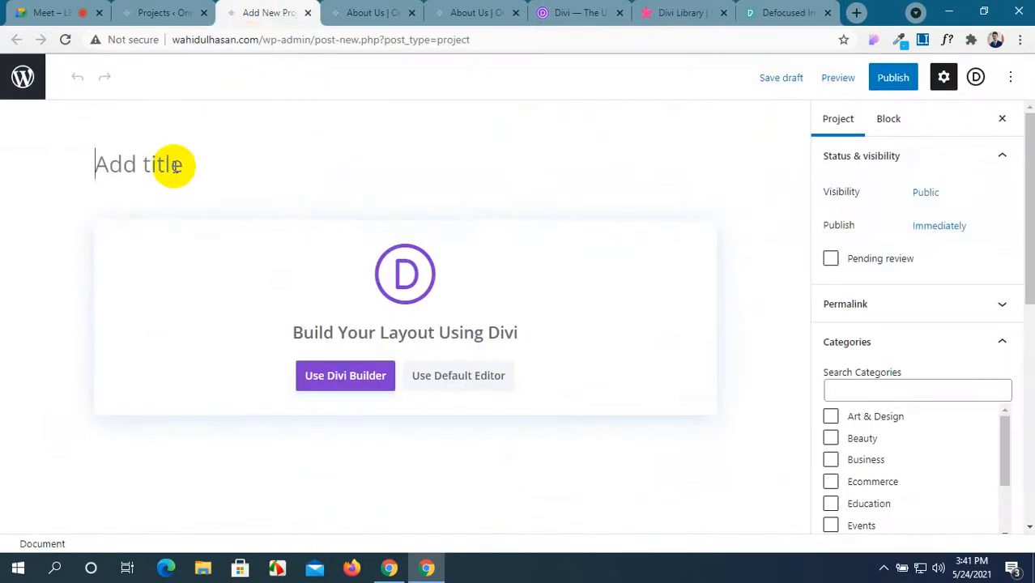
{"action": "scroll", "coordinate": [827, 323], "scroll_direction": "down", "scroll_amount": 2}
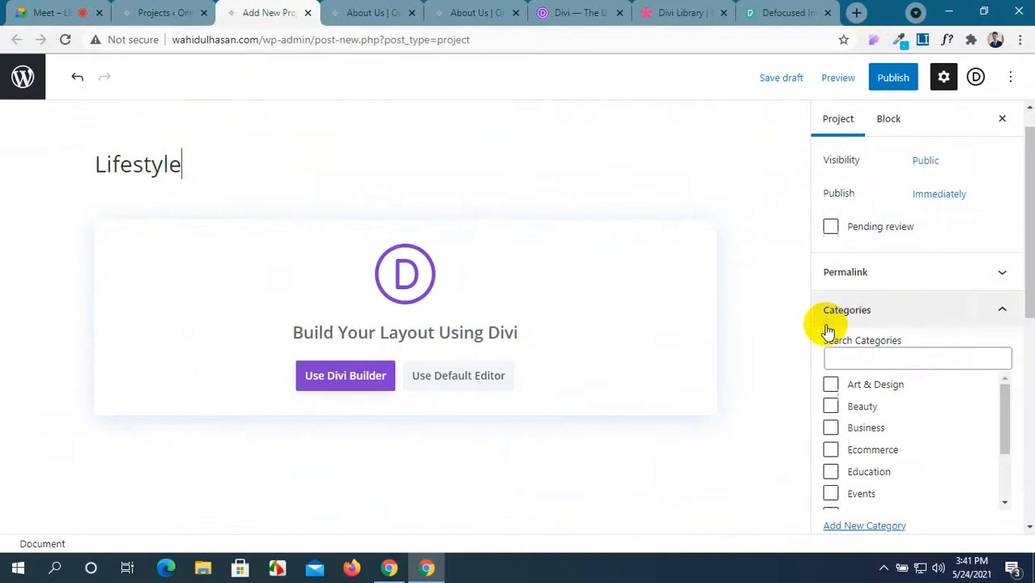
{"action": "scroll", "coordinate": [836, 342], "scroll_direction": "down", "scroll_amount": 2}
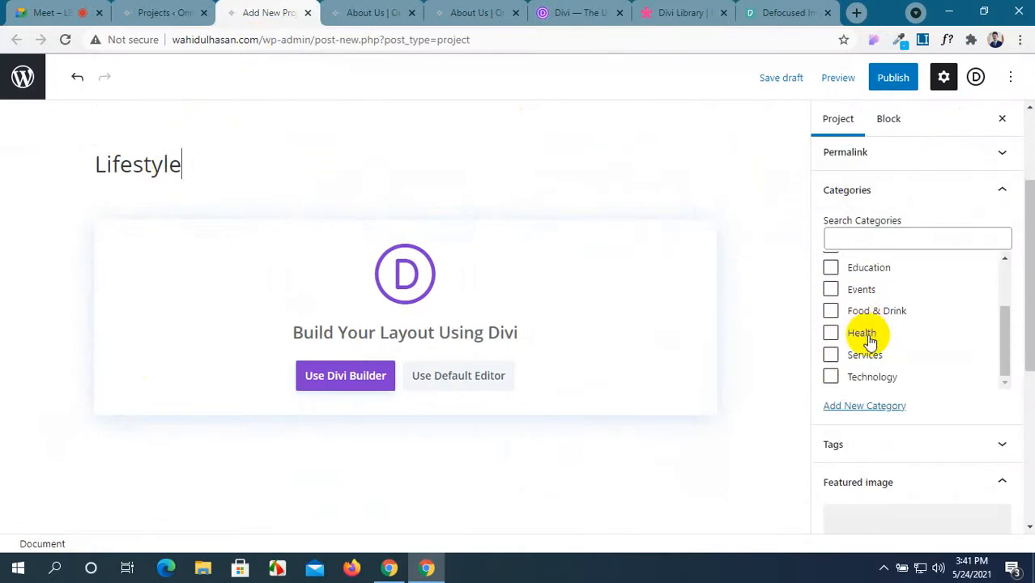
{"action": "scroll", "coordinate": [869, 340], "scroll_direction": "down", "scroll_amount": 2}
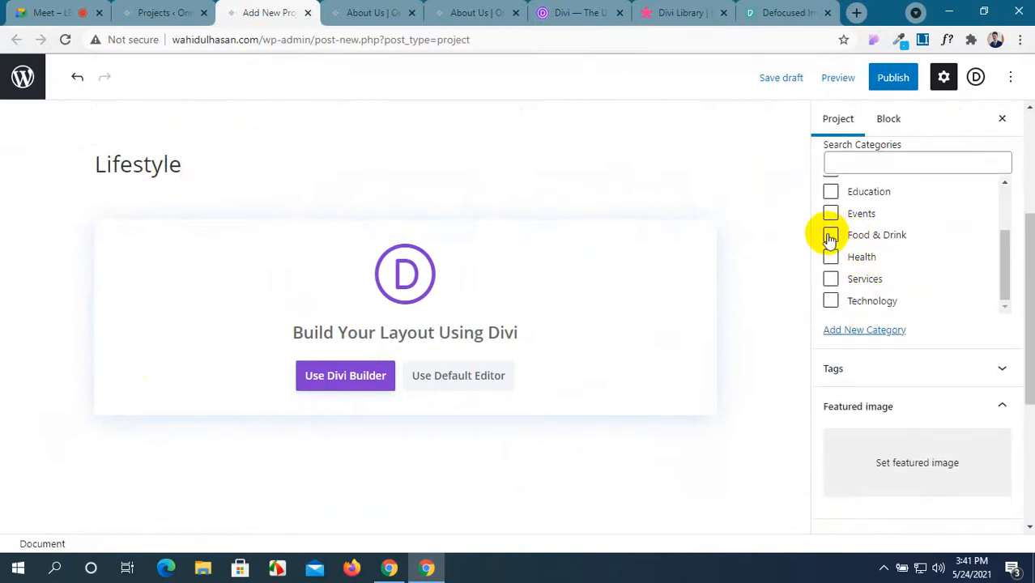
{"action": "scroll", "coordinate": [914, 238], "scroll_direction": "up", "scroll_amount": 2}
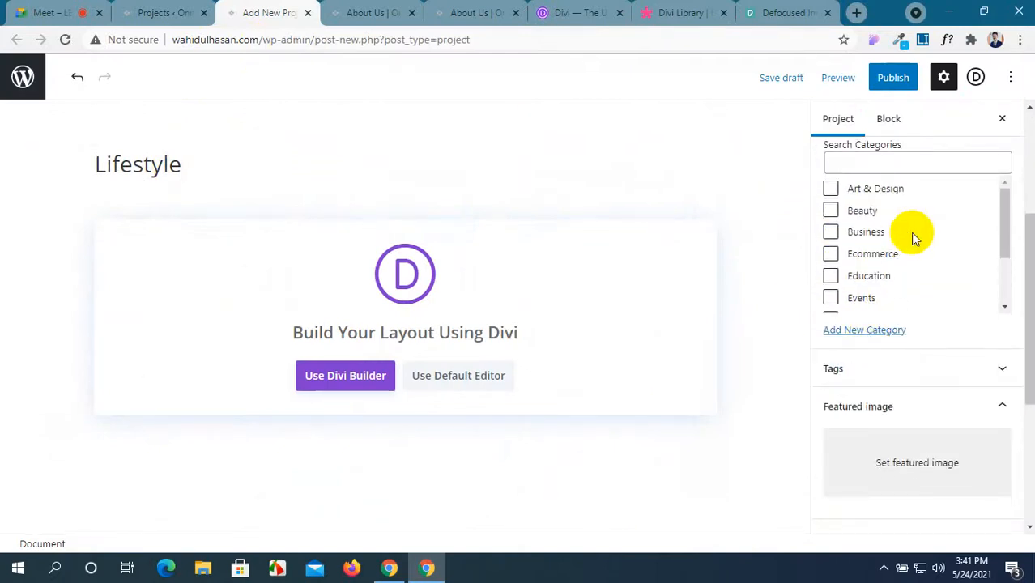
{"action": "left_click", "coordinate": [830, 213]}
Step: Set the purple smartphone photo from the media library as the Lifestyle project's featured image
{"action": "scroll", "coordinate": [871, 371], "scroll_direction": "down", "scroll_amount": 4}
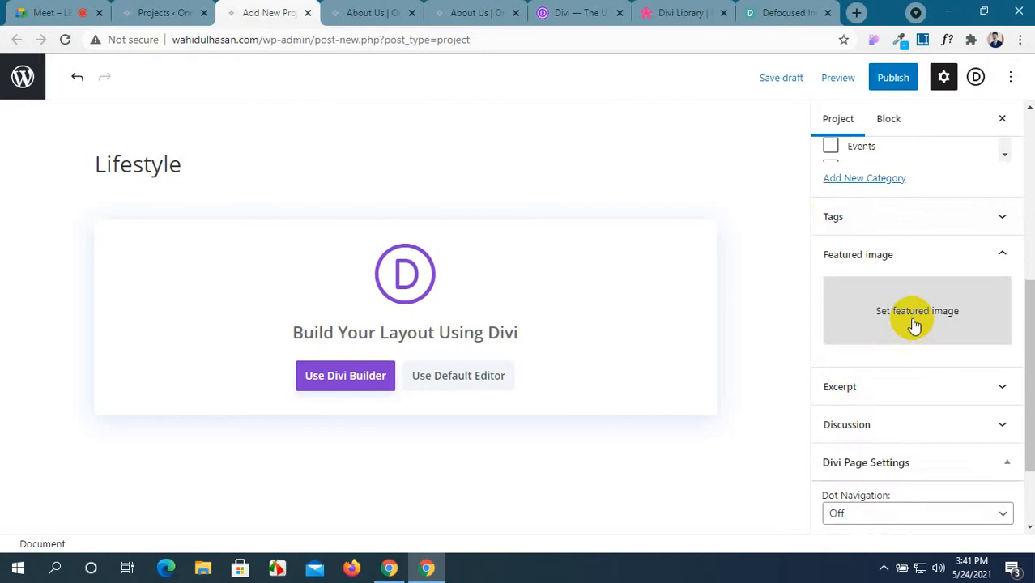
{"action": "left_click", "coordinate": [914, 323]}
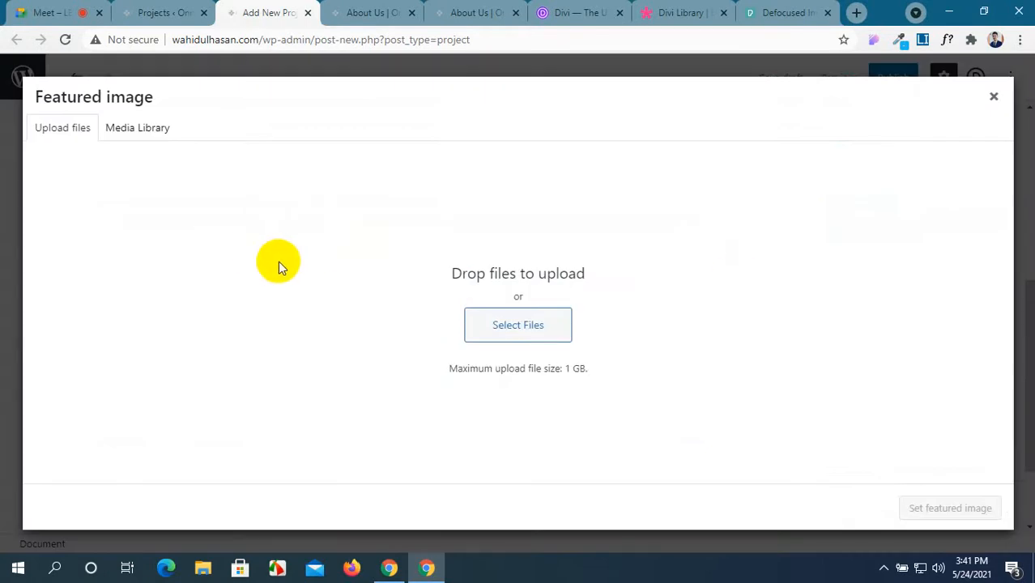
{"action": "left_click", "coordinate": [162, 130]}
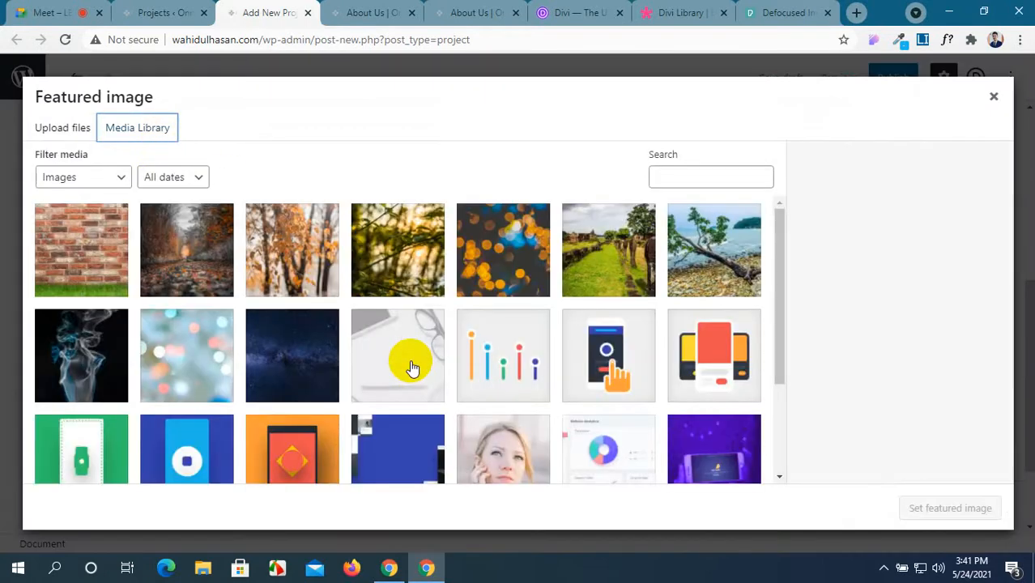
{"action": "scroll", "coordinate": [413, 368], "scroll_direction": "down", "scroll_amount": 2}
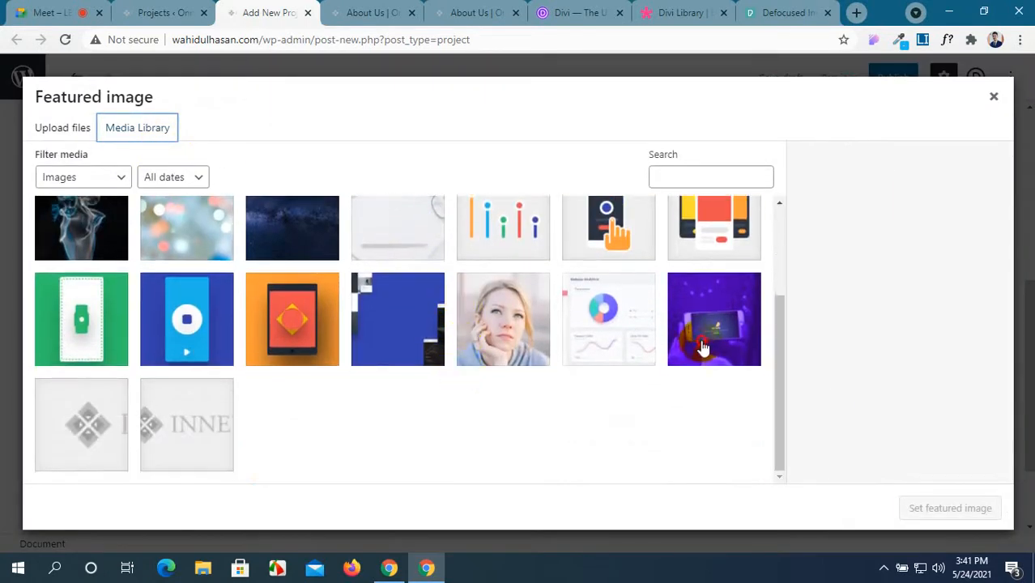
{"action": "left_click", "coordinate": [703, 347]}
{"action": "left_click", "coordinate": [915, 507]}
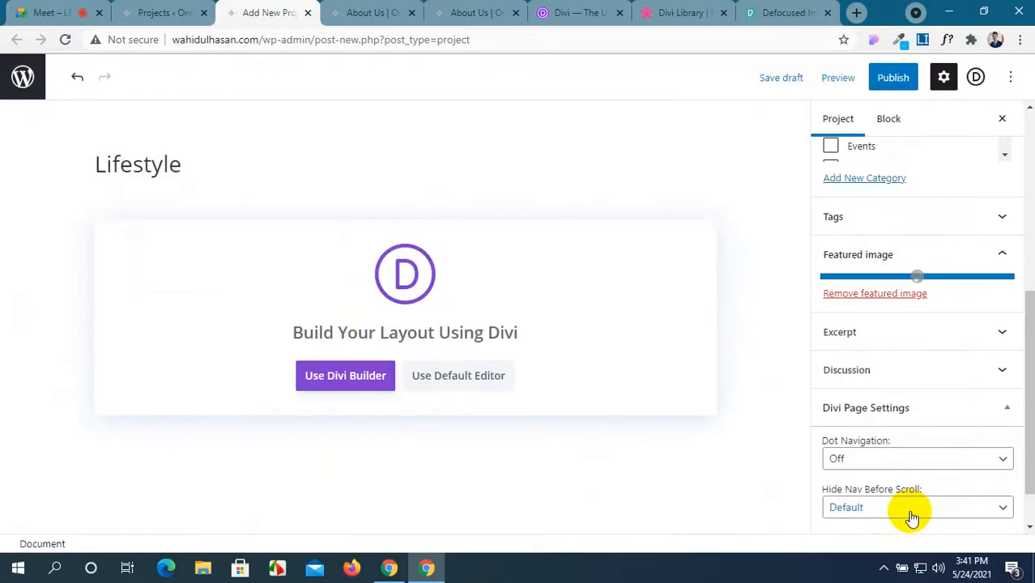
Step: Publish the Lifestyle project and check its entry in the refreshed Projects list
{"action": "left_click", "coordinate": [889, 77]}
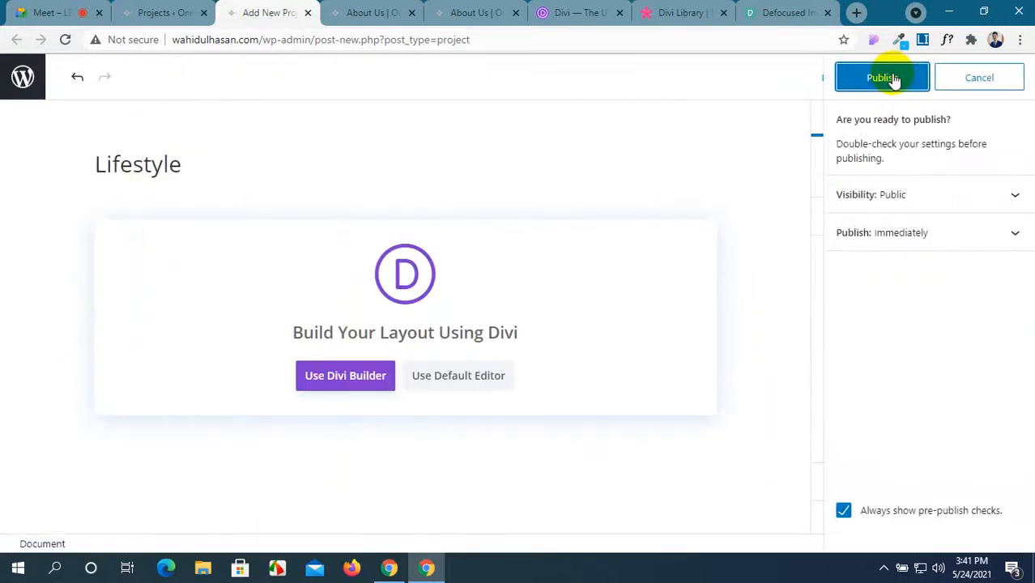
{"action": "left_click", "coordinate": [891, 78]}
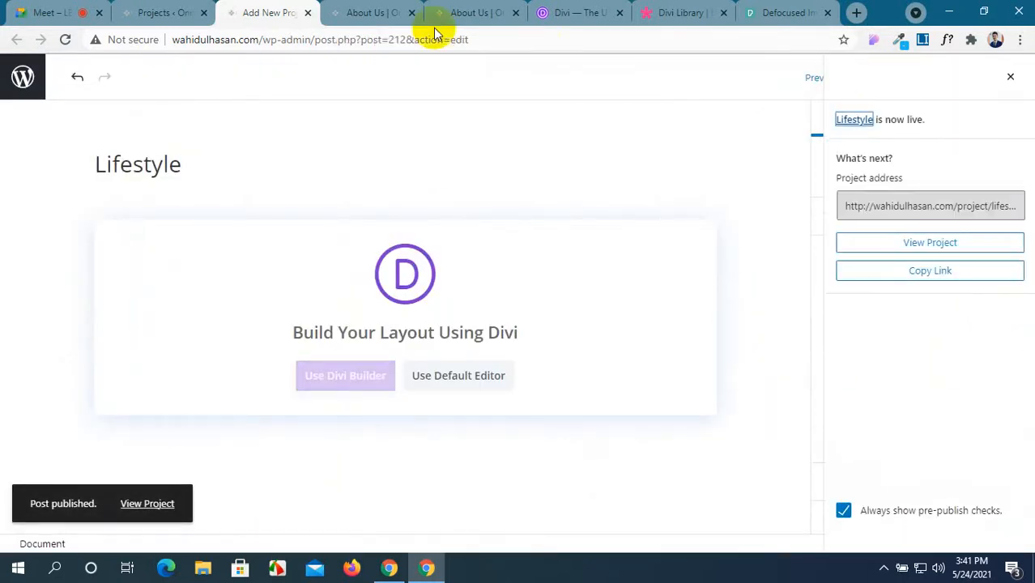
{"action": "left_click", "coordinate": [149, 11]}
{"action": "left_click", "coordinate": [65, 40]}
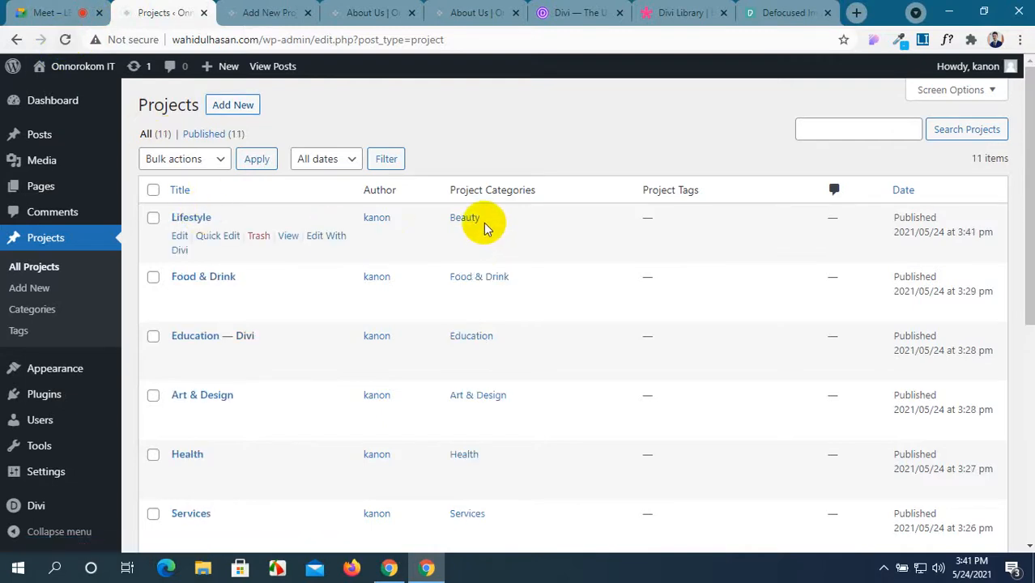
{"action": "scroll", "coordinate": [485, 366], "scroll_direction": "down", "scroll_amount": 4}
{"action": "scroll", "coordinate": [486, 332], "scroll_direction": "down", "scroll_amount": 2}
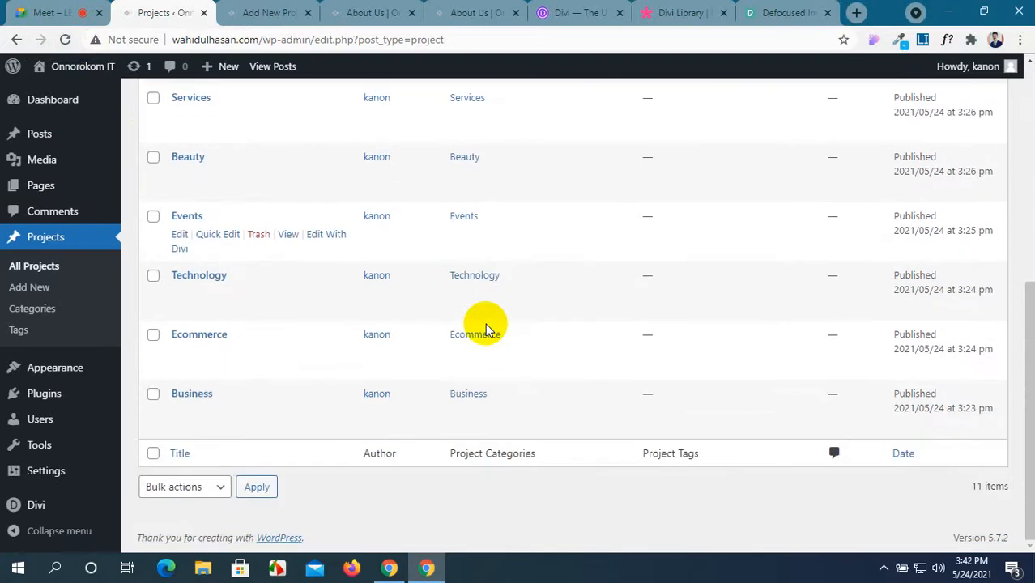
Step: Reload the live About Us page and review the portfolio grid for the added Lifestyle project
{"action": "left_click", "coordinate": [350, 7]}
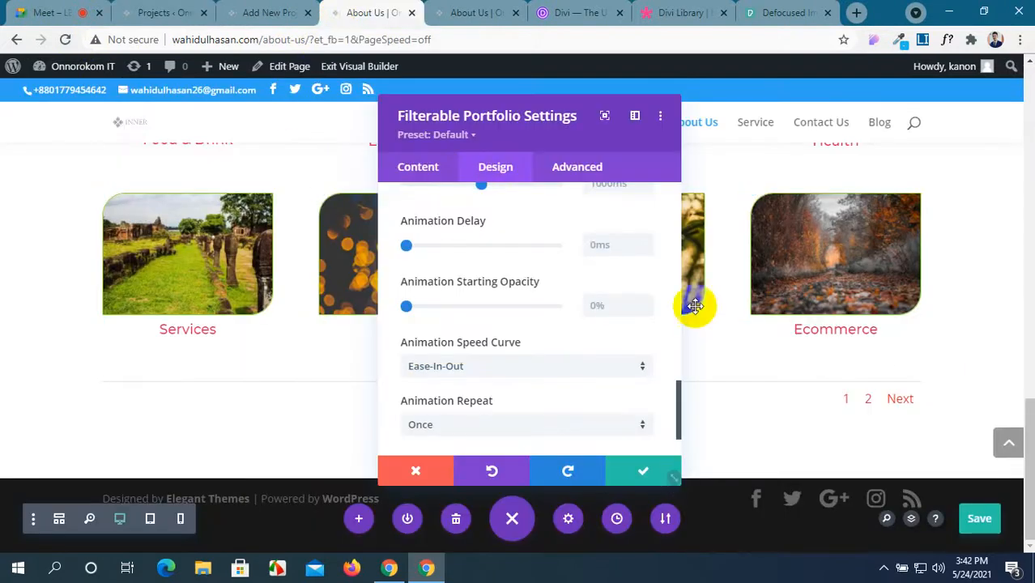
{"action": "left_click", "coordinate": [469, 13]}
{"action": "left_click", "coordinate": [65, 39]}
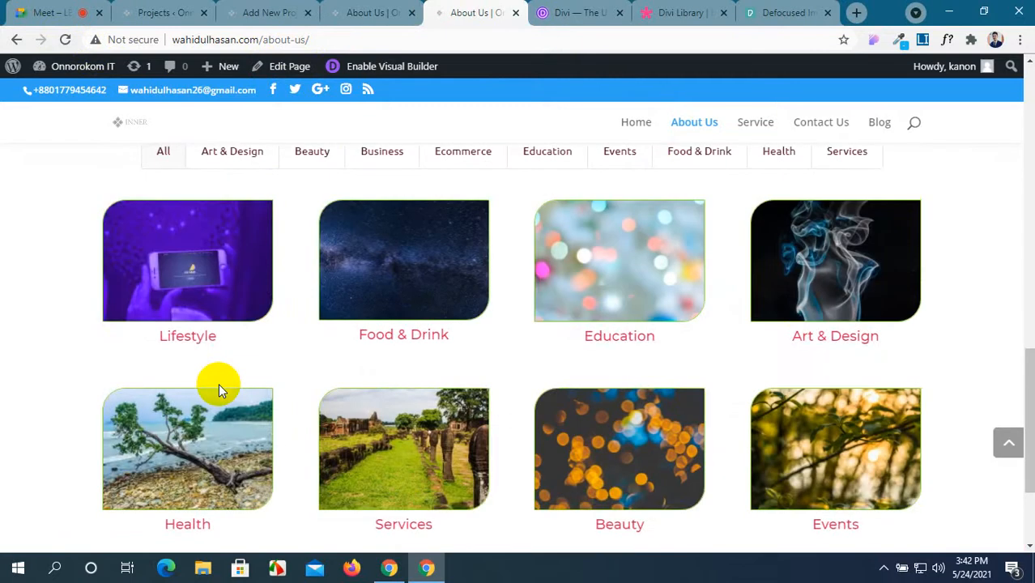
{"action": "scroll", "coordinate": [832, 428], "scroll_direction": "down", "scroll_amount": 2}
{"action": "scroll", "coordinate": [544, 236], "scroll_direction": "up", "scroll_amount": 2}
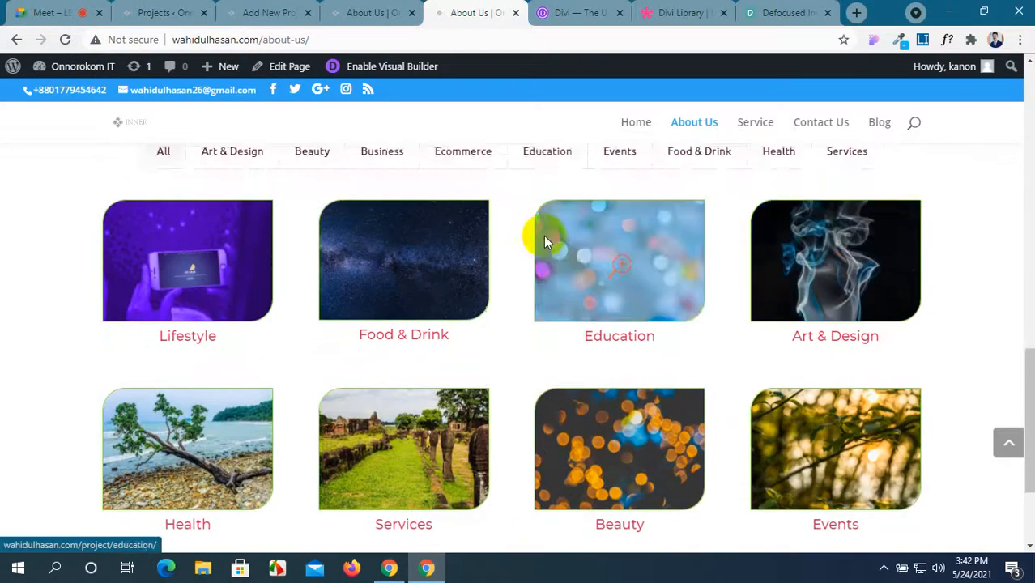
{"action": "scroll", "coordinate": [149, 297], "scroll_direction": "down", "scroll_amount": 2}
{"action": "scroll", "coordinate": [314, 354], "scroll_direction": "up", "scroll_amount": 2}
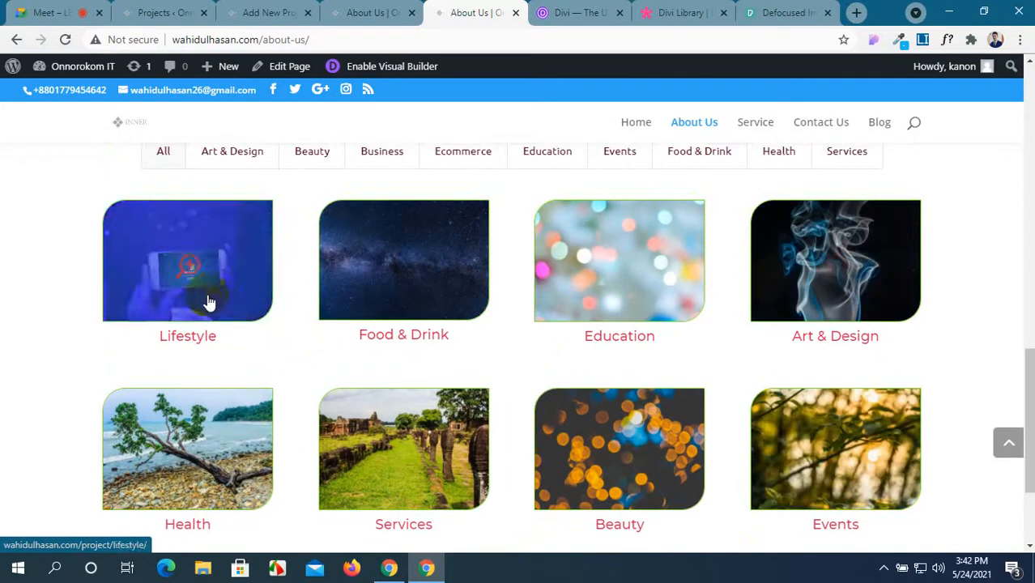
{"action": "scroll", "coordinate": [185, 382], "scroll_direction": "down", "scroll_amount": 2}
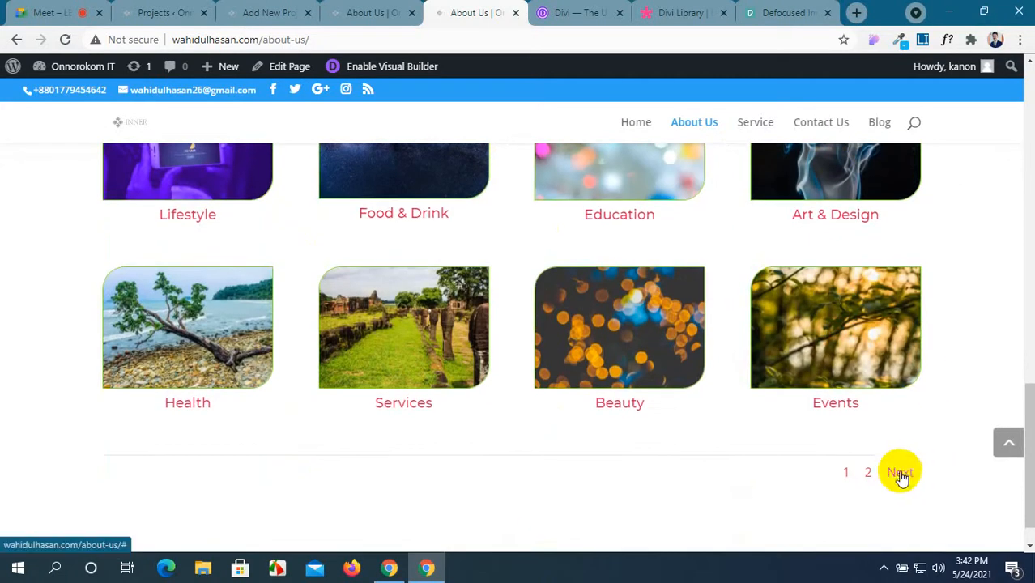
Step: Test the portfolio's pagination forward and back, and its Beauty and All filters
{"action": "left_click", "coordinate": [900, 472]}
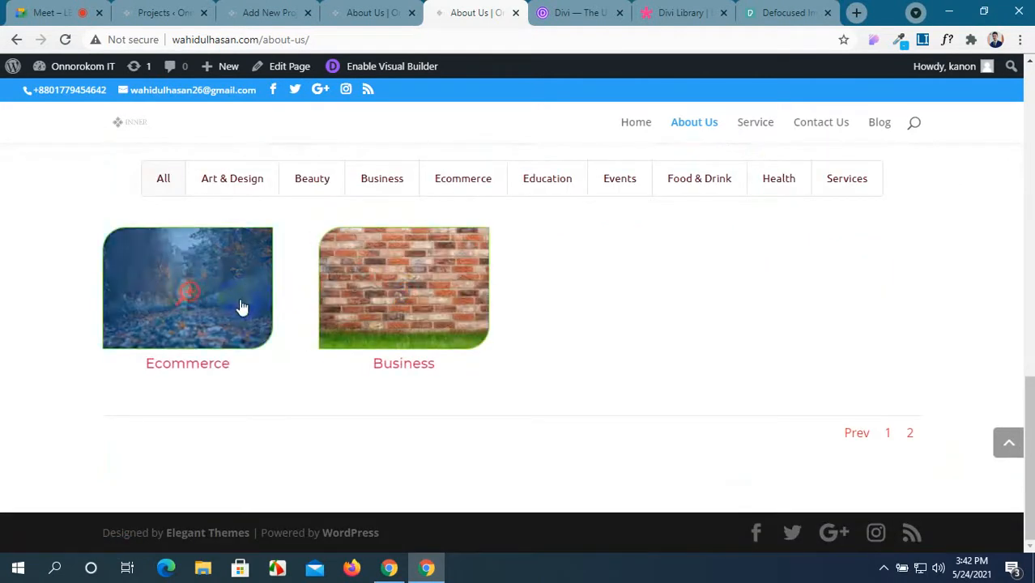
{"action": "left_click", "coordinate": [860, 434]}
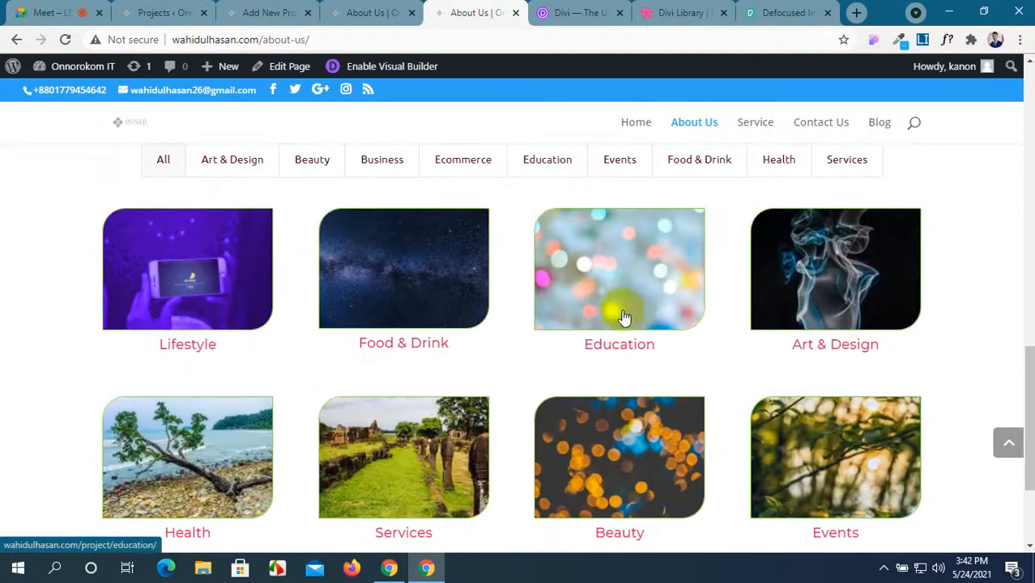
{"action": "left_click", "coordinate": [310, 168]}
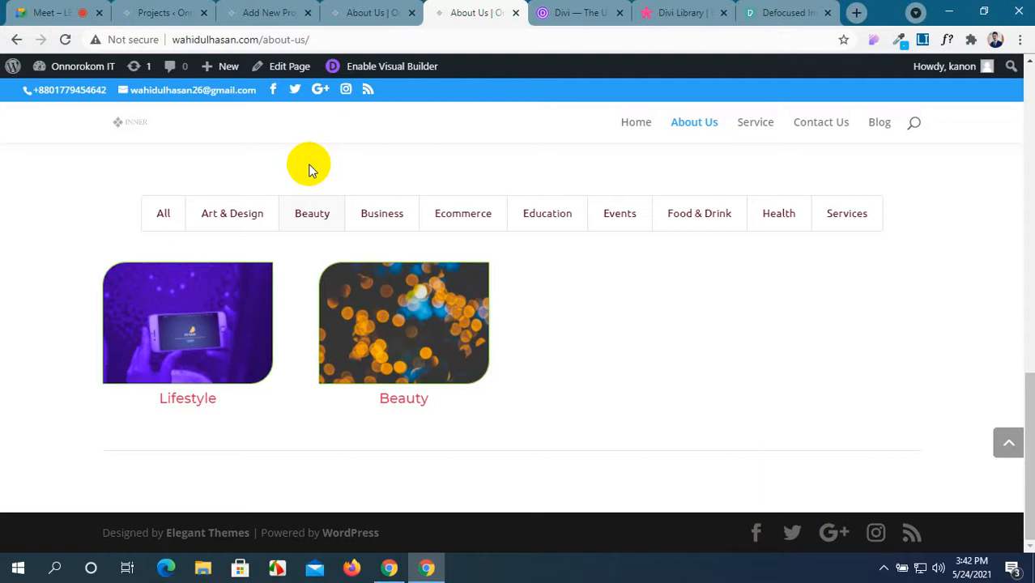
{"action": "left_click", "coordinate": [158, 220]}
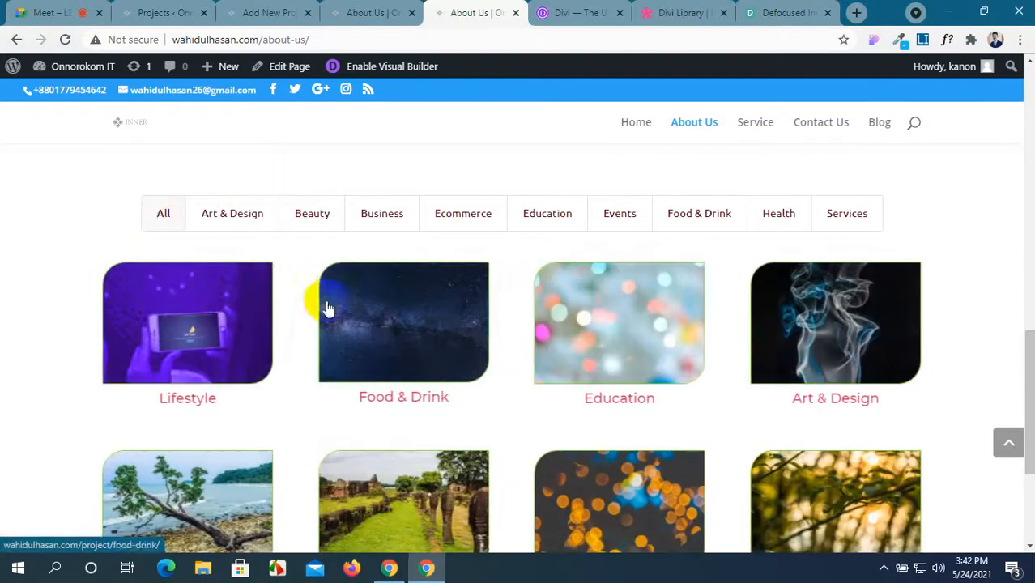
{"action": "scroll", "coordinate": [364, 331], "scroll_direction": "down", "scroll_amount": 3}
{"action": "scroll", "coordinate": [363, 331], "scroll_direction": "up", "scroll_amount": 2}
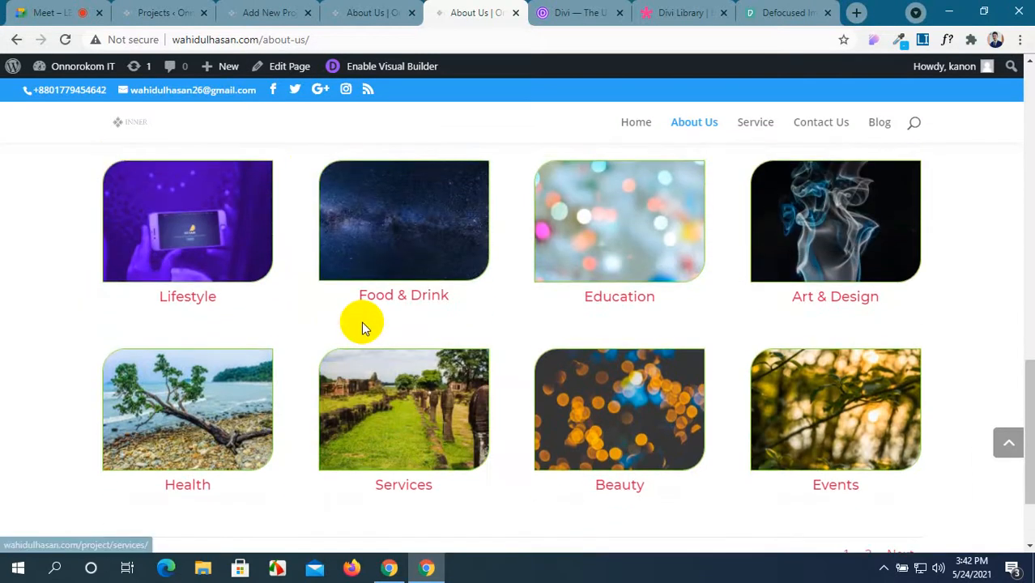
Step: Close the Lifestyle project's editor tab, confirm the Filterable Portfolio settings in the Visual Builder and save the About Us page
{"action": "left_click", "coordinate": [287, 10]}
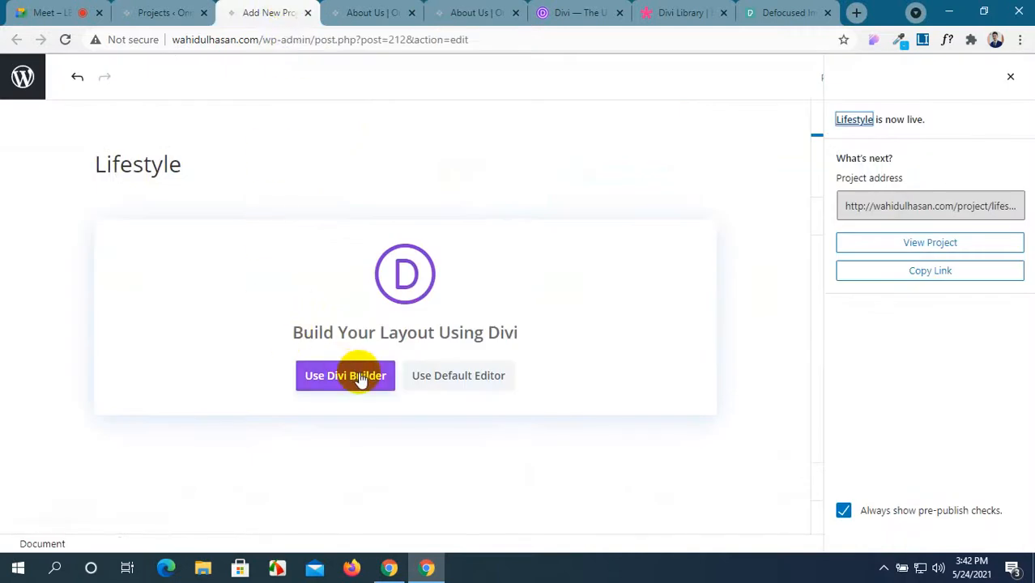
{"action": "left_click", "coordinate": [308, 13]}
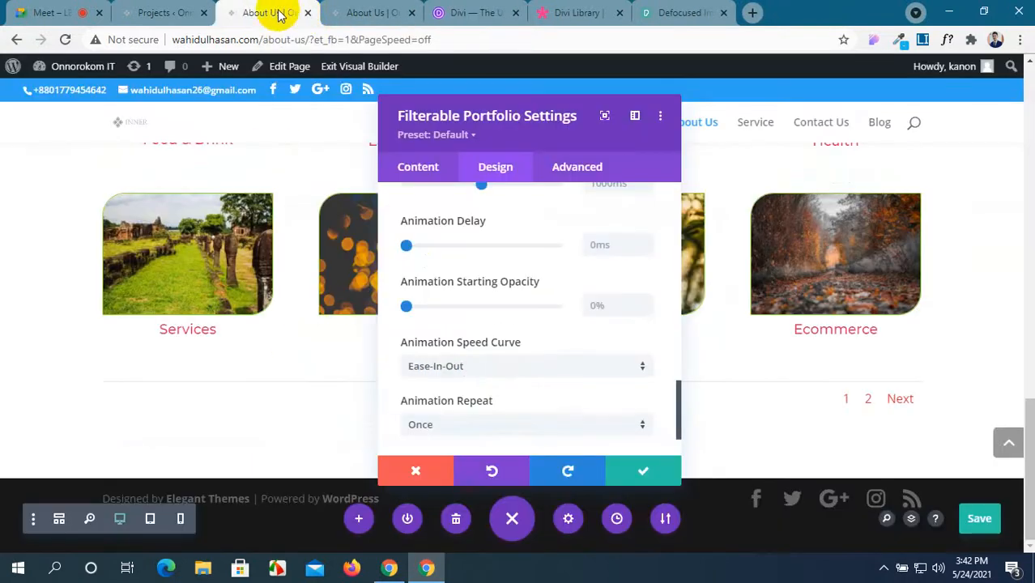
{"action": "scroll", "coordinate": [518, 397], "scroll_direction": "down", "scroll_amount": 2}
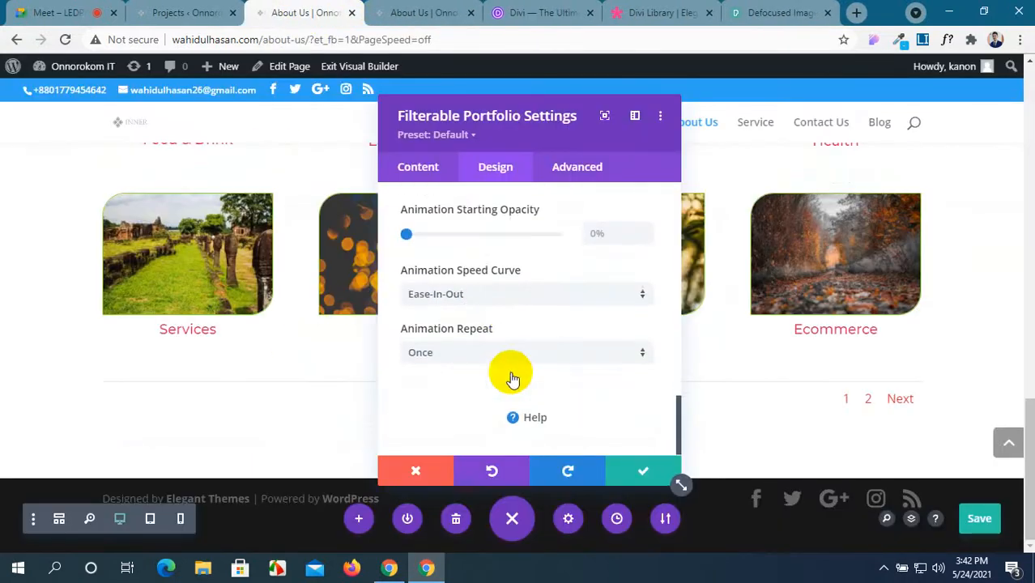
{"action": "left_click", "coordinate": [633, 471]}
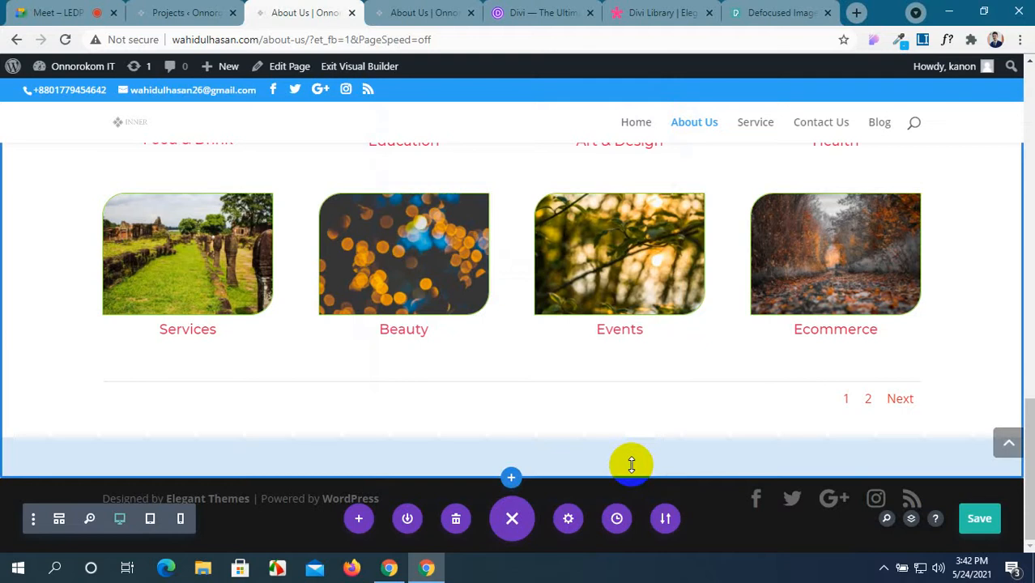
{"action": "scroll", "coordinate": [477, 192], "scroll_direction": "up", "scroll_amount": 2}
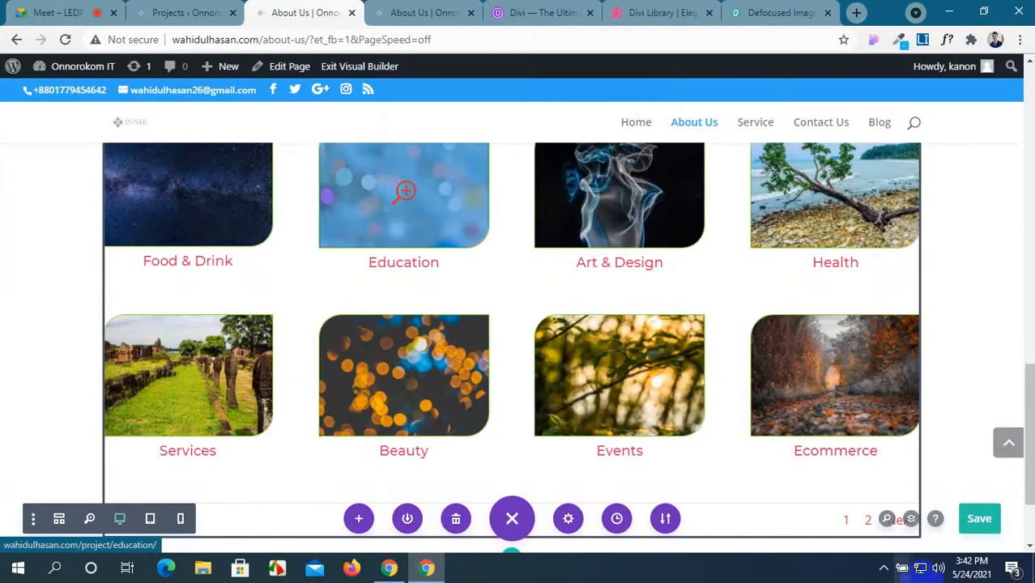
{"action": "left_click", "coordinate": [980, 519]}
{"action": "scroll", "coordinate": [406, 283], "scroll_direction": "up", "scroll_amount": 12}
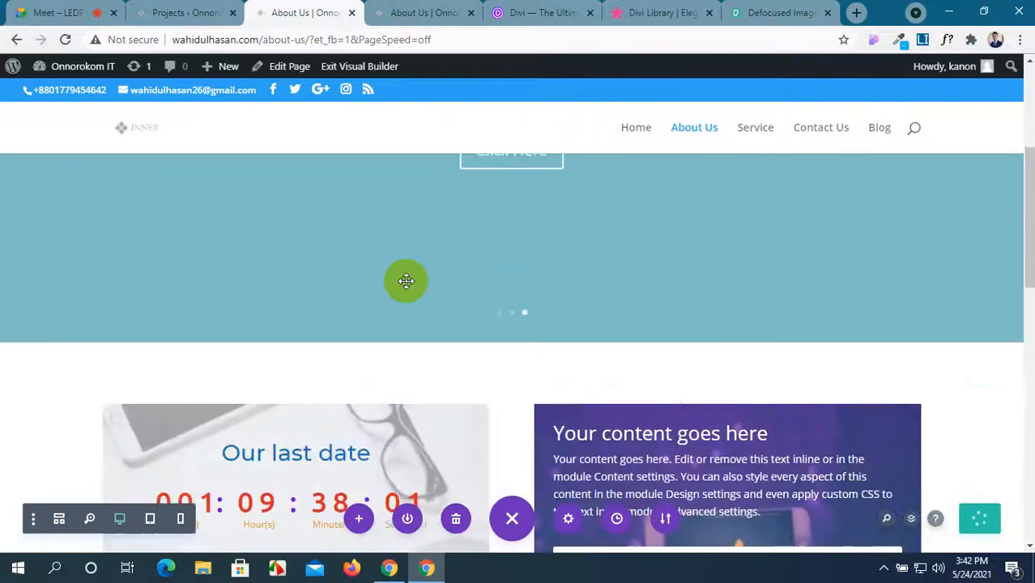
{"action": "scroll", "coordinate": [407, 281], "scroll_direction": "down", "scroll_amount": 12}
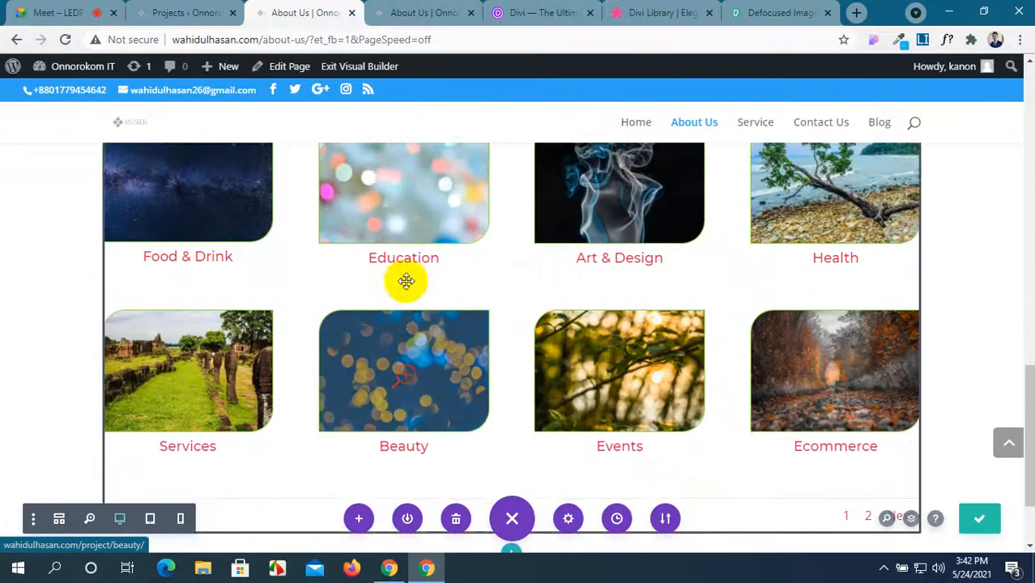
Step: Examine the blank space above the portfolio's filter bar on the live About Us page
{"action": "left_click", "coordinate": [423, 12]}
{"action": "scroll", "coordinate": [441, 170], "scroll_direction": "down", "scroll_amount": 2}
{"action": "scroll", "coordinate": [430, 205], "scroll_direction": "up", "scroll_amount": 5}
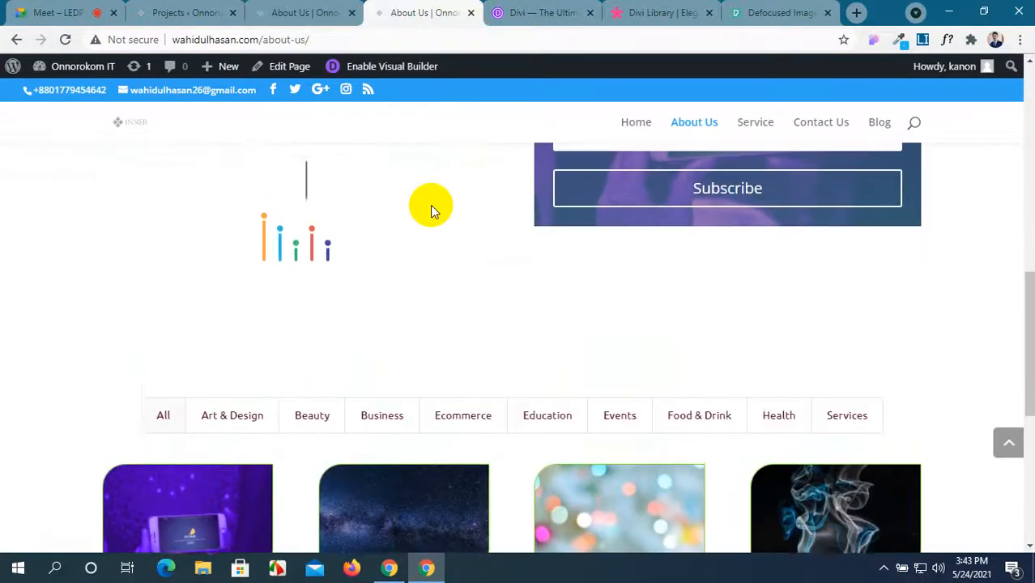
{"action": "scroll", "coordinate": [430, 205], "scroll_direction": "down", "scroll_amount": 1}
{"action": "scroll", "coordinate": [430, 205], "scroll_direction": "up", "scroll_amount": 2}
{"action": "scroll", "coordinate": [430, 205], "scroll_direction": "down", "scroll_amount": 2}
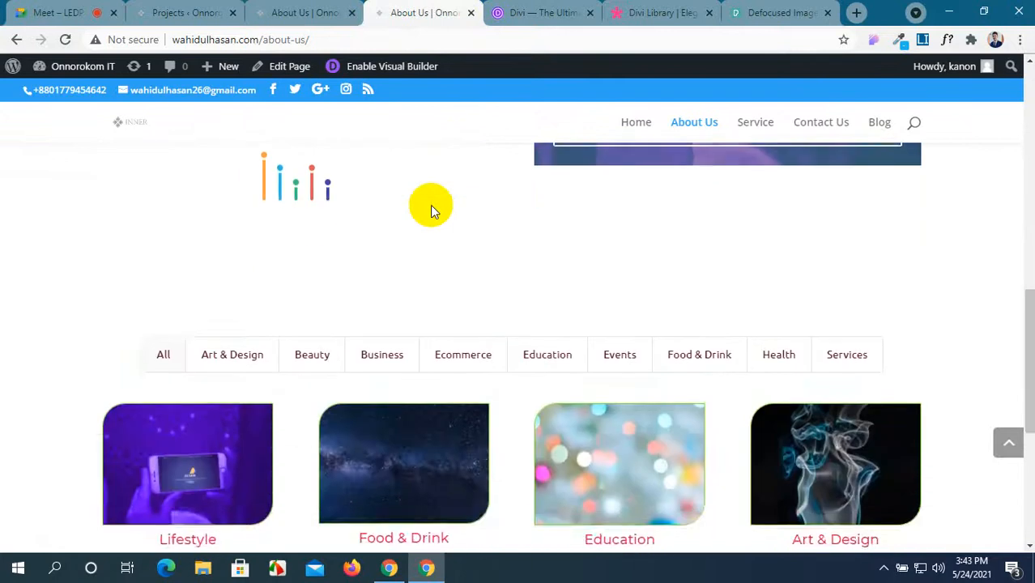
{"action": "scroll", "coordinate": [430, 205], "scroll_direction": "up", "scroll_amount": 2}
{"action": "scroll", "coordinate": [430, 205], "scroll_direction": "down", "scroll_amount": 3}
{"action": "scroll", "coordinate": [430, 205], "scroll_direction": "up", "scroll_amount": 2}
{"action": "scroll", "coordinate": [430, 205], "scroll_direction": "down", "scroll_amount": 1}
Step: Return to the Visual Builder and open the divider design options for the section containing the portfolio
{"action": "left_click", "coordinate": [291, 10]}
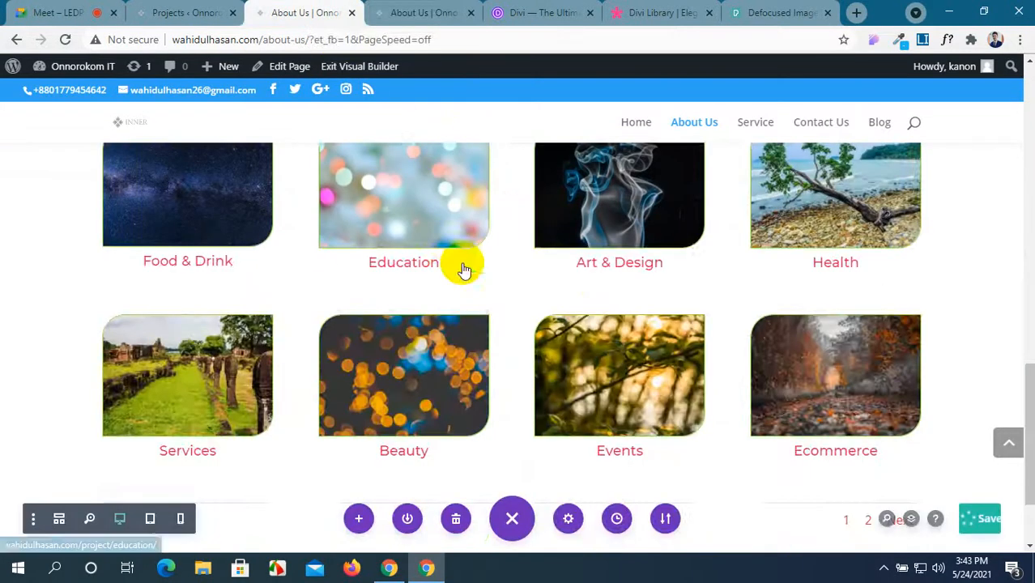
{"action": "scroll", "coordinate": [463, 263], "scroll_direction": "up", "scroll_amount": 4}
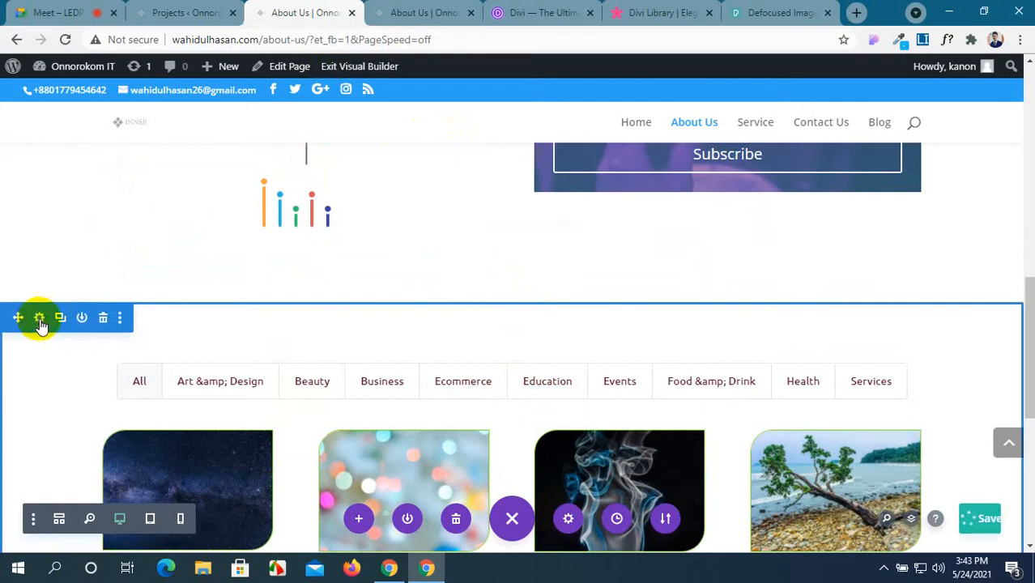
{"action": "left_click", "coordinate": [39, 318]}
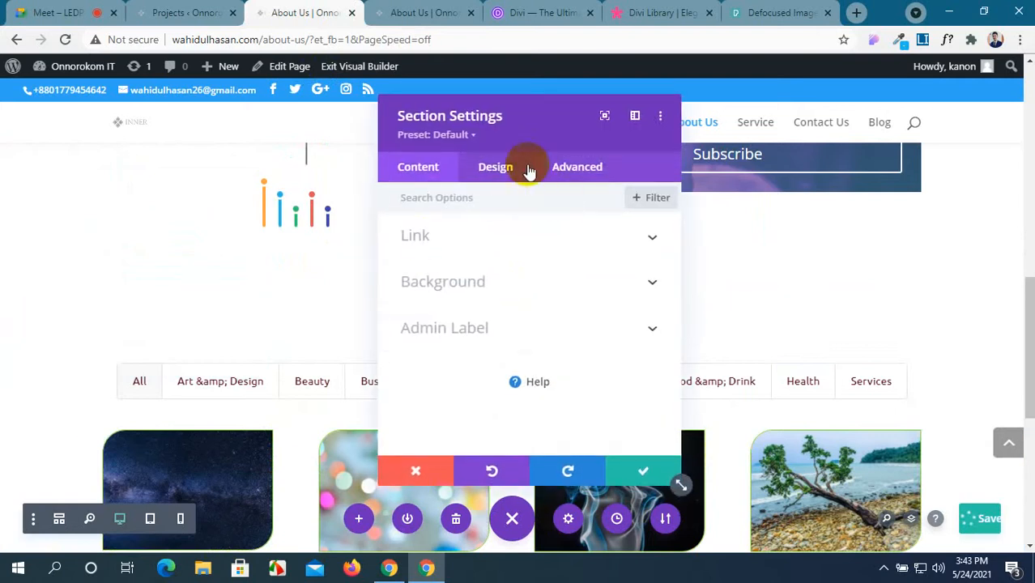
{"action": "left_click", "coordinate": [515, 182]}
{"action": "scroll", "coordinate": [617, 283], "scroll_direction": "down", "scroll_amount": 1}
{"action": "scroll", "coordinate": [590, 254], "scroll_direction": "up", "scroll_amount": 1}
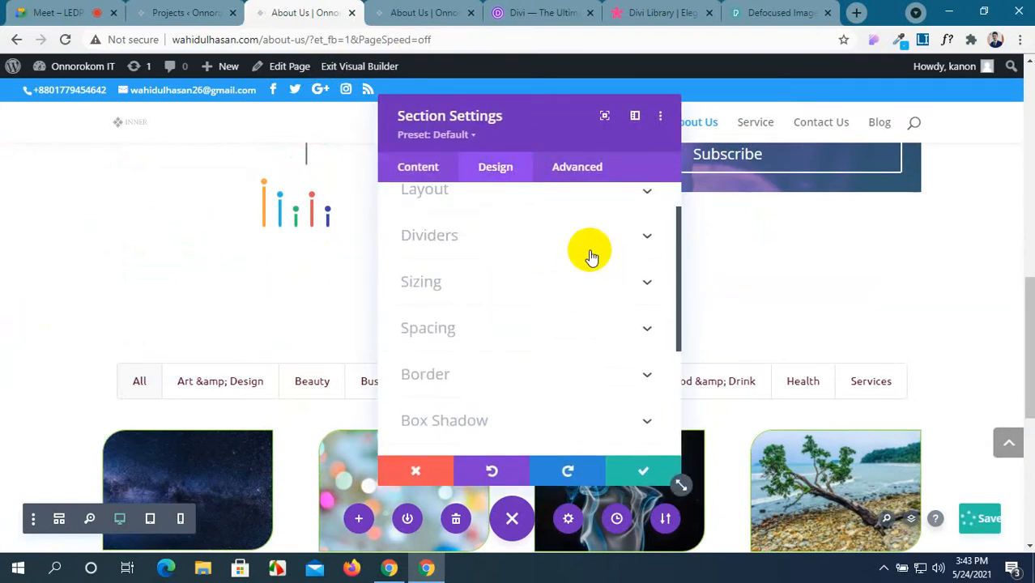
{"action": "left_click", "coordinate": [610, 279]}
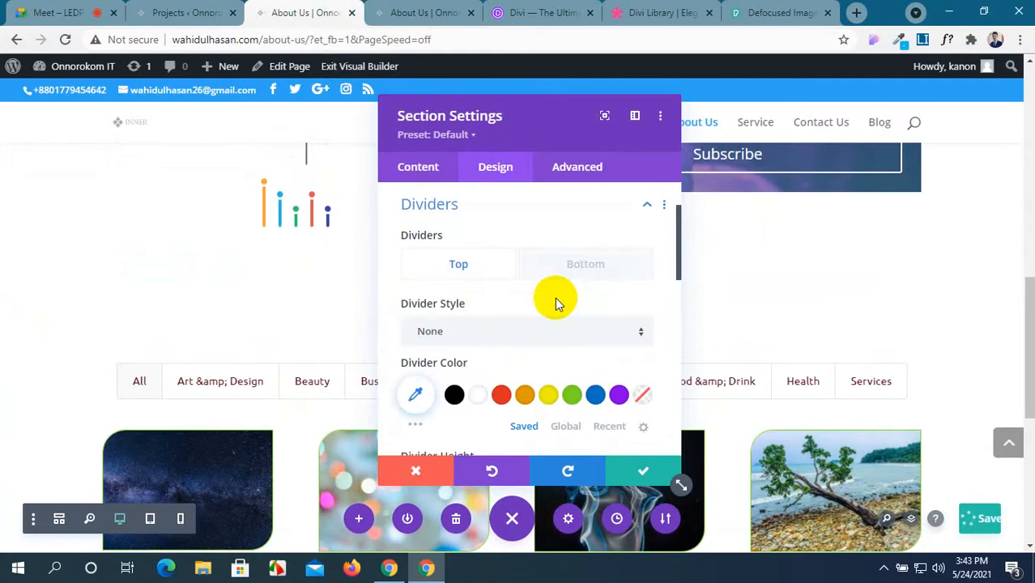
Step: Apply the two-tone slanted style to the portfolio section's top divider
{"action": "scroll", "coordinate": [555, 297], "scroll_direction": "down", "scroll_amount": 1}
{"action": "scroll", "coordinate": [545, 328], "scroll_direction": "down", "scroll_amount": 1}
{"action": "scroll", "coordinate": [567, 308], "scroll_direction": "up", "scroll_amount": 1}
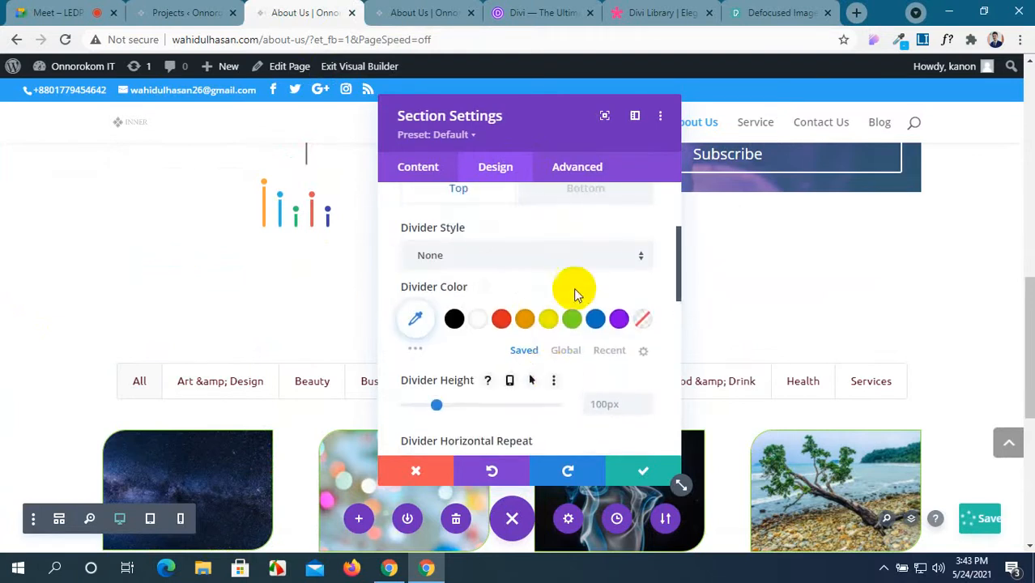
{"action": "left_click", "coordinate": [594, 258]}
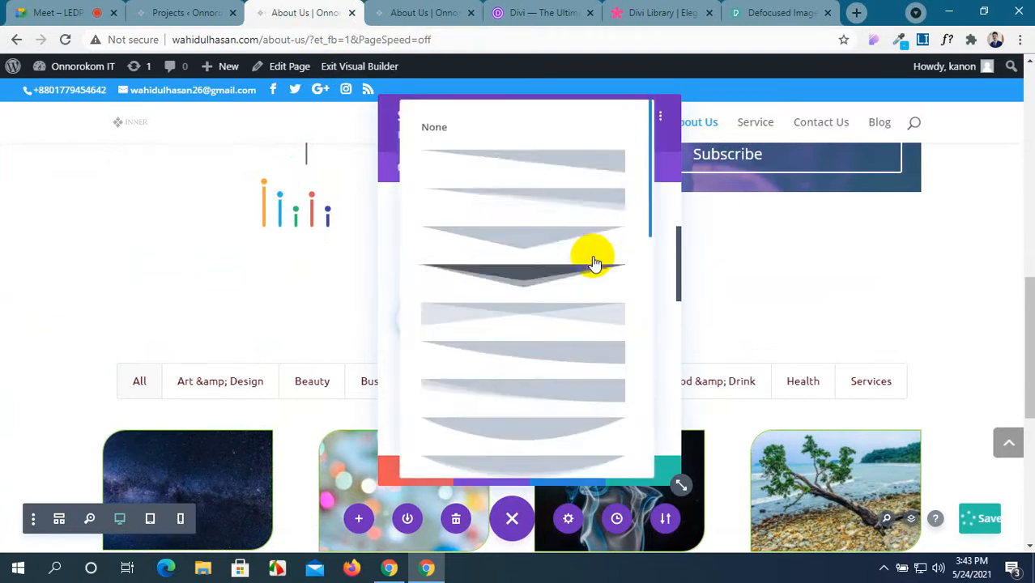
{"action": "left_click", "coordinate": [578, 201]}
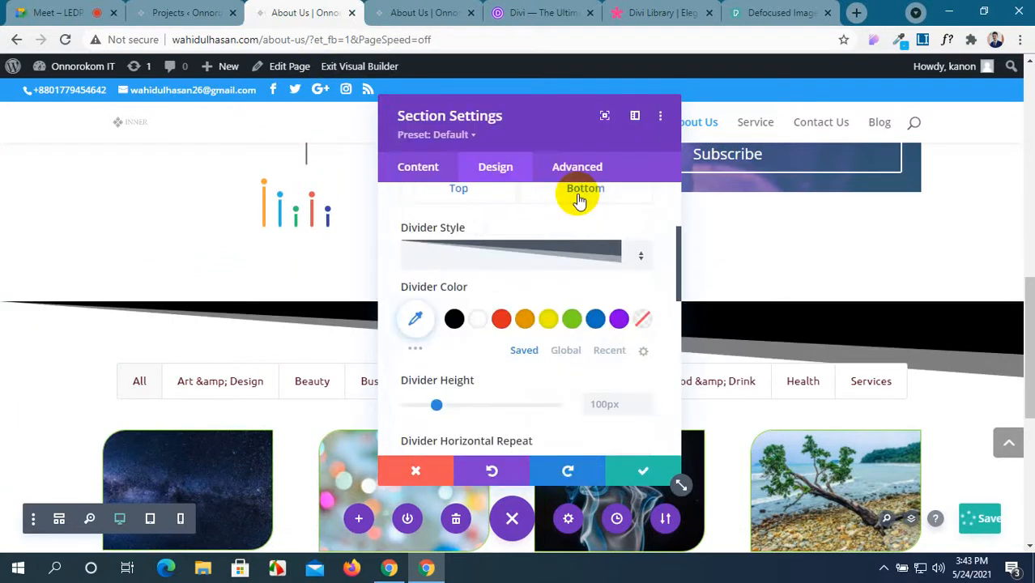
Step: Change the portfolio section's top divider style to the layered multi-wave shape
{"action": "left_click", "coordinate": [576, 262]}
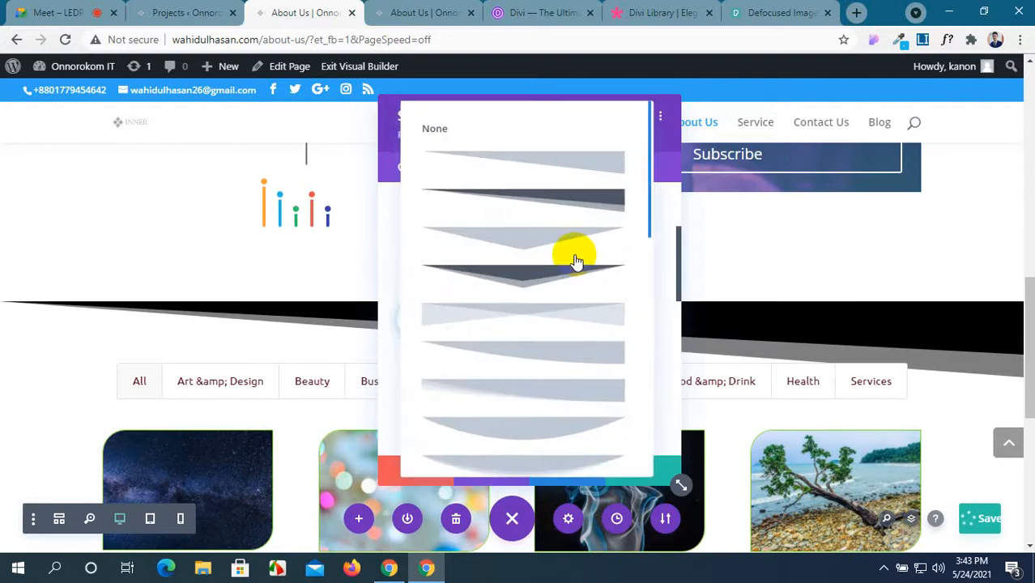
{"action": "scroll", "coordinate": [556, 310], "scroll_direction": "down", "scroll_amount": 2}
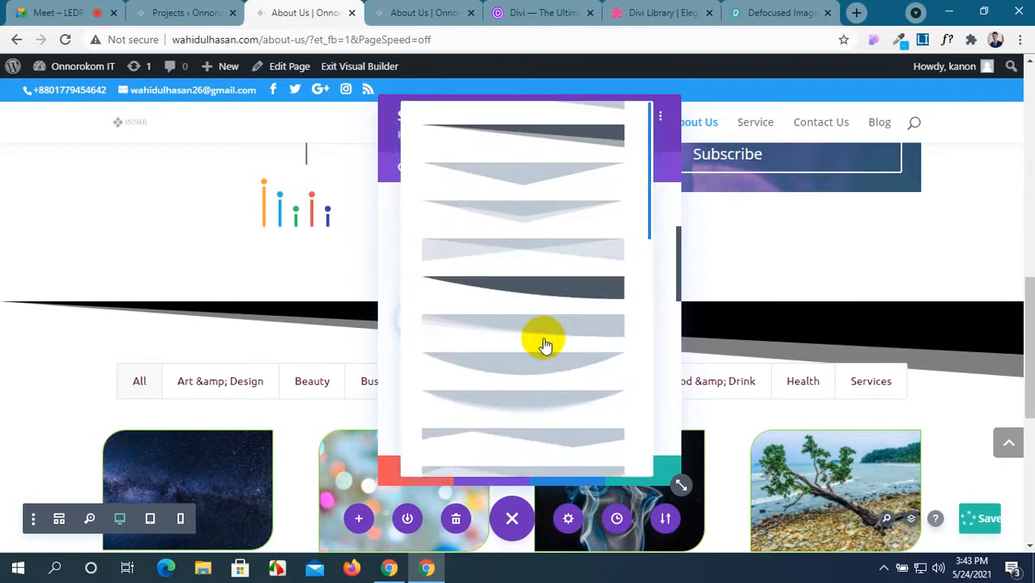
{"action": "scroll", "coordinate": [542, 356], "scroll_direction": "down", "scroll_amount": 3}
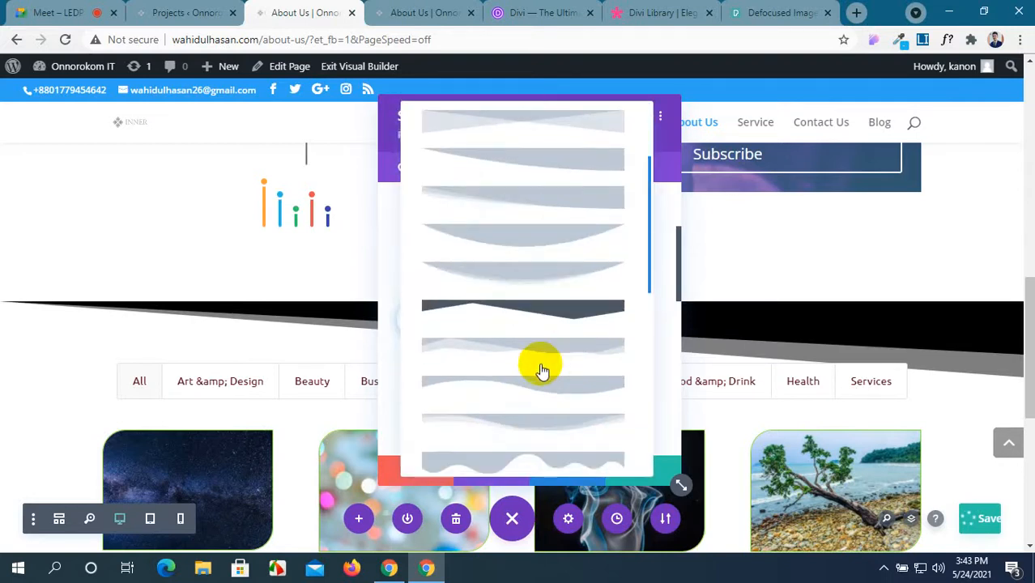
{"action": "left_click", "coordinate": [554, 395]}
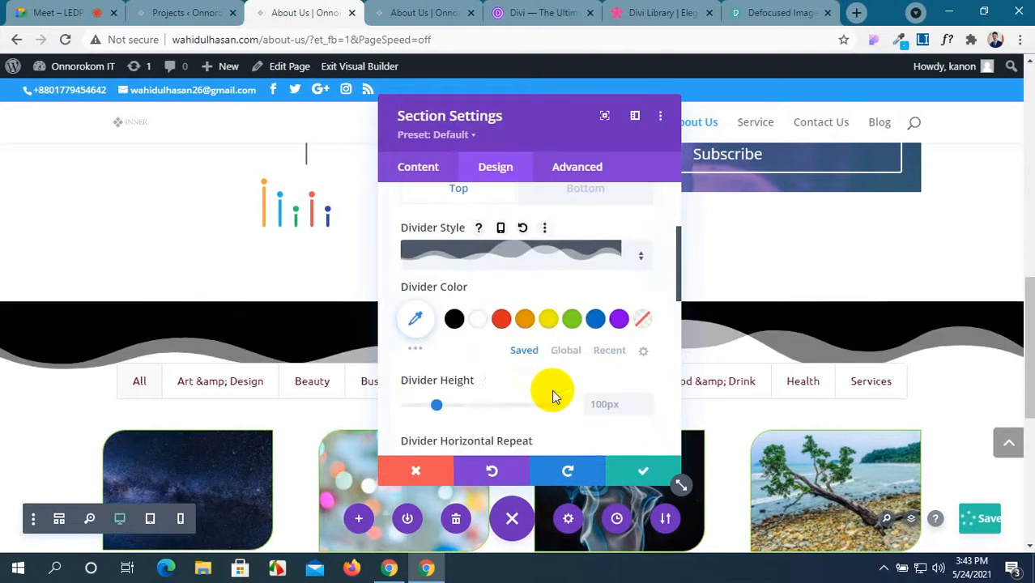
Step: Set the top divider's height to 52px and its horizontal repeat to 2x, and check it against the surrounding sections
{"action": "scroll", "coordinate": [528, 321], "scroll_direction": "down", "scroll_amount": 1}
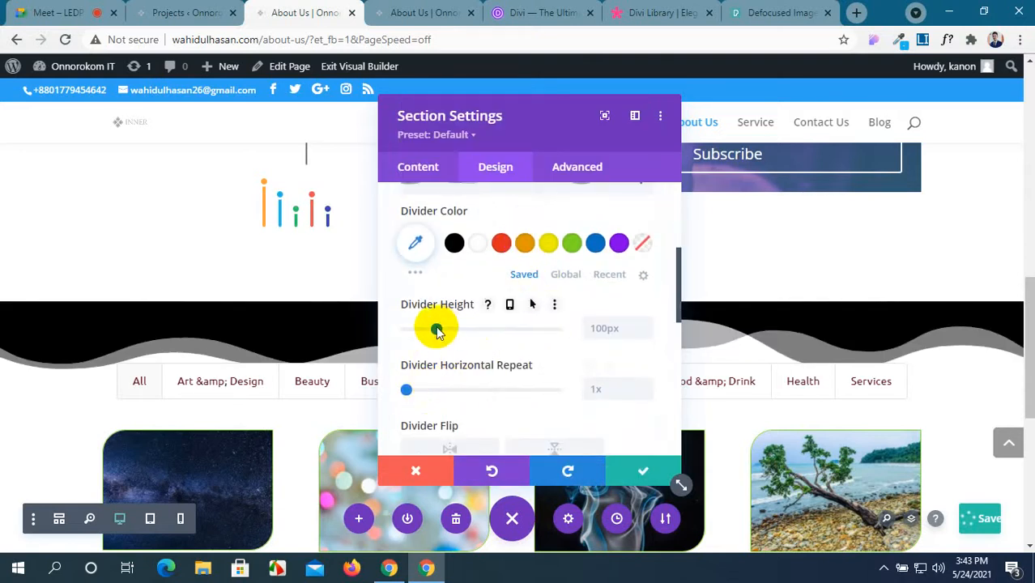
{"action": "left_click_drag", "start_coordinate": [433, 329], "coordinate": [422, 335]}
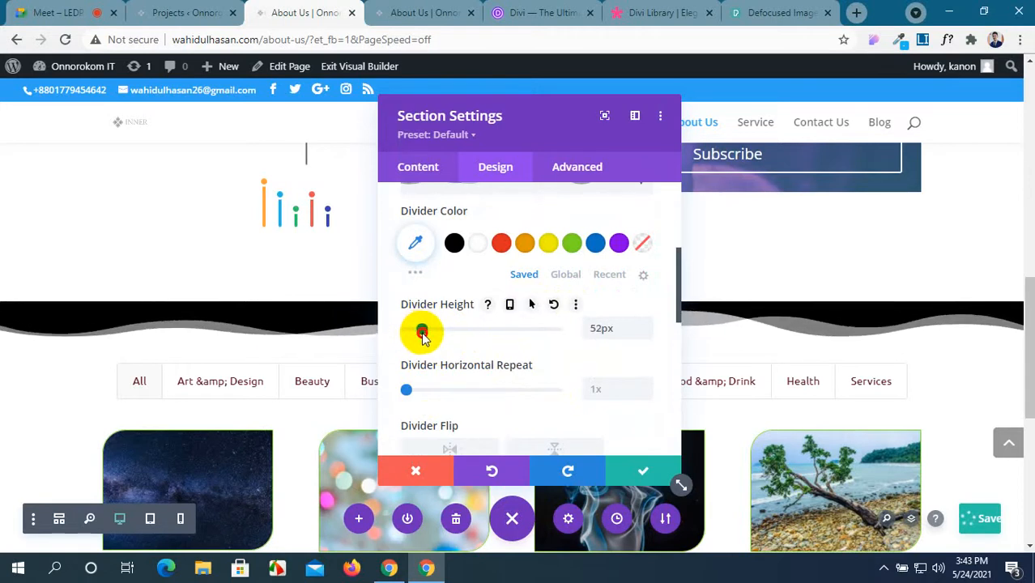
{"action": "left_click", "coordinate": [414, 391]}
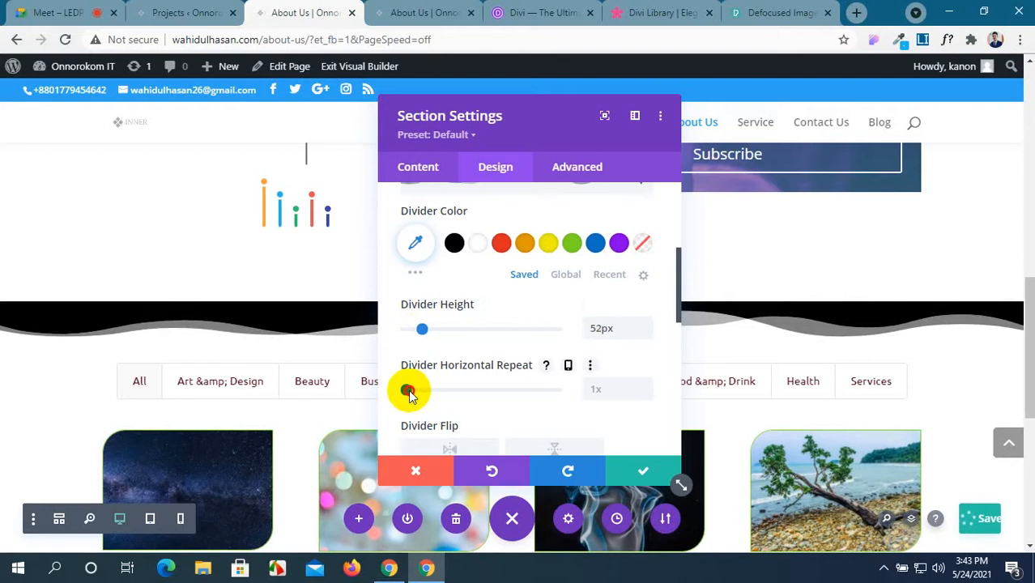
{"action": "left_click_drag", "start_coordinate": [410, 394], "coordinate": [415, 395]}
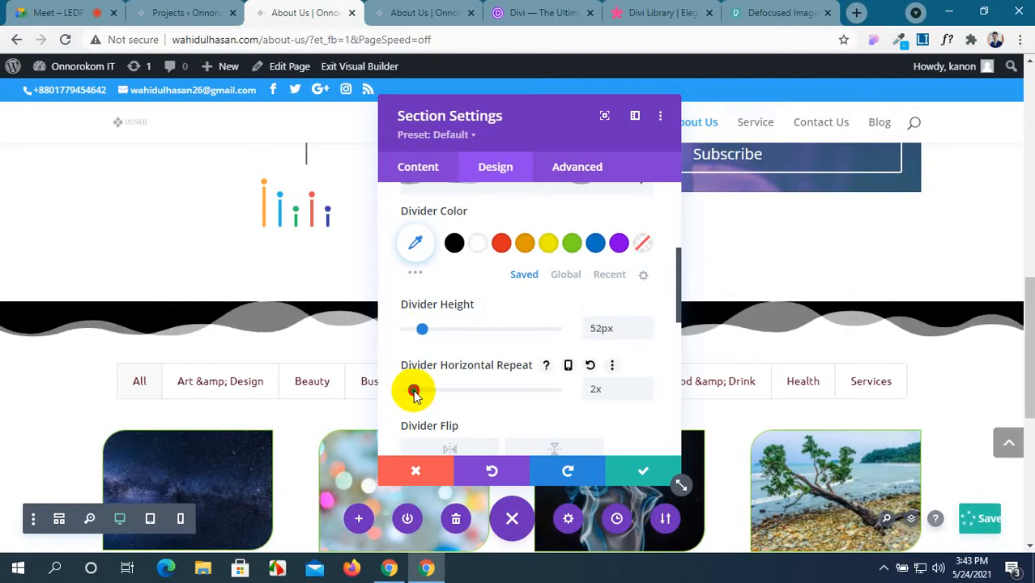
{"action": "scroll", "coordinate": [834, 376], "scroll_direction": "down", "scroll_amount": 3}
{"action": "scroll", "coordinate": [833, 312], "scroll_direction": "up", "scroll_amount": 6}
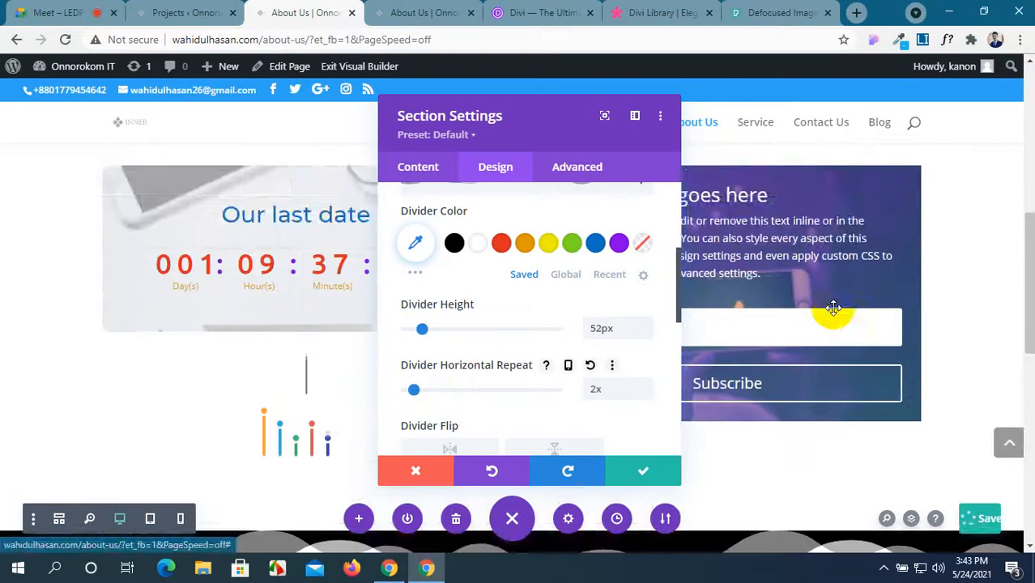
{"action": "scroll", "coordinate": [833, 304], "scroll_direction": "down", "scroll_amount": 3}
{"action": "scroll", "coordinate": [574, 387], "scroll_direction": "down", "scroll_amount": 2}
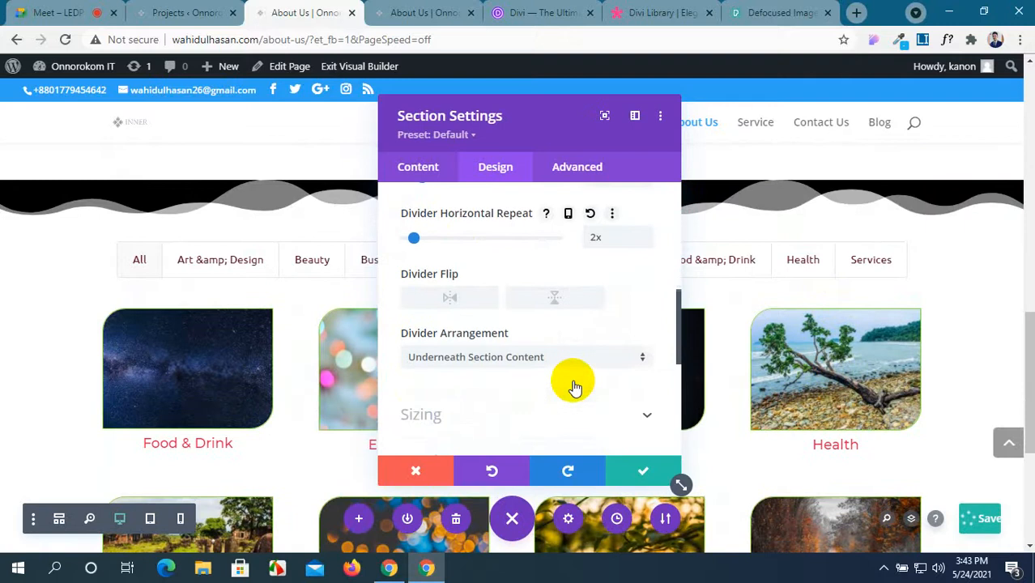
Step: Set the portfolio section's top divider colour to the blue #0C71C3
{"action": "scroll", "coordinate": [573, 388], "scroll_direction": "down", "scroll_amount": 1}
{"action": "scroll", "coordinate": [573, 385], "scroll_direction": "up", "scroll_amount": 3}
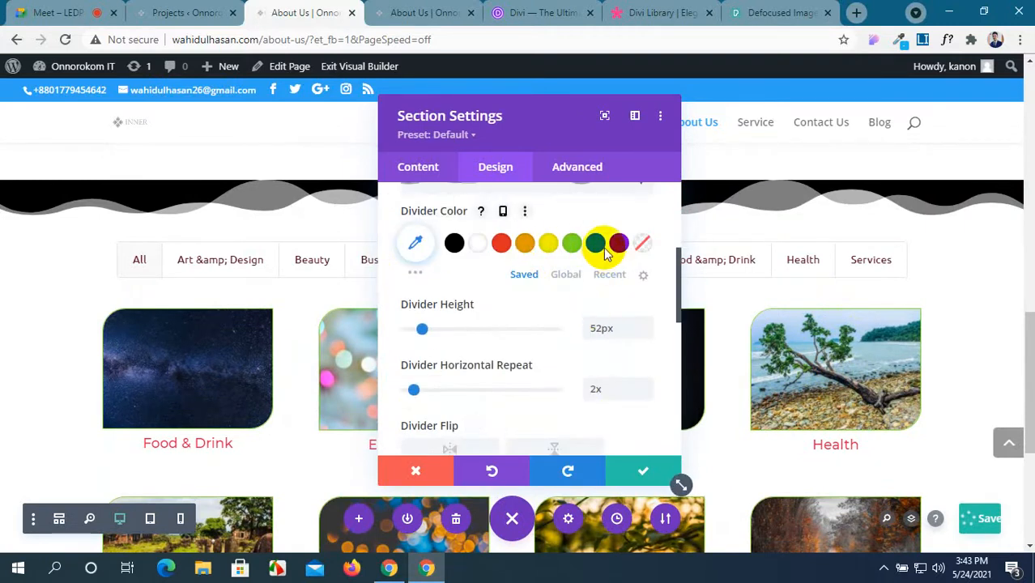
{"action": "left_click", "coordinate": [596, 243]}
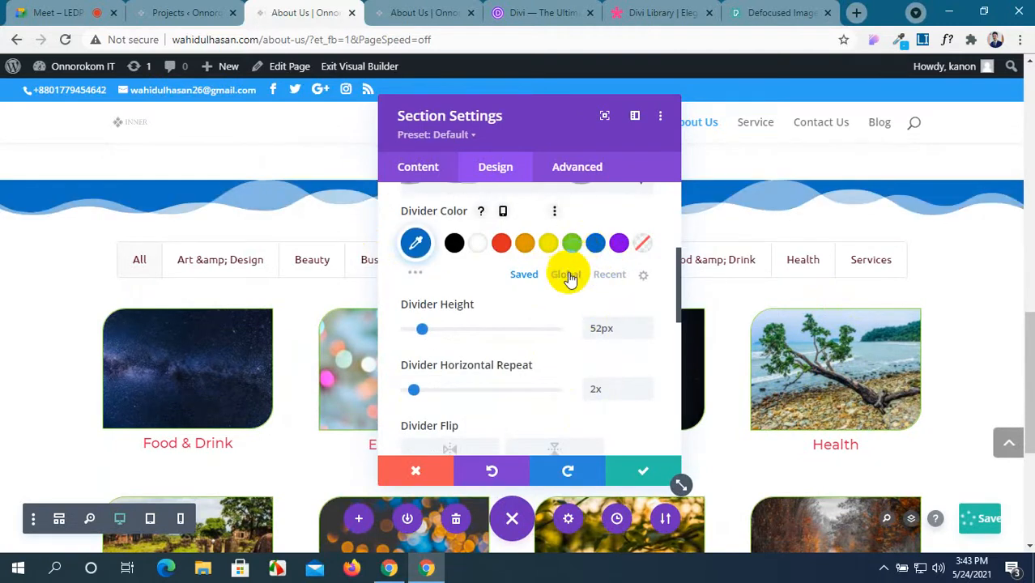
Step: Lower the divider colour's opacity to 0.76, save the page and confirm the section settings
{"action": "scroll", "coordinate": [616, 308], "scroll_direction": "up", "scroll_amount": 2}
{"action": "scroll", "coordinate": [757, 310], "scroll_direction": "up", "scroll_amount": 1}
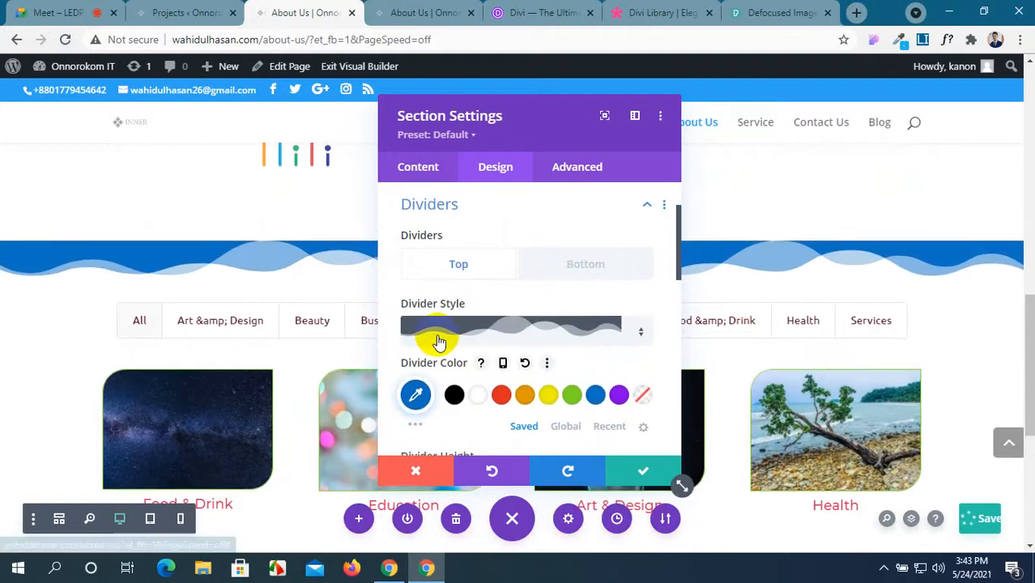
{"action": "scroll", "coordinate": [428, 330], "scroll_direction": "down", "scroll_amount": 2}
{"action": "scroll", "coordinate": [415, 317], "scroll_direction": "down", "scroll_amount": 2}
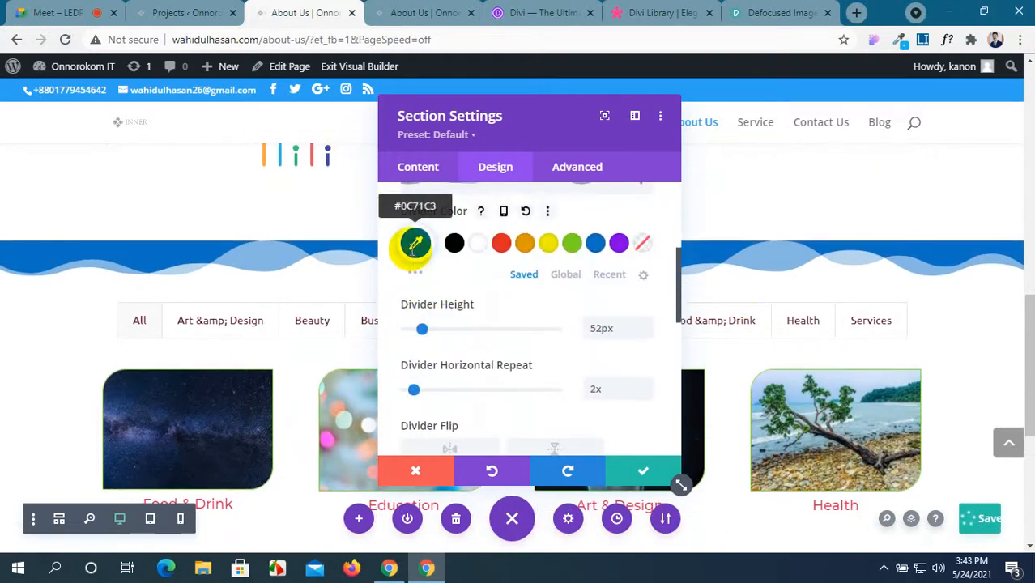
{"action": "left_click", "coordinate": [415, 244]}
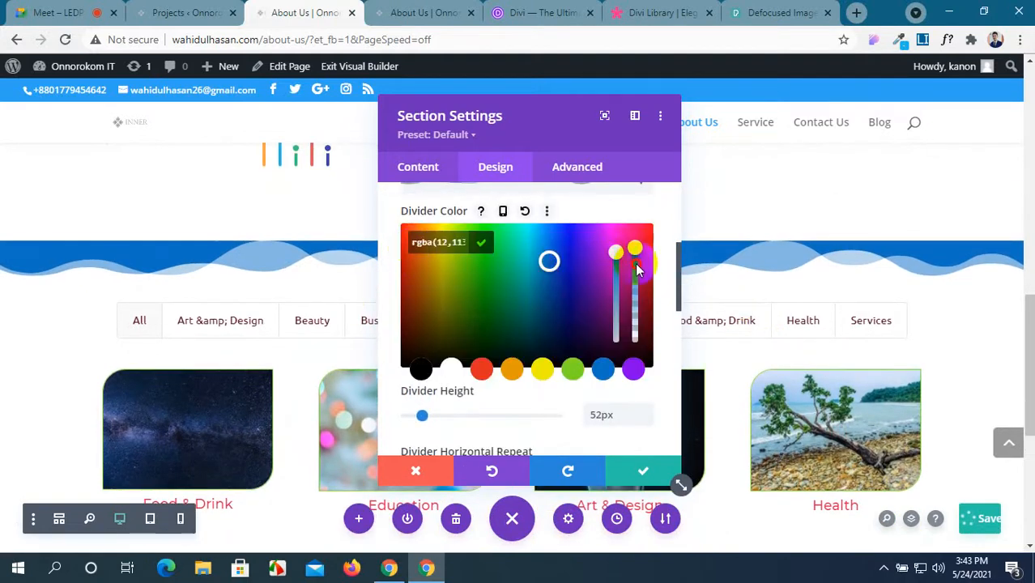
{"action": "left_click_drag", "start_coordinate": [636, 264], "coordinate": [636, 285]}
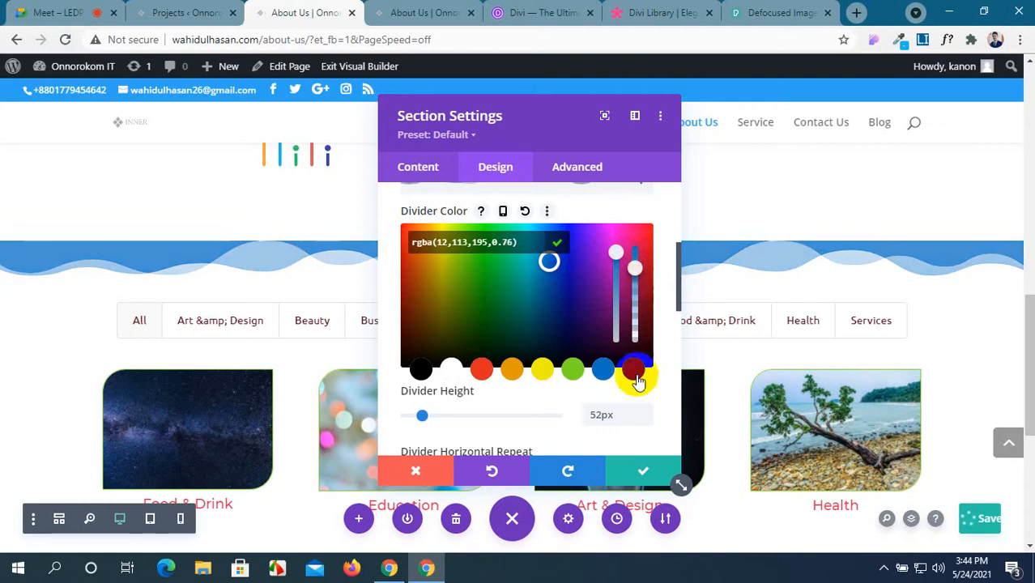
{"action": "left_click", "coordinate": [985, 518]}
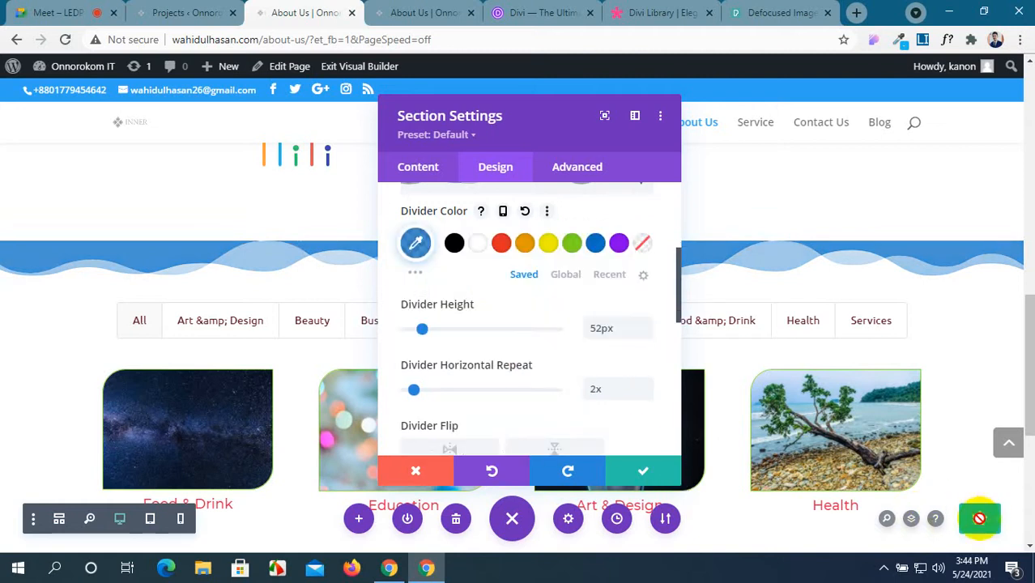
{"action": "left_click", "coordinate": [626, 474]}
Step: Examine the wave divider above the portfolio in the builder and on the reloaded live About Us page
{"action": "scroll", "coordinate": [624, 468], "scroll_direction": "down", "scroll_amount": 1}
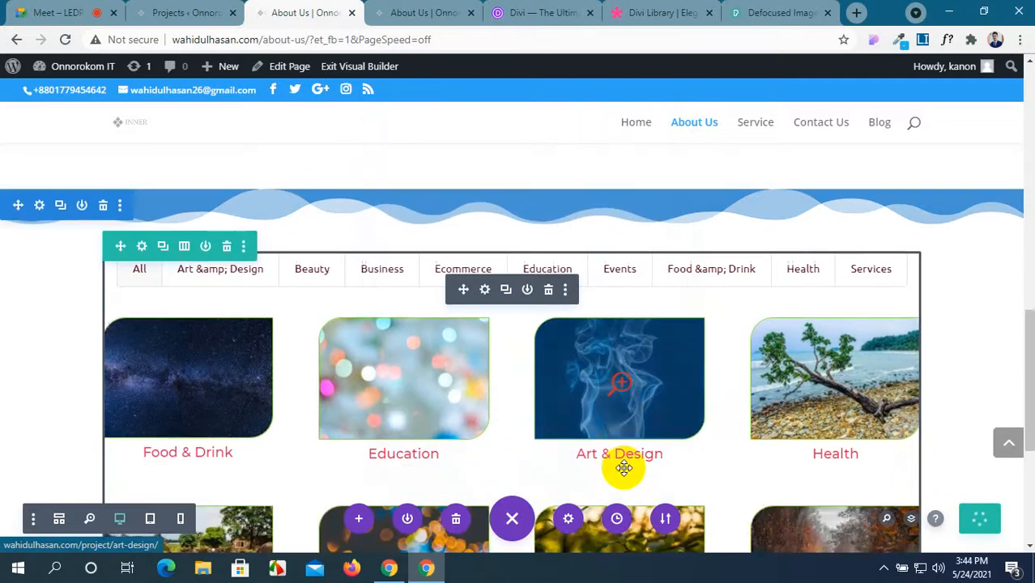
{"action": "scroll", "coordinate": [623, 468], "scroll_direction": "down", "scroll_amount": 5}
{"action": "scroll", "coordinate": [624, 470], "scroll_direction": "up", "scroll_amount": 4}
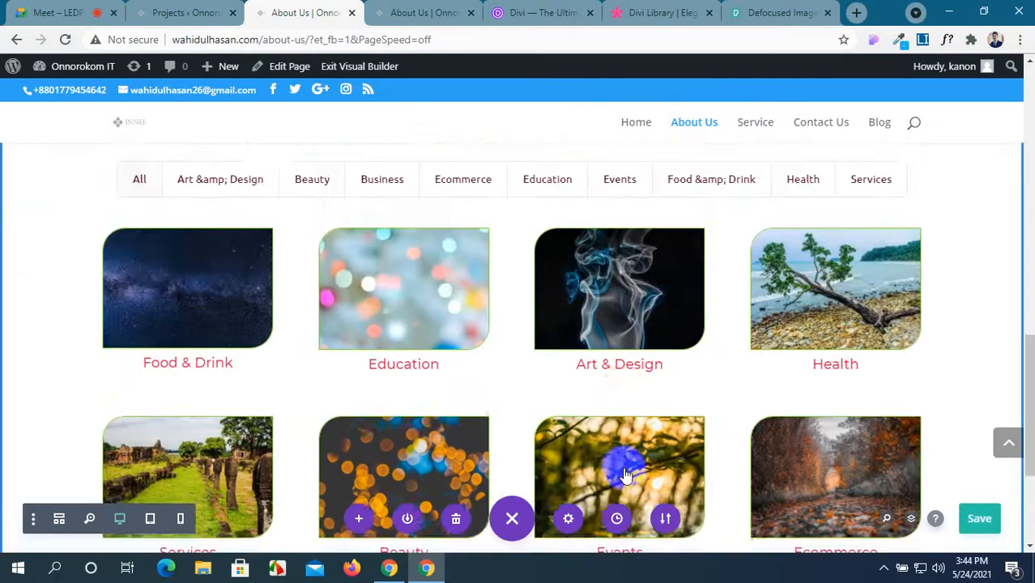
{"action": "scroll", "coordinate": [623, 473], "scroll_direction": "up", "scroll_amount": 2}
{"action": "scroll", "coordinate": [624, 474], "scroll_direction": "down", "scroll_amount": 5}
{"action": "scroll", "coordinate": [623, 474], "scroll_direction": "up", "scroll_amount": 5}
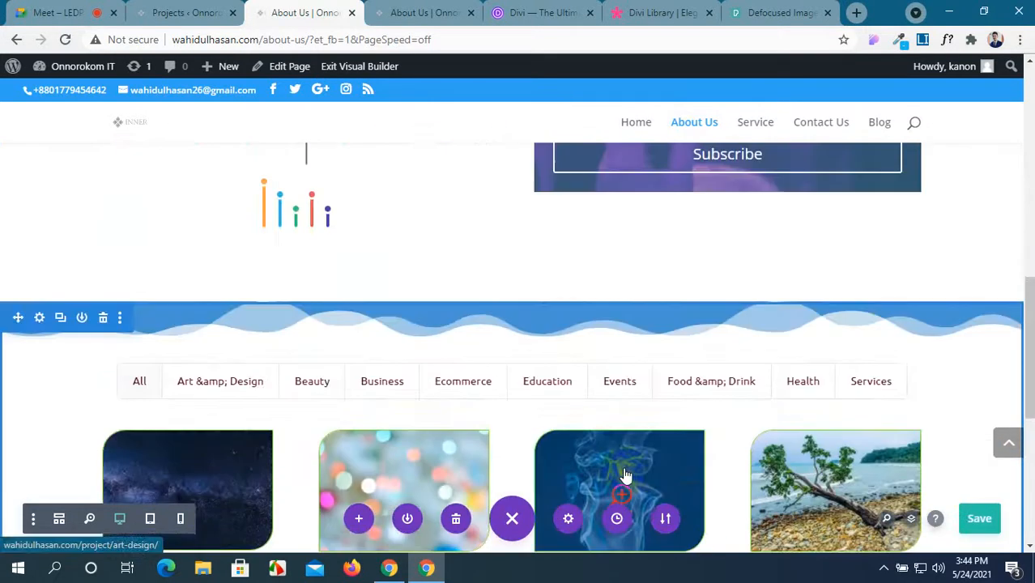
{"action": "left_click", "coordinate": [456, 15]}
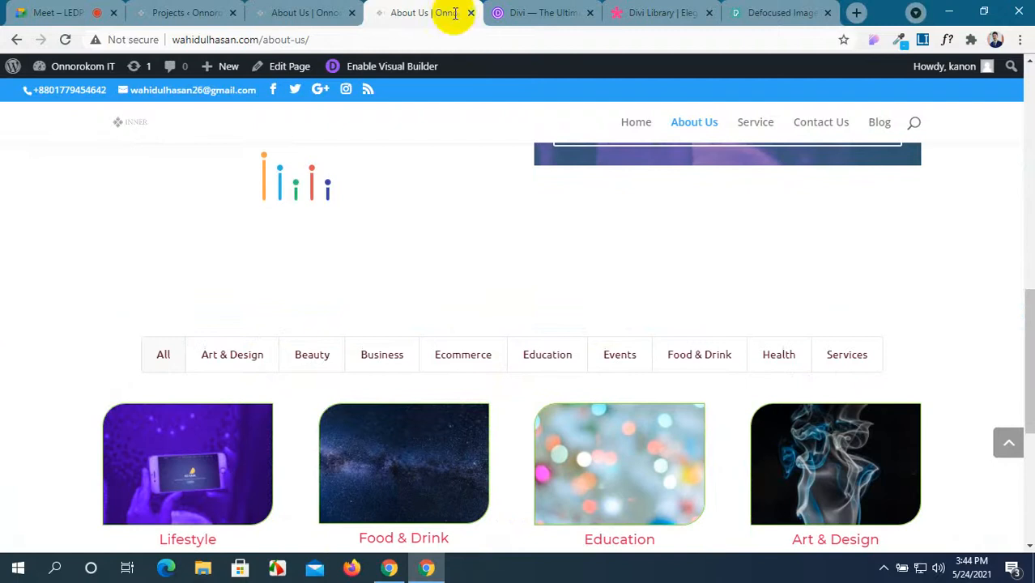
{"action": "left_click", "coordinate": [66, 40]}
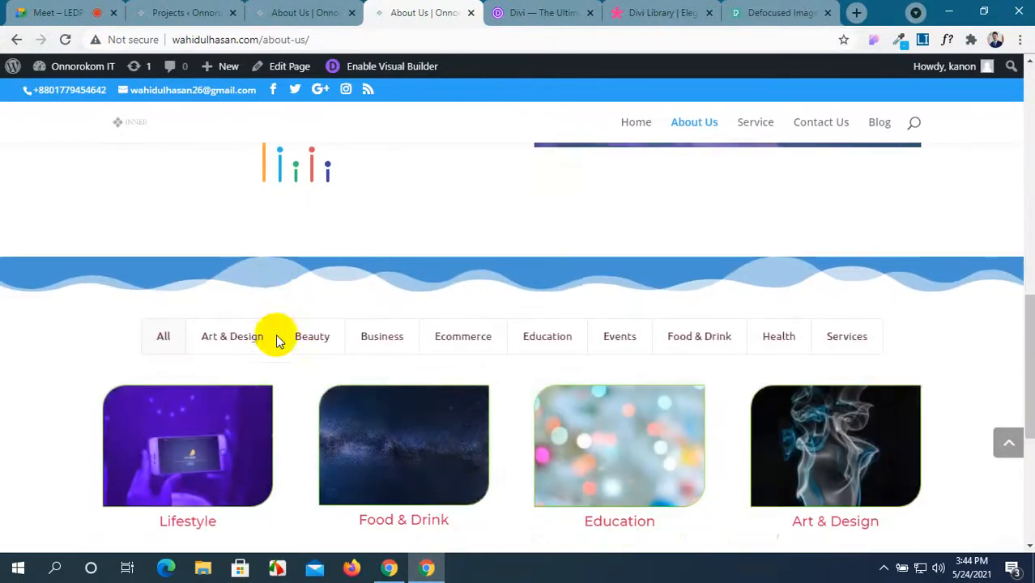
{"action": "scroll", "coordinate": [203, 267], "scroll_direction": "up", "scroll_amount": 7}
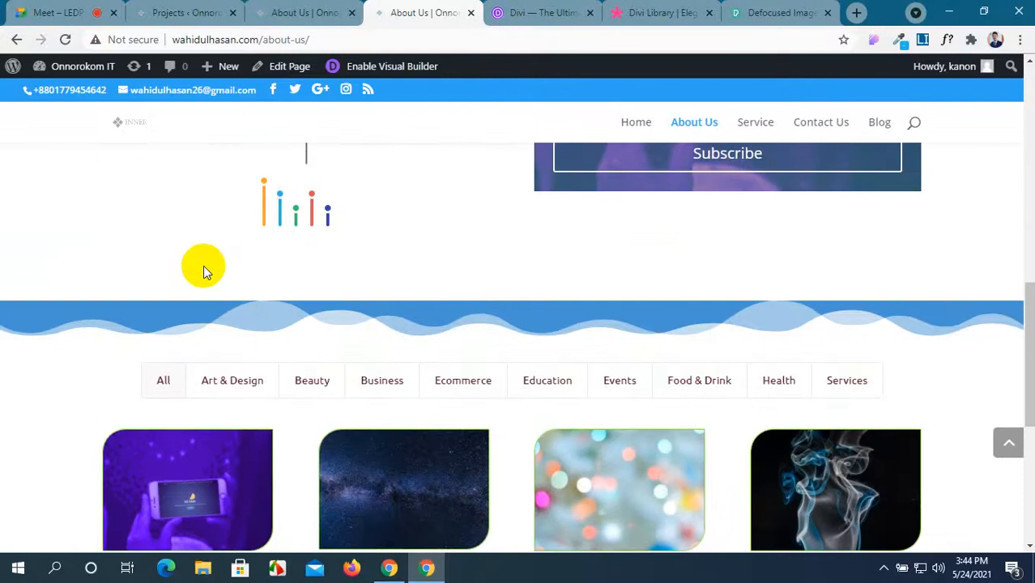
Step: Return to the page builder and insert a Regular section with a single-column row below the portfolio section
{"action": "left_click", "coordinate": [298, 12]}
{"action": "scroll", "coordinate": [480, 377], "scroll_direction": "down", "scroll_amount": 5}
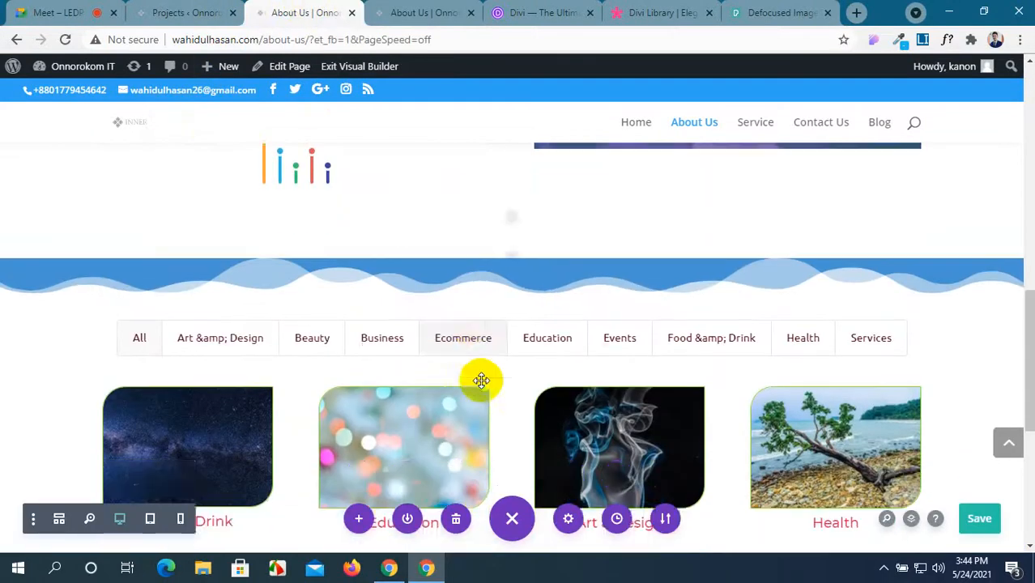
{"action": "scroll", "coordinate": [490, 391], "scroll_direction": "up", "scroll_amount": 1}
{"action": "scroll", "coordinate": [496, 400], "scroll_direction": "down", "scroll_amount": 1}
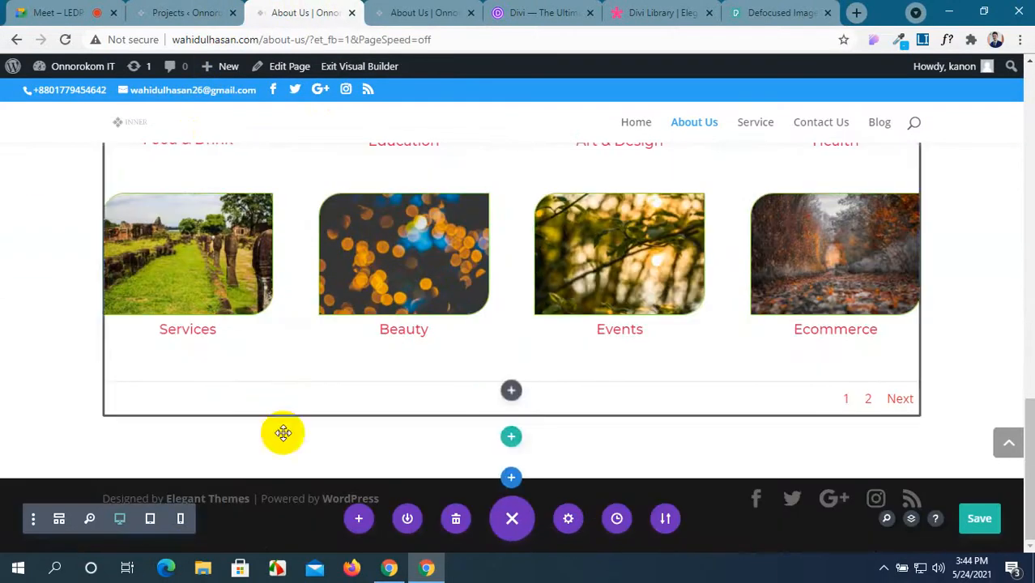
{"action": "left_click", "coordinate": [511, 477]}
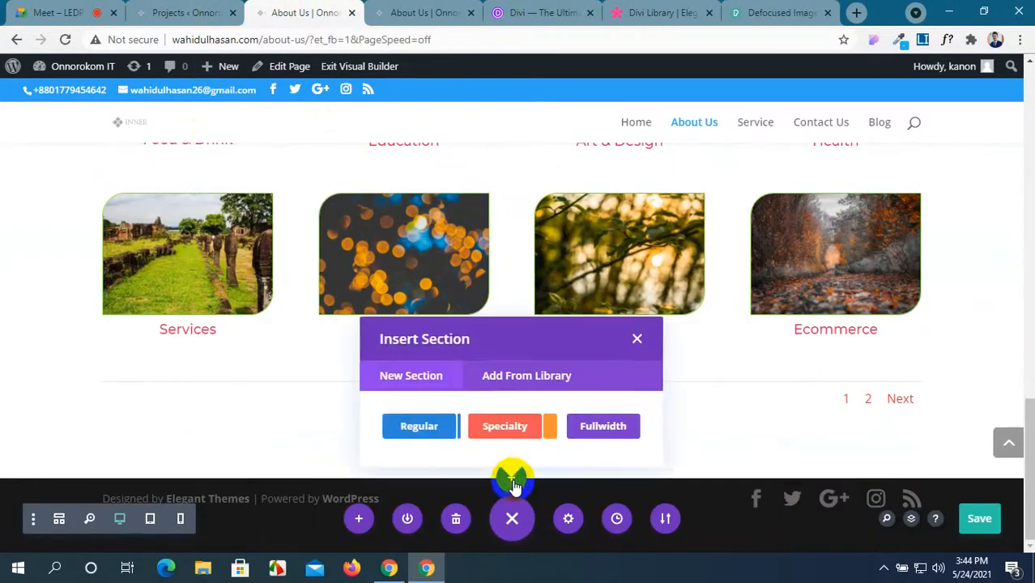
{"action": "left_click", "coordinate": [445, 438]}
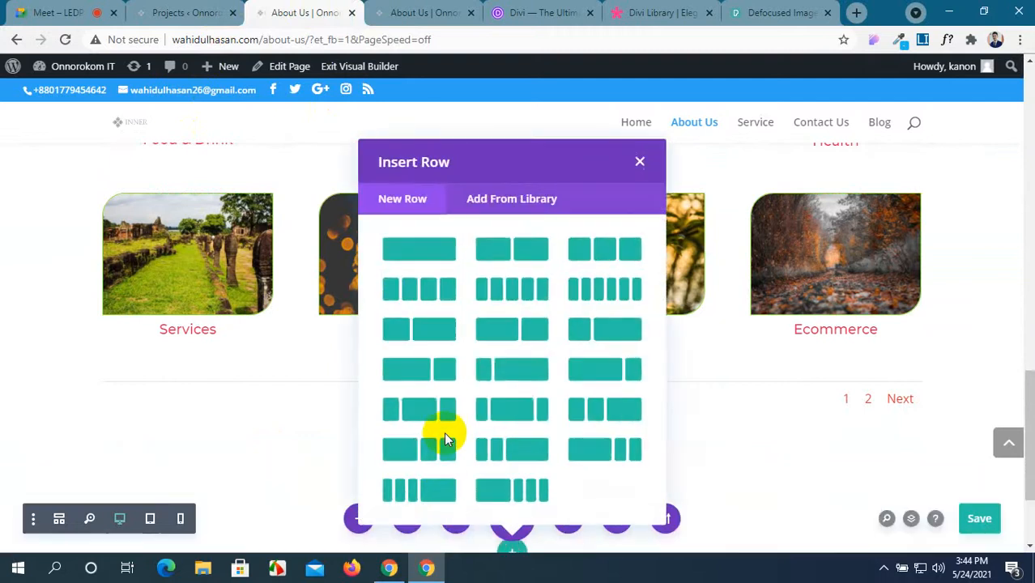
{"action": "left_click", "coordinate": [421, 253]}
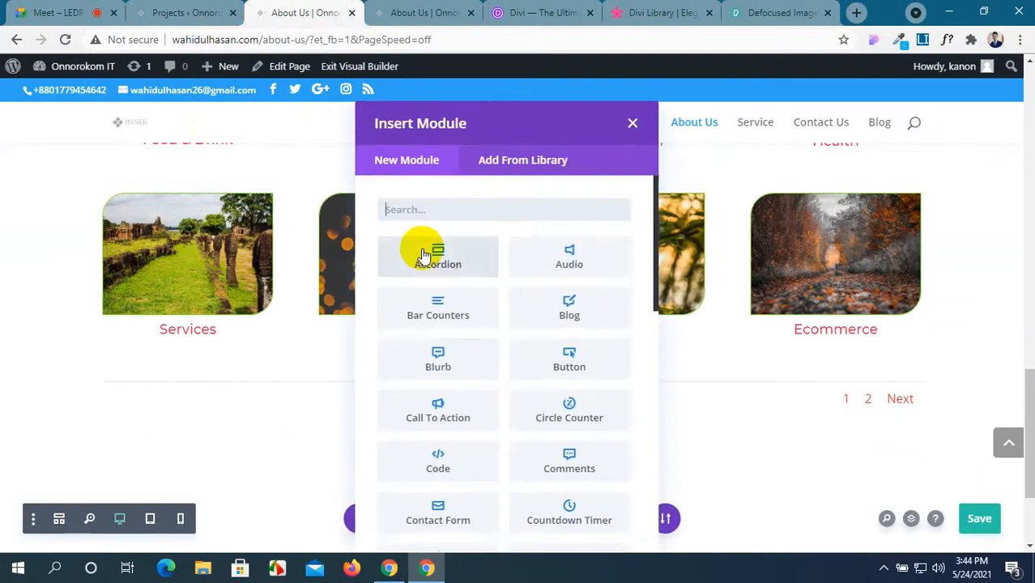
Step: Add a Gallery module to the new row
{"action": "scroll", "coordinate": [470, 365], "scroll_direction": "down", "scroll_amount": 2}
{"action": "scroll", "coordinate": [472, 368], "scroll_direction": "down", "scroll_amount": 2}
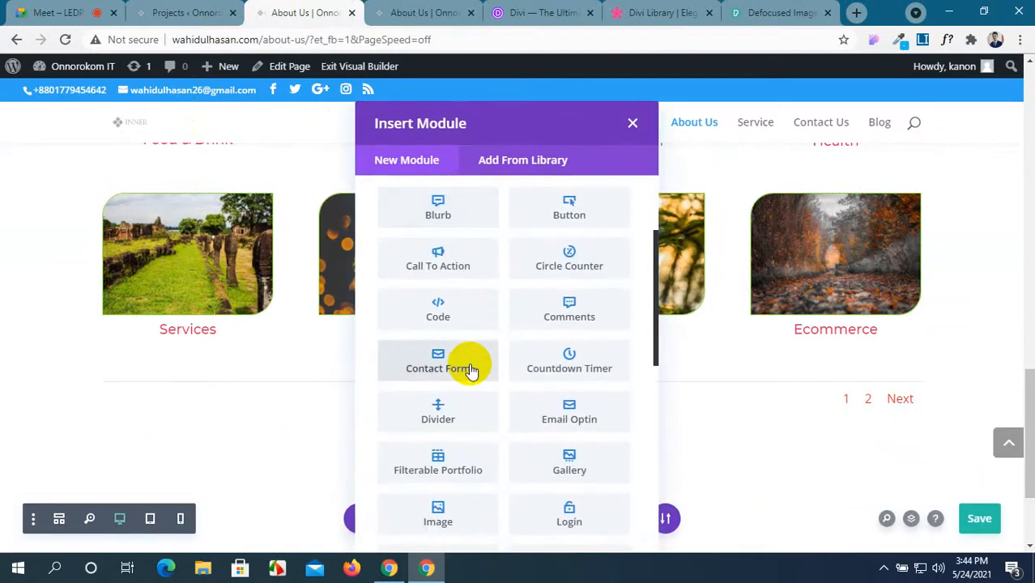
{"action": "left_click", "coordinate": [566, 468]}
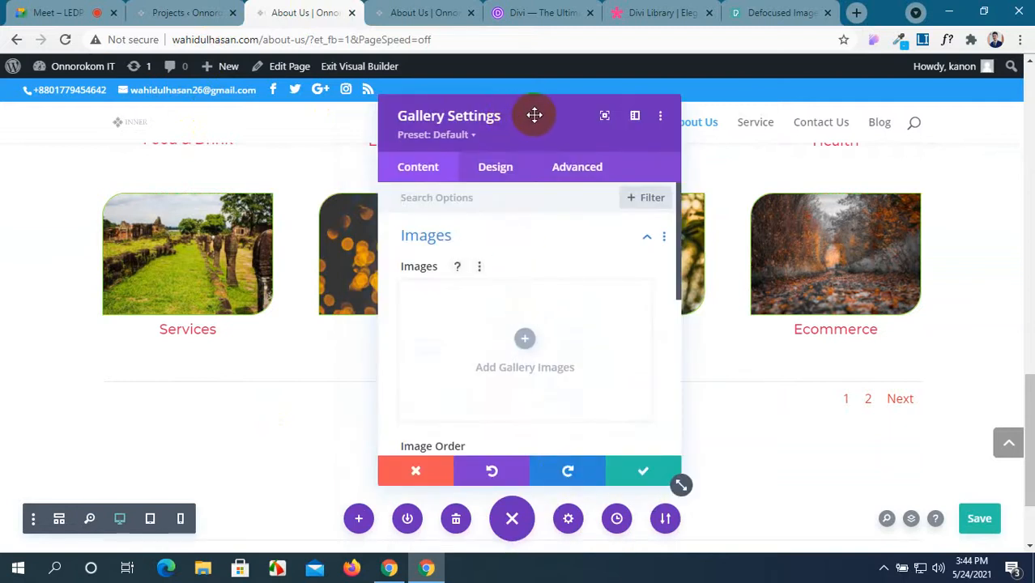
{"action": "left_click_drag", "start_coordinate": [535, 115], "coordinate": [550, 111]}
Step: Fill the gallery with six media library photos: autumn path, autumn leaves, sunlit branches, orange bokeh, stone ruins and beach tree
{"action": "scroll", "coordinate": [541, 374], "scroll_direction": "down", "scroll_amount": 2}
{"action": "scroll", "coordinate": [540, 375], "scroll_direction": "up", "scroll_amount": 1}
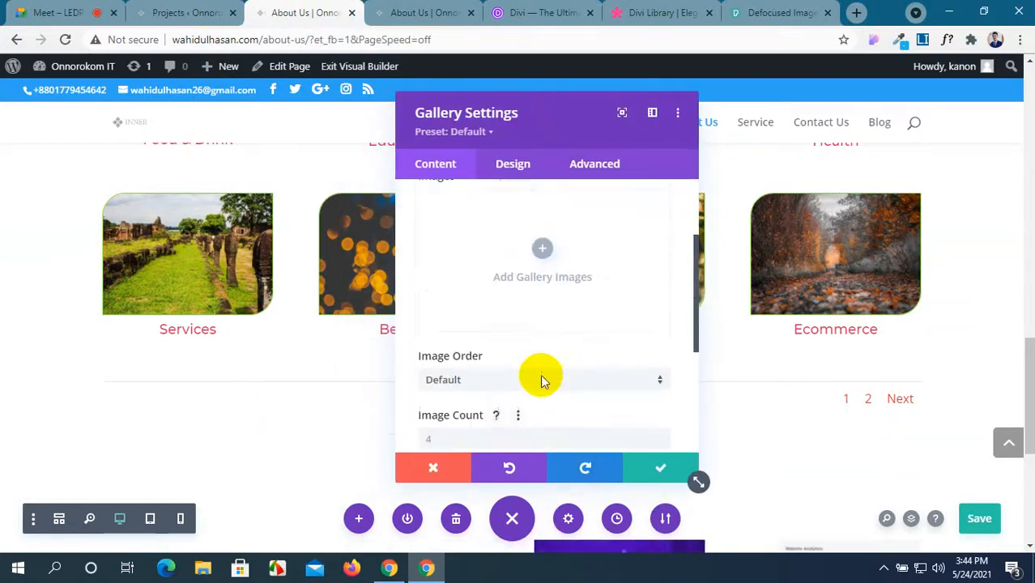
{"action": "scroll", "coordinate": [540, 374], "scroll_direction": "up", "scroll_amount": 2}
{"action": "left_click", "coordinate": [538, 339]}
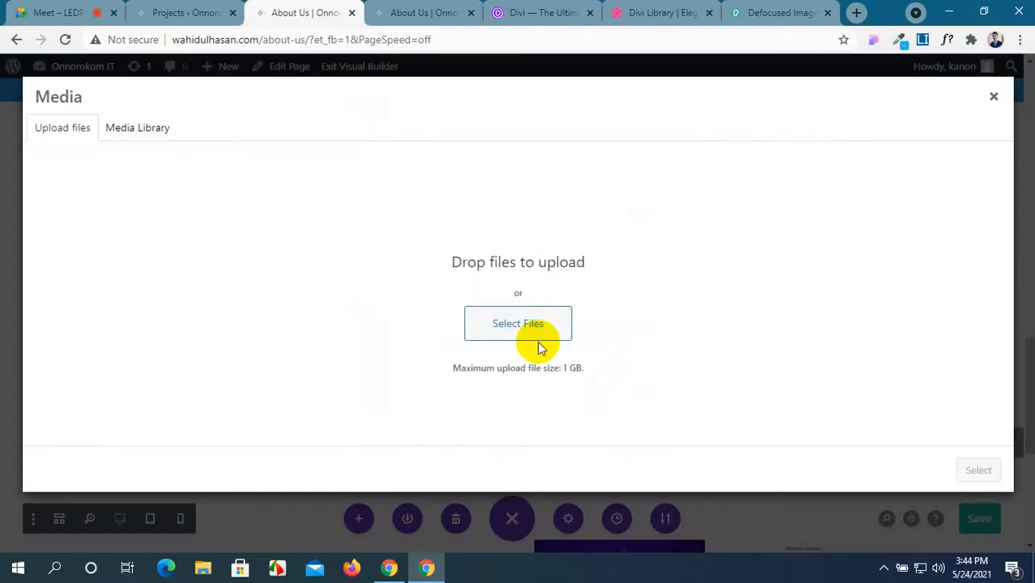
{"action": "left_click", "coordinate": [158, 131]}
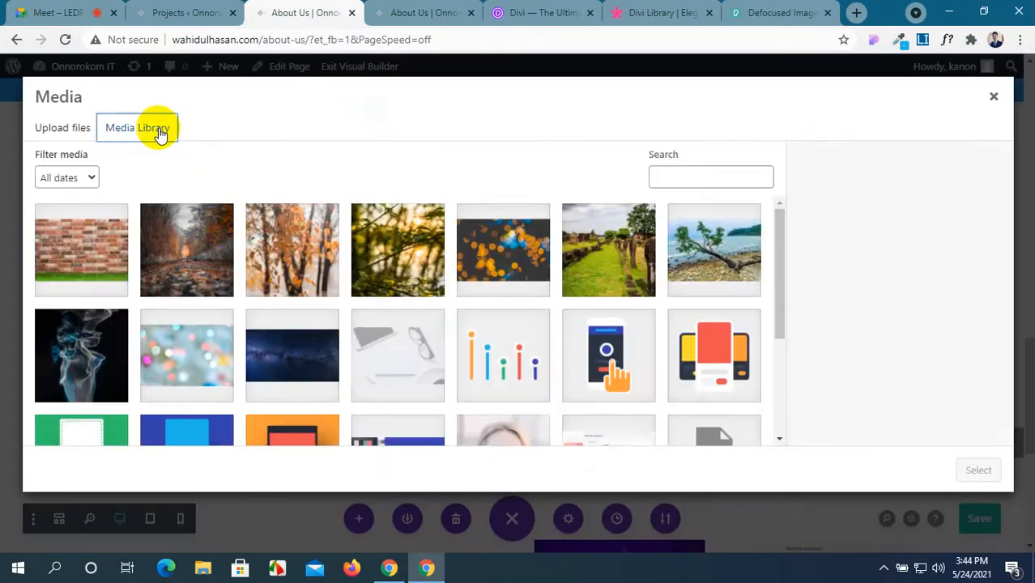
{"action": "left_click", "coordinate": [174, 246]}
{"action": "left_click", "coordinate": [263, 257]}
{"action": "left_click", "coordinate": [398, 264]}
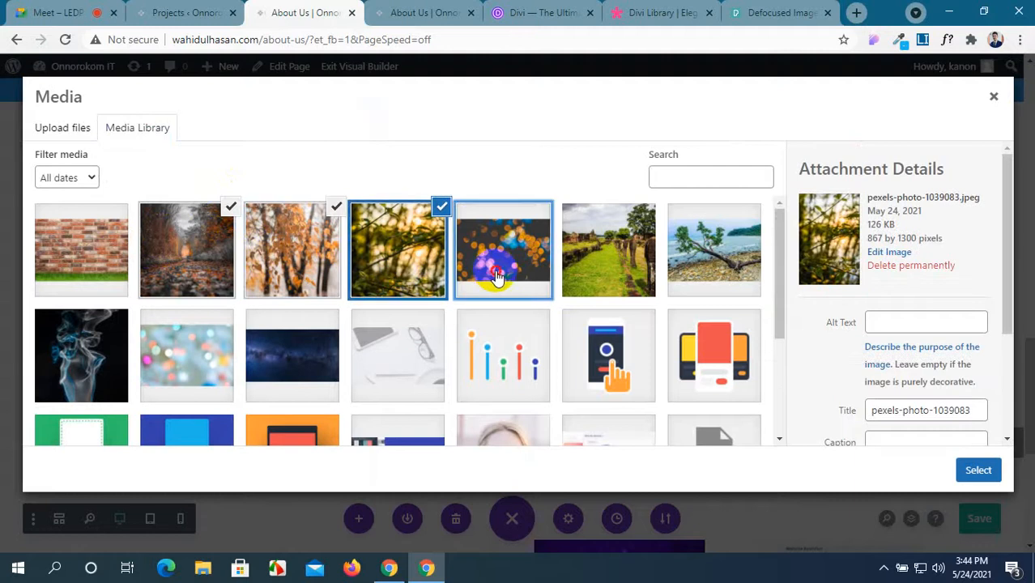
{"action": "left_click", "coordinate": [491, 228]}
{"action": "left_click", "coordinate": [592, 233]}
{"action": "left_click", "coordinate": [694, 269]}
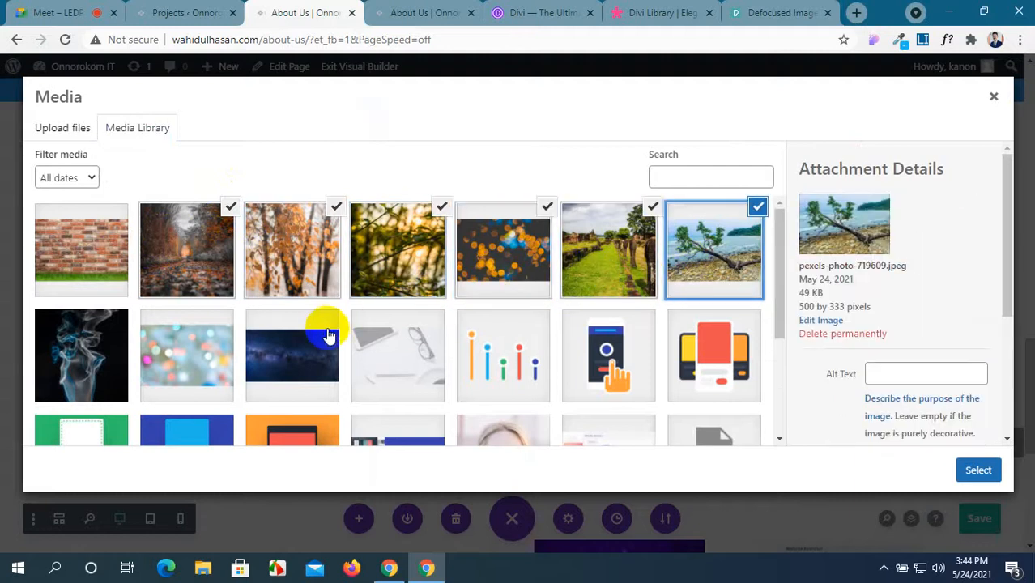
{"action": "left_click", "coordinate": [978, 470]}
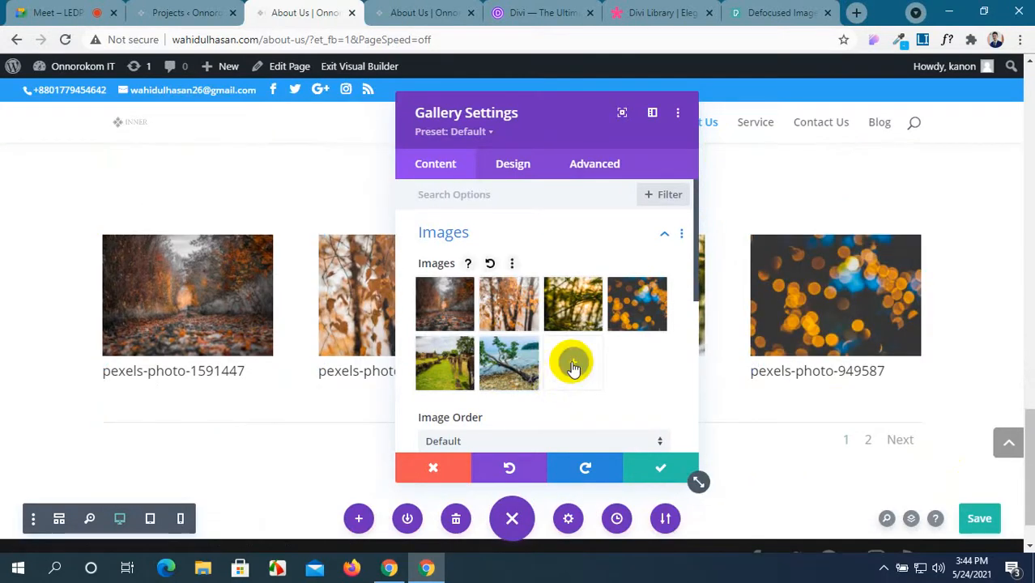
Step: Add the Milky Way night sky and brick wall images from the media library to the gallery
{"action": "left_click", "coordinate": [572, 364]}
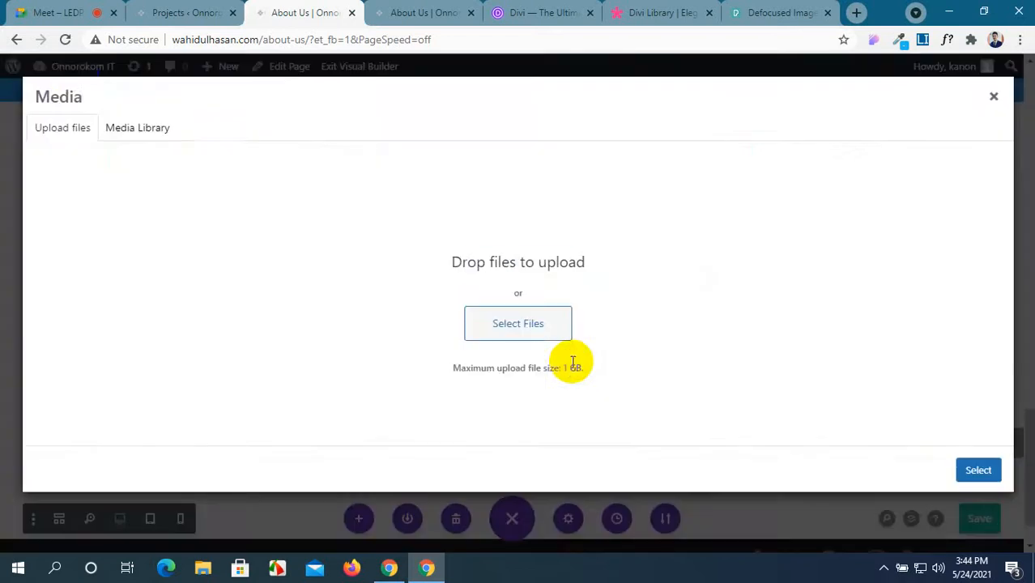
{"action": "left_click", "coordinate": [136, 126]}
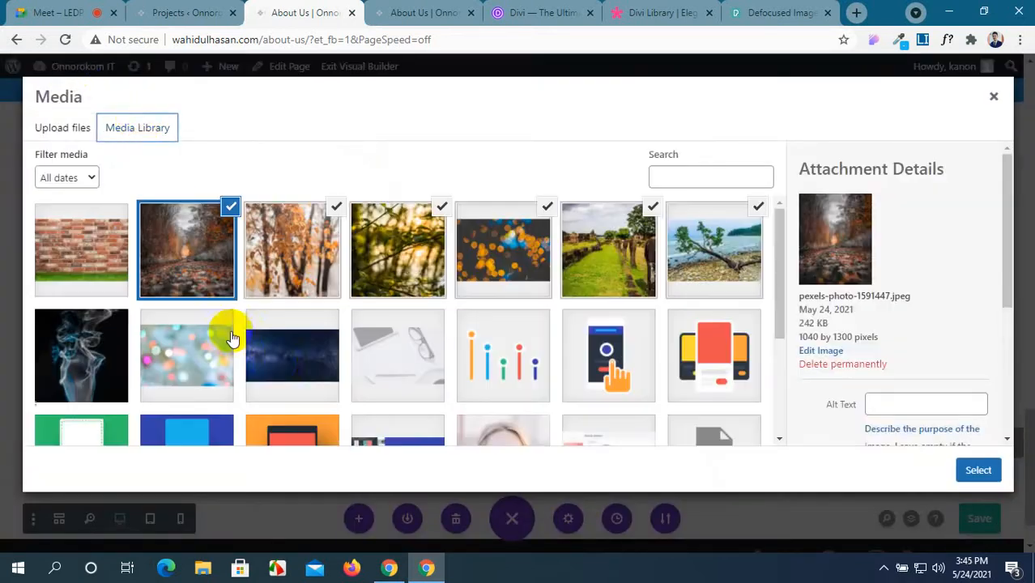
{"action": "left_click", "coordinate": [277, 373]}
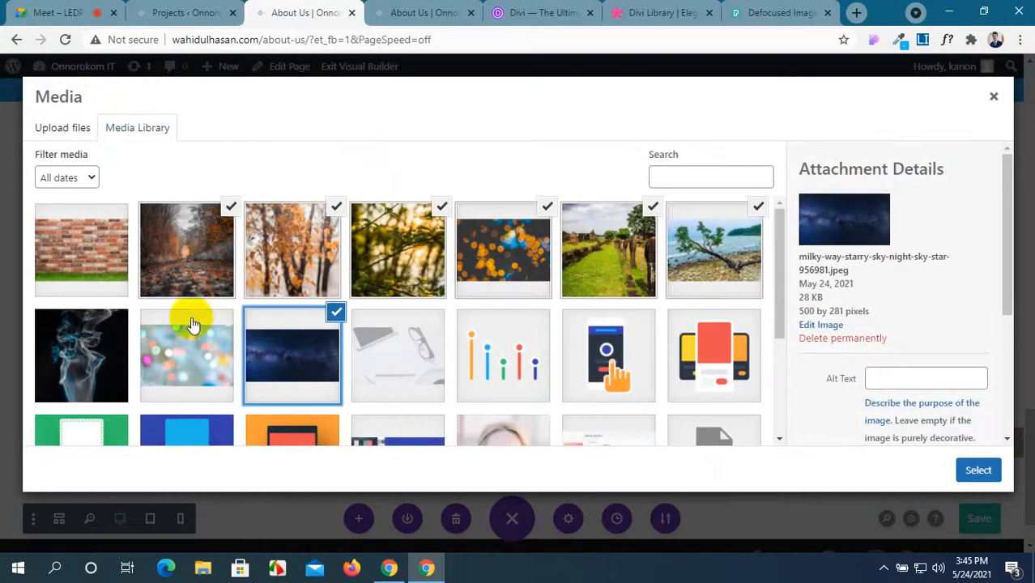
{"action": "left_click", "coordinate": [92, 264]}
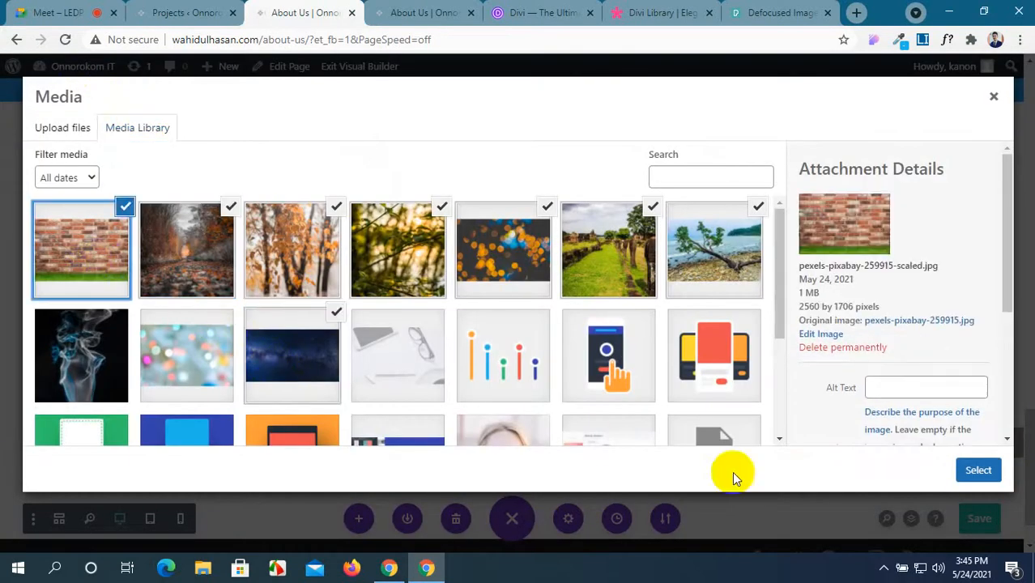
{"action": "left_click", "coordinate": [972, 469]}
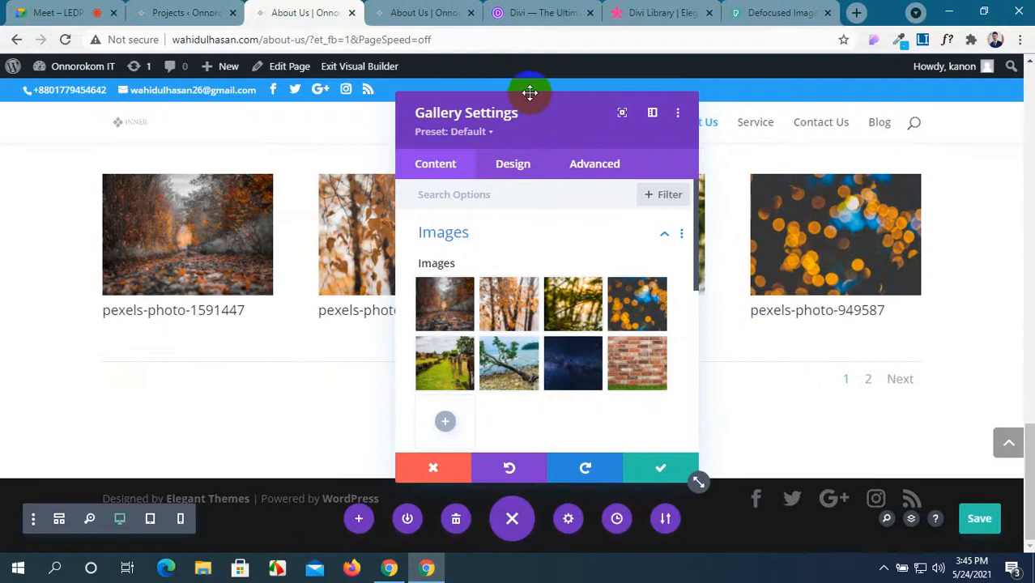
Step: Look over the gallery's content options, apply the gallery settings and save the page
{"action": "left_click_drag", "start_coordinate": [530, 92], "coordinate": [614, 84]}
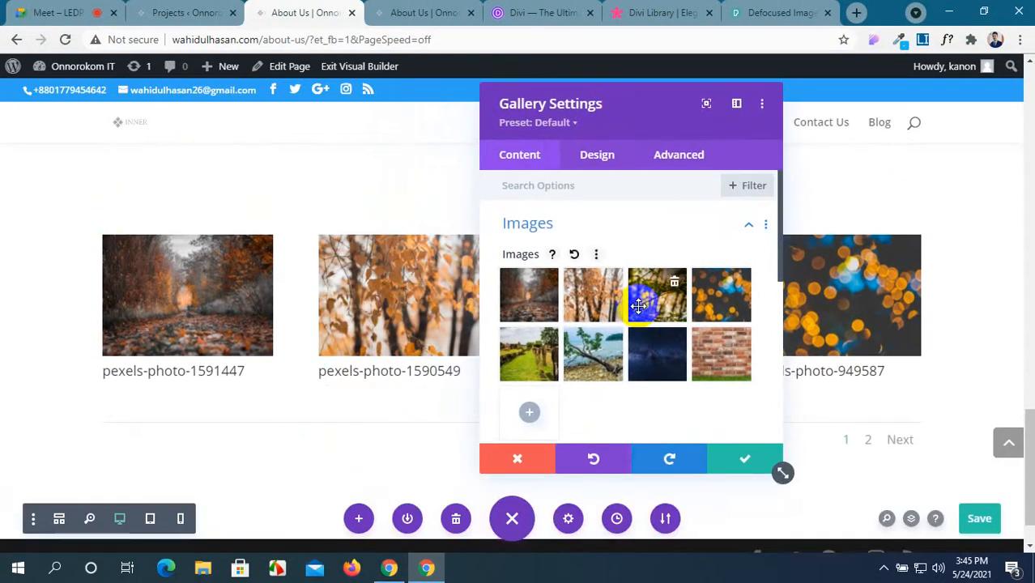
{"action": "scroll", "coordinate": [637, 305], "scroll_direction": "down", "scroll_amount": 3}
{"action": "scroll", "coordinate": [637, 306], "scroll_direction": "up", "scroll_amount": 3}
{"action": "scroll", "coordinate": [637, 305], "scroll_direction": "down", "scroll_amount": 3}
{"action": "scroll", "coordinate": [636, 306], "scroll_direction": "up", "scroll_amount": 3}
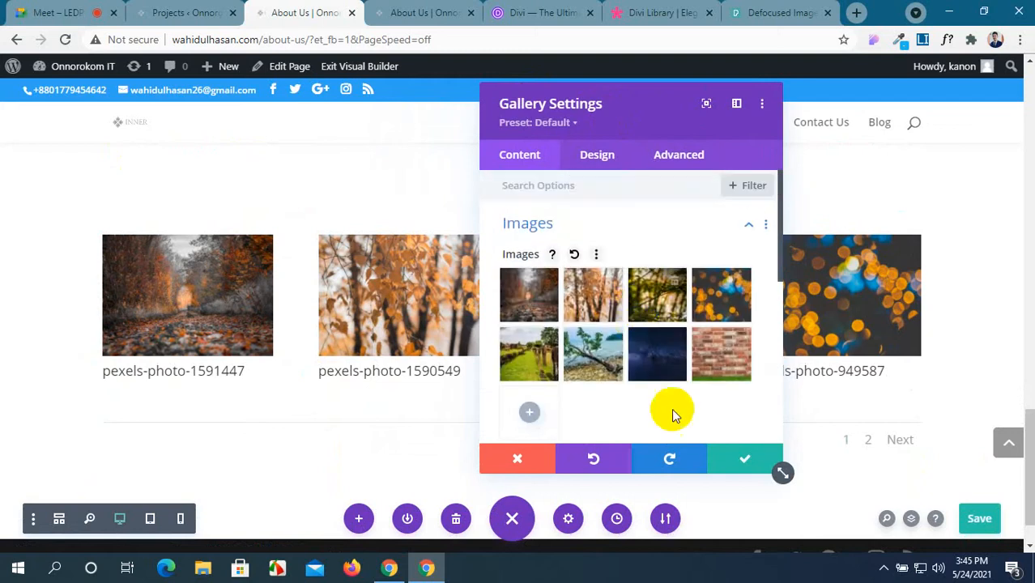
{"action": "left_click", "coordinate": [732, 468]}
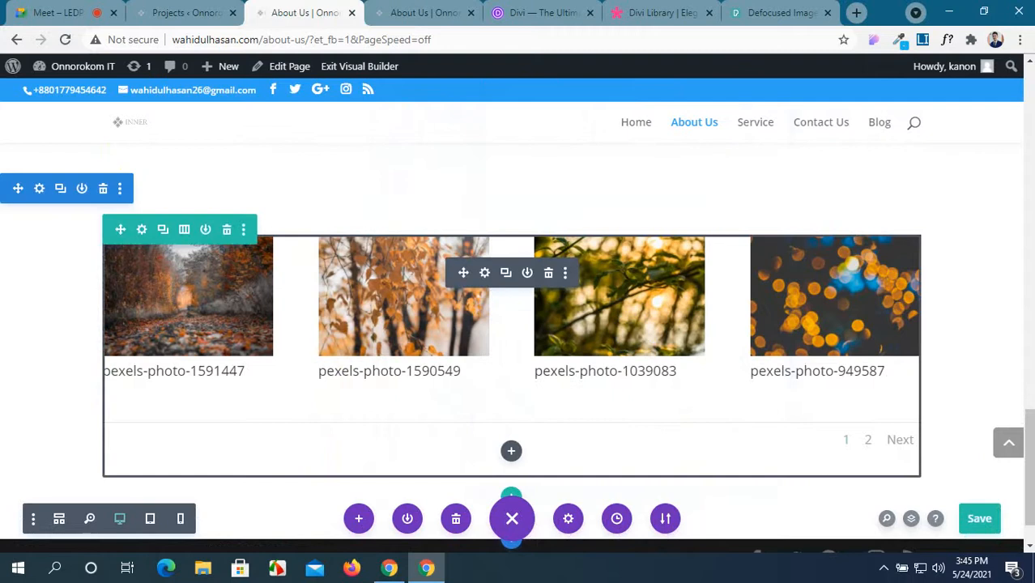
{"action": "left_click", "coordinate": [976, 518]}
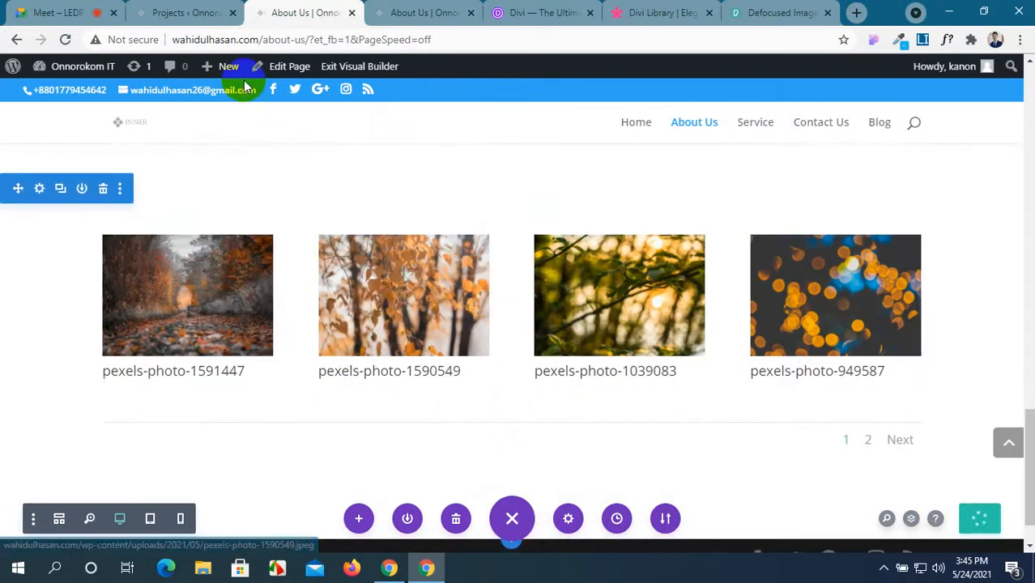
Step: Reload the live About Us page and check how the new image gallery displays
{"action": "left_click", "coordinate": [425, 12]}
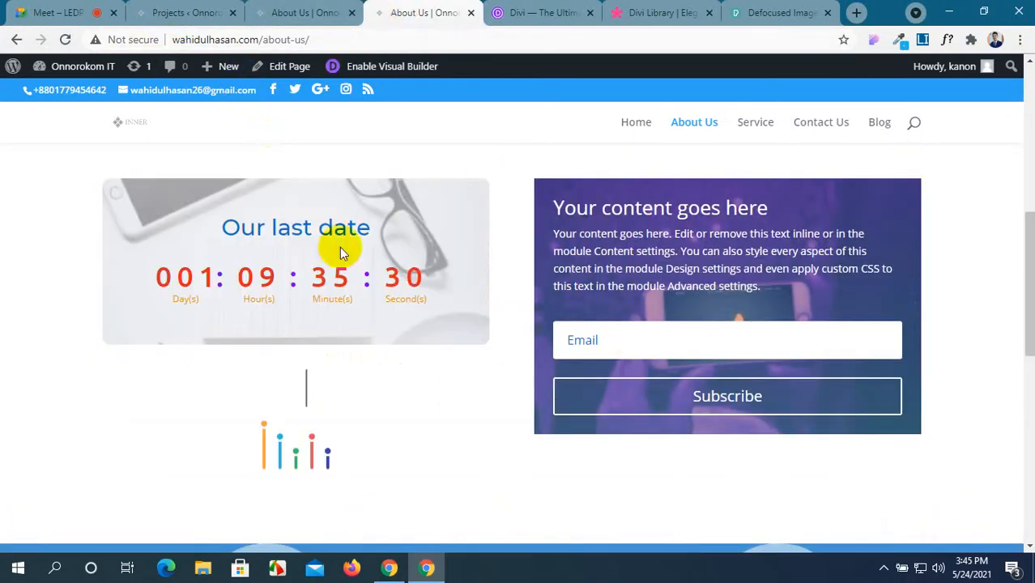
{"action": "left_click", "coordinate": [67, 41]}
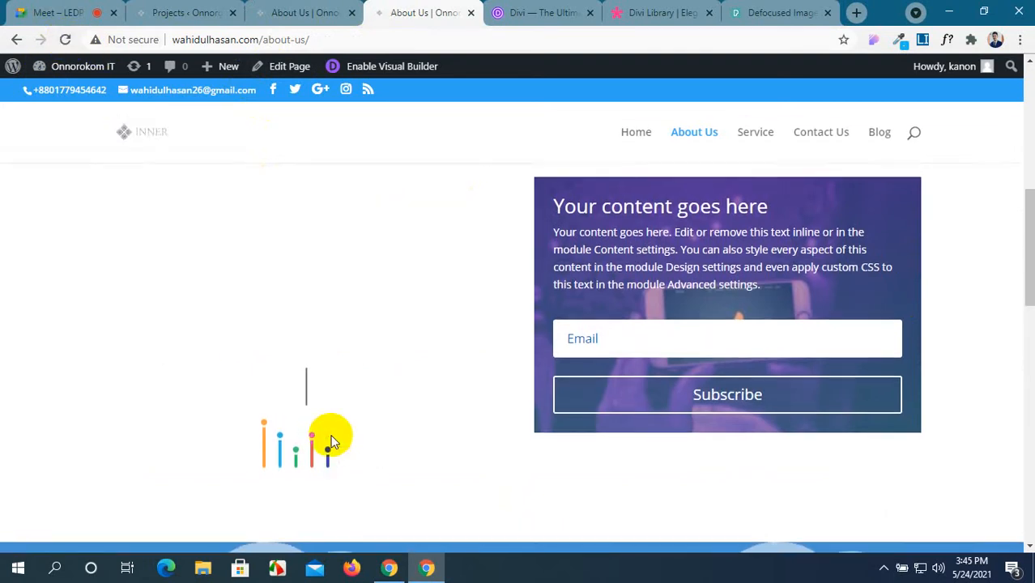
{"action": "scroll", "coordinate": [330, 441], "scroll_direction": "down", "scroll_amount": 8}
{"action": "scroll", "coordinate": [330, 441], "scroll_direction": "up", "scroll_amount": 3}
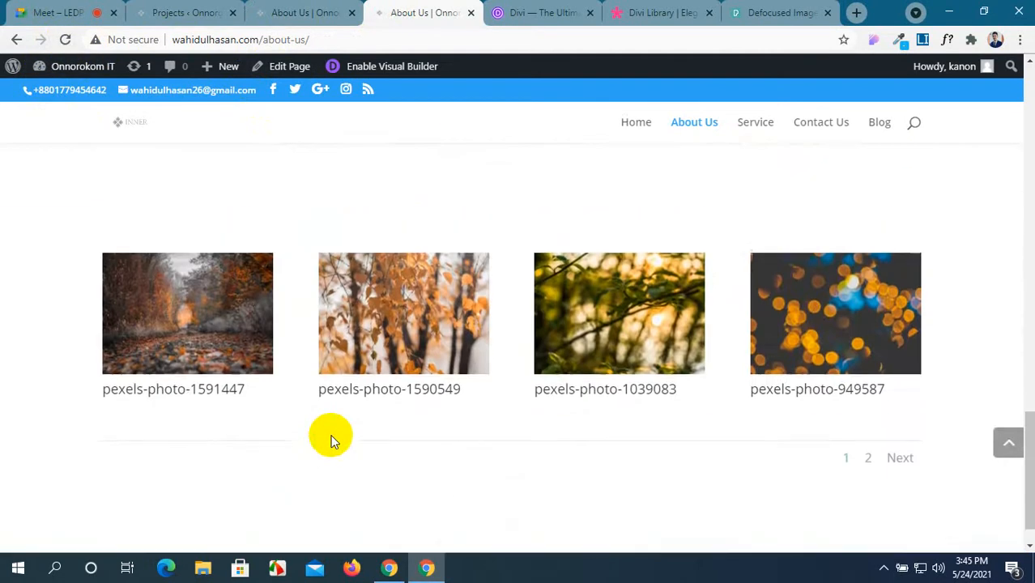
{"action": "scroll", "coordinate": [330, 442], "scroll_direction": "down", "scroll_amount": 1}
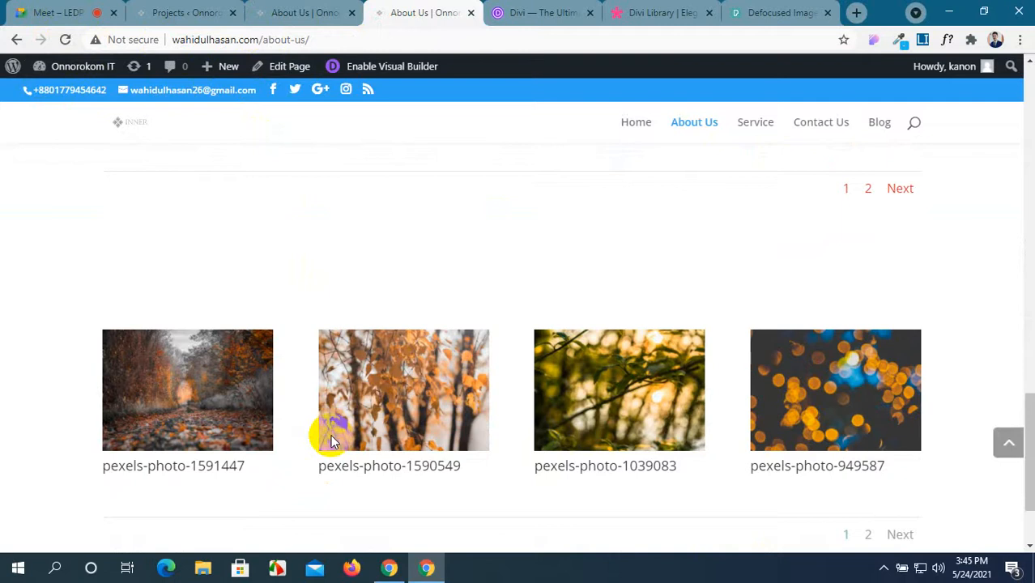
Step: Return to the page builder and remove all existing images from the Gallery module
{"action": "left_click", "coordinate": [360, 7]}
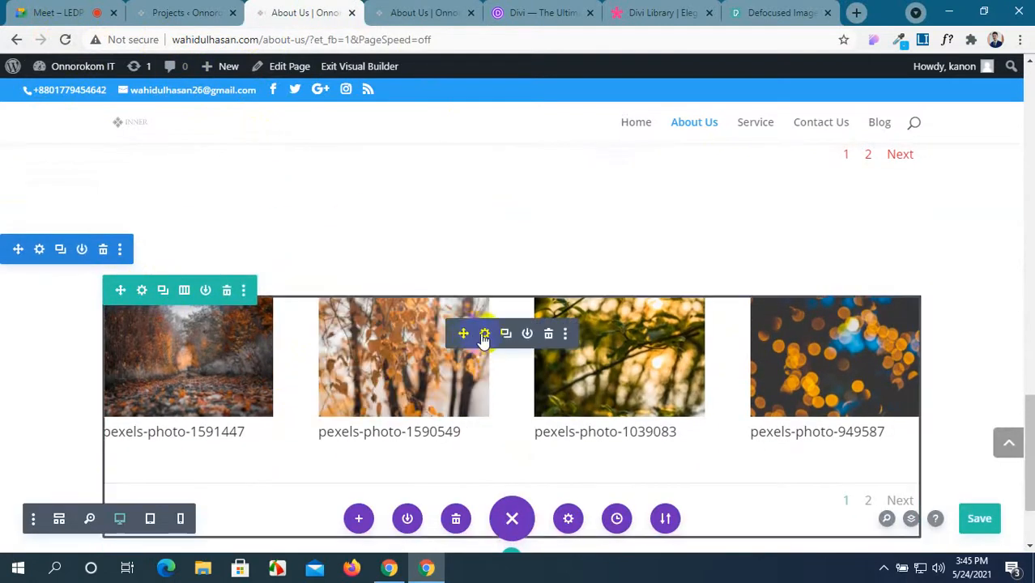
{"action": "left_click", "coordinate": [484, 336]}
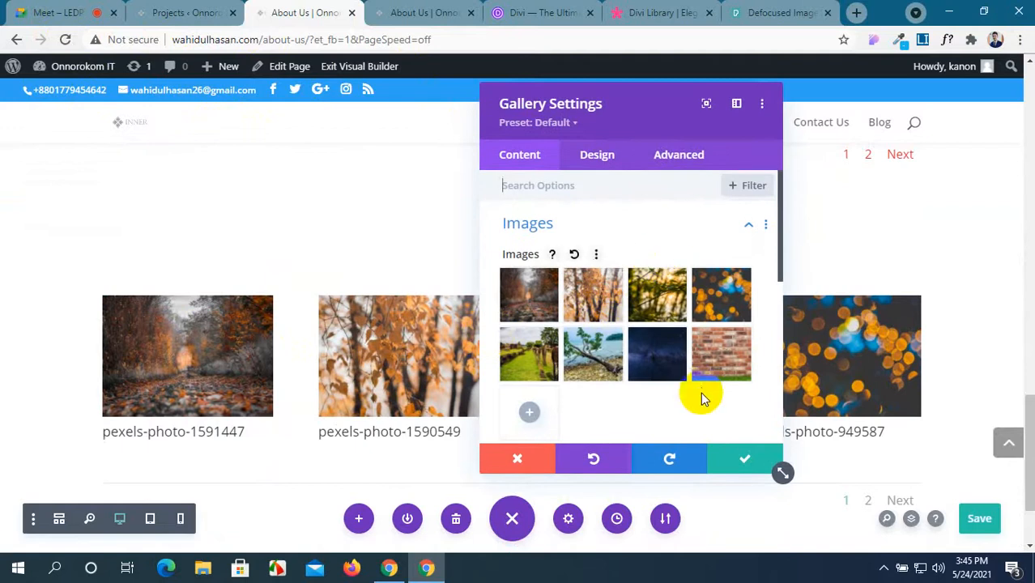
{"action": "left_click", "coordinate": [545, 285]}
{"action": "left_click", "coordinate": [546, 285]}
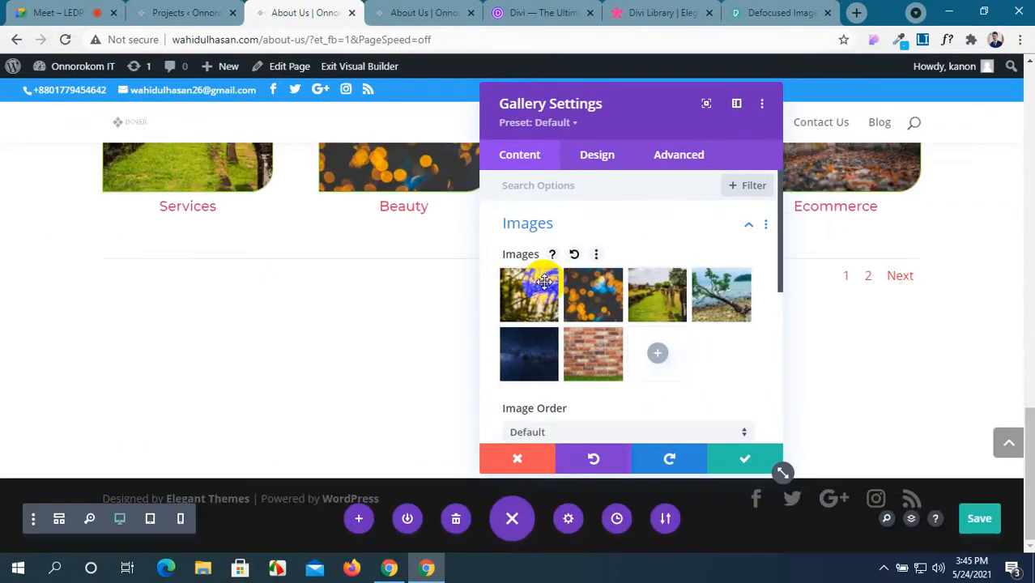
{"action": "left_click", "coordinate": [546, 285]}
{"action": "left_click", "coordinate": [545, 285]}
{"action": "left_click", "coordinate": [545, 284]}
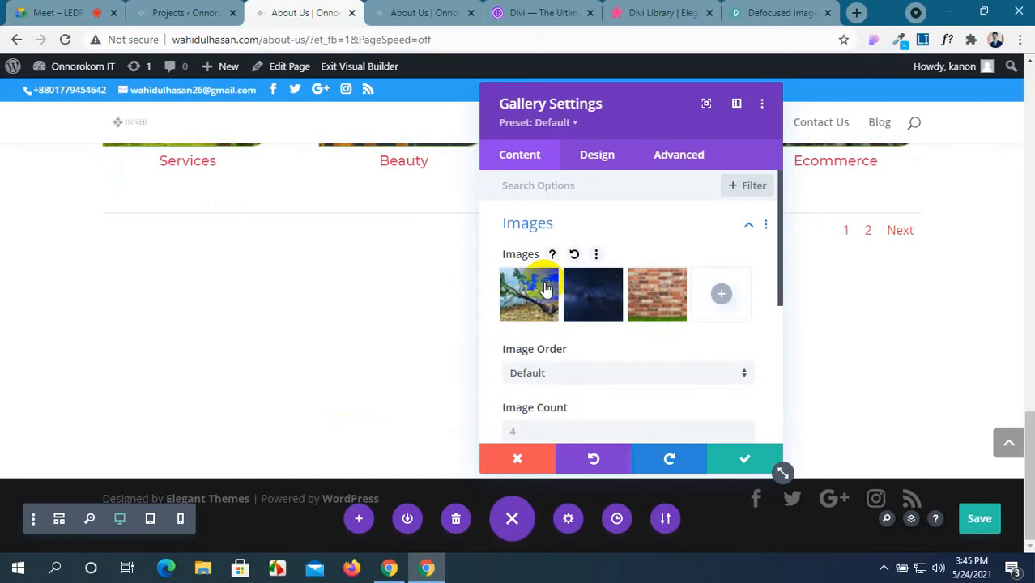
{"action": "left_click", "coordinate": [544, 282]}
{"action": "left_click", "coordinate": [546, 285]}
{"action": "left_click", "coordinate": [544, 281]}
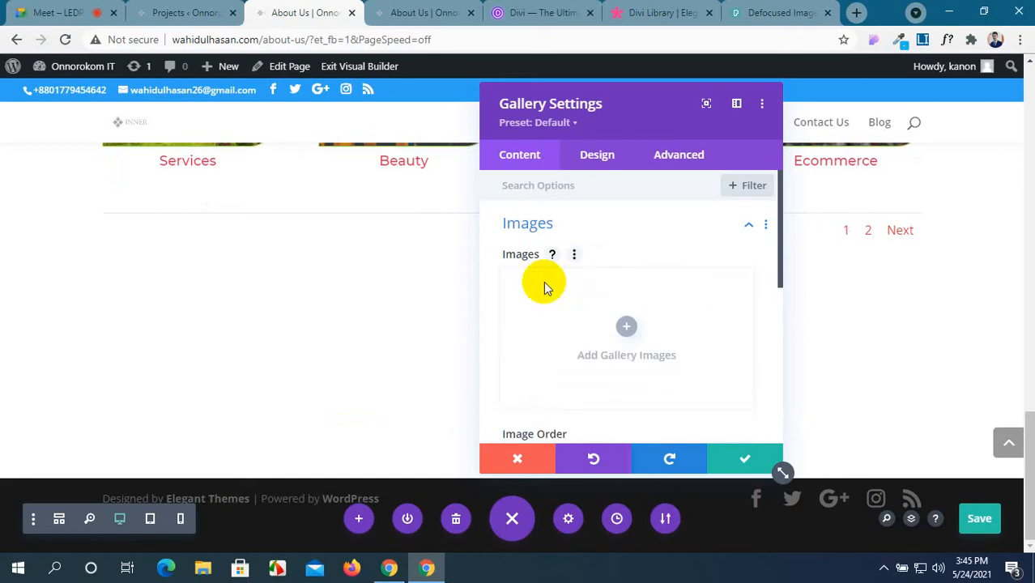
Step: Select the brick wall photo from the media library for the gallery and title it "Img 01"
{"action": "left_click", "coordinate": [628, 328]}
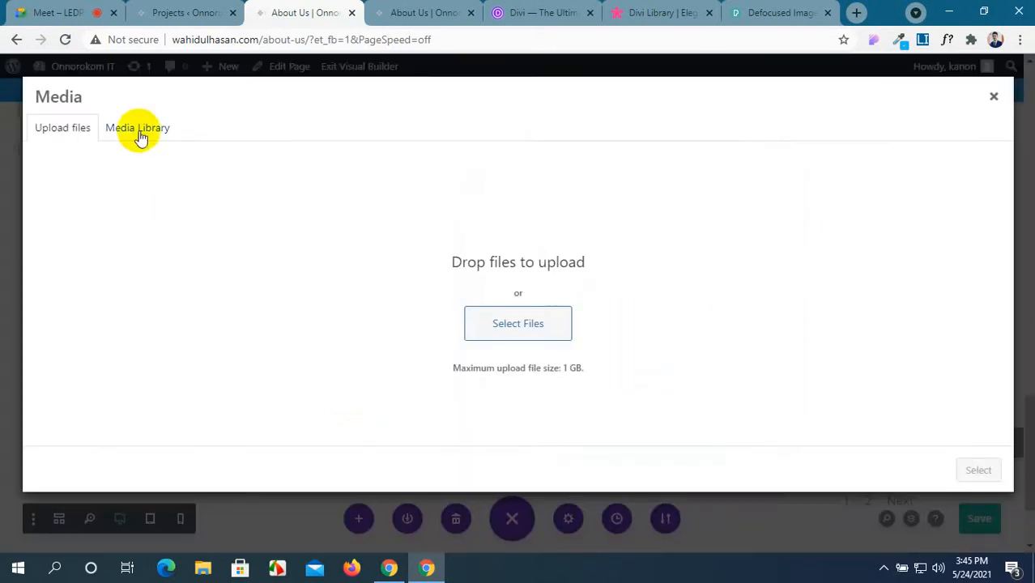
{"action": "left_click", "coordinate": [144, 132]}
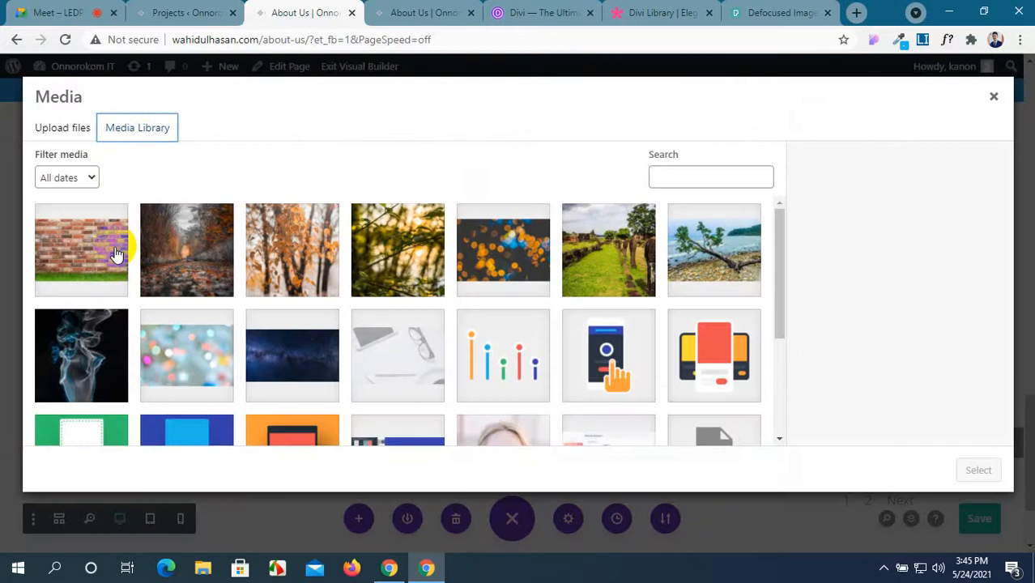
{"action": "left_click", "coordinate": [76, 259]}
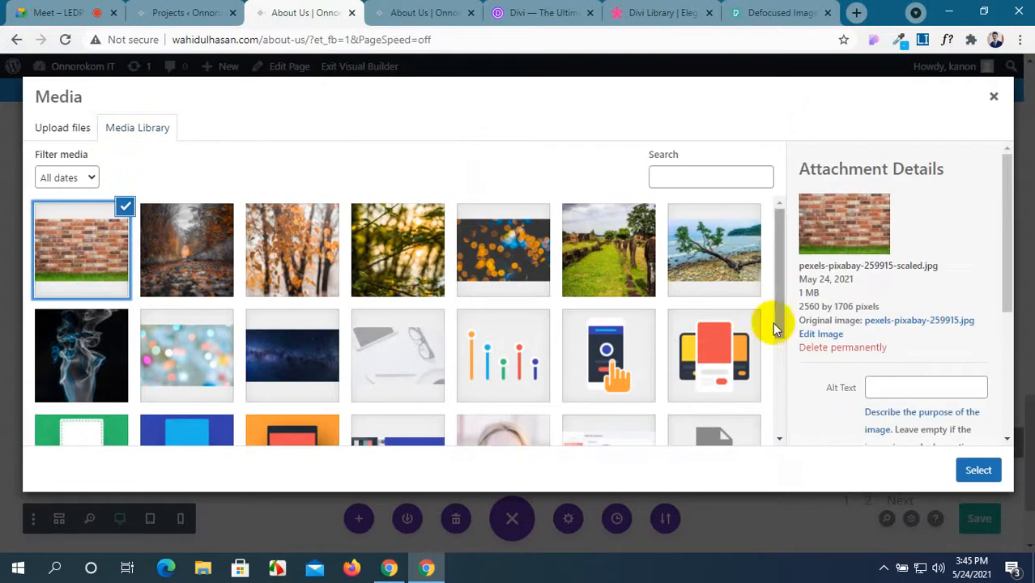
{"action": "scroll", "coordinate": [772, 322], "scroll_direction": "down", "scroll_amount": 1}
{"action": "scroll", "coordinate": [1008, 342], "scroll_direction": "down", "scroll_amount": 3}
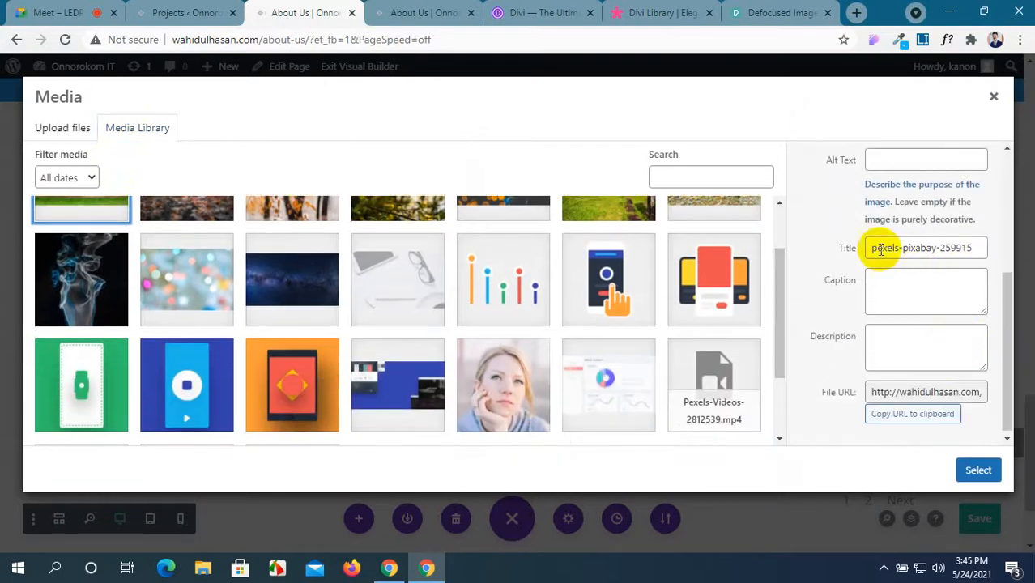
{"action": "left_click_drag", "start_coordinate": [870, 247], "coordinate": [978, 246]}
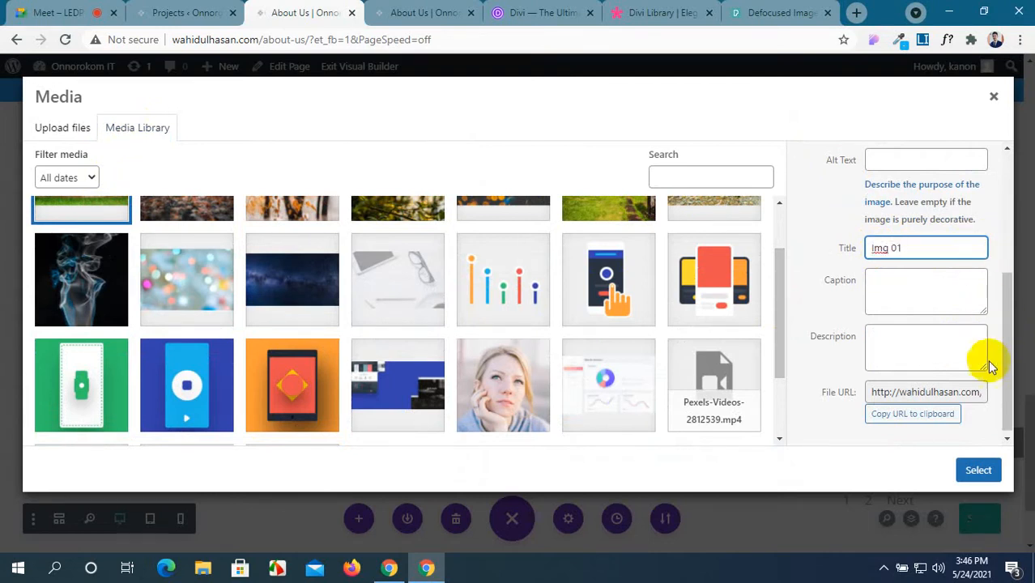
Step: Add the autumn path photo to the selection and title it "img 02"
{"action": "scroll", "coordinate": [225, 289], "scroll_direction": "up", "scroll_amount": 1}
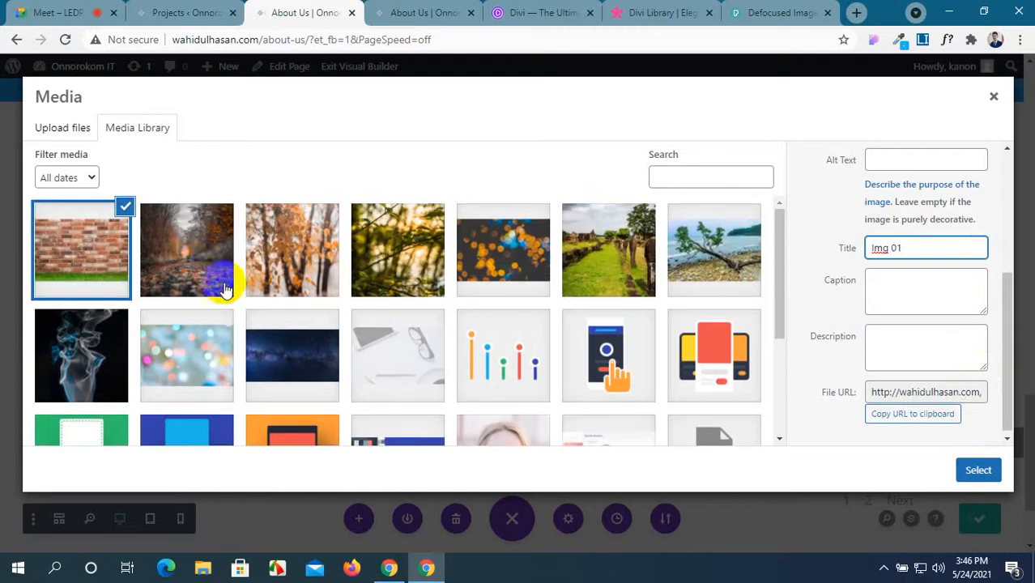
{"action": "left_click", "coordinate": [213, 271]}
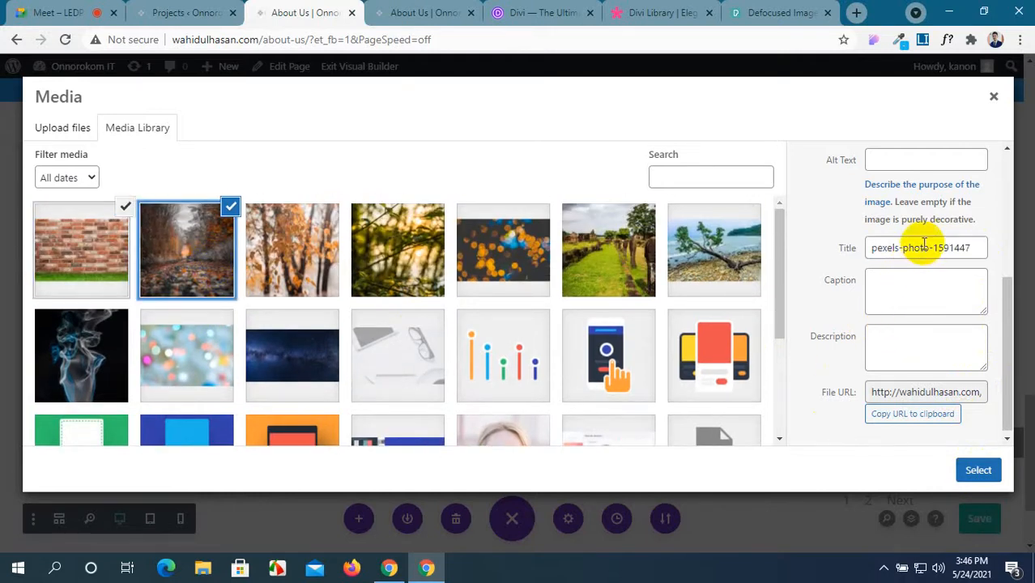
{"action": "left_click_drag", "start_coordinate": [975, 247], "coordinate": [844, 252]}
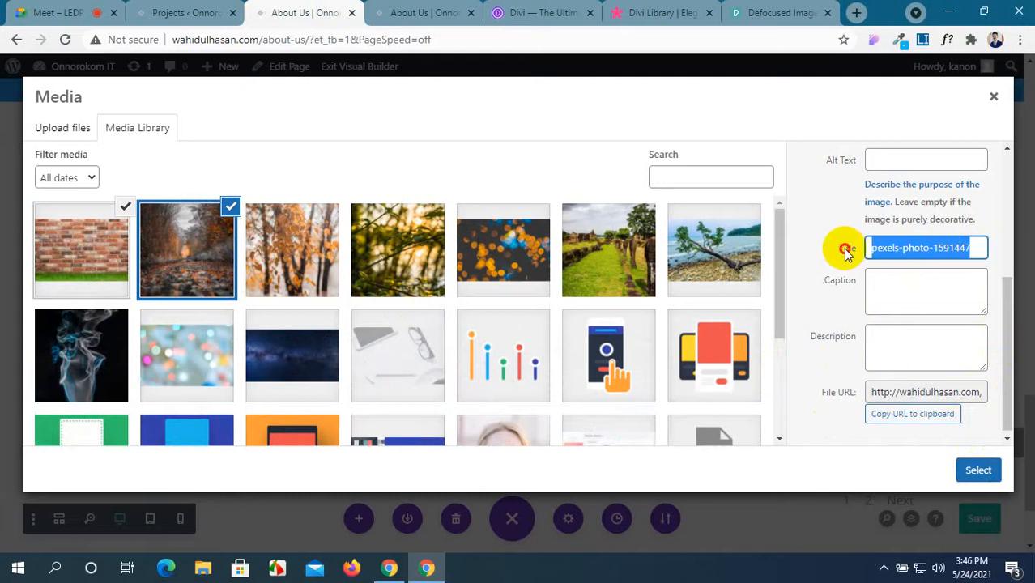
{"action": "type", "text": "img"}
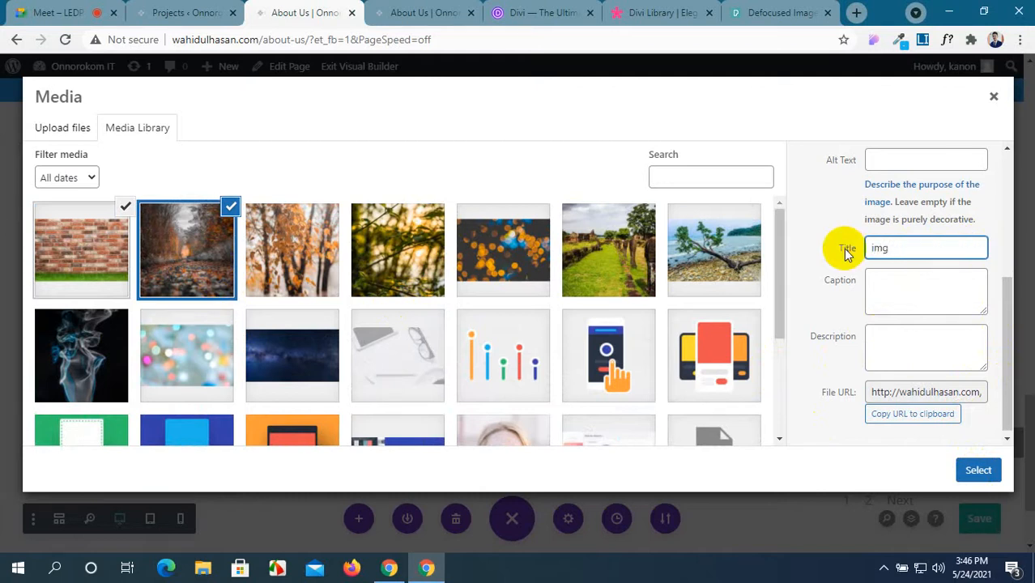
{"action": "type", "text": " 02"}
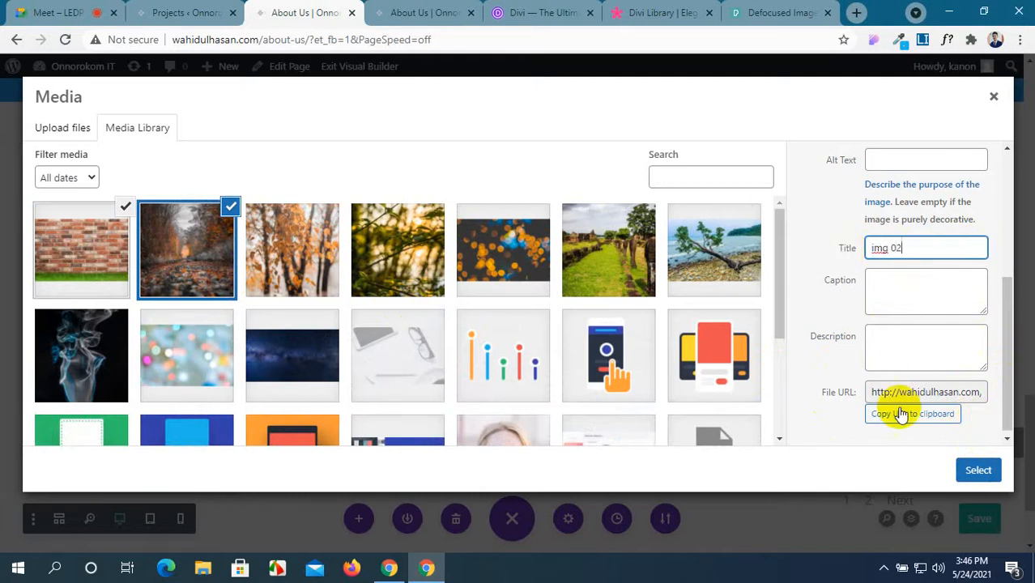
Step: Also select the autumn leaves, sunlit branches, orange bokeh, stone ruins, beach tree, smoke, pastel bokeh and Milky Way photos, and insert the selection into the gallery
{"action": "left_click", "coordinate": [333, 241]}
{"action": "left_click", "coordinate": [381, 247]}
{"action": "left_click", "coordinate": [494, 261]}
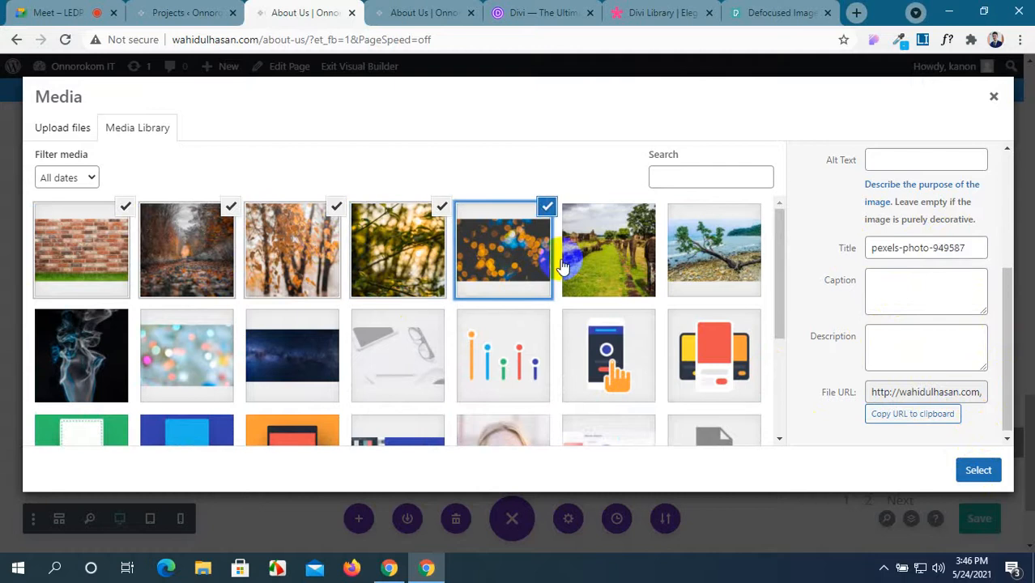
{"action": "left_click", "coordinate": [577, 259]}
{"action": "left_click", "coordinate": [698, 266]}
{"action": "left_click", "coordinate": [71, 357]}
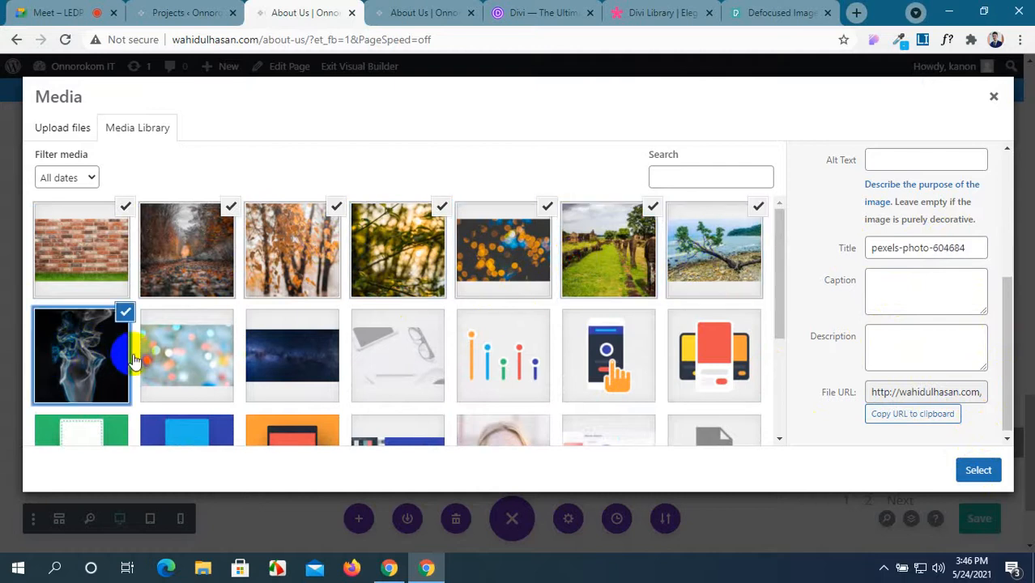
{"action": "left_click", "coordinate": [158, 356]}
{"action": "left_click", "coordinate": [340, 368]}
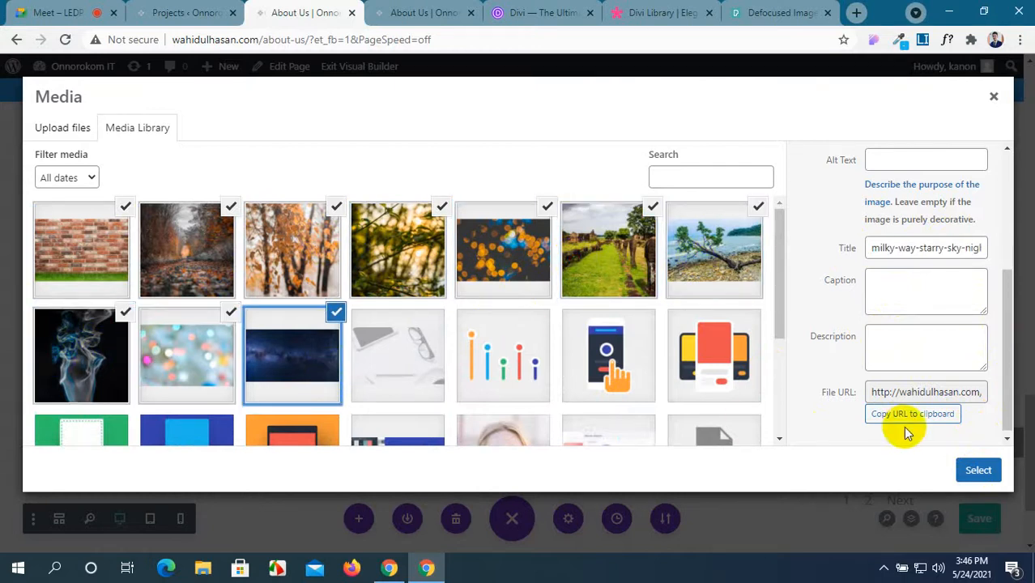
{"action": "left_click", "coordinate": [974, 469]}
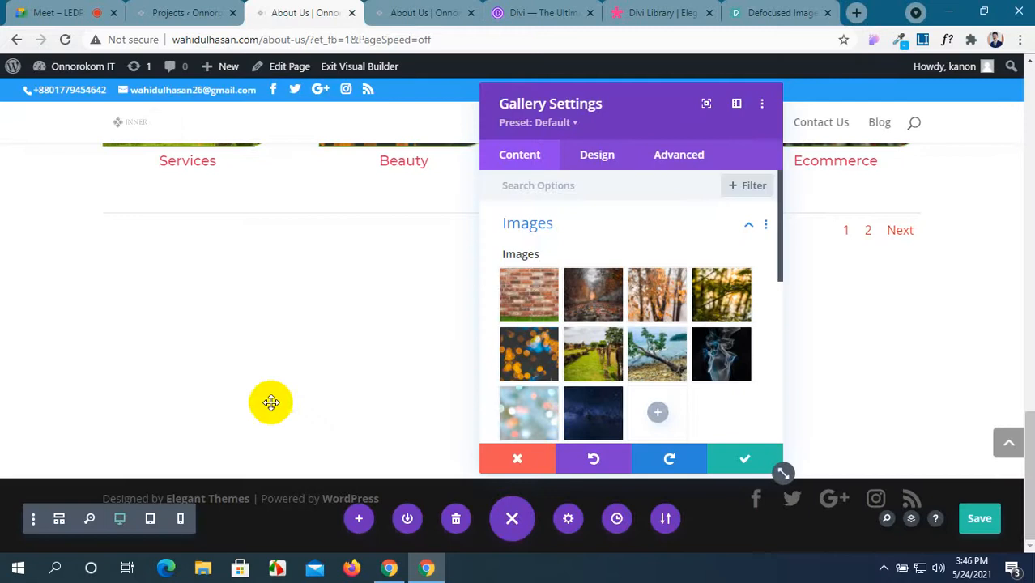
{"action": "scroll", "coordinate": [219, 396], "scroll_direction": "down", "scroll_amount": 1}
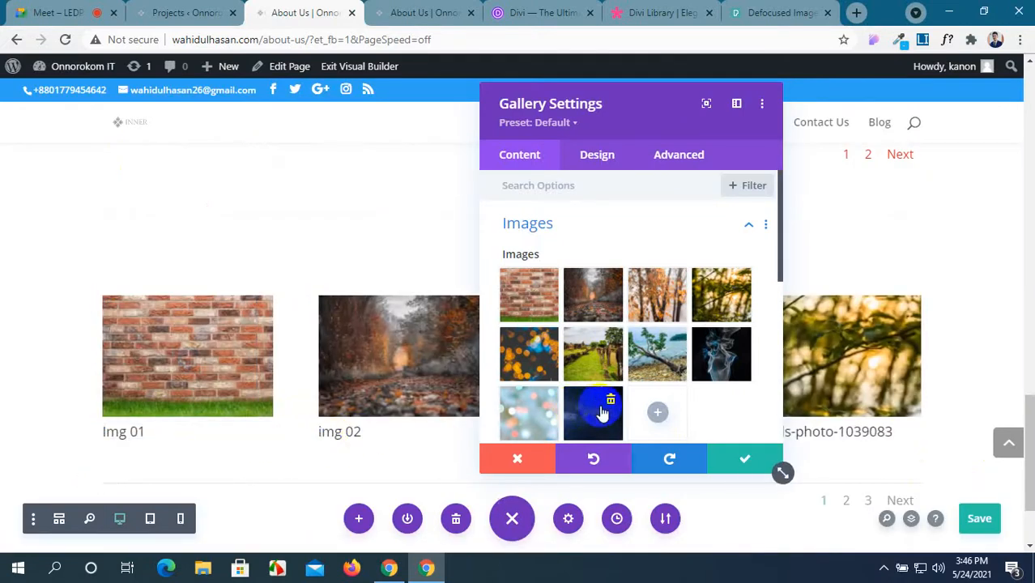
Step: Set the gallery's image order to Random and its image count to 8
{"action": "scroll", "coordinate": [604, 411], "scroll_direction": "down", "scroll_amount": 3}
{"action": "scroll", "coordinate": [606, 408], "scroll_direction": "up", "scroll_amount": 4}
{"action": "scroll", "coordinate": [608, 406], "scroll_direction": "down", "scroll_amount": 2}
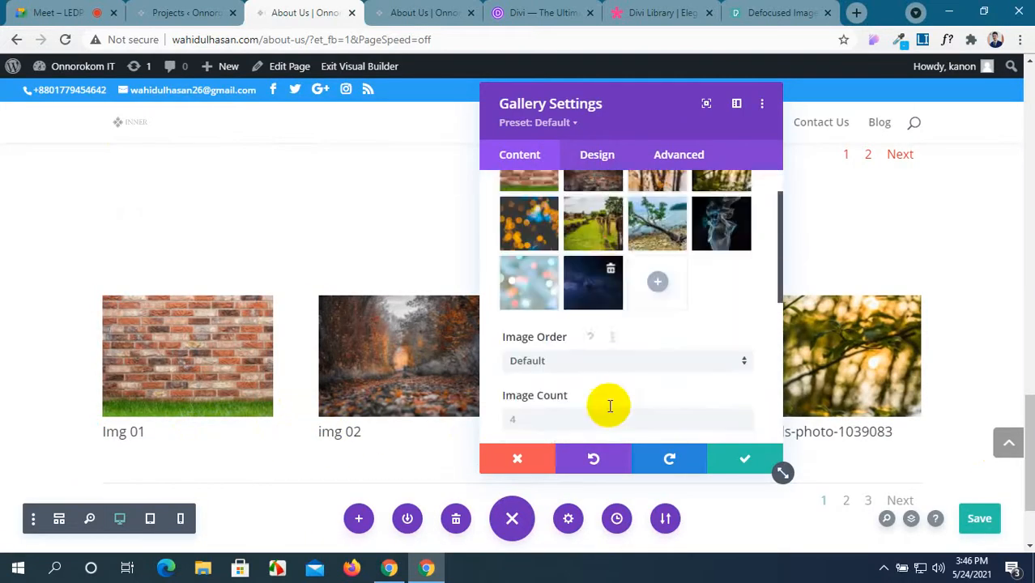
{"action": "scroll", "coordinate": [610, 407], "scroll_direction": "down", "scroll_amount": 2}
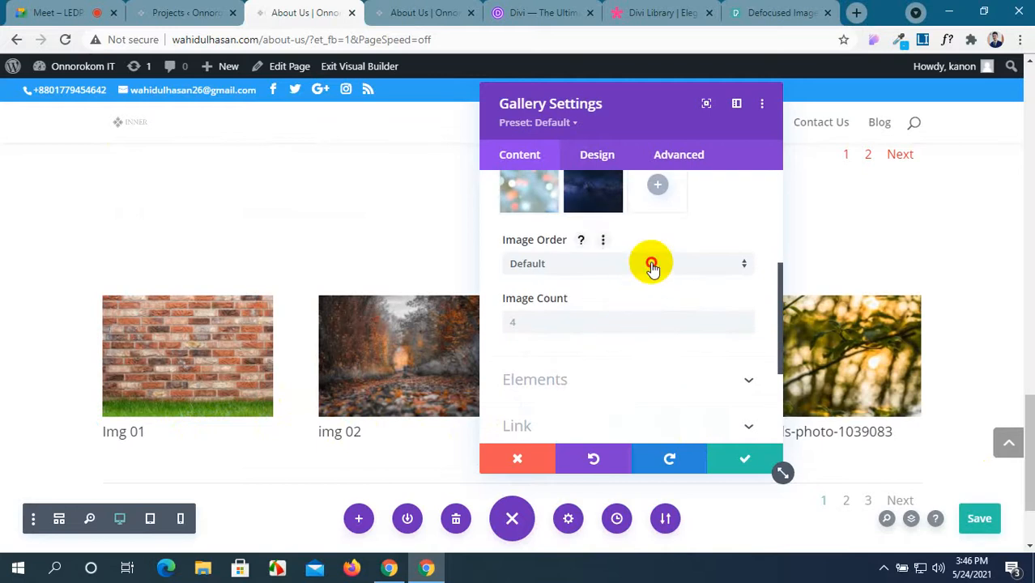
{"action": "left_click", "coordinate": [652, 264]}
{"action": "left_click", "coordinate": [640, 302]}
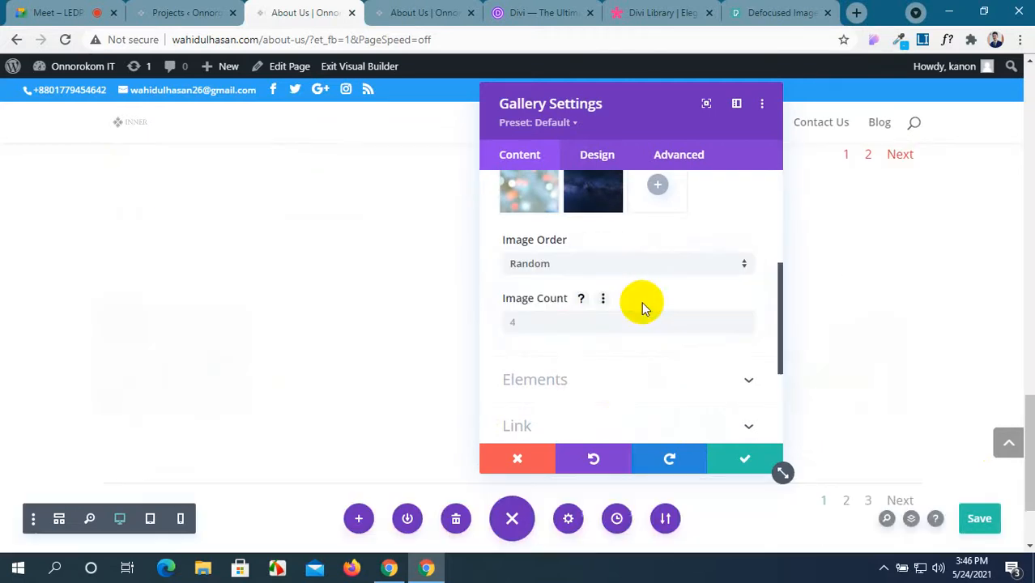
{"action": "left_click", "coordinate": [582, 323]}
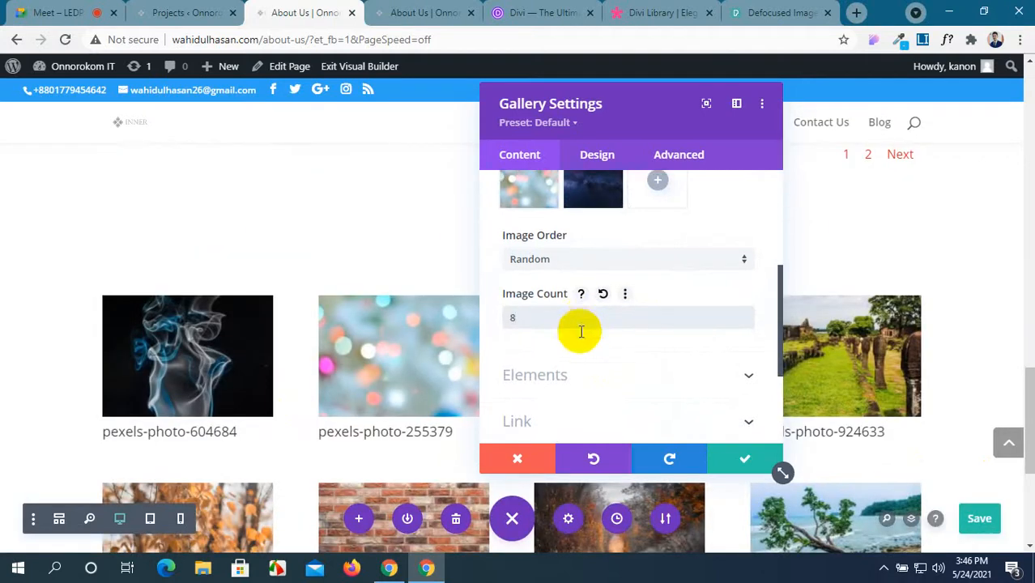
Step: Review the gallery's title, caption and pagination display options against the images on the page
{"action": "scroll", "coordinate": [583, 332], "scroll_direction": "down", "scroll_amount": 3}
{"action": "left_click", "coordinate": [712, 234]}
{"action": "scroll", "coordinate": [717, 238], "scroll_direction": "up", "scroll_amount": 2}
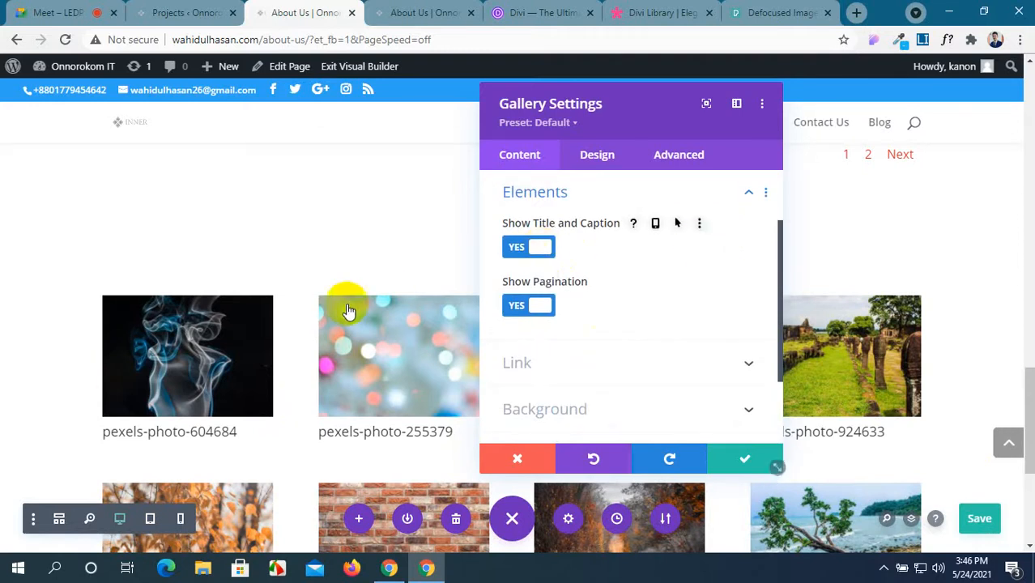
{"action": "scroll", "coordinate": [346, 300], "scroll_direction": "down", "scroll_amount": 2}
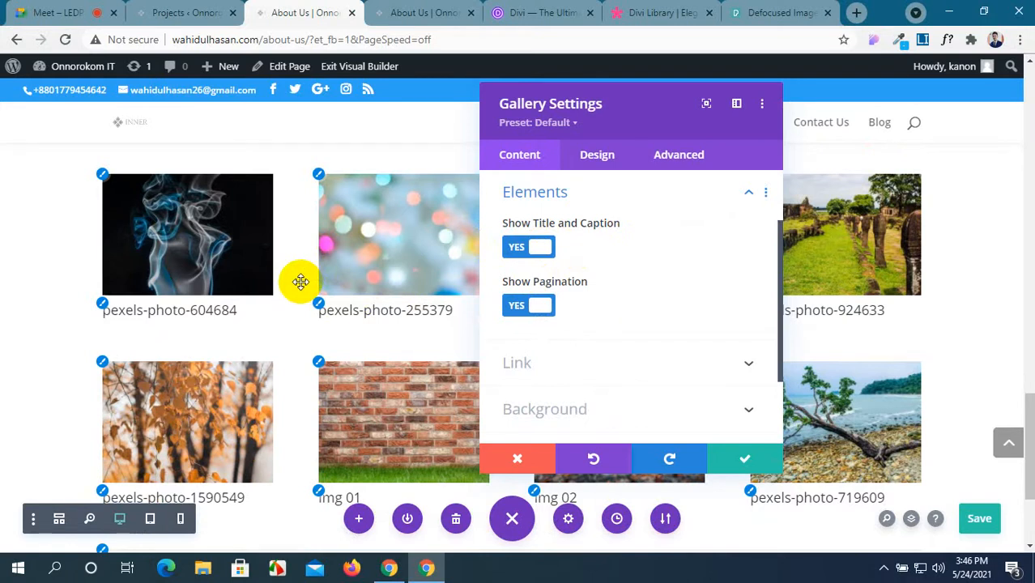
{"action": "scroll", "coordinate": [557, 216], "scroll_direction": "up", "scroll_amount": 2}
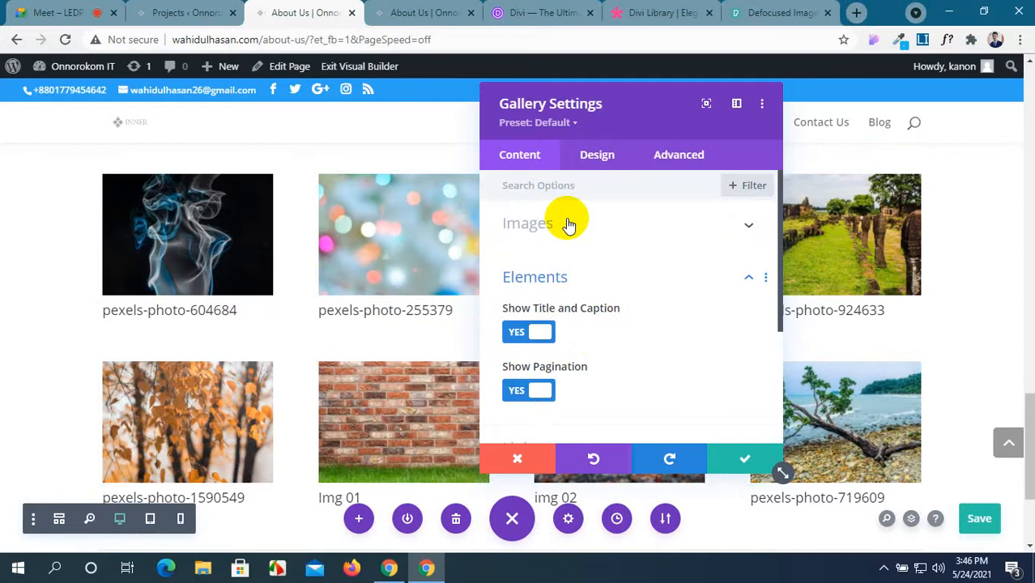
Step: Remove the Milky Way photo from the gallery's images and add it back from the media library
{"action": "left_click", "coordinate": [569, 225]}
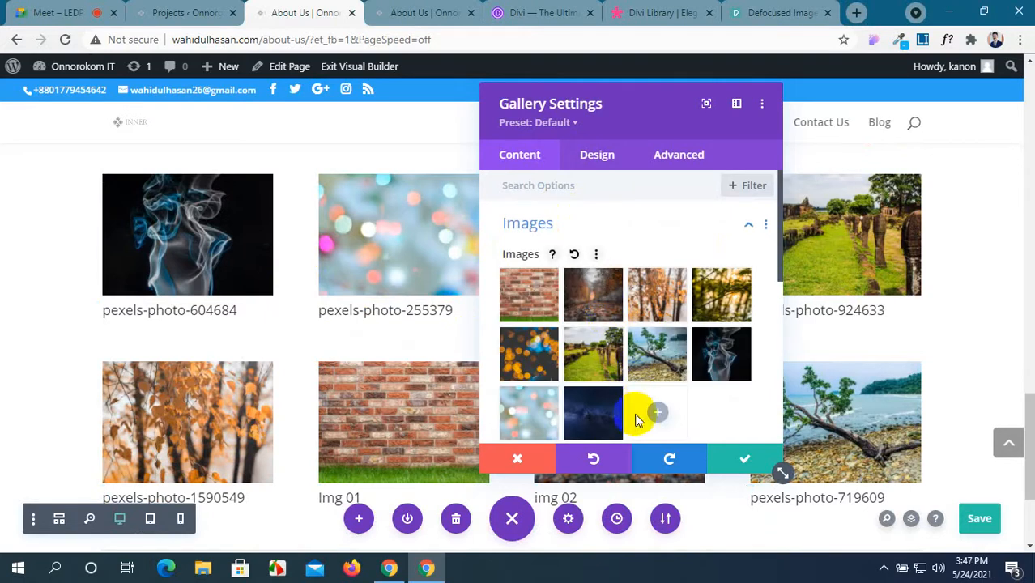
{"action": "left_click", "coordinate": [611, 403]}
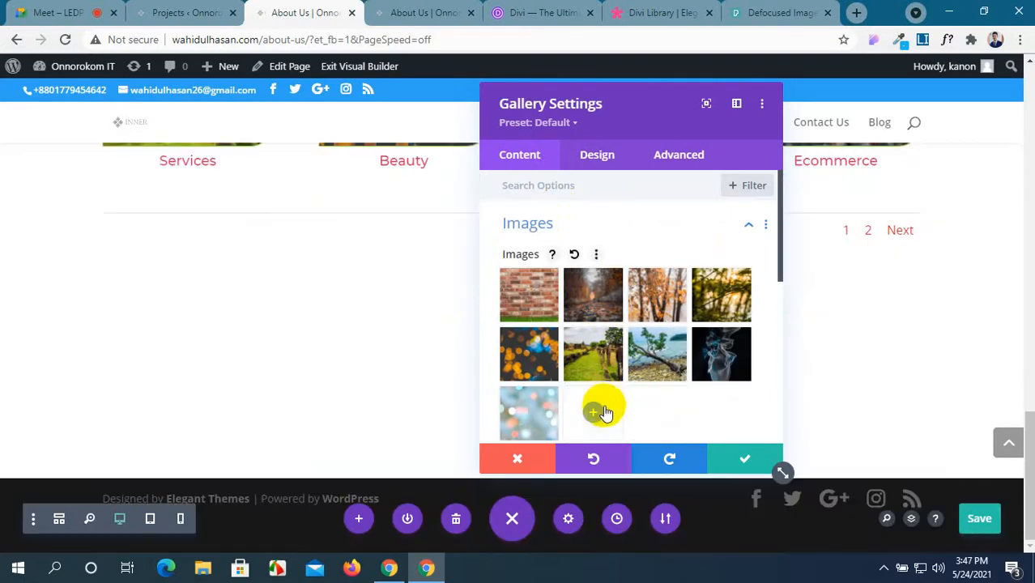
{"action": "left_click", "coordinate": [590, 416]}
{"action": "left_click", "coordinate": [138, 129]}
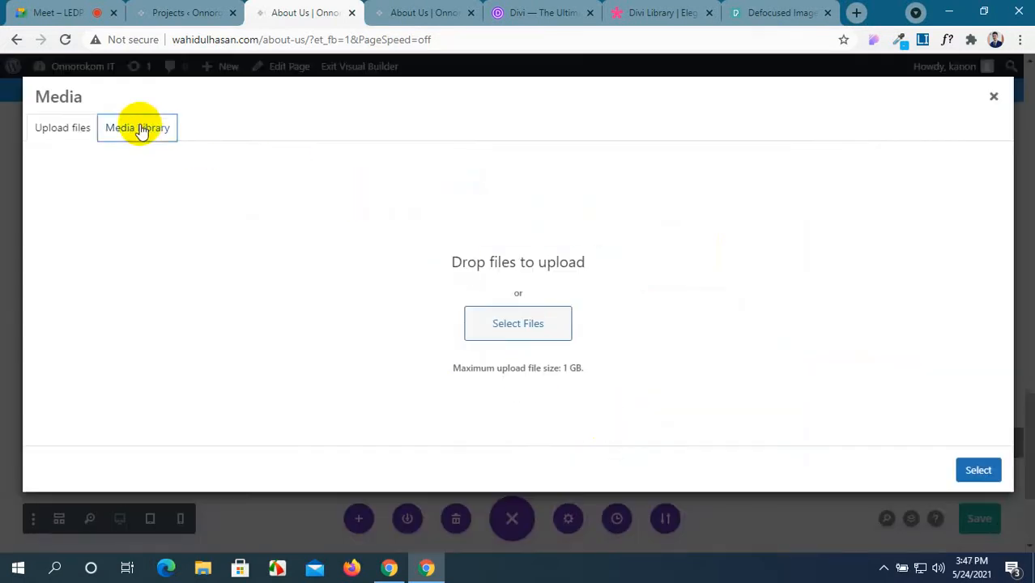
{"action": "scroll", "coordinate": [468, 342], "scroll_direction": "down", "scroll_amount": 4}
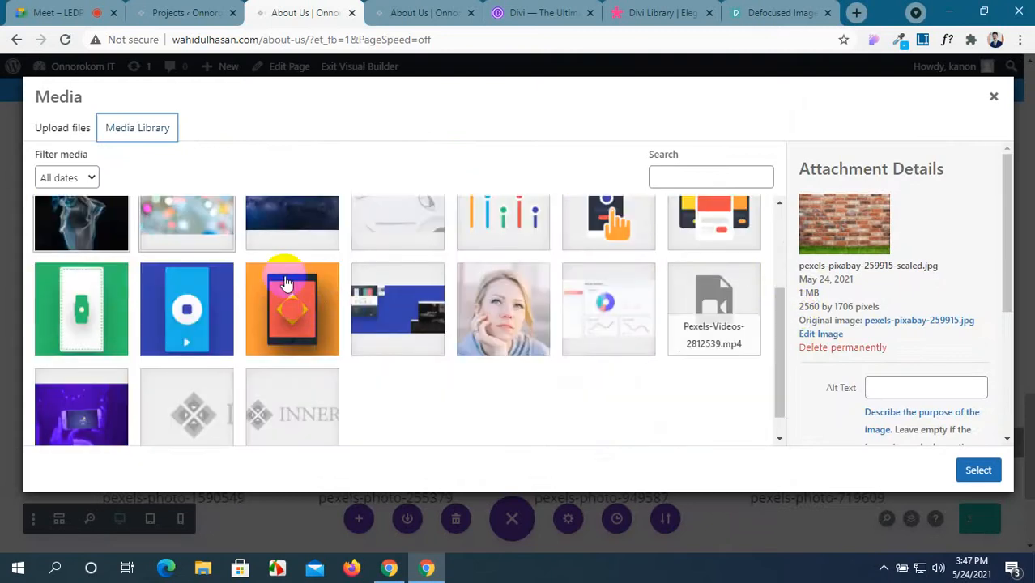
{"action": "left_click", "coordinate": [275, 224]}
{"action": "scroll", "coordinate": [875, 359], "scroll_direction": "down", "scroll_amount": 2}
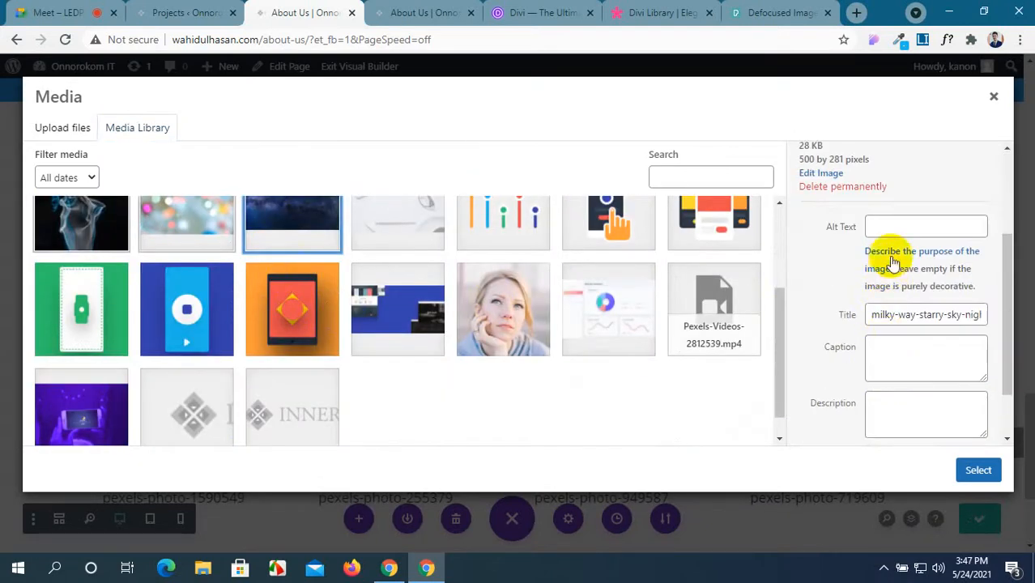
{"action": "left_click", "coordinate": [892, 361]}
{"action": "left_click", "coordinate": [889, 395]}
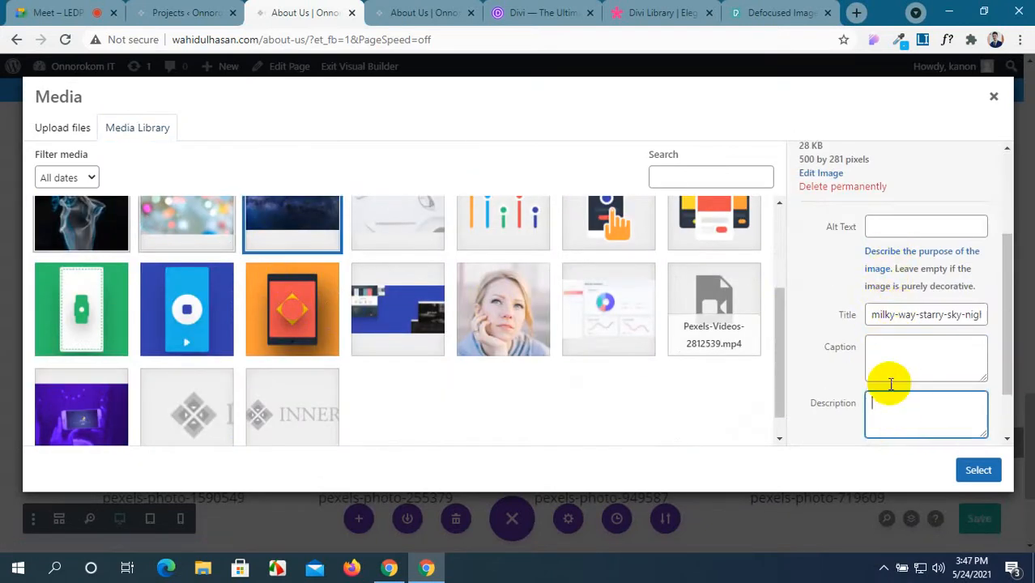
{"action": "scroll", "coordinate": [894, 340], "scroll_direction": "down", "scroll_amount": 1}
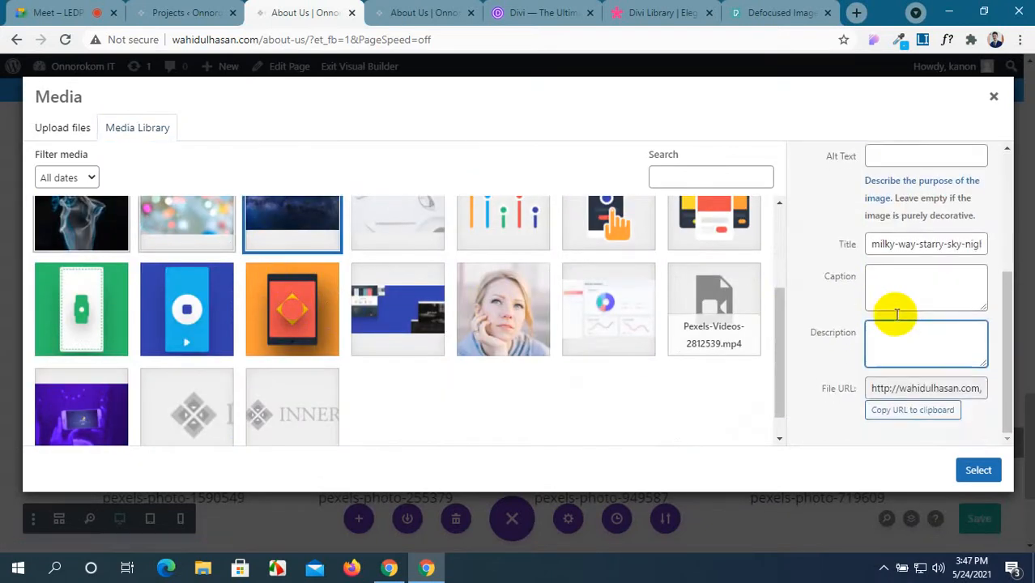
{"action": "left_click", "coordinate": [972, 479]}
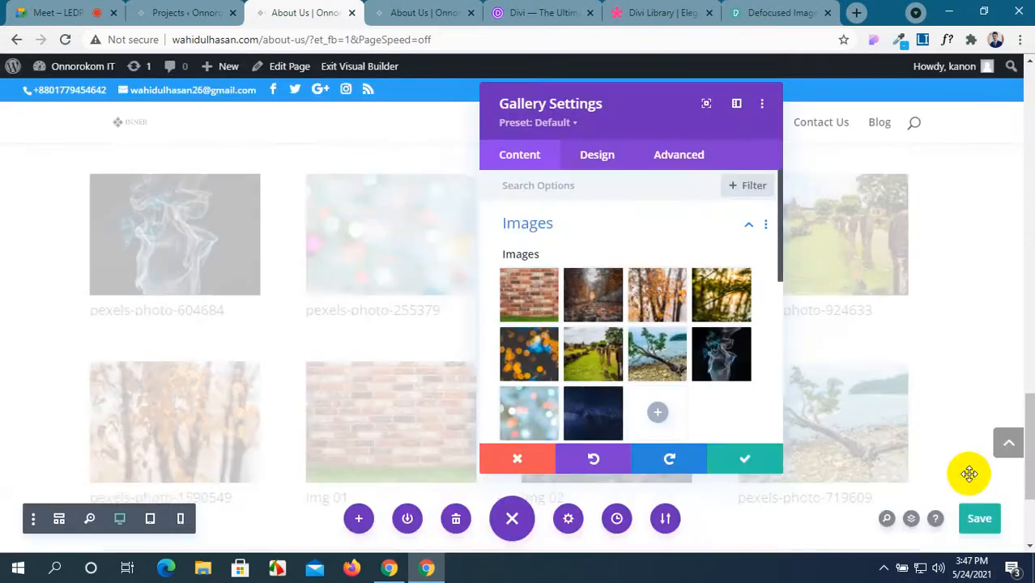
Step: Turn off the title and caption display for the gallery images
{"action": "scroll", "coordinate": [639, 393], "scroll_direction": "down", "scroll_amount": 6}
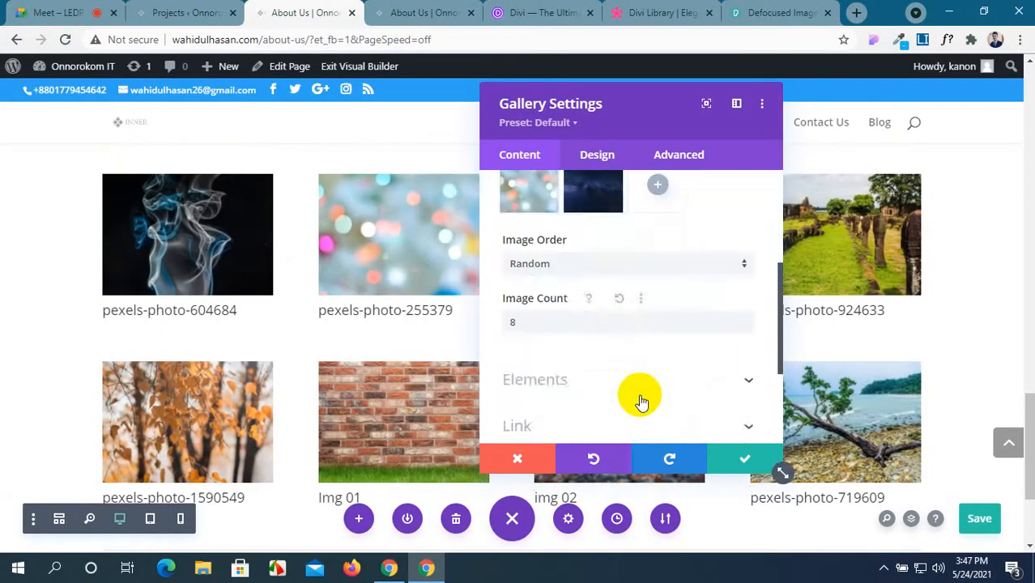
{"action": "left_click", "coordinate": [734, 211]}
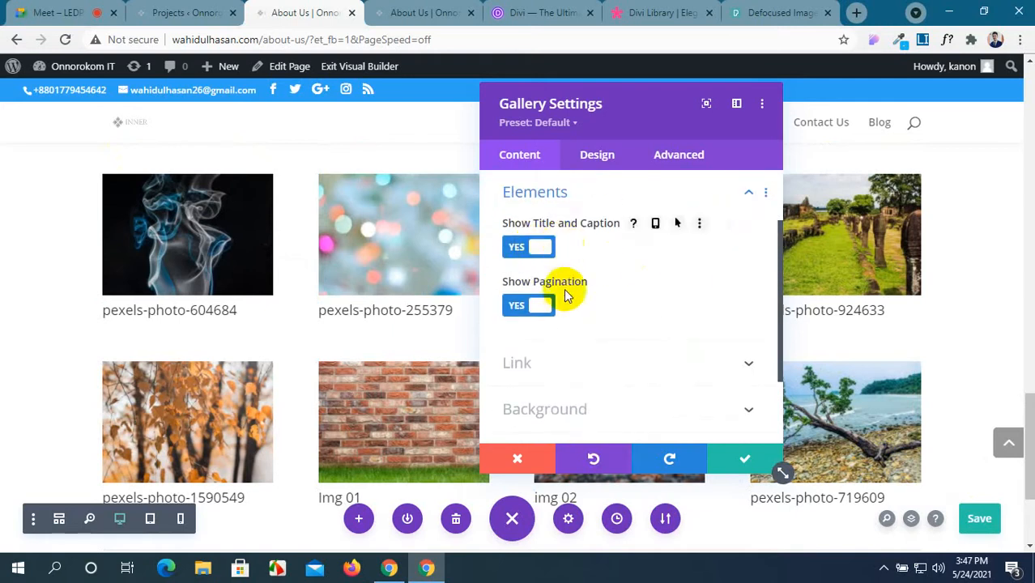
{"action": "scroll", "coordinate": [554, 319], "scroll_direction": "down", "scroll_amount": 1}
{"action": "scroll", "coordinate": [635, 296], "scroll_direction": "up", "scroll_amount": 3}
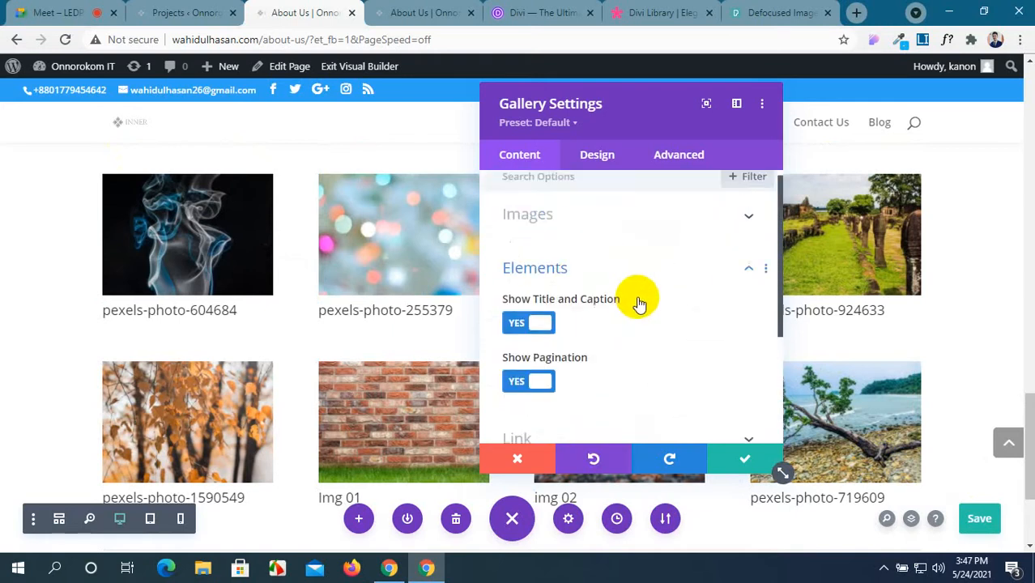
{"action": "left_click", "coordinate": [541, 324]}
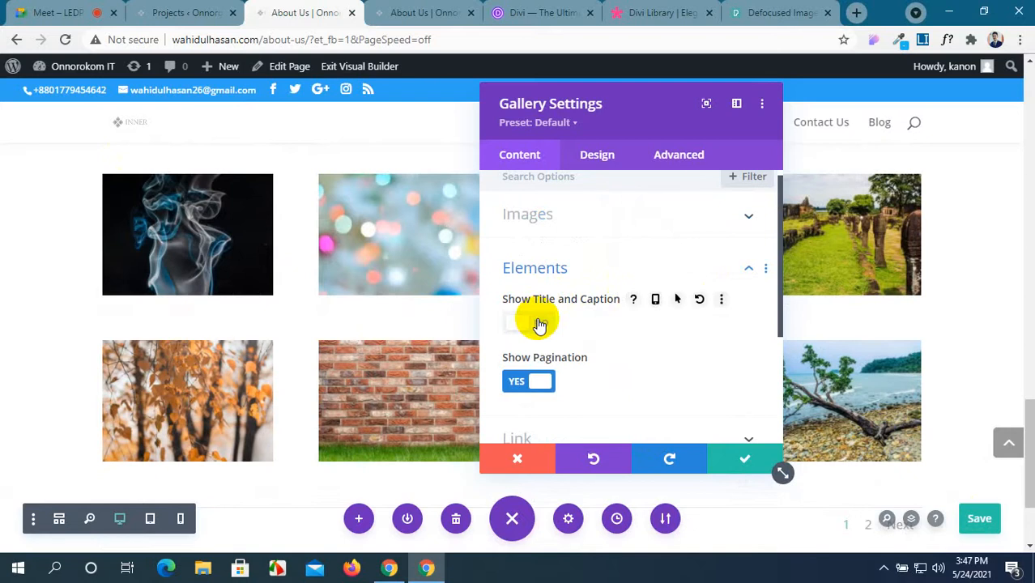
Step: Try the purple smartphone photo from the media library as the gallery's background image, and remove it again
{"action": "scroll", "coordinate": [540, 325], "scroll_direction": "down", "scroll_amount": 3}
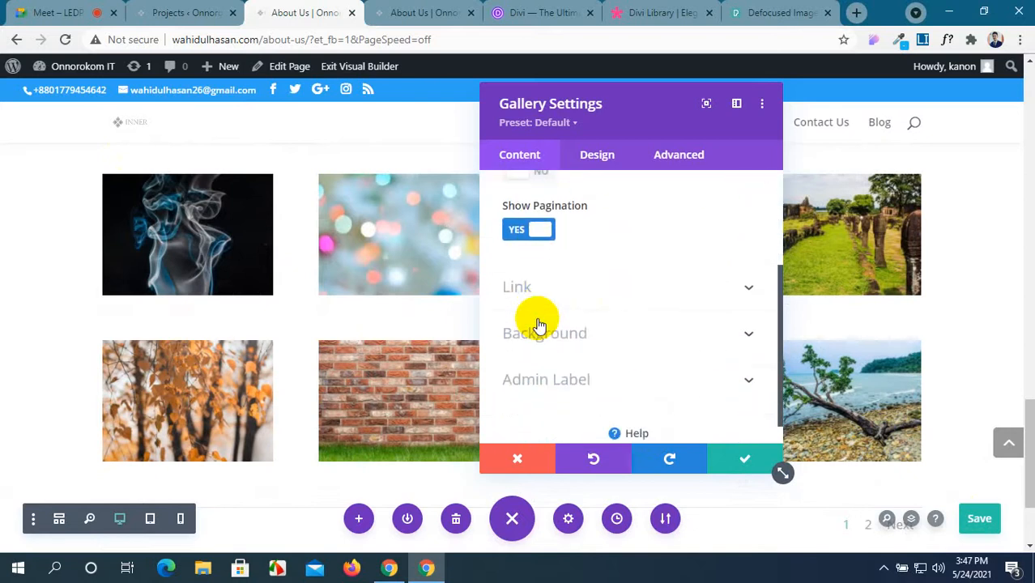
{"action": "scroll", "coordinate": [540, 325], "scroll_direction": "down", "scroll_amount": 1}
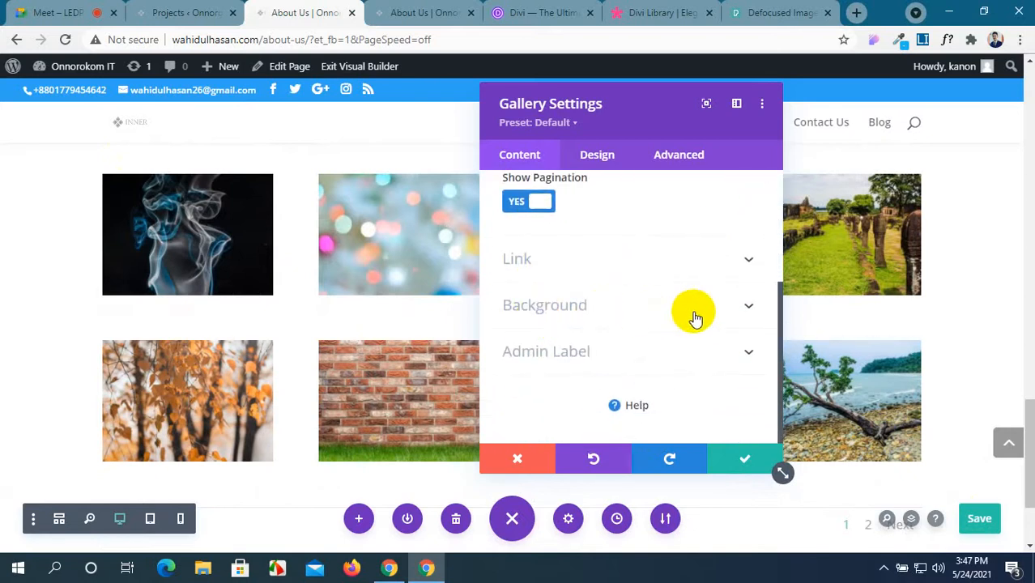
{"action": "left_click", "coordinate": [748, 311]}
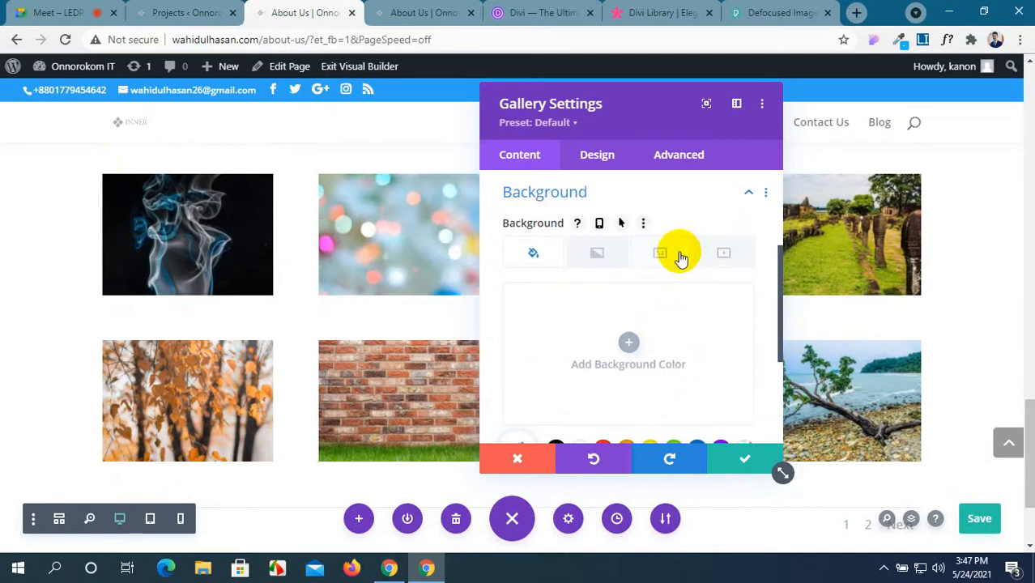
{"action": "left_click", "coordinate": [624, 343]}
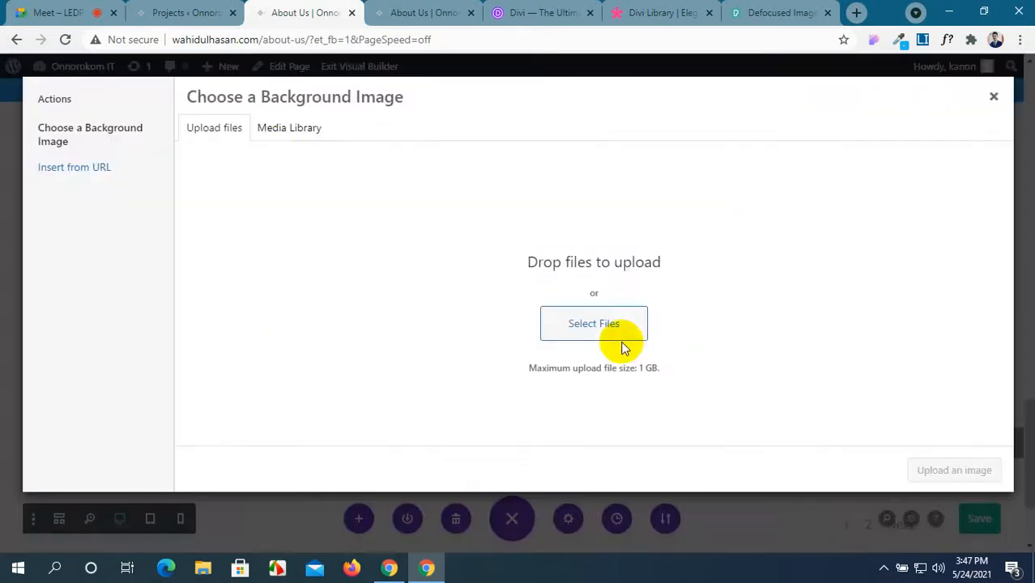
{"action": "left_click", "coordinate": [284, 131]}
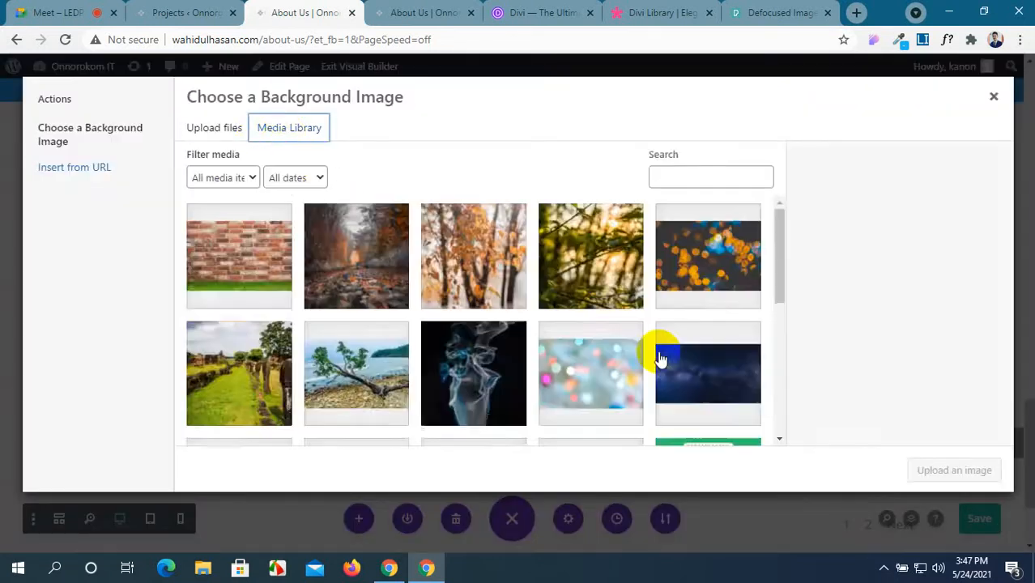
{"action": "scroll", "coordinate": [695, 380], "scroll_direction": "down", "scroll_amount": 5}
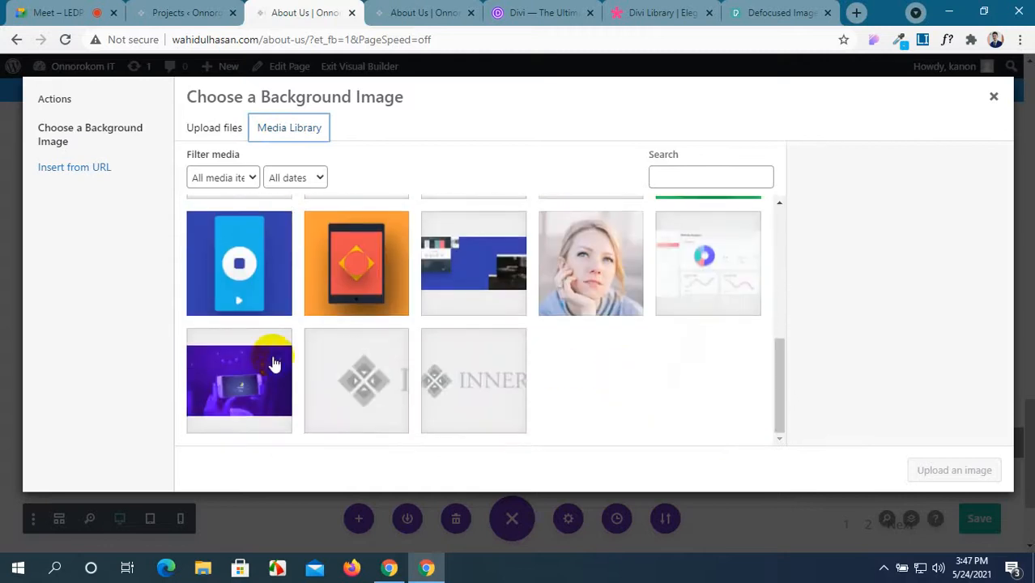
{"action": "left_click", "coordinate": [274, 365]}
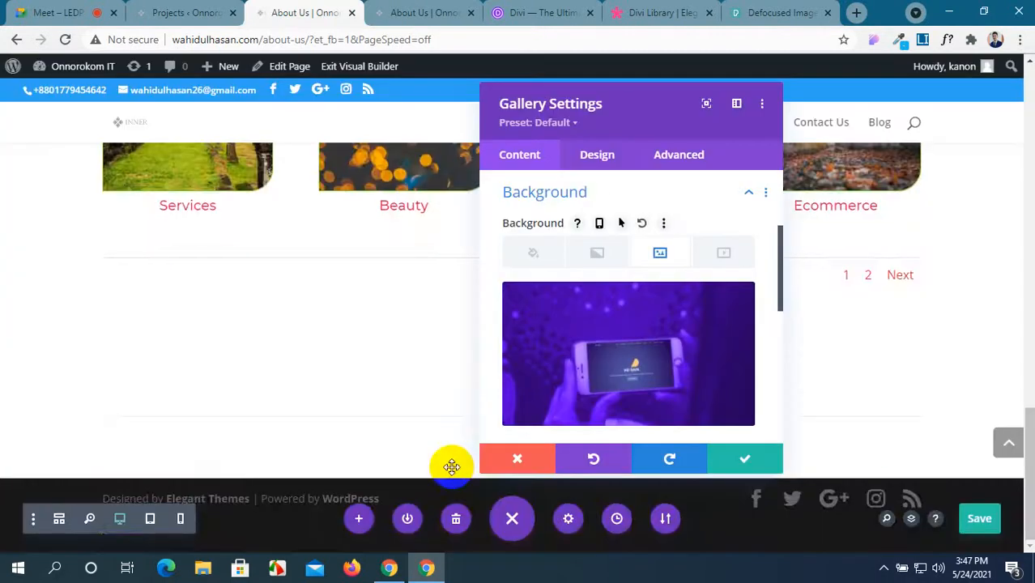
{"action": "scroll", "coordinate": [454, 472], "scroll_direction": "down", "scroll_amount": 2}
{"action": "scroll", "coordinate": [452, 472], "scroll_direction": "up", "scroll_amount": 3}
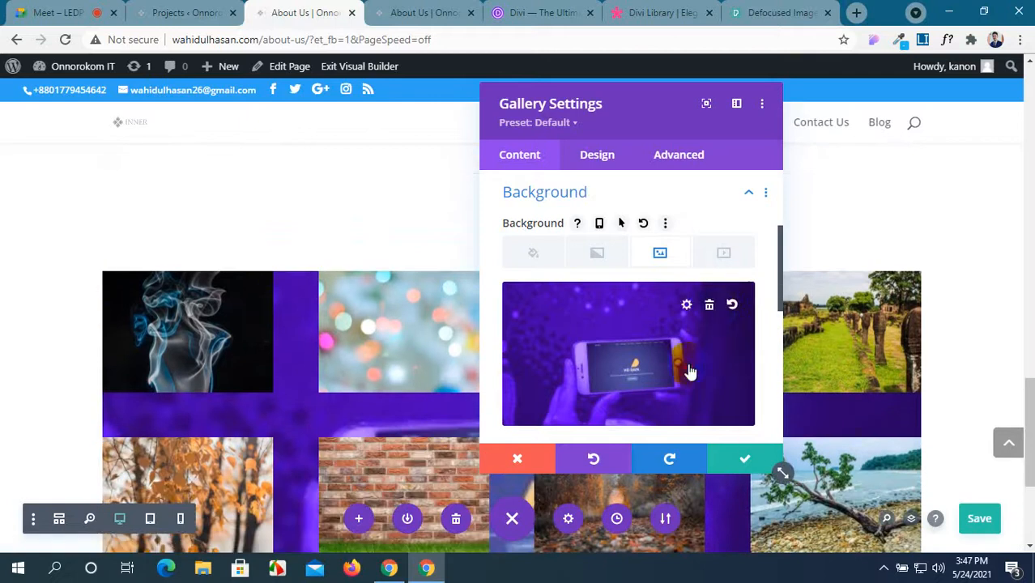
{"action": "left_click", "coordinate": [711, 310]}
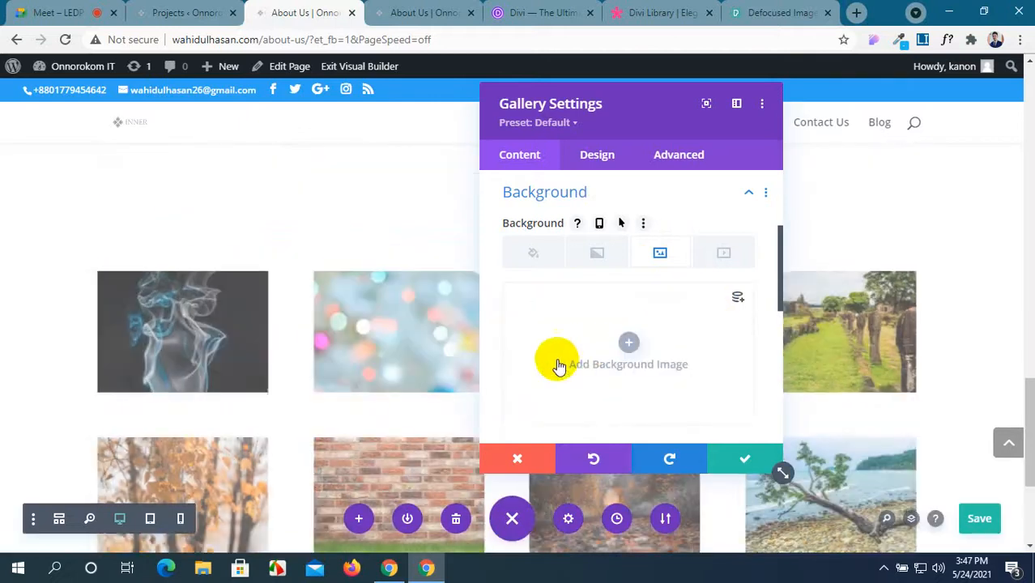
Step: Review the gallery's background image options, including position, repeat and blend
{"action": "scroll", "coordinate": [389, 380], "scroll_direction": "down", "scroll_amount": 1}
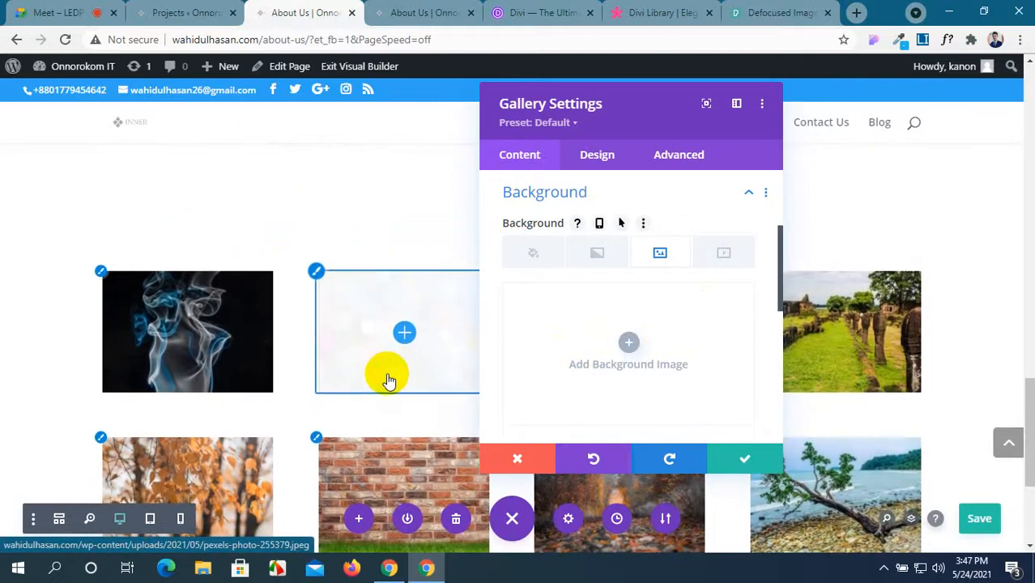
{"action": "scroll", "coordinate": [389, 380], "scroll_direction": "up", "scroll_amount": 2}
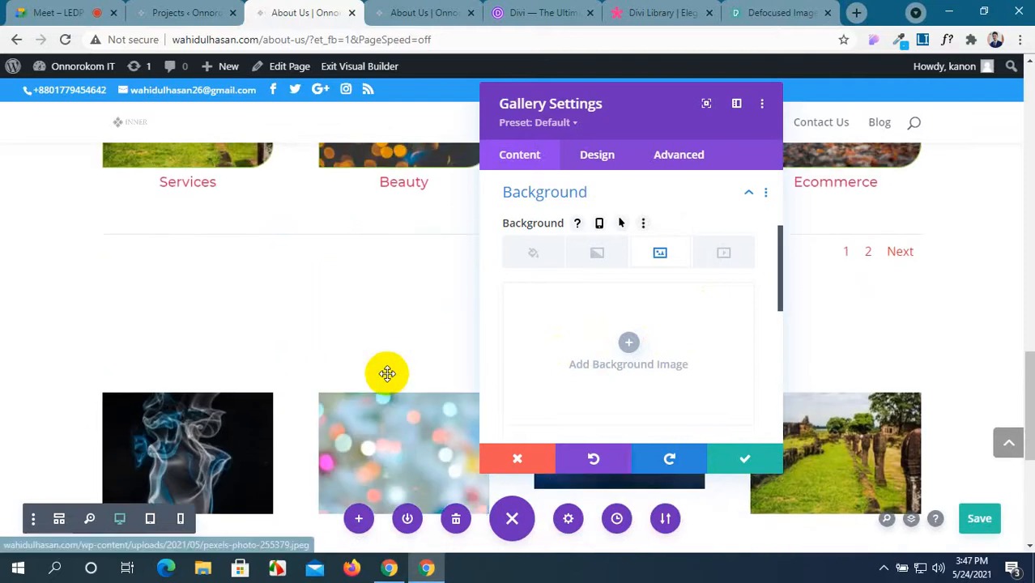
{"action": "scroll", "coordinate": [729, 355], "scroll_direction": "down", "scroll_amount": 3}
{"action": "scroll", "coordinate": [729, 355], "scroll_direction": "down", "scroll_amount": 3}
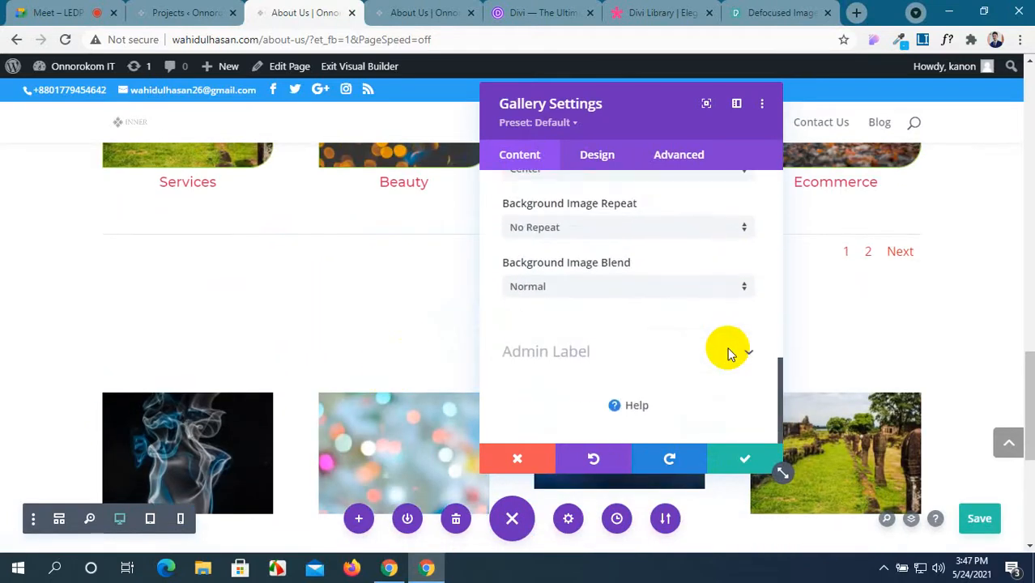
{"action": "scroll", "coordinate": [728, 355], "scroll_direction": "up", "scroll_amount": 6}
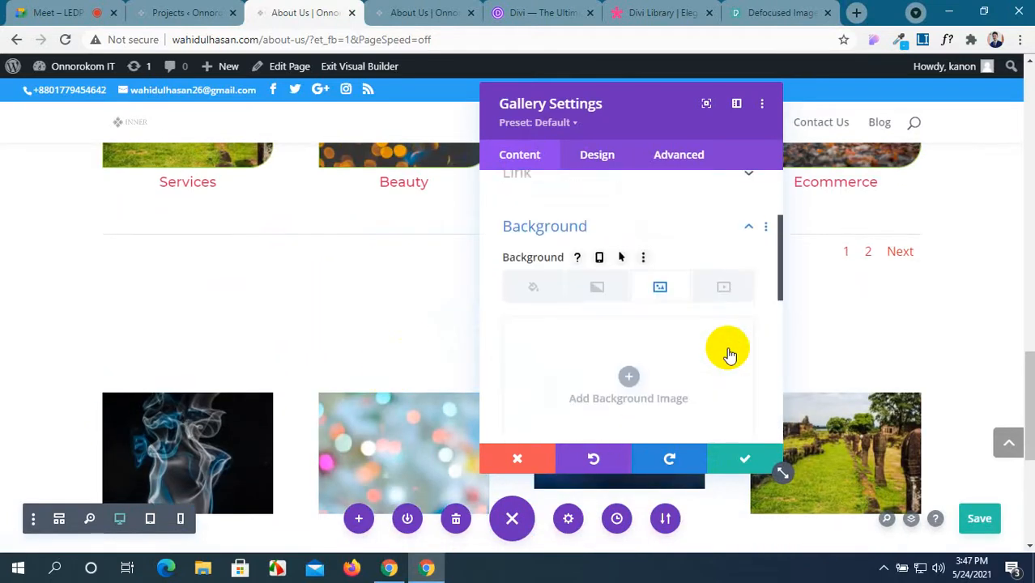
{"action": "scroll", "coordinate": [729, 355], "scroll_direction": "up", "scroll_amount": 2}
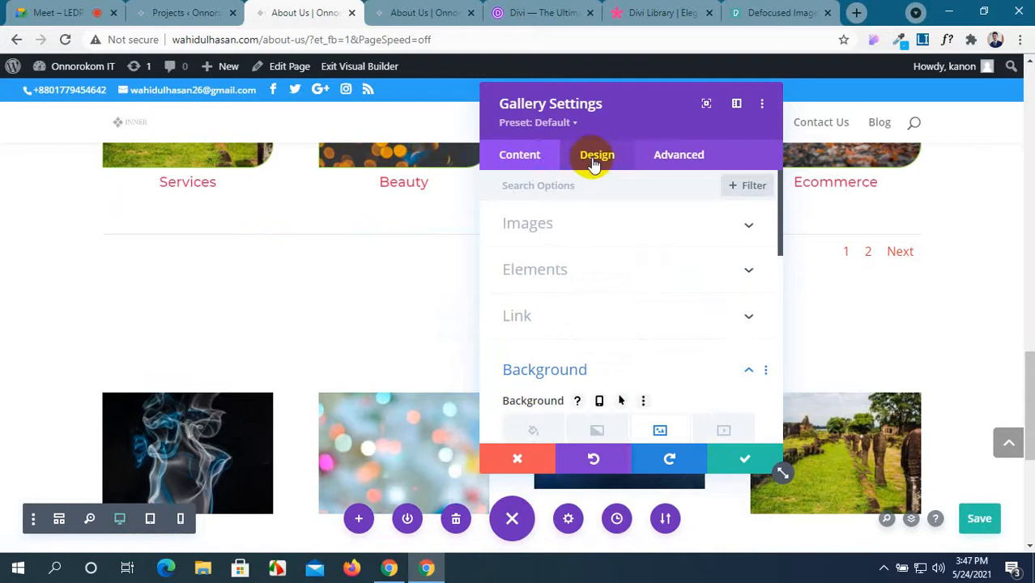
{"action": "scroll", "coordinate": [614, 277], "scroll_direction": "down", "scroll_amount": 7}
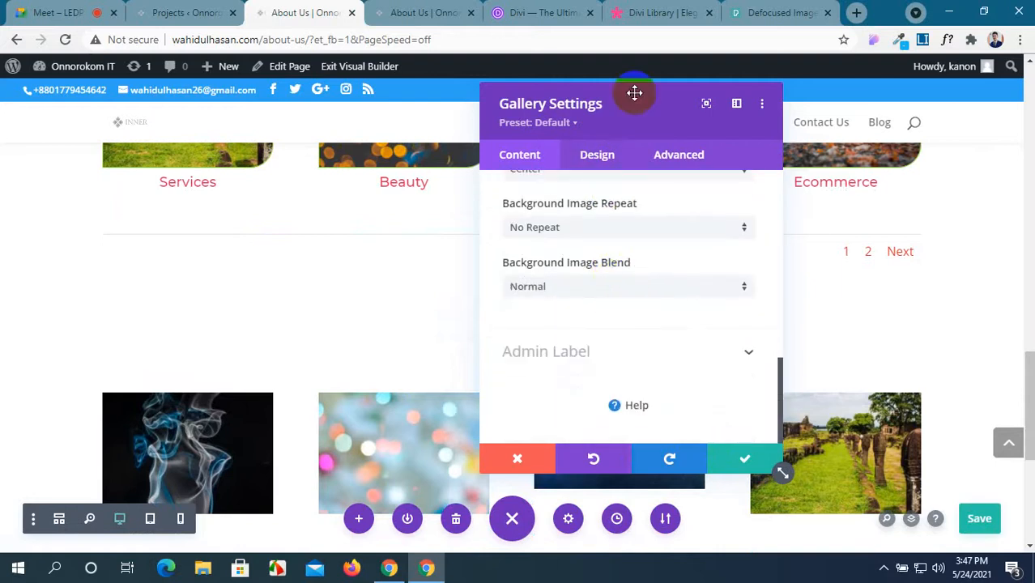
Step: Set the gallery's layout to Slider and save the page
{"action": "left_click", "coordinate": [599, 169]}
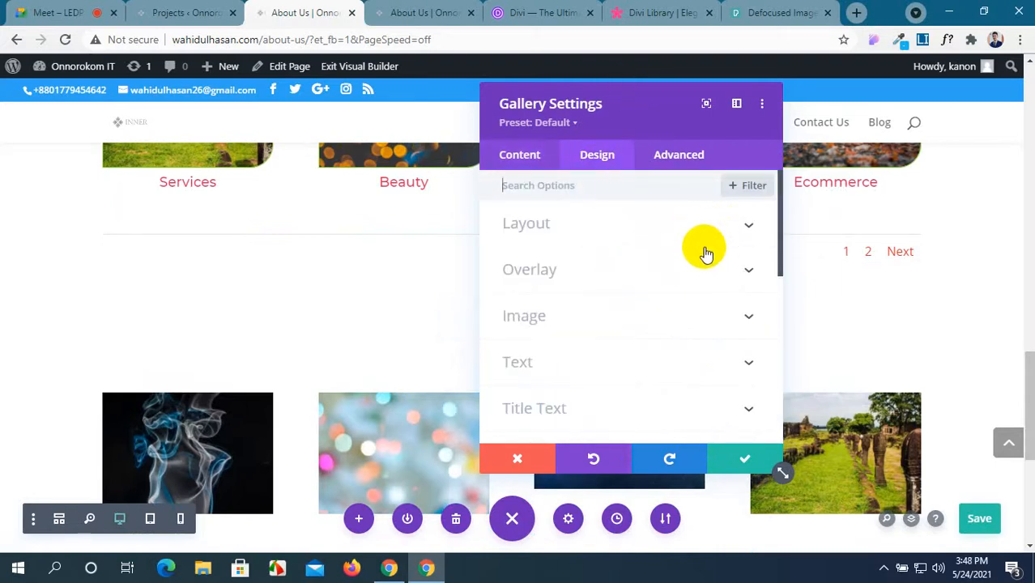
{"action": "left_click", "coordinate": [734, 228]}
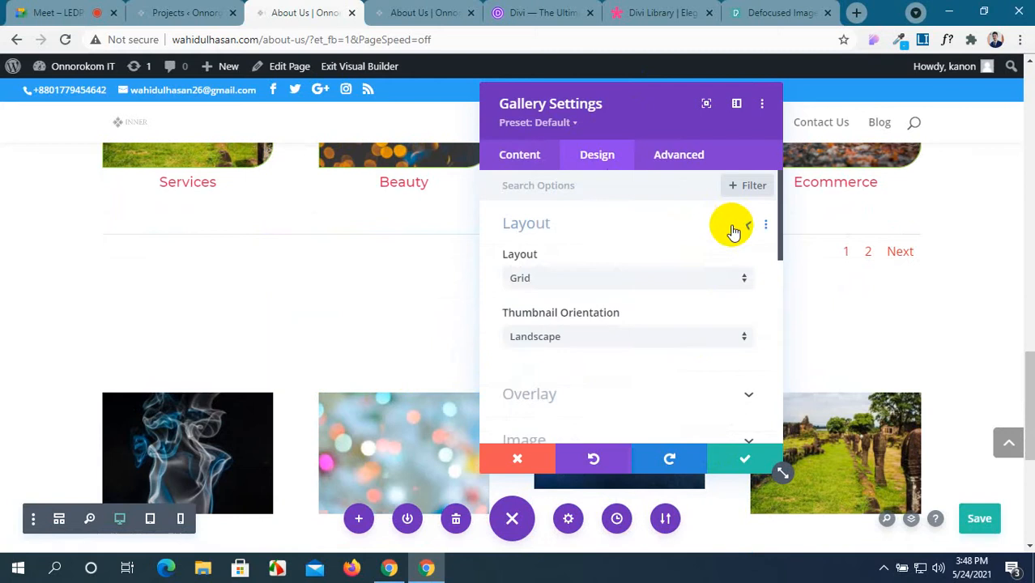
{"action": "left_click", "coordinate": [620, 281]}
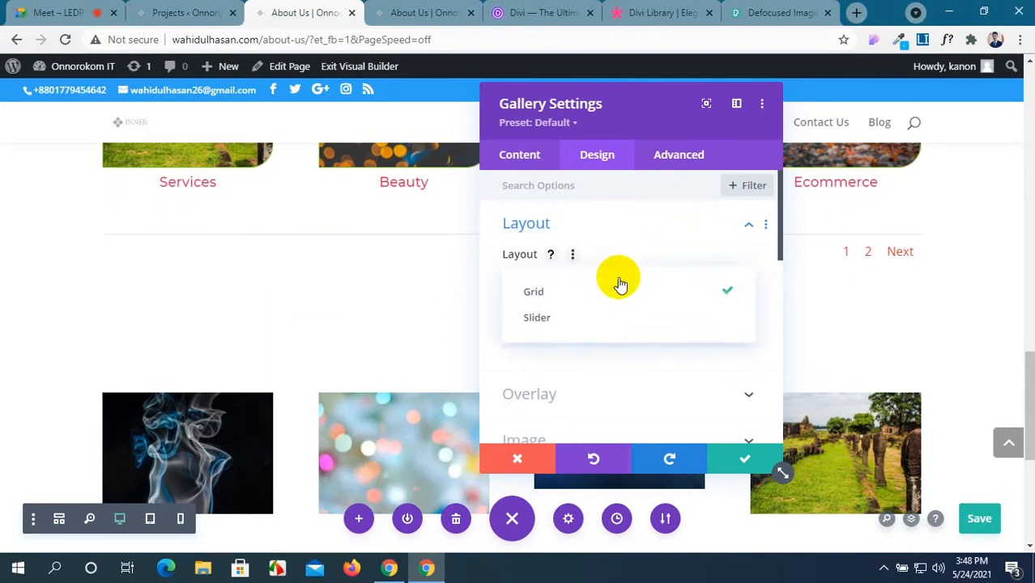
{"action": "left_click", "coordinate": [619, 330]}
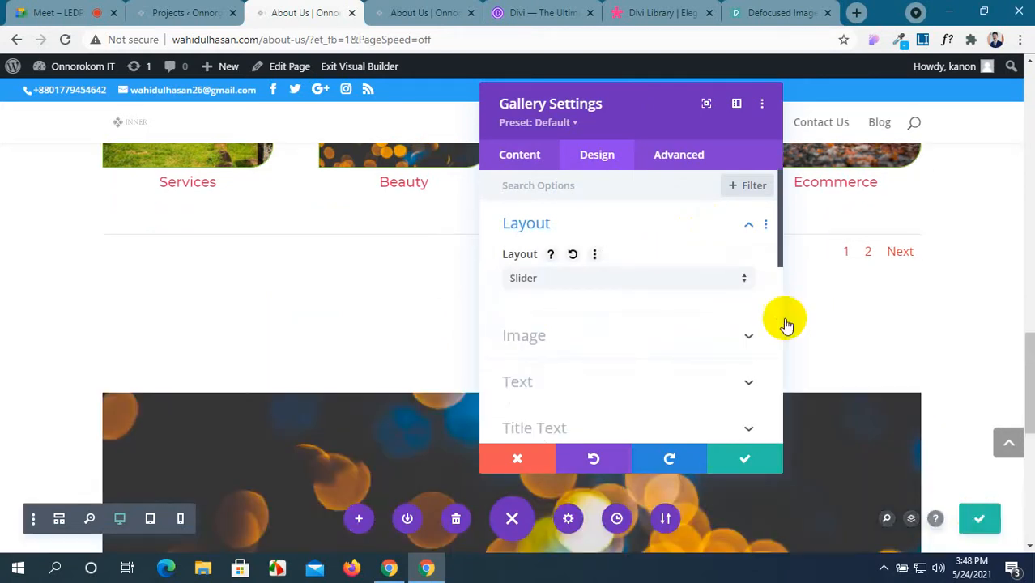
{"action": "scroll", "coordinate": [936, 277], "scroll_direction": "down", "scroll_amount": 1}
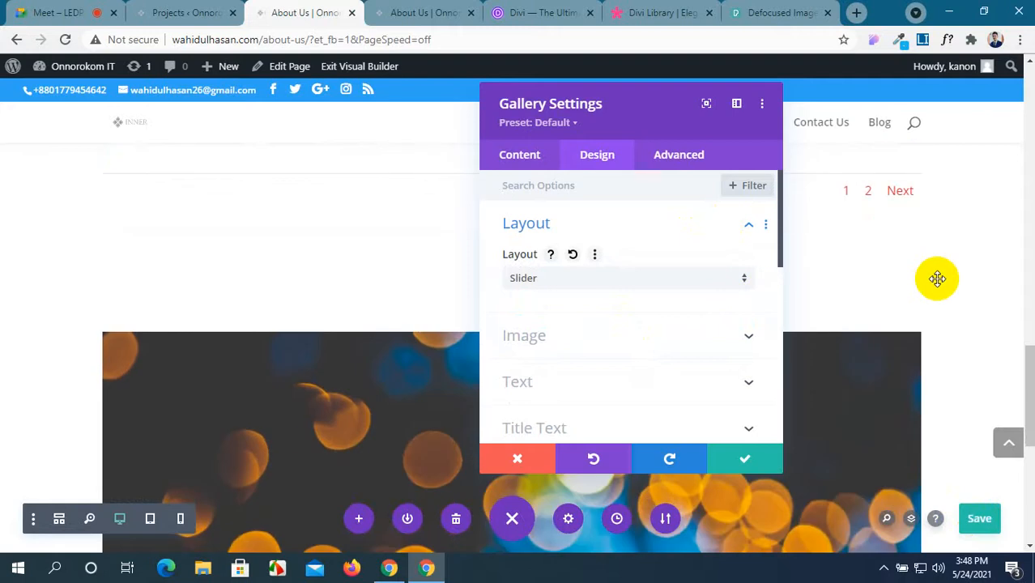
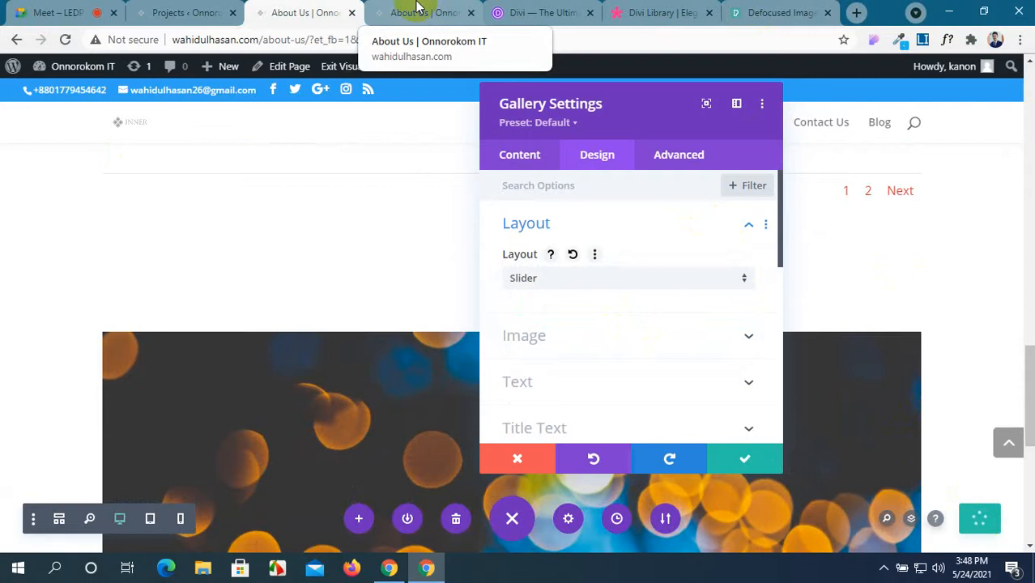
Step: Reload the live About Us page and check the gallery's slider layout there
{"action": "left_click", "coordinate": [419, 11]}
{"action": "scroll", "coordinate": [486, 300], "scroll_direction": "up", "scroll_amount": 4}
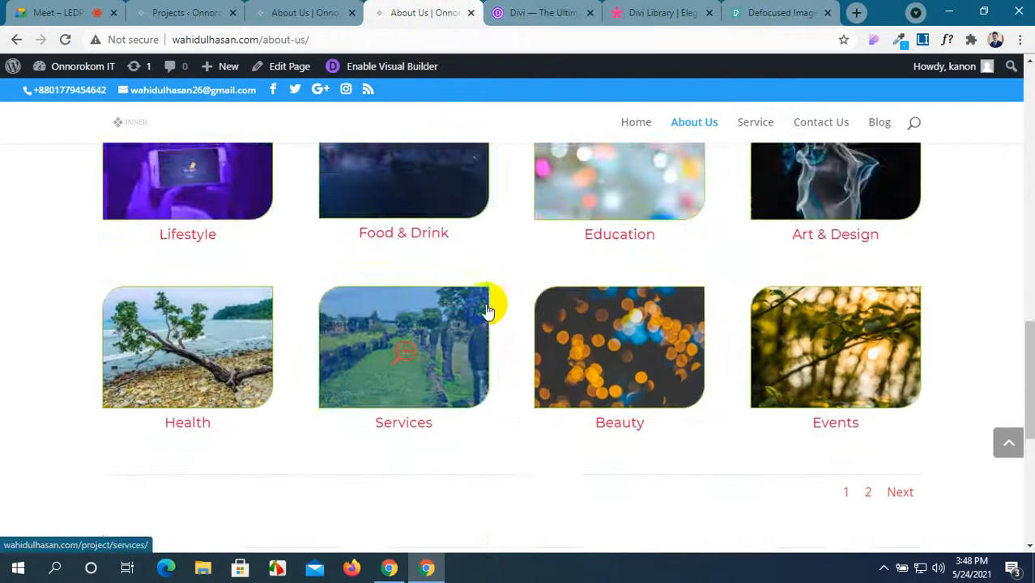
{"action": "scroll", "coordinate": [490, 301], "scroll_direction": "down", "scroll_amount": 5}
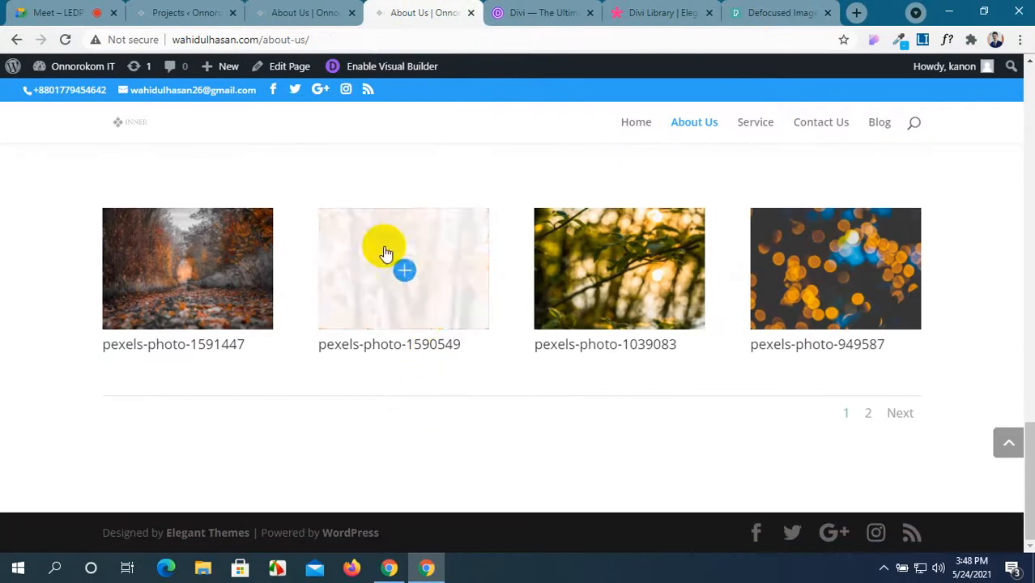
{"action": "left_click", "coordinate": [67, 40]}
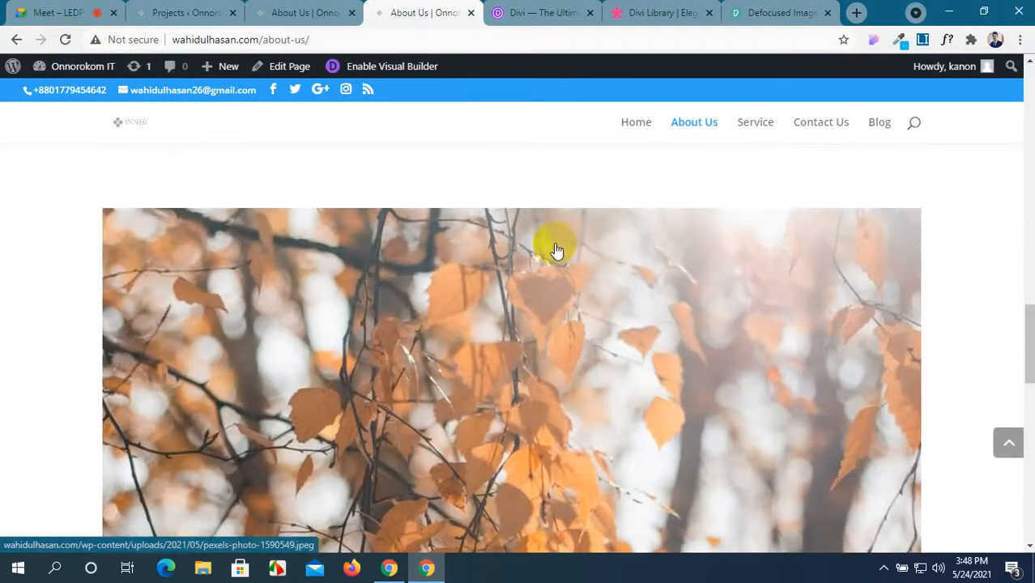
{"action": "scroll", "coordinate": [554, 243], "scroll_direction": "down", "scroll_amount": 3}
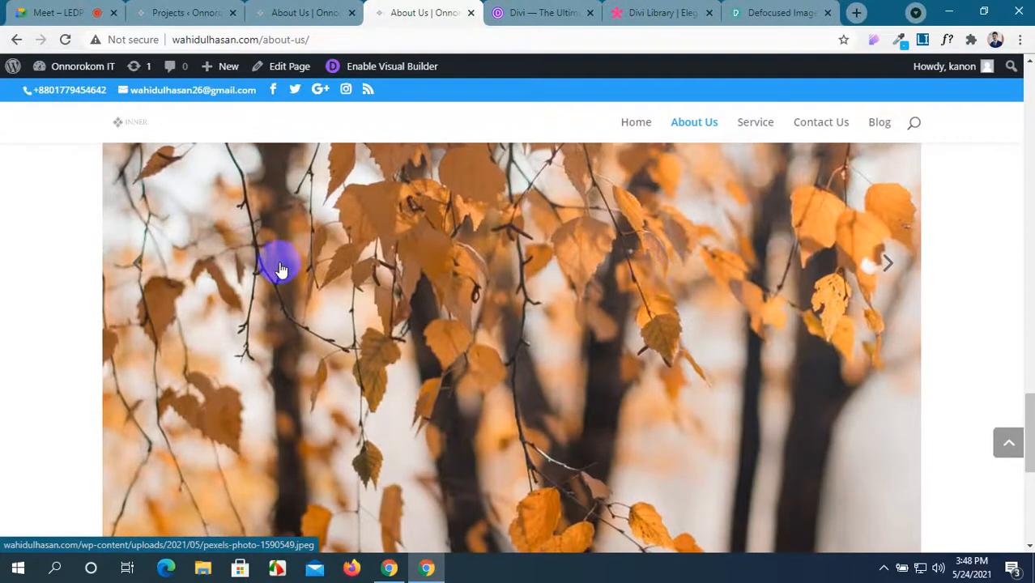
Step: Advance through several images of the gallery slider on the live page to check its navigation arrows
{"action": "left_click", "coordinate": [890, 267]}
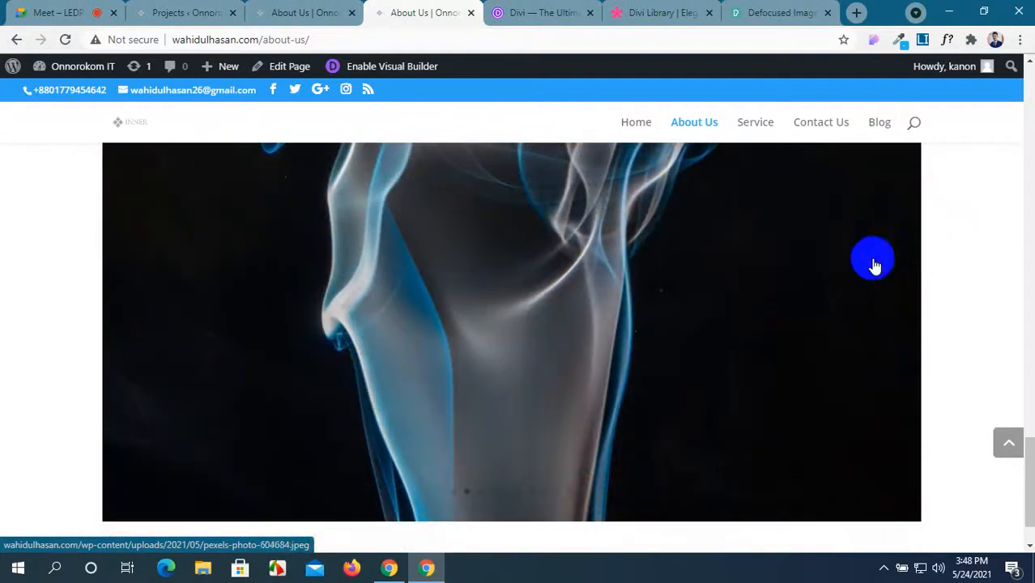
{"action": "scroll", "coordinate": [932, 271], "scroll_direction": "up", "scroll_amount": 4}
{"action": "scroll", "coordinate": [966, 266], "scroll_direction": "up", "scroll_amount": 3}
{"action": "scroll", "coordinate": [966, 266], "scroll_direction": "down", "scroll_amount": 4}
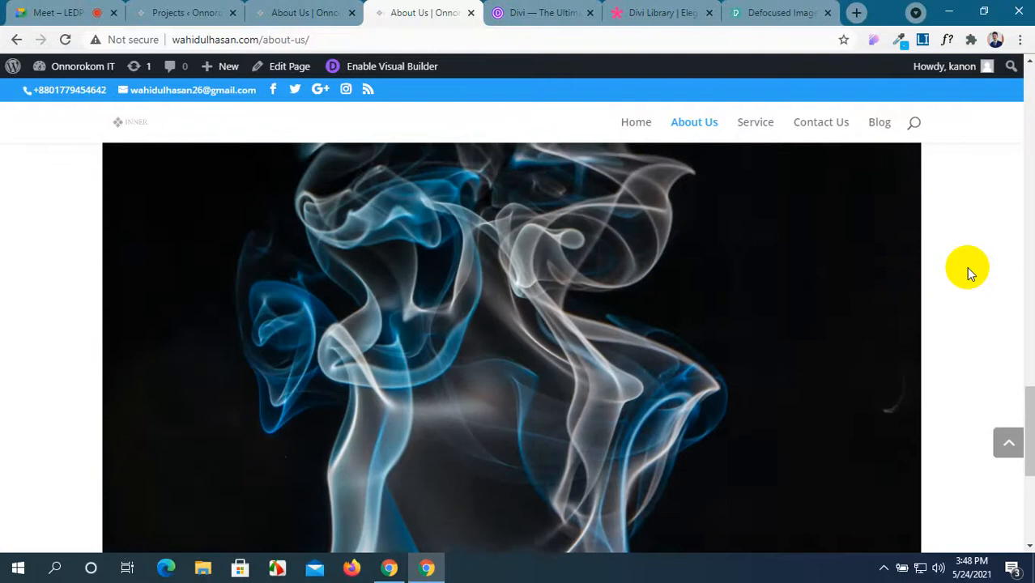
{"action": "left_click", "coordinate": [908, 364]}
{"action": "left_click", "coordinate": [889, 332]}
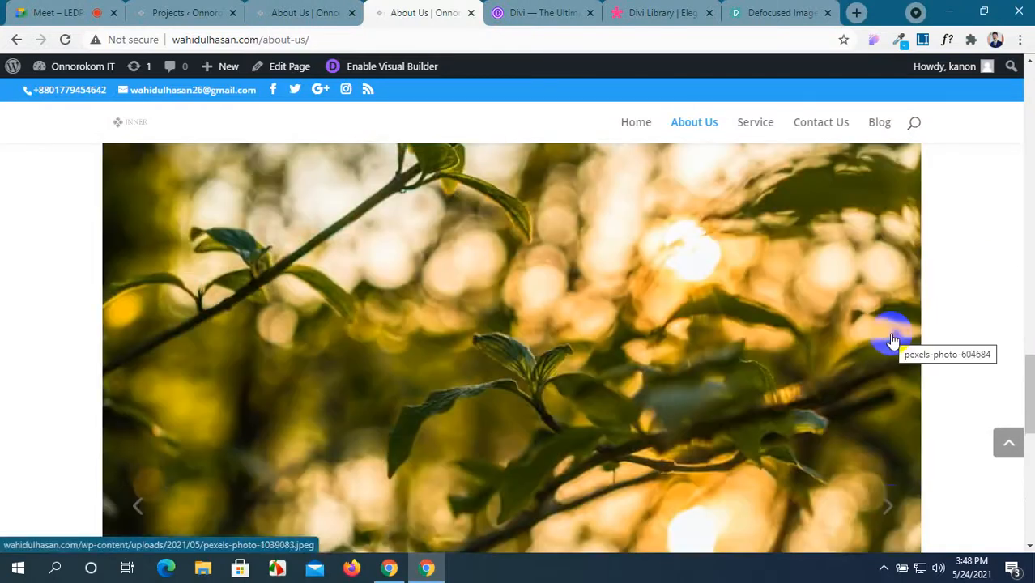
{"action": "left_click", "coordinate": [890, 508]}
{"action": "scroll", "coordinate": [839, 257], "scroll_direction": "up", "scroll_amount": 4}
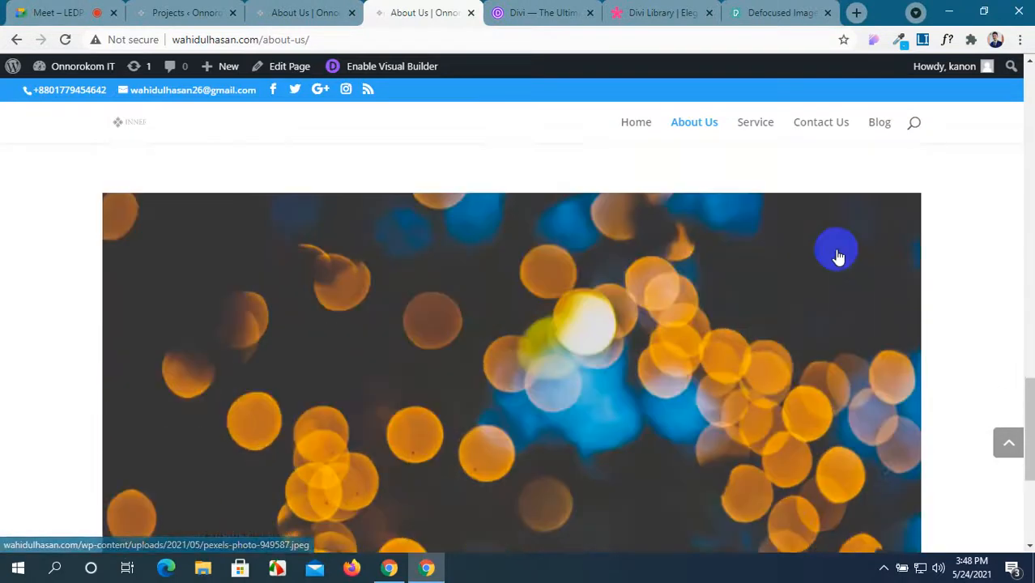
{"action": "scroll", "coordinate": [838, 257], "scroll_direction": "down", "scroll_amount": 4}
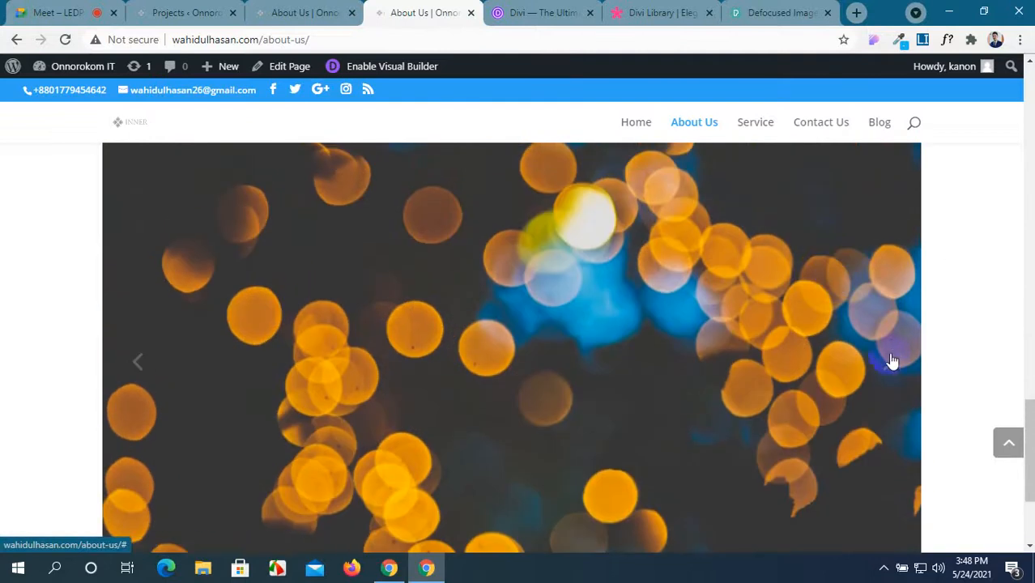
{"action": "left_click", "coordinate": [890, 367]}
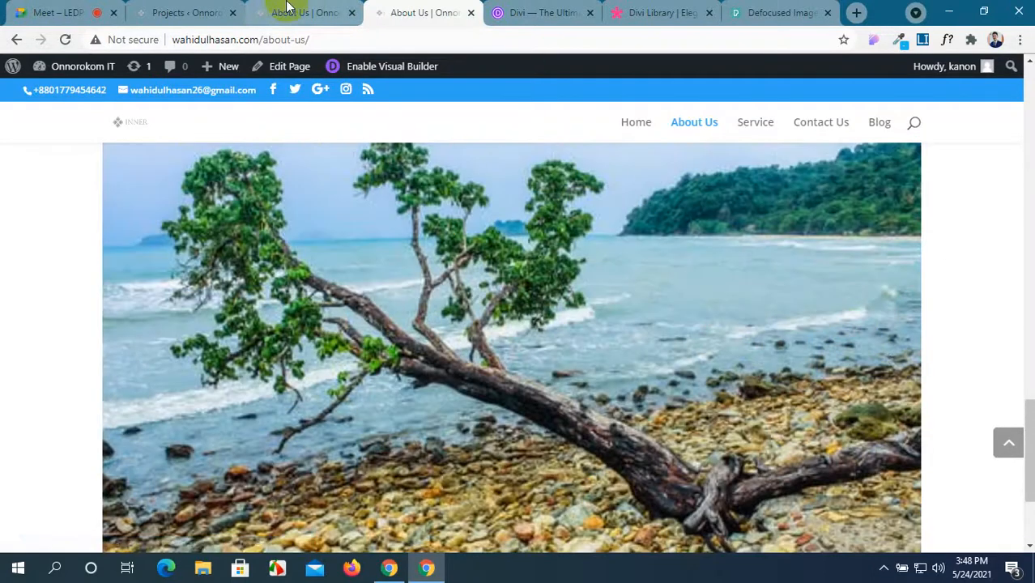
Step: Return to the page's visual builder and set the gallery's layout to Grid
{"action": "left_click", "coordinate": [278, 12]}
{"action": "left_click", "coordinate": [670, 280]}
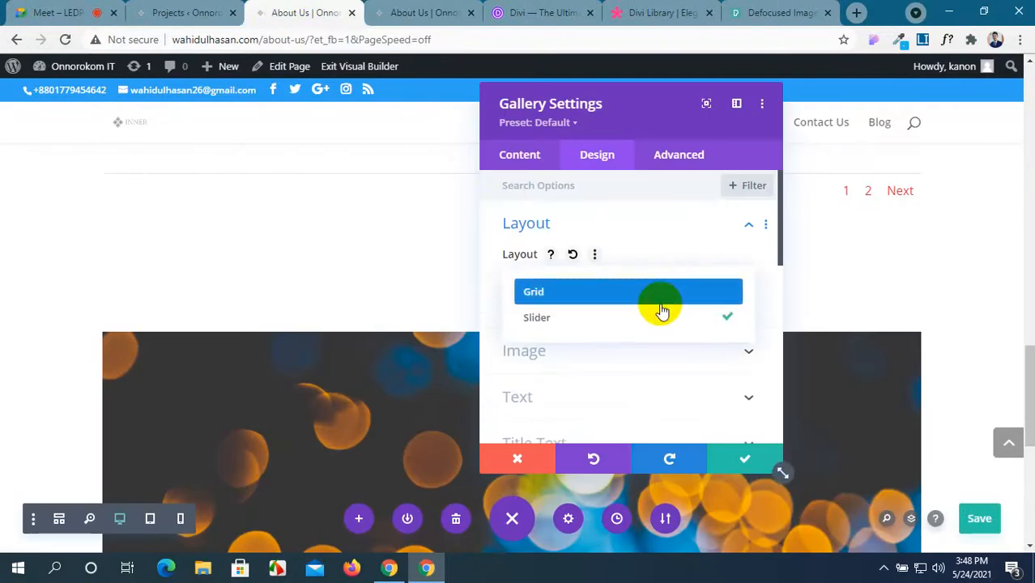
{"action": "left_click", "coordinate": [661, 303]}
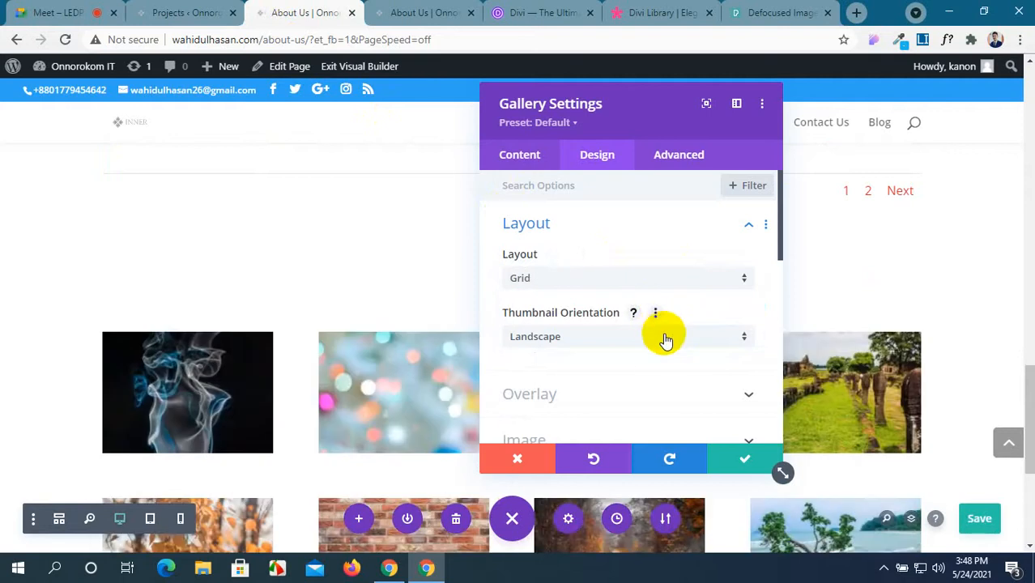
Step: Try the Portrait thumbnail orientation for the gallery grid, and return it to Landscape
{"action": "left_click", "coordinate": [664, 338]}
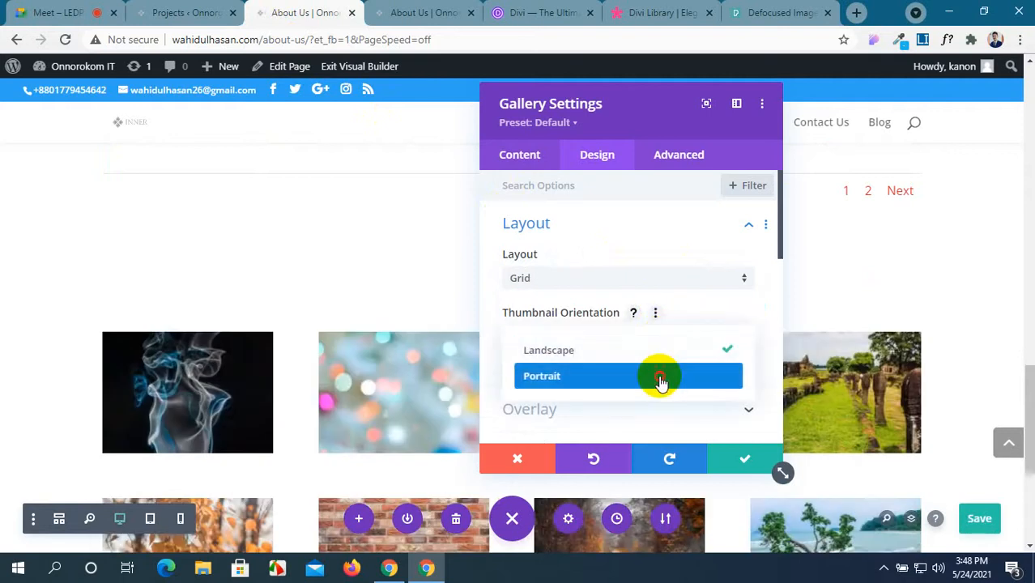
{"action": "left_click", "coordinate": [661, 376]}
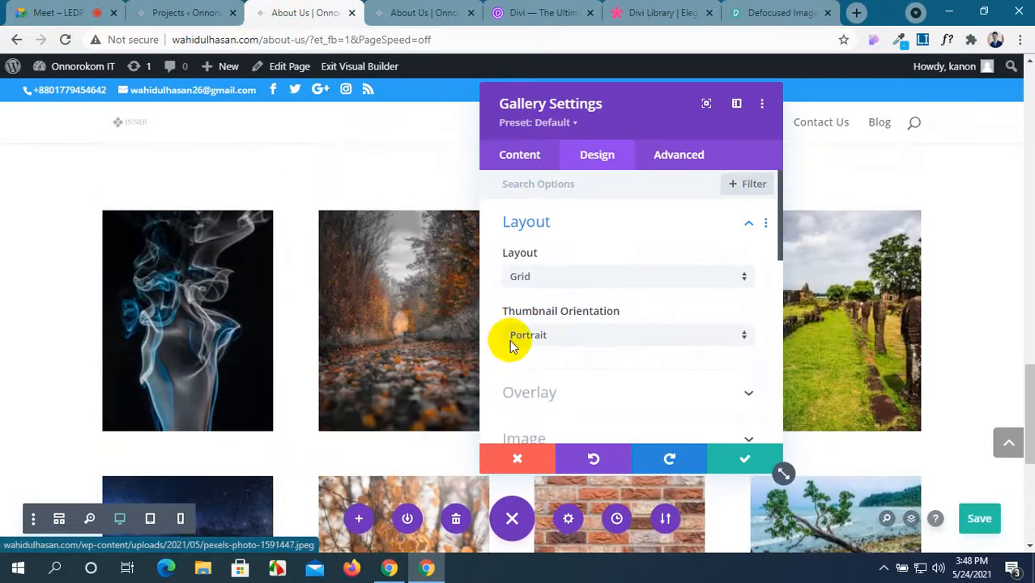
{"action": "scroll", "coordinate": [508, 341], "scroll_direction": "down", "scroll_amount": 2}
{"action": "scroll", "coordinate": [561, 344], "scroll_direction": "up", "scroll_amount": 2}
{"action": "left_click", "coordinate": [636, 347]}
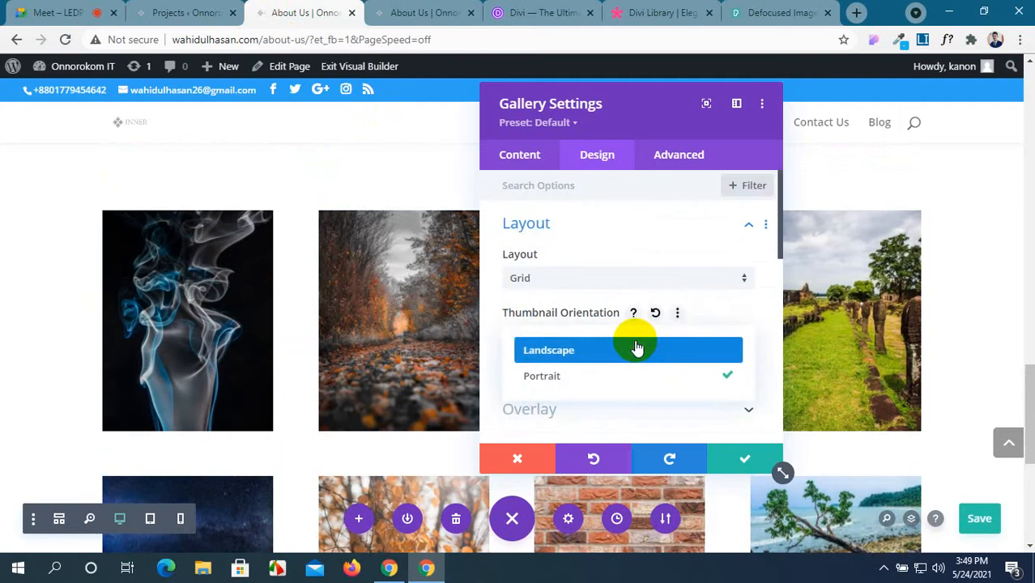
{"action": "left_click", "coordinate": [636, 349]}
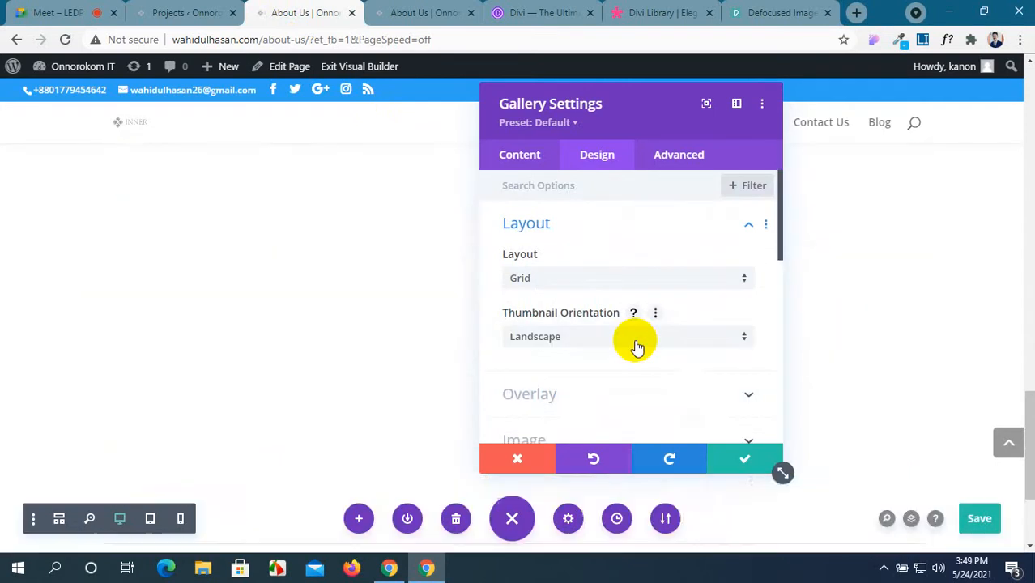
Step: Try several box shadow presets on the gallery images, ending with the hard-edged shadow offset to the lower right
{"action": "scroll", "coordinate": [636, 347], "scroll_direction": "down", "scroll_amount": 2}
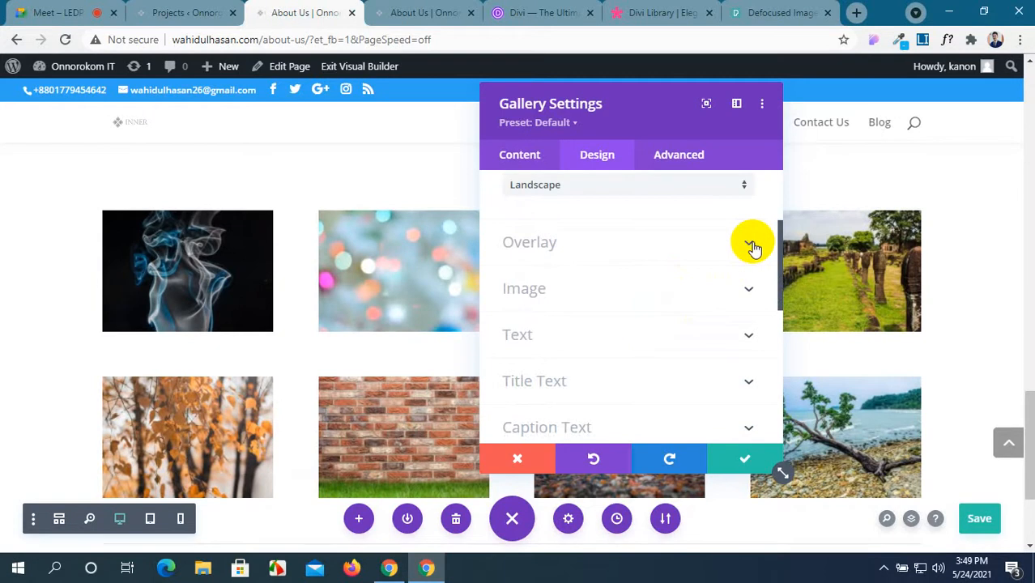
{"action": "left_click", "coordinate": [746, 290]}
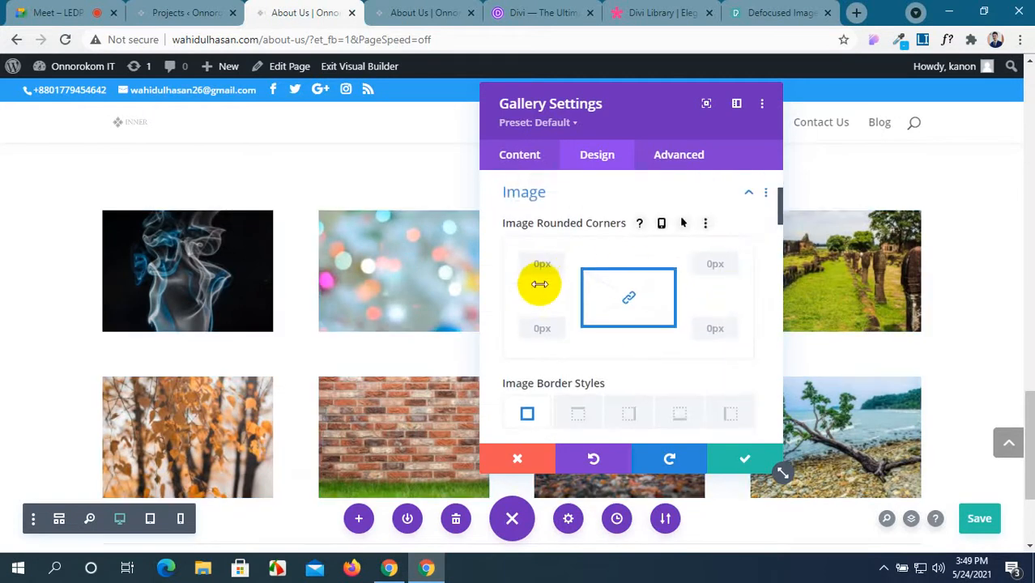
{"action": "scroll", "coordinate": [539, 285], "scroll_direction": "down", "scroll_amount": 1}
{"action": "scroll", "coordinate": [574, 310], "scroll_direction": "down", "scroll_amount": 6}
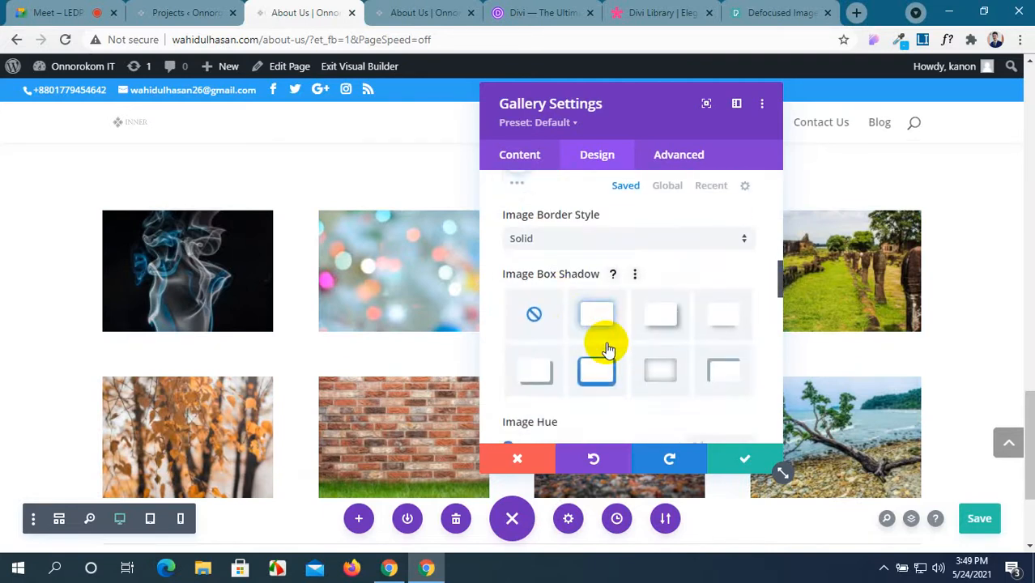
{"action": "left_click", "coordinate": [608, 336]}
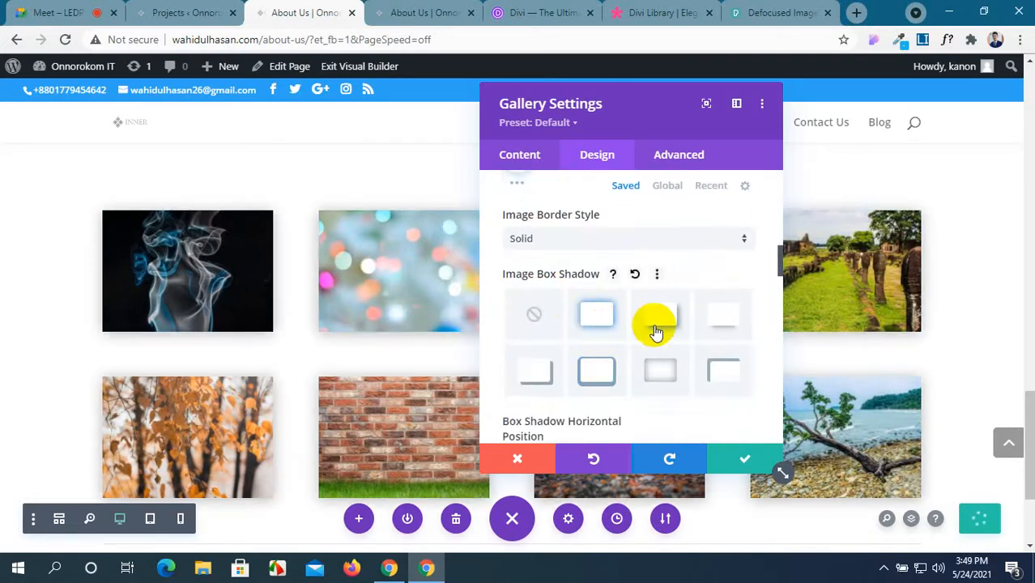
{"action": "left_click", "coordinate": [658, 375]}
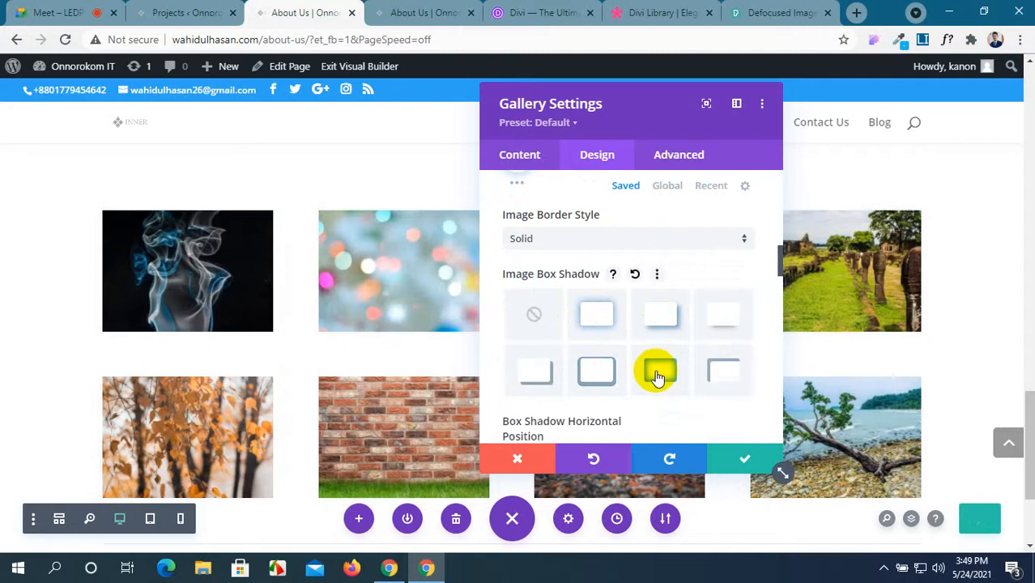
{"action": "left_click", "coordinate": [554, 368]}
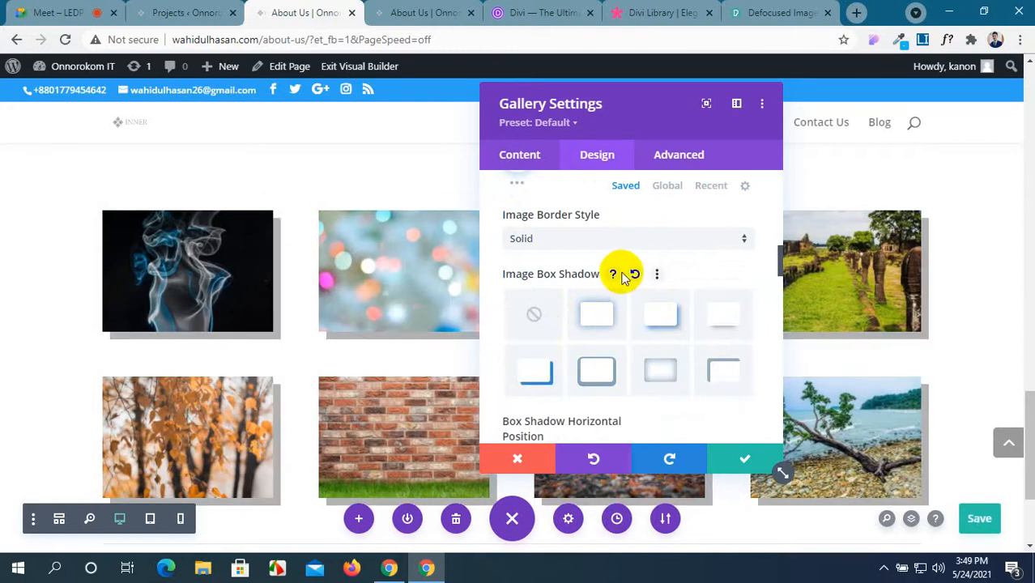
Step: Color the gallery images' box shadow blue #0c71c3 and lower its opacity to 0.76
{"action": "scroll", "coordinate": [619, 273], "scroll_direction": "down", "scroll_amount": 5}
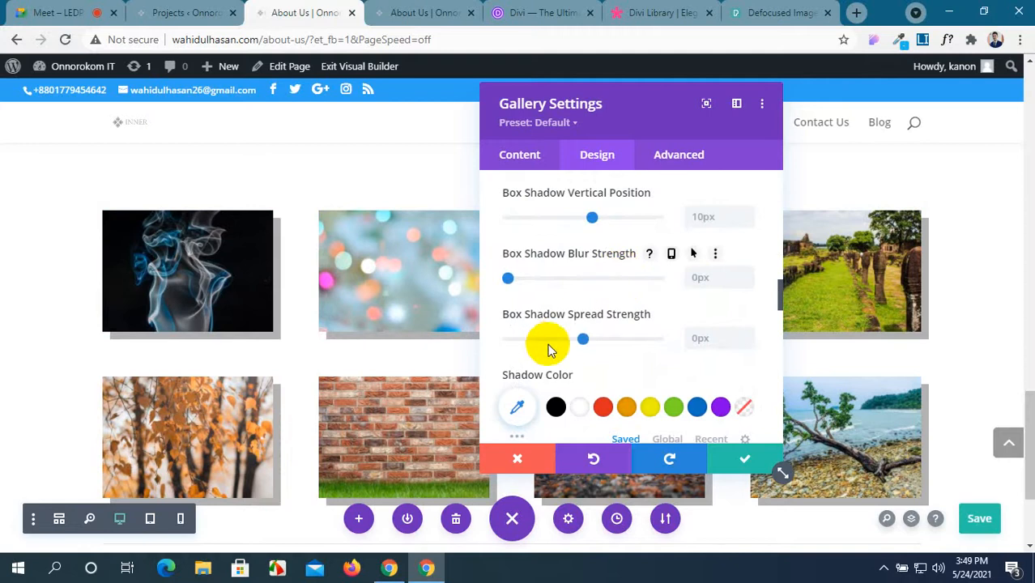
{"action": "left_click", "coordinate": [626, 405]}
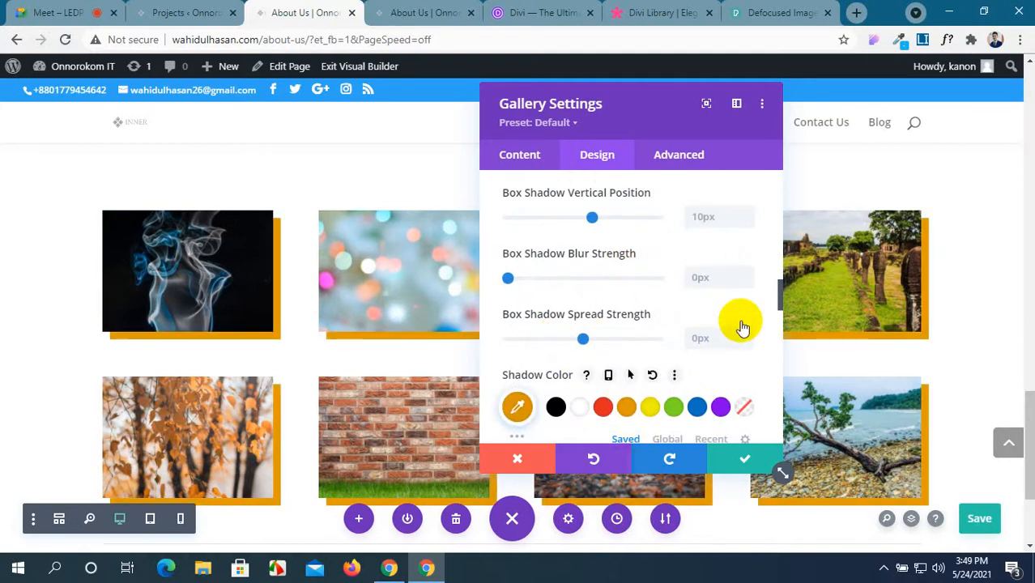
{"action": "left_click", "coordinate": [696, 406]}
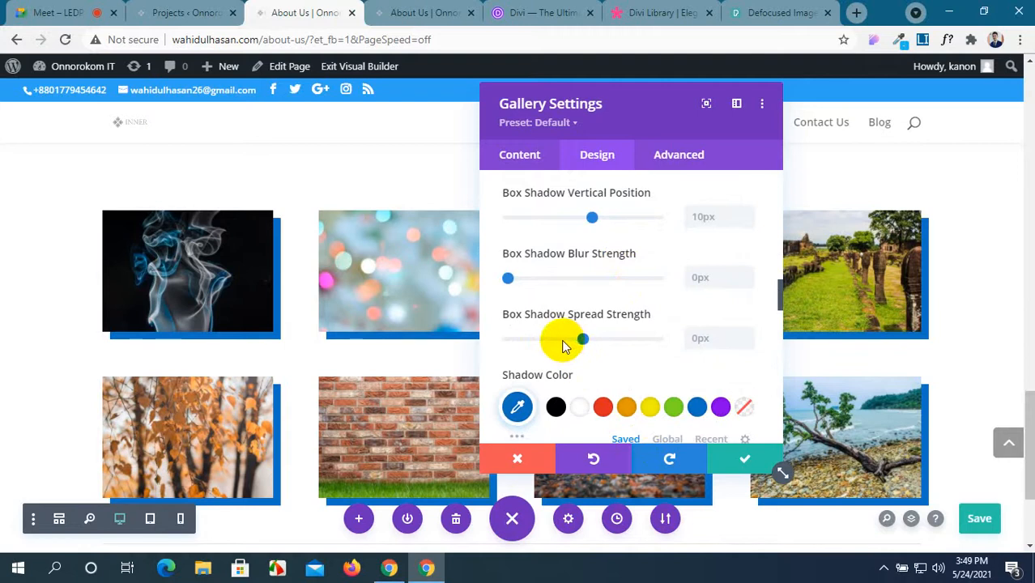
{"action": "scroll", "coordinate": [561, 339], "scroll_direction": "down", "scroll_amount": 1}
{"action": "left_click", "coordinate": [517, 330]}
{"action": "scroll", "coordinate": [686, 363], "scroll_direction": "down", "scroll_amount": 2}
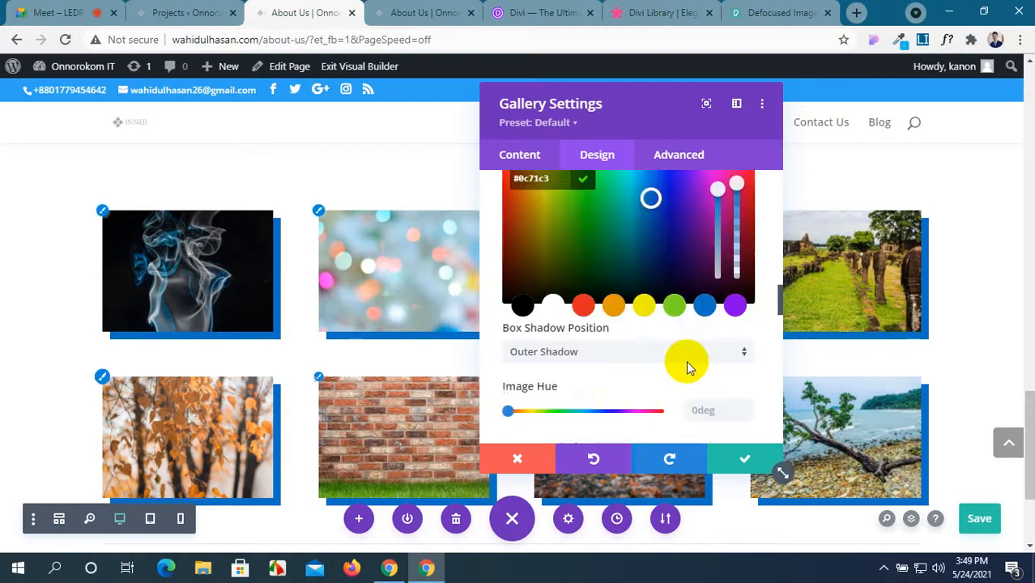
{"action": "scroll", "coordinate": [635, 306], "scroll_direction": "up", "scroll_amount": 1}
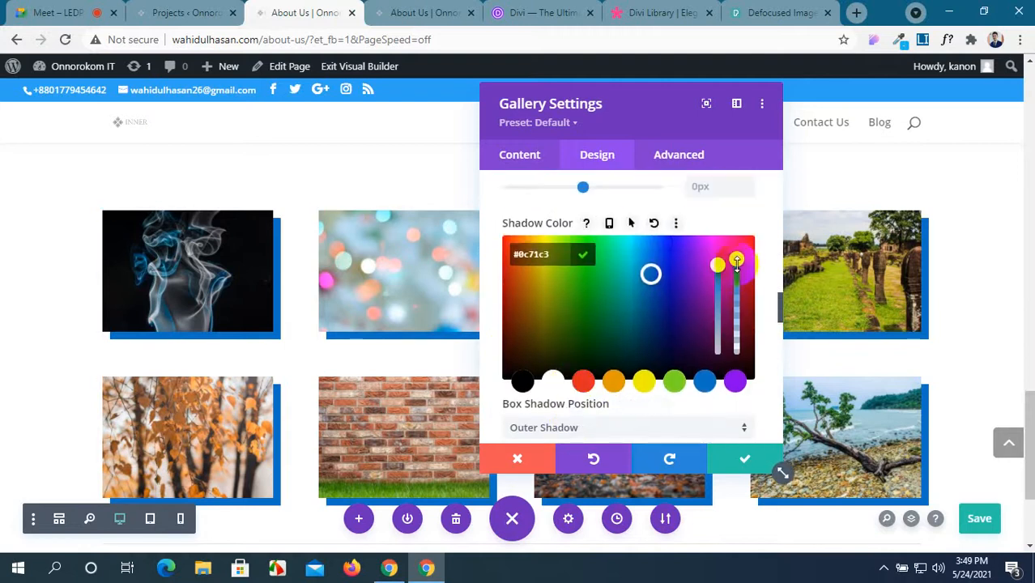
{"action": "left_click_drag", "start_coordinate": [736, 282], "coordinate": [735, 290]}
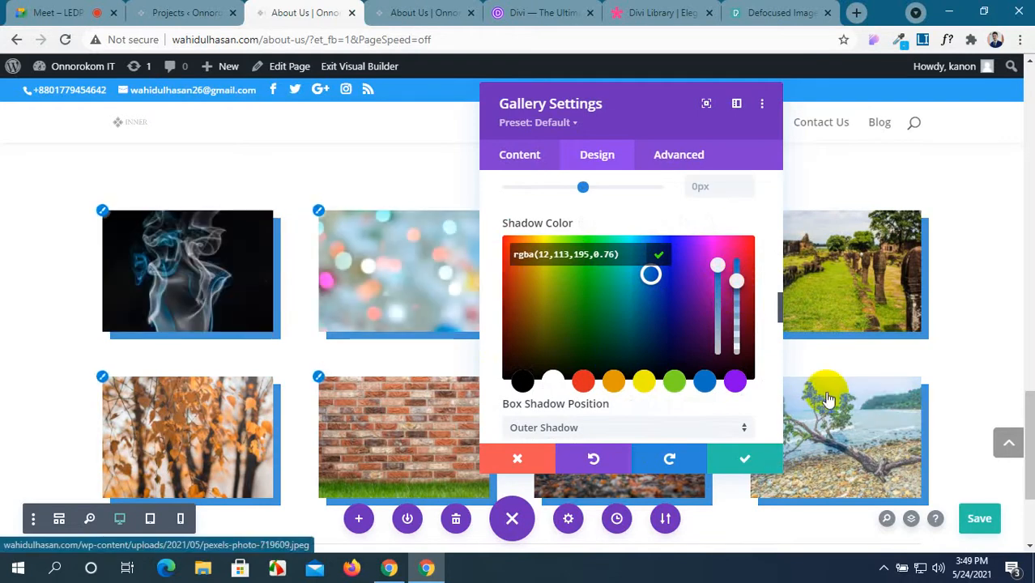
Step: Review the gallery's remaining design options, from image filters and blend mode to text, sizing, spacing, border and transform
{"action": "scroll", "coordinate": [818, 390], "scroll_direction": "down", "scroll_amount": 1}
{"action": "scroll", "coordinate": [697, 381], "scroll_direction": "down", "scroll_amount": 10}
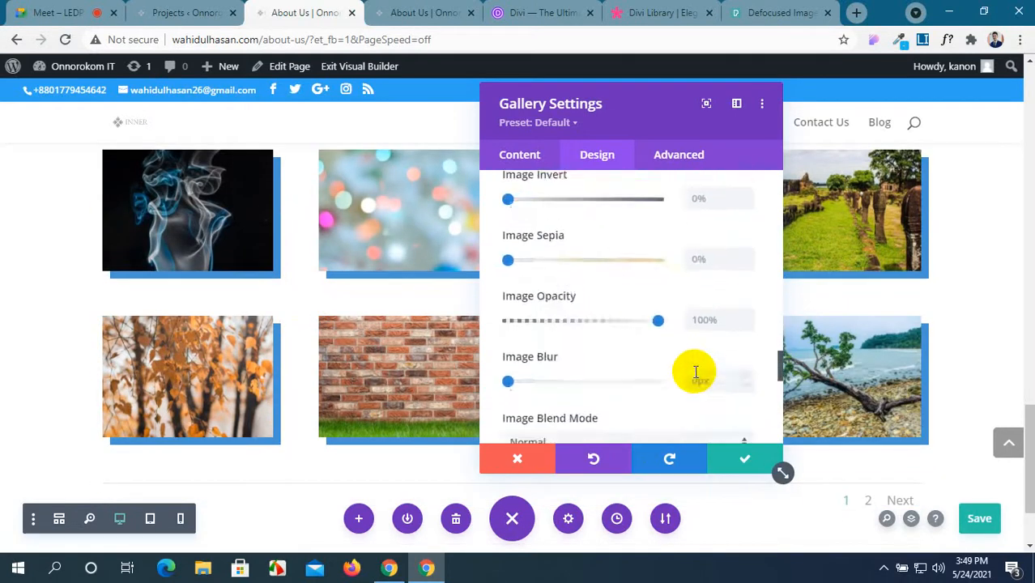
{"action": "scroll", "coordinate": [695, 377], "scroll_direction": "down", "scroll_amount": 2}
{"action": "scroll", "coordinate": [693, 369], "scroll_direction": "up", "scroll_amount": 2}
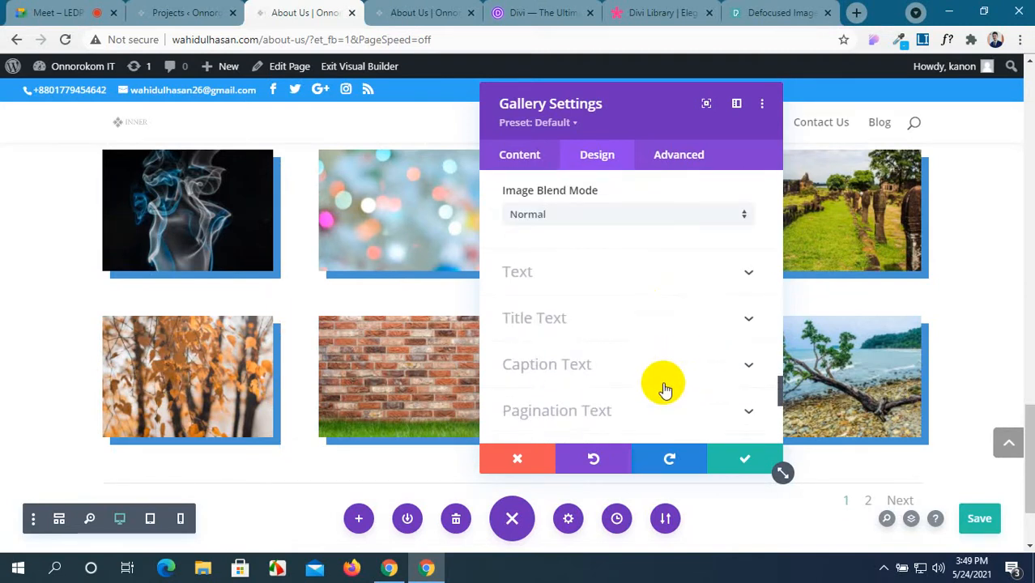
{"action": "scroll", "coordinate": [662, 390], "scroll_direction": "down", "scroll_amount": 2}
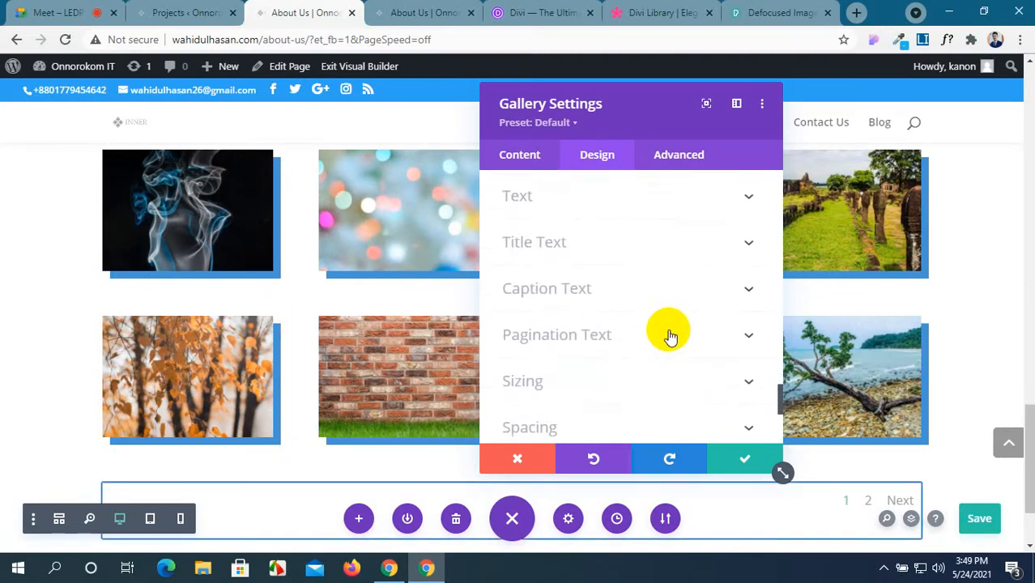
{"action": "scroll", "coordinate": [669, 336], "scroll_direction": "down", "scroll_amount": 2}
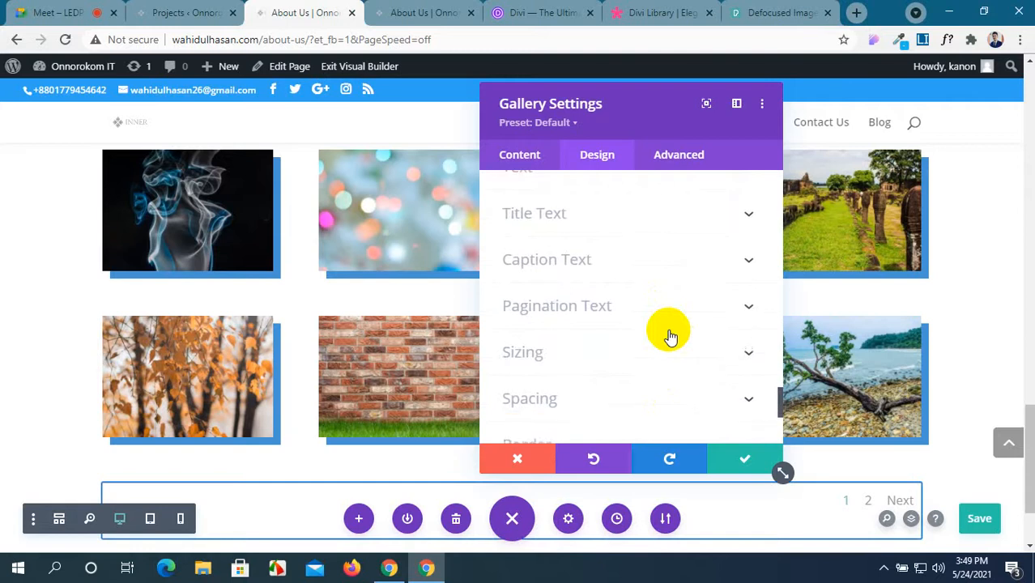
{"action": "scroll", "coordinate": [668, 336], "scroll_direction": "down", "scroll_amount": 2}
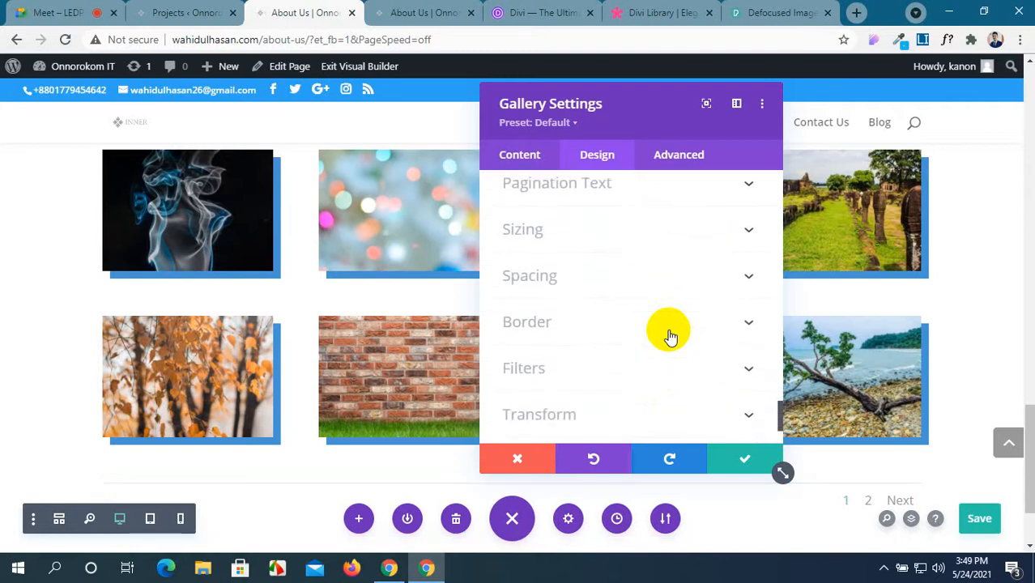
Step: Apply the gallery settings and save the page
{"action": "left_click", "coordinate": [754, 470]}
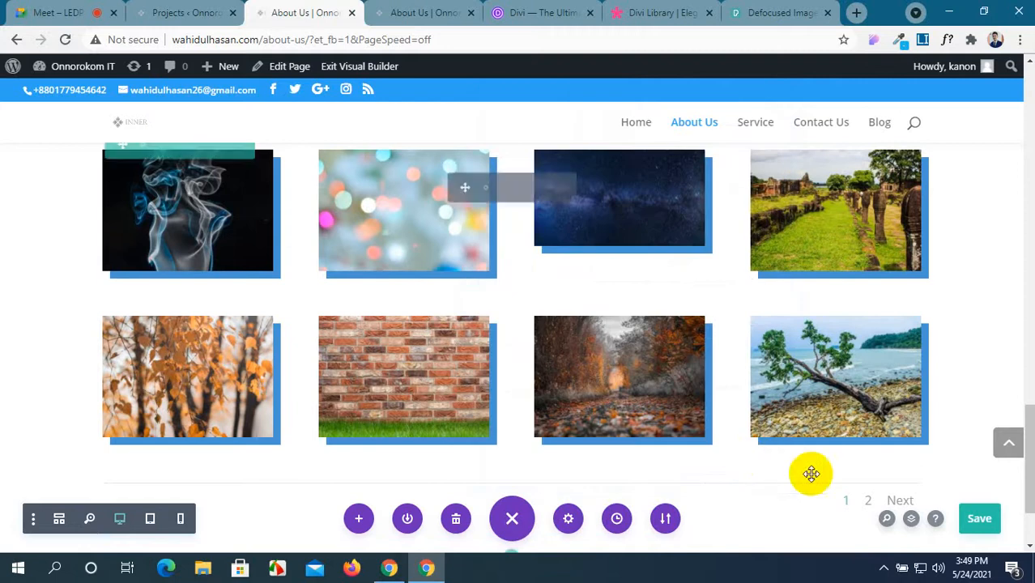
{"action": "left_click", "coordinate": [990, 528]}
{"action": "scroll", "coordinate": [293, 278], "scroll_direction": "down", "scroll_amount": 2}
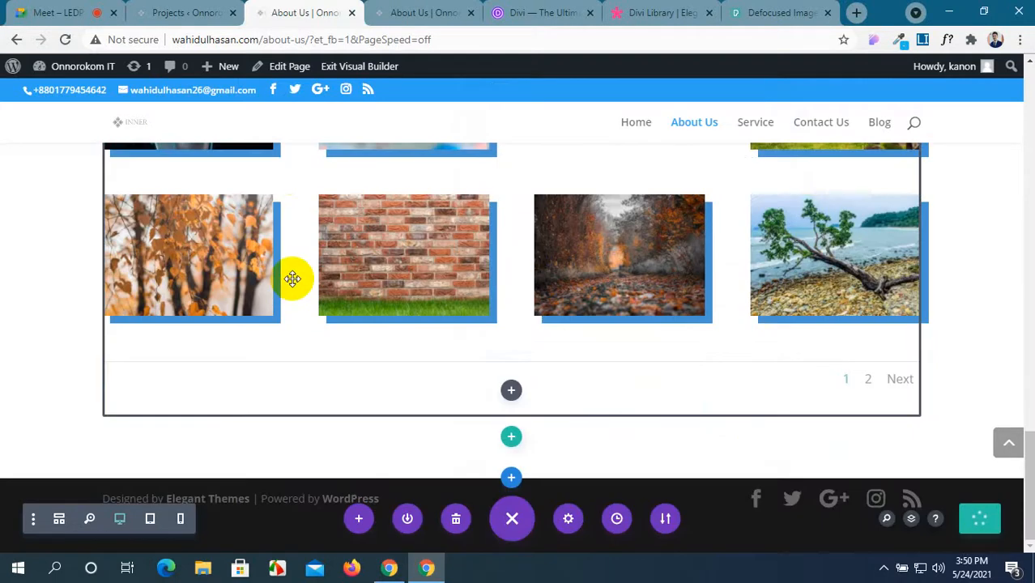
Step: Review the saved About Us page from the slider through the portfolio to the image gallery
{"action": "scroll", "coordinate": [292, 278], "scroll_direction": "up", "scroll_amount": 5}
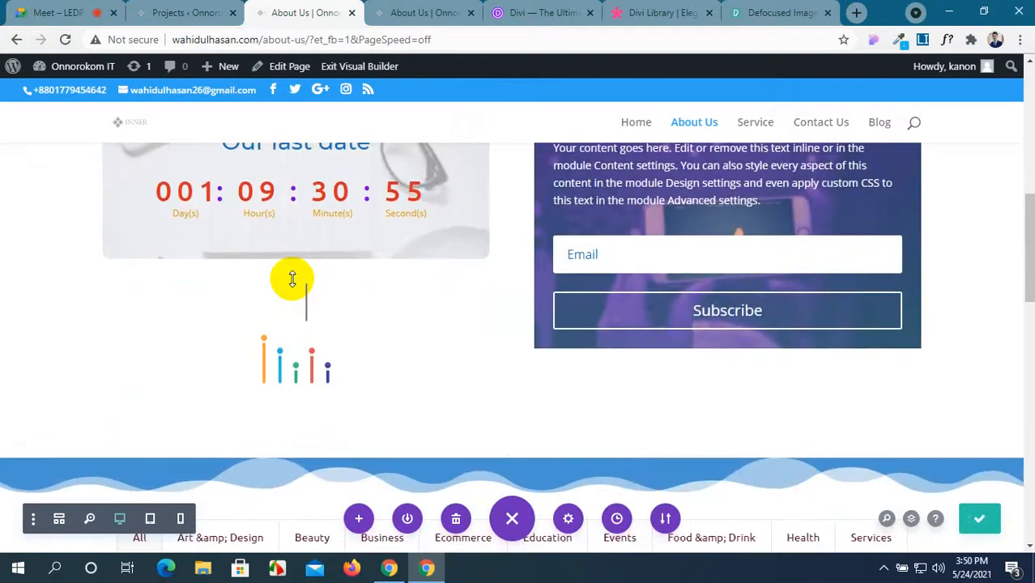
{"action": "scroll", "coordinate": [292, 279], "scroll_direction": "down", "scroll_amount": 10}
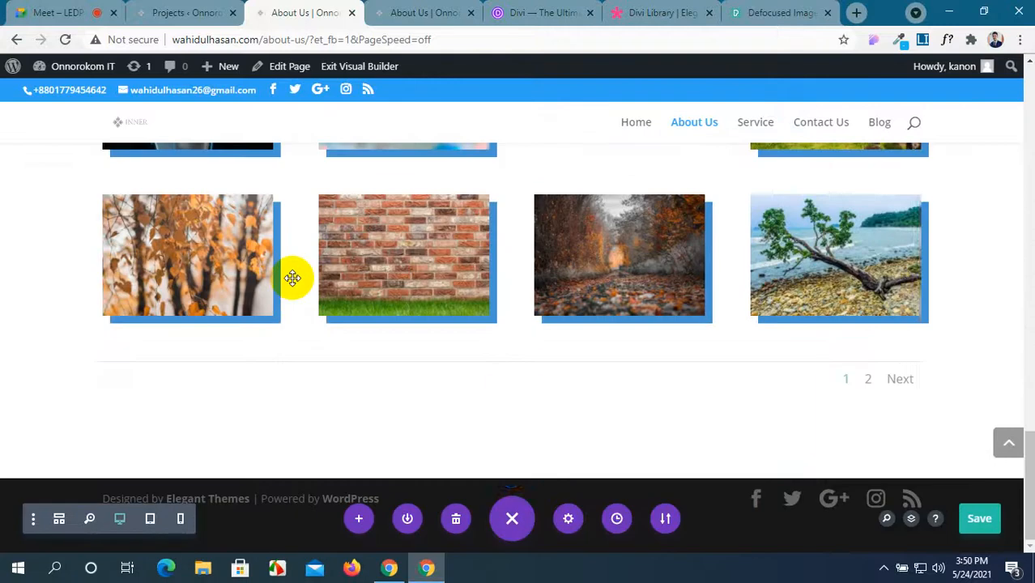
{"action": "scroll", "coordinate": [292, 279], "scroll_direction": "up", "scroll_amount": 15}
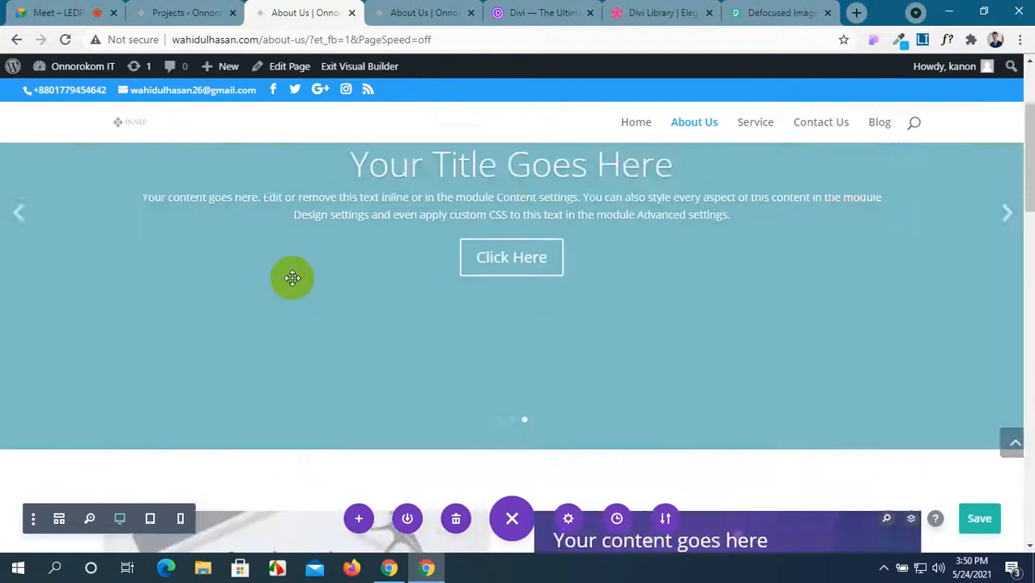
{"action": "scroll", "coordinate": [292, 279], "scroll_direction": "down", "scroll_amount": 12}
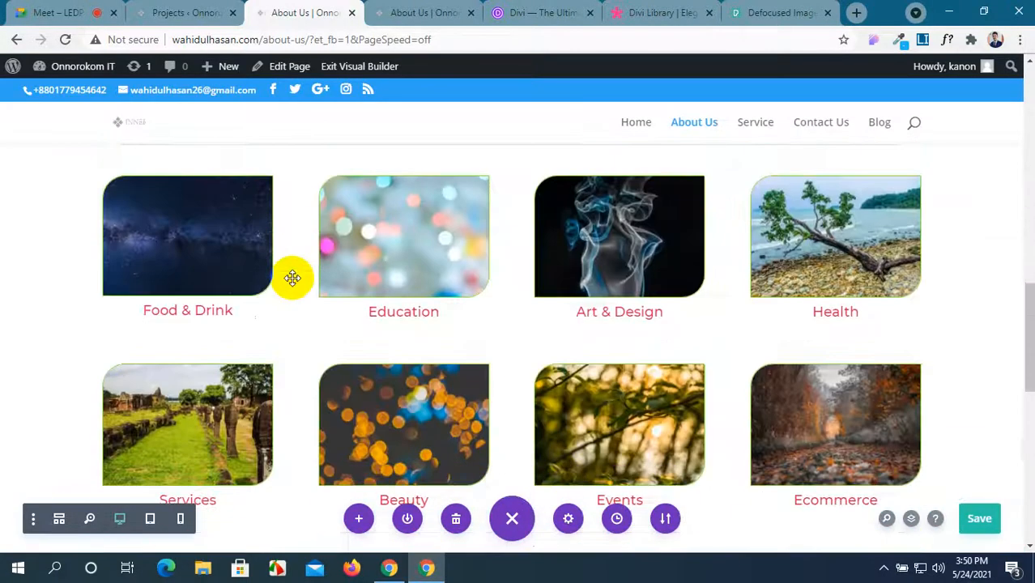
{"action": "scroll", "coordinate": [292, 279], "scroll_direction": "down", "scroll_amount": 2}
{"action": "scroll", "coordinate": [292, 279], "scroll_direction": "up", "scroll_amount": 1}
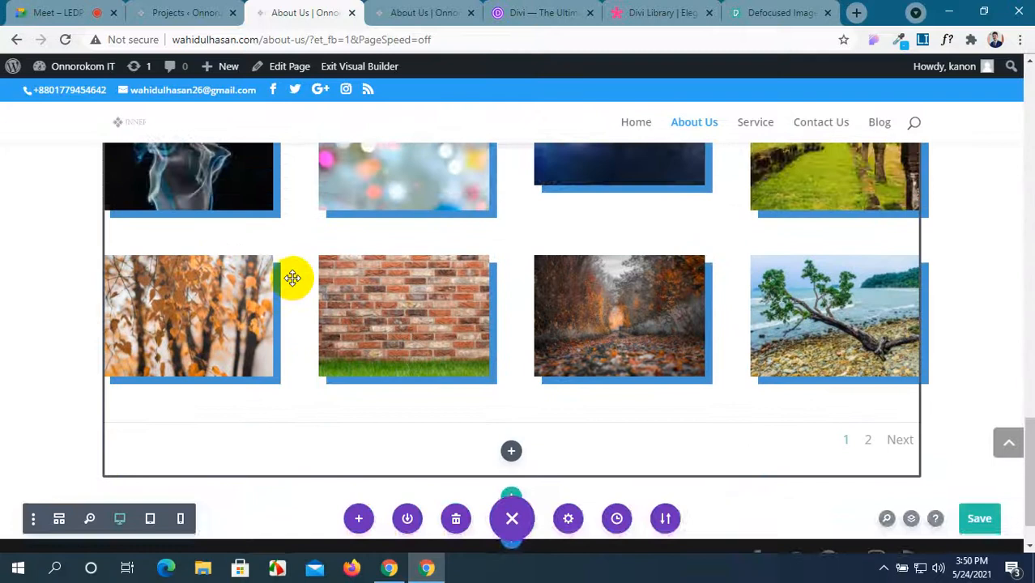
{"action": "scroll", "coordinate": [292, 279], "scroll_direction": "down", "scroll_amount": 1}
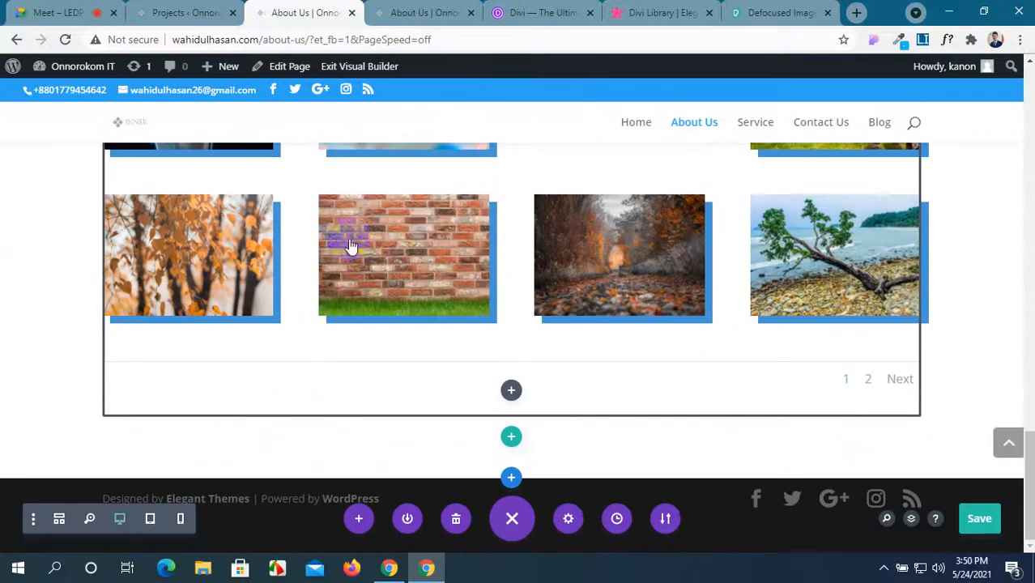
Step: Add a new section with a single-column row below the image gallery
{"action": "left_click", "coordinate": [511, 478]}
{"action": "left_click", "coordinate": [421, 430]}
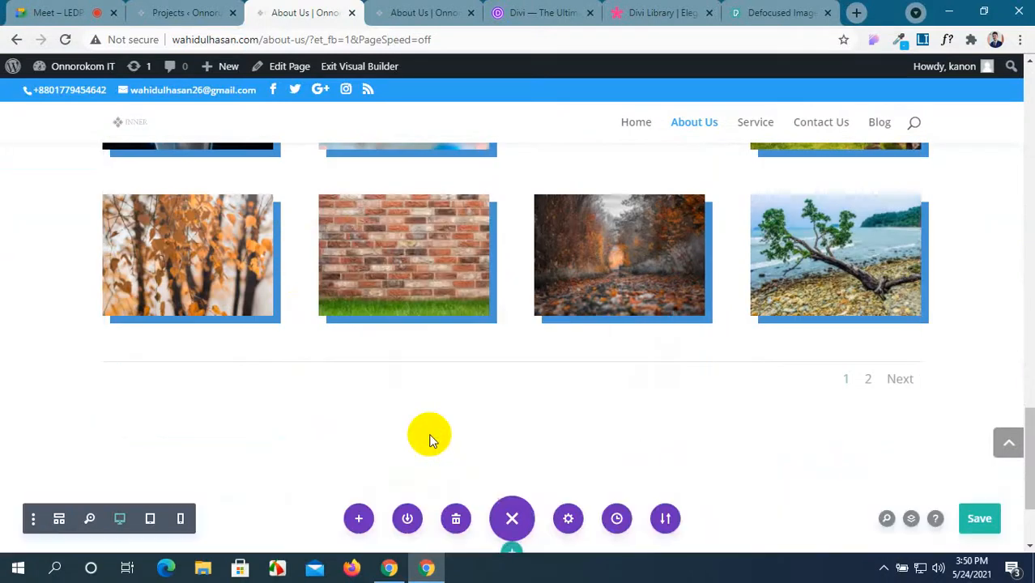
{"action": "left_click", "coordinate": [423, 263]}
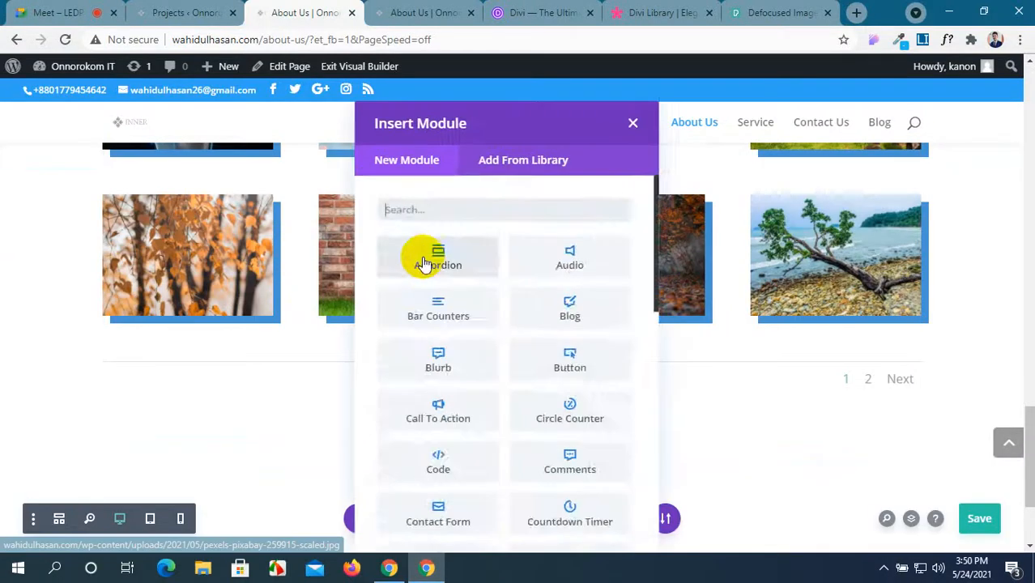
Step: Insert a Text module in the new row and shorten its placeholder text to "Your content goes here."
{"action": "scroll", "coordinate": [430, 296], "scroll_direction": "down", "scroll_amount": 3}
{"action": "scroll", "coordinate": [430, 300], "scroll_direction": "down", "scroll_amount": 2}
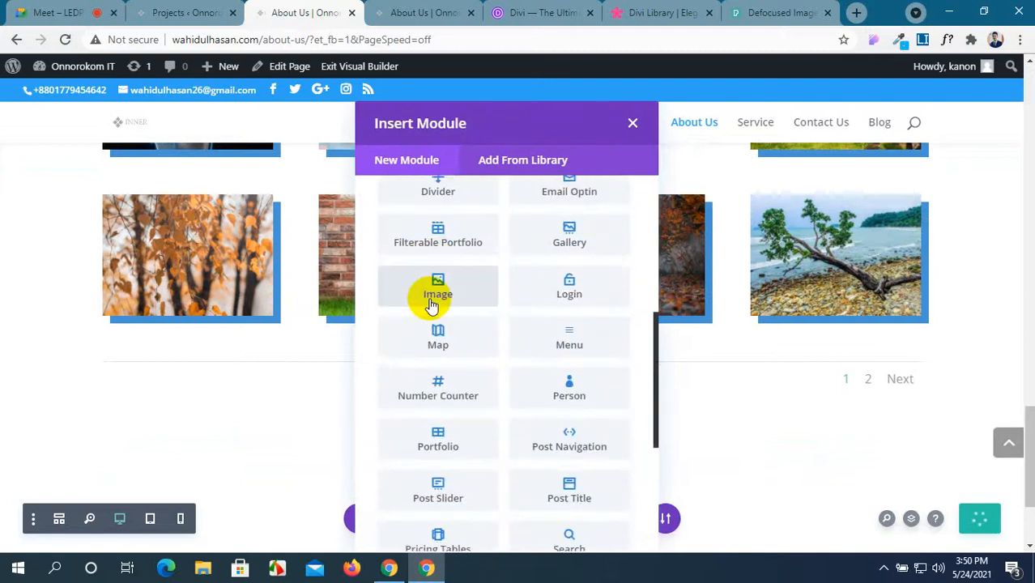
{"action": "scroll", "coordinate": [432, 304], "scroll_direction": "down", "scroll_amount": 3}
{"action": "scroll", "coordinate": [431, 303], "scroll_direction": "up", "scroll_amount": 10}
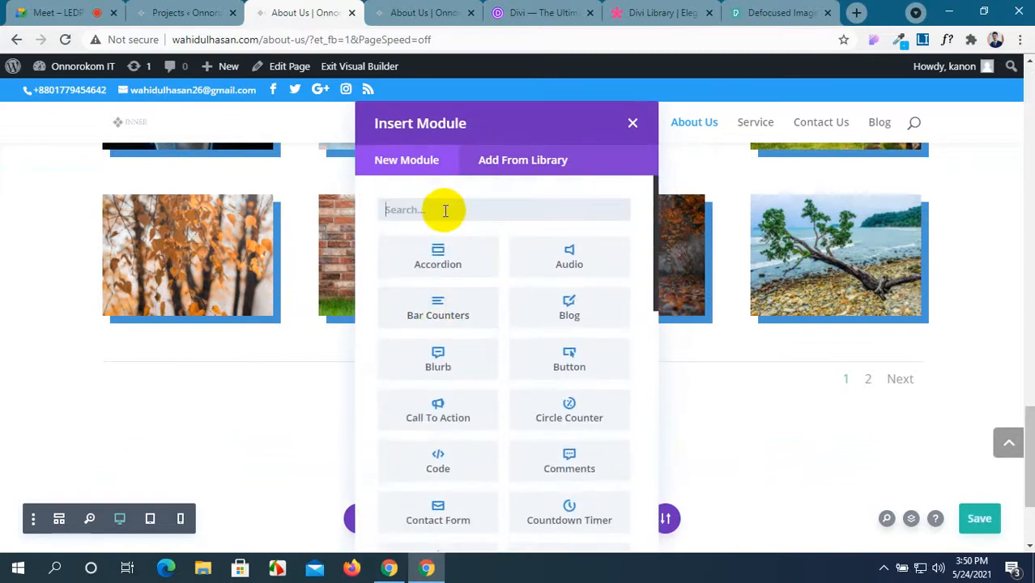
{"action": "type", "text": "text"}
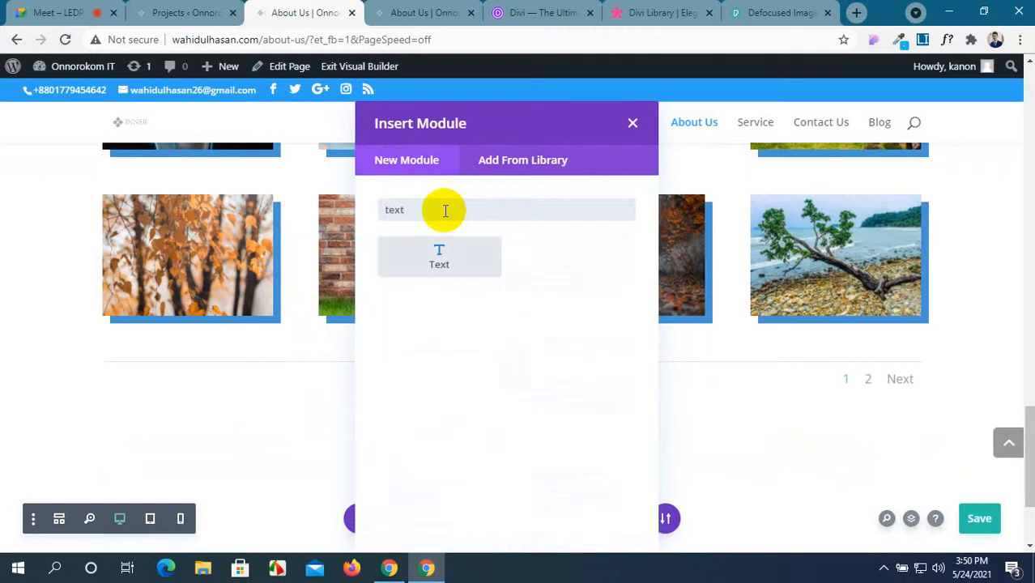
{"action": "left_click", "coordinate": [470, 262]}
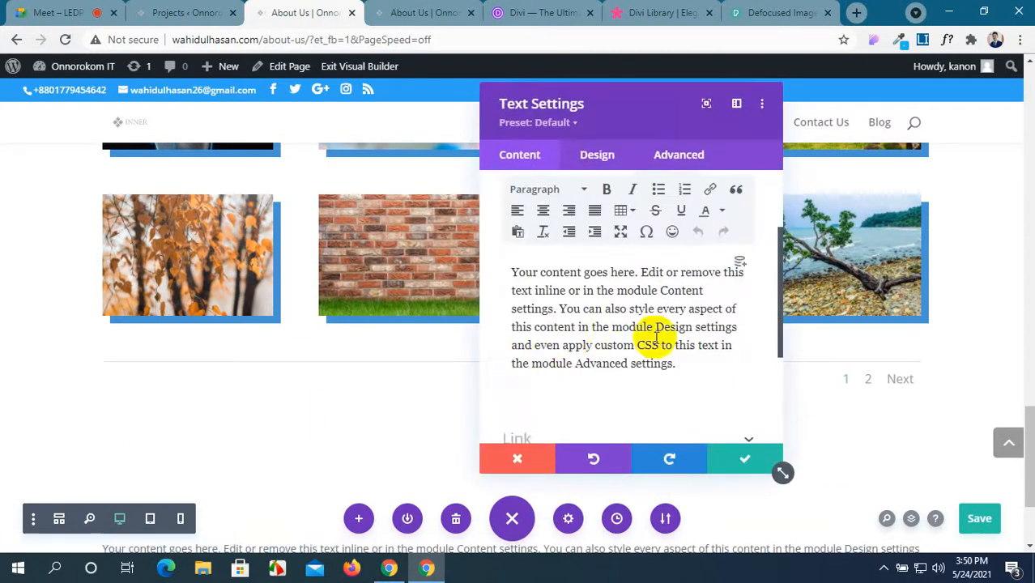
{"action": "left_click_drag", "start_coordinate": [689, 363], "coordinate": [655, 275]}
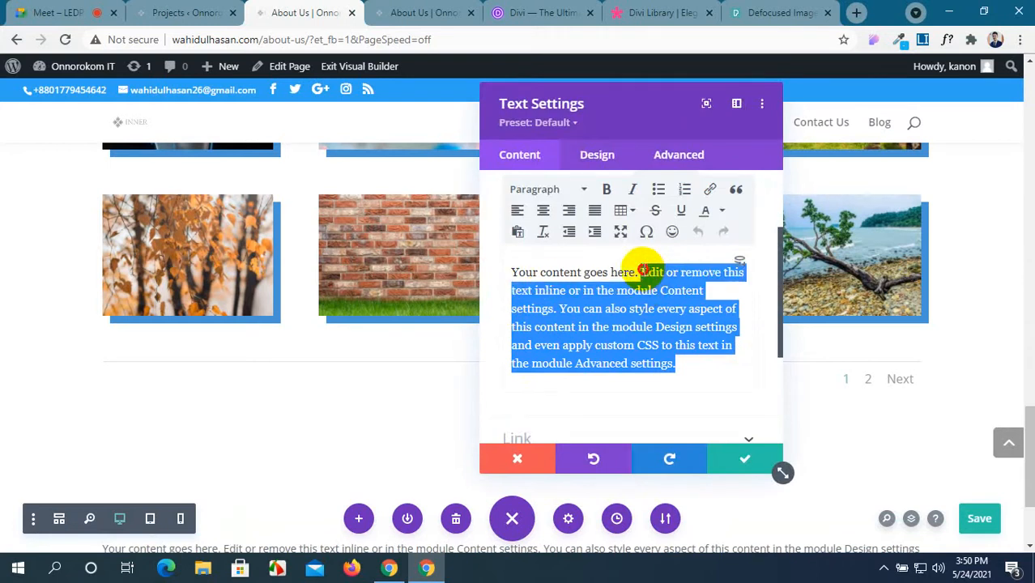
{"action": "key", "text": "BackSpace"}
Step: Browse the Elegant Themes layout library and examine the Home and About layouts of the Learning Management (LMS) pack
{"action": "left_click", "coordinate": [651, 12]}
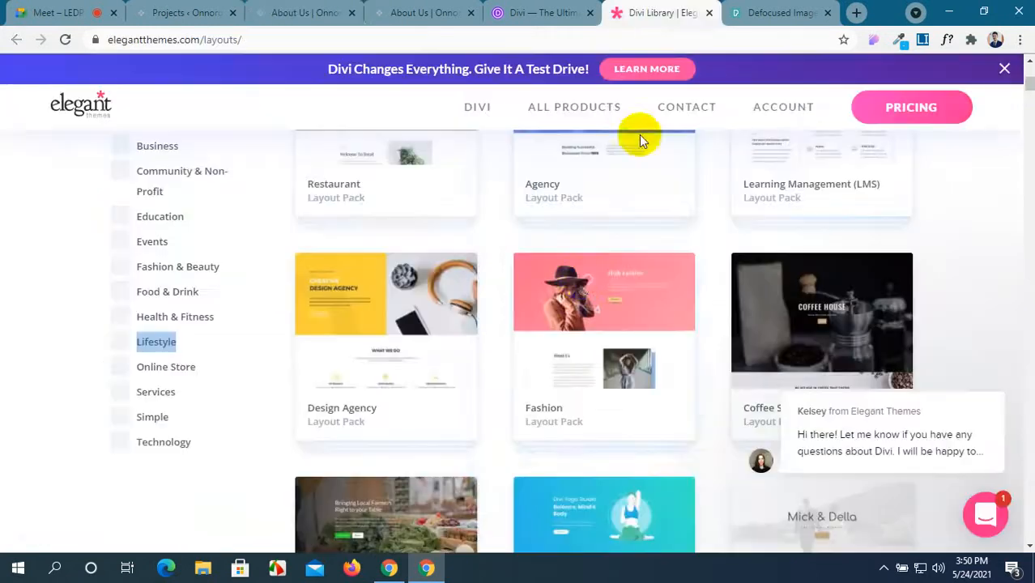
{"action": "scroll", "coordinate": [580, 283], "scroll_direction": "up", "scroll_amount": 3}
{"action": "scroll", "coordinate": [580, 284], "scroll_direction": "down", "scroll_amount": 6}
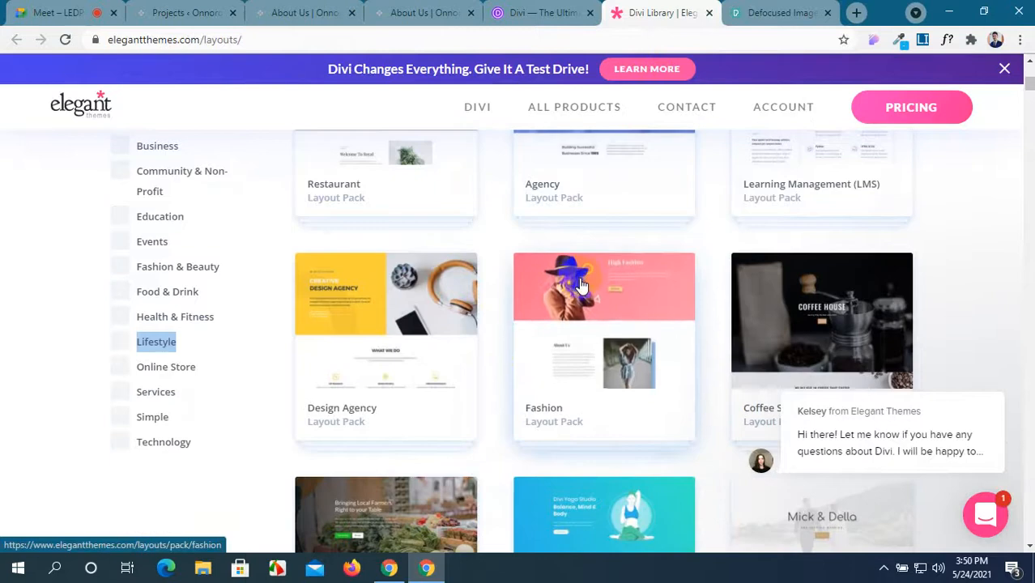
{"action": "scroll", "coordinate": [778, 247], "scroll_direction": "up", "scroll_amount": 5}
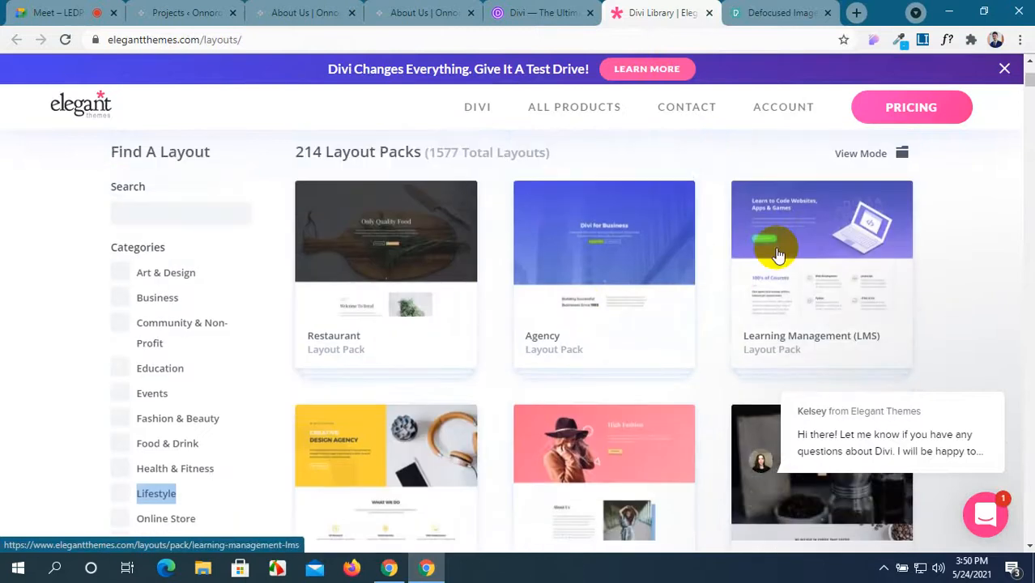
{"action": "left_click", "coordinate": [804, 243]}
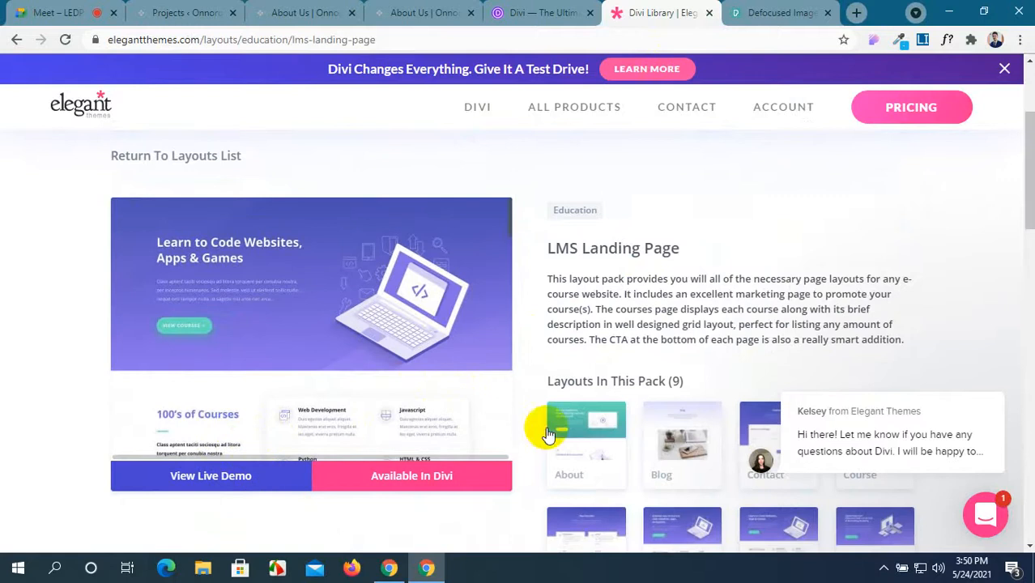
{"action": "scroll", "coordinate": [671, 422], "scroll_direction": "down", "scroll_amount": 2}
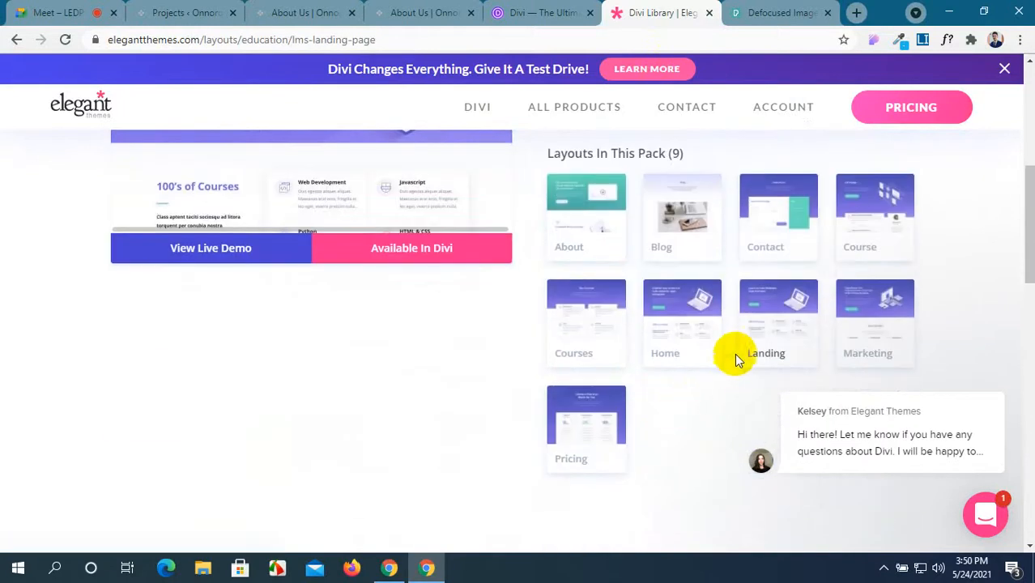
{"action": "left_click", "coordinate": [691, 350]}
{"action": "scroll", "coordinate": [508, 295], "scroll_direction": "up", "scroll_amount": 4}
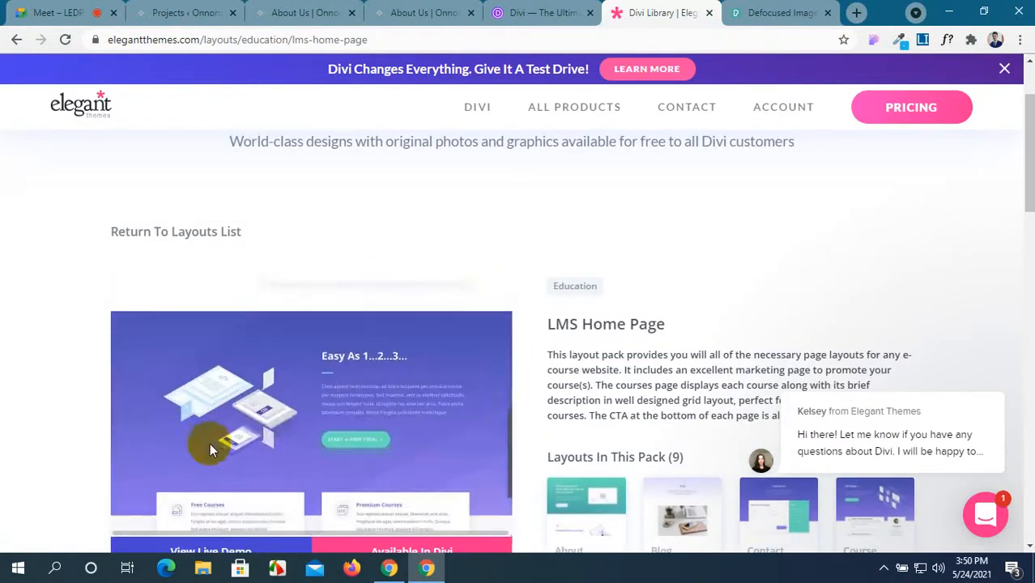
{"action": "scroll", "coordinate": [700, 398], "scroll_direction": "down", "scroll_amount": 3}
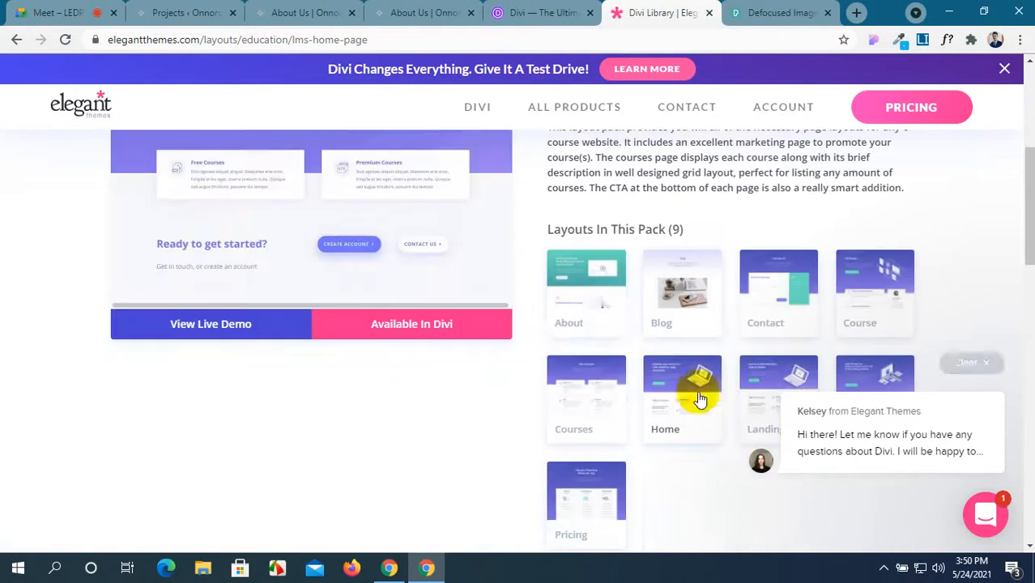
{"action": "left_click", "coordinate": [588, 294]}
{"action": "scroll", "coordinate": [388, 308], "scroll_direction": "down", "scroll_amount": 5}
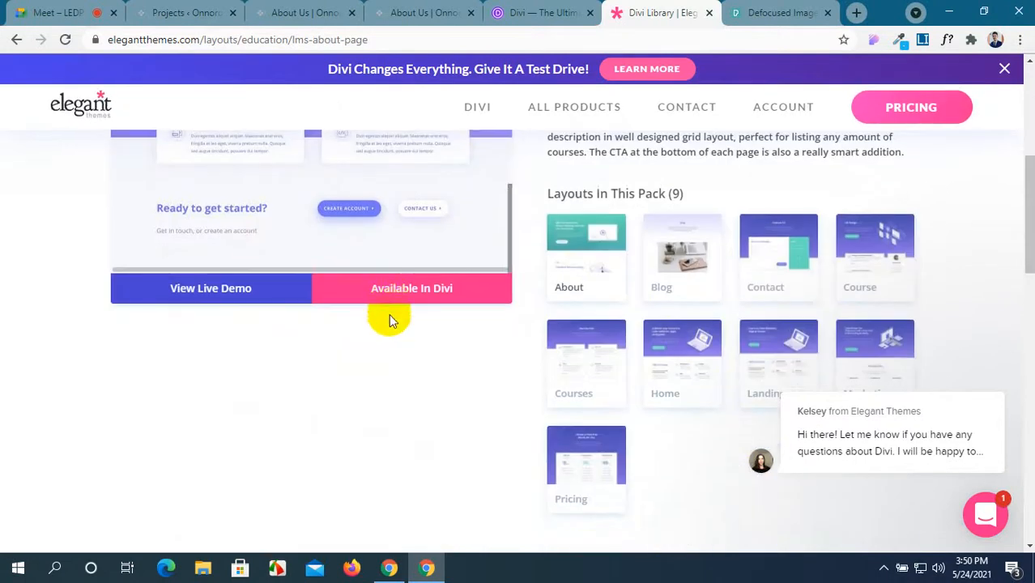
{"action": "left_click", "coordinate": [547, 6]}
Step: Return to the About Us page editor, format the text "Your content goes here" as Heading 1 and center it
{"action": "left_click", "coordinate": [308, 12]}
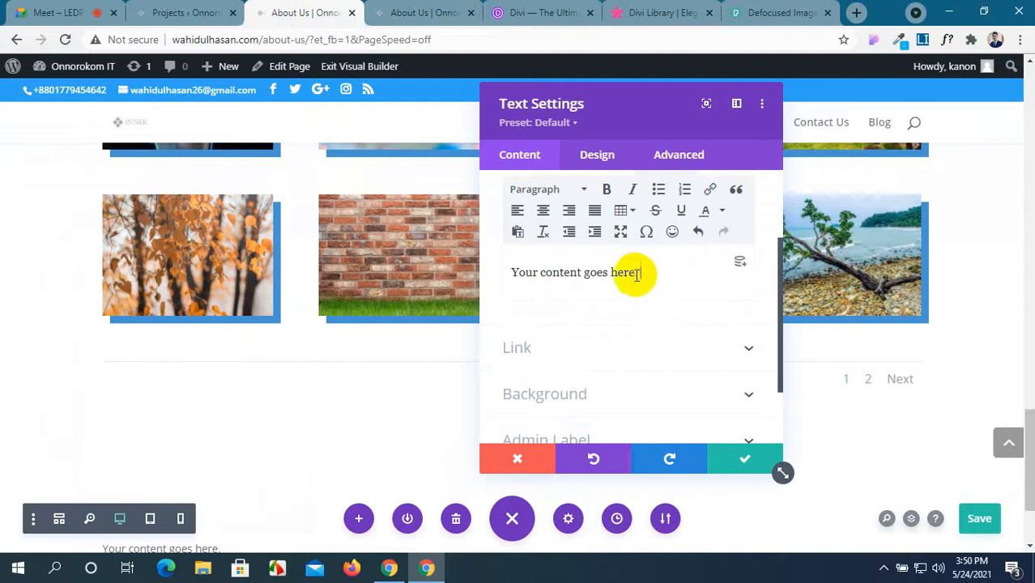
{"action": "left_click_drag", "start_coordinate": [641, 270], "coordinate": [513, 270]}
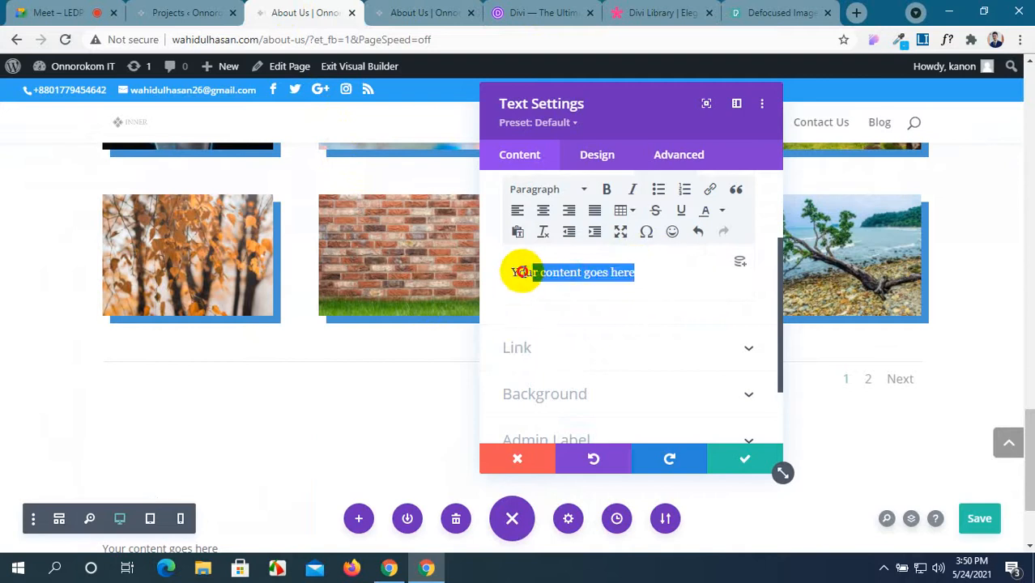
{"action": "scroll", "coordinate": [595, 276], "scroll_direction": "up", "scroll_amount": 1}
{"action": "left_click", "coordinate": [586, 267]}
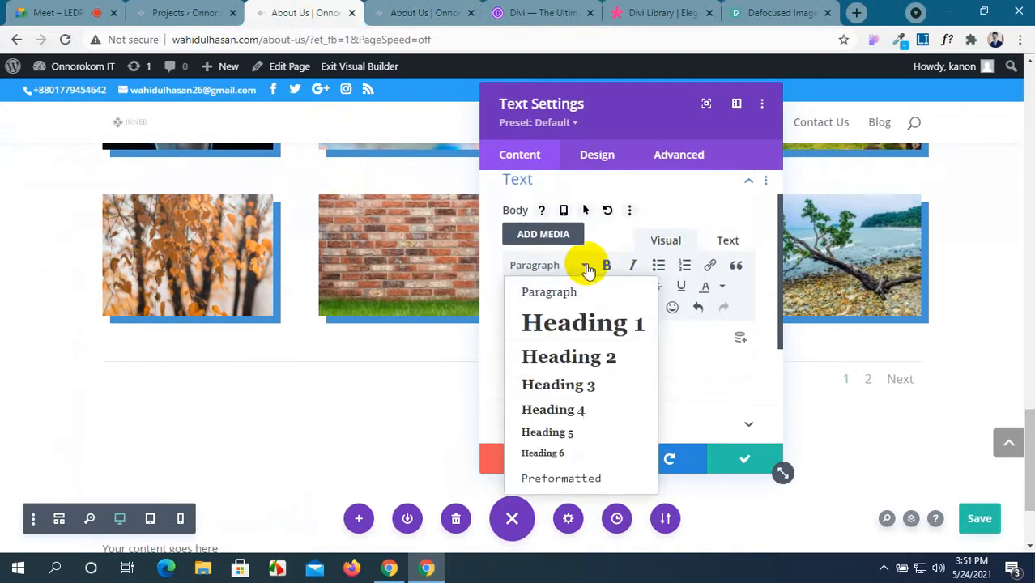
{"action": "left_click", "coordinate": [586, 323]}
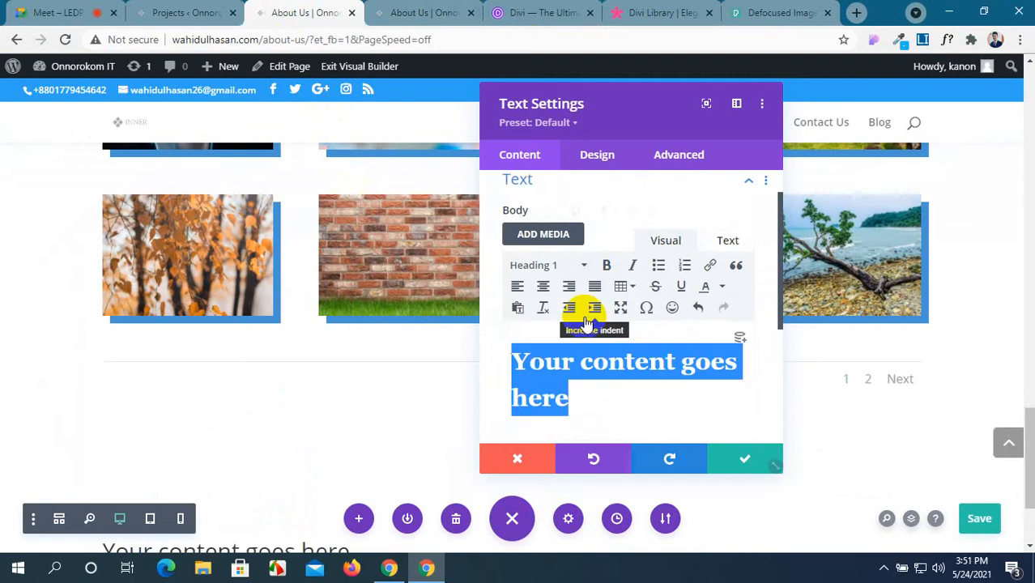
{"action": "scroll", "coordinate": [596, 312], "scroll_direction": "down", "scroll_amount": 1}
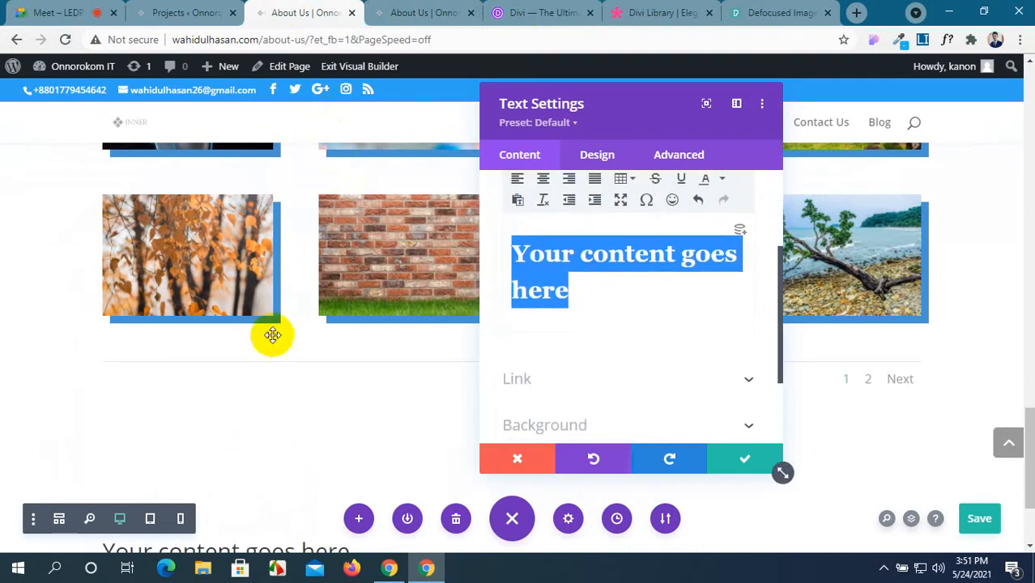
{"action": "scroll", "coordinate": [273, 335], "scroll_direction": "down", "scroll_amount": 2}
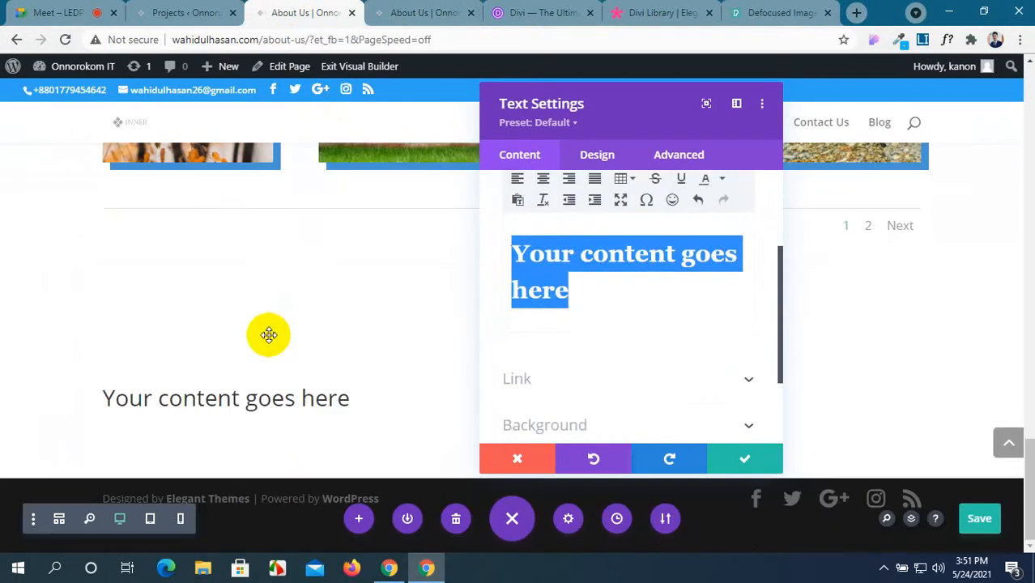
{"action": "left_click", "coordinate": [543, 178]}
Step: Check which heading level the new section's text uses and look over the matching Heading Text design options
{"action": "scroll", "coordinate": [631, 327], "scroll_direction": "down", "scroll_amount": 2}
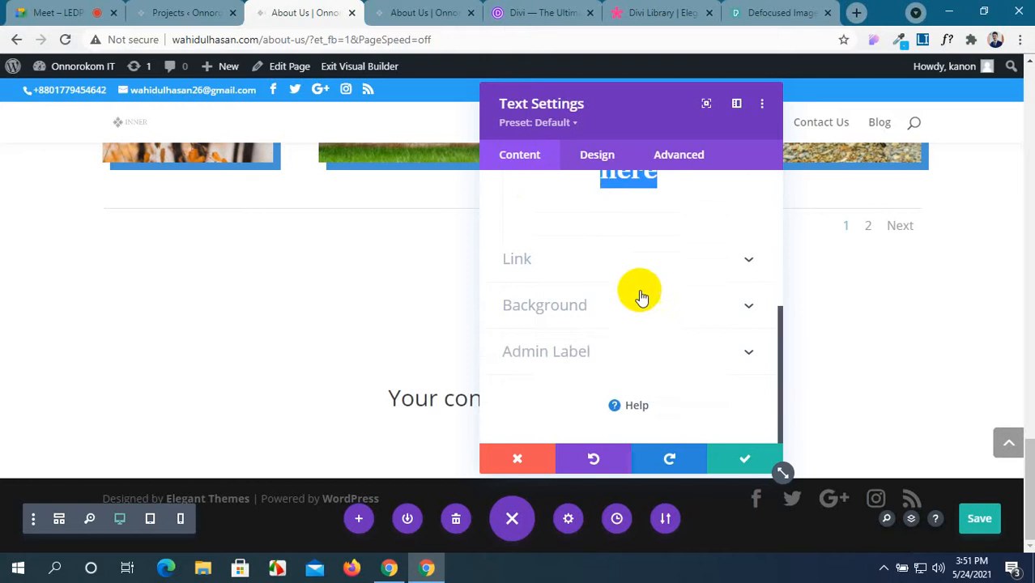
{"action": "scroll", "coordinate": [639, 292], "scroll_direction": "up", "scroll_amount": 2}
{"action": "left_click", "coordinate": [601, 154]}
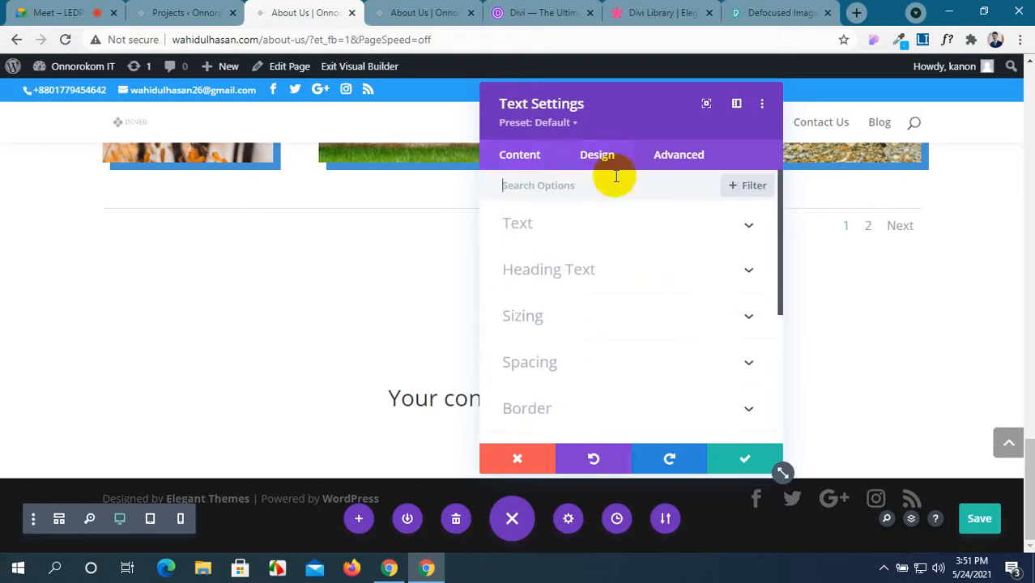
{"action": "left_click", "coordinate": [732, 272]}
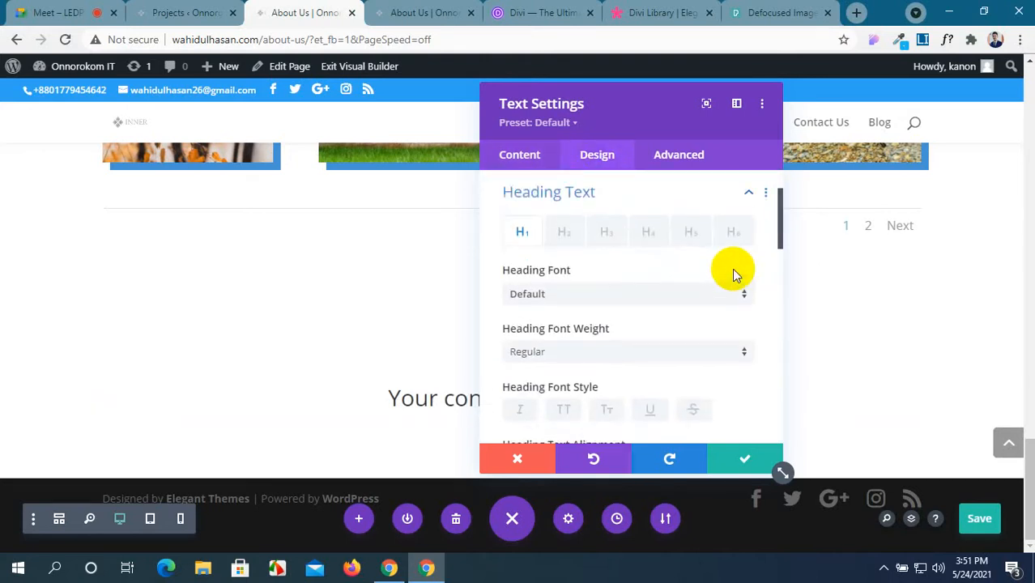
{"action": "left_click", "coordinate": [521, 155]}
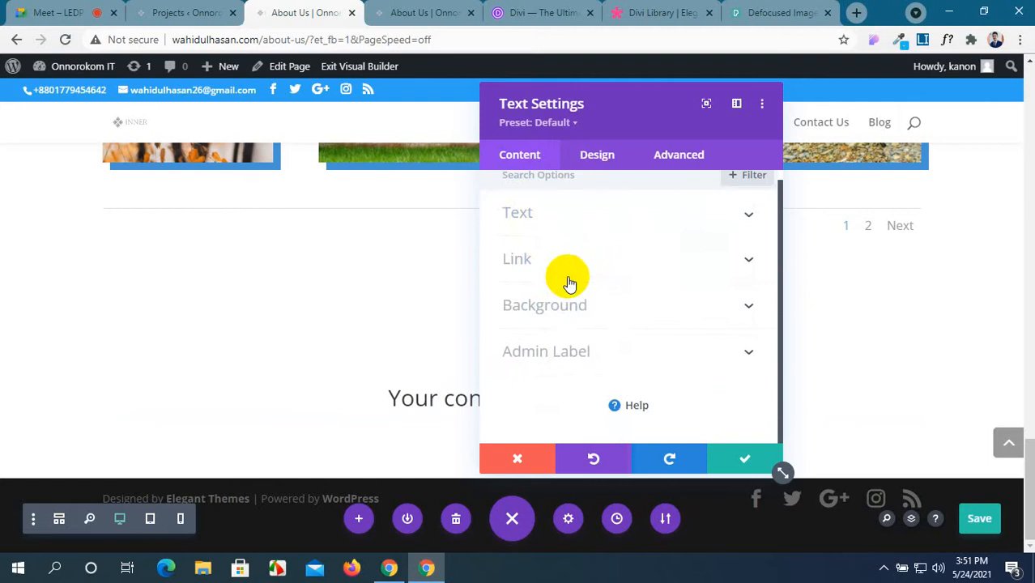
{"action": "left_click", "coordinate": [738, 234]}
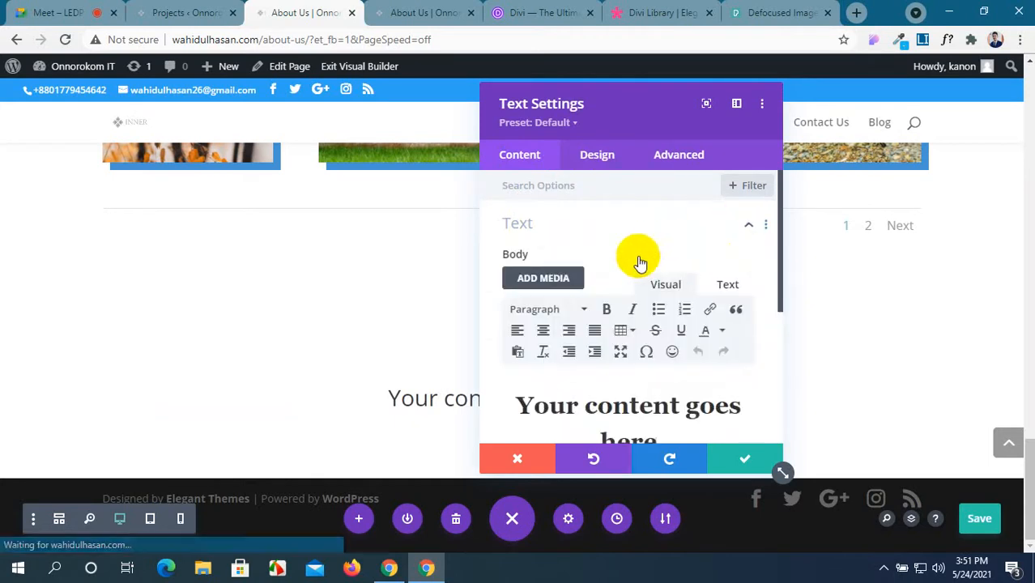
{"action": "left_click", "coordinate": [564, 405]}
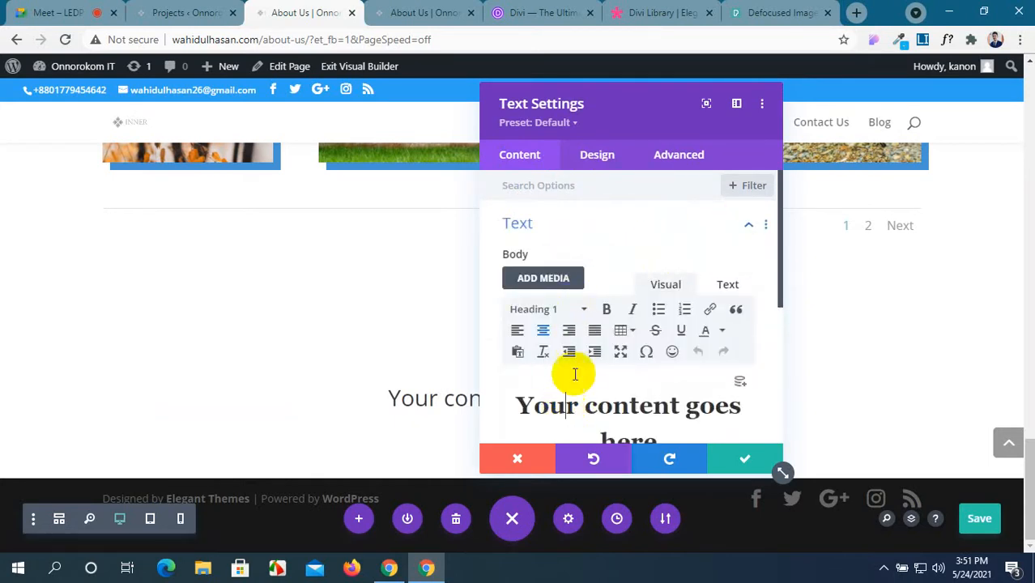
Step: Center the module's H1 heading text and set its color to white
{"action": "left_click", "coordinate": [598, 160]}
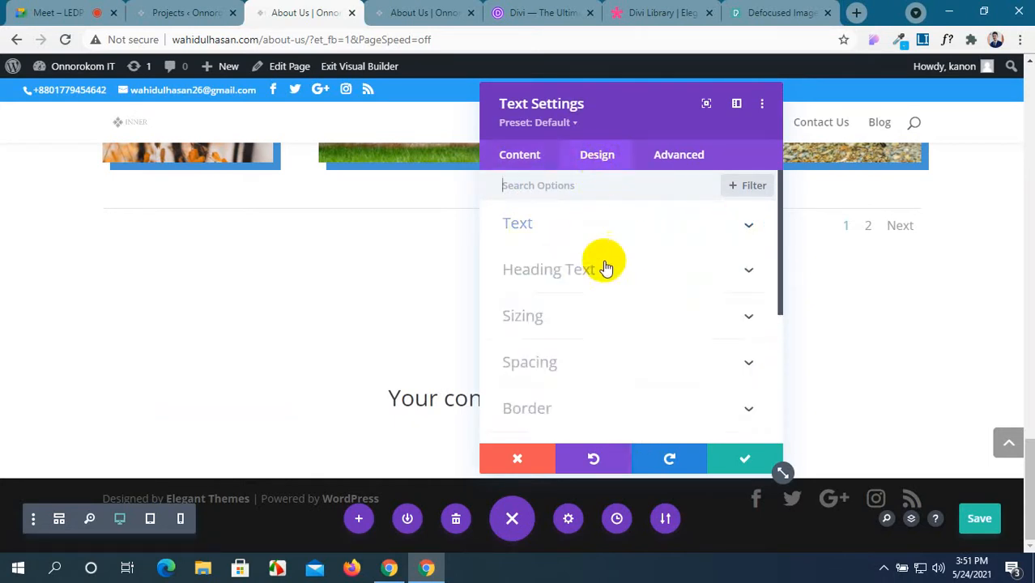
{"action": "left_click", "coordinate": [693, 270]}
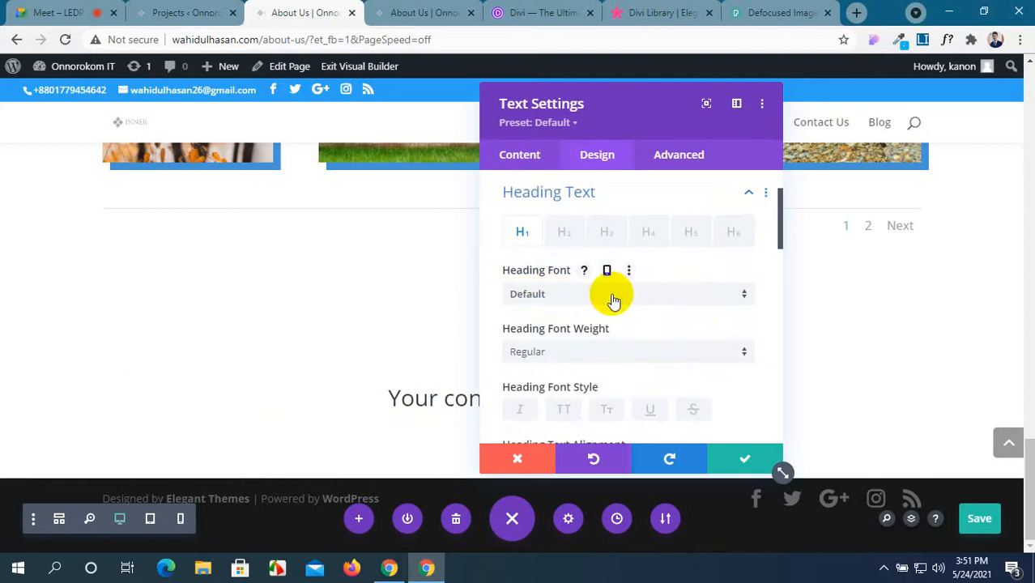
{"action": "scroll", "coordinate": [613, 298], "scroll_direction": "down", "scroll_amount": 3}
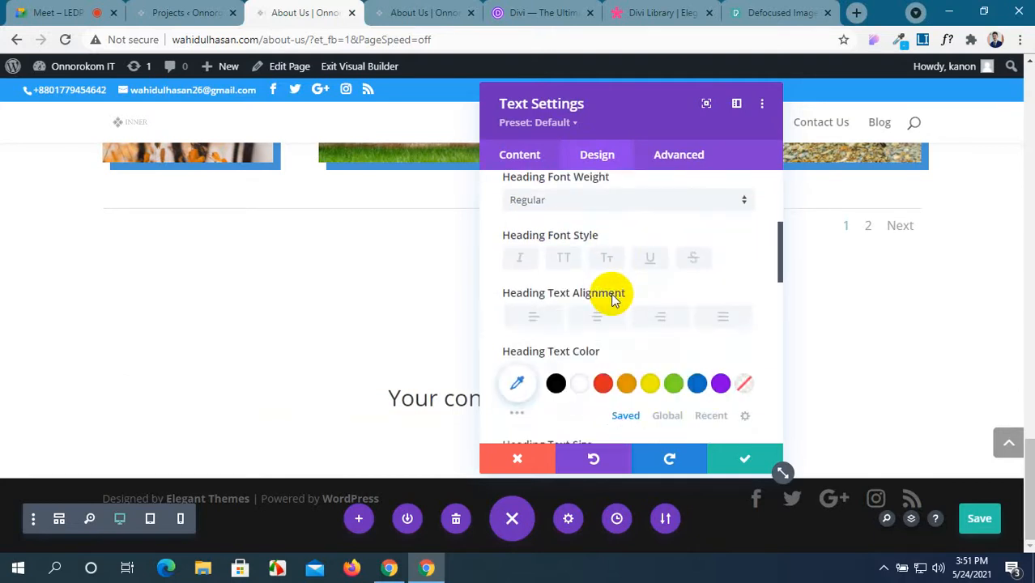
{"action": "left_click", "coordinate": [597, 317]}
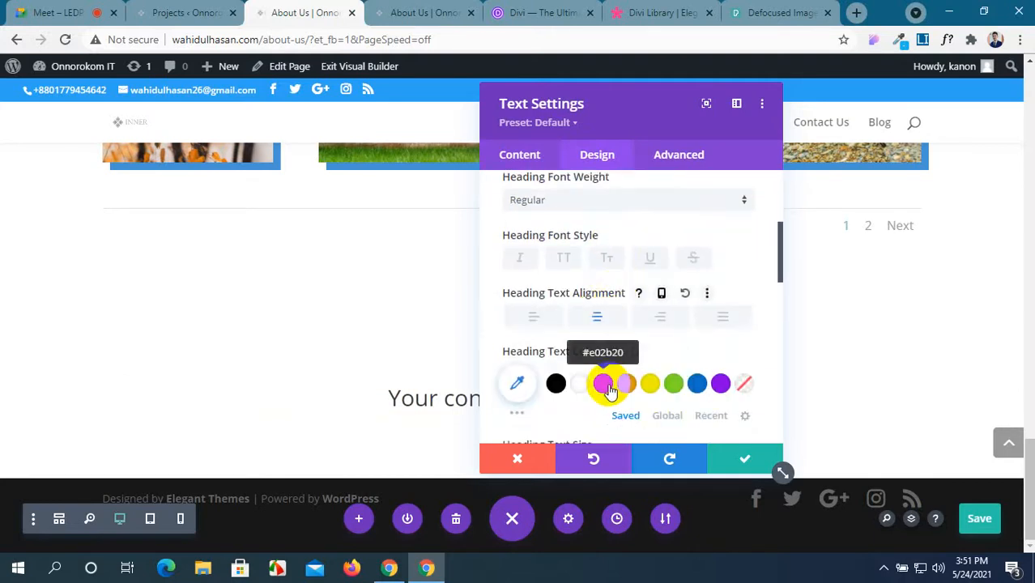
{"action": "left_click", "coordinate": [691, 395]}
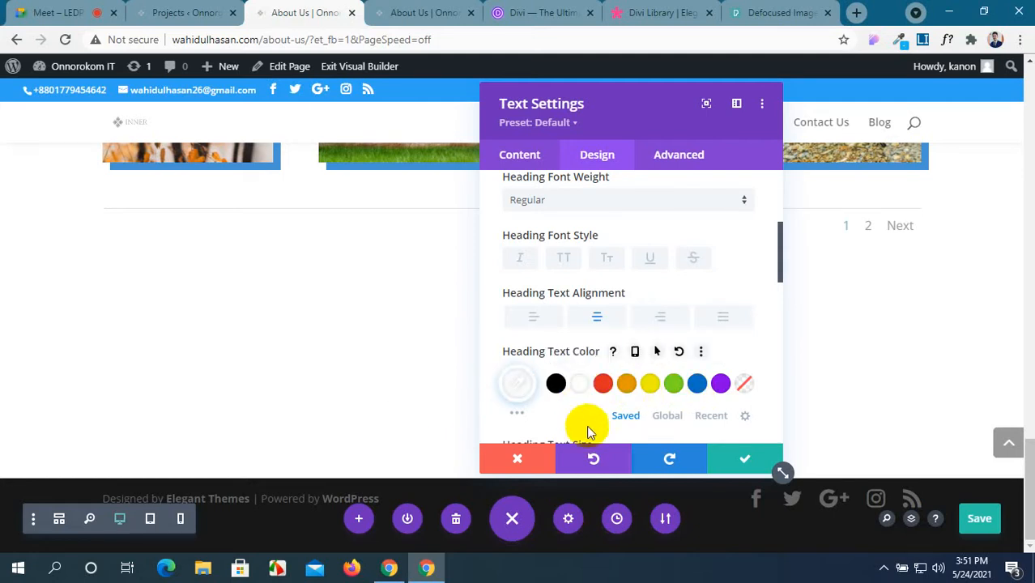
Step: Set the heading text size to 53px and save the Text module's settings
{"action": "scroll", "coordinate": [586, 421], "scroll_direction": "down", "scroll_amount": 2}
{"action": "left_click_drag", "start_coordinate": [554, 318], "coordinate": [588, 321]}
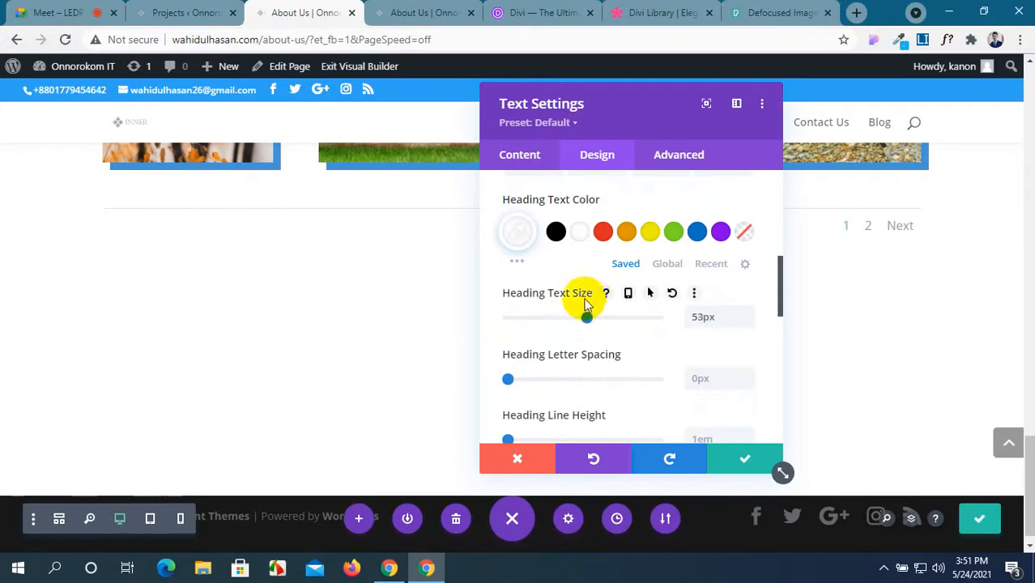
{"action": "scroll", "coordinate": [579, 307], "scroll_direction": "up", "scroll_amount": 3}
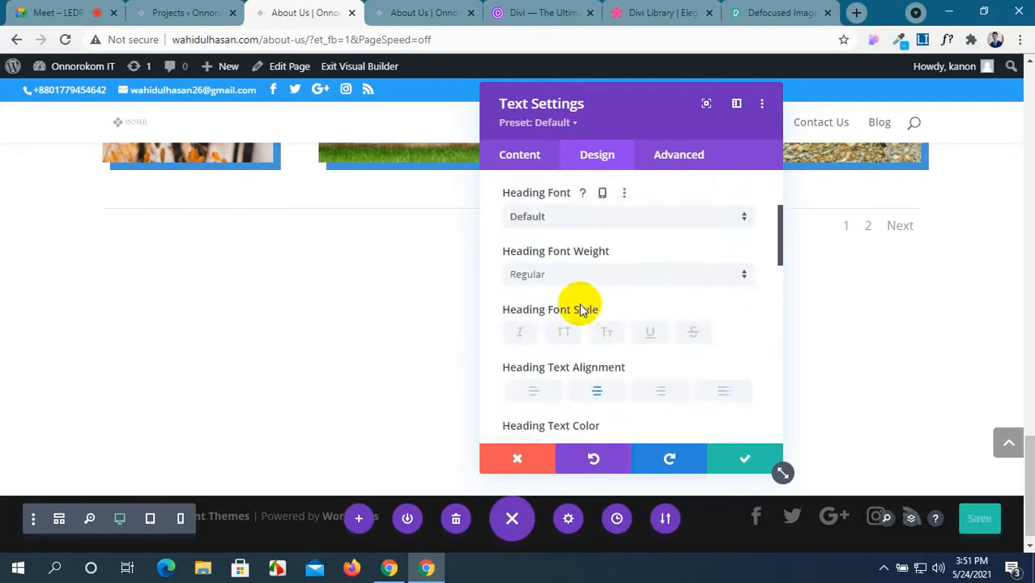
{"action": "scroll", "coordinate": [578, 309], "scroll_direction": "down", "scroll_amount": 1}
{"action": "left_click", "coordinate": [733, 462]}
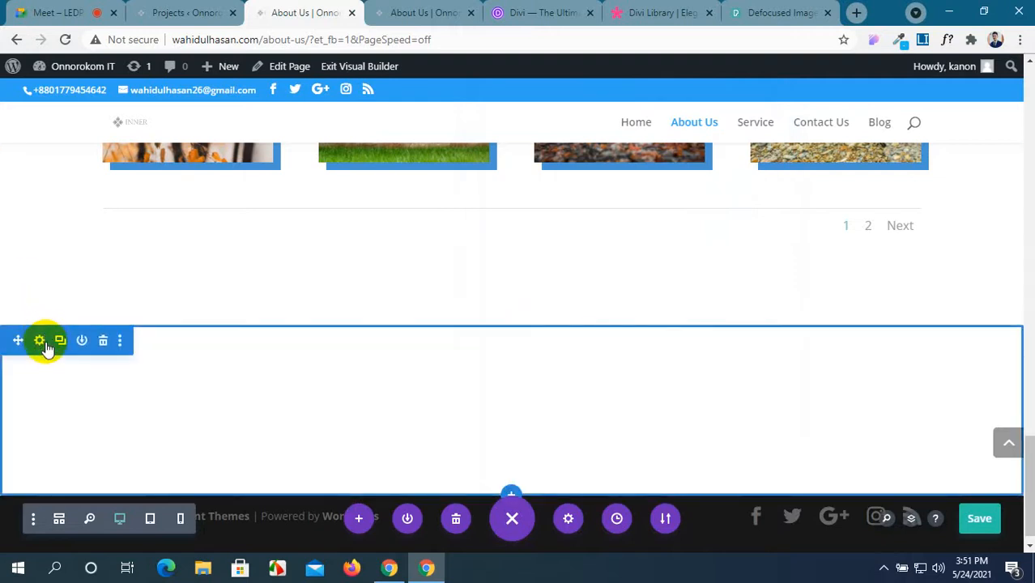
Step: Open the background image options of the section containing the white heading
{"action": "left_click", "coordinate": [40, 340]}
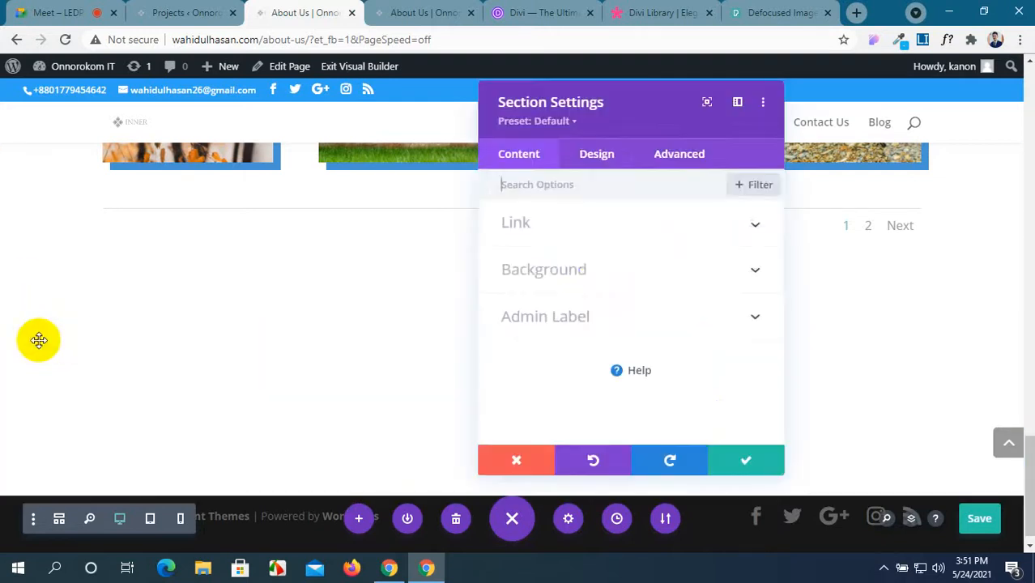
{"action": "left_click", "coordinate": [594, 276]}
{"action": "scroll", "coordinate": [623, 303], "scroll_direction": "down", "scroll_amount": 2}
{"action": "scroll", "coordinate": [709, 300], "scroll_direction": "up", "scroll_amount": 2}
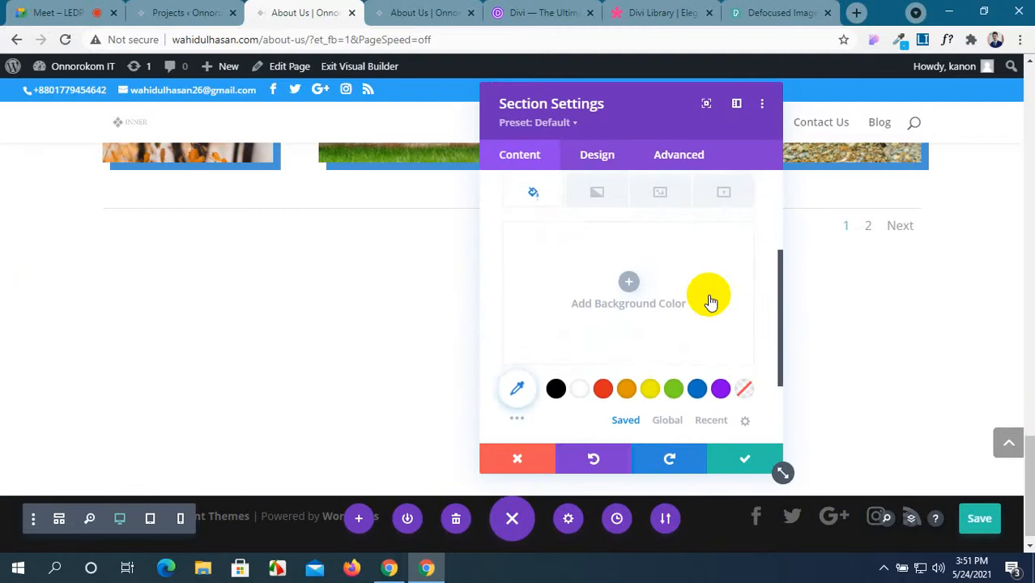
{"action": "left_click", "coordinate": [663, 254]}
{"action": "scroll", "coordinate": [631, 296], "scroll_direction": "down", "scroll_amount": 2}
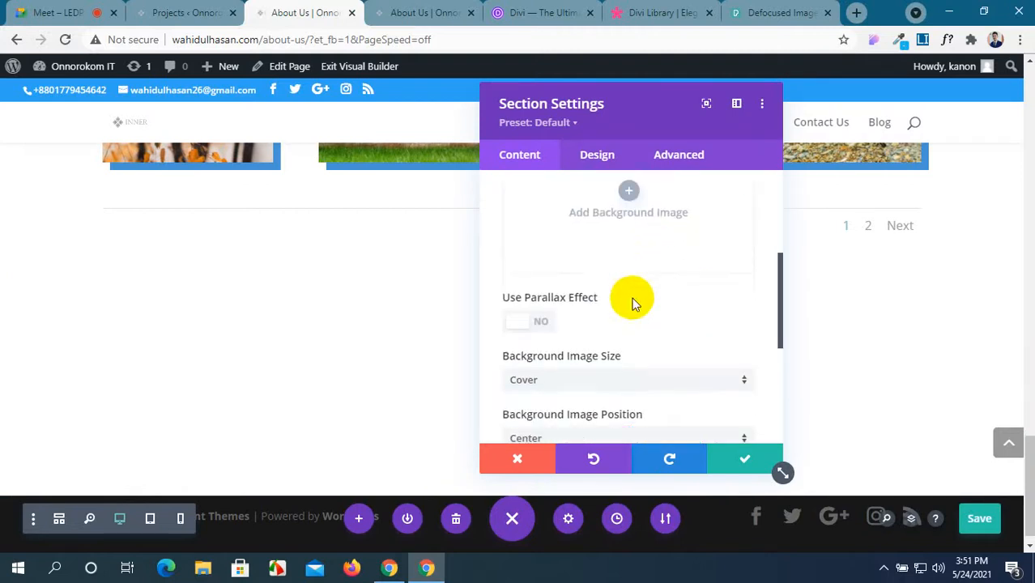
Step: Set the section's background image to pexels-photo-1039083.jpeg from the media library
{"action": "left_click", "coordinate": [621, 209]}
{"action": "left_click", "coordinate": [306, 140]}
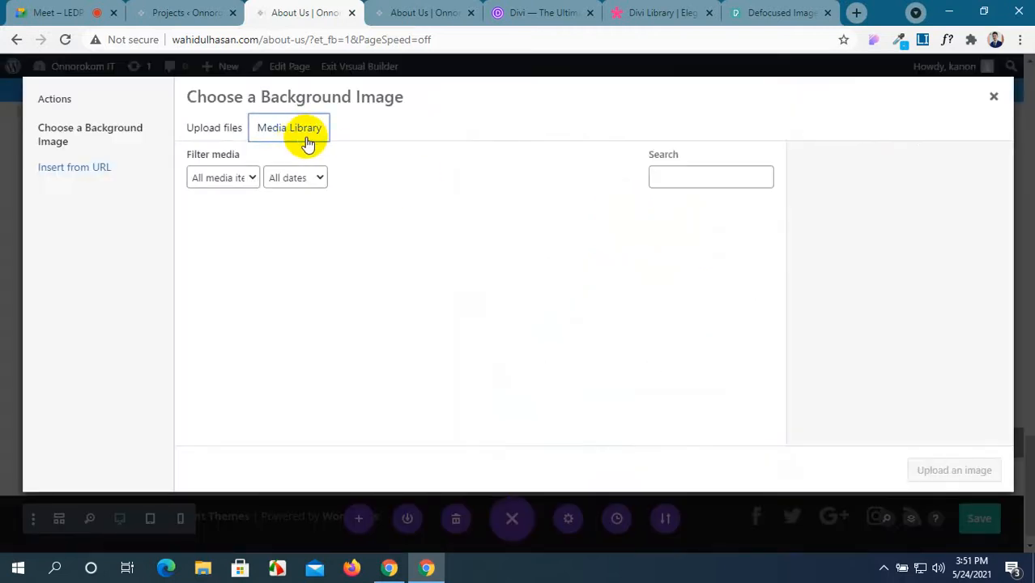
{"action": "scroll", "coordinate": [496, 267], "scroll_direction": "down", "scroll_amount": 3}
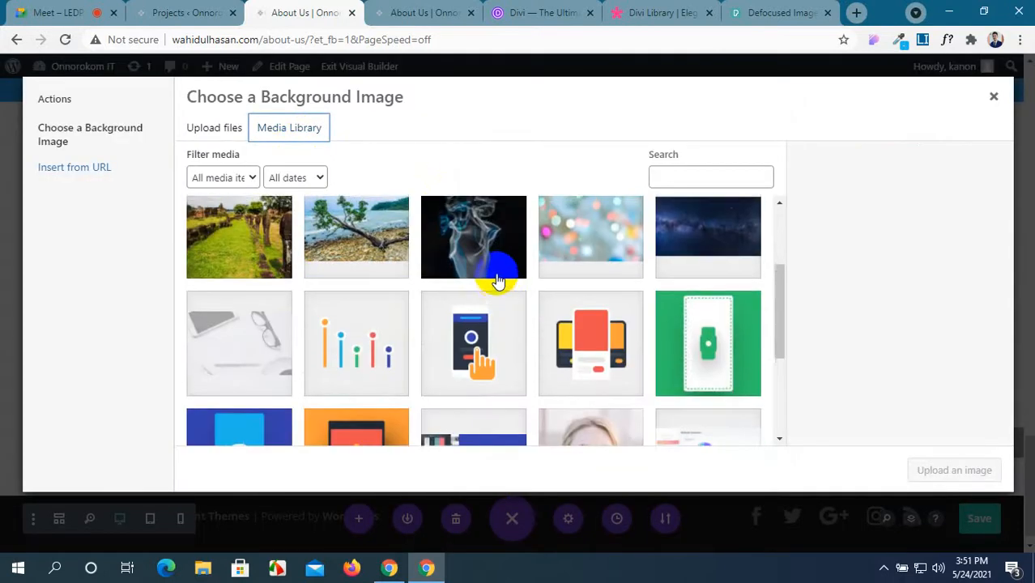
{"action": "scroll", "coordinate": [492, 273], "scroll_direction": "up", "scroll_amount": 3}
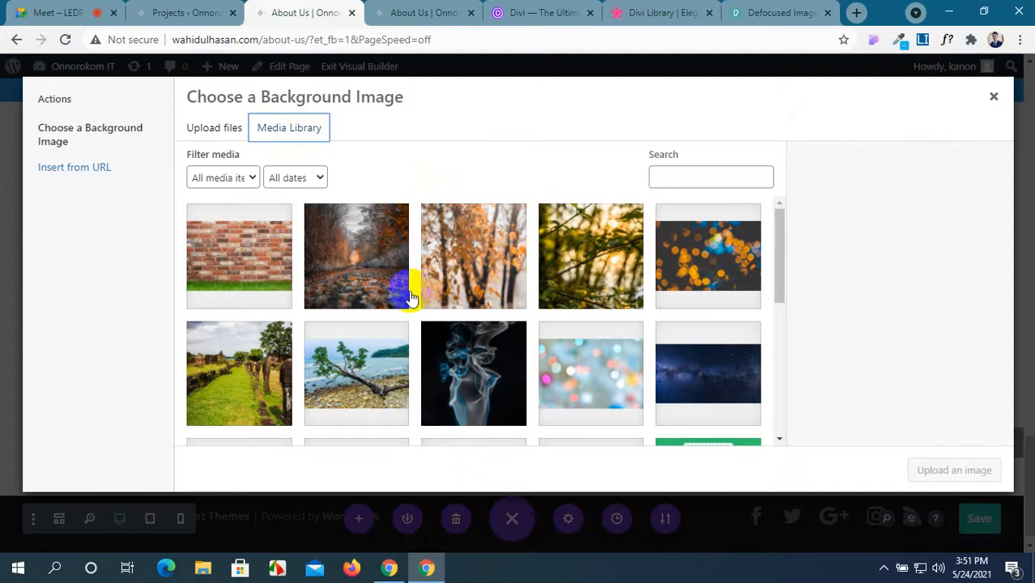
{"action": "scroll", "coordinate": [410, 297], "scroll_direction": "down", "scroll_amount": 5}
{"action": "scroll", "coordinate": [411, 297], "scroll_direction": "up", "scroll_amount": 5}
{"action": "left_click", "coordinate": [590, 276]}
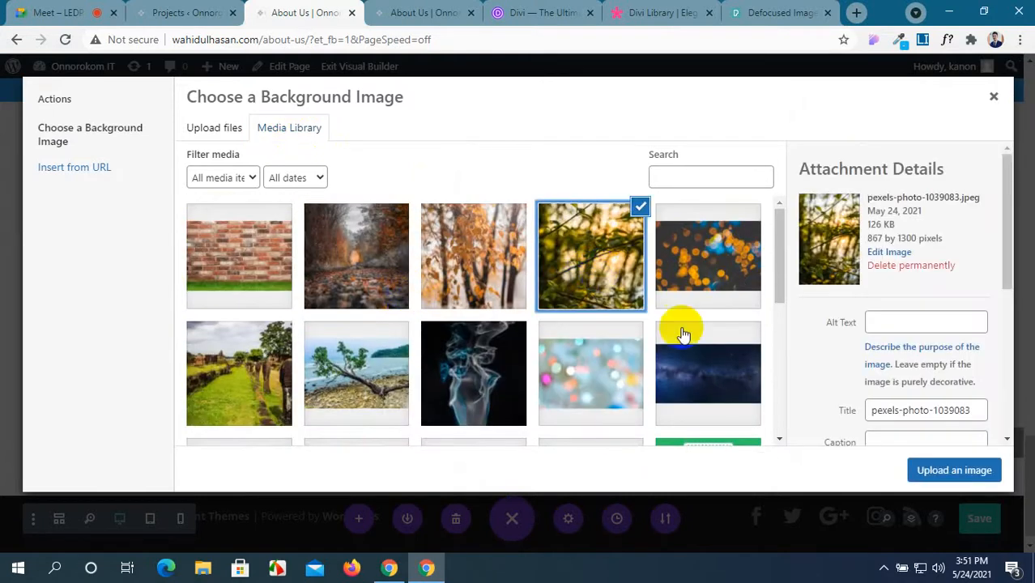
{"action": "left_click", "coordinate": [944, 469]}
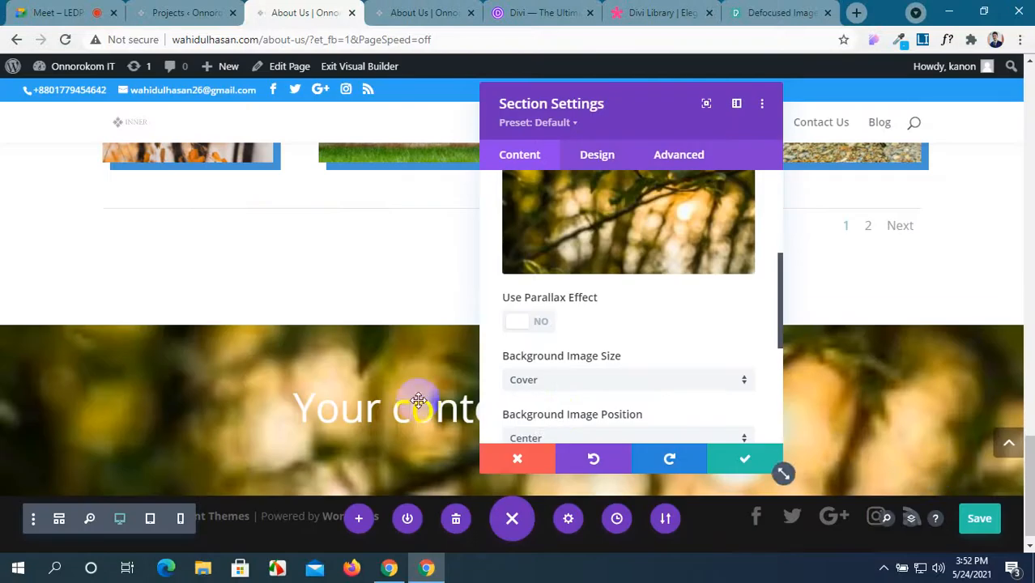
Step: Examine the section's background image on the page and its position, repeat and blend options
{"action": "scroll", "coordinate": [240, 367], "scroll_direction": "up", "scroll_amount": 2}
{"action": "scroll", "coordinate": [240, 368], "scroll_direction": "down", "scroll_amount": 2}
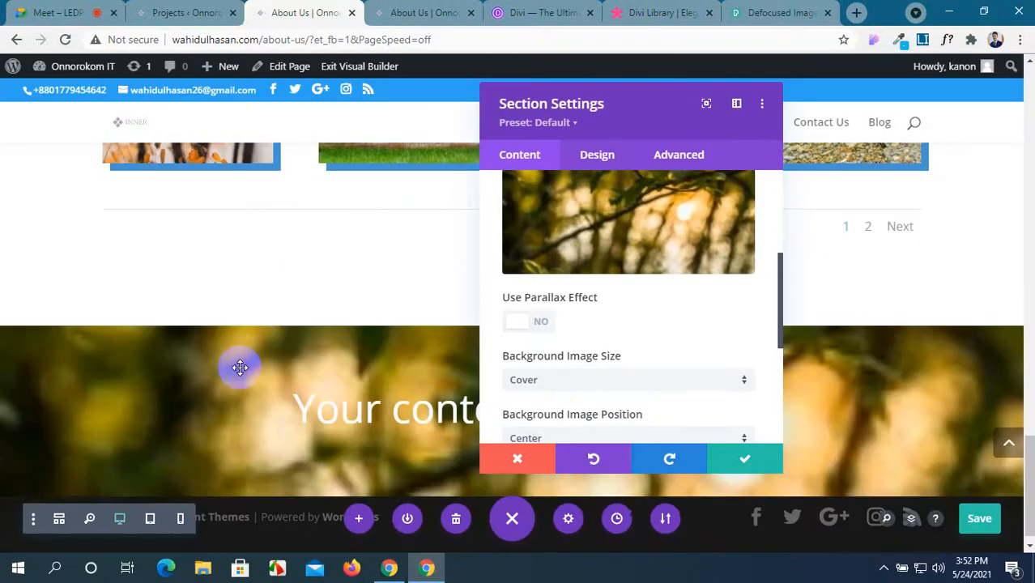
{"action": "scroll", "coordinate": [642, 273], "scroll_direction": "up", "scroll_amount": 2}
{"action": "scroll", "coordinate": [585, 401], "scroll_direction": "down", "scroll_amount": 3}
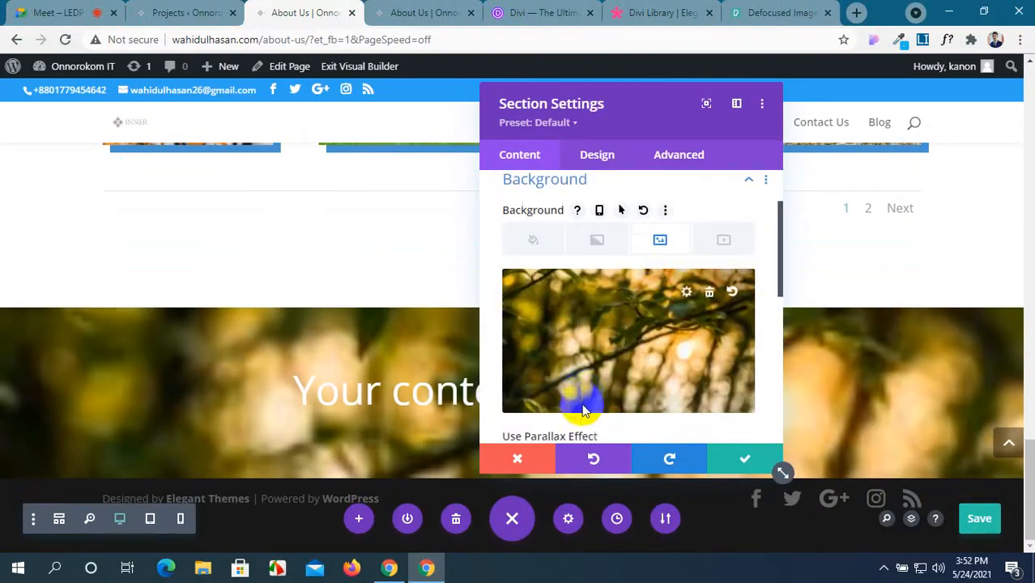
{"action": "scroll", "coordinate": [581, 409], "scroll_direction": "down", "scroll_amount": 2}
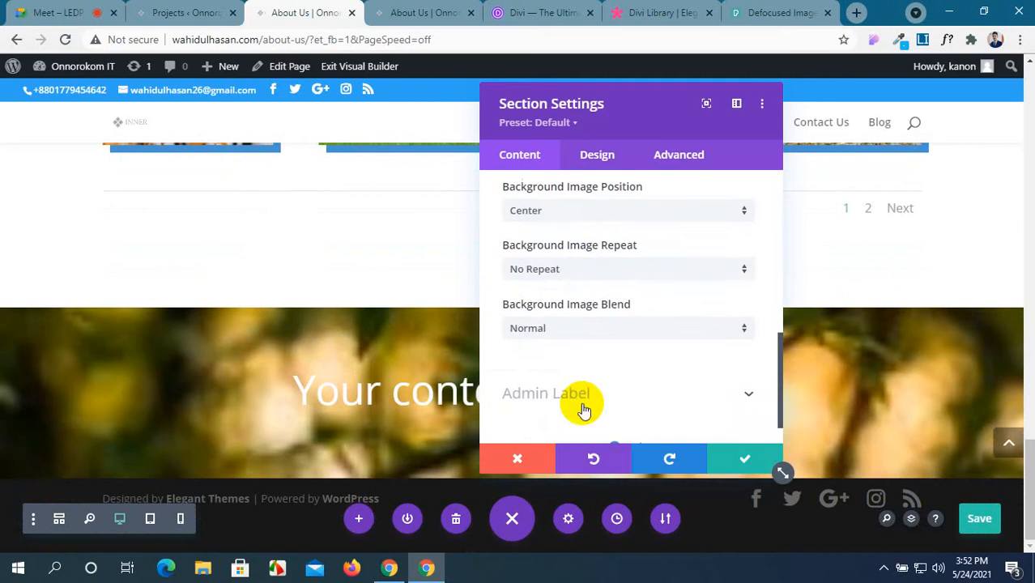
{"action": "scroll", "coordinate": [581, 409], "scroll_direction": "up", "scroll_amount": 3}
{"action": "scroll", "coordinate": [583, 405], "scroll_direction": "up", "scroll_amount": 3}
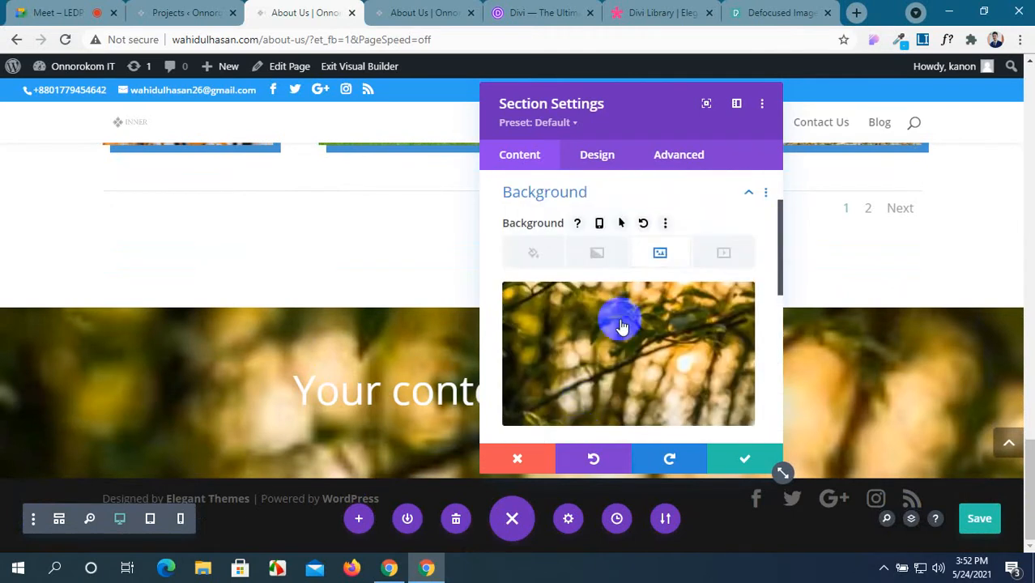
Step: Replace the section's background image with the orange autumn leaves photo from the media library
{"action": "left_click", "coordinate": [684, 307]}
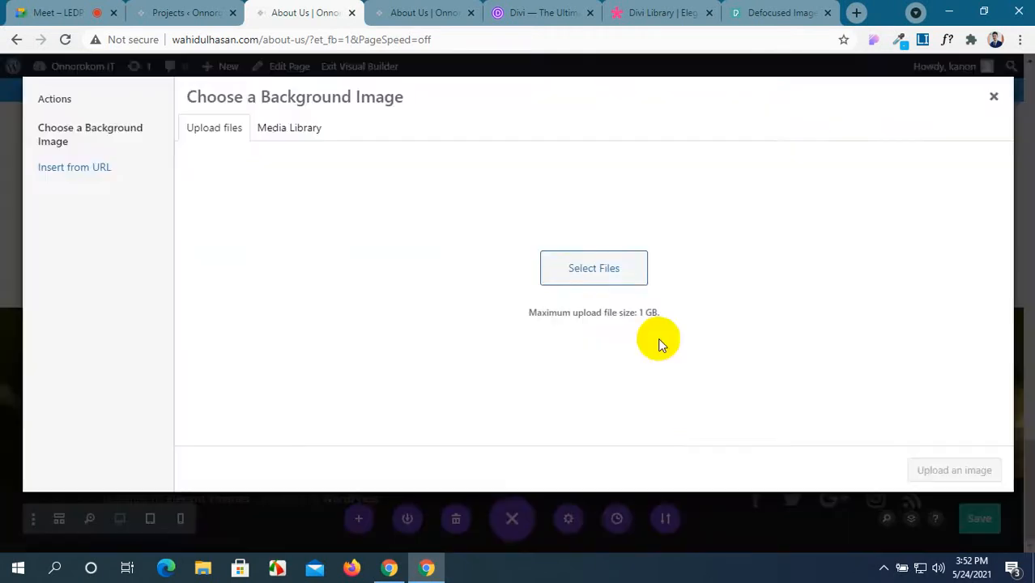
{"action": "left_click", "coordinate": [277, 132]}
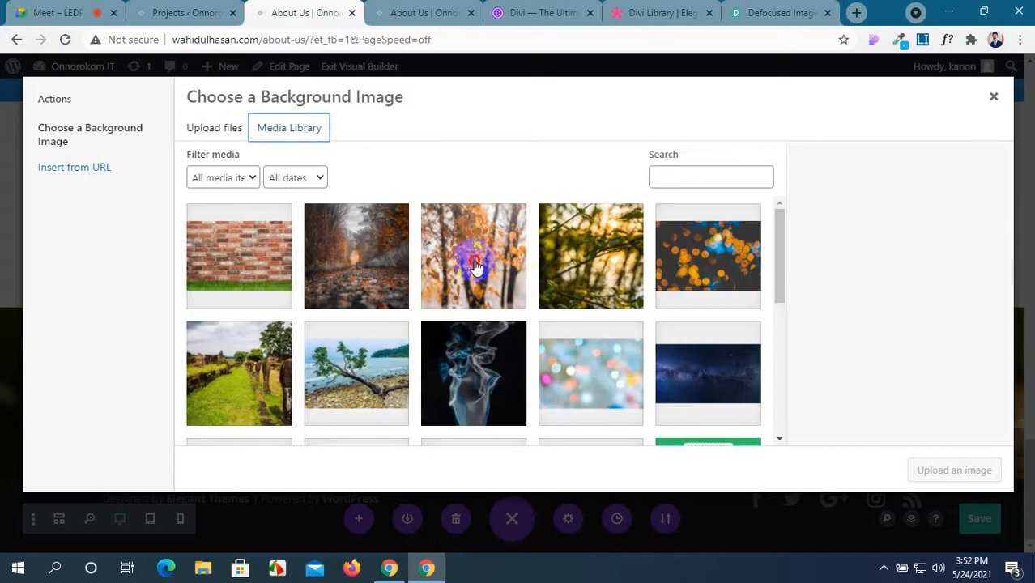
{"action": "left_click", "coordinate": [476, 267]}
{"action": "left_click", "coordinate": [953, 471]}
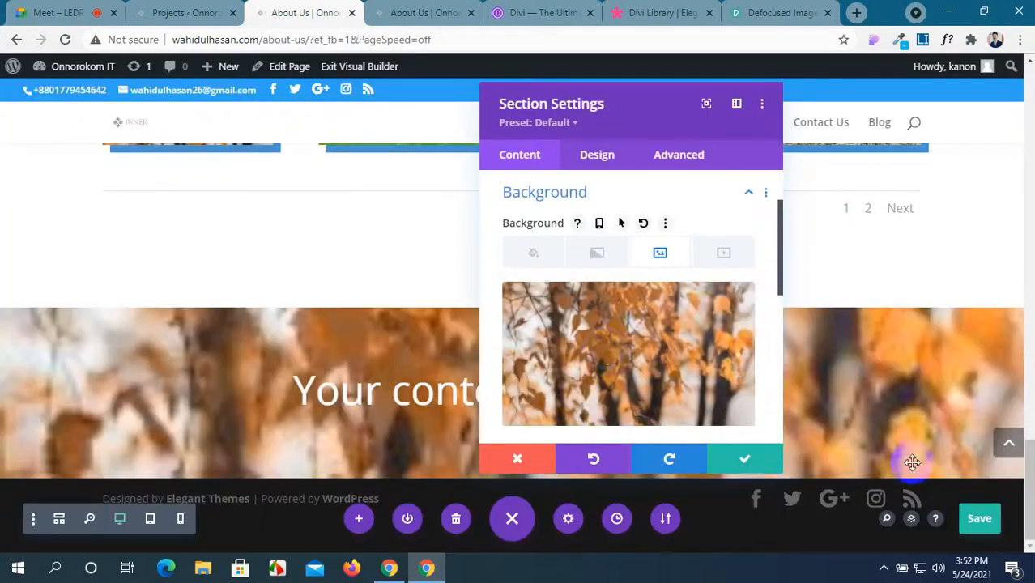
Step: Try Actual Size as the section's background image size and set it back to Cover
{"action": "scroll", "coordinate": [603, 351], "scroll_direction": "down", "scroll_amount": 3}
{"action": "scroll", "coordinate": [600, 350], "scroll_direction": "down", "scroll_amount": 2}
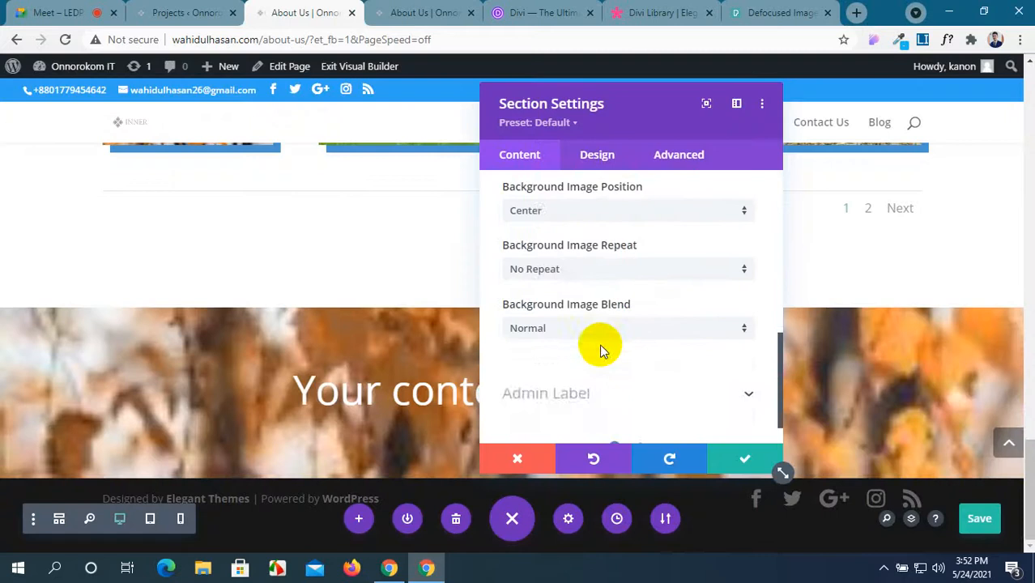
{"action": "scroll", "coordinate": [600, 348], "scroll_direction": "up", "scroll_amount": 2}
{"action": "left_click", "coordinate": [627, 301]}
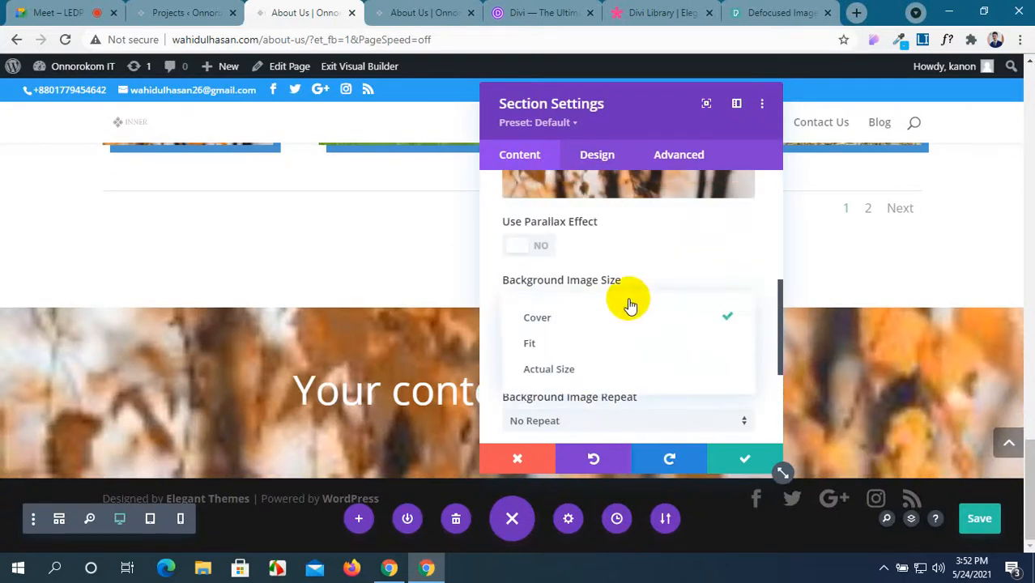
{"action": "left_click", "coordinate": [613, 369]}
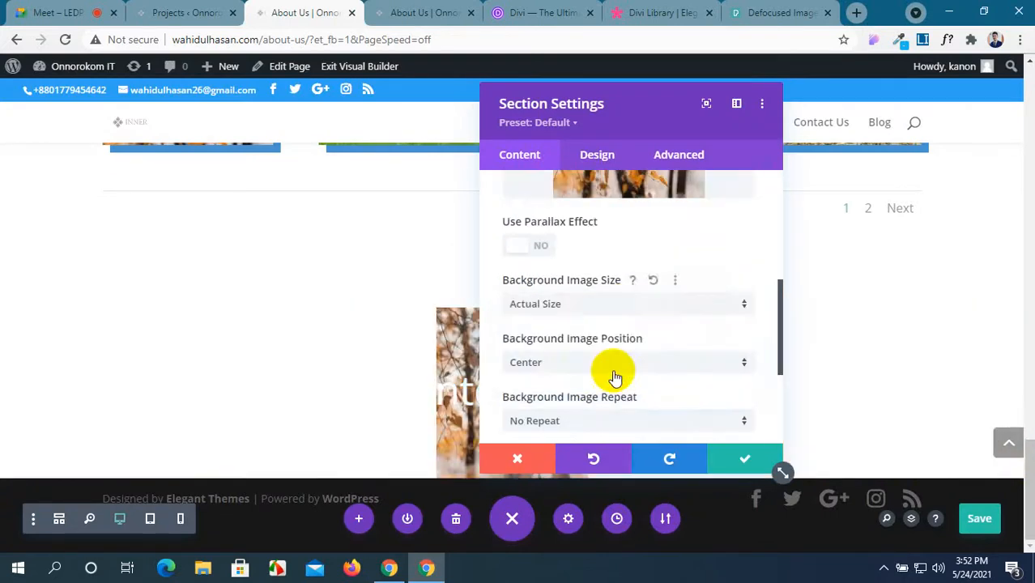
{"action": "left_click", "coordinate": [639, 308]}
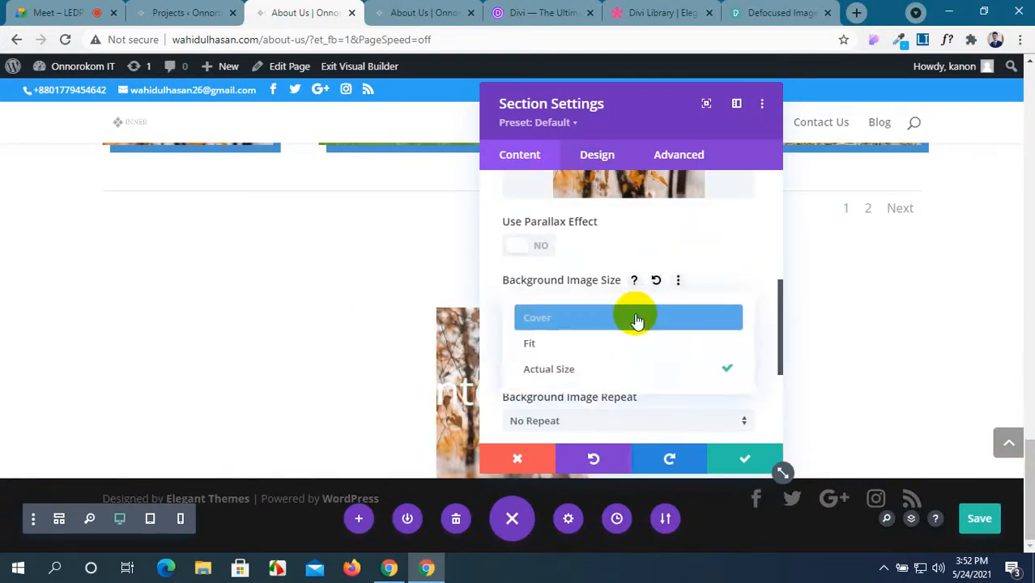
{"action": "left_click", "coordinate": [630, 317]}
{"action": "scroll", "coordinate": [615, 209], "scroll_direction": "up", "scroll_amount": 3}
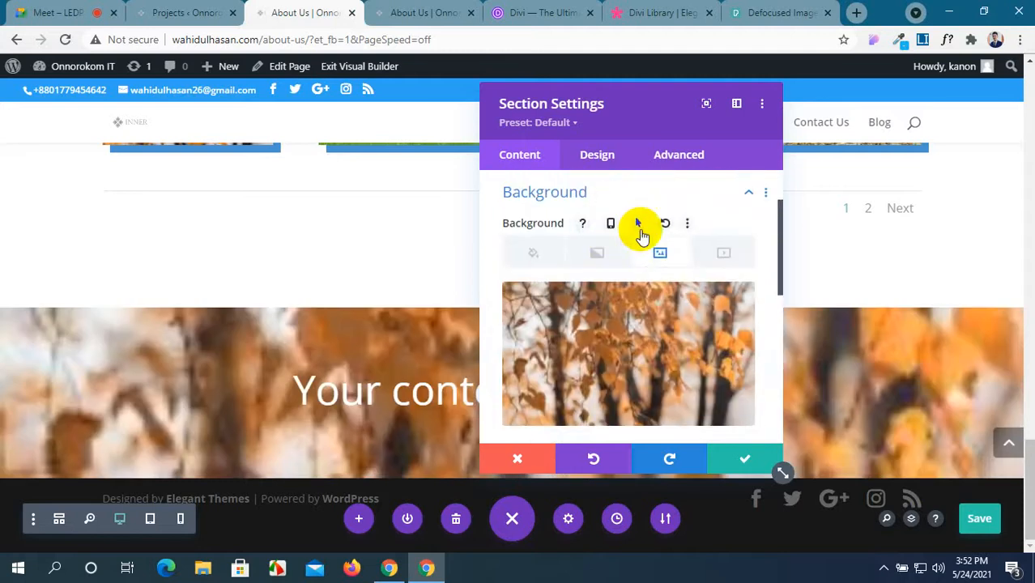
Step: Replace the section's background image with the blue smoke photo on black from the media library and apply the section settings
{"action": "left_click", "coordinate": [709, 309]}
{"action": "left_click", "coordinate": [621, 342]}
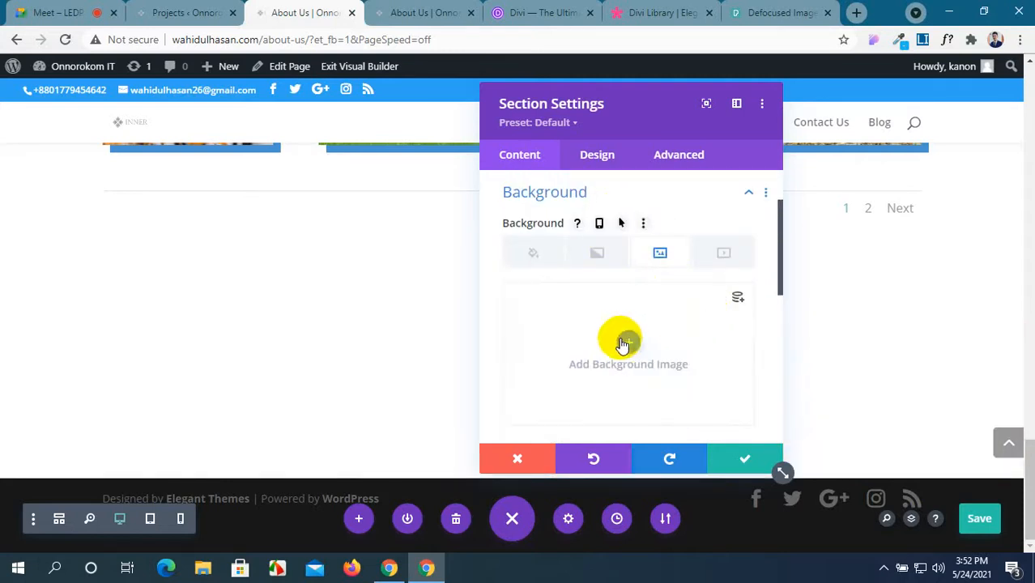
{"action": "left_click", "coordinate": [287, 129]}
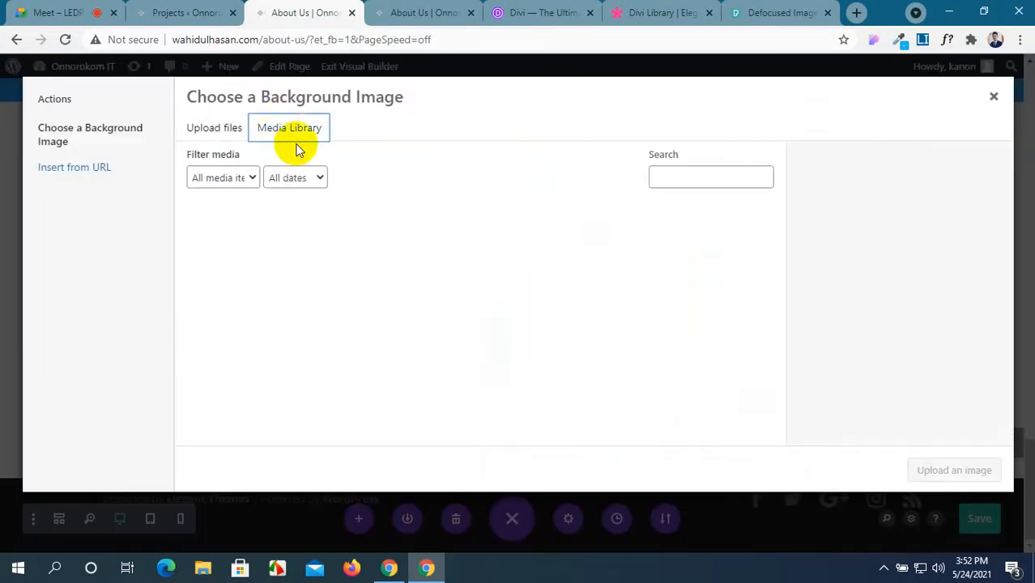
{"action": "scroll", "coordinate": [712, 326], "scroll_direction": "down", "scroll_amount": 3}
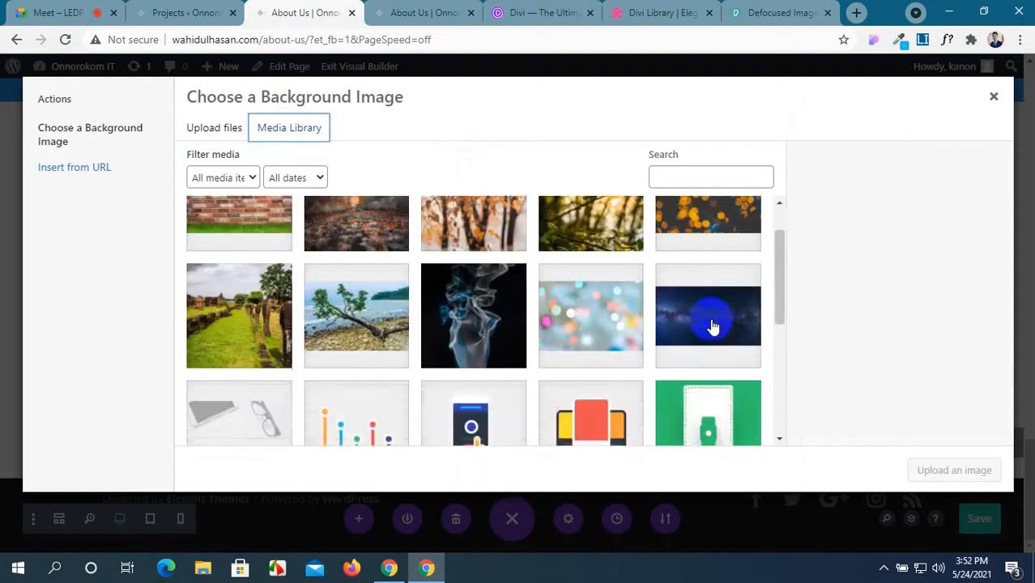
{"action": "scroll", "coordinate": [694, 324], "scroll_direction": "up", "scroll_amount": 3}
{"action": "scroll", "coordinate": [593, 328], "scroll_direction": "down", "scroll_amount": 1}
{"action": "left_click", "coordinate": [453, 287]}
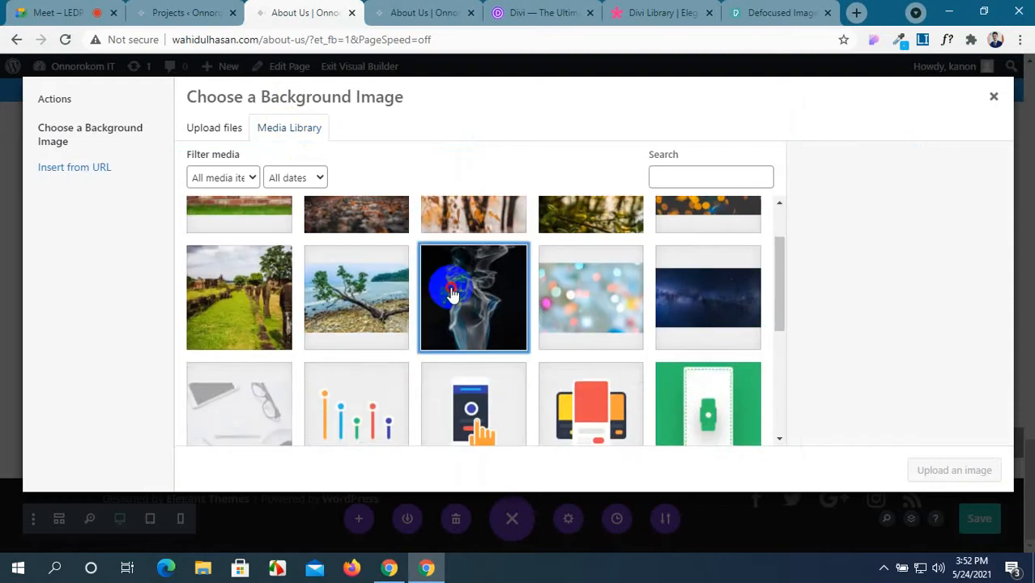
{"action": "left_click", "coordinate": [938, 470]}
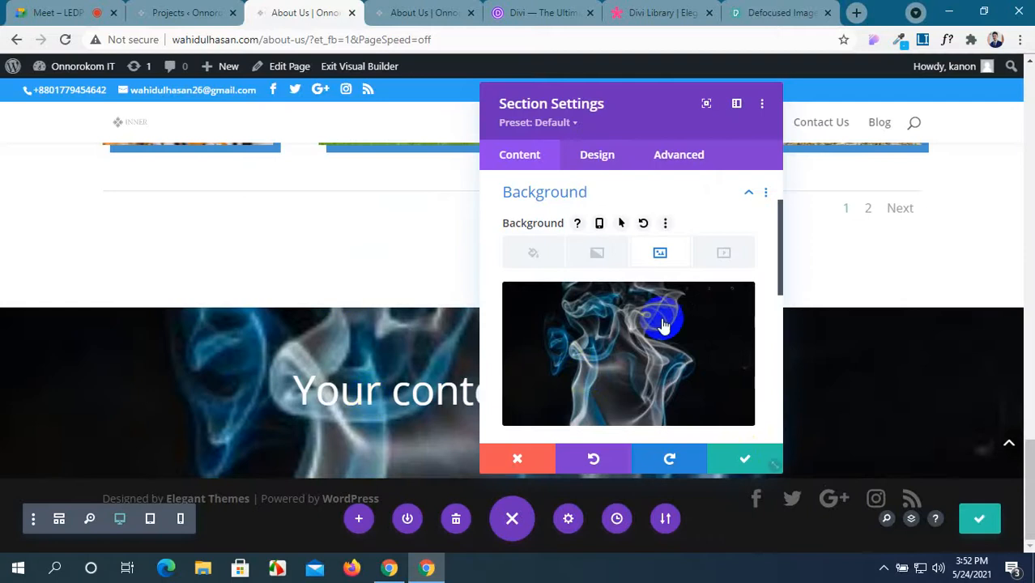
{"action": "scroll", "coordinate": [256, 220], "scroll_direction": "up", "scroll_amount": 1}
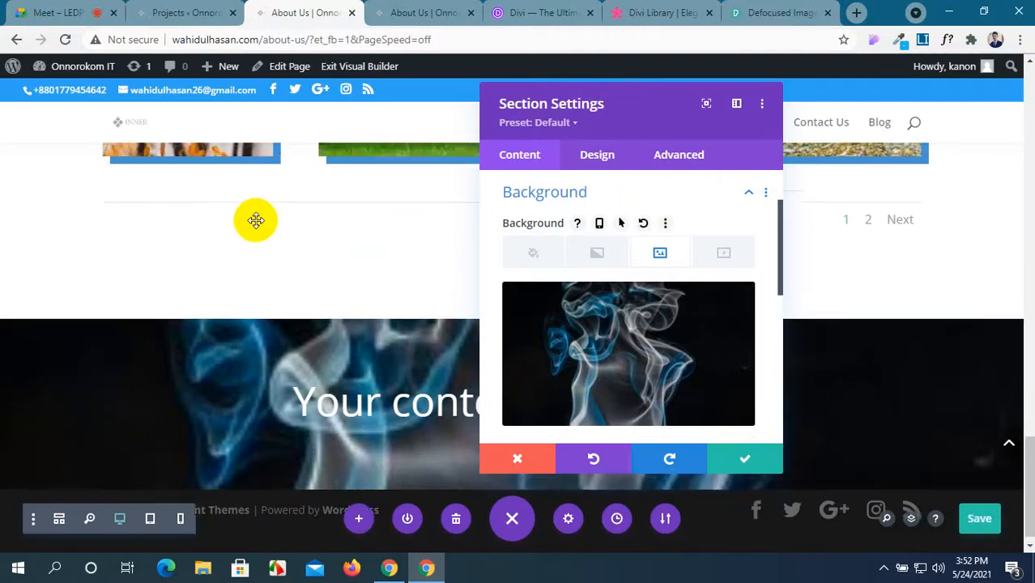
{"action": "scroll", "coordinate": [253, 221], "scroll_direction": "down", "scroll_amount": 1}
{"action": "scroll", "coordinate": [251, 220], "scroll_direction": "up", "scroll_amount": 3}
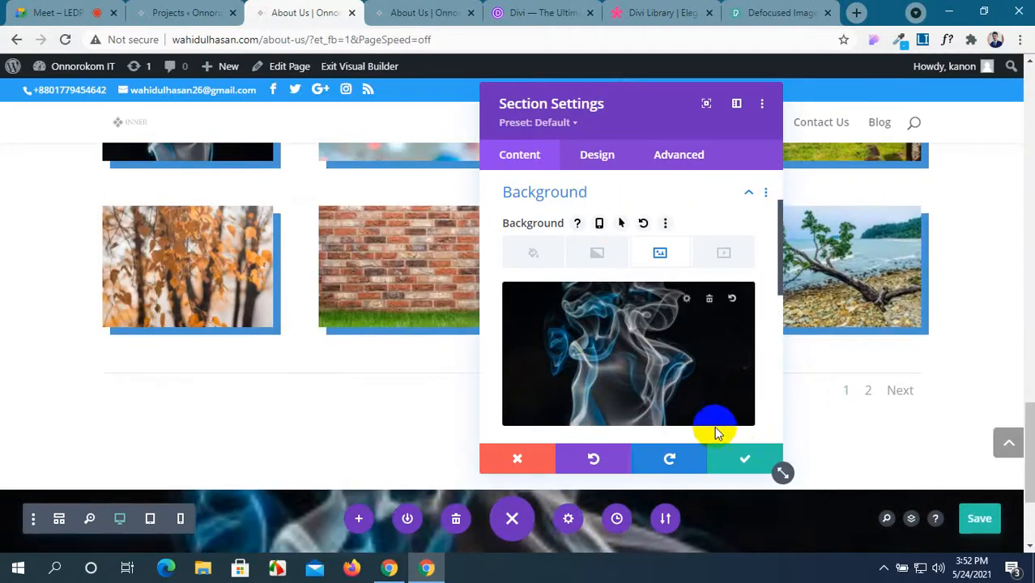
{"action": "left_click", "coordinate": [739, 461]}
Step: Move the smoke-background heading section up the page, between the email subscribe section and the wave-topped category filter section
{"action": "scroll", "coordinate": [287, 411], "scroll_direction": "up", "scroll_amount": 3}
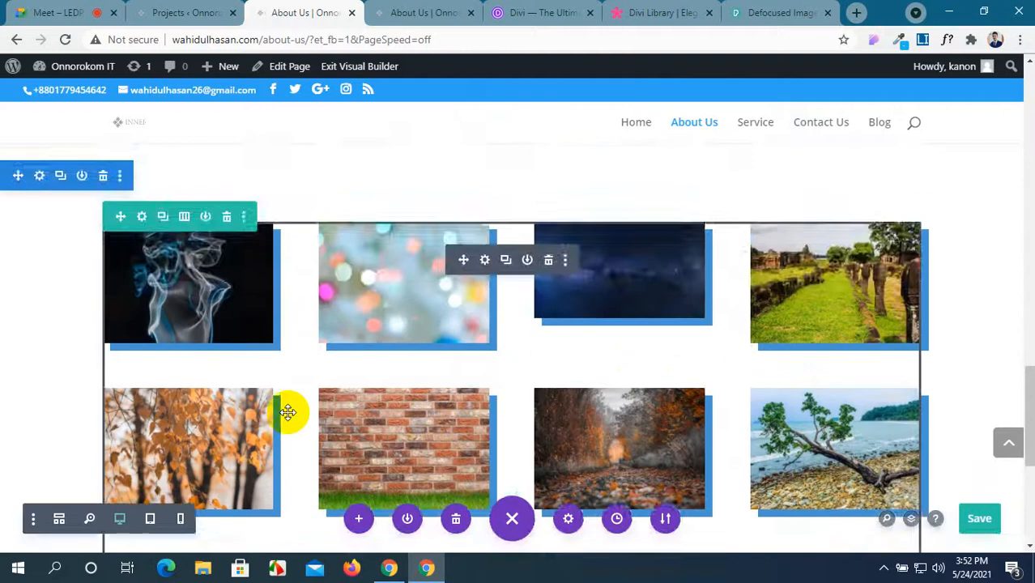
{"action": "scroll", "coordinate": [144, 419], "scroll_direction": "down", "scroll_amount": 4}
{"action": "scroll", "coordinate": [144, 419], "scroll_direction": "down", "scroll_amount": 2}
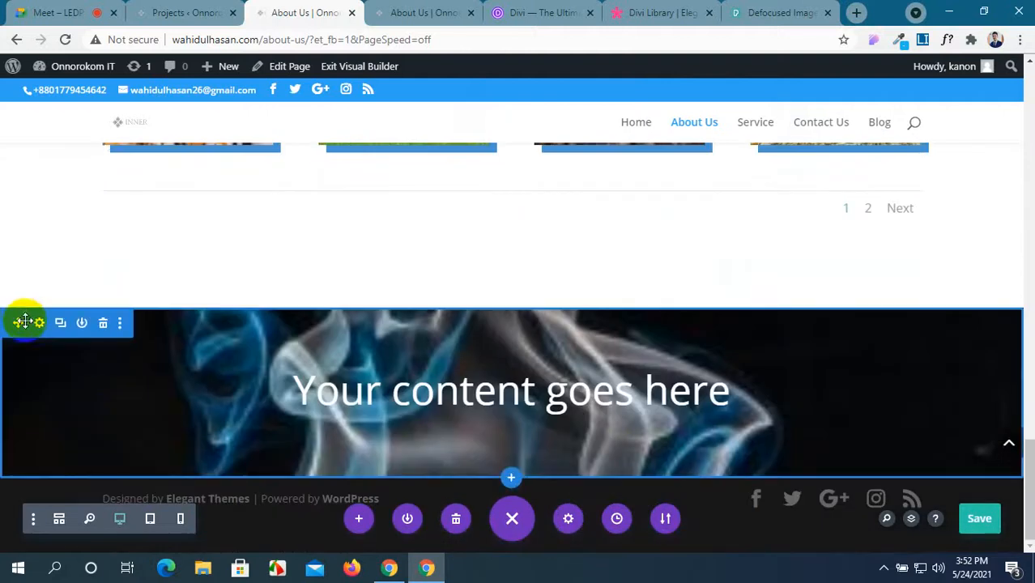
{"action": "left_click_drag", "start_coordinate": [17, 323], "coordinate": [53, 235]}
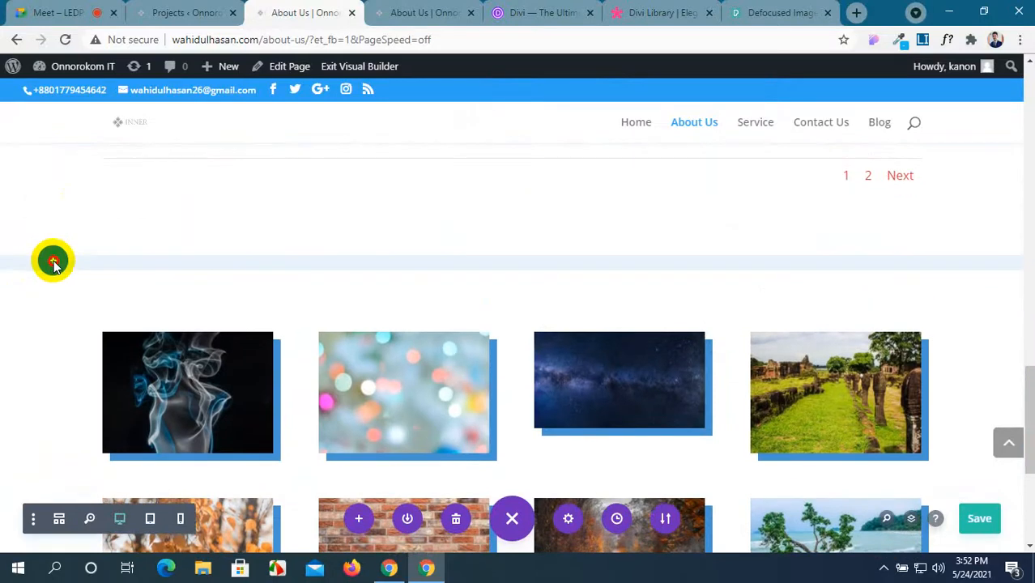
{"action": "left_click_drag", "start_coordinate": [53, 263], "coordinate": [62, 256]}
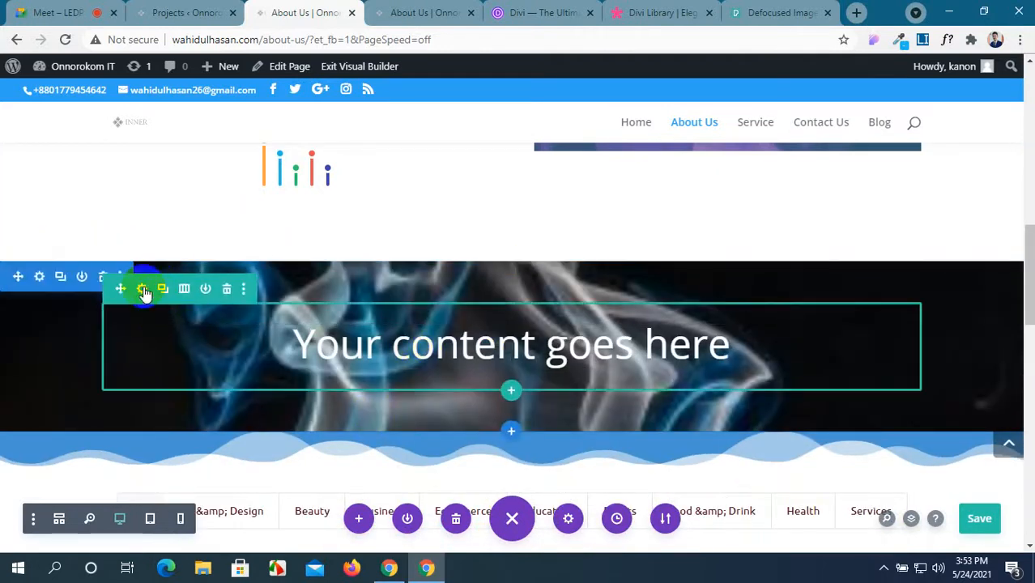
Step: Set the heading row's top and bottom padding to 100px with the two values linked, and save the page
{"action": "left_click", "coordinate": [142, 288]}
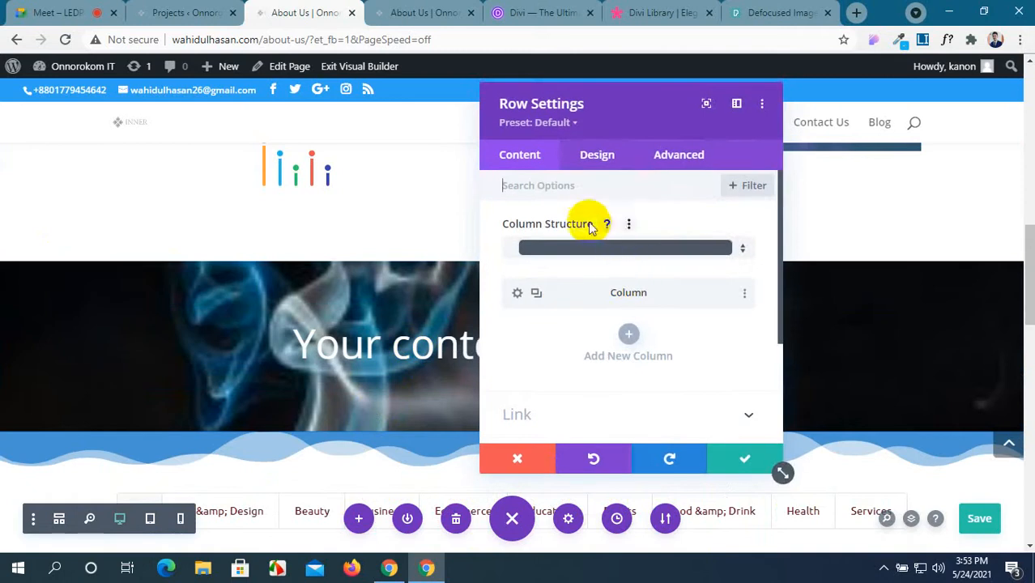
{"action": "left_click", "coordinate": [594, 157]}
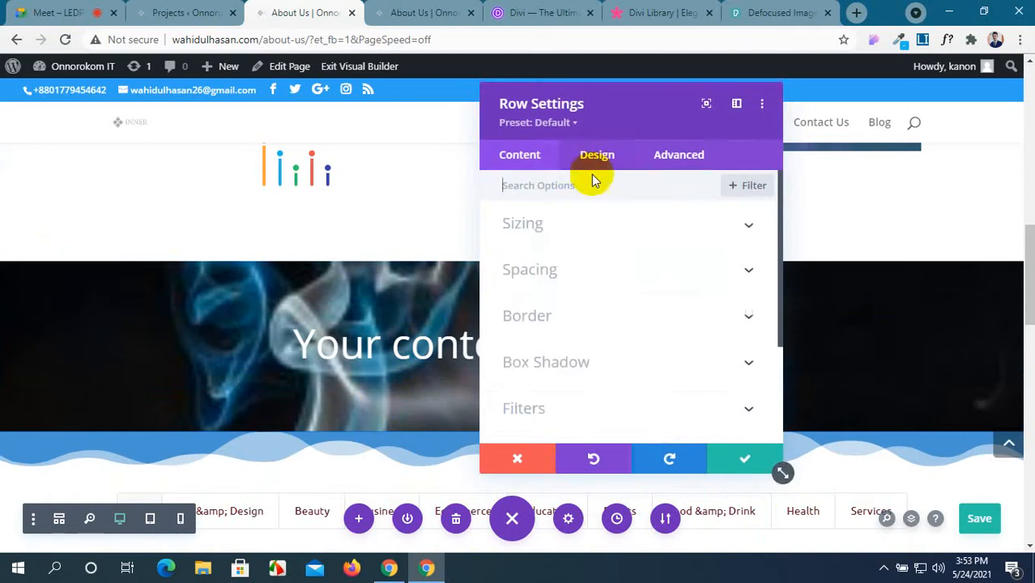
{"action": "scroll", "coordinate": [592, 374], "scroll_direction": "down", "scroll_amount": 2}
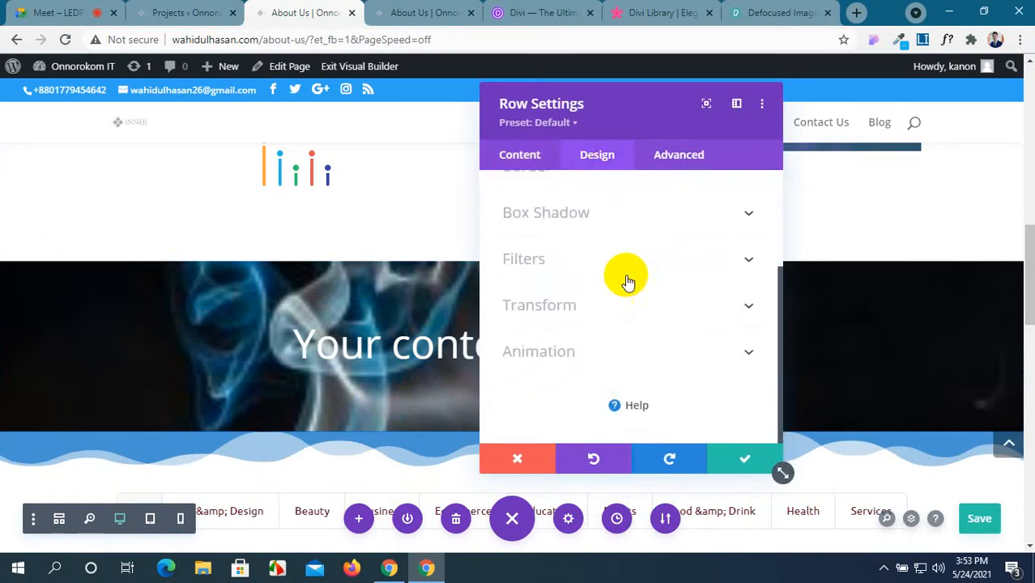
{"action": "scroll", "coordinate": [642, 302], "scroll_direction": "up", "scroll_amount": 3}
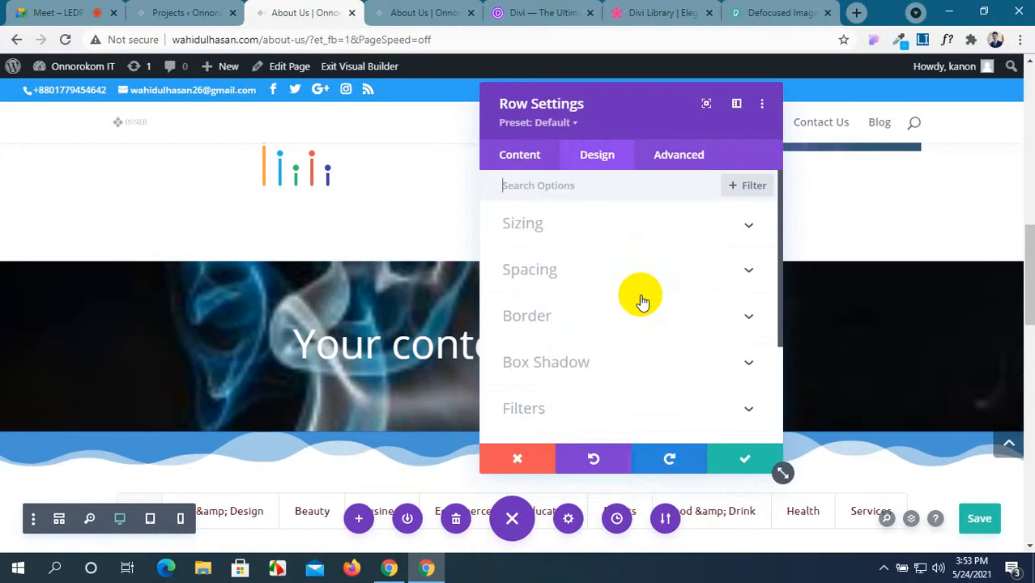
{"action": "left_click", "coordinate": [740, 270]}
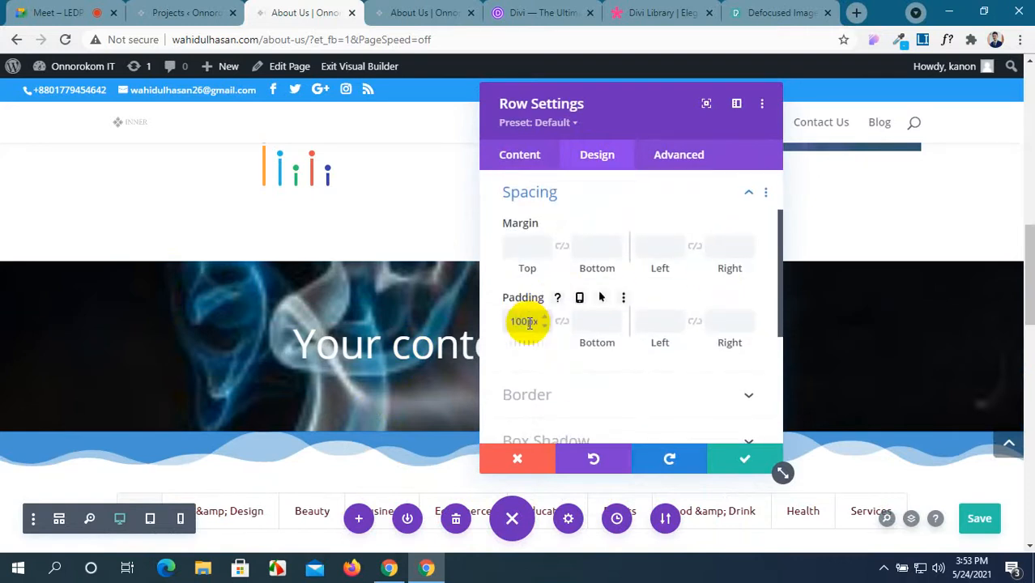
{"action": "left_click", "coordinate": [562, 323]}
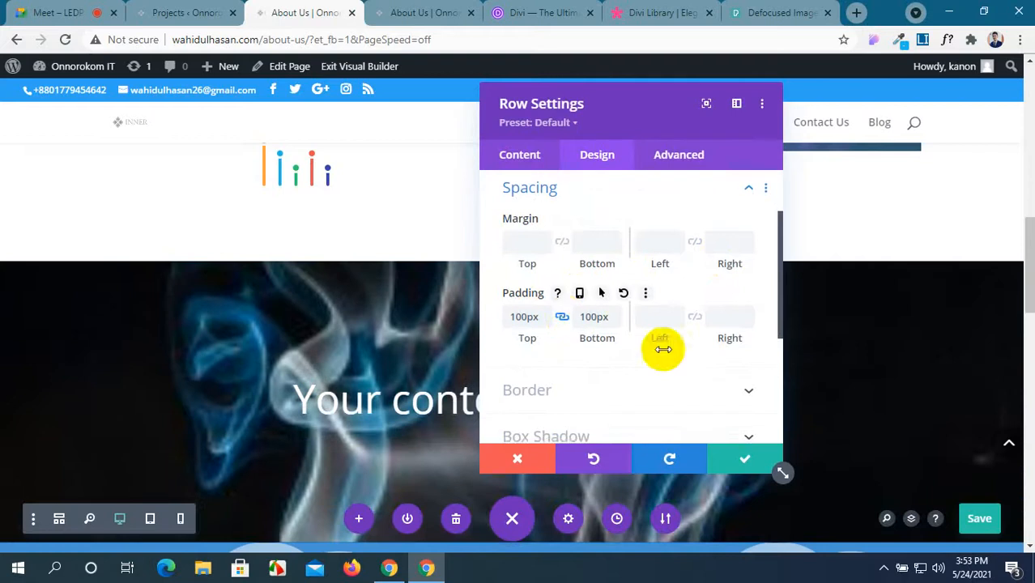
{"action": "scroll", "coordinate": [724, 427], "scroll_direction": "down", "scroll_amount": 3}
{"action": "left_click", "coordinate": [740, 476]}
{"action": "scroll", "coordinate": [337, 381], "scroll_direction": "down", "scroll_amount": 2}
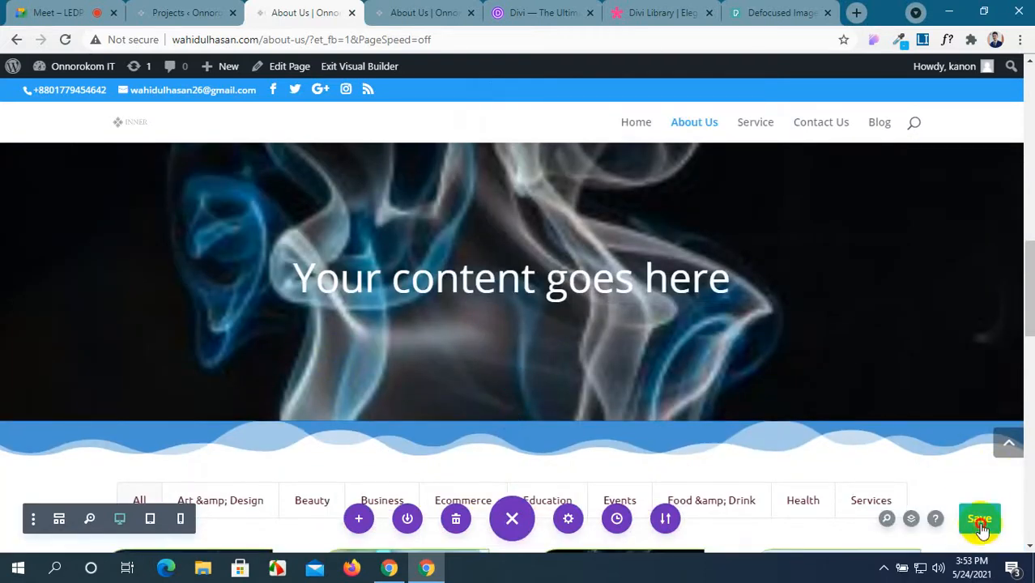
Step: Reload the live About Us page and examine how the heading section's background image behaves while scrolling
{"action": "left_click", "coordinate": [427, 12]}
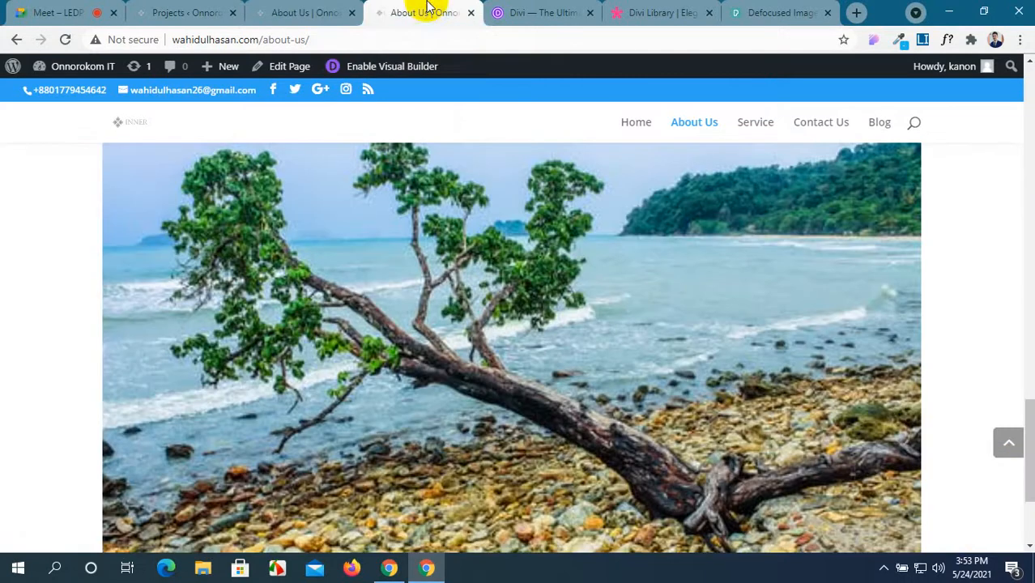
{"action": "left_click", "coordinate": [64, 40]}
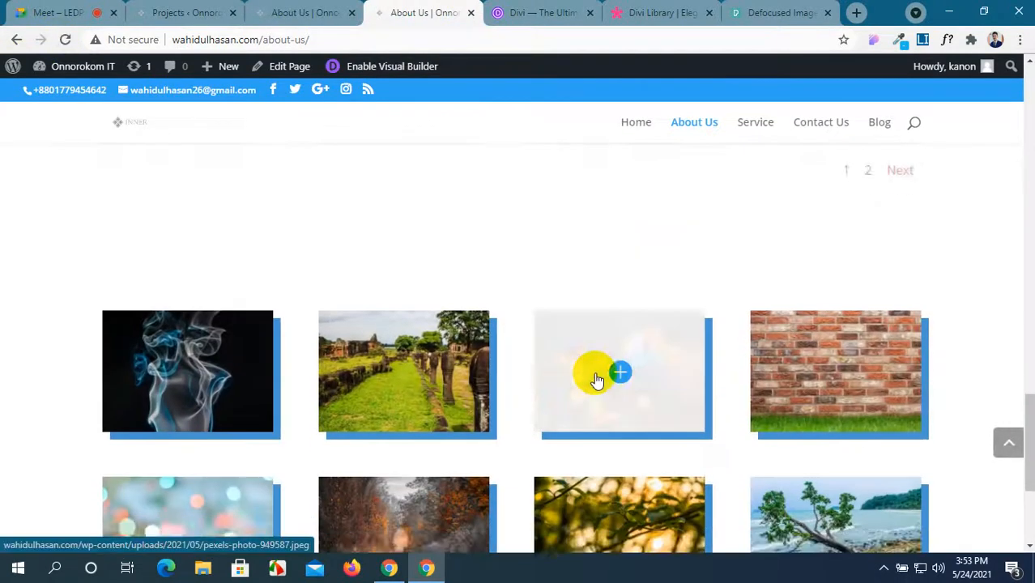
{"action": "scroll", "coordinate": [596, 379], "scroll_direction": "up", "scroll_amount": 15}
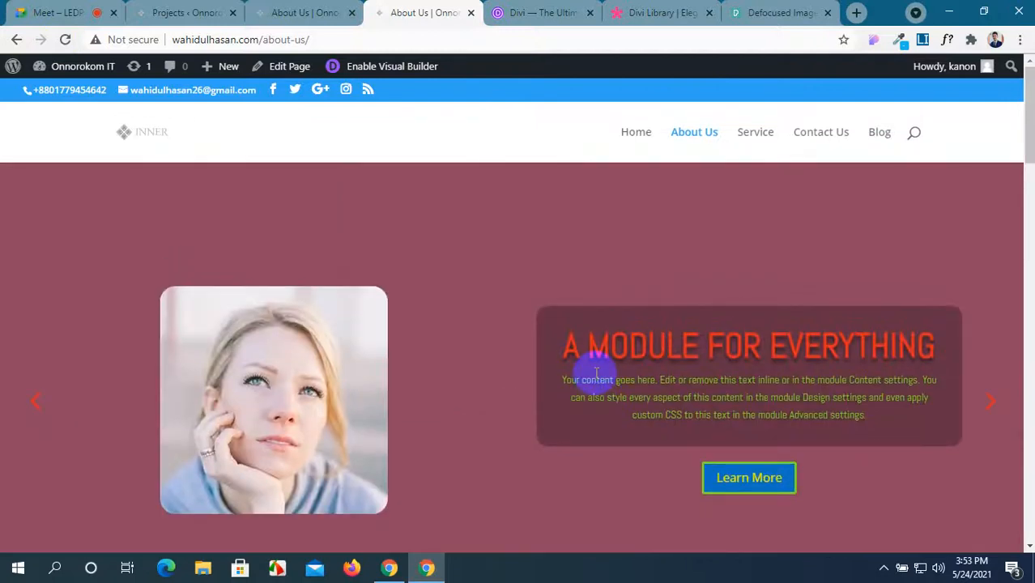
{"action": "scroll", "coordinate": [596, 376], "scroll_direction": "down", "scroll_amount": 9}
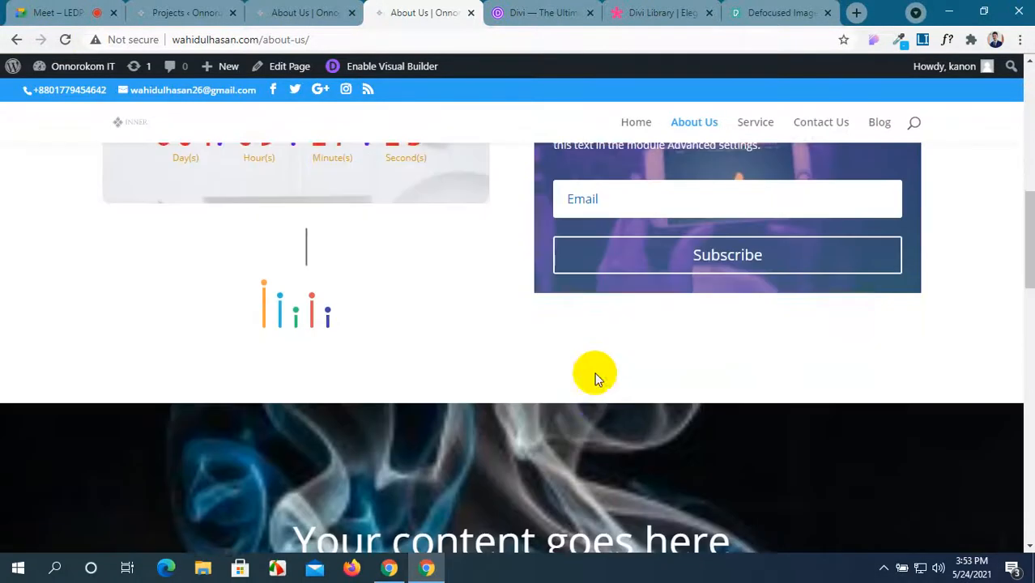
{"action": "scroll", "coordinate": [594, 373], "scroll_direction": "down", "scroll_amount": 1}
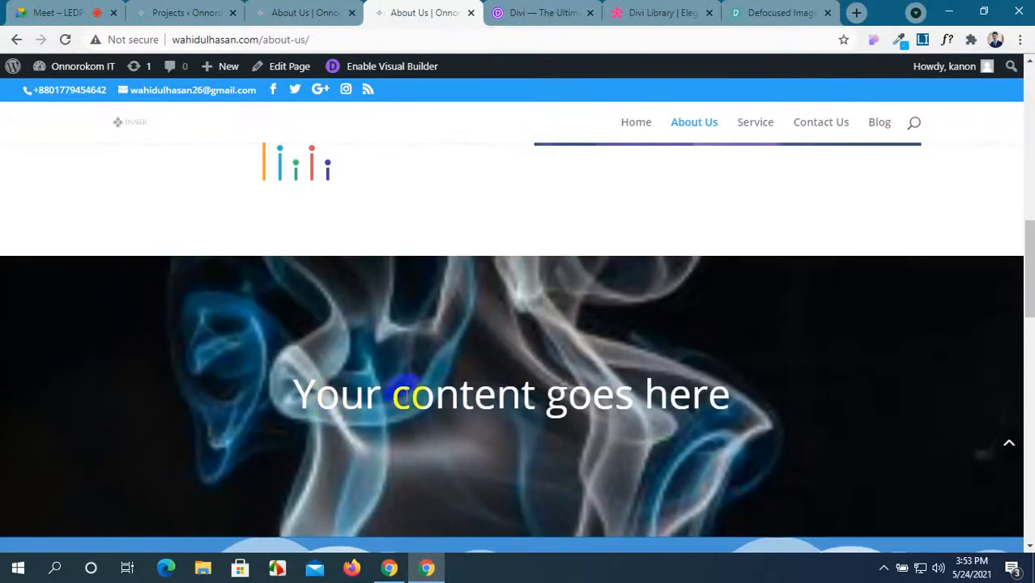
{"action": "scroll", "coordinate": [521, 373], "scroll_direction": "up", "scroll_amount": 1}
{"action": "scroll", "coordinate": [520, 373], "scroll_direction": "down", "scroll_amount": 4}
{"action": "scroll", "coordinate": [520, 374], "scroll_direction": "up", "scroll_amount": 4}
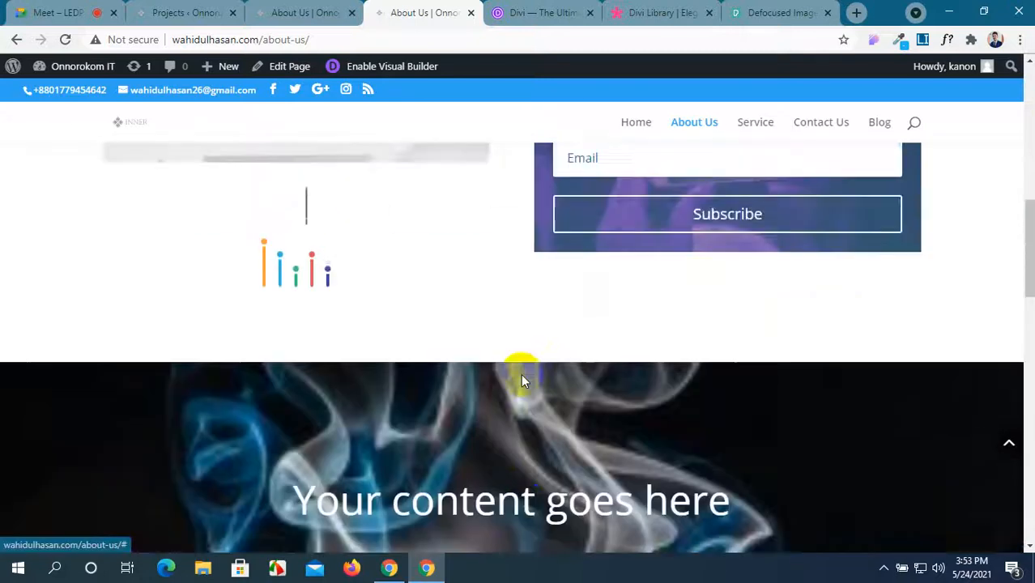
{"action": "scroll", "coordinate": [521, 373], "scroll_direction": "down", "scroll_amount": 4}
{"action": "scroll", "coordinate": [520, 374], "scroll_direction": "up", "scroll_amount": 4}
{"action": "scroll", "coordinate": [521, 374], "scroll_direction": "down", "scroll_amount": 4}
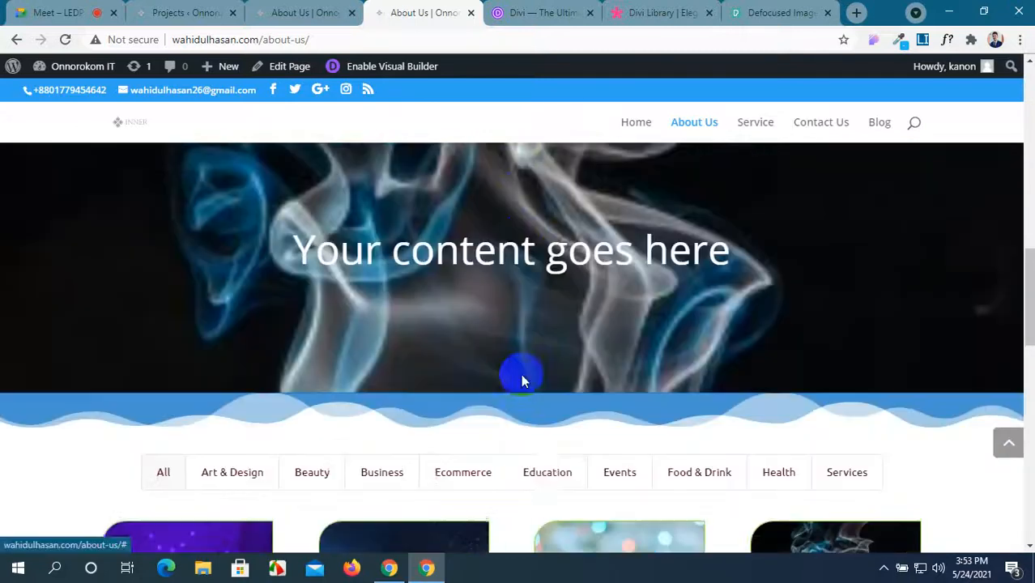
{"action": "scroll", "coordinate": [520, 373], "scroll_direction": "up", "scroll_amount": 2}
{"action": "scroll", "coordinate": [520, 373], "scroll_direction": "down", "scroll_amount": 3}
{"action": "scroll", "coordinate": [520, 373], "scroll_direction": "up", "scroll_amount": 4}
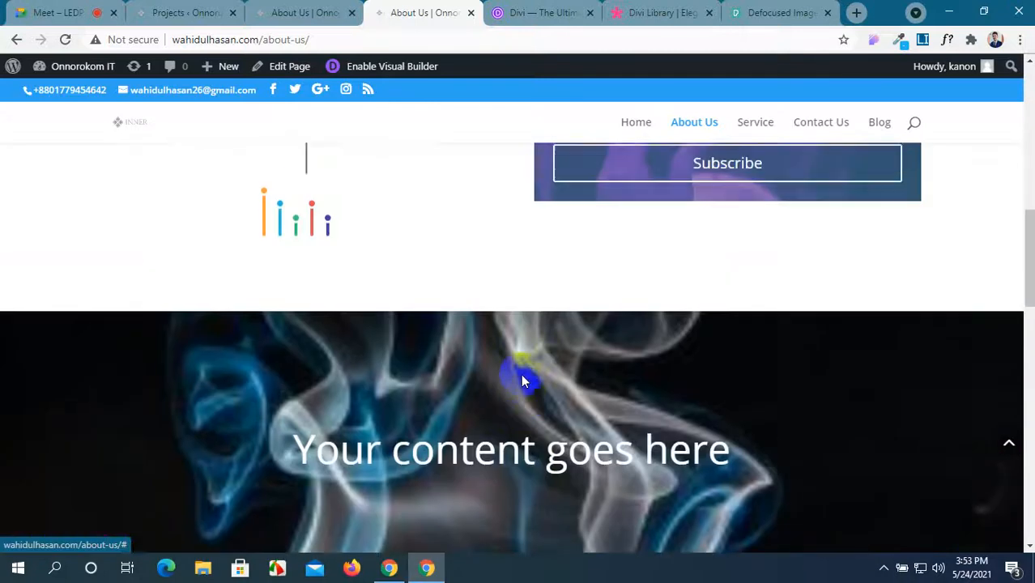
{"action": "scroll", "coordinate": [521, 380], "scroll_direction": "down", "scroll_amount": 3}
{"action": "scroll", "coordinate": [520, 377], "scroll_direction": "up", "scroll_amount": 3}
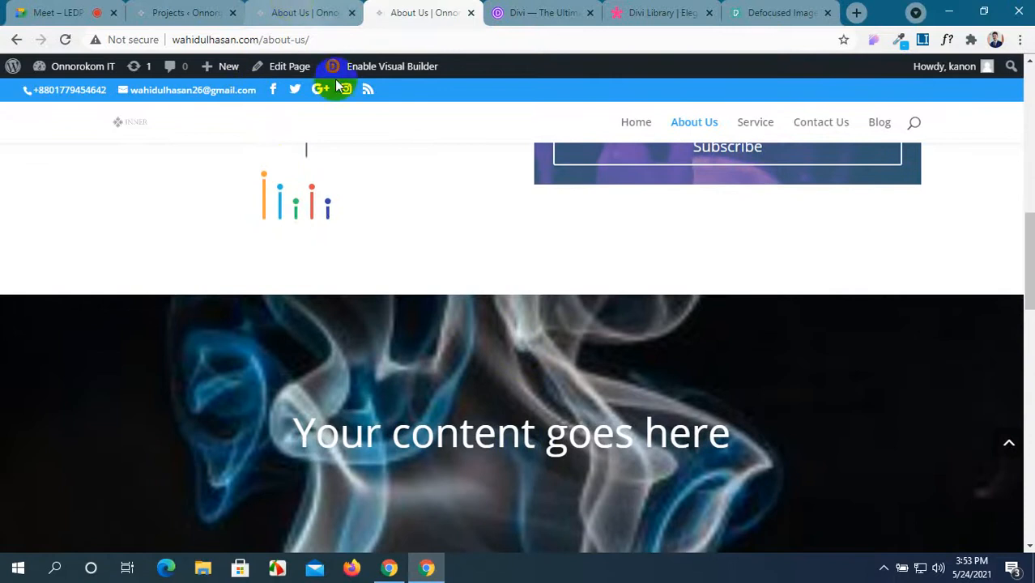
{"action": "scroll", "coordinate": [443, 312], "scroll_direction": "down", "scroll_amount": 2}
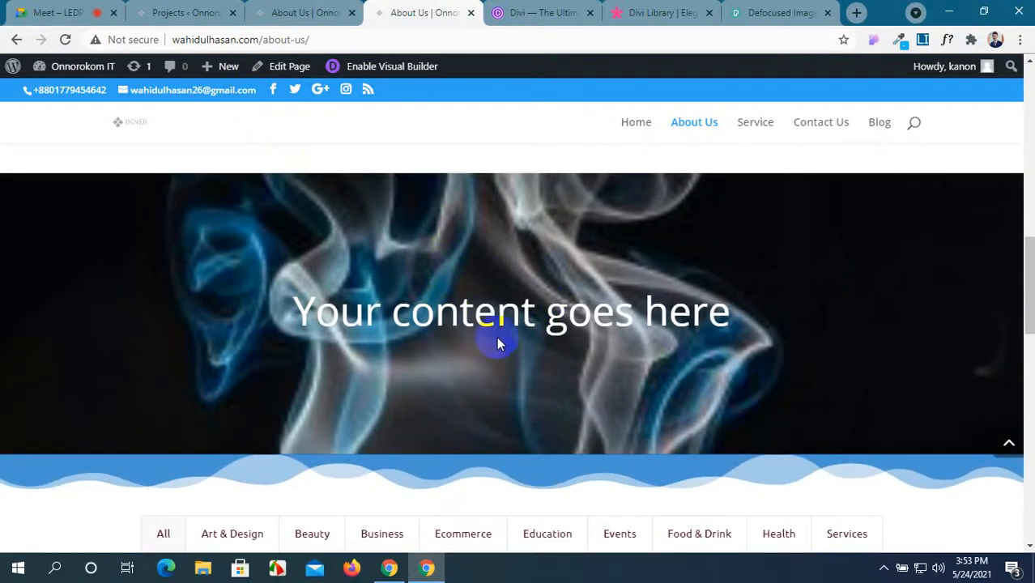
{"action": "scroll", "coordinate": [528, 202], "scroll_direction": "up", "scroll_amount": 2}
{"action": "scroll", "coordinate": [534, 217], "scroll_direction": "down", "scroll_amount": 2}
Step: Enable the parallax effect on the heading section's background image in the Visual Builder and save the page
{"action": "left_click", "coordinate": [323, 9]}
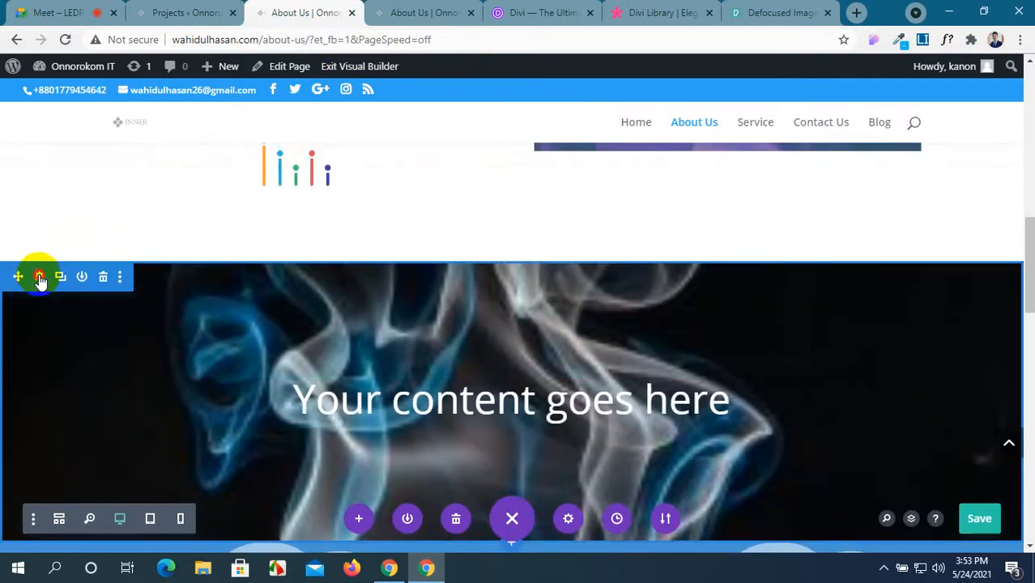
{"action": "left_click", "coordinate": [39, 276]}
{"action": "left_click", "coordinate": [666, 273]}
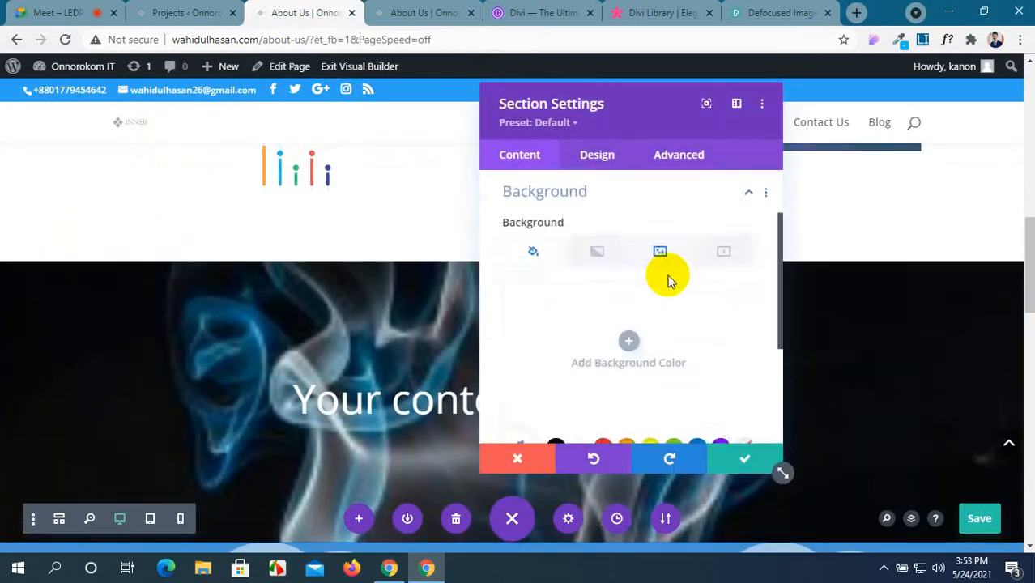
{"action": "scroll", "coordinate": [621, 324], "scroll_direction": "down", "scroll_amount": 2}
{"action": "scroll", "coordinate": [628, 316], "scroll_direction": "up", "scroll_amount": 3}
{"action": "left_click", "coordinate": [661, 253]}
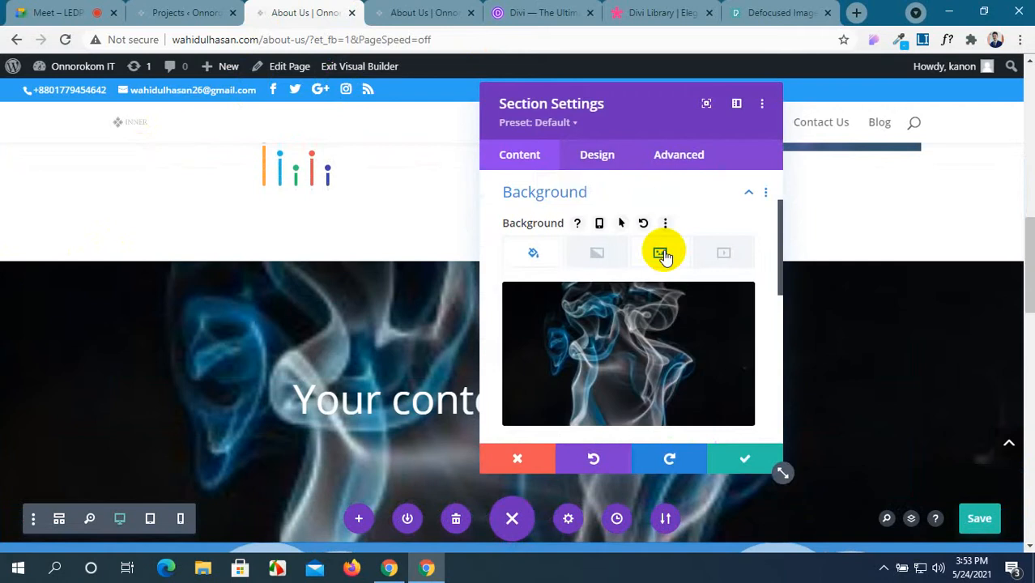
{"action": "scroll", "coordinate": [615, 365], "scroll_direction": "down", "scroll_amount": 3}
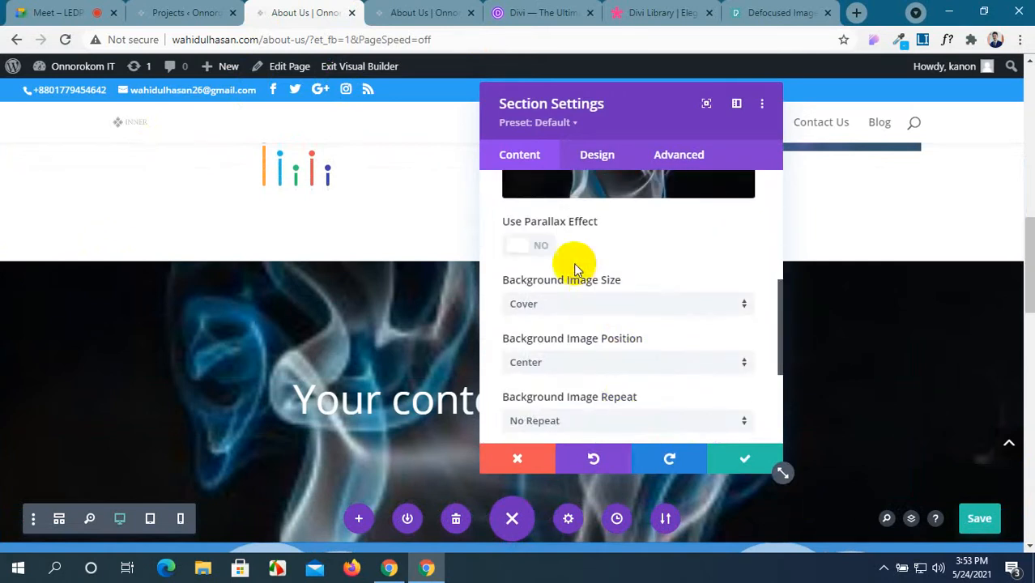
{"action": "left_click", "coordinate": [532, 247]}
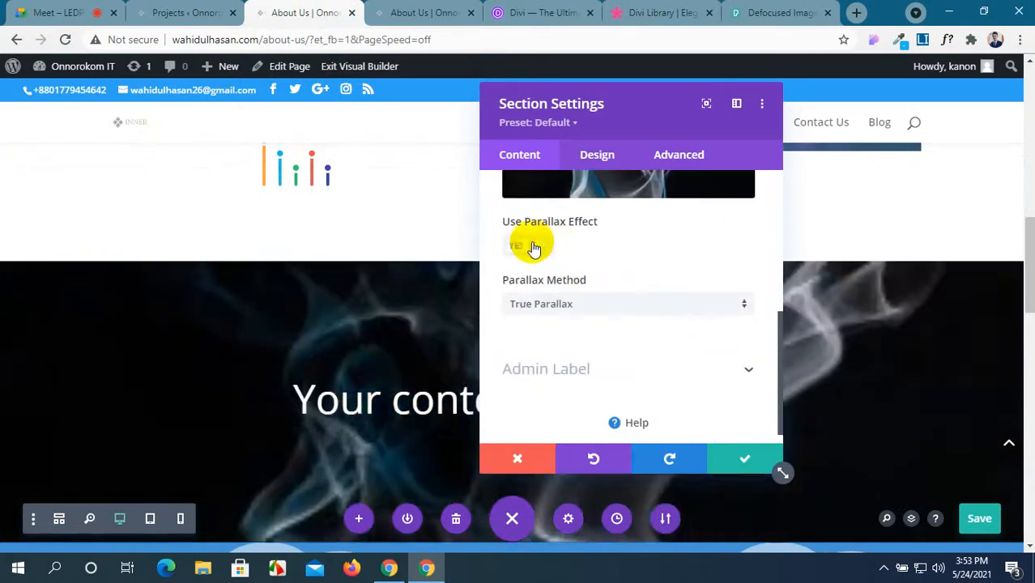
{"action": "left_click", "coordinate": [969, 516]}
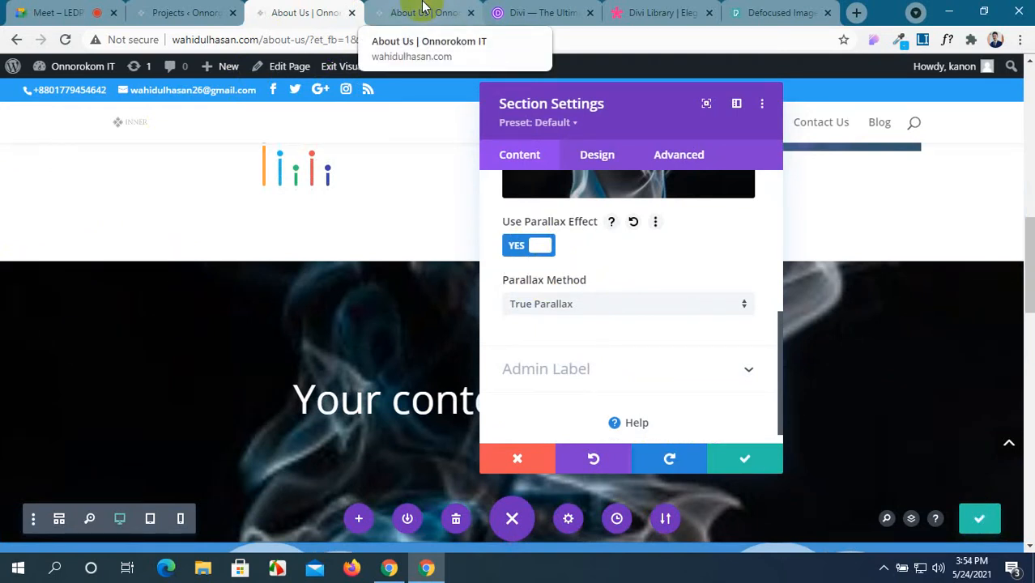
Step: Check the heading section on the live page, set its background parallax method to CSS, and save the page
{"action": "left_click", "coordinate": [423, 6]}
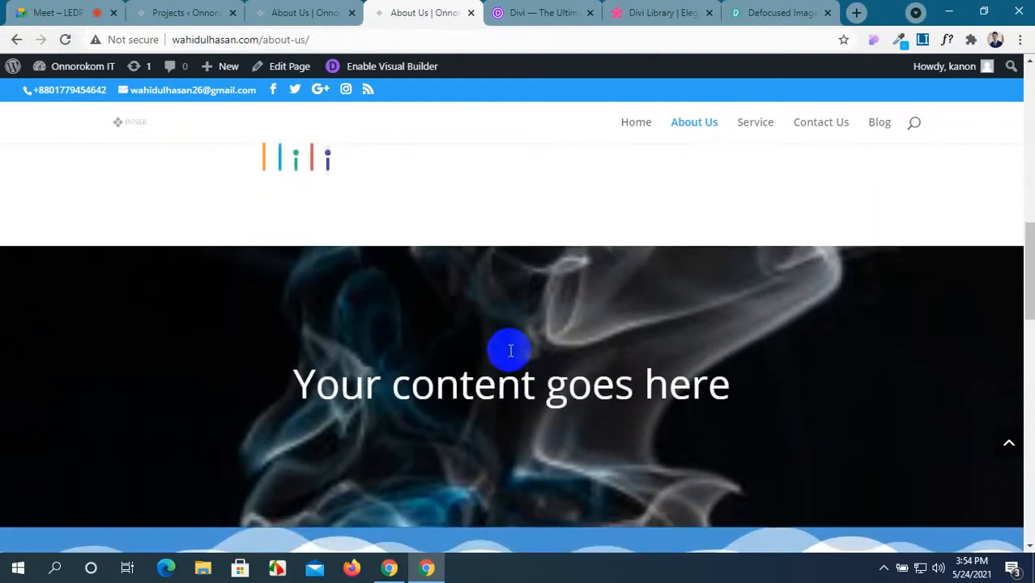
{"action": "left_click", "coordinate": [320, 12]}
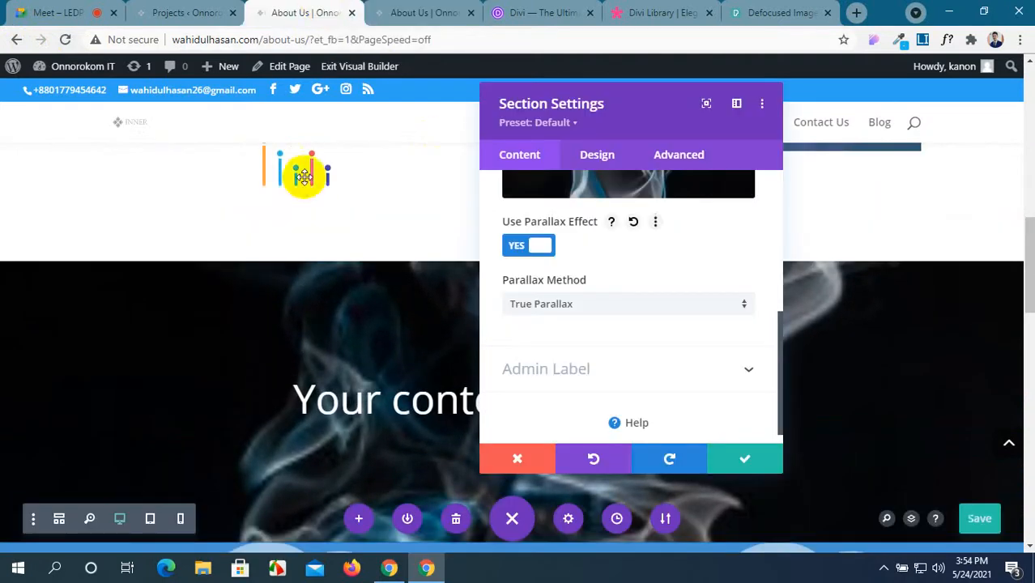
{"action": "left_click", "coordinate": [570, 306]}
{"action": "left_click", "coordinate": [561, 342]}
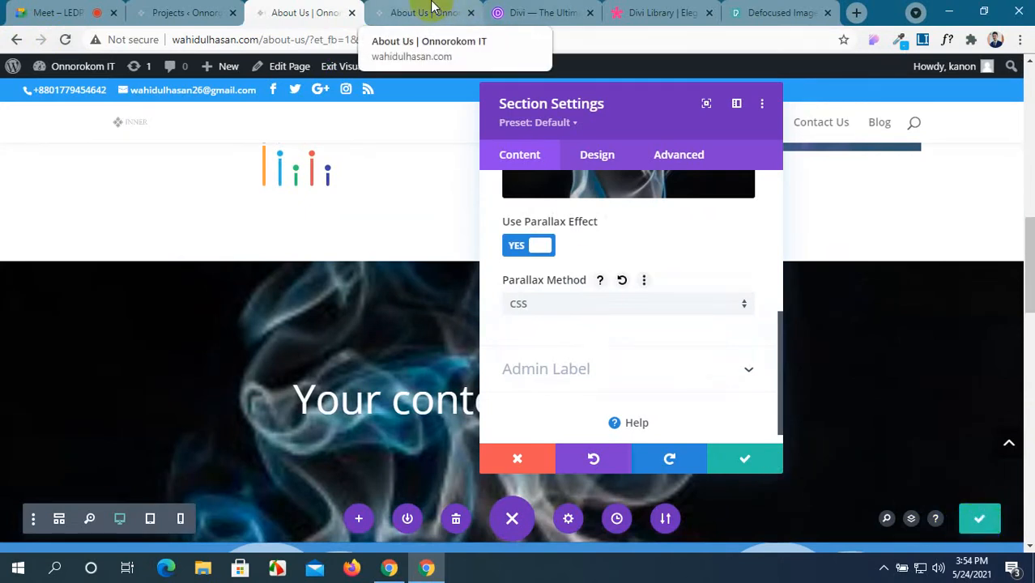
Step: Reload the live About Us page and examine how the heading section's background moves with the CSS parallax method while scrolling
{"action": "left_click", "coordinate": [433, 9]}
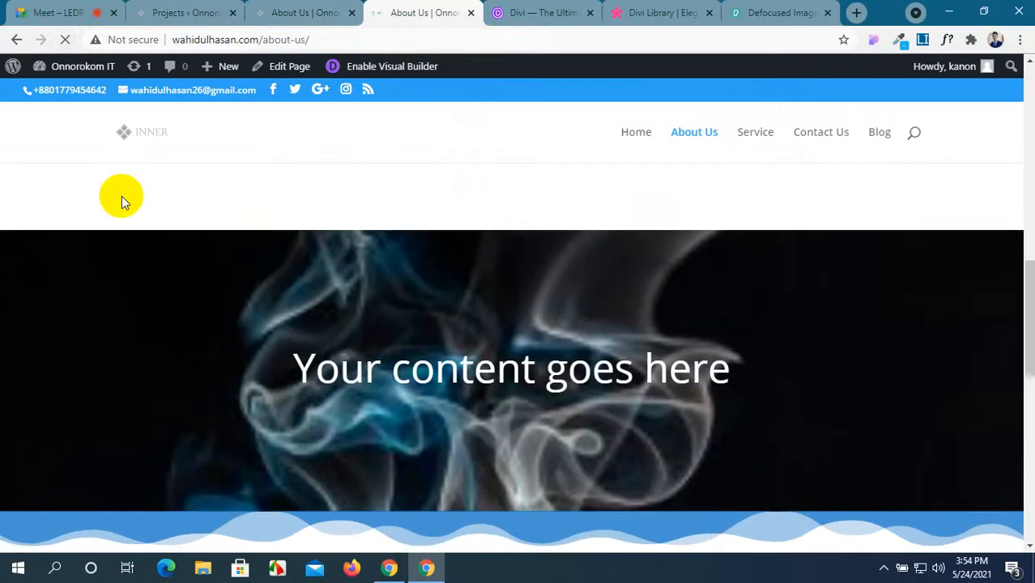
{"action": "scroll", "coordinate": [121, 196], "scroll_direction": "down", "scroll_amount": 3}
{"action": "scroll", "coordinate": [167, 260], "scroll_direction": "up", "scroll_amount": 1}
{"action": "scroll", "coordinate": [167, 260], "scroll_direction": "up", "scroll_amount": 4}
{"action": "scroll", "coordinate": [167, 260], "scroll_direction": "down", "scroll_amount": 5}
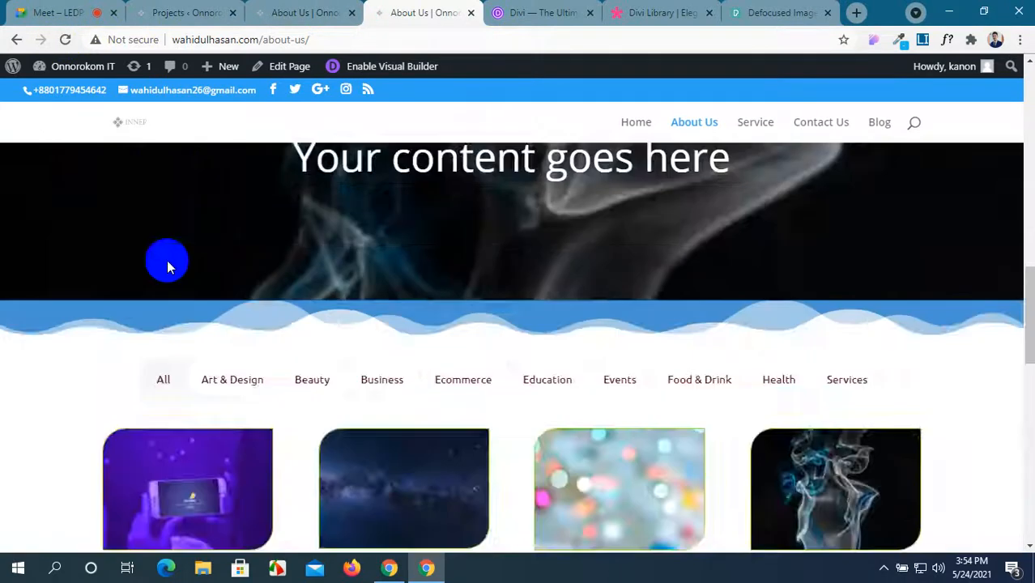
{"action": "scroll", "coordinate": [167, 260], "scroll_direction": "up", "scroll_amount": 3}
{"action": "scroll", "coordinate": [168, 265], "scroll_direction": "down", "scroll_amount": 4}
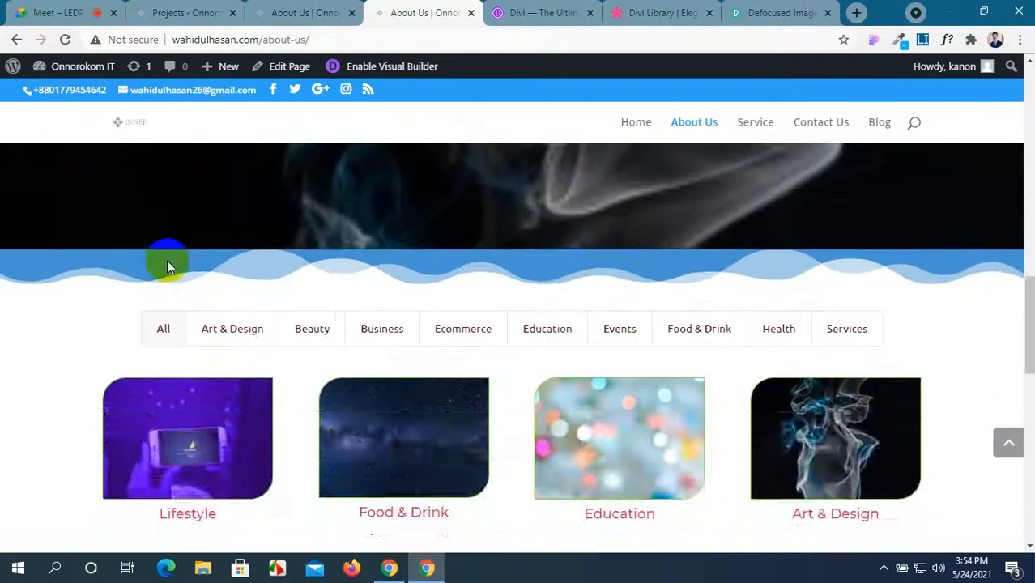
{"action": "scroll", "coordinate": [168, 265], "scroll_direction": "up", "scroll_amount": 5}
{"action": "scroll", "coordinate": [170, 260], "scroll_direction": "up", "scroll_amount": 3}
{"action": "scroll", "coordinate": [169, 260], "scroll_direction": "down", "scroll_amount": 6}
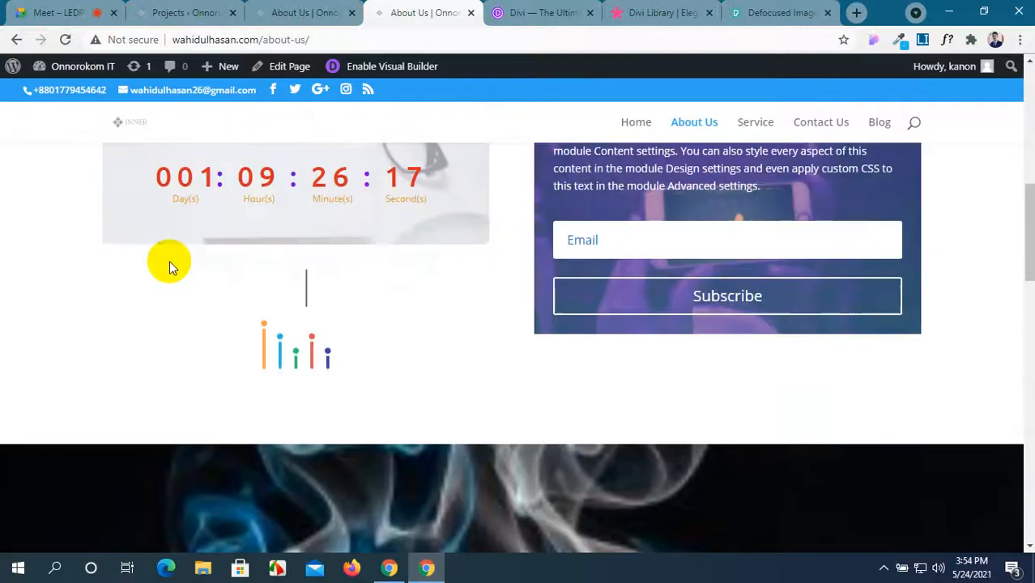
{"action": "scroll", "coordinate": [169, 260], "scroll_direction": "up", "scroll_amount": 2}
{"action": "scroll", "coordinate": [169, 260], "scroll_direction": "down", "scroll_amount": 3}
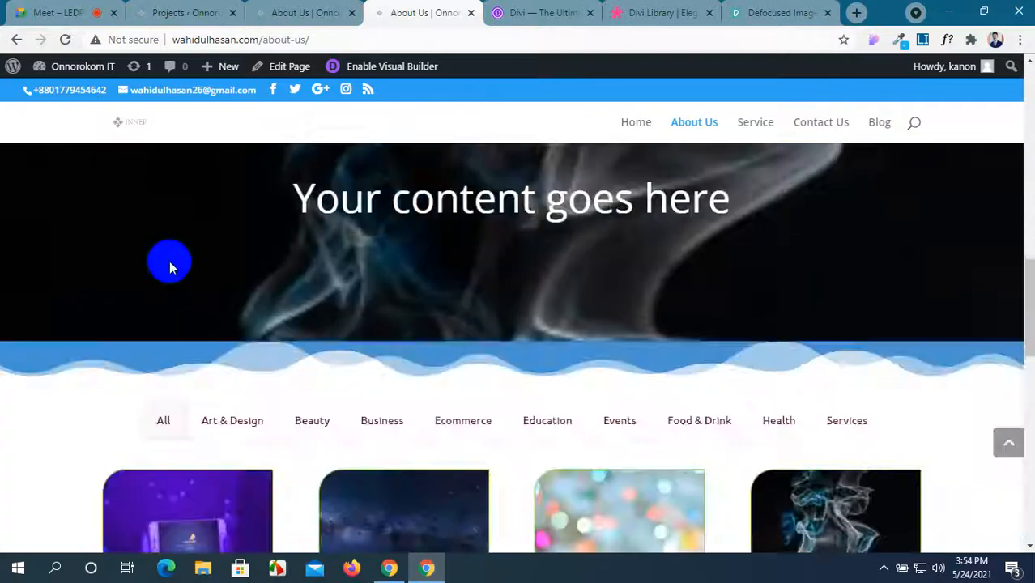
{"action": "scroll", "coordinate": [170, 261], "scroll_direction": "up", "scroll_amount": 3}
{"action": "scroll", "coordinate": [169, 261], "scroll_direction": "down", "scroll_amount": 3}
{"action": "scroll", "coordinate": [169, 261], "scroll_direction": "up", "scroll_amount": 3}
{"action": "scroll", "coordinate": [169, 260], "scroll_direction": "down", "scroll_amount": 2}
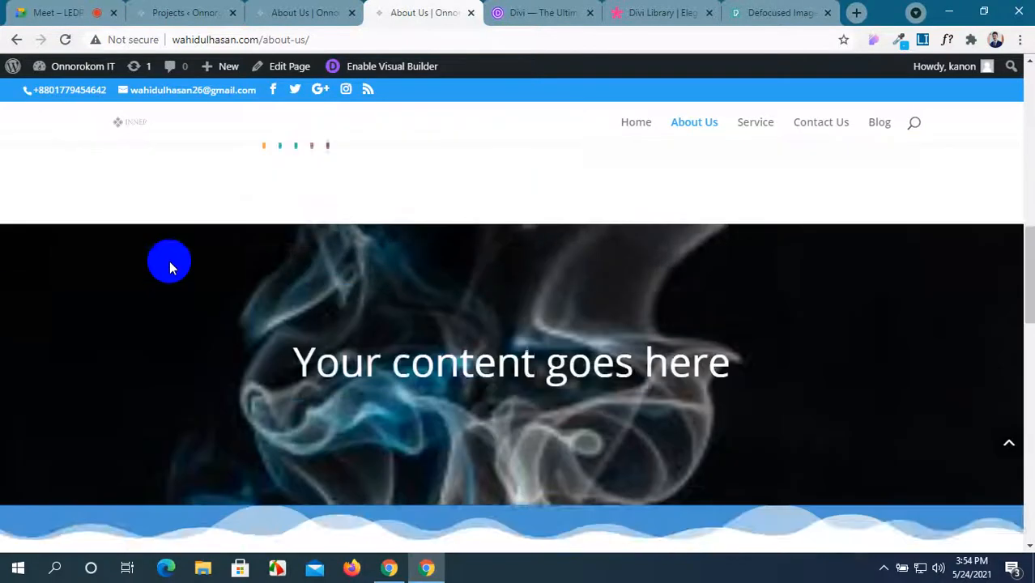
{"action": "scroll", "coordinate": [169, 261], "scroll_direction": "up", "scroll_amount": 1}
{"action": "scroll", "coordinate": [170, 261], "scroll_direction": "up", "scroll_amount": 2}
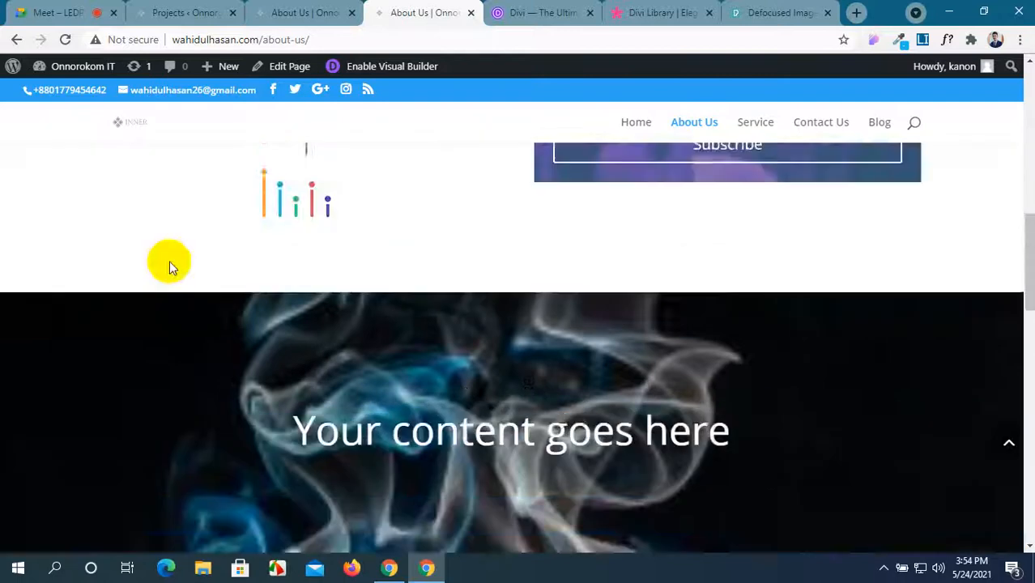
{"action": "scroll", "coordinate": [169, 260], "scroll_direction": "down", "scroll_amount": 2}
{"action": "scroll", "coordinate": [170, 261], "scroll_direction": "up", "scroll_amount": 1}
{"action": "scroll", "coordinate": [171, 264], "scroll_direction": "down", "scroll_amount": 2}
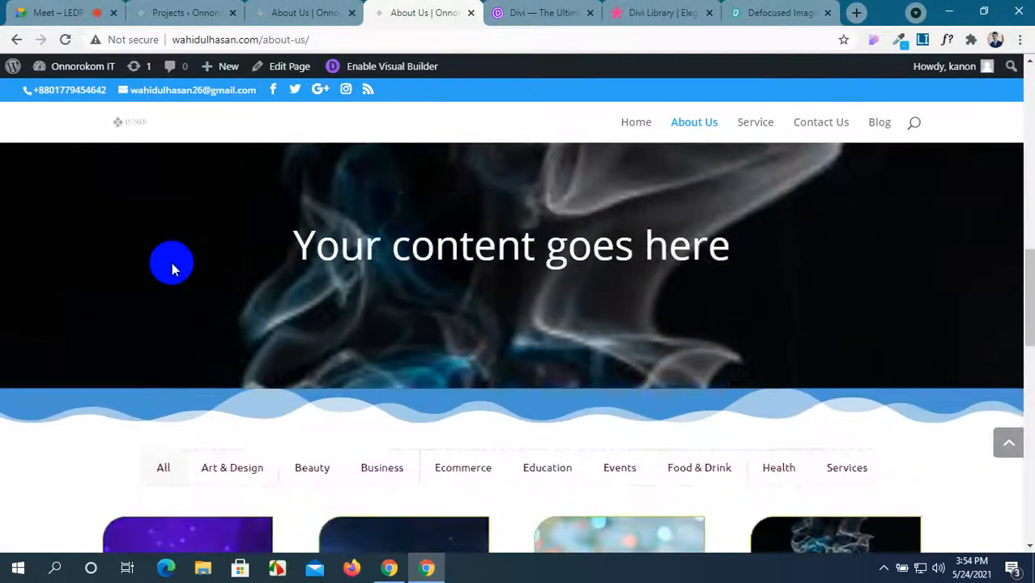
{"action": "scroll", "coordinate": [172, 264], "scroll_direction": "up", "scroll_amount": 1}
{"action": "scroll", "coordinate": [171, 264], "scroll_direction": "down", "scroll_amount": 1}
{"action": "scroll", "coordinate": [171, 267], "scroll_direction": "up", "scroll_amount": 1}
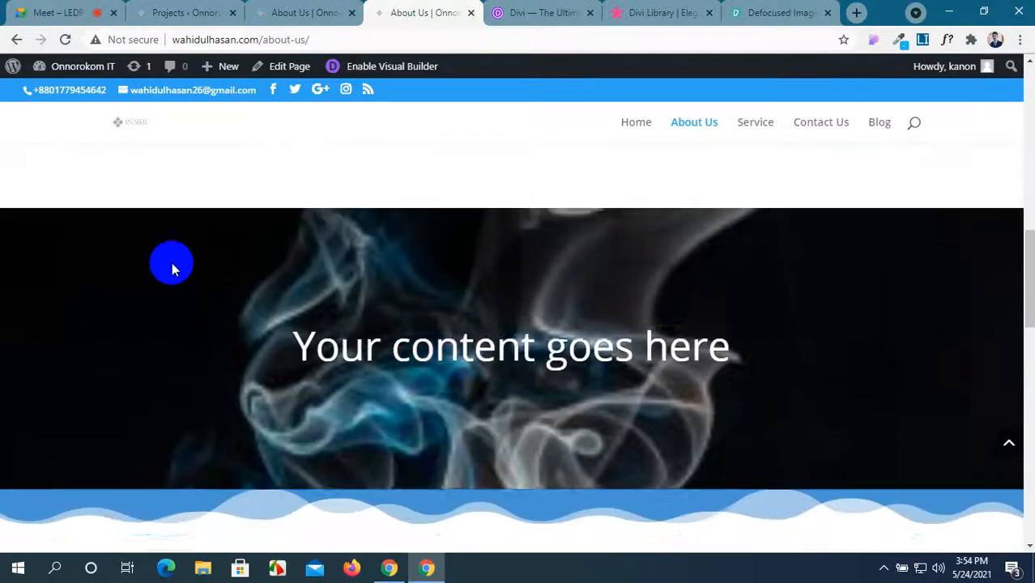
{"action": "scroll", "coordinate": [172, 267], "scroll_direction": "down", "scroll_amount": 1}
{"action": "scroll", "coordinate": [172, 268], "scroll_direction": "up", "scroll_amount": 1}
{"action": "scroll", "coordinate": [171, 263], "scroll_direction": "up", "scroll_amount": 1}
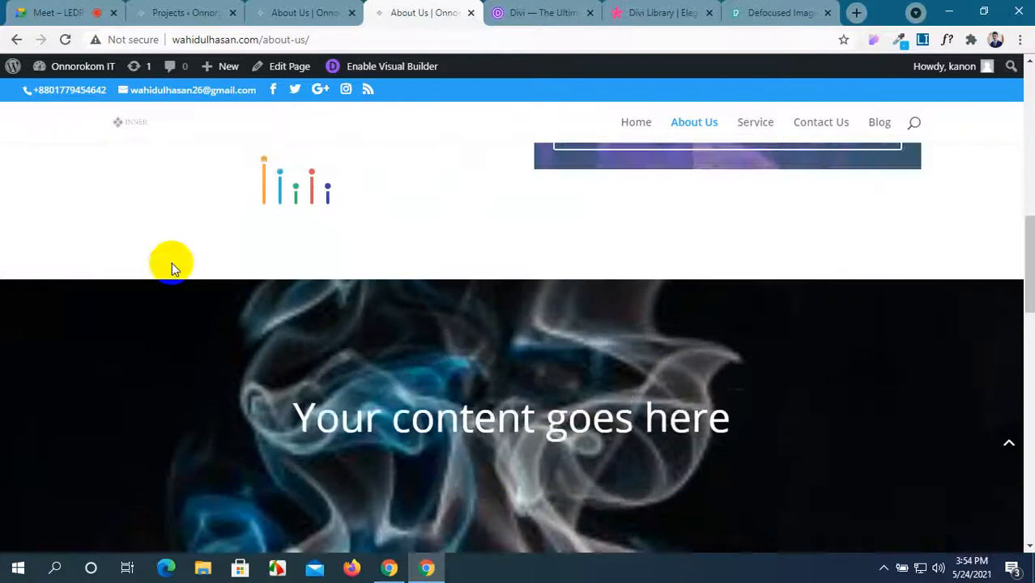
{"action": "scroll", "coordinate": [172, 263], "scroll_direction": "down", "scroll_amount": 3}
{"action": "scroll", "coordinate": [171, 263], "scroll_direction": "up", "scroll_amount": 2}
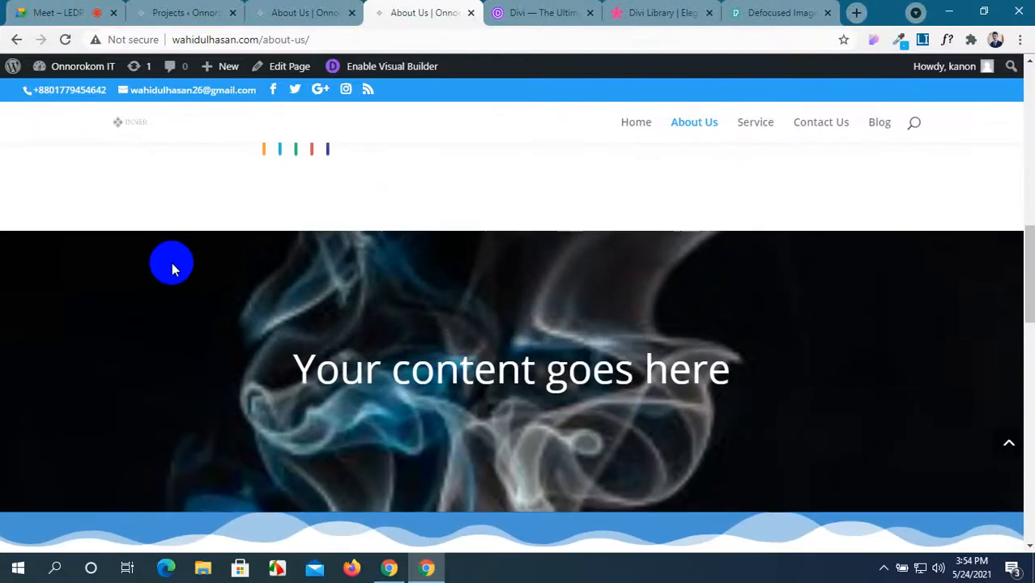
{"action": "scroll", "coordinate": [172, 263], "scroll_direction": "down", "scroll_amount": 2}
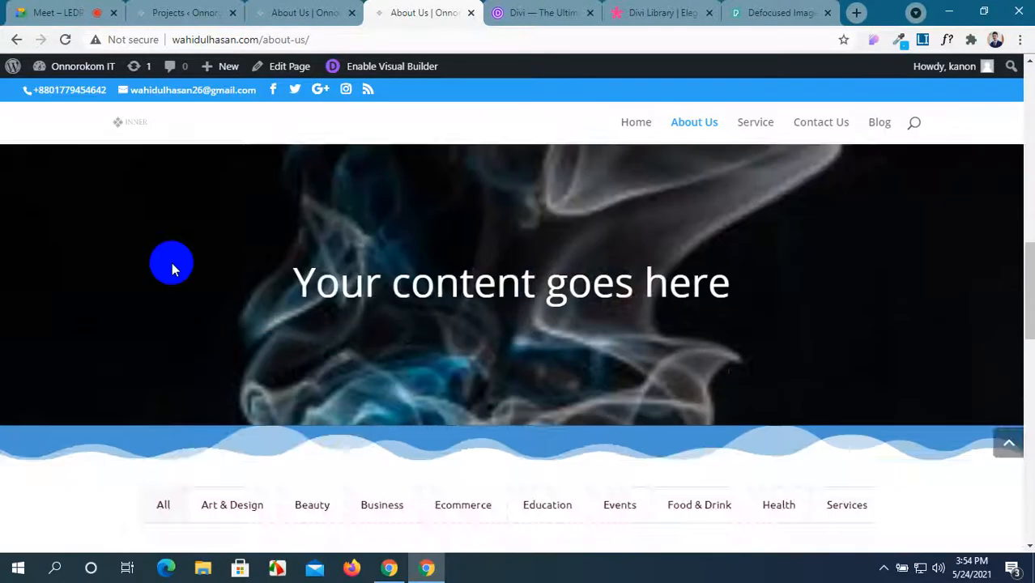
{"action": "scroll", "coordinate": [172, 261], "scroll_direction": "up", "scroll_amount": 3}
{"action": "scroll", "coordinate": [172, 262], "scroll_direction": "down", "scroll_amount": 4}
{"action": "scroll", "coordinate": [172, 261], "scroll_direction": "up", "scroll_amount": 3}
{"action": "scroll", "coordinate": [172, 262], "scroll_direction": "down", "scroll_amount": 3}
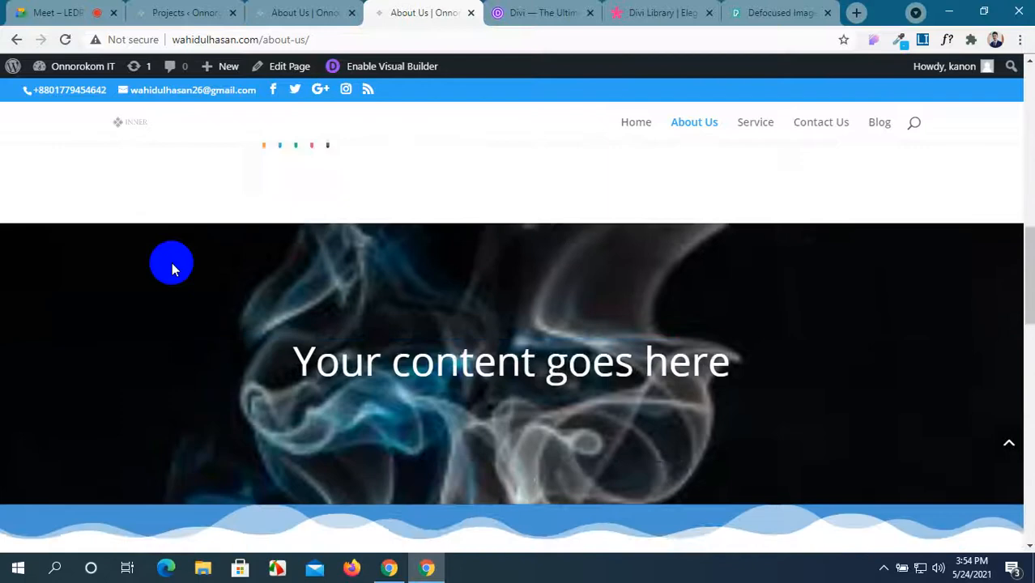
{"action": "scroll", "coordinate": [172, 263], "scroll_direction": "up", "scroll_amount": 3}
{"action": "scroll", "coordinate": [172, 261], "scroll_direction": "down", "scroll_amount": 4}
{"action": "scroll", "coordinate": [172, 263], "scroll_direction": "up", "scroll_amount": 3}
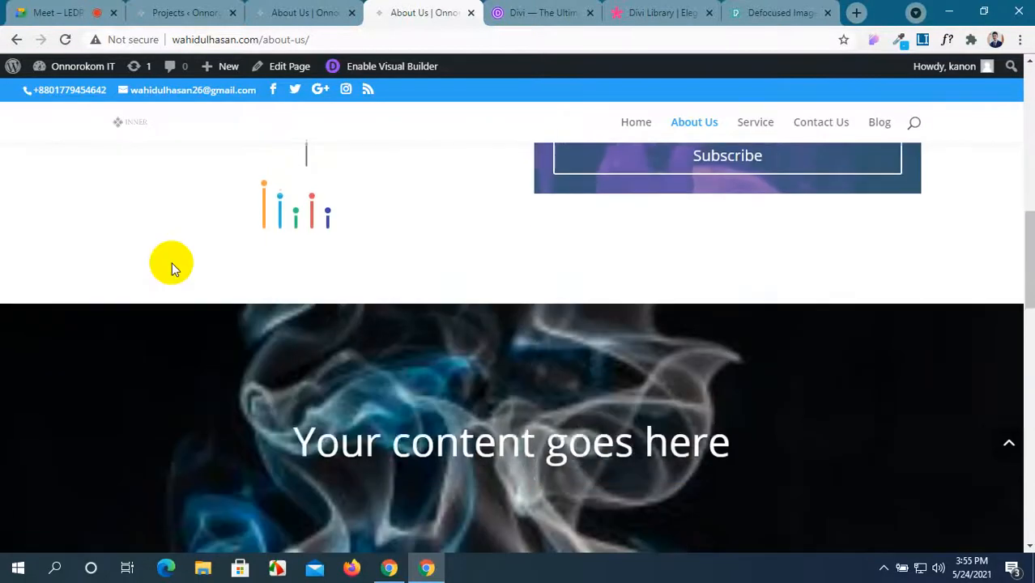
{"action": "scroll", "coordinate": [171, 262], "scroll_direction": "down", "scroll_amount": 1}
{"action": "scroll", "coordinate": [172, 261], "scroll_direction": "down", "scroll_amount": 1}
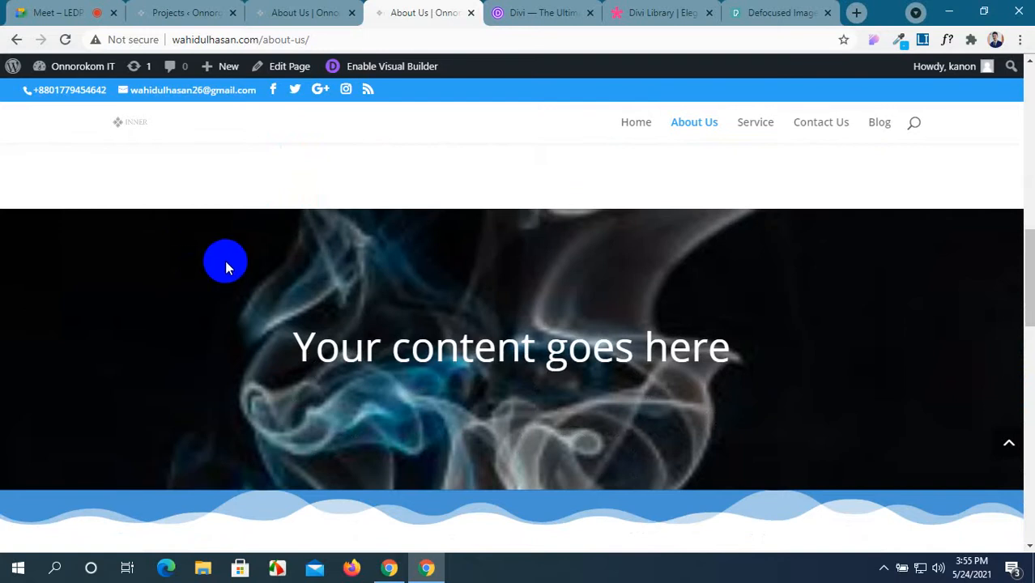
Step: Look through the heading section's design and advanced settings in the Visual Builder and expand the Scroll Effects options
{"action": "left_click", "coordinate": [310, 6]}
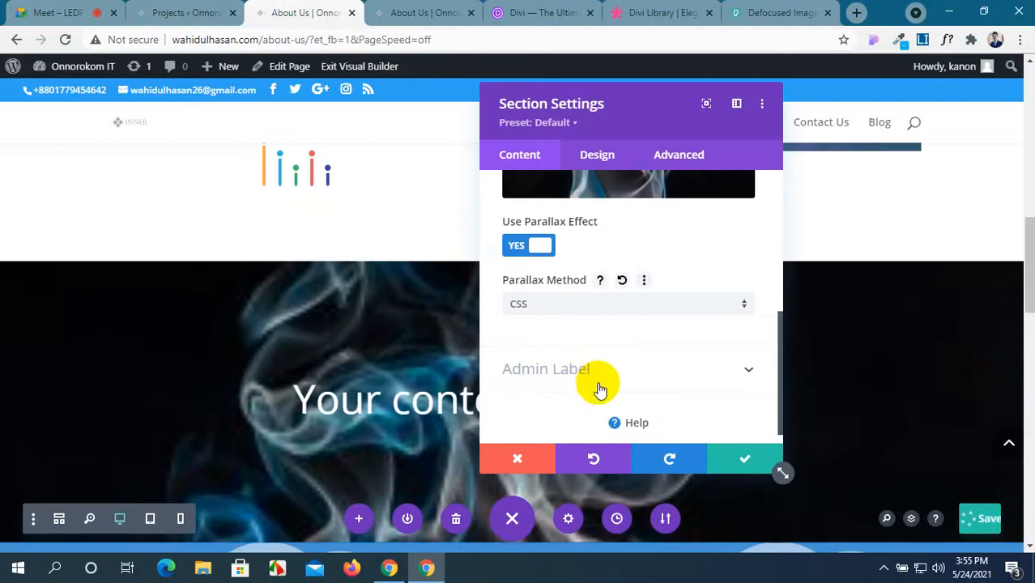
{"action": "scroll", "coordinate": [595, 376], "scroll_direction": "up", "scroll_amount": 5}
{"action": "scroll", "coordinate": [599, 390], "scroll_direction": "down", "scroll_amount": 2}
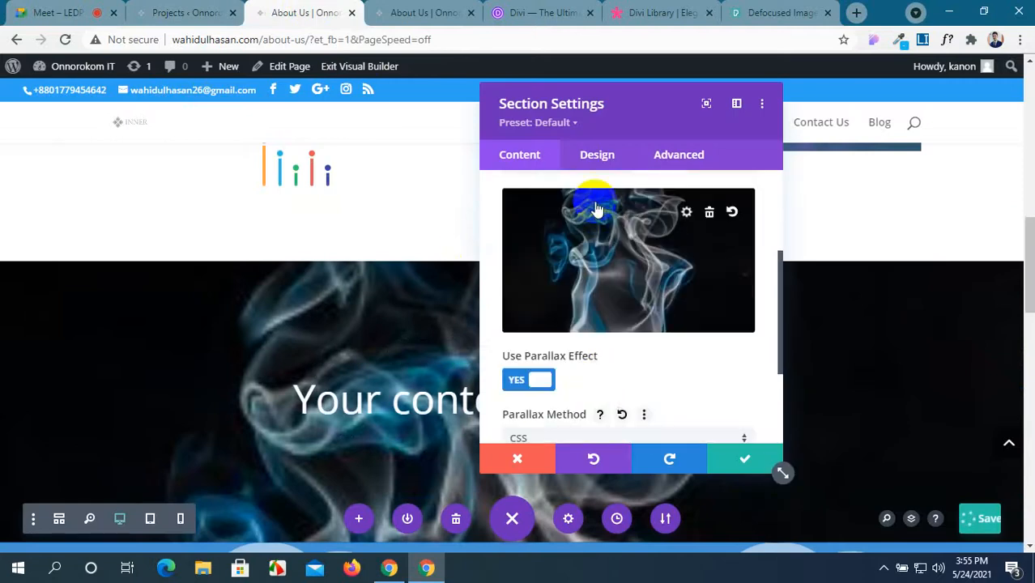
{"action": "left_click", "coordinate": [607, 157]}
{"action": "scroll", "coordinate": [613, 235], "scroll_direction": "down", "scroll_amount": 4}
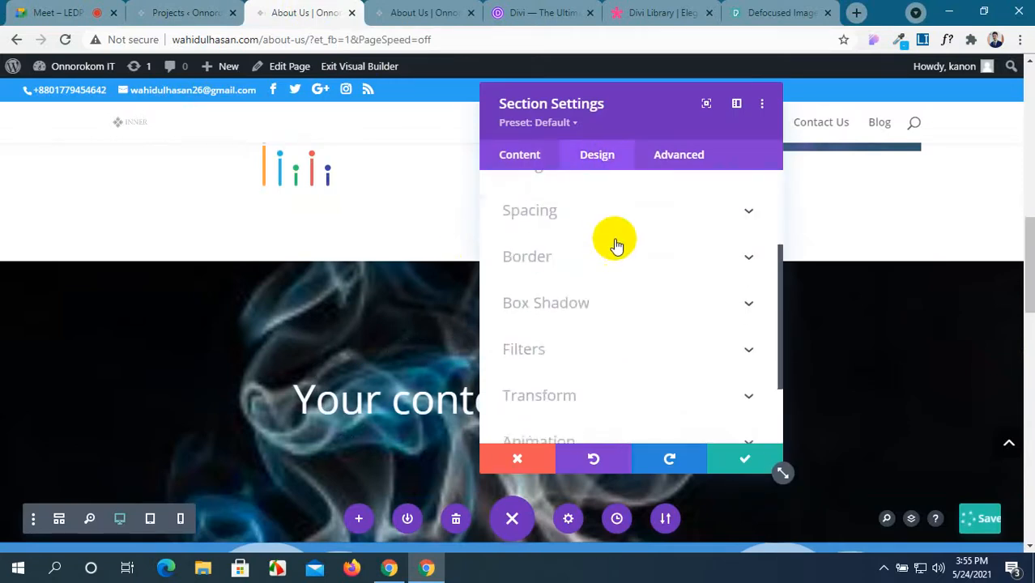
{"action": "left_click", "coordinate": [685, 162]}
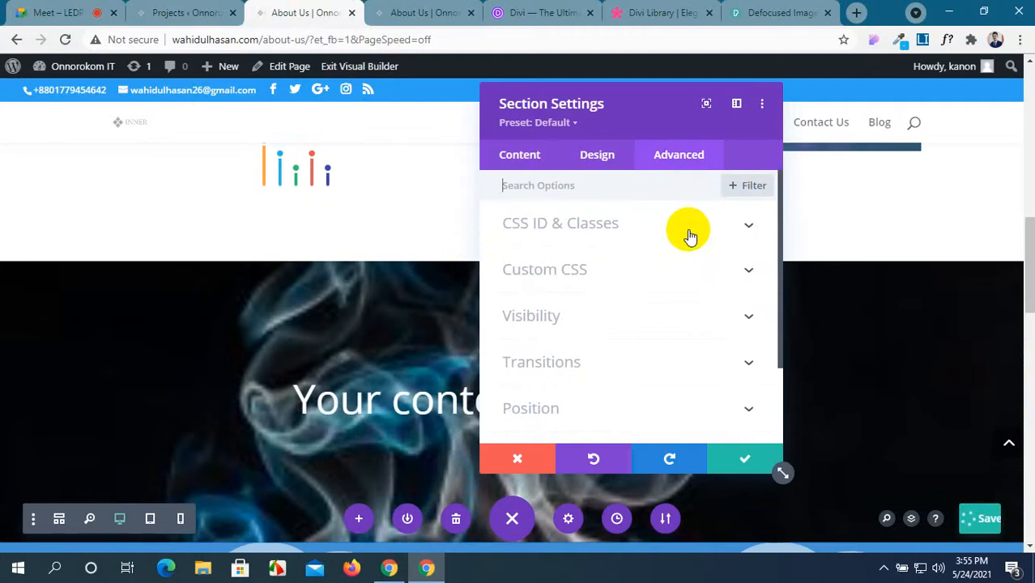
{"action": "scroll", "coordinate": [677, 313], "scroll_direction": "down", "scroll_amount": 3}
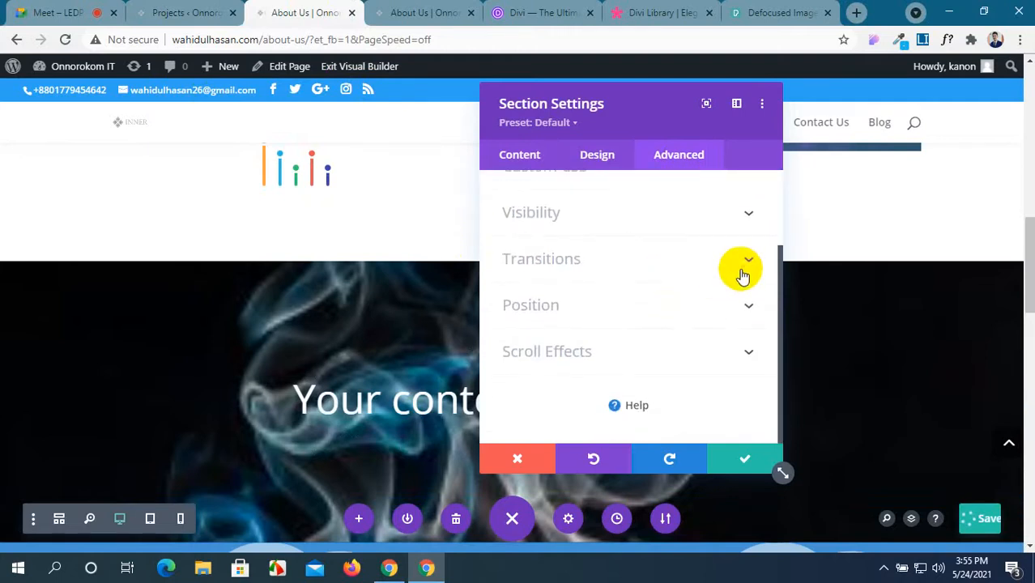
{"action": "left_click", "coordinate": [735, 356]}
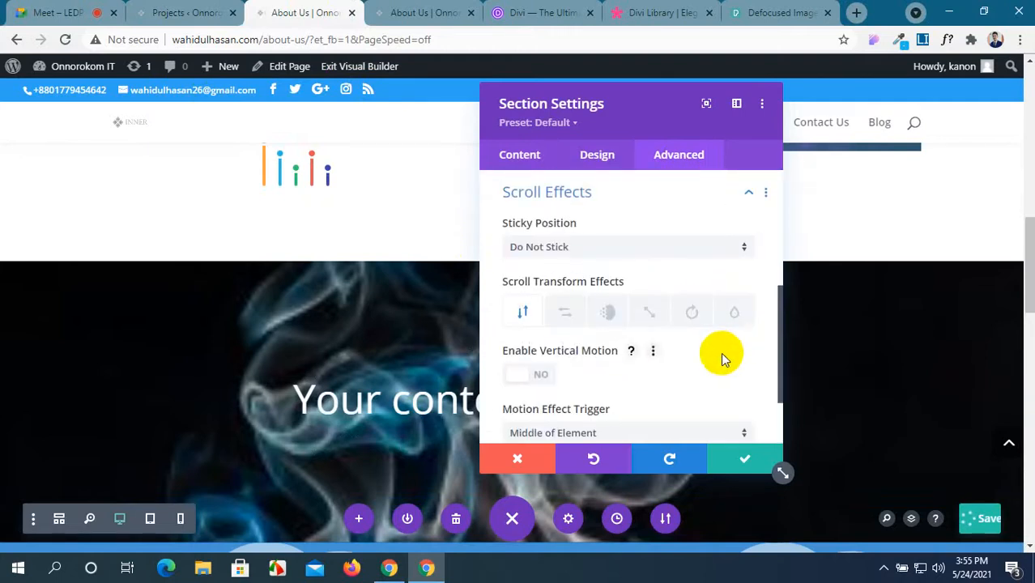
{"action": "scroll", "coordinate": [240, 366], "scroll_direction": "down", "scroll_amount": 2}
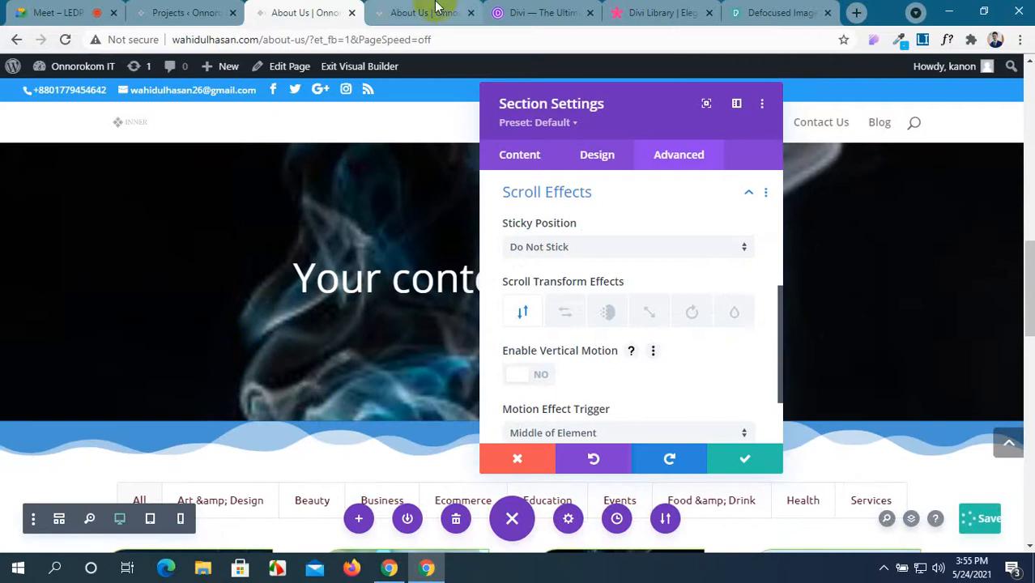
Step: Compare the heading section's scrolling against its neighbouring sections on the live About Us page
{"action": "left_click", "coordinate": [417, 12]}
{"action": "scroll", "coordinate": [355, 345], "scroll_direction": "down", "scroll_amount": 10}
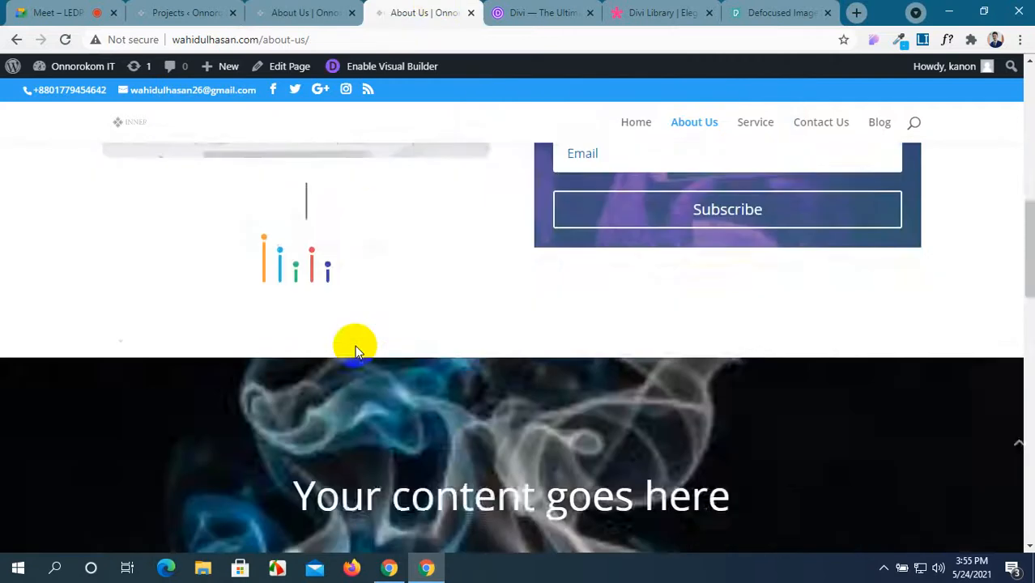
{"action": "scroll", "coordinate": [354, 345], "scroll_direction": "down", "scroll_amount": 8}
{"action": "scroll", "coordinate": [355, 345], "scroll_direction": "up", "scroll_amount": 3}
{"action": "scroll", "coordinate": [355, 345], "scroll_direction": "down", "scroll_amount": 2}
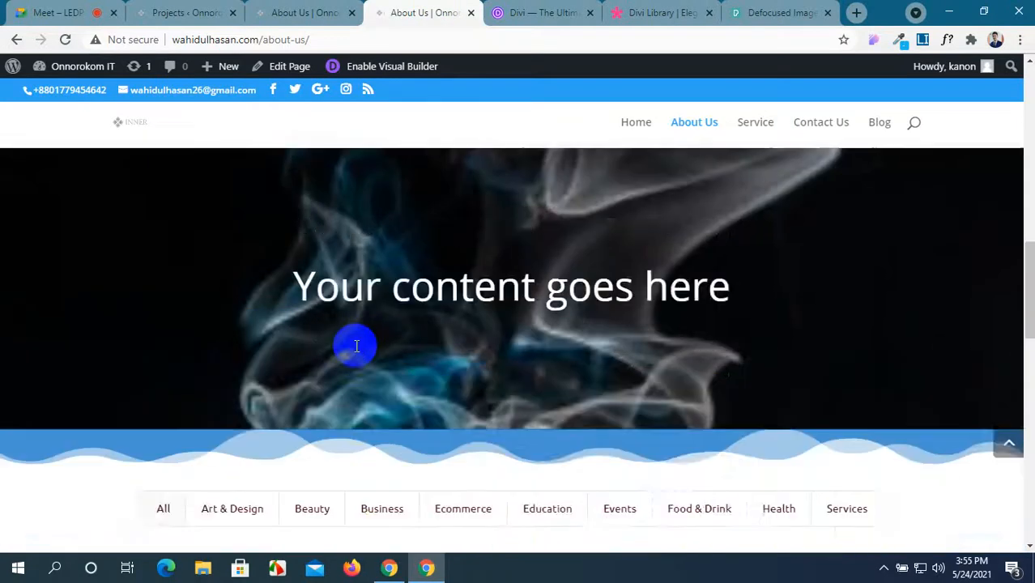
{"action": "scroll", "coordinate": [355, 345], "scroll_direction": "up", "scroll_amount": 1}
Step: Turn off the parallax effect on the heading section's background image in the Visual Builder
{"action": "left_click", "coordinate": [314, 15]}
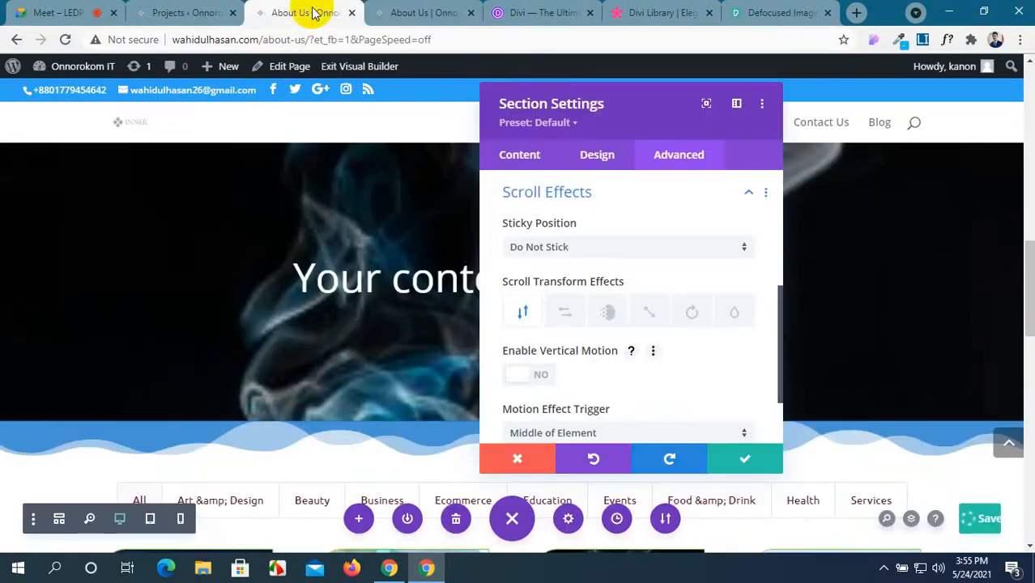
{"action": "left_click", "coordinate": [504, 155]}
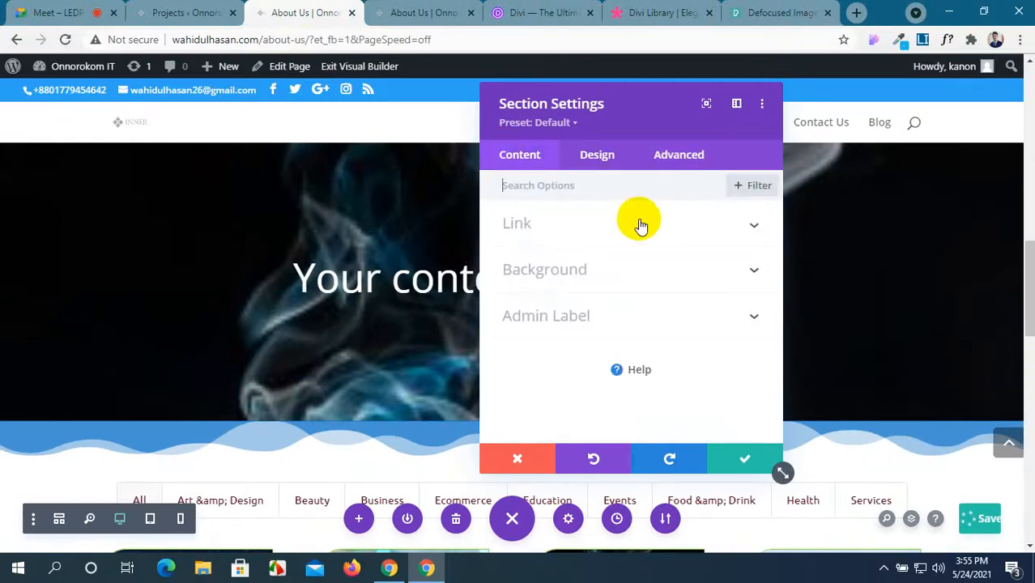
{"action": "left_click", "coordinate": [704, 270]}
{"action": "scroll", "coordinate": [663, 314], "scroll_direction": "down", "scroll_amount": 4}
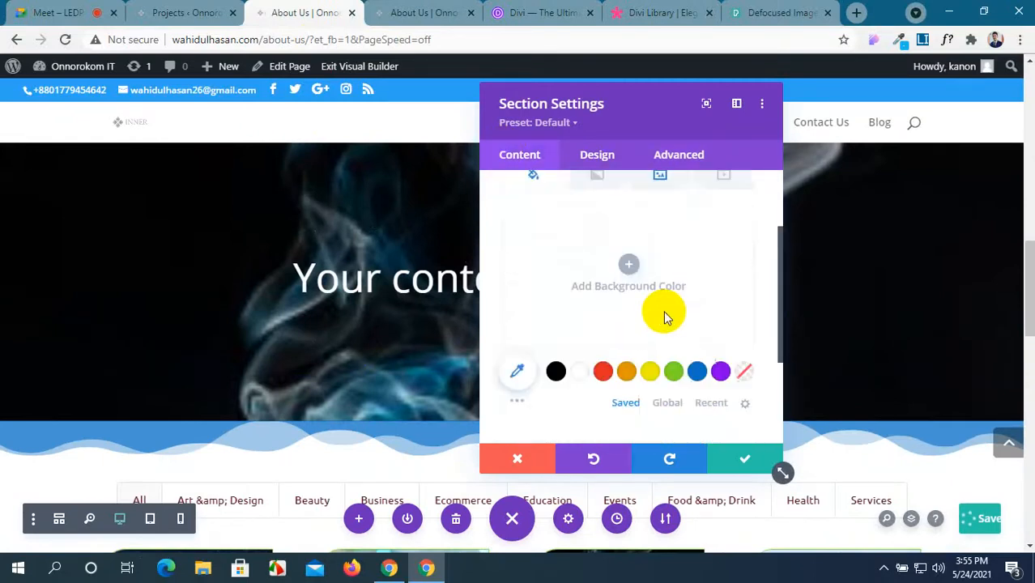
{"action": "scroll", "coordinate": [663, 315], "scroll_direction": "up", "scroll_amount": 4}
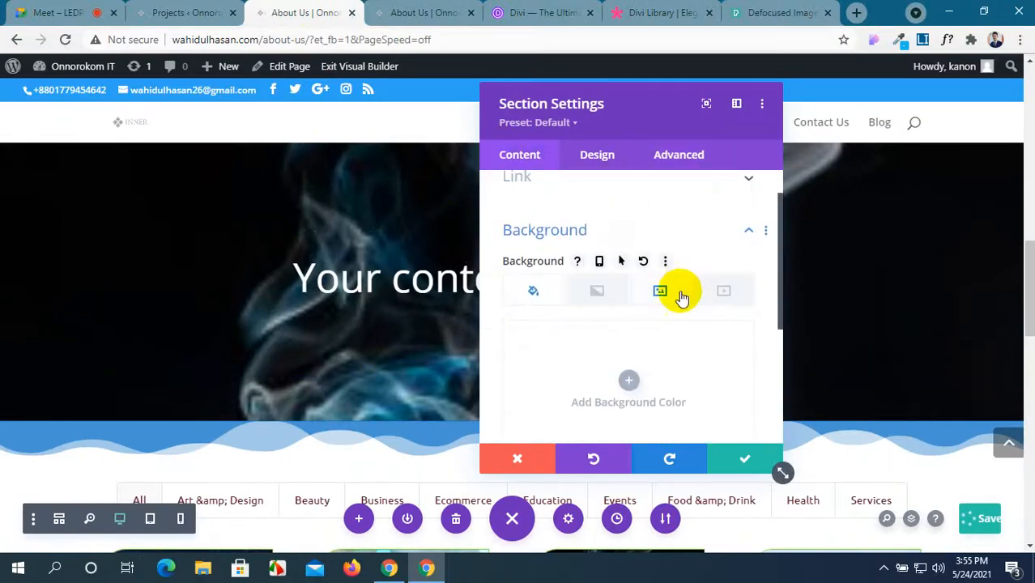
{"action": "left_click", "coordinate": [680, 296]}
{"action": "scroll", "coordinate": [654, 381], "scroll_direction": "down", "scroll_amount": 3}
{"action": "left_click", "coordinate": [664, 346]}
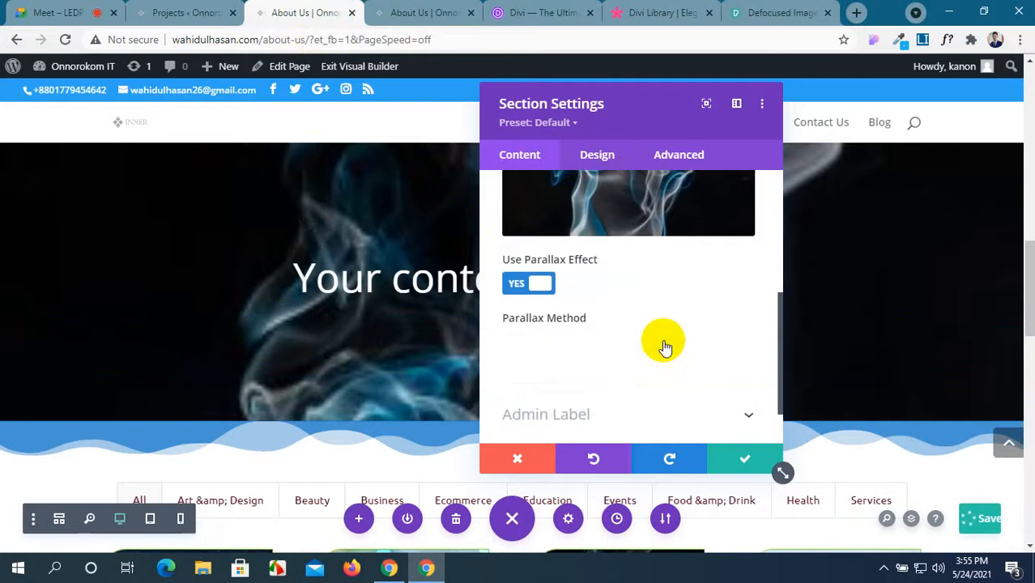
{"action": "left_click", "coordinate": [548, 287]}
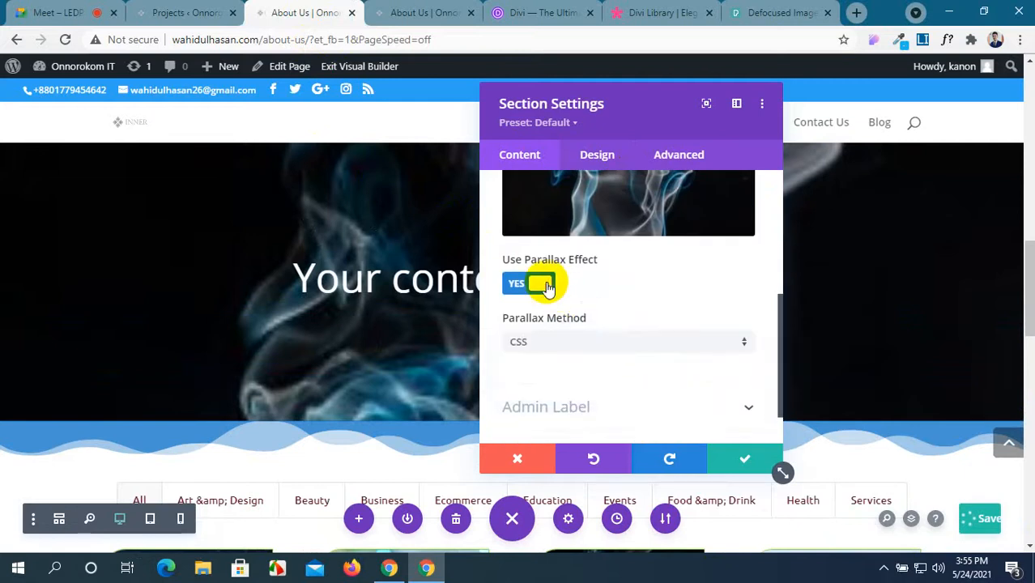
{"action": "left_click", "coordinate": [540, 285]}
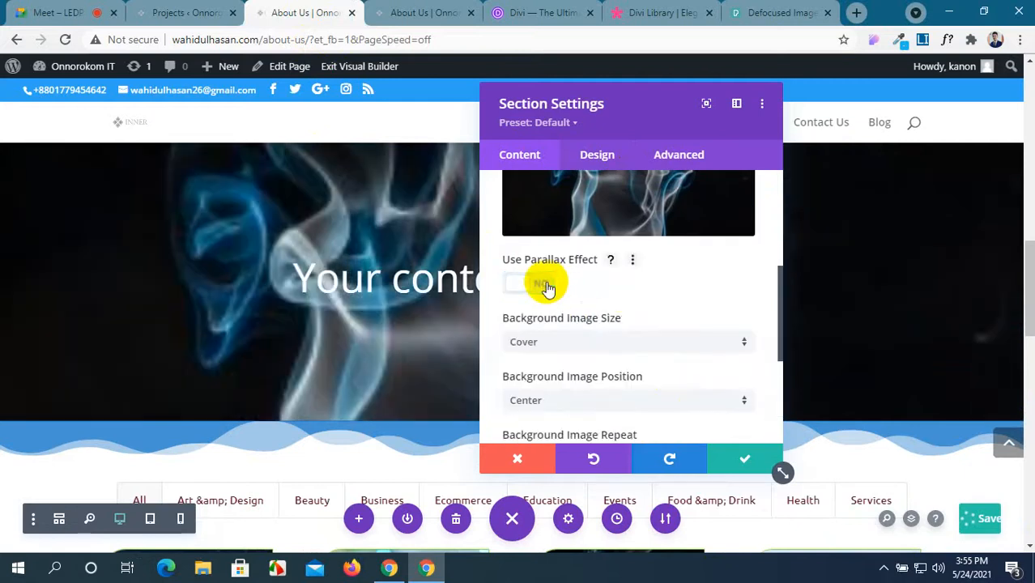
Step: Set the heading section's sticky position to Stick to Top with a 51px top offset, and save the page
{"action": "left_click", "coordinate": [677, 159]}
{"action": "left_click_drag", "start_coordinate": [596, 113], "coordinate": [162, 108]}
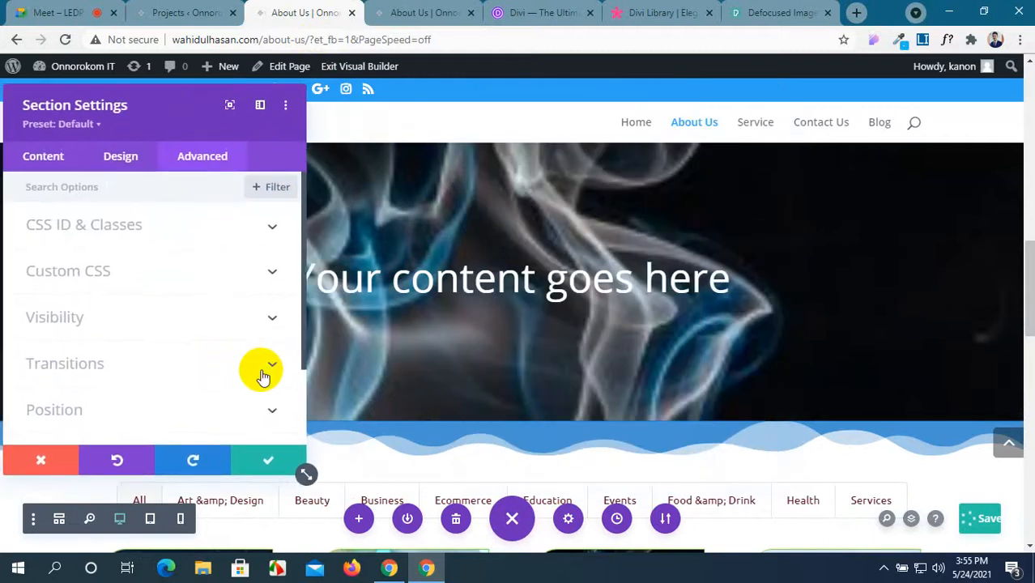
{"action": "scroll", "coordinate": [251, 385], "scroll_direction": "down", "scroll_amount": 2}
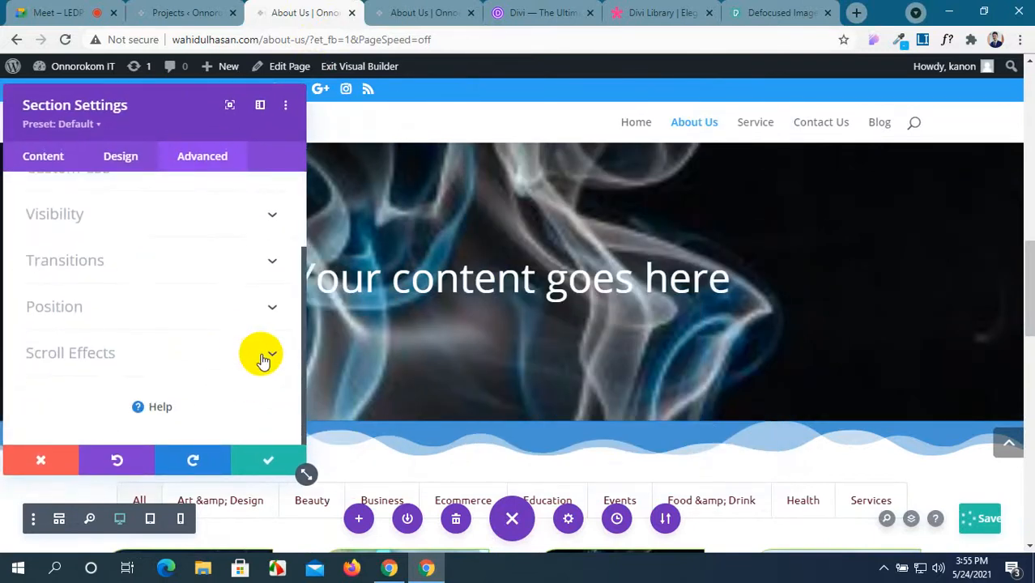
{"action": "left_click", "coordinate": [262, 356]}
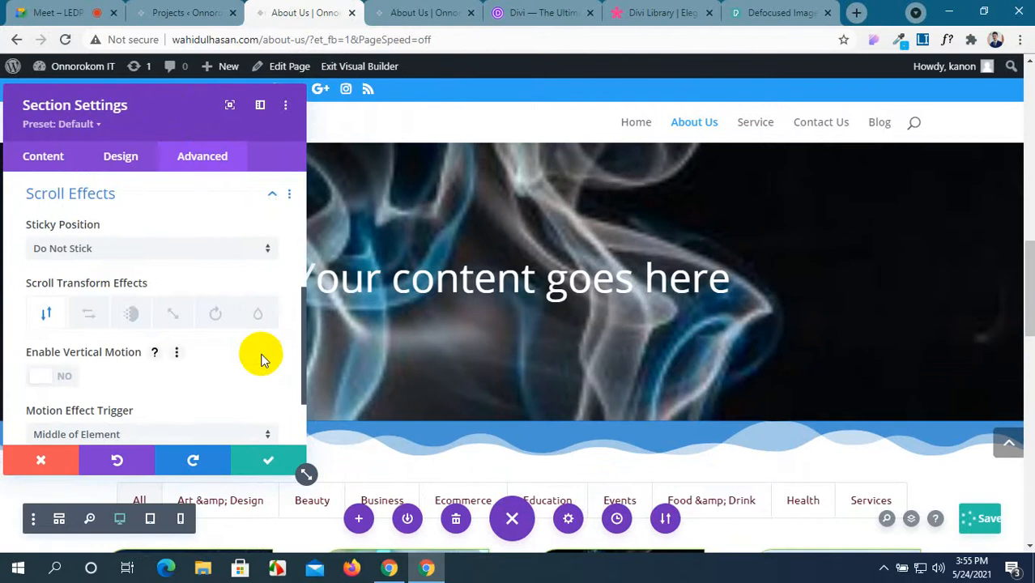
{"action": "scroll", "coordinate": [86, 339], "scroll_direction": "down", "scroll_amount": 1}
{"action": "scroll", "coordinate": [85, 340], "scroll_direction": "up", "scroll_amount": 1}
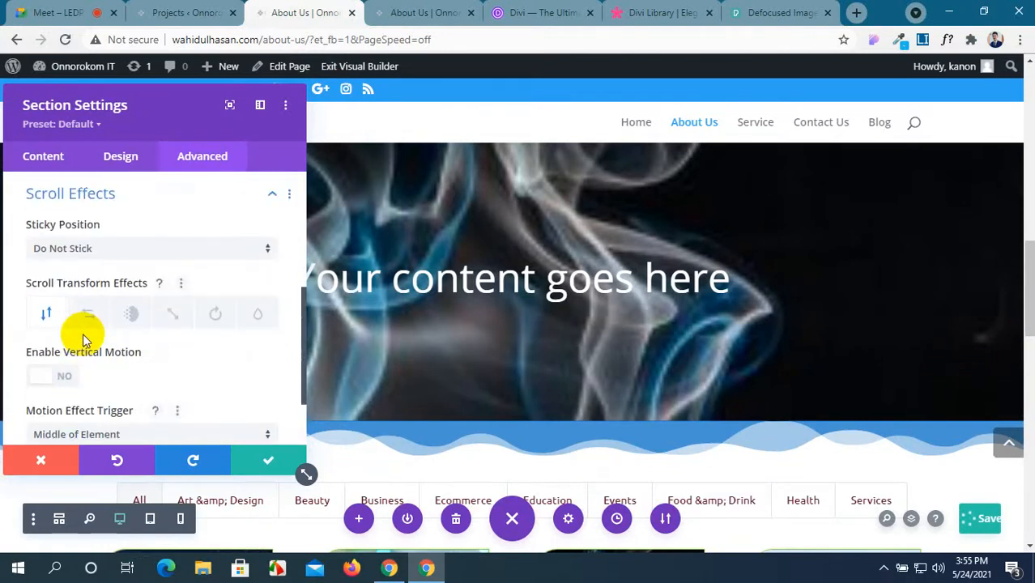
{"action": "left_click", "coordinate": [153, 250]}
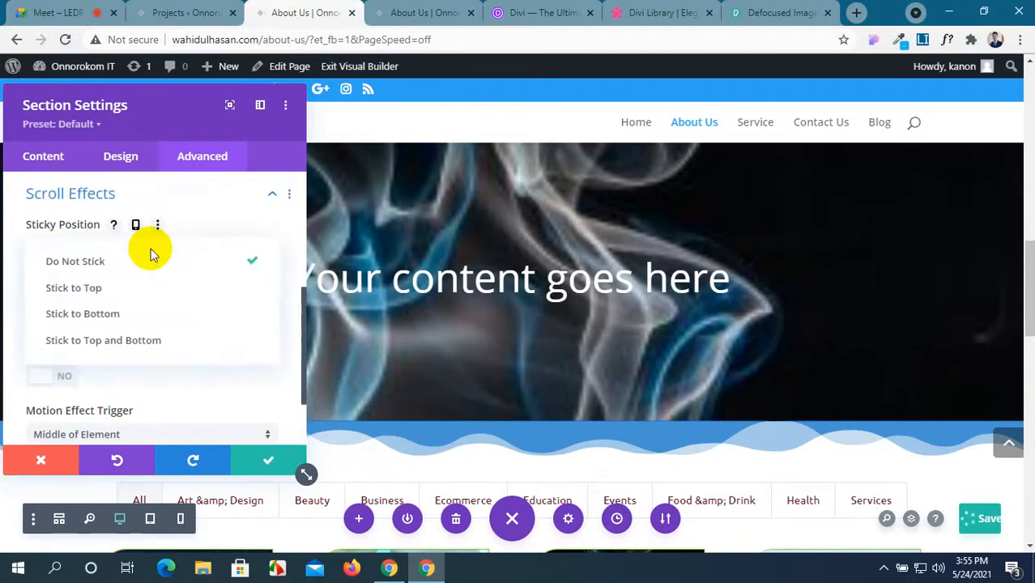
{"action": "left_click", "coordinate": [141, 288]}
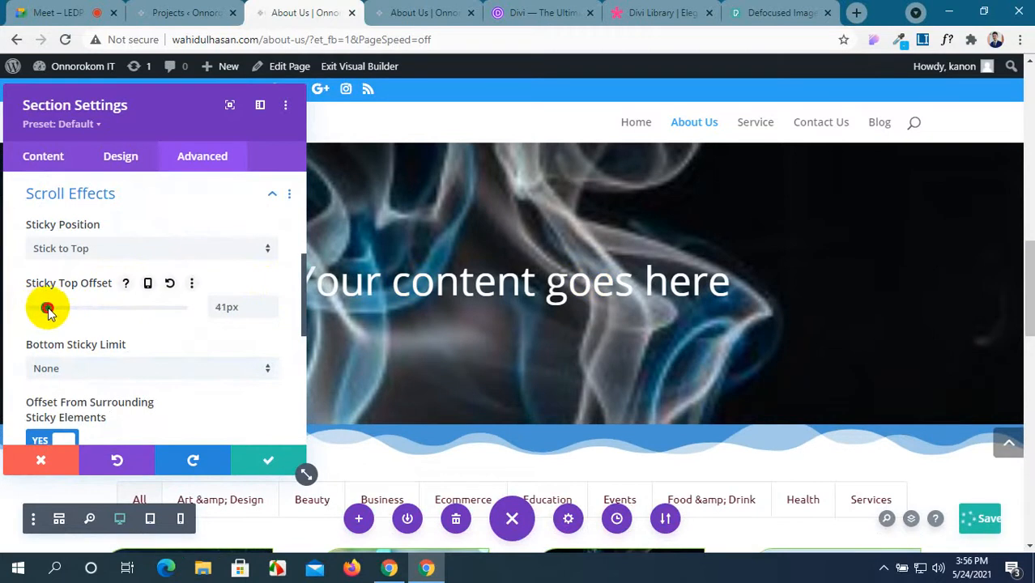
{"action": "left_click_drag", "start_coordinate": [50, 310], "coordinate": [51, 310]}
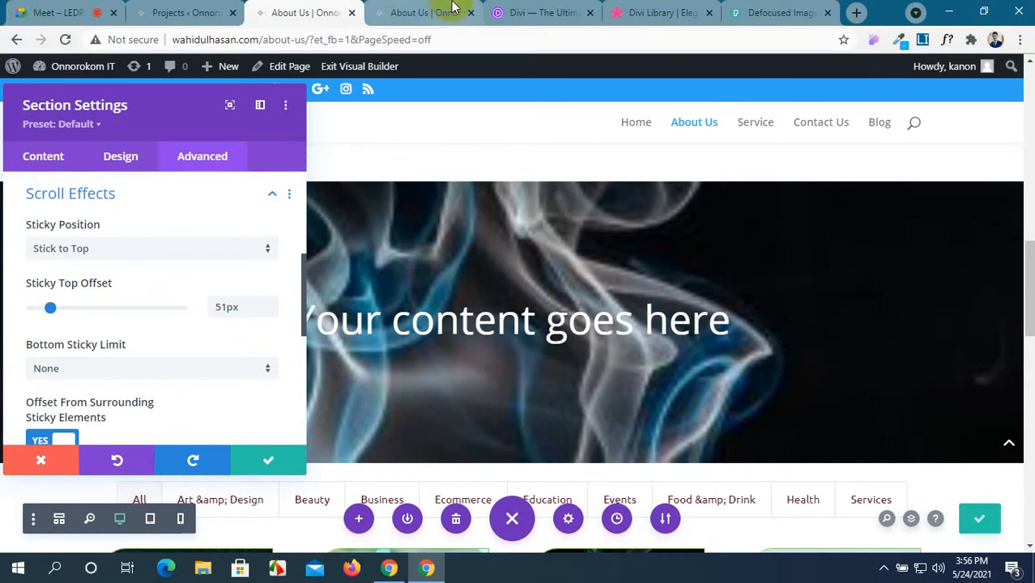
Step: Reload the live About Us page and examine how the heading section sticks to the top while scrolling
{"action": "left_click", "coordinate": [429, 12]}
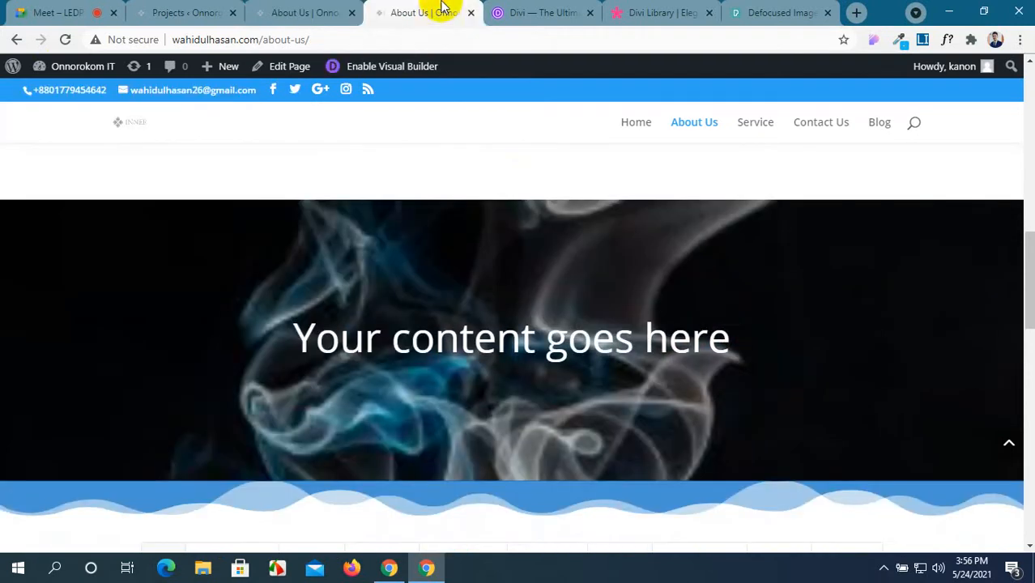
{"action": "left_click", "coordinate": [65, 39]}
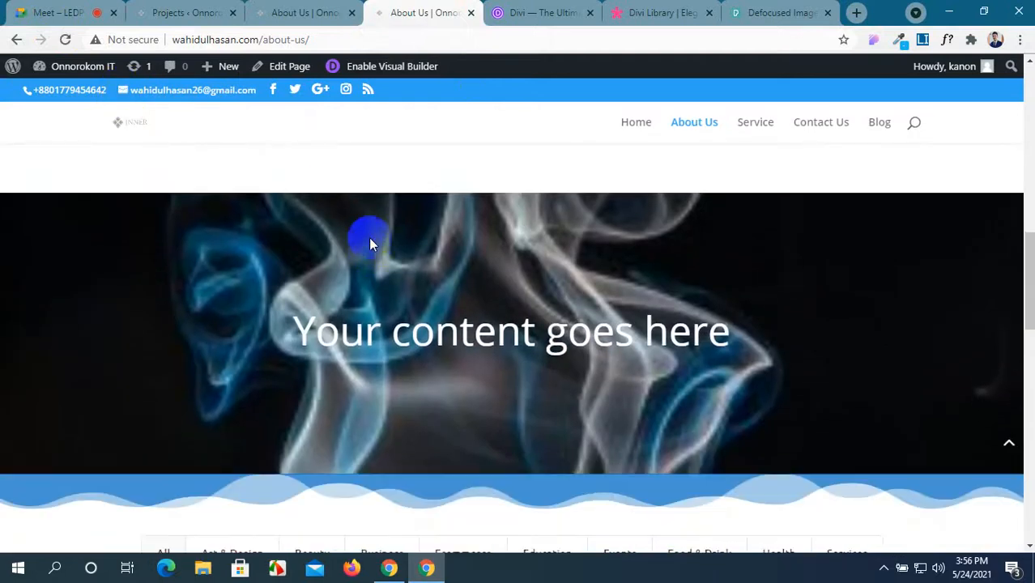
{"action": "scroll", "coordinate": [368, 237], "scroll_direction": "down", "scroll_amount": 10}
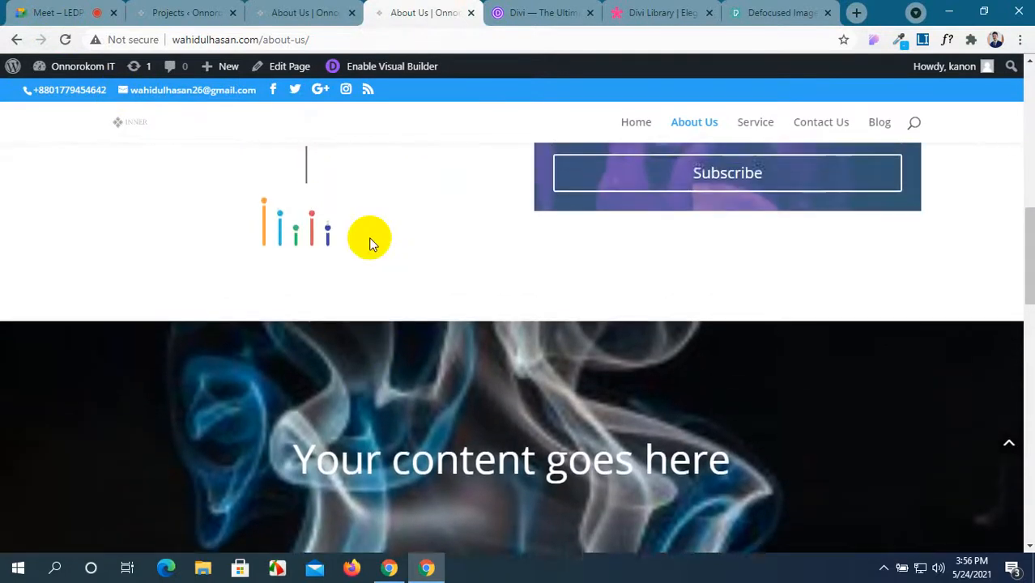
{"action": "scroll", "coordinate": [369, 237], "scroll_direction": "up", "scroll_amount": 10}
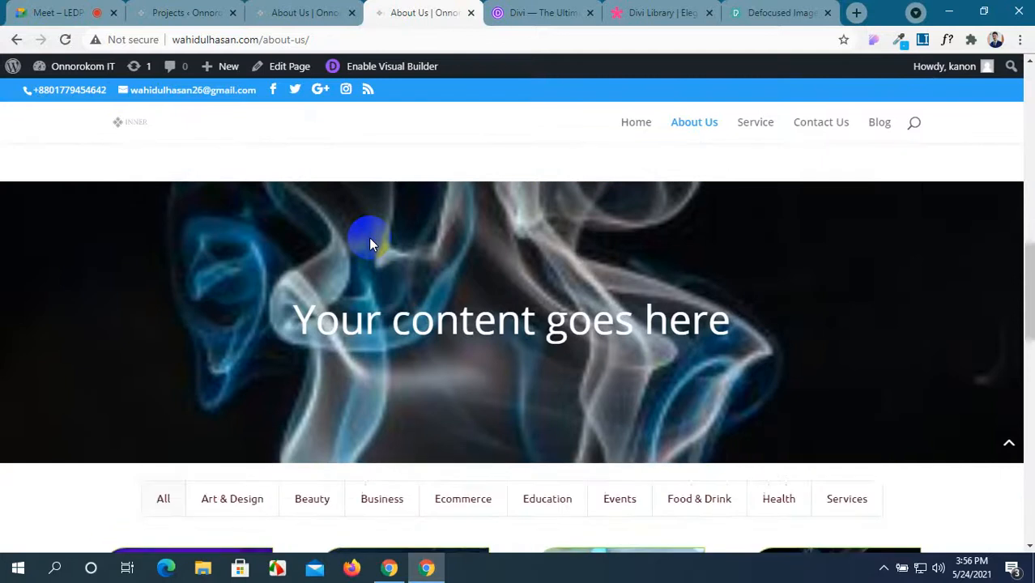
{"action": "scroll", "coordinate": [368, 237], "scroll_direction": "down", "scroll_amount": 10}
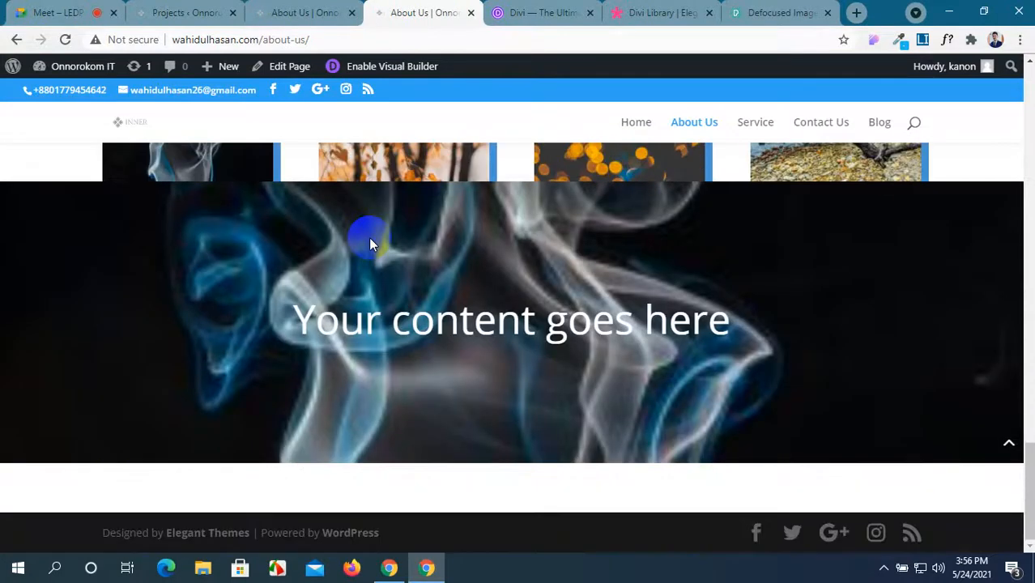
{"action": "scroll", "coordinate": [369, 237], "scroll_direction": "up", "scroll_amount": 15}
{"action": "scroll", "coordinate": [369, 240], "scroll_direction": "up", "scroll_amount": 3}
{"action": "scroll", "coordinate": [369, 241], "scroll_direction": "down", "scroll_amount": 12}
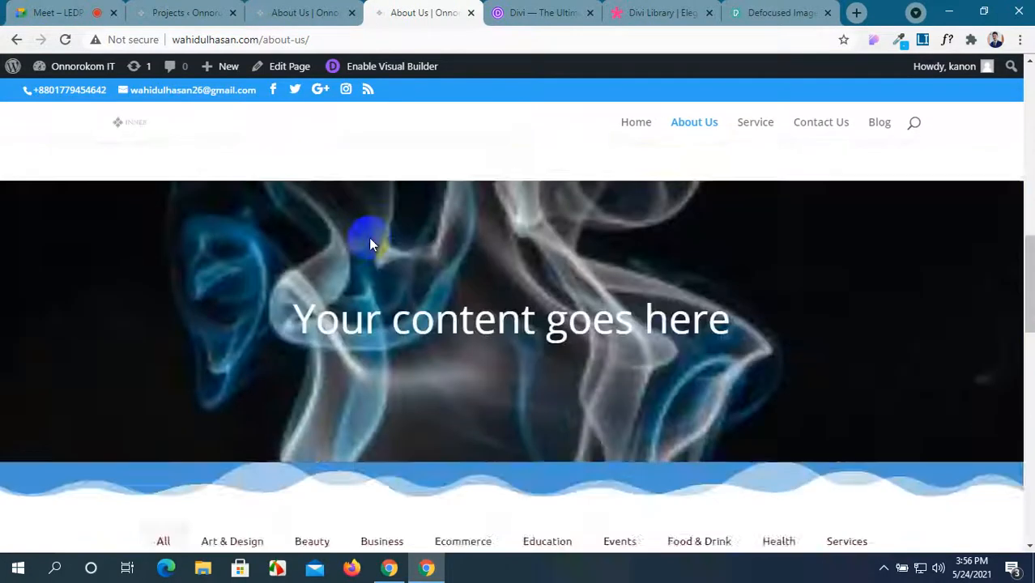
{"action": "scroll", "coordinate": [369, 238], "scroll_direction": "up", "scroll_amount": 15}
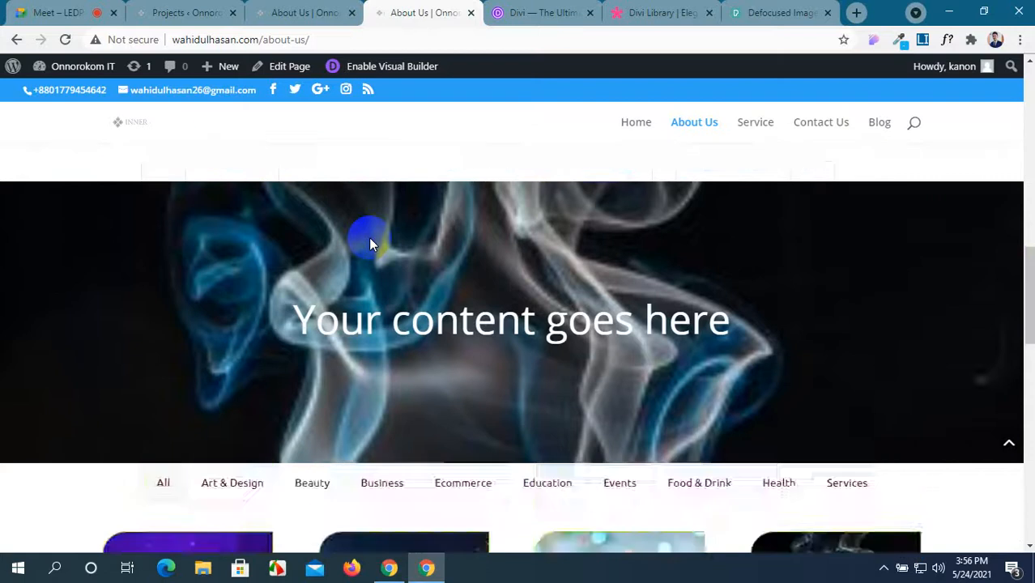
{"action": "scroll", "coordinate": [368, 238], "scroll_direction": "down", "scroll_amount": 8}
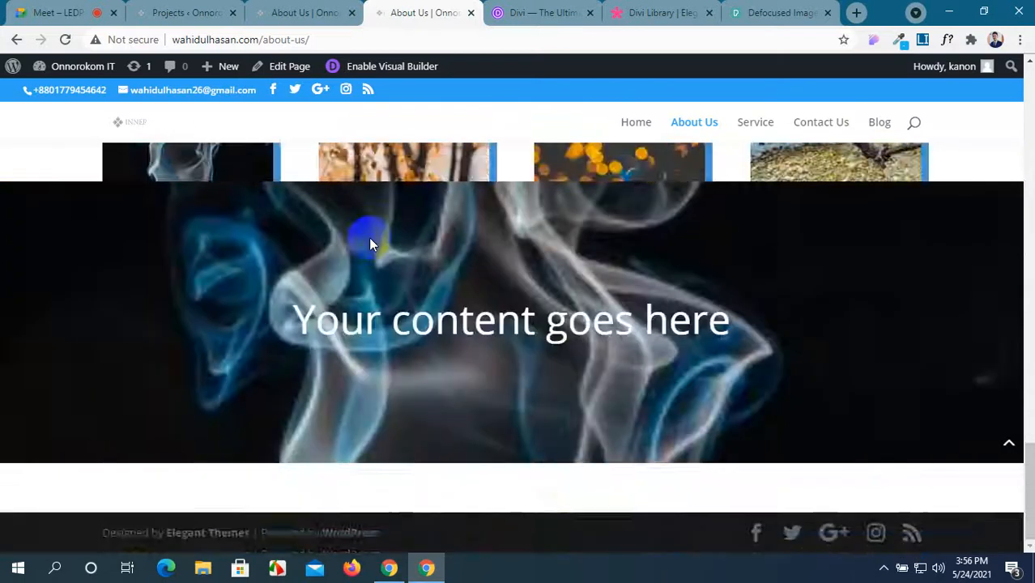
{"action": "scroll", "coordinate": [368, 237], "scroll_direction": "up", "scroll_amount": 3}
Step: Change the heading section's sticky position to Stick to Bottom in the Visual Builder and save the page
{"action": "left_click", "coordinate": [328, 10]}
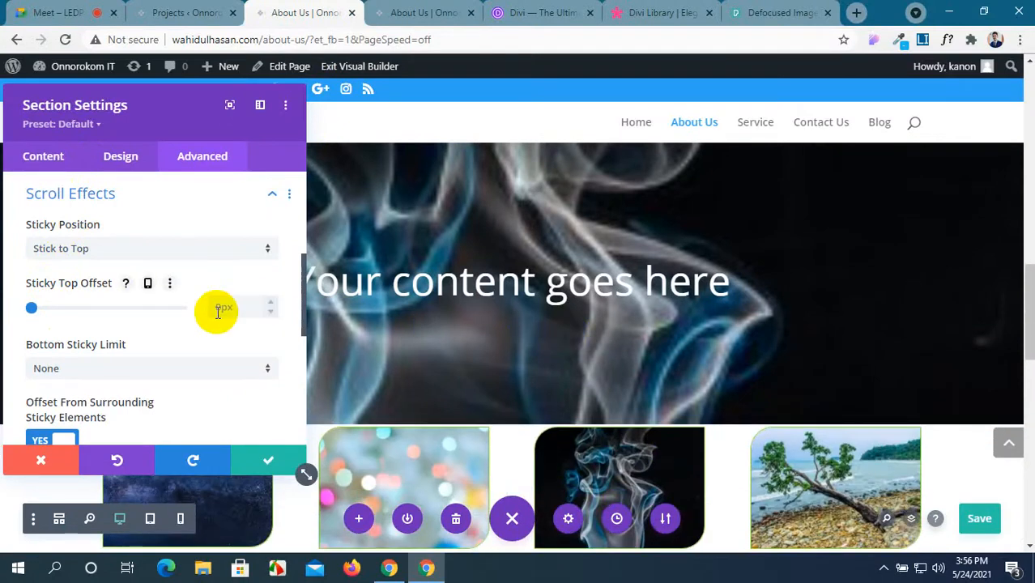
{"action": "left_click", "coordinate": [125, 255]}
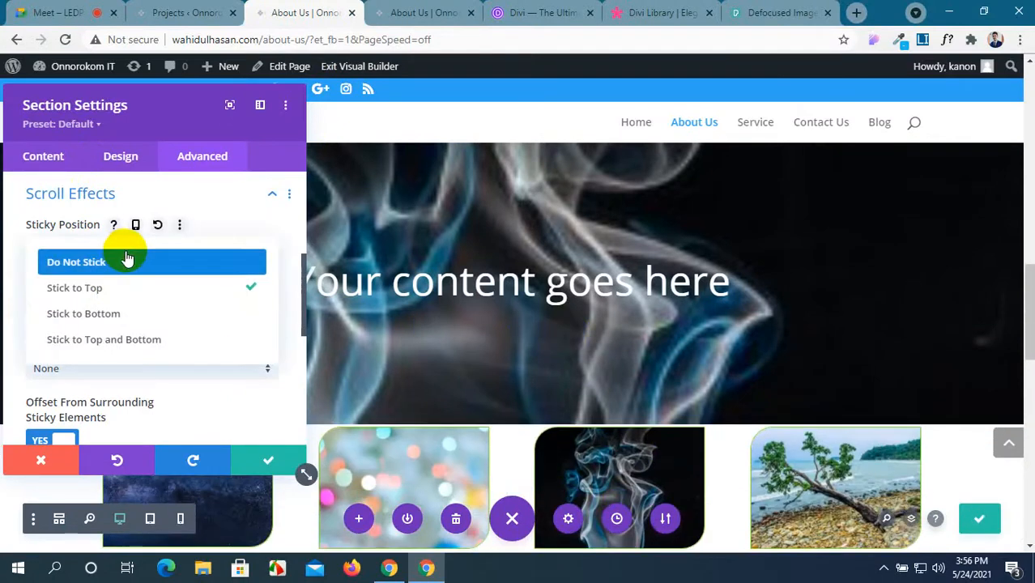
{"action": "left_click", "coordinate": [127, 316]}
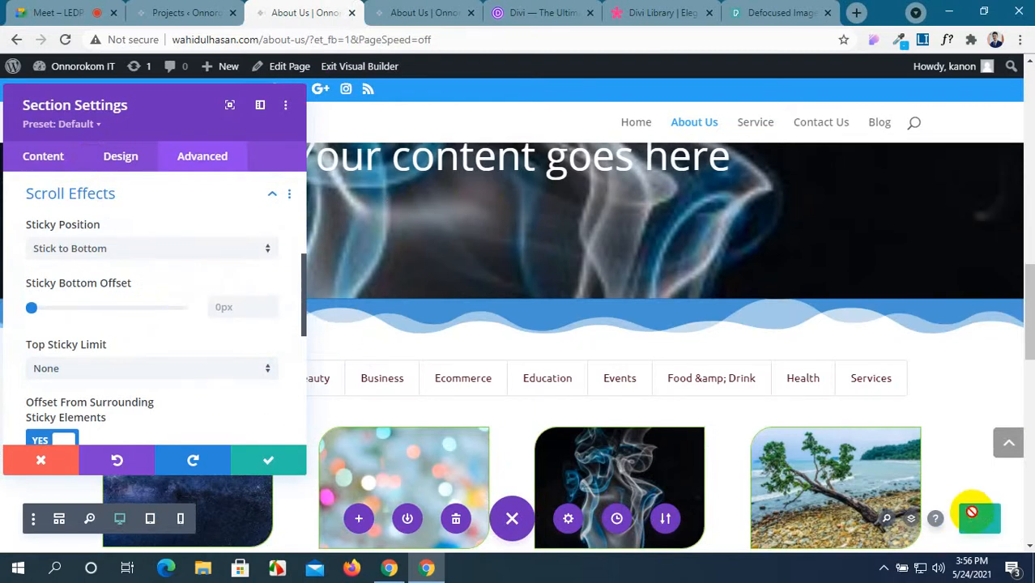
Step: Reload the live About Us page and examine how the heading section behaves with bottom sticking while scrolling
{"action": "left_click", "coordinate": [425, 10]}
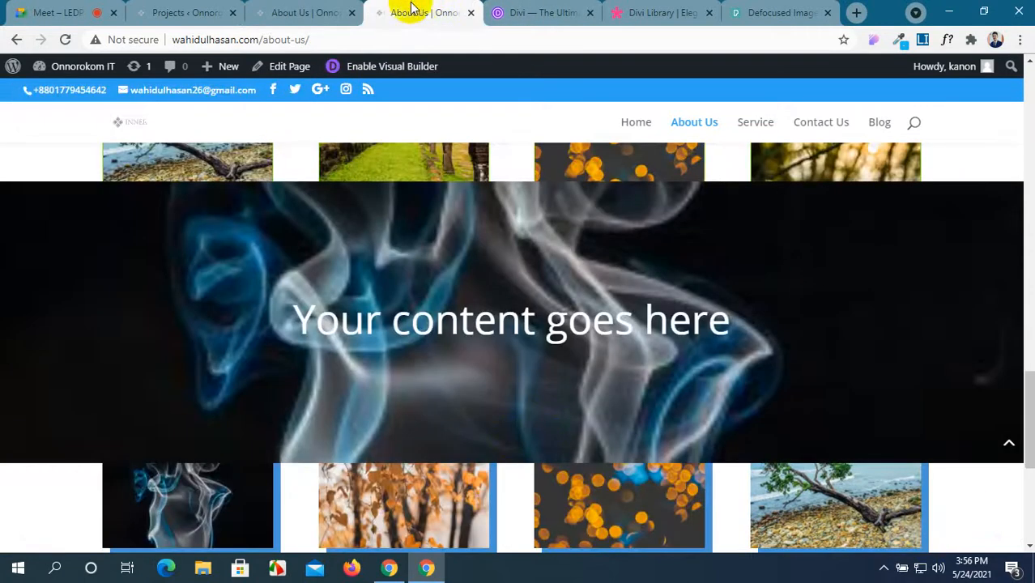
{"action": "left_click", "coordinate": [64, 40]}
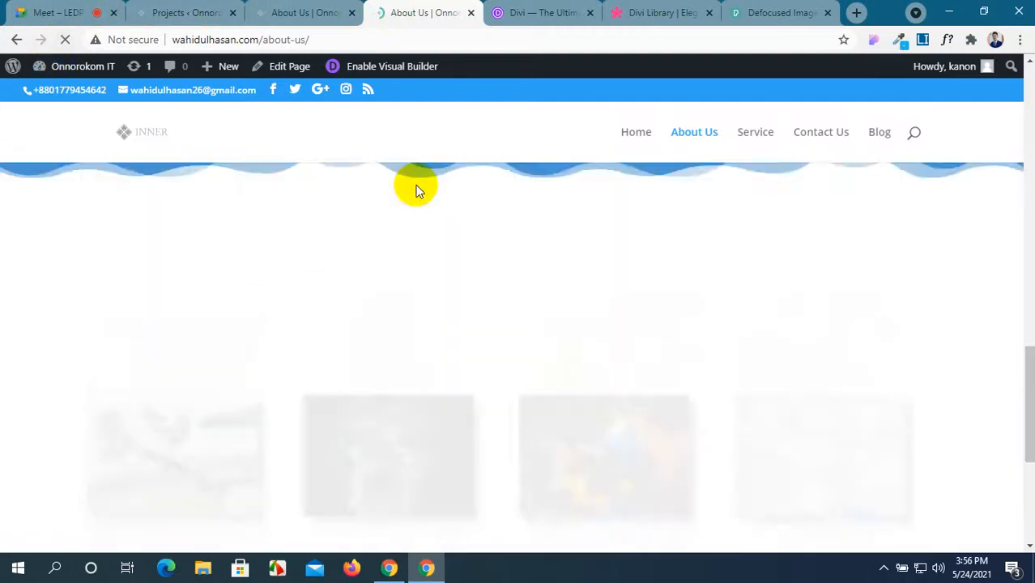
{"action": "scroll", "coordinate": [416, 185], "scroll_direction": "up", "scroll_amount": 9}
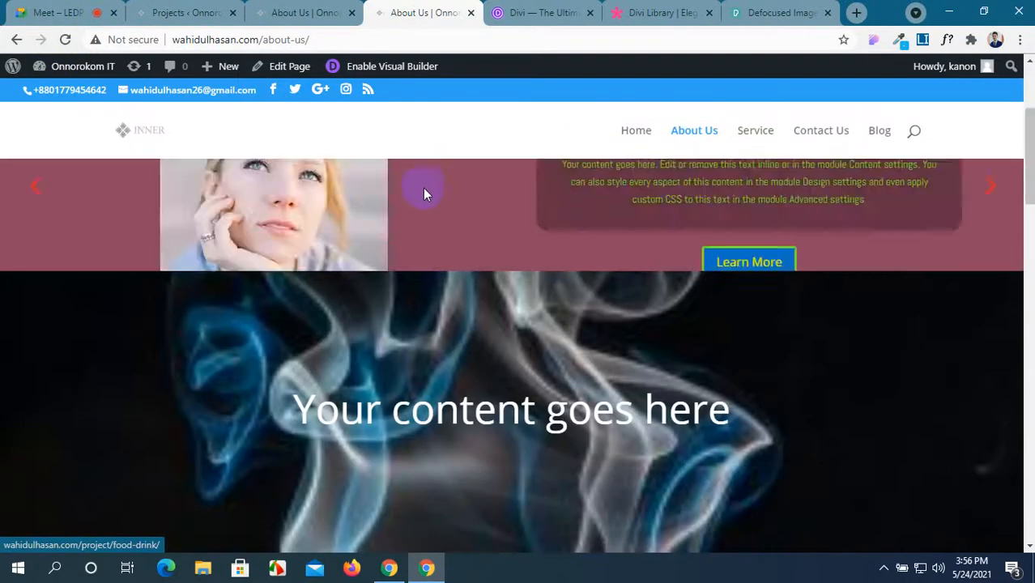
{"action": "scroll", "coordinate": [423, 188], "scroll_direction": "down", "scroll_amount": 7}
{"action": "scroll", "coordinate": [423, 188], "scroll_direction": "down", "scroll_amount": 5}
{"action": "scroll", "coordinate": [423, 188], "scroll_direction": "up", "scroll_amount": 6}
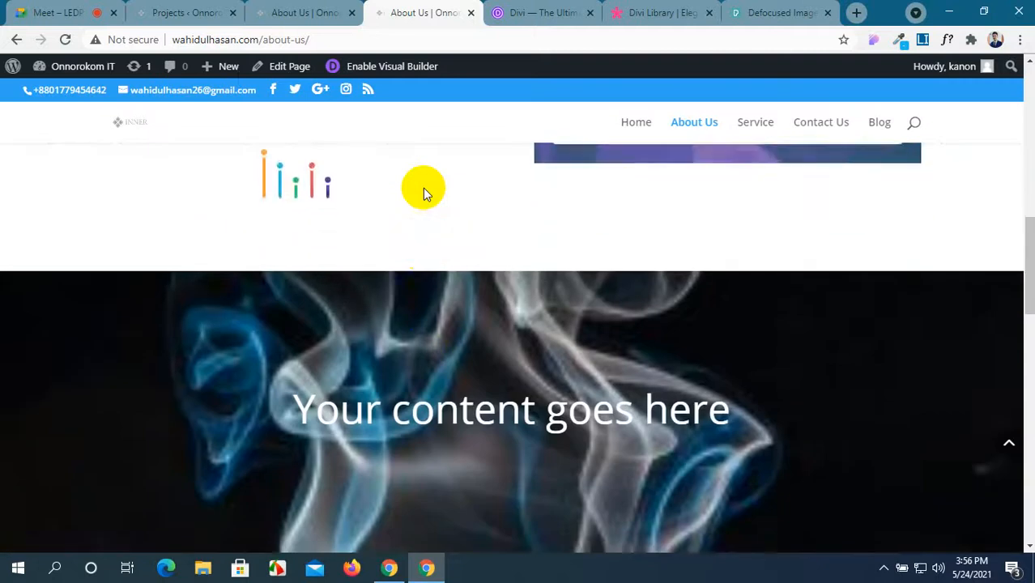
{"action": "scroll", "coordinate": [422, 188], "scroll_direction": "down", "scroll_amount": 1}
{"action": "scroll", "coordinate": [422, 188], "scroll_direction": "up", "scroll_amount": 5}
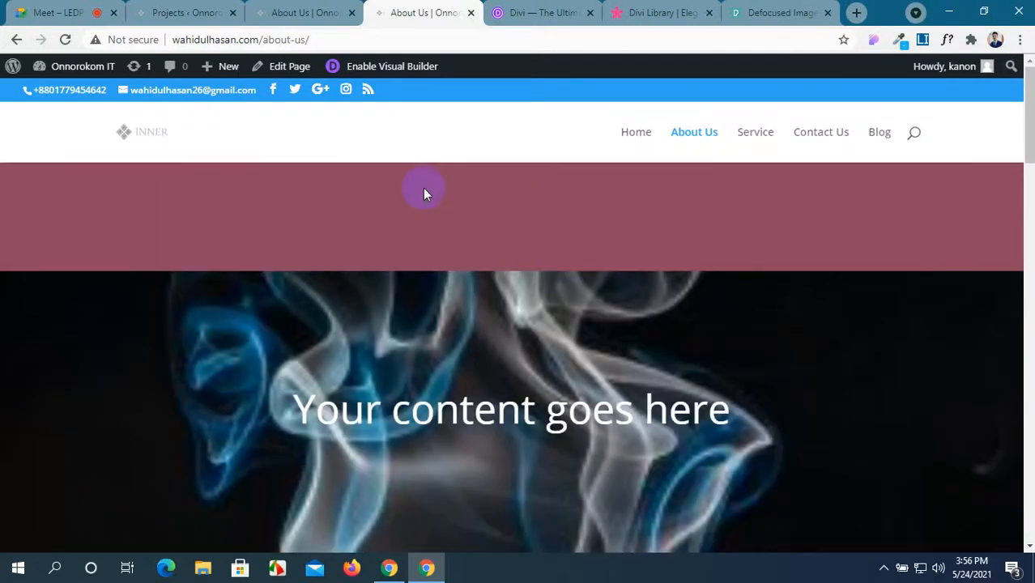
{"action": "scroll", "coordinate": [423, 194], "scroll_direction": "down", "scroll_amount": 6}
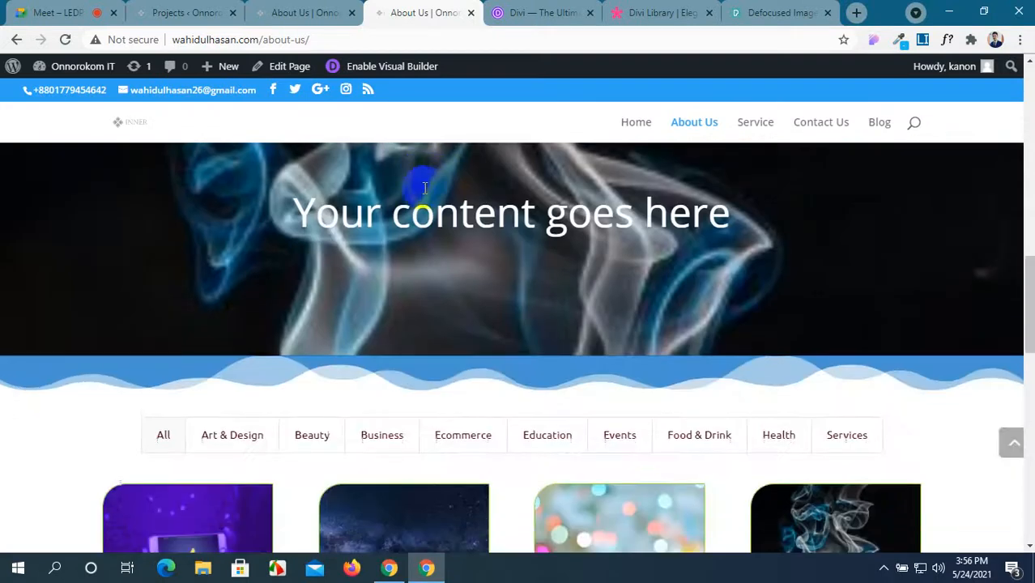
{"action": "scroll", "coordinate": [423, 194], "scroll_direction": "down", "scroll_amount": 10}
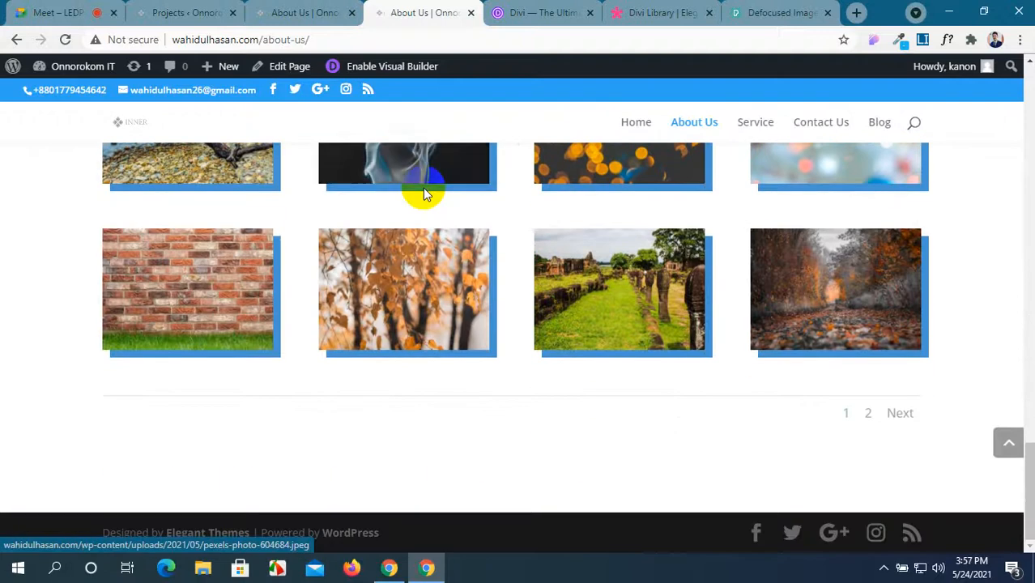
{"action": "scroll", "coordinate": [423, 195], "scroll_direction": "up", "scroll_amount": 5}
{"action": "scroll", "coordinate": [425, 194], "scroll_direction": "up", "scroll_amount": 6}
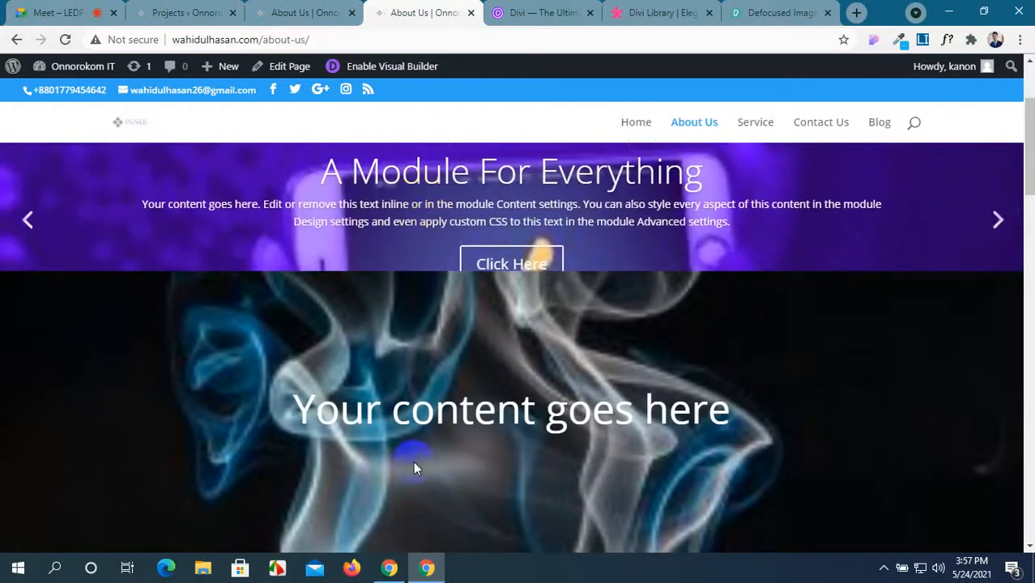
Step: Set the heading section's sticky position back to Do Not Stick in the Visual Builder
{"action": "left_click", "coordinate": [319, 12]}
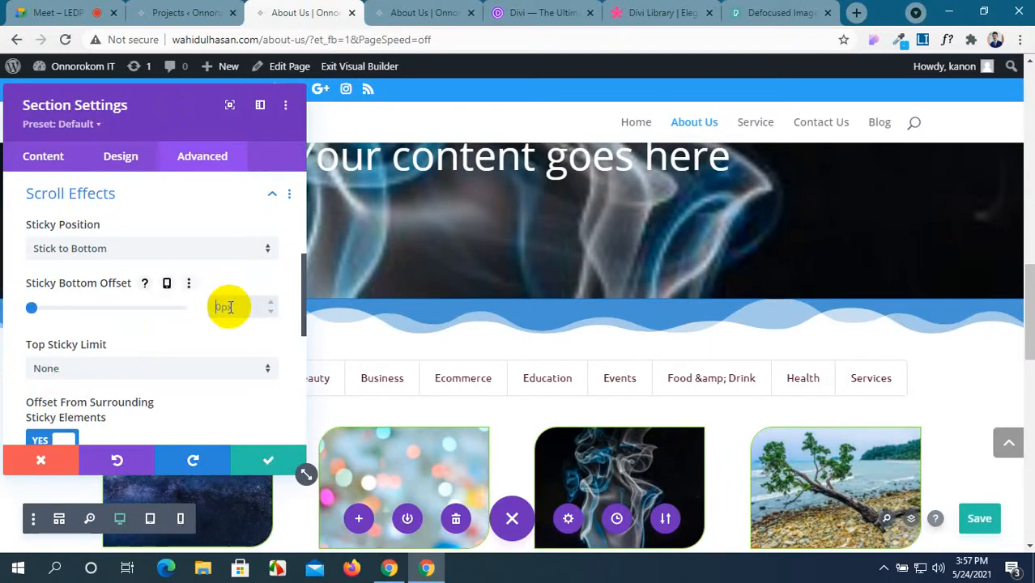
{"action": "left_click", "coordinate": [179, 256]}
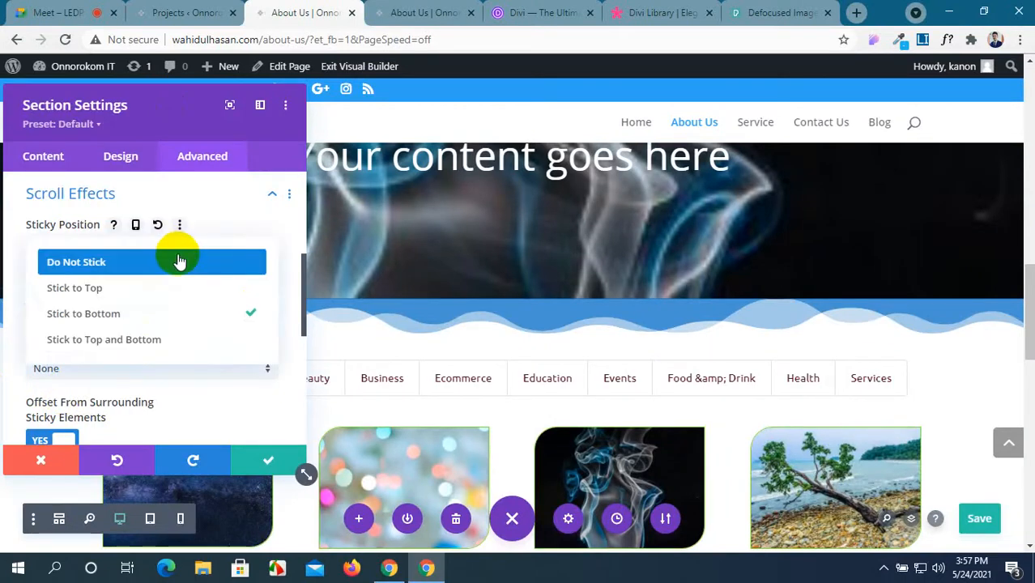
{"action": "left_click", "coordinate": [180, 261]}
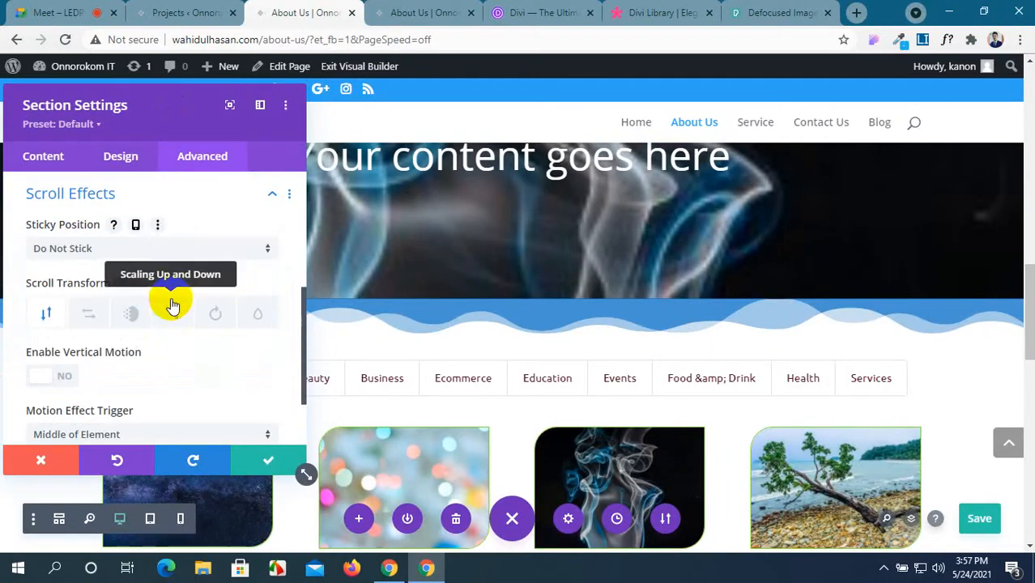
Step: Enable the horizontal motion scroll effect on the heading section and move its mid-point to 92%
{"action": "left_click", "coordinate": [98, 321]}
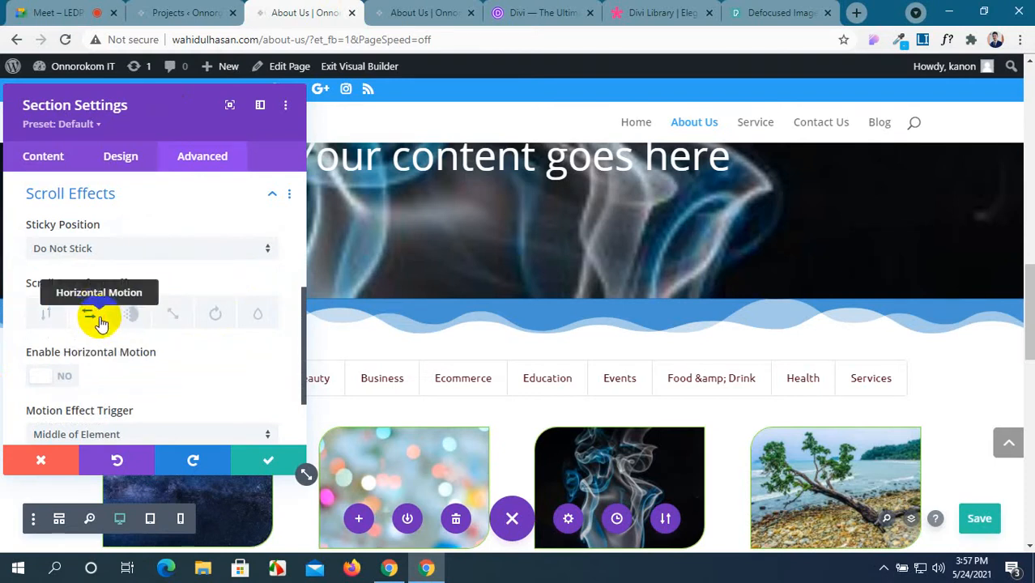
{"action": "left_click", "coordinate": [41, 377]}
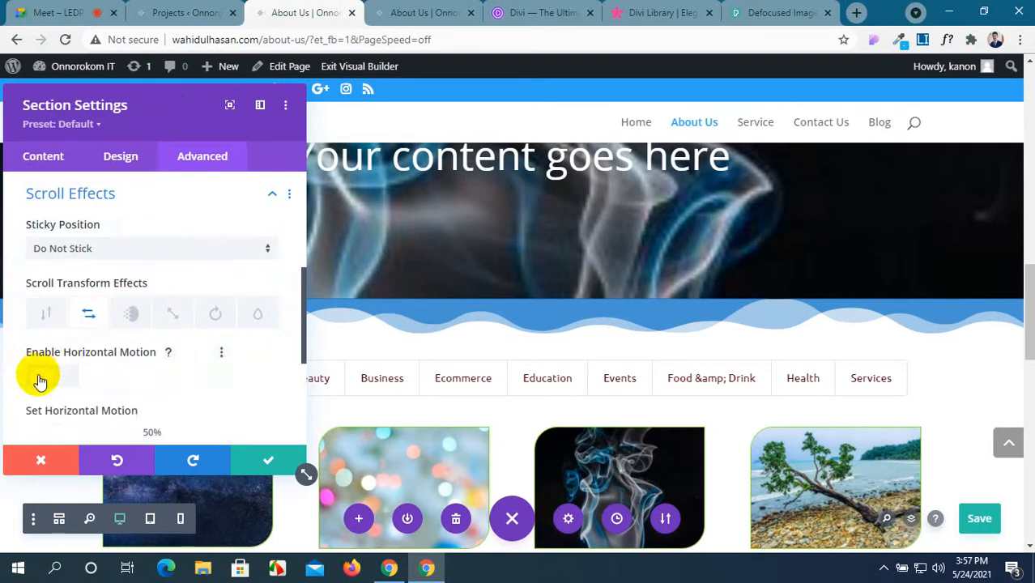
{"action": "scroll", "coordinate": [40, 377], "scroll_direction": "down", "scroll_amount": 1}
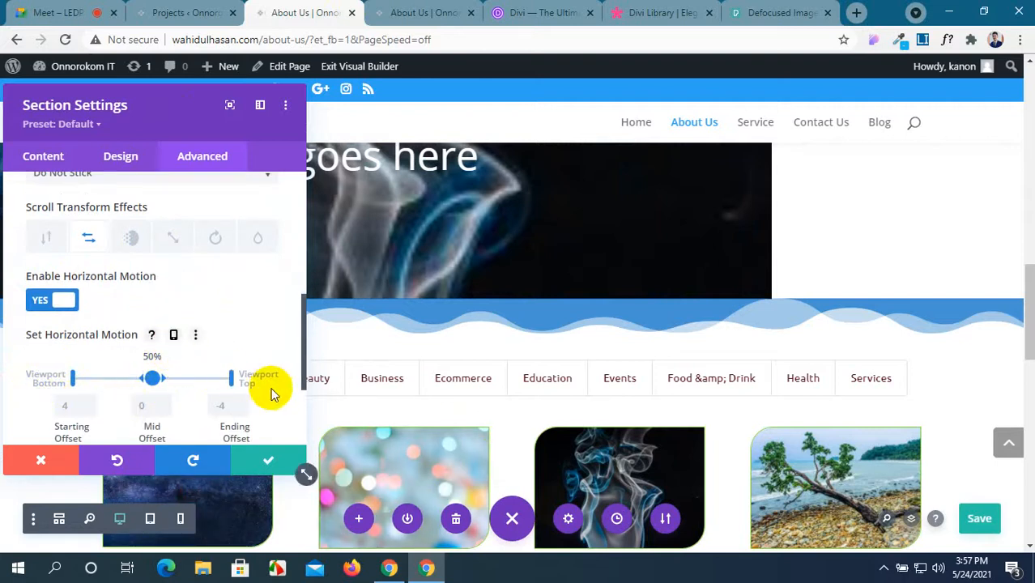
{"action": "mouse_move", "coordinate": [174, 378]}
{"action": "left_mouse_down"}
{"action": "mouse_move", "coordinate": [205, 377]}
{"action": "mouse_move", "coordinate": [170, 378]}
{"action": "left_mouse_up"}
{"action": "left_click_drag", "start_coordinate": [191, 98], "coordinate": [356, 153]}
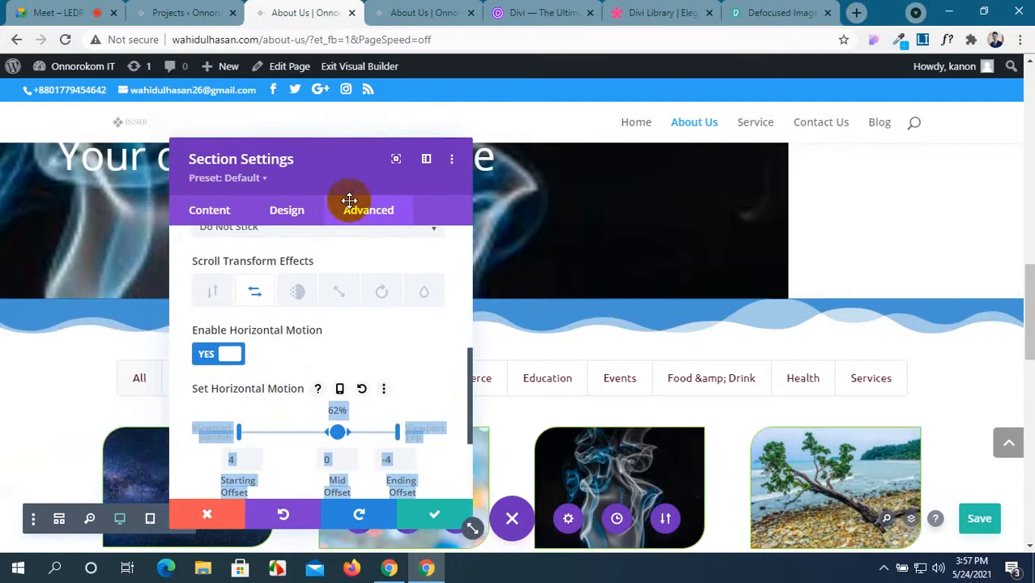
{"action": "left_click_drag", "start_coordinate": [344, 432], "coordinate": [380, 433]}
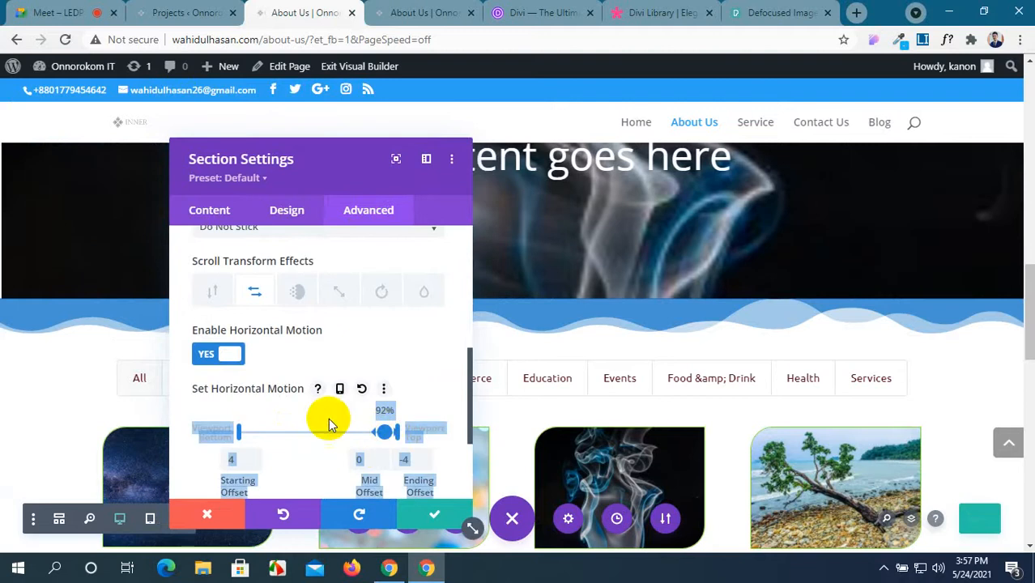
{"action": "left_click", "coordinate": [371, 341]}
{"action": "scroll", "coordinate": [388, 431], "scroll_direction": "down", "scroll_amount": 1}
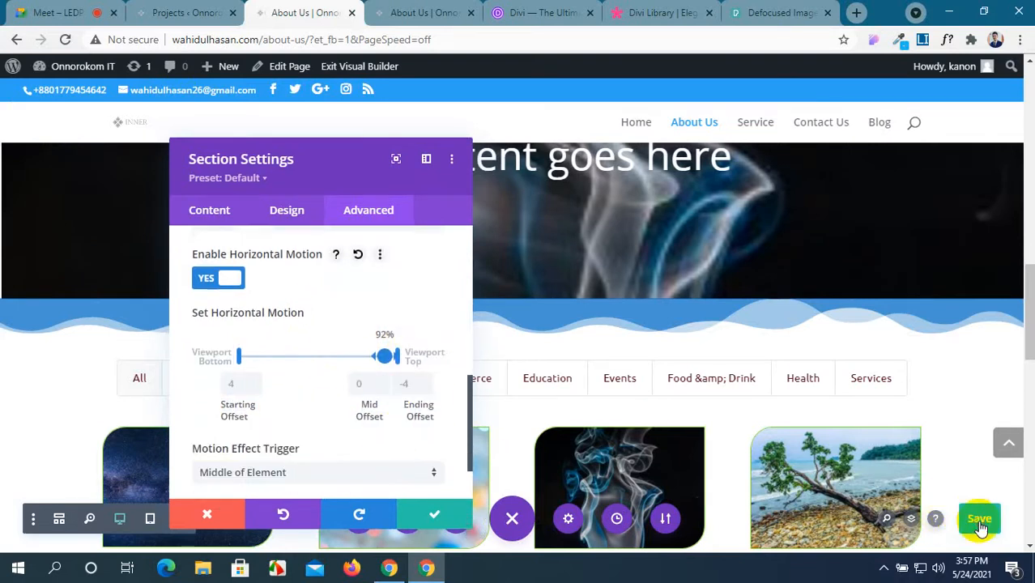
Step: Reload the live About Us page and examine how the heading section moves horizontally while scrolling
{"action": "left_click", "coordinate": [421, 13]}
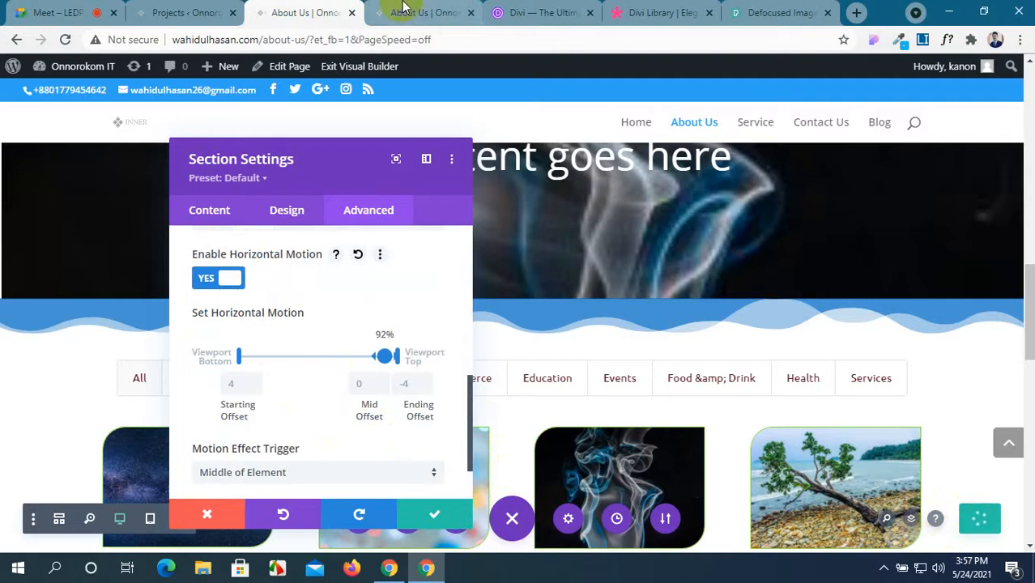
{"action": "left_click", "coordinate": [65, 40]}
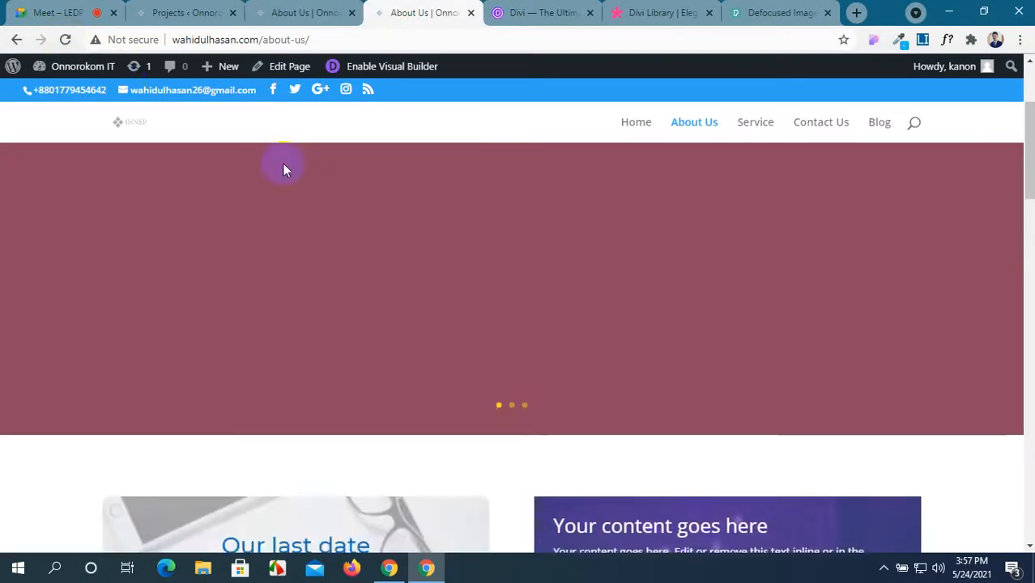
{"action": "scroll", "coordinate": [284, 166], "scroll_direction": "down", "scroll_amount": 5}
{"action": "scroll", "coordinate": [340, 257], "scroll_direction": "down", "scroll_amount": 5}
{"action": "scroll", "coordinate": [340, 259], "scroll_direction": "up", "scroll_amount": 4}
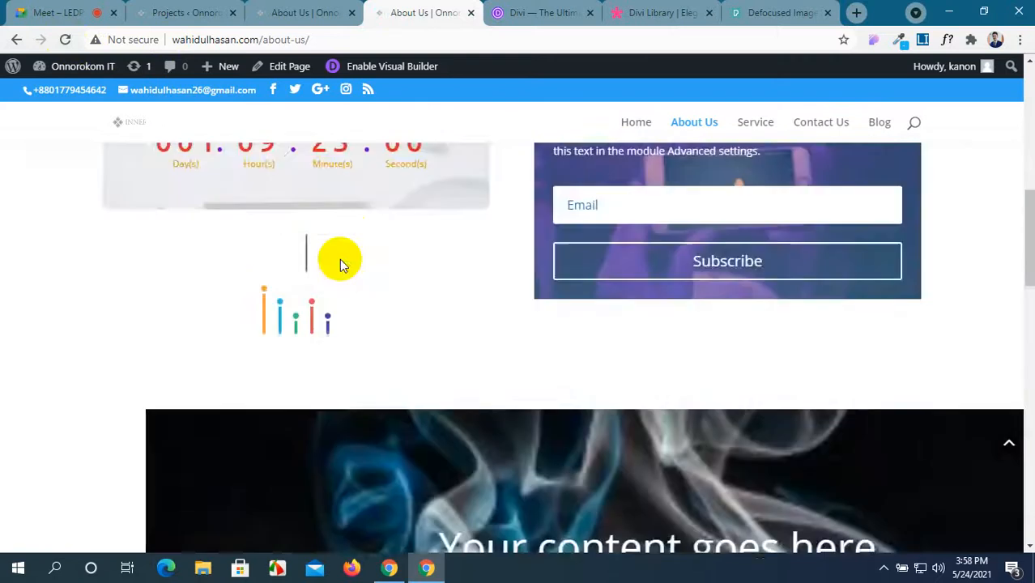
{"action": "scroll", "coordinate": [340, 260], "scroll_direction": "down", "scroll_amount": 1}
{"action": "scroll", "coordinate": [339, 259], "scroll_direction": "down", "scroll_amount": 2}
{"action": "scroll", "coordinate": [339, 260], "scroll_direction": "up", "scroll_amount": 3}
{"action": "scroll", "coordinate": [340, 259], "scroll_direction": "down", "scroll_amount": 5}
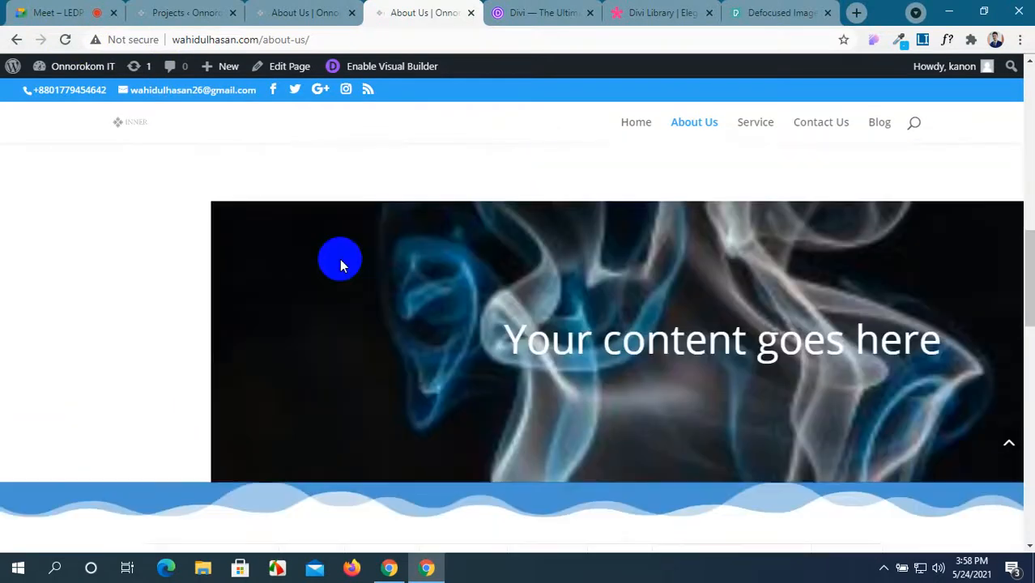
{"action": "scroll", "coordinate": [339, 259], "scroll_direction": "up", "scroll_amount": 4}
{"action": "scroll", "coordinate": [340, 259], "scroll_direction": "down", "scroll_amount": 5}
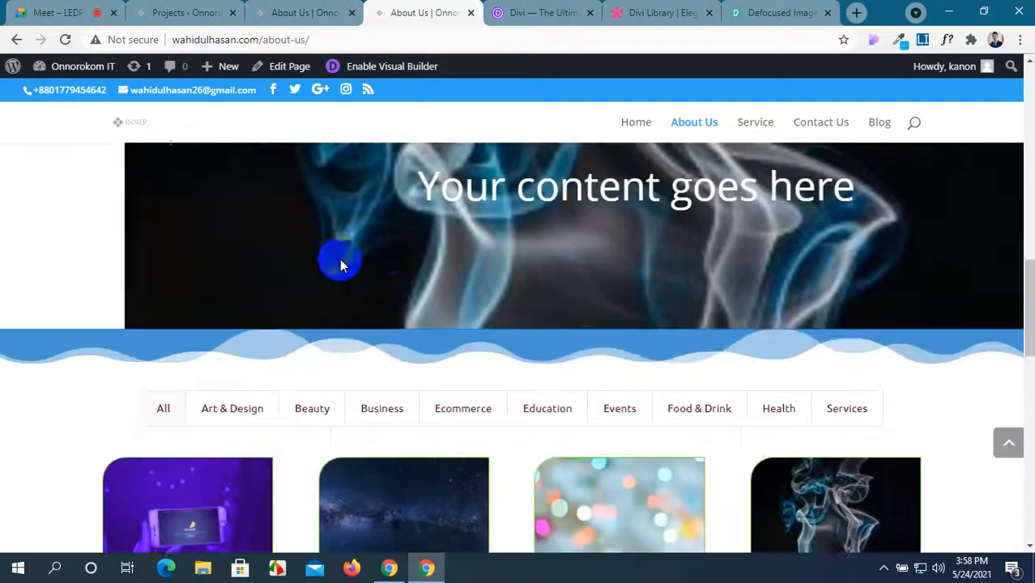
{"action": "scroll", "coordinate": [340, 266], "scroll_direction": "down", "scroll_amount": 3}
{"action": "scroll", "coordinate": [340, 266], "scroll_direction": "up", "scroll_amount": 12}
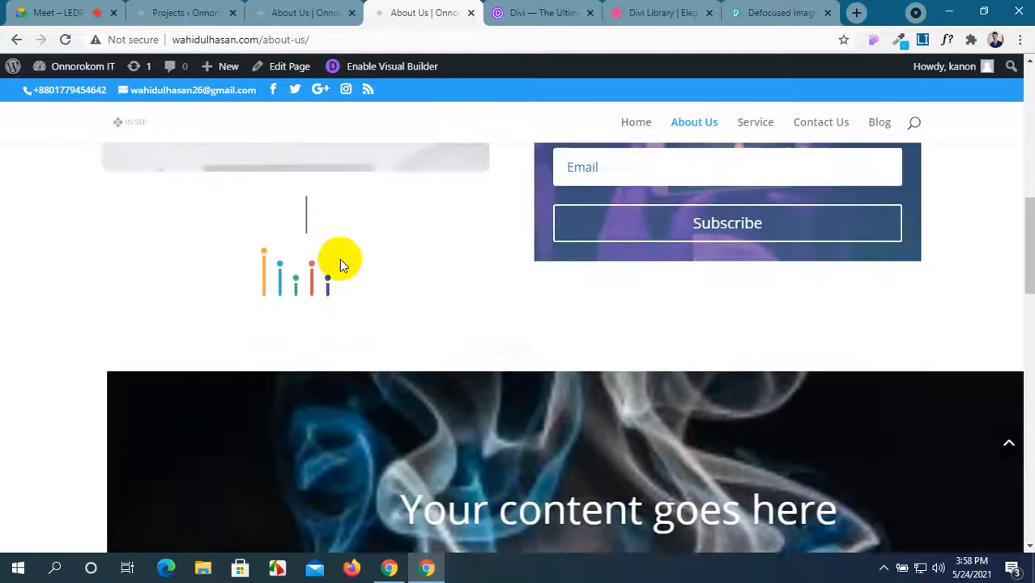
{"action": "scroll", "coordinate": [339, 259], "scroll_direction": "down", "scroll_amount": 7}
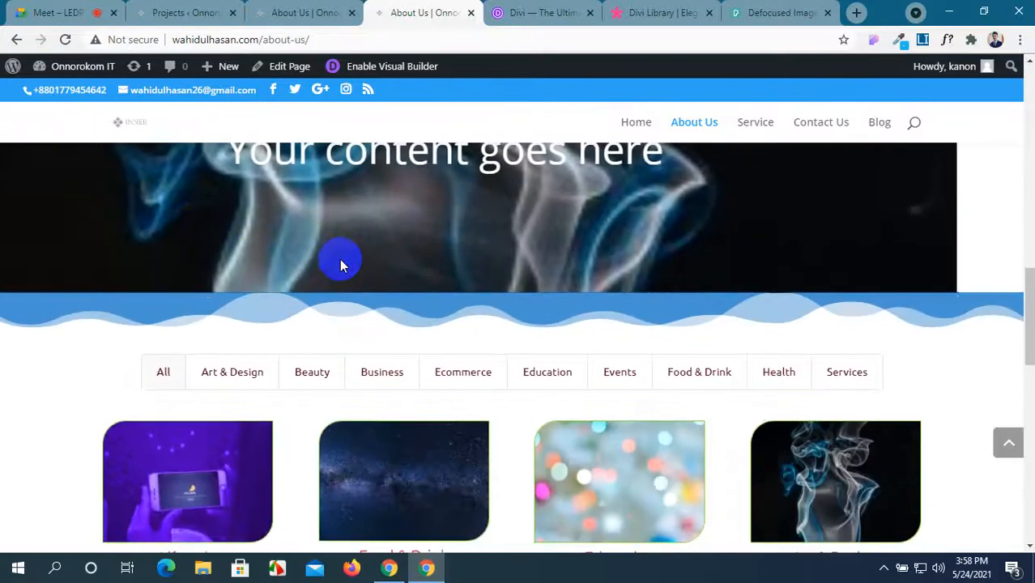
{"action": "scroll", "coordinate": [339, 259], "scroll_direction": "up", "scroll_amount": 3}
Step: Replace the heading section's horizontal motion with Fading In and Out, triggered at Middle of Element, and save the page
{"action": "left_click", "coordinate": [310, 11]}
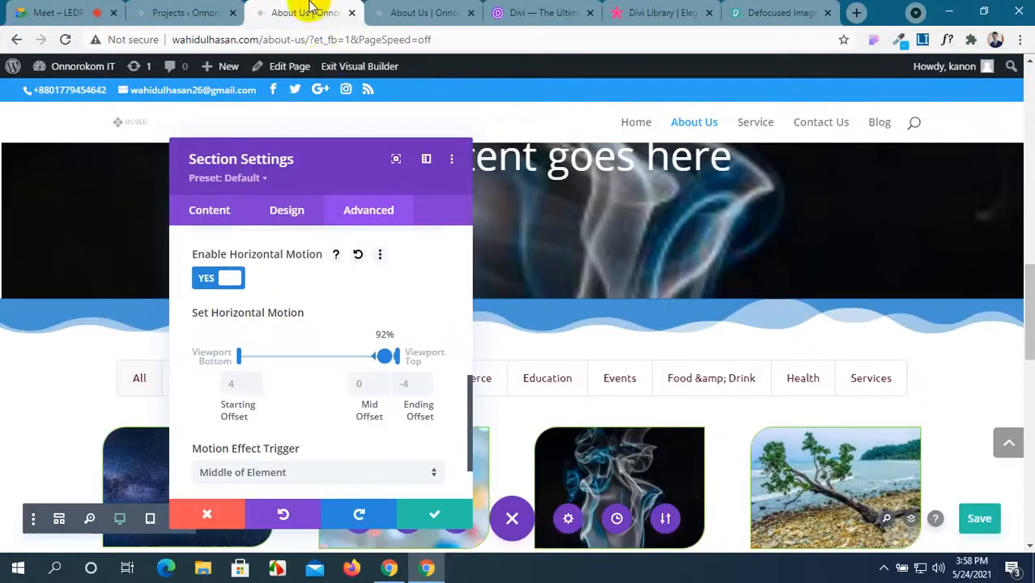
{"action": "left_click", "coordinate": [229, 276]}
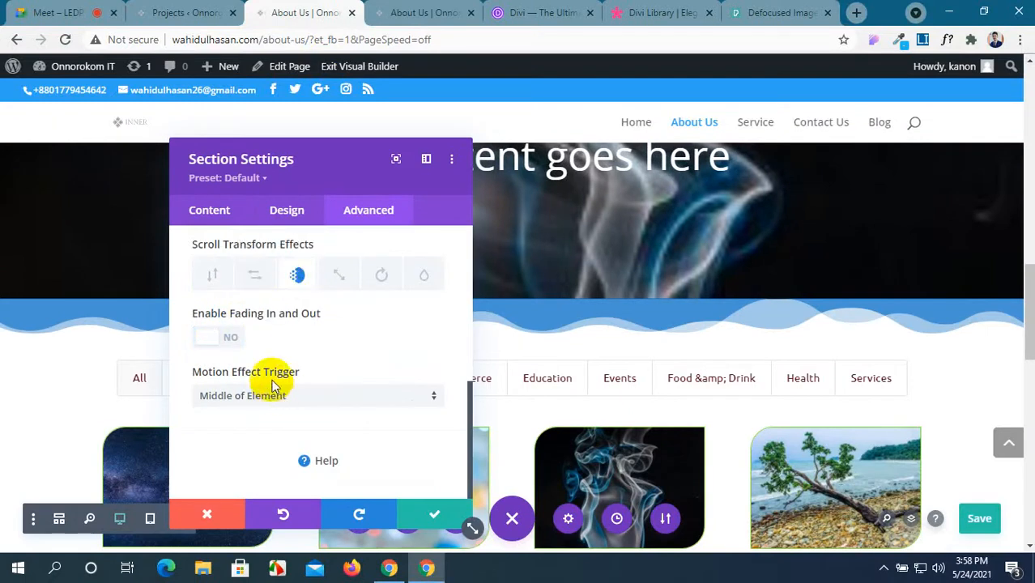
{"action": "left_click", "coordinate": [219, 337]}
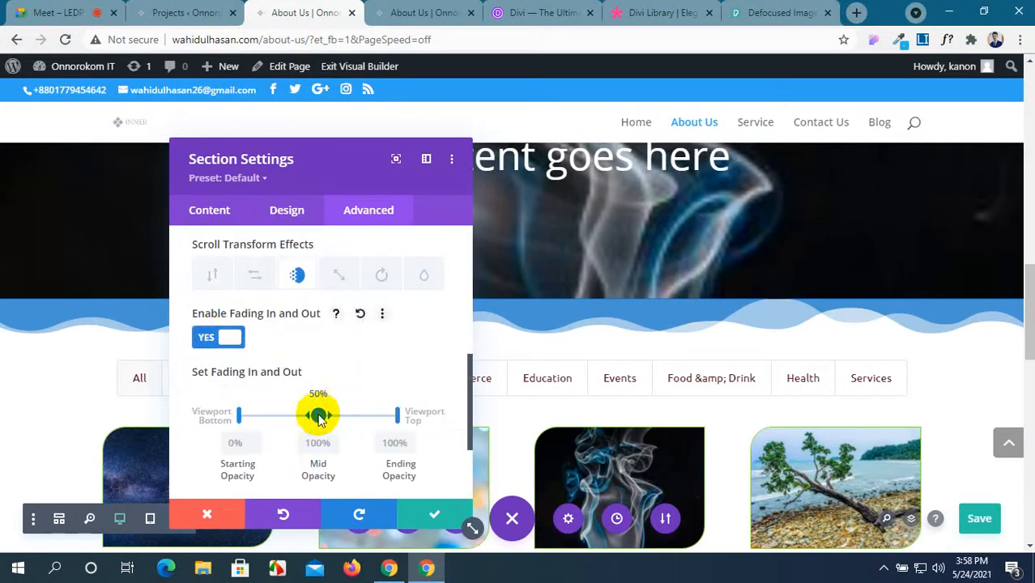
{"action": "scroll", "coordinate": [328, 429], "scroll_direction": "down", "scroll_amount": 3}
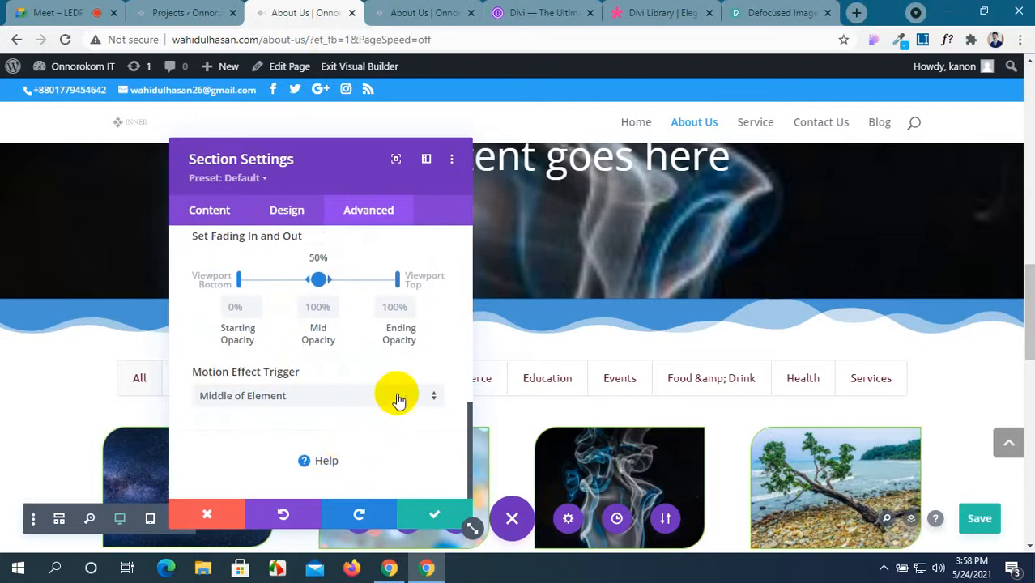
{"action": "left_click", "coordinate": [398, 397]}
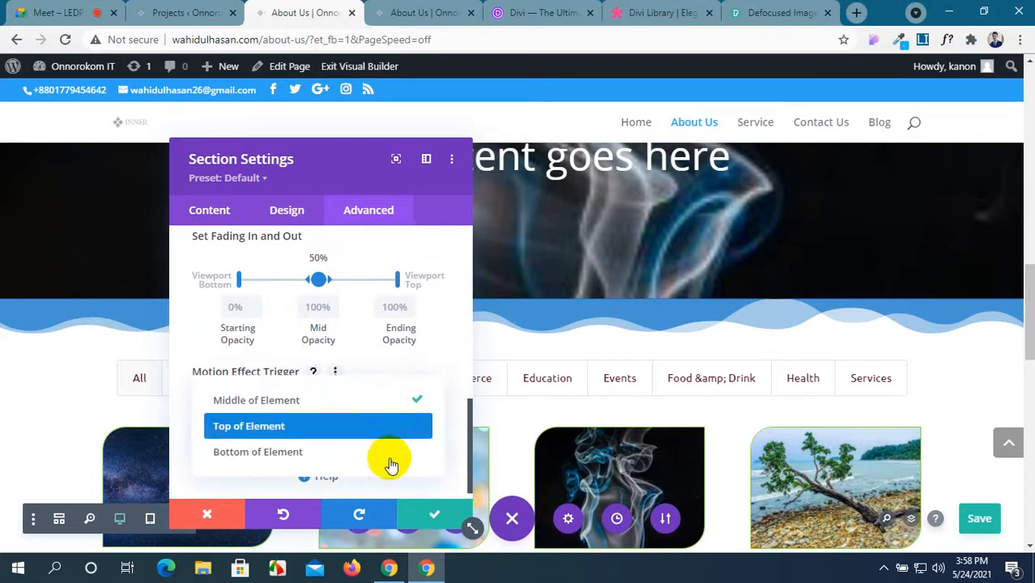
{"action": "left_click", "coordinate": [388, 400]}
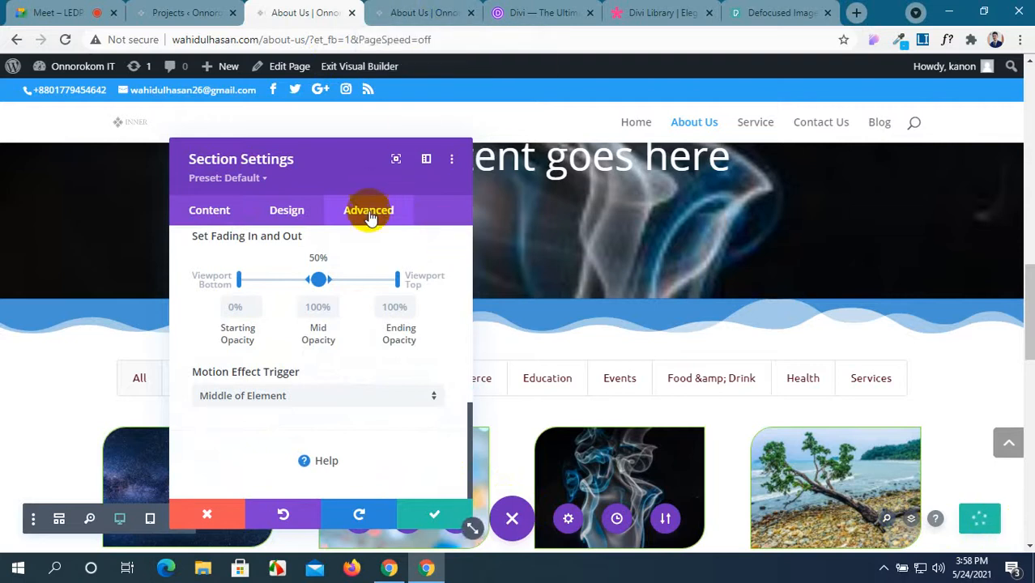
{"action": "scroll", "coordinate": [365, 237], "scroll_direction": "up", "scroll_amount": 2}
Step: Reload the live About Us page and examine how the heading section fades while scrolling
{"action": "left_click", "coordinate": [407, 9]}
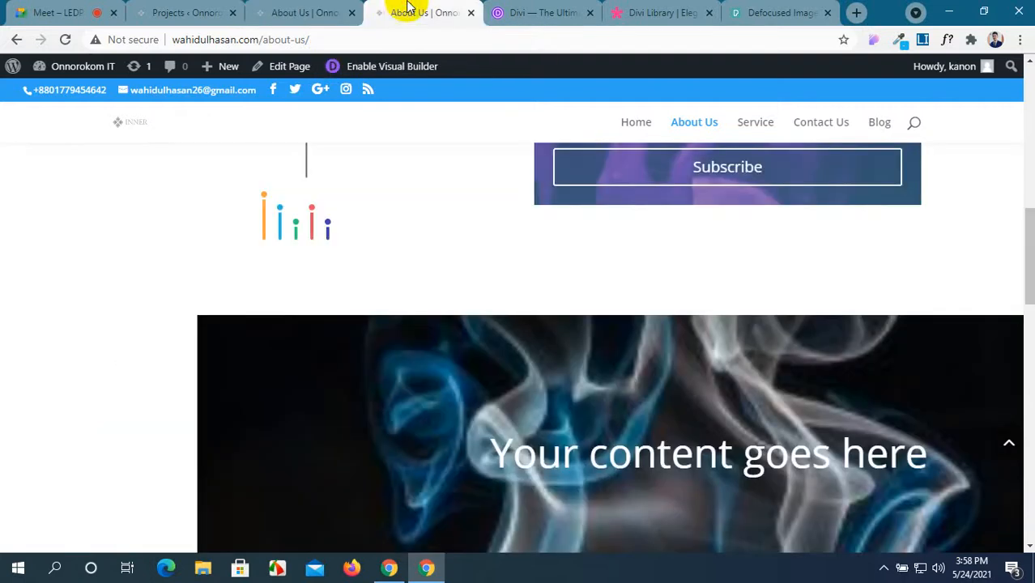
{"action": "left_click", "coordinate": [65, 39]}
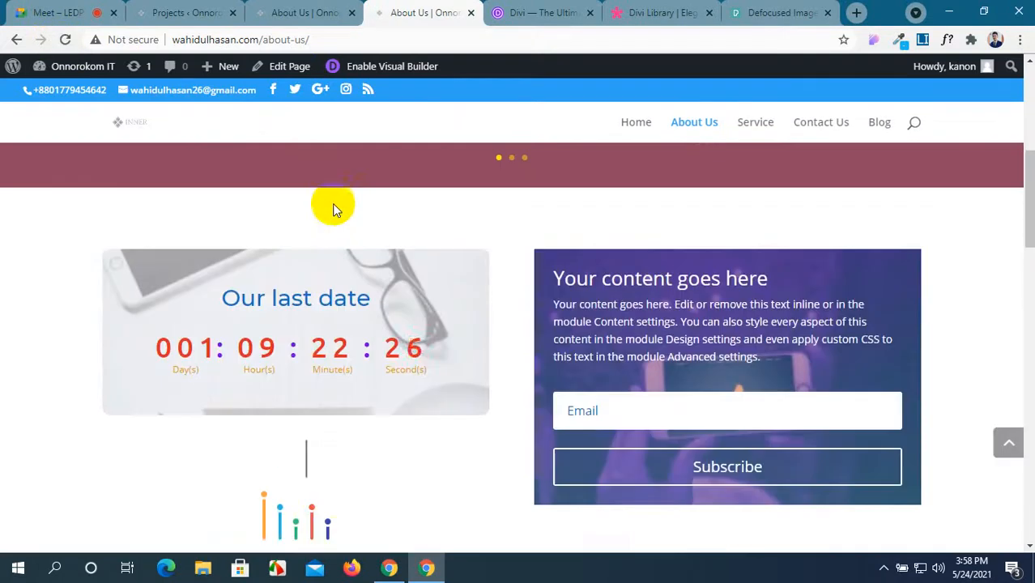
{"action": "scroll", "coordinate": [332, 209], "scroll_direction": "down", "scroll_amount": 7}
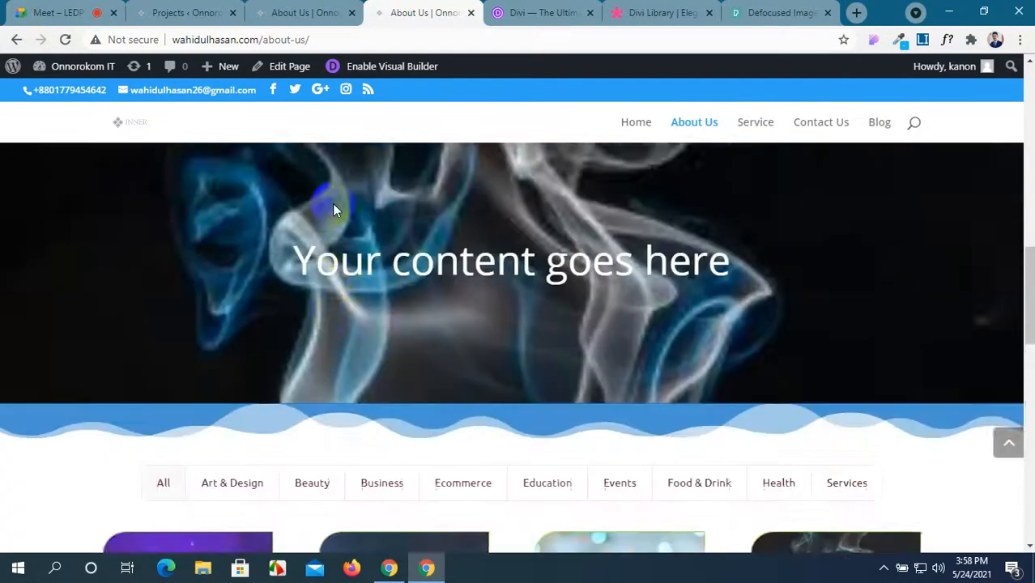
{"action": "scroll", "coordinate": [333, 206], "scroll_direction": "down", "scroll_amount": 2}
{"action": "scroll", "coordinate": [332, 207], "scroll_direction": "up", "scroll_amount": 4}
{"action": "scroll", "coordinate": [333, 207], "scroll_direction": "down", "scroll_amount": 3}
{"action": "scroll", "coordinate": [333, 207], "scroll_direction": "up", "scroll_amount": 2}
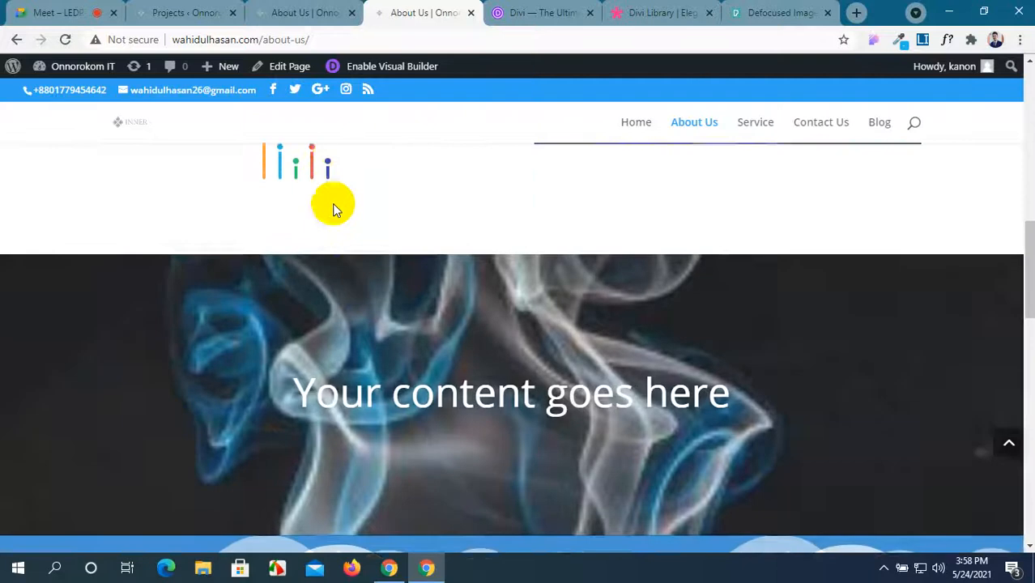
{"action": "scroll", "coordinate": [333, 209], "scroll_direction": "up", "scroll_amount": 1}
{"action": "scroll", "coordinate": [332, 209], "scroll_direction": "down", "scroll_amount": 2}
{"action": "scroll", "coordinate": [333, 209], "scroll_direction": "up", "scroll_amount": 2}
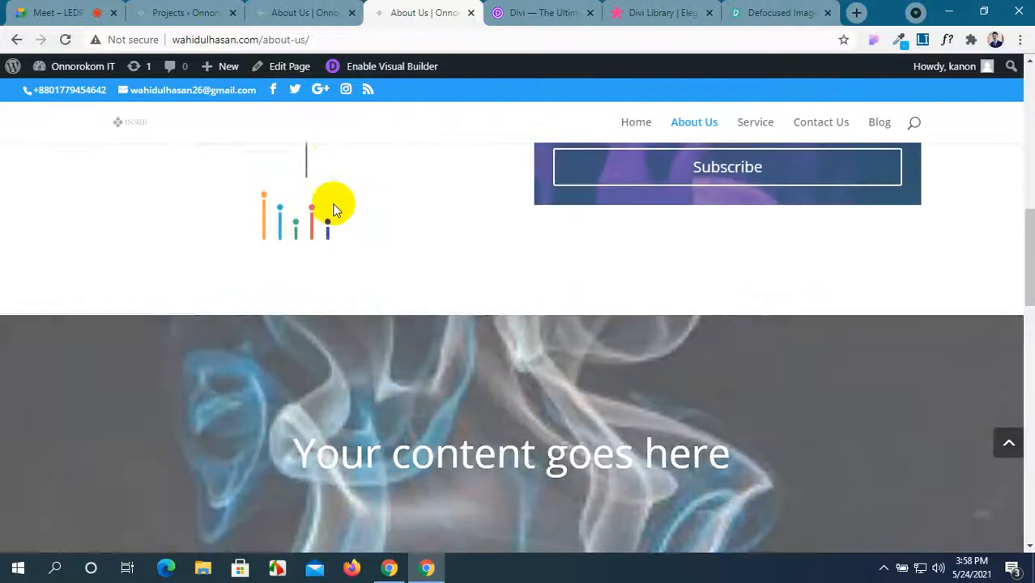
{"action": "scroll", "coordinate": [332, 209], "scroll_direction": "up", "scroll_amount": 3}
{"action": "scroll", "coordinate": [332, 209], "scroll_direction": "down", "scroll_amount": 8}
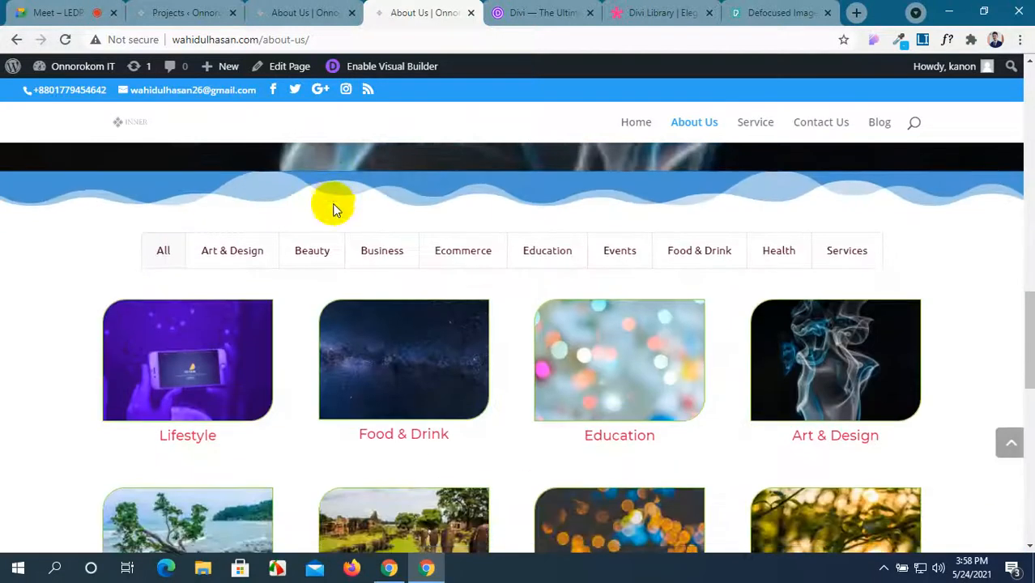
{"action": "scroll", "coordinate": [332, 206], "scroll_direction": "up", "scroll_amount": 4}
{"action": "scroll", "coordinate": [334, 206], "scroll_direction": "down", "scroll_amount": 2}
Step: Enable Scaling Up and Down on the heading section, extend its mid-scale range from 50% to 73%, and save the page
{"action": "left_click", "coordinate": [308, 12]}
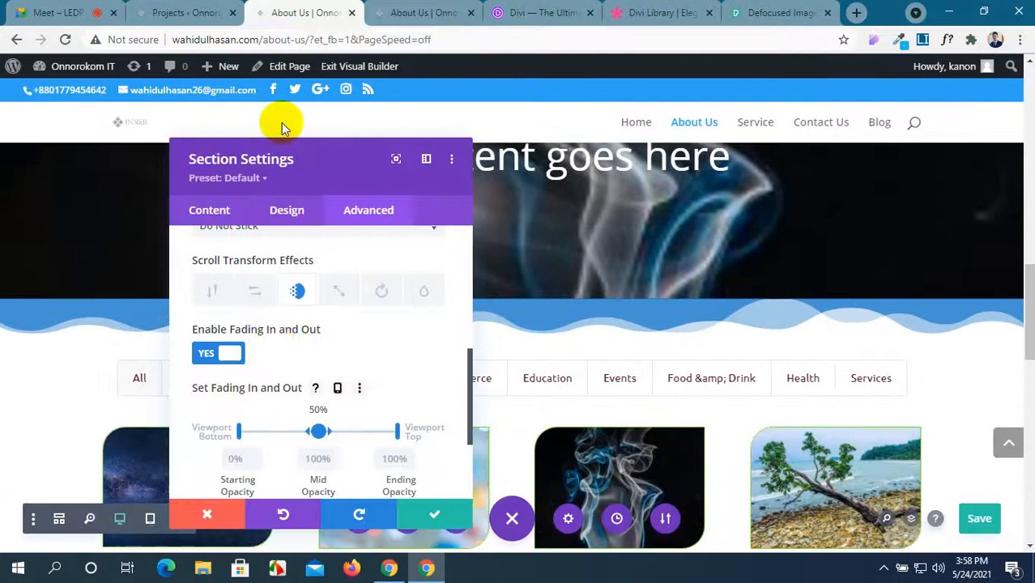
{"action": "left_click", "coordinate": [343, 296]}
{"action": "left_click", "coordinate": [210, 353]}
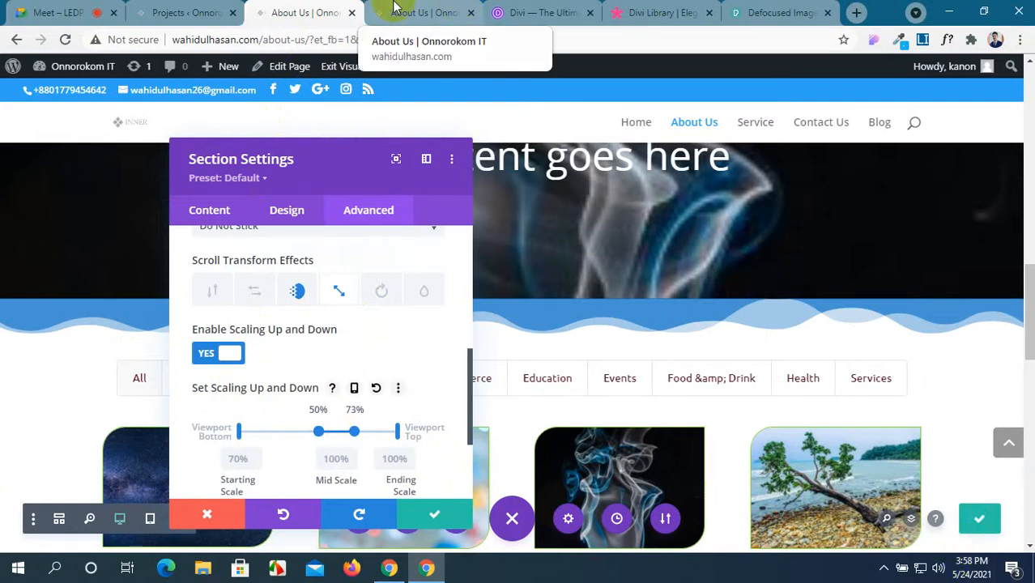
Step: Reload the live About Us page and examine how the heading section scales while scrolling
{"action": "left_click", "coordinate": [395, 8]}
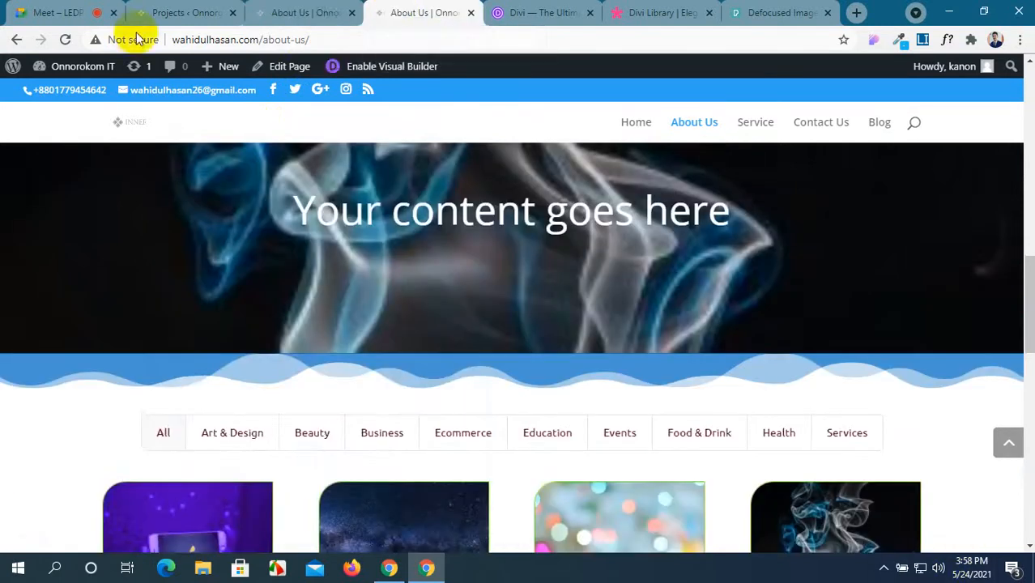
{"action": "left_click", "coordinate": [64, 40]}
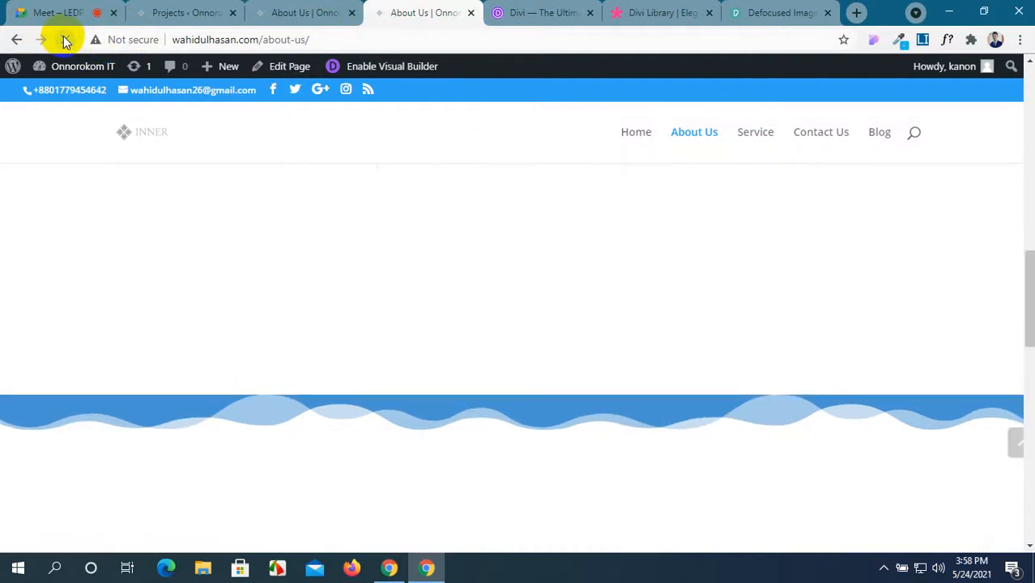
{"action": "scroll", "coordinate": [445, 271], "scroll_direction": "up", "scroll_amount": 5}
{"action": "scroll", "coordinate": [446, 270], "scroll_direction": "down", "scroll_amount": 5}
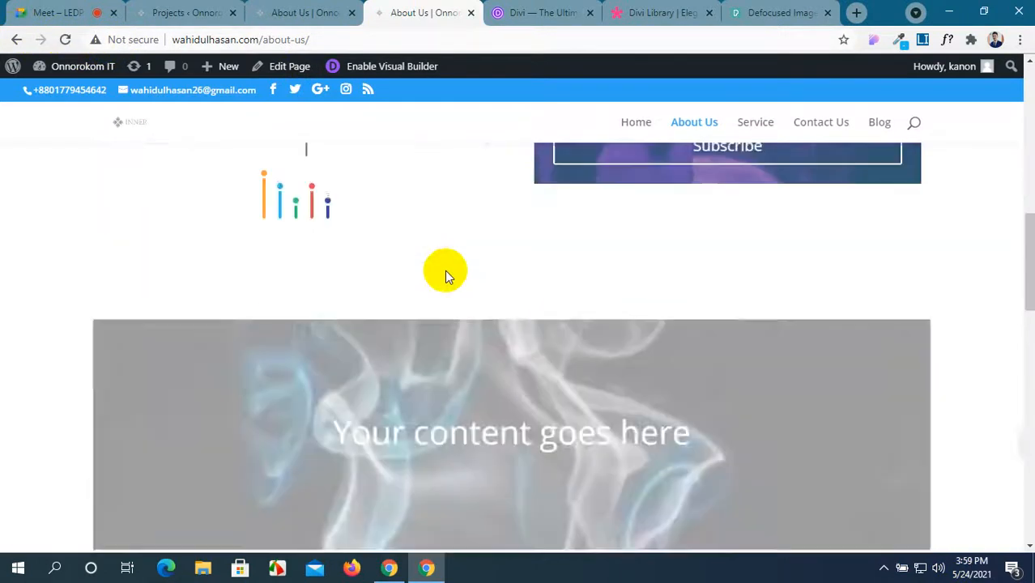
{"action": "scroll", "coordinate": [446, 271], "scroll_direction": "up", "scroll_amount": 5}
{"action": "scroll", "coordinate": [444, 270], "scroll_direction": "down", "scroll_amount": 5}
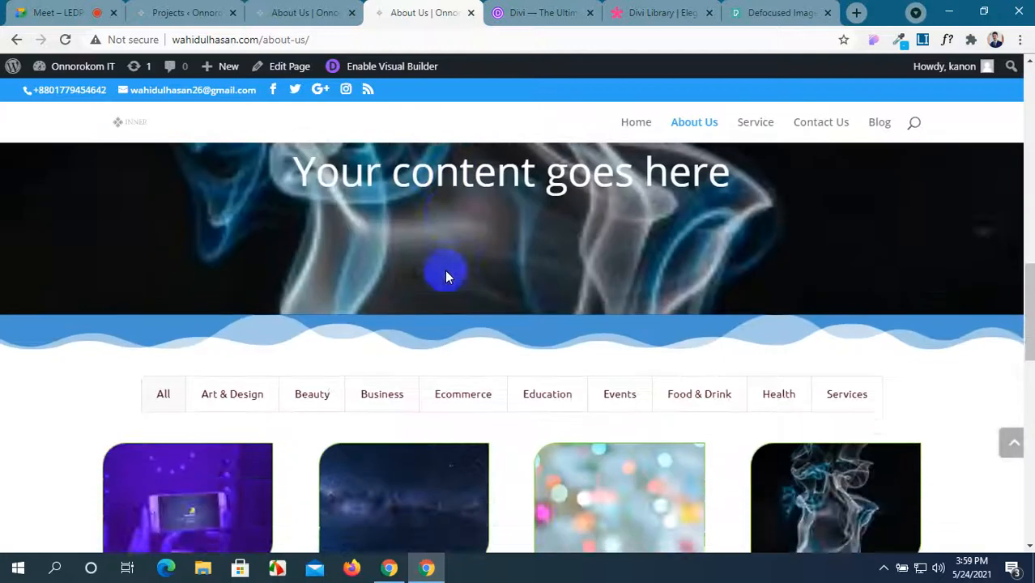
{"action": "scroll", "coordinate": [444, 270], "scroll_direction": "up", "scroll_amount": 5}
{"action": "scroll", "coordinate": [444, 269], "scroll_direction": "down", "scroll_amount": 1}
{"action": "scroll", "coordinate": [444, 269], "scroll_direction": "down", "scroll_amount": 4}
{"action": "scroll", "coordinate": [445, 270], "scroll_direction": "up", "scroll_amount": 4}
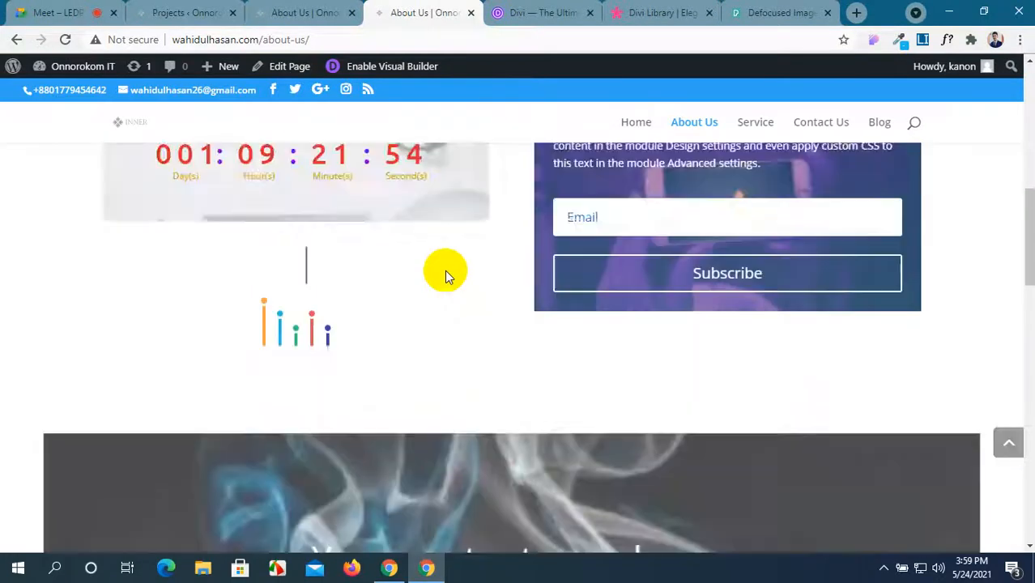
{"action": "scroll", "coordinate": [444, 269], "scroll_direction": "down", "scroll_amount": 2}
Step: Open the heading section's rotating effect options, save the page, and check the section's scroll behavior on the reloaded live page
{"action": "left_click", "coordinate": [316, 12]}
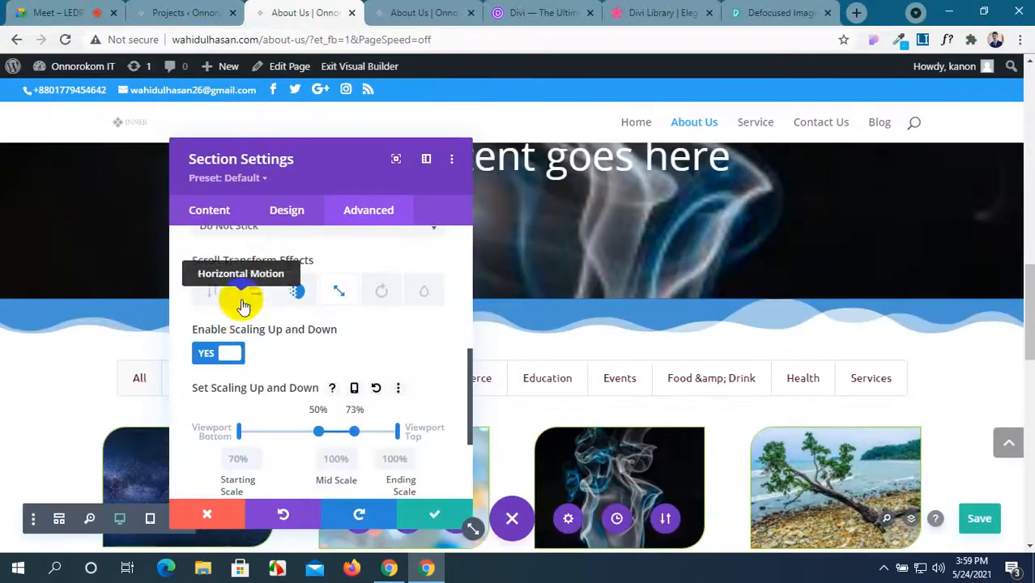
{"action": "left_click", "coordinate": [384, 290]}
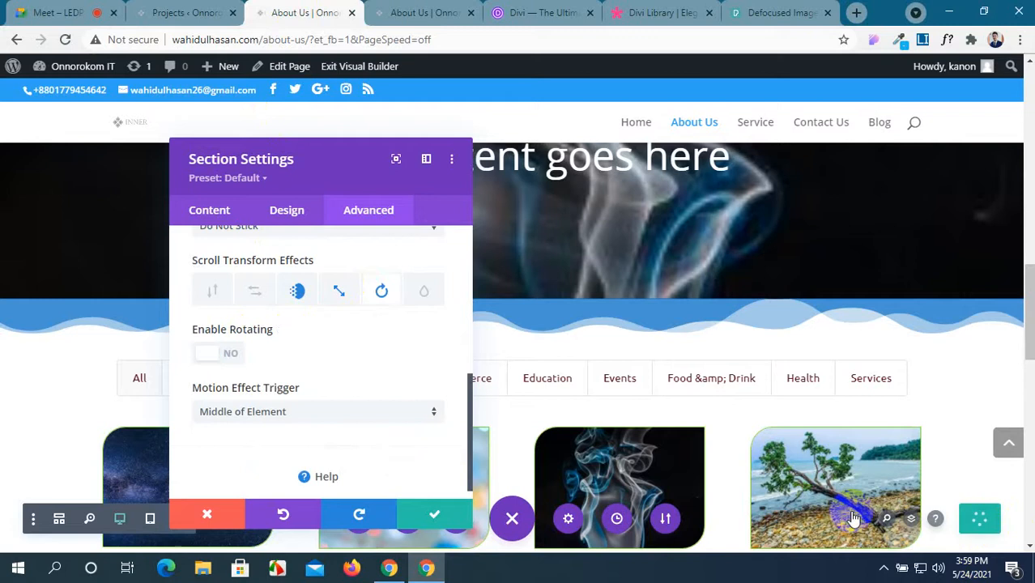
{"action": "left_click", "coordinate": [394, 8]}
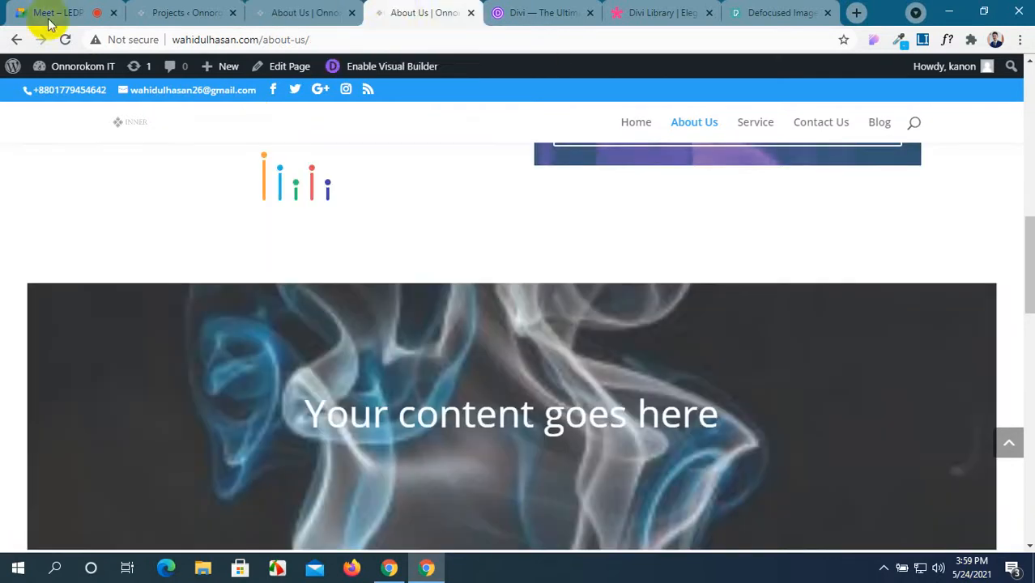
{"action": "left_click", "coordinate": [65, 40]}
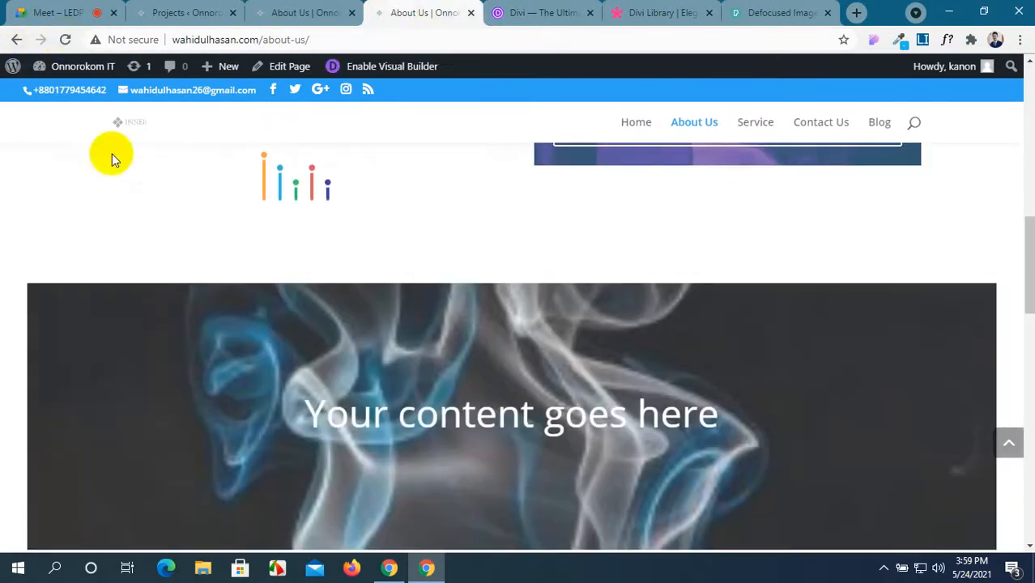
{"action": "scroll", "coordinate": [112, 154], "scroll_direction": "down", "scroll_amount": 3}
{"action": "scroll", "coordinate": [111, 154], "scroll_direction": "up", "scroll_amount": 5}
{"action": "scroll", "coordinate": [112, 153], "scroll_direction": "down", "scroll_amount": 5}
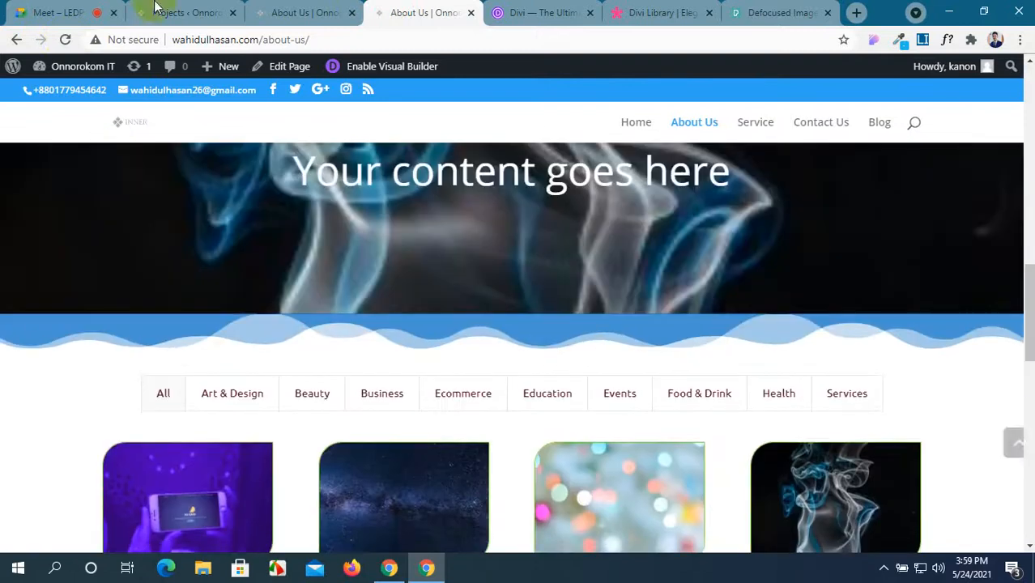
Step: Enable rotating on the heading section in the Visual Builder, move its mid-point to 64%, and save the page
{"action": "left_click", "coordinate": [304, 12]}
{"action": "scroll", "coordinate": [335, 347], "scroll_direction": "down", "scroll_amount": 1}
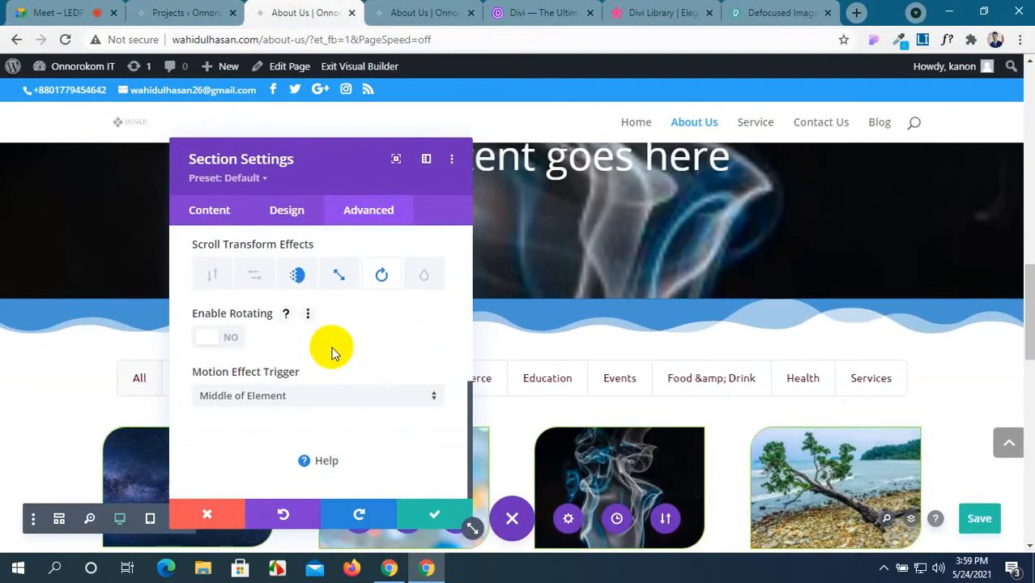
{"action": "scroll", "coordinate": [331, 351], "scroll_direction": "up", "scroll_amount": 2}
{"action": "left_click", "coordinate": [222, 413]}
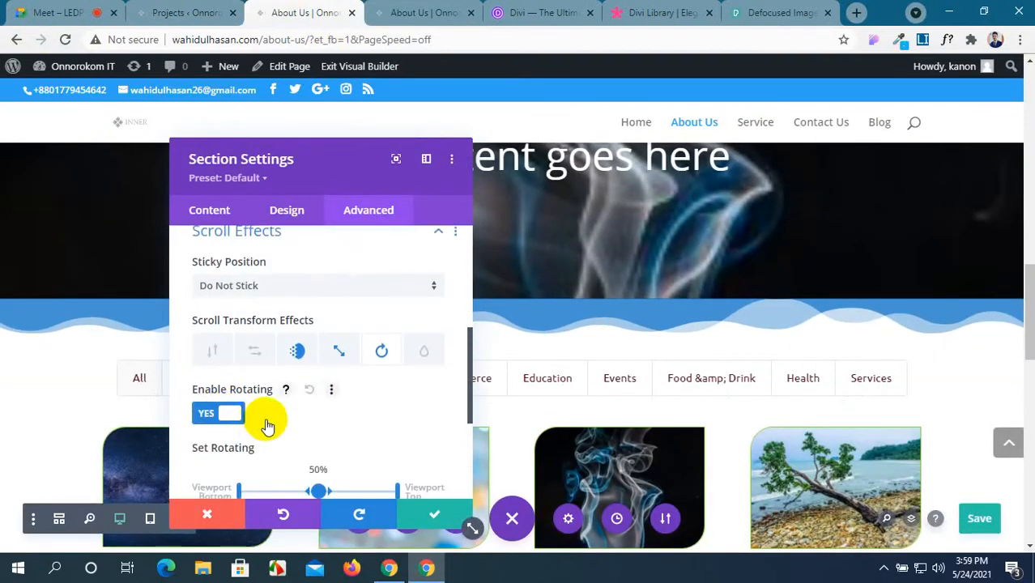
{"action": "scroll", "coordinate": [268, 425], "scroll_direction": "down", "scroll_amount": 1}
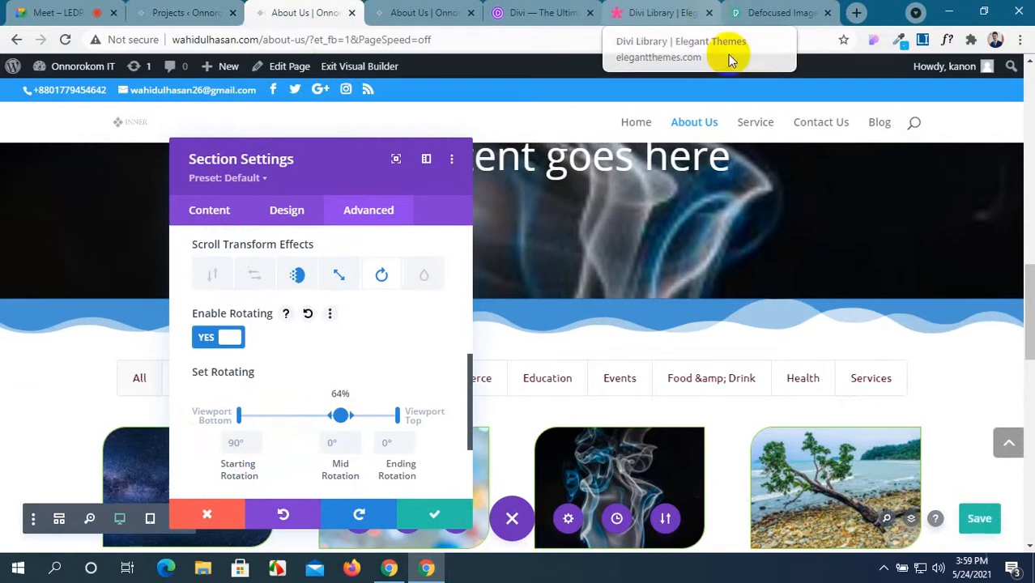
Step: Reload the live About Us page and examine how the heading section rotates while scrolling
{"action": "left_click", "coordinate": [427, 12]}
{"action": "left_click", "coordinate": [65, 40]}
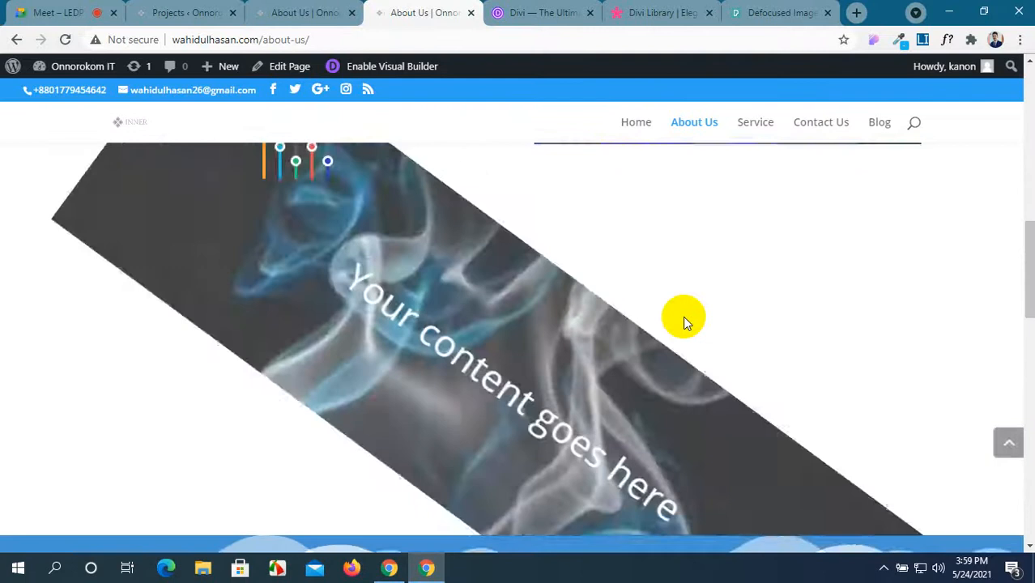
{"action": "scroll", "coordinate": [683, 316], "scroll_direction": "down", "scroll_amount": 2}
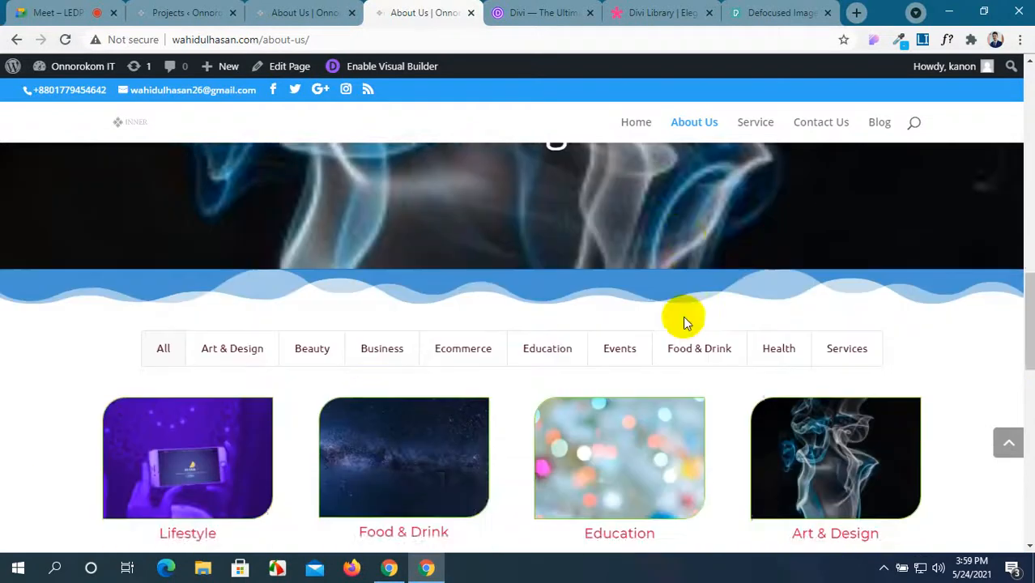
{"action": "scroll", "coordinate": [683, 316], "scroll_direction": "up", "scroll_amount": 8}
{"action": "scroll", "coordinate": [682, 316], "scroll_direction": "up", "scroll_amount": 5}
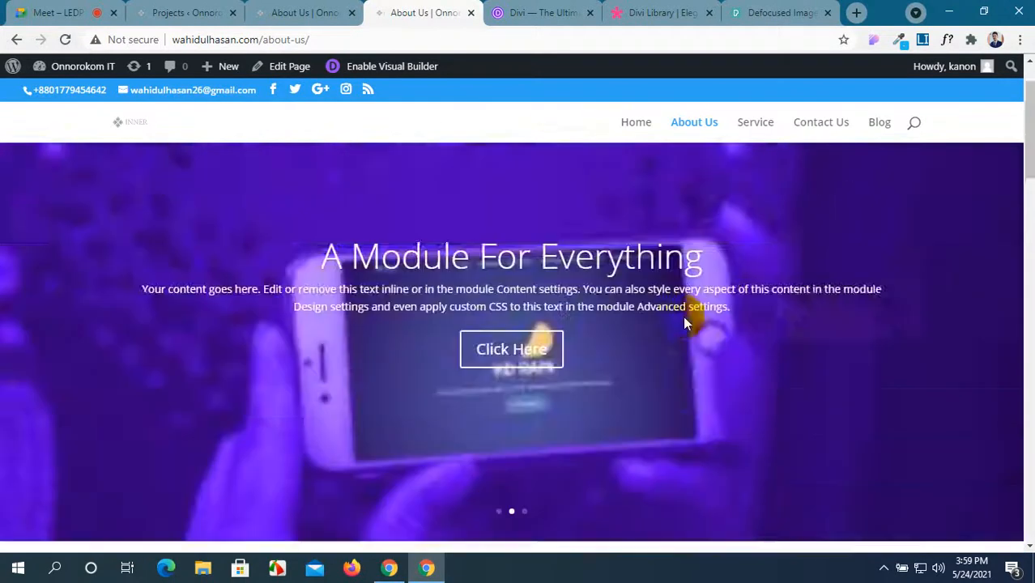
{"action": "scroll", "coordinate": [683, 316], "scroll_direction": "down", "scroll_amount": 9}
{"action": "scroll", "coordinate": [683, 322], "scroll_direction": "down", "scroll_amount": 2}
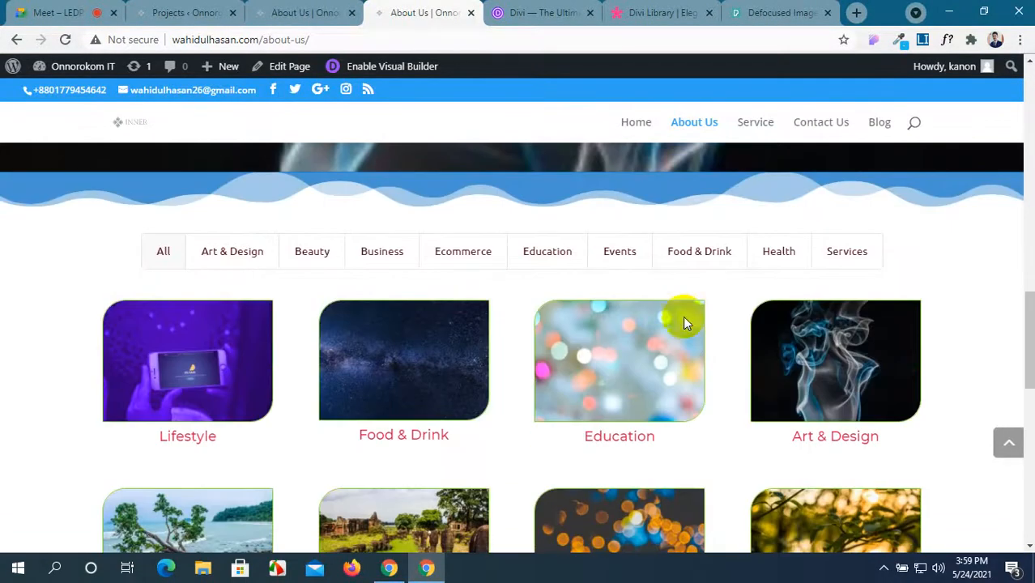
Step: Review the heading section's sticky position choices and vertical motion options in the Visual Builder, keeping Do Not Stick
{"action": "left_click", "coordinate": [306, 9]}
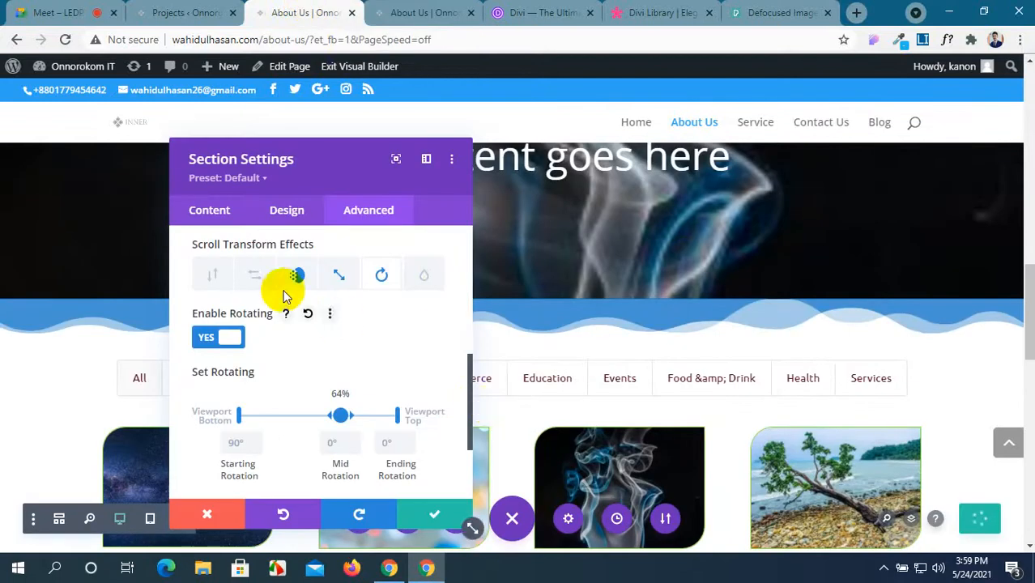
{"action": "scroll", "coordinate": [242, 276], "scroll_direction": "up", "scroll_amount": 2}
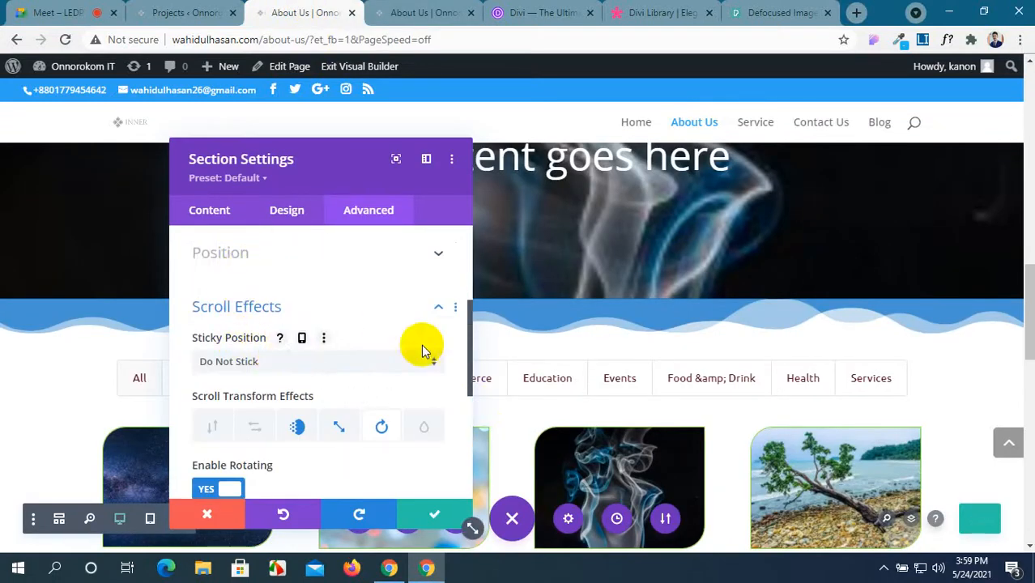
{"action": "scroll", "coordinate": [340, 395], "scroll_direction": "down", "scroll_amount": 1}
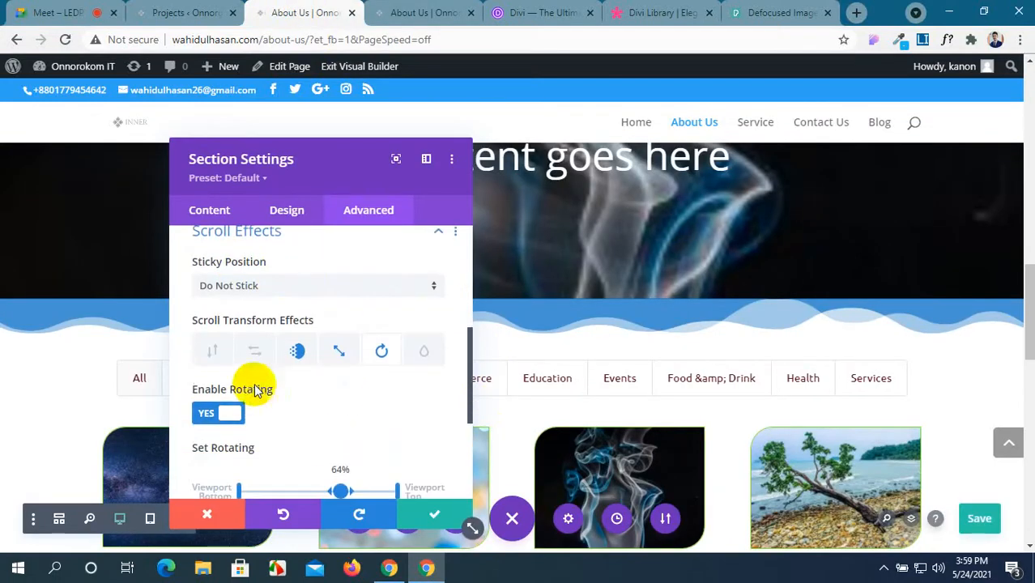
{"action": "left_click", "coordinate": [212, 352]}
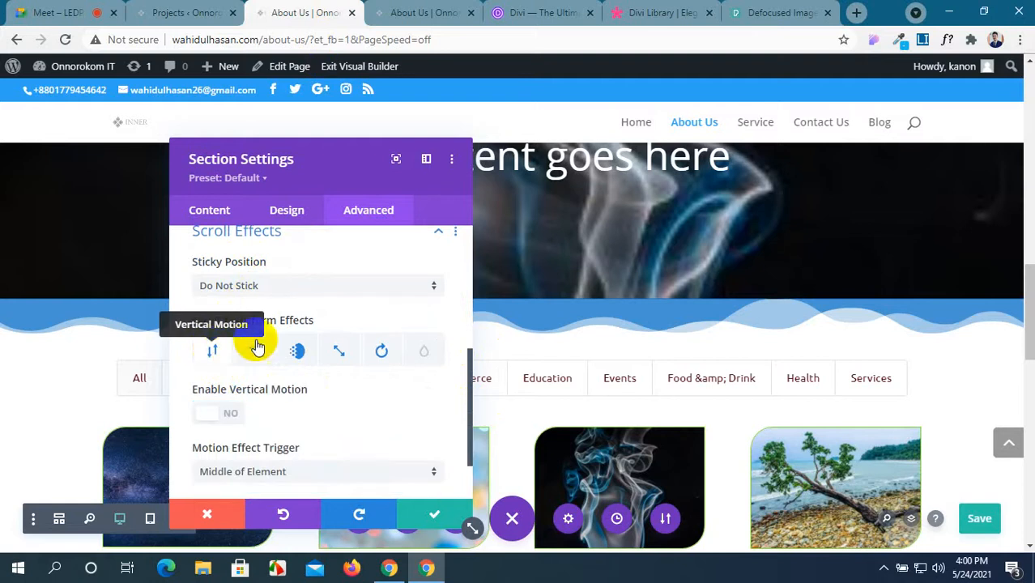
{"action": "scroll", "coordinate": [292, 348], "scroll_direction": "down", "scroll_amount": 1}
{"action": "scroll", "coordinate": [293, 356], "scroll_direction": "up", "scroll_amount": 3}
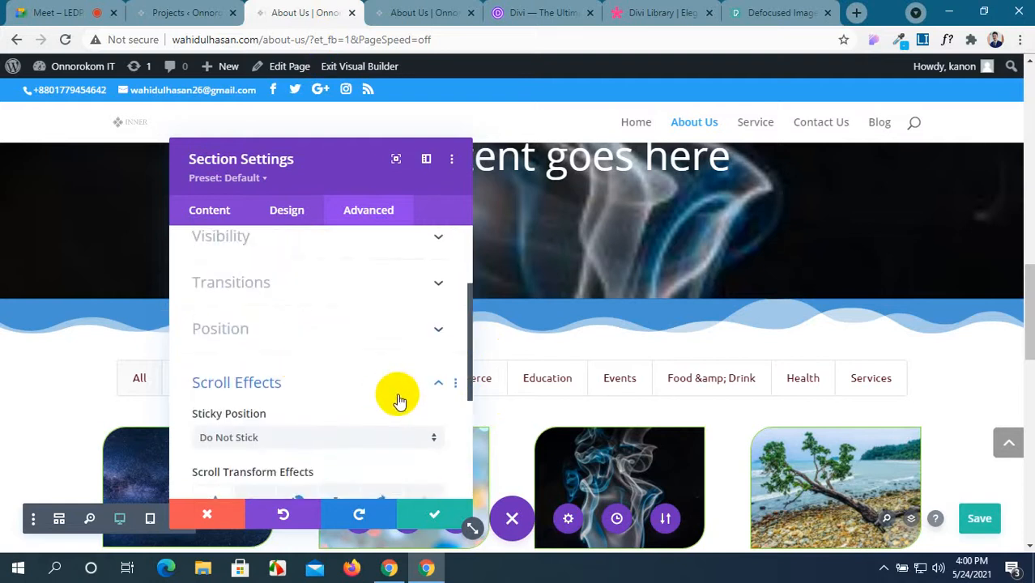
{"action": "left_click", "coordinate": [394, 437]}
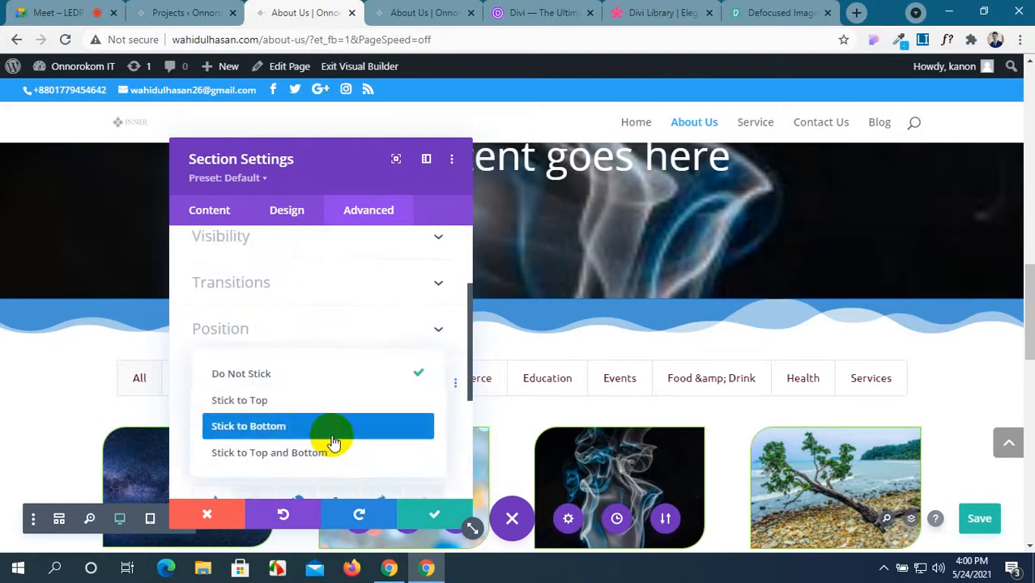
{"action": "left_click", "coordinate": [307, 375]}
{"action": "scroll", "coordinate": [328, 395], "scroll_direction": "down", "scroll_amount": 2}
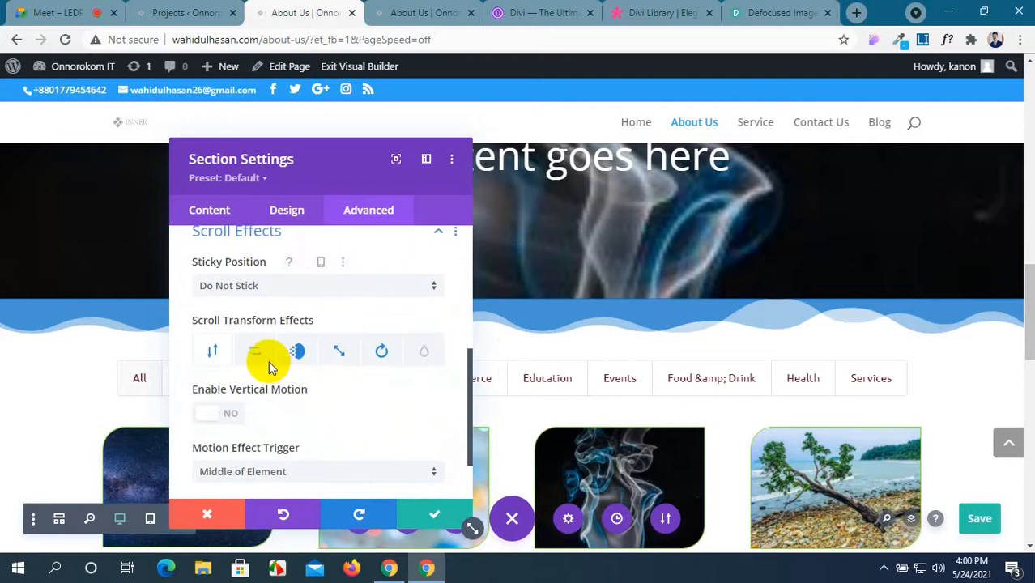
{"action": "scroll", "coordinate": [268, 362], "scroll_direction": "down", "scroll_amount": 1}
{"action": "scroll", "coordinate": [267, 399], "scroll_direction": "up", "scroll_amount": 1}
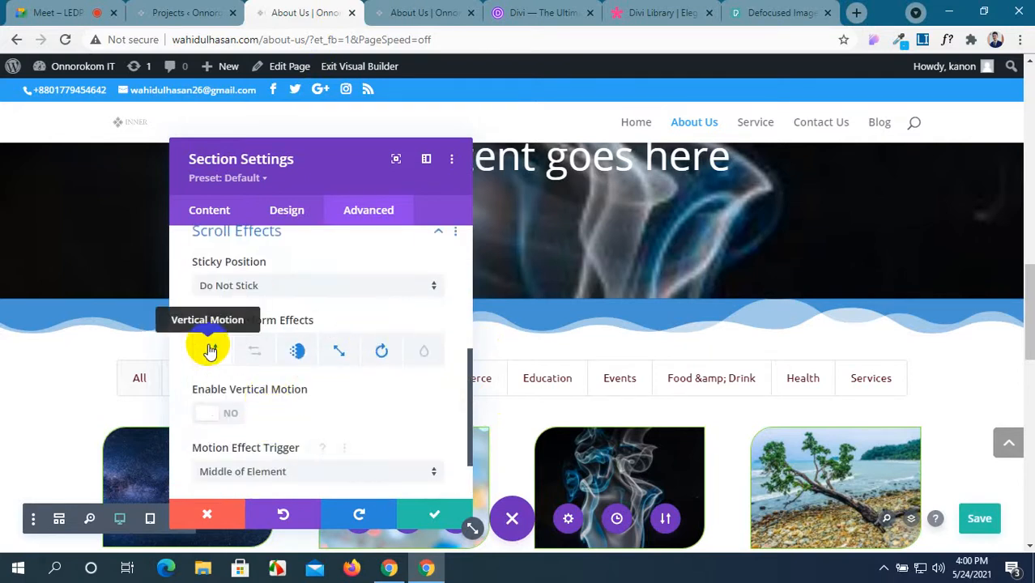
{"action": "scroll", "coordinate": [205, 413], "scroll_direction": "down", "scroll_amount": 1}
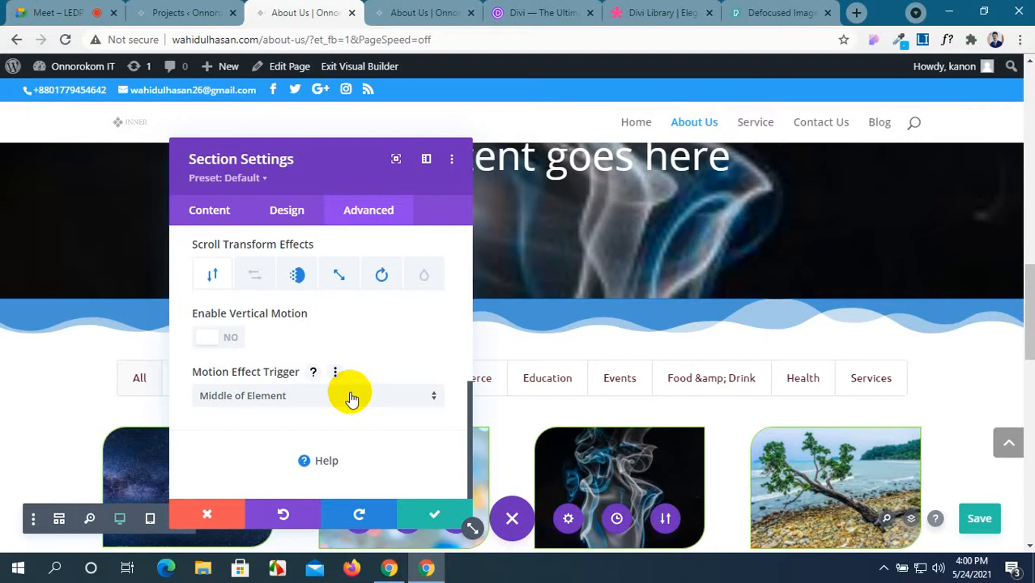
Step: Save the page, look over the heading section's scroll effects and content options, and accept its settings
{"action": "scroll", "coordinate": [351, 398], "scroll_direction": "up", "scroll_amount": 3}
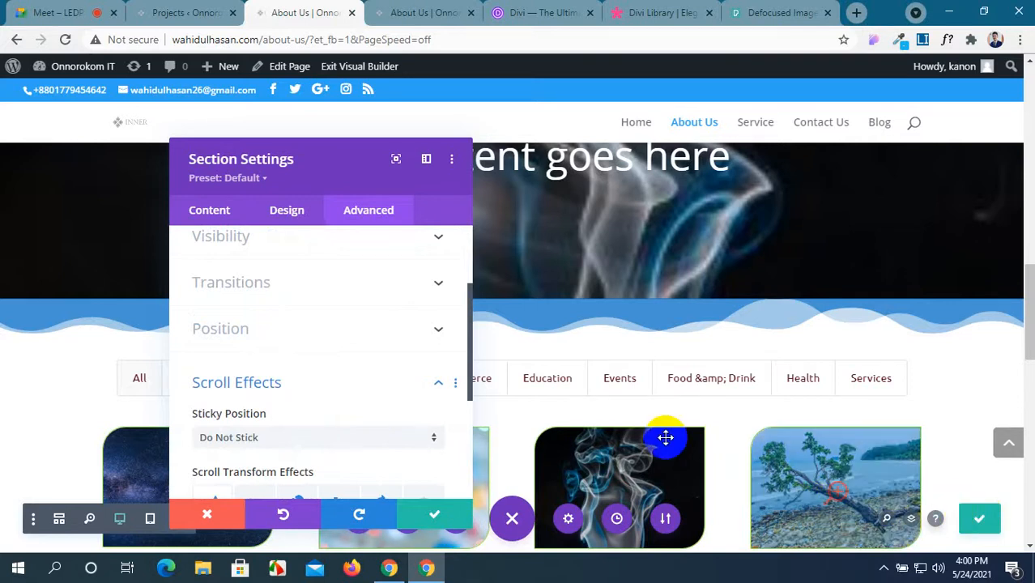
{"action": "scroll", "coordinate": [355, 415], "scroll_direction": "down", "scroll_amount": 3}
{"action": "scroll", "coordinate": [324, 380], "scroll_direction": "up", "scroll_amount": 3}
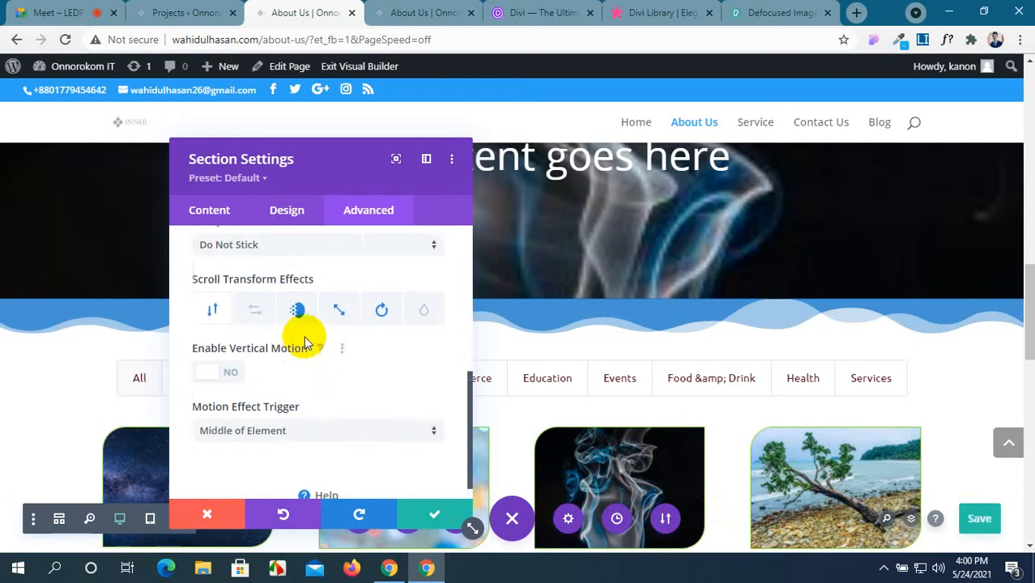
{"action": "left_click", "coordinate": [204, 213]}
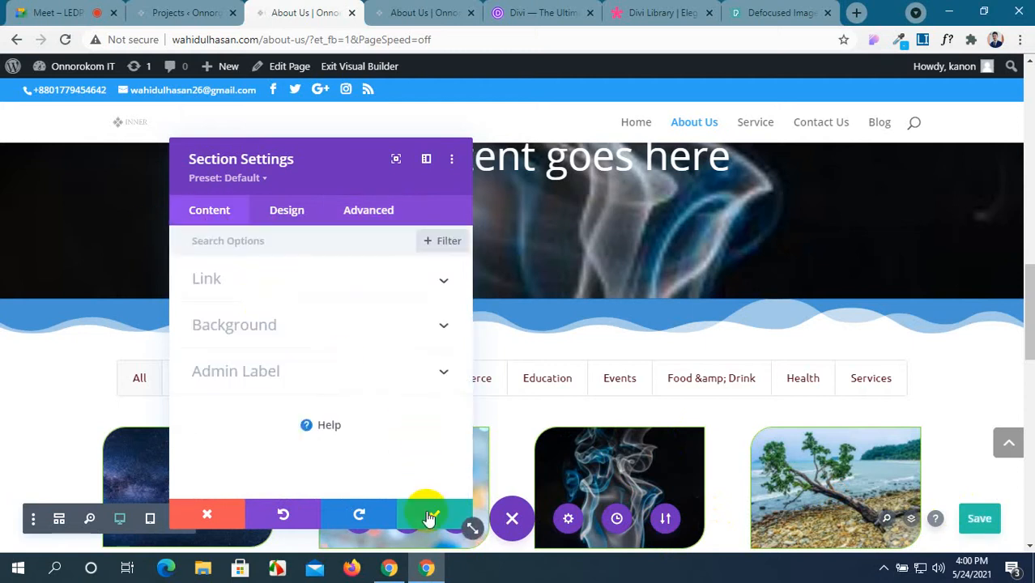
{"action": "left_click", "coordinate": [434, 511]}
Step: Add a regular section with a new row below the image gallery at the end of the page
{"action": "scroll", "coordinate": [474, 463], "scroll_direction": "down", "scroll_amount": 10}
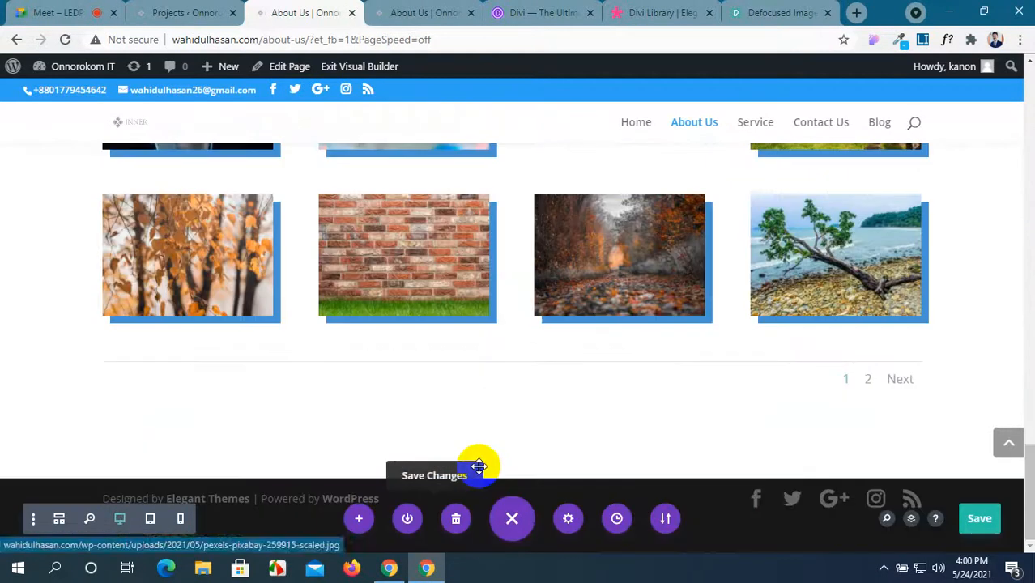
{"action": "left_click", "coordinate": [511, 480]}
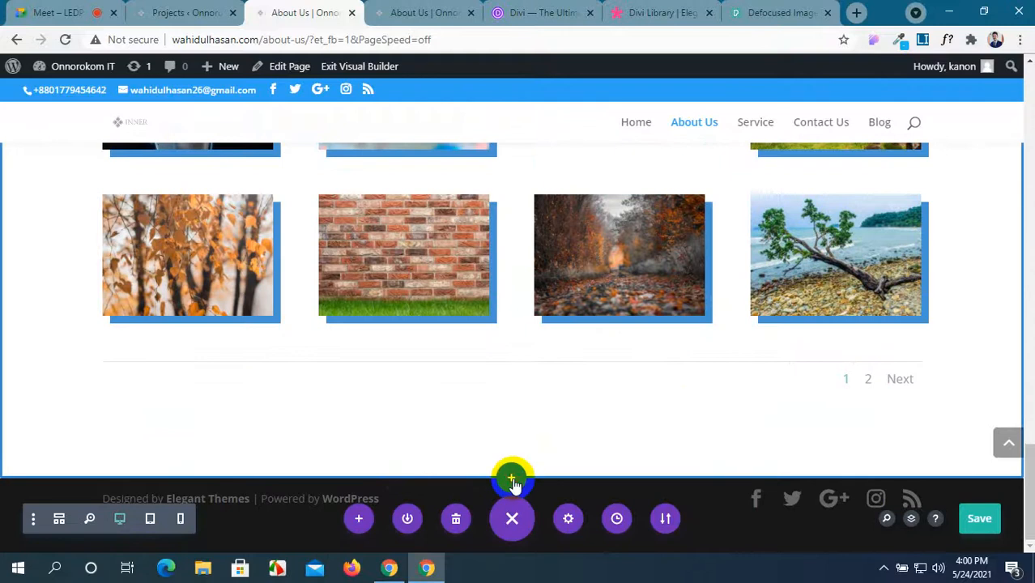
{"action": "left_click", "coordinate": [419, 429]}
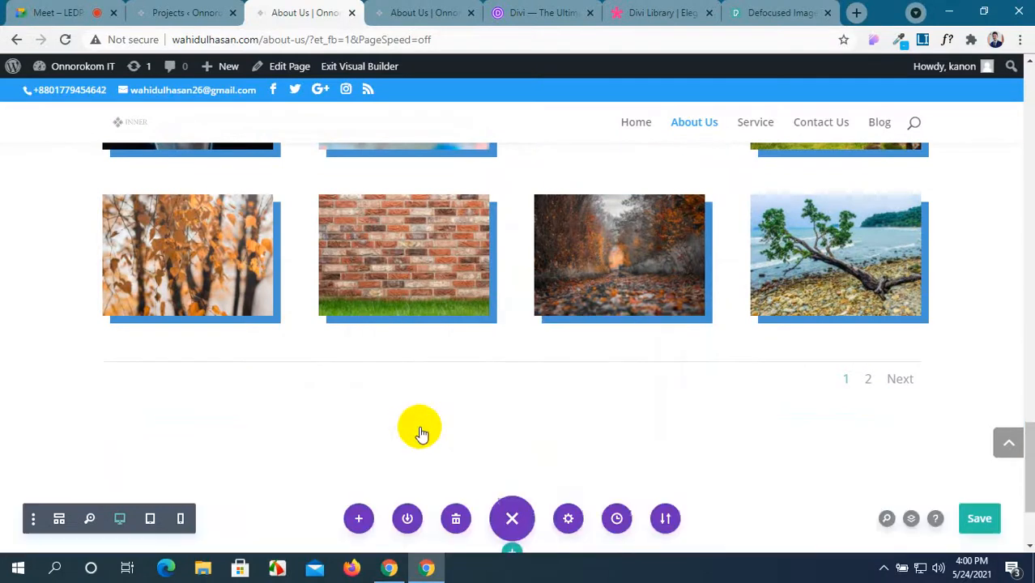
{"action": "left_click", "coordinate": [437, 248]}
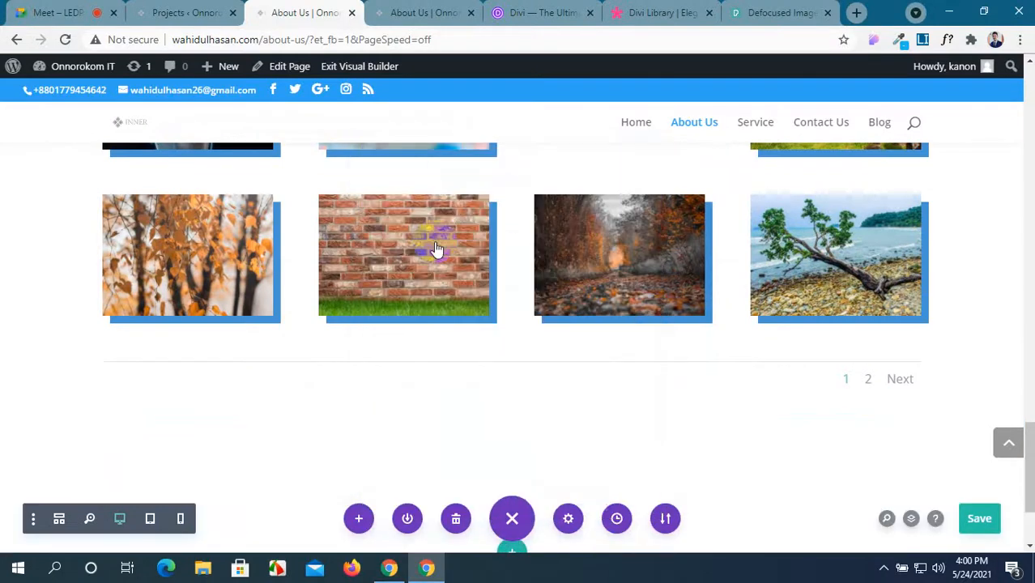
Step: Look through the modules available for the new row and close the module list without inserting any
{"action": "scroll", "coordinate": [515, 405], "scroll_direction": "down", "scroll_amount": 5}
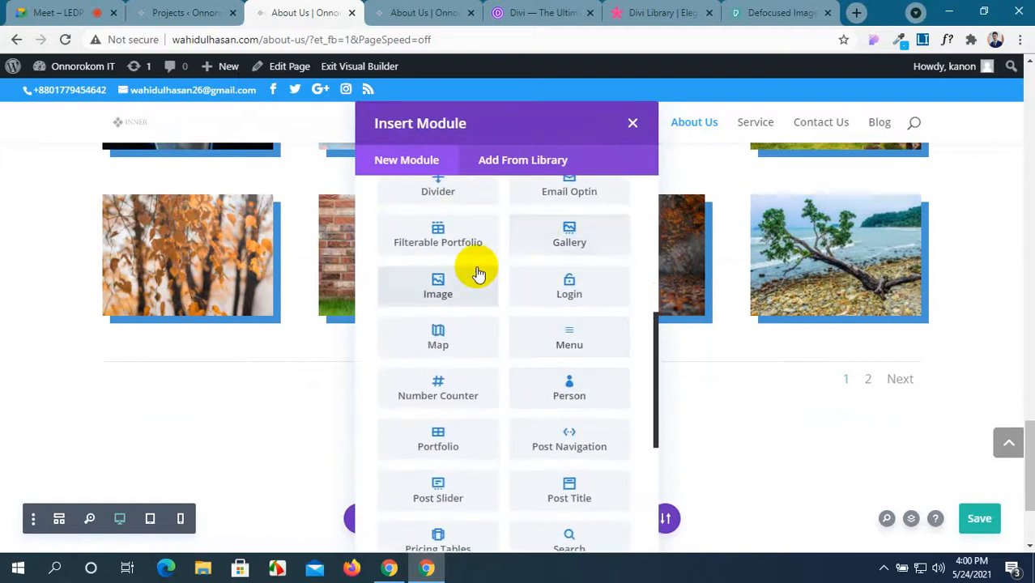
{"action": "scroll", "coordinate": [555, 332], "scroll_direction": "down", "scroll_amount": 1}
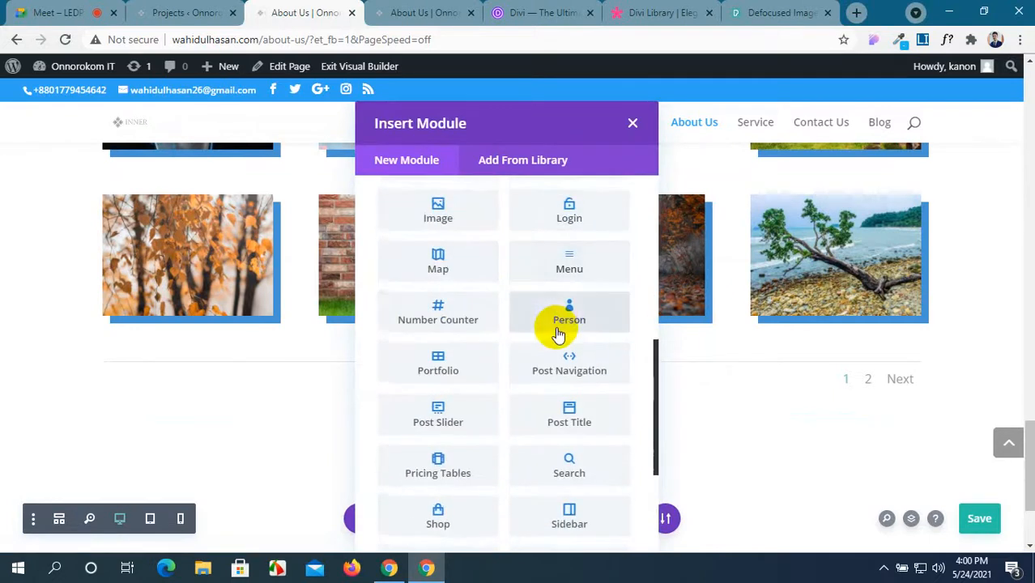
{"action": "scroll", "coordinate": [539, 335], "scroll_direction": "down", "scroll_amount": 2}
{"action": "scroll", "coordinate": [540, 337], "scroll_direction": "down", "scroll_amount": 1}
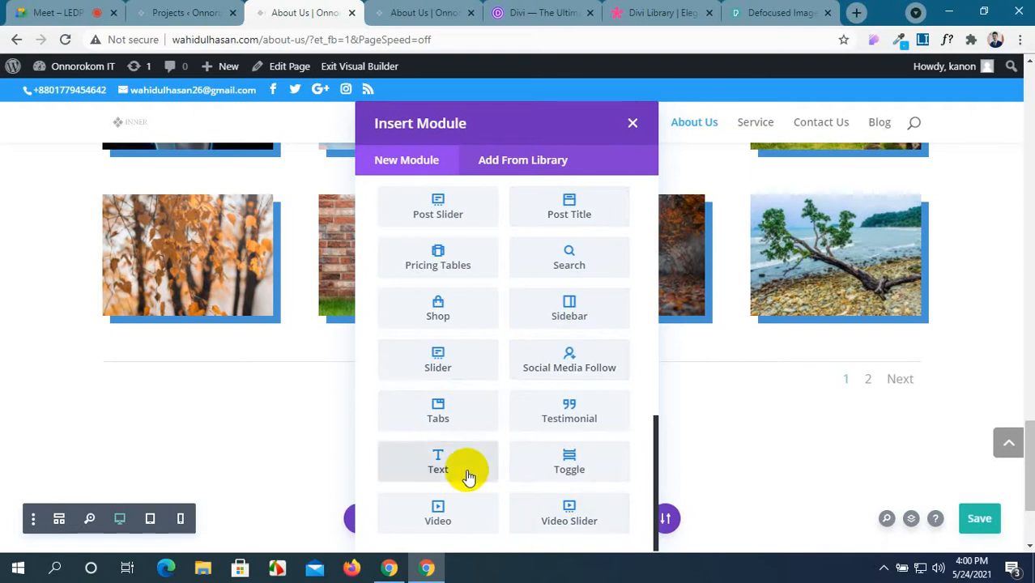
{"action": "scroll", "coordinate": [468, 476], "scroll_direction": "up", "scroll_amount": 8}
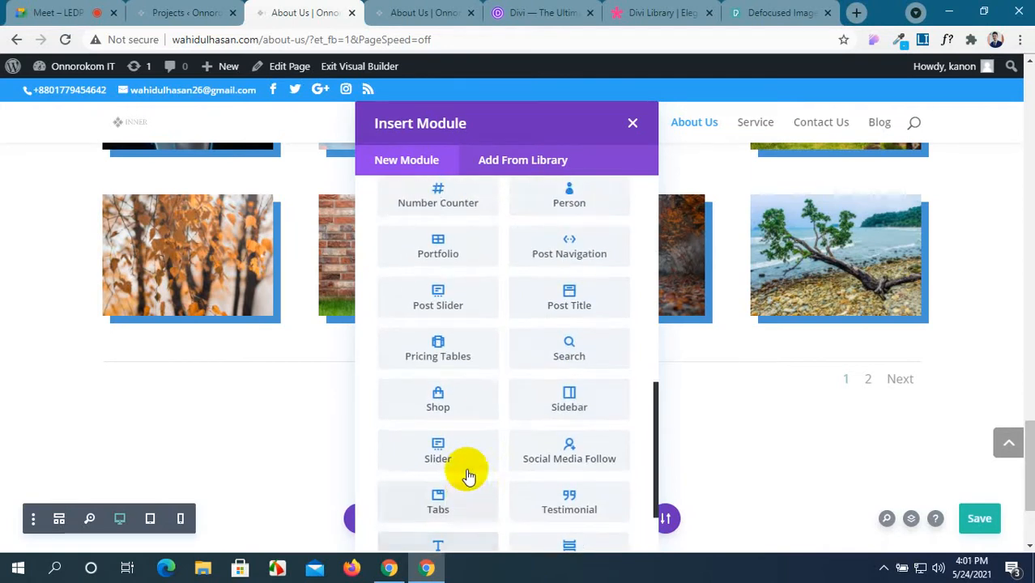
{"action": "scroll", "coordinate": [468, 476], "scroll_direction": "down", "scroll_amount": 8}
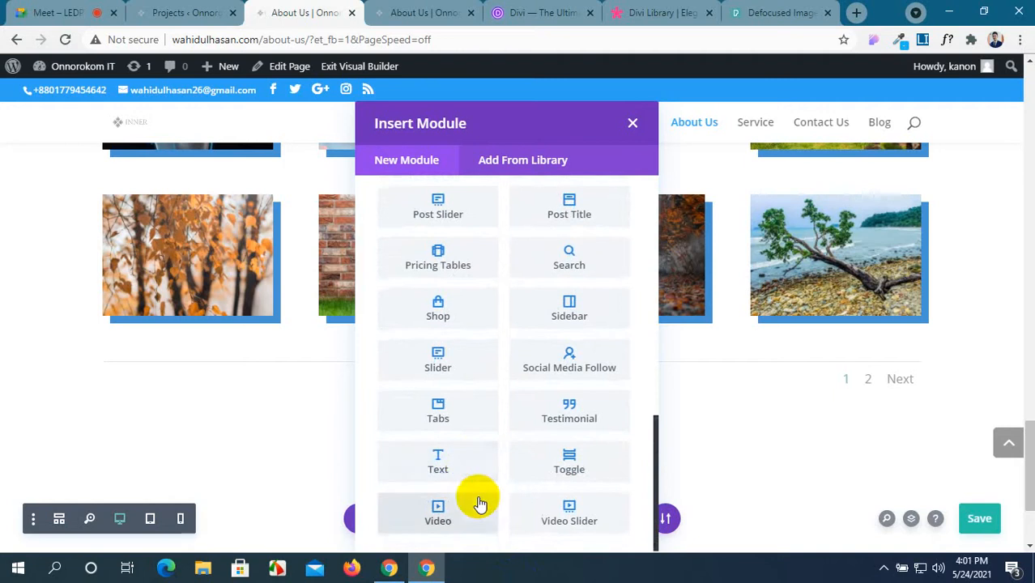
{"action": "scroll", "coordinate": [490, 406], "scroll_direction": "up", "scroll_amount": 3}
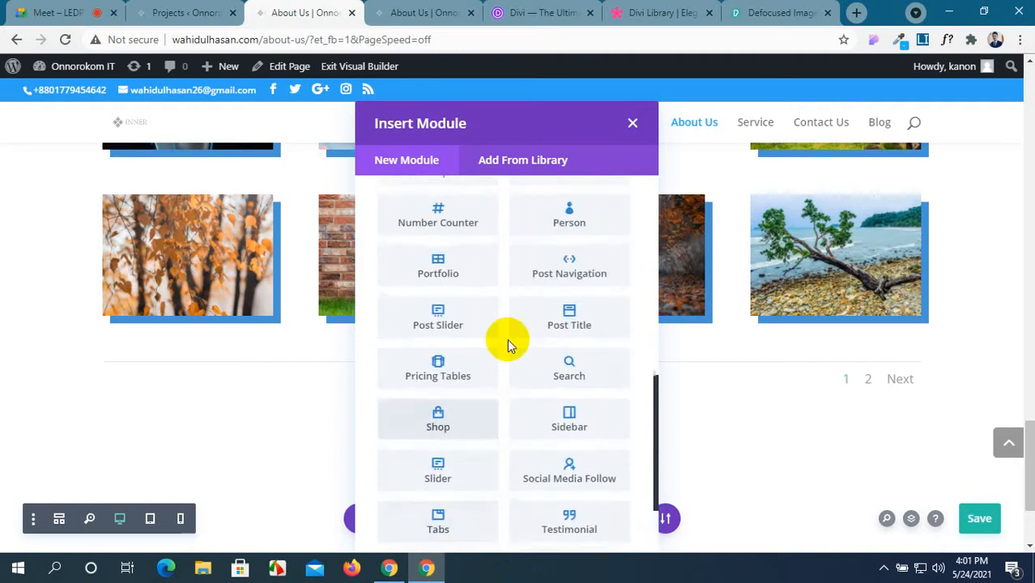
{"action": "left_click", "coordinate": [631, 122]}
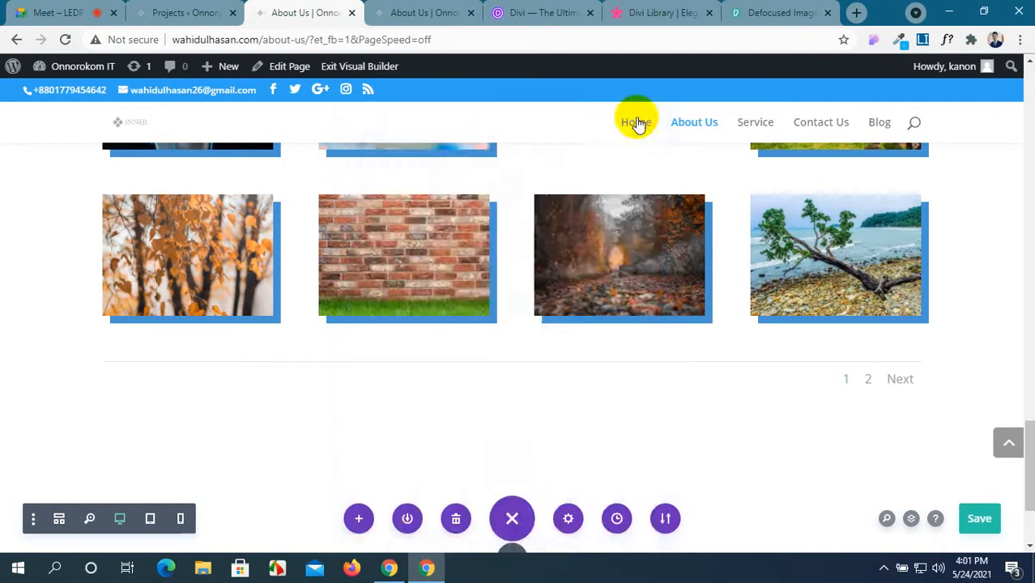
Step: Switch to the Elegant Themes Divi gallery, browse the premade layouts, and open the Digital Product Landing Page layout
{"action": "left_click", "coordinate": [643, 11]}
{"action": "scroll", "coordinate": [293, 363], "scroll_direction": "up", "scroll_amount": 4}
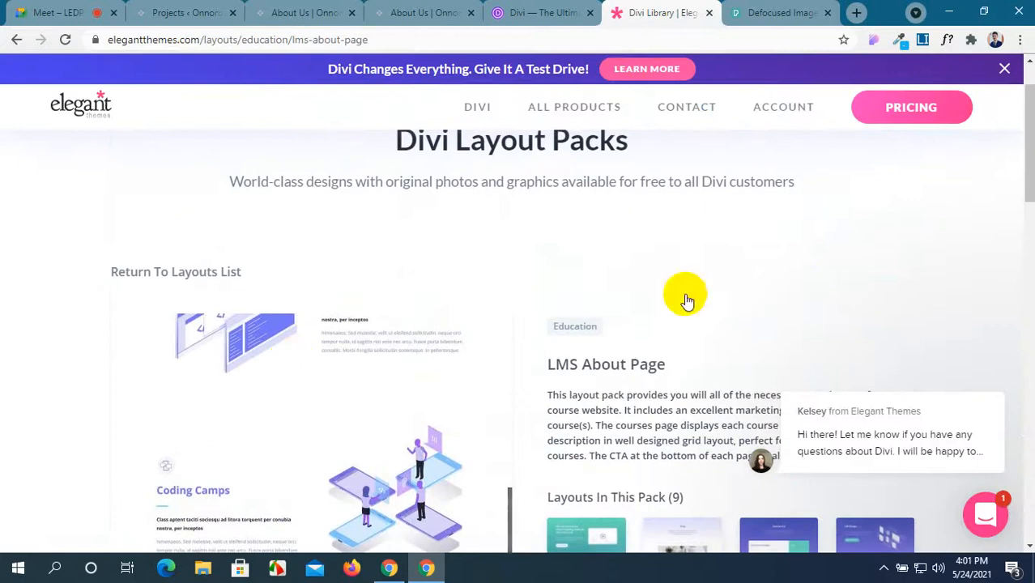
{"action": "left_click", "coordinate": [559, 12]}
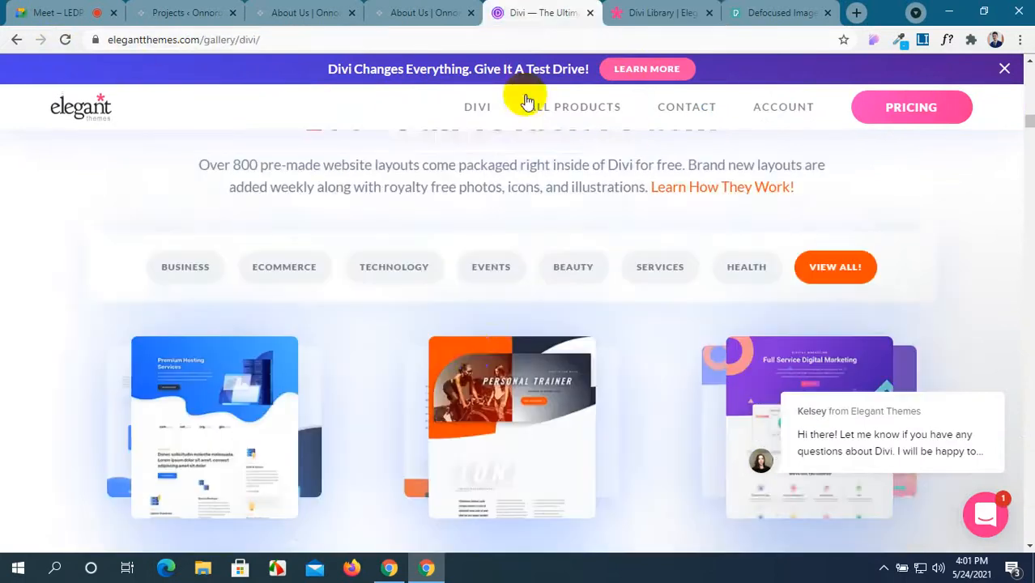
{"action": "scroll", "coordinate": [471, 327], "scroll_direction": "down", "scroll_amount": 5}
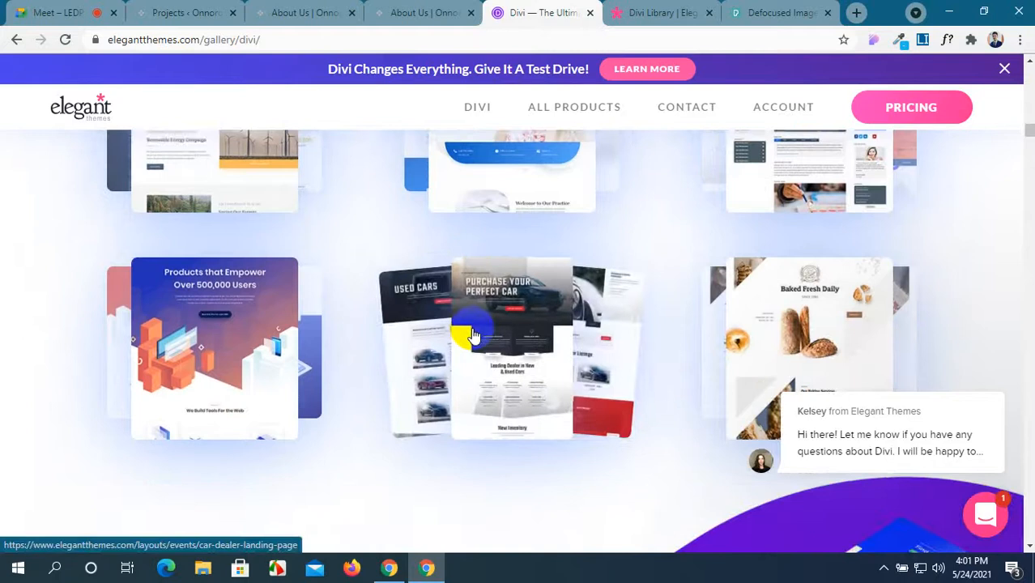
{"action": "scroll", "coordinate": [473, 332], "scroll_direction": "up", "scroll_amount": 1}
{"action": "left_click", "coordinate": [181, 471]}
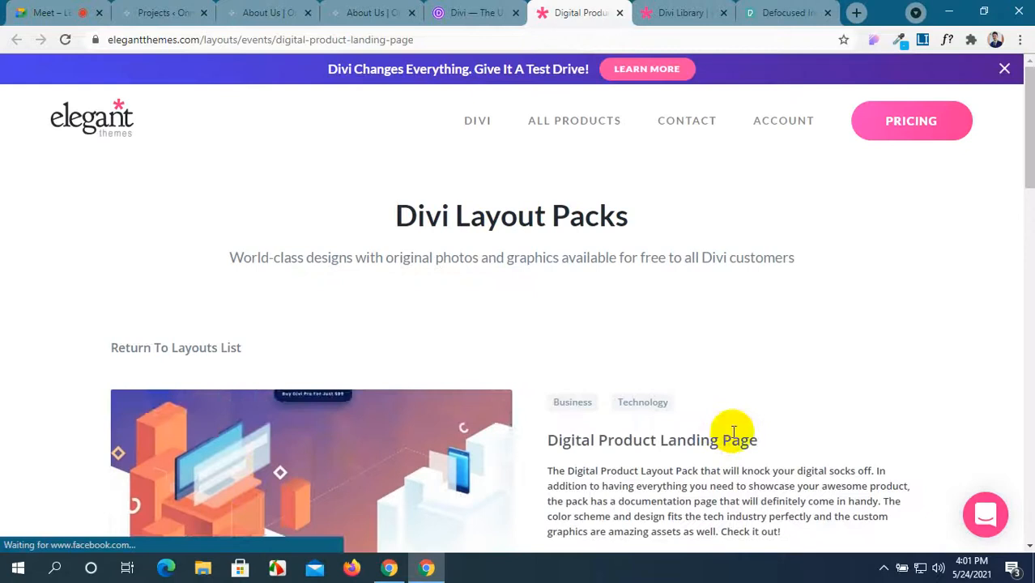
Step: Open the live demo of the Digital Product Landing Page and examine its hero, products and video sections
{"action": "scroll", "coordinate": [733, 437], "scroll_direction": "down", "scroll_amount": 3}
{"action": "left_click", "coordinate": [180, 369]}
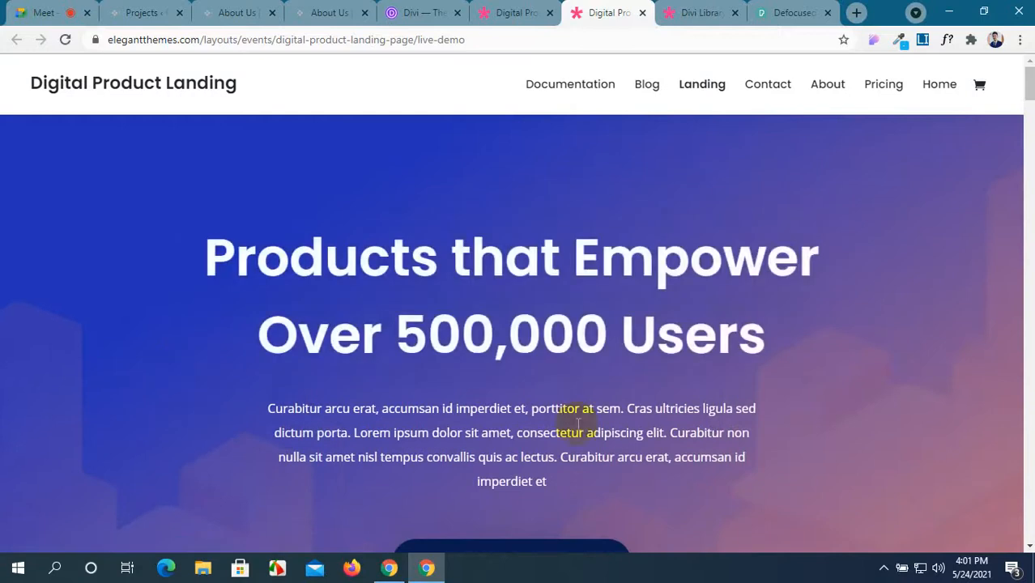
{"action": "scroll", "coordinate": [664, 432], "scroll_direction": "down", "scroll_amount": 5}
{"action": "scroll", "coordinate": [664, 438], "scroll_direction": "down", "scroll_amount": 8}
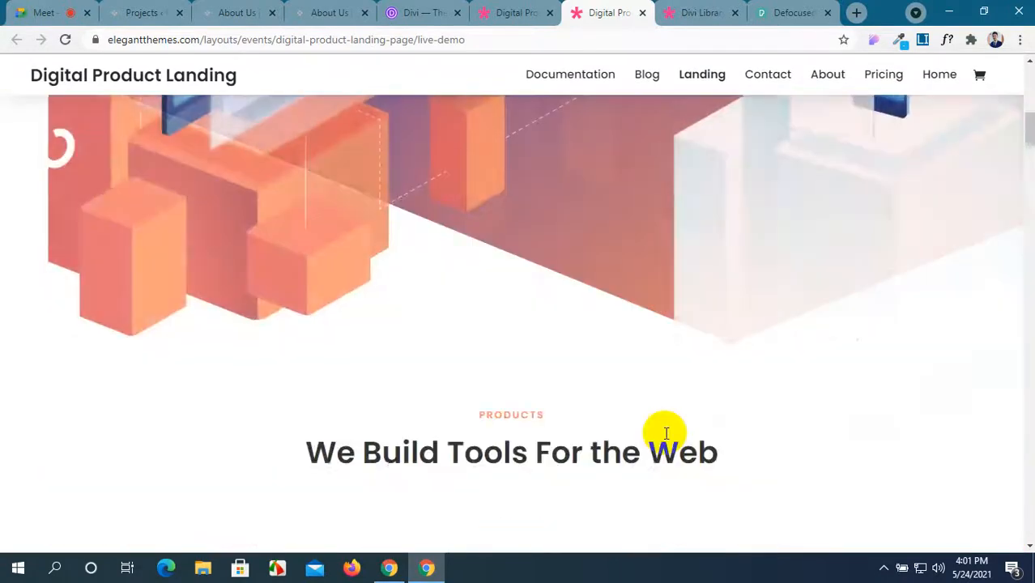
{"action": "scroll", "coordinate": [664, 438], "scroll_direction": "down", "scroll_amount": 5}
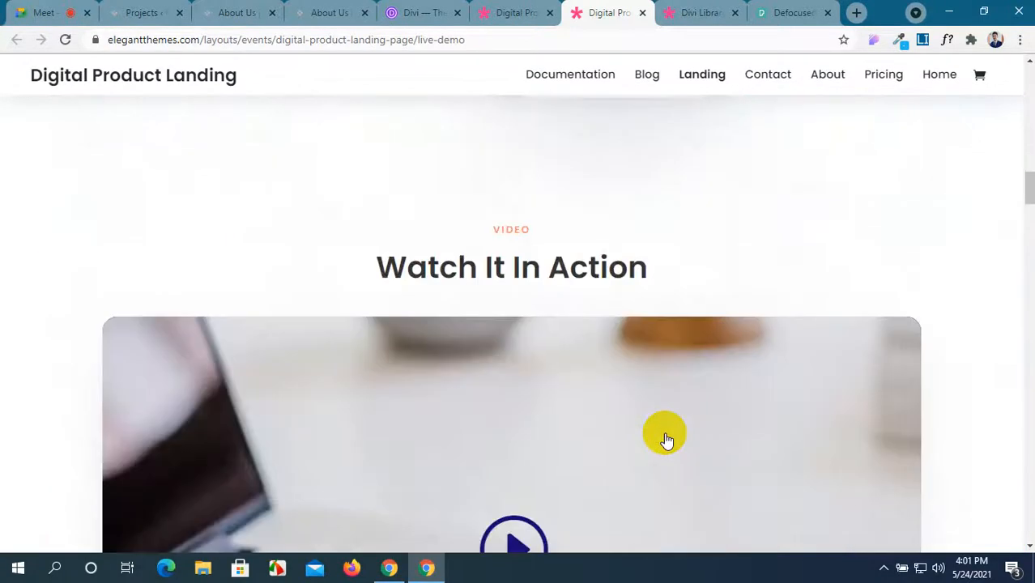
{"action": "scroll", "coordinate": [664, 438], "scroll_direction": "up", "scroll_amount": 6}
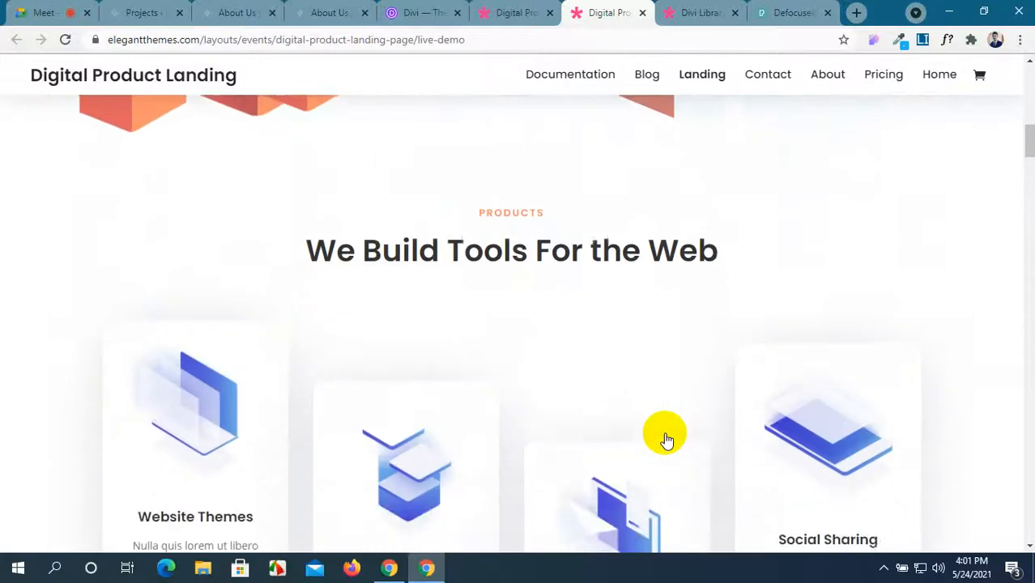
Step: Examine the video, elements and customer testimonial sections of the Digital Product Landing Page demo
{"action": "scroll", "coordinate": [664, 439], "scroll_direction": "down", "scroll_amount": 11}
{"action": "scroll", "coordinate": [666, 440], "scroll_direction": "down", "scroll_amount": 10}
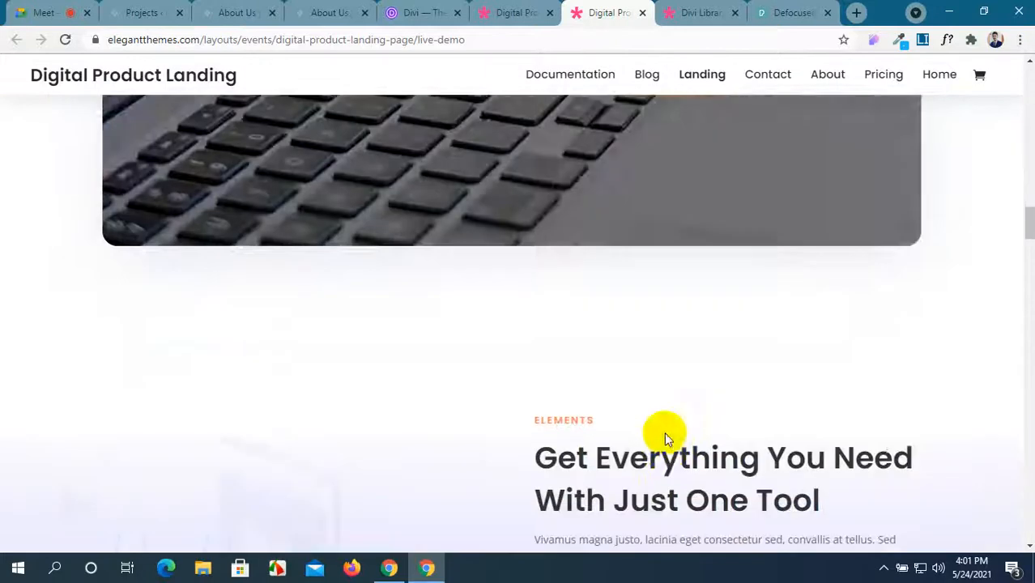
{"action": "scroll", "coordinate": [666, 440], "scroll_direction": "down", "scroll_amount": 10}
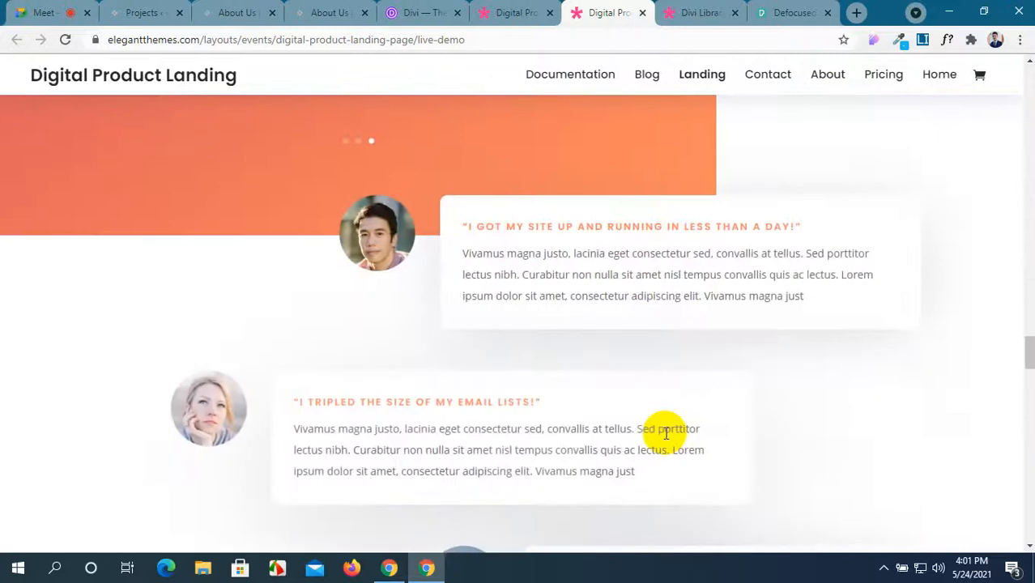
{"action": "scroll", "coordinate": [666, 433], "scroll_direction": "up", "scroll_amount": 2}
{"action": "scroll", "coordinate": [666, 433], "scroll_direction": "down", "scroll_amount": 10}
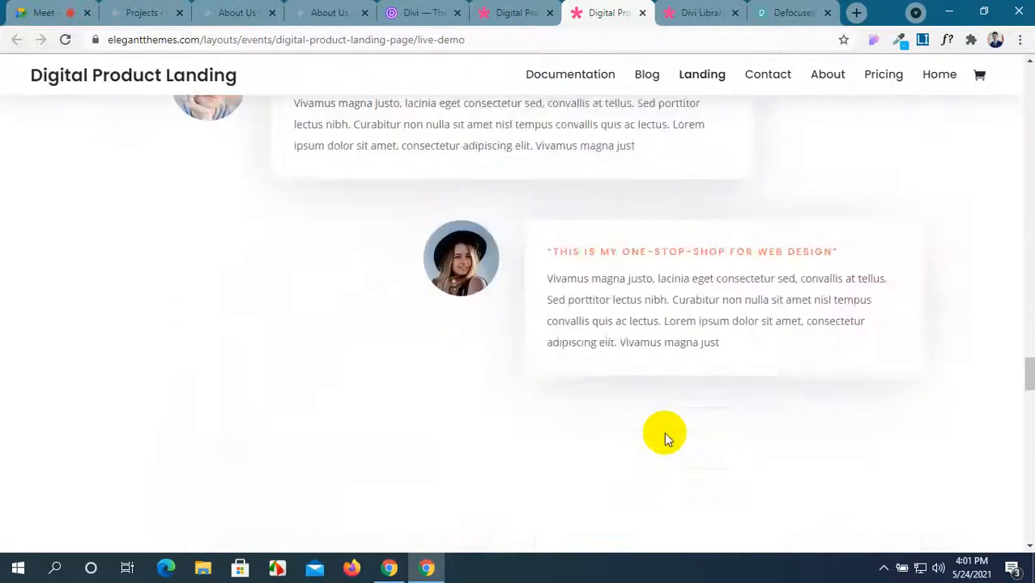
Step: Examine the demo's pricing section and outline its three pricing tables with a red rectangle
{"action": "scroll", "coordinate": [665, 438], "scroll_direction": "down", "scroll_amount": 15}
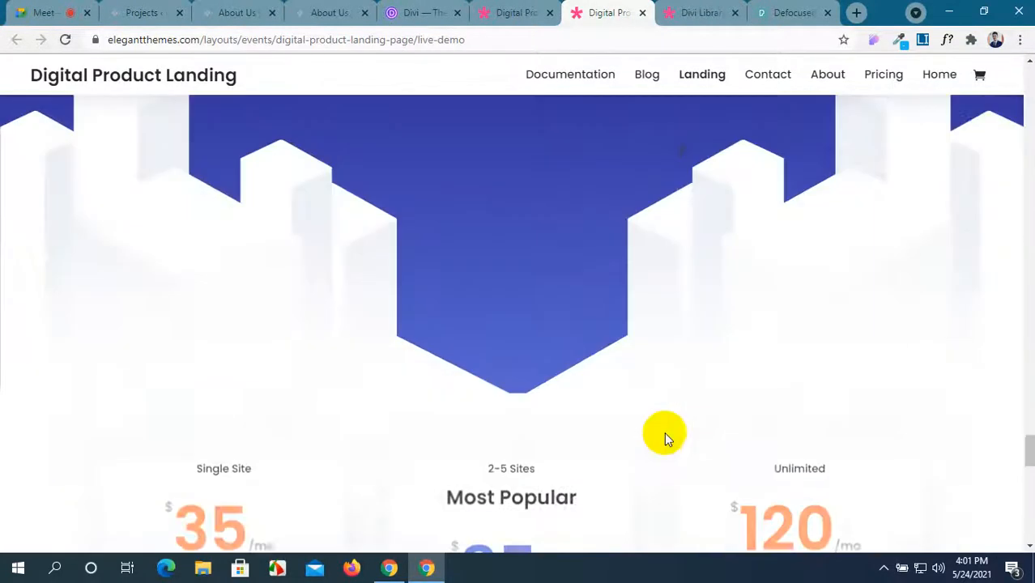
{"action": "scroll", "coordinate": [664, 437], "scroll_direction": "down", "scroll_amount": 7}
{"action": "scroll", "coordinate": [664, 437], "scroll_direction": "up", "scroll_amount": 9}
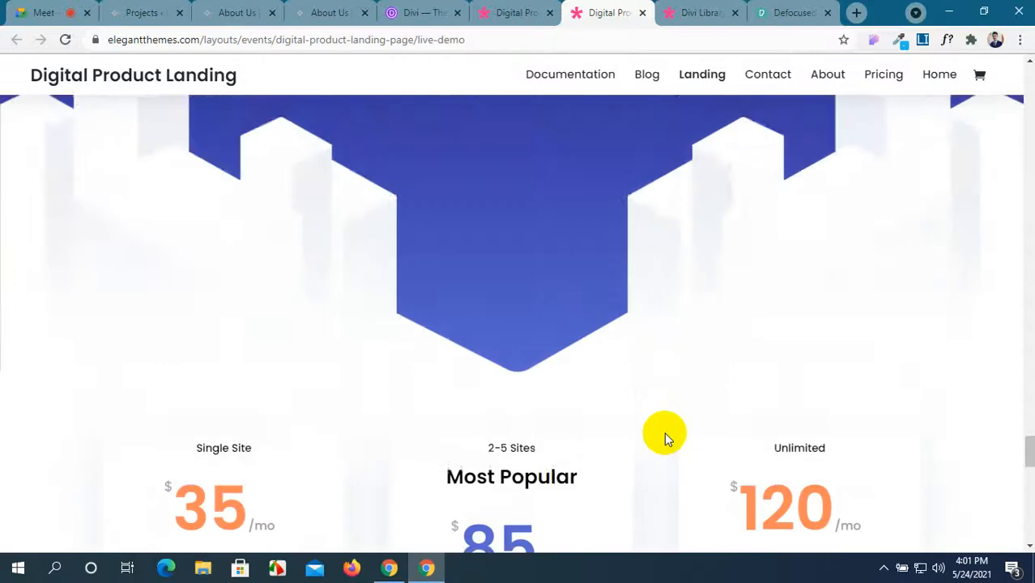
{"action": "scroll", "coordinate": [664, 437], "scroll_direction": "down", "scroll_amount": 3}
{"action": "scroll", "coordinate": [586, 422], "scroll_direction": "down", "scroll_amount": 2}
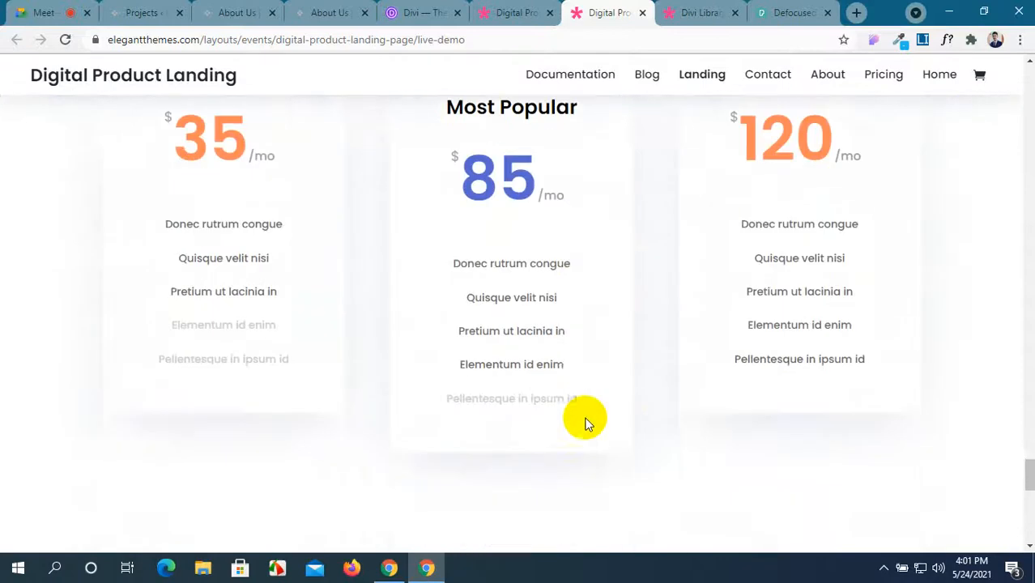
{"action": "scroll", "coordinate": [587, 423], "scroll_direction": "up", "scroll_amount": 1}
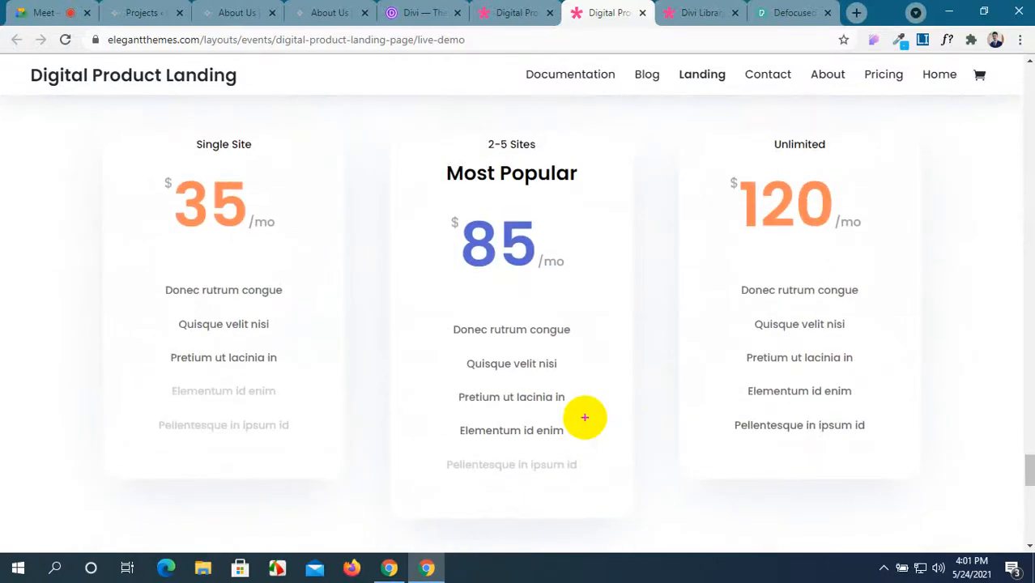
{"action": "mouse_move", "coordinate": [69, 113]}
{"action": "left_mouse_down"}
{"action": "mouse_move", "coordinate": [150, 166]}
{"action": "mouse_move", "coordinate": [691, 378]}
{"action": "mouse_move", "coordinate": [944, 519]}
{"action": "left_mouse_up"}
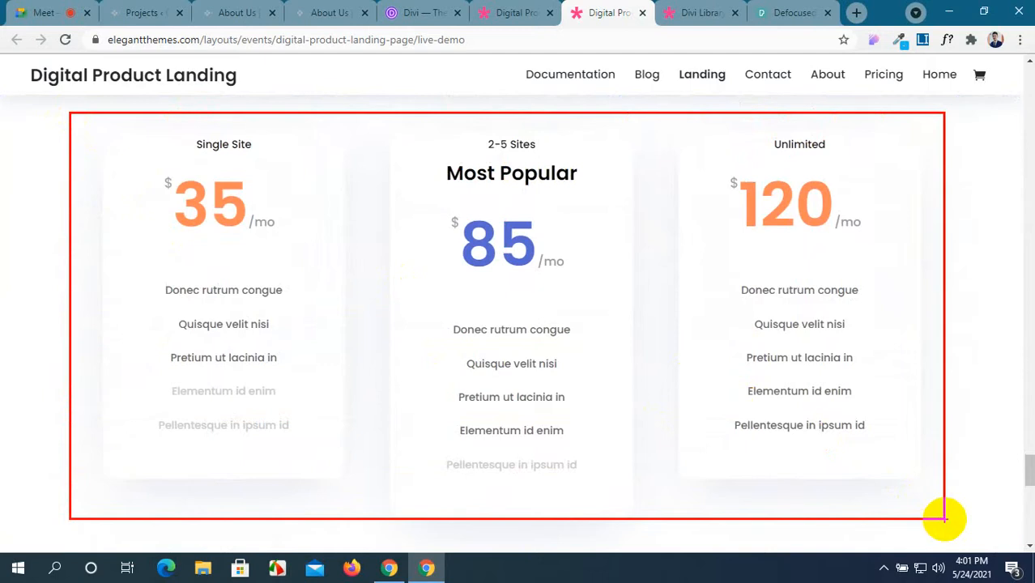
{"action": "left_click_drag", "start_coordinate": [944, 519], "coordinate": [943, 517]}
Step: Look over the demo's Featured On publications and closing sections, and return to the hero at the page's start
{"action": "scroll", "coordinate": [658, 372], "scroll_direction": "down", "scroll_amount": 6}
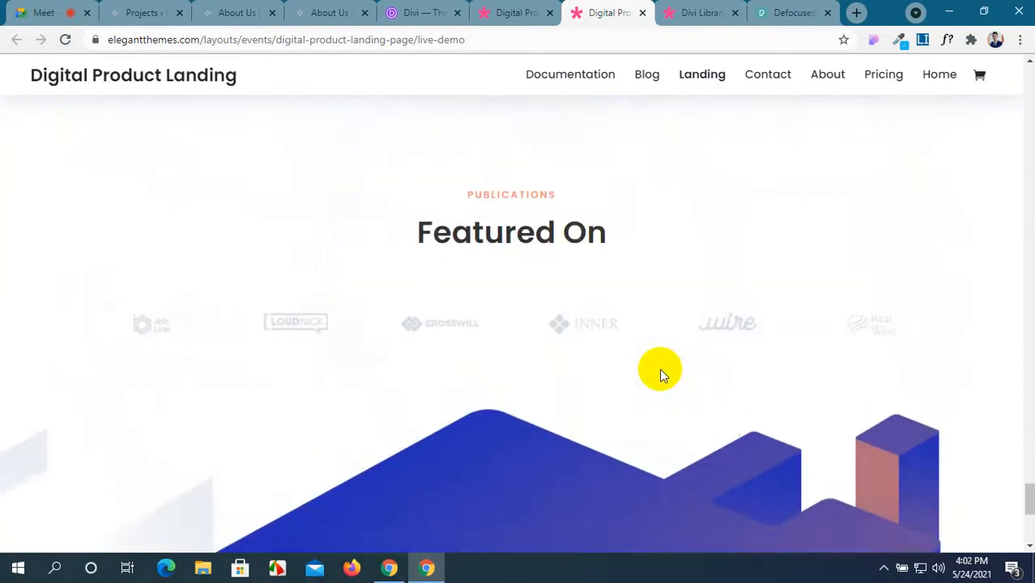
{"action": "scroll", "coordinate": [661, 374], "scroll_direction": "down", "scroll_amount": 5}
{"action": "scroll", "coordinate": [661, 374], "scroll_direction": "up", "scroll_amount": 5}
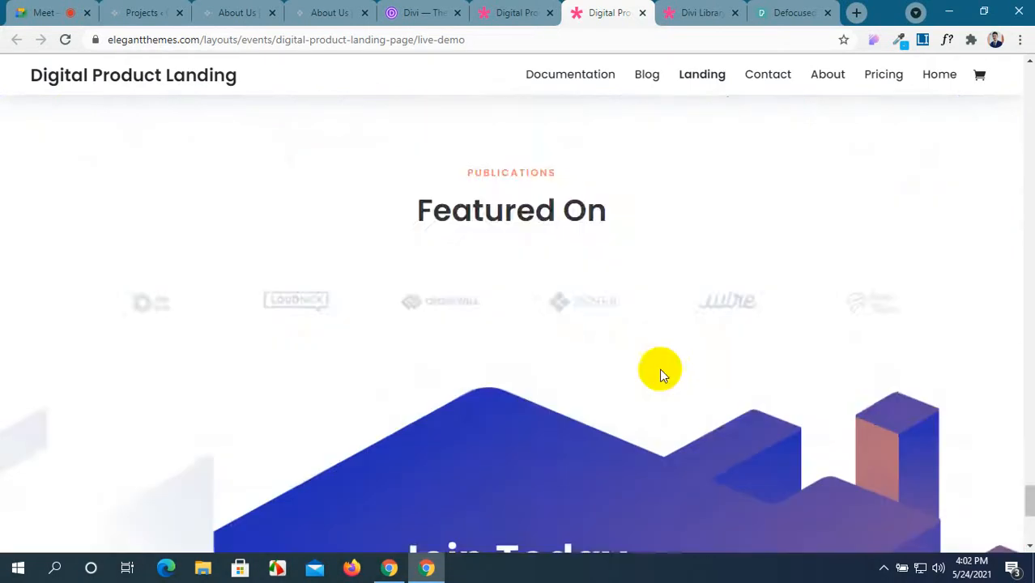
{"action": "scroll", "coordinate": [661, 374], "scroll_direction": "up", "scroll_amount": 15}
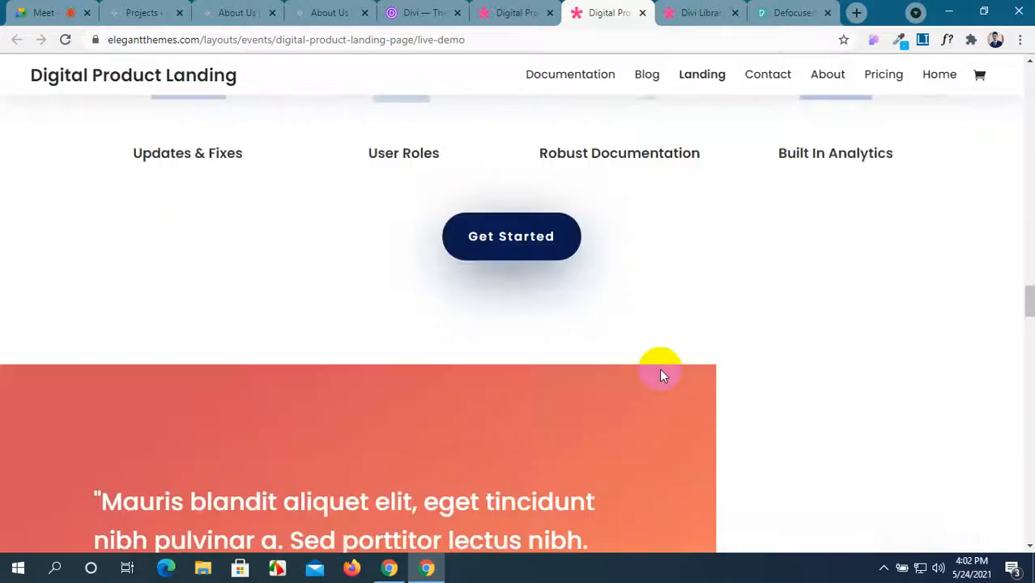
{"action": "scroll", "coordinate": [659, 374], "scroll_direction": "up", "scroll_amount": 15}
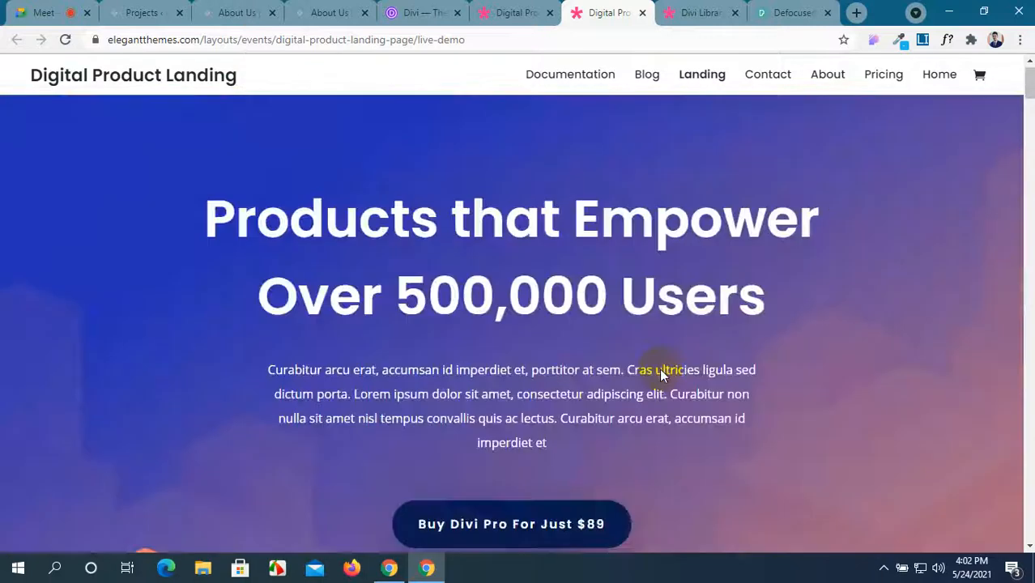
{"action": "scroll", "coordinate": [659, 368], "scroll_direction": "up", "scroll_amount": 1}
Step: Leave the demo, check the Google Meet call, and return to the About Us page in the Divi visual builder
{"action": "left_click", "coordinate": [13, 9]}
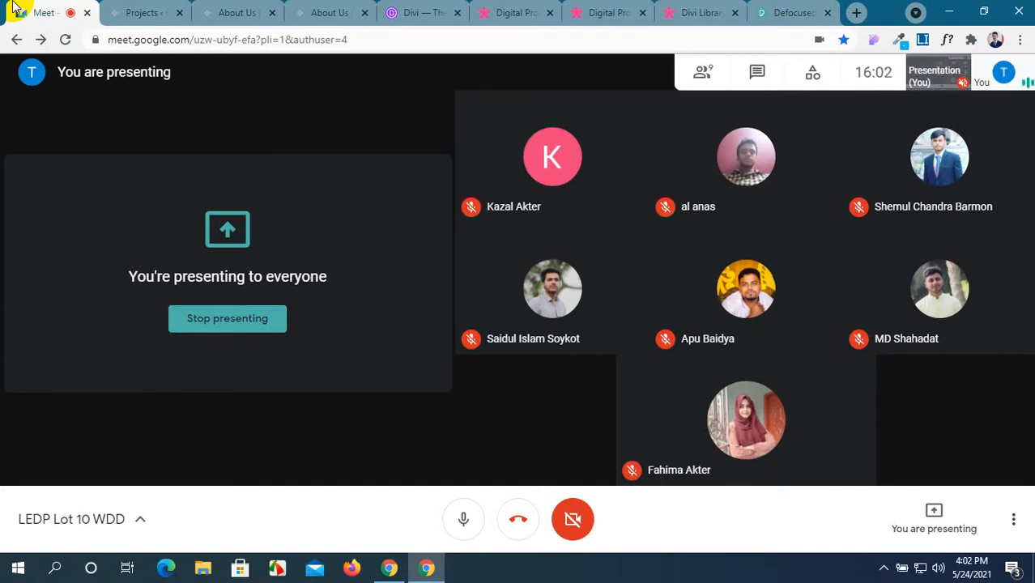
{"action": "left_click", "coordinate": [142, 12]}
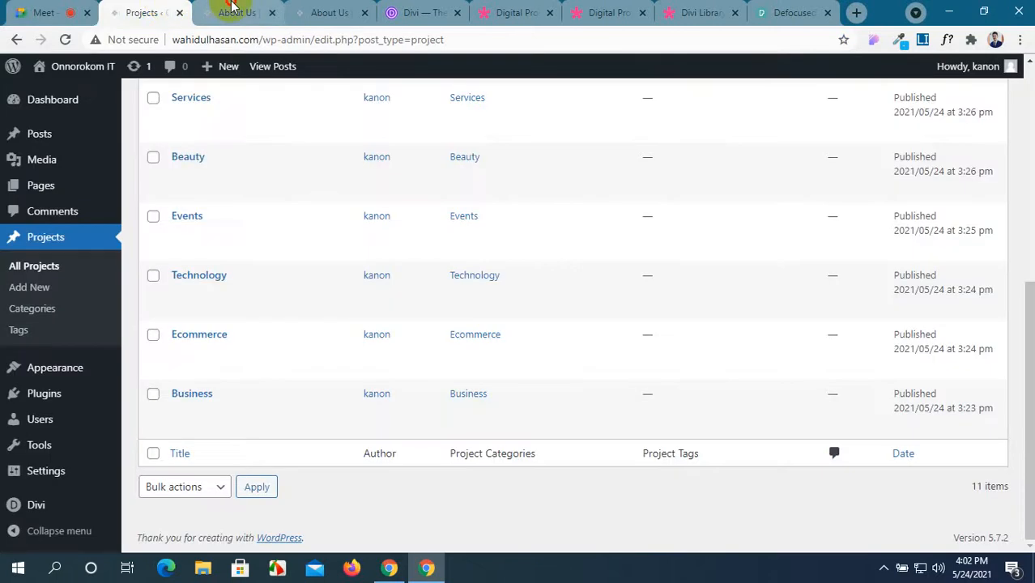
{"action": "left_click", "coordinate": [235, 12]}
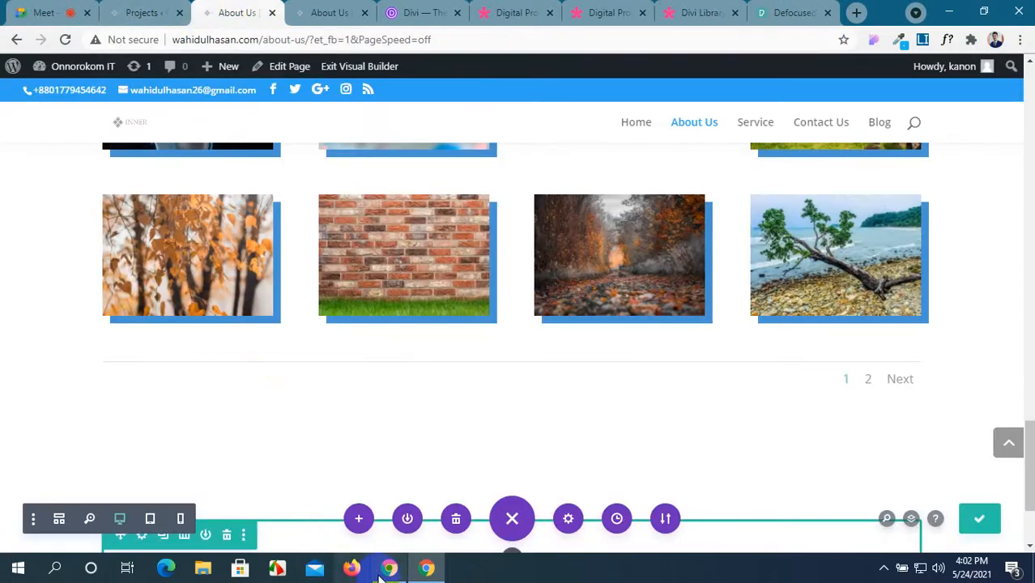
{"action": "left_click", "coordinate": [277, 570]}
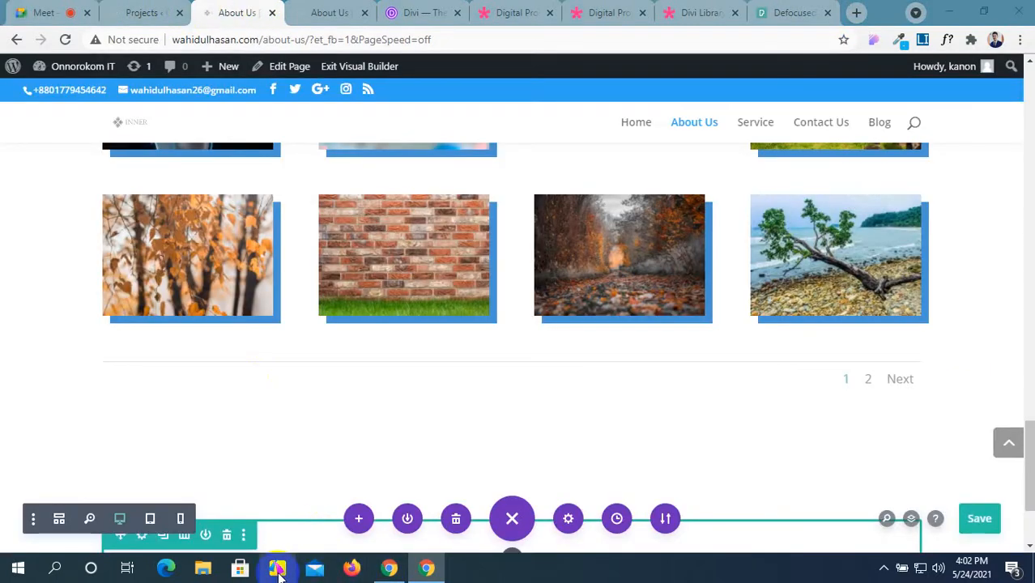